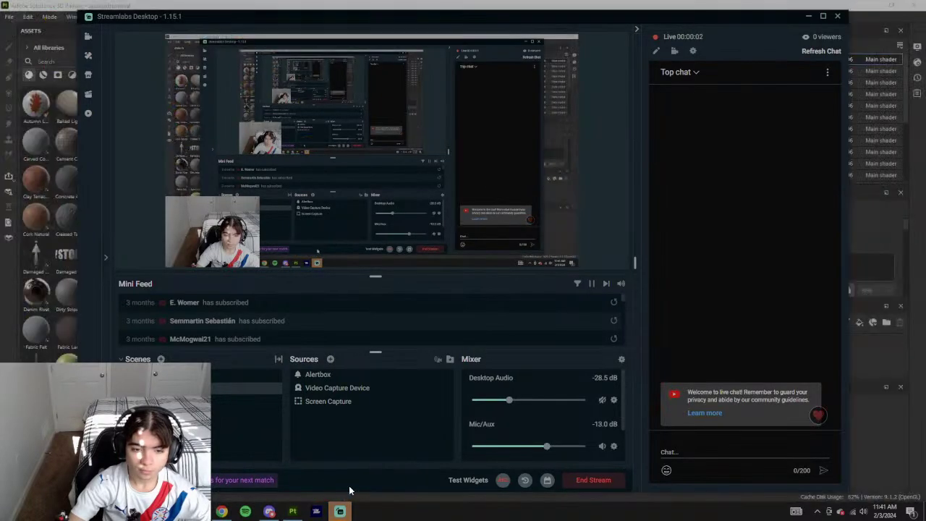
- Set Mic/Auxiliary Device 1 to Microphone (Yeti Nano) in the streaming software's audio settings
right_click(613, 449)
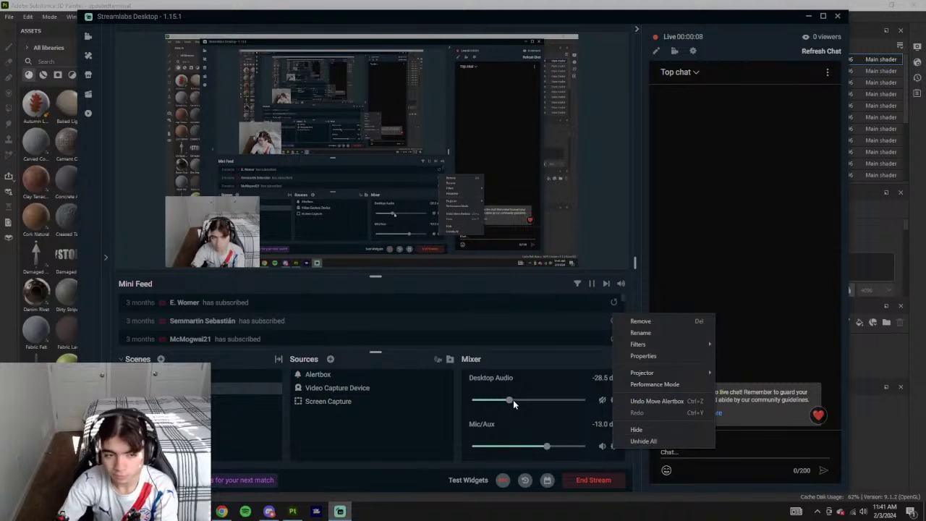
click(645, 356)
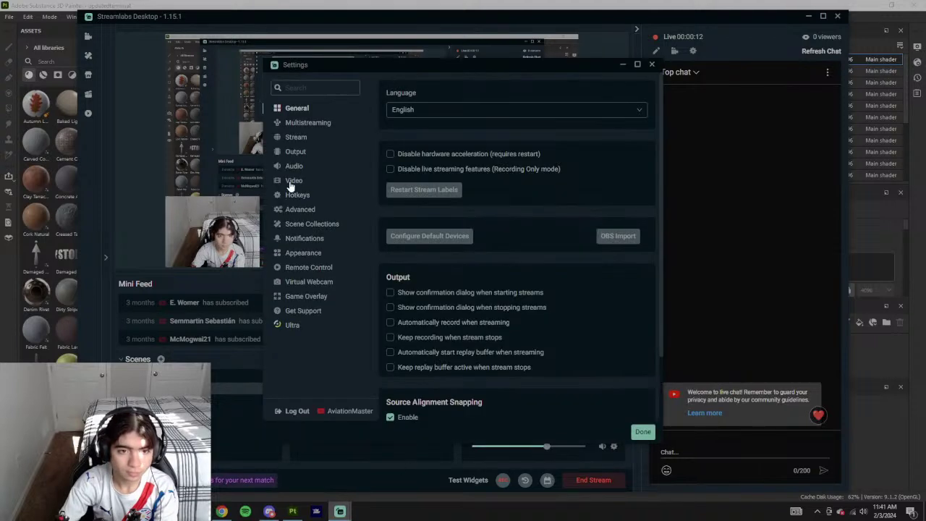
click(295, 166)
click(446, 296)
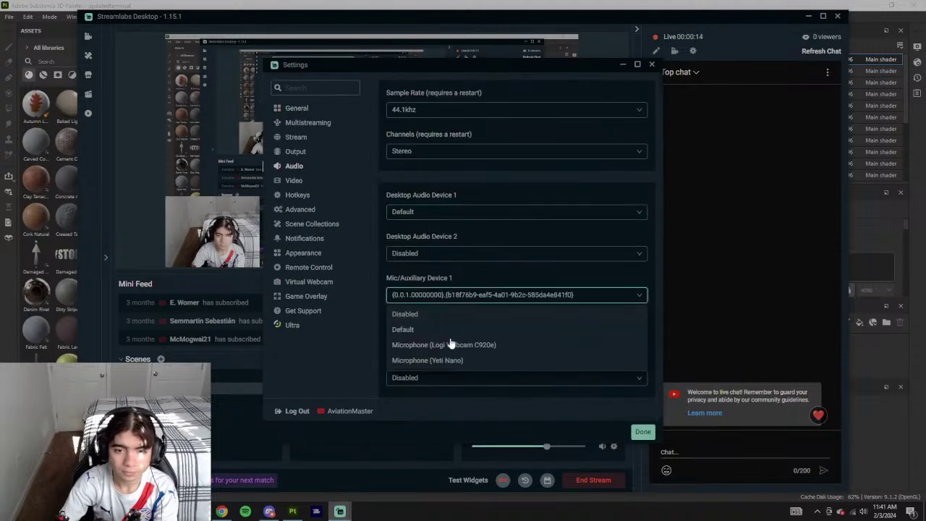
click(427, 360)
click(643, 431)
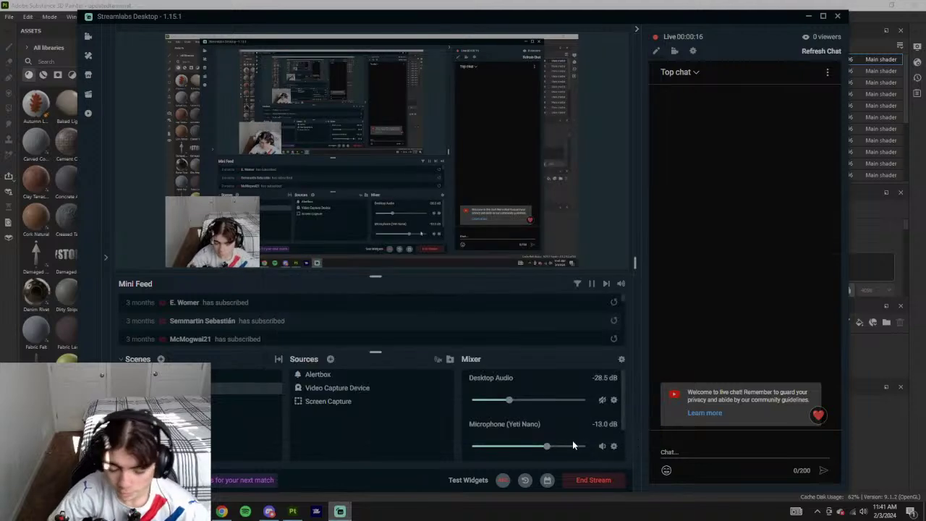
- Switch to Substance 3D Painter and examine the end walls, windows, doors and roof of the terminal model
click(343, 512)
alt+drag(640, 302, 465, 272)
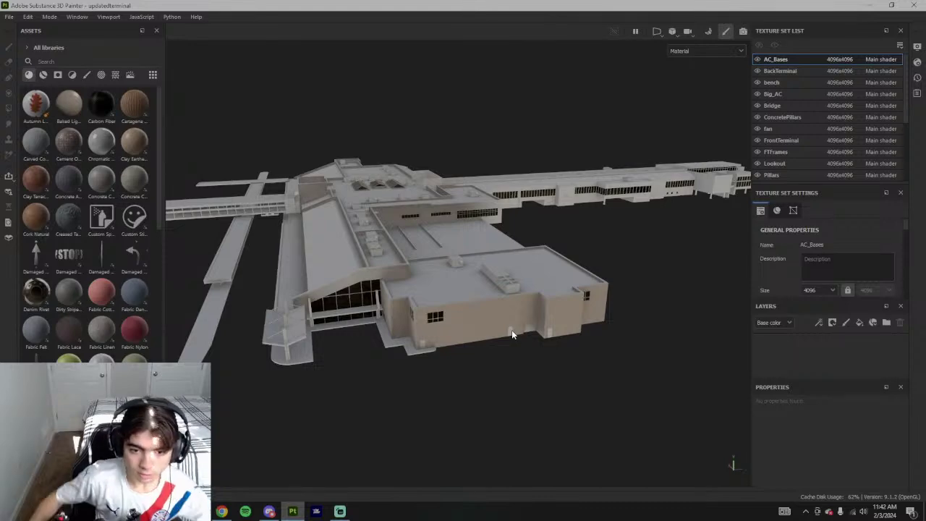
scroll(471, 343, up, 5)
alt+drag(528, 275, 431, 276)
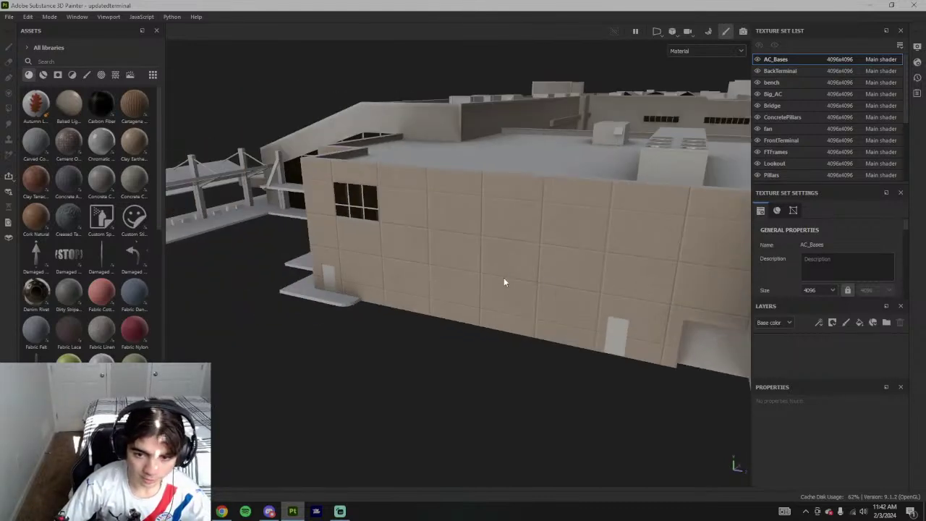
alt+middle_drag(504, 278, 490, 258)
scroll(488, 259, up, 4)
alt+drag(486, 282, 505, 296)
scroll(582, 279, down, 4)
scroll(505, 297, up, 4)
scroll(505, 295, down, 4)
alt+drag(458, 254, 529, 273)
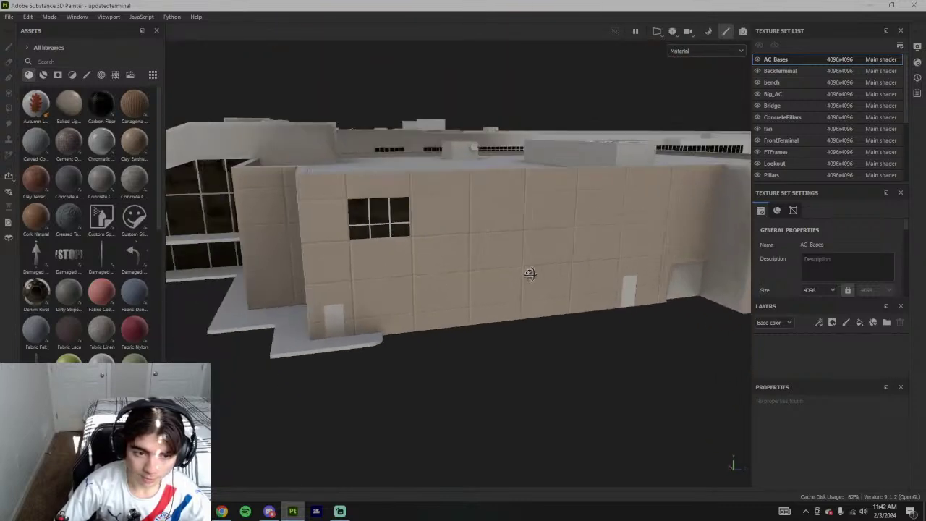
alt+middle_drag(529, 272, 429, 309)
scroll(489, 314, up, 4)
scroll(490, 314, down, 4)
alt+drag(475, 303, 400, 257)
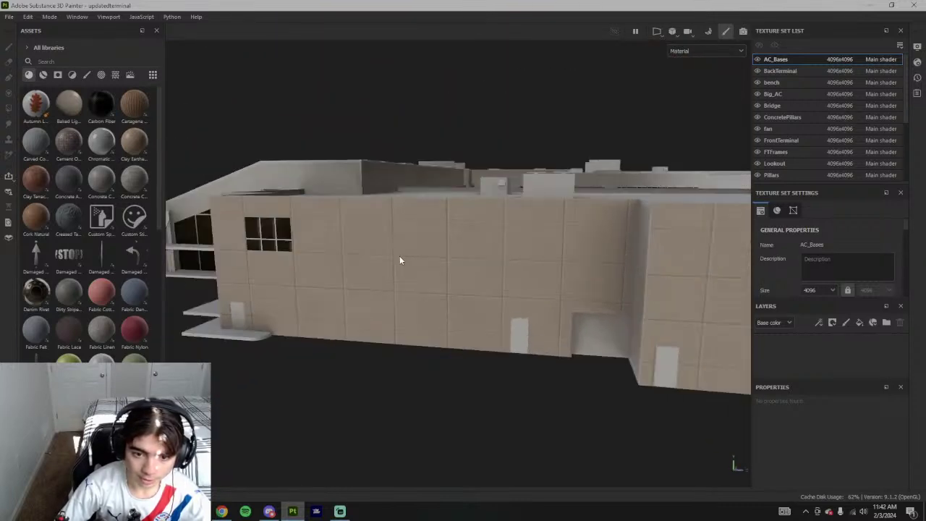
scroll(433, 286, down, 4)
alt+drag(434, 285, 396, 305)
alt+middle_drag(637, 319, 297, 320)
mouse_move(353, 330)
alt+mouse_down()
mouse_move(384, 265)
mouse_move(445, 339)
mouse_move(416, 342)
mouse_move(569, 284)
mouse_move(601, 250)
alt+mouse_up()
scroll(388, 364, down, 3)
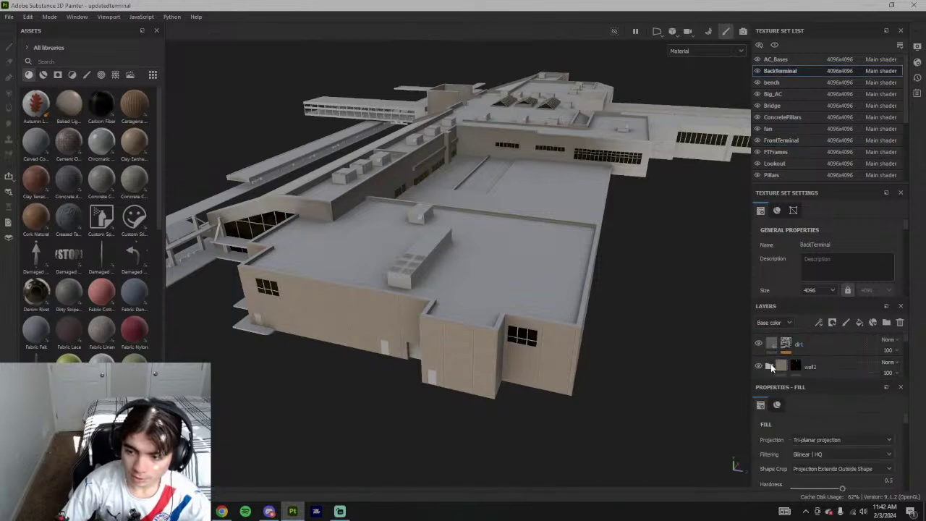
- Collapse the expanded wall folder in the BackTerminal layer stack and show the wall1 folder
scroll(797, 364, down, 5)
scroll(798, 363, up, 2)
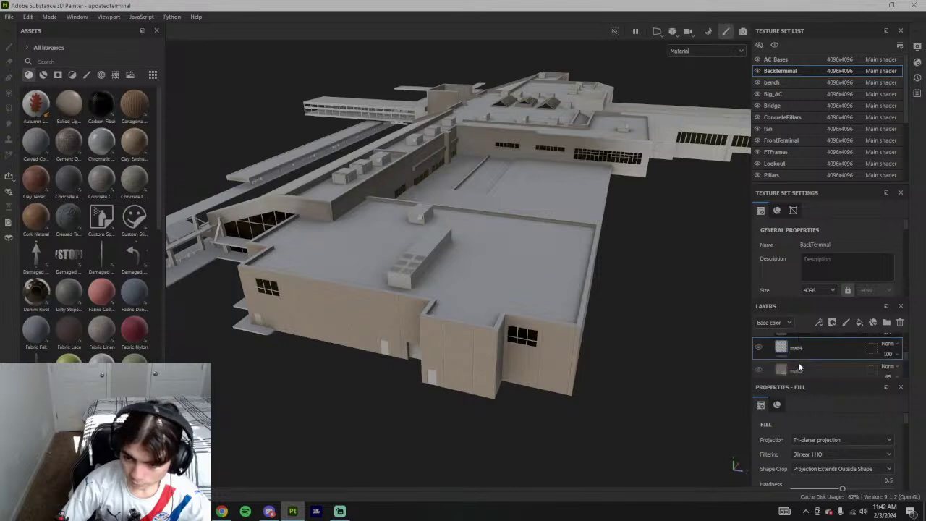
scroll(778, 354, up, 1)
click(770, 361)
scroll(789, 360, up, 1)
scroll(790, 359, down, 2)
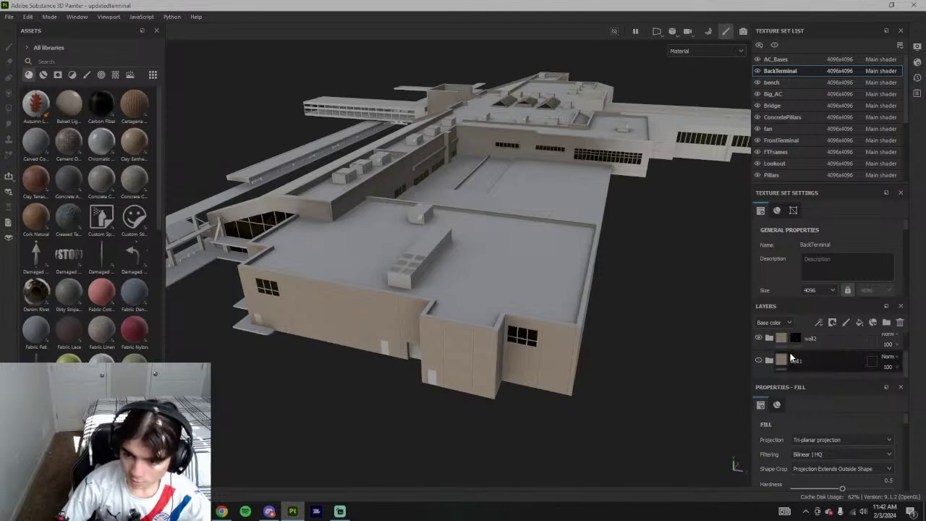
click(760, 360)
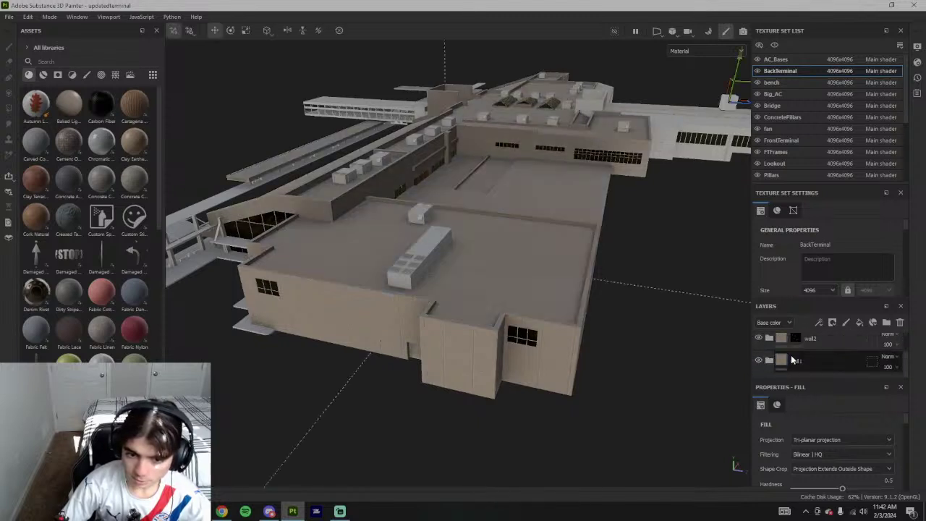
- Close the Texture Set Settings to make more room for the BackTerminal layer stack
scroll(796, 353, up, 2)
drag(799, 354, 812, 369)
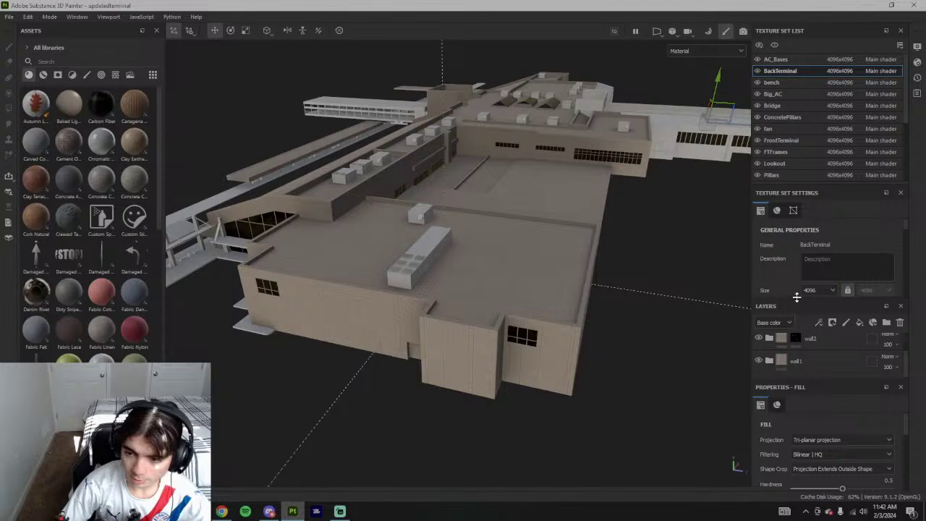
drag(797, 298, 800, 266)
click(901, 193)
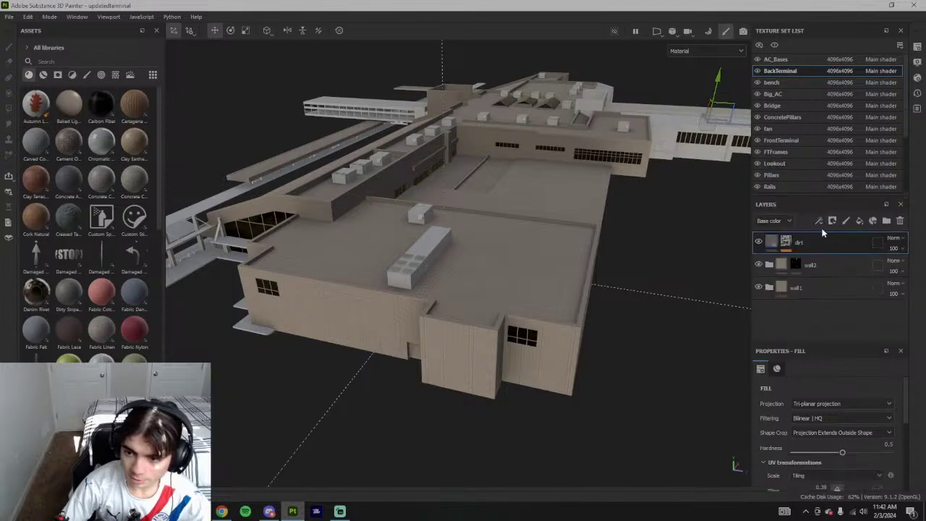
- Move the dirt layer between the wall2 and wall1 folders, and display the Height channel in the layer stack
drag(828, 241, 813, 275)
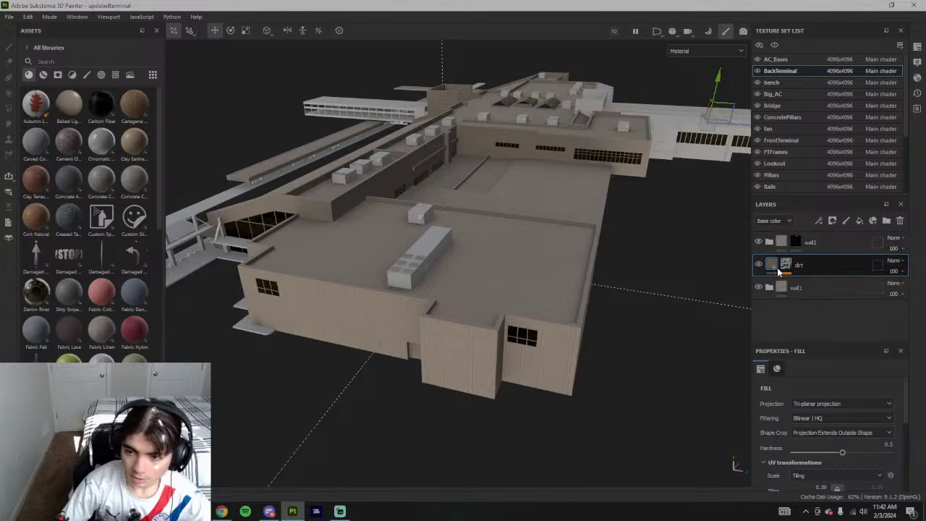
alt+drag(644, 258, 407, 323)
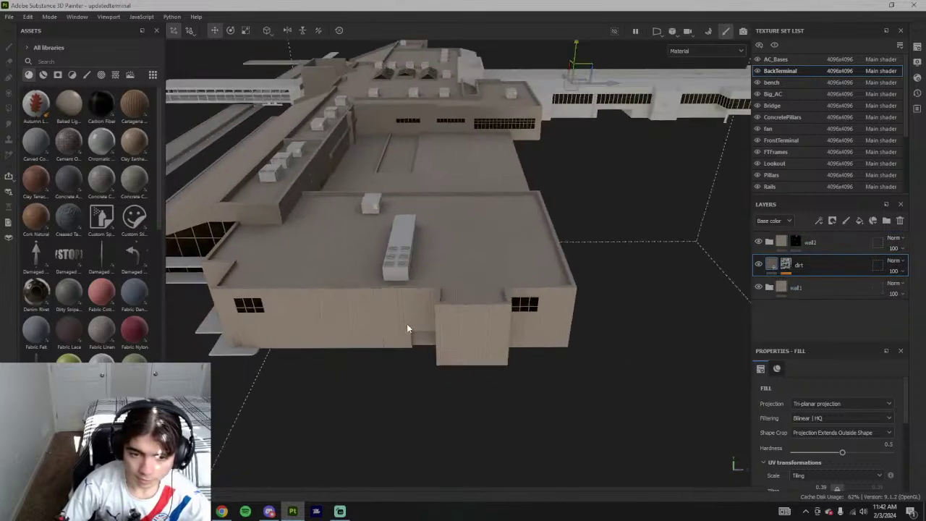
click(773, 221)
click(771, 232)
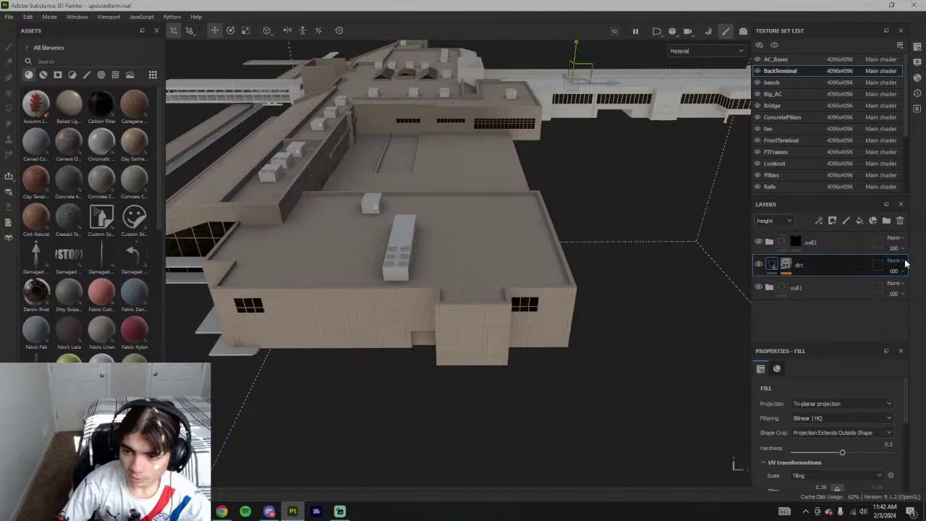
- Move the dirt layer back above the wall2 folder and hide the wall1 folder
click(787, 266)
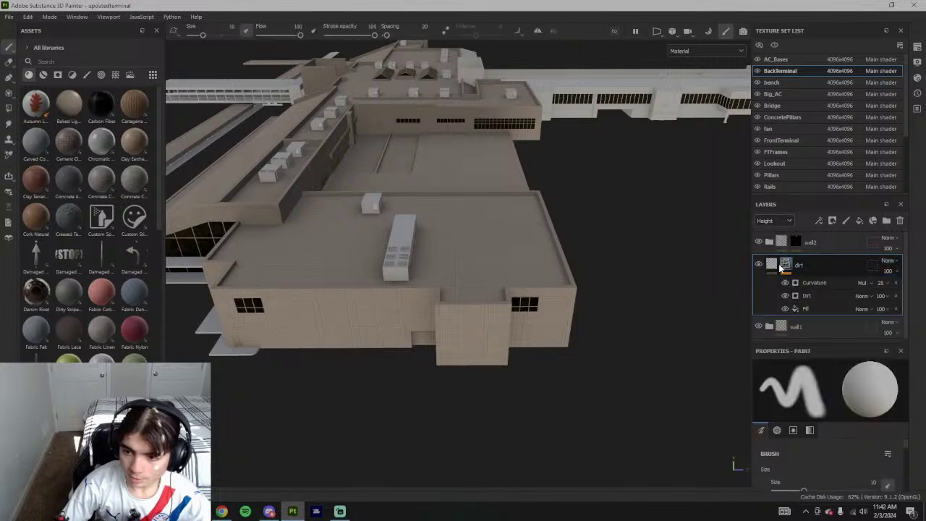
click(772, 266)
drag(803, 269, 811, 240)
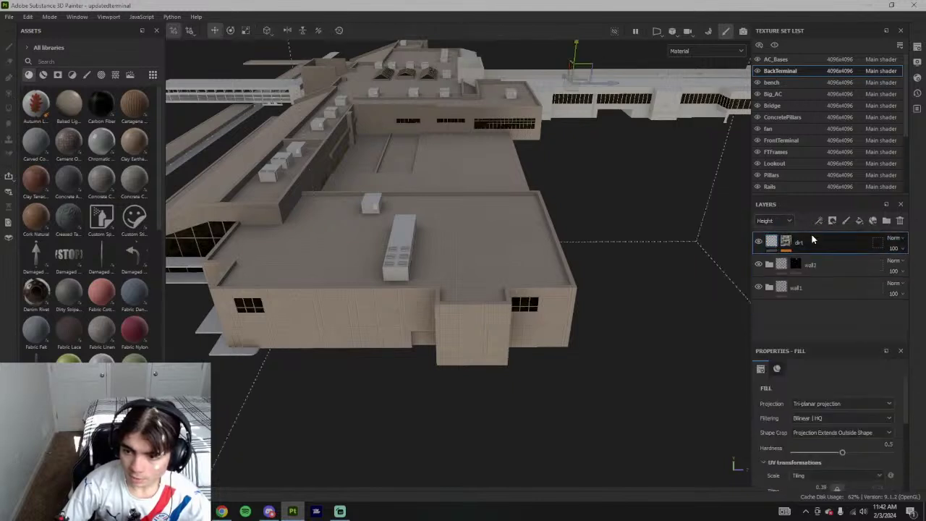
click(760, 288)
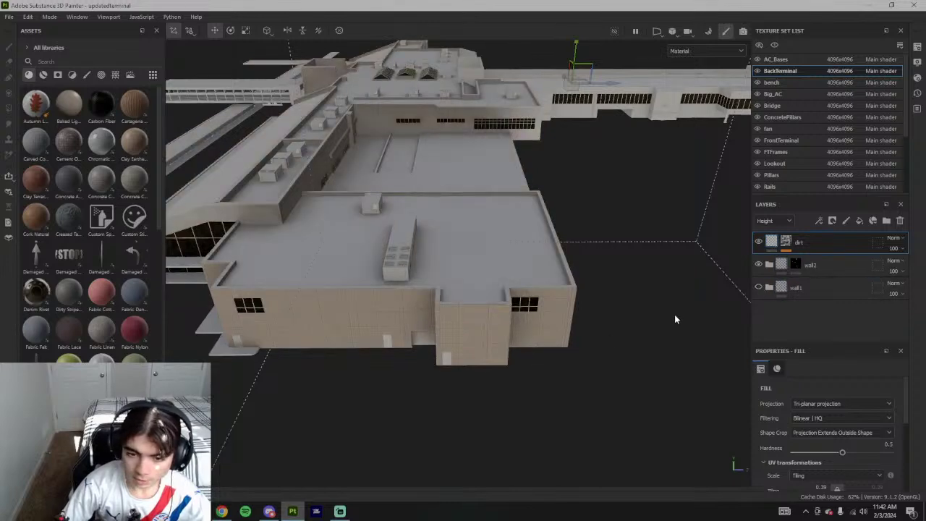
- Examine the terminal model's roofs and the side walls of the back terminal from several angles
alt+drag(678, 316, 535, 310)
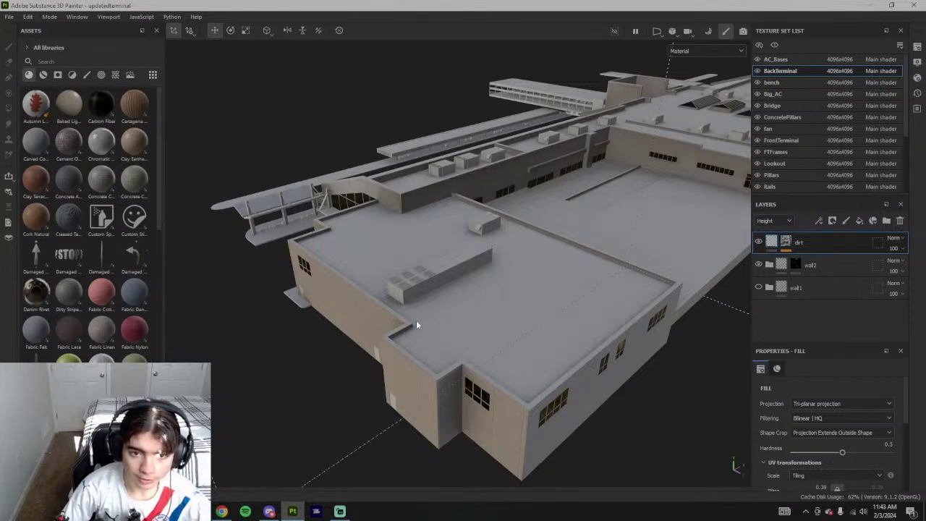
scroll(416, 325, down, 5)
alt+drag(289, 329, 381, 336)
scroll(370, 328, up, 6)
scroll(391, 333, down, 6)
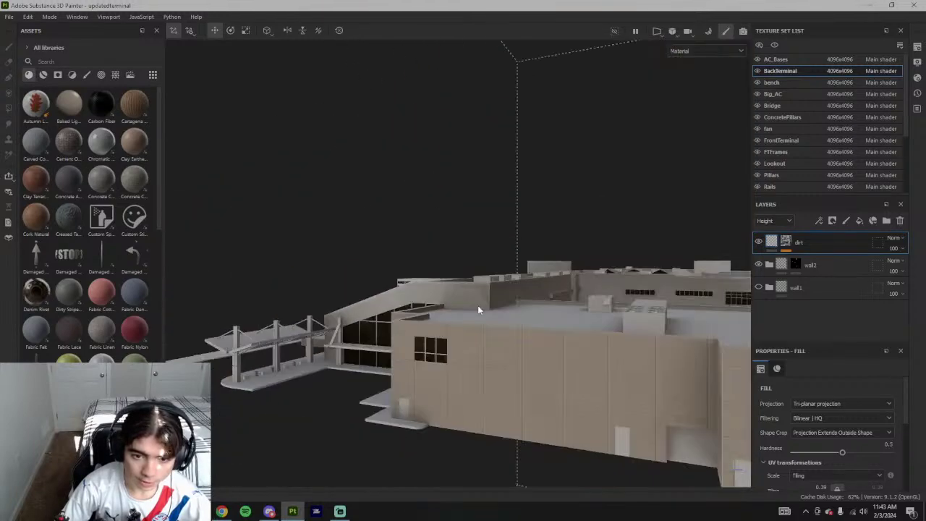
alt+drag(477, 309, 405, 364)
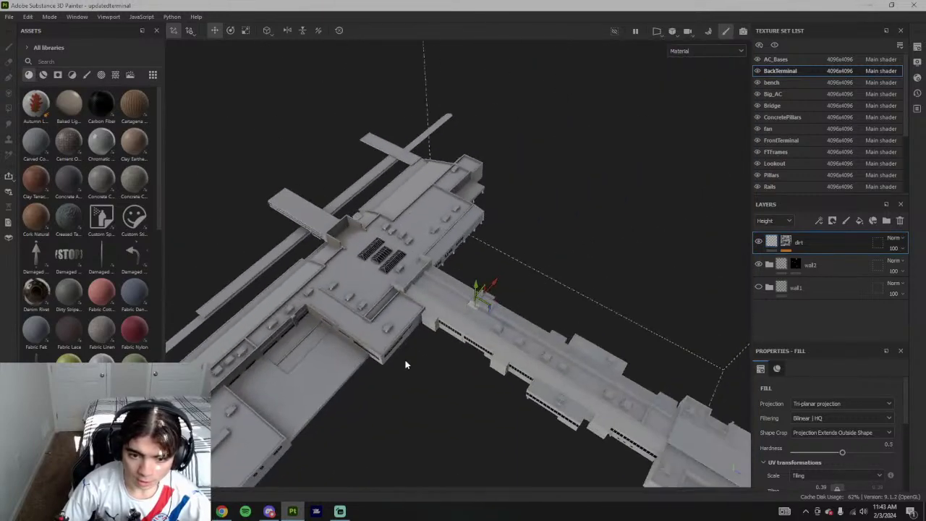
alt+middle_drag(405, 365, 582, 365)
scroll(571, 369, up, 3)
alt+drag(543, 379, 544, 343)
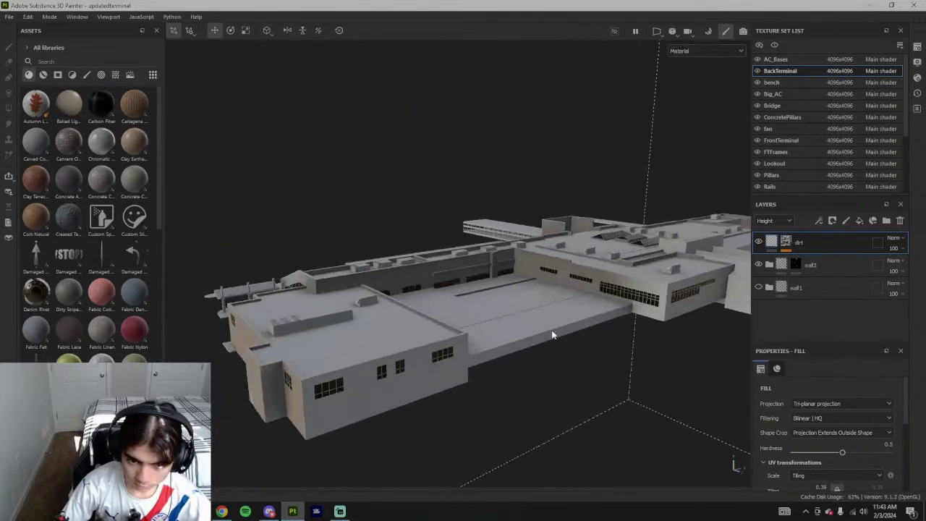
- Switch to Google Earth and examine the roofs and walls of the main building at Pensacola International Airport
click(221, 512)
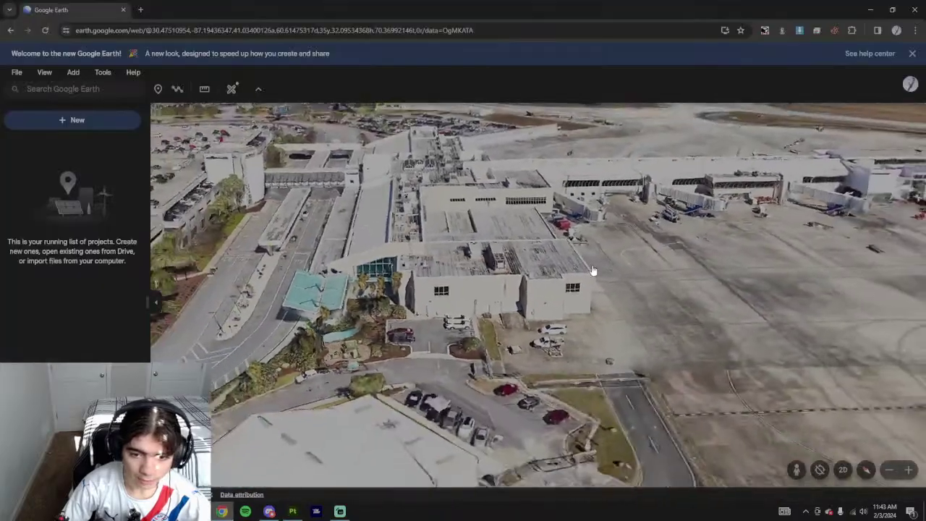
drag(593, 271, 507, 325)
middle_drag(507, 325, 438, 335)
drag(439, 335, 440, 370)
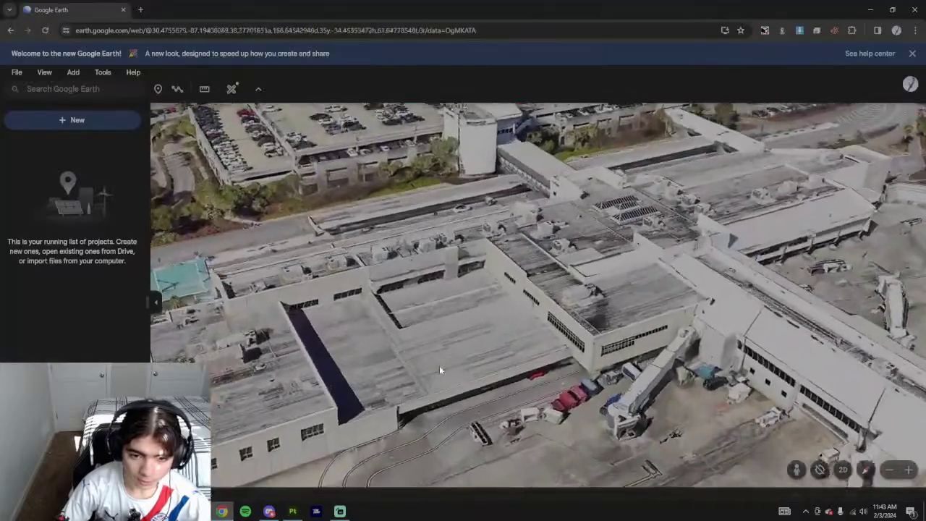
middle_drag(440, 370, 518, 381)
drag(519, 381, 562, 323)
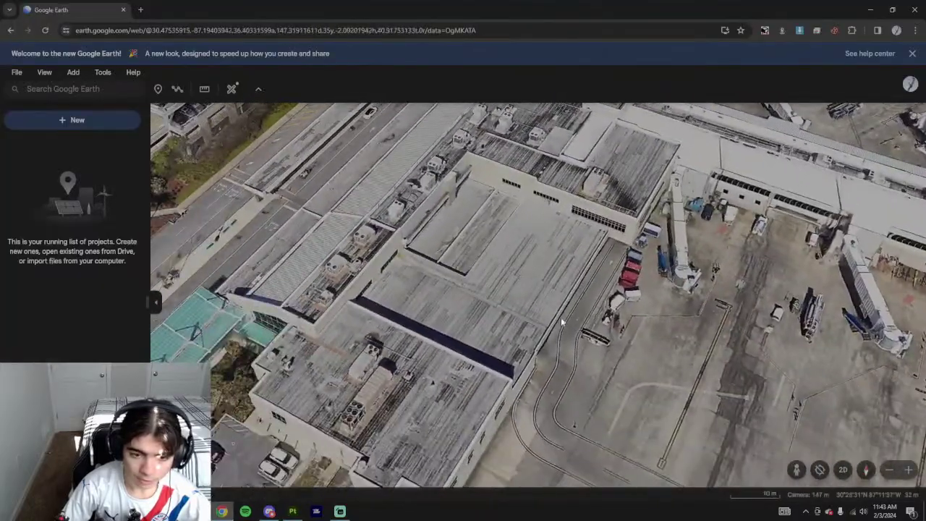
middle_drag(562, 322, 504, 326)
scroll(504, 326, down, 5)
drag(501, 272, 460, 305)
middle_drag(460, 305, 470, 352)
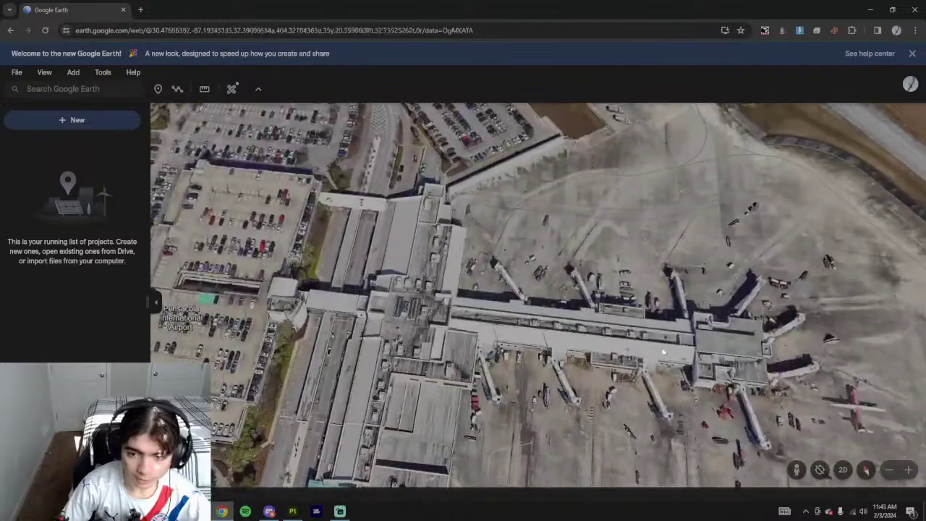
scroll(706, 346, up, 5)
scroll(707, 346, down, 5)
scroll(347, 306, up, 1)
drag(316, 322, 426, 304)
scroll(545, 392, down, 3)
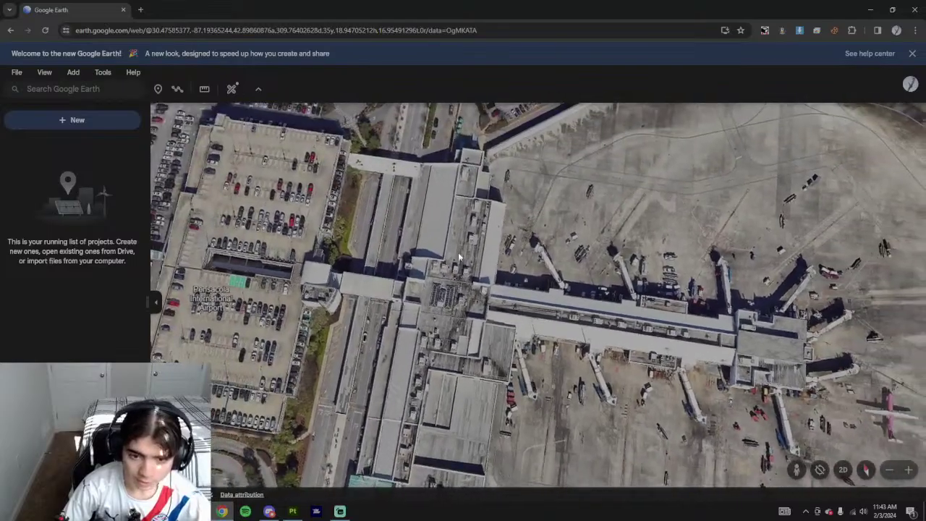
scroll(458, 252, up, 3)
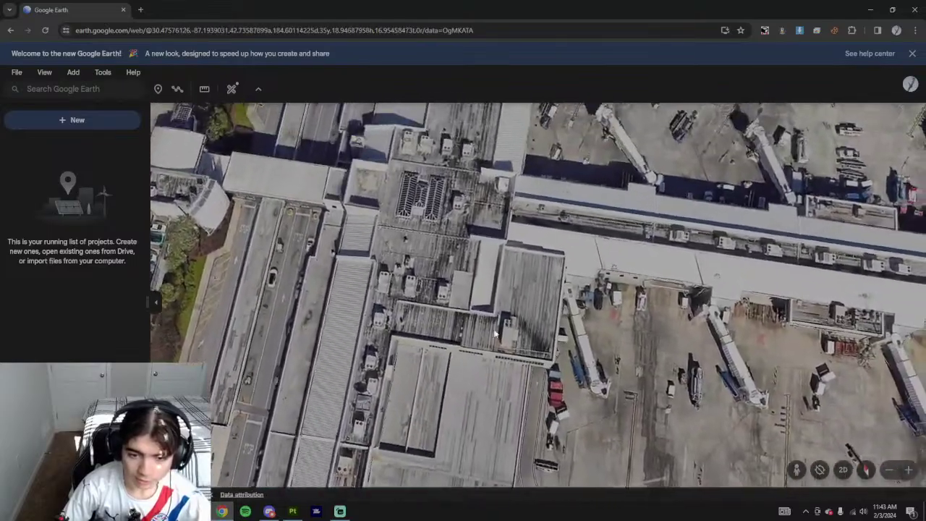
- Examine the airport concourse's walls, window bands and jet bridges from the apron side in the 3D imagery
middle_drag(495, 334, 645, 232)
drag(645, 233, 560, 249)
scroll(655, 368, up, 5)
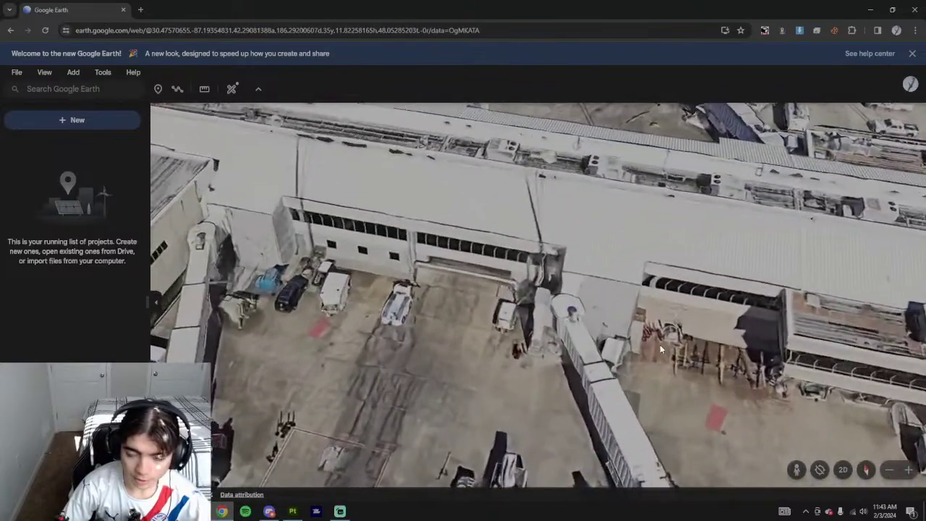
scroll(660, 338, down, 3)
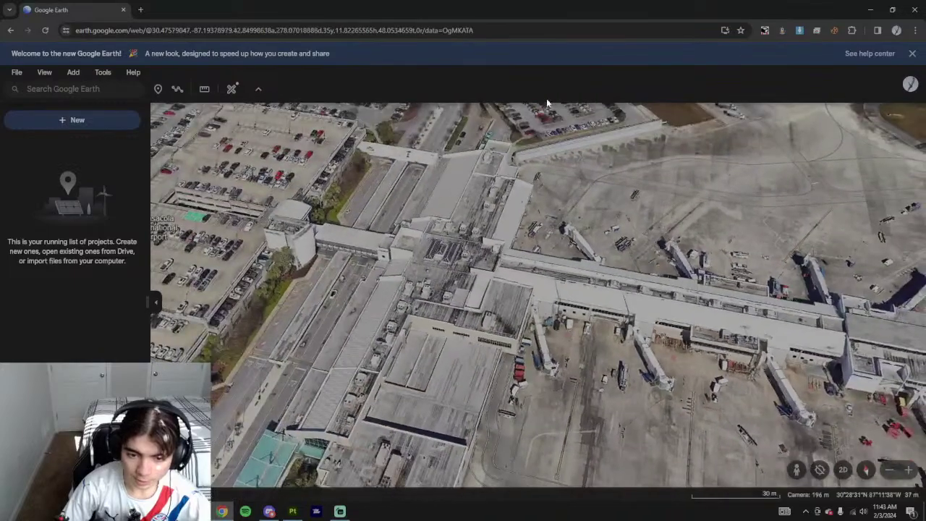
scroll(573, 273, up, 5)
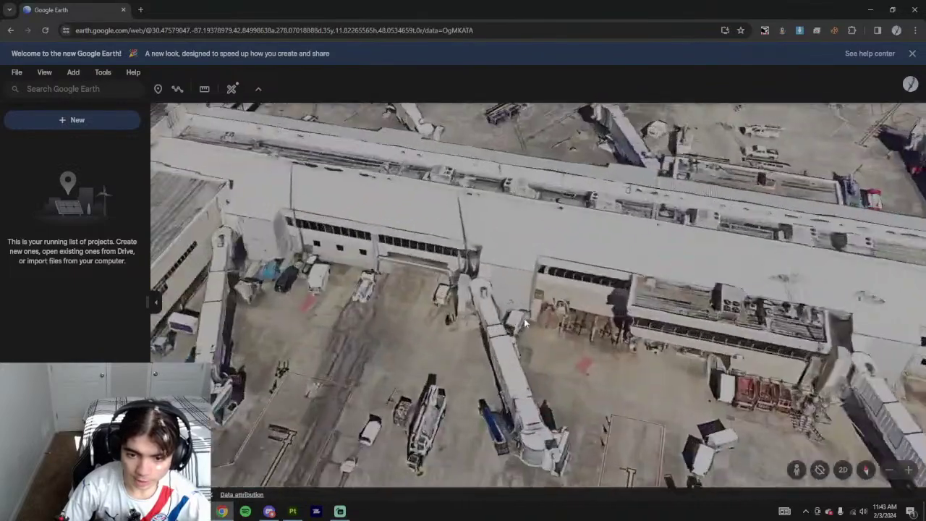
scroll(573, 275, down, 5)
scroll(631, 346, up, 2)
middle_drag(631, 346, 496, 338)
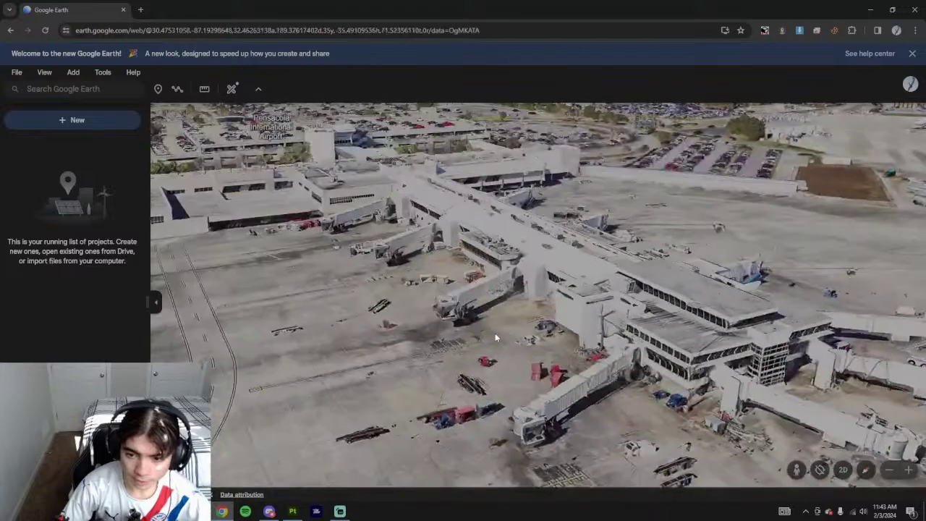
middle_drag(531, 294, 353, 385)
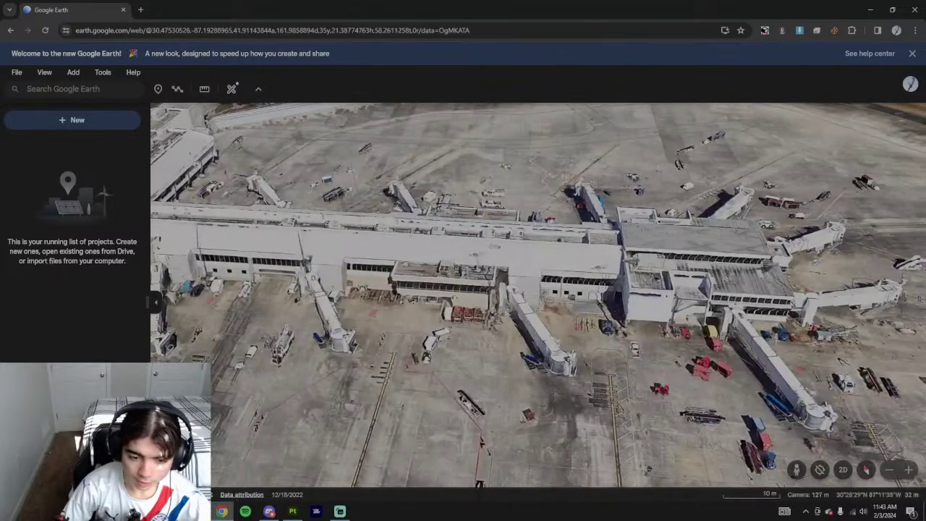
- Switch back to Substance 3D Painter and examine the back terminal's panelled walls, doors and windows from several angles
click(292, 511)
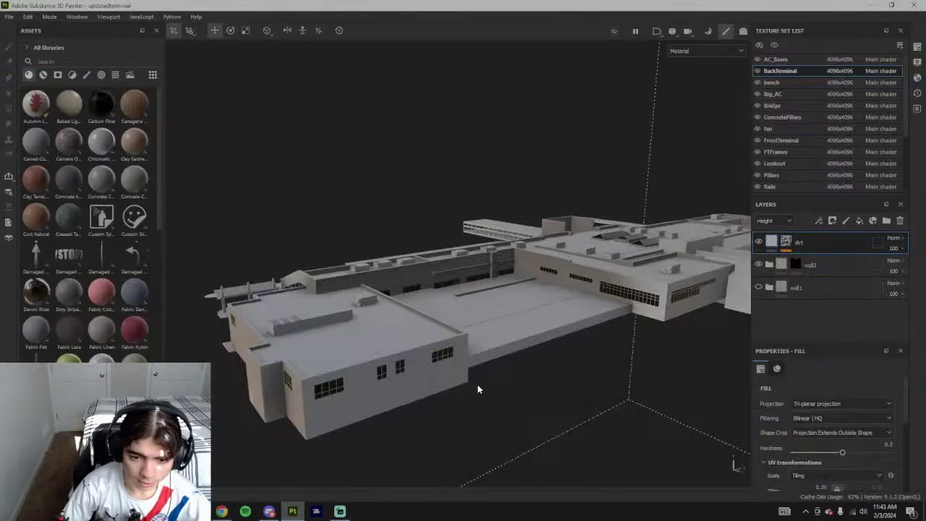
alt+drag(454, 358, 584, 420)
scroll(584, 419, down, 3)
alt+middle_drag(536, 329, 624, 342)
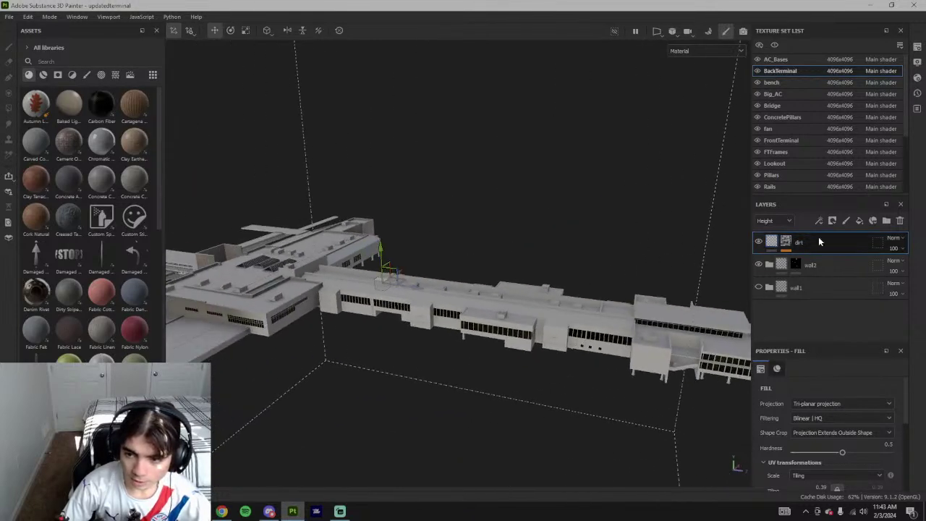
alt+middle_drag(346, 321, 564, 231)
scroll(683, 253, up, 2)
scroll(241, 356, up, 1)
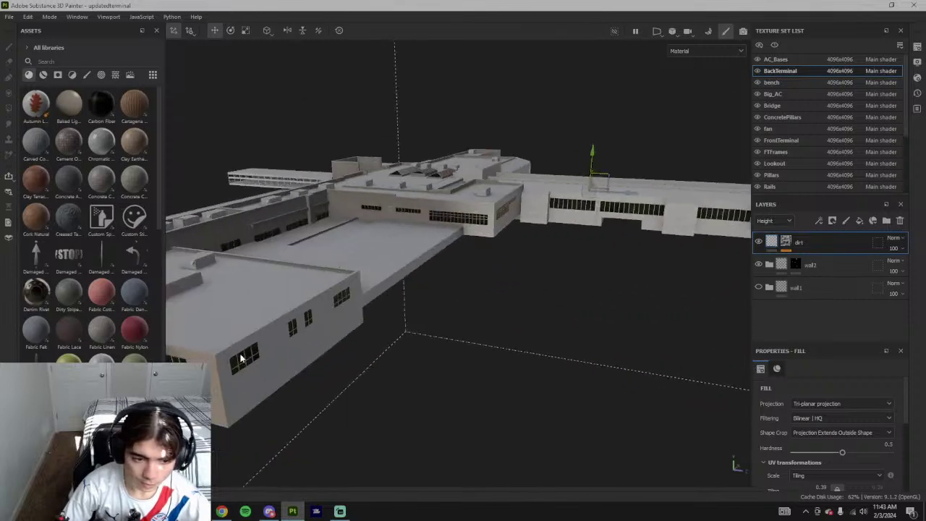
alt+middle_drag(241, 356, 534, 314)
scroll(355, 336, up, 4)
scroll(345, 331, up, 2)
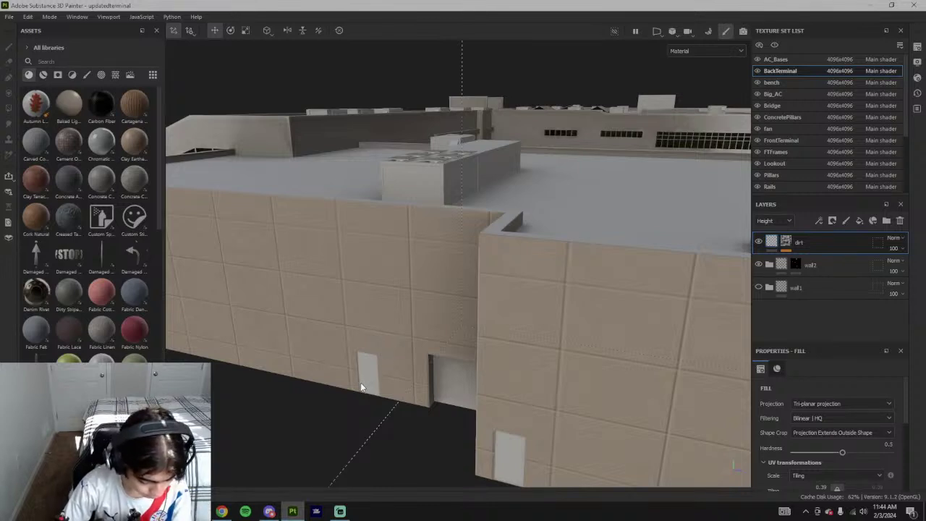
alt+drag(493, 322, 523, 403)
scroll(522, 403, down, 3)
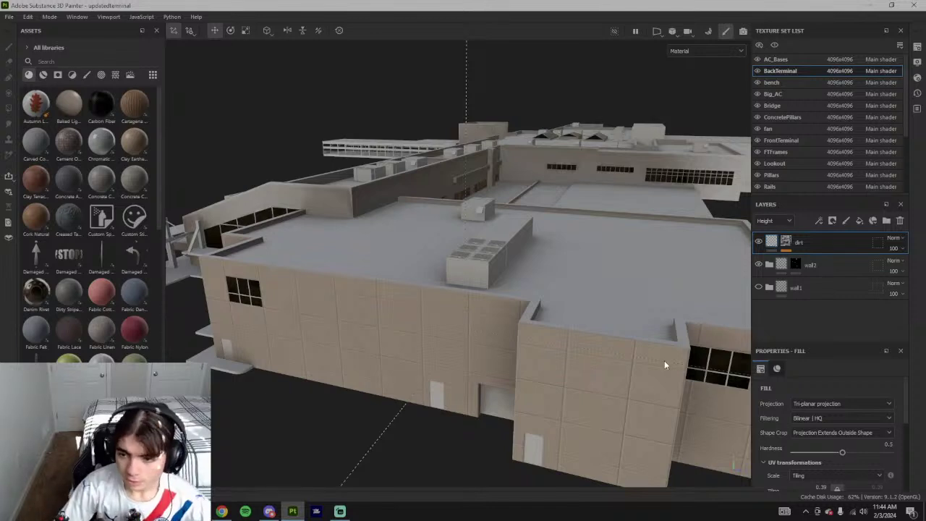
- Copy the wall1 folder from the BackTerminal texture set into FrontTerminal, replacing its Layer 1
click(813, 267)
click(813, 270)
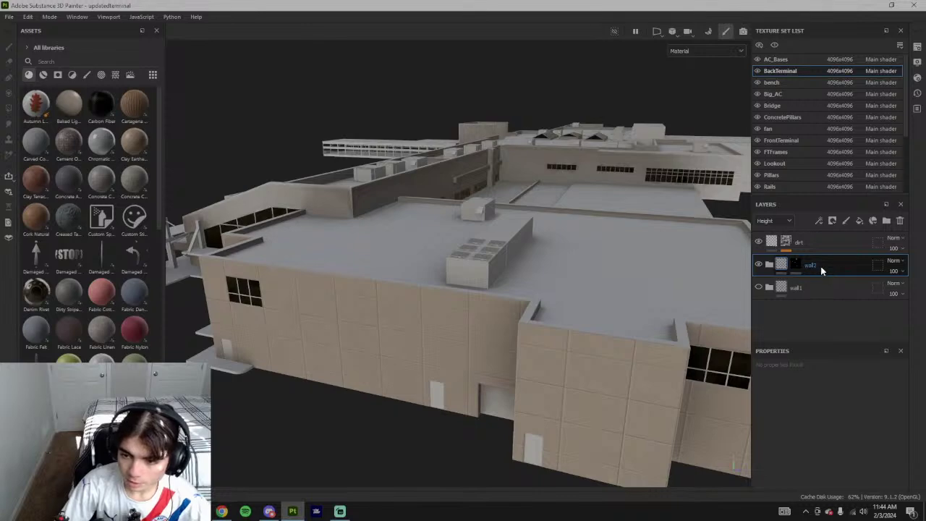
scroll(637, 307, down, 3)
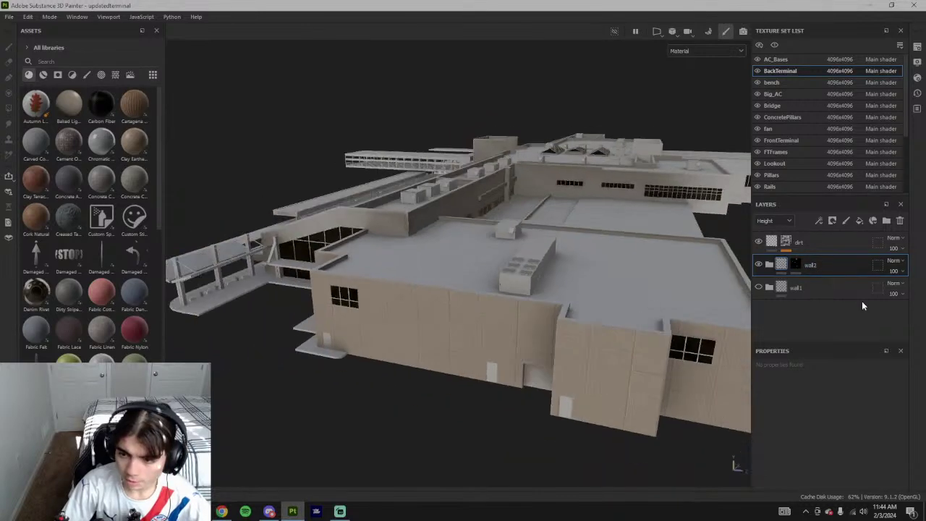
click(834, 288)
alt+right_drag(674, 304, 760, 160)
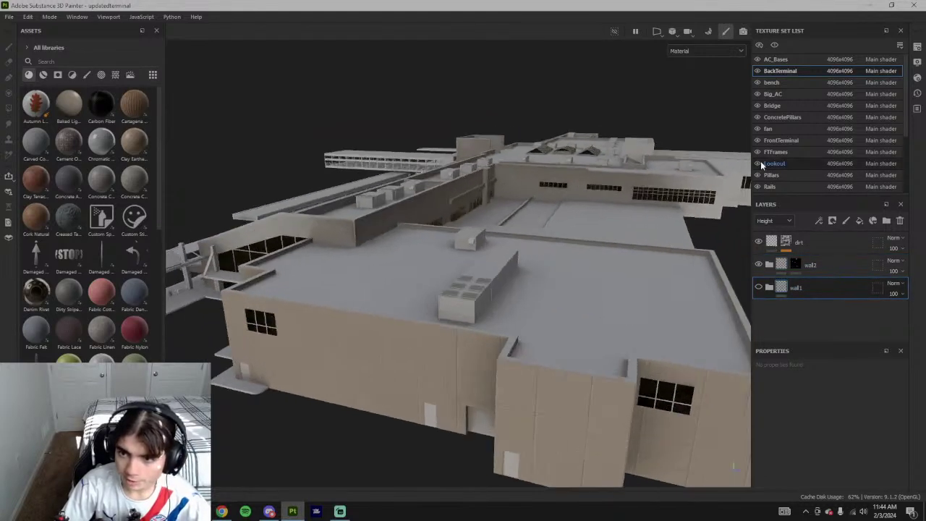
alt+right_drag(742, 195, 665, 296)
alt+middle_drag(665, 295, 442, 355)
mouse_move(698, 350)
alt+mouse_down()
mouse_move(731, 333)
mouse_move(745, 304)
alt+mouse_up()
click(783, 140)
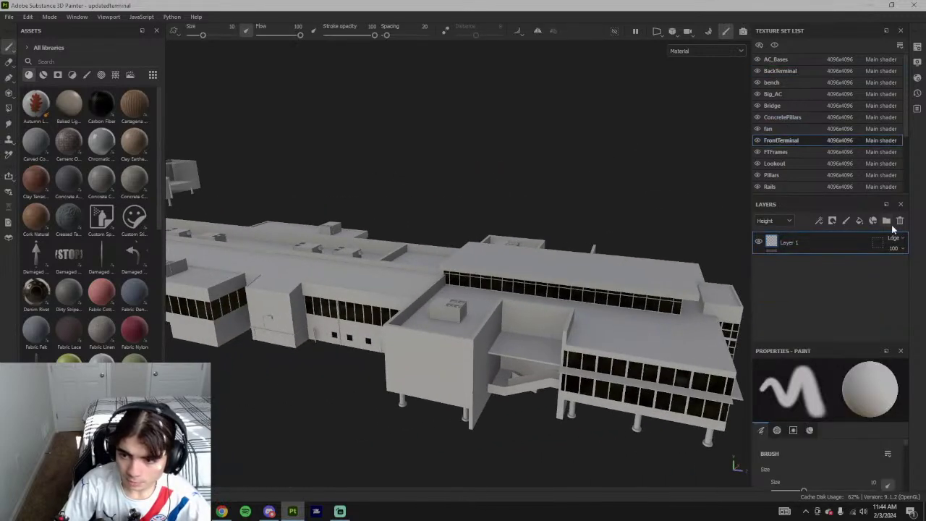
key(ctrl+v)
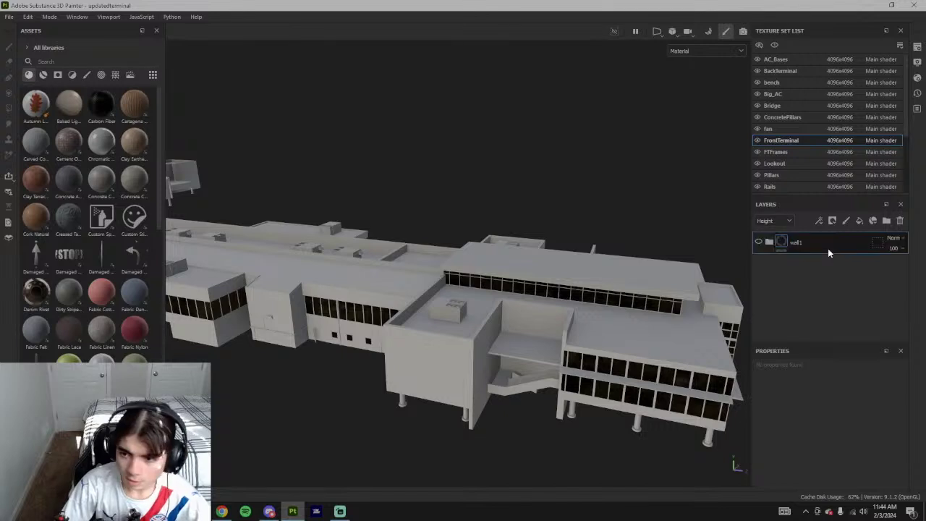
- Make the pasted wall1 folder visible, expand it and hide its mat4 layer
alt+middle_drag(449, 335, 537, 326)
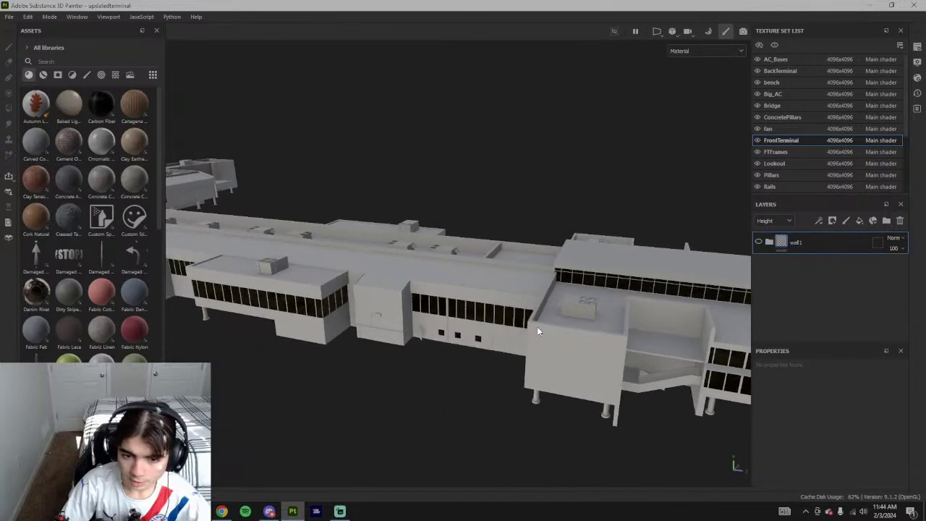
click(769, 242)
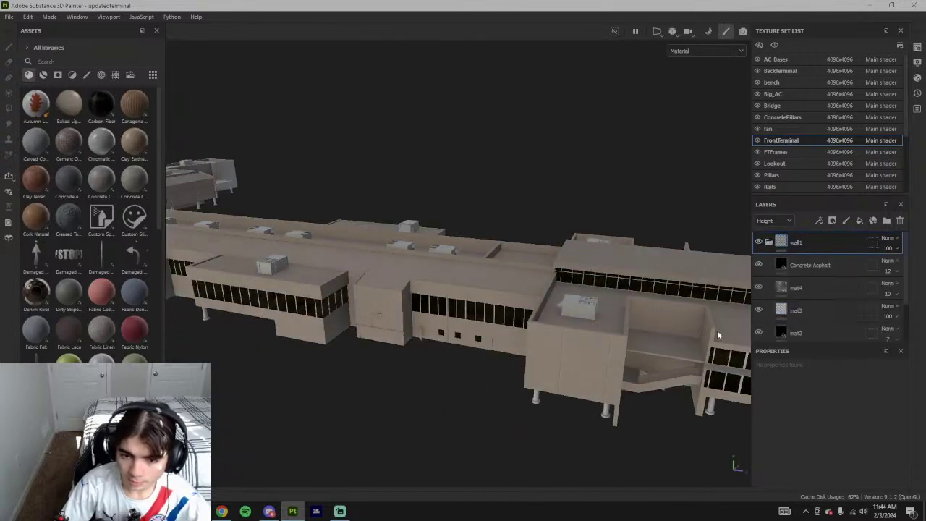
alt+middle_drag(472, 301, 574, 300)
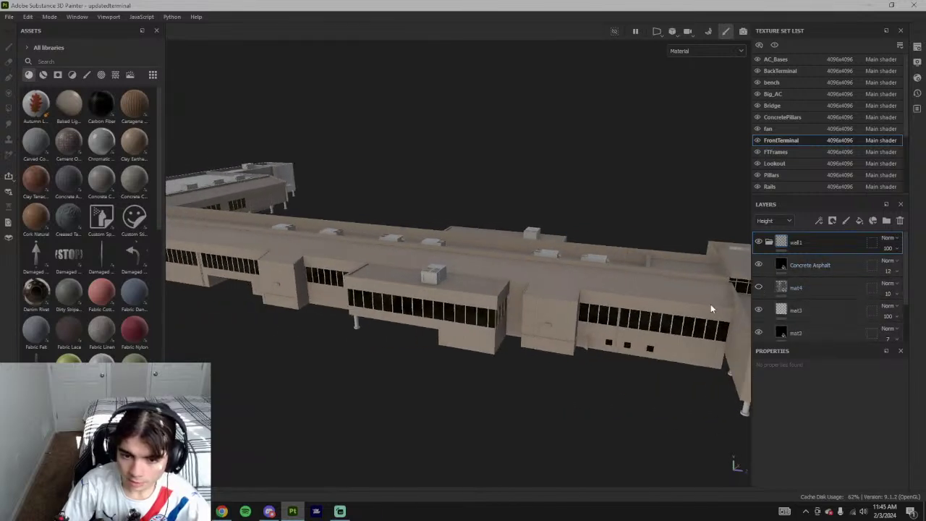
- Examine the front terminal's walls, window bands and roof edges with the wall1 material applied
alt+drag(619, 337, 585, 344)
scroll(446, 317, up, 5)
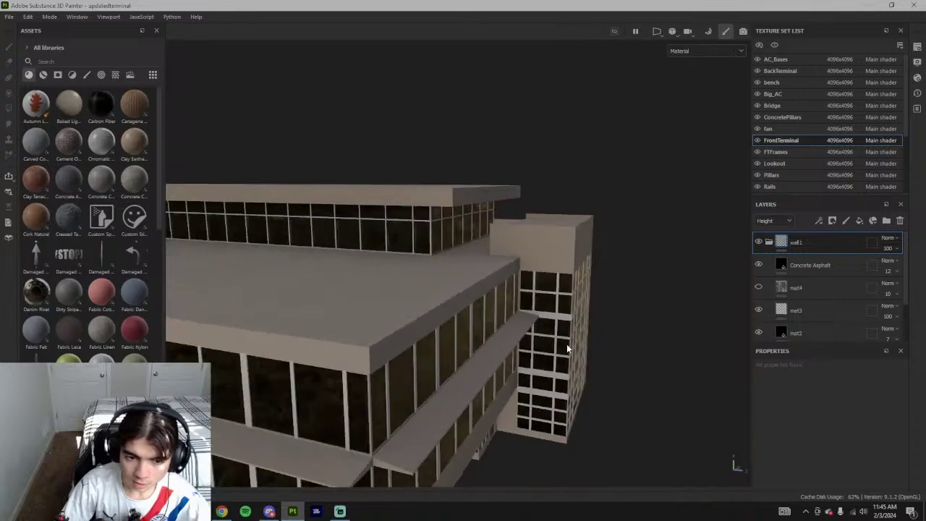
scroll(568, 347, down, 6)
alt+middle_drag(293, 341, 485, 329)
alt+middle_drag(323, 321, 384, 295)
scroll(384, 294, up, 4)
alt+drag(384, 294, 550, 268)
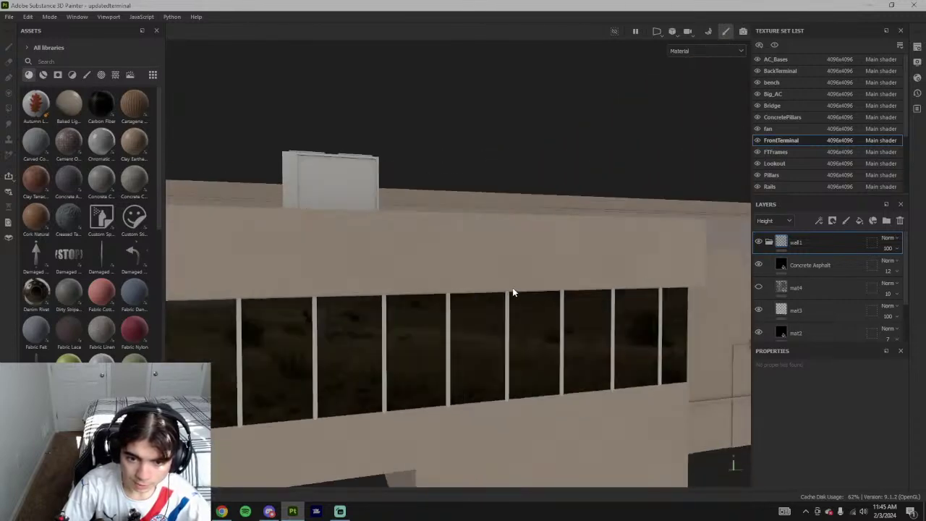
scroll(512, 290, down, 4)
alt+drag(463, 271, 437, 315)
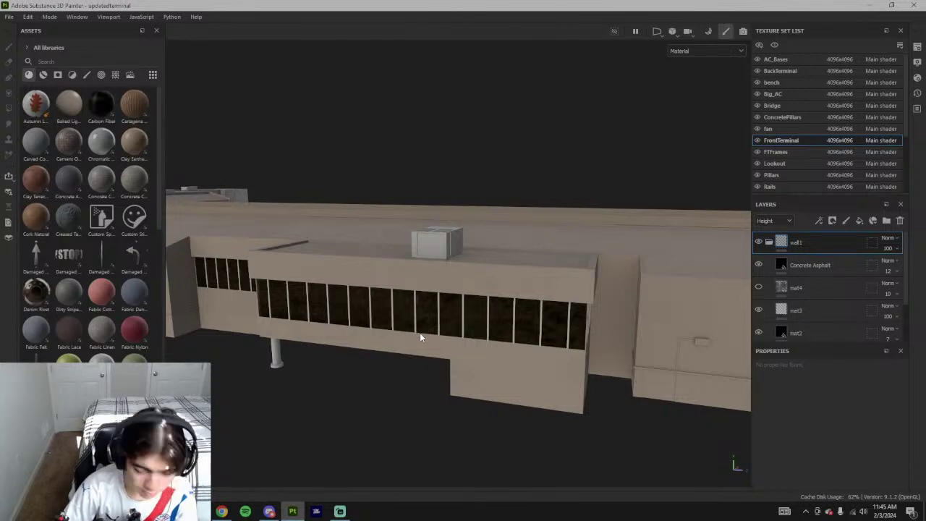
alt+drag(420, 337, 447, 338)
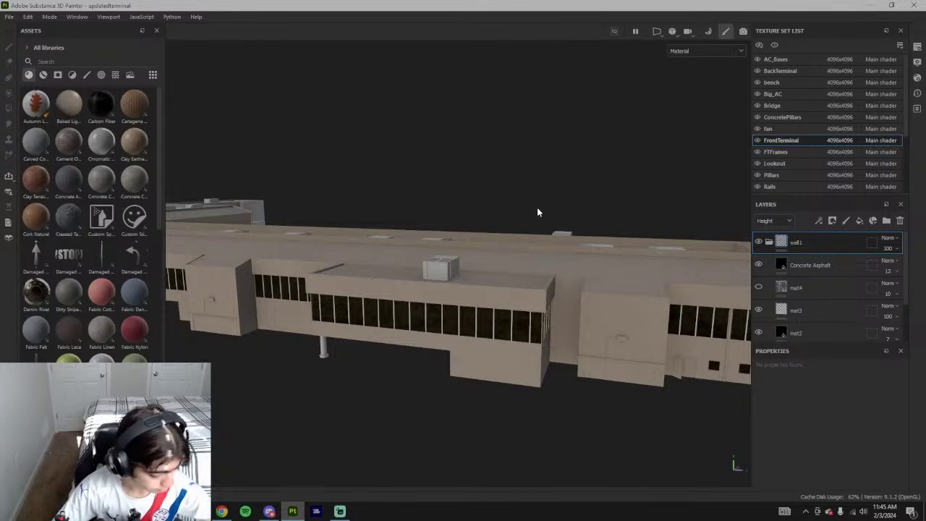
click(340, 511)
click(339, 511)
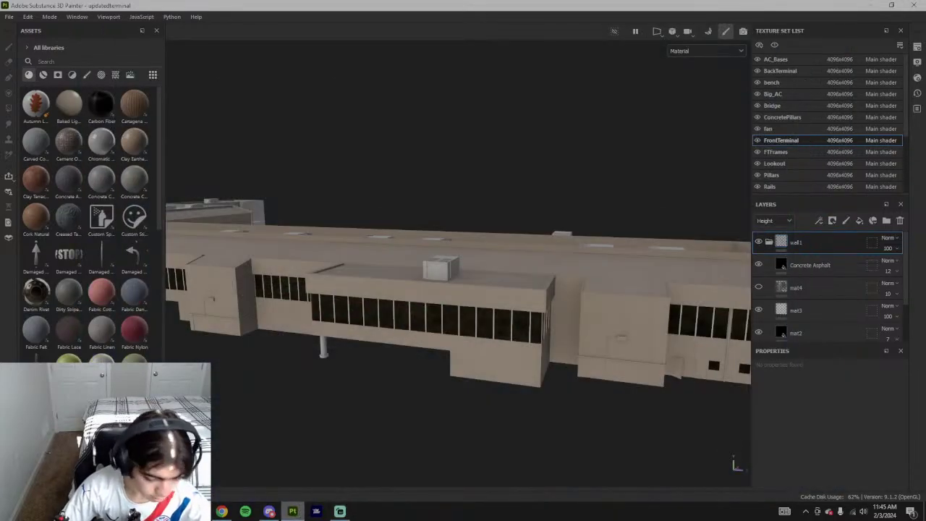
- Switch to Google Earth to view the concourse's roof and walls, and return to Substance 3D Painter to compare
click(222, 511)
middle_drag(427, 334, 354, 322)
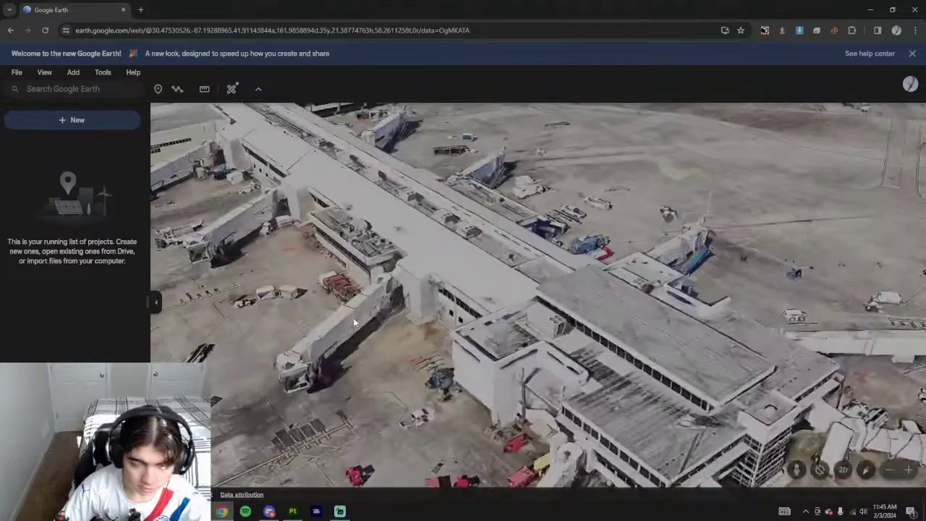
drag(453, 302, 460, 408)
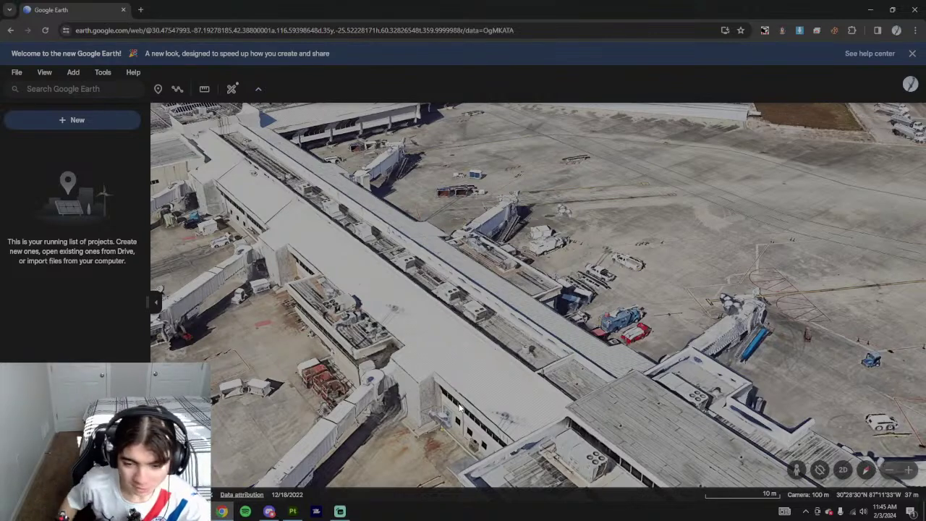
key(alt+Tab)
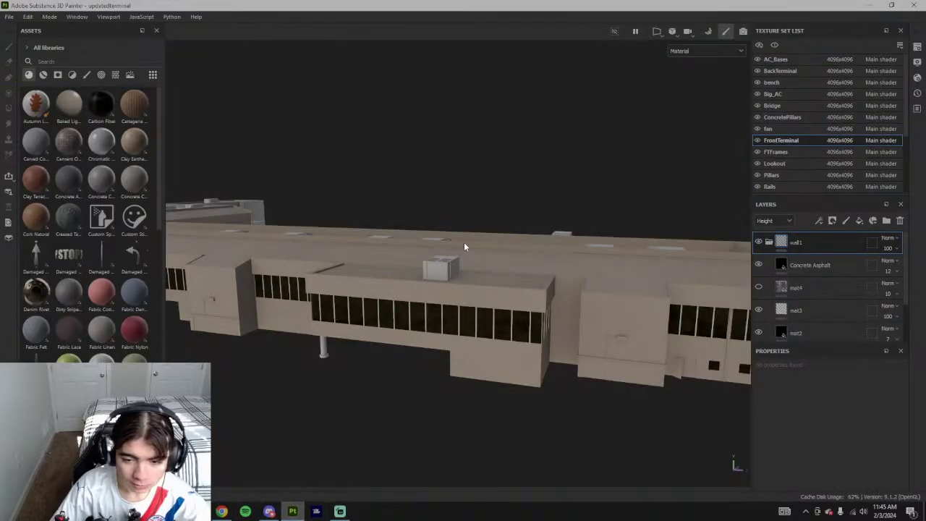
- Switch to Google Earth and examine the walls and windows at the concourse's end from the apron side
click(222, 512)
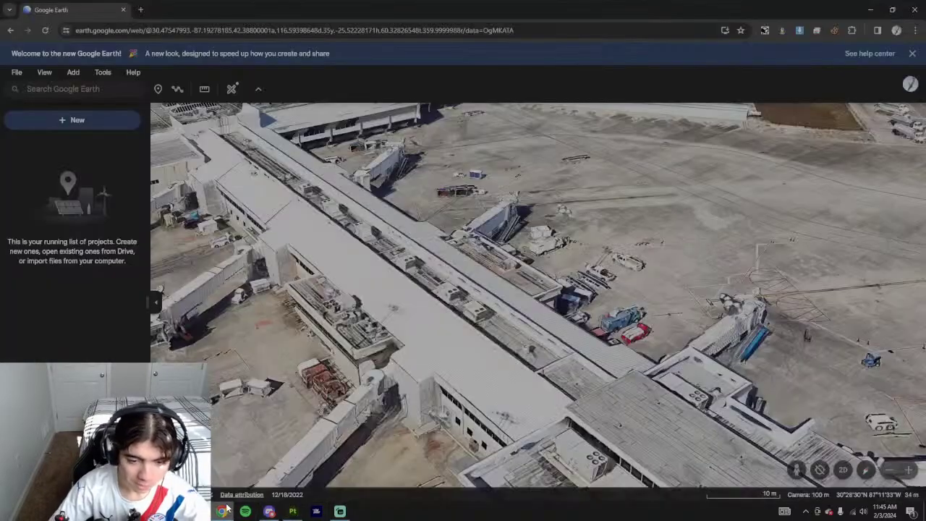
scroll(397, 314, down, 3)
scroll(398, 315, down, 3)
scroll(434, 307, up, 5)
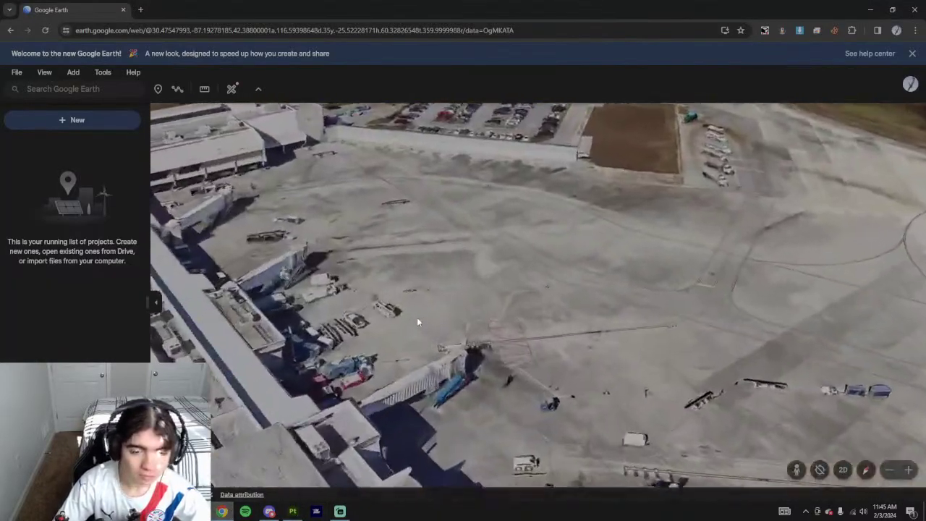
scroll(463, 311, down, 3)
middle_drag(500, 318, 414, 426)
scroll(407, 425, up, 3)
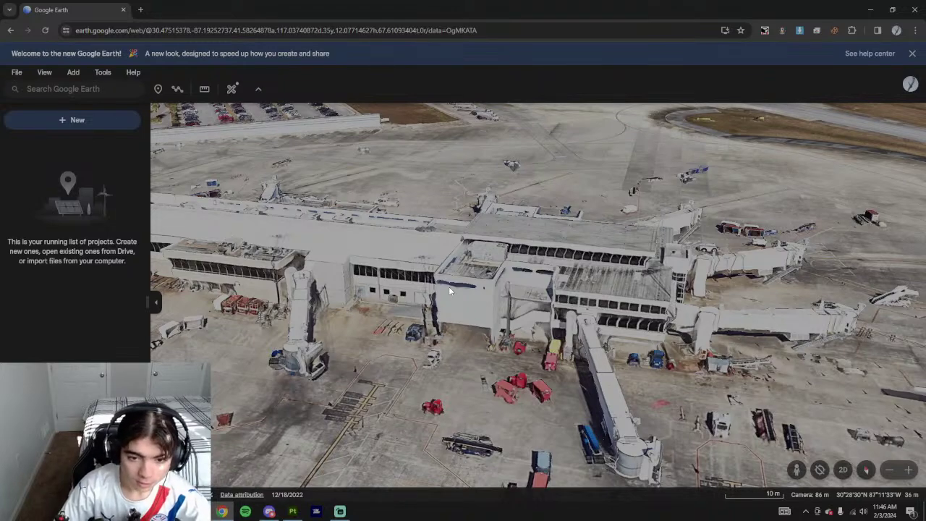
scroll(456, 288, up, 3)
scroll(452, 288, down, 3)
scroll(452, 290, down, 3)
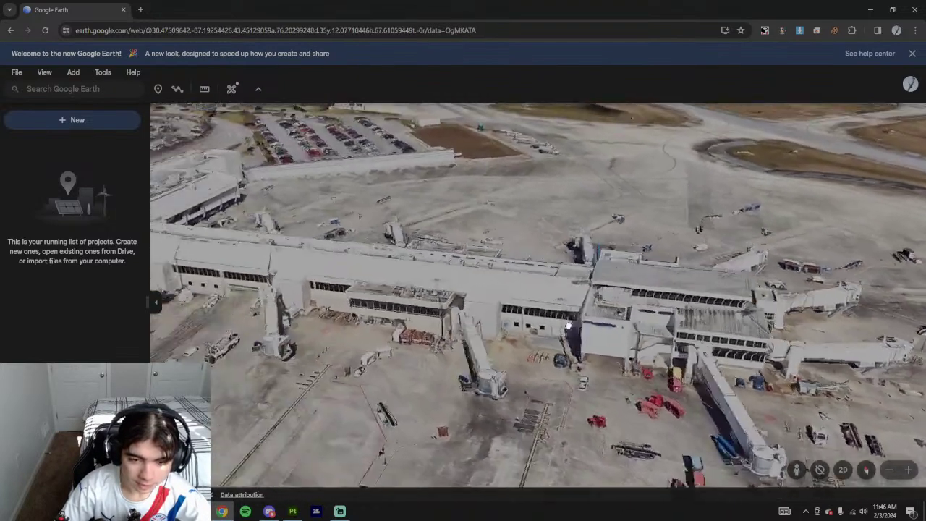
scroll(492, 286, down, 2)
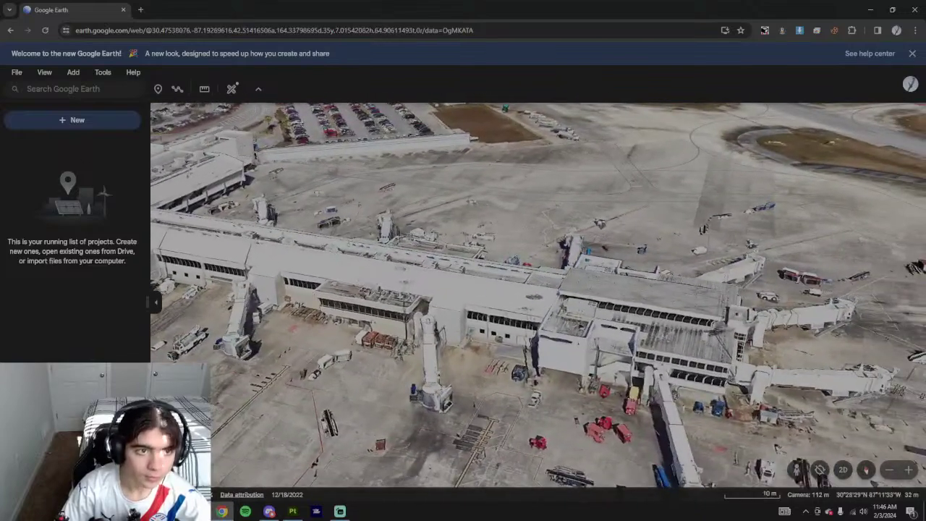
- Open the bookmarked Substance 3D Assets library in a new browser tab
key(ctrl+t)
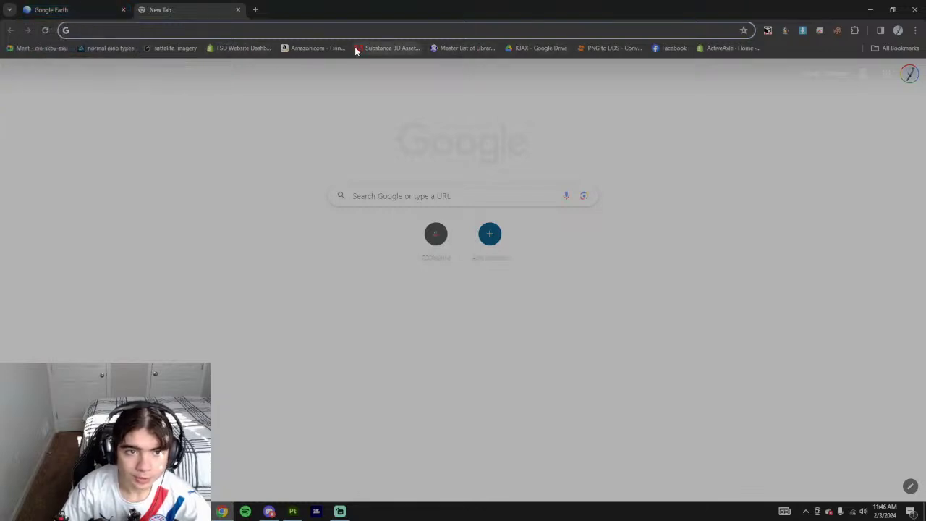
click(387, 49)
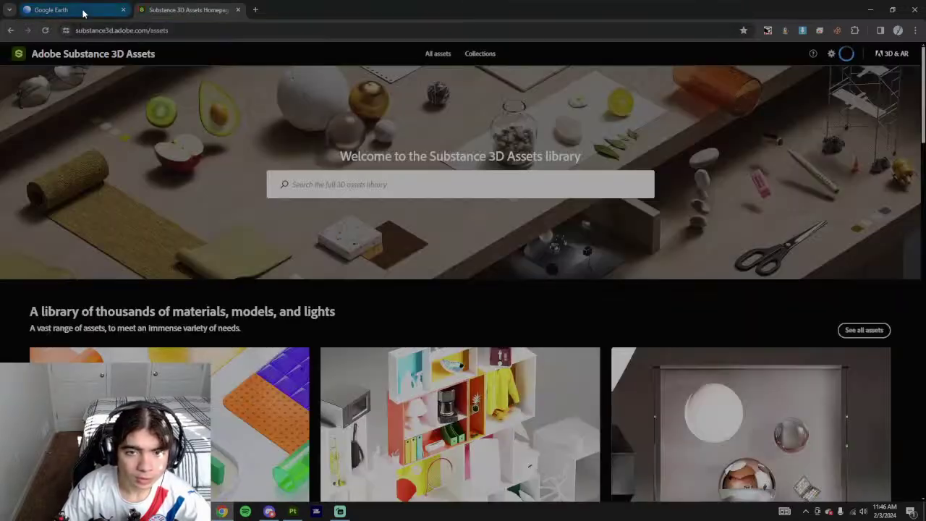
click(340, 512)
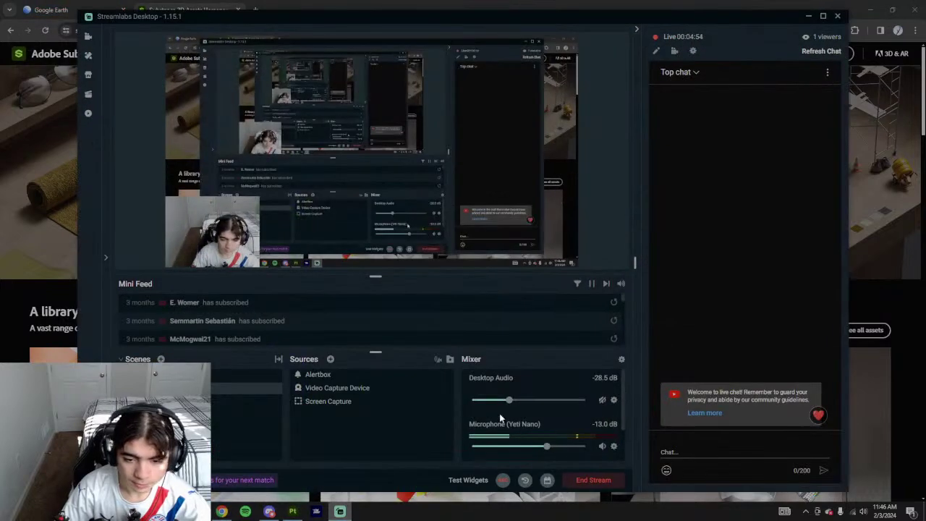
click(423, 401)
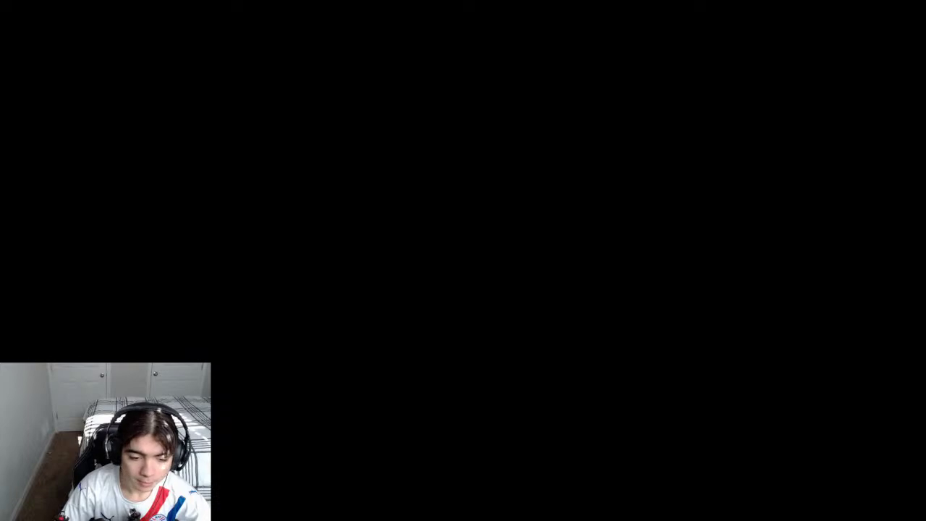
click(422, 403)
click(340, 511)
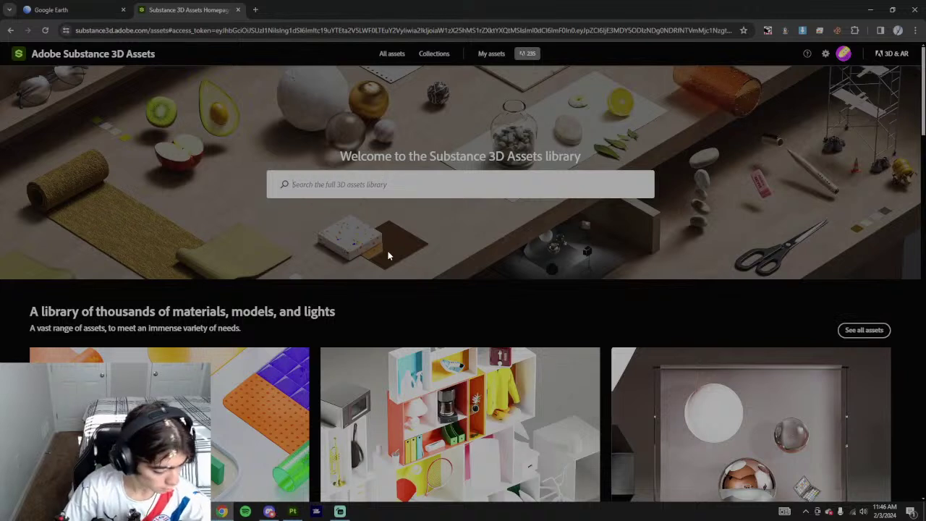
- Return to the Google Earth imagery and examine the boxy white wall block beside the concourse's end up close
click(81, 13)
scroll(456, 344, down, 3)
middle_drag(456, 343, 549, 389)
scroll(435, 318, up, 3)
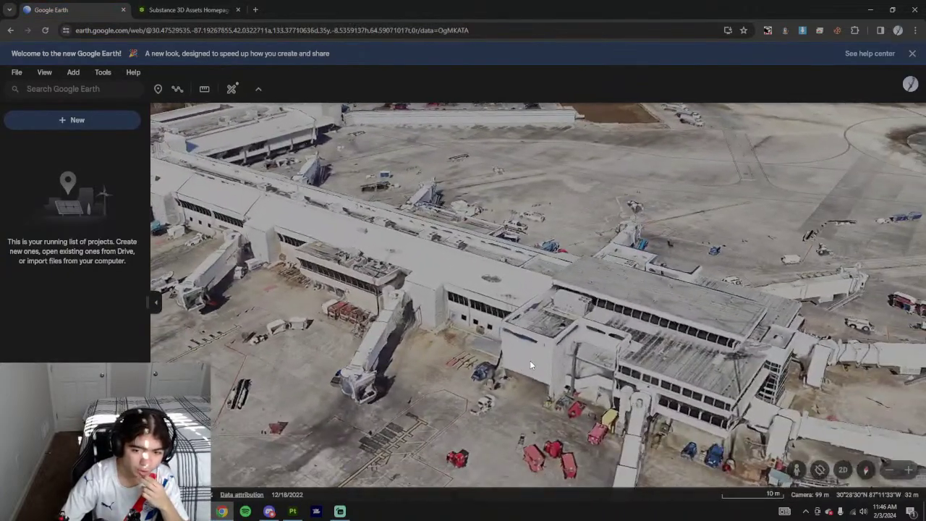
scroll(522, 272, up, 5)
middle_drag(668, 381, 610, 349)
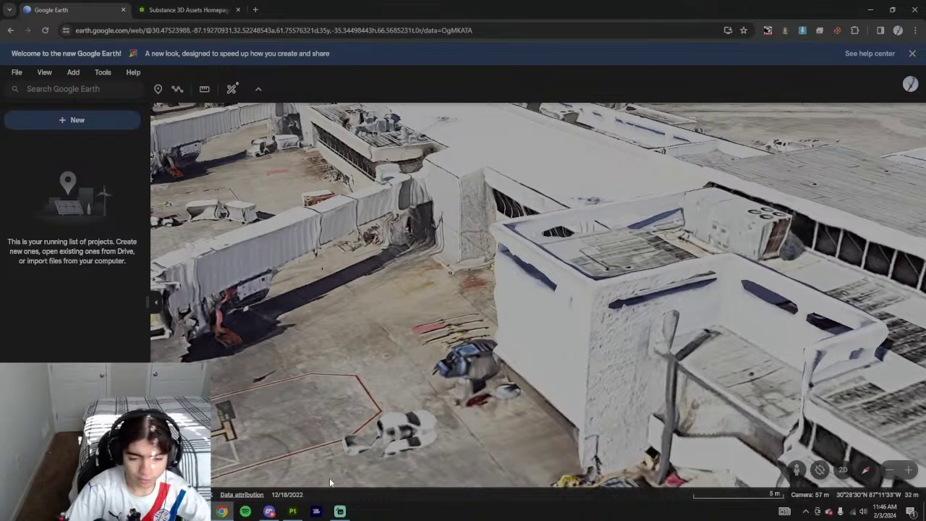
- Switch to Substance 3D Painter and examine the matching wall block on pillars at the front terminal
click(292, 511)
alt+drag(498, 335, 515, 310)
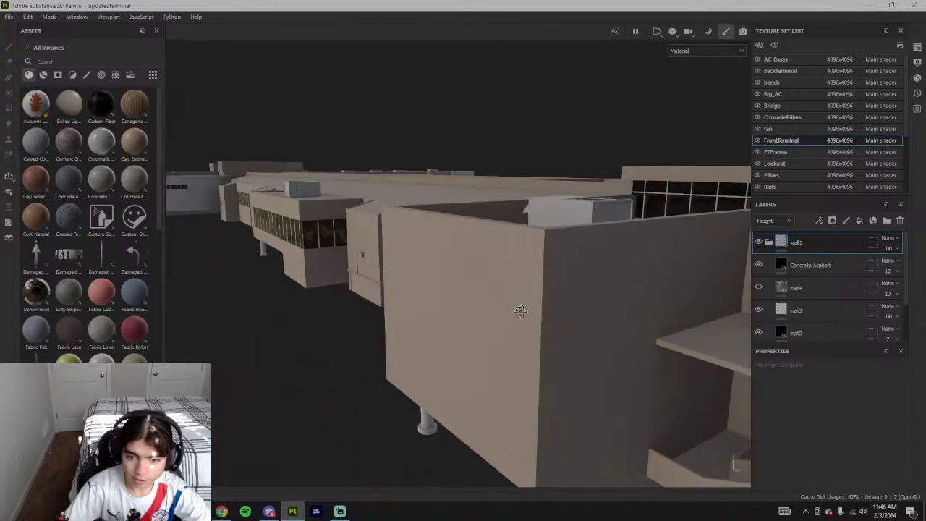
alt+drag(509, 268, 473, 306)
alt+drag(459, 374, 488, 392)
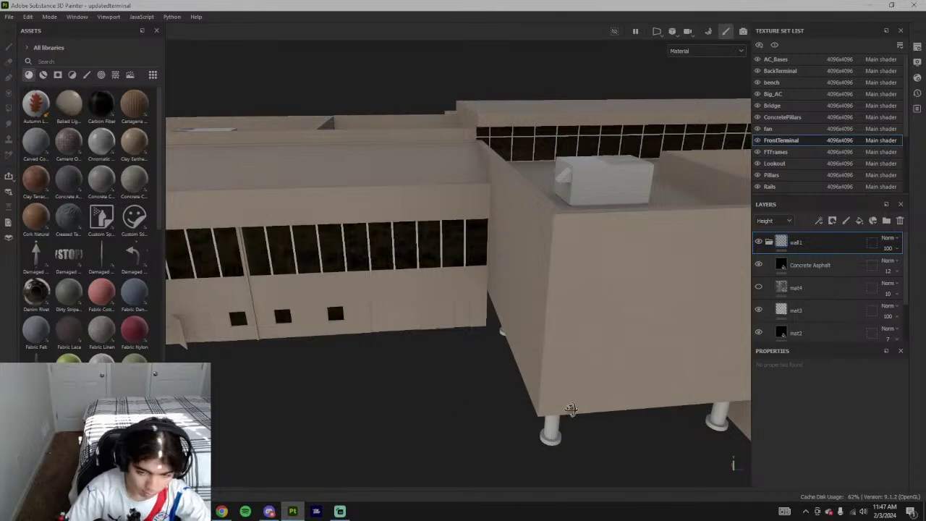
- Select the Concrete Asphalt layer in the front terminal's wall1 folder and open its height opacity setting
alt+drag(571, 409, 568, 277)
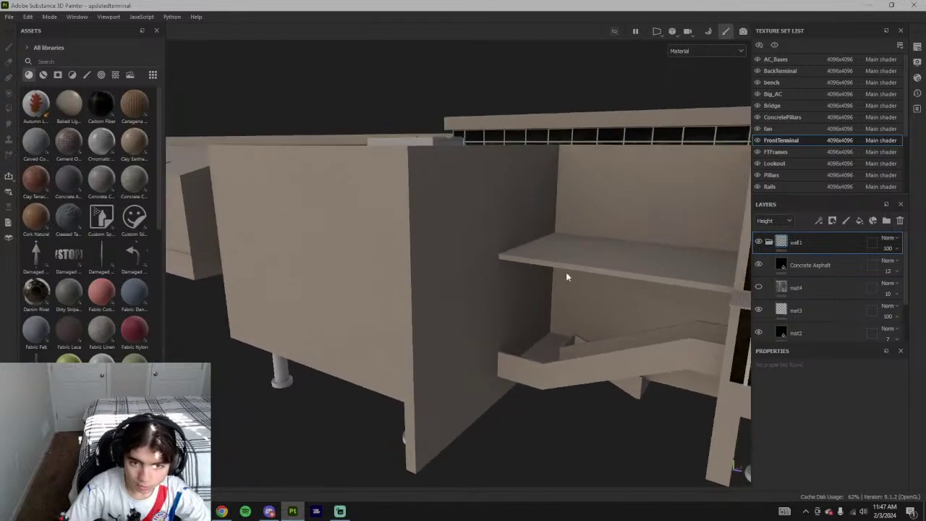
click(815, 265)
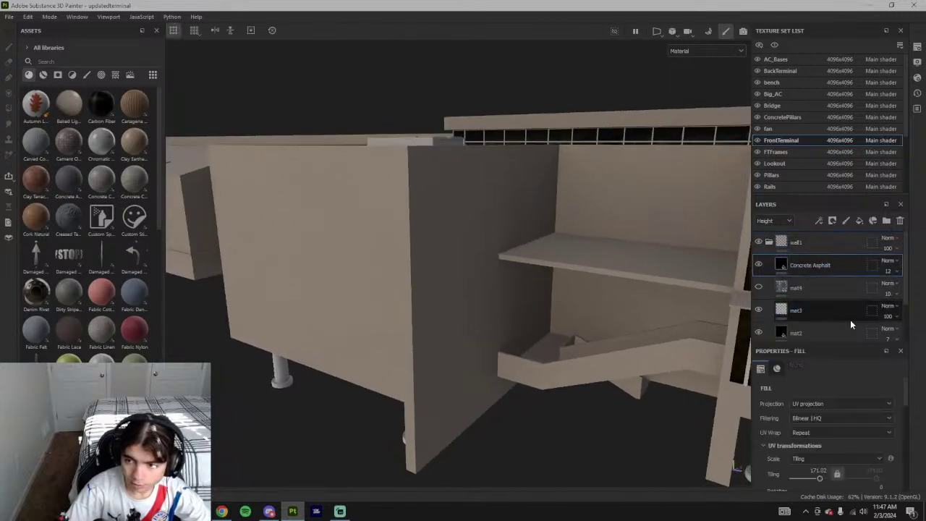
click(894, 271)
mouse_move(887, 289)
mouse_down()
mouse_move(917, 288)
mouse_move(885, 289)
mouse_move(922, 278)
mouse_move(886, 289)
mouse_up()
scroll(397, 377, down, 8)
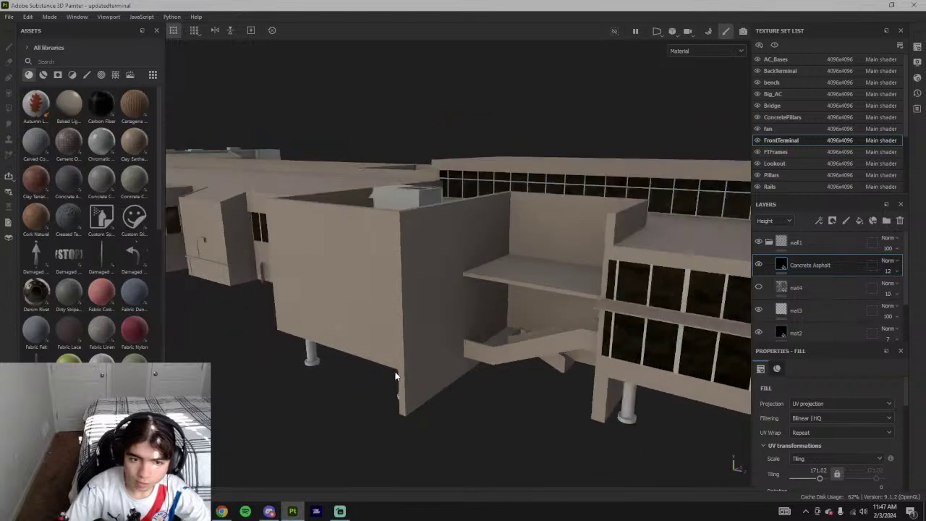
- Examine the front terminal's wall finish around the pillar-mounted block and along the concourse, both up close and from afar
alt+drag(398, 376, 343, 333)
alt+middle_drag(343, 333, 619, 240)
scroll(611, 254, down, 4)
alt+drag(620, 240, 663, 219)
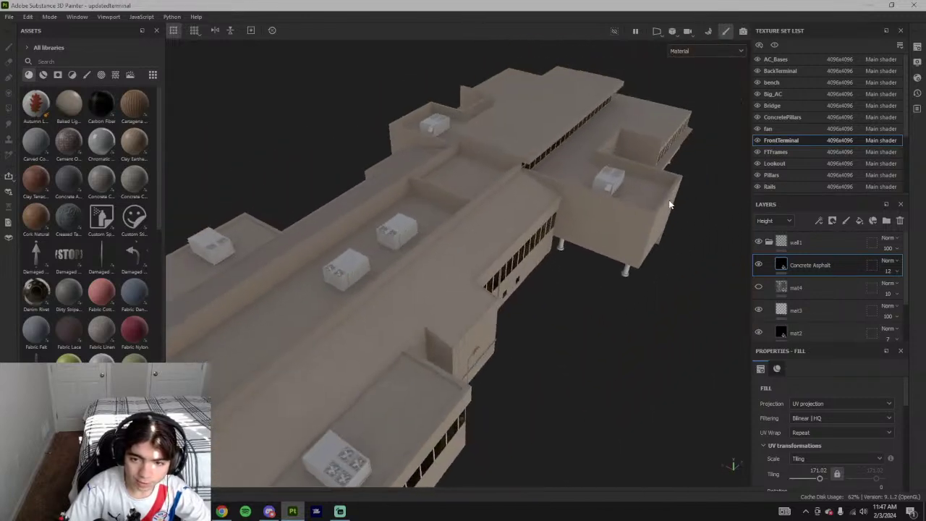
alt+middle_drag(669, 202, 582, 250)
scroll(582, 250, up, 5)
alt+drag(582, 250, 603, 212)
scroll(595, 243, up, 4)
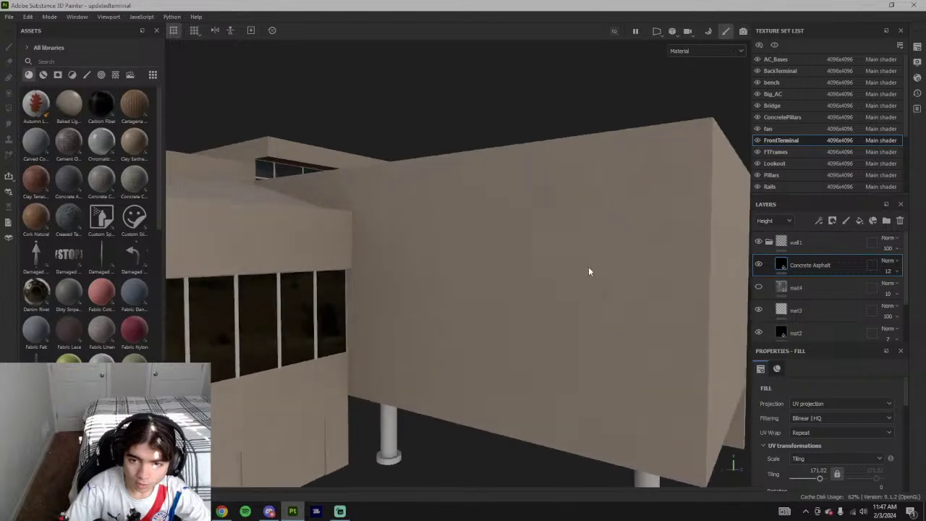
alt+drag(589, 268, 620, 242)
scroll(585, 349, down, 3)
scroll(586, 349, down, 4)
alt+drag(657, 312, 616, 354)
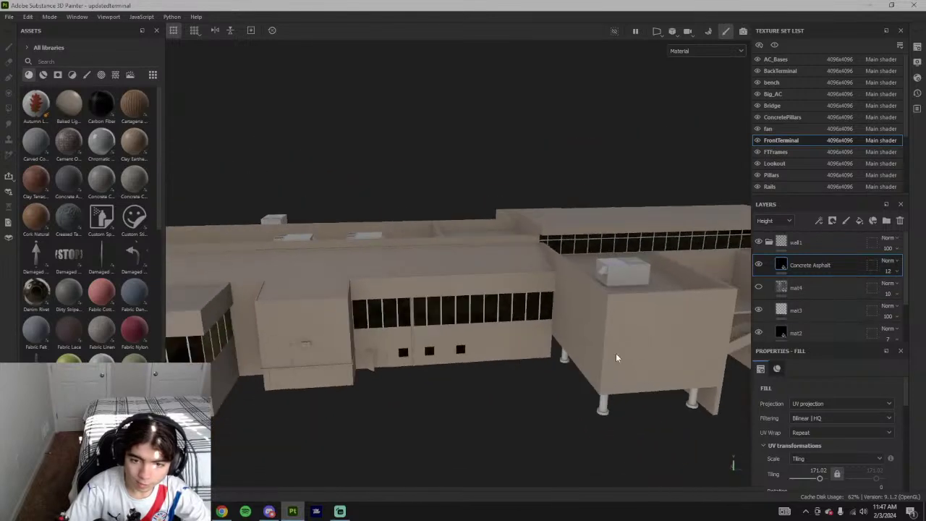
alt+drag(606, 285, 552, 319)
scroll(553, 315, down, 3)
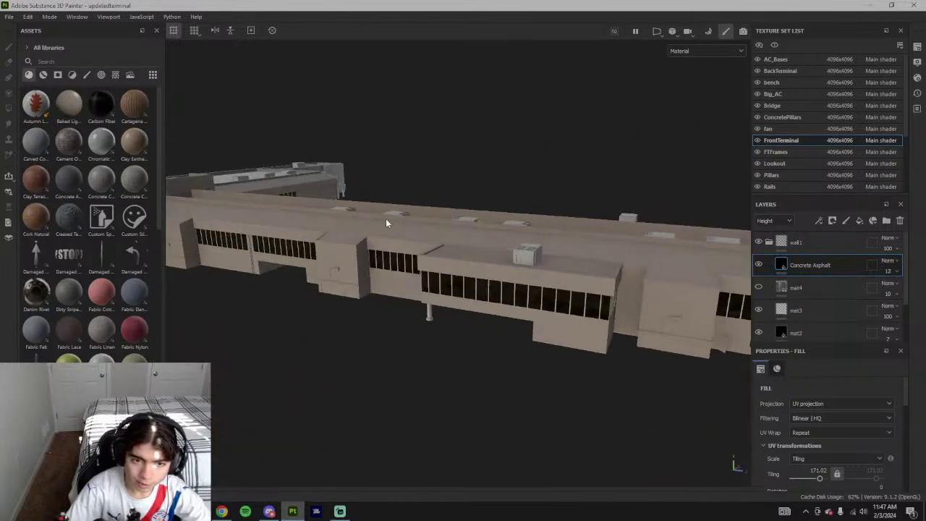
alt+drag(387, 221, 571, 329)
- Switch to Google Earth and examine the whole concourse from above the apron
click(222, 512)
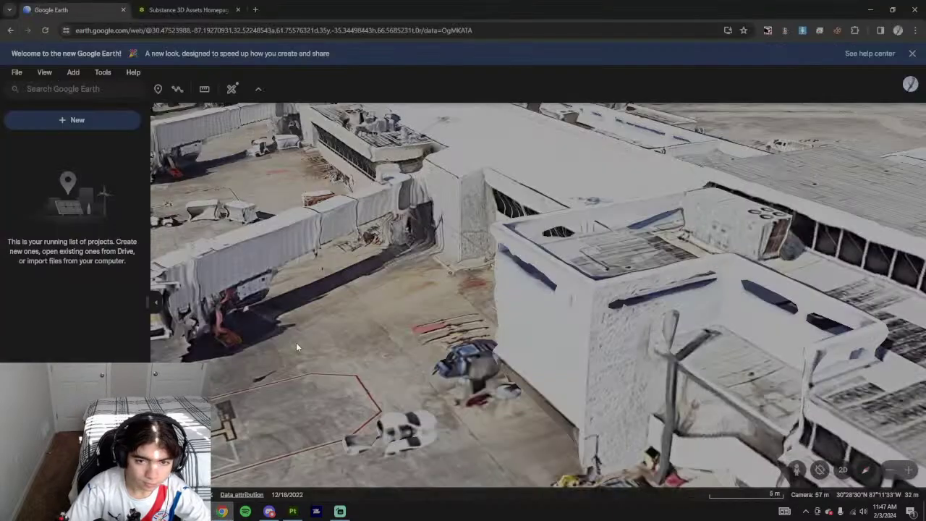
scroll(391, 270, down, 5)
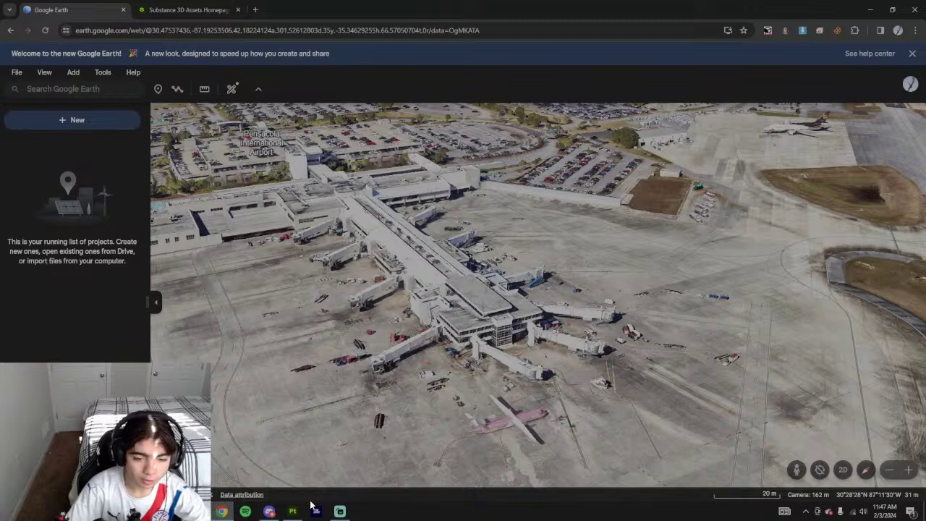
- Open the YouTube trip report of the United A319 flight from Pensacola to Chicago and examine the terminal walls behind the wing
click(347, 511)
click(424, 407)
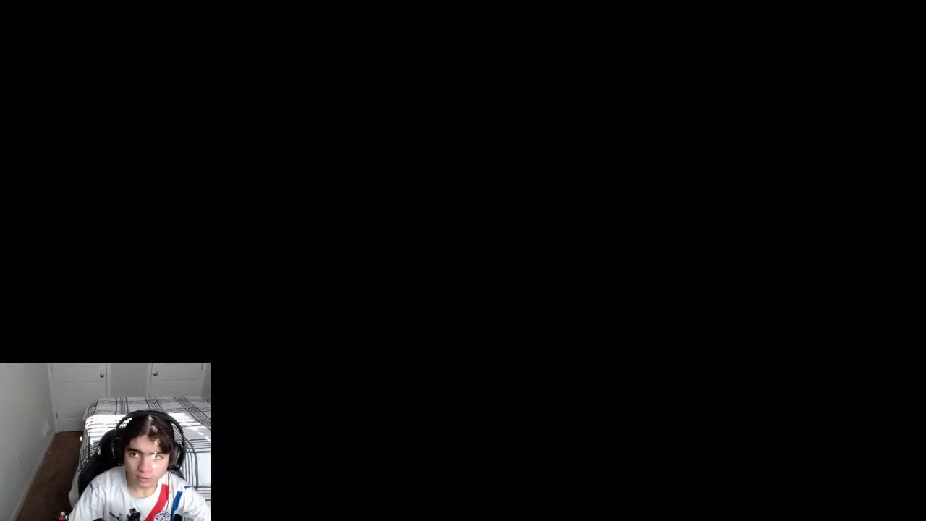
click(423, 402)
click(51, 427)
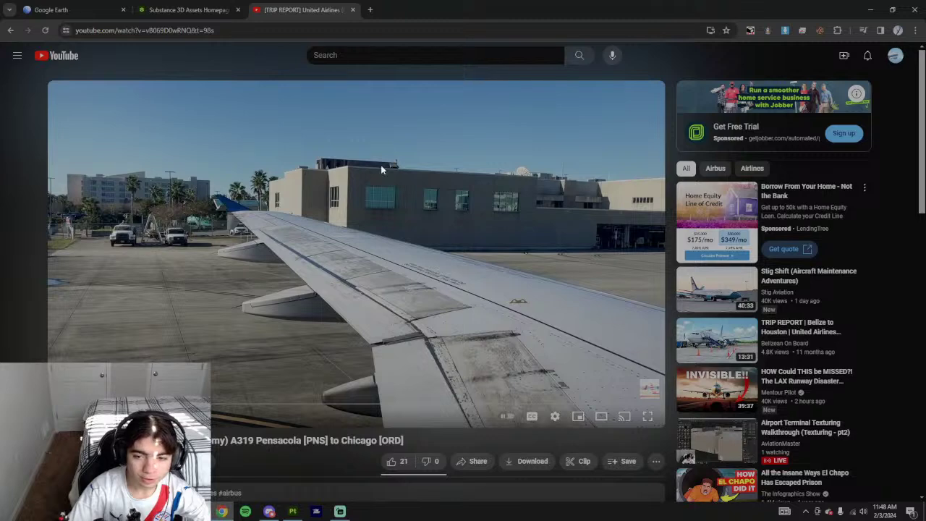
key(ctrl+plus)
key(ctrl+plus)
key(ctrl+plus)
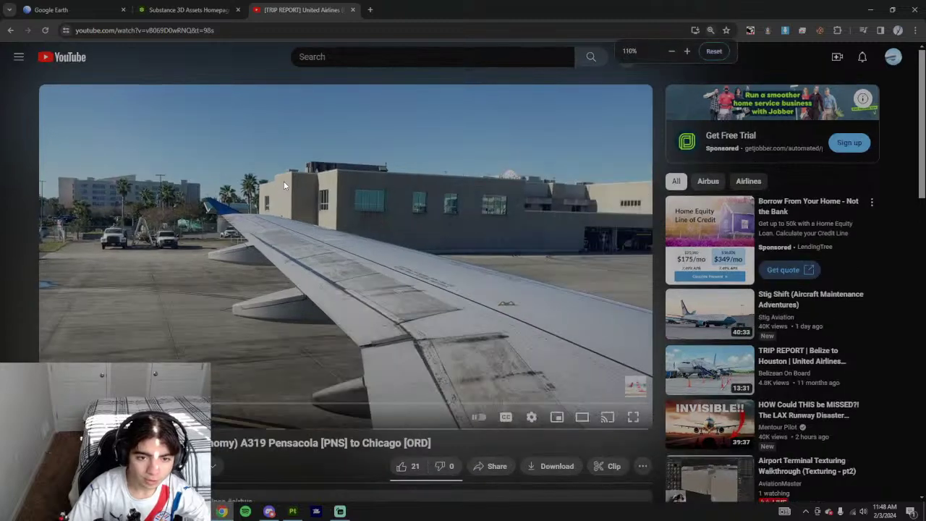
key(ctrl+minus)
key(ctrl+minus)
key(ctrl+minus)
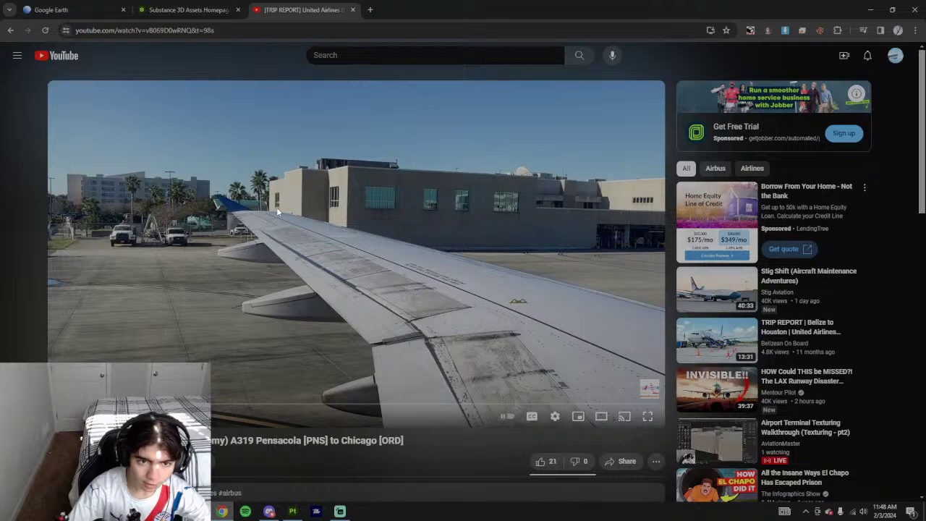
- Switch to Substance 3D Painter and examine where the concourse joins the back terminal
click(292, 513)
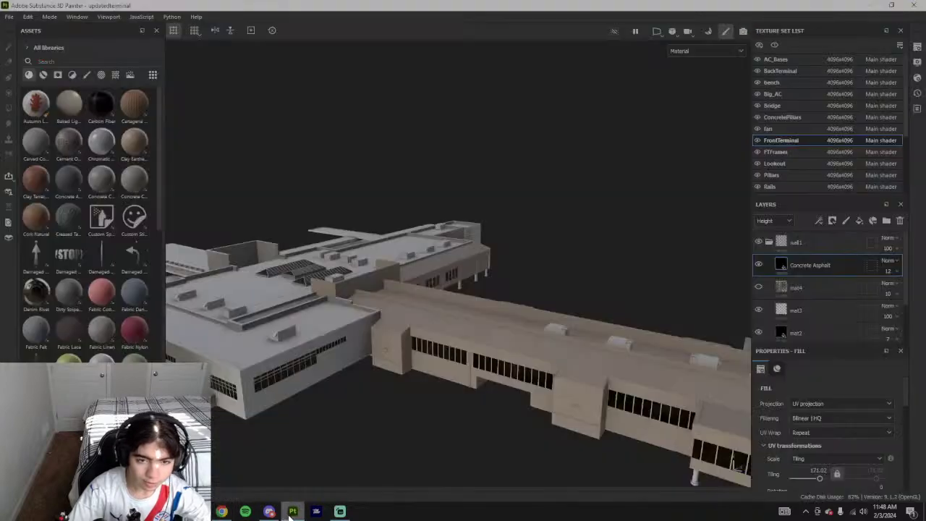
scroll(335, 374, down, 2)
mouse_move(327, 372)
alt+mouse_down()
mouse_move(385, 310)
mouse_move(466, 380)
alt+mouse_up()
scroll(434, 362, up, 5)
- Return to the YouTube trip report, seek forward through the taxi footage and pause where the concourse facade is in view
click(221, 512)
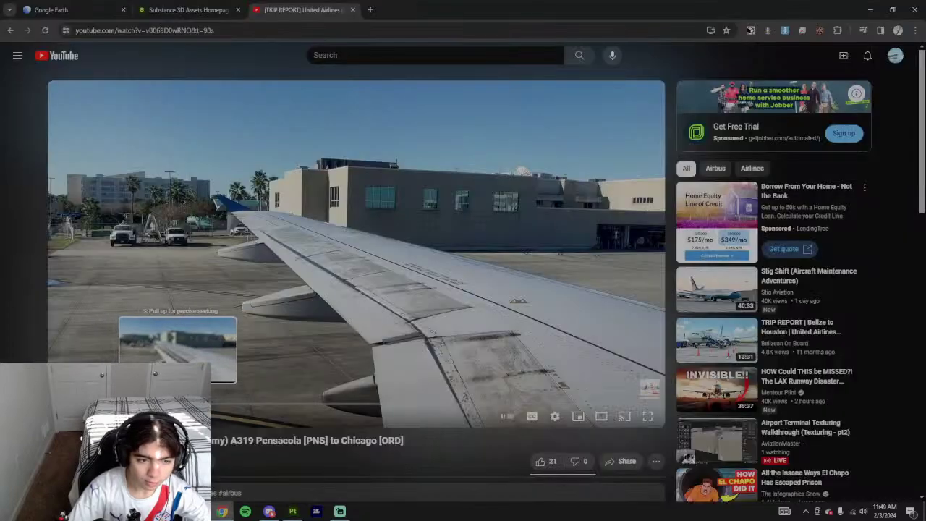
drag(181, 404, 190, 404)
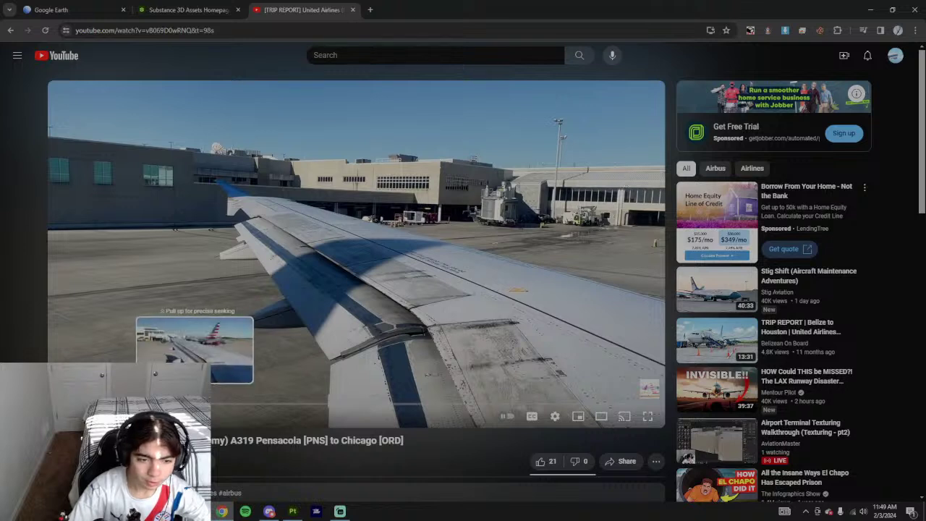
drag(191, 403, 189, 403)
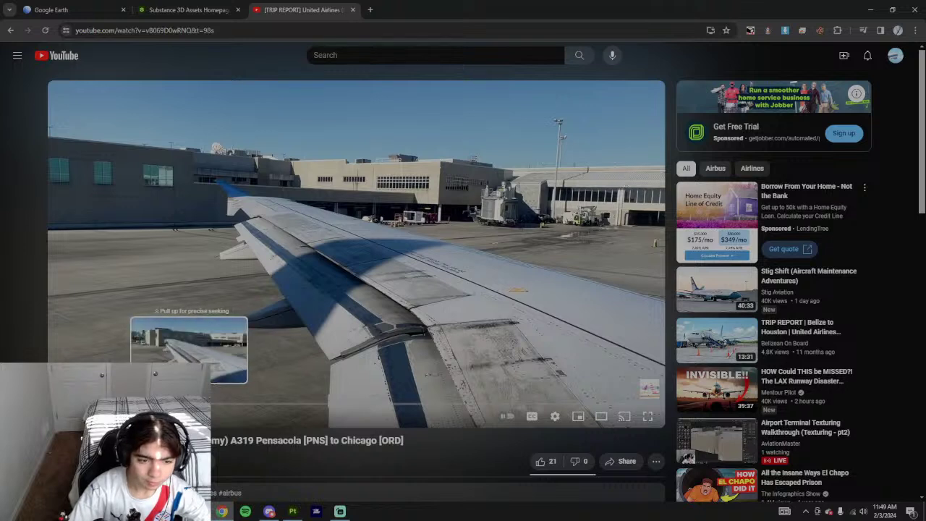
click(188, 403)
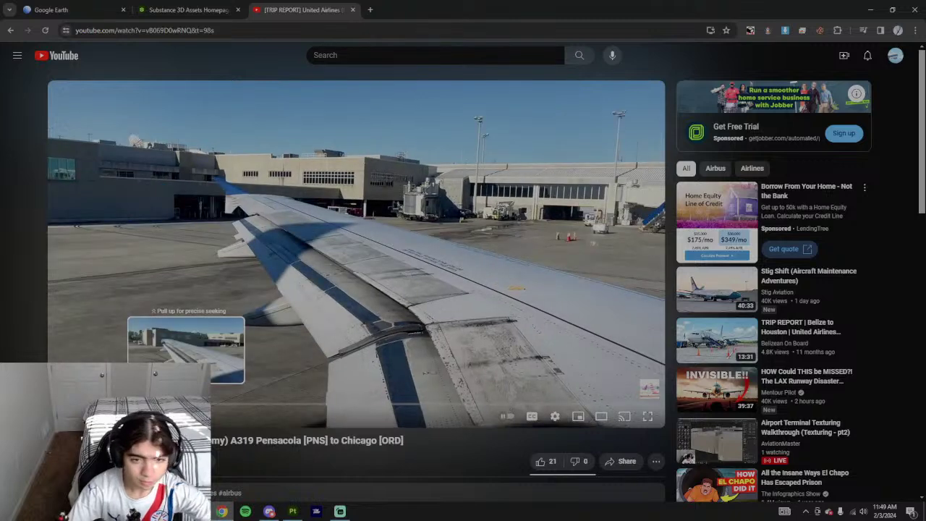
key(Right)
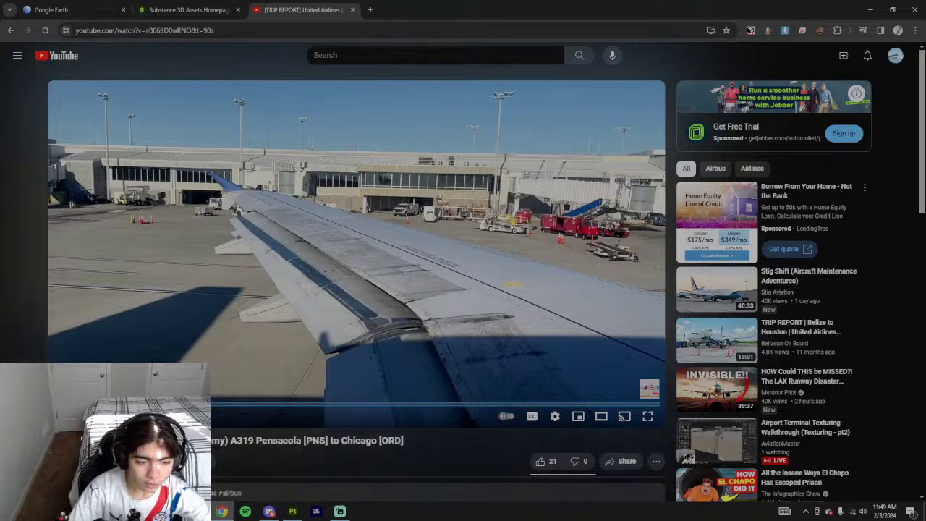
key(space)
- Expand and read the trip report video's description, then return to the paused frame
scroll(259, 459, down, 1)
click(259, 459)
scroll(255, 464, down, 4)
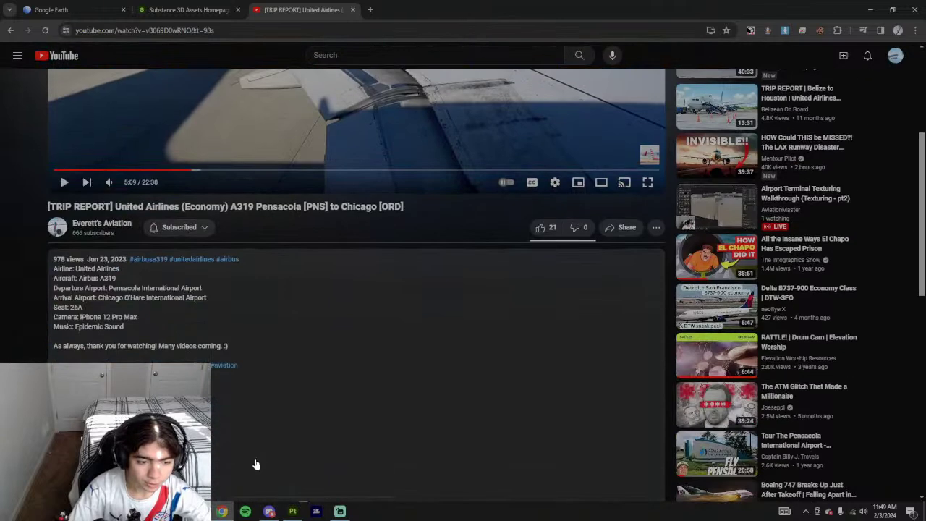
scroll(255, 464, up, 3)
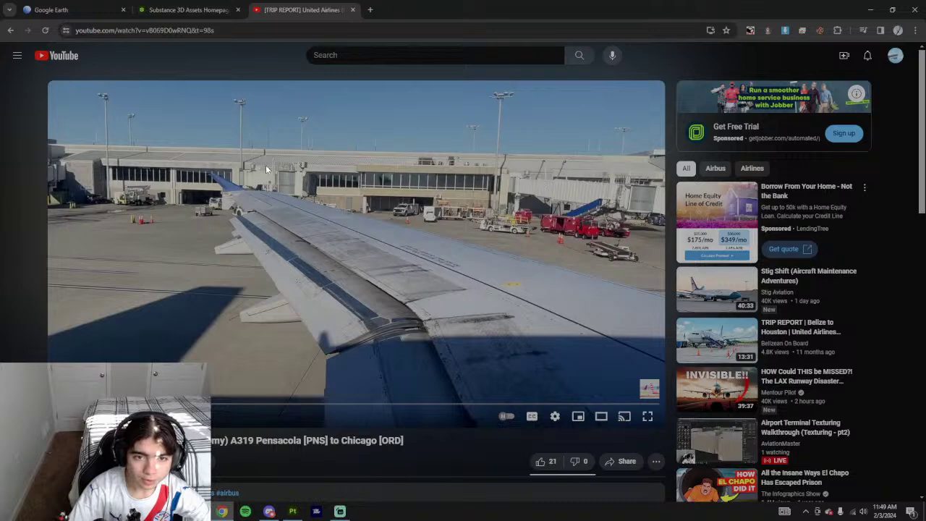
- Examine the terminal and concourse walls in the trip report's taxi footage in full screen, then leave full screen
click(647, 417)
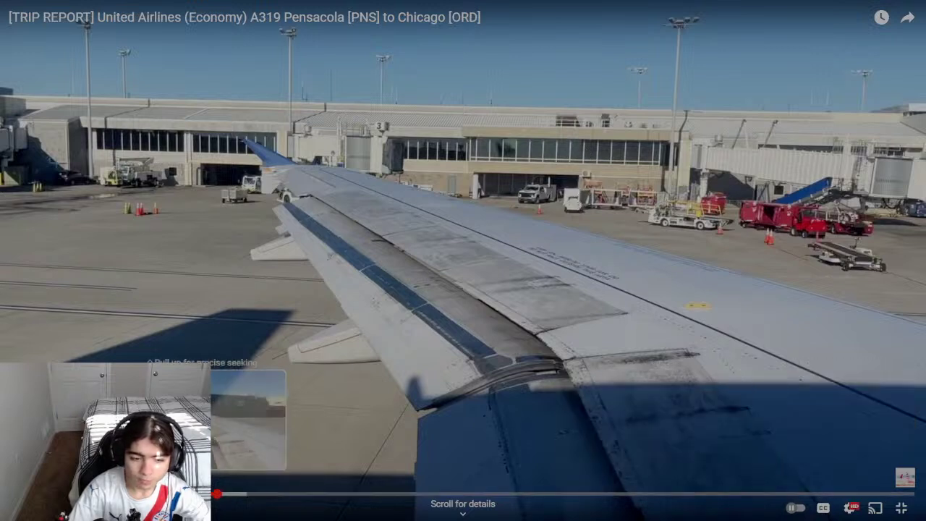
click(219, 497)
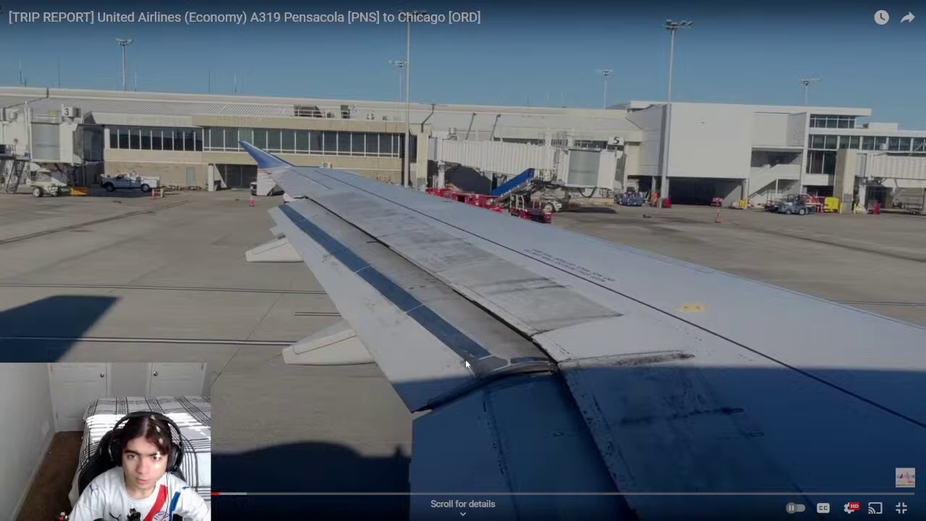
drag(225, 494, 223, 495)
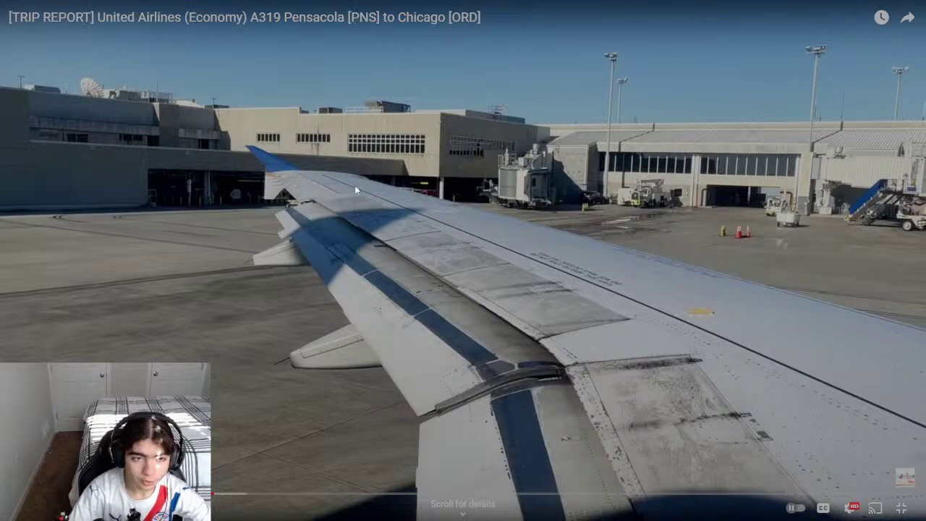
drag(215, 495, 217, 495)
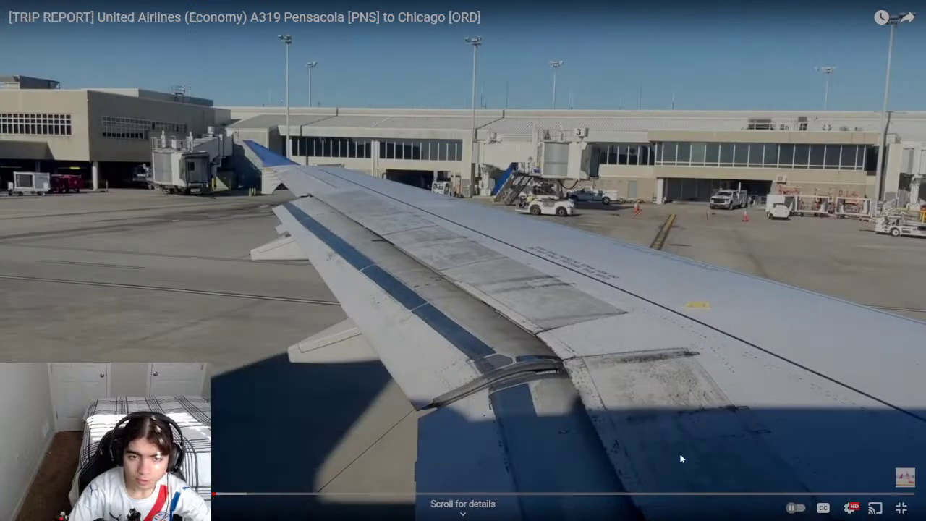
click(902, 509)
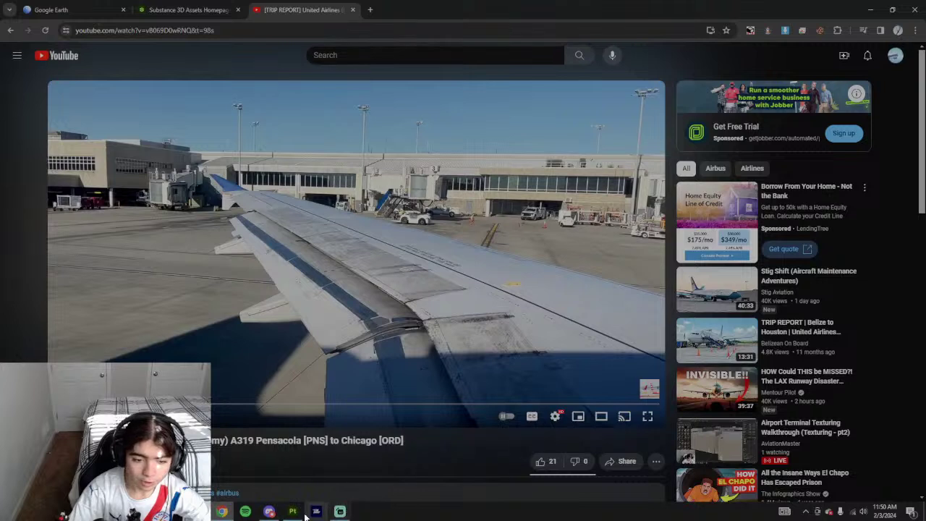
- Switch to the Google Earth tab and examine the concourse's long sides and jet bridges from several angles
mouse_move(297, 513)
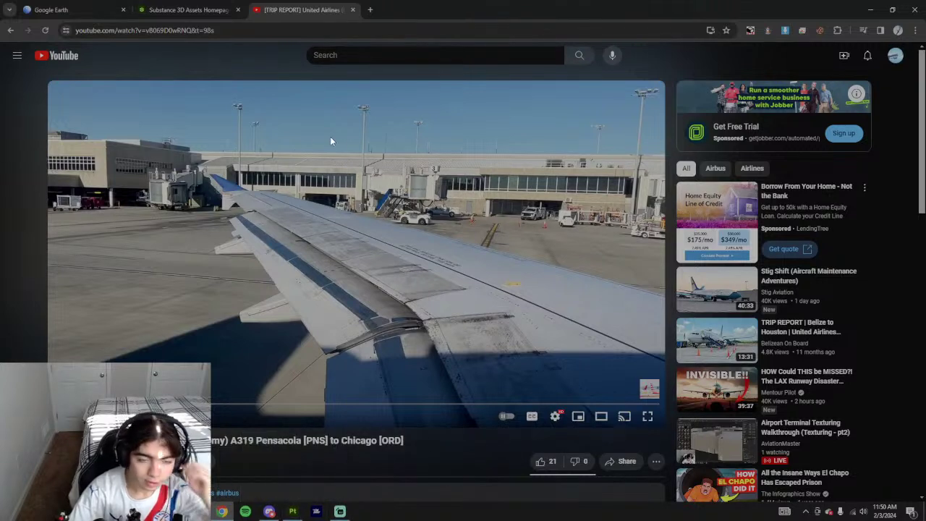
click(50, 10)
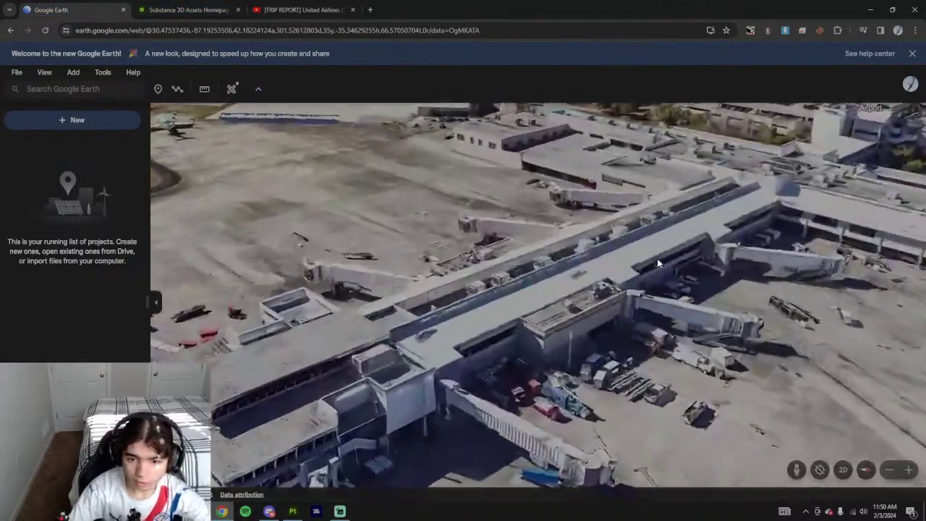
middle_drag(658, 263, 728, 261)
scroll(728, 261, down, 3)
scroll(728, 261, up, 3)
middle_drag(542, 275, 515, 300)
scroll(335, 323, up, 3)
scroll(335, 323, down, 3)
scroll(404, 326, up, 3)
scroll(535, 290, down, 2)
scroll(537, 296, up, 5)
scroll(538, 295, down, 5)
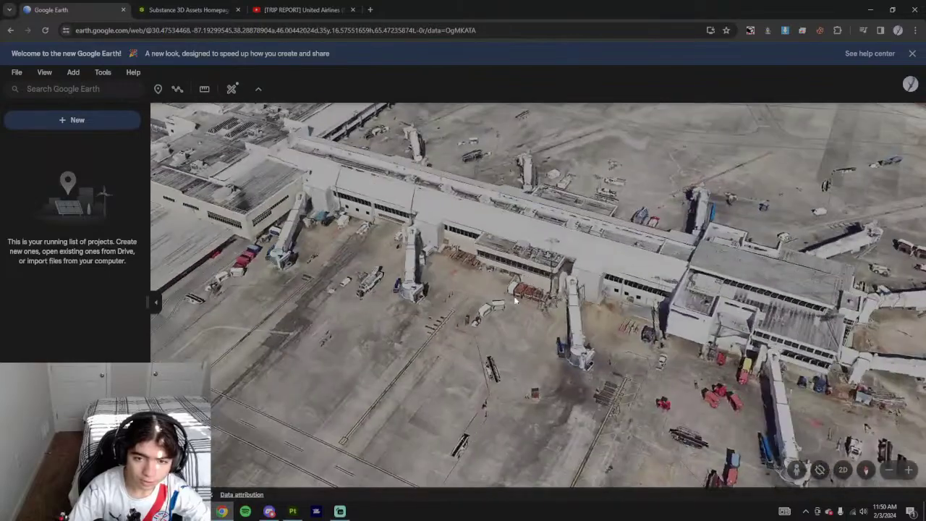
- Examine the concourse's lower walls and window bands between the jet bridges up close
shift+drag(448, 280, 614, 281)
scroll(614, 280, up, 4)
middle_drag(613, 281, 555, 285)
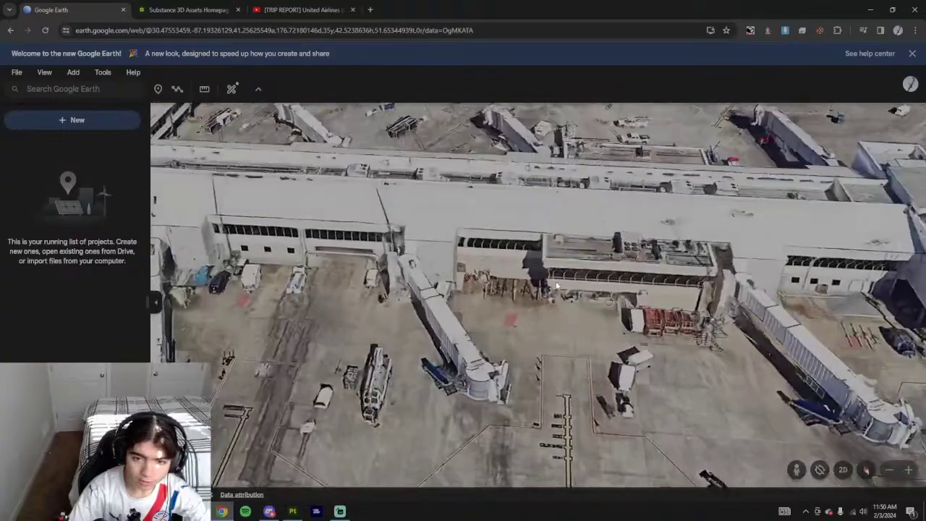
scroll(412, 237, up, 2)
middle_drag(413, 238, 384, 276)
scroll(434, 271, down, 5)
drag(688, 311, 464, 295)
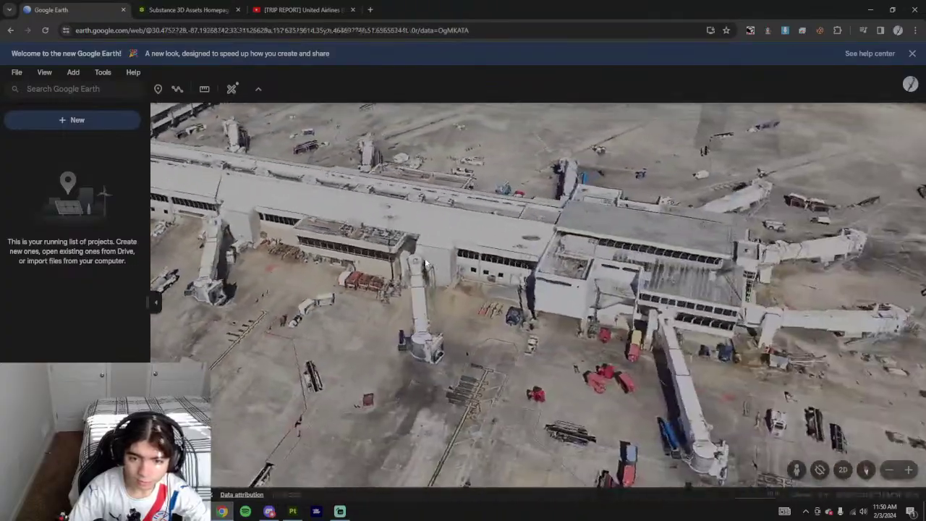
- Examine the concourse's layout within the whole airport and return to a side view of its apron-facing walls
scroll(464, 294, up, 5)
scroll(464, 290, down, 5)
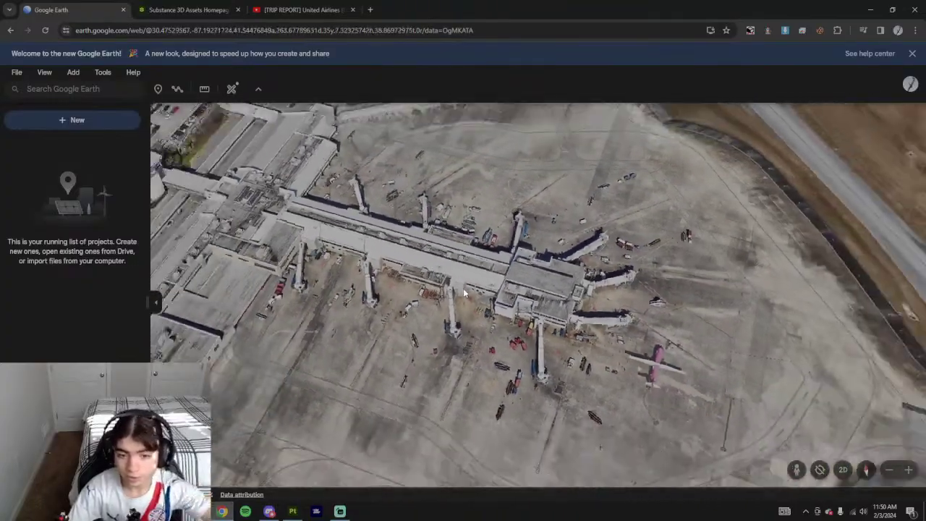
scroll(434, 254, up, 5)
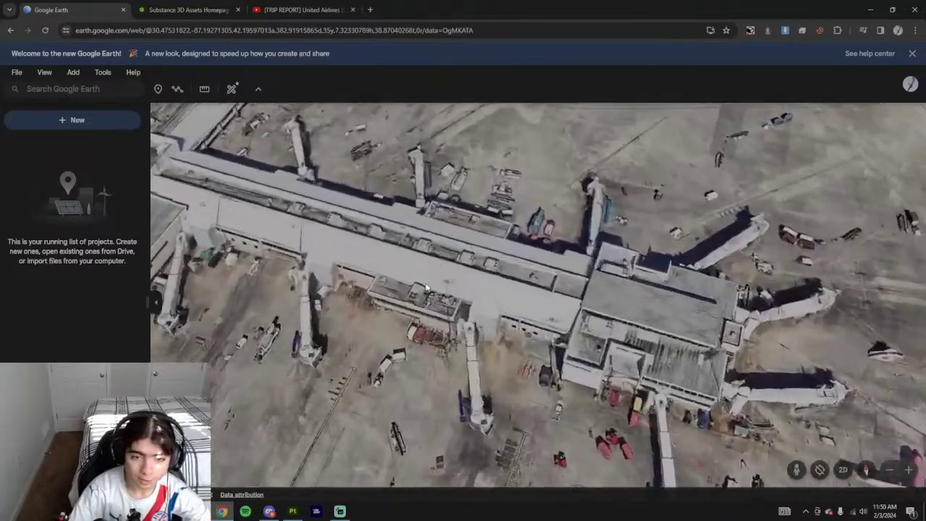
scroll(281, 221, down, 5)
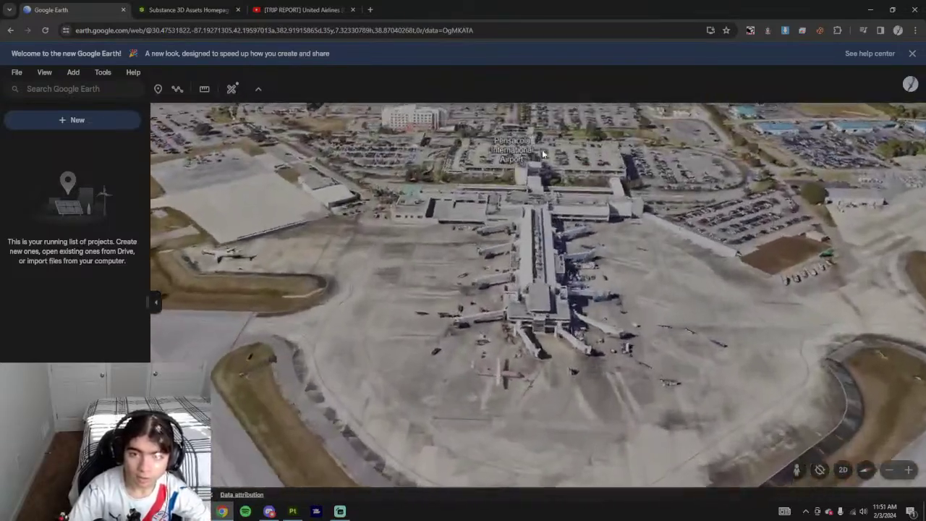
drag(544, 154, 585, 220)
middle_drag(584, 219, 553, 334)
scroll(622, 364, up, 4)
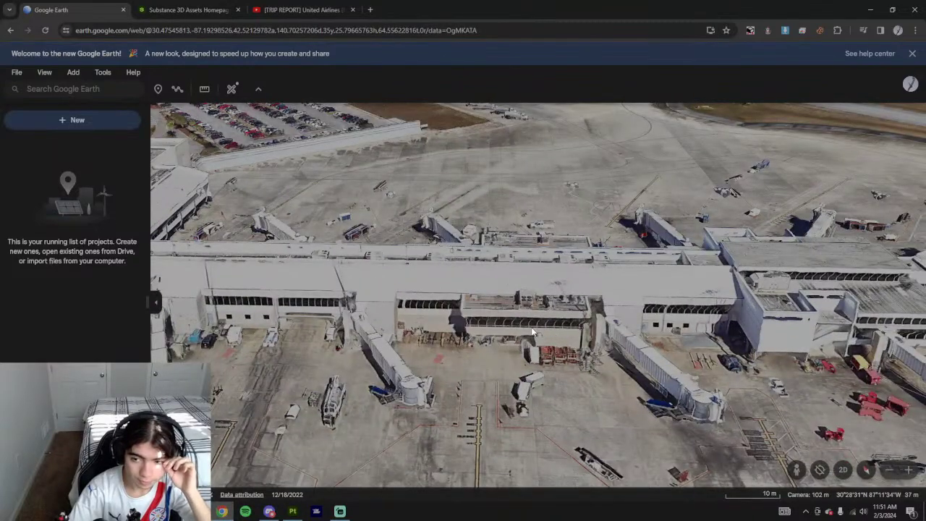
- Compare the concourse's apron-facing walls in Google Earth and the trip report footage with the model in Substance 3D Painter
scroll(494, 319, up, 3)
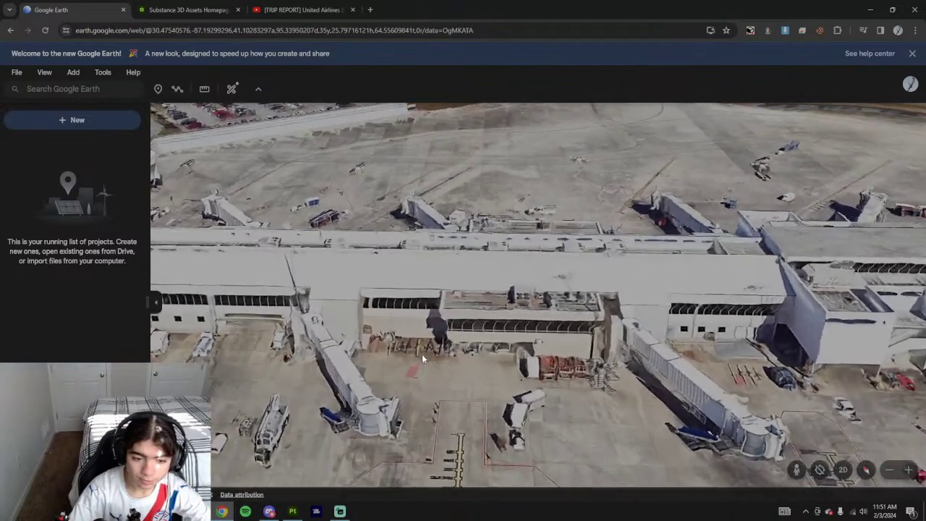
drag(422, 354, 541, 298)
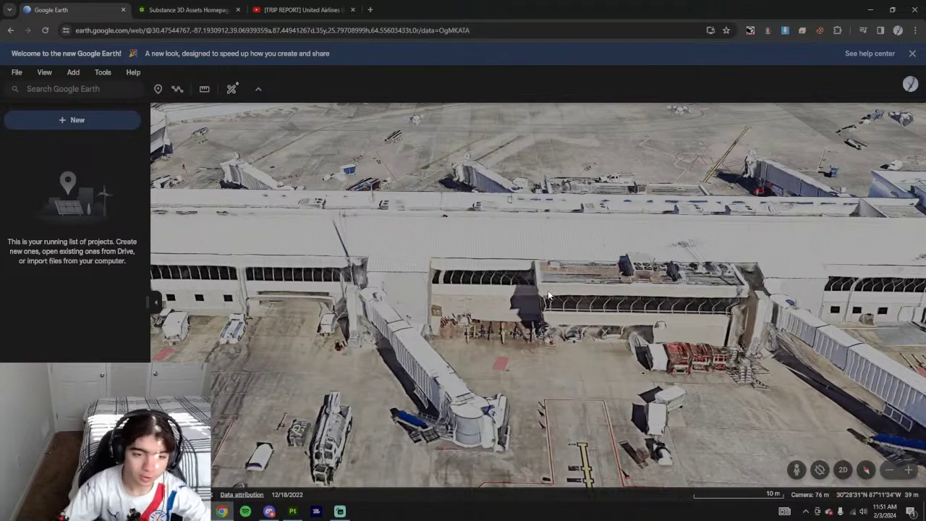
click(301, 514)
mouse_move(464, 420)
alt+mouse_down()
mouse_move(275, 275)
mouse_move(554, 281)
alt+mouse_up()
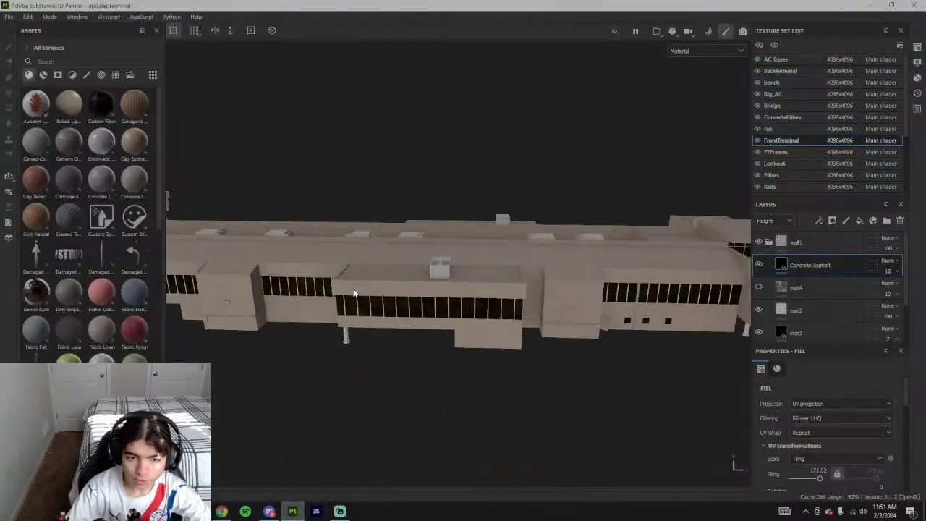
scroll(355, 292, up, 3)
alt+middle_drag(356, 292, 519, 301)
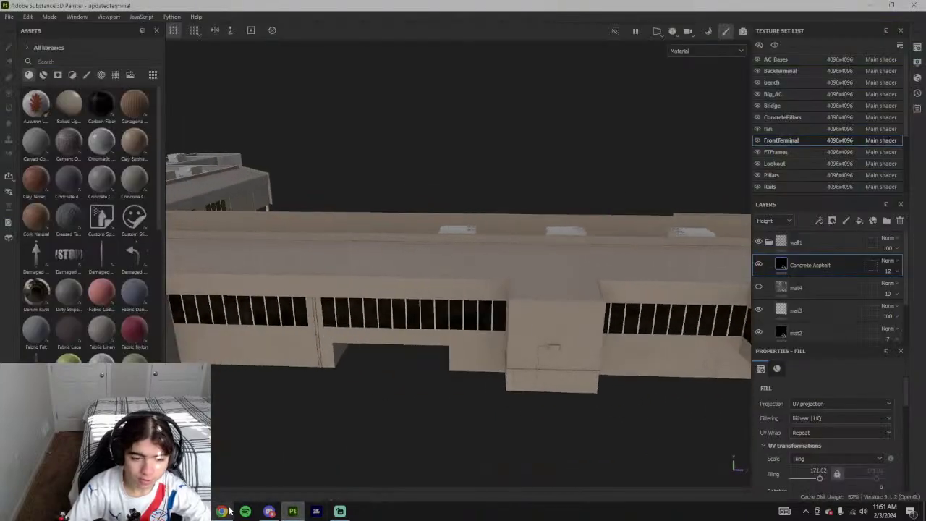
click(222, 511)
click(231, 10)
click(262, 10)
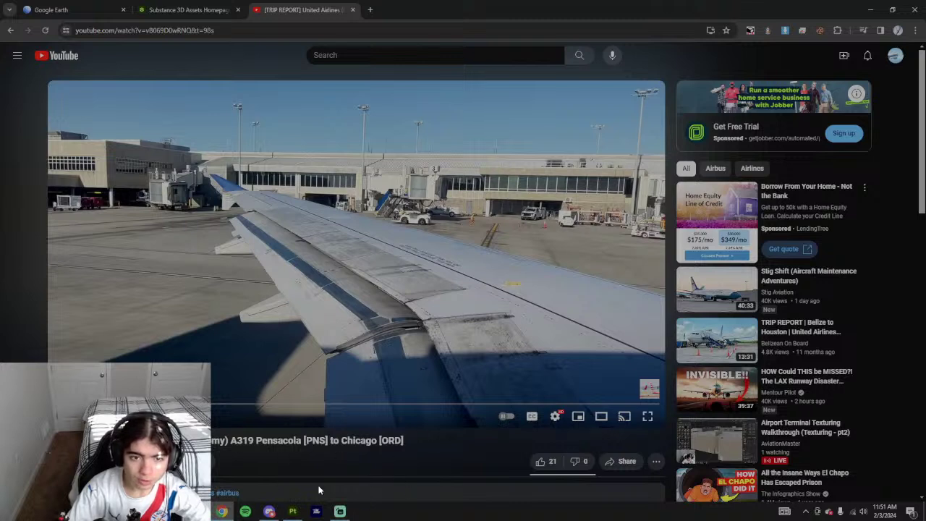
click(292, 511)
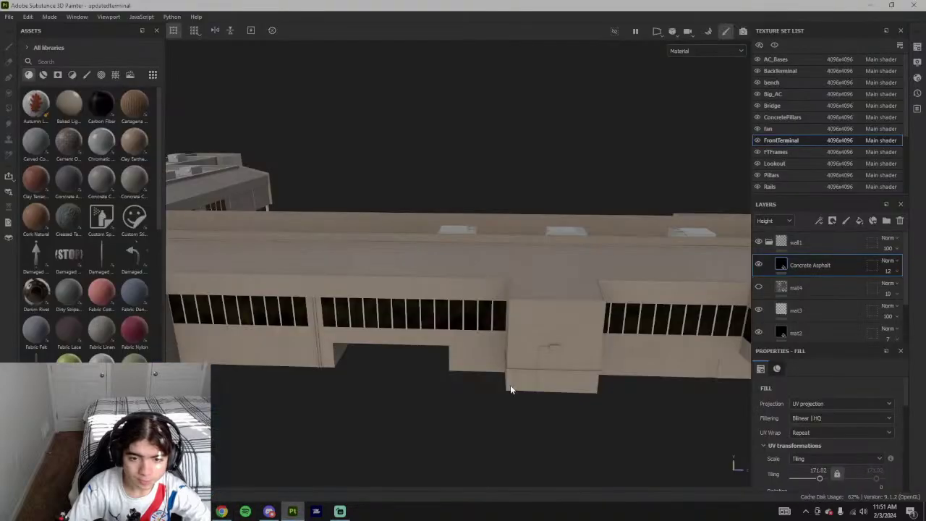
- Show the Base color channel in FrontTerminal's layer stack and set the base layer's base color to B2AAA1
scroll(511, 385, down, 3)
scroll(802, 308, down, 3)
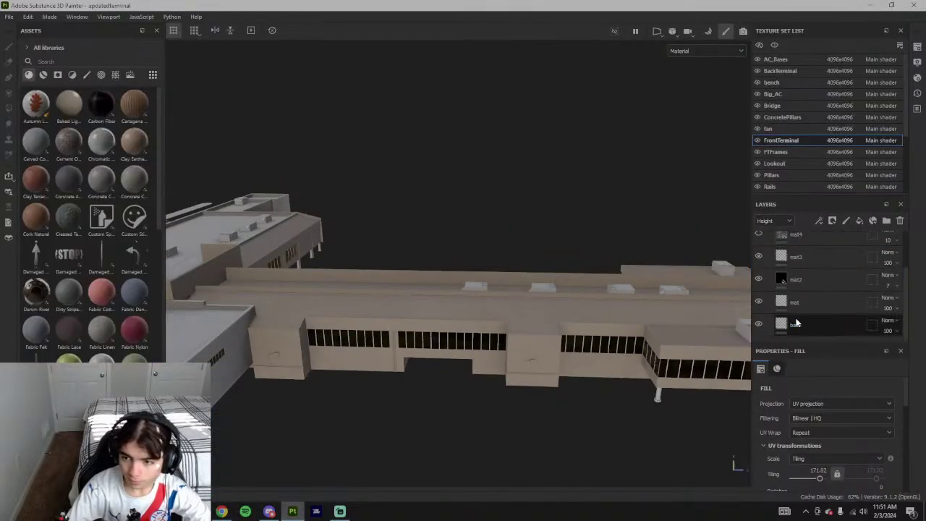
click(775, 221)
click(770, 234)
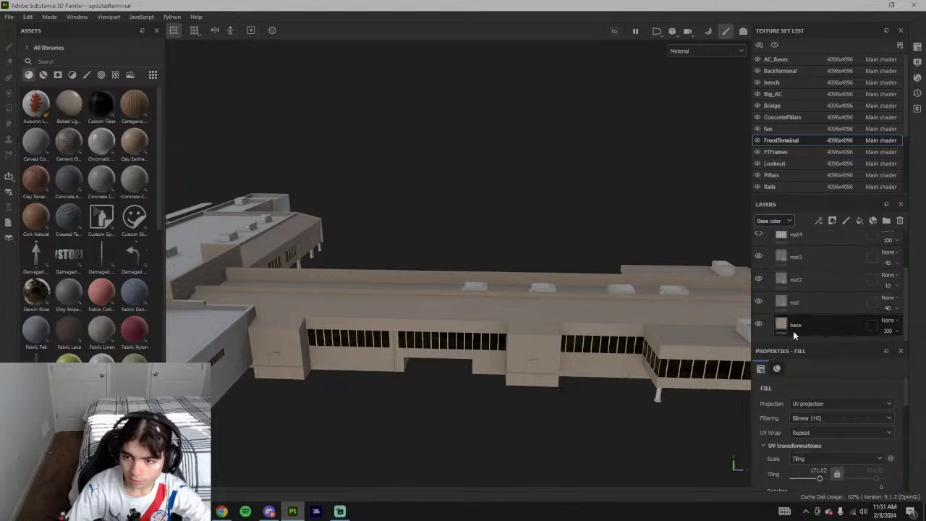
click(781, 323)
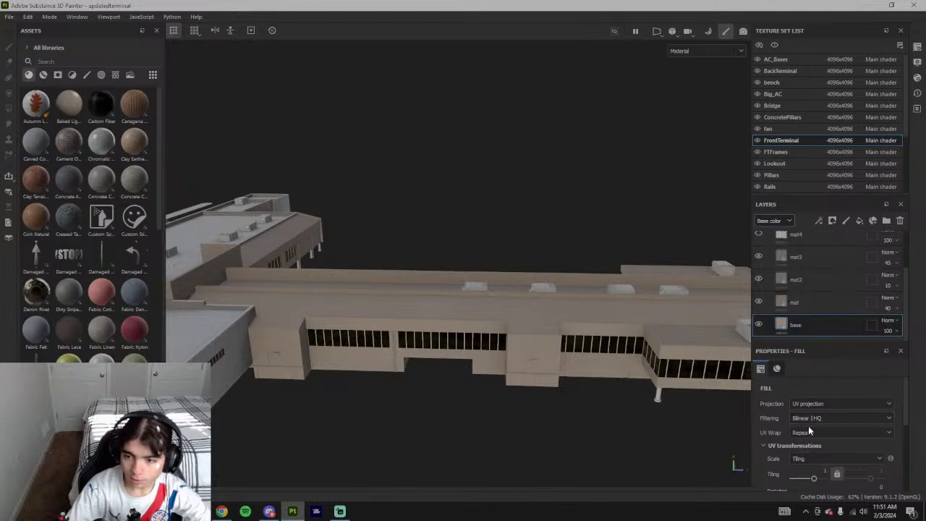
scroll(809, 442, down, 5)
click(818, 478)
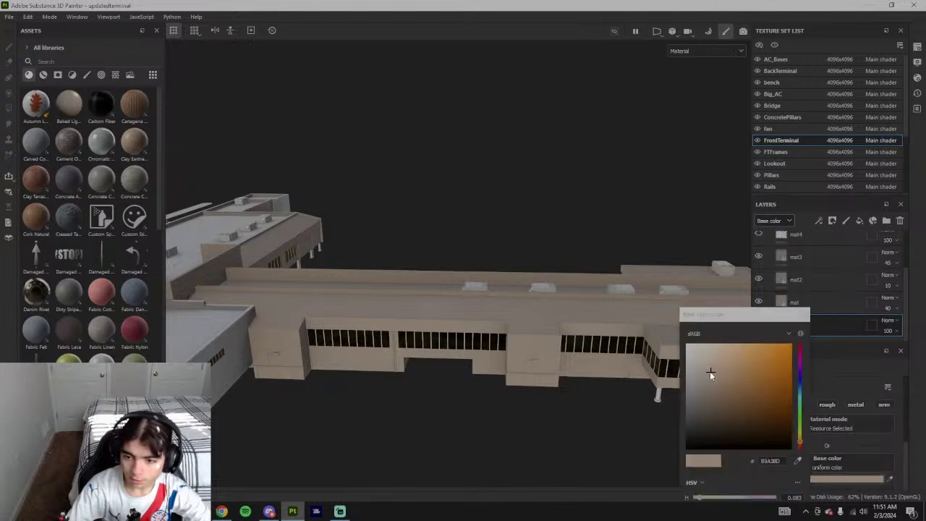
drag(710, 371, 695, 374)
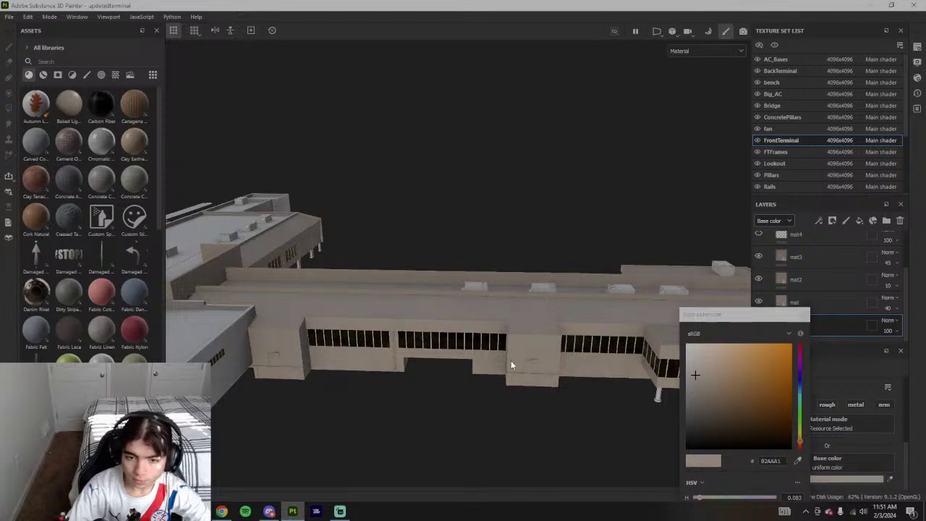
- Check the concourse walls up close, lighten the base layer's base color to C6BFB7 and close the color picker
alt+drag(511, 361, 485, 290)
scroll(299, 318, up, 3)
alt+middle_drag(299, 319, 586, 326)
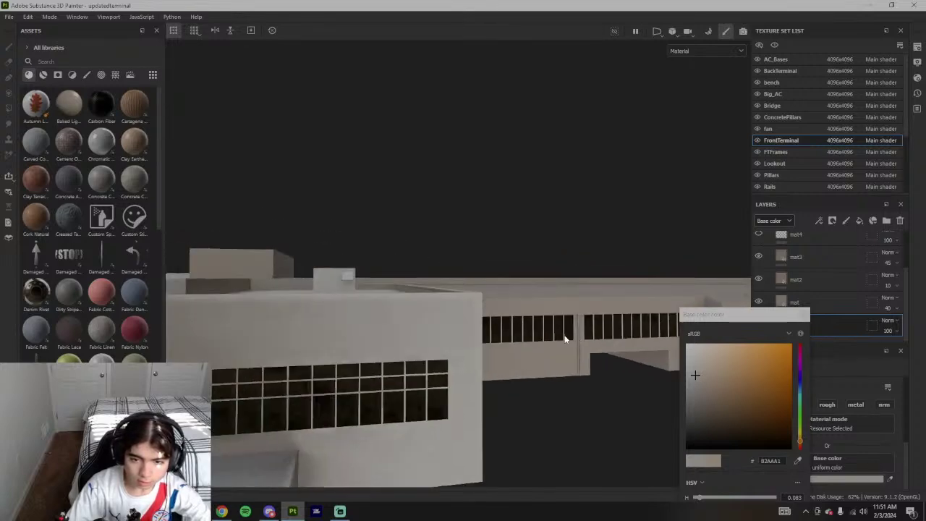
alt+drag(565, 331, 393, 330)
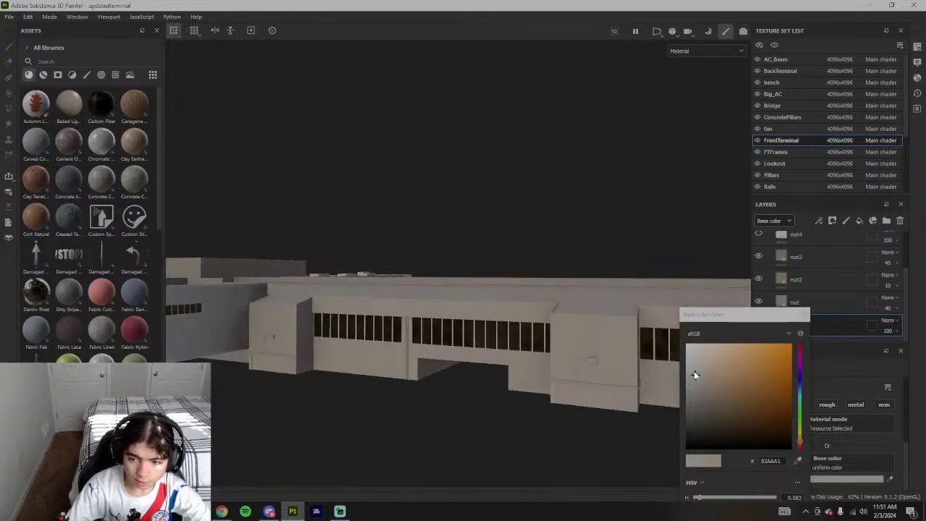
click(695, 369)
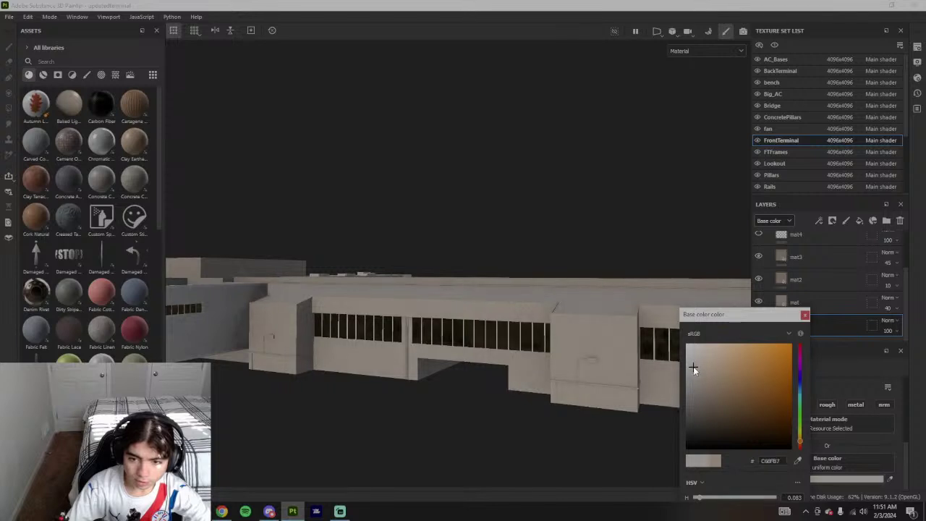
click(805, 314)
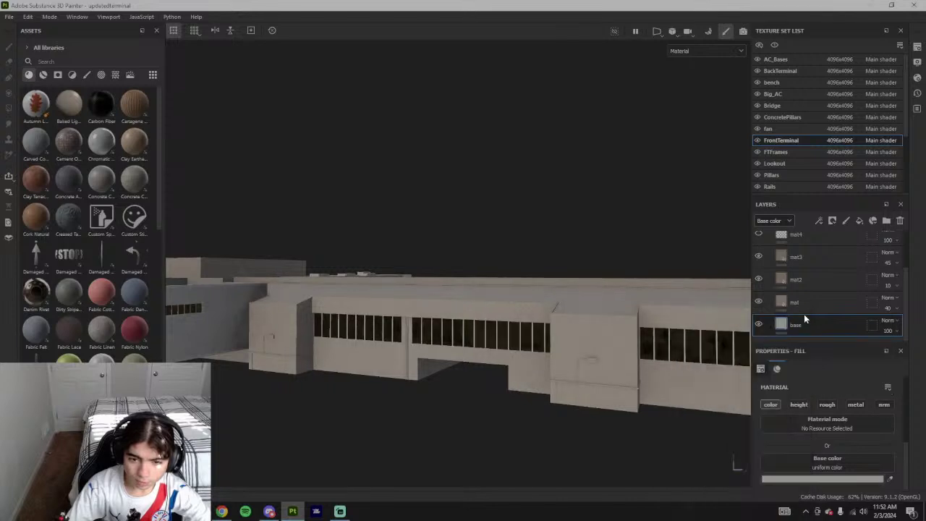
- Compare the lightened concourse walls with the trip report footage, then return to Substance 3D Painter
alt+drag(724, 348, 269, 327)
scroll(283, 364, up, 3)
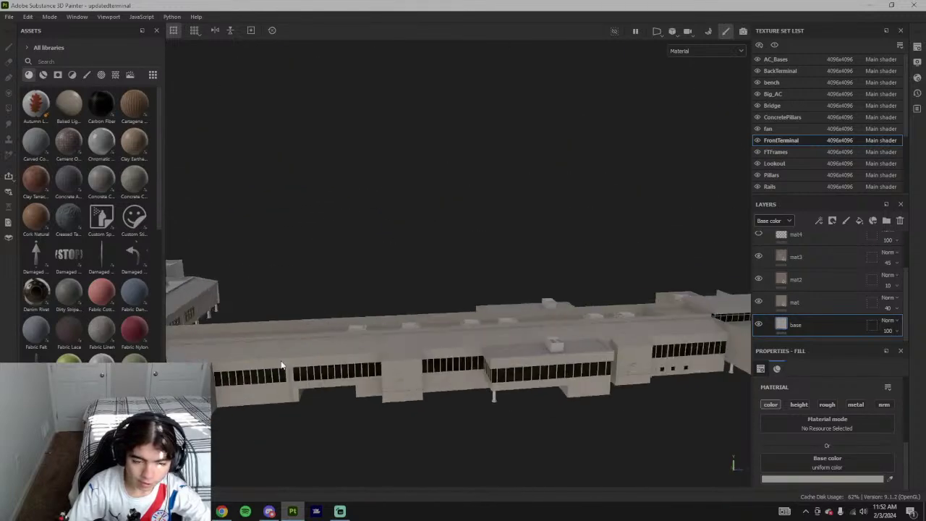
alt+drag(283, 365, 311, 365)
key(alt+Tab)
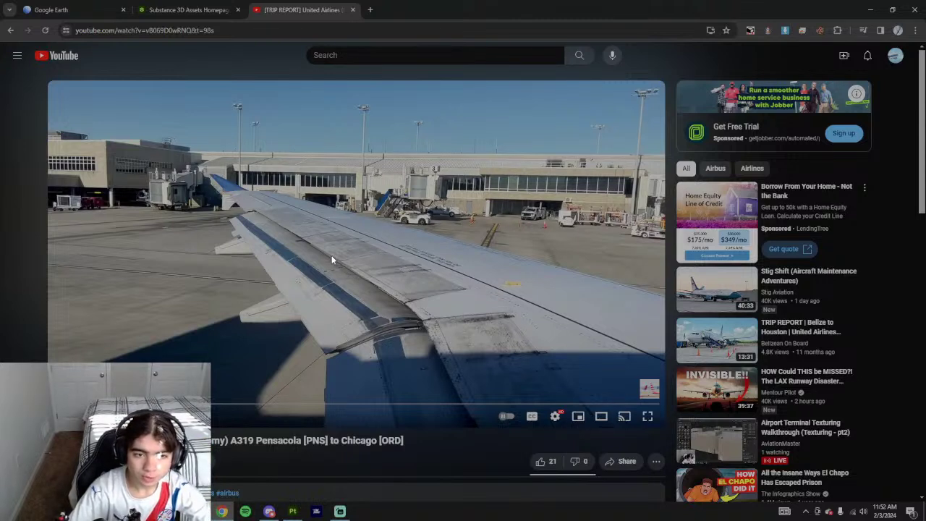
click(293, 511)
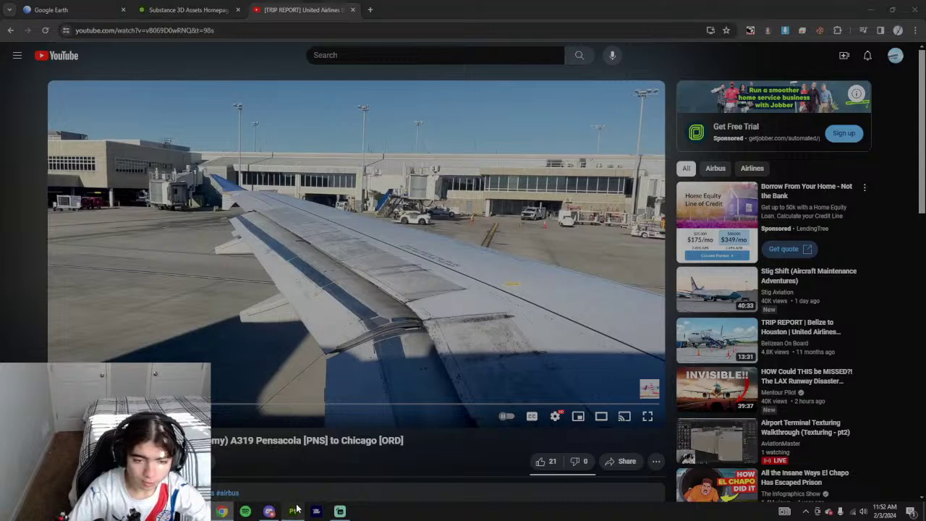
alt+drag(358, 311, 481, 295)
alt+drag(362, 381, 449, 348)
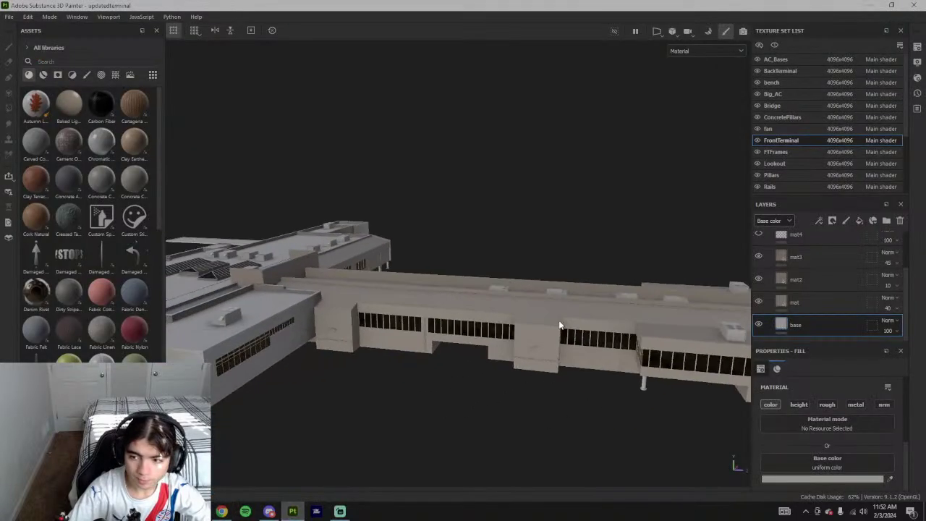
- Set the base layer's base color to the more neutral C2BFBB and check the concourse walls
click(823, 478)
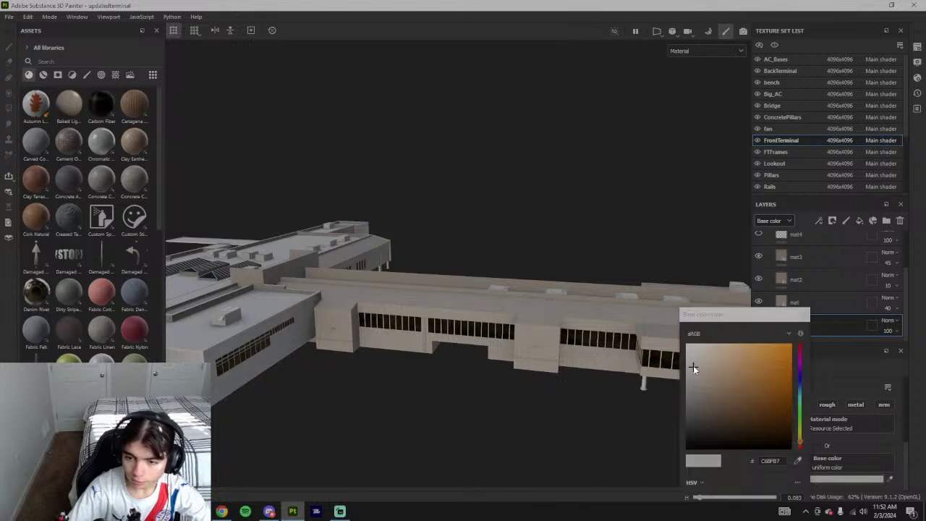
mouse_move(694, 369)
mouse_down()
mouse_move(669, 371)
mouse_move(689, 368)
mouse_up()
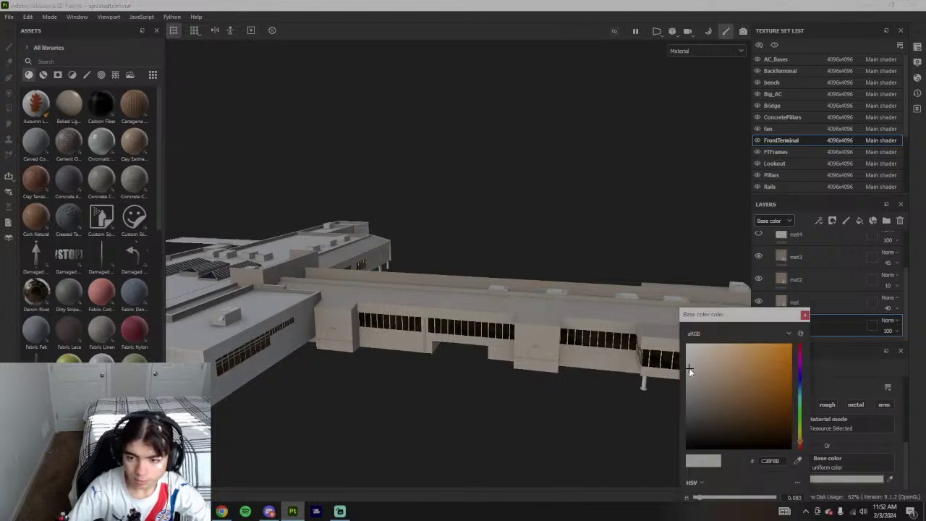
drag(719, 312, 724, 234)
scroll(526, 393, up, 3)
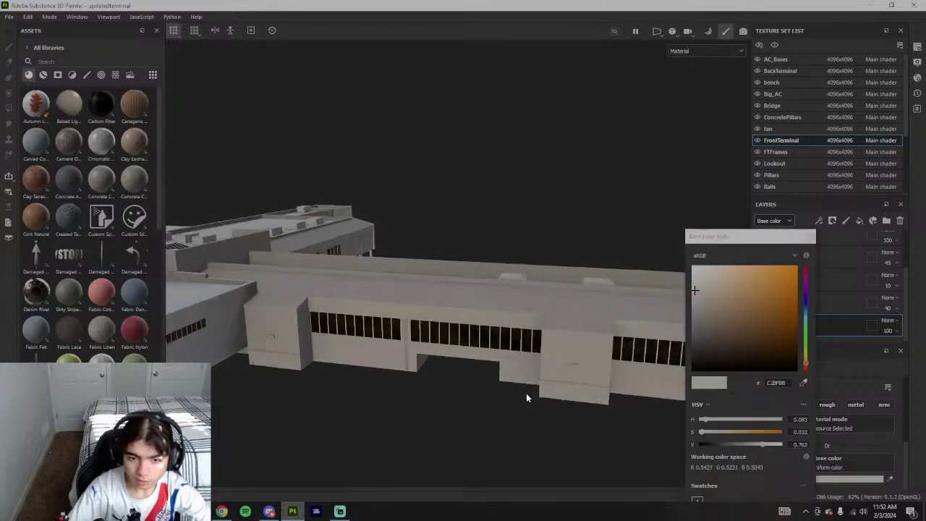
scroll(528, 393, down, 4)
scroll(528, 393, down, 1)
- Darken the base layer's base color to A19E9C, check the walls, and adjust it to B4B2AF
mouse_move(695, 292)
mouse_down()
mouse_move(695, 314)
mouse_move(695, 304)
mouse_up()
mouse_move(498, 359)
alt+mouse_down()
mouse_move(488, 351)
mouse_move(491, 359)
mouse_move(511, 354)
mouse_move(427, 351)
mouse_move(446, 335)
mouse_move(557, 311)
alt+mouse_up()
scroll(514, 302, up, 5)
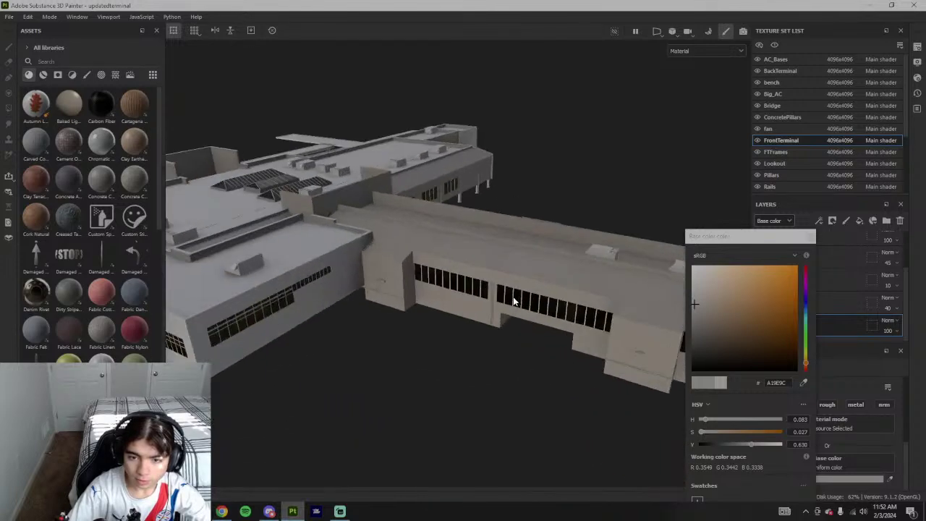
drag(693, 301, 694, 296)
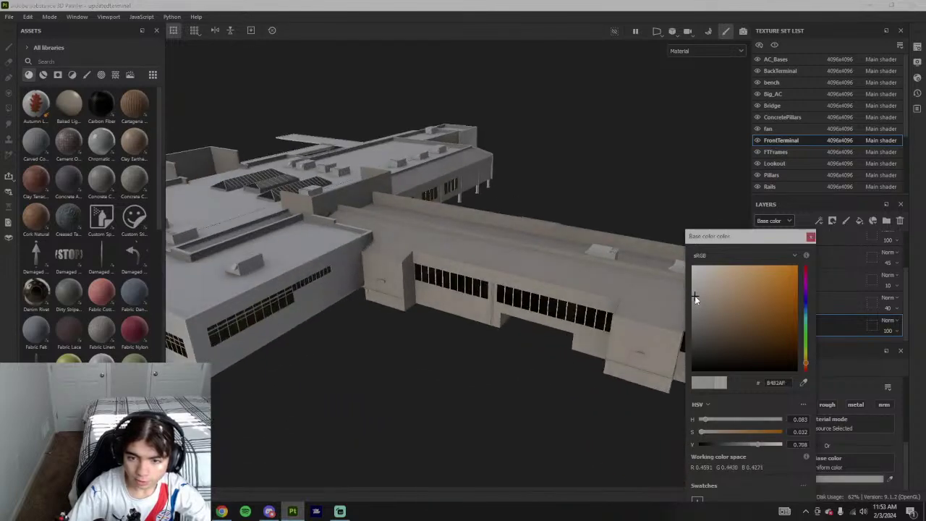
- Compare the grey concourse walls with the terminal in the trip report footage, viewing the model from several angles
click(221, 511)
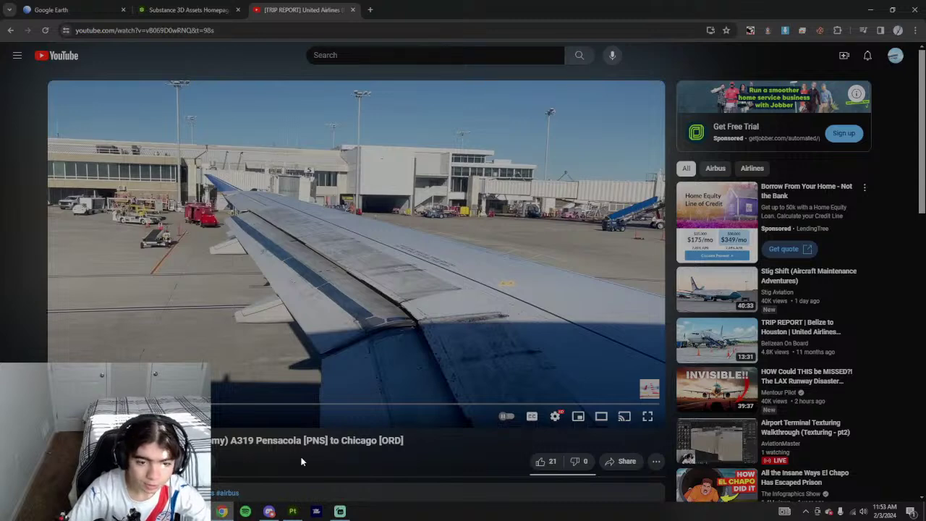
click(293, 511)
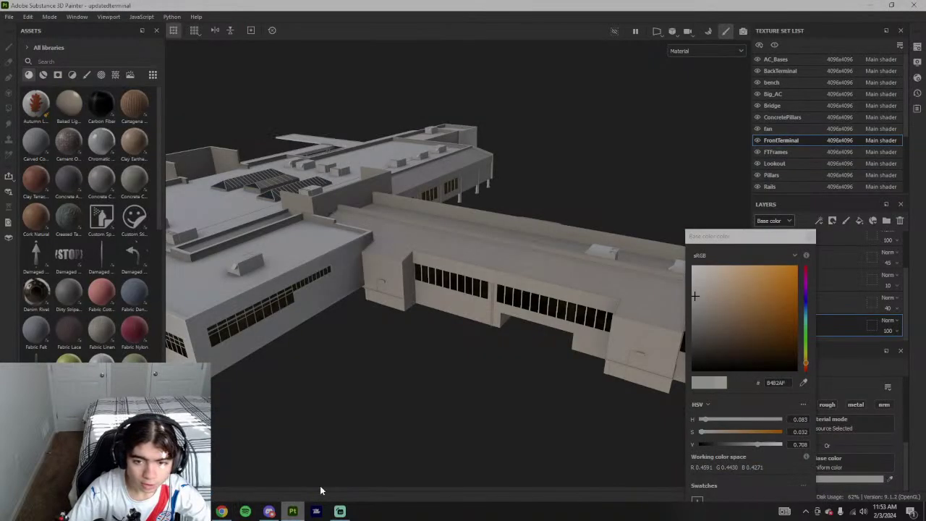
mouse_move(326, 279)
alt+mouse_down()
mouse_move(394, 253)
mouse_move(348, 242)
mouse_move(455, 268)
mouse_move(447, 291)
mouse_move(372, 267)
mouse_move(503, 241)
mouse_move(259, 206)
mouse_move(467, 250)
mouse_move(384, 249)
mouse_move(434, 267)
alt+mouse_up()
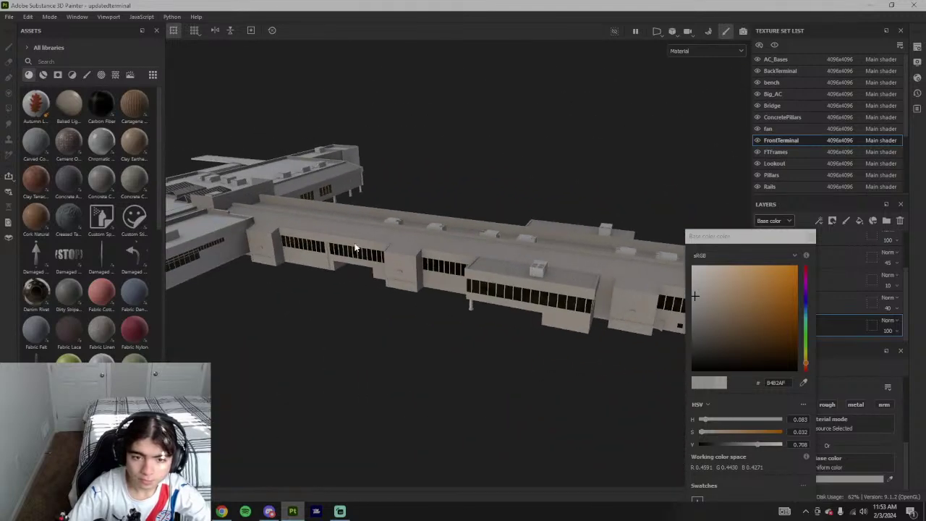
alt+drag(354, 247, 521, 297)
- Set the base layer's base color to the warmer, lighter D7C8B9 and review the whole terminal
drag(700, 294, 707, 281)
scroll(535, 365, down, 4)
mouse_move(572, 335)
alt+mouse_down()
mouse_move(535, 365)
mouse_move(547, 346)
mouse_move(418, 407)
mouse_move(274, 434)
mouse_move(309, 377)
mouse_move(534, 357)
alt+mouse_up()
alt+drag(556, 324, 410, 307)
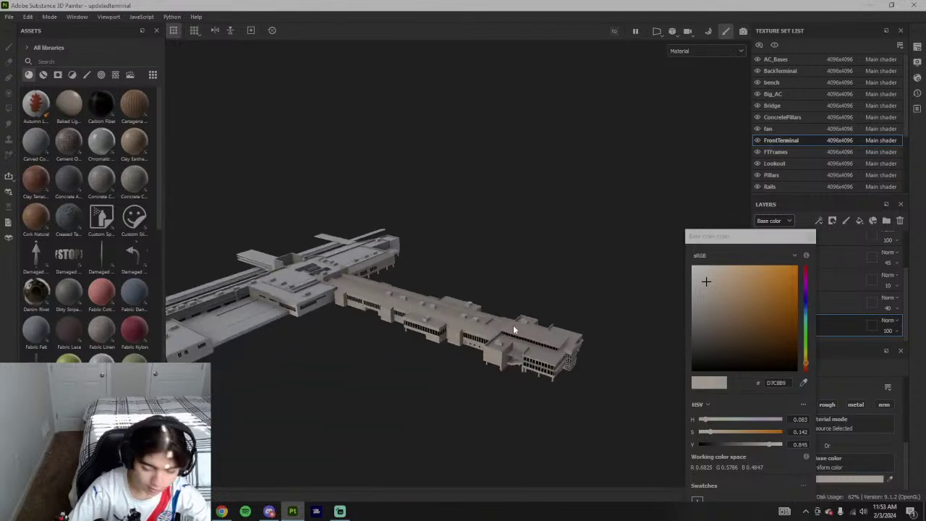
- Set the base layer's base color to DDD2C6, inspect the concourse walls and close the color picker
click(706, 283)
drag(705, 283, 703, 279)
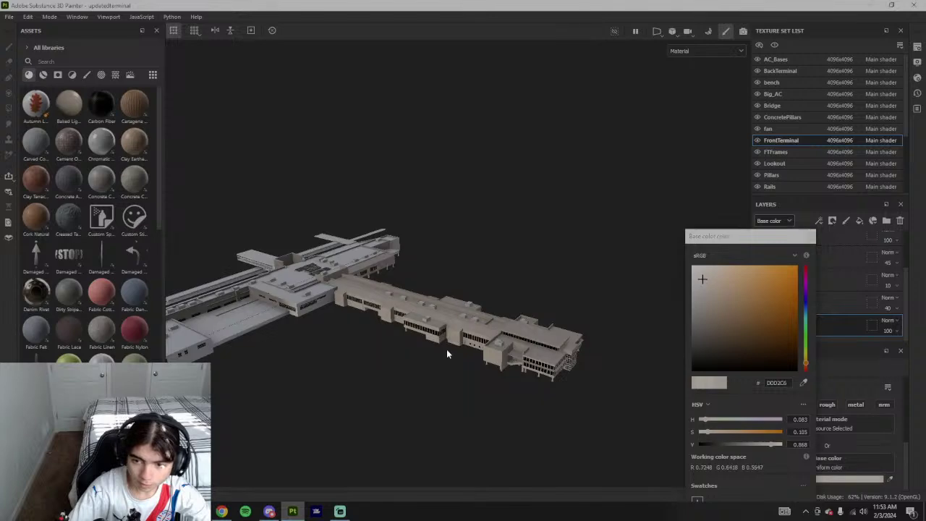
scroll(447, 349, up, 5)
alt+drag(447, 349, 422, 332)
scroll(444, 361, up, 3)
click(810, 235)
- Compare the concourse's projecting window section with the same wall in the trip report footage and return to the model
scroll(558, 396, down, 4)
alt+drag(559, 396, 458, 334)
scroll(444, 372, up, 5)
scroll(444, 372, down, 3)
key(alt+Tab)
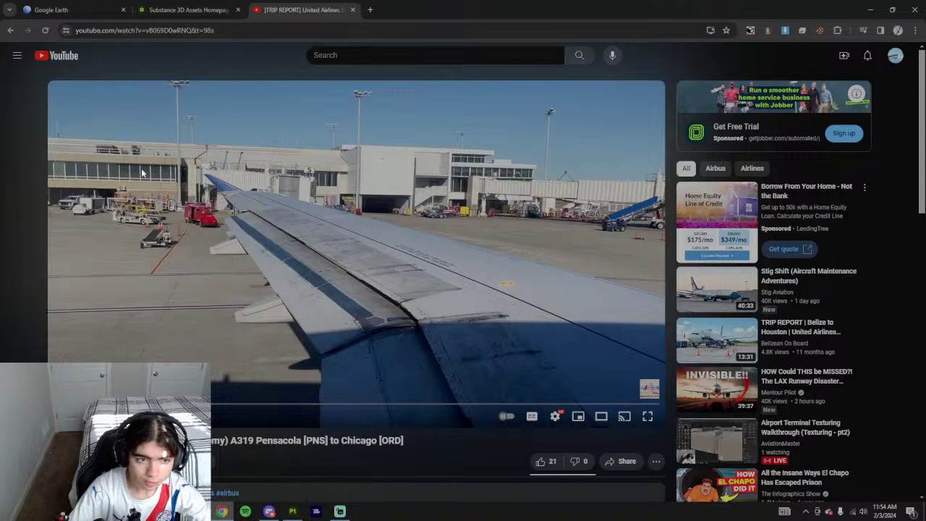
click(293, 511)
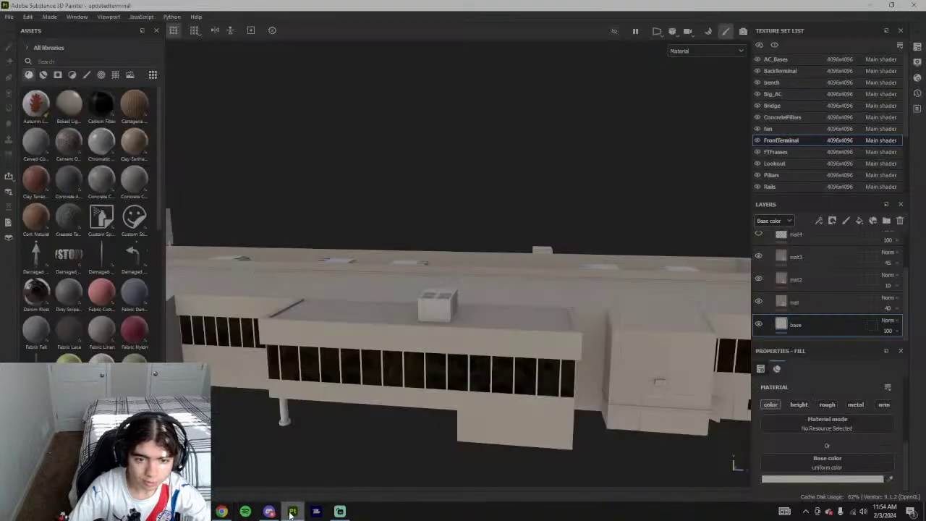
- Collapse the wall1 folder in FrontTerminal's layer stack
alt+drag(510, 400, 538, 367)
scroll(828, 285, up, 4)
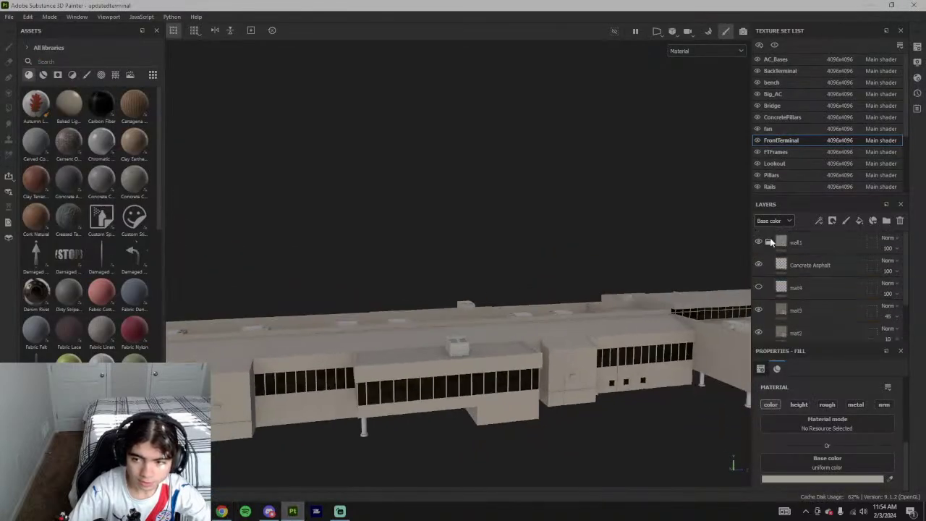
click(770, 242)
- Examine the projecting window section up close and check its wall details against the trip report footage
scroll(453, 406, up, 3)
alt+drag(366, 370, 476, 360)
click(222, 511)
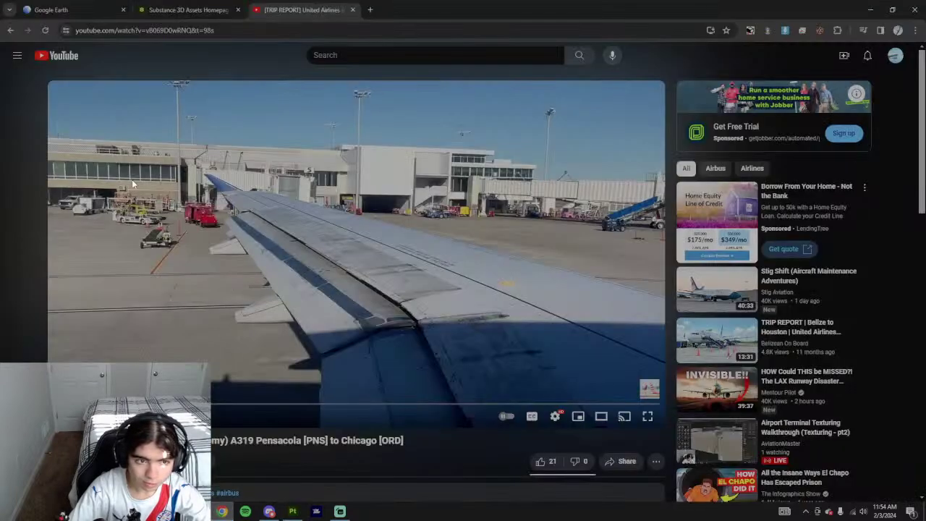
click(290, 511)
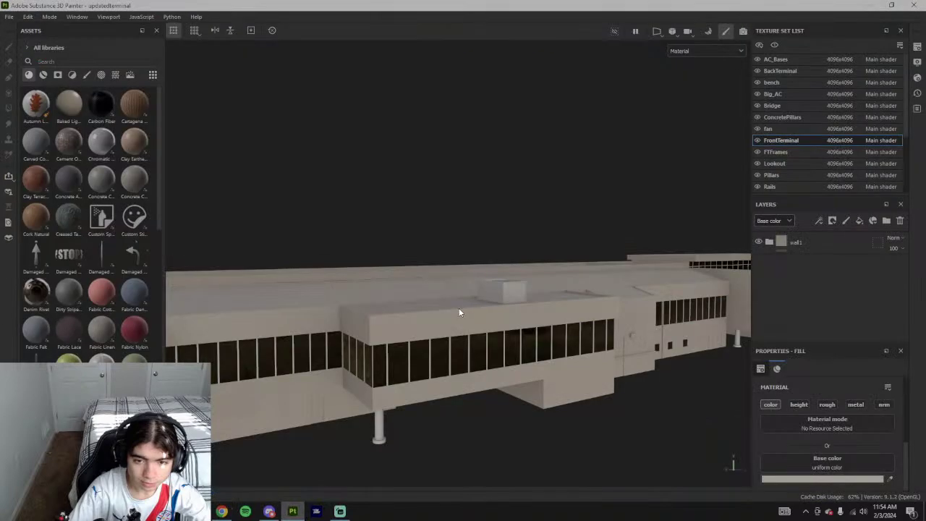
click(227, 511)
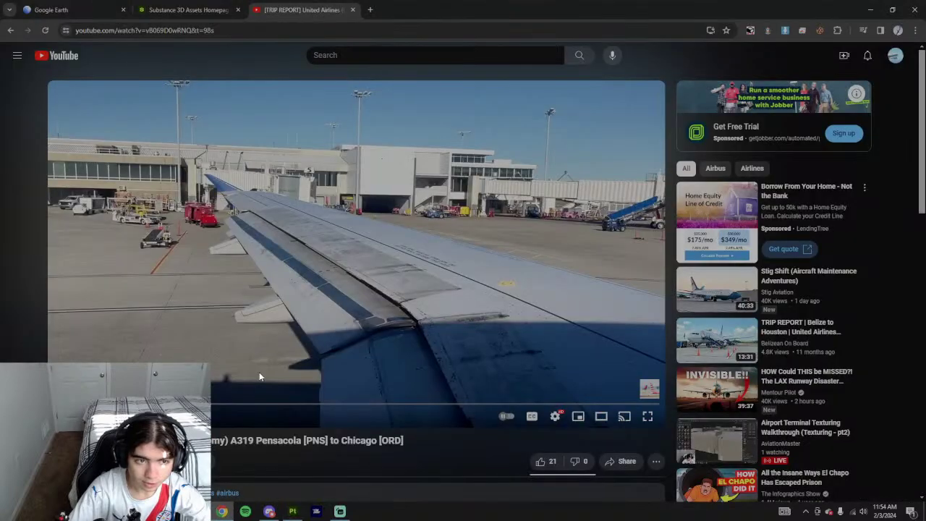
- Switch back to Substance 3D Painter, duplicate the wall1 folder and rename the copy wall2
click(295, 511)
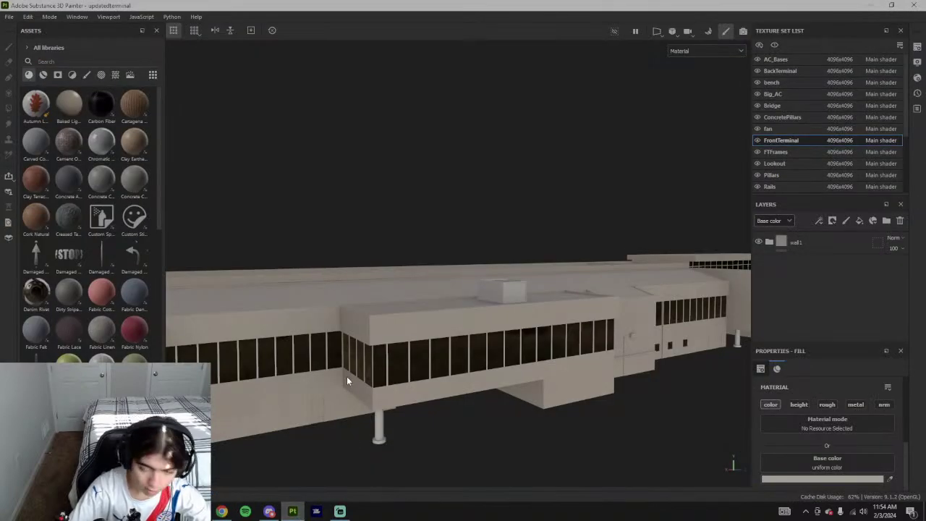
alt+drag(346, 378, 537, 393)
key(ctrl+d)
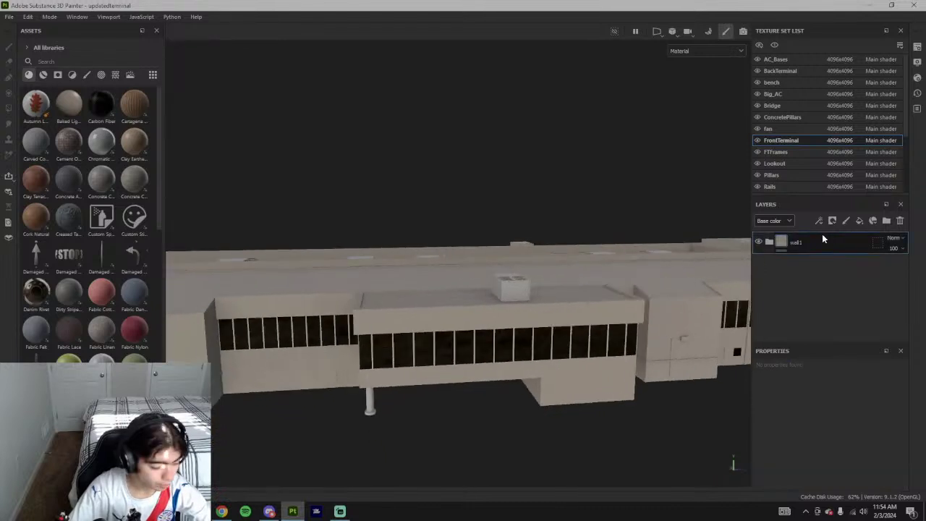
double_click(807, 244)
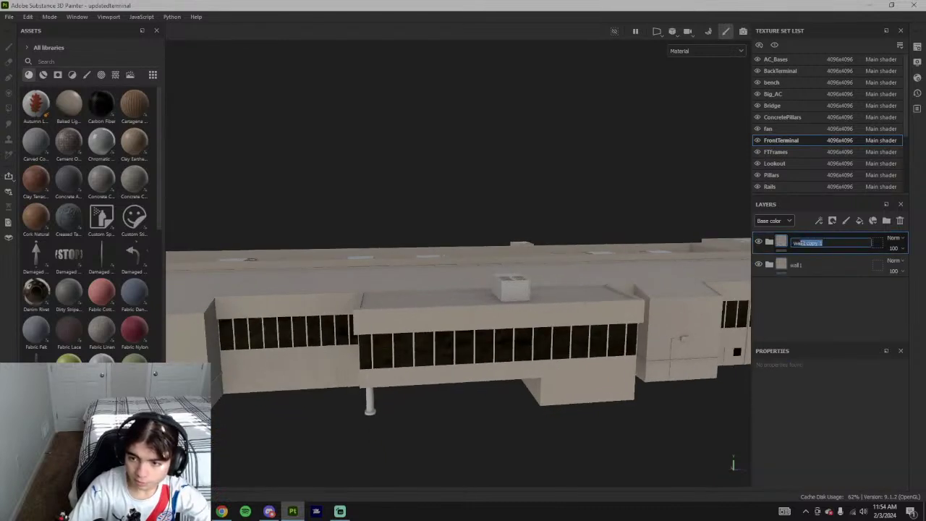
text(wall2)
key(Return)
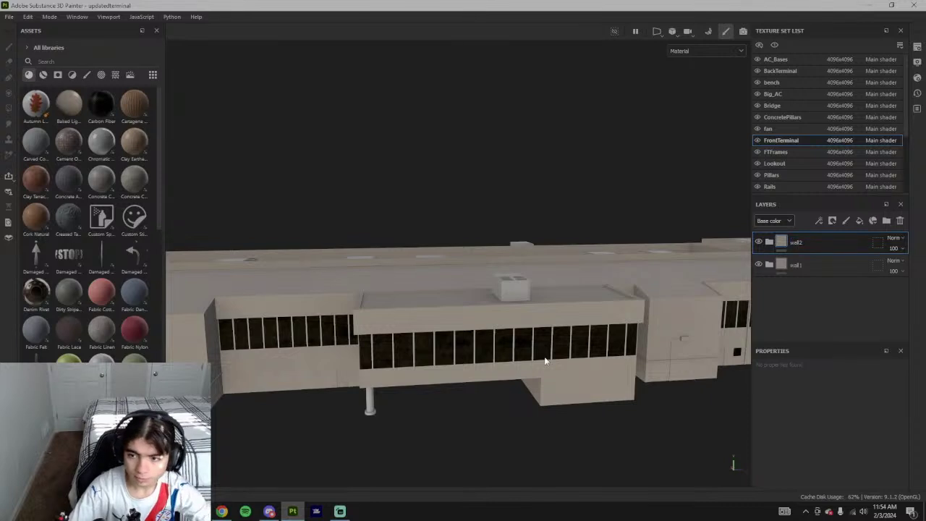
- Set the base color of the base layer inside wall2 to C48600 and compare it with the trip report footage
click(769, 242)
scroll(798, 319, down, 3)
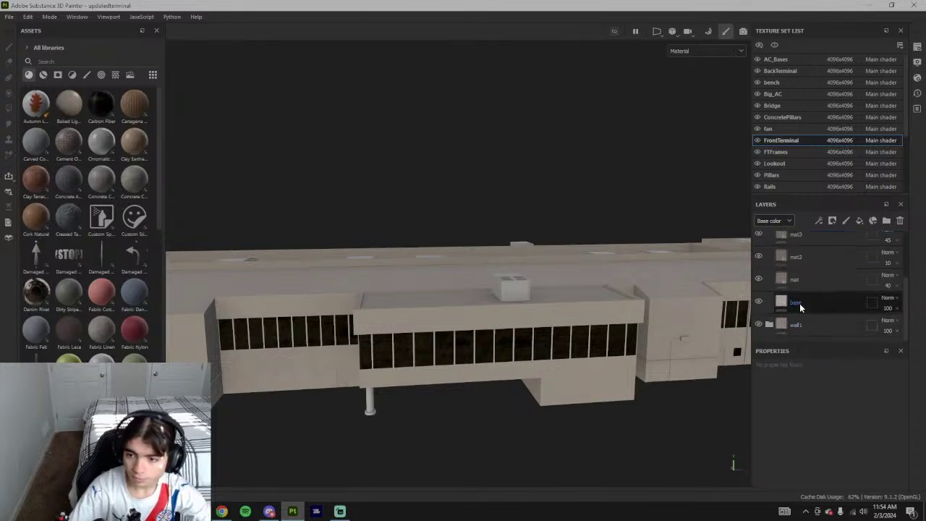
click(798, 303)
click(799, 479)
drag(734, 293, 807, 263)
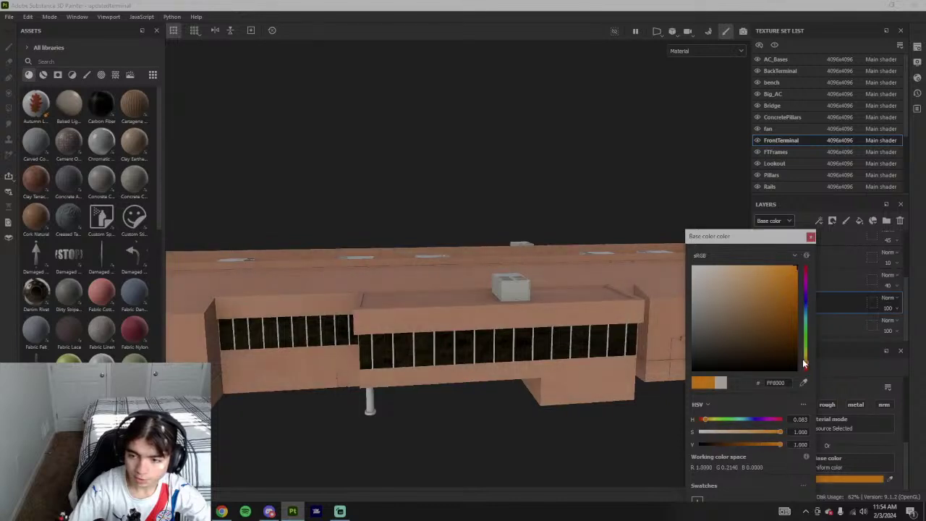
drag(806, 363, 807, 359)
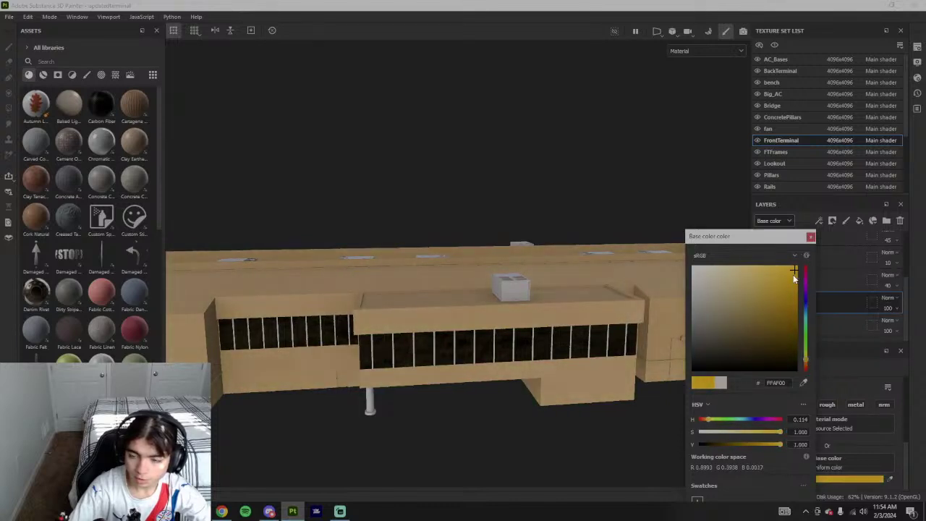
mouse_move(794, 279)
mouse_down()
mouse_move(784, 294)
mouse_move(802, 290)
mouse_up()
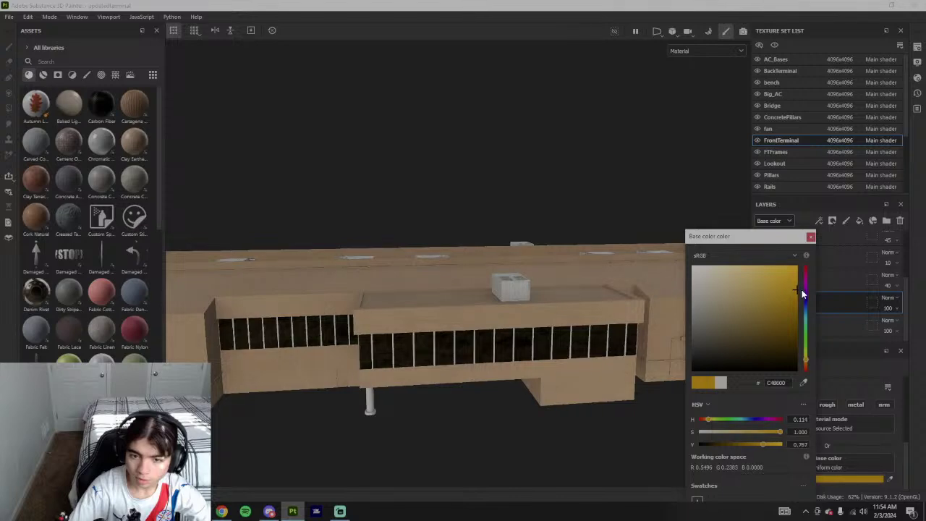
key(alt+Tab)
key(alt+Tab)
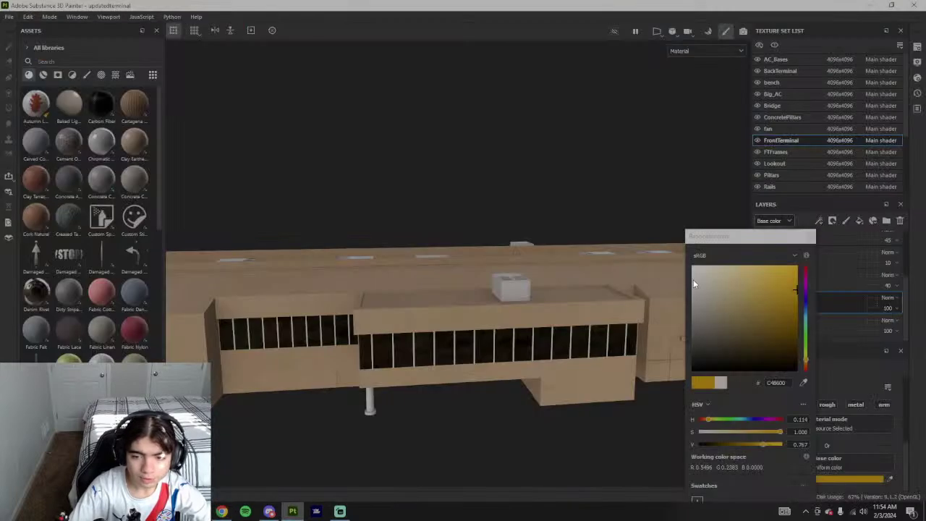
- Darken the base color to A37000 and check the walls against the trip report footage
drag(760, 445, 749, 444)
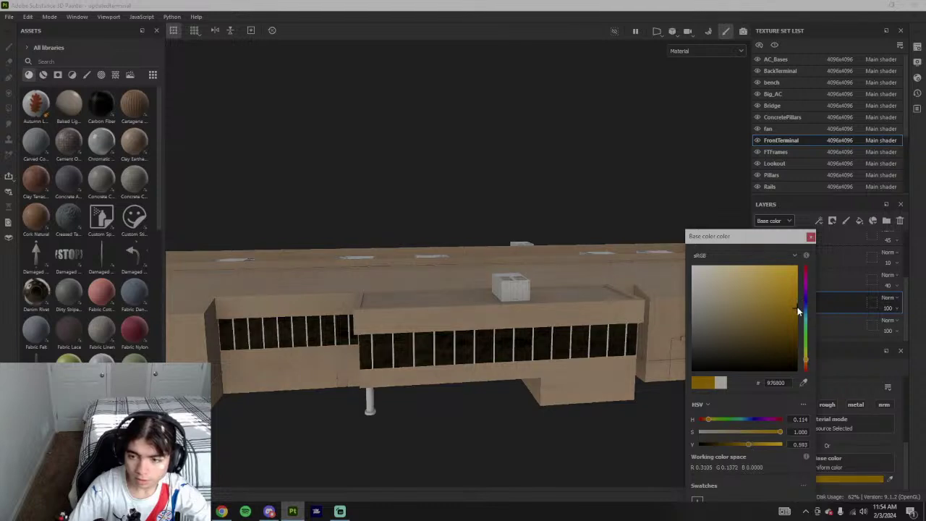
mouse_move(795, 311)
mouse_down()
mouse_move(789, 283)
mouse_move(801, 297)
mouse_move(814, 290)
mouse_move(813, 308)
mouse_up()
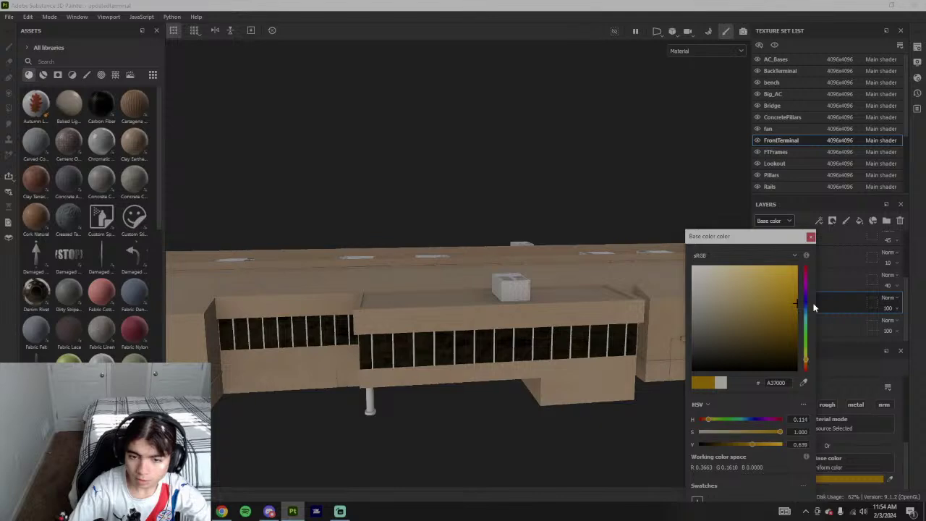
key(alt+Tab)
key(alt+Tab)
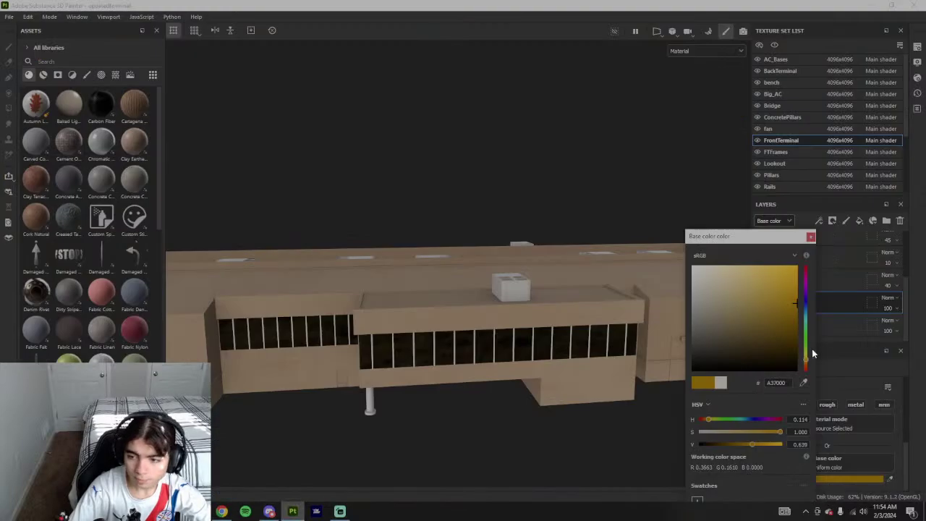
- Try slight hue shifts, brighten the base color to BF8300 and compare it with the trip report footage
drag(807, 357, 807, 364)
drag(806, 360, 805, 356)
drag(806, 358, 805, 358)
drag(753, 444, 761, 445)
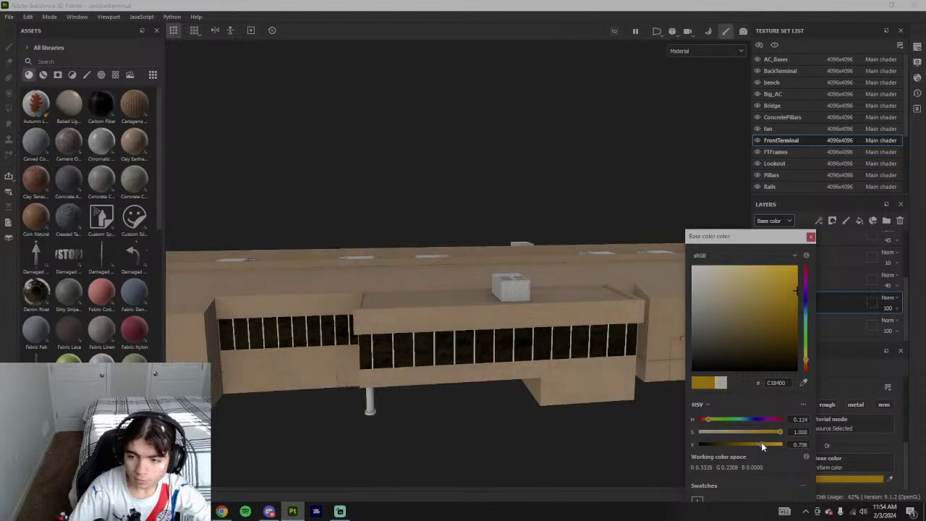
click(761, 444)
key(alt+Tab)
key(alt+Tab)
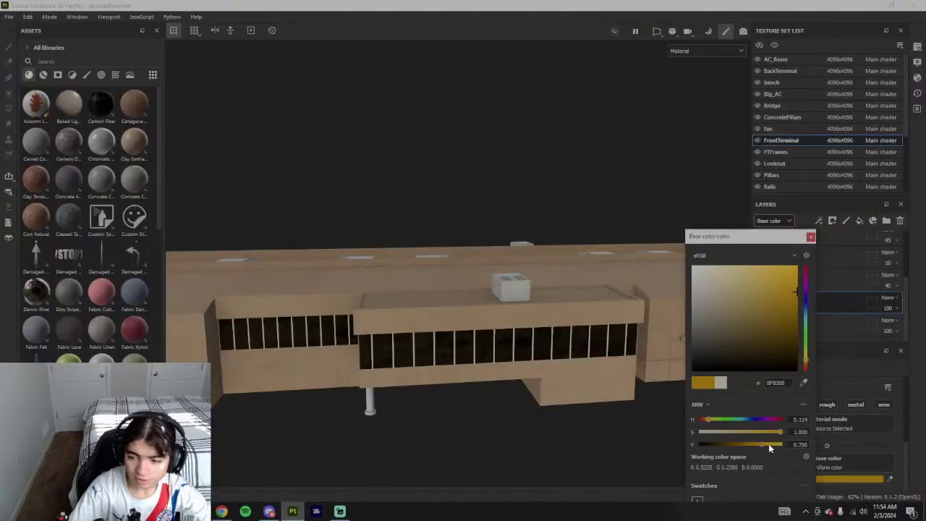
- Brighten the base color further and try yellower and redder hues, settling on CA8A00
click(768, 444)
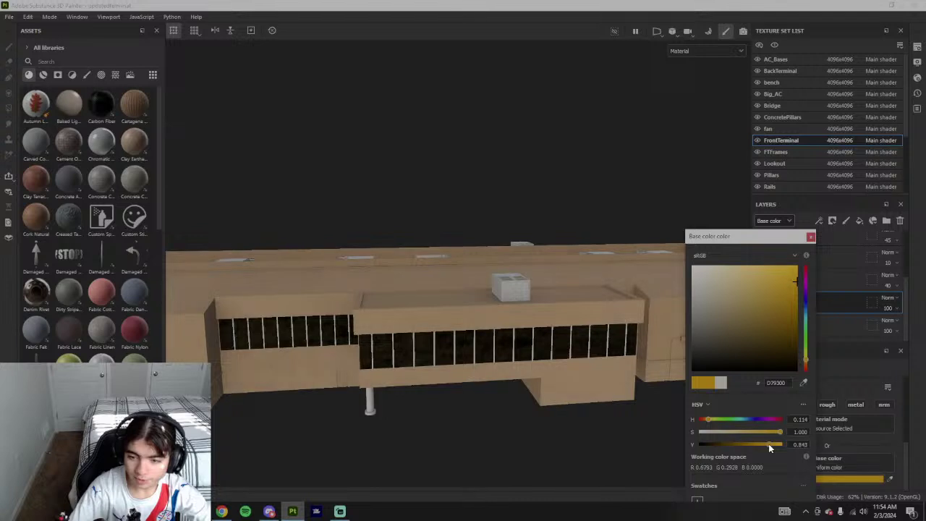
click(806, 359)
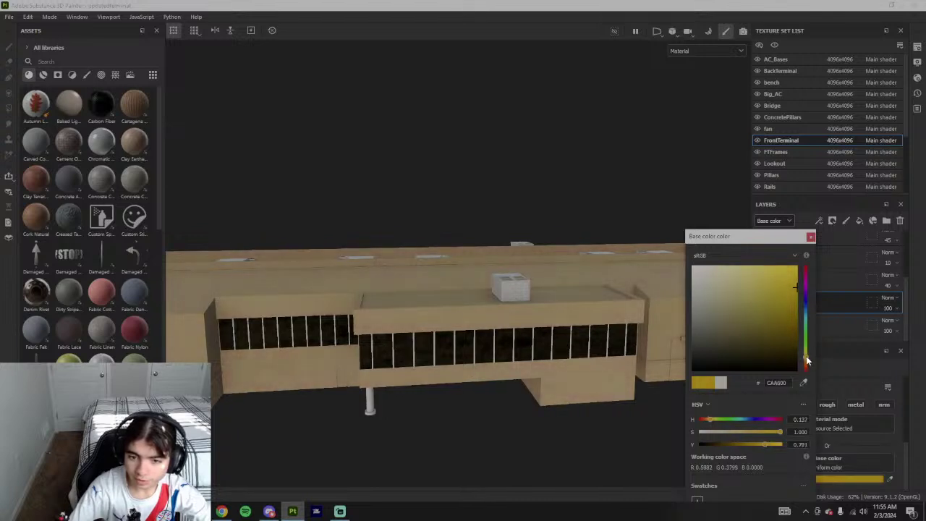
click(807, 362)
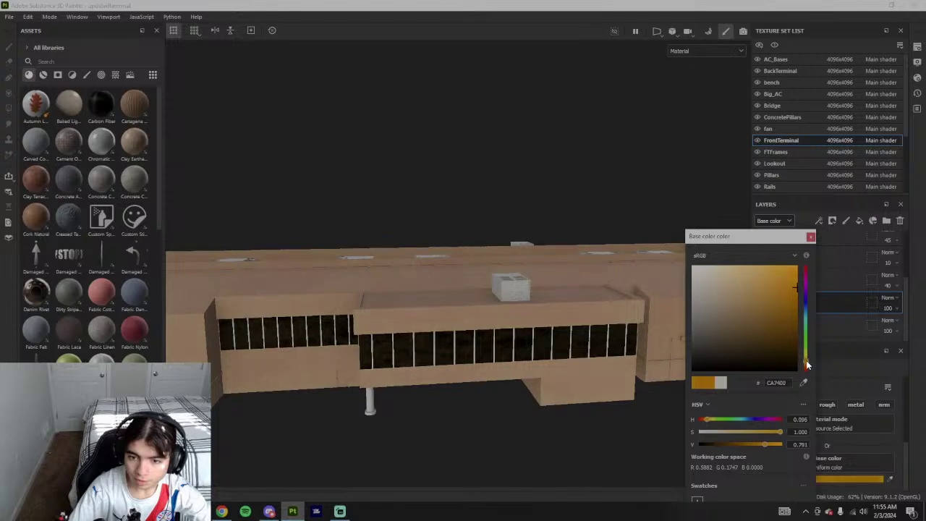
click(806, 358)
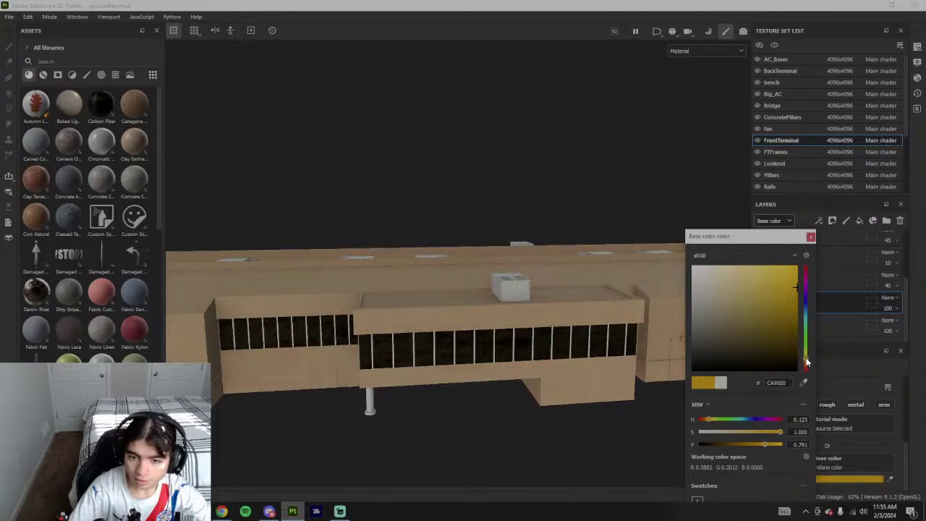
click(807, 359)
click(807, 363)
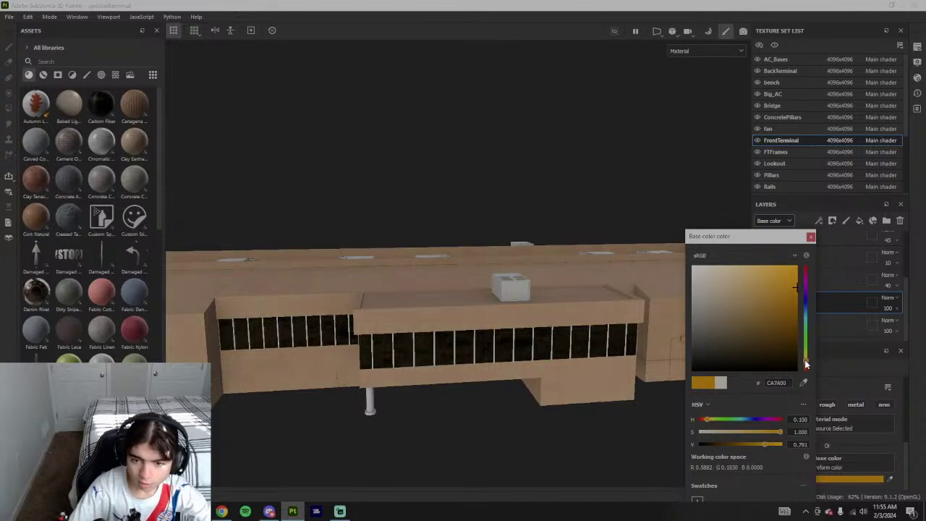
- Brighten the base color to orange FE9F00 at hue 0.105, checking the wider terminal against the trip report footage
scroll(514, 382, down, 4)
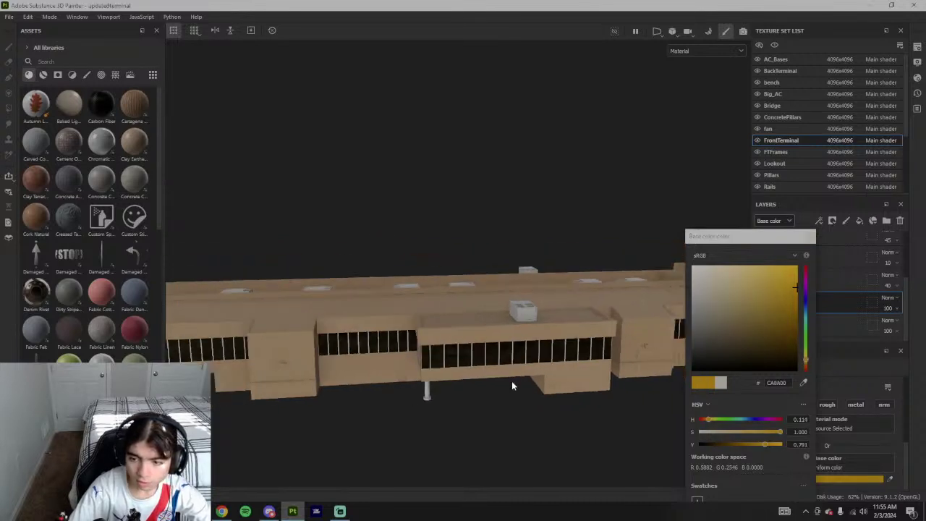
alt+drag(612, 382, 591, 371)
drag(797, 287, 801, 257)
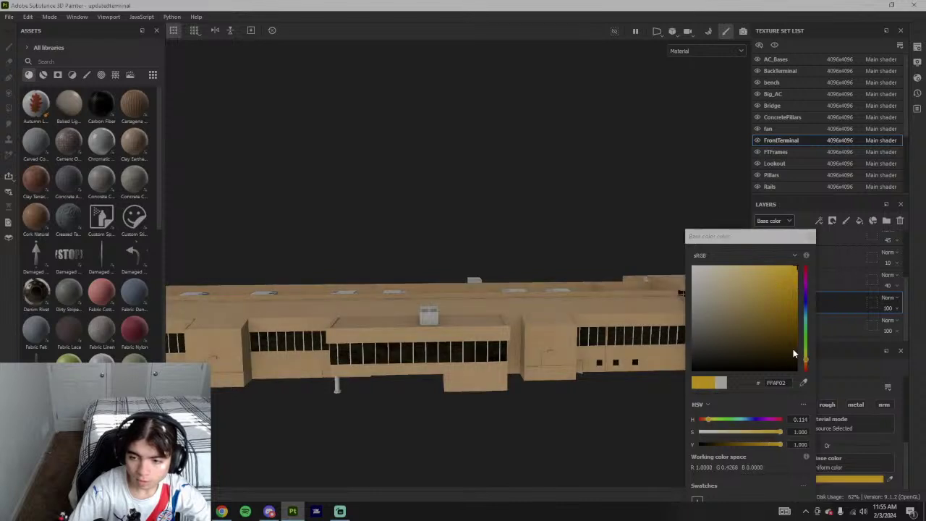
click(807, 361)
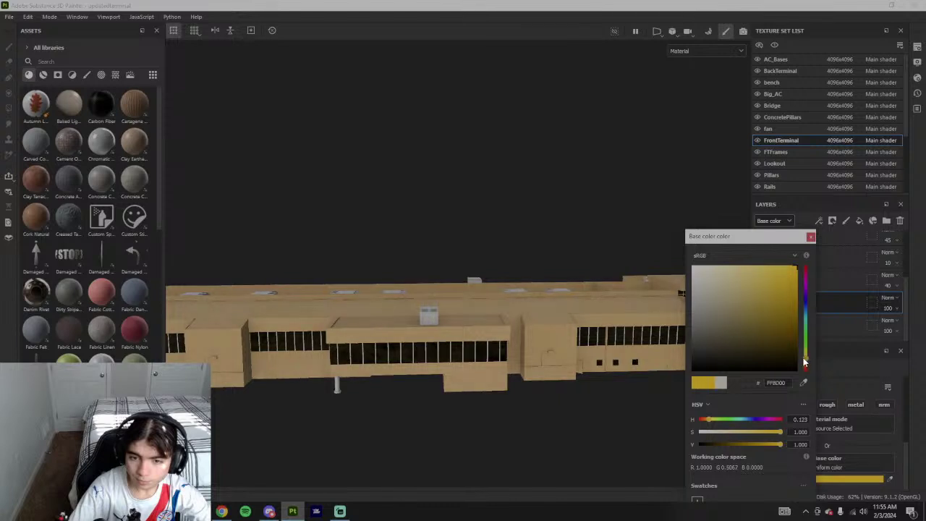
click(708, 422)
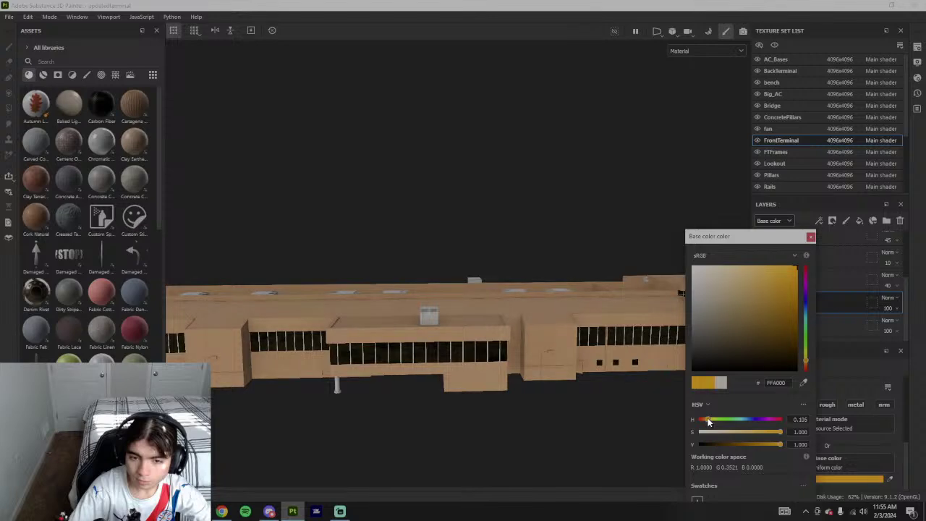
key(alt+Tab)
key(alt+Tab)
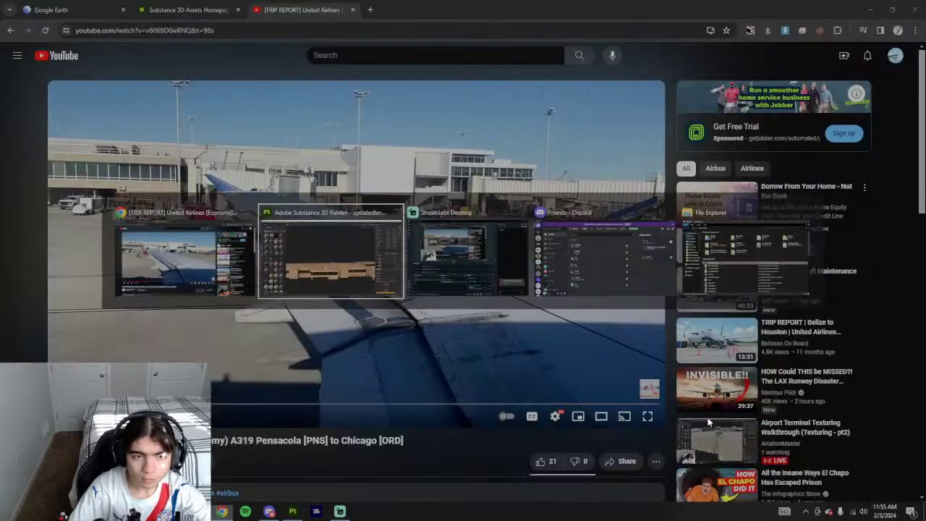
mouse_move(788, 280)
mouse_down()
mouse_move(750, 329)
mouse_move(782, 291)
mouse_up()
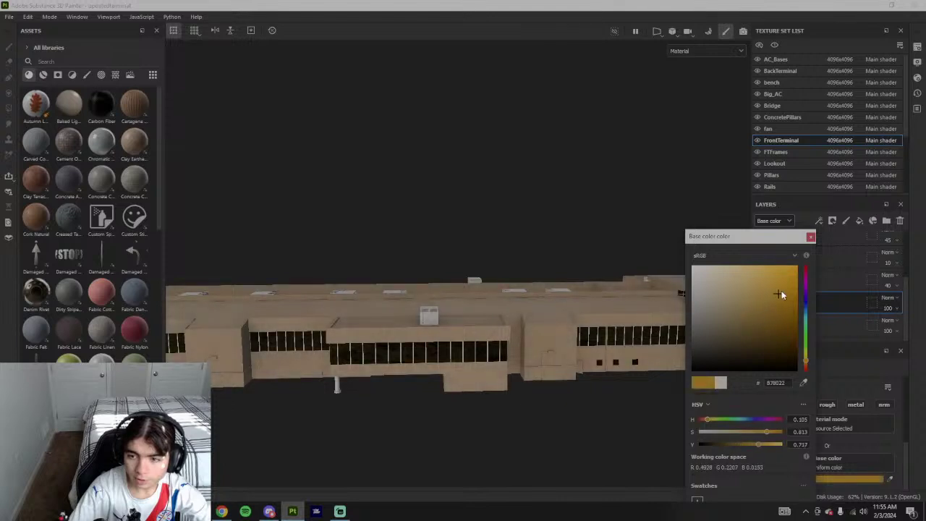
- Close the color picker and hide the mat, mat2 and mat3 layers above wall2's base layer
click(811, 236)
scroll(807, 298, up, 1)
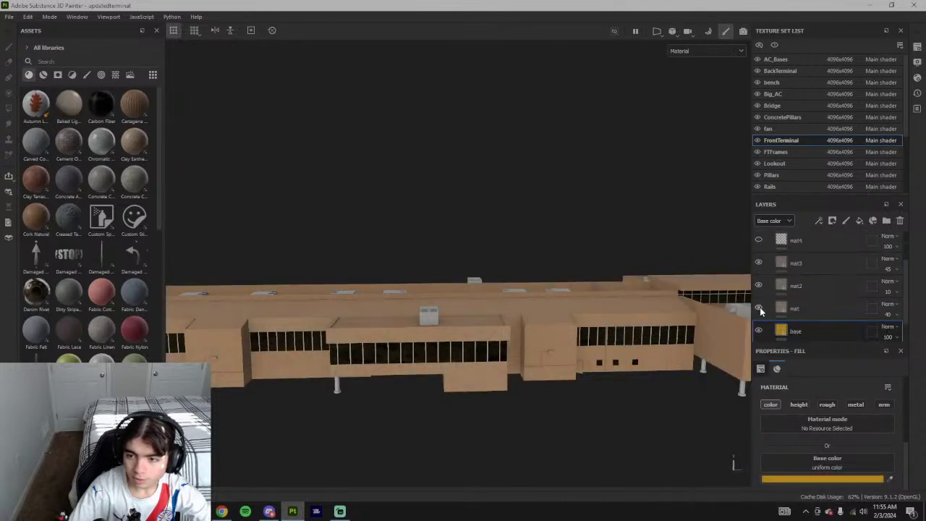
click(759, 263)
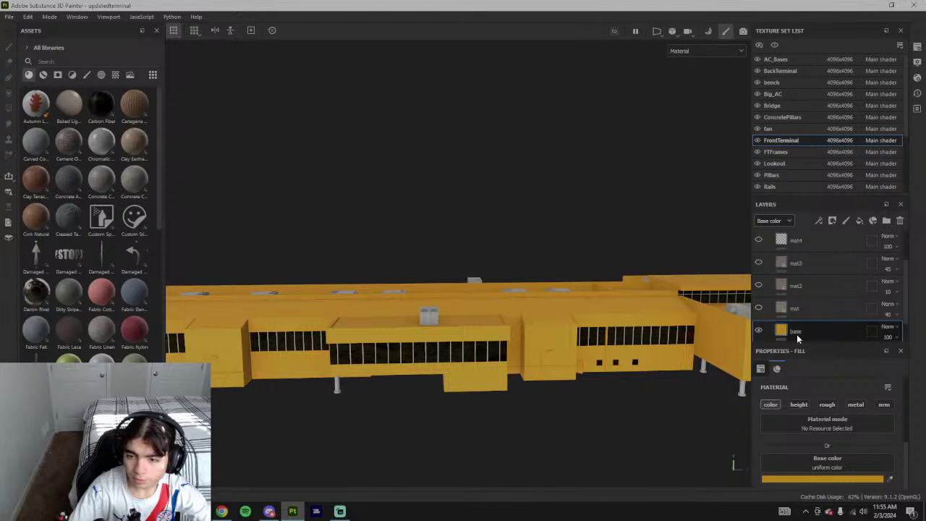
- Mute the base layer's color through A4782E to 907445, comparing each tone with the trip report footage
click(818, 479)
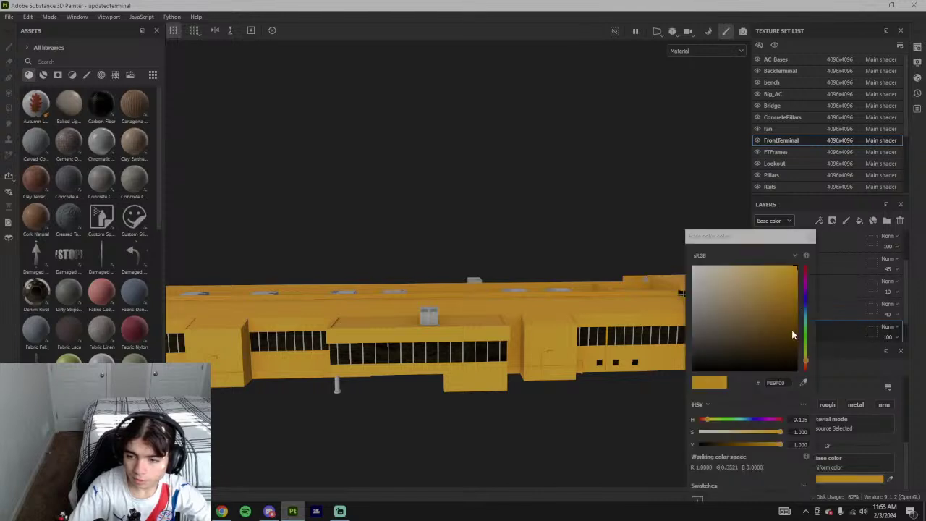
mouse_move(787, 282)
mouse_down()
mouse_move(763, 295)
mouse_move(765, 310)
mouse_move(767, 302)
mouse_up()
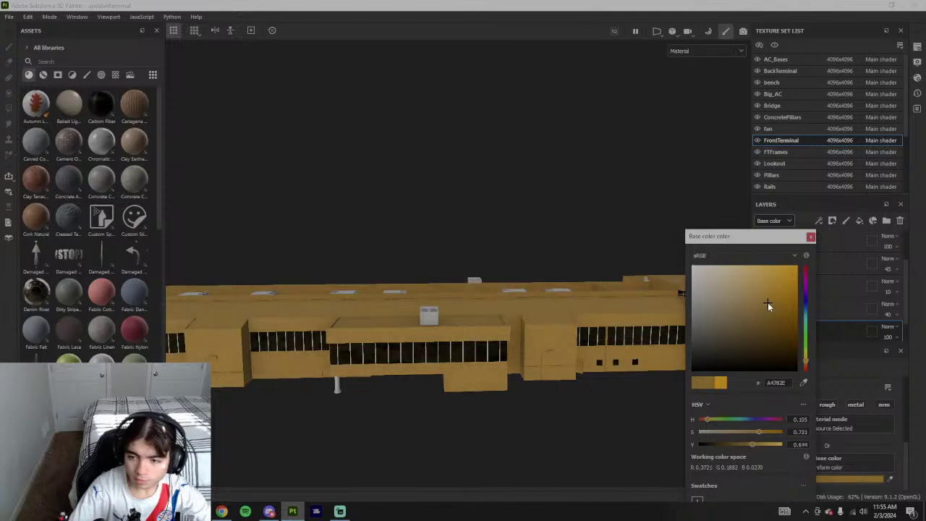
key(alt+Tab)
key(alt+Tab)
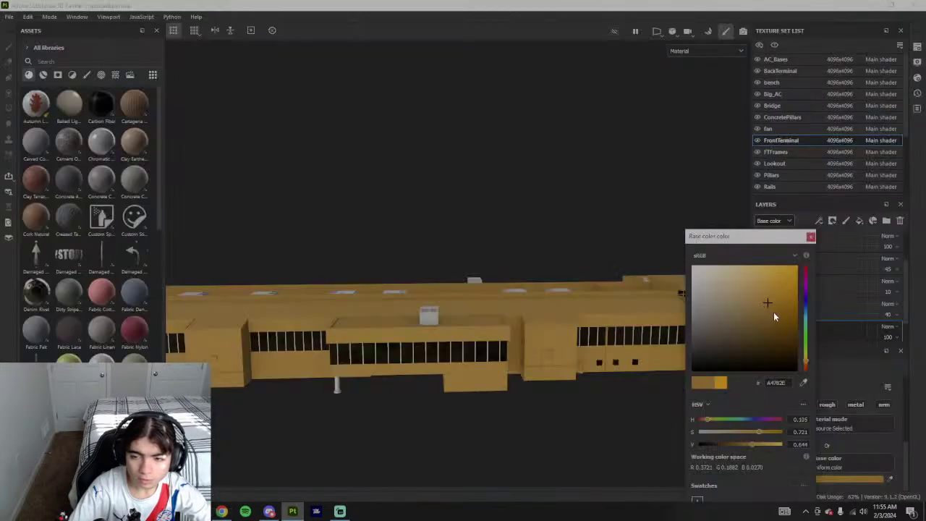
drag(769, 304, 747, 311)
key(alt+Tab)
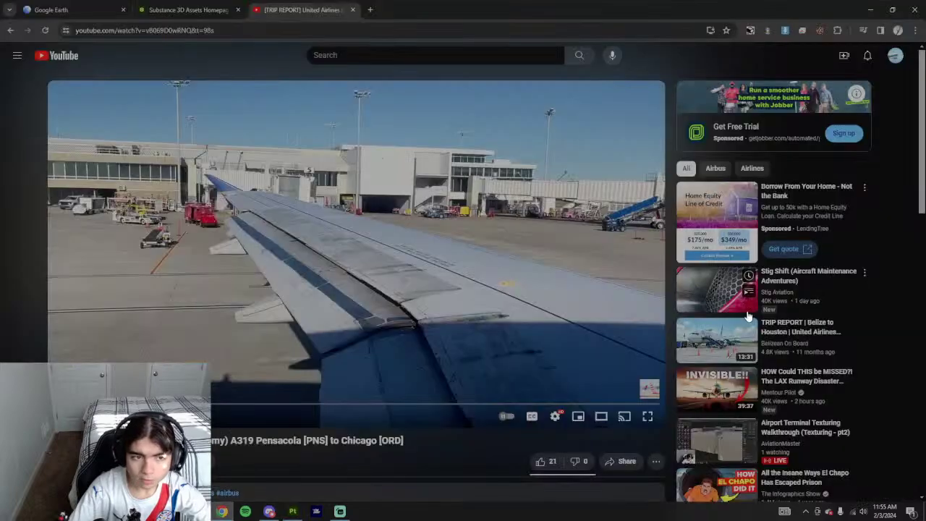
key(alt+Tab)
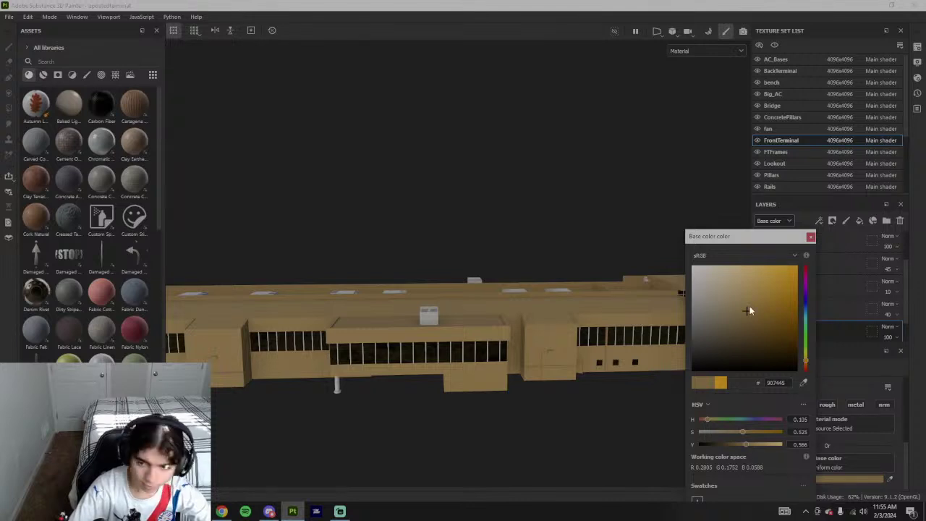
- Fine-tune the base layer's brown around 846D48 against the trip report footage, and show the mat, mat2 and mat3 layers again
click(738, 312)
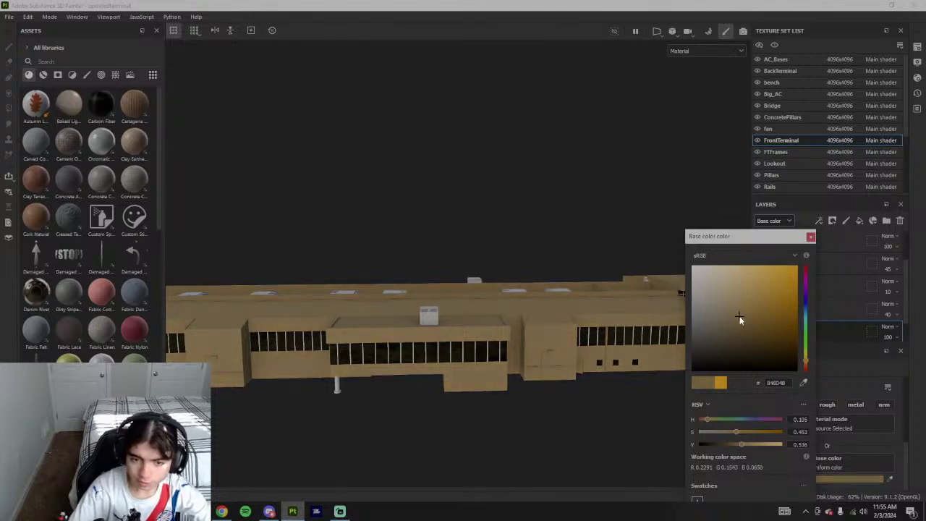
key(alt+Tab)
key(alt+Tab)
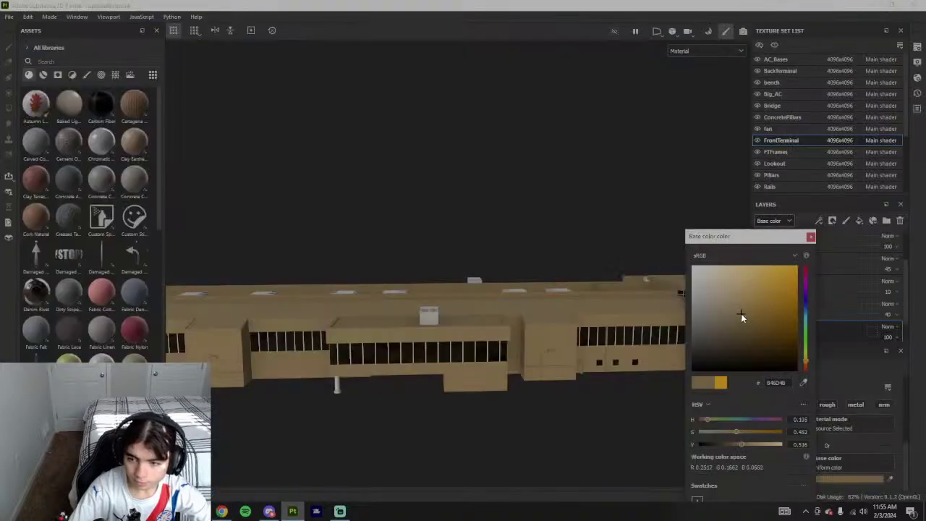
drag(742, 315, 754, 311)
key(alt+Tab)
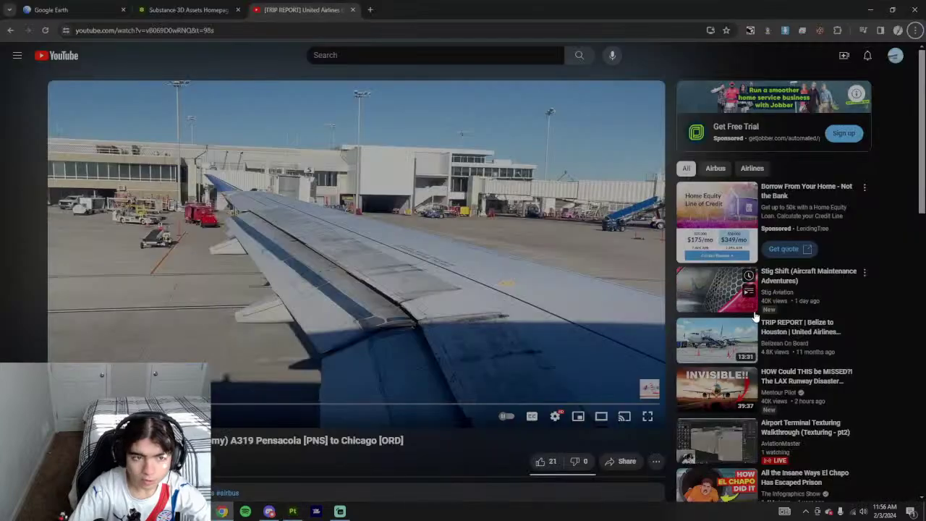
key(alt+Tab)
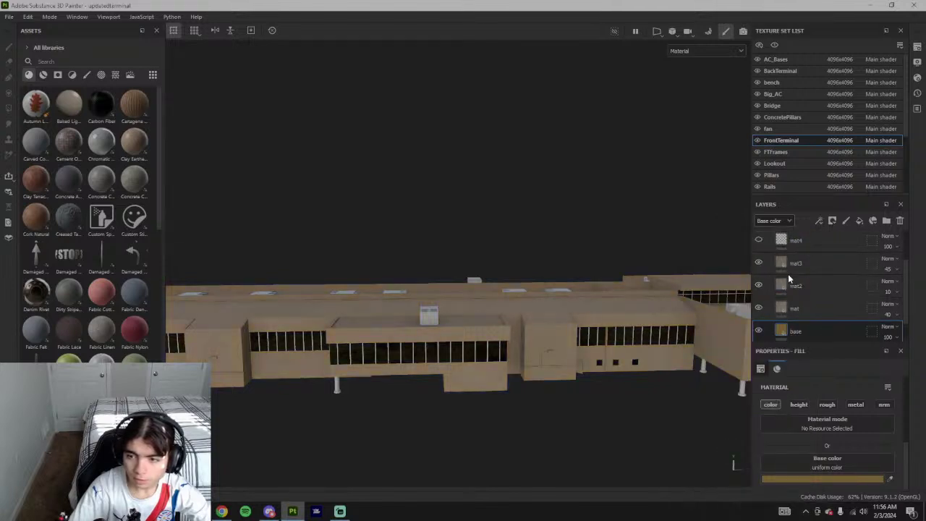
- Sample the base layer's gold-brown tone into the mat layer's Color and the mat2 layer's Main Color
scroll(788, 274, up, 2)
scroll(789, 315, down, 2)
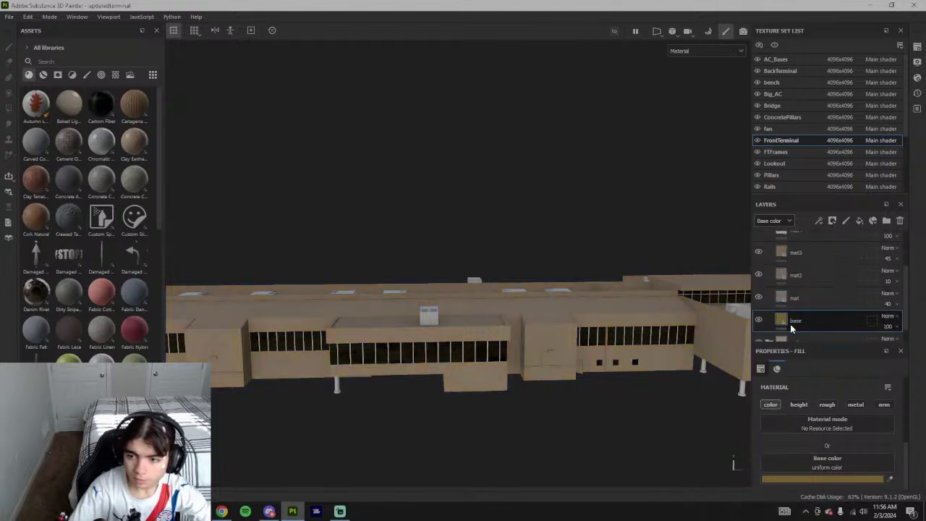
click(792, 298)
scroll(859, 460, down, 3)
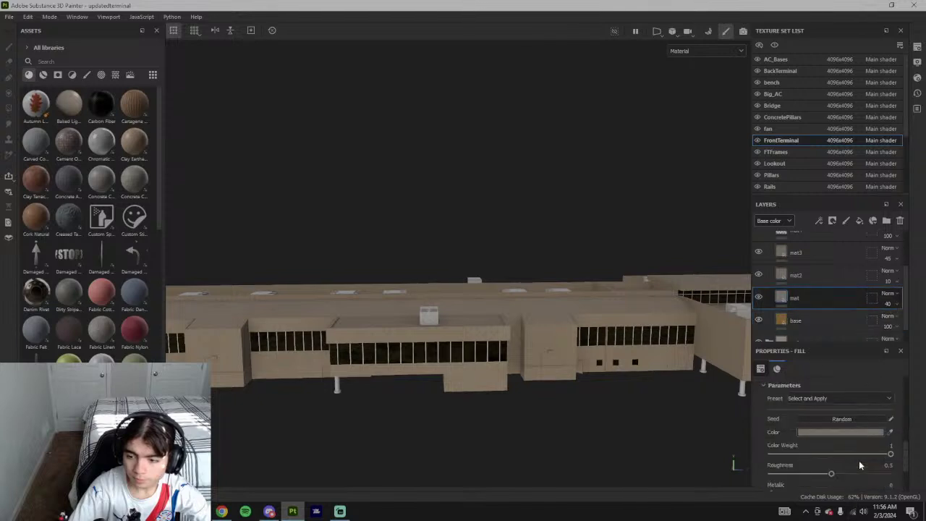
click(890, 433)
click(798, 335)
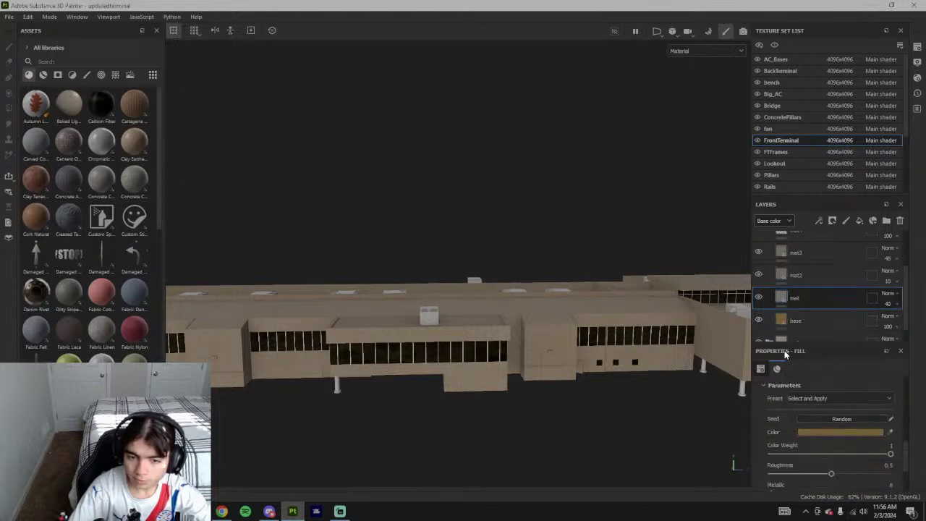
scroll(807, 322, up, 2)
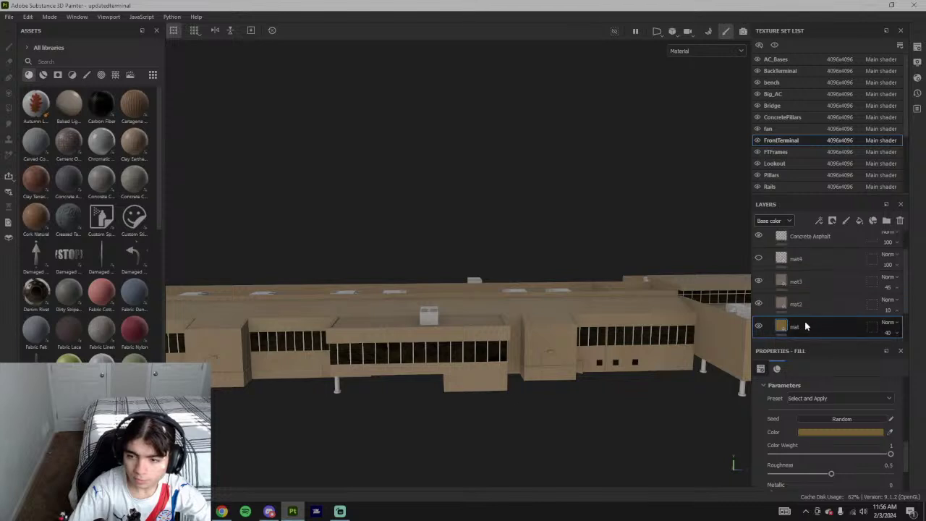
click(799, 304)
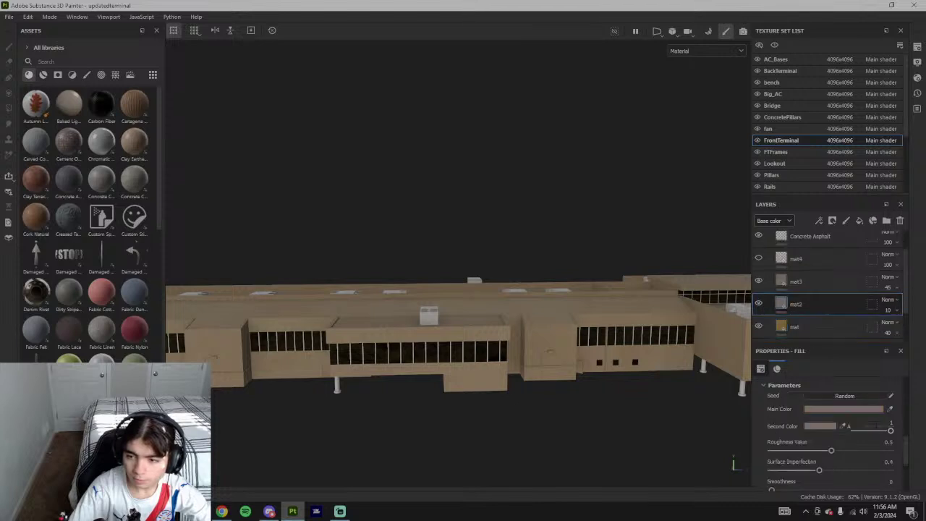
click(891, 409)
click(782, 328)
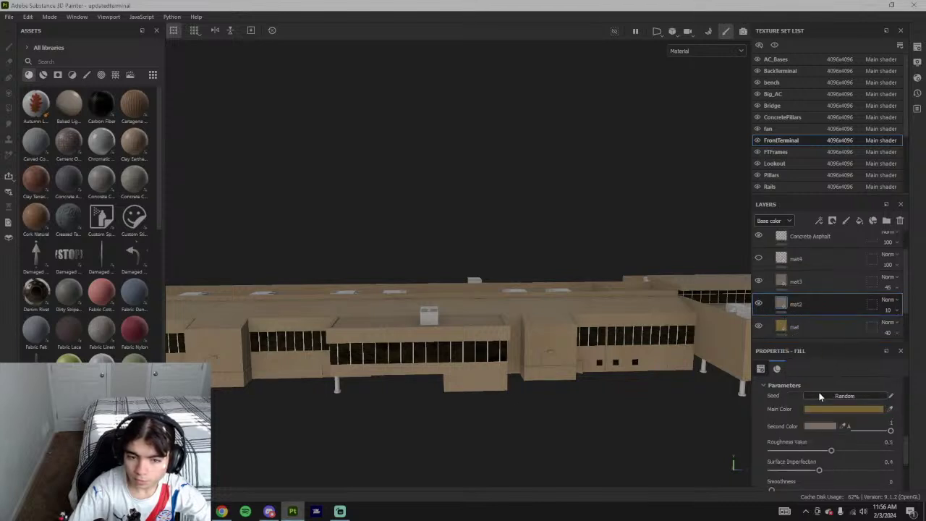
- Sample the mat layer's tone into mat3's Concrete Color and mute it to 8C7D65, comparing it with the trip report footage
alt+drag(673, 354, 608, 366)
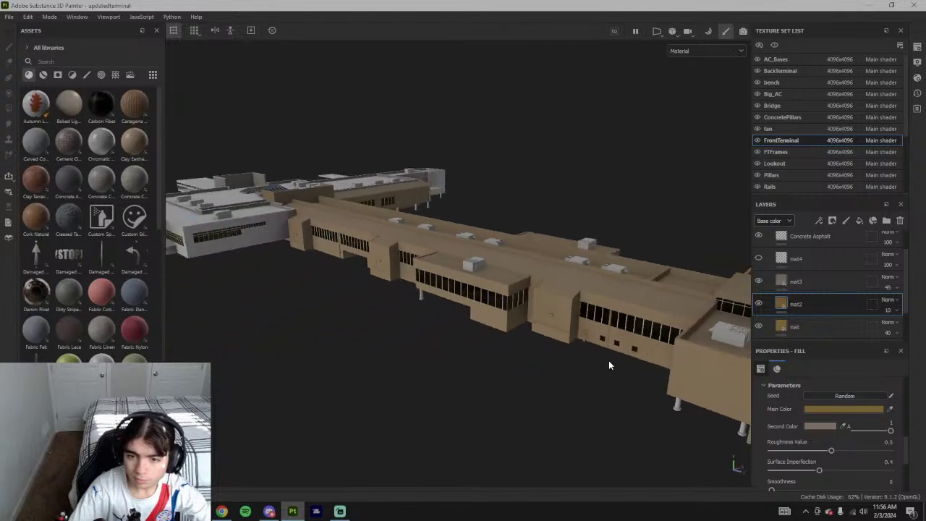
click(796, 281)
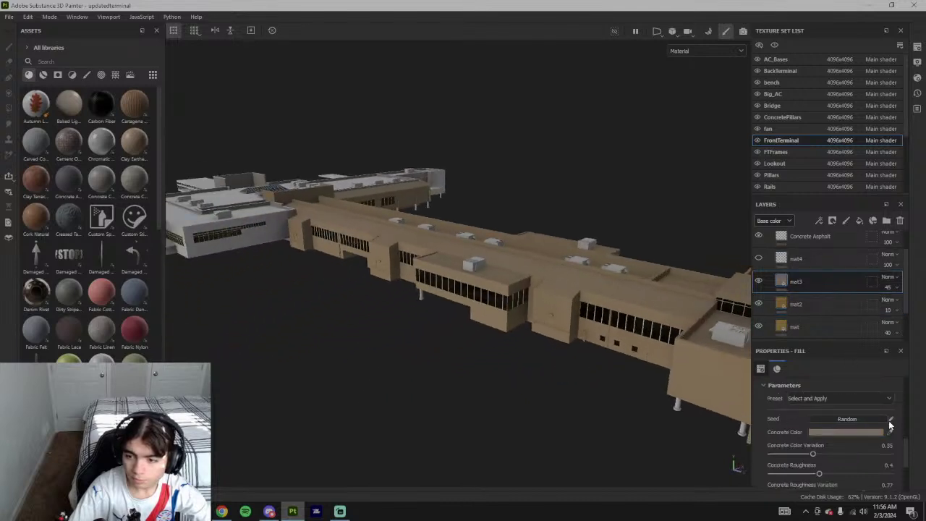
click(891, 432)
click(782, 327)
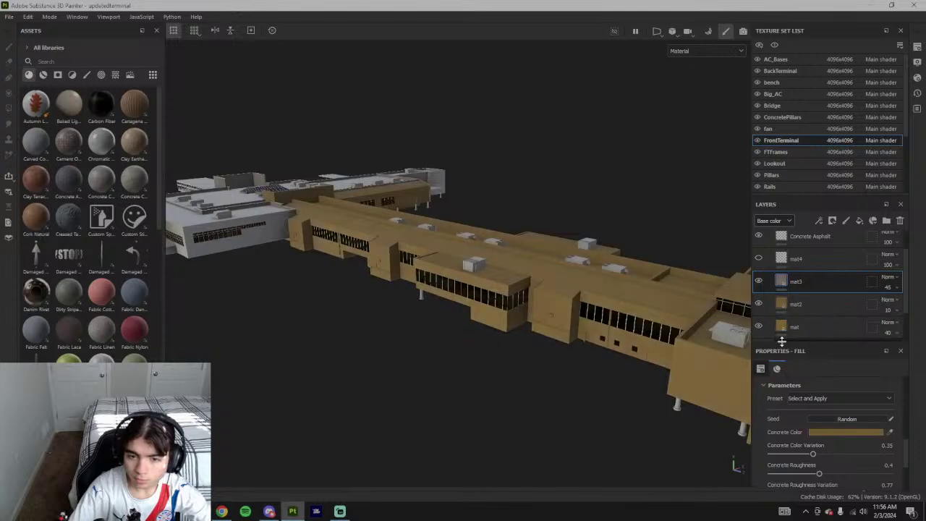
click(845, 432)
mouse_move(754, 313)
mouse_down()
mouse_move(726, 314)
mouse_move(733, 317)
mouse_move(718, 275)
mouse_move(672, 317)
mouse_move(734, 315)
mouse_move(721, 313)
mouse_up()
key(alt+Tab)
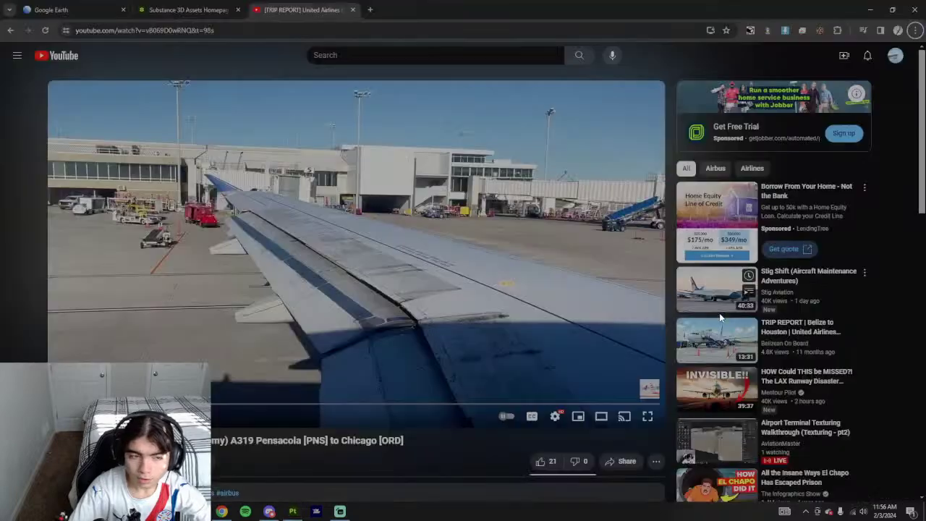
key(alt+Tab)
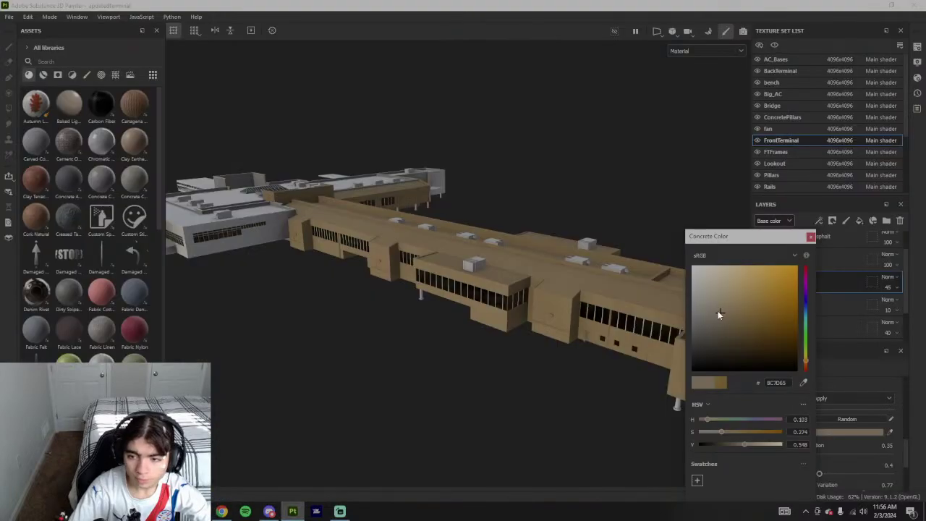
- Lighten mat3's Concrete Color through A28B67 to AC9369 and play another stretch of the trip report footage showing the terminal walls
mouse_move(718, 314)
mouse_down()
mouse_move(711, 310)
mouse_move(789, 306)
mouse_move(727, 296)
mouse_move(732, 304)
mouse_up()
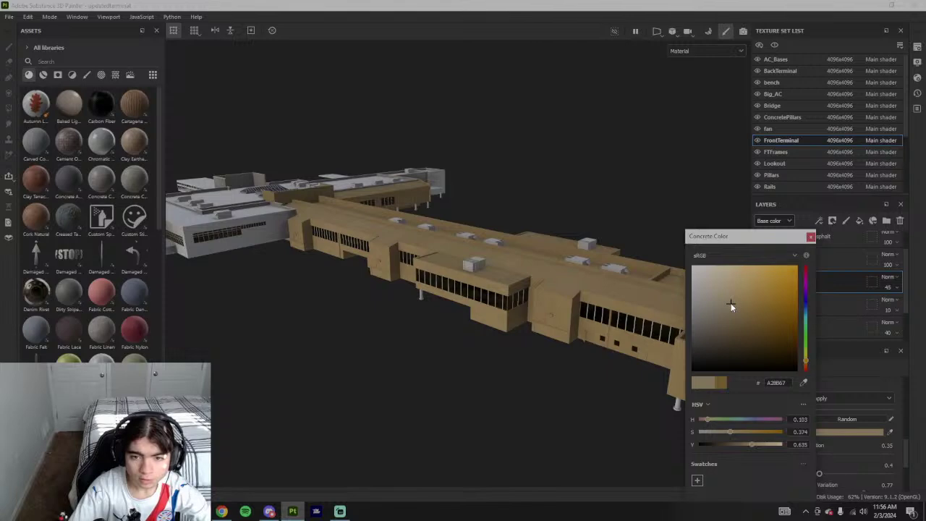
drag(732, 301, 733, 299)
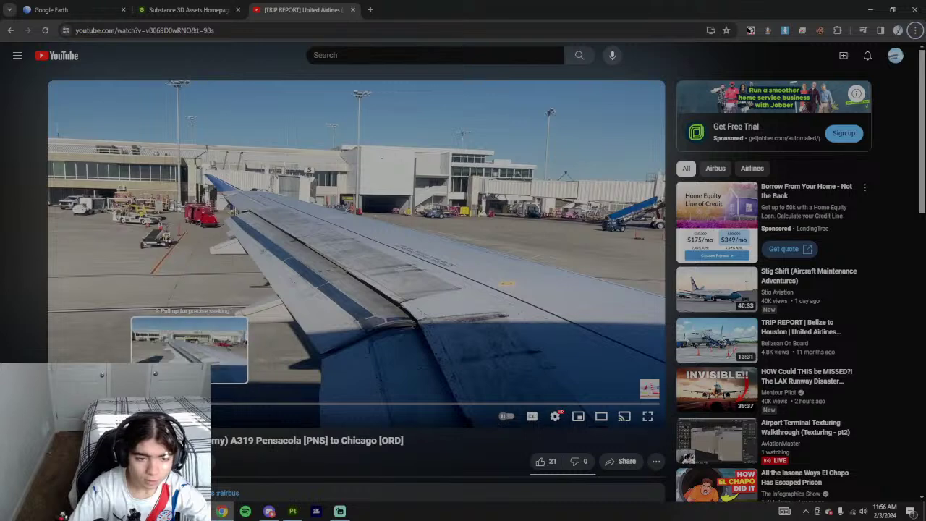
click(188, 405)
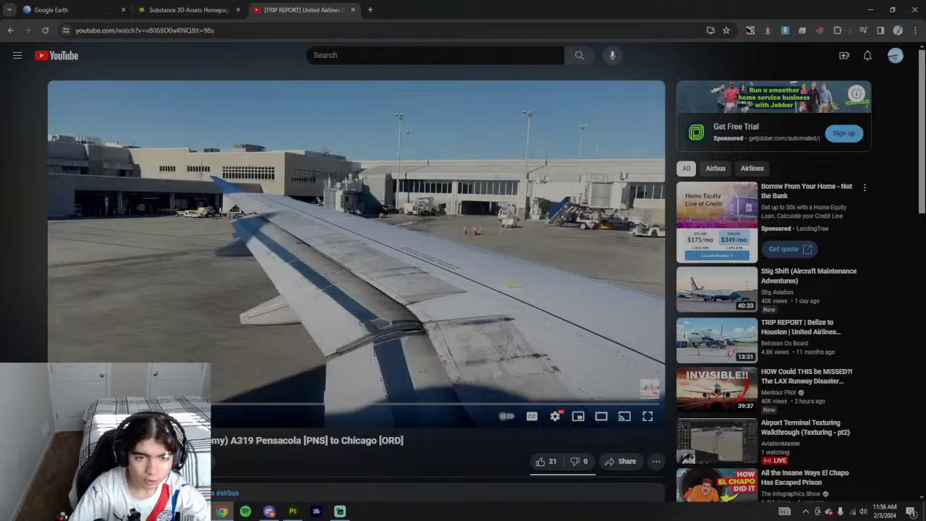
click(252, 275)
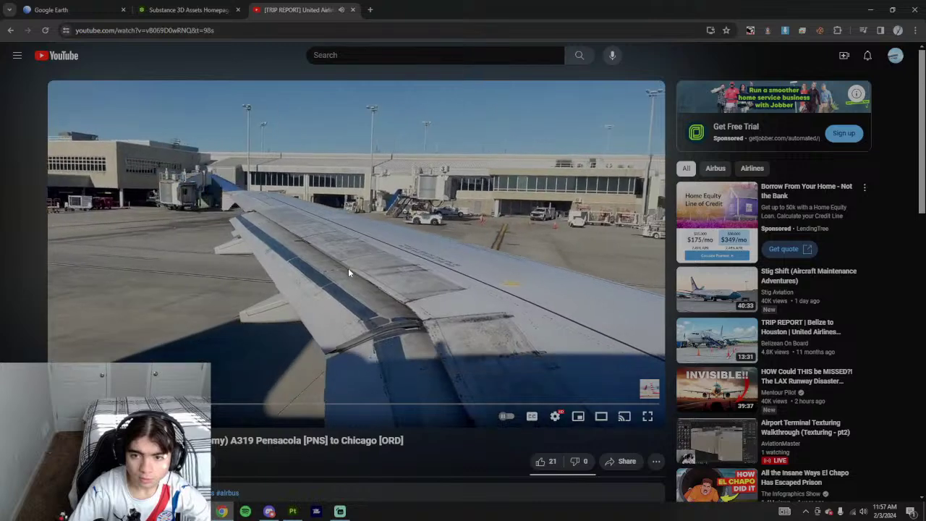
click(348, 268)
key(alt+Tab)
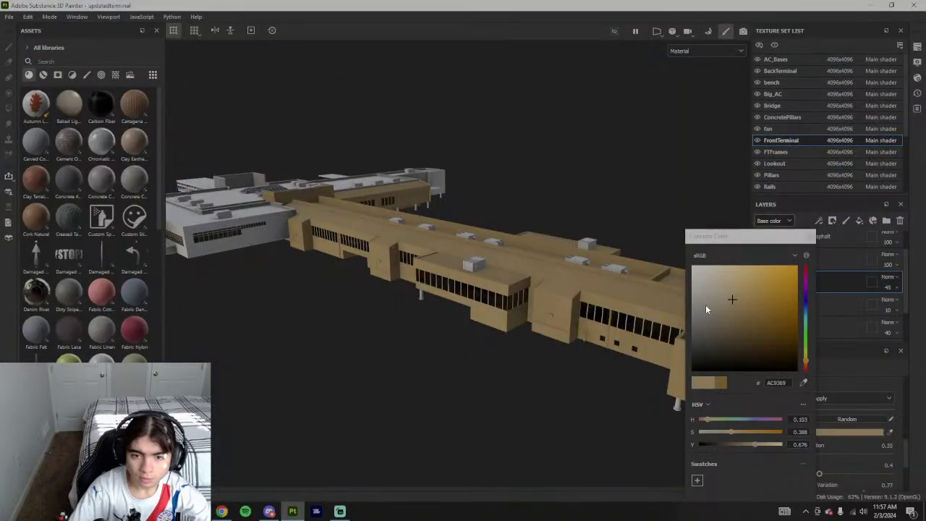
- Darken and desaturate mat3's Concrete Color to 777064, comparing the terminal's front with the paused footage
mouse_move(707, 309)
mouse_down()
mouse_move(727, 300)
mouse_move(708, 322)
mouse_up()
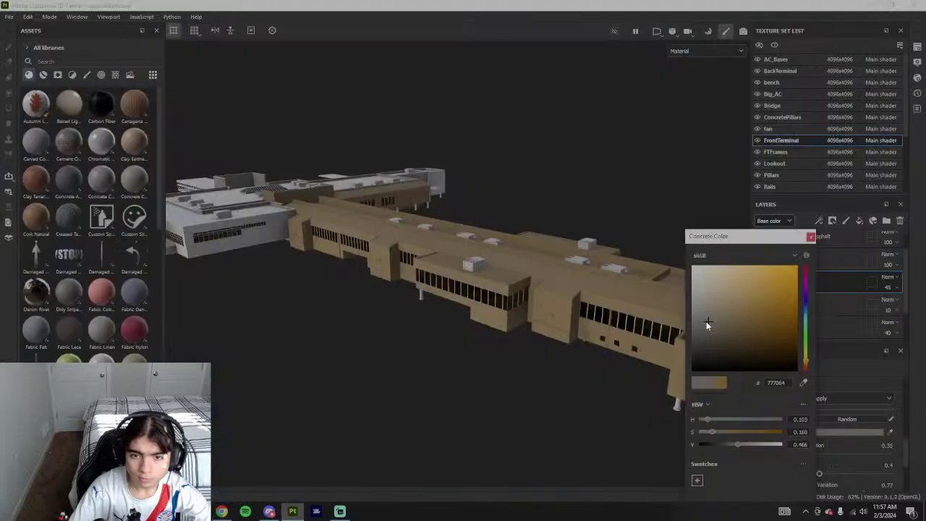
alt+drag(481, 337, 571, 299)
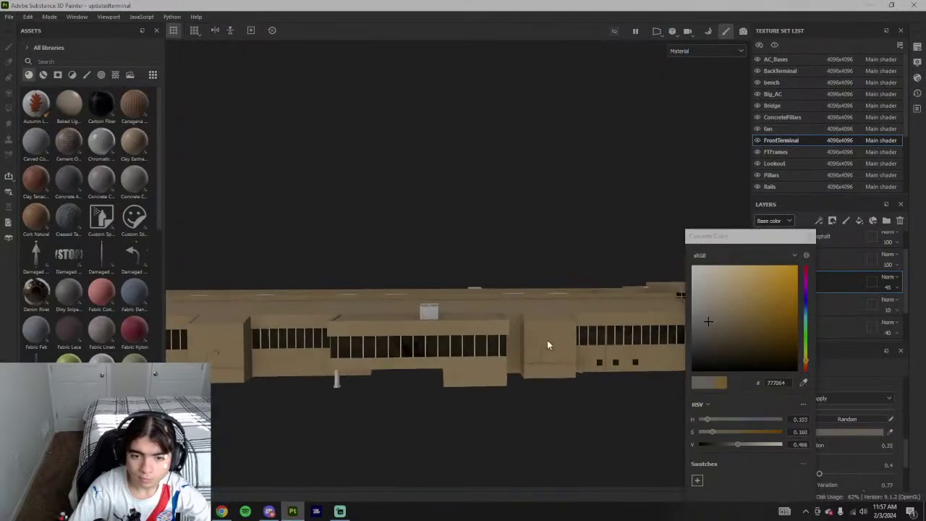
key(alt+Tab)
key(alt+Tab)
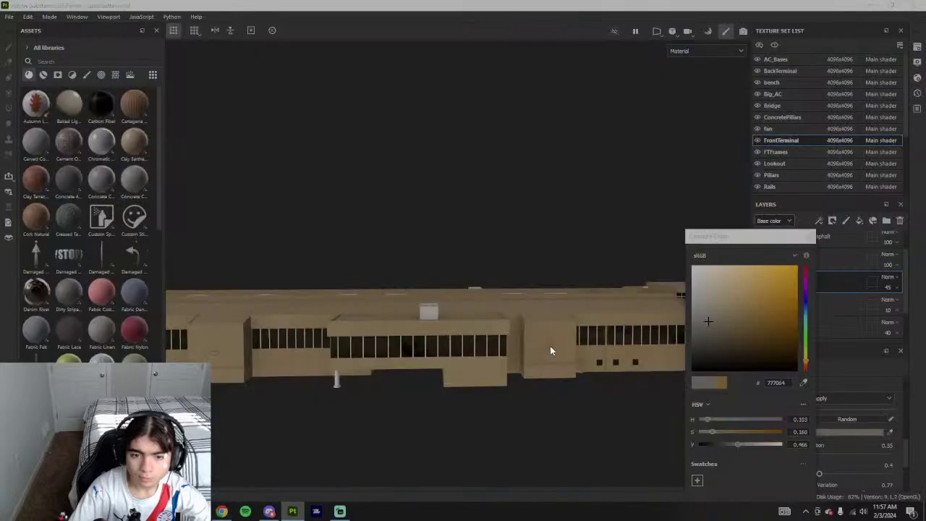
key(alt+Tab)
key(alt+Tab)
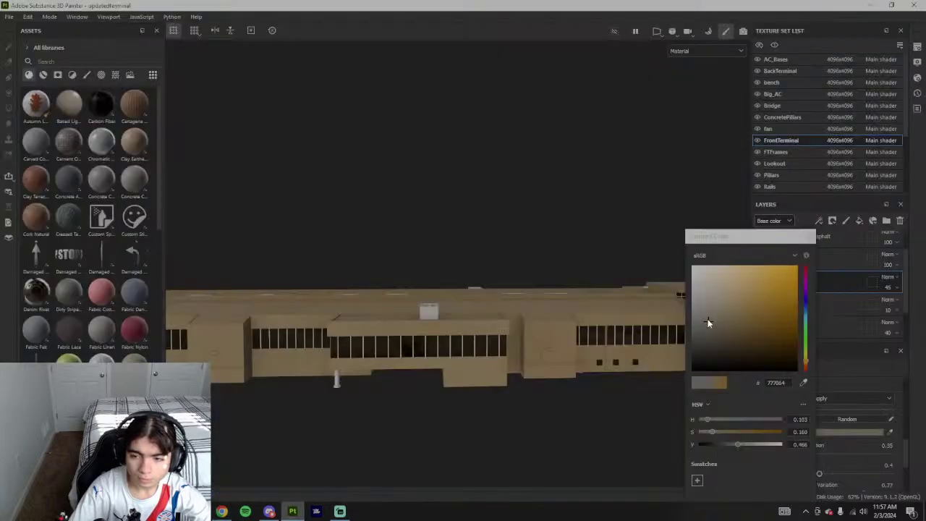
- Gray mat3's Concrete Color further to 747069, check it against the footage, and close the color picker
key(alt+Tab)
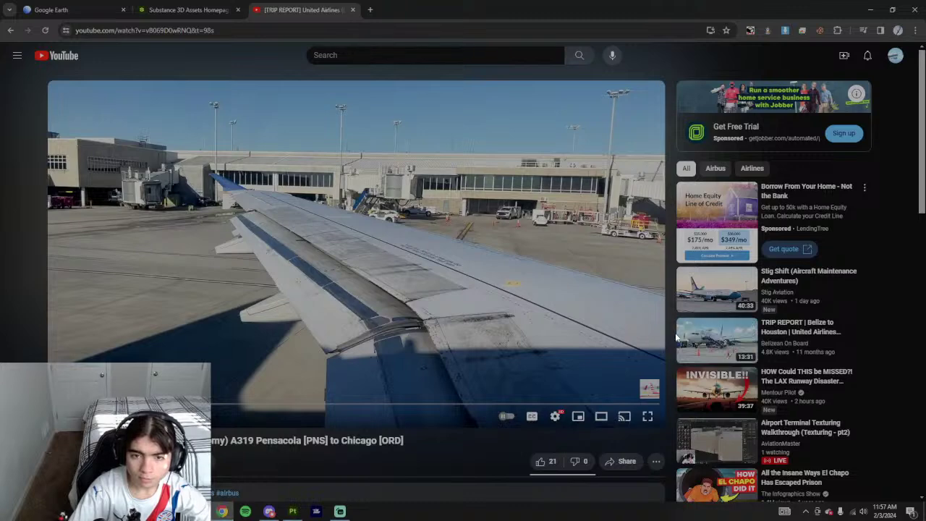
key(alt+Tab)
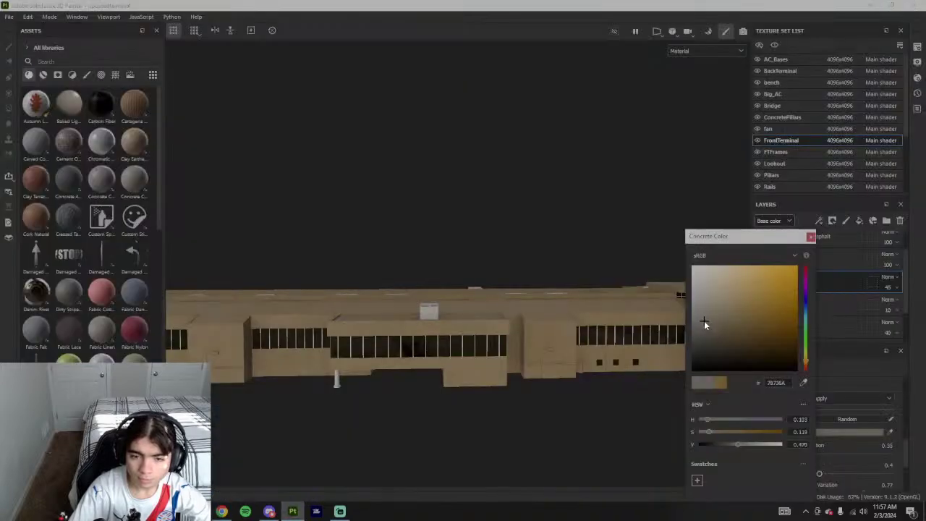
drag(704, 321, 701, 324)
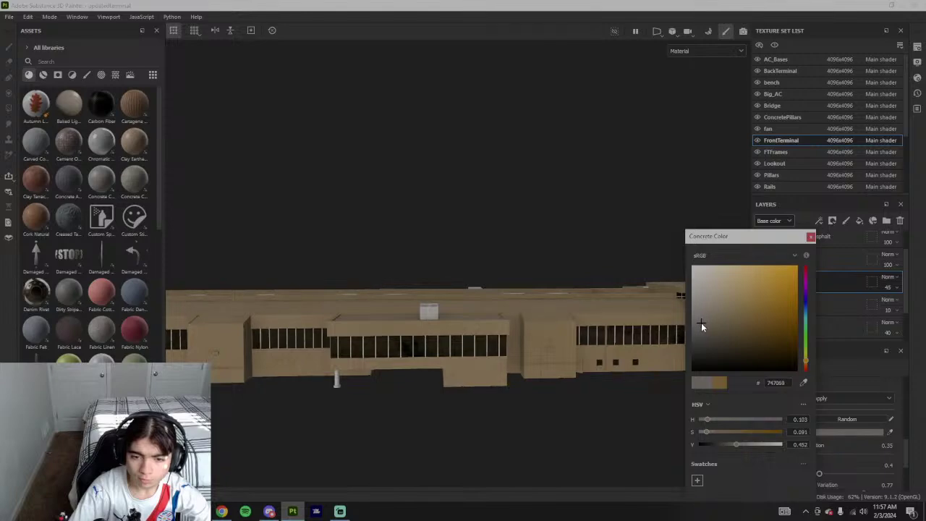
key(alt+Tab)
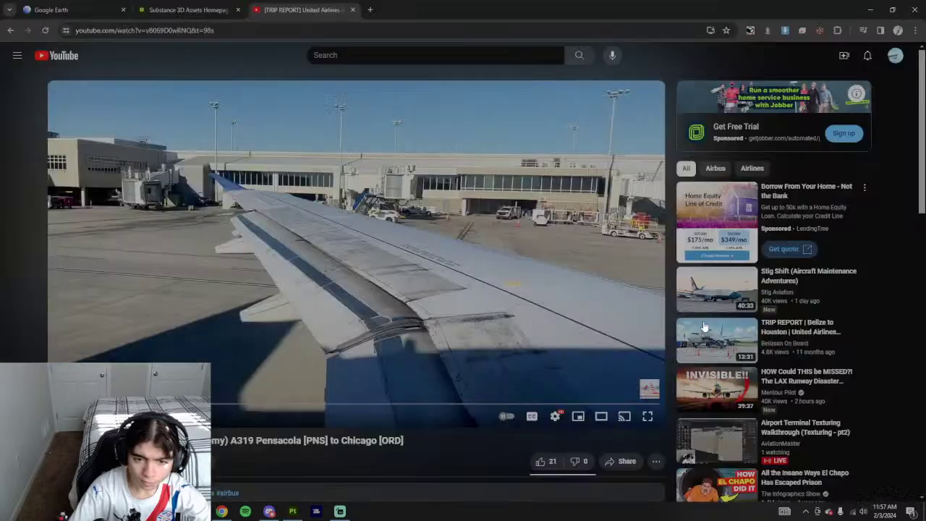
key(alt+Tab)
mouse_move(596, 345)
alt+mouse_down()
mouse_move(627, 318)
mouse_move(804, 242)
alt+mouse_up()
click(810, 236)
- Collapse the wall2 folder and add a black mask to it
scroll(825, 298, up, 1)
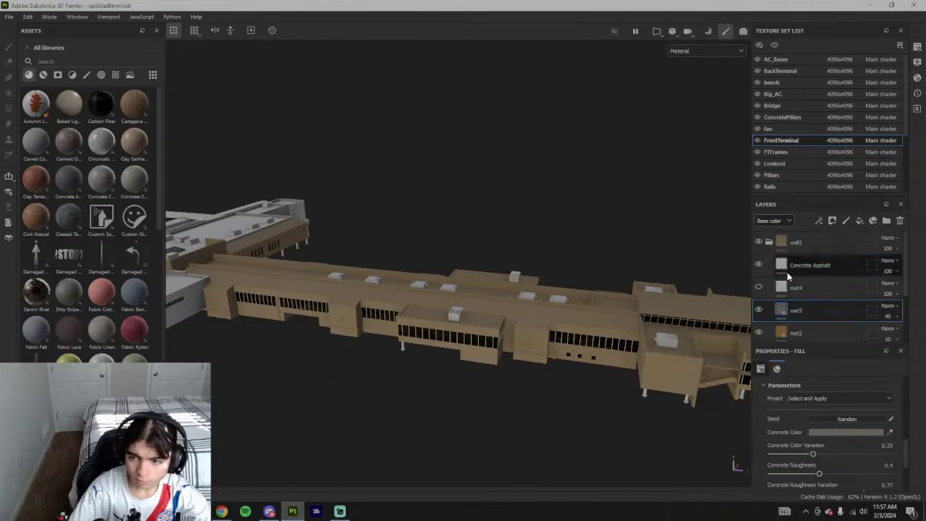
click(770, 243)
right_click(816, 243)
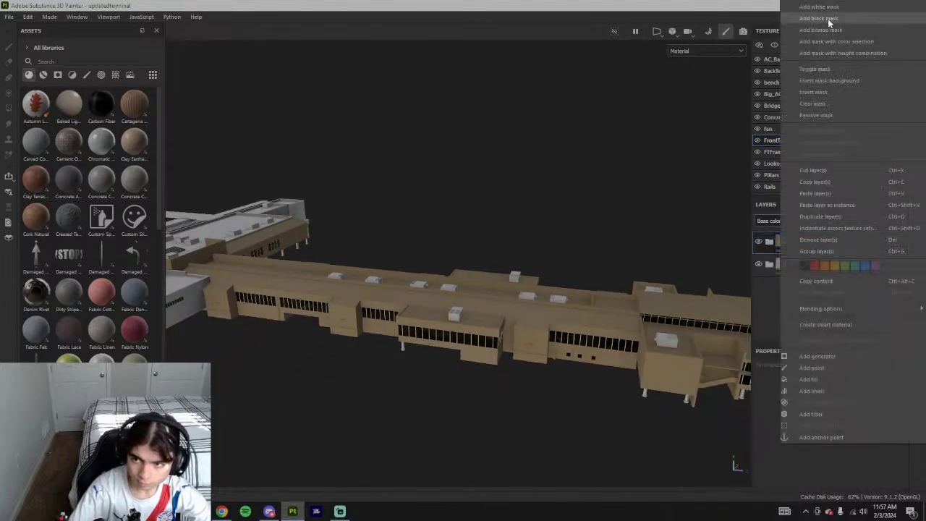
click(829, 20)
- Polygon-fill wall2's mask on the end and front faces of the wall band above the projecting block's windows
scroll(414, 400, up, 5)
click(9, 108)
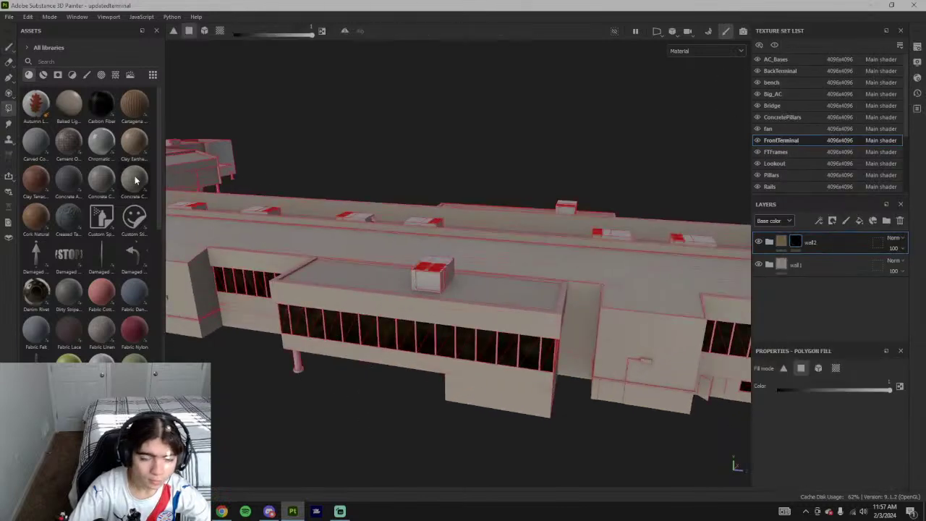
alt+drag(319, 376, 340, 326)
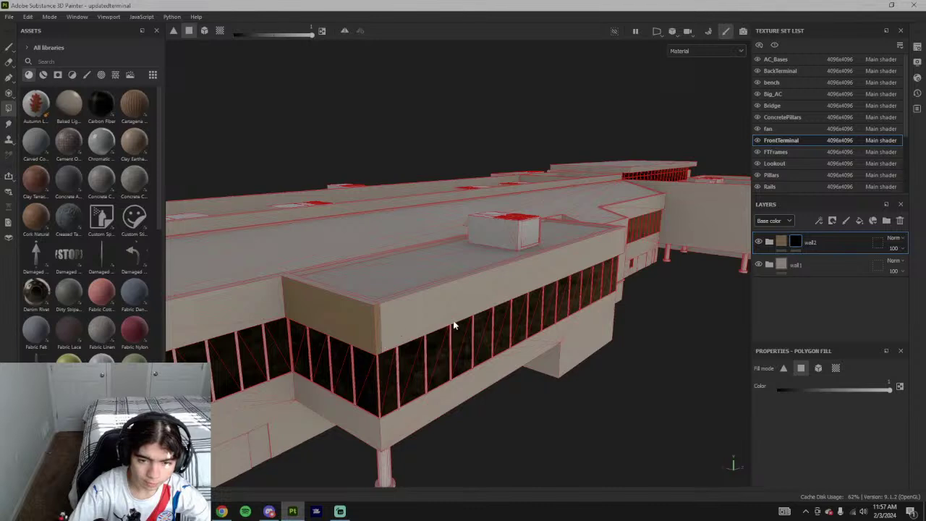
click(508, 293)
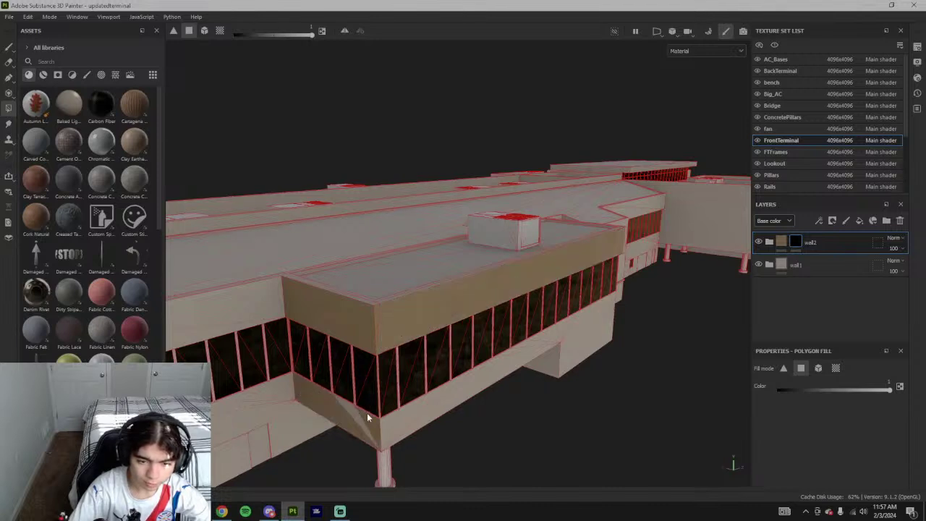
- Fill the front wall band below the projecting block's windows into wall2's mask, up to the block's far corner
mouse_move(434, 410)
alt+mouse_down()
mouse_move(418, 387)
mouse_move(511, 401)
mouse_move(636, 385)
alt+mouse_up()
middle_drag(636, 386, 339, 363)
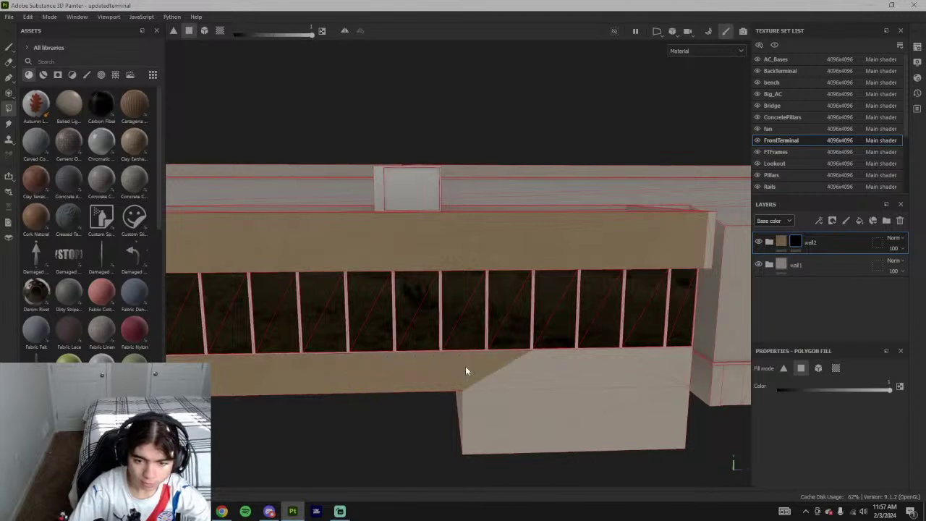
click(520, 365)
click(605, 364)
alt+middle_drag(678, 314, 429, 352)
alt+drag(565, 334, 472, 256)
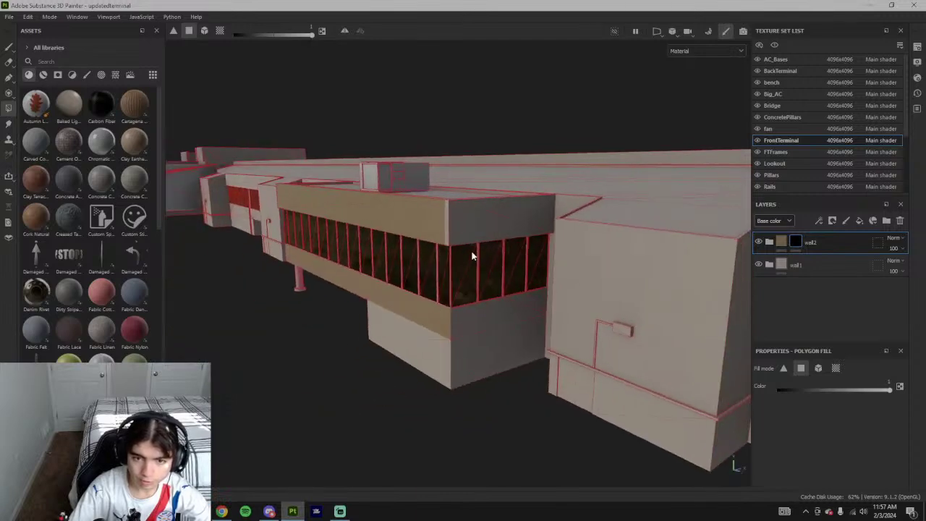
- Check Google Earth, and polygon-fill wall2's mask on the projecting block's end wall bands above and below the windows
scroll(447, 217, up, 2)
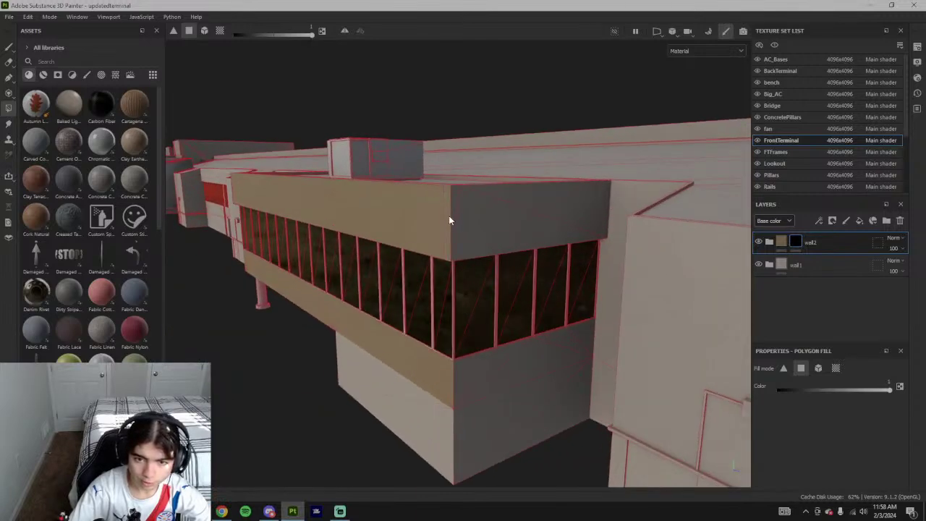
scroll(463, 206, down, 2)
key(alt+Tab)
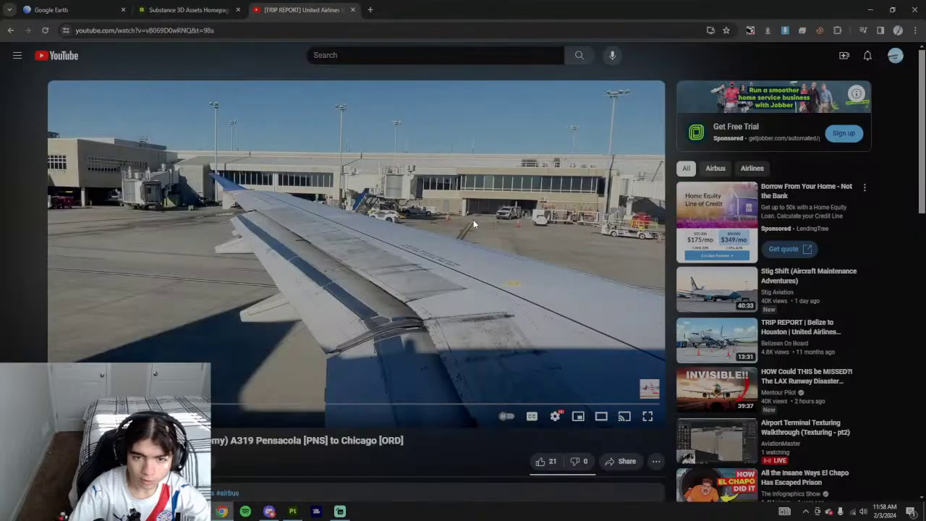
click(43, 10)
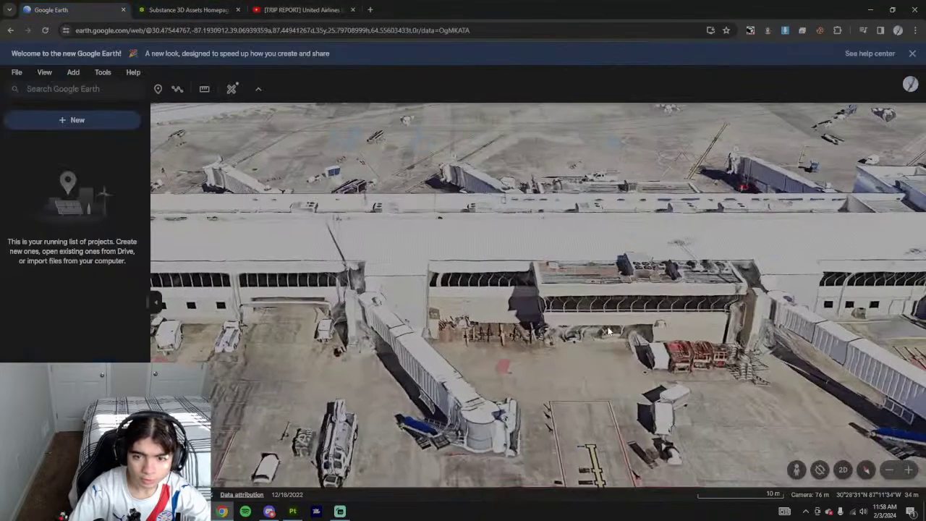
key(alt+Tab)
click(500, 371)
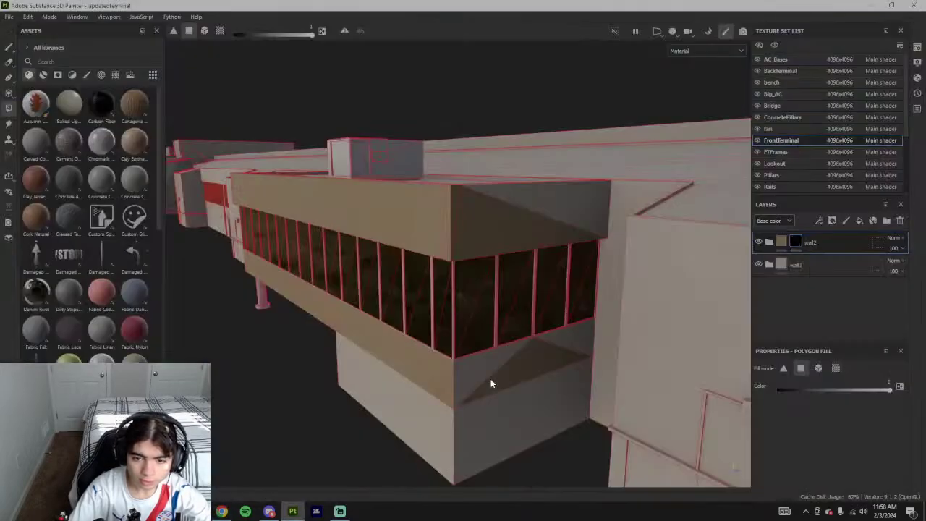
click(563, 214)
alt+drag(544, 208, 515, 266)
scroll(515, 265, down, 3)
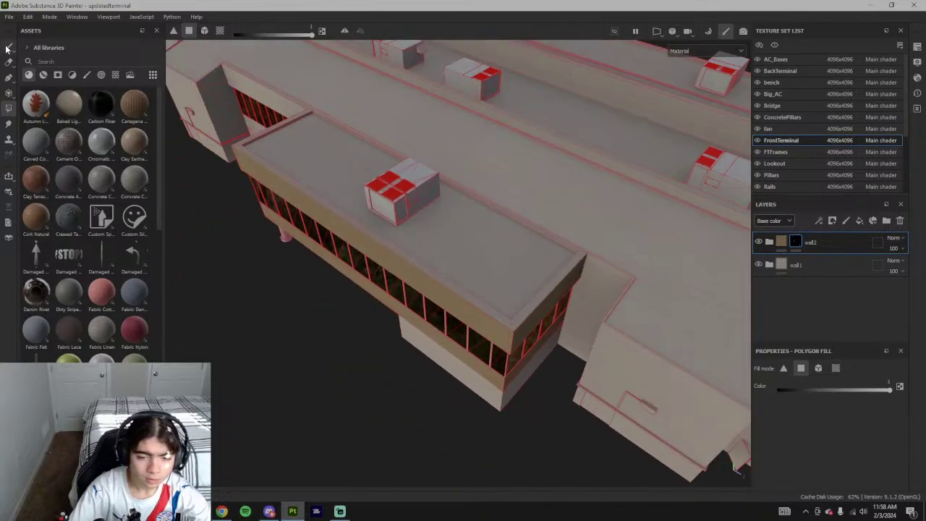
- Compare the projecting block's masked wall bands with the Google Earth view and the trip report footage
key(alt+Tab)
key(alt+Tab)
key(alt+Tab)
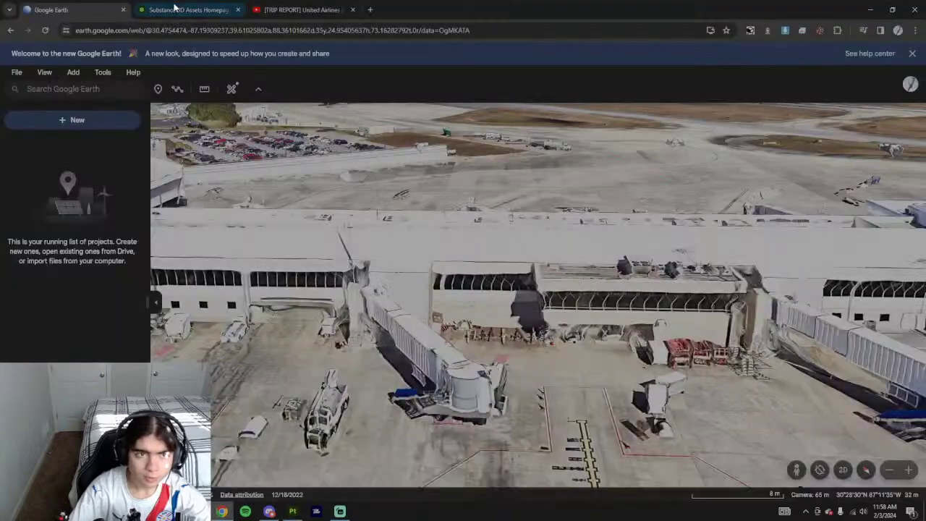
click(297, 10)
key(alt+Tab)
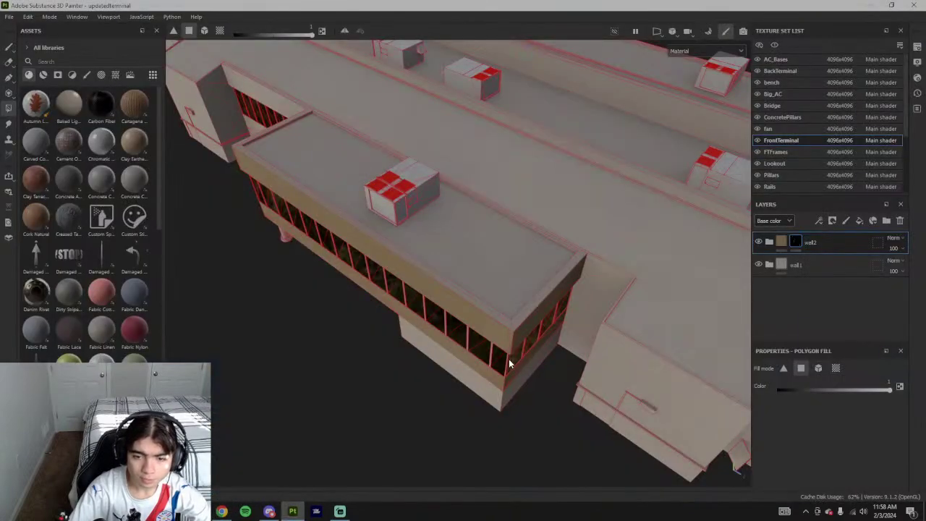
alt+drag(509, 359, 505, 287)
key(alt+Tab)
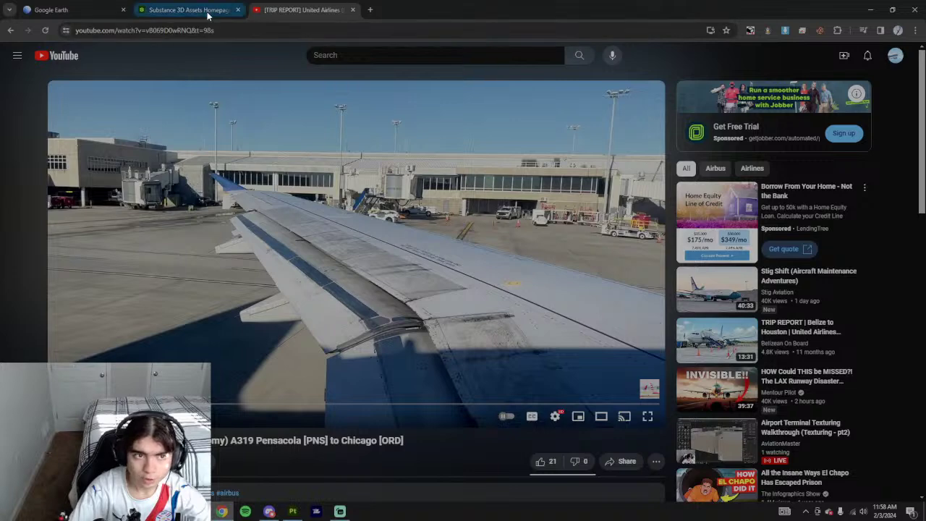
click(61, 12)
key(alt+Tab)
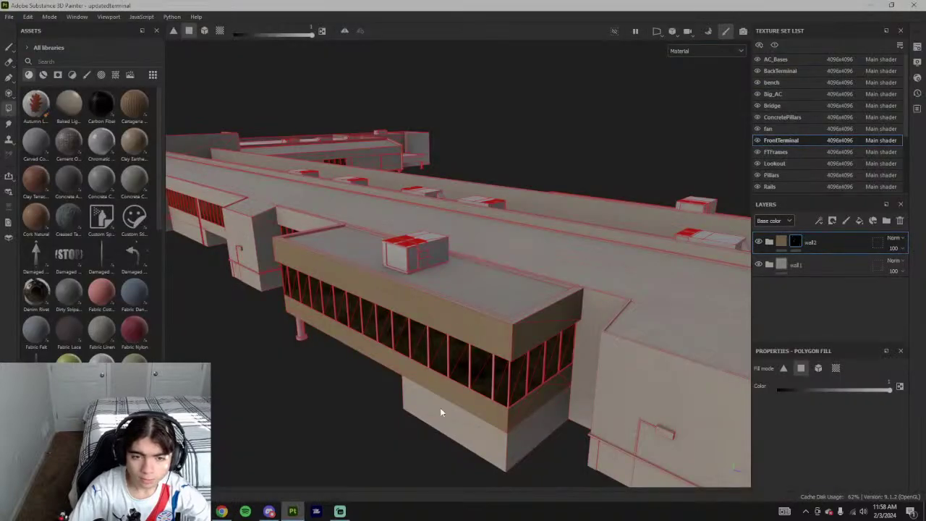
key(alt+Tab)
key(alt+Tab)
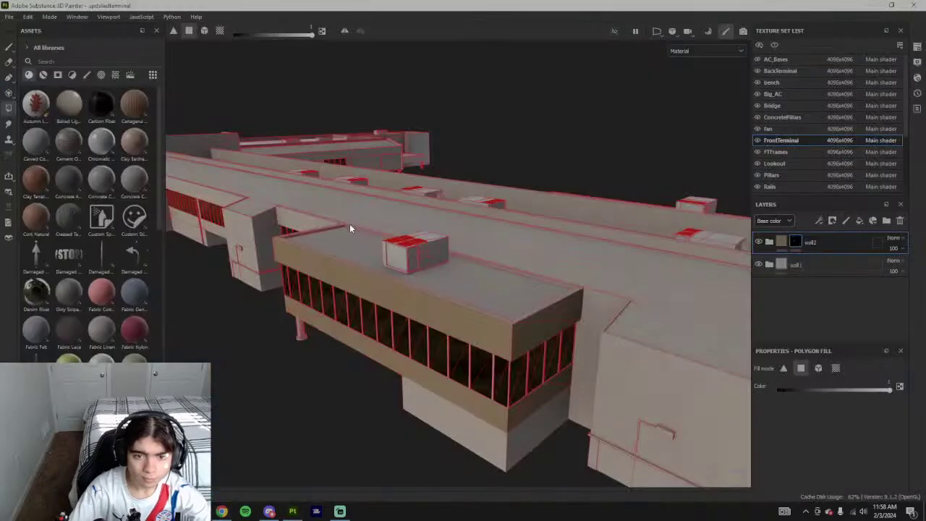
- Switch to the Paint tool and compare the terminal front's wall colors with the trip report footage from several angles
mouse_move(342, 290)
alt+mouse_down()
mouse_move(490, 283)
mouse_move(359, 273)
mouse_move(434, 275)
mouse_move(457, 291)
alt+mouse_up()
click(8, 47)
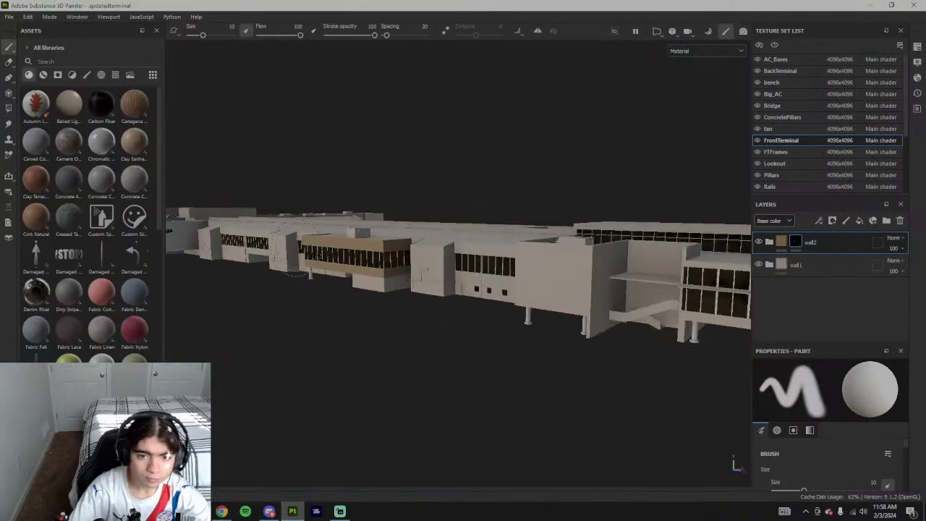
scroll(297, 251, down, 5)
alt+drag(311, 254, 472, 265)
scroll(465, 333, up, 6)
scroll(465, 333, down, 5)
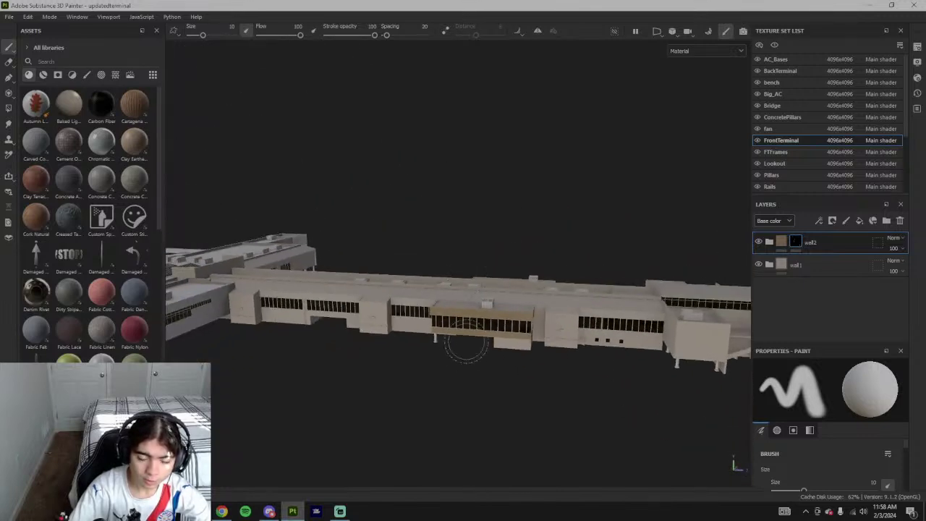
scroll(477, 349, up, 3)
alt+drag(582, 336, 550, 325)
key(alt+Tab)
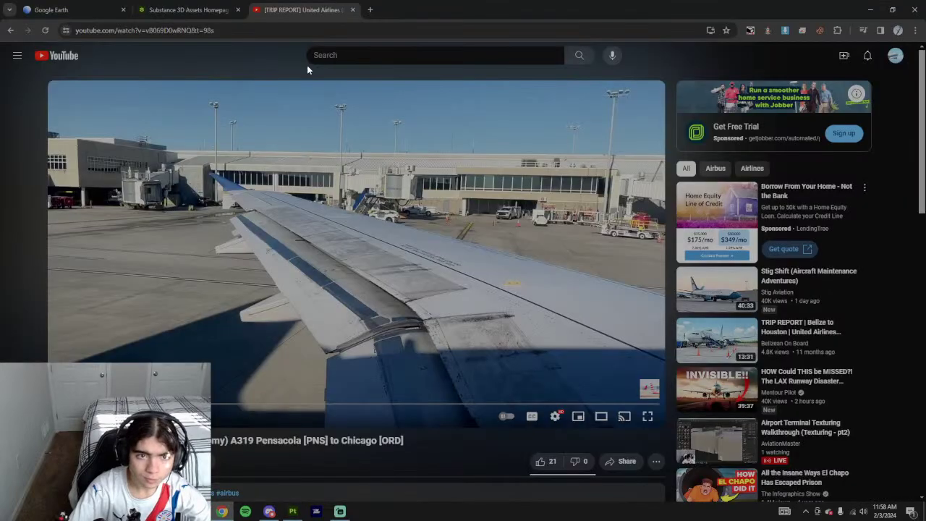
key(alt+Tab)
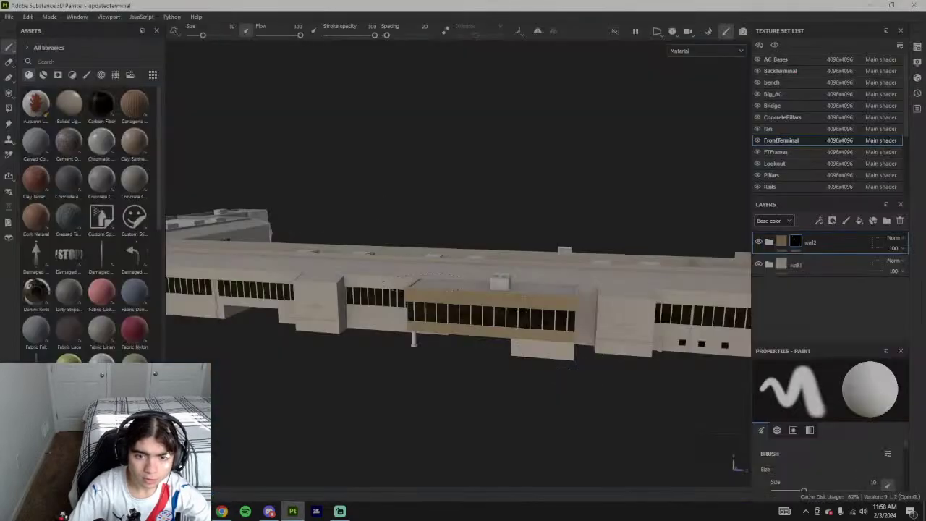
alt+drag(388, 298, 347, 290)
key(alt+Tab)
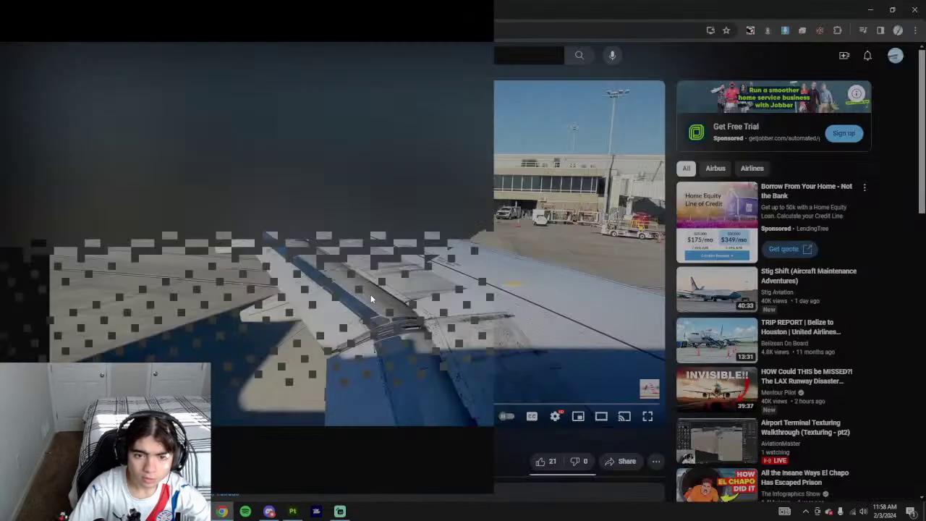
key(alt+Tab)
key(alt+Tab)
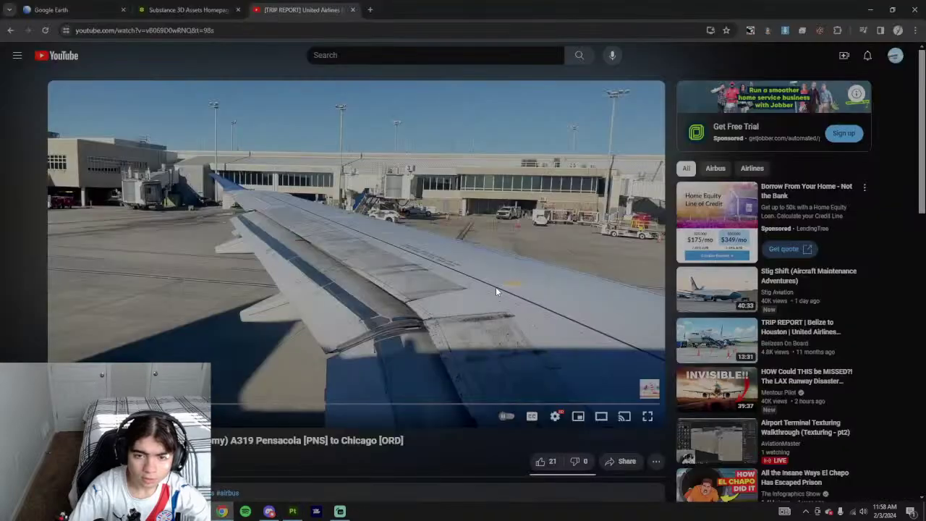
key(alt+Tab)
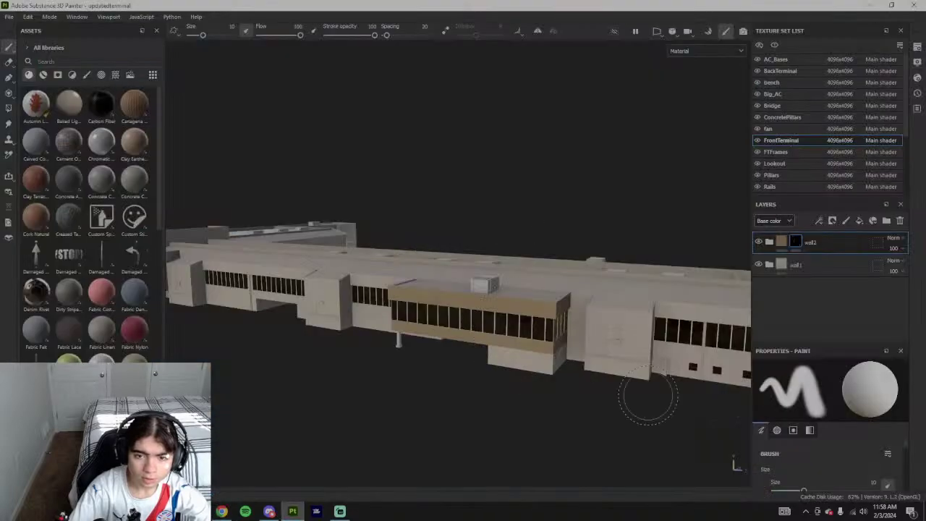
- Expand the wall2 folder and raise its base layer's color saturation to 0.581, giving 8F703C
click(778, 237)
click(768, 243)
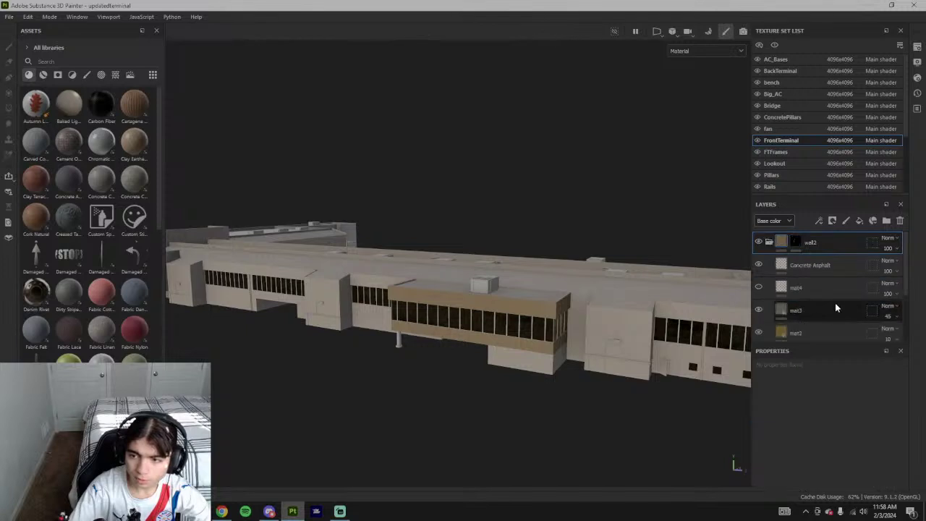
scroll(835, 303, down, 2)
click(796, 320)
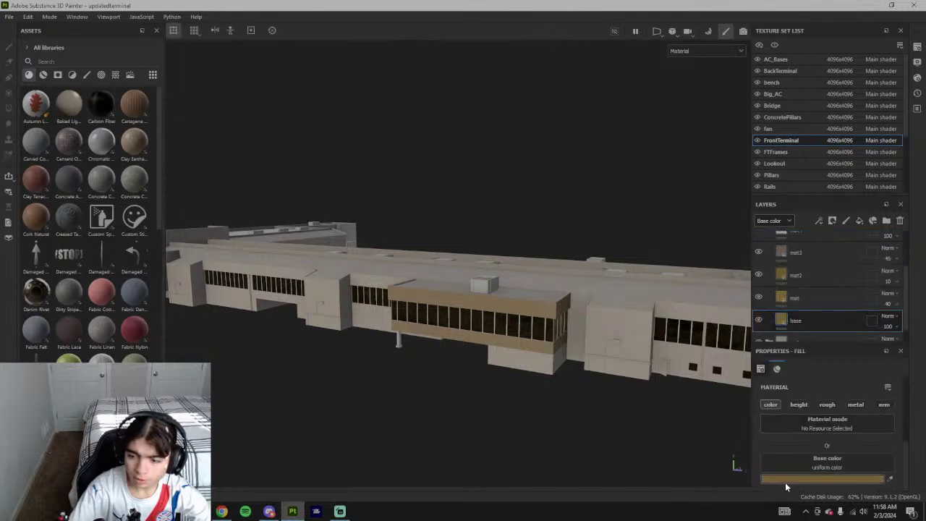
click(785, 482)
drag(743, 434, 747, 430)
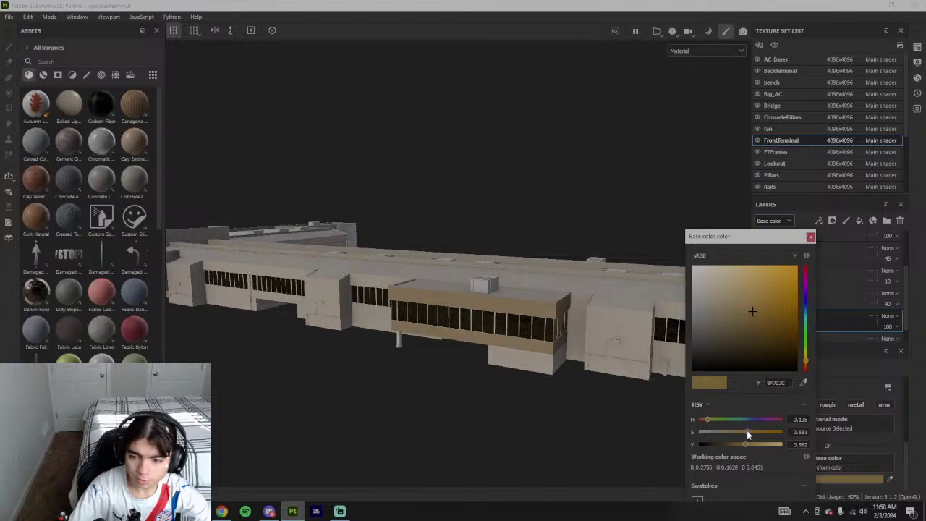
click(811, 237)
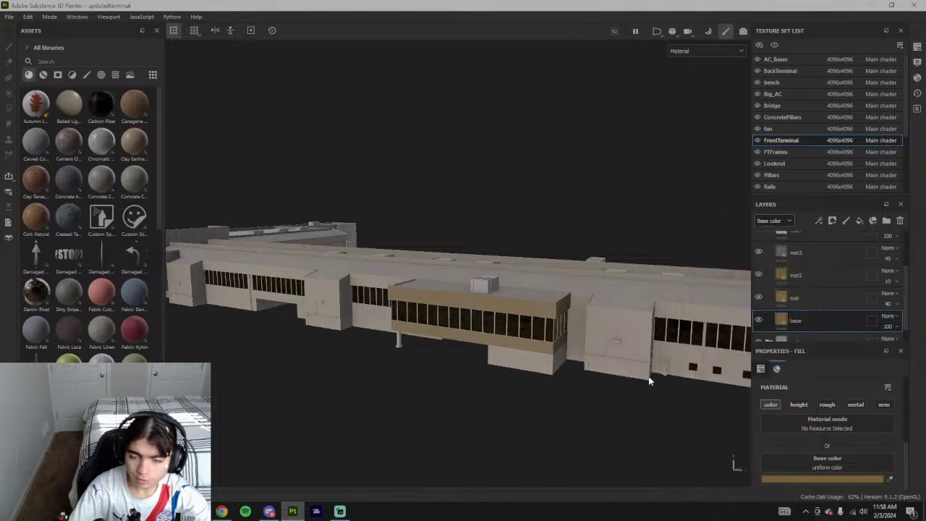
- Expand the wall1 folder, darken its base layer's color to BEB4AA (value 0.744), and check it against the footage
scroll(776, 323, down, 1)
click(774, 327)
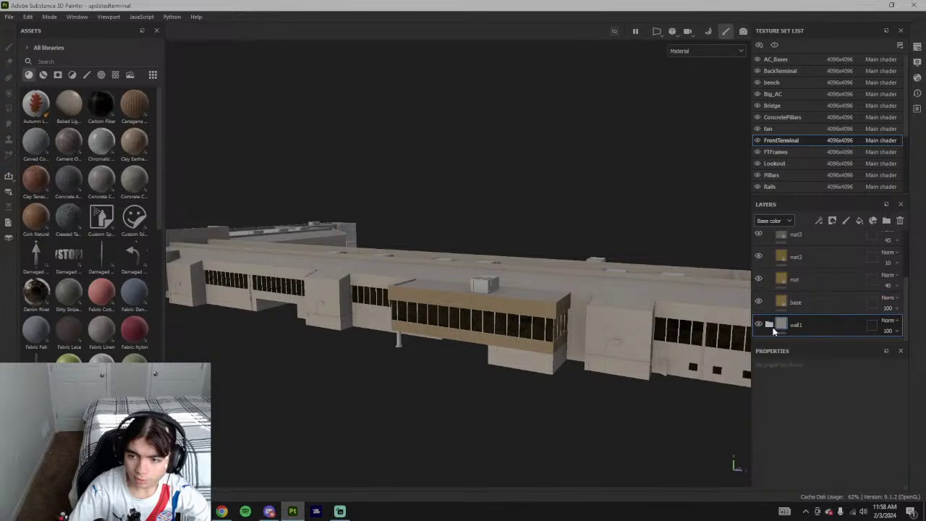
click(770, 326)
scroll(785, 332, down, 2)
click(785, 332)
scroll(793, 314, down, 3)
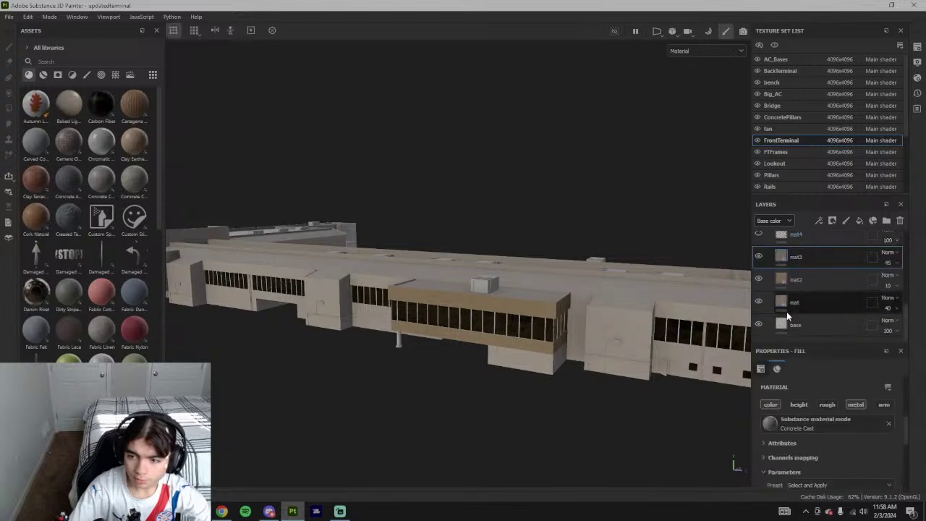
click(790, 324)
click(814, 476)
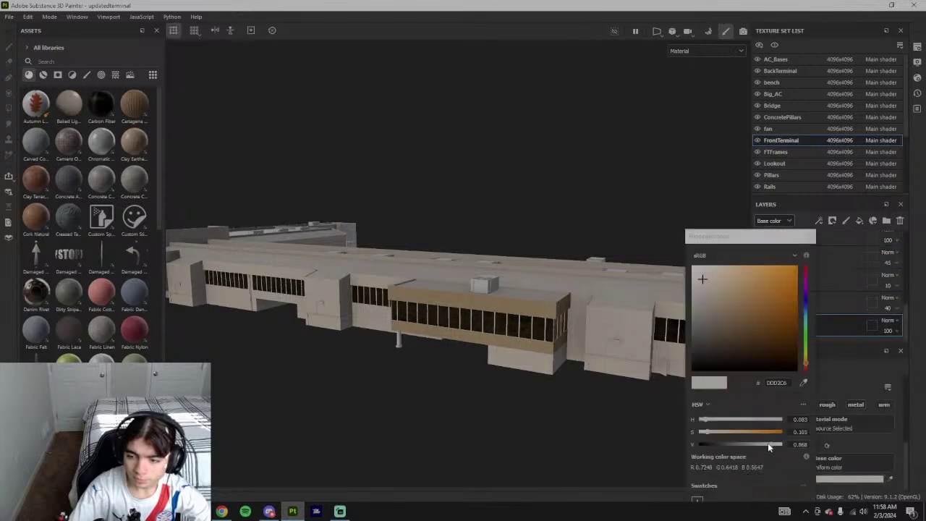
drag(768, 442, 760, 442)
key(alt+Tab)
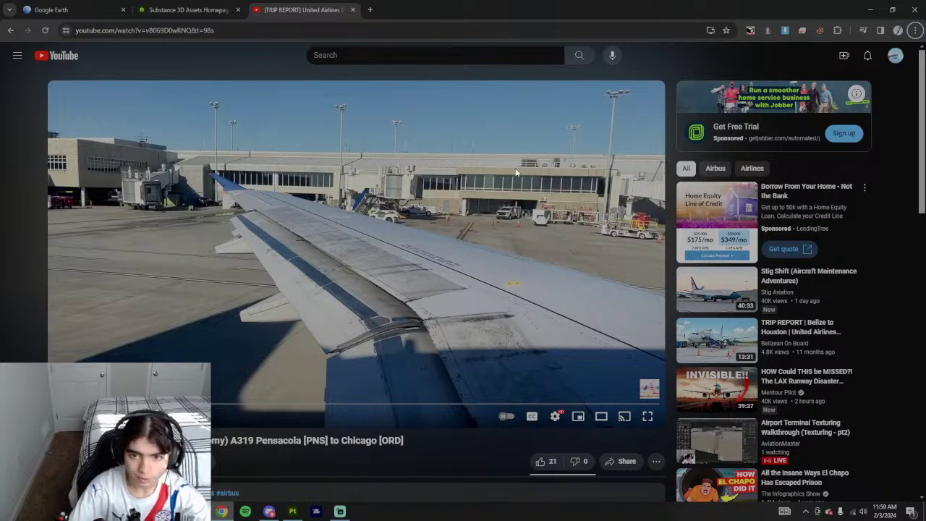
key(alt+Tab)
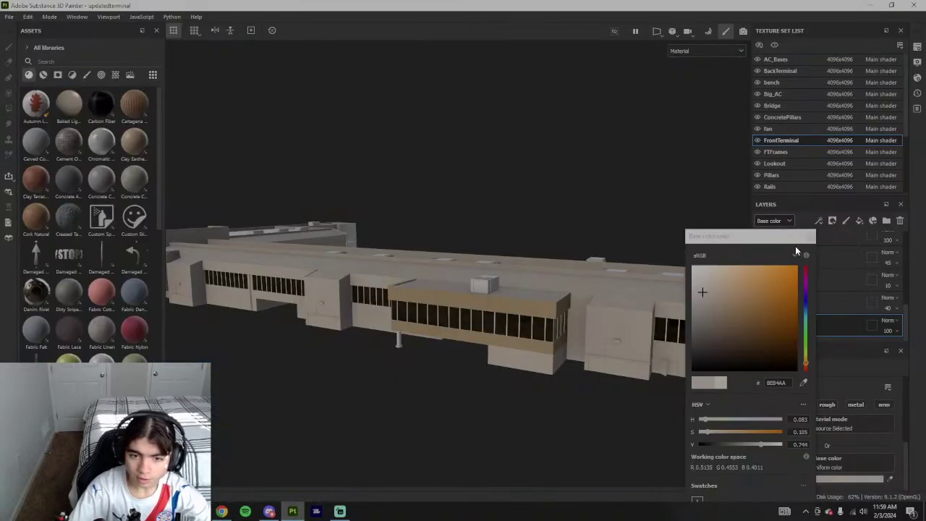
click(807, 238)
- Examine the wall1 and wall2 colors along the terminal front from several angles and compare them with the footage
alt+drag(550, 311, 610, 316)
scroll(516, 343, up, 3)
alt+drag(502, 333, 544, 340)
key(alt+Tab)
key(alt+Tab)
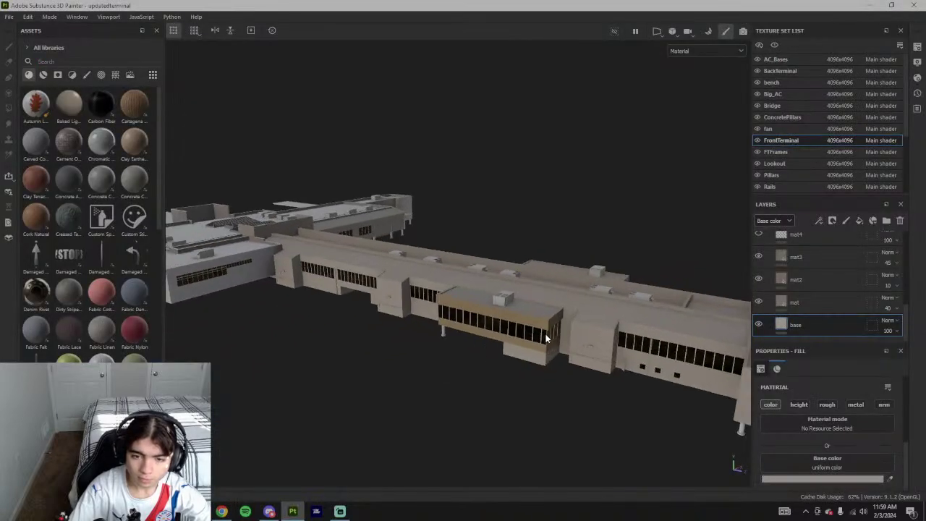
key(alt+Tab)
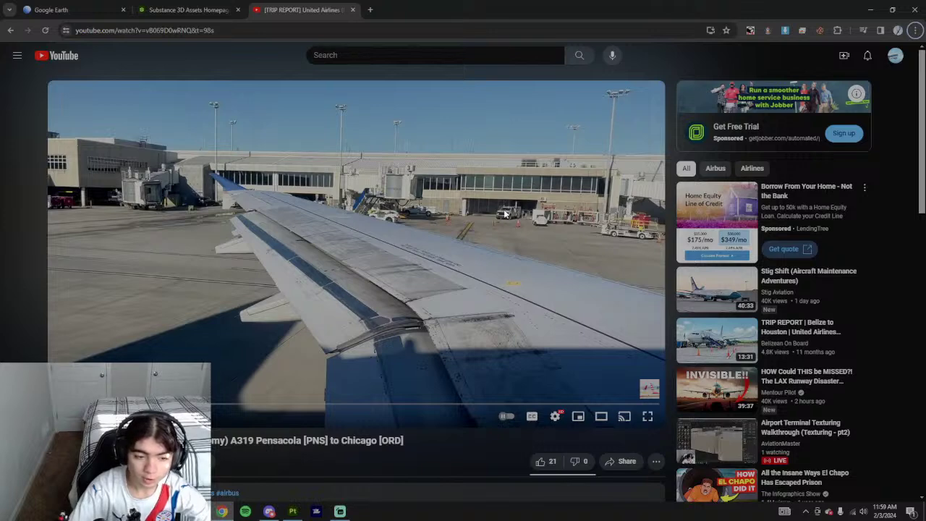
key(alt+Tab)
scroll(550, 348, up, 3)
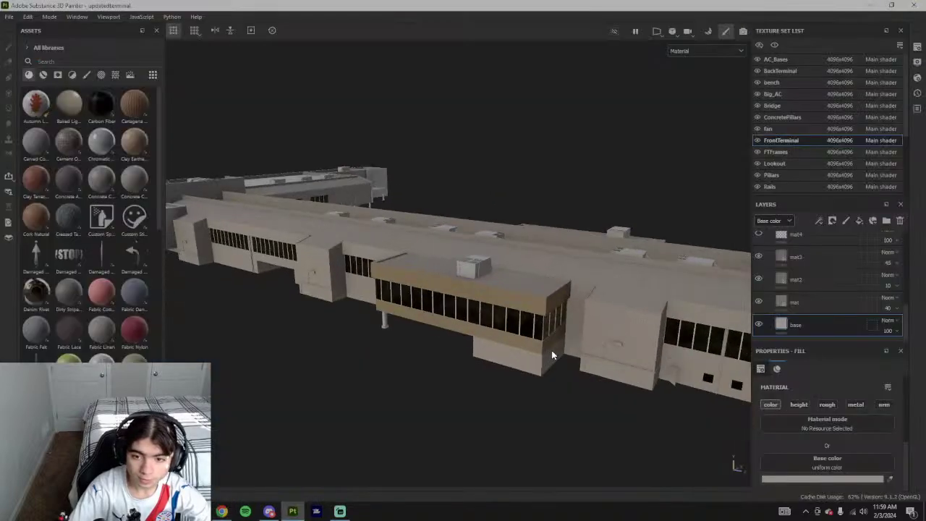
scroll(553, 351, up, 1)
alt+drag(418, 307, 636, 306)
alt+drag(564, 289, 251, 238)
alt+drag(536, 289, 596, 273)
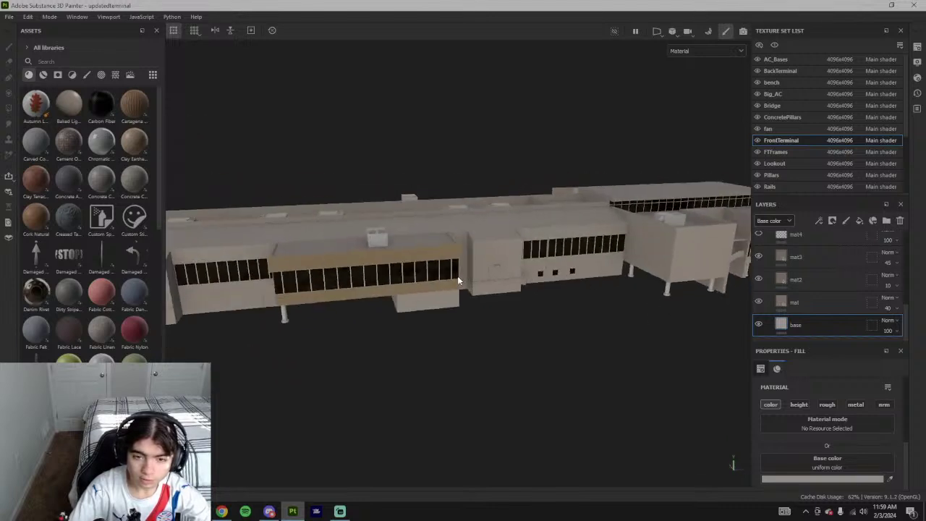
alt+drag(457, 276, 534, 312)
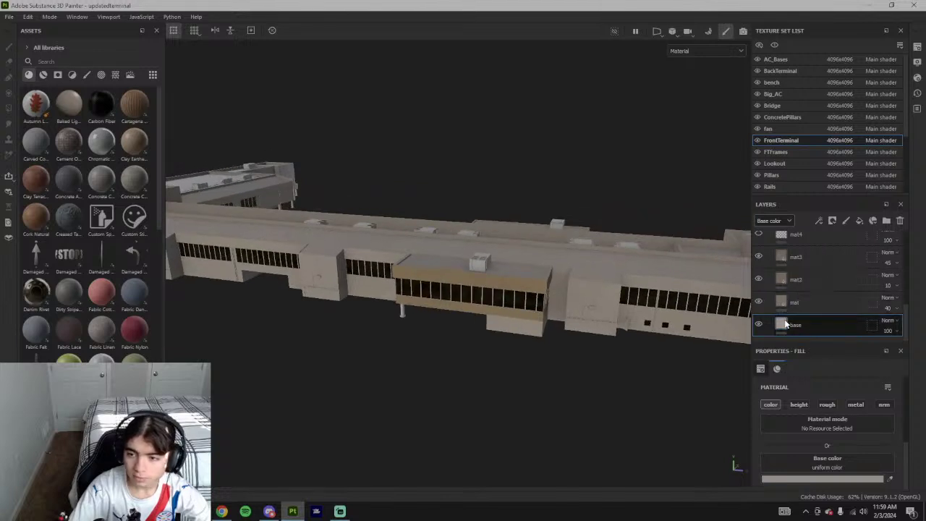
- Reduce the saturation of wall2's base layer color to 0.570, giving 8F713E, and check it on the whole terminal
scroll(787, 319, up, 2)
scroll(787, 316, up, 1)
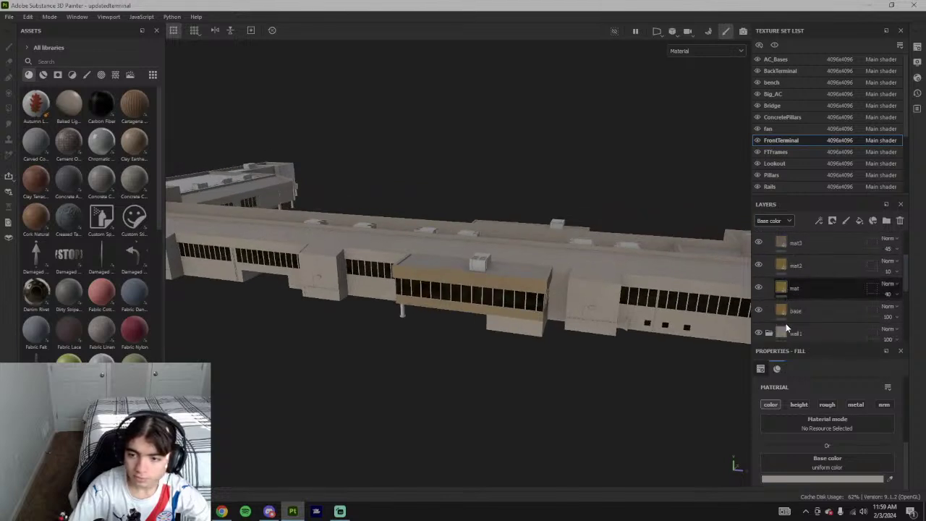
click(785, 314)
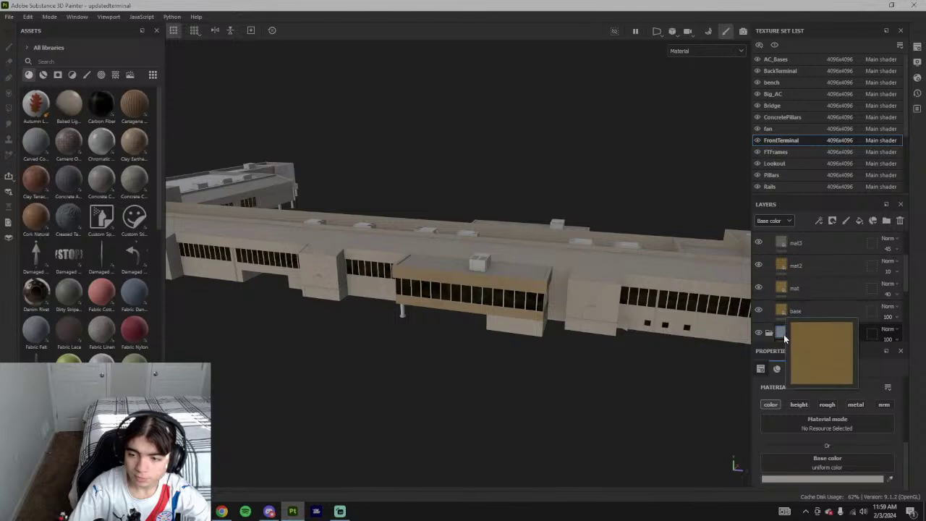
click(804, 478)
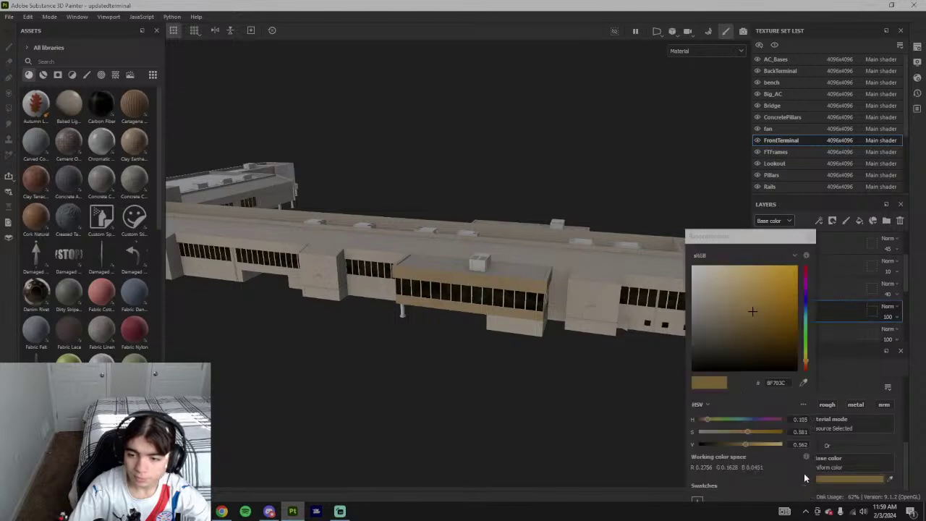
drag(746, 432, 747, 433)
scroll(560, 370, down, 5)
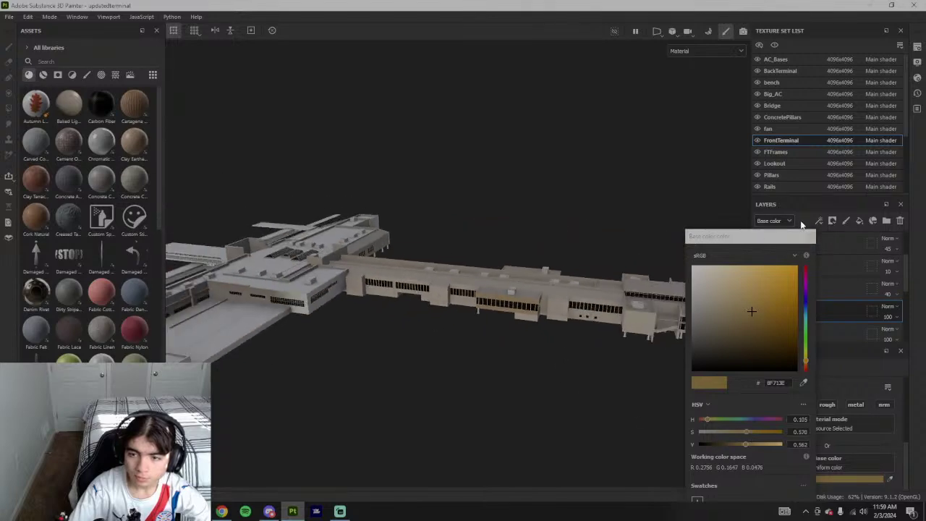
- Compare wall2 with the terminal footage and lower its base layer's color saturation to 0.494, giving 8F7548
key(alt+Tab)
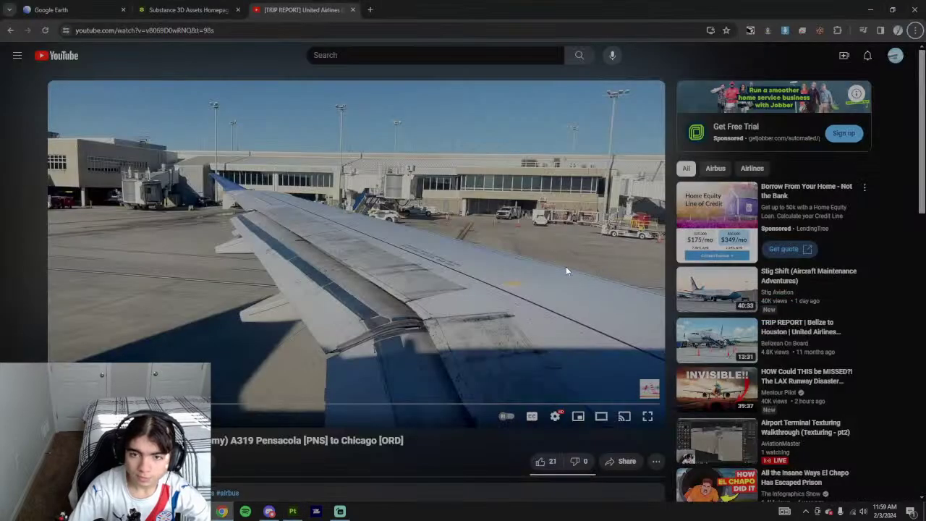
key(alt+Tab)
scroll(553, 318, up, 6)
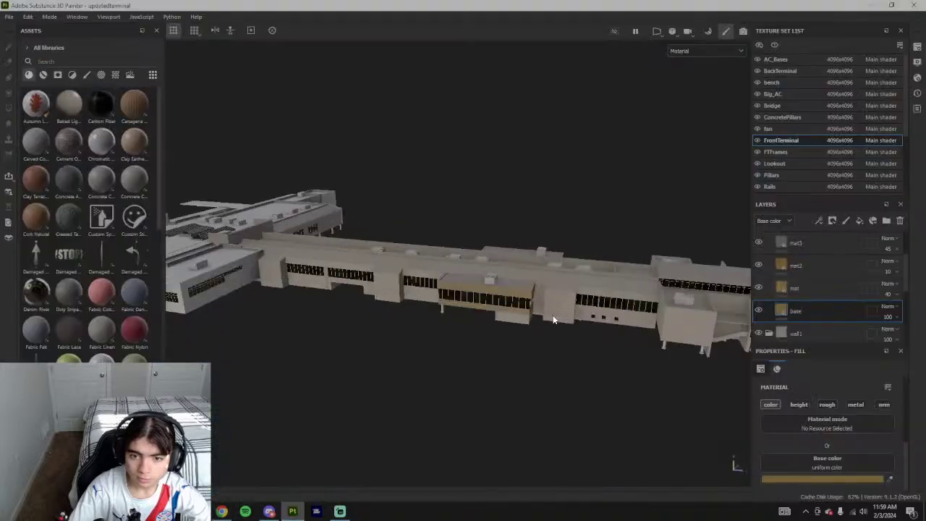
click(775, 477)
drag(745, 432, 740, 434)
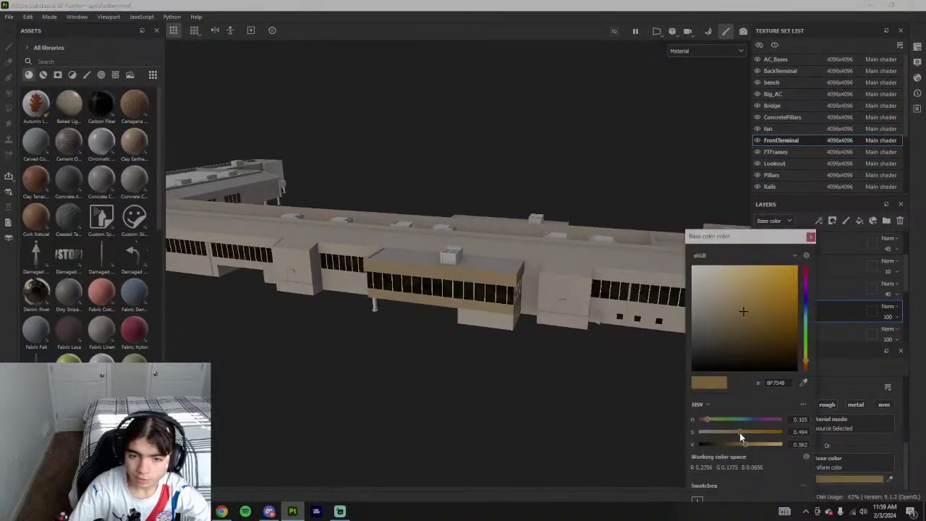
click(811, 236)
- Select wall2's mat layer and set its color saturation to 0.576, giving 8F713D
click(787, 289)
scroll(810, 413, down, 3)
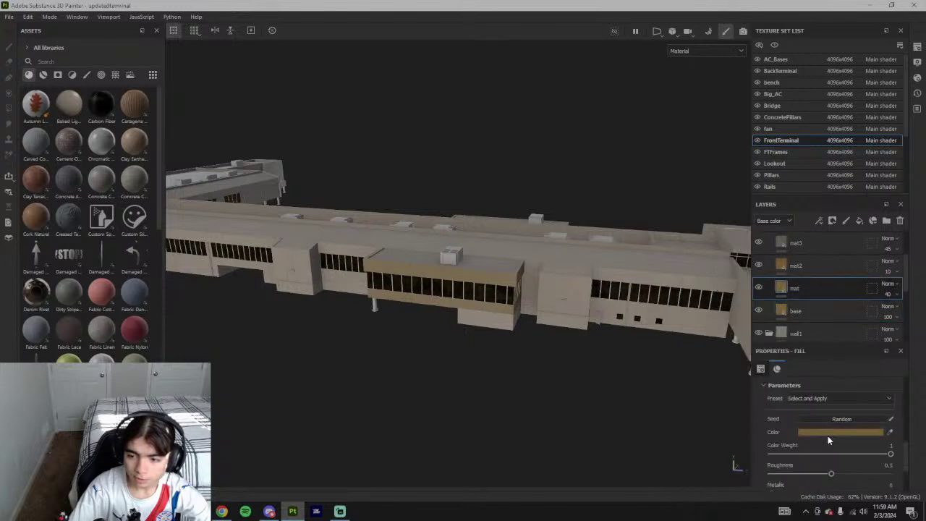
click(833, 433)
drag(748, 433, 747, 433)
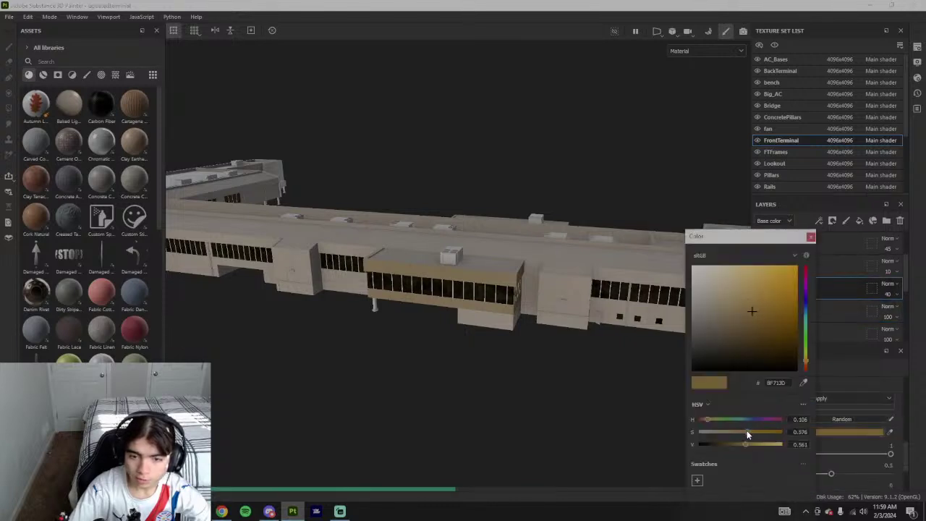
scroll(536, 351, down, 6)
- Examine the wall2 color along the terminal front from several angles and distances against the YouTube footage
key(alt+Tab)
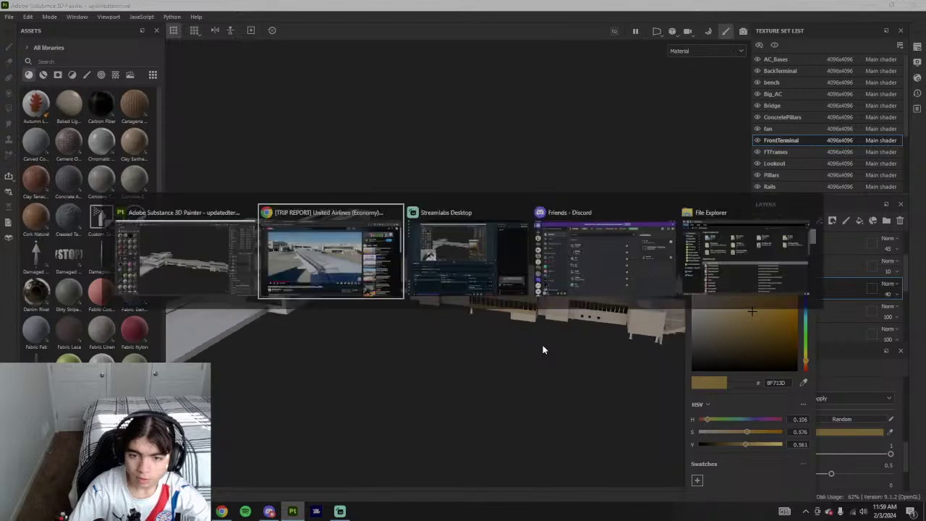
key(alt+Tab)
alt+drag(569, 293, 545, 300)
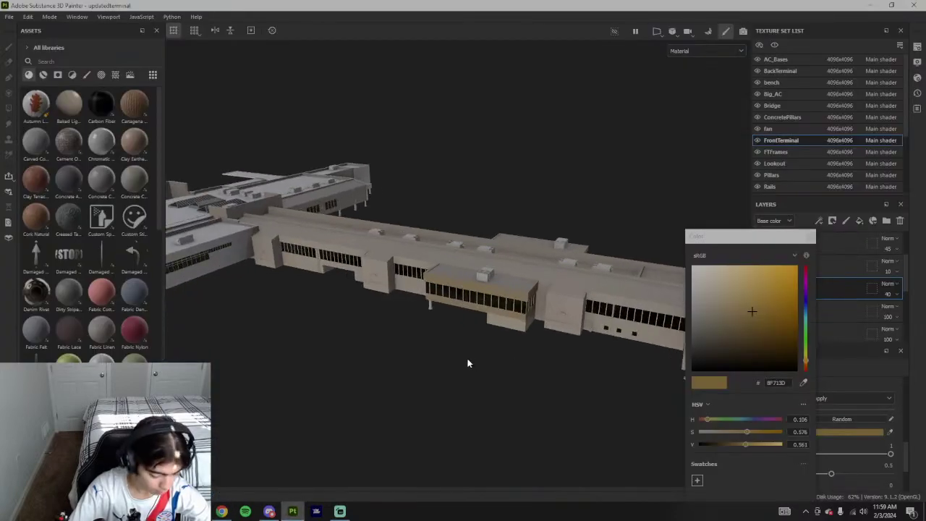
scroll(468, 353, up, 2)
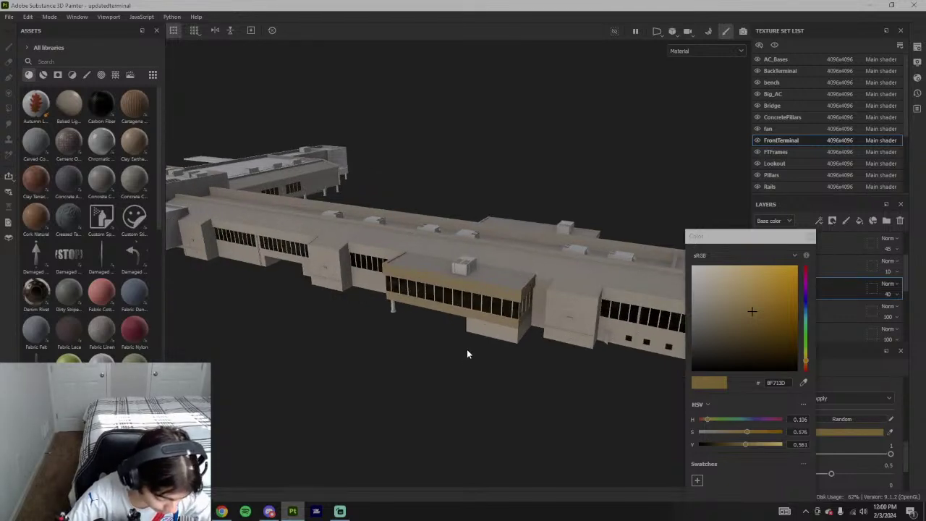
scroll(435, 366, down, 2)
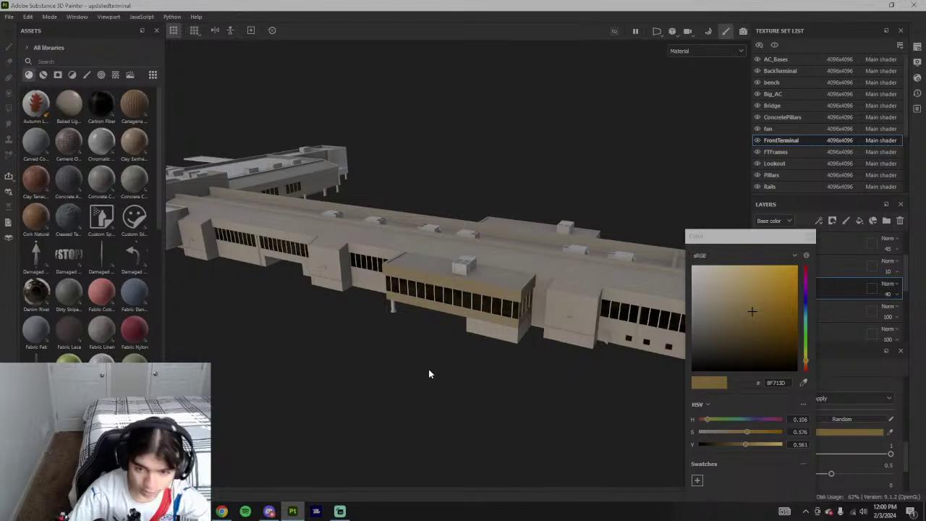
scroll(512, 305, up, 1)
key(alt+Tab)
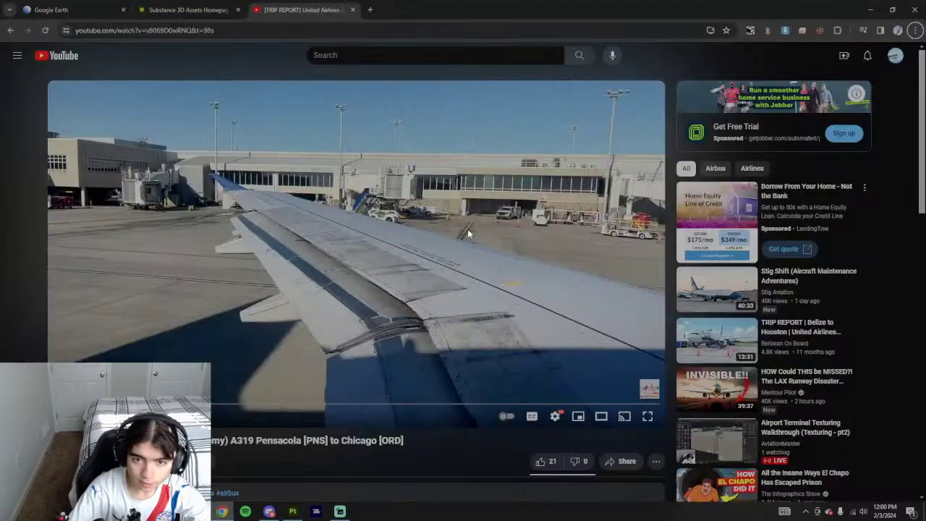
key(alt+Tab)
scroll(481, 275, up, 3)
key(alt+Tab)
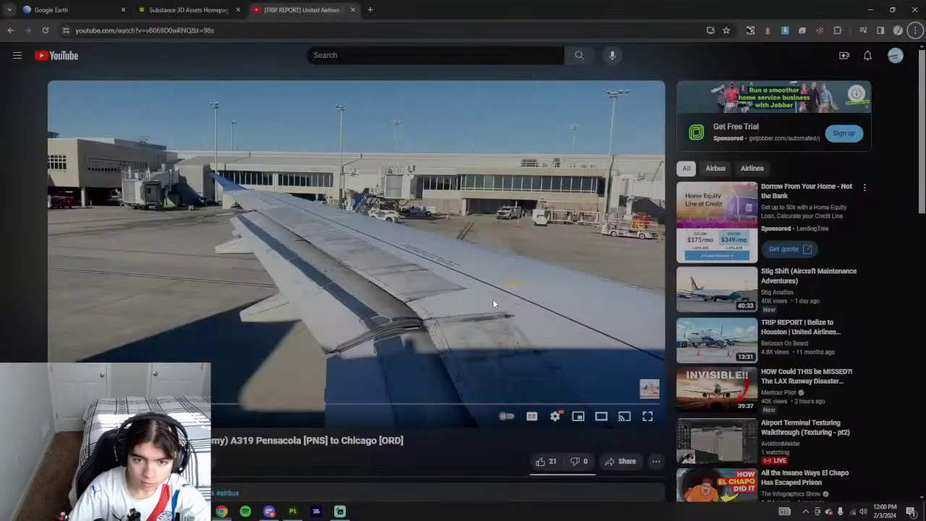
key(alt+Tab)
key(alt+Tab)
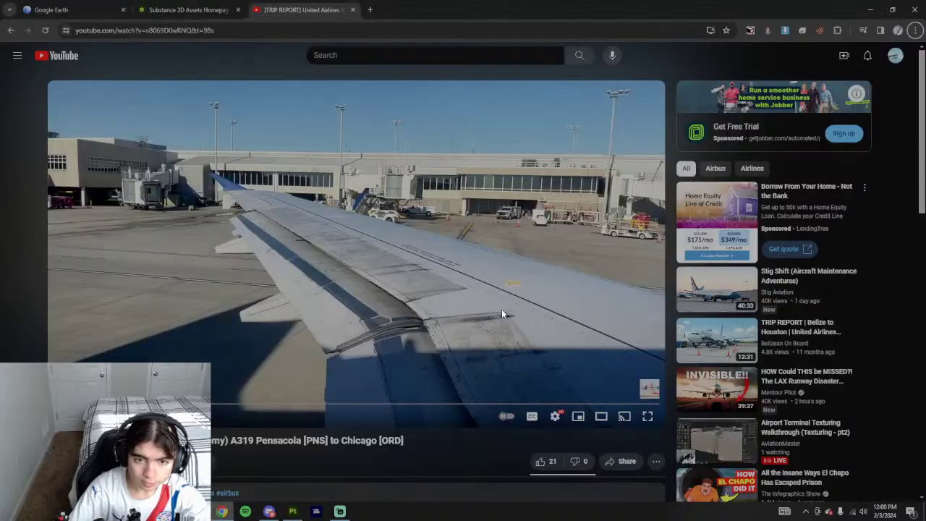
key(alt+Tab)
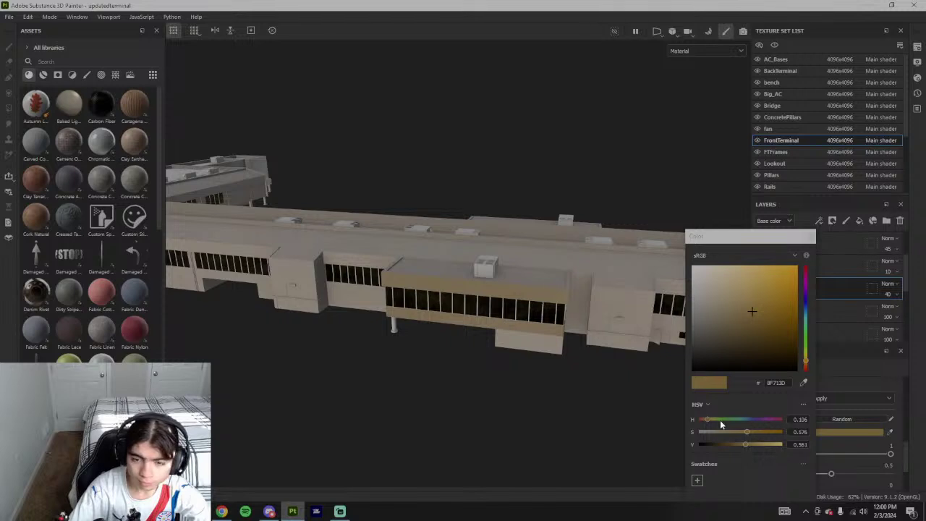
- Try a color saturation of 0.529 on wall2's mat layer and check it against the footage
click(743, 432)
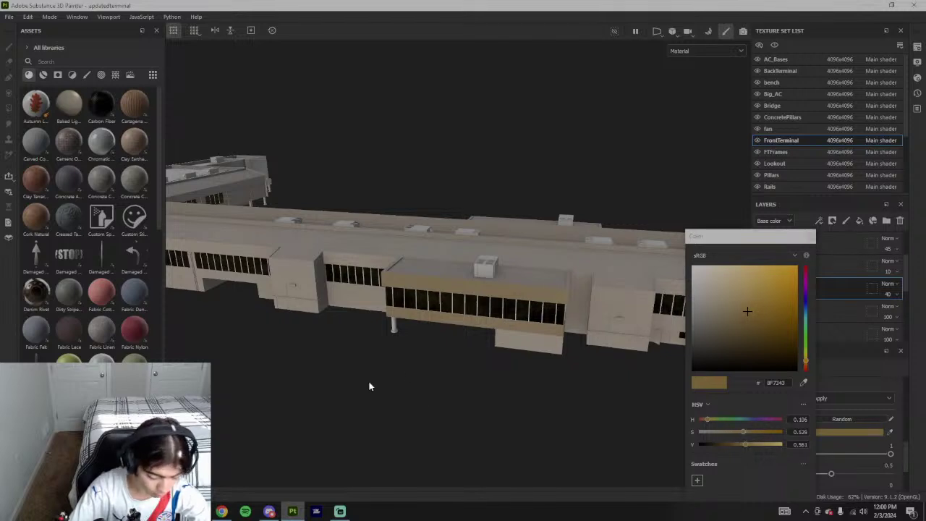
key(alt+Tab)
key(alt+Tab)
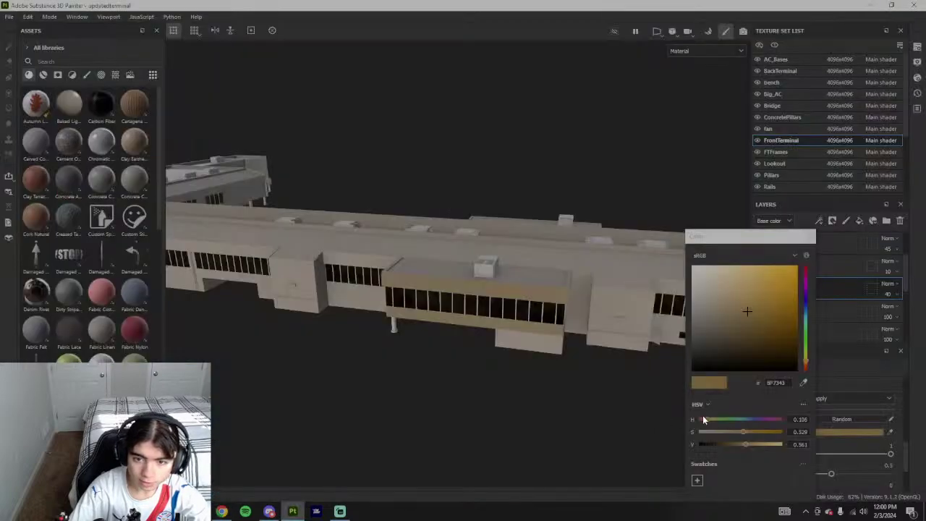
key(alt+Tab)
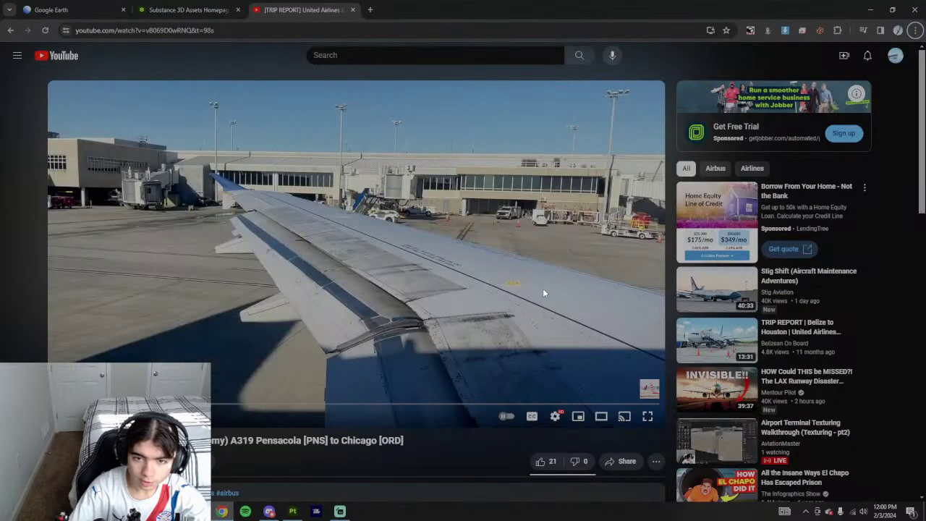
key(alt+Tab)
alt+drag(567, 191, 515, 287)
click(743, 432)
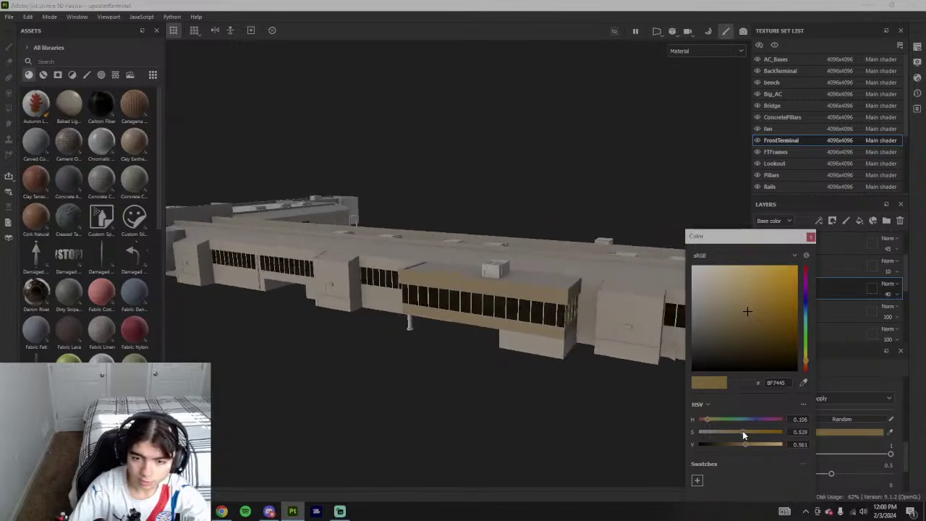
key(alt+Tab)
key(alt+Tab)
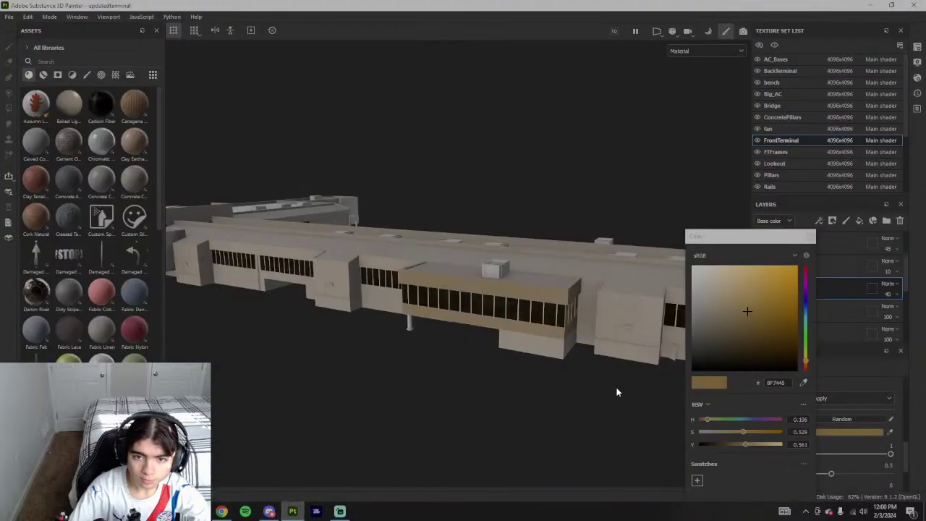
- Try a color saturation of 0.599 on wall2's mat layer, giving 8F703A, and compare the terminal front with the footage
alt+drag(497, 326, 512, 311)
drag(744, 433, 749, 432)
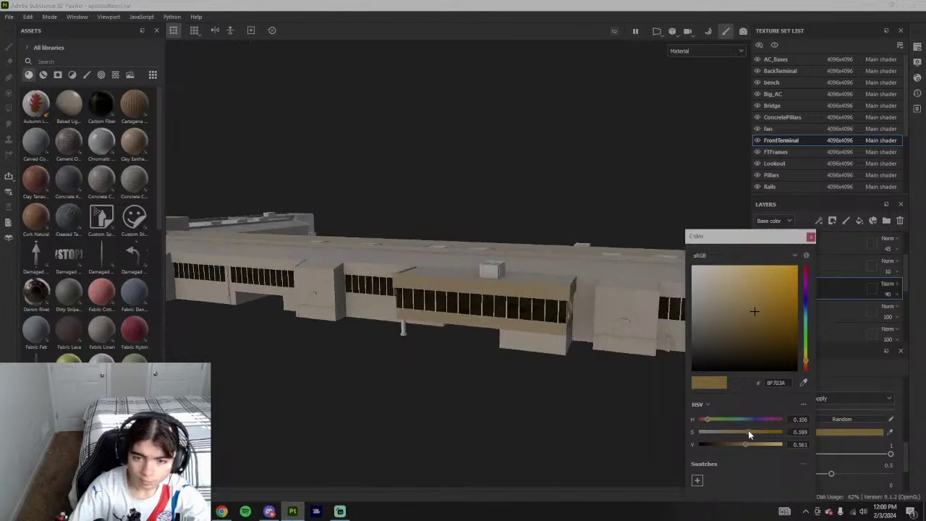
alt+drag(448, 289, 540, 315)
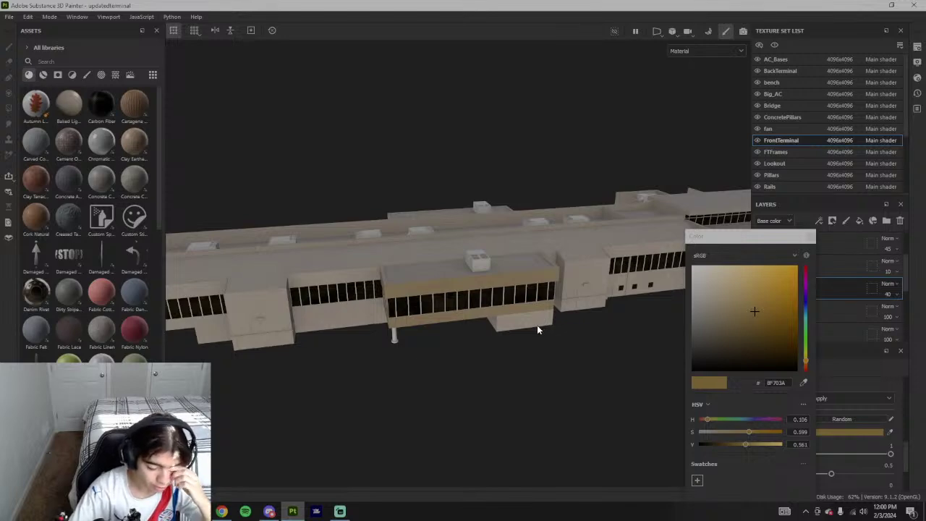
key(alt+Tab)
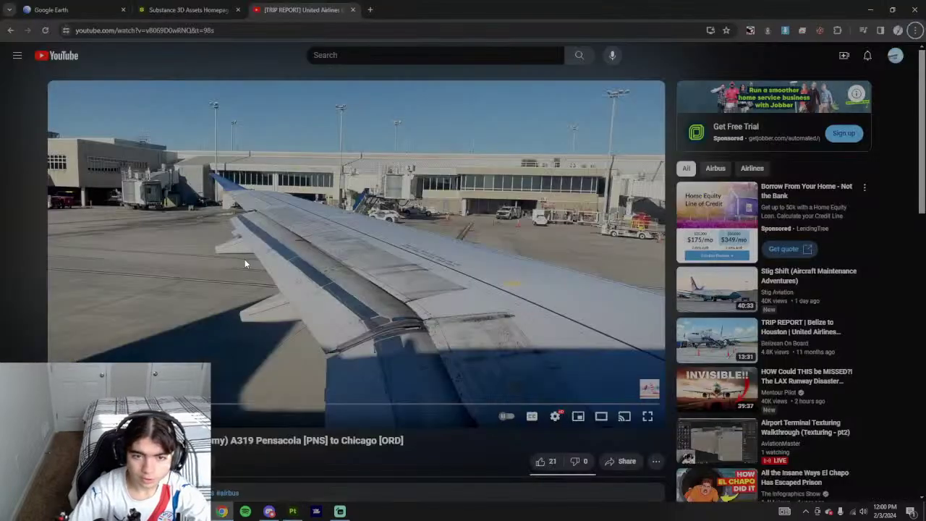
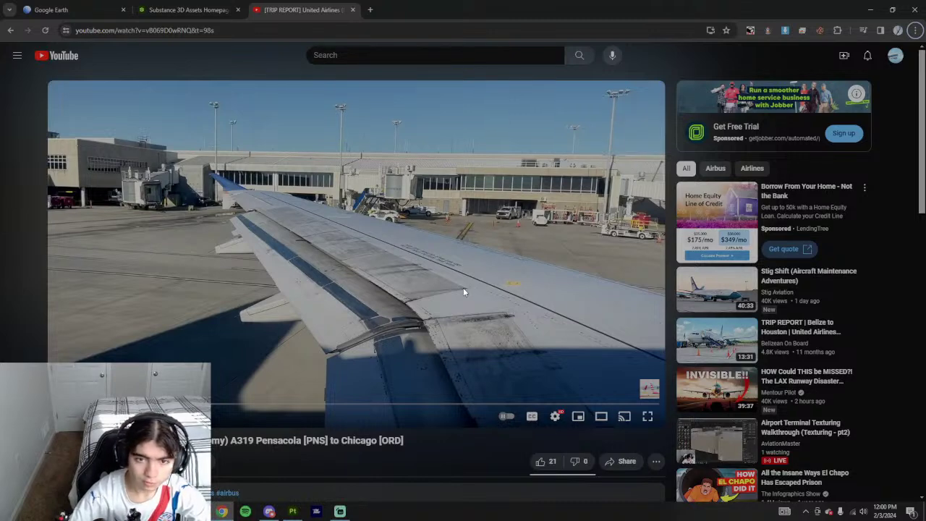
key(alt+Tab)
key(alt+Tab)
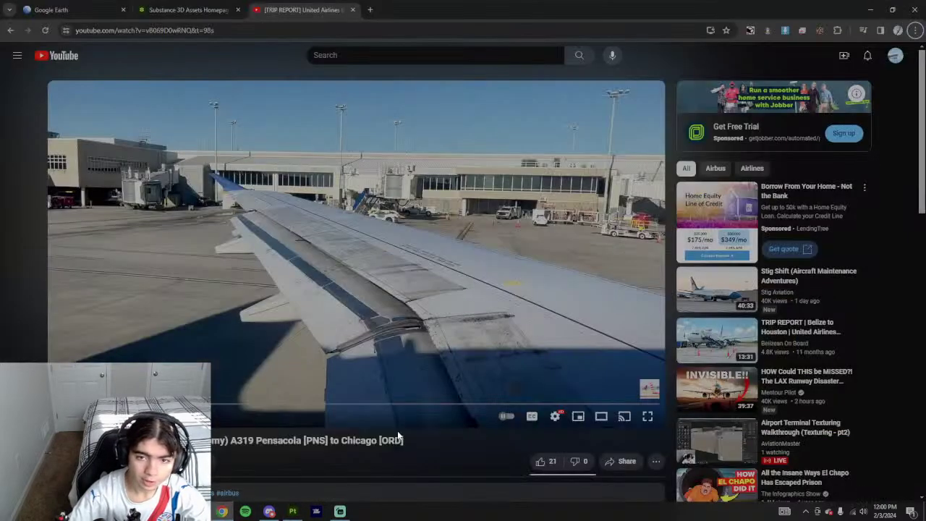
key(alt+Tab)
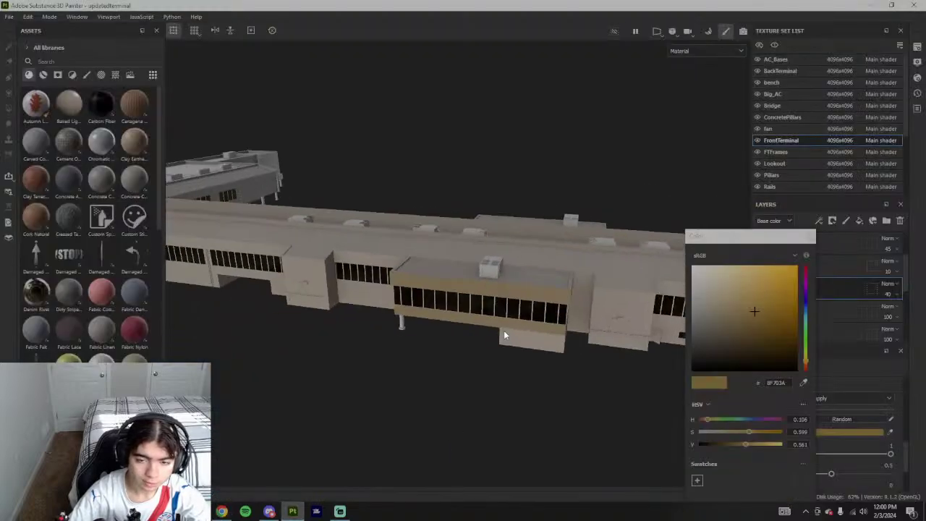
click(812, 237)
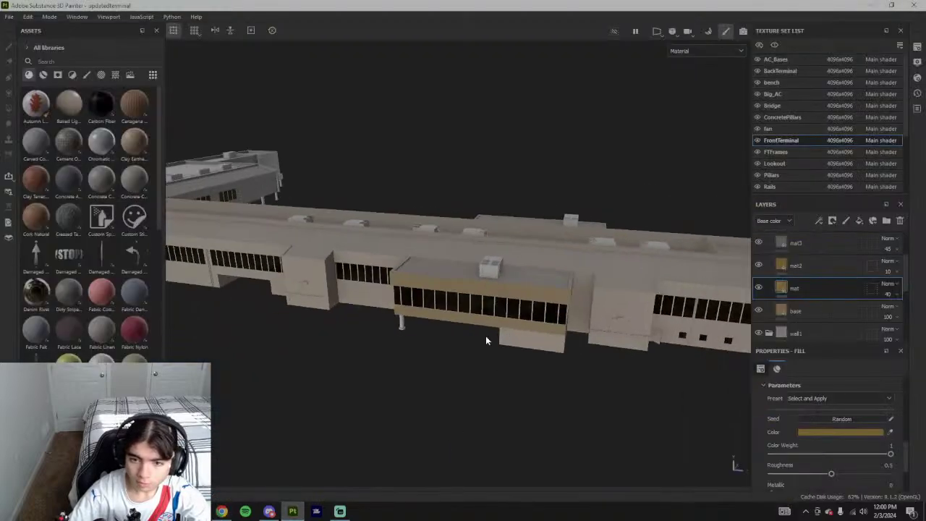
- Recheck the terminal front against the footage and lower the mat layer's color saturation to 0.308, giving 8F7F63
key(alt+Tab)
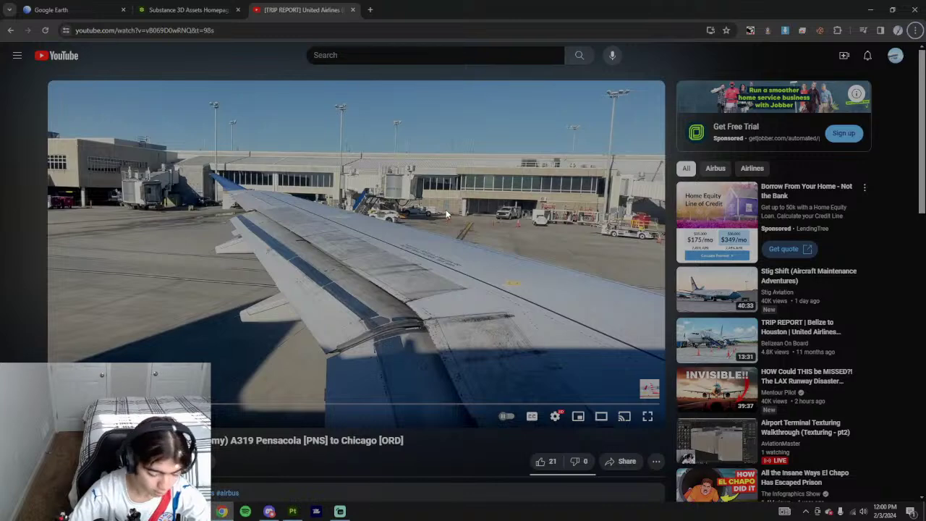
key(alt+Tab)
alt+drag(456, 209, 499, 314)
key(alt+Tab)
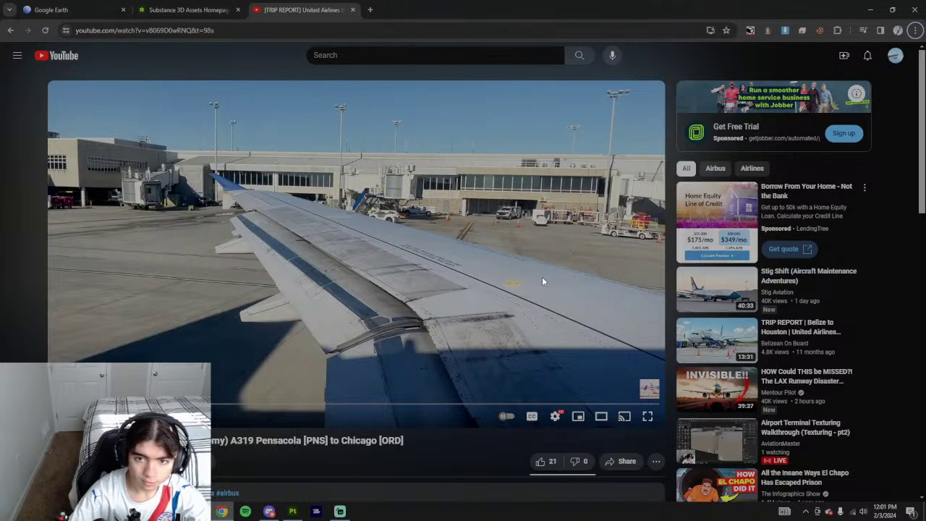
key(alt+Tab)
alt+drag(606, 344, 670, 387)
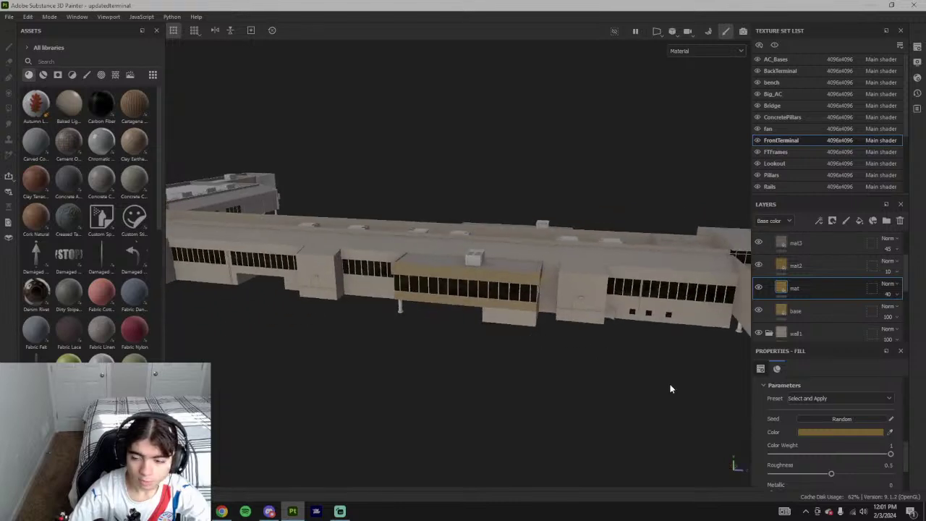
click(826, 432)
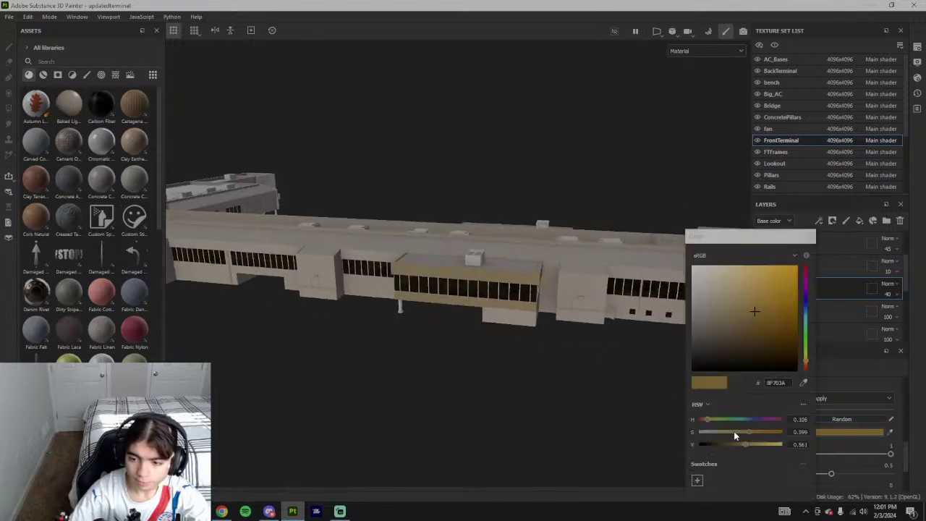
drag(745, 430, 724, 432)
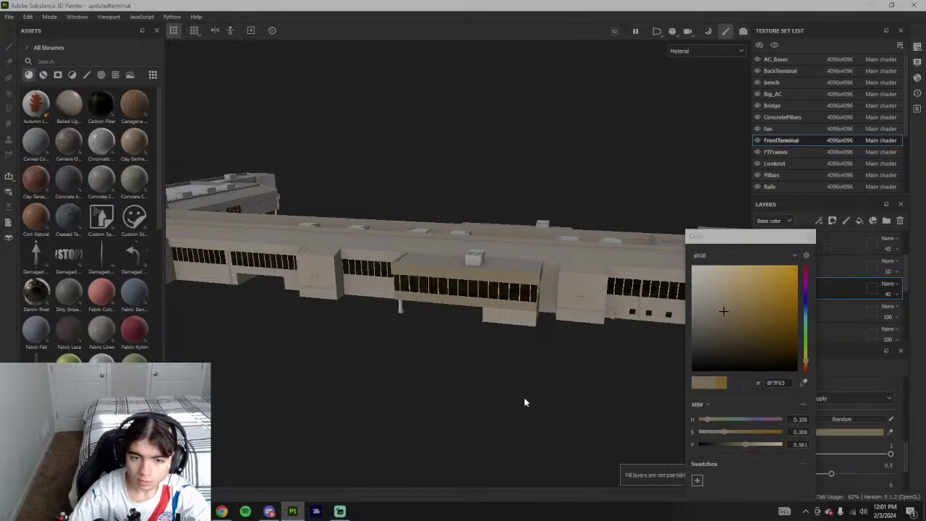
- Compare wall2 with the footage from the front and reduce the mat layer's color saturation to 0.273
mouse_move(525, 402)
alt+mouse_down()
mouse_move(487, 345)
mouse_move(473, 294)
mouse_move(594, 250)
mouse_move(510, 277)
alt+mouse_up()
key(alt+Tab)
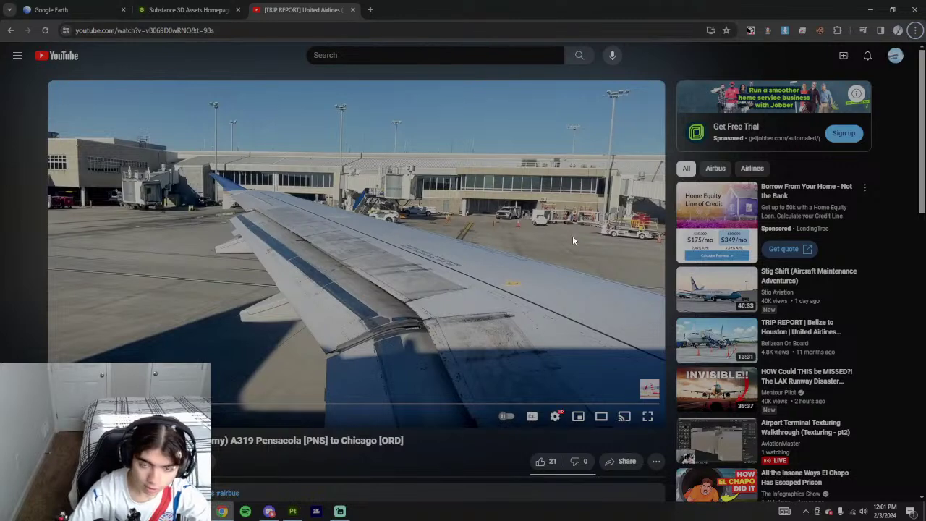
key(alt+Tab)
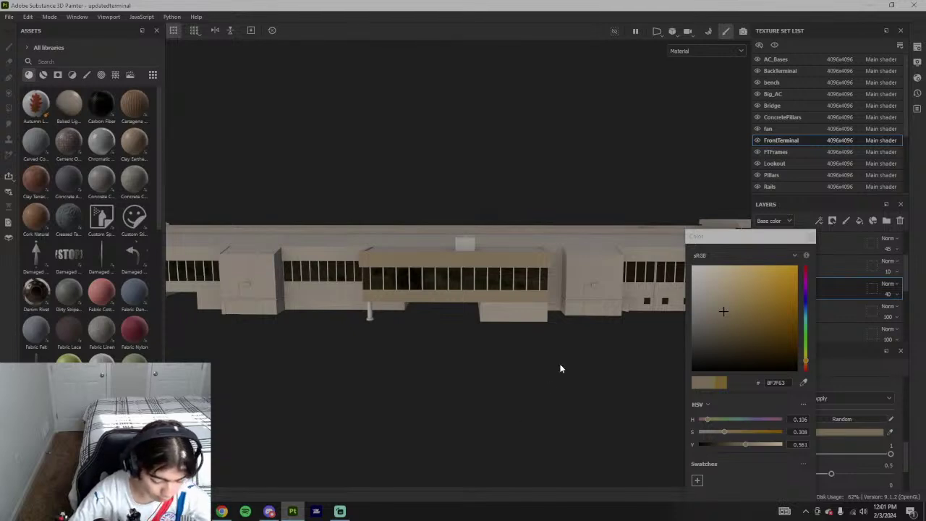
alt+drag(560, 368, 502, 284)
key(alt+Tab)
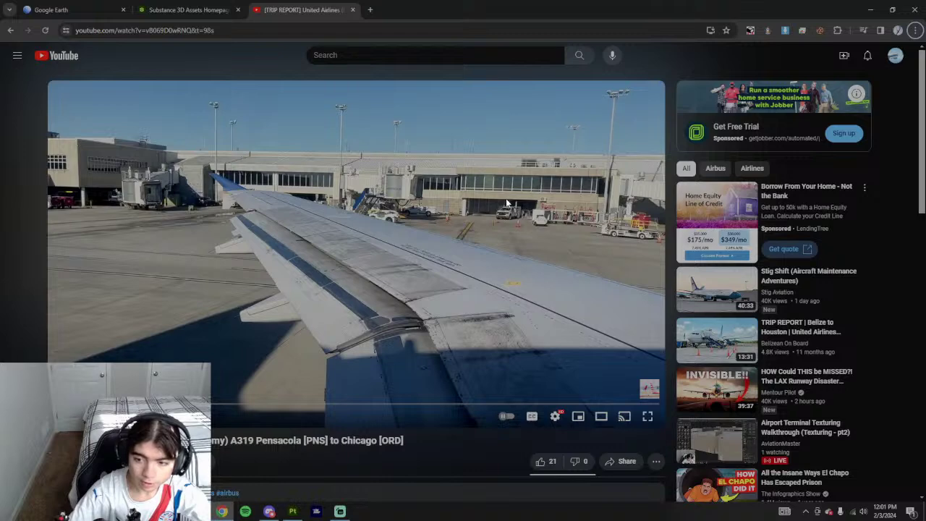
key(alt+Tab)
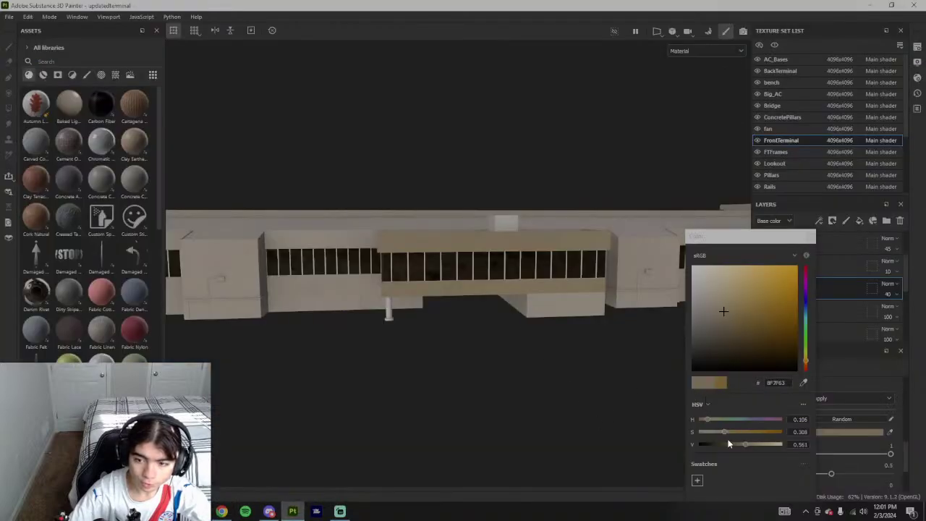
drag(724, 432, 722, 432)
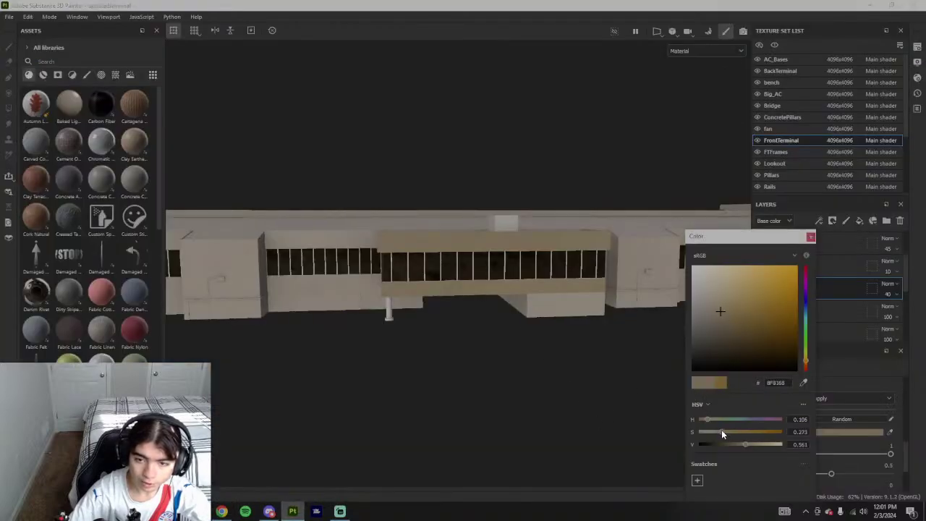
- Recheck the terminal front against the footage and try a color saturation of 0.227 on wall2's mat layer
click(812, 238)
mouse_move(469, 282)
alt+mouse_down()
mouse_move(492, 306)
mouse_move(427, 289)
alt+mouse_up()
key(alt+Tab)
key(alt+Tab)
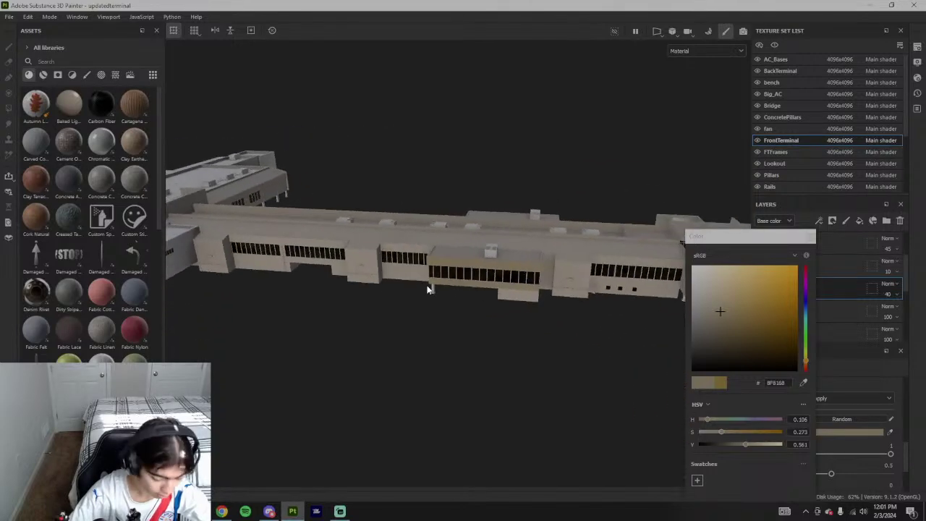
key(alt+Tab)
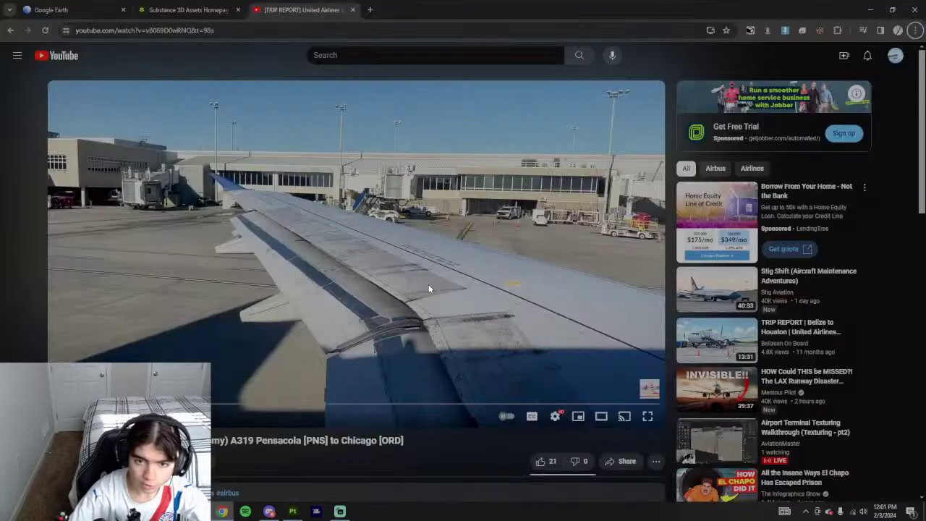
key(alt+Tab)
scroll(438, 287, up, 5)
alt+drag(453, 286, 492, 253)
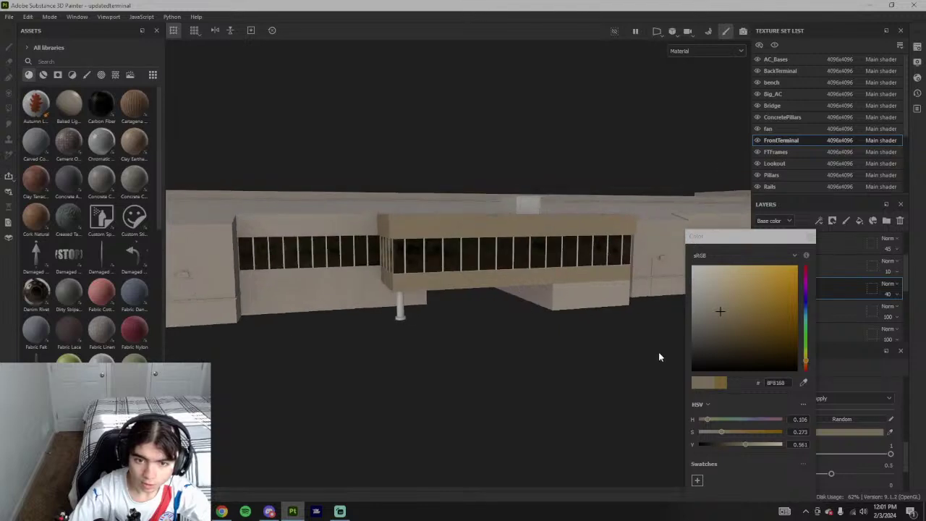
click(720, 432)
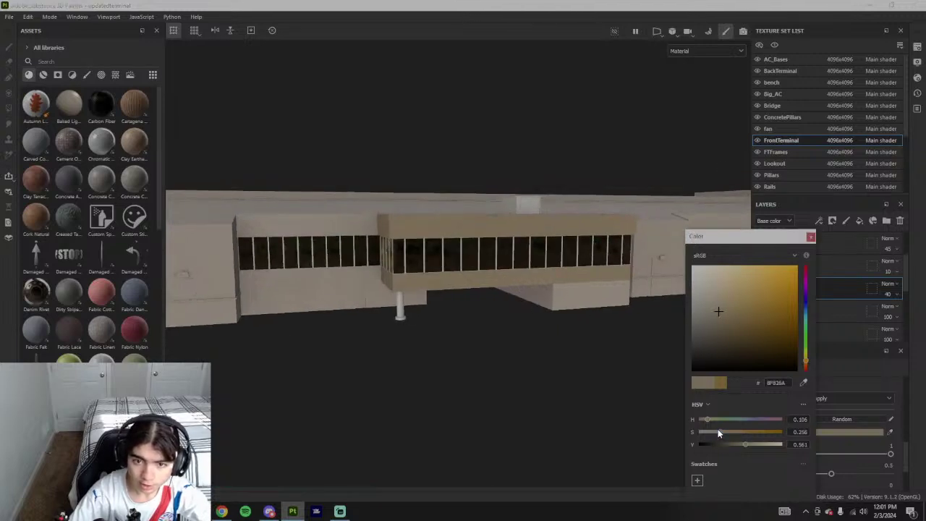
drag(721, 434, 718, 432)
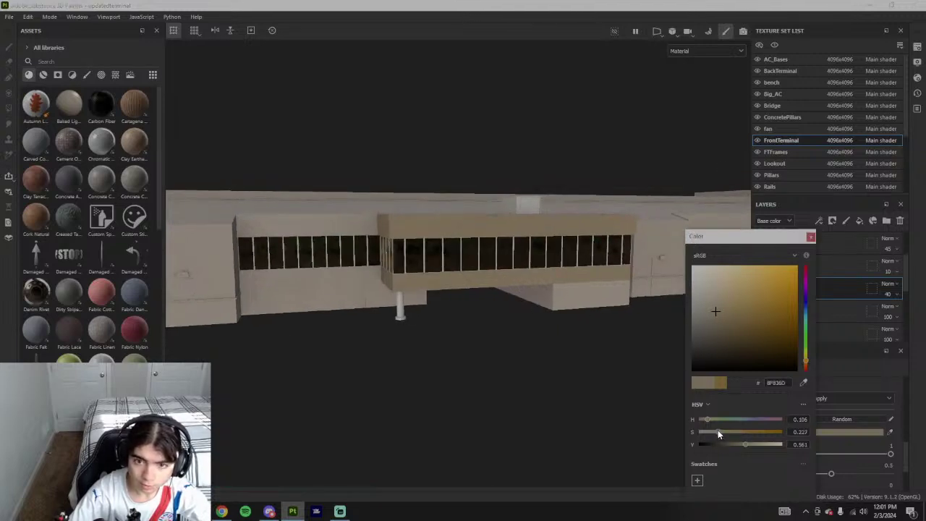
- Examine wall2's tan color on the terminal from near and far and compare it with the paused airport footage
mouse_move(567, 428)
alt+mouse_down()
mouse_move(498, 404)
mouse_move(492, 370)
mouse_move(320, 390)
mouse_move(427, 373)
mouse_move(765, 372)
mouse_move(664, 350)
mouse_move(456, 335)
mouse_move(607, 301)
alt+mouse_up()
scroll(455, 333, up, 5)
key(alt+Tab)
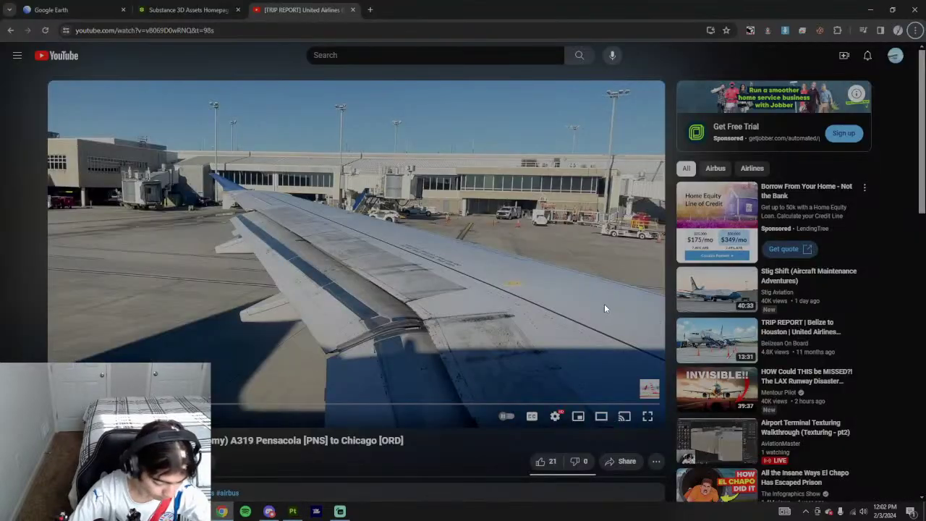
key(alt+Tab)
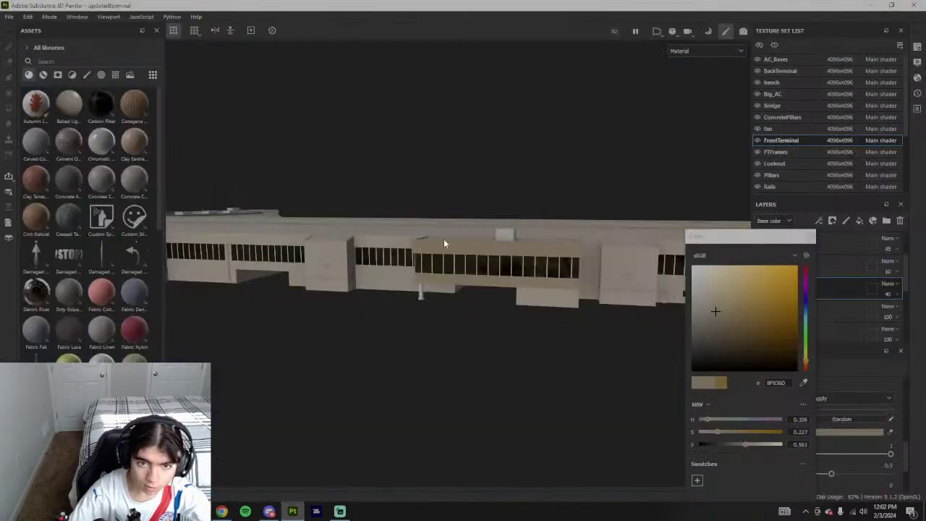
scroll(444, 242, down, 3)
click(812, 236)
mouse_move(604, 293)
alt+mouse_down()
mouse_move(531, 335)
mouse_move(483, 333)
mouse_move(652, 329)
mouse_move(640, 308)
mouse_move(674, 307)
alt+mouse_up()
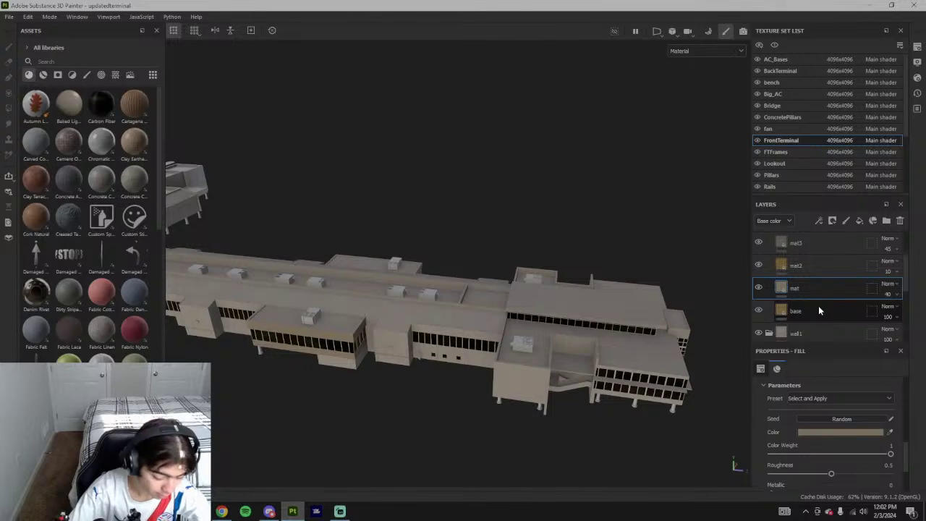
scroll(538, 324, down, 4)
alt+drag(538, 324, 497, 296)
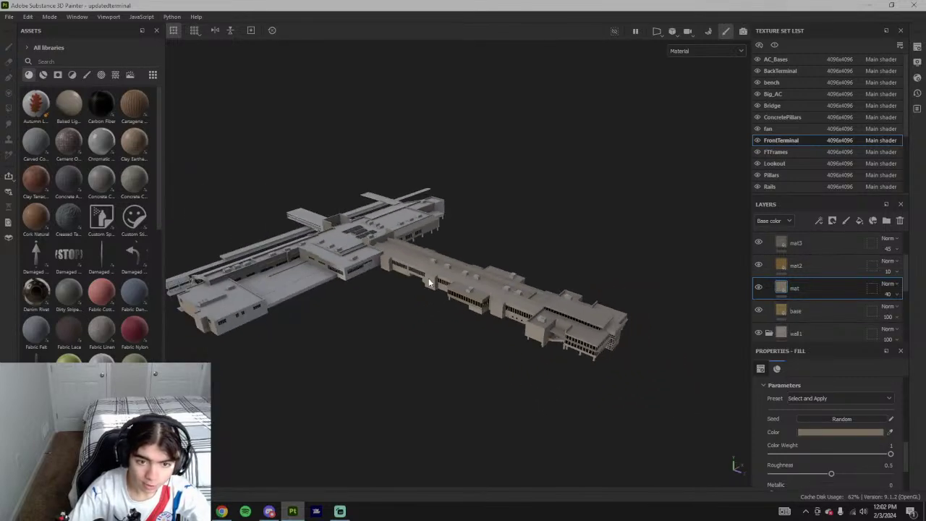
scroll(438, 279, up, 4)
alt+drag(536, 360, 654, 331)
key(alt+Tab)
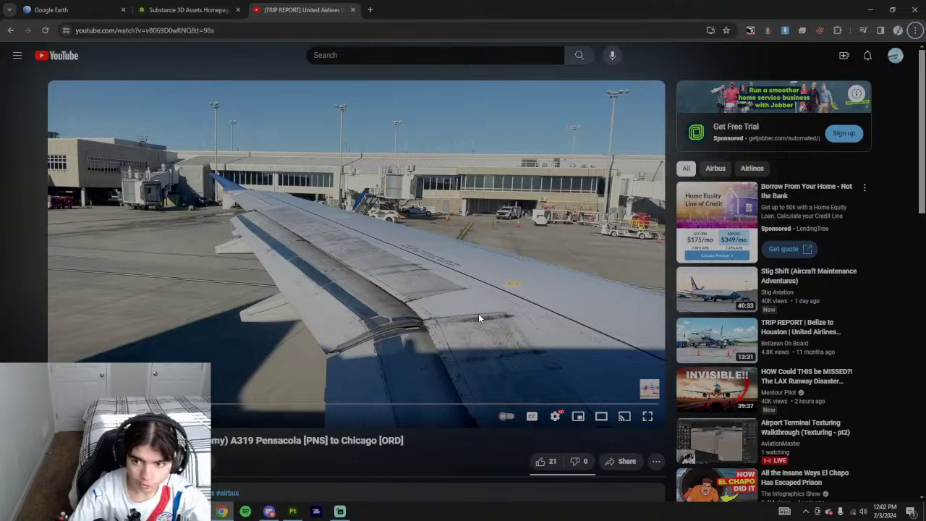
key(alt+Tab)
scroll(482, 352, up, 3)
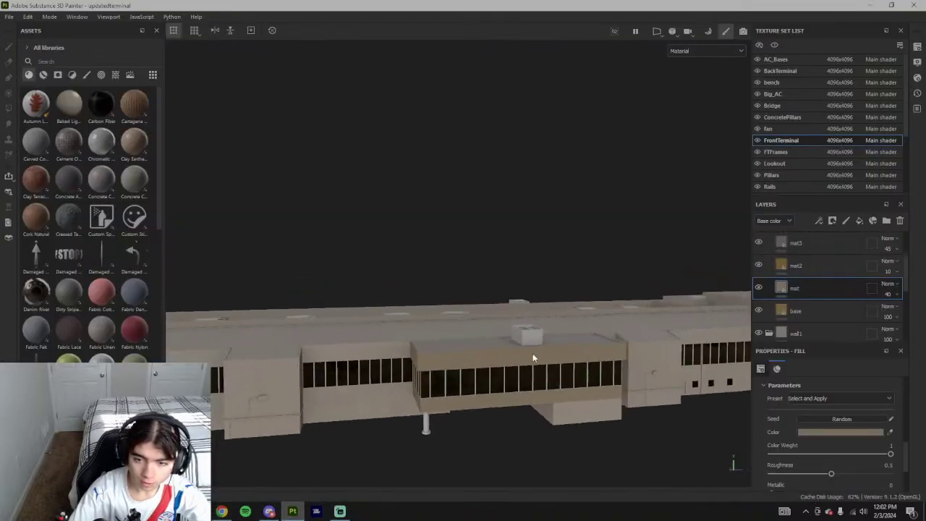
- Try a color saturation of 0.22 on wall2's mat layer and check the windowed block against the footage
click(816, 433)
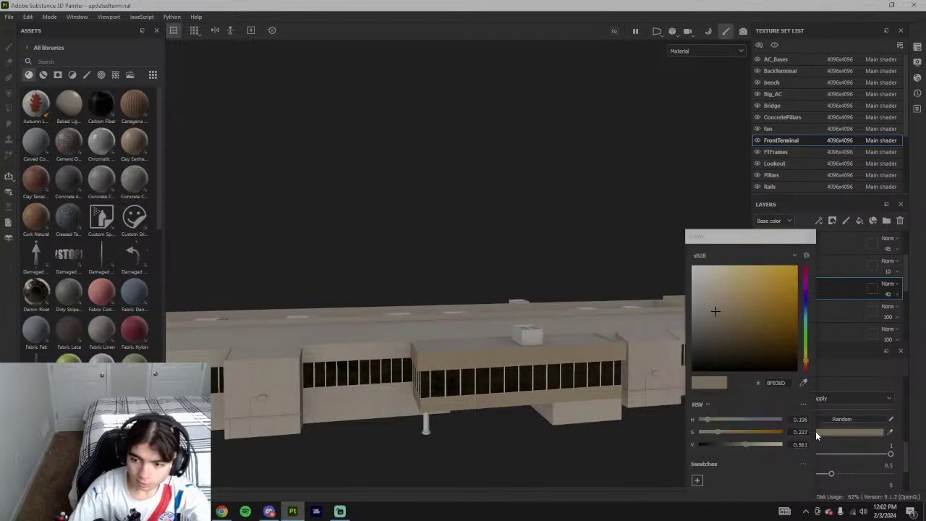
click(799, 432)
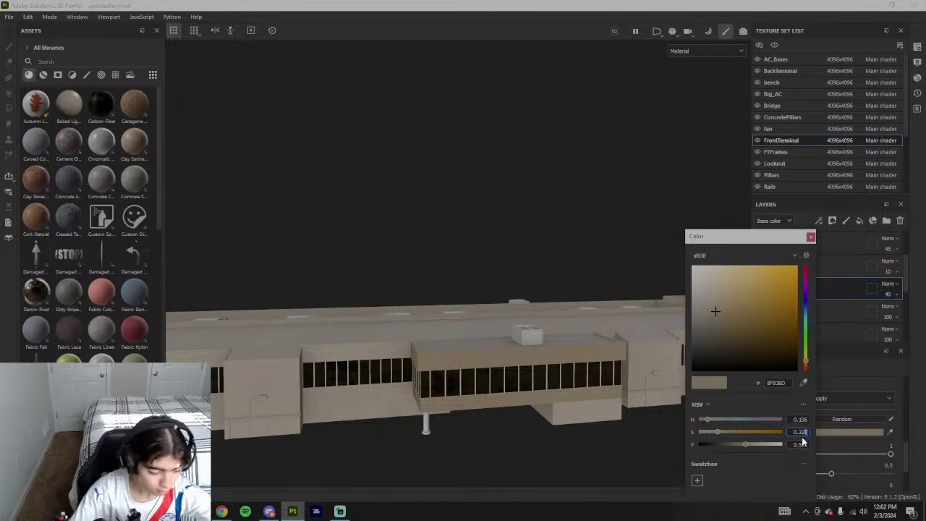
text(0.22)
key(Return)
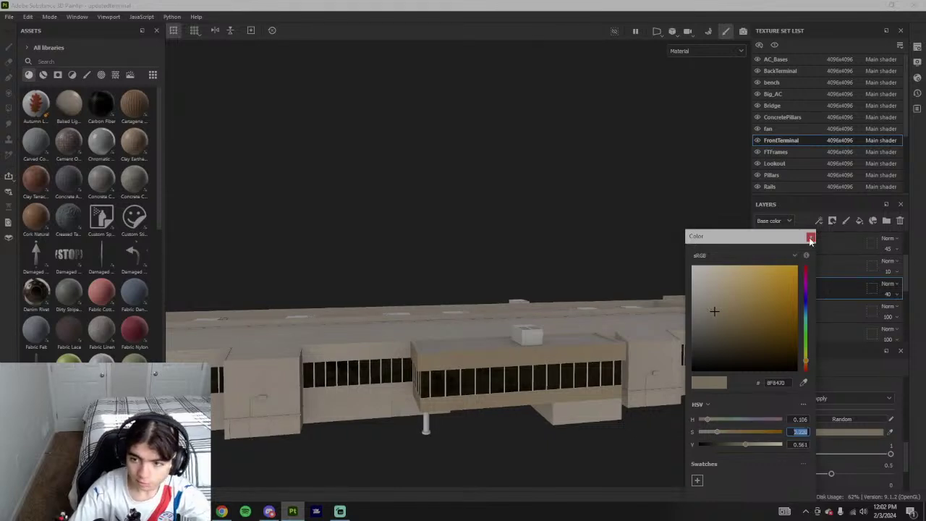
click(811, 239)
alt+drag(543, 383, 590, 365)
scroll(520, 397, up, 4)
scroll(397, 364, up, 5)
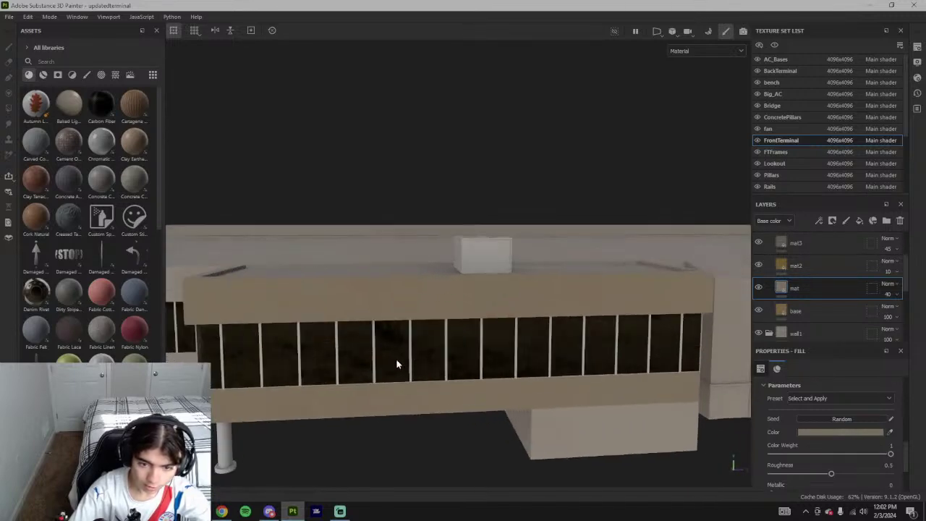
key(alt+Tab)
key(alt+Tab)
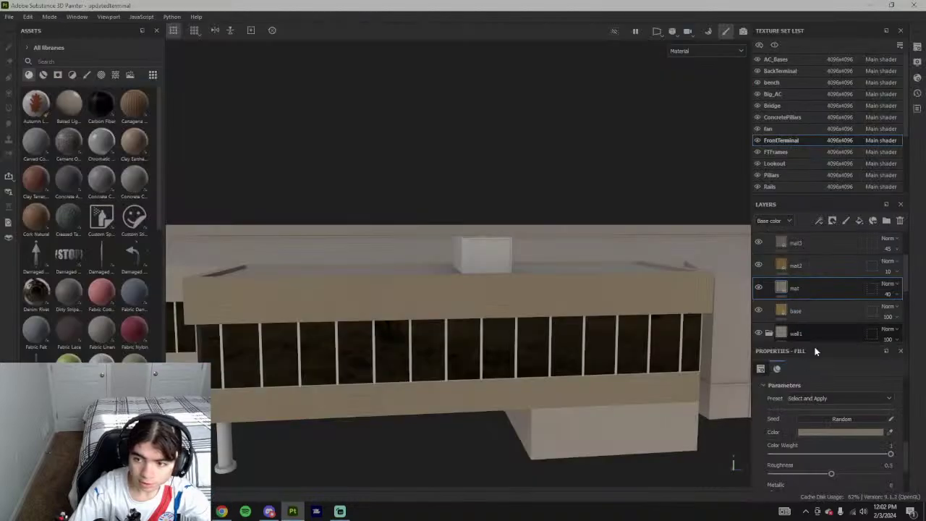
- Set the color saturation of wall2's mat layer to 0.230, giving 8F836E
click(840, 432)
click(800, 431)
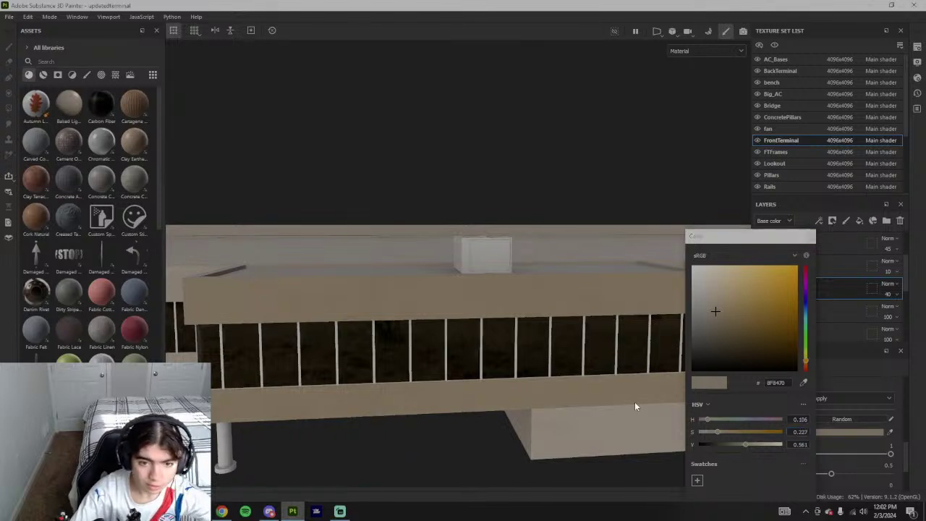
scroll(635, 402, down, 5)
alt+drag(544, 383, 453, 384)
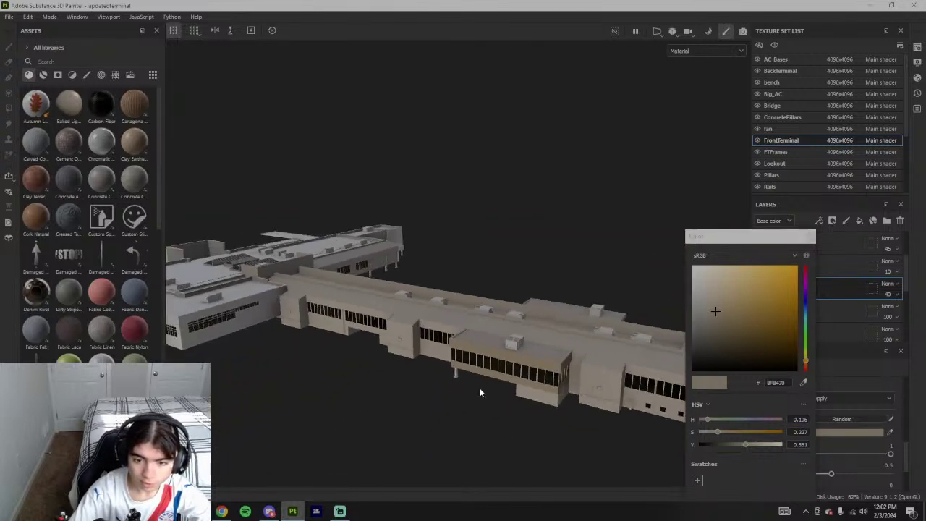
scroll(525, 392, down, 1)
scroll(551, 396, up, 1)
click(800, 432)
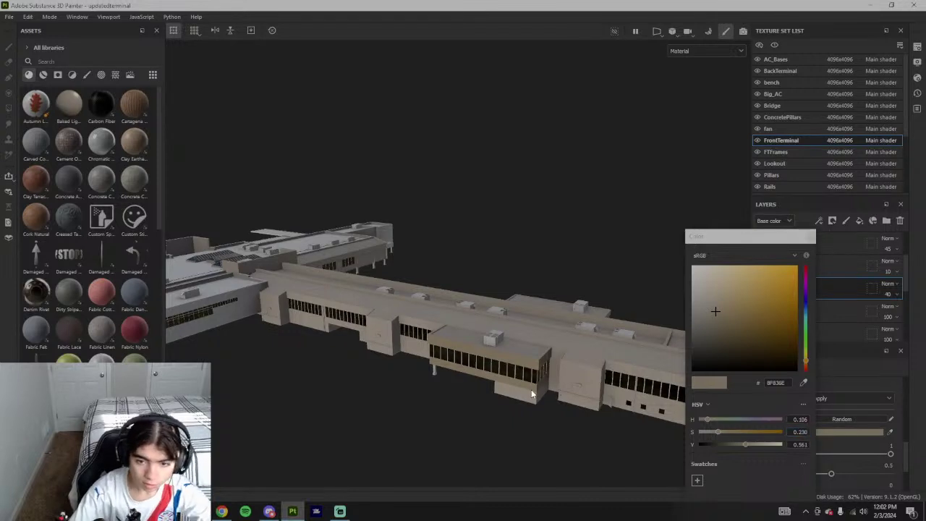
scroll(532, 390, down, 3)
scroll(532, 390, up, 1)
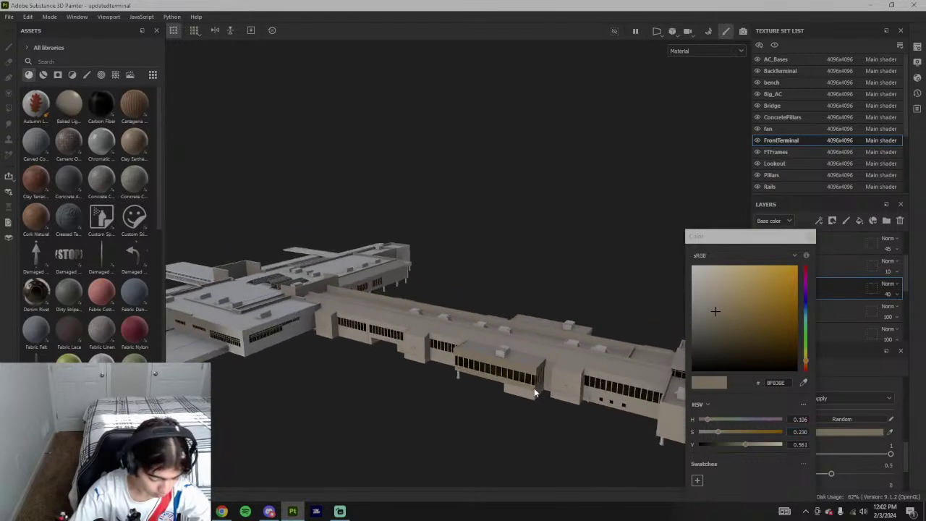
- Compare the whole terminal with the footage, playing and scrubbing the video to view other parts of the building
click(810, 235)
alt+drag(519, 401, 380, 382)
key(alt+Tab)
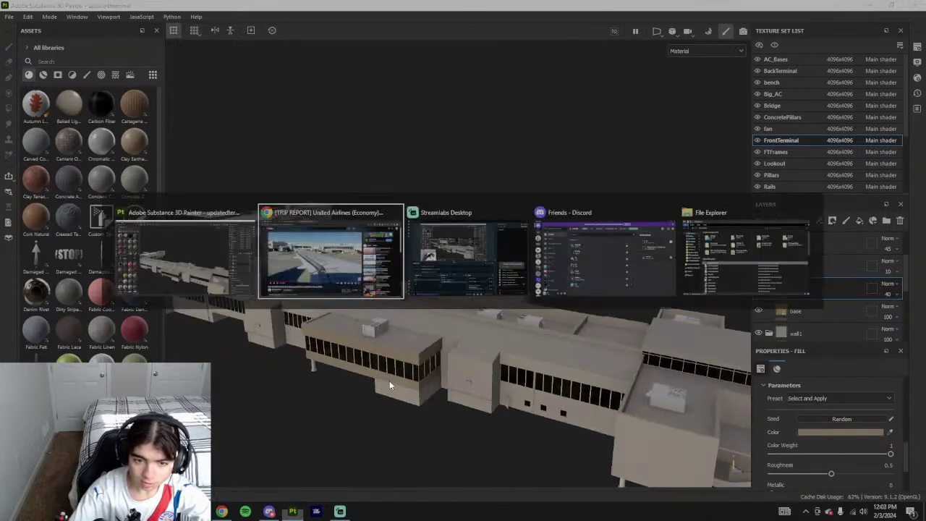
key(alt+Tab)
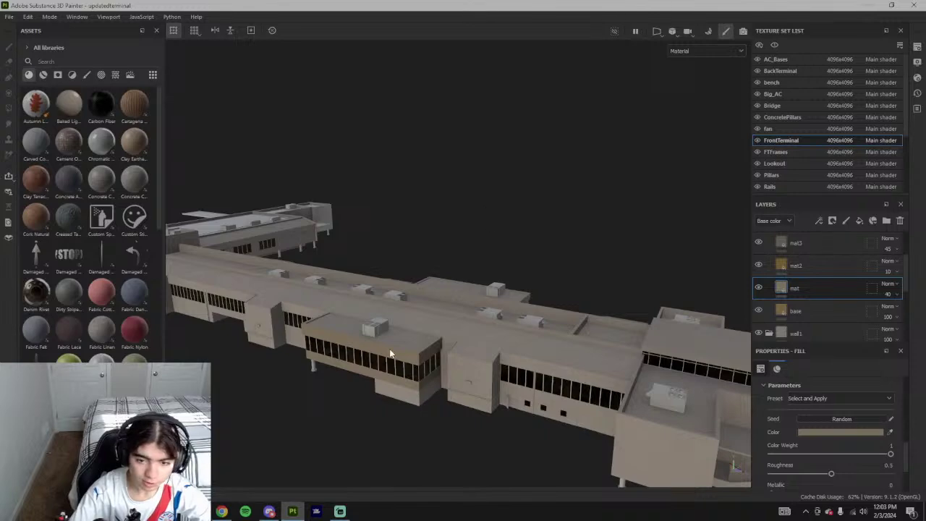
scroll(566, 342, up, 2)
key(alt+Tab)
key(alt+Tab)
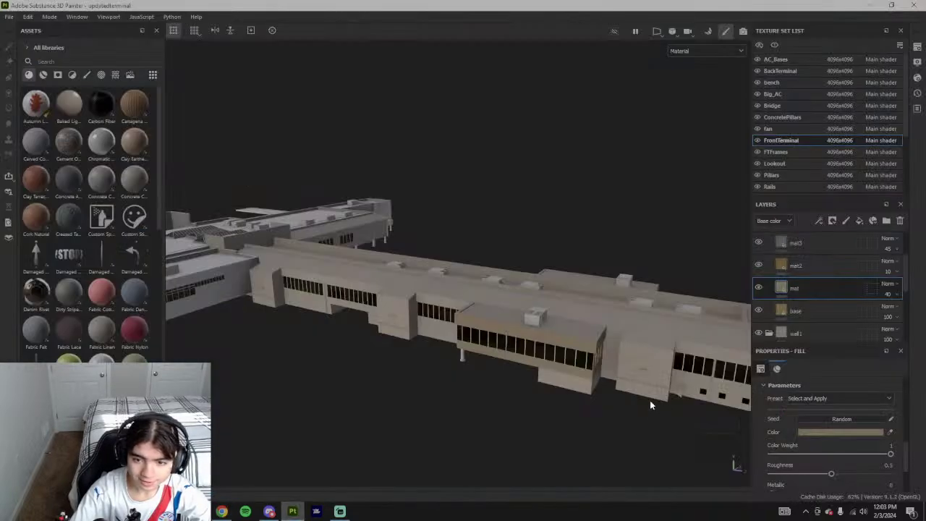
alt+drag(652, 404, 472, 362)
key(alt+Tab)
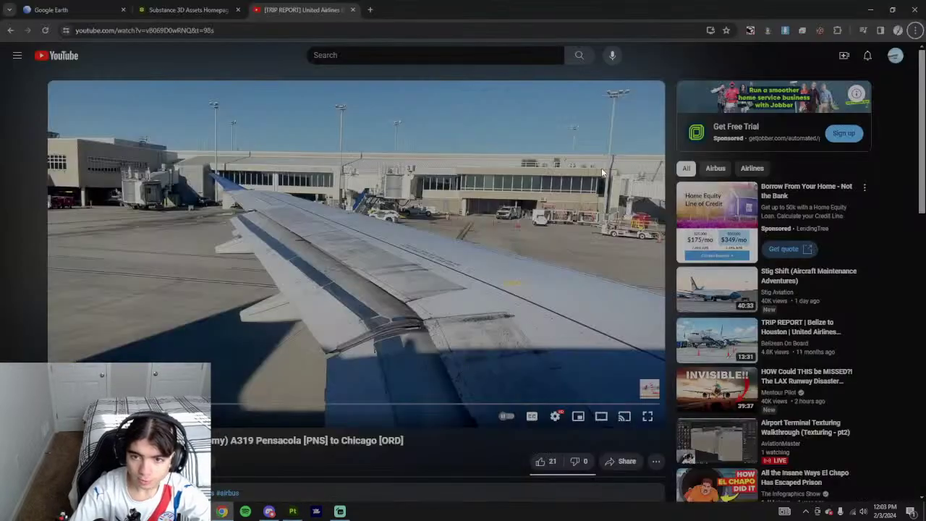
click(569, 240)
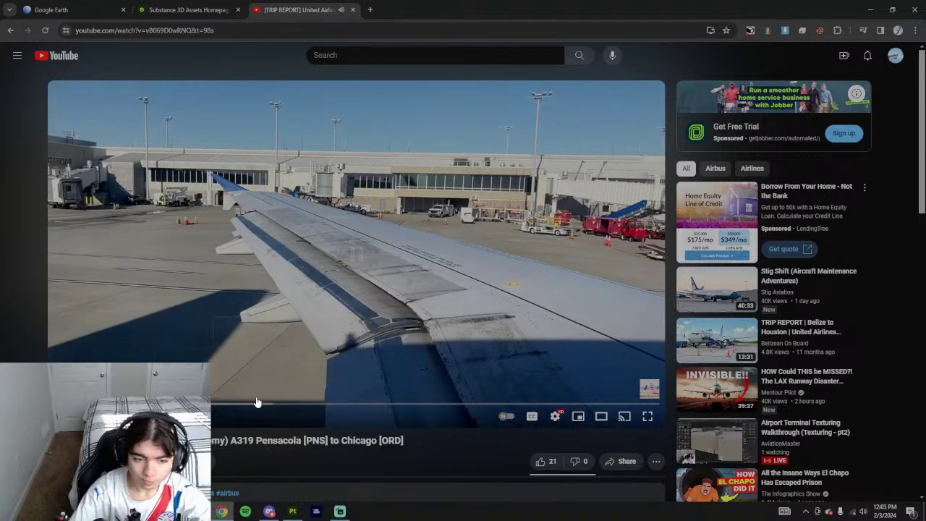
drag(257, 402, 191, 402)
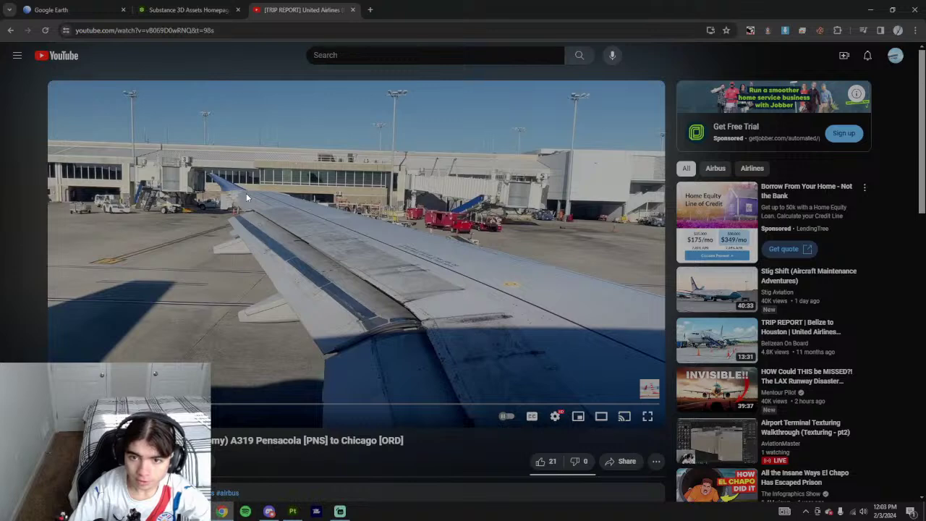
- Duplicate the wall1 folder in the FrontTerminal texture set and move the copy above wall2
key(alt+Tab)
mouse_move(347, 297)
alt+mouse_down()
mouse_move(427, 318)
mouse_move(557, 392)
alt+mouse_up()
scroll(794, 278, up, 4)
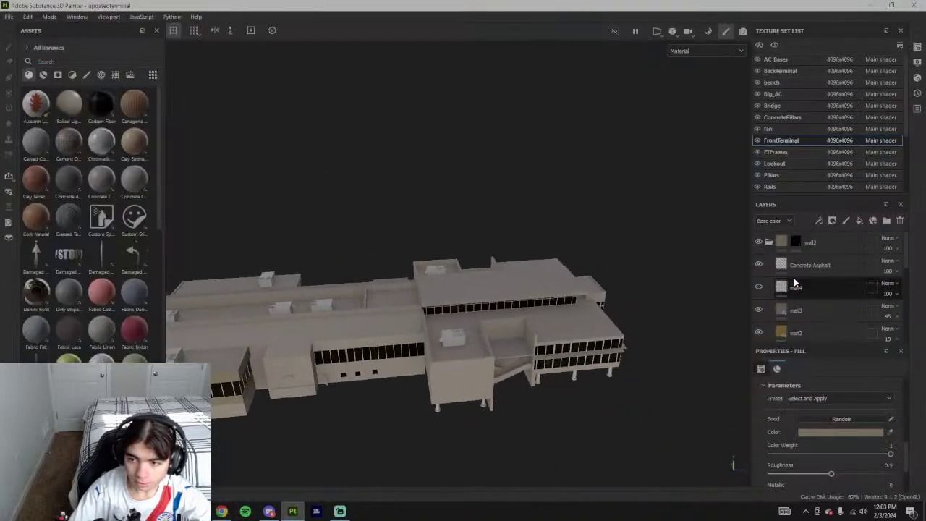
click(770, 265)
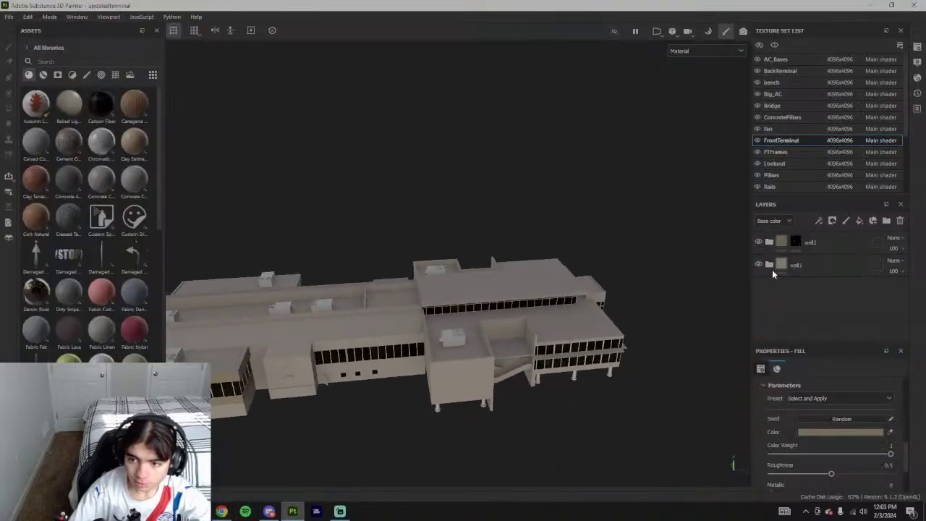
click(823, 250)
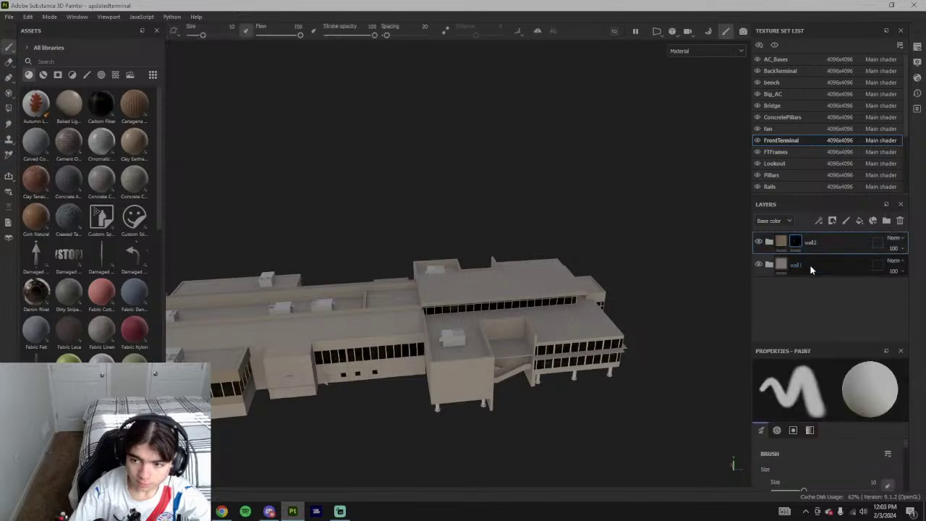
click(807, 267)
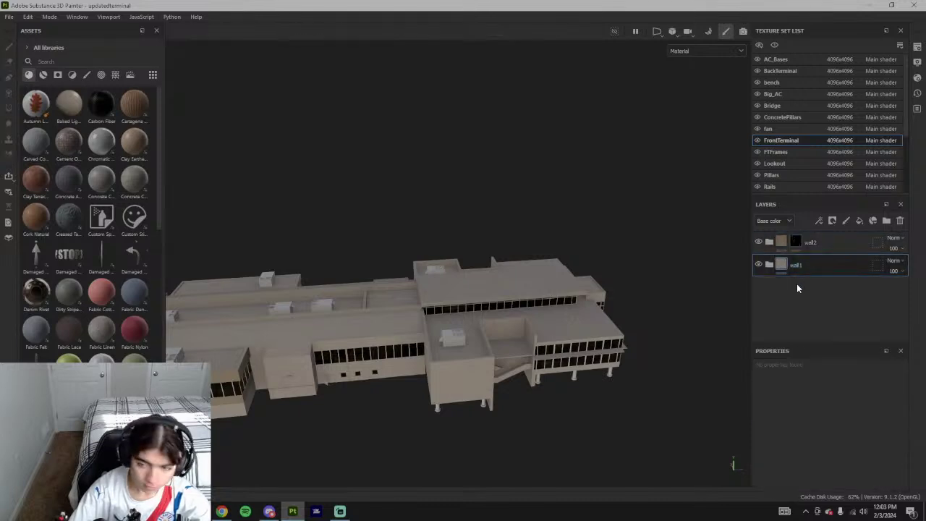
key(ctrl+d)
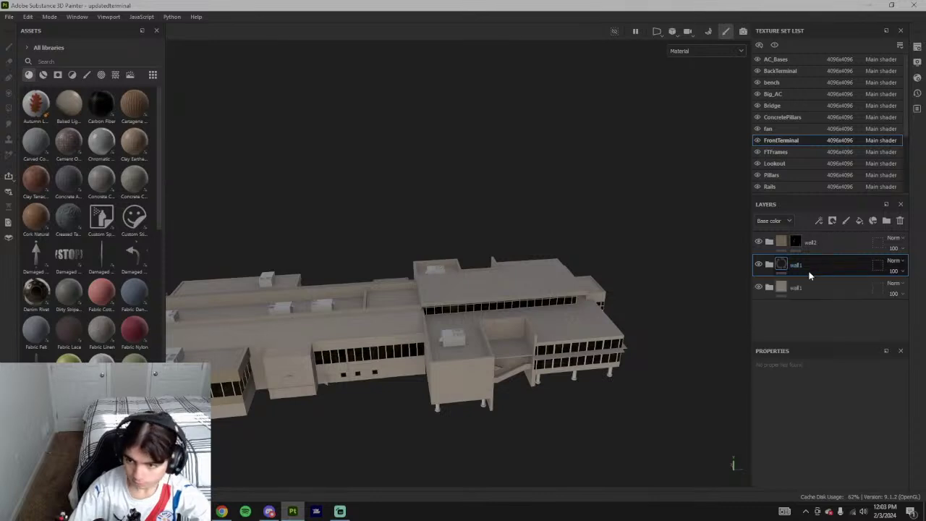
drag(809, 272, 811, 233)
- Rename the duplicated wall folder as wall3
double_click(797, 242)
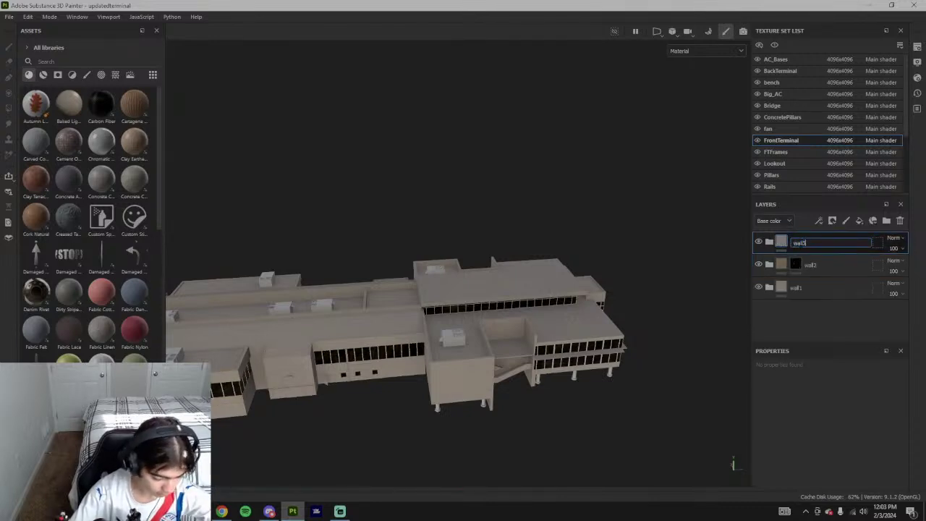
text(wall3)
key(Return)
scroll(484, 388, up, 3)
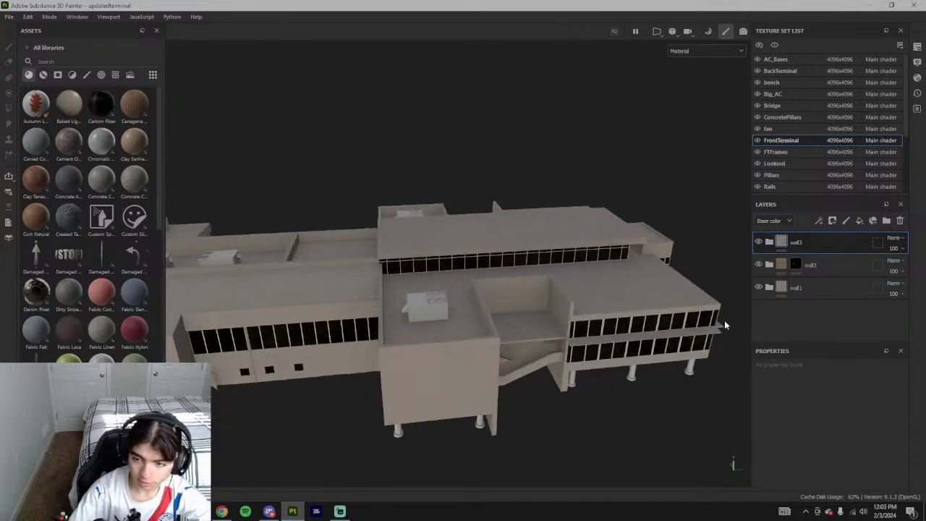
- Set the base color of wall3's base layer to white, FFFFFF
click(768, 243)
scroll(789, 322, down, 5)
scroll(788, 318, up, 1)
click(786, 293)
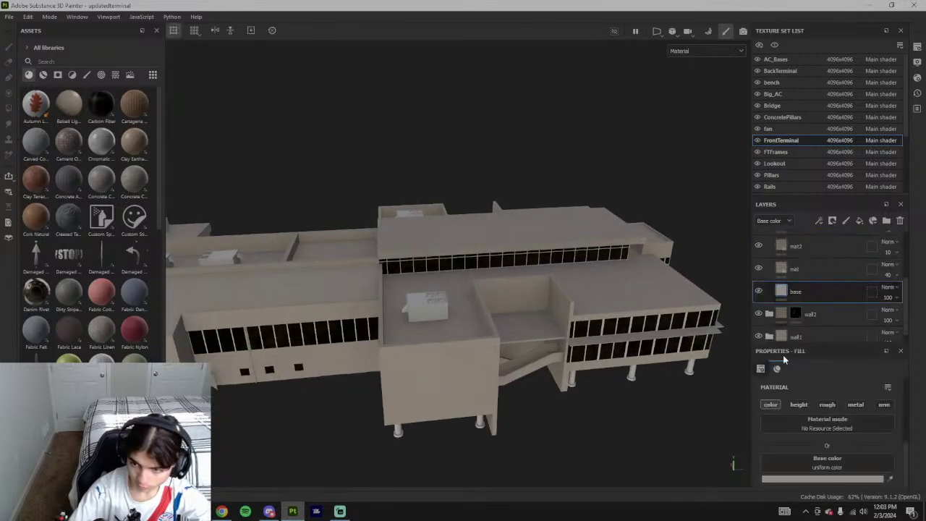
click(801, 481)
drag(702, 286, 642, 226)
scroll(476, 420, down, 3)
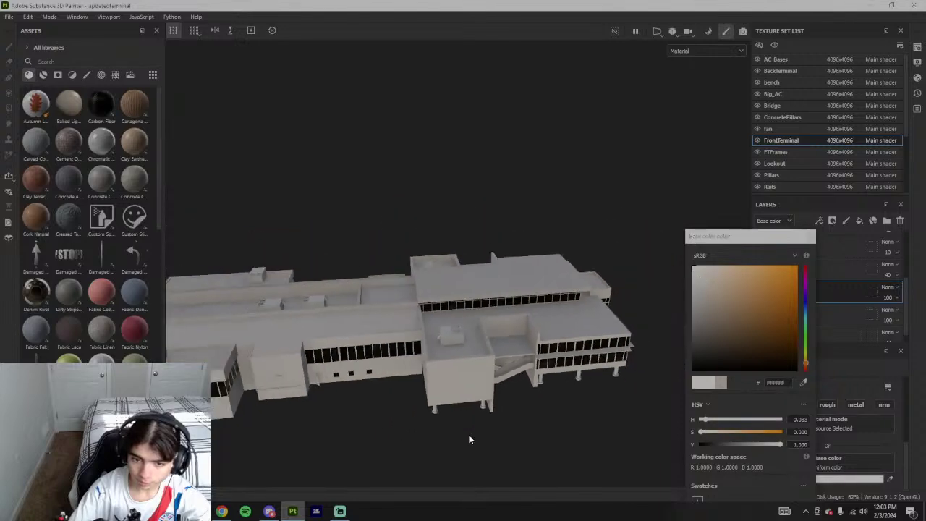
- Compare the whitened terminal model with the airport footage, then finish editing the base color
alt+drag(469, 436, 464, 337)
key(alt+Tab)
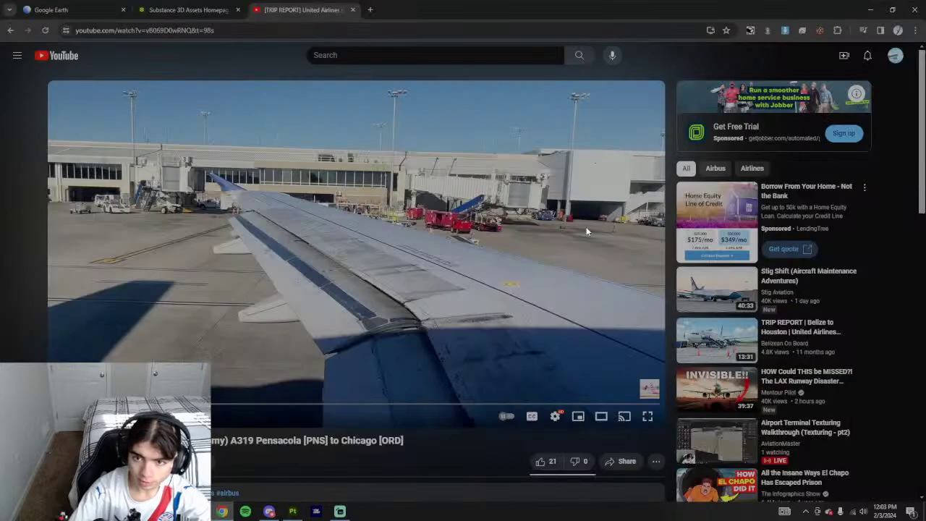
key(alt+Tab)
mouse_move(612, 295)
alt+mouse_down()
mouse_move(450, 413)
mouse_move(428, 332)
mouse_move(383, 343)
mouse_move(409, 383)
mouse_move(479, 410)
alt+mouse_up()
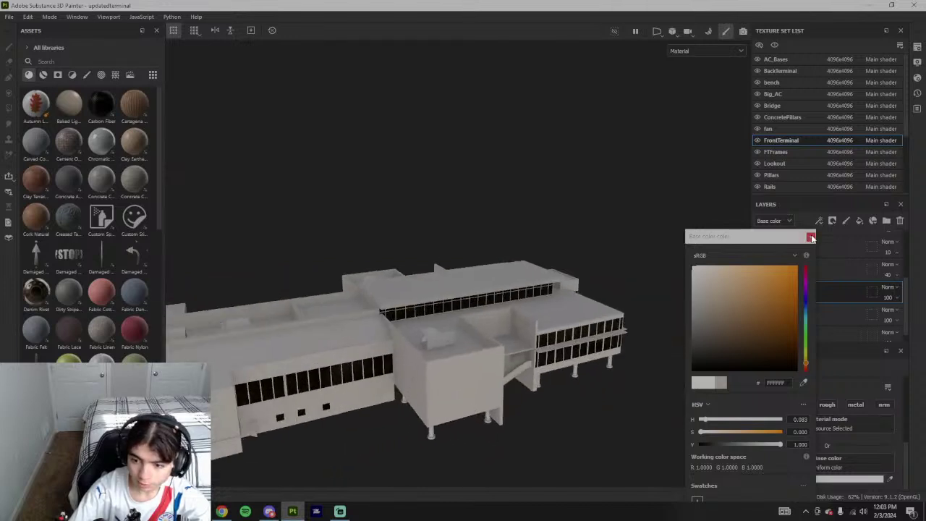
click(811, 239)
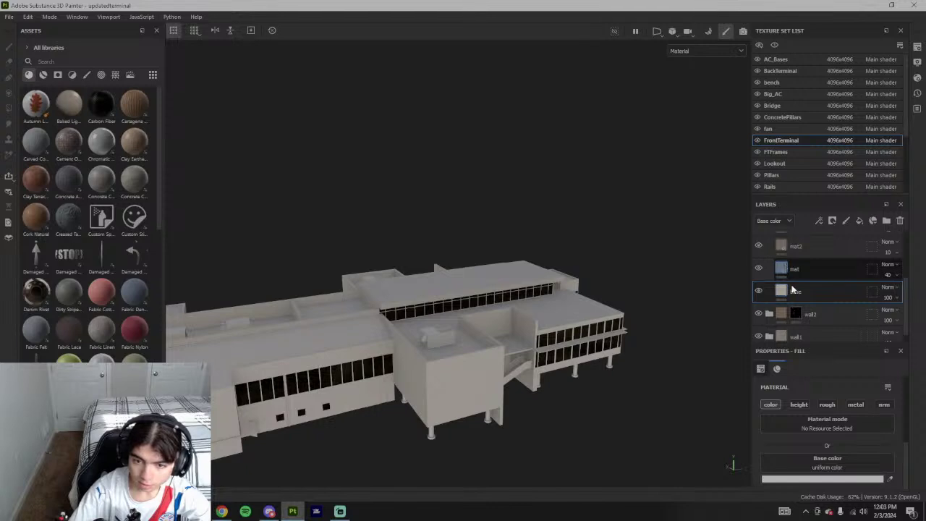
- Set the color of wall3's mat layer to white, FFFFFF
click(796, 269)
click(850, 403)
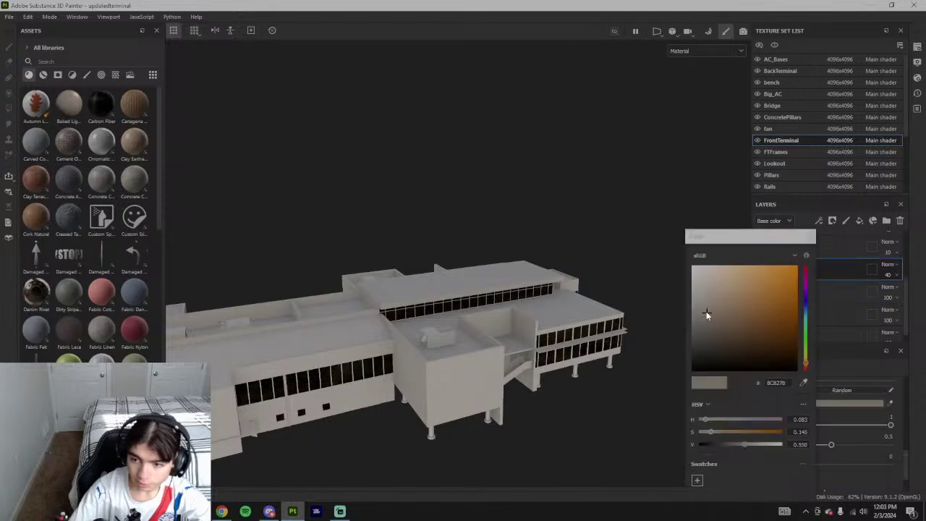
drag(706, 311, 691, 267)
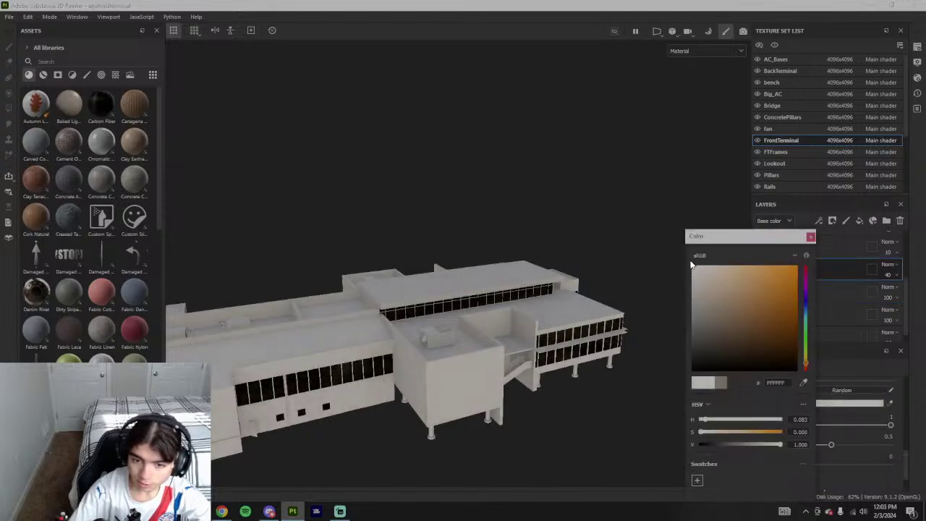
click(811, 237)
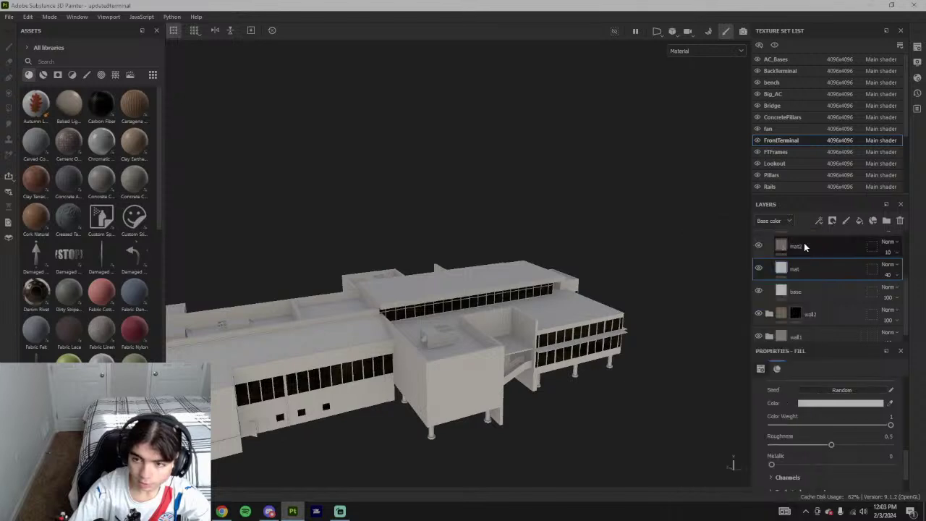
- Set the main color of wall3's mat2 layer to white, FFFFFF
scroll(805, 244, up, 2)
click(786, 304)
click(832, 382)
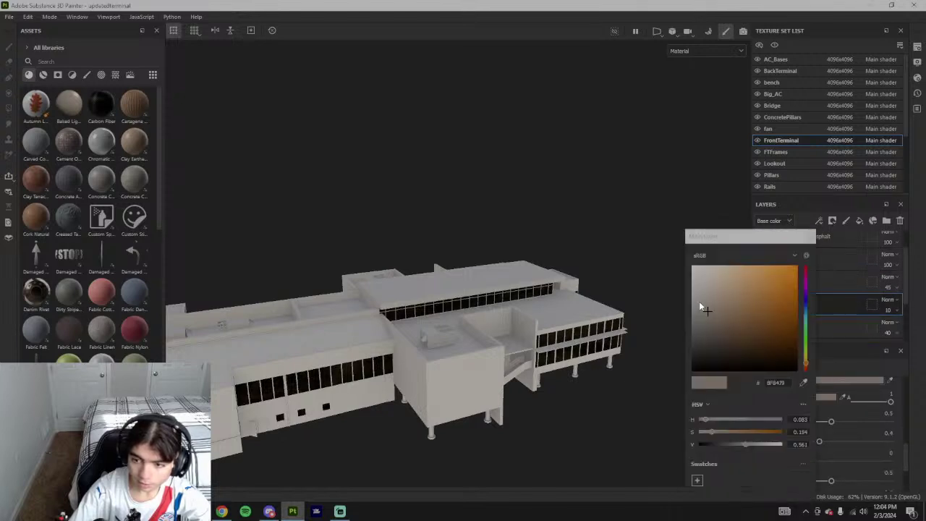
drag(699, 301, 684, 258)
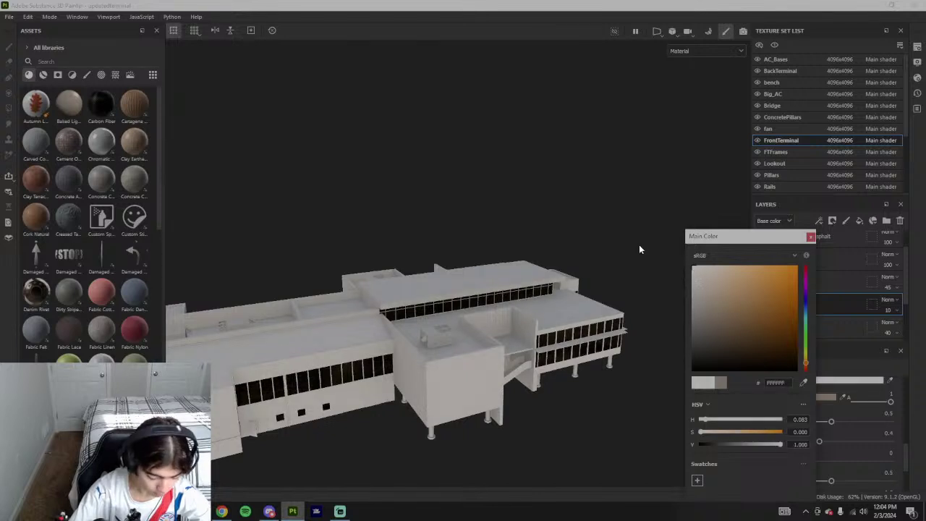
click(811, 236)
- Collapse the wall3 folder and add a black mask to it
scroll(562, 405, down, 4)
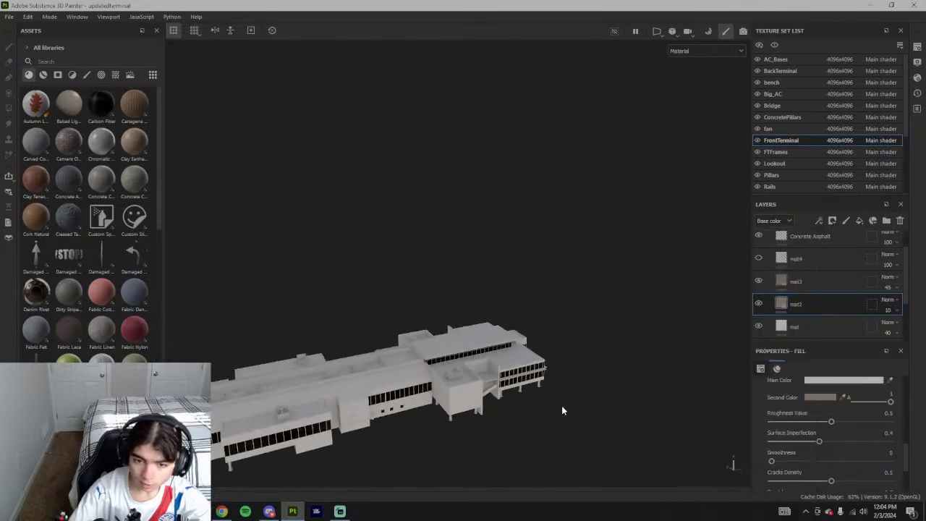
alt+drag(561, 405, 533, 378)
scroll(455, 424, up, 6)
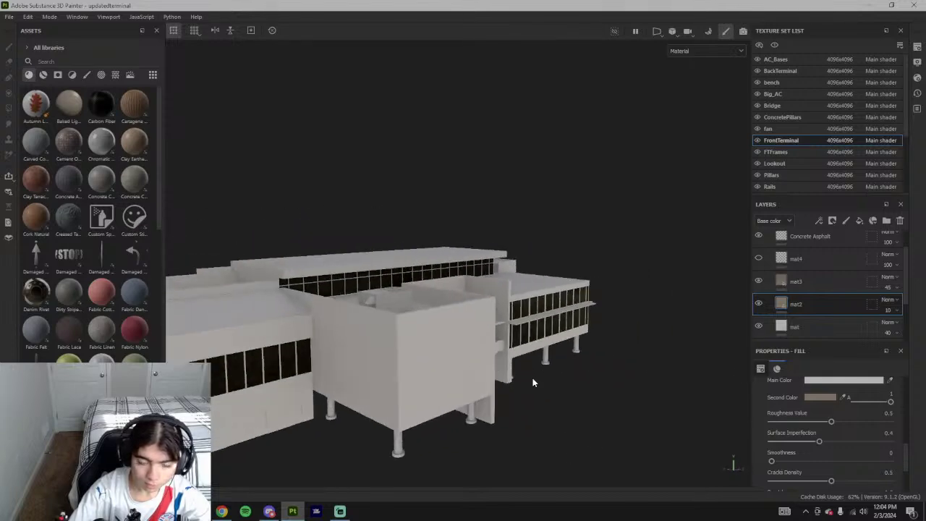
scroll(533, 377, down, 2)
scroll(782, 281, up, 2)
click(770, 242)
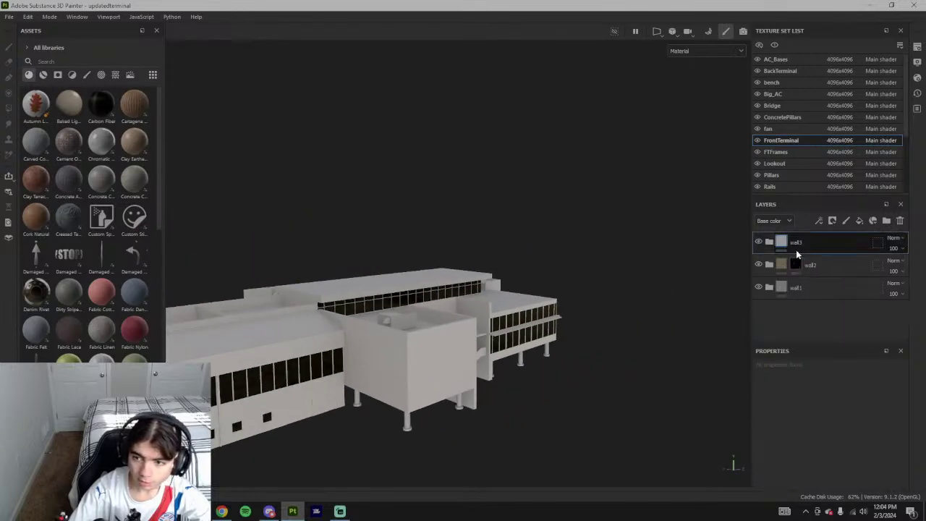
right_click(796, 249)
click(818, 19)
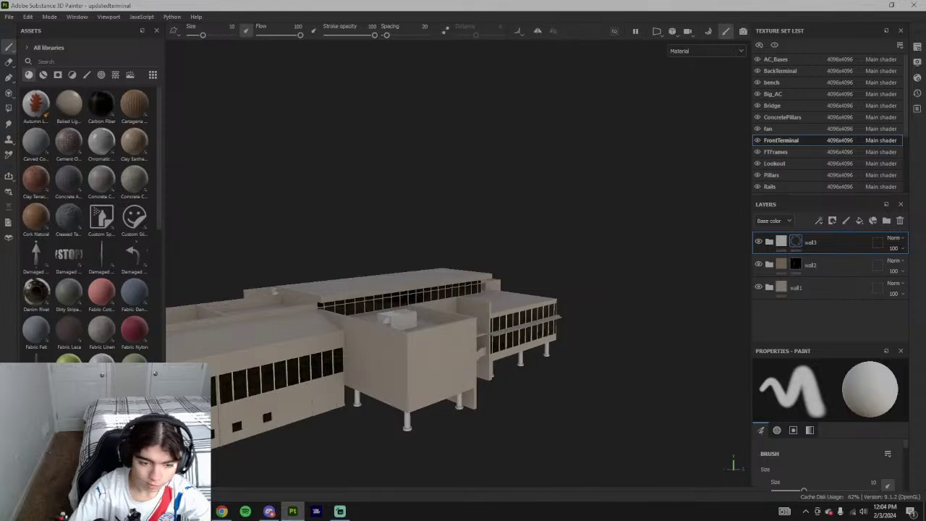
- Switch to Google Earth and examine the terminal's protruding block and stair recess from several angles for the white wall areas
click(222, 511)
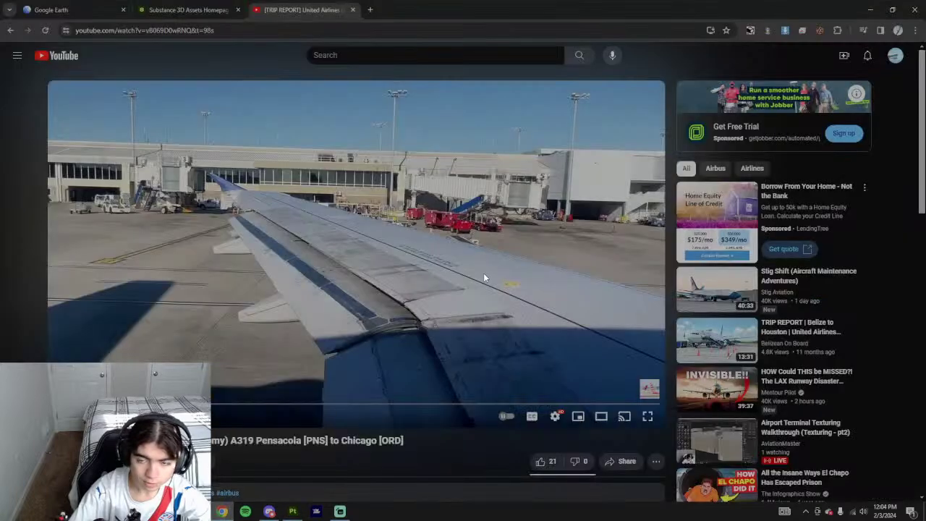
click(98, 10)
drag(728, 293, 381, 269)
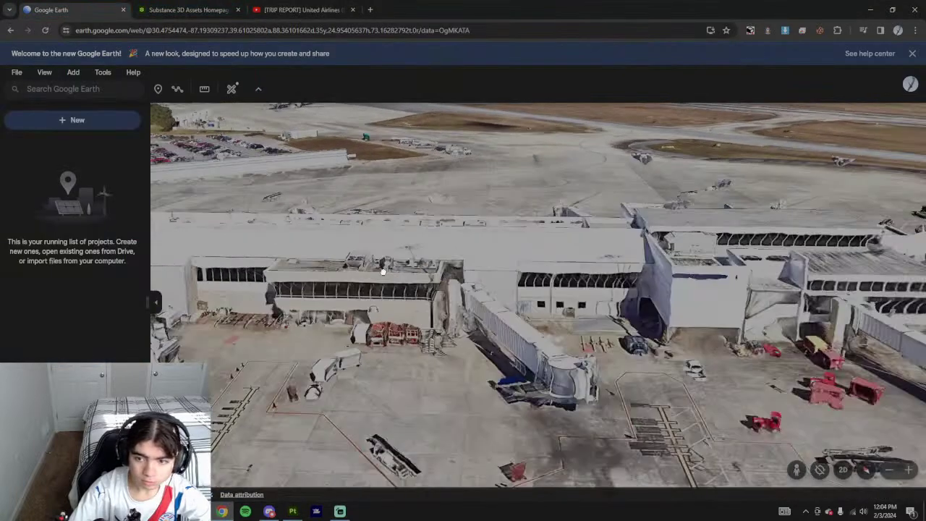
shift+drag(456, 308, 546, 393)
middle_drag(547, 393, 760, 318)
middle_drag(499, 293, 542, 335)
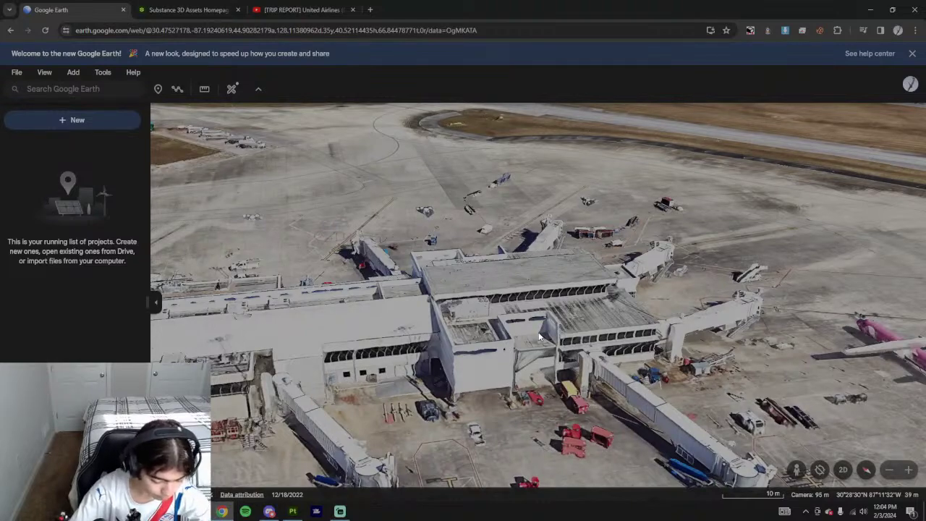
shift+drag(539, 337, 516, 352)
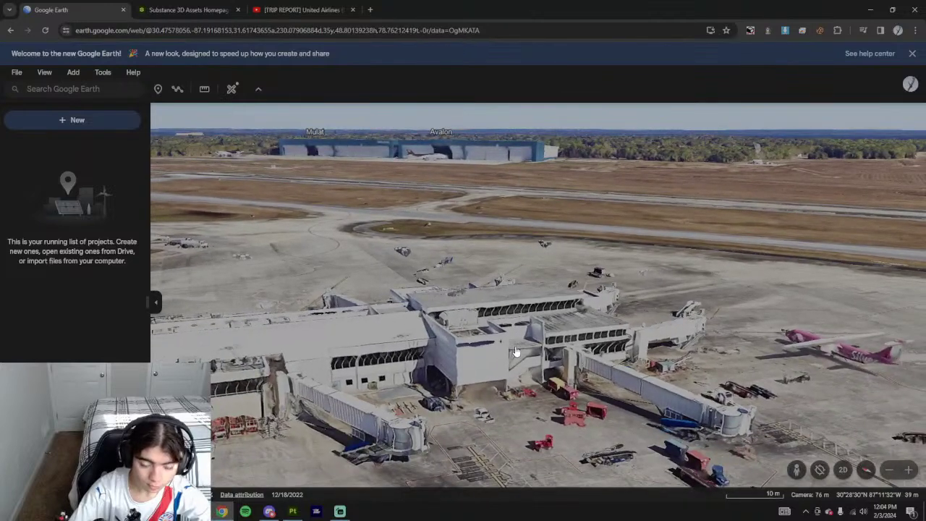
scroll(514, 356, up, 2)
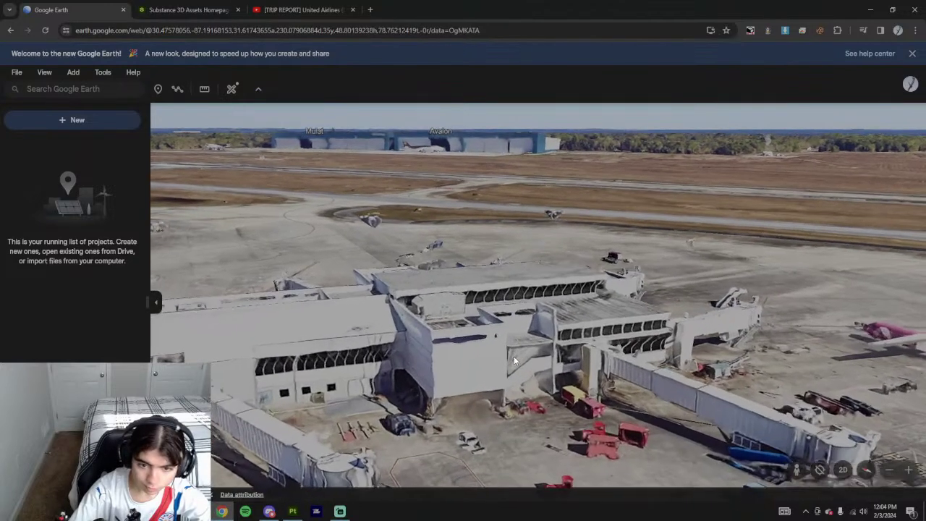
key(alt+Tab)
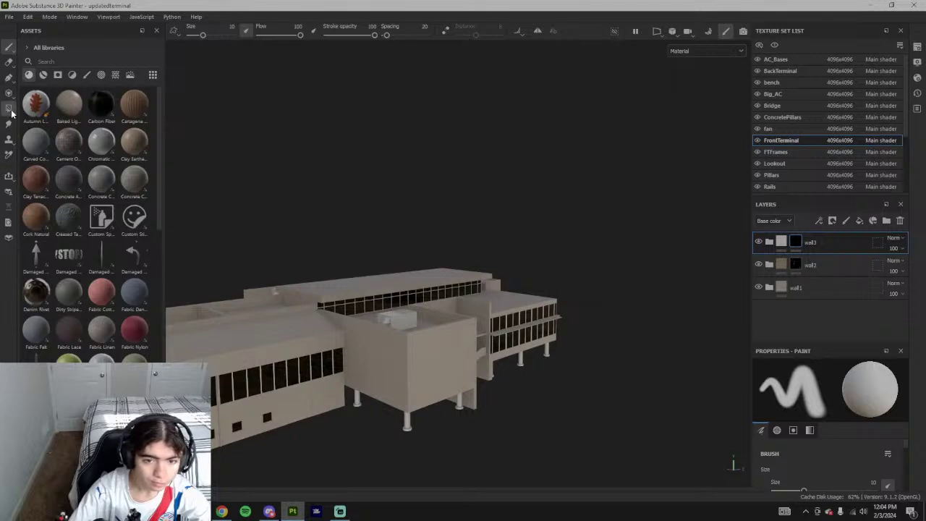
- Reveal wall3 on the two outer faces of the protruding block and its narrow corner strip with Polygon Fill
click(9, 107)
scroll(385, 355, up, 2)
click(345, 312)
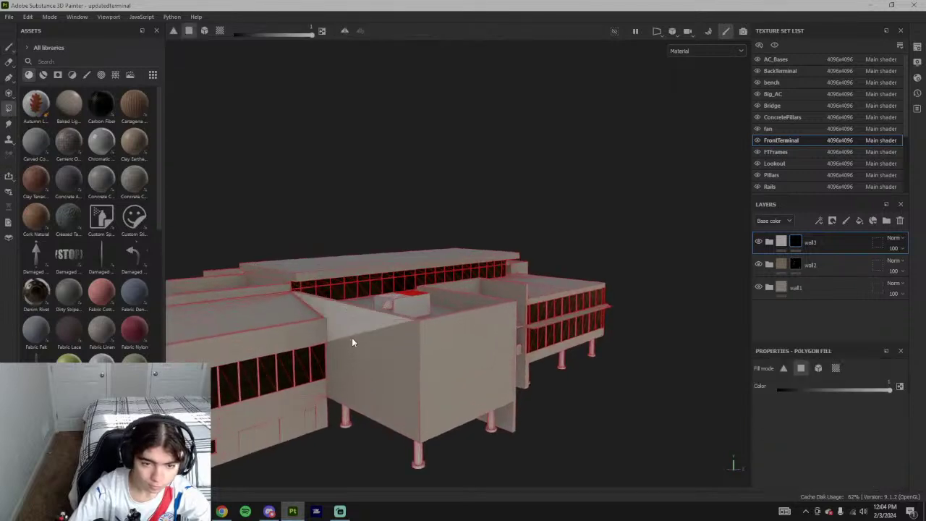
click(352, 338)
click(340, 369)
click(423, 357)
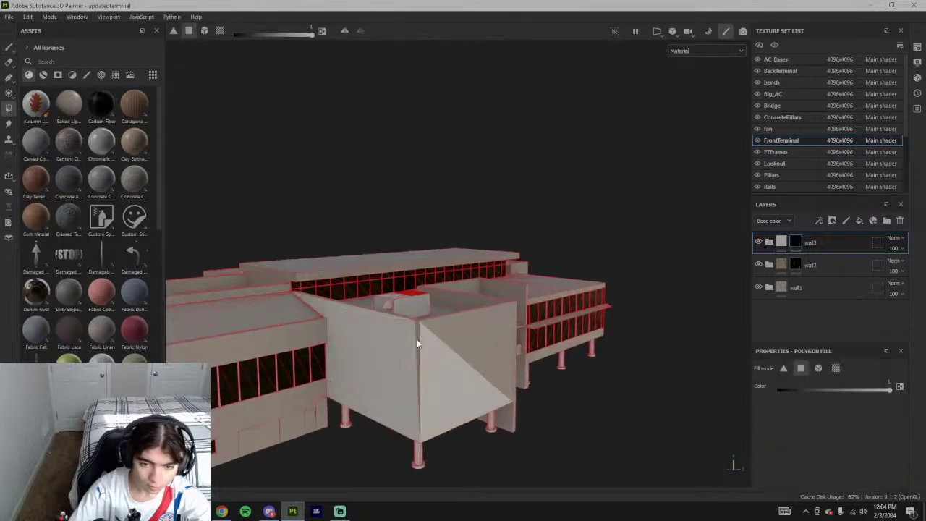
click(418, 344)
click(478, 336)
- Fill the narrow end edge and the whole stair-facing side wall of the protruding block into wall3's mask
alt+drag(547, 337, 379, 316)
scroll(461, 302, up, 5)
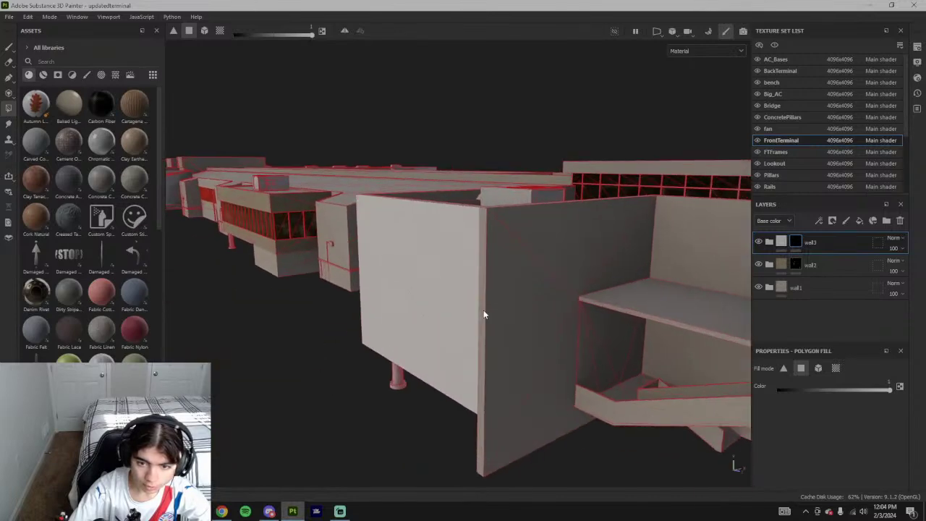
click(503, 309)
click(571, 345)
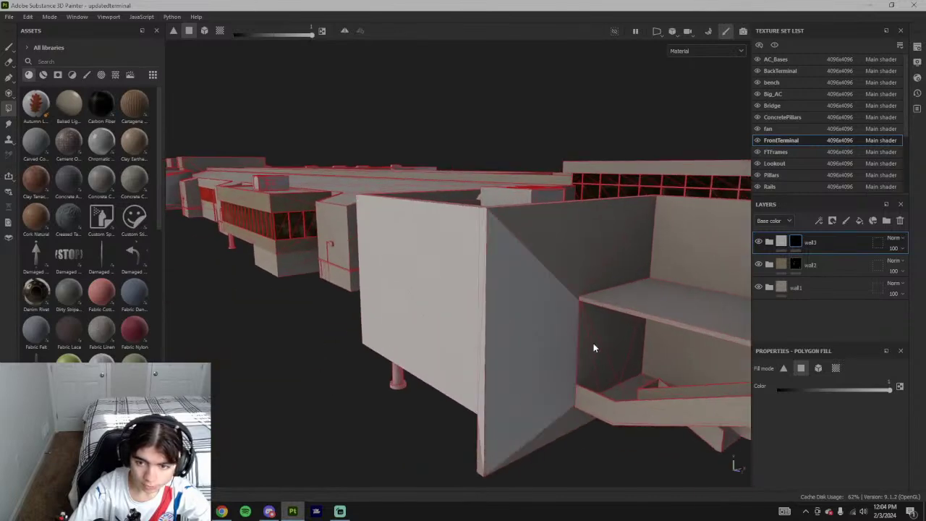
click(583, 329)
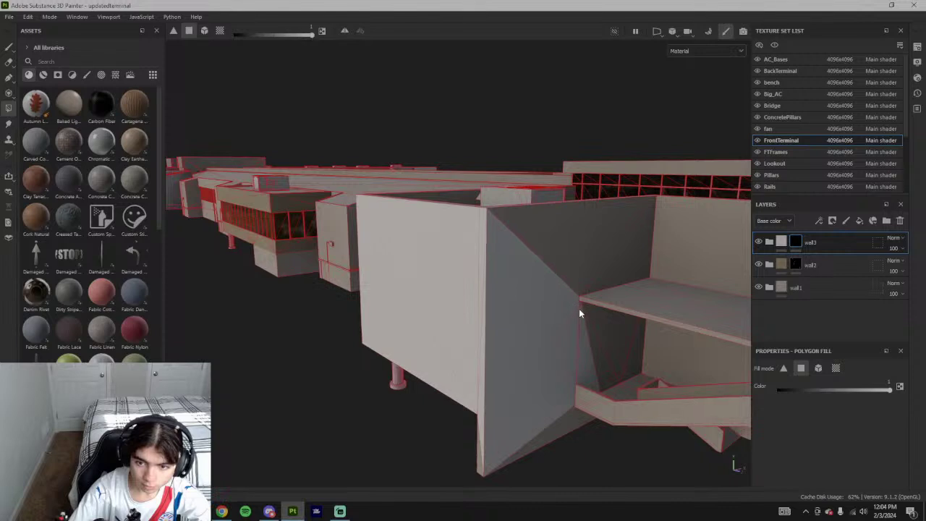
click(614, 265)
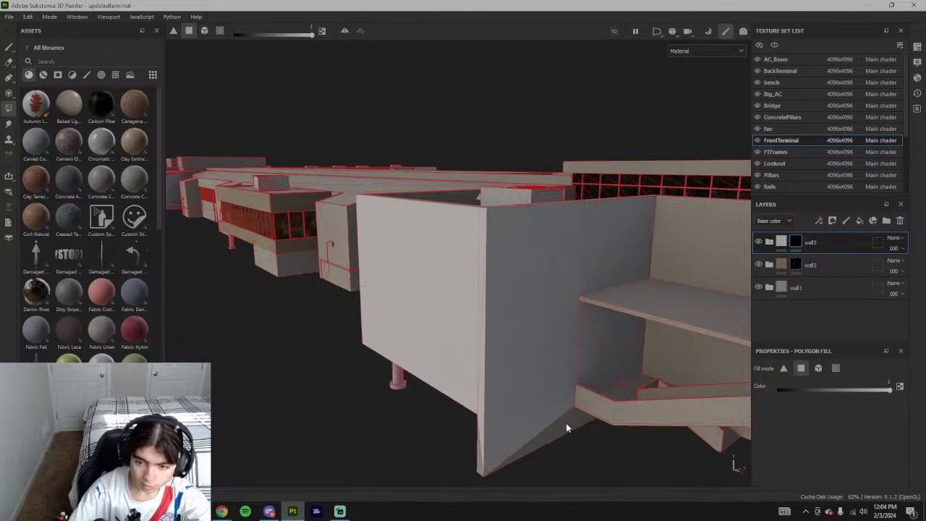
alt+drag(566, 422, 629, 437)
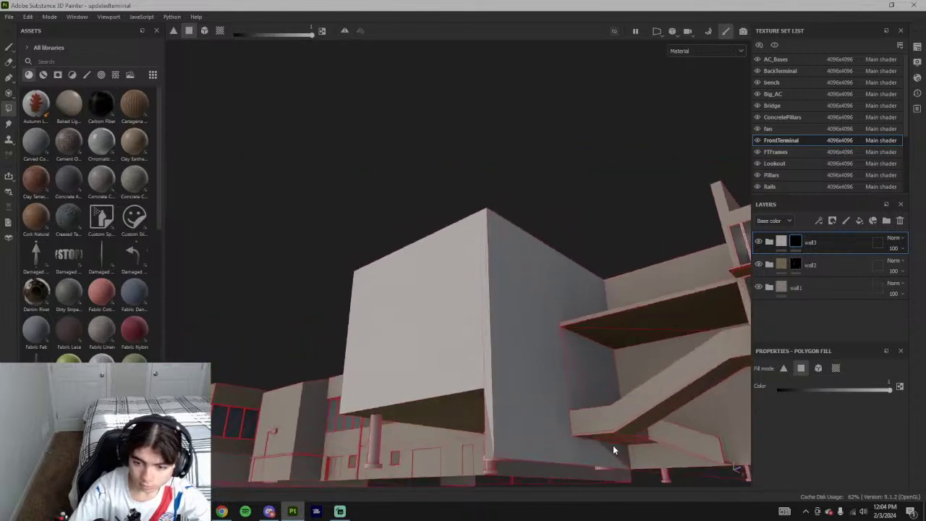
alt+drag(656, 446, 555, 415)
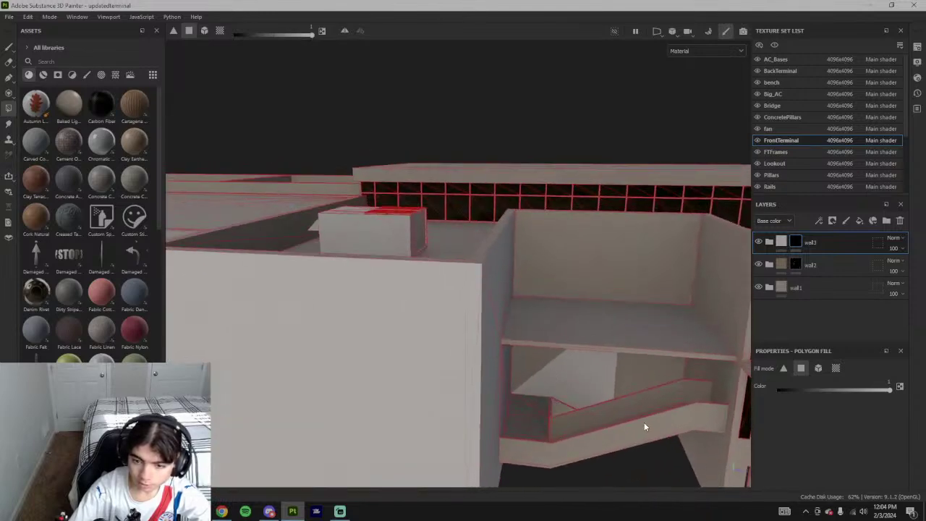
- Fill the back wall of the stair recess, above and below the platform, into wall3's mask
alt+drag(644, 427, 563, 372)
alt+drag(683, 399, 575, 378)
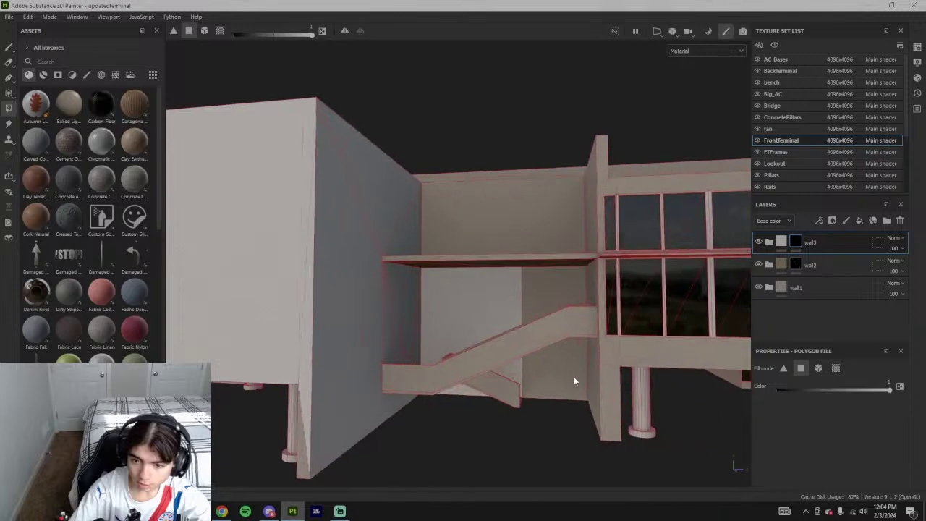
click(545, 295)
alt+drag(562, 275, 502, 240)
click(502, 239)
click(544, 209)
- Fill the top surface of the platform in the stair recess into wall3's mask
scroll(543, 281, down, 3)
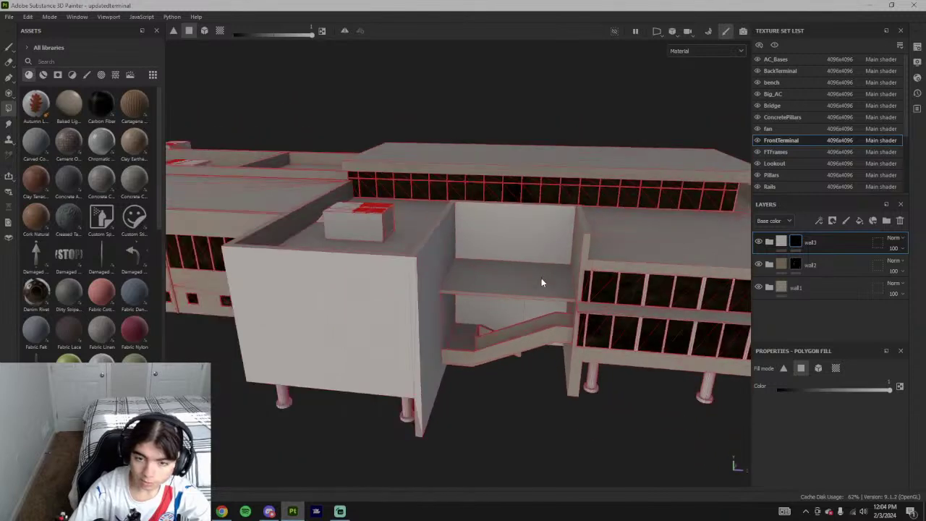
alt+drag(541, 278, 445, 271)
scroll(422, 275, up, 5)
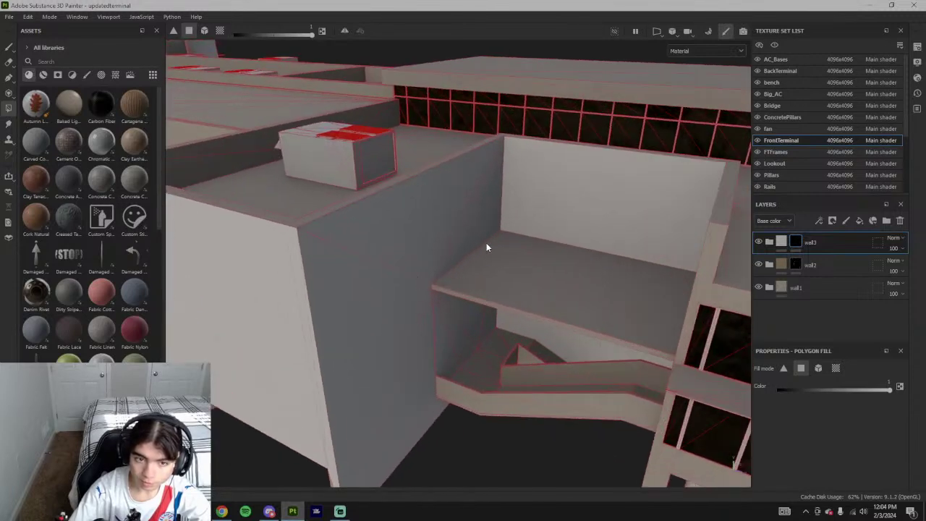
alt+drag(486, 242, 538, 273)
click(540, 276)
click(602, 273)
mouse_move(603, 274)
alt+mouse_down()
mouse_move(569, 284)
mouse_move(434, 289)
alt+mouse_up()
scroll(408, 291, up, 4)
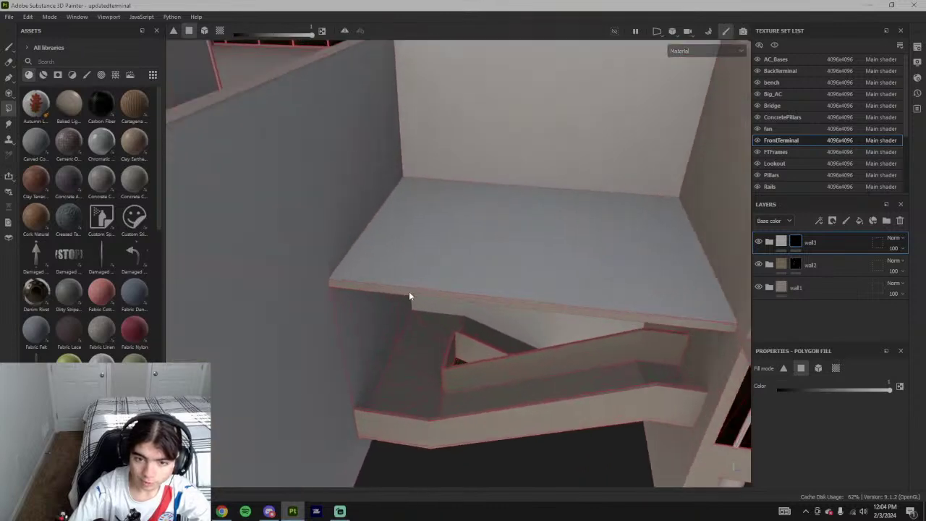
- Add the platform's front edge and the inner face of the fin wall beside the stairs to wall3's mask
alt+drag(620, 319, 612, 209)
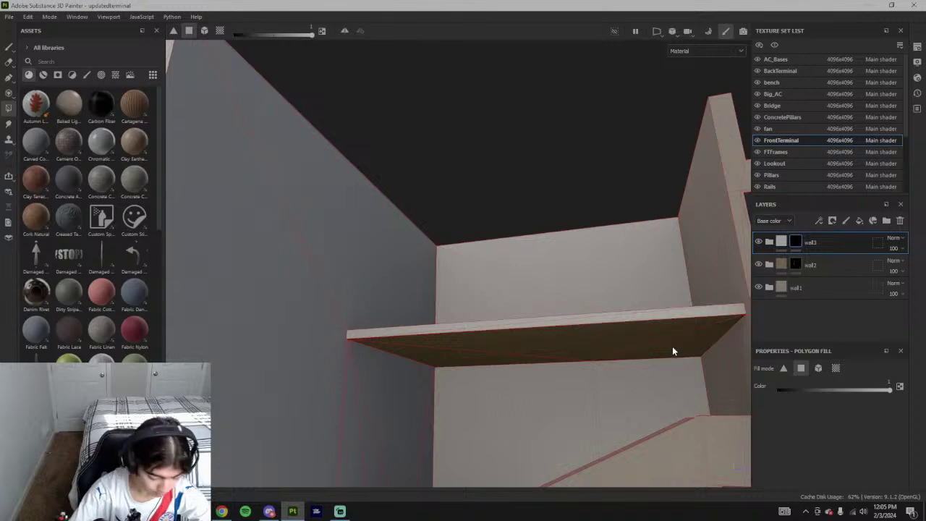
scroll(672, 350, down, 5)
scroll(600, 330, up, 3)
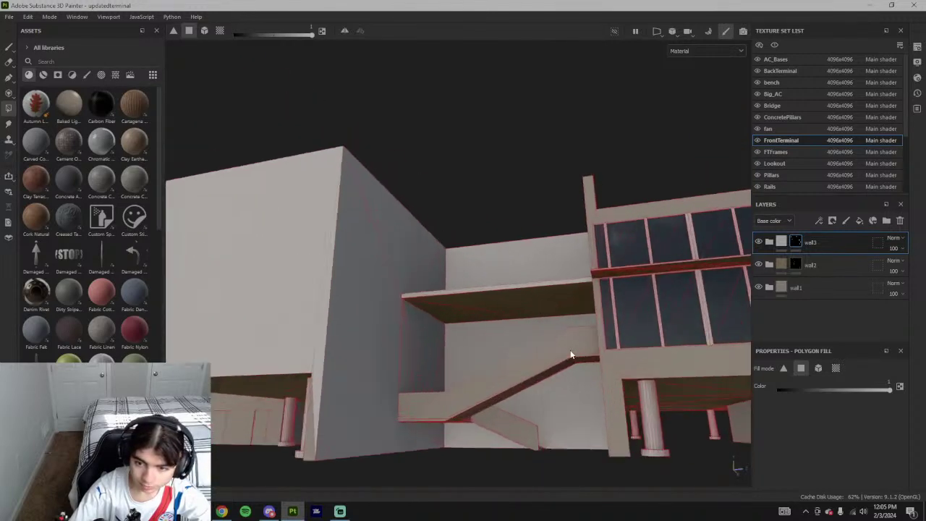
mouse_move(571, 355)
alt+mouse_down()
mouse_move(569, 395)
mouse_move(597, 391)
alt+mouse_up()
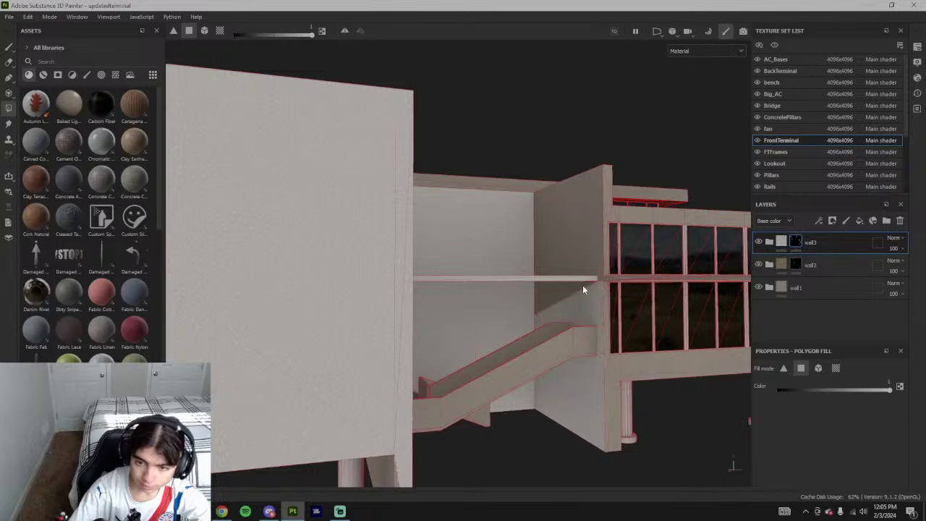
mouse_move(583, 288)
alt+mouse_down()
mouse_move(589, 266)
mouse_move(602, 271)
mouse_move(586, 241)
alt+mouse_up()
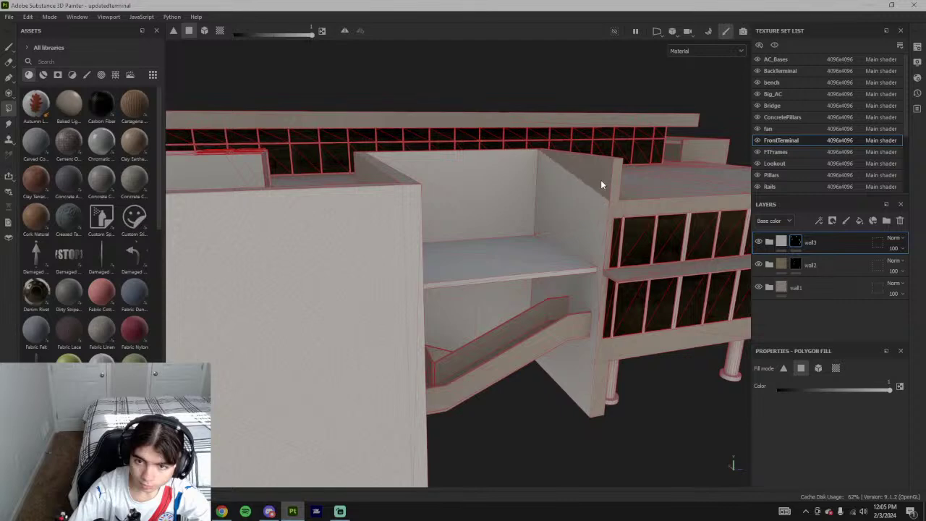
alt+drag(601, 184, 549, 280)
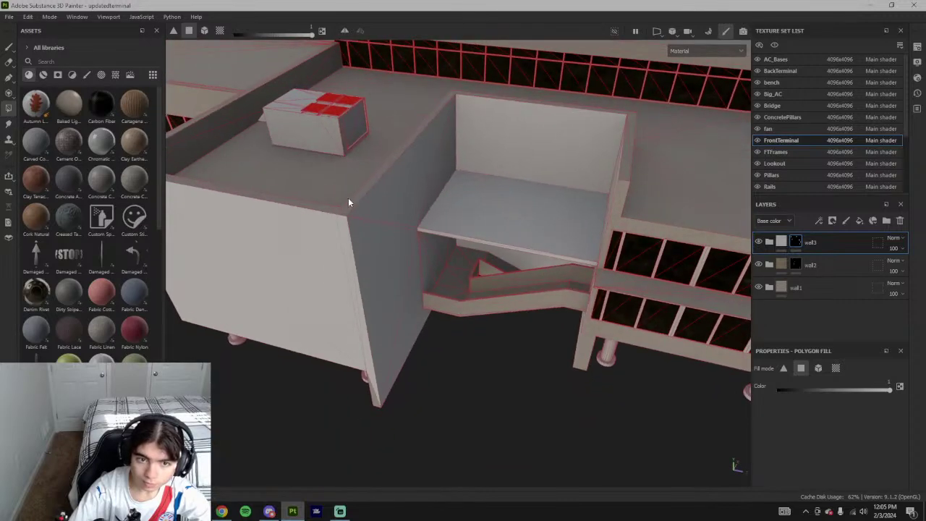
- Fill the narrow top edges of the protruding block's walls, including the wall shared with the stair recess, into wall3's mask
alt+drag(333, 209, 396, 299)
click(345, 233)
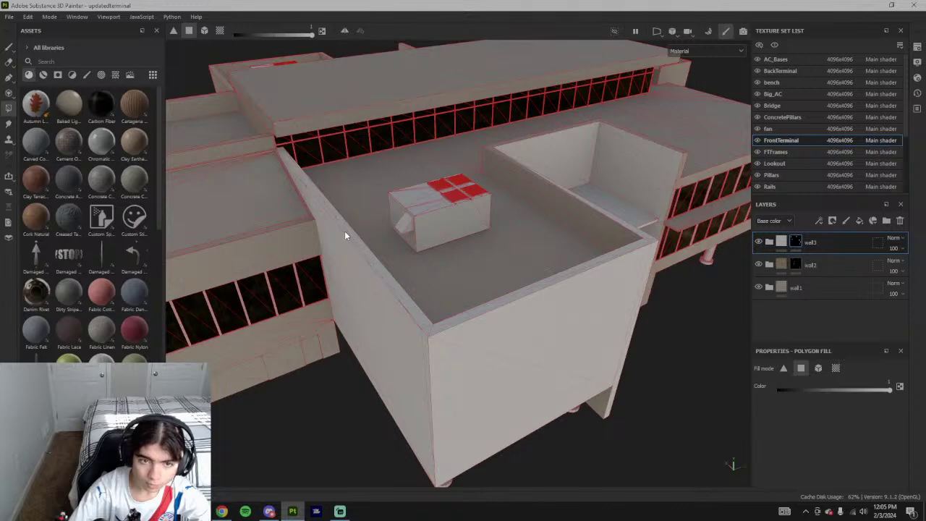
alt+middle_drag(579, 230, 477, 344)
scroll(478, 344, up, 3)
click(382, 315)
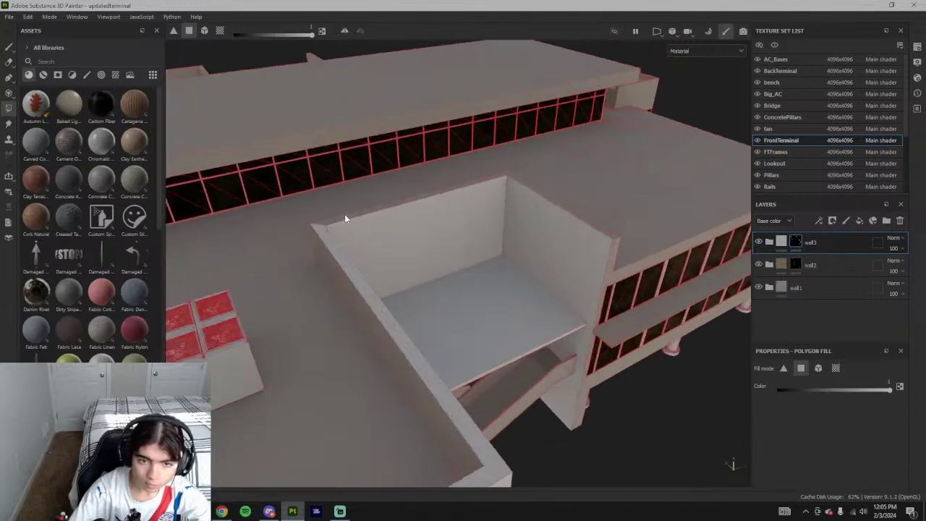
- Fill the top edges of the recess's back wall and fin wall, plus the fin wall's upper front edge, into wall3's mask
alt+drag(422, 196, 515, 176)
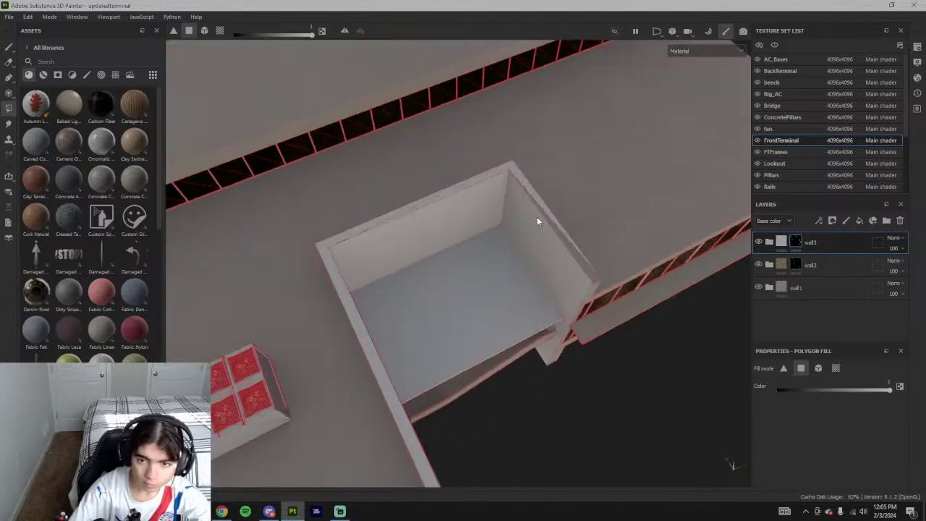
scroll(570, 318, down, 5)
alt+drag(570, 319, 528, 324)
scroll(528, 328, up, 4)
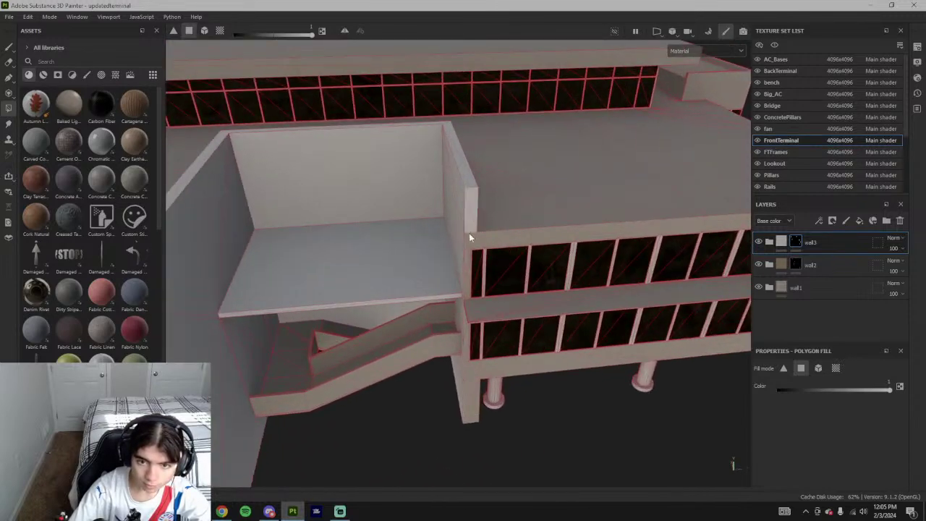
- Add the fin wall's narrow front strips beside the upper and lower window rows to wall3's mask
scroll(469, 267, up, 4)
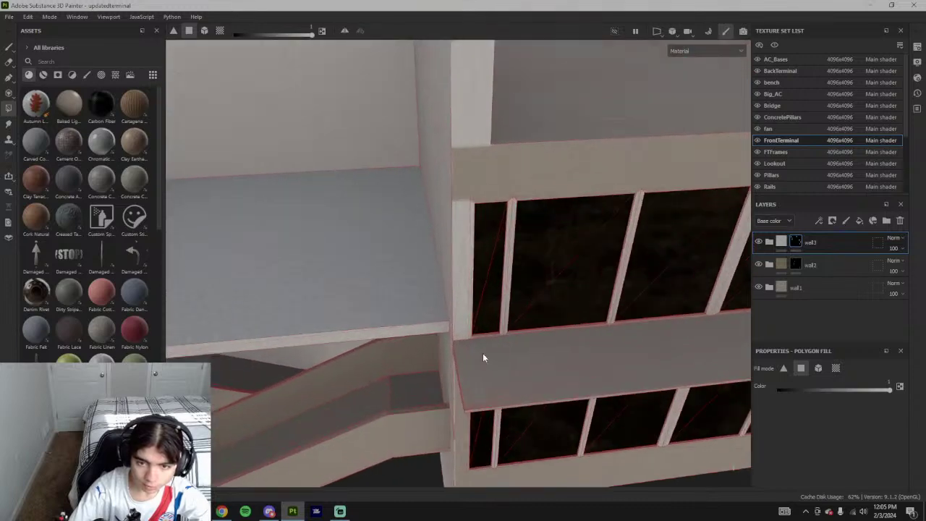
scroll(483, 380, down, 5)
scroll(482, 380, down, 8)
scroll(467, 387, up, 10)
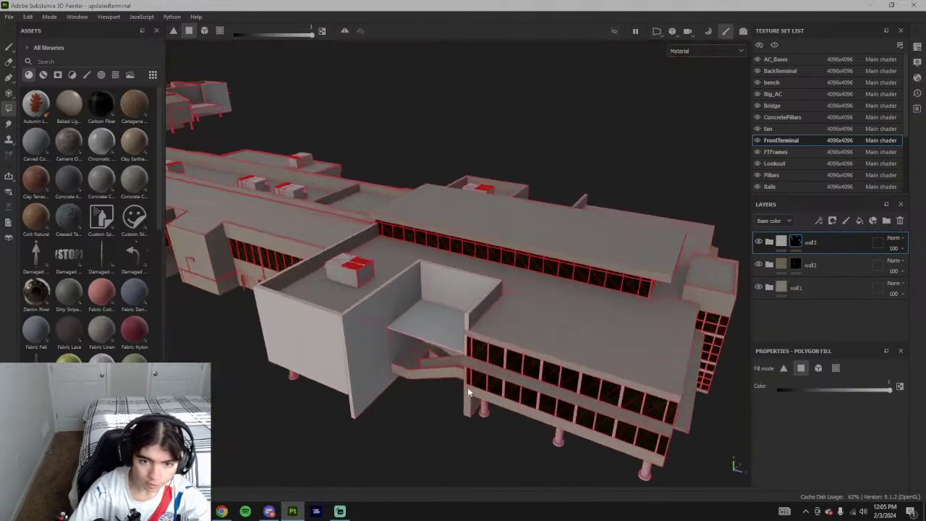
scroll(461, 358, up, 4)
alt+drag(453, 361, 495, 253)
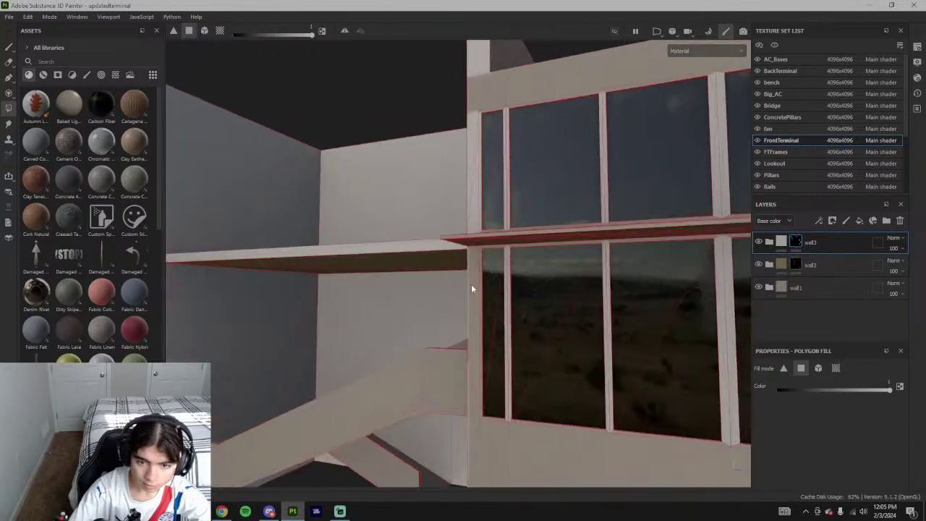
click(471, 285)
scroll(478, 298, up, 4)
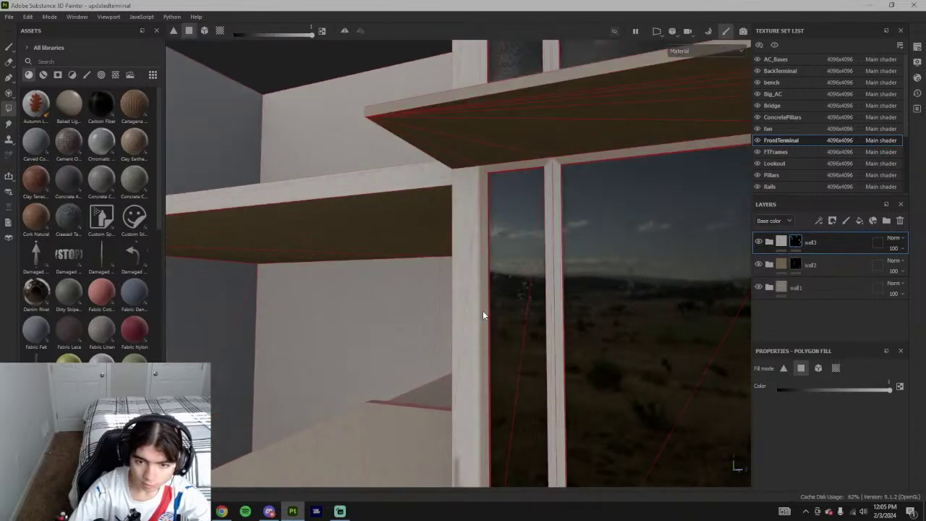
scroll(485, 317, down, 3)
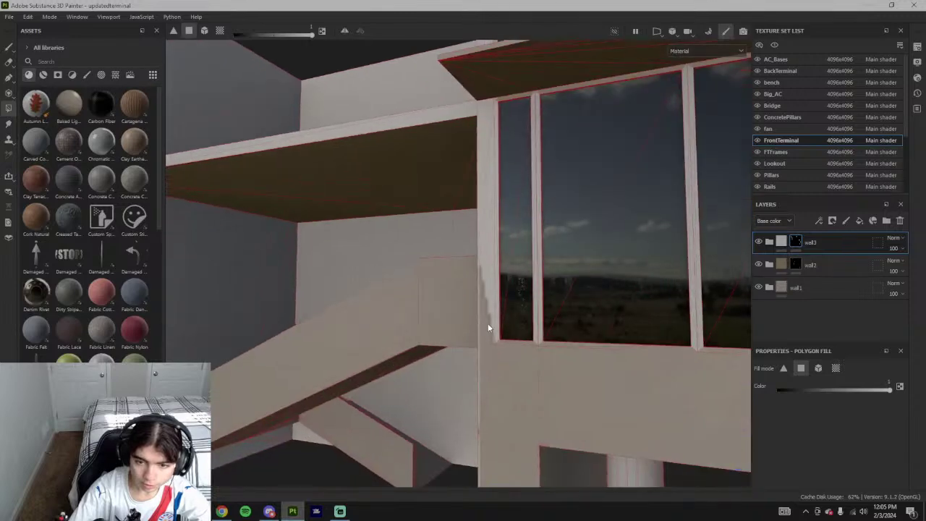
- Fill the front face of the fin wall's base and the adjoining start of the band below the lower windows into wall3's mask
scroll(485, 329, down, 3)
alt+middle_drag(488, 328, 508, 272)
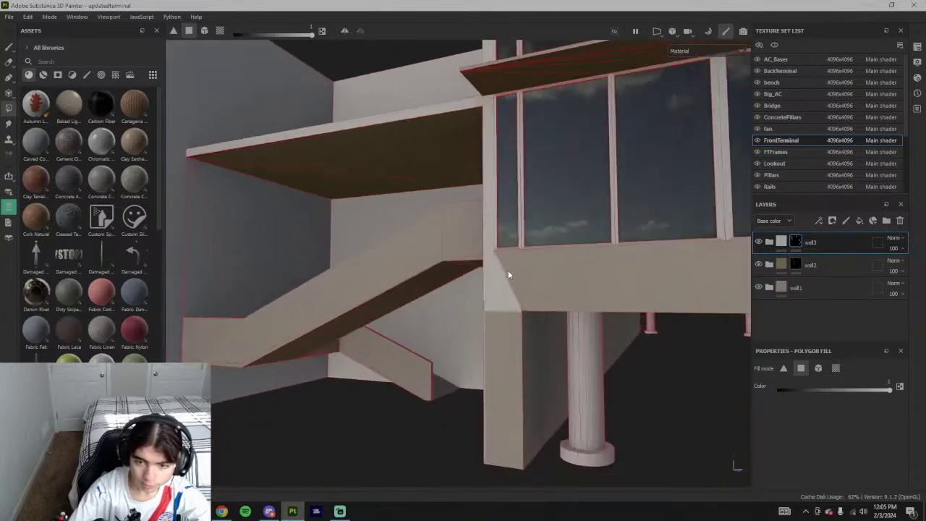
click(508, 272)
mouse_move(506, 374)
mouse_down()
mouse_move(522, 354)
mouse_move(546, 275)
mouse_move(573, 271)
mouse_up()
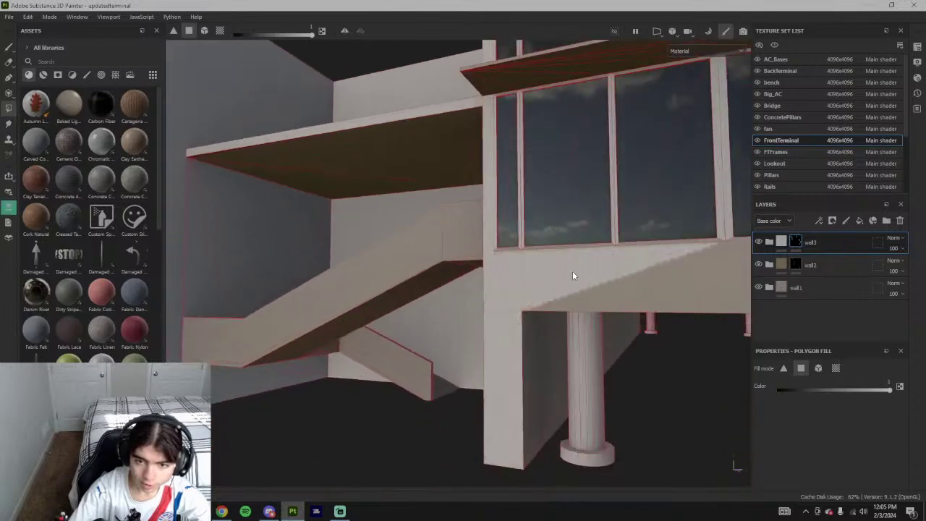
click(624, 294)
- Fill the remaining faces of the band below the lower windows, through to the building's far corner, into wall3's mask
scroll(623, 294, down, 5)
alt+drag(686, 292, 572, 366)
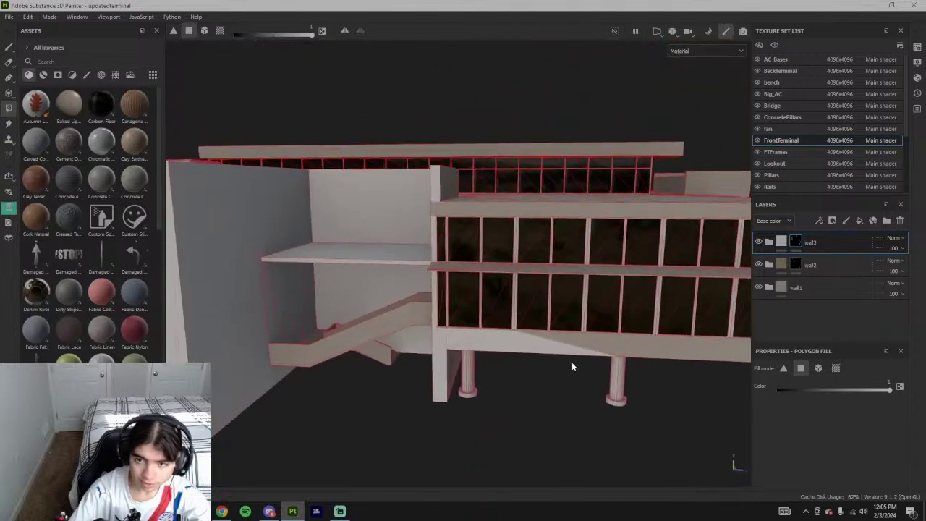
scroll(490, 195, up, 5)
scroll(351, 248, up, 5)
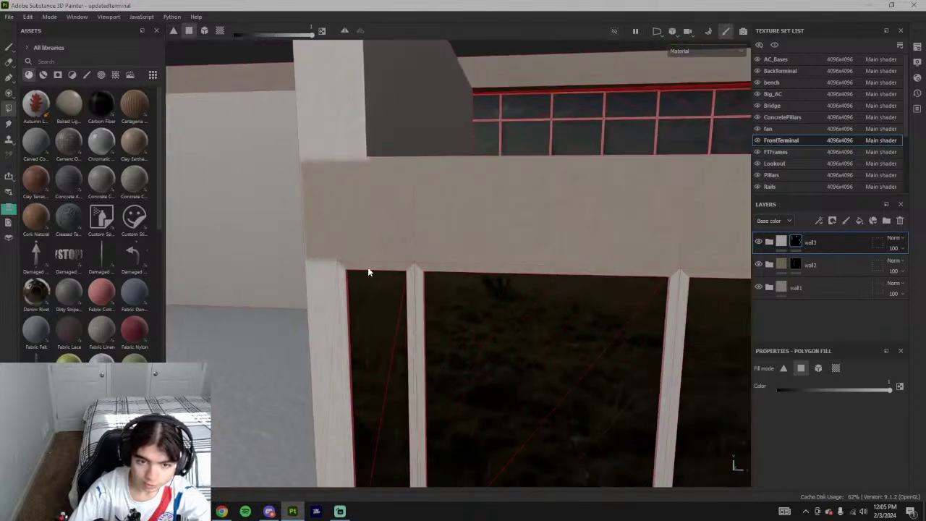
scroll(354, 390, down, 5)
alt+middle_drag(511, 394, 470, 263)
scroll(567, 391, up, 5)
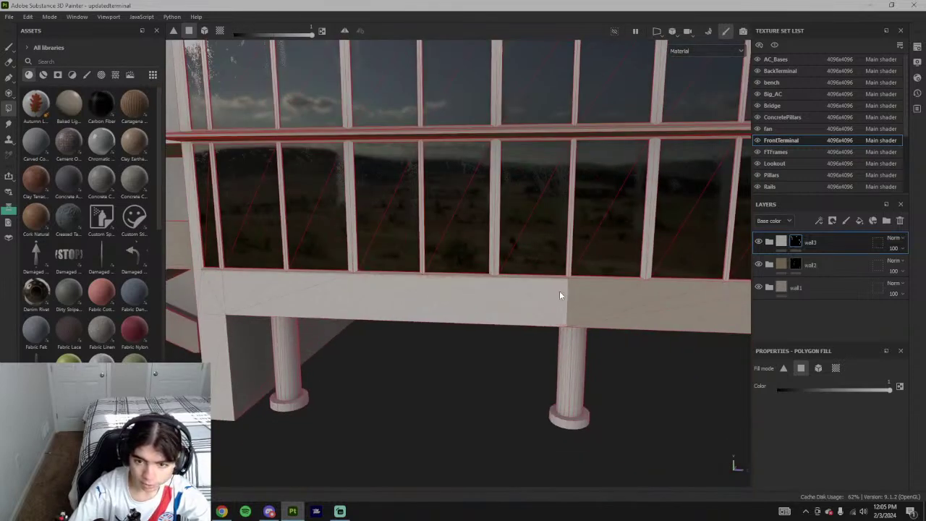
click(634, 297)
click(668, 303)
click(695, 315)
scroll(695, 315, down, 5)
alt+middle_drag(746, 314, 472, 301)
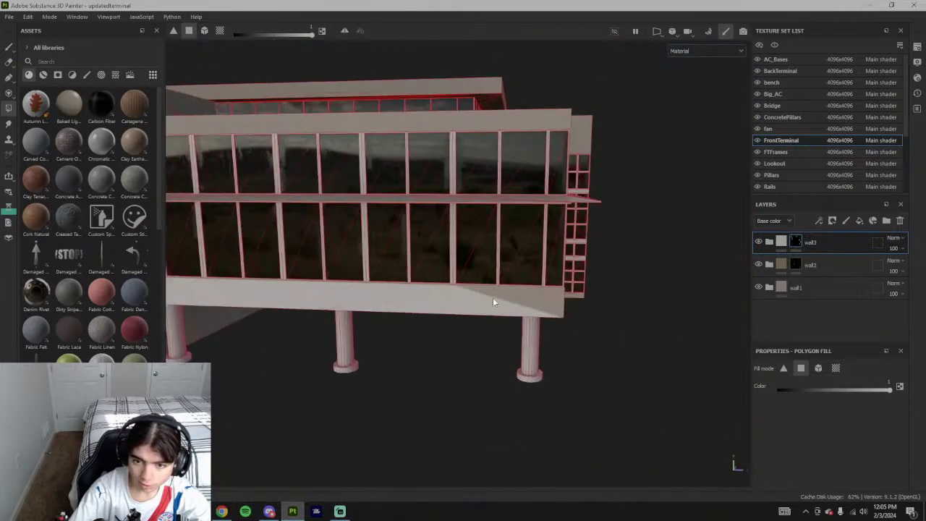
click(495, 297)
- Fill the front roof-edge band above the upper windows into wall3's mask along its full length, and save the project
alt+drag(551, 290, 381, 271)
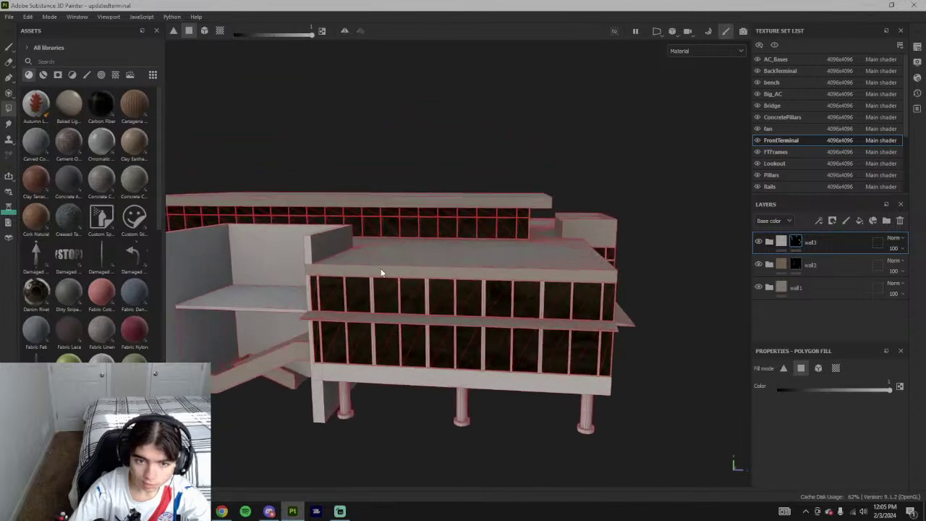
scroll(302, 280, up, 5)
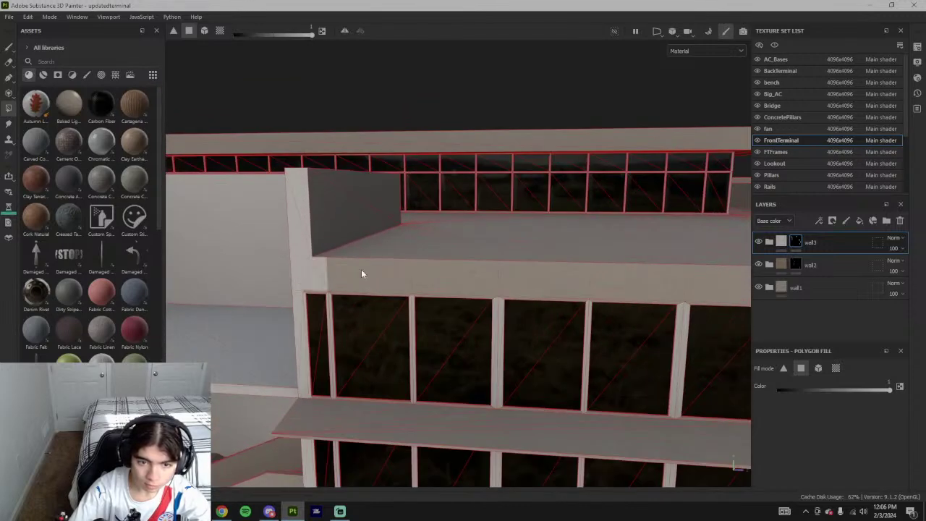
alt+drag(587, 294, 348, 297)
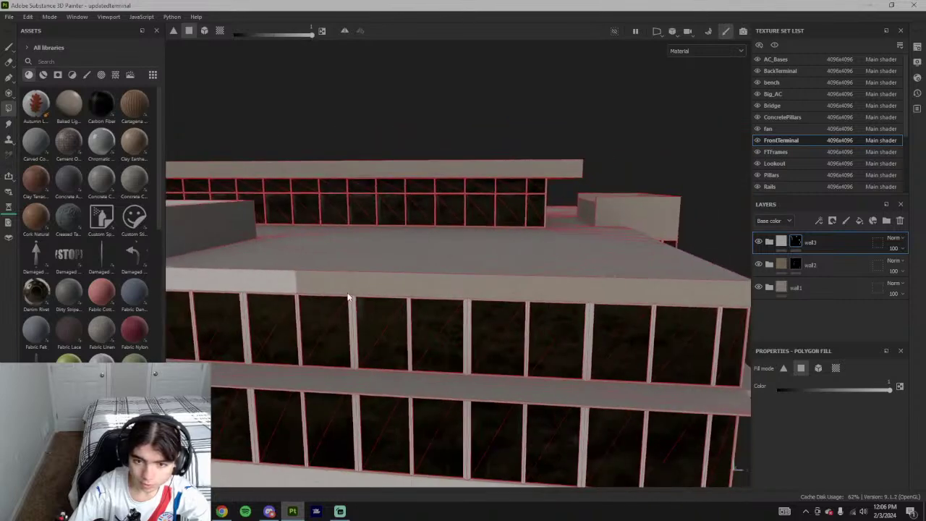
key(ctrl+s)
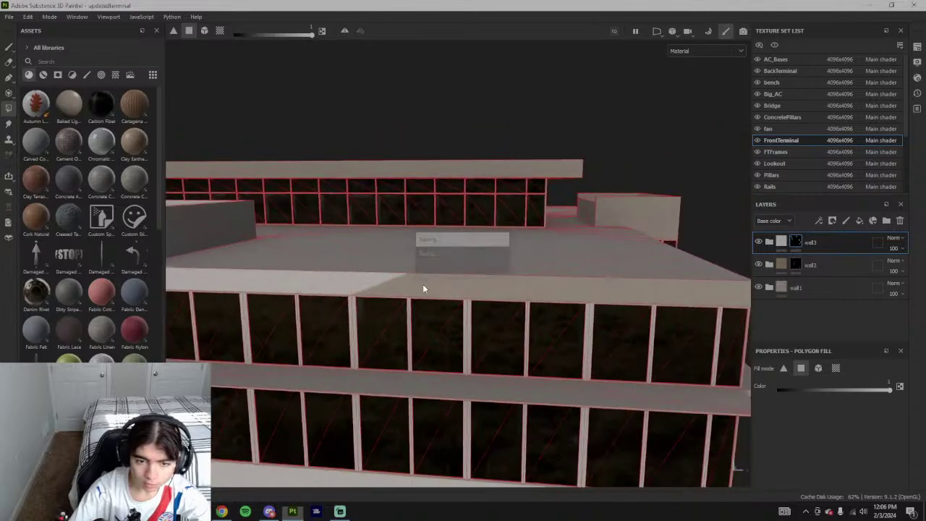
drag(455, 292, 641, 294)
alt+middle_drag(641, 294, 412, 276)
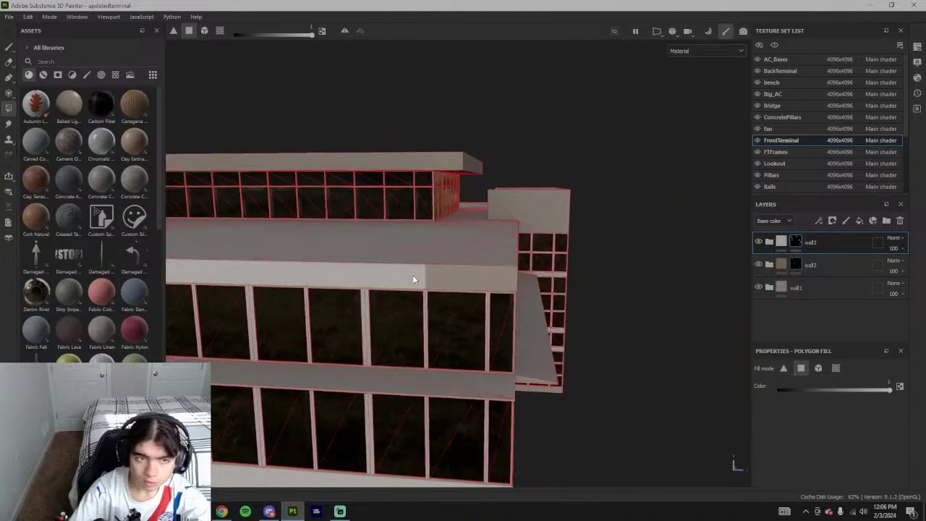
mouse_move(434, 279)
mouse_down()
mouse_move(513, 291)
mouse_move(369, 300)
mouse_up()
scroll(514, 285, down, 5)
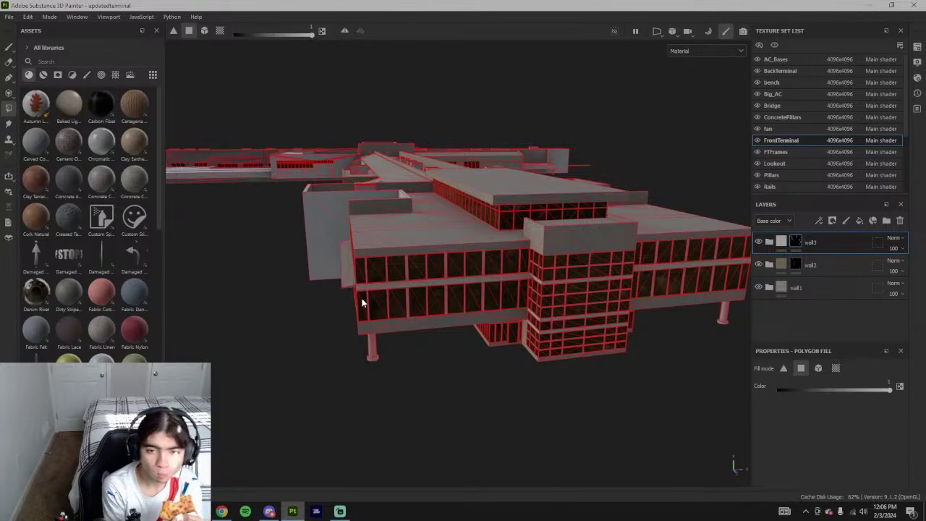
- Switch to Google Earth and examine the real terminal's walls and roof edges from both sides of the concourse
click(223, 511)
scroll(490, 333, up, 5)
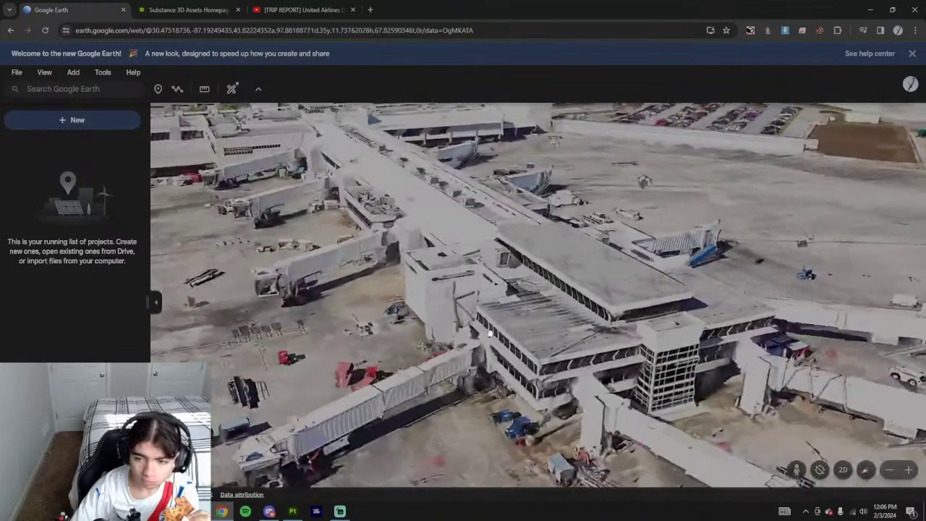
middle_drag(490, 334, 377, 265)
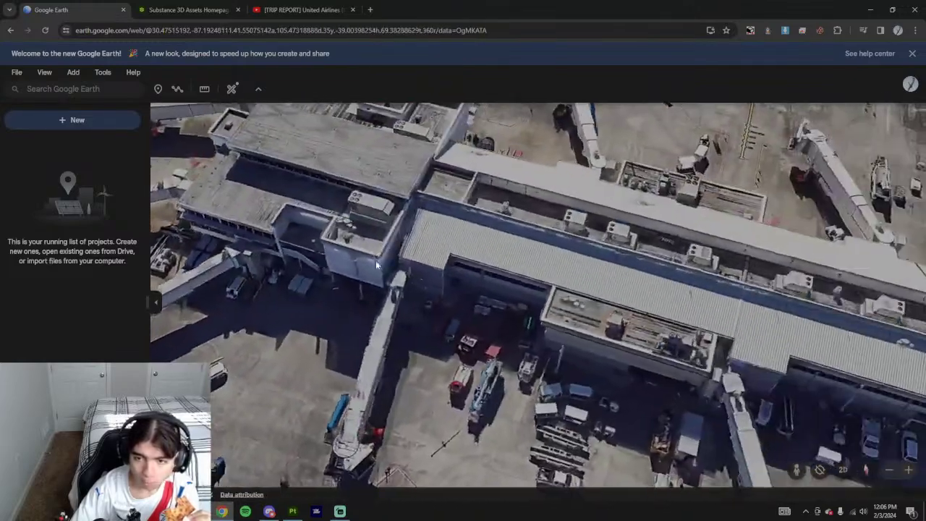
drag(376, 265, 535, 288)
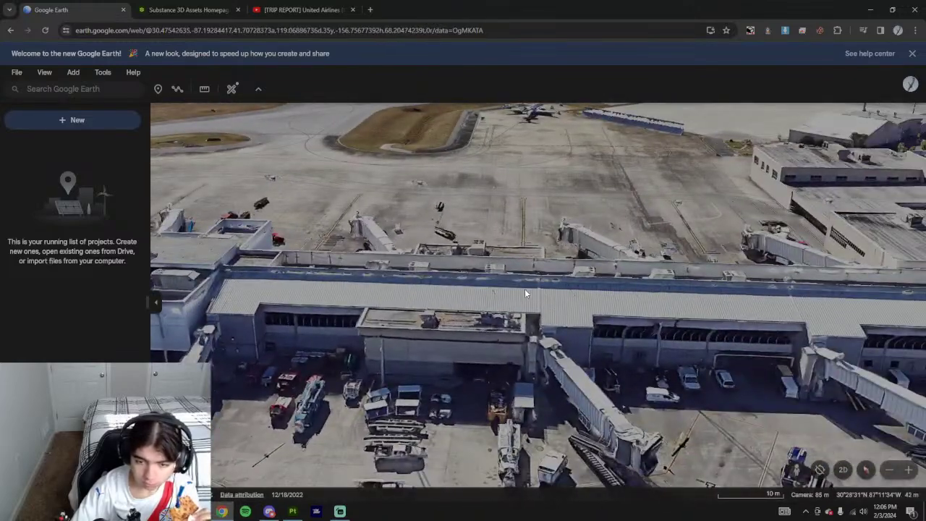
drag(515, 346, 555, 269)
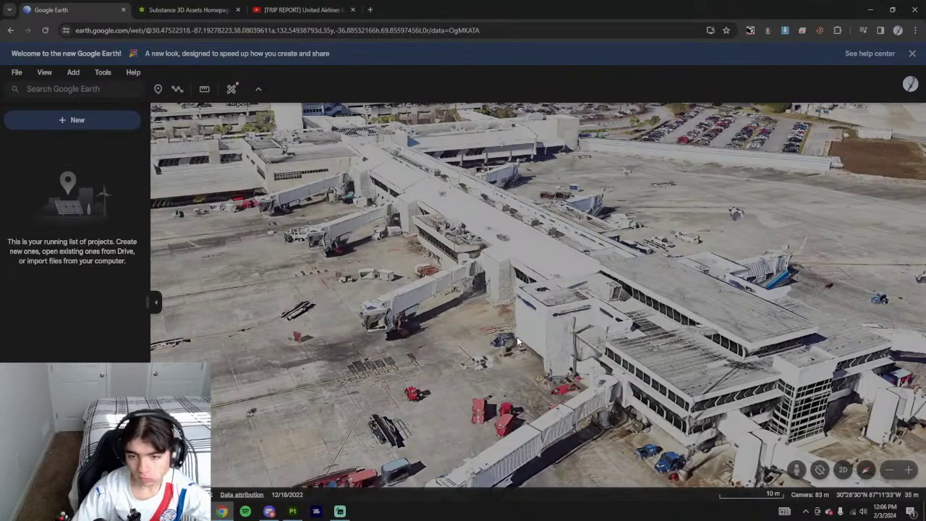
- Examine the concourse walls, window bands and jet bridges of the airport terminal in Google Earth's 3D view
scroll(537, 325, up, 4)
middle_drag(537, 325, 636, 318)
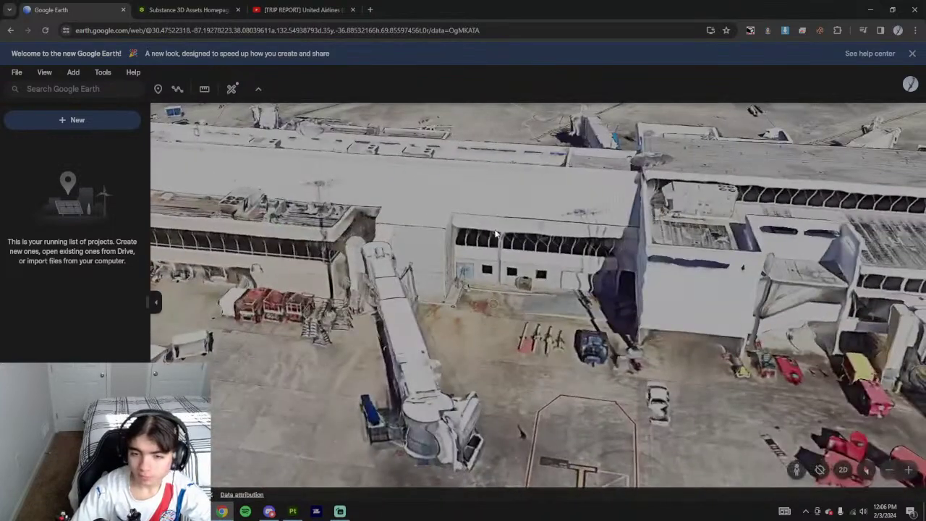
drag(396, 246, 752, 340)
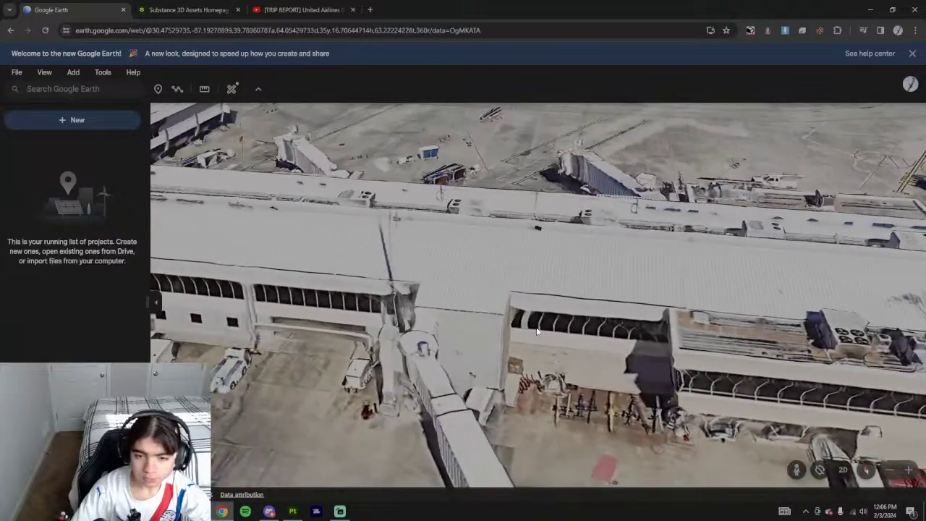
drag(455, 314, 591, 330)
scroll(591, 331, up, 3)
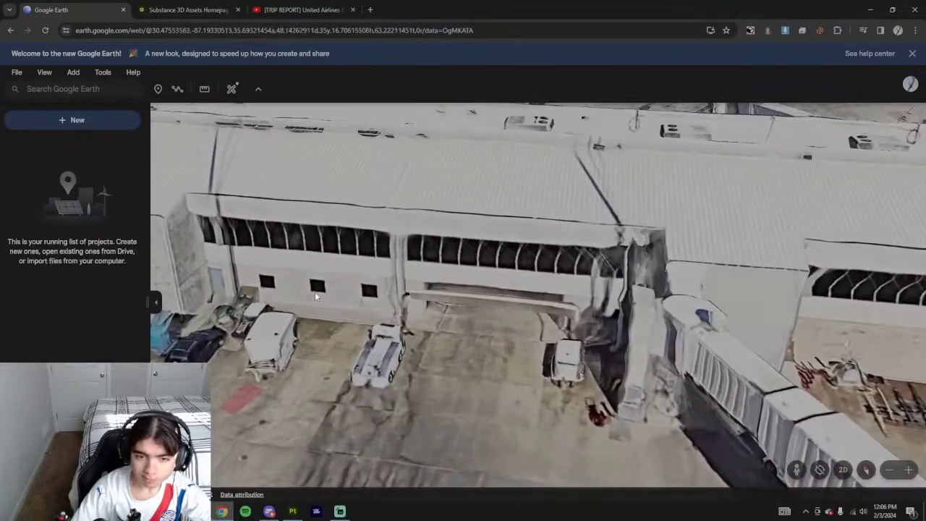
- Switch to the YouTube trip report video and seek through it to study the terminal facade seen beyond the wing
click(297, 9)
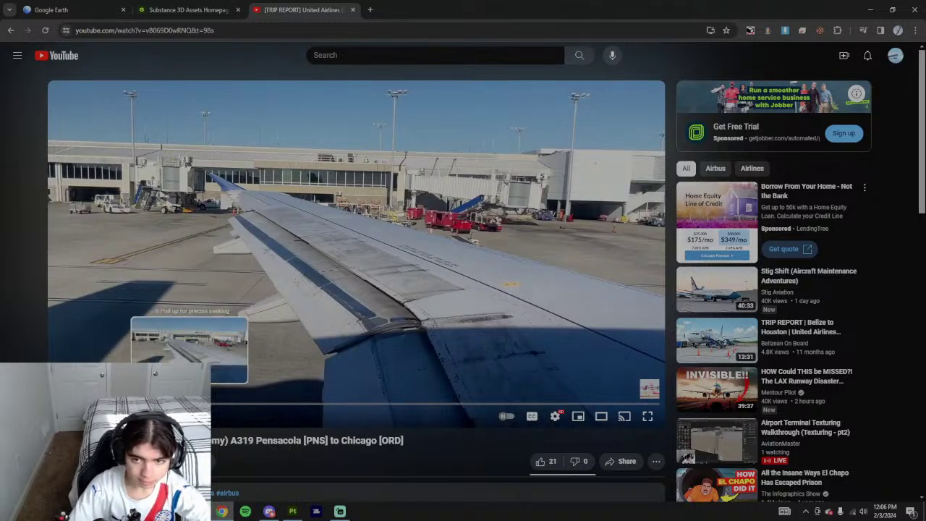
drag(189, 405, 189, 405)
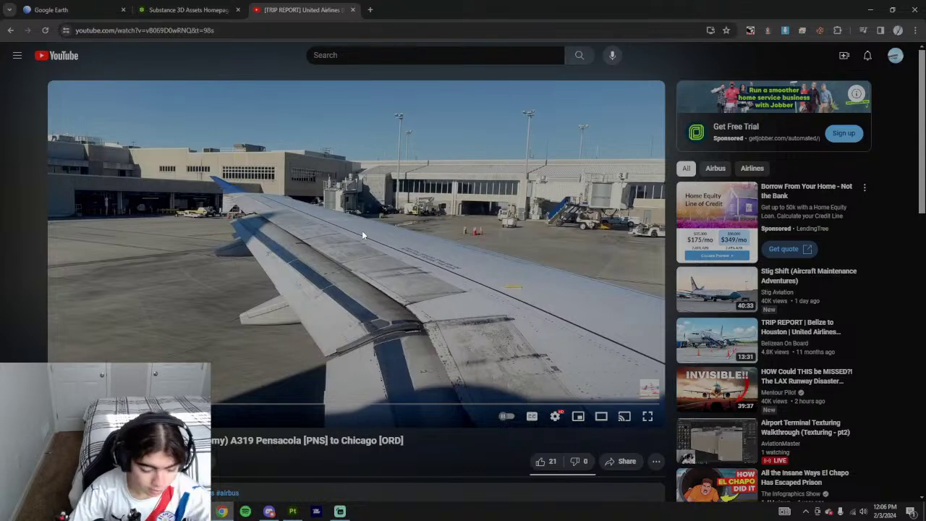
key(Right)
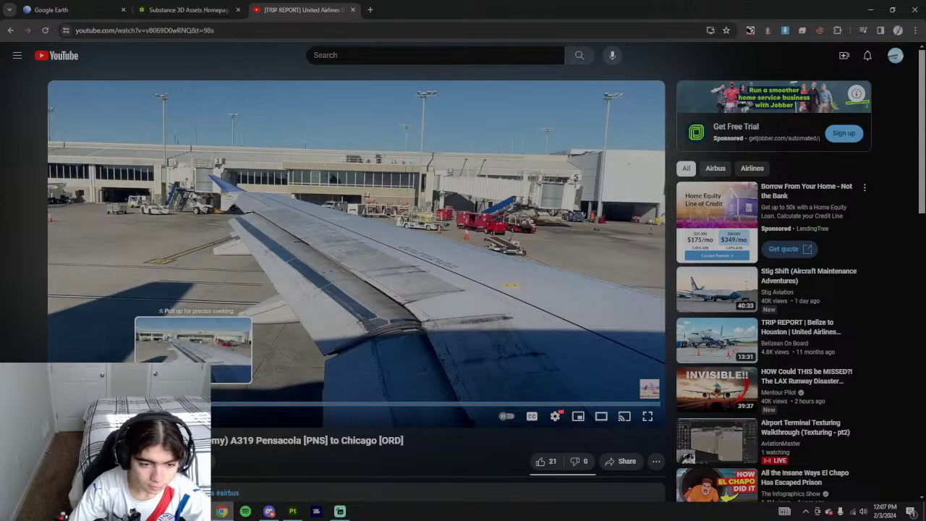
click(192, 403)
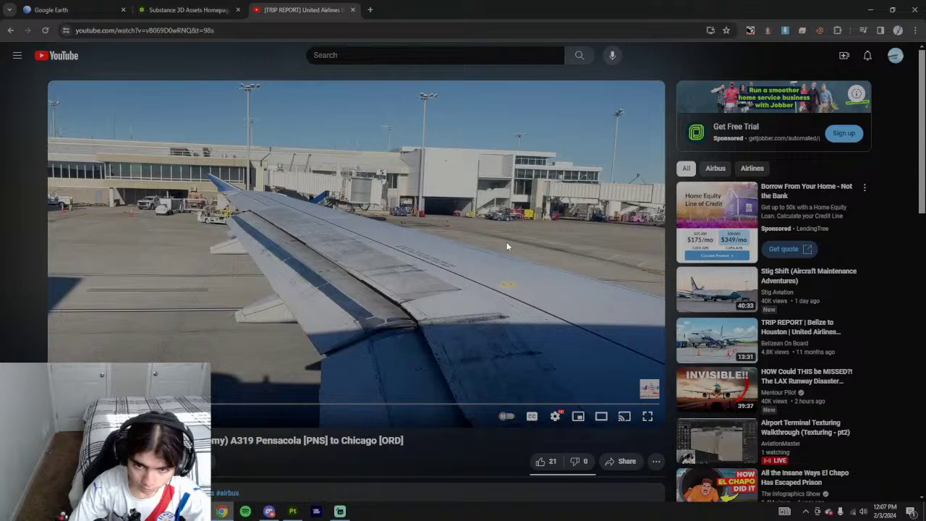
- Switch to Substance 3D Painter and polygon-fill the roof-edge band above the FrontTerminal's upper windows in the wall3 mask
key(alt+Tab)
scroll(357, 254, up, 3)
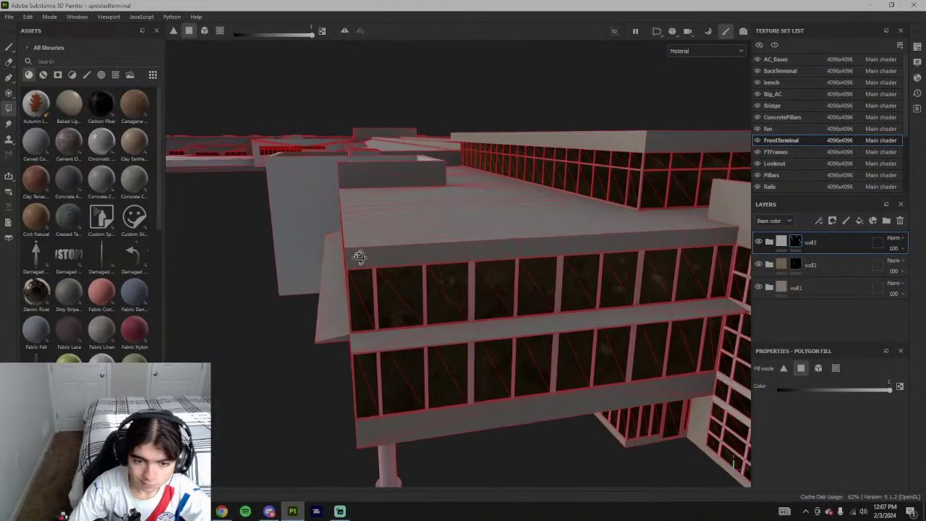
alt+drag(359, 257, 484, 262)
alt+middle_drag(329, 266, 523, 287)
alt+middle_drag(391, 256, 395, 257)
alt+drag(395, 257, 413, 269)
alt+drag(484, 253, 417, 242)
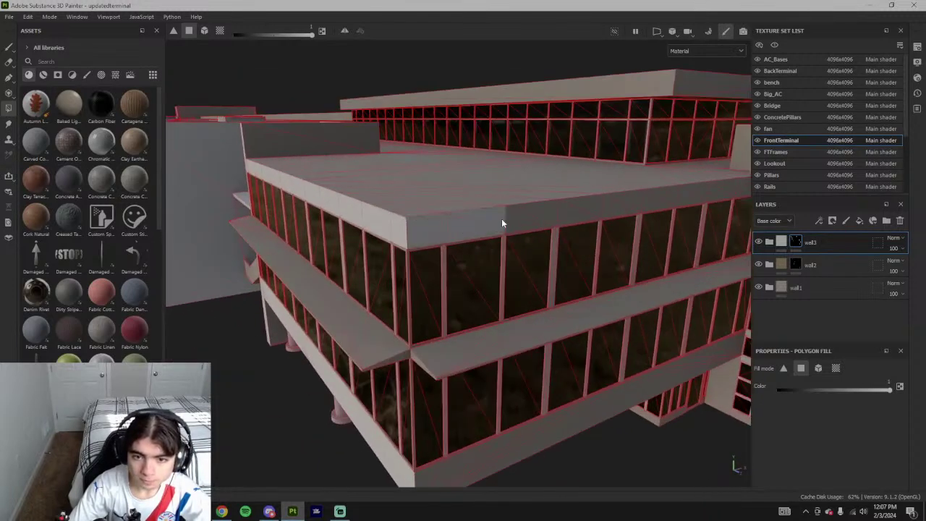
alt+drag(546, 217, 465, 204)
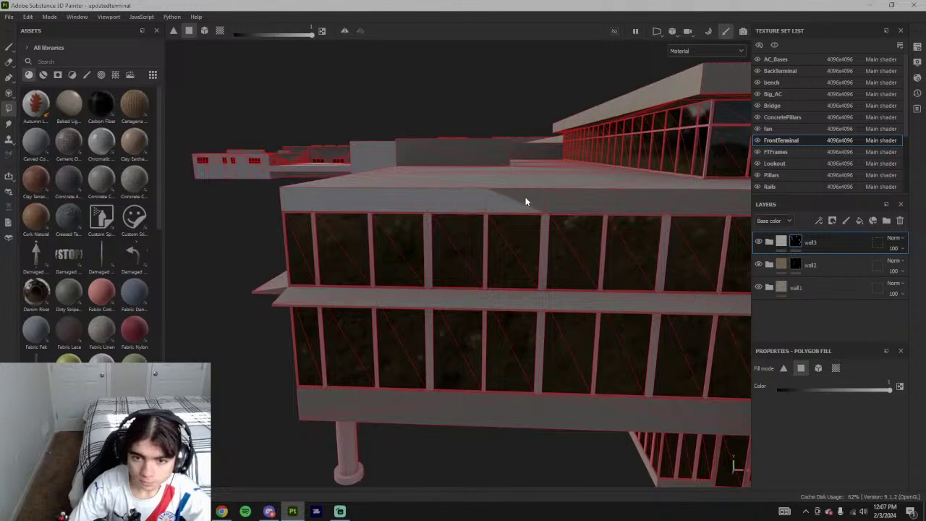
alt+drag(576, 195, 395, 194)
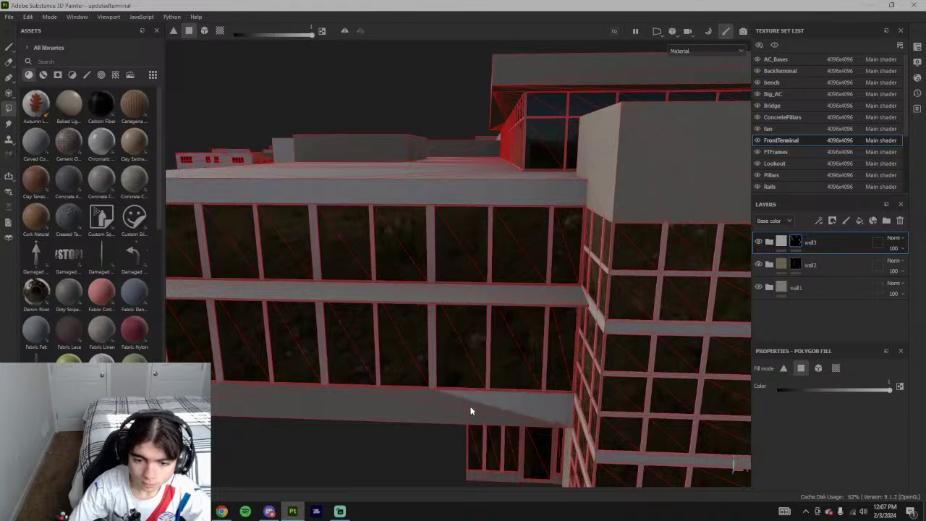
- Polygon-fill the band beneath the lower row of windows on the front terminal in the wall3 mask
alt+drag(391, 411, 514, 379)
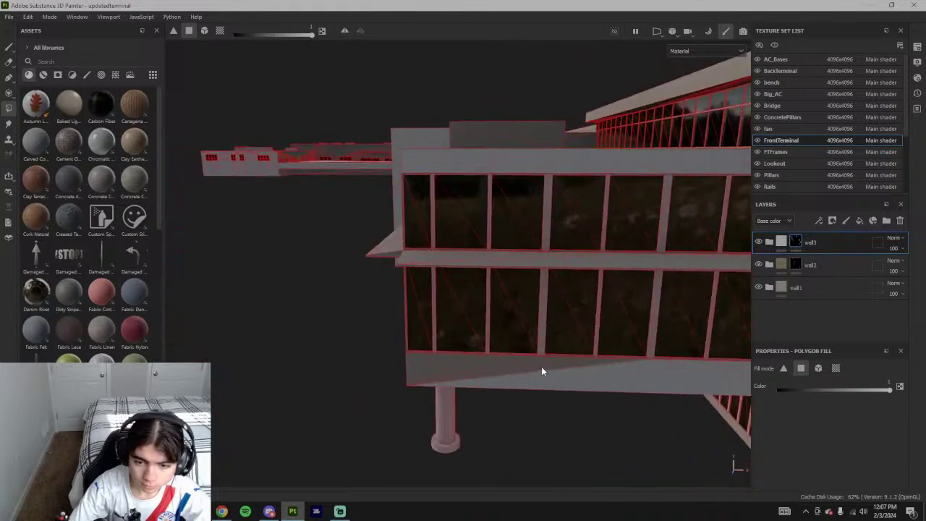
alt+drag(398, 356, 490, 312)
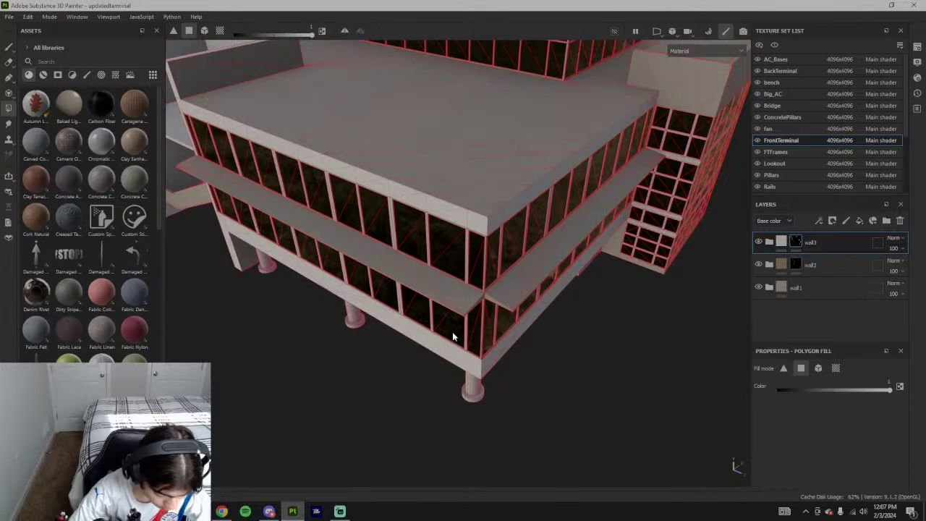
alt+drag(517, 296, 533, 316)
alt+drag(599, 294, 620, 288)
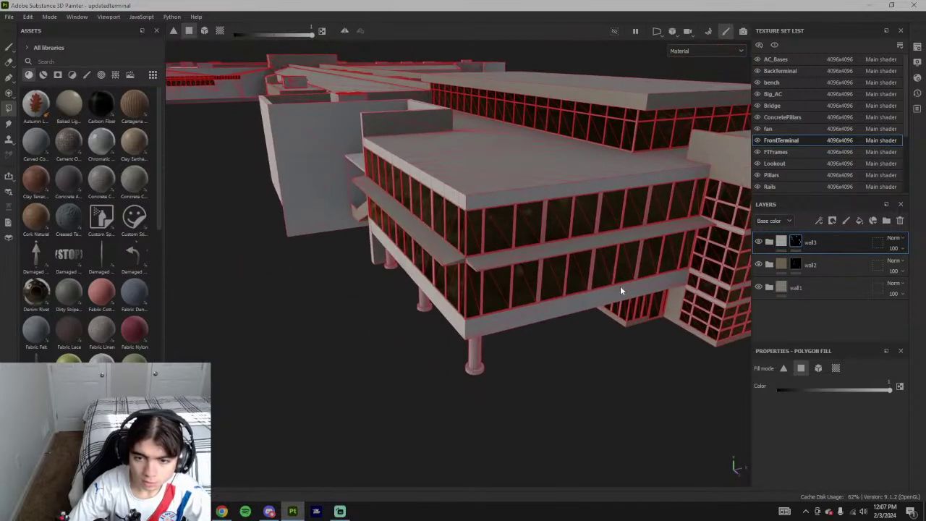
- Polygon-fill the top of the sloped awning from the building corner to the stairwell end in the wall3 mask
alt+middle_drag(620, 287, 586, 349)
scroll(457, 315, up, 3)
alt+drag(457, 314, 489, 366)
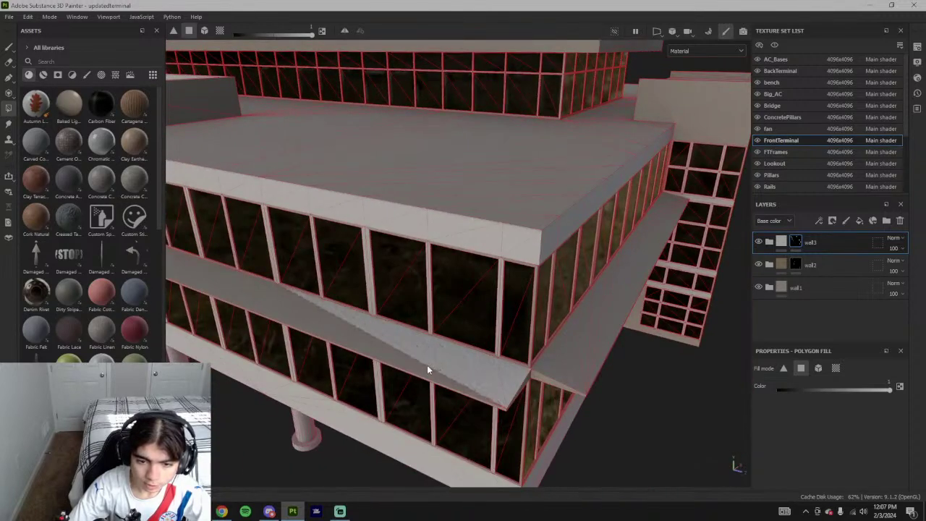
scroll(414, 362, down, 5)
alt+drag(418, 351, 483, 186)
alt+drag(328, 228, 458, 263)
scroll(358, 295, up, 3)
scroll(324, 268, up, 5)
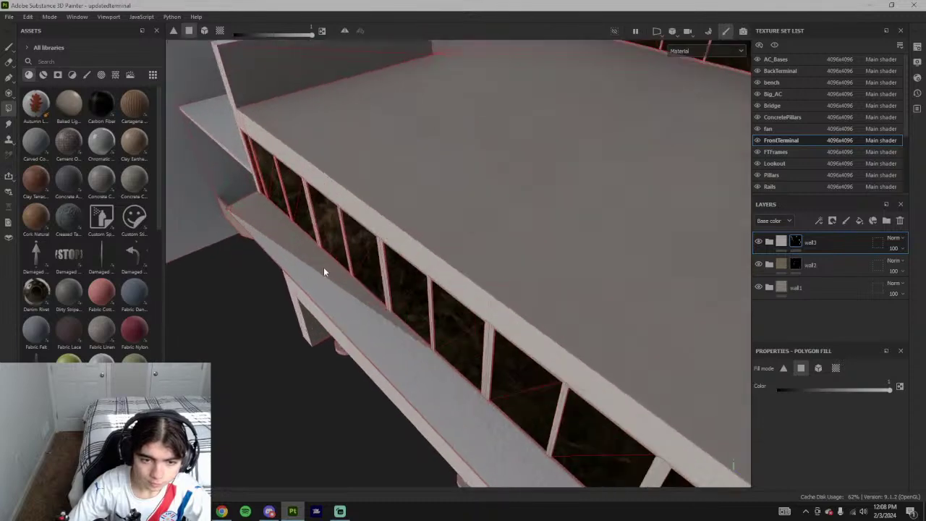
alt+drag(324, 269, 352, 300)
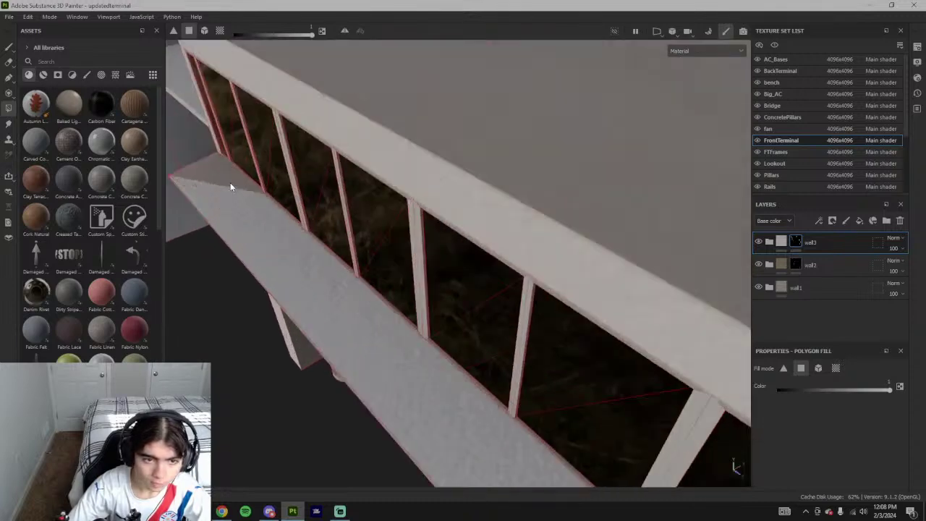
alt+drag(231, 186, 348, 223)
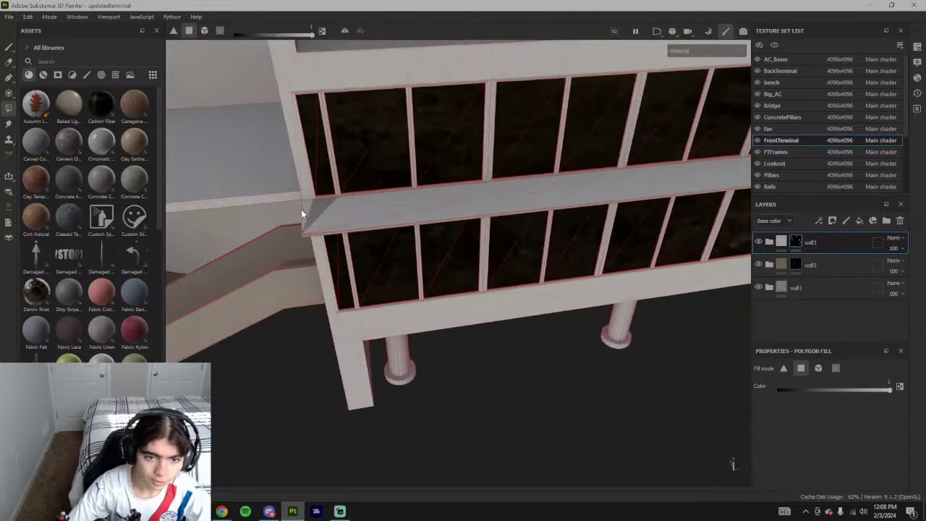
alt+drag(315, 216, 393, 247)
scroll(386, 249, down, 3)
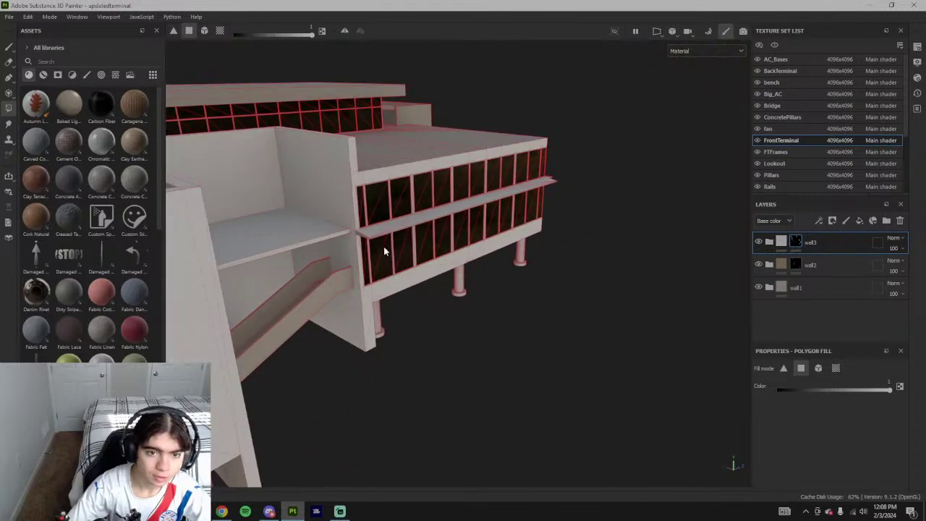
- Inspect the stairwell side of the terminal model and compare it with the YouTube reference video
scroll(336, 208, up, 3)
alt+drag(335, 208, 505, 254)
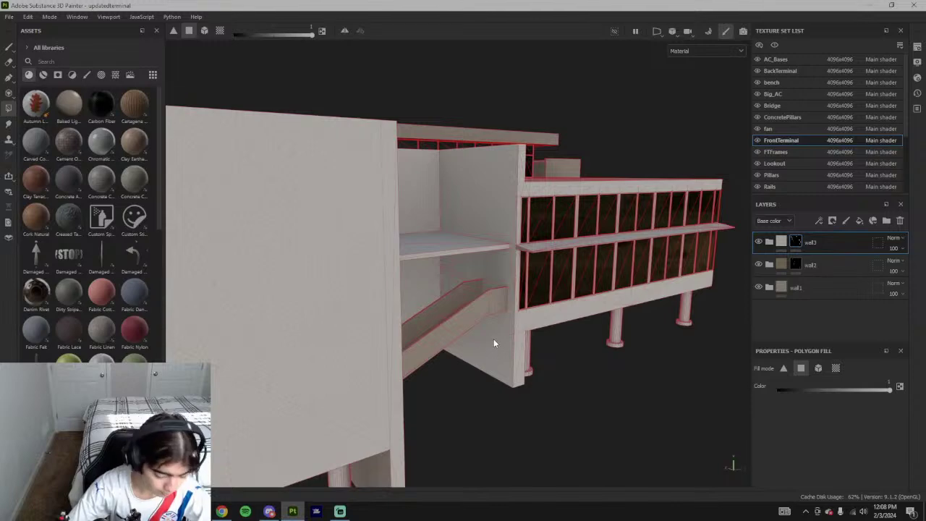
alt+drag(499, 288, 490, 207)
alt+drag(498, 273, 364, 328)
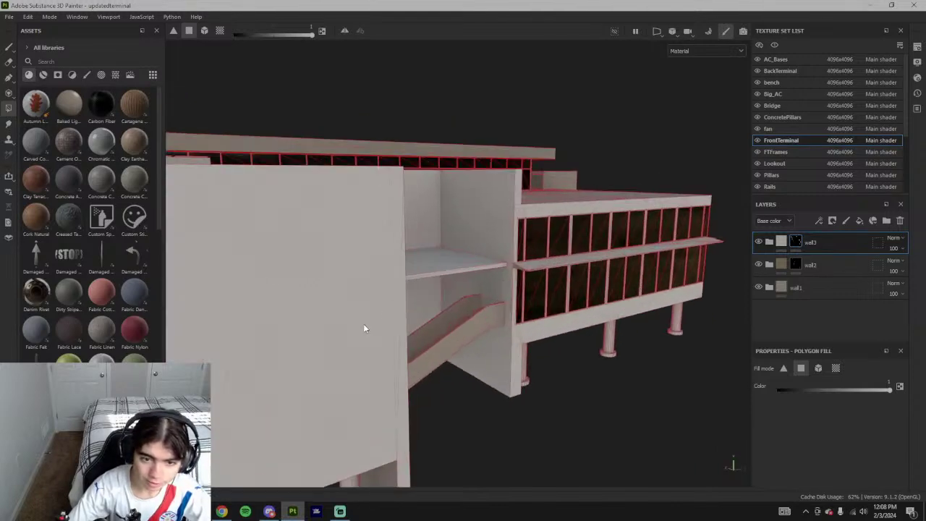
alt+drag(472, 299, 483, 192)
alt+drag(487, 369, 485, 192)
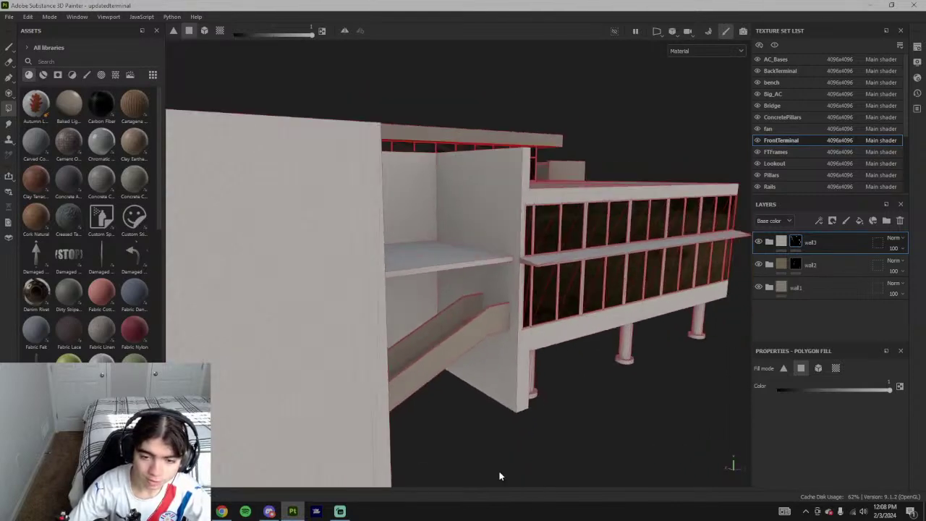
key(alt+Tab)
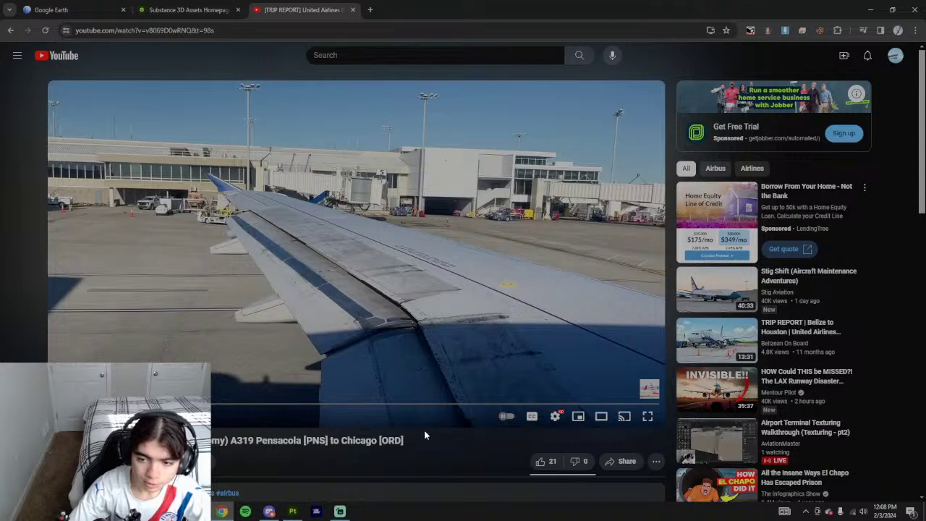
- Return to Substance 3D Painter and inspect the awning's end faces at the building corner and beside the stairwell
click(291, 513)
scroll(460, 391, down, 5)
mouse_move(531, 377)
alt+mouse_down()
mouse_move(571, 281)
mouse_move(598, 268)
alt+mouse_up()
scroll(536, 298, up, 5)
scroll(535, 298, down, 4)
alt+middle_drag(597, 269, 434, 303)
scroll(434, 303, up, 5)
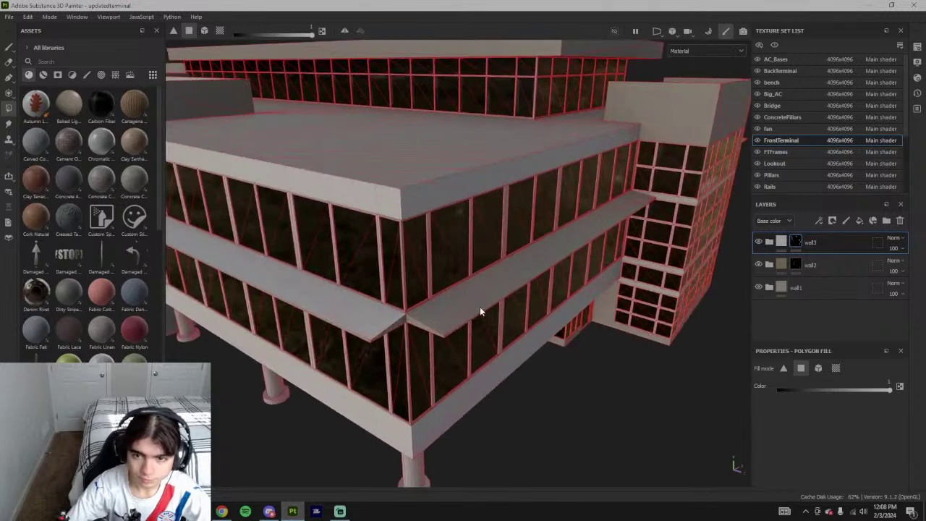
alt+drag(480, 311, 405, 302)
alt+drag(481, 294, 426, 269)
scroll(425, 271, up, 4)
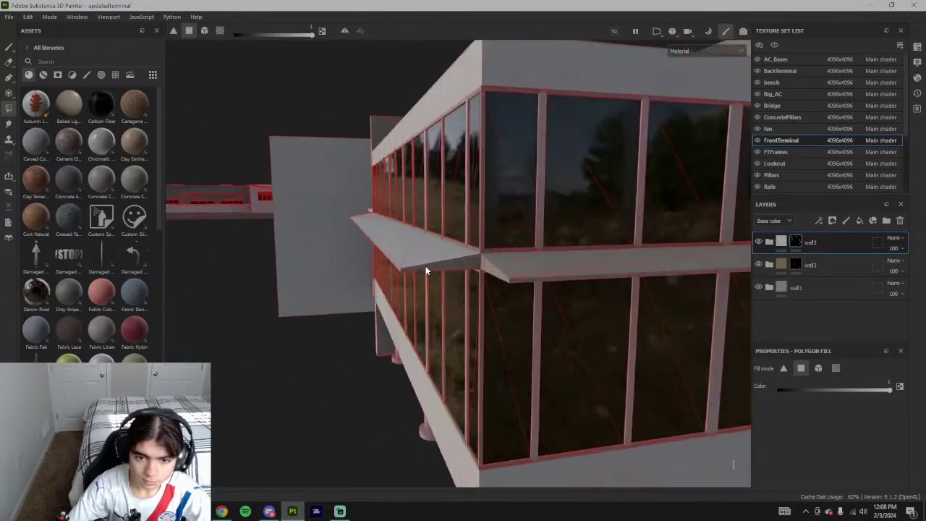
scroll(441, 262, up, 2)
scroll(400, 274, down, 3)
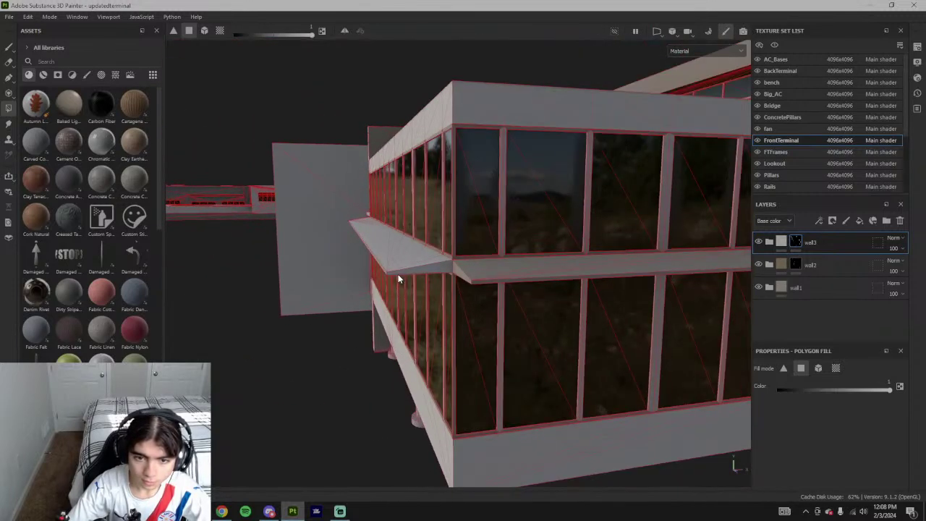
scroll(510, 271, down, 5)
scroll(508, 289, up, 7)
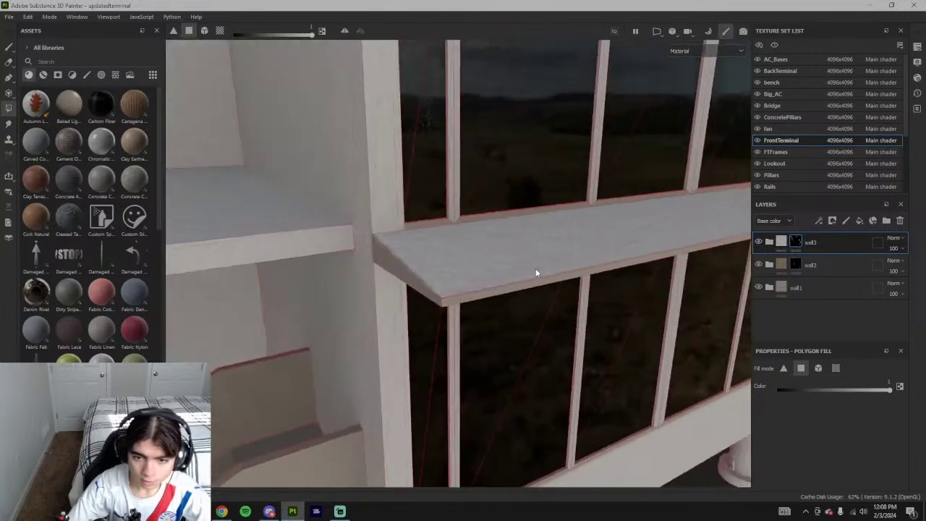
scroll(470, 310, down, 4)
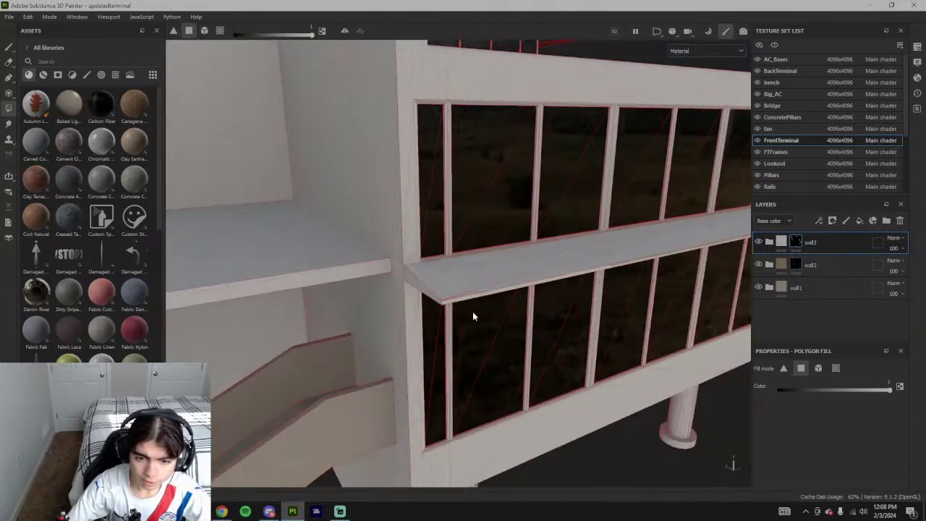
- Polygon-fill the corner end face and sloped top of the awning leading to the glazed tower in the wall3 mask
alt+middle_drag(633, 321, 418, 308)
alt+drag(546, 279, 406, 267)
scroll(454, 244, up, 5)
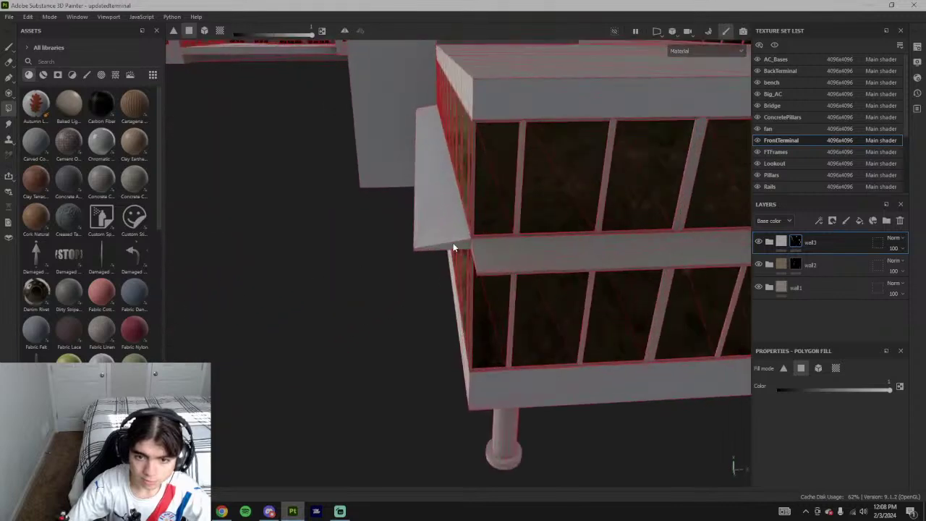
alt+drag(455, 245, 543, 230)
scroll(518, 253, up, 2)
click(517, 256)
click(563, 245)
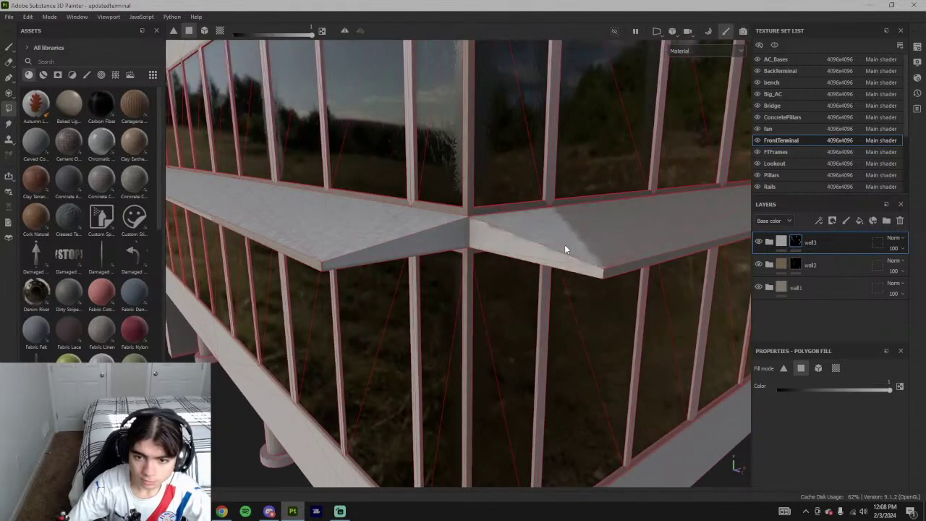
click(624, 233)
click(649, 230)
scroll(637, 253, down, 3)
mouse_move(637, 253)
alt+mouse_down()
mouse_move(618, 288)
mouse_move(382, 257)
mouse_move(457, 288)
mouse_move(474, 269)
mouse_move(524, 288)
mouse_move(436, 271)
alt+mouse_up()
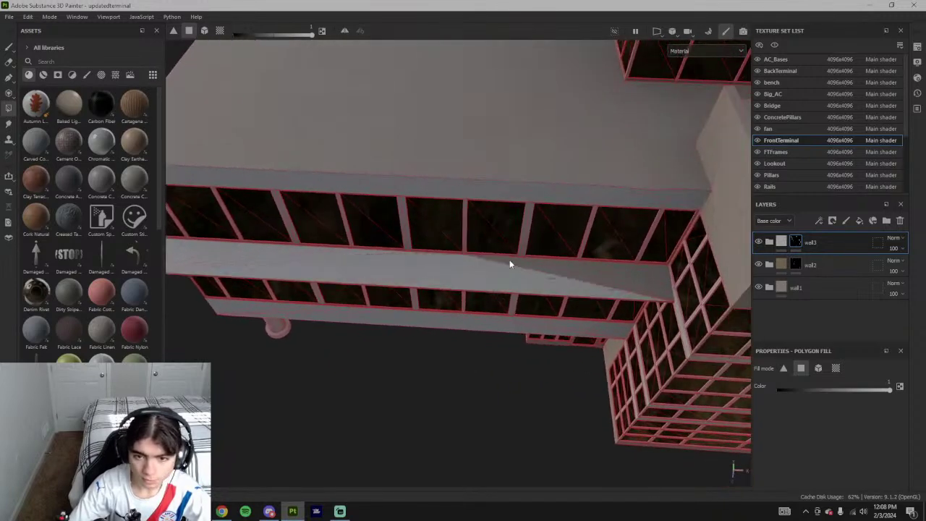
scroll(612, 301, down, 4)
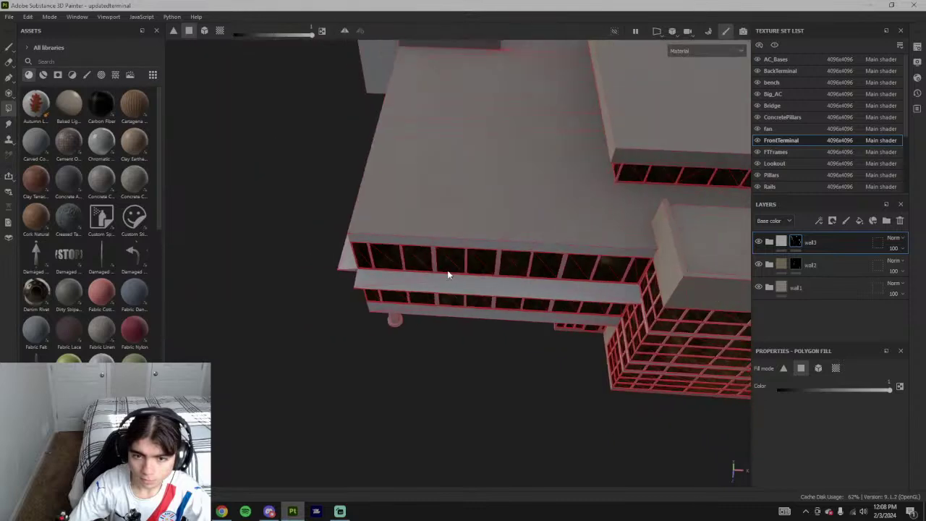
- Polygon-fill the underside of the awning leading to the glazed tower in the wall3 mask
alt+drag(396, 263, 486, 106)
scroll(360, 278, up, 6)
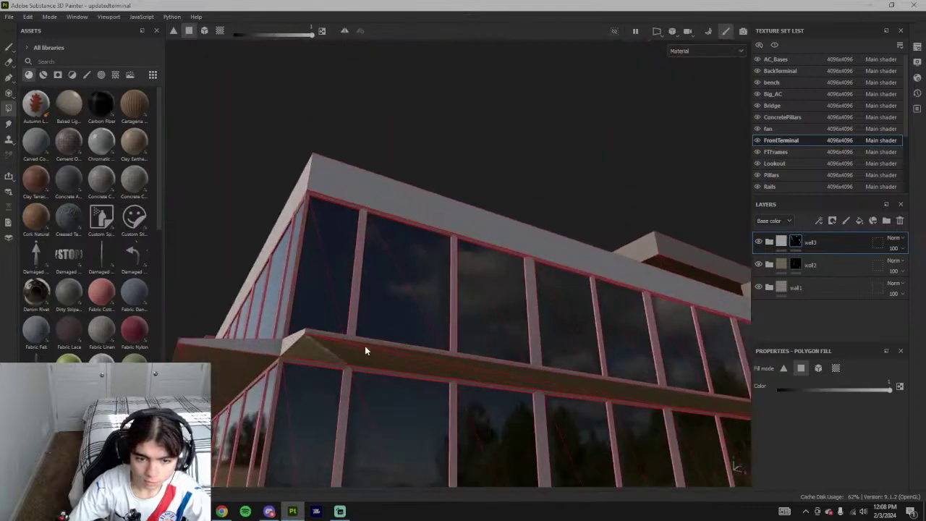
alt+drag(432, 364, 384, 356)
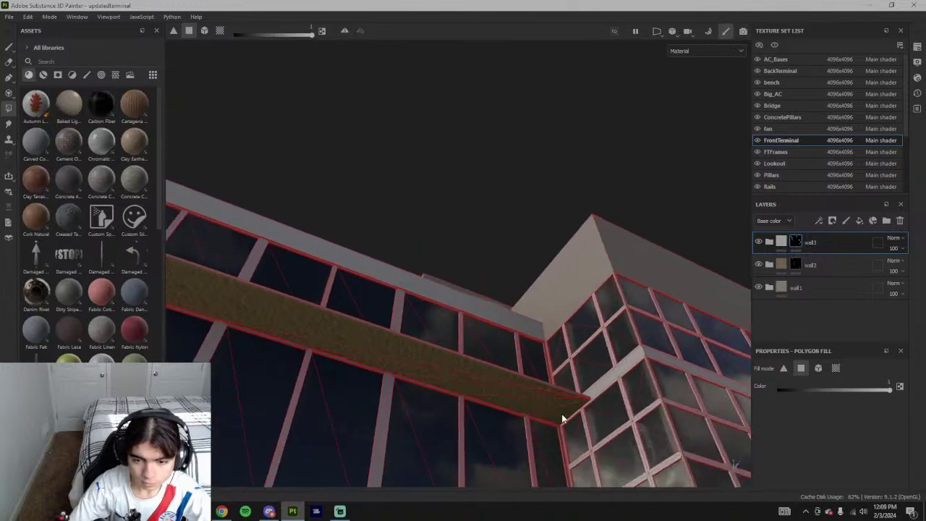
alt+drag(562, 418, 416, 291)
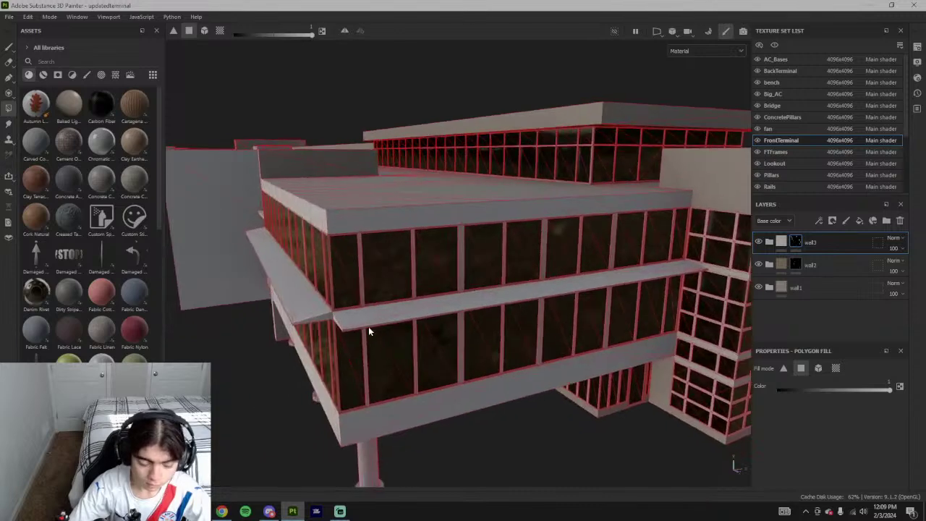
- Polygon-fill the main flat roof area above the end windows of the terminal in the wall3 mask
scroll(375, 340, up, 5)
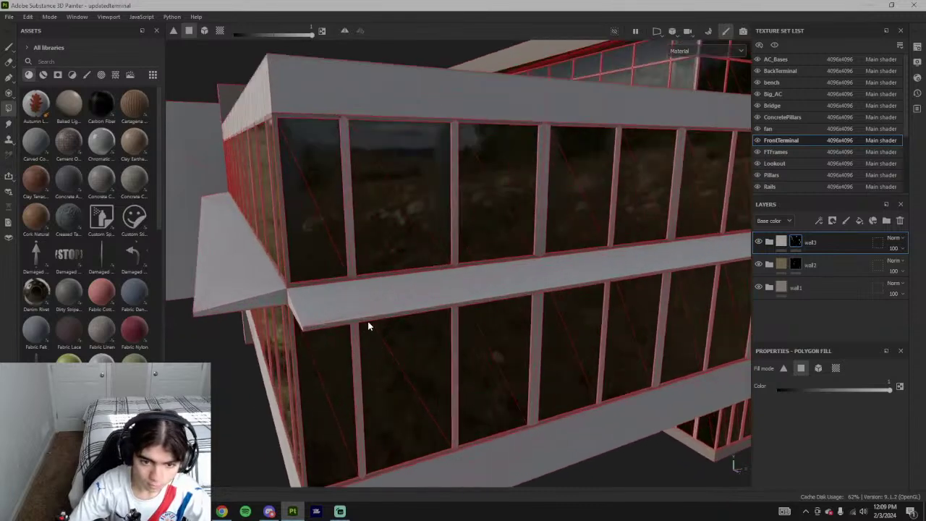
scroll(357, 321, down, 3)
alt+drag(353, 439, 495, 398)
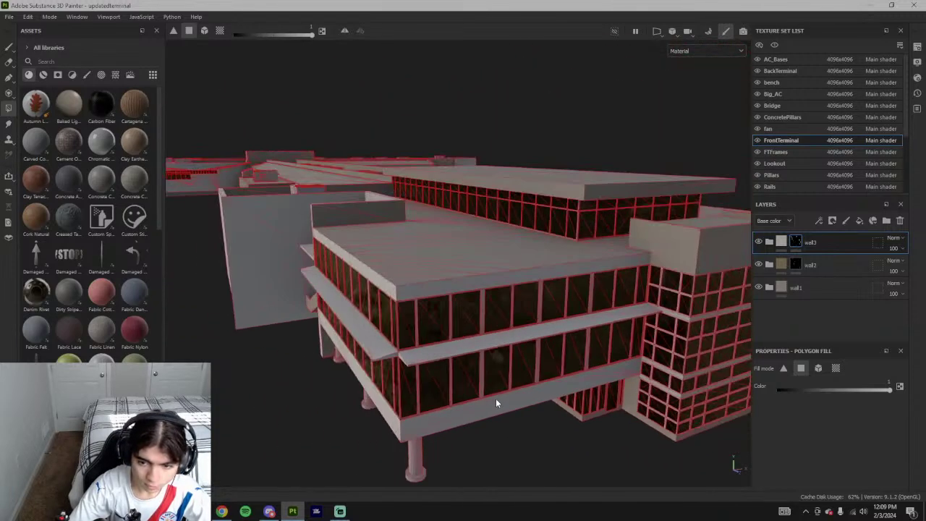
alt+drag(612, 417, 464, 287)
scroll(336, 293, up, 2)
mouse_move(535, 295)
mouse_down()
mouse_move(554, 244)
mouse_move(522, 226)
mouse_move(571, 201)
mouse_move(488, 232)
mouse_move(506, 241)
mouse_move(521, 275)
mouse_move(571, 310)
mouse_up()
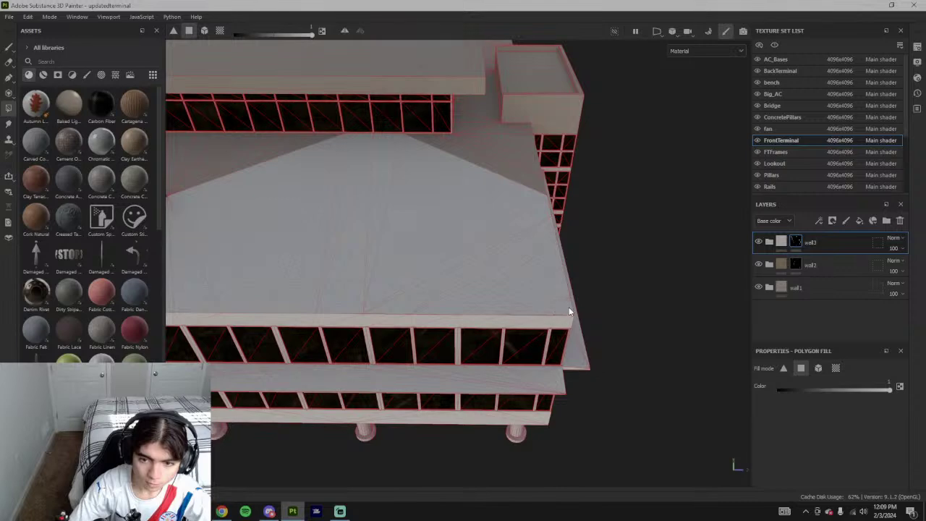
- Extend the wall3 polygon fill across the roof faces beside the raised glazed storey, up to the stair tower
drag(486, 168, 535, 187)
mouse_move(535, 187)
alt+mouse_down()
mouse_move(509, 182)
mouse_move(427, 260)
mouse_move(422, 255)
mouse_move(465, 248)
alt+mouse_up()
scroll(409, 247, up, 2)
drag(456, 214, 460, 198)
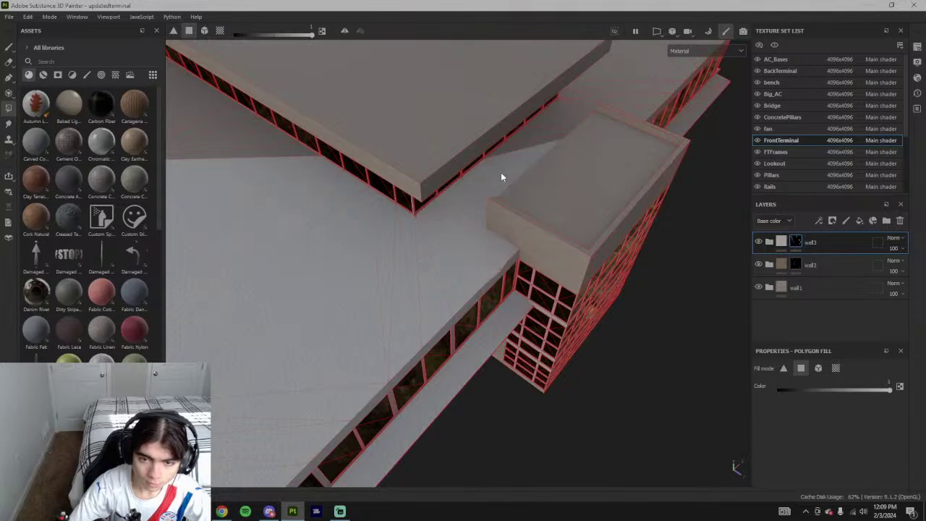
- Polygon-fill the roof faces between the stair tower and the raised storey, continuing past the tower, in the wall3 mask
alt+drag(501, 172, 464, 256)
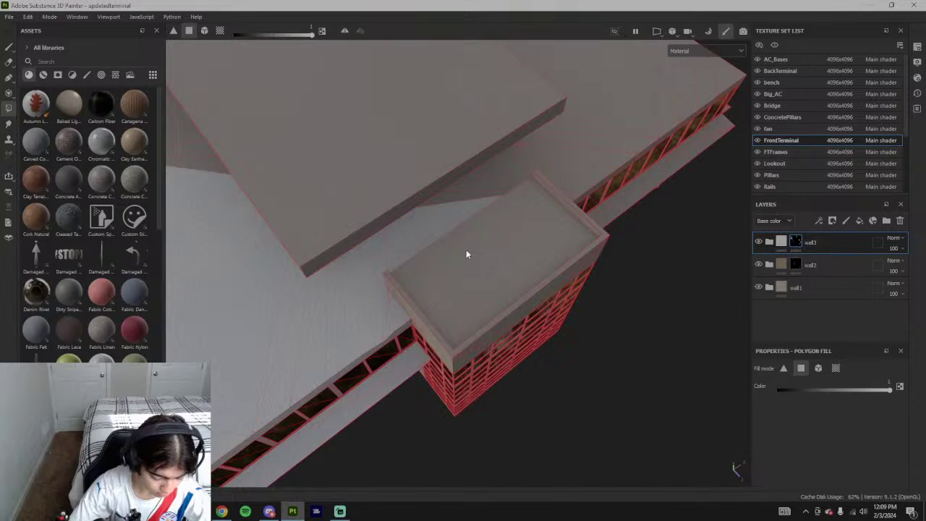
alt+drag(552, 221, 439, 241)
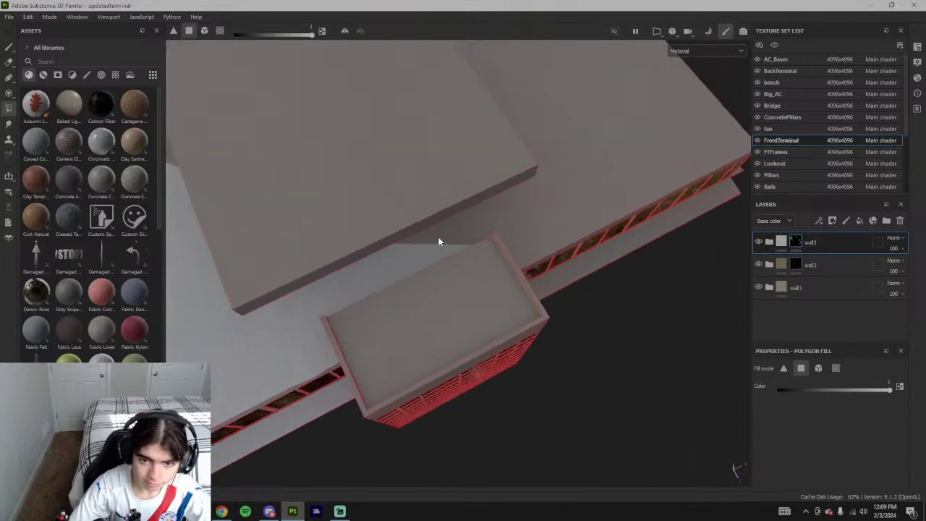
alt+drag(490, 218, 505, 229)
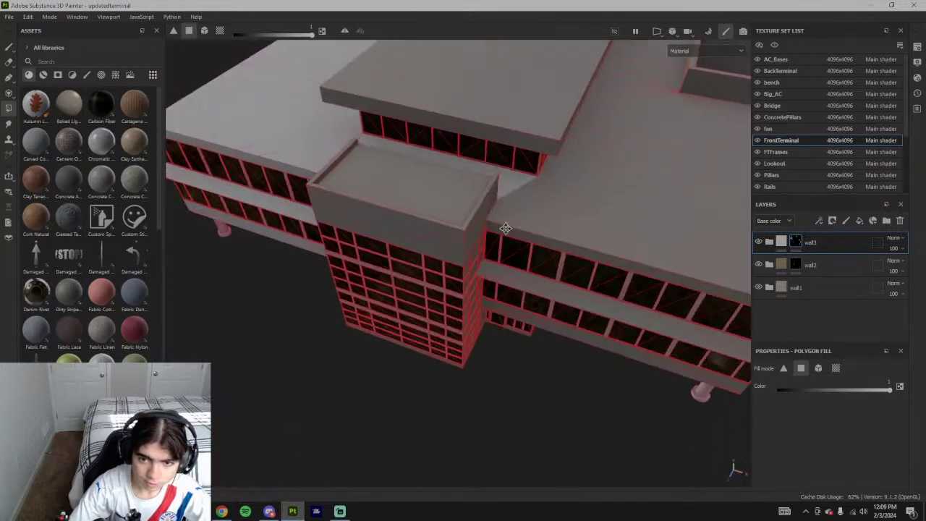
alt+middle_drag(506, 229, 428, 245)
scroll(428, 245, up, 2)
click(439, 224)
click(457, 239)
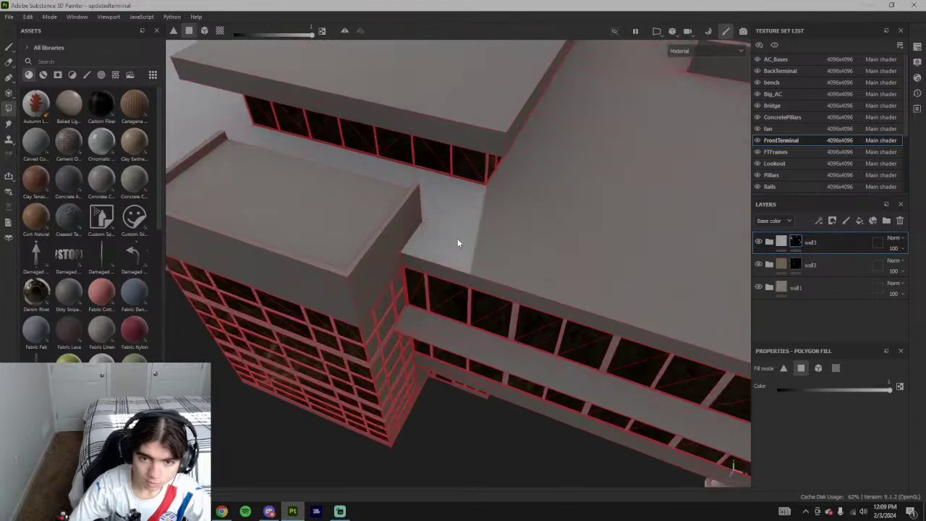
shift+right_drag(457, 239, 457, 310)
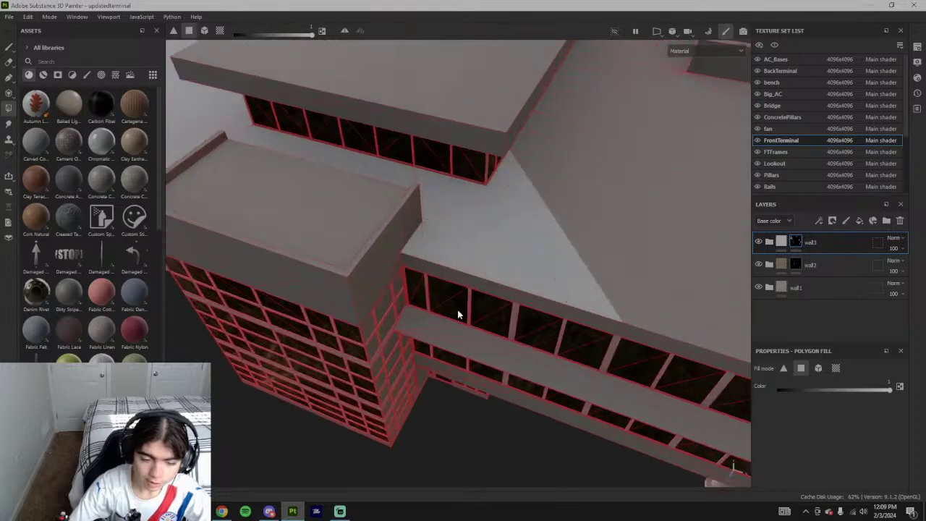
scroll(488, 350, up, 1)
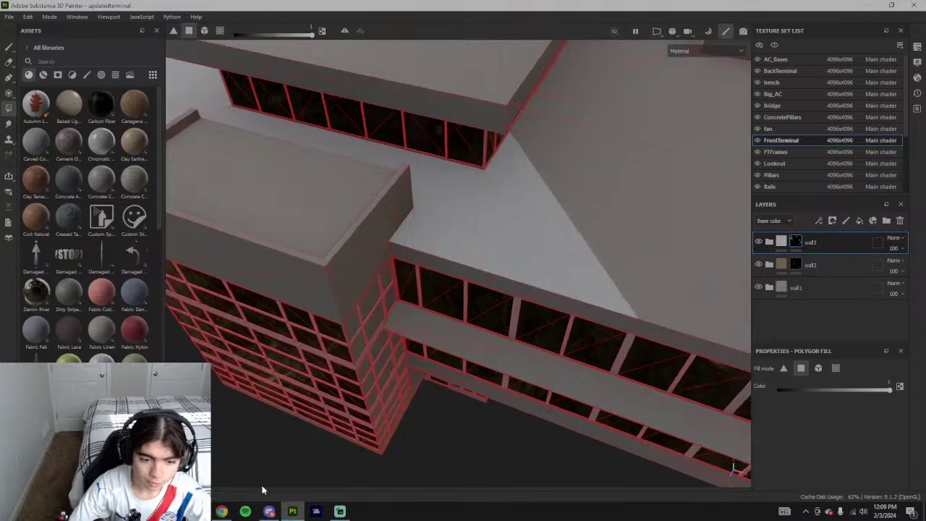
- Switch to Google Earth in the browser and examine the airport's concourse roof from above
click(221, 512)
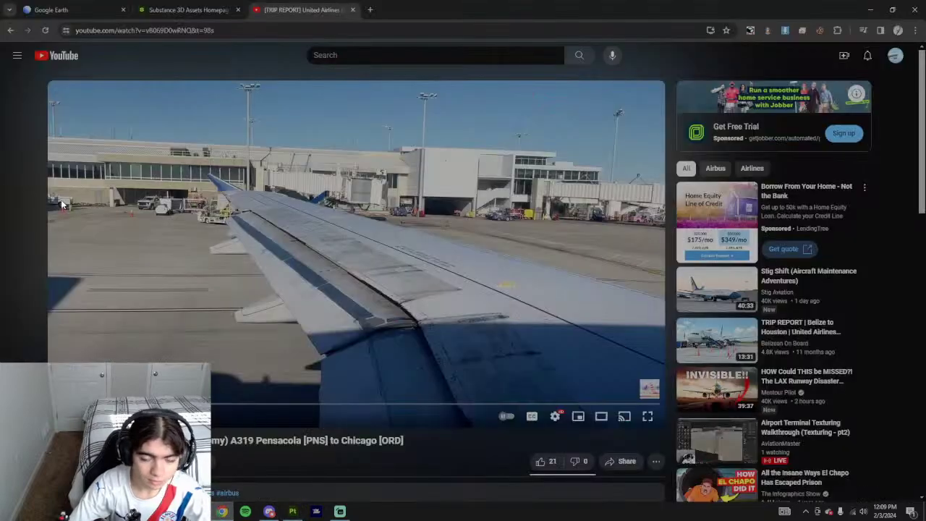
click(65, 10)
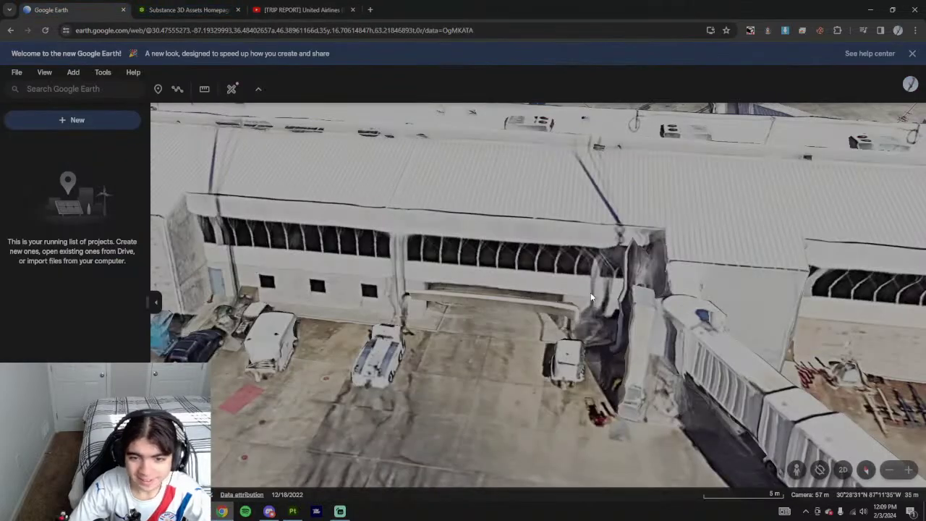
scroll(591, 296, down, 10)
scroll(546, 310, up, 3)
drag(420, 303, 546, 249)
middle_drag(546, 248, 529, 323)
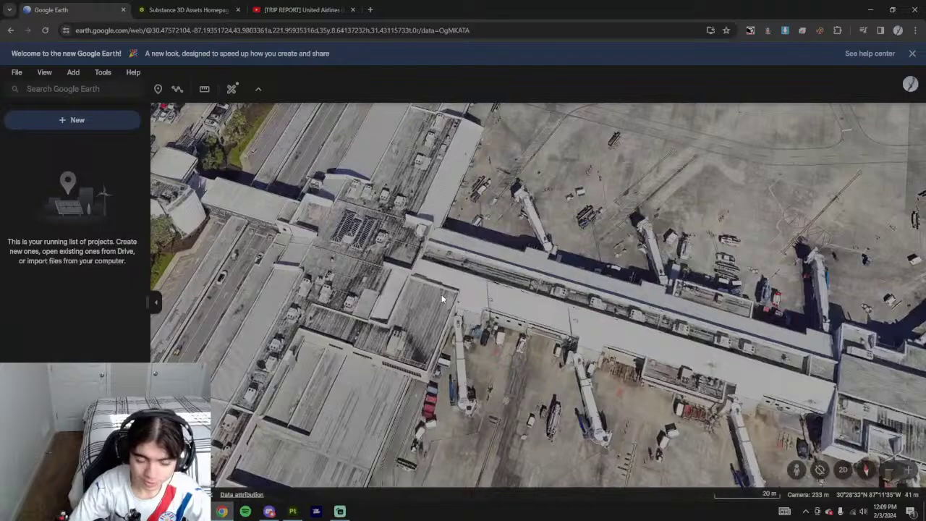
scroll(410, 290, up, 4)
drag(411, 195, 409, 348)
scroll(410, 326, down, 4)
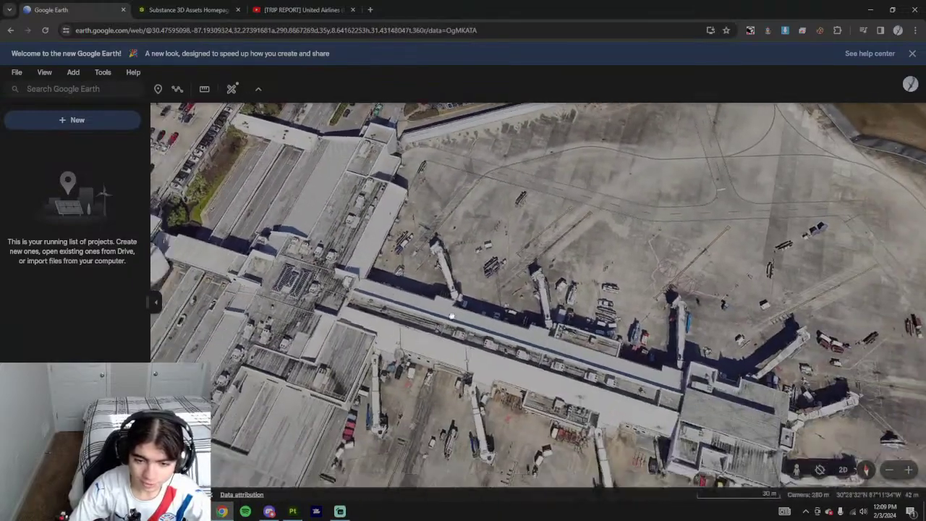
- Examine the main terminal's roof surfaces and rooftop units from above in Google Earth
drag(451, 316, 587, 224)
scroll(372, 376, up, 5)
drag(422, 325, 454, 217)
scroll(485, 380, down, 1)
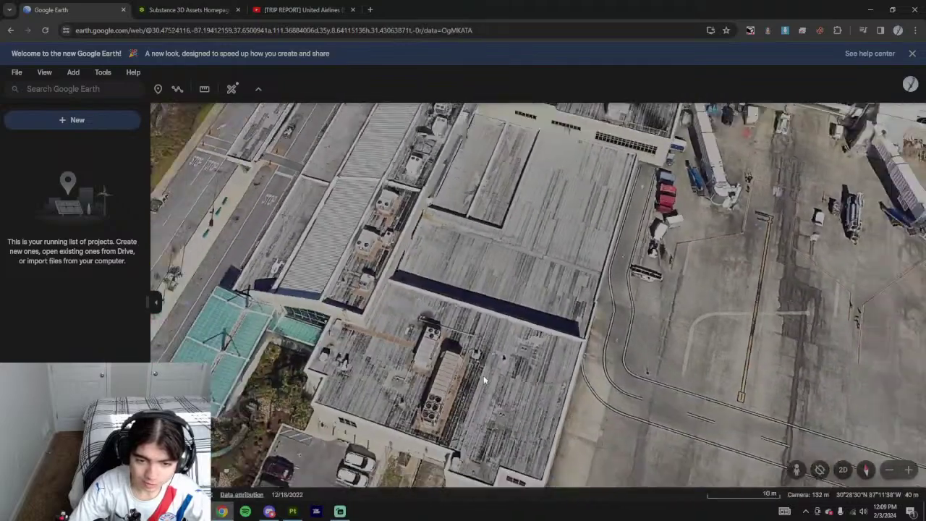
scroll(484, 380, down, 4)
drag(471, 293, 456, 355)
scroll(437, 367, up, 5)
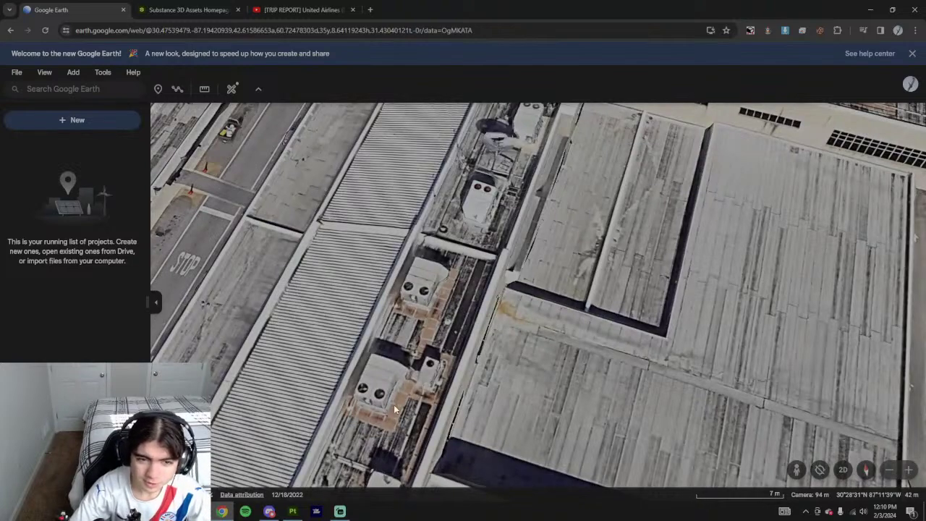
scroll(395, 409, down, 4)
drag(488, 355, 463, 420)
drag(490, 308, 436, 358)
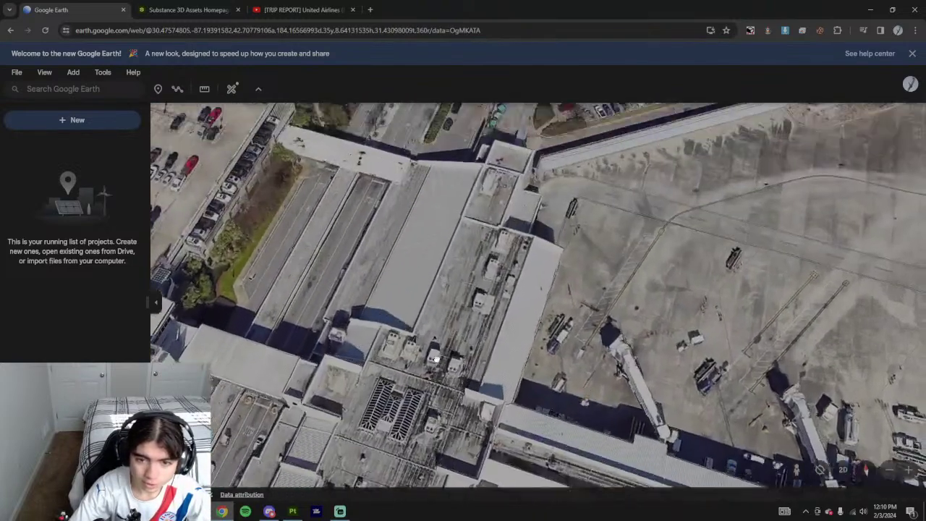
scroll(434, 347, down, 5)
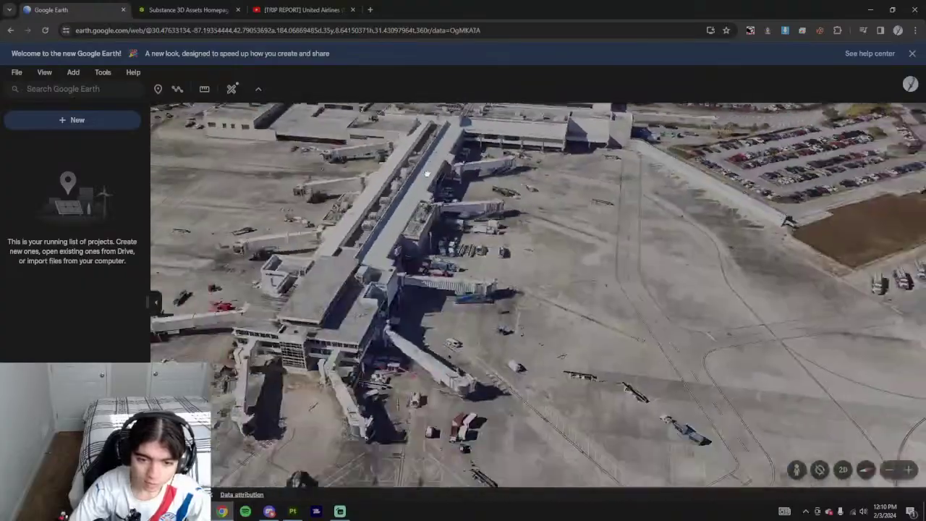
- Inspect the concourse and its junction with the main terminal from oblique angles in Google Earth
middle_drag(453, 294, 310, 287)
scroll(391, 308, up, 3)
scroll(384, 305, down, 2)
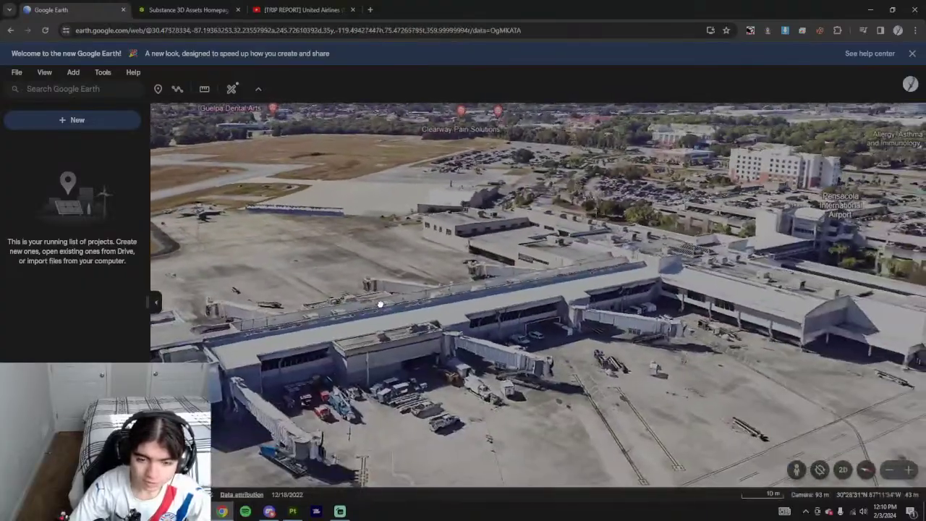
shift+drag(380, 304, 688, 392)
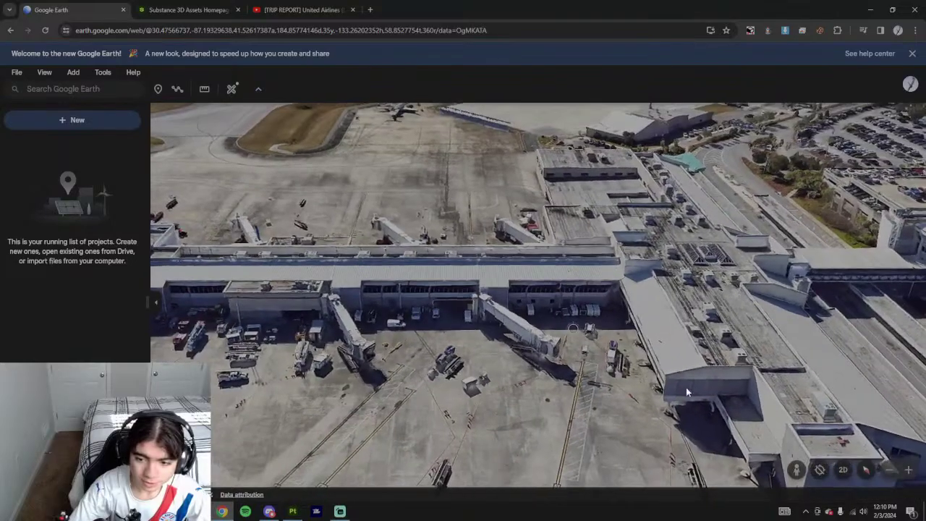
middle_drag(688, 393, 275, 290)
drag(276, 291, 648, 370)
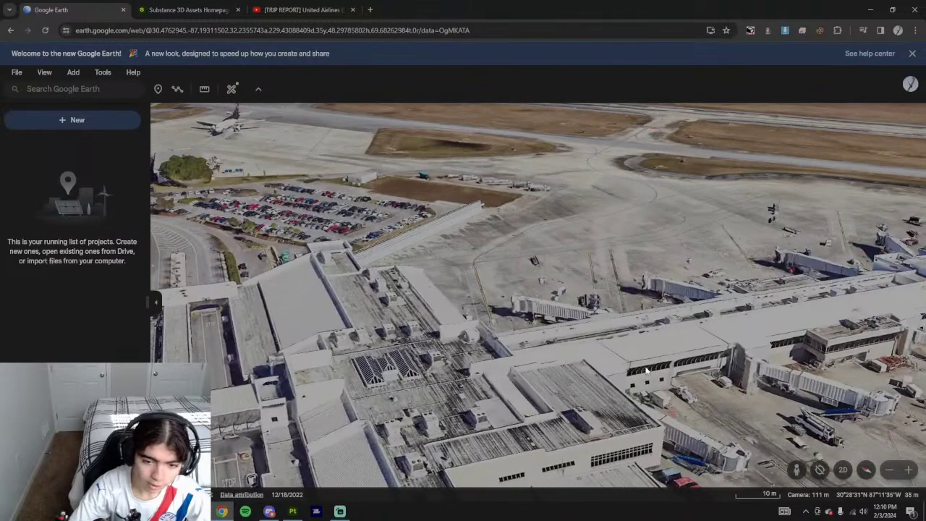
drag(577, 424, 765, 284)
drag(465, 228, 471, 316)
middle_drag(472, 317, 628, 364)
scroll(545, 351, down, 5)
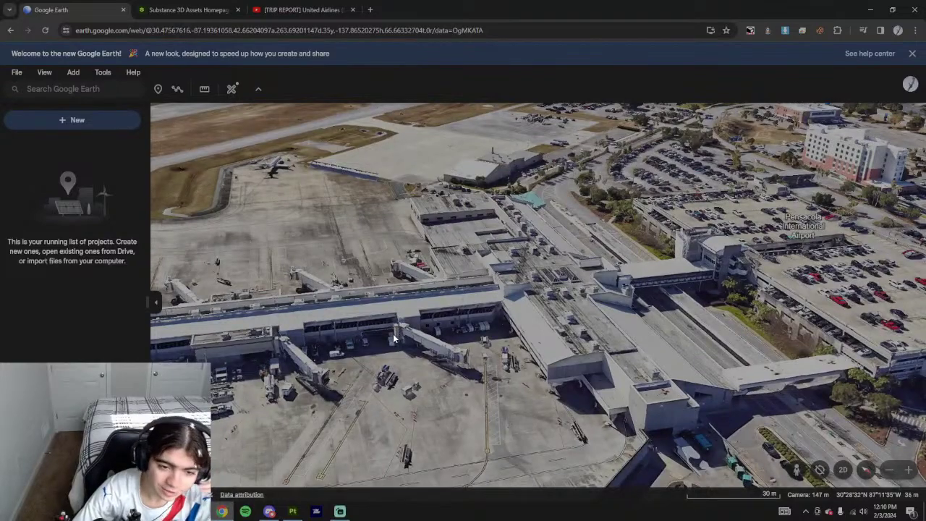
- Examine the gate side and far end of the concourse in Google Earth, comparing the wall and roof surfaces
drag(394, 338, 508, 329)
middle_drag(410, 308, 646, 291)
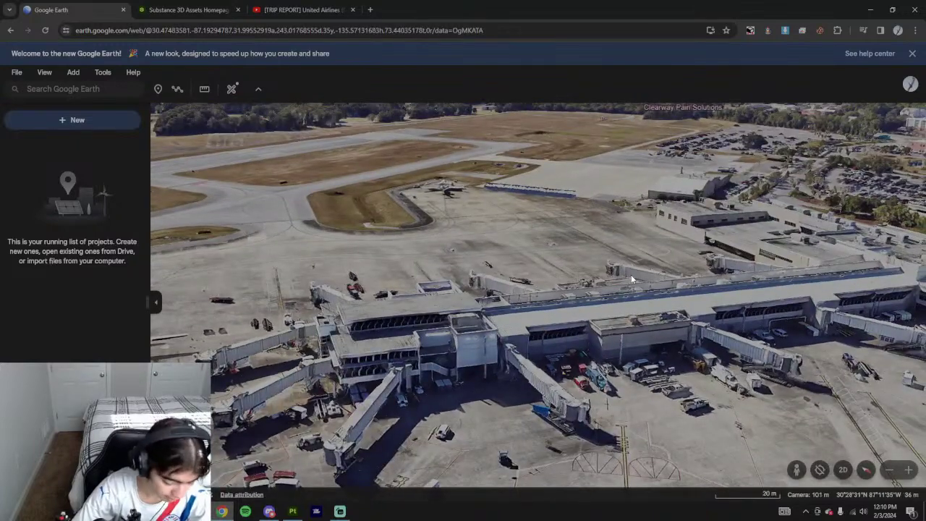
drag(649, 339, 509, 331)
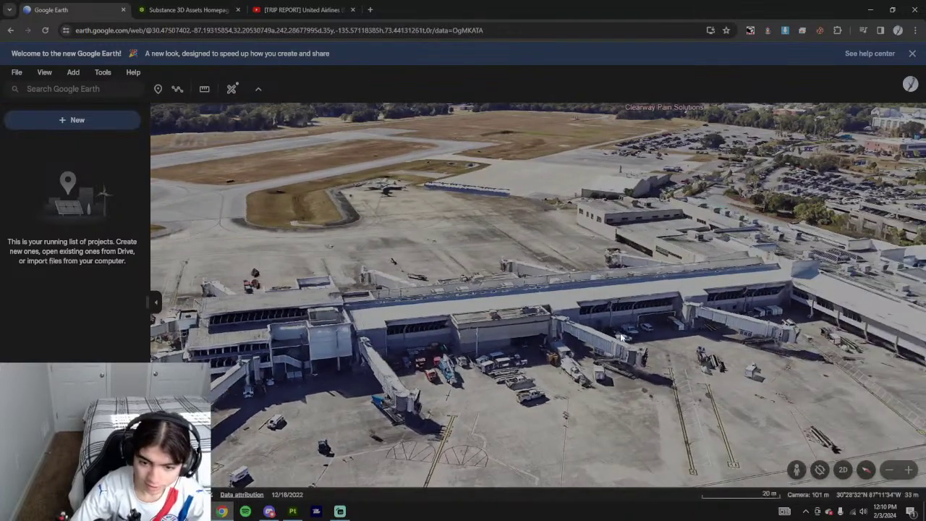
drag(658, 323, 456, 306)
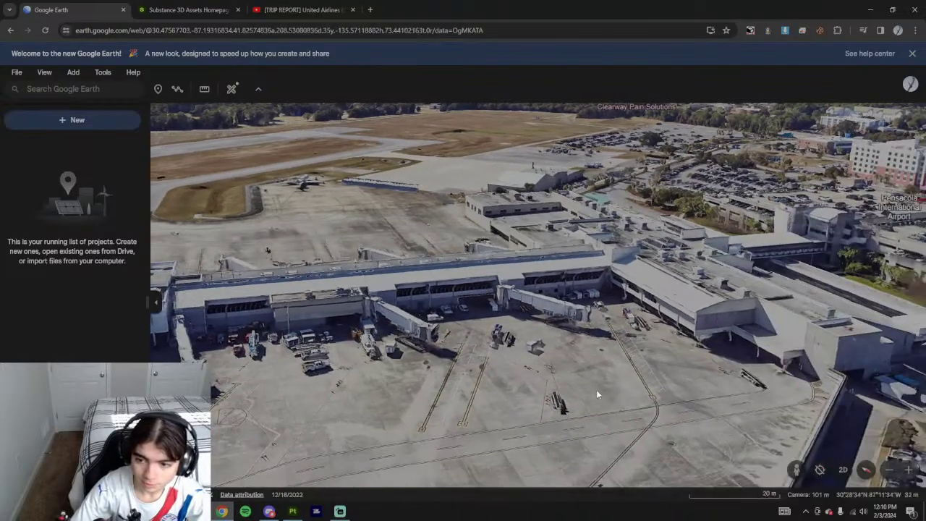
scroll(720, 325, up, 3)
middle_drag(720, 324, 463, 323)
scroll(628, 316, down, 4)
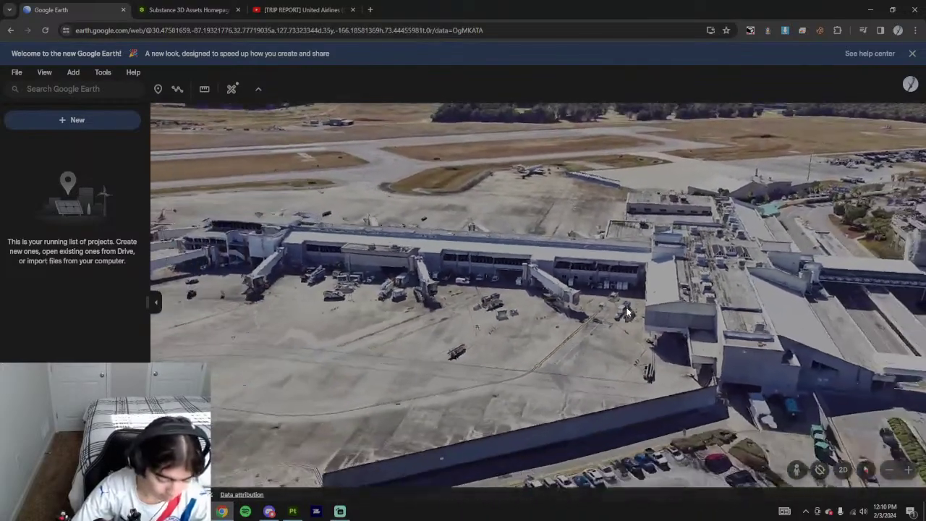
middle_drag(615, 319, 475, 331)
scroll(475, 331, up, 3)
scroll(534, 274, up, 2)
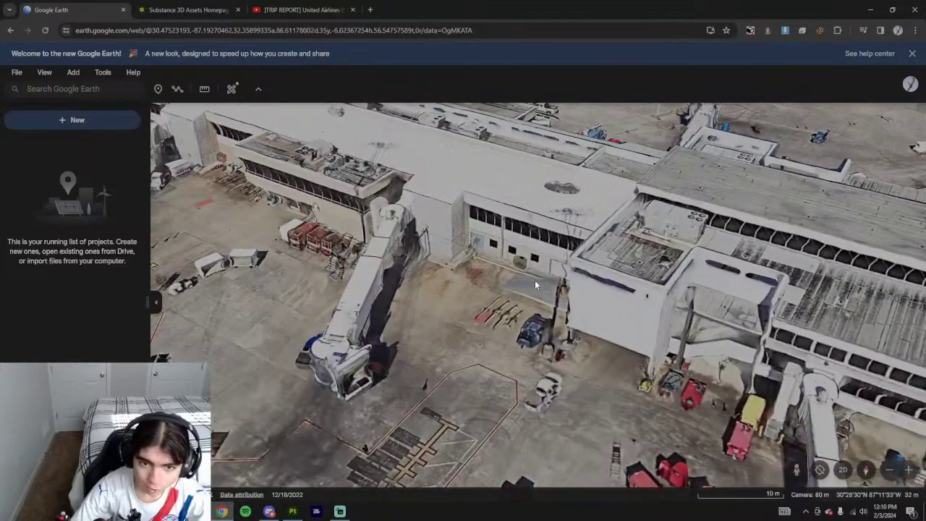
key(Left)
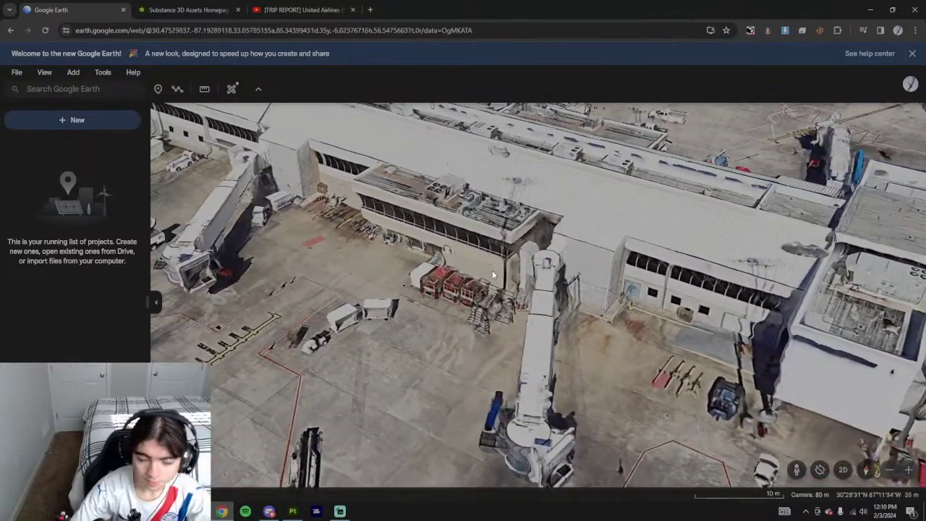
scroll(487, 279, down, 3)
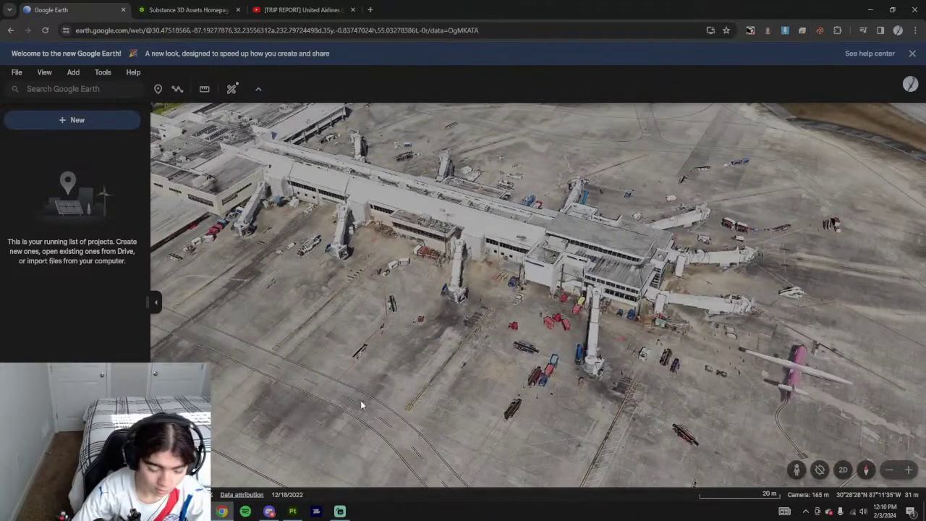
- Return to Substance 3D Painter and polygon-fill the remaining corner roof faces beyond the stair tower, up to the walled recess, in the wall3 mask
click(293, 511)
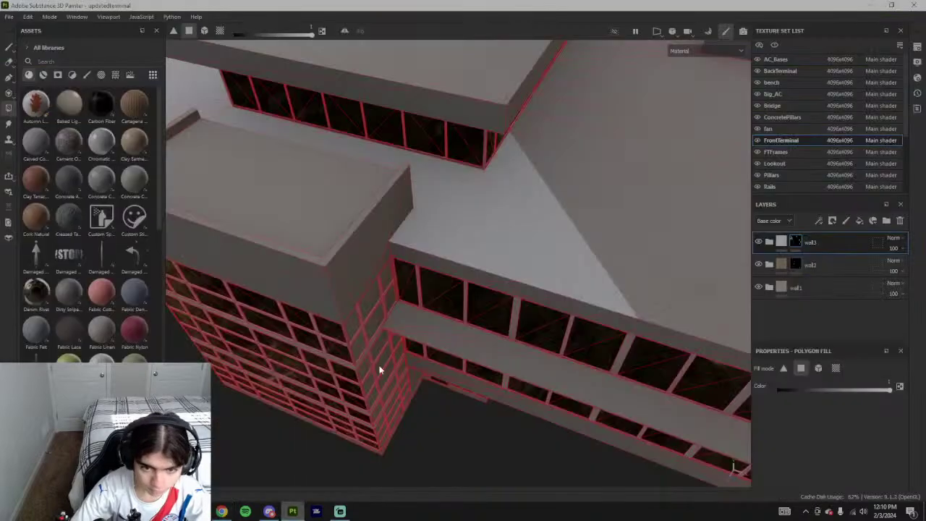
scroll(381, 370, down, 4)
mouse_move(380, 370)
alt+mouse_down()
mouse_move(483, 360)
mouse_move(422, 376)
alt+mouse_up()
alt+middle_drag(422, 377, 395, 330)
scroll(395, 330, up, 3)
click(393, 326)
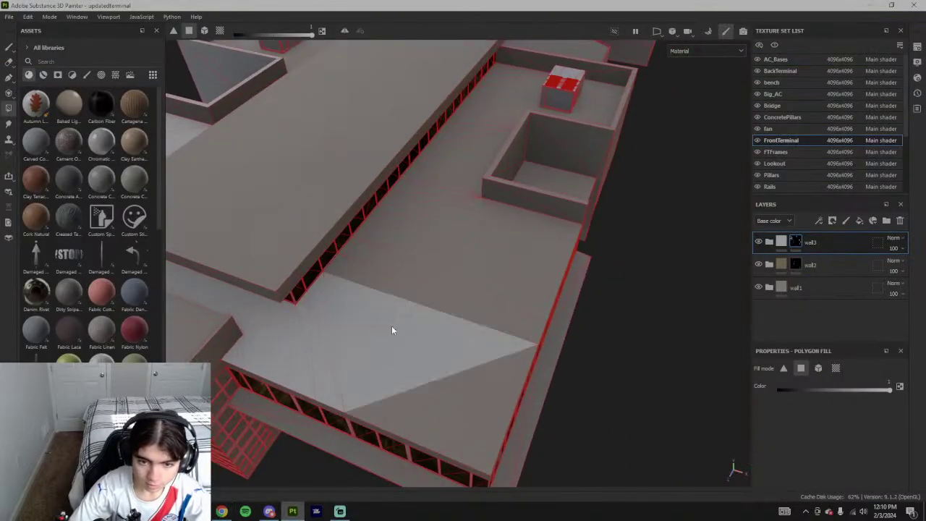
click(396, 289)
click(421, 283)
click(428, 279)
mouse_move(463, 280)
mouse_down()
mouse_move(407, 406)
mouse_move(469, 414)
mouse_move(477, 431)
mouse_move(471, 454)
mouse_move(489, 449)
mouse_move(487, 473)
mouse_up()
scroll(499, 434, down, 3)
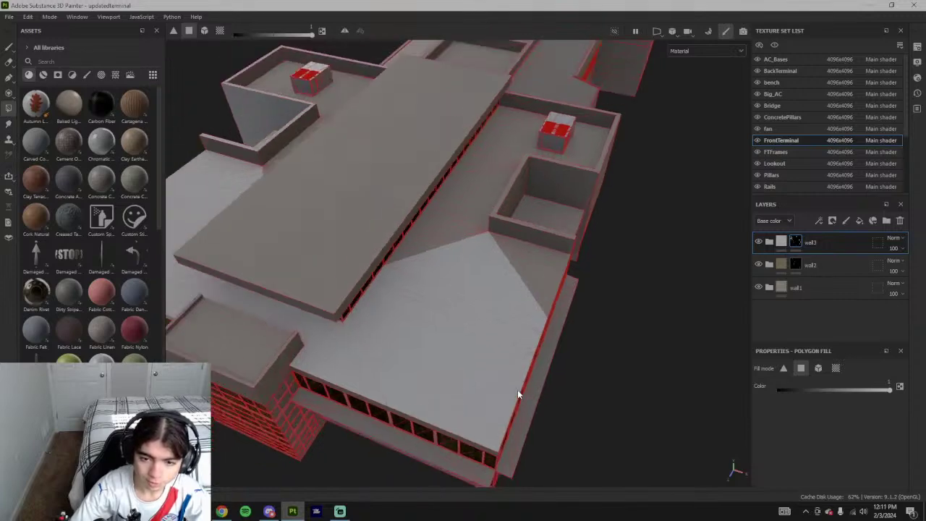
- Polygon-fill the roof faces between the walled recess and the raised storey's window band in the wall3 mask
alt+drag(519, 393, 502, 306)
alt+middle_drag(502, 307, 407, 404)
scroll(407, 404, up, 3)
click(406, 399)
drag(407, 398, 469, 379)
drag(363, 277, 351, 281)
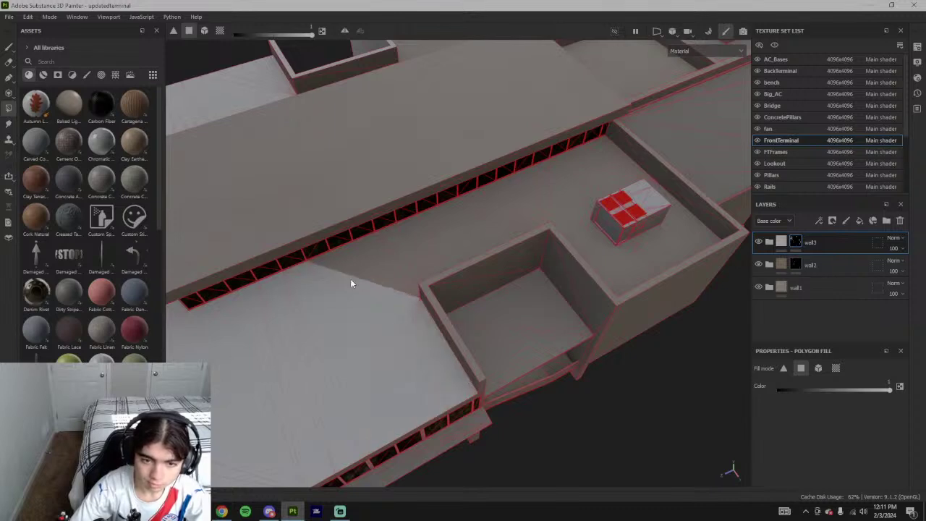
drag(392, 251, 417, 233)
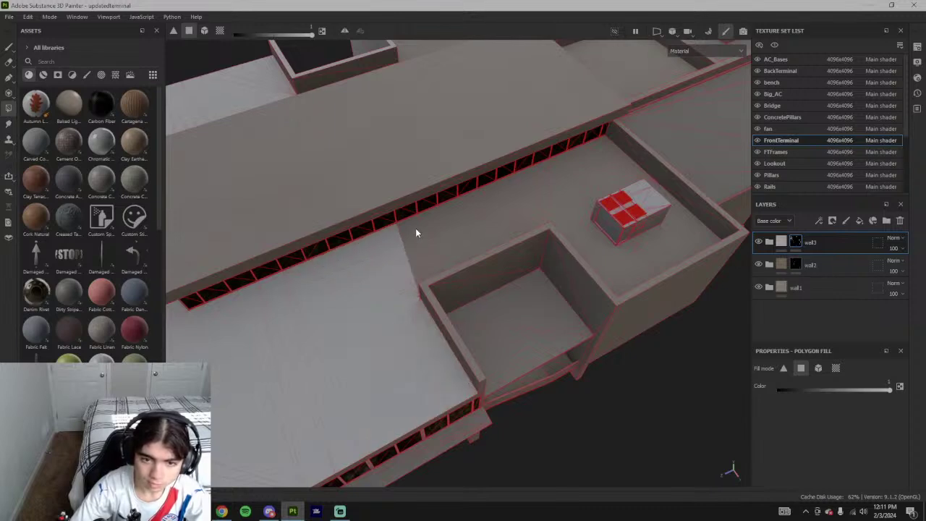
click(445, 231)
alt+middle_drag(535, 241, 406, 386)
scroll(409, 369, down, 10)
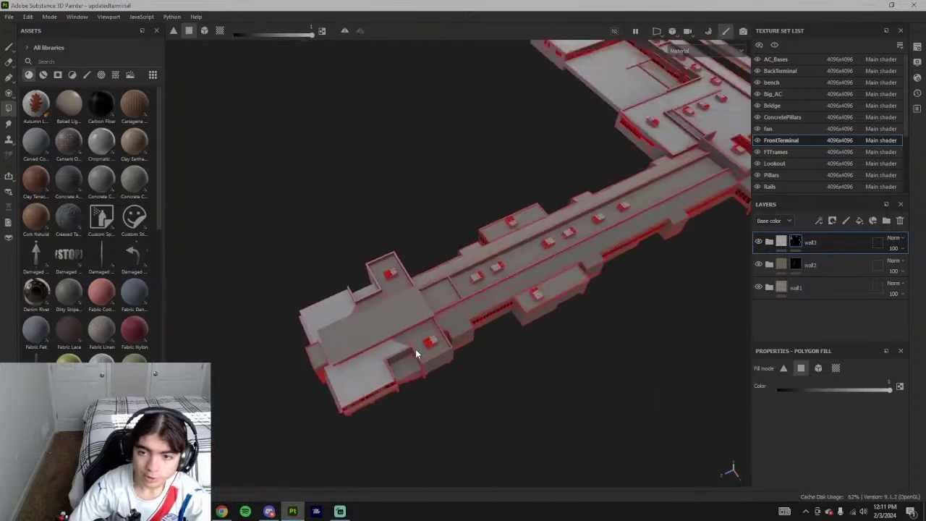
- Polygon-fill the roof faces around the rooftop AC unit beside the walled recess in the wall3 mask
scroll(314, 432, up, 10)
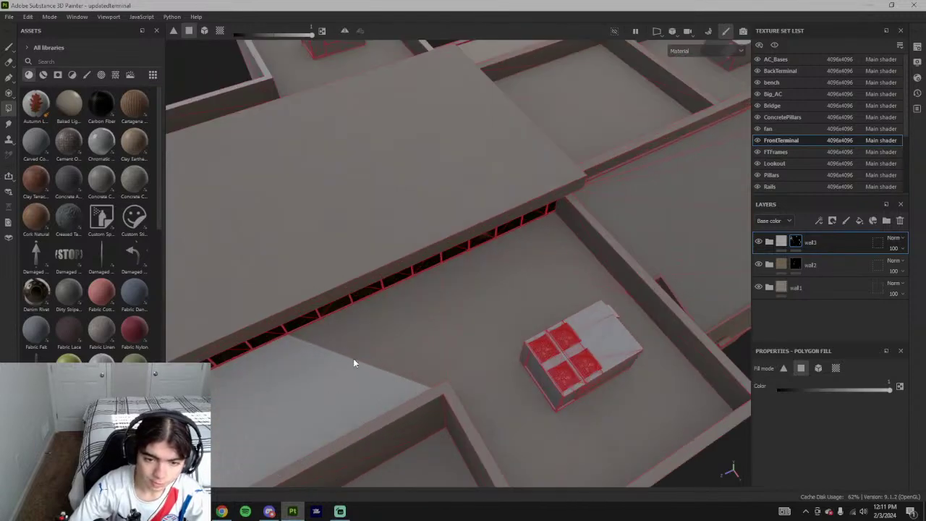
mouse_move(353, 362)
mouse_down()
mouse_move(457, 275)
mouse_move(558, 226)
mouse_move(547, 395)
mouse_move(533, 400)
mouse_move(537, 303)
mouse_up()
scroll(529, 324, down, 6)
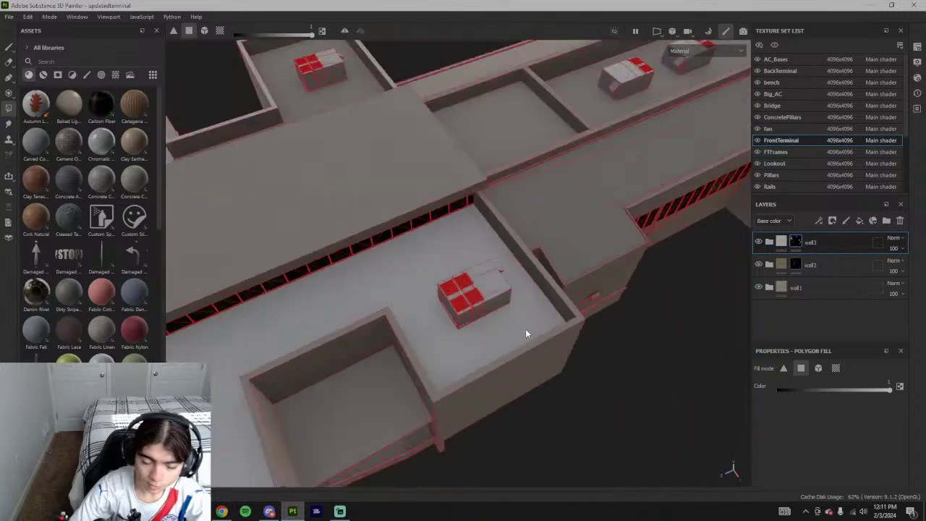
- Polygon-fill the roof-edge fascia beside the stair tower and partway around the building corner in the wall3 mask
alt+middle_drag(456, 312, 536, 181)
scroll(455, 326, up, 5)
alt+drag(456, 327, 362, 261)
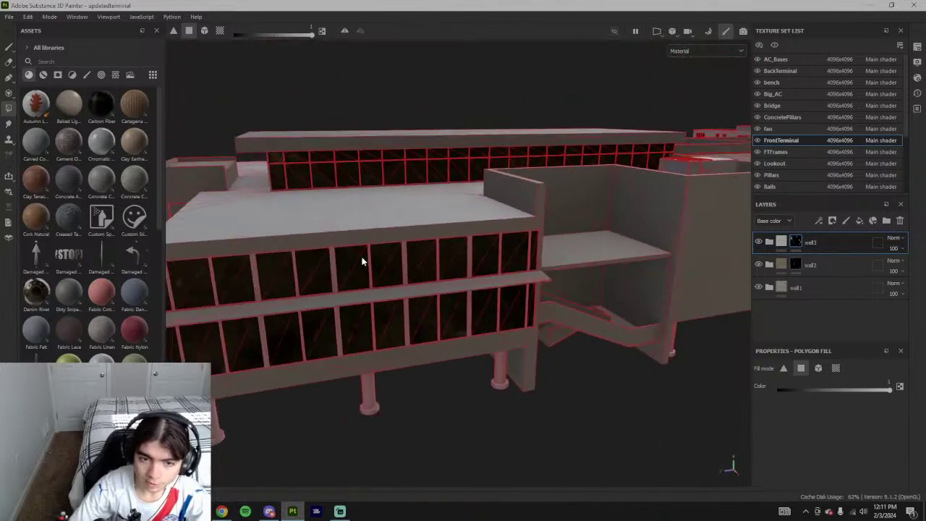
alt+middle_drag(361, 261, 444, 328)
scroll(443, 328, up, 1)
alt+drag(443, 328, 491, 358)
alt+middle_drag(491, 358, 561, 333)
scroll(558, 333, down, 4)
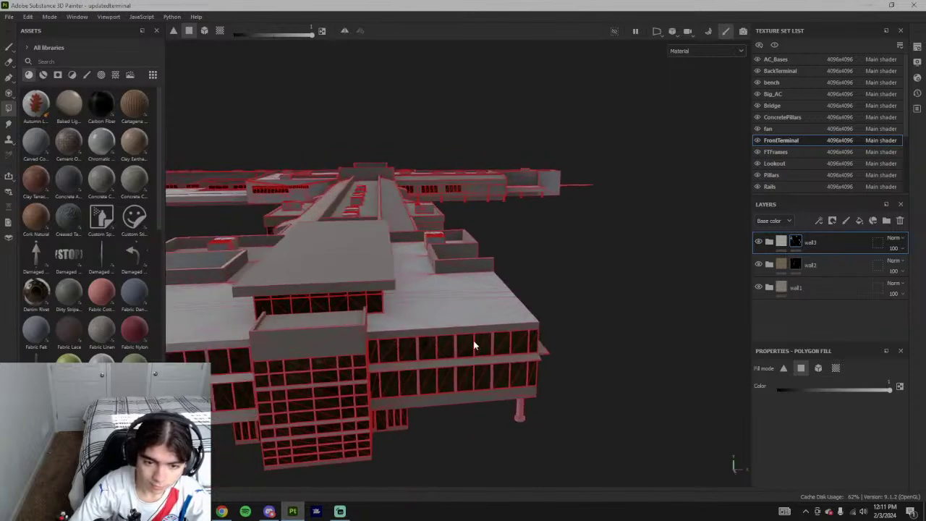
scroll(377, 340, up, 5)
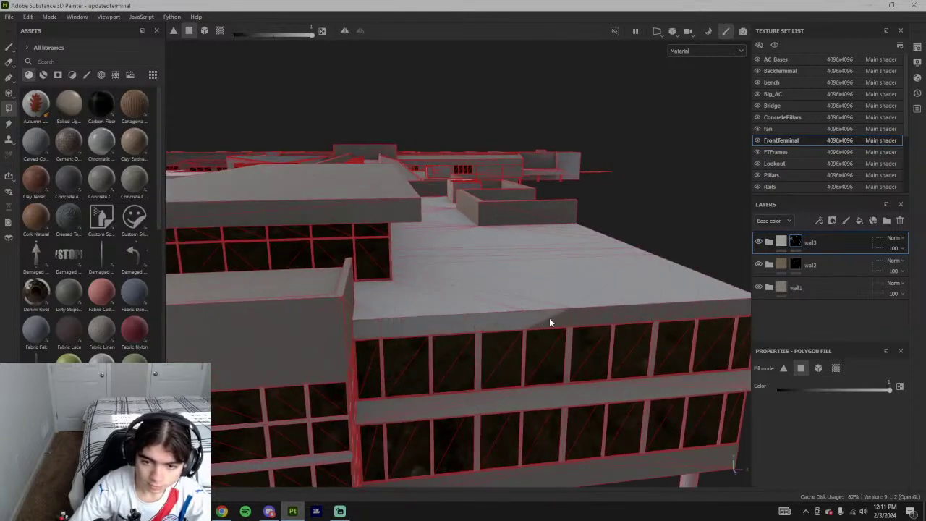
alt+drag(627, 327, 401, 295)
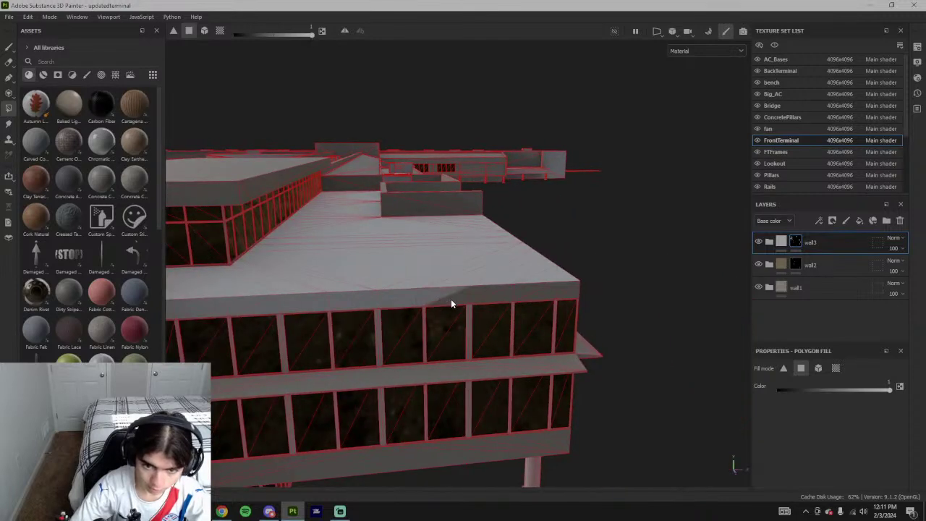
alt+drag(526, 294, 423, 333)
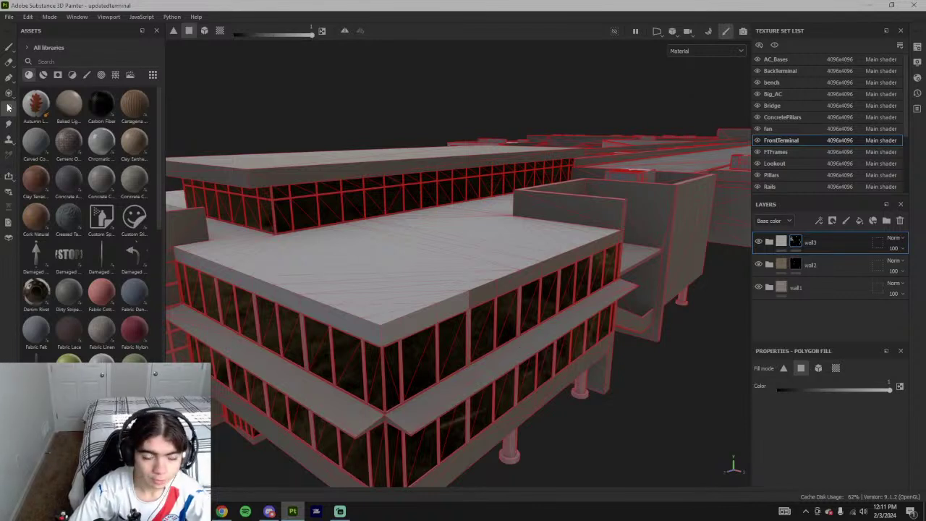
- Try filling the terminal's connected geometry in the wall3 mask with the mesh fill mode
click(818, 372)
alt+right_drag(697, 374, 523, 364)
scroll(497, 336, up, 3)
click(485, 317)
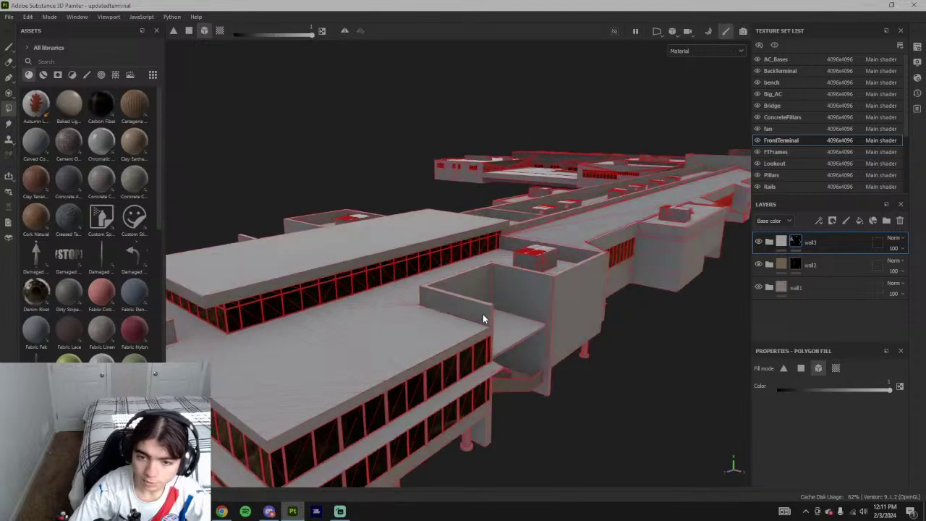
scroll(606, 420, down, 4)
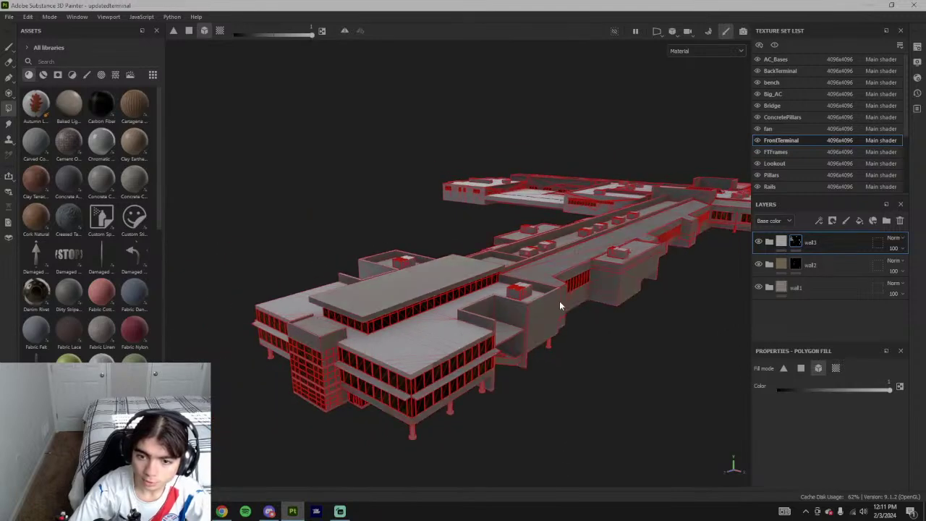
scroll(532, 375, up, 3)
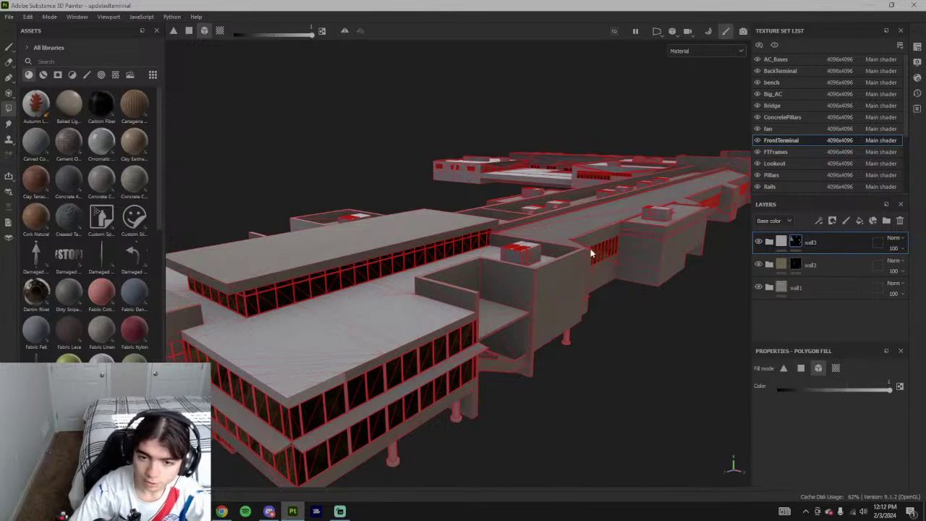
- Fill the rest of the roof-edge fascia above the side windows using triangle fill, and restore the polygon fill mode
click(802, 368)
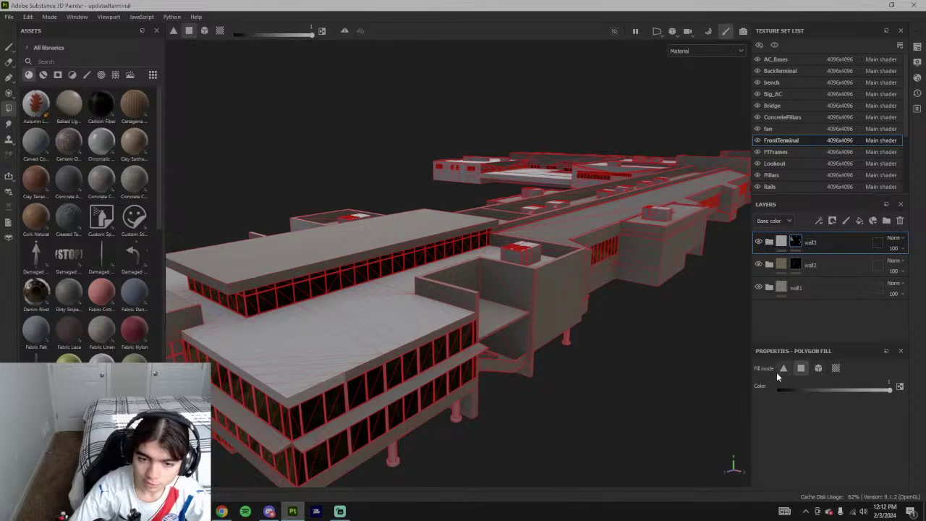
scroll(354, 353, up, 3)
scroll(353, 350, up, 1)
alt+drag(369, 351, 809, 373)
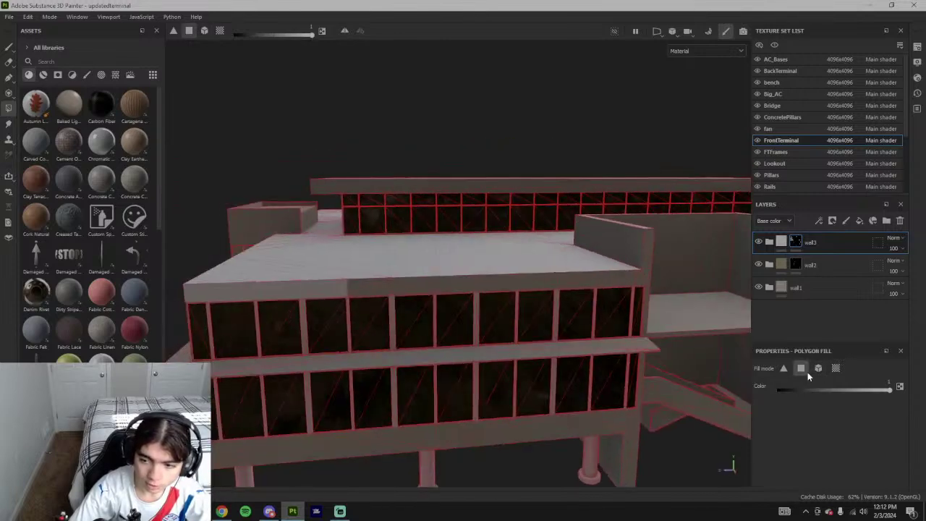
click(785, 368)
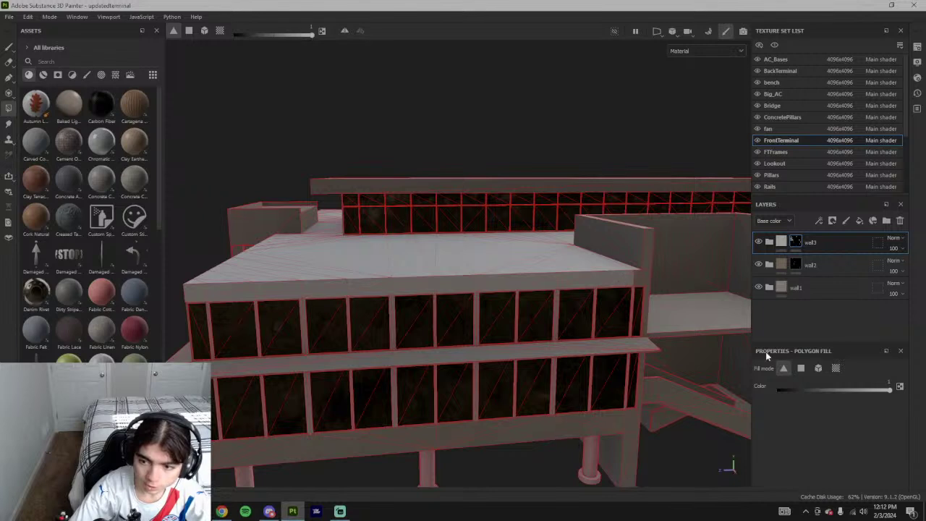
key(2)
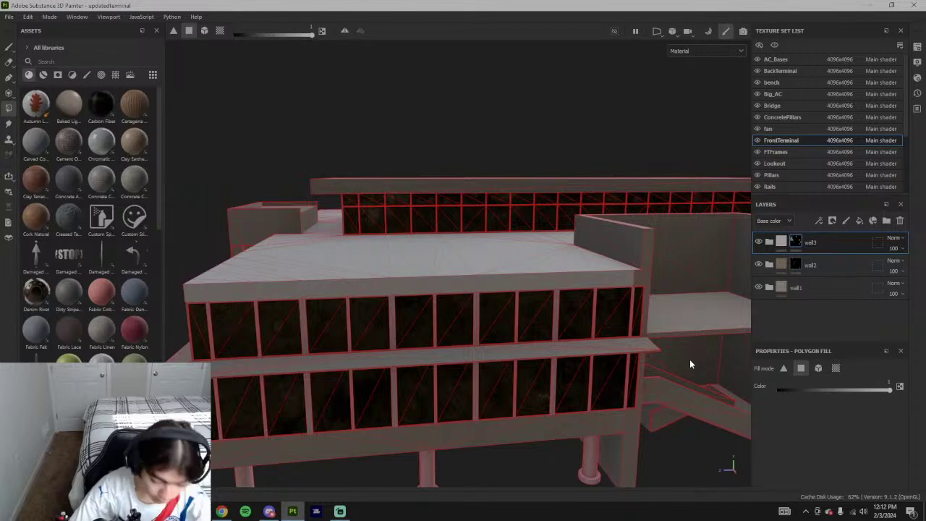
- Polygon-fill the roof-facing side of the recess wall next to the roof edge in the wall3 mask
scroll(641, 303, up, 3)
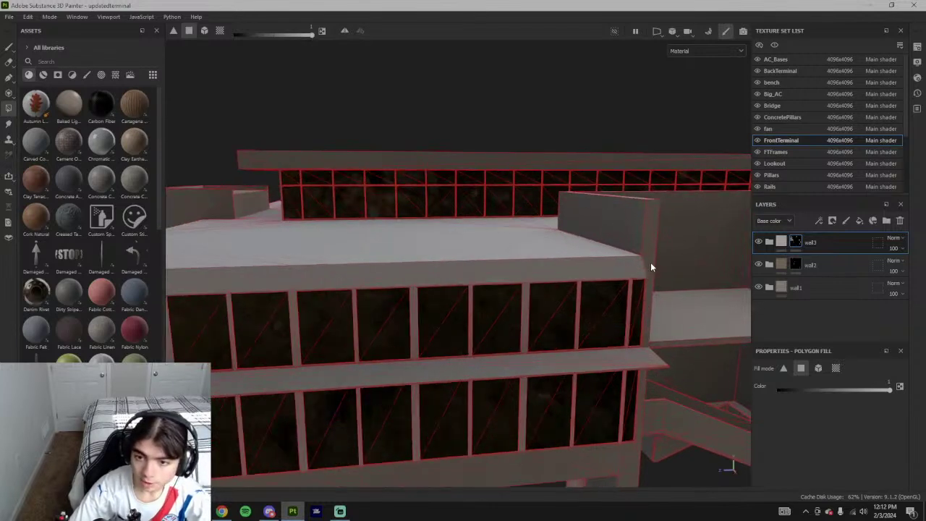
scroll(627, 368, down, 3)
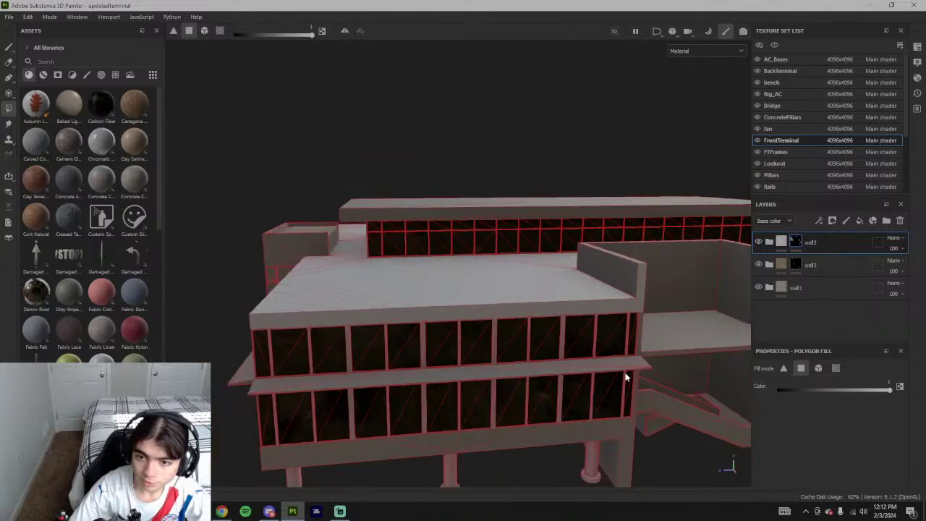
alt+drag(625, 371, 594, 356)
click(628, 262)
mouse_move(626, 259)
alt+mouse_down()
mouse_move(575, 335)
mouse_move(499, 256)
mouse_move(512, 354)
mouse_move(305, 400)
mouse_move(484, 369)
mouse_move(673, 314)
alt+mouse_up()
- Polygon-fill the top faces of the awning between the window rows along both sides of the corner in the wall3 mask
alt+middle_drag(676, 308, 390, 365)
drag(390, 364, 509, 334)
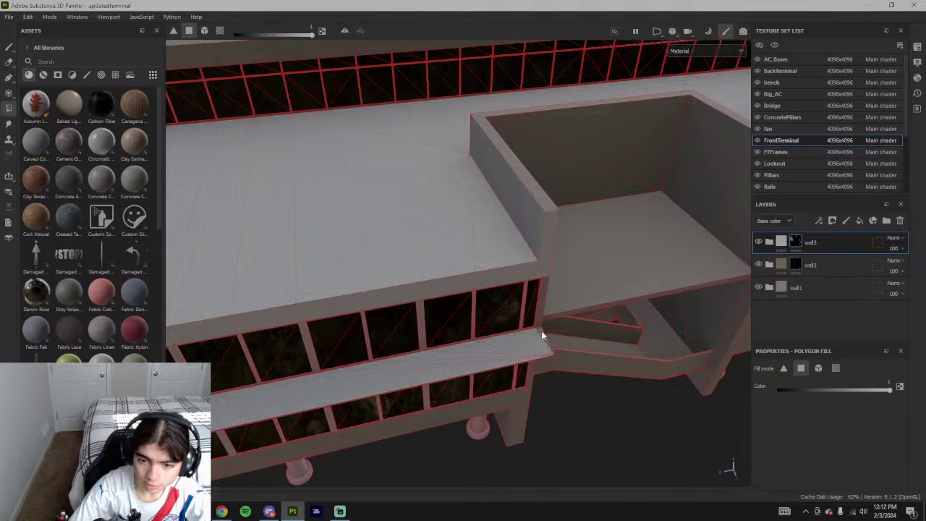
mouse_move(524, 390)
alt+mouse_down()
mouse_move(320, 348)
mouse_move(485, 310)
mouse_move(530, 416)
mouse_move(412, 402)
mouse_move(456, 393)
mouse_move(366, 319)
mouse_move(404, 355)
alt+mouse_up()
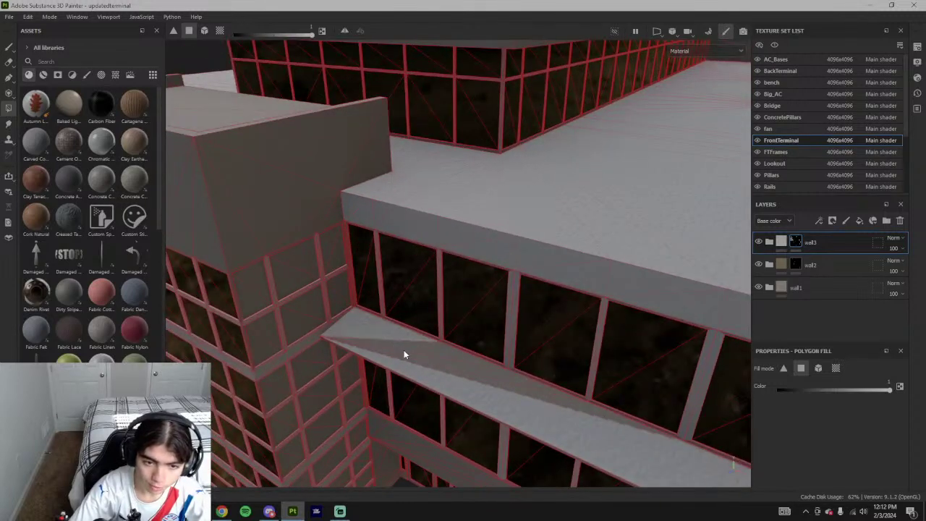
click(419, 347)
click(430, 358)
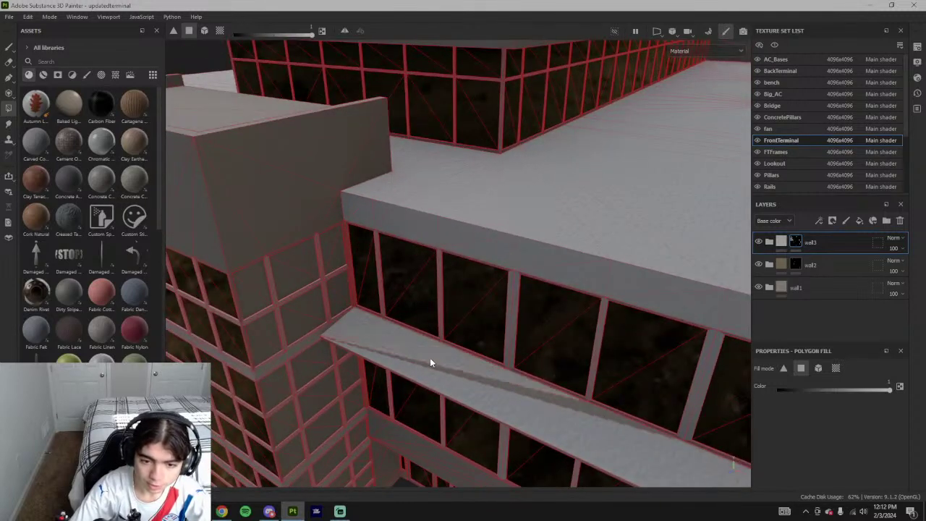
click(450, 369)
mouse_move(450, 370)
alt+mouse_down()
mouse_move(476, 388)
mouse_move(311, 372)
alt+mouse_up()
scroll(481, 389, down, 5)
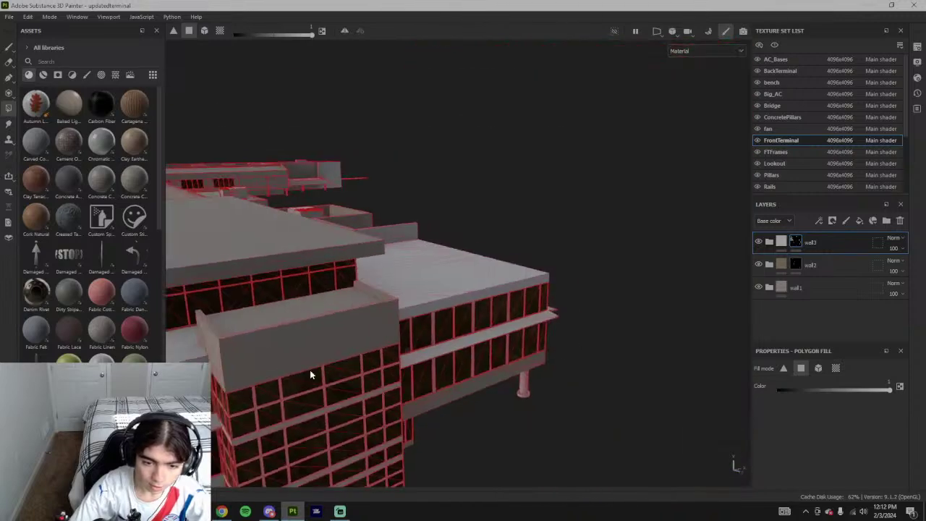
alt+middle_drag(310, 373, 616, 306)
alt+drag(616, 306, 441, 320)
scroll(442, 321, up, 5)
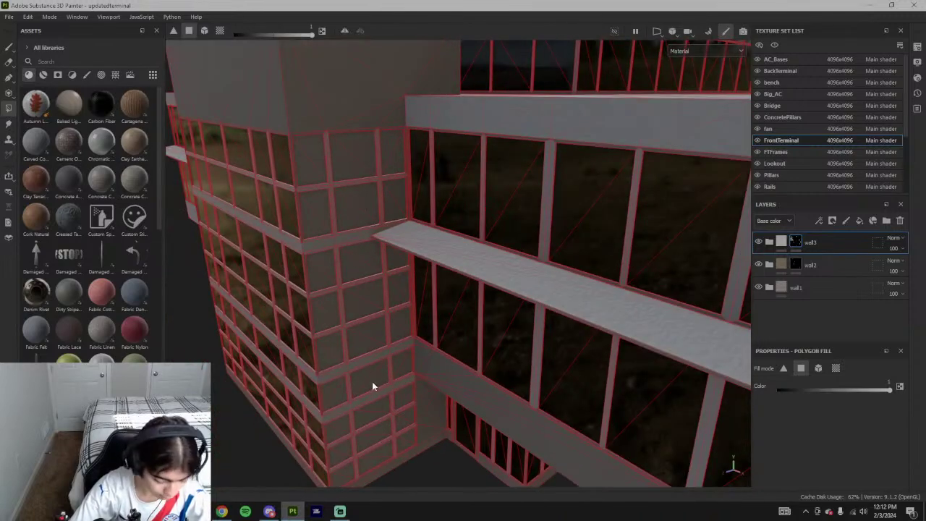
- Polygon-fill the walled recess's floor, inner side wall and wall tops in the wall3 mask
scroll(372, 381, down, 5)
alt+drag(395, 344, 379, 293)
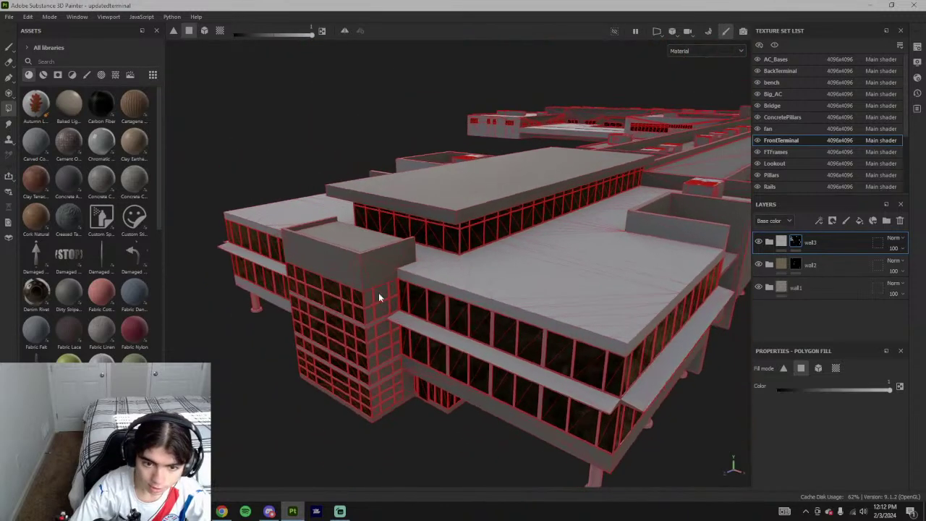
alt+drag(370, 380, 498, 360)
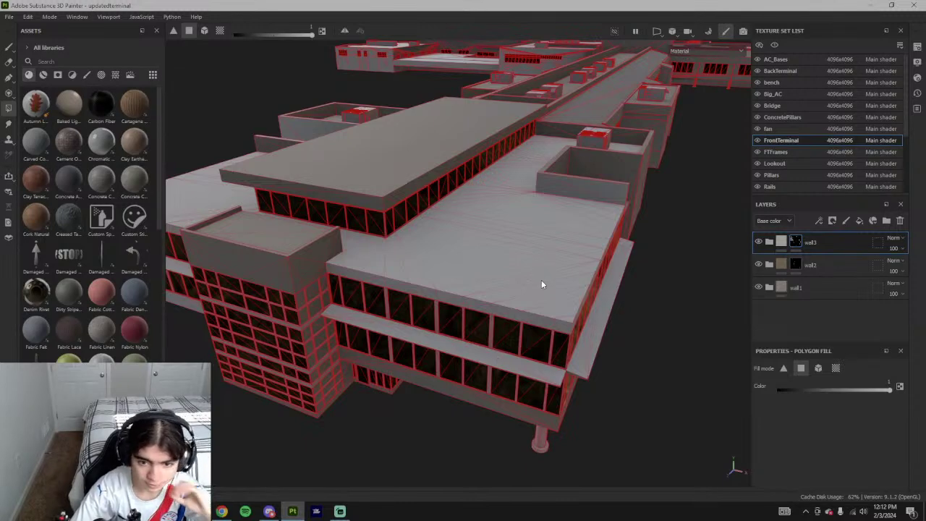
alt+drag(541, 283, 412, 356)
alt+drag(366, 386, 261, 352)
alt+drag(346, 418, 370, 326)
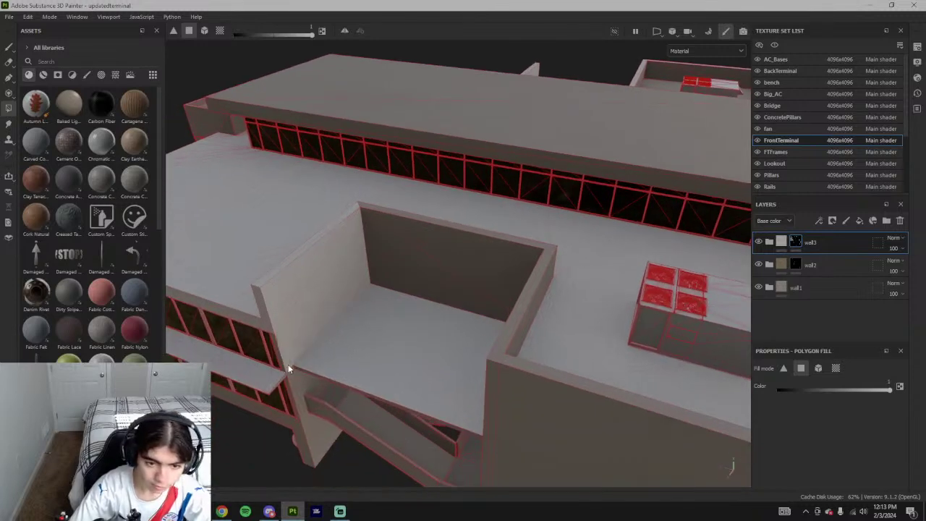
- Polygon-fill the thin outer edge of the awning running from the recess along the side windows in the wall3 mask
scroll(290, 369, up, 3)
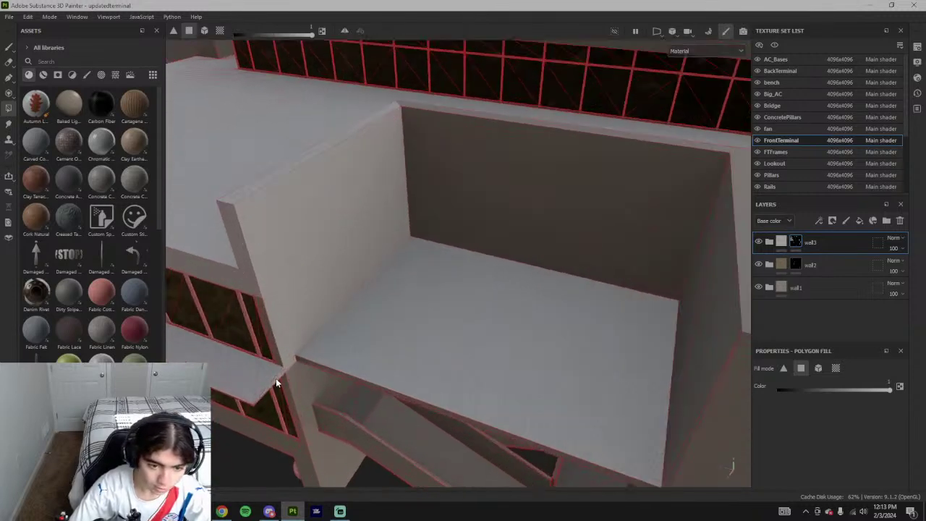
alt+drag(276, 379, 260, 322)
scroll(244, 399, down, 3)
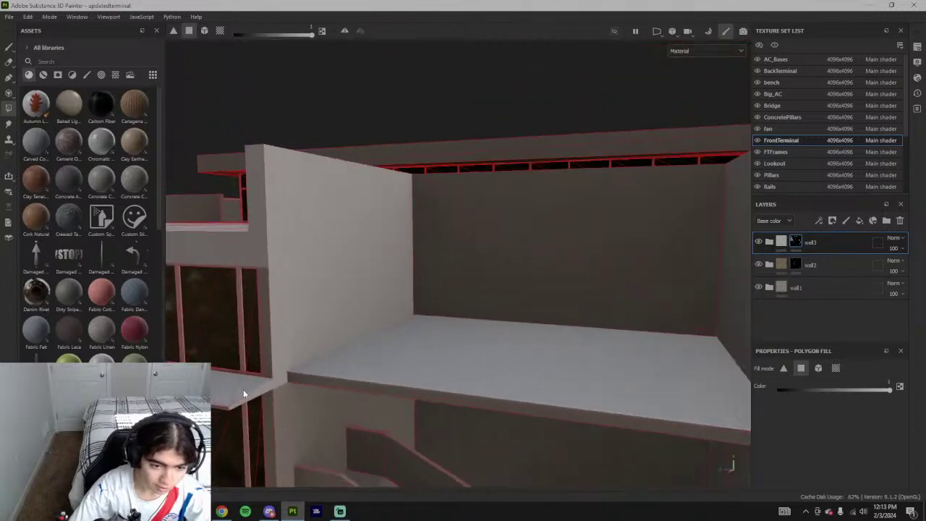
alt+middle_drag(244, 389, 415, 323)
scroll(414, 323, up, 2)
click(401, 331)
scroll(402, 331, down, 3)
scroll(289, 326, down, 3)
scroll(208, 270, up, 6)
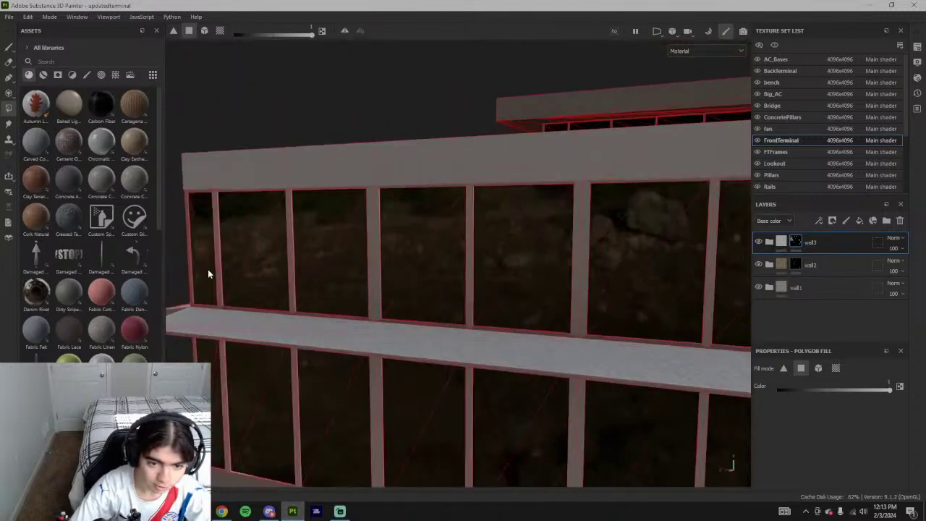
click(259, 347)
alt+middle_drag(301, 342, 341, 333)
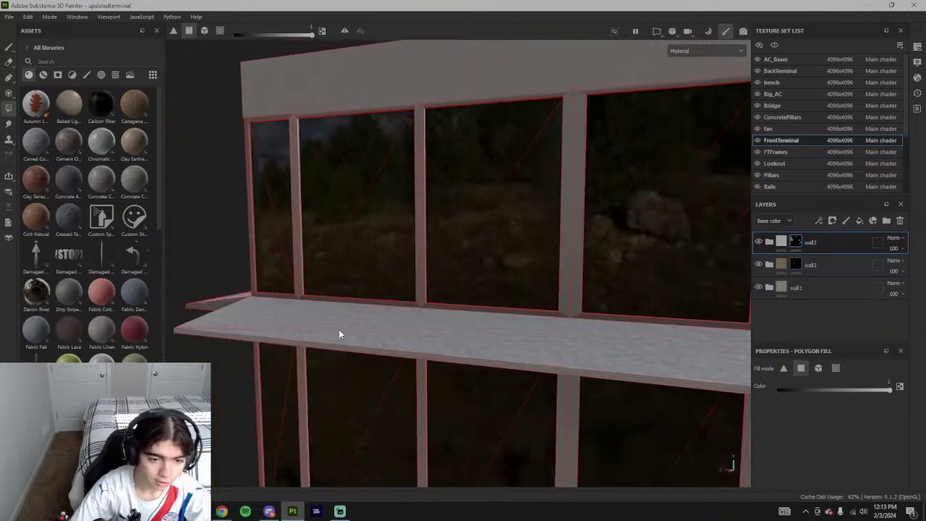
- Polygon-fill the awning's end faces at the building corner in the wall3 mask
scroll(338, 324, down, 4)
scroll(306, 317, up, 3)
alt+drag(233, 316, 424, 310)
scroll(215, 330, down, 2)
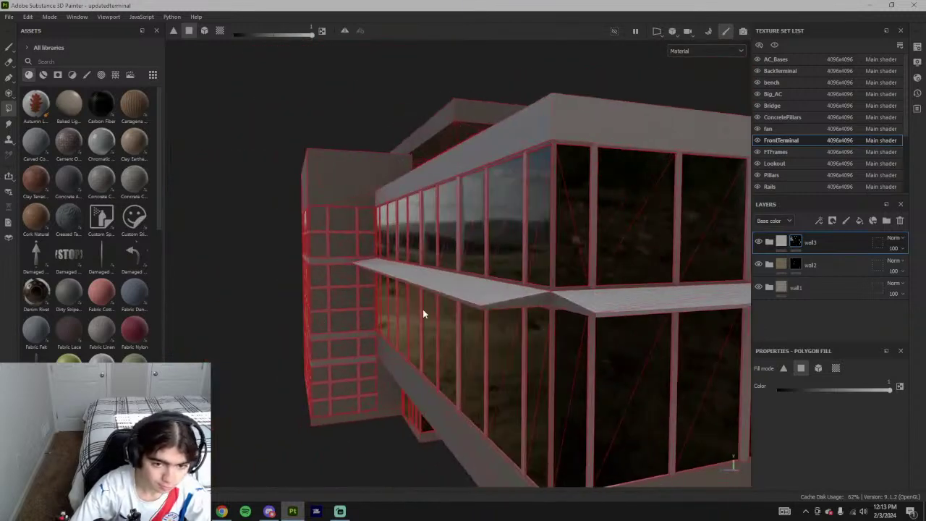
click(568, 305)
scroll(591, 359, down, 3)
scroll(486, 340, up, 5)
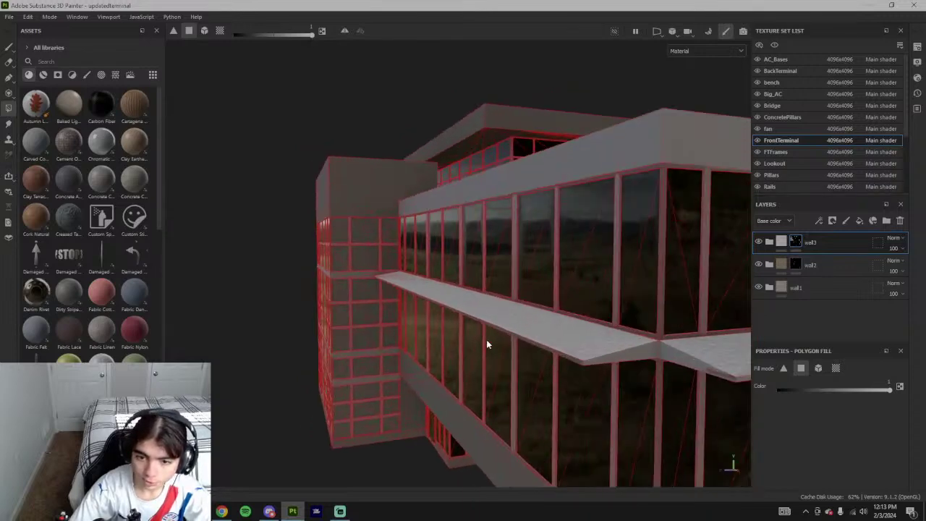
- Polygon-fill the thin outer edge of the awning on the stair tower side in the wall3 mask
click(560, 346)
scroll(560, 346, down, 2)
alt+drag(560, 346, 523, 298)
scroll(409, 301, up, 2)
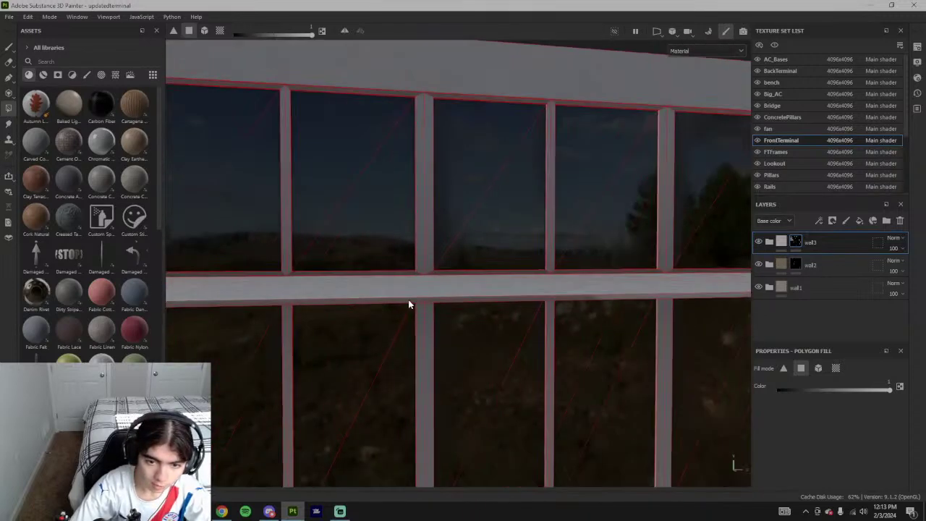
click(413, 302)
- Polygon-fill the large outer wall of the walled recess block in the wall3 mask
scroll(438, 306, down, 7)
alt+drag(568, 332, 550, 306)
scroll(459, 308, up, 4)
scroll(459, 304, up, 1)
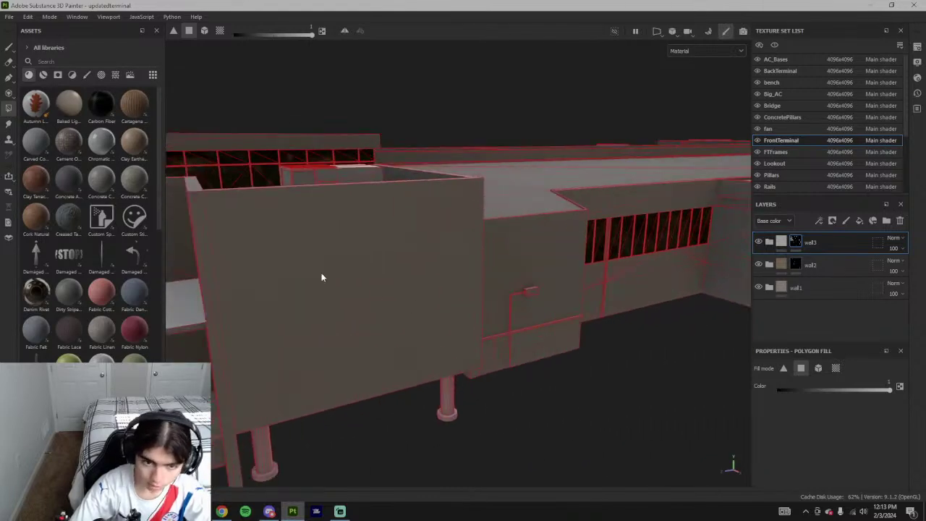
click(376, 289)
scroll(376, 289, down, 2)
- Polygon-fill the narrow end face of the walled block beside the stair recess, down to its foot, in the wall3 mask
alt+drag(376, 290, 456, 289)
scroll(433, 296, up, 2)
scroll(433, 300, up, 3)
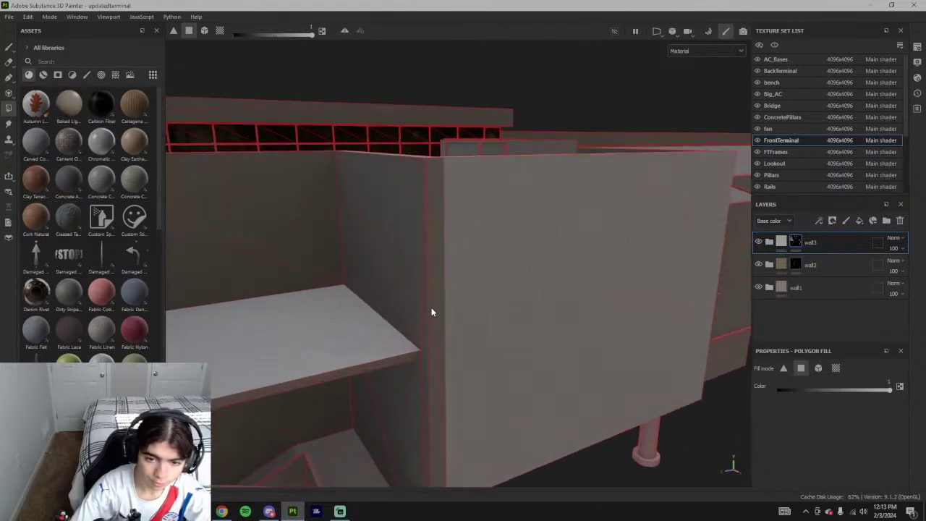
click(427, 339)
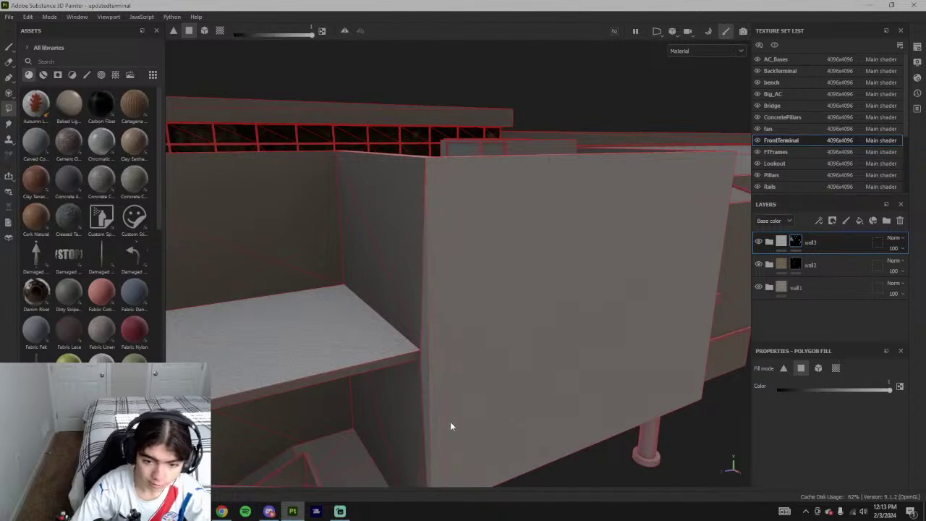
alt+drag(450, 421, 452, 370)
click(452, 370)
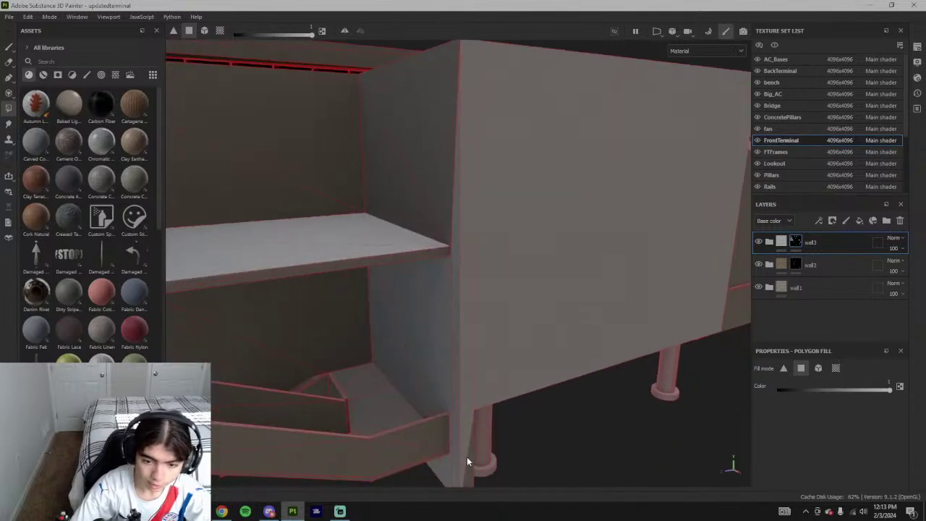
- Polygon-fill the side wall and back wall inside the stair recess in the wall3 mask
click(421, 166)
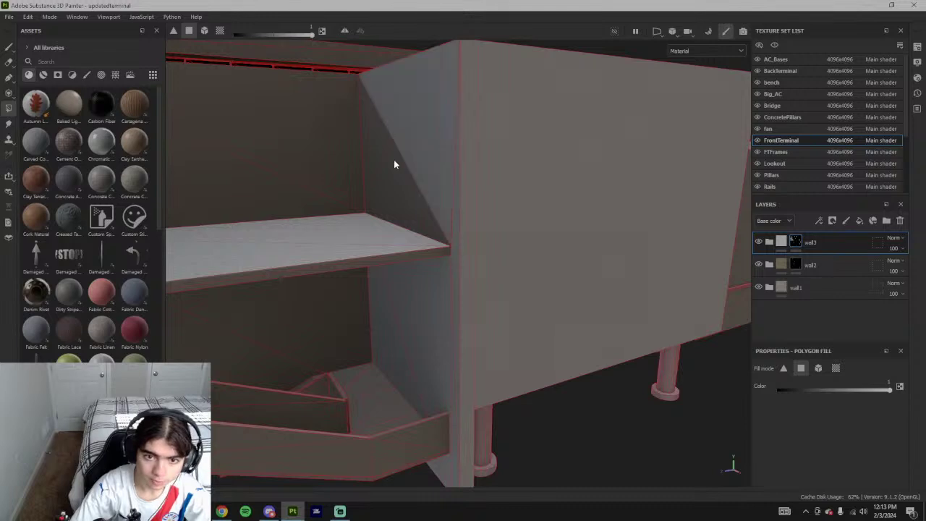
click(394, 159)
scroll(416, 203, down, 4)
alt+drag(416, 203, 378, 164)
click(300, 138)
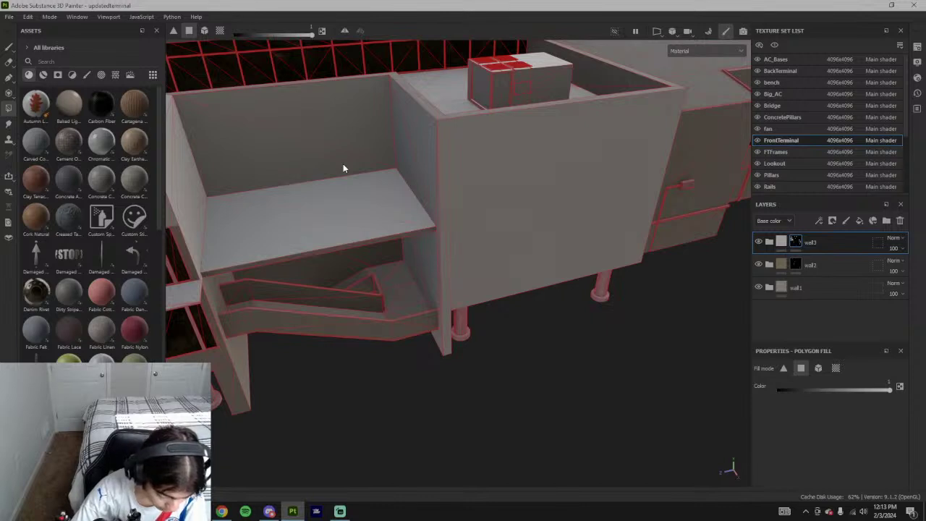
- Inspect the stair recess from below and the outer walls of the adjoining block for unfilled faces
scroll(359, 187, down, 3)
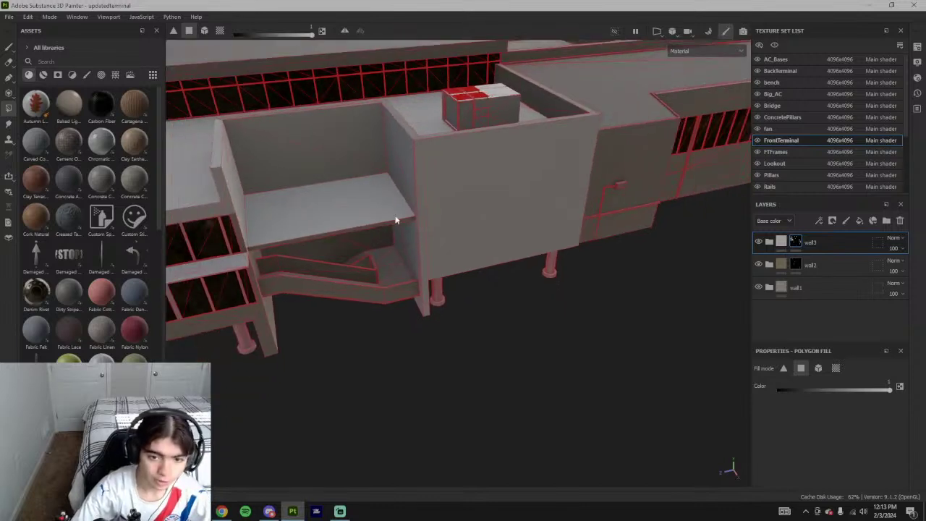
scroll(406, 217, up, 5)
alt+drag(464, 224, 411, 193)
alt+middle_drag(412, 192, 448, 233)
mouse_move(449, 233)
alt+mouse_down()
mouse_move(406, 348)
mouse_move(385, 275)
mouse_move(423, 368)
mouse_move(451, 370)
mouse_move(517, 234)
alt+mouse_up()
alt+drag(536, 378, 509, 283)
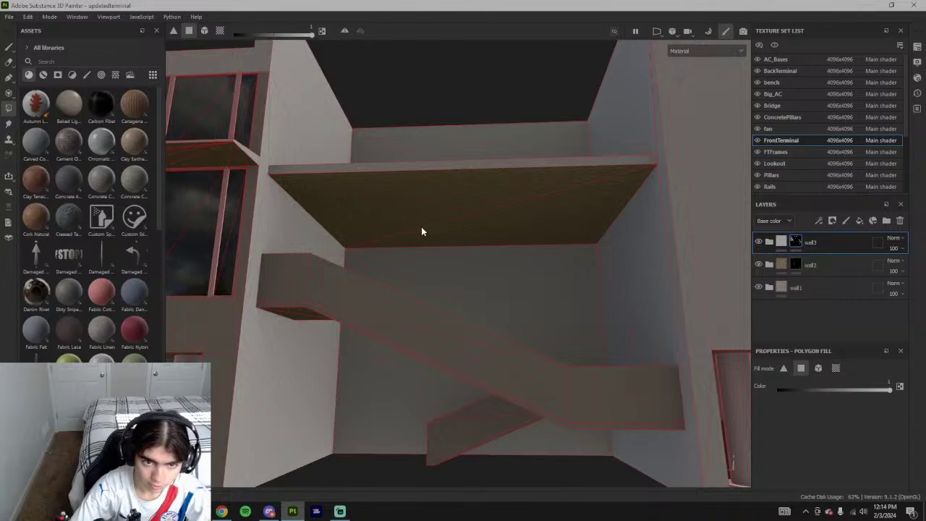
alt+drag(421, 228, 474, 282)
scroll(485, 331, up, 1)
scroll(486, 336, down, 5)
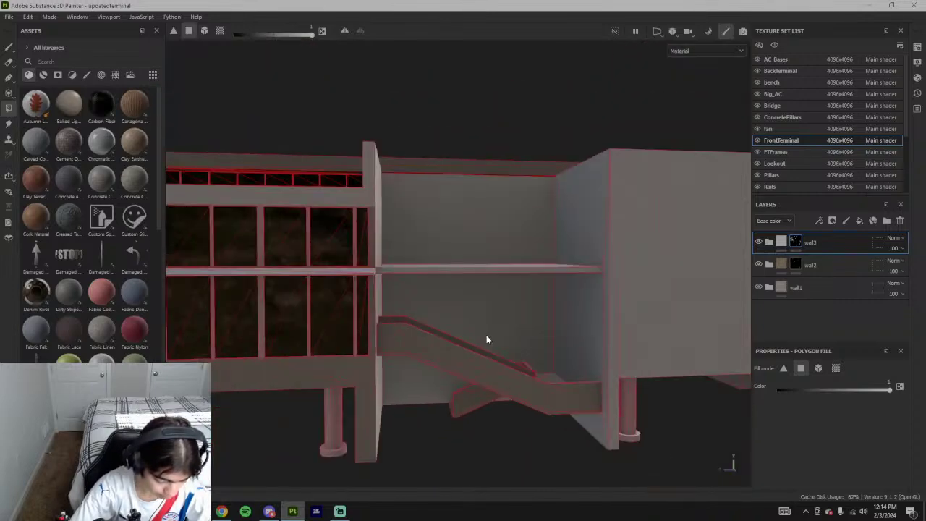
alt+drag(612, 361, 345, 291)
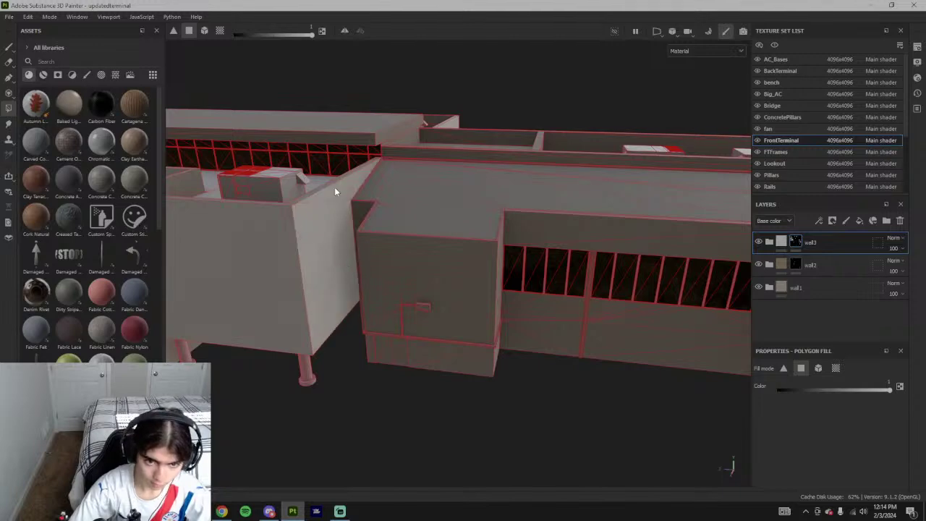
alt+drag(410, 304, 500, 291)
alt+drag(428, 281, 409, 306)
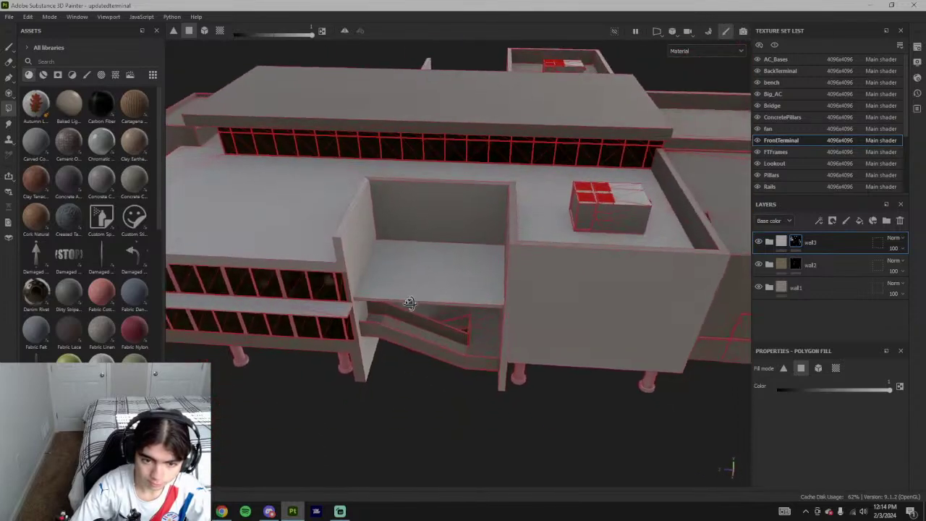
- Polygon-fill the narrow wall at the back of the gap between the two projecting blocks in the wall3 mask
scroll(381, 332, down, 3)
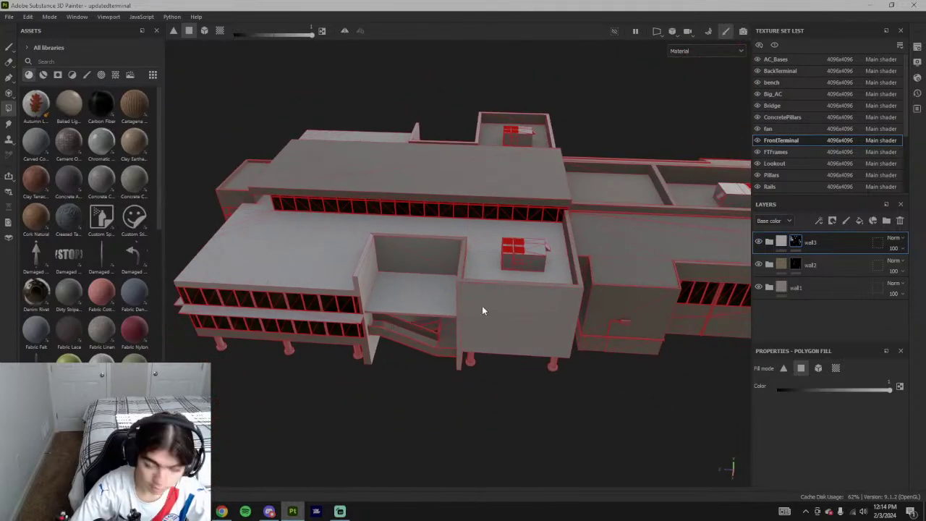
alt+middle_drag(484, 300, 354, 268)
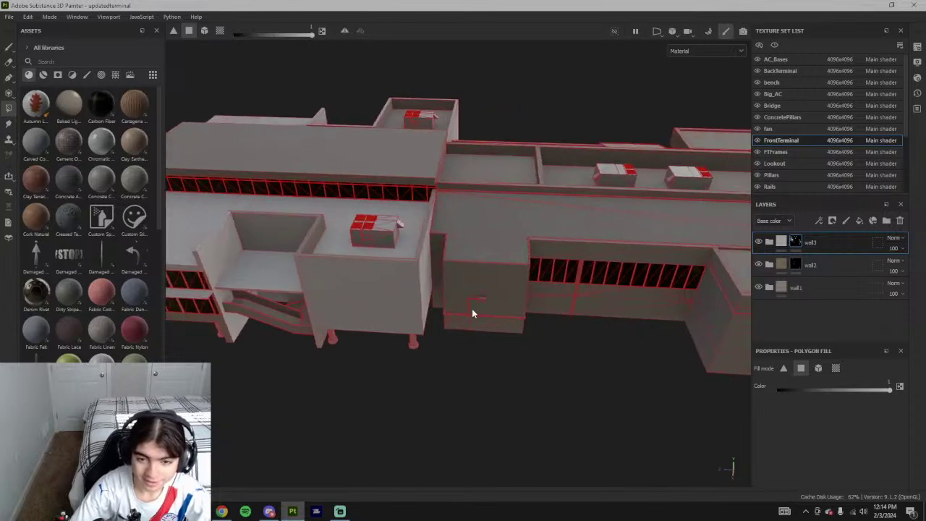
scroll(460, 299, up, 3)
scroll(456, 289, up, 2)
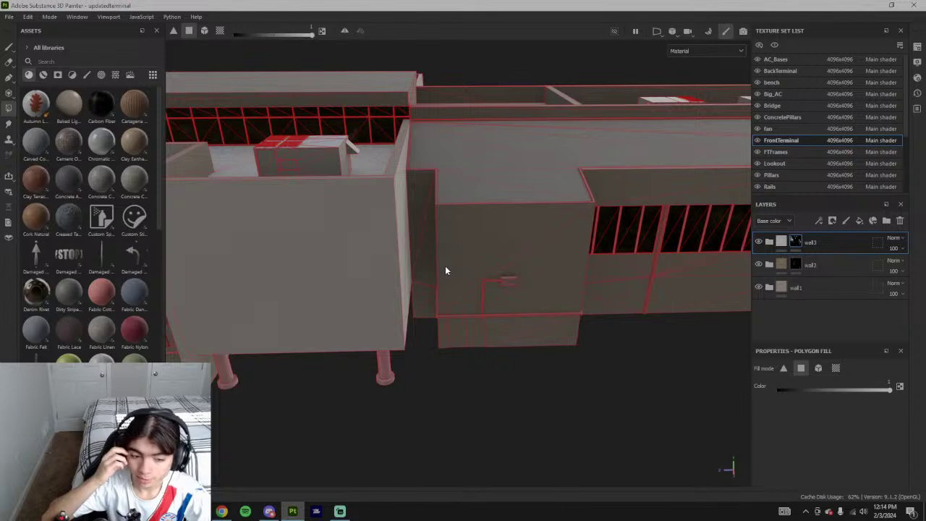
scroll(437, 264, up, 3)
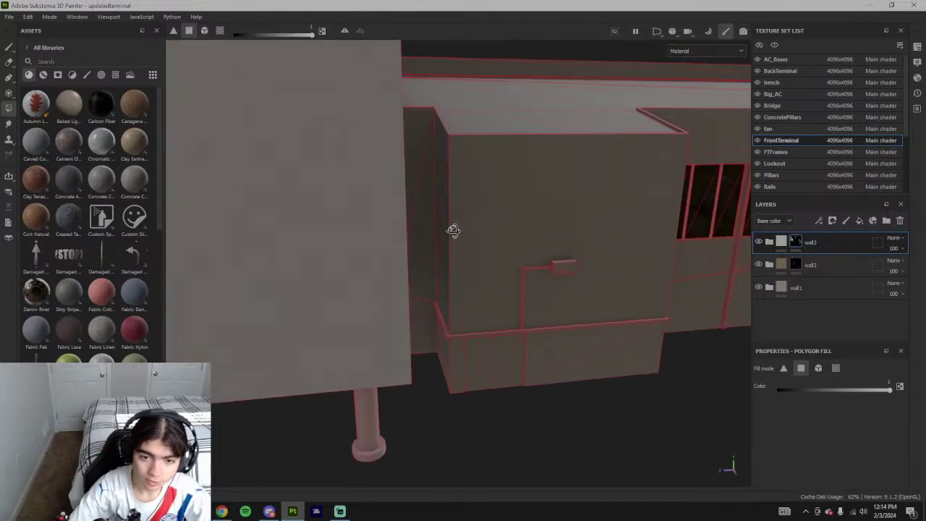
scroll(452, 230, up, 2)
scroll(420, 296, up, 3)
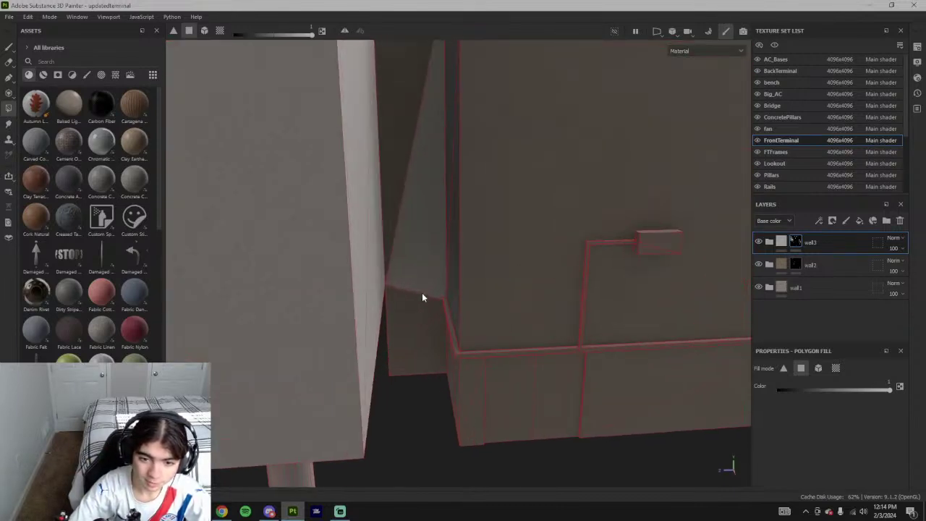
click(422, 292)
click(404, 192)
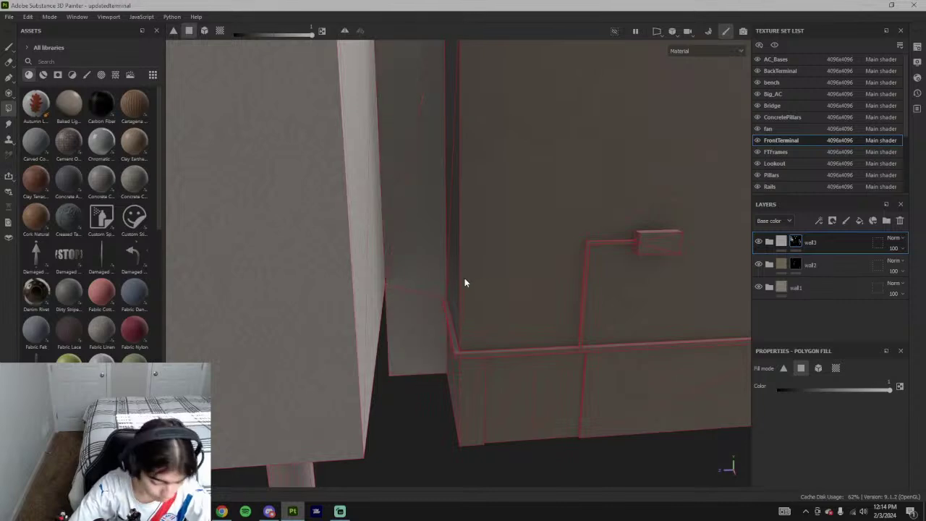
- Polygon-fill the projecting pipe block's side wall facing the gap in the wall3 mask
scroll(468, 279, down, 5)
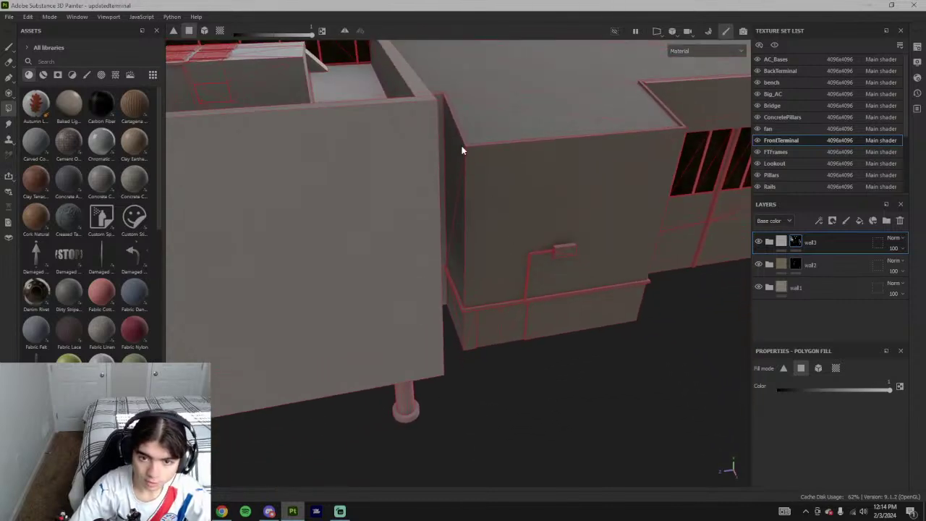
click(448, 252)
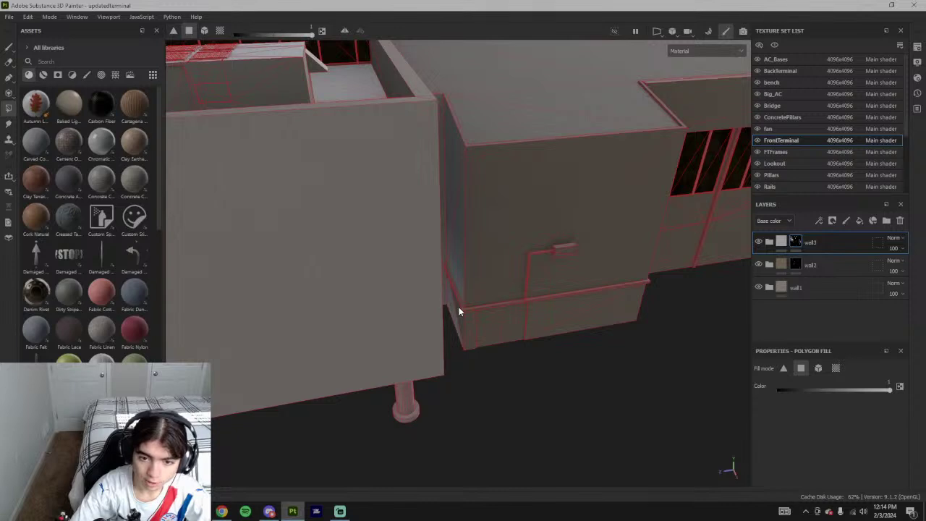
alt+drag(459, 308, 534, 301)
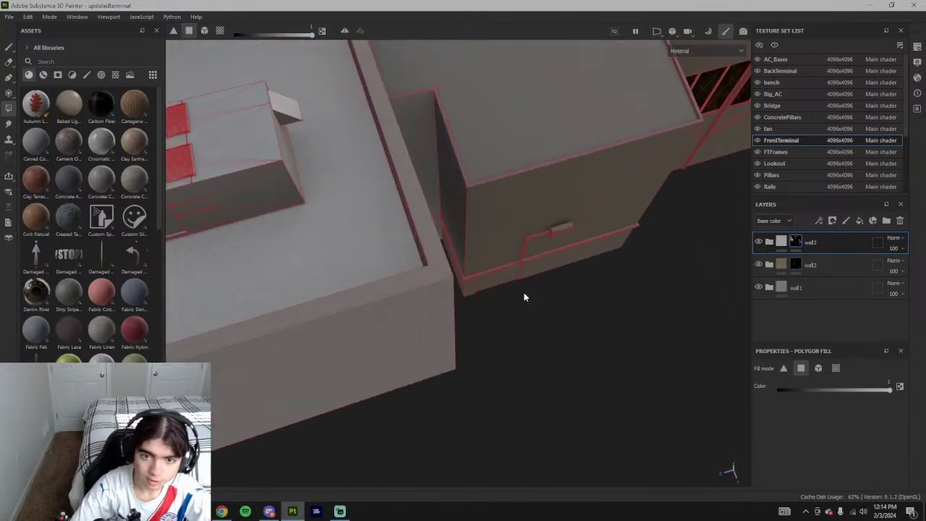
scroll(424, 171, down, 6)
alt+drag(494, 210, 430, 165)
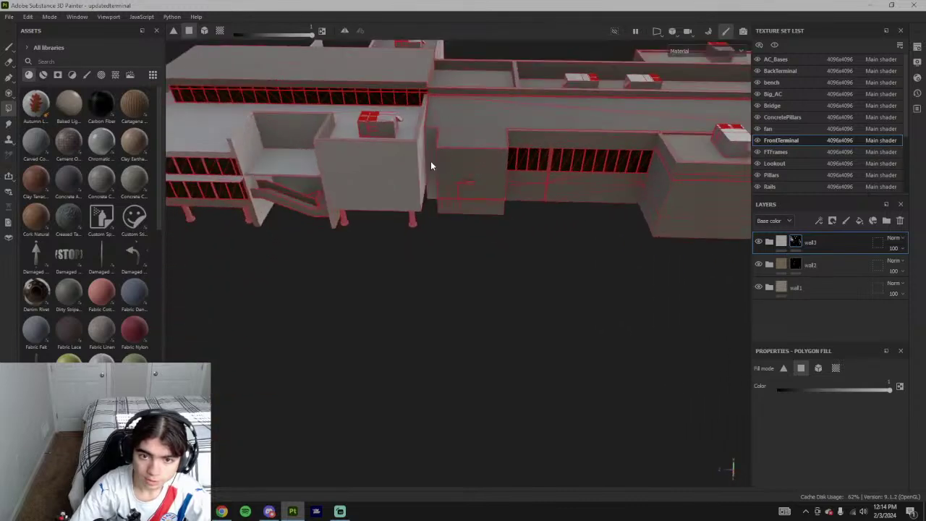
scroll(427, 168, up, 6)
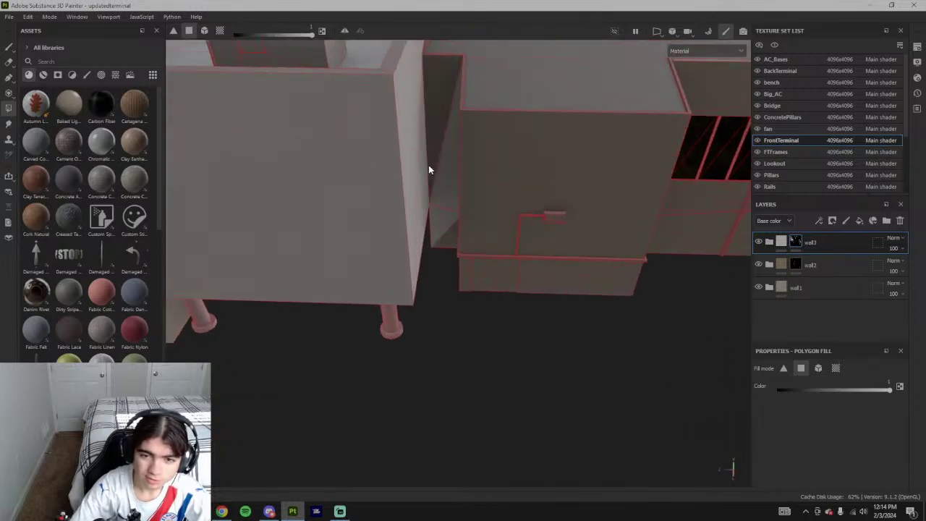
scroll(484, 221, down, 8)
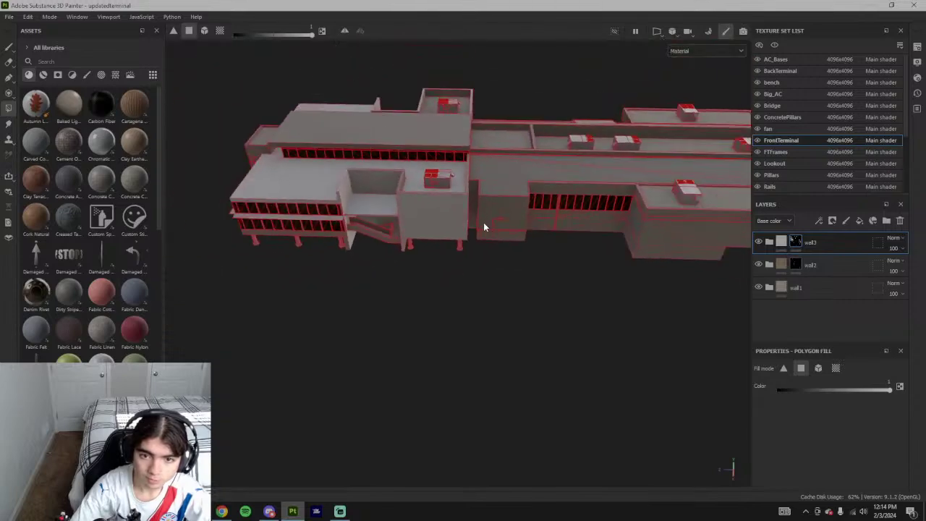
- Polygon-fill the roof section beside the recess on the opposite side of the terminal in the wall3 mask
alt+drag(483, 222, 337, 243)
scroll(343, 249, up, 3)
alt+drag(434, 210, 288, 251)
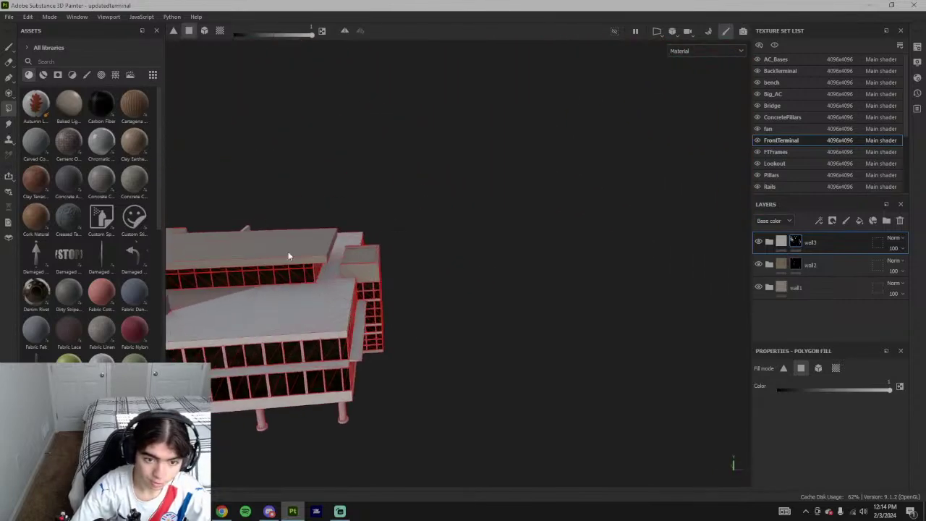
alt+middle_drag(288, 252, 413, 257)
alt+drag(412, 257, 380, 294)
scroll(380, 293, up, 3)
shift+right_drag(377, 295, 316, 292)
click(301, 290)
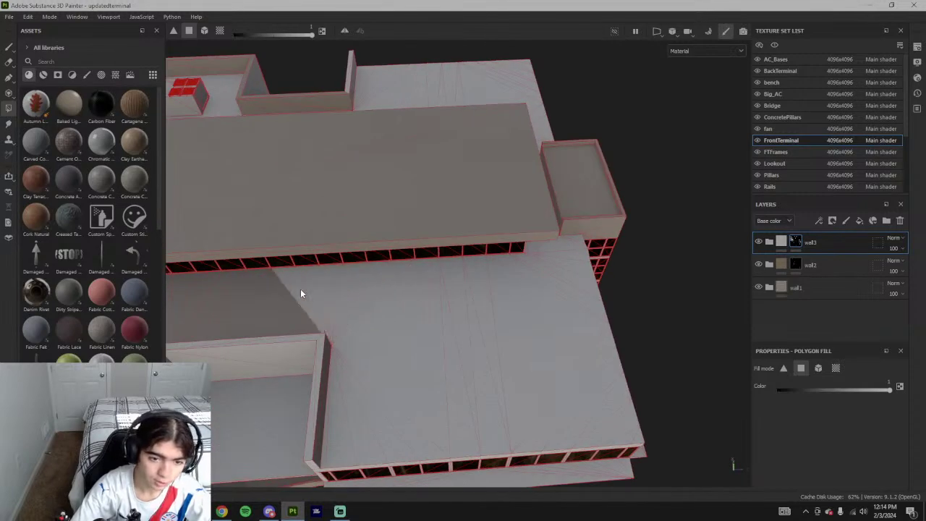
scroll(300, 289, down, 3)
alt+middle_drag(301, 290, 471, 299)
alt+drag(471, 298, 448, 320)
click(448, 320)
- Polygon-fill the remaining roof area around the AC unit next to that recess in the wall3 mask
scroll(424, 307, up, 3)
shift+right_drag(424, 312, 249, 313)
drag(250, 309, 237, 310)
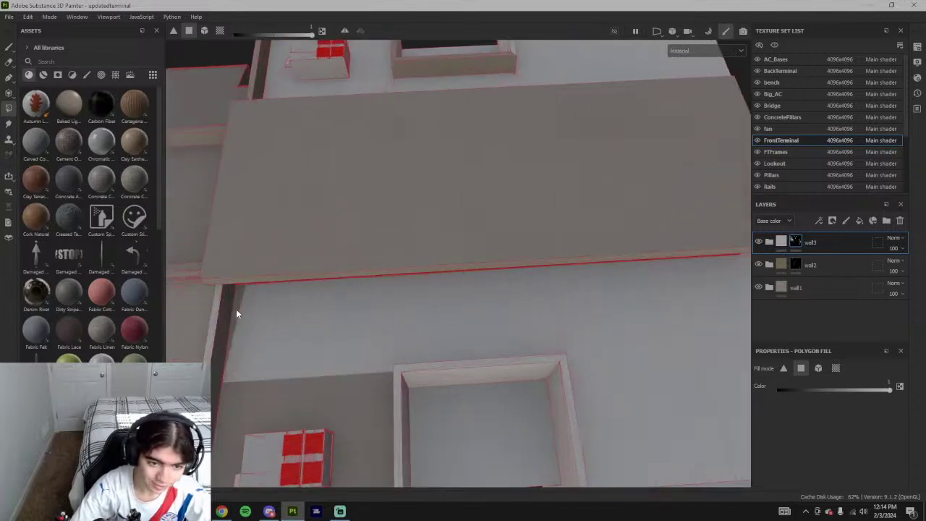
scroll(286, 392, down, 1)
click(287, 392)
click(236, 409)
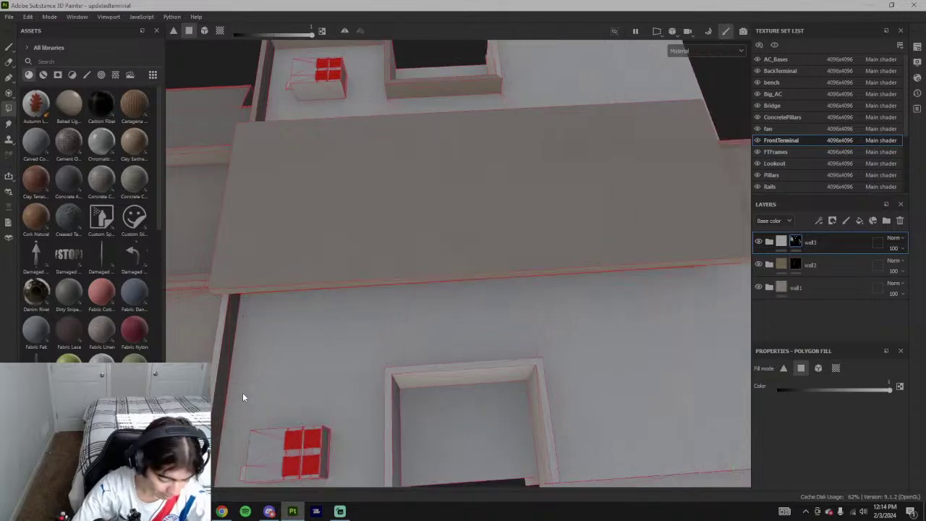
- Polygon-fill the parapet faces enclosing the AC unit's roof on the opposite side in the wall3 mask
scroll(297, 393, down, 6)
alt+middle_drag(333, 412, 472, 203)
scroll(473, 203, up, 3)
scroll(473, 204, up, 2)
mouse_move(472, 204)
alt+mouse_down()
mouse_move(352, 202)
mouse_move(379, 192)
mouse_move(422, 222)
mouse_move(623, 254)
alt+mouse_up()
scroll(351, 202, up, 2)
click(354, 176)
scroll(421, 221, up, 4)
click(434, 221)
scroll(445, 233, down, 5)
click(595, 279)
click(561, 259)
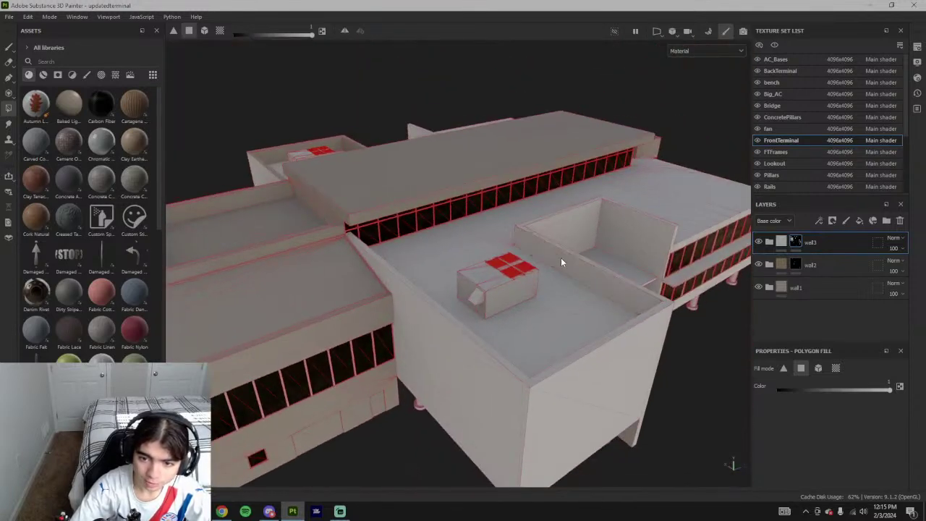
- Polygon-fill the roof-side face of the wall between the recess and the window wing in the wall3 mask
alt+drag(562, 262, 531, 238)
scroll(531, 238, up, 3)
alt+middle_drag(532, 238, 502, 320)
mouse_move(502, 320)
alt+mouse_down()
mouse_move(549, 337)
mouse_move(573, 294)
mouse_move(369, 245)
alt+mouse_up()
scroll(369, 245, down, 5)
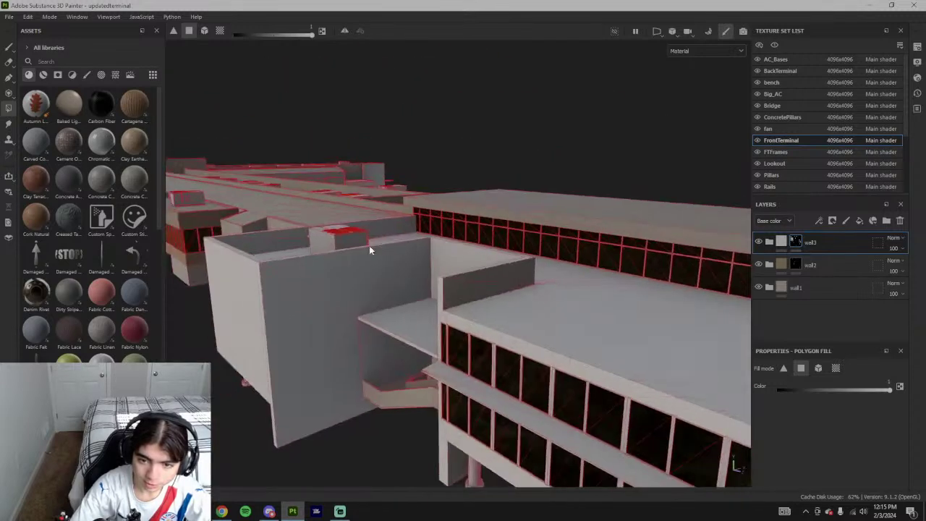
click(472, 288)
- Polygon-fill the front and side faces of the solid band topping the glazed tower in the wall3 mask
scroll(618, 312, down, 5)
scroll(487, 306, up, 6)
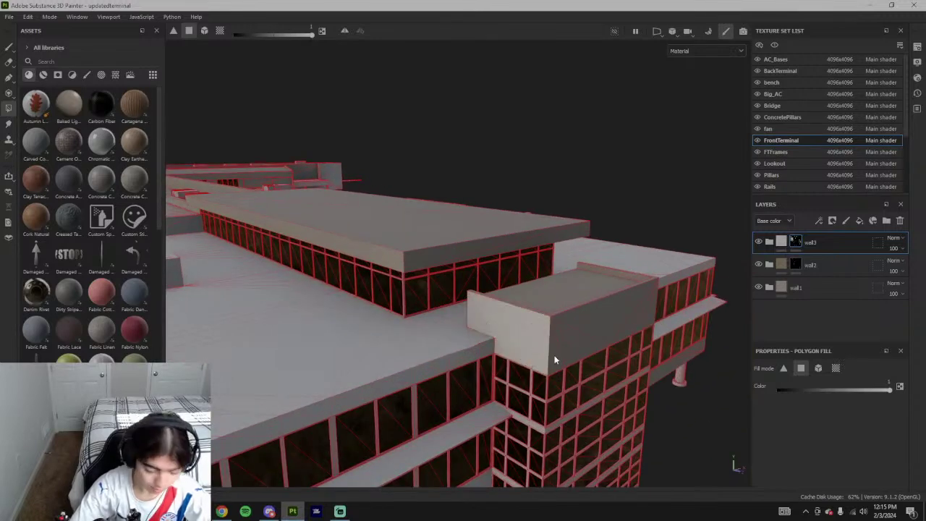
alt+middle_drag(555, 360, 498, 351)
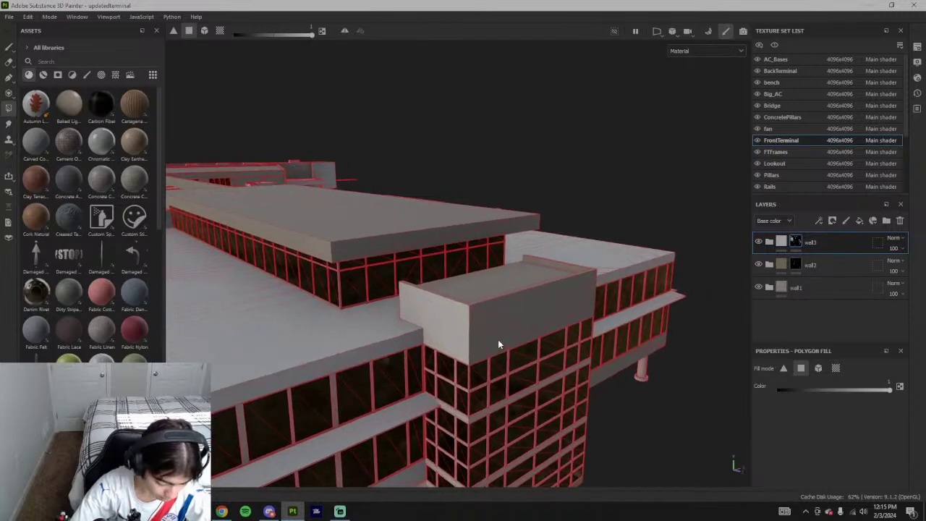
alt+drag(550, 316, 457, 325)
click(464, 313)
click(479, 310)
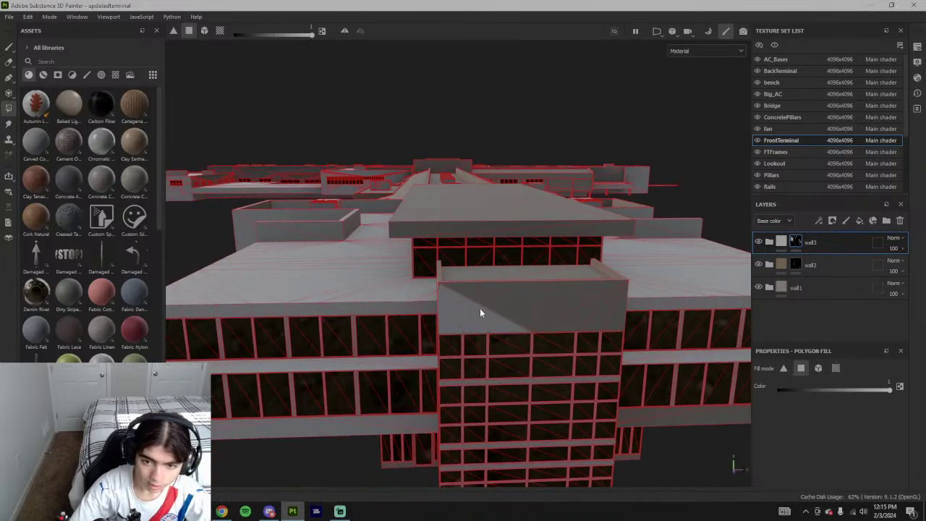
click(510, 311)
click(584, 313)
alt+drag(610, 313, 643, 335)
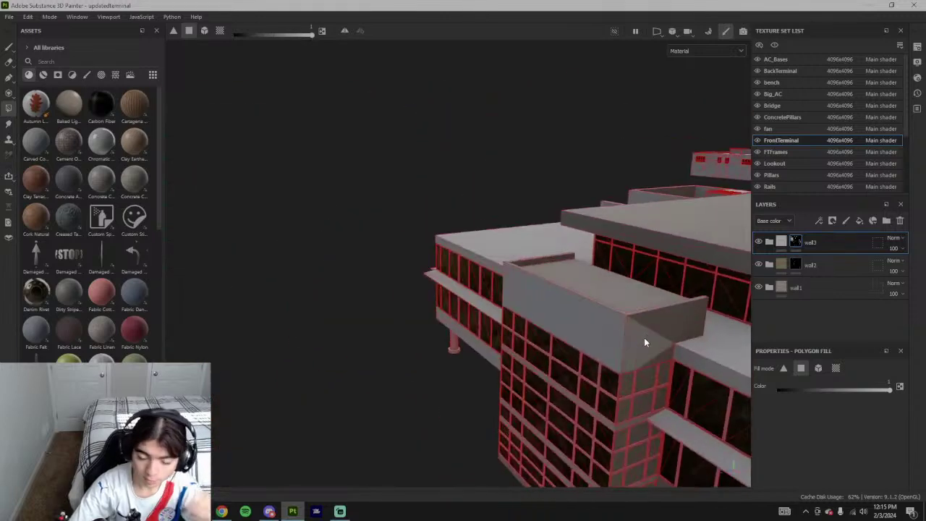
click(664, 317)
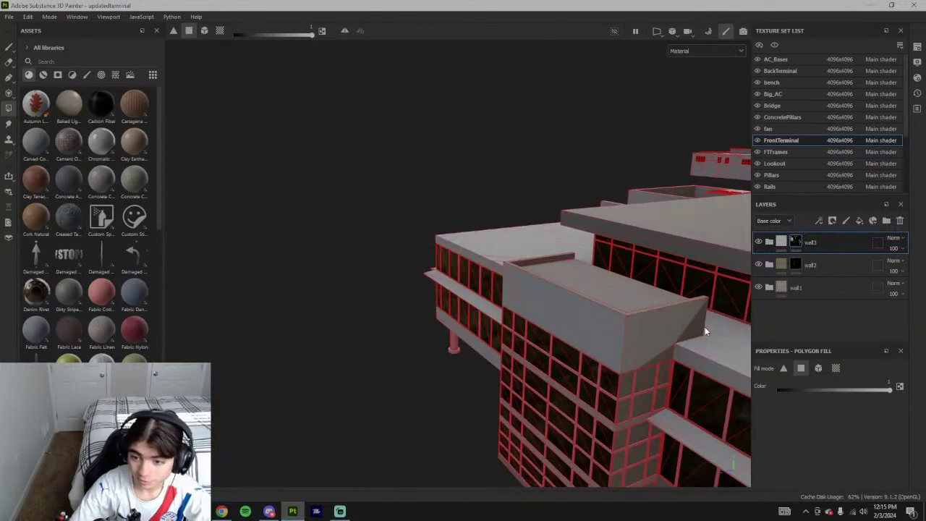
- Polygon-fill the glazed tower's flat roof inside its parapet in the wall3 mask
alt+drag(661, 355, 580, 383)
scroll(561, 222, up, 2)
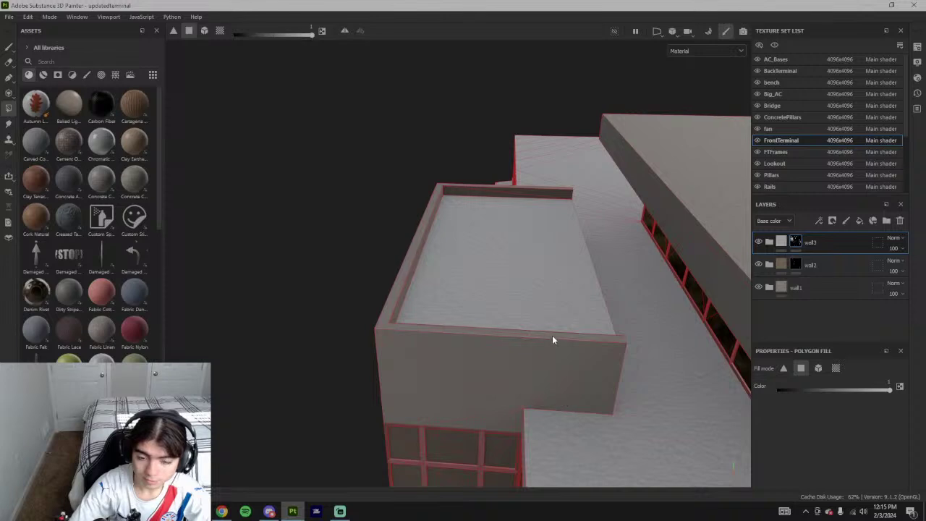
alt+drag(553, 340, 241, 344)
alt+drag(410, 326, 505, 338)
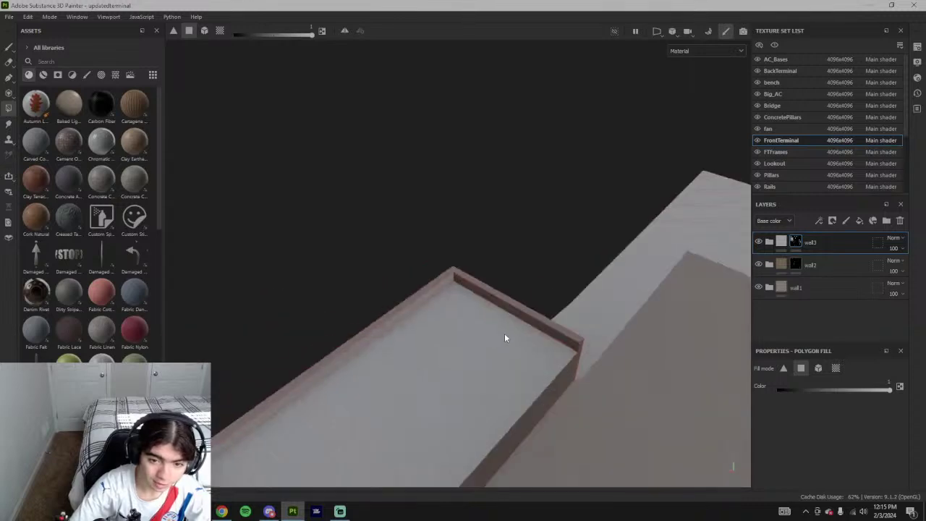
- Polygon-fill the inner and top faces of the parapet around the glazed tower's roof in the wall3 mask
alt+drag(533, 305, 484, 331)
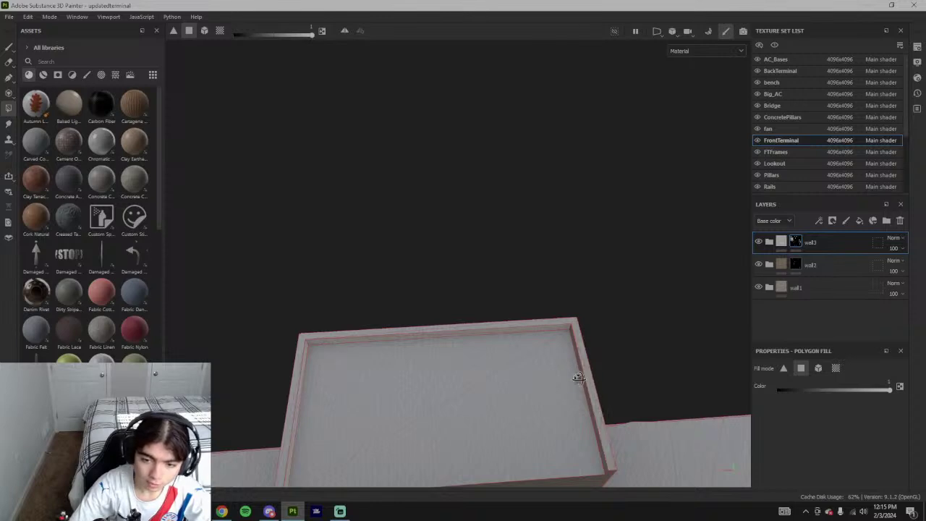
alt+drag(592, 375, 471, 358)
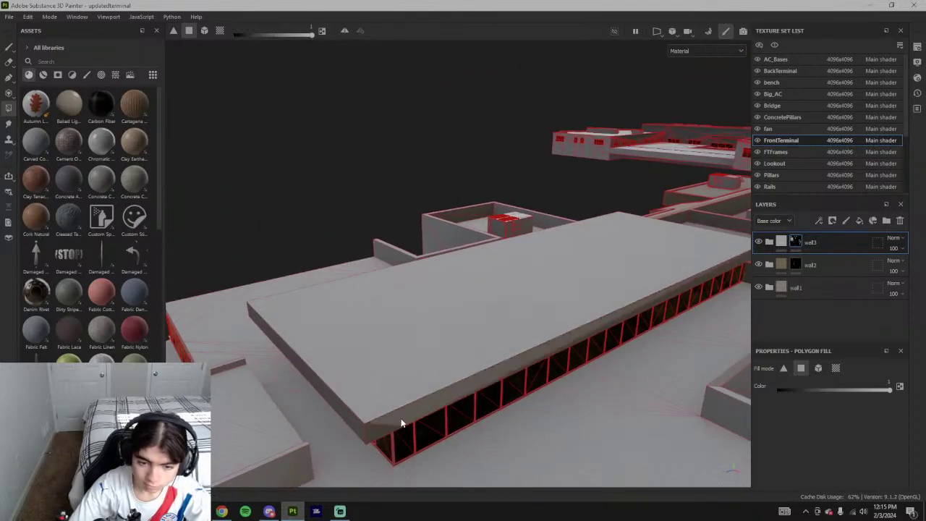
- Polygon-fill the edge faces around the large raised roof slab above the clerestory windows in the wall3 mask
alt+middle_drag(401, 425, 241, 403)
click(419, 333)
scroll(391, 336, down, 2)
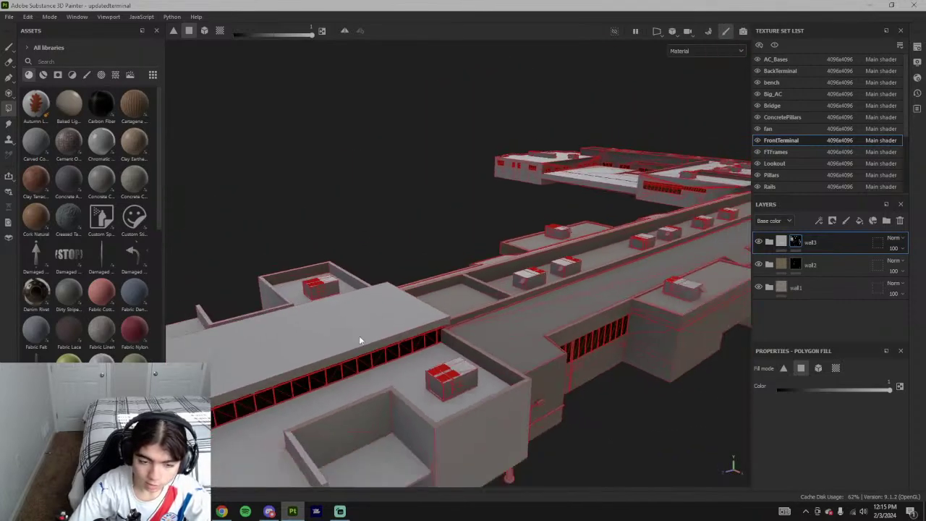
alt+middle_drag(359, 338, 387, 328)
alt+drag(378, 296, 443, 380)
scroll(393, 335, down, 3)
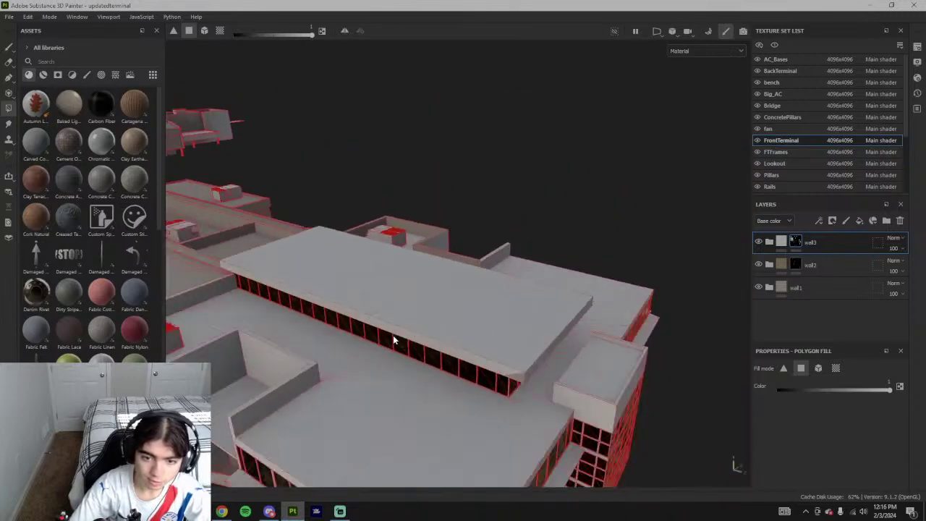
alt+drag(515, 381, 428, 366)
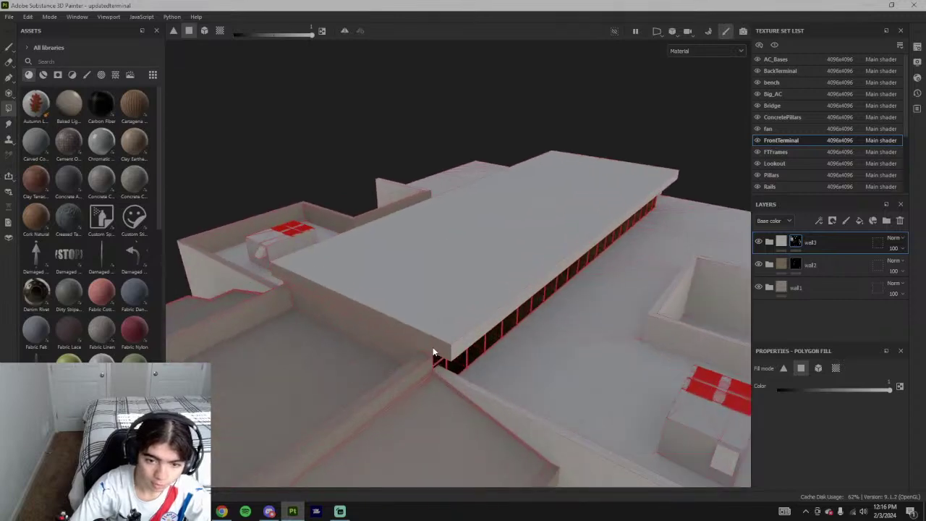
alt+drag(337, 299, 265, 292)
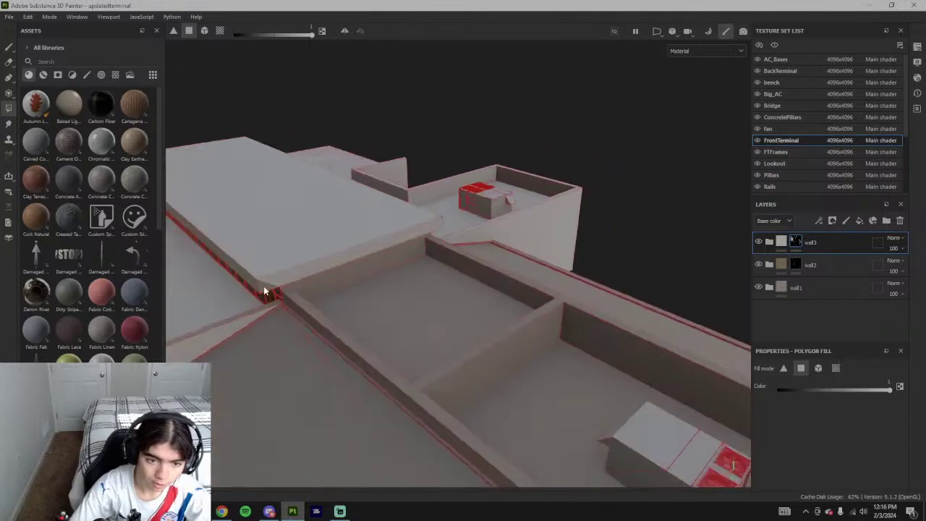
alt+drag(468, 305, 537, 297)
- Polygon-fill the wall end and the adjoining band below the lower windows on the window wing's pillar side in the wall3 mask
scroll(458, 333, down, 5)
alt+drag(288, 406, 430, 292)
scroll(431, 293, up, 6)
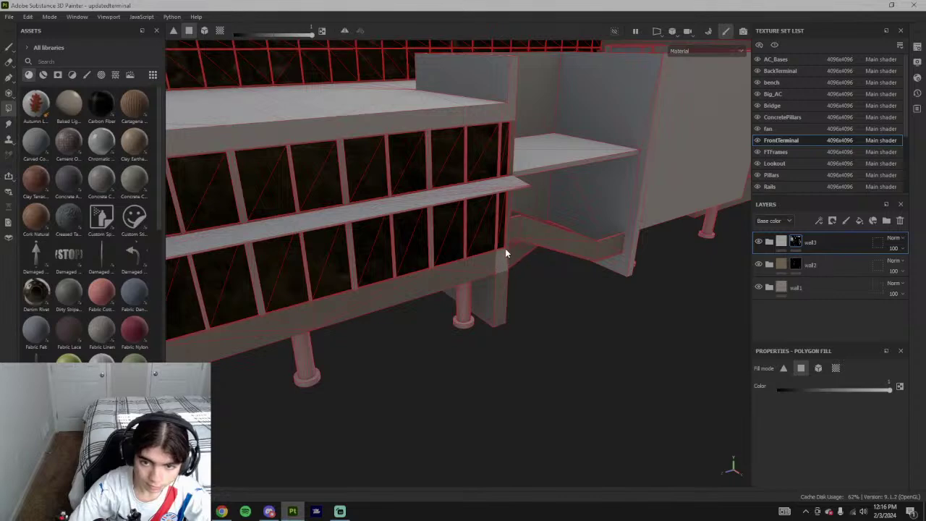
scroll(506, 246, up, 5)
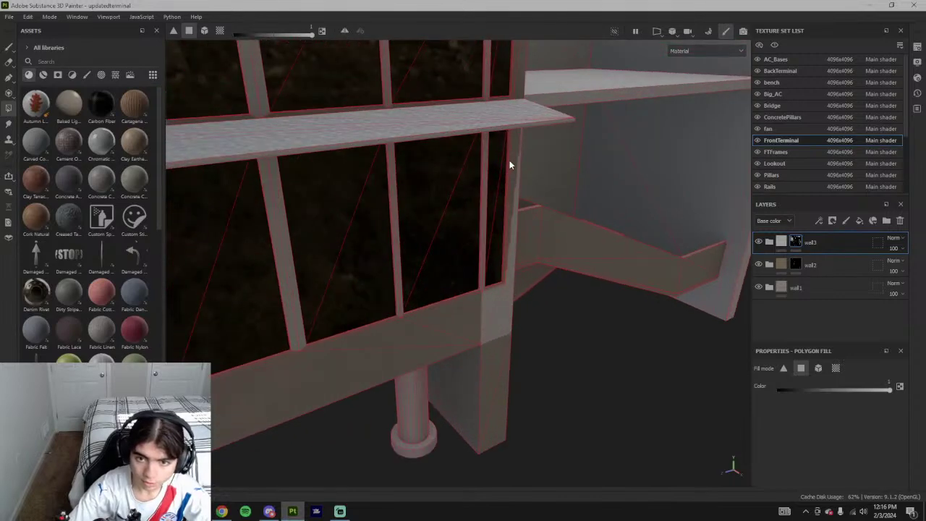
scroll(511, 167, down, 5)
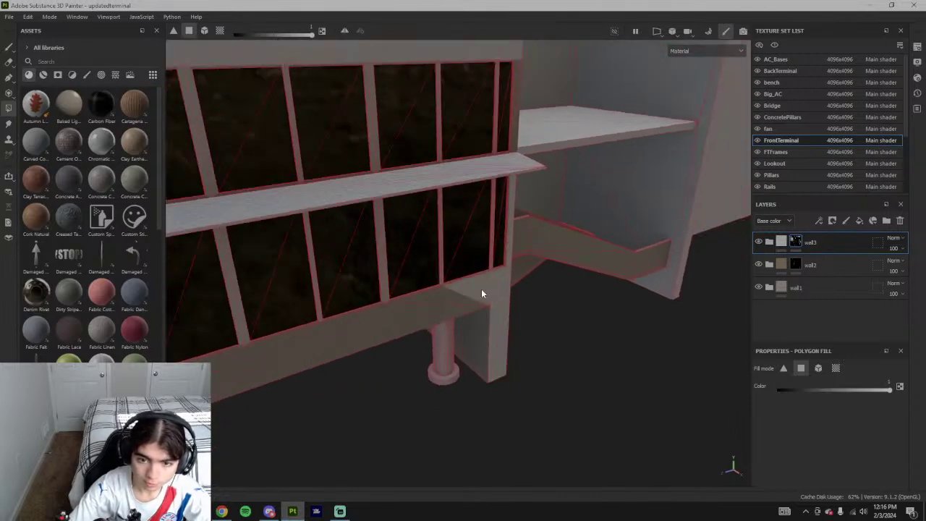
click(437, 312)
scroll(441, 313, down, 8)
mouse_move(465, 308)
alt+mouse_down()
mouse_move(534, 270)
mouse_move(449, 113)
mouse_move(391, 130)
alt+mouse_up()
scroll(412, 325, up, 4)
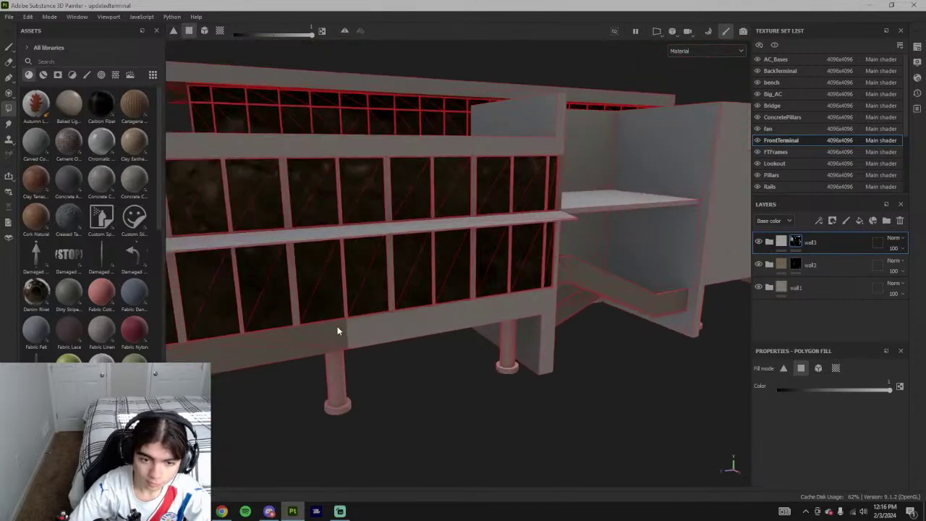
- Continue polygon-filling the band below the lower windows around the wing's corner up to the glazed tower in the wall3 mask
alt+drag(277, 348, 640, 320)
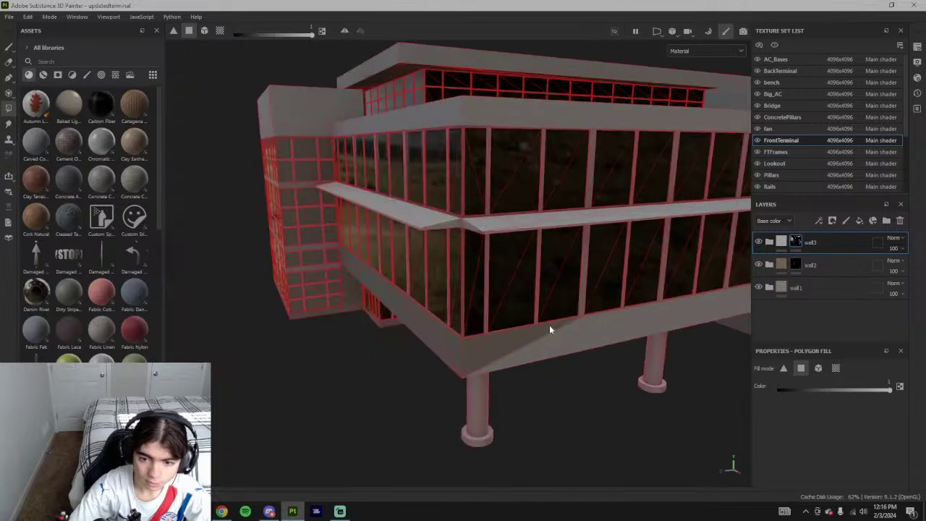
alt+drag(453, 345, 564, 340)
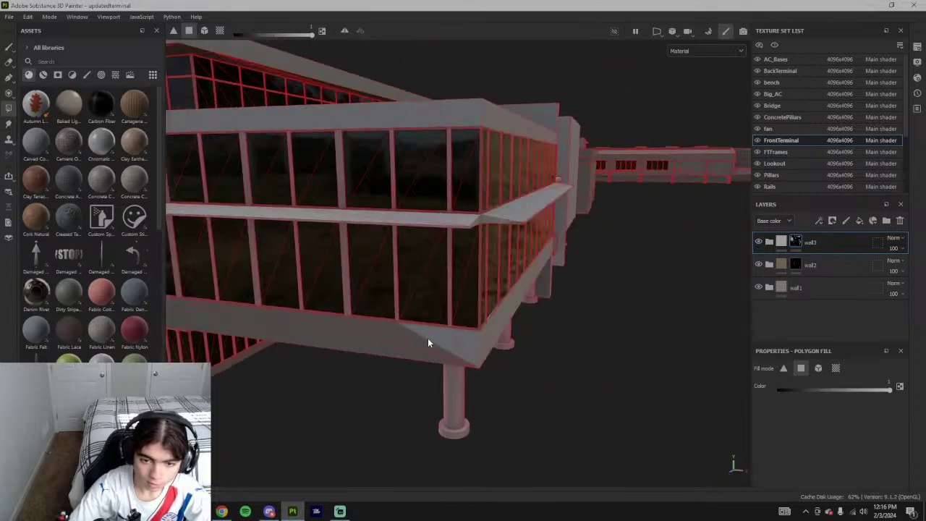
alt+drag(386, 349, 604, 348)
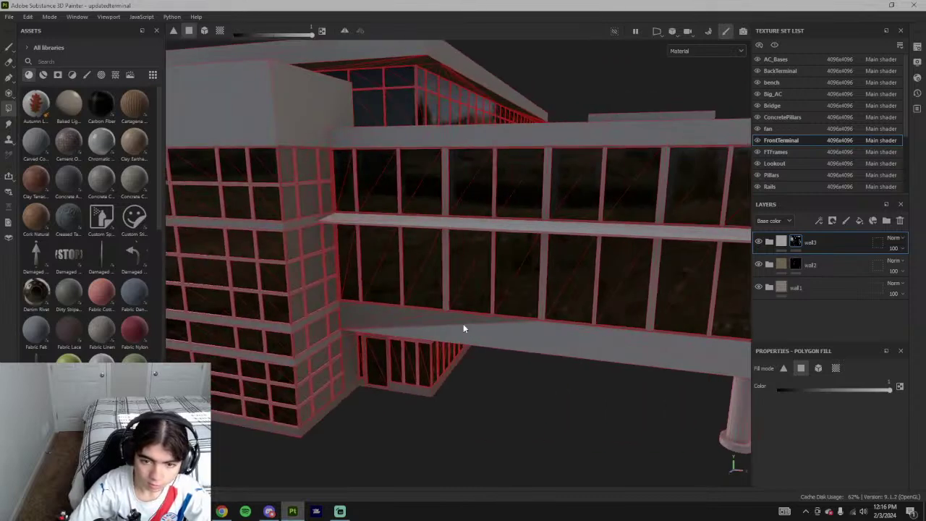
drag(463, 324, 344, 307)
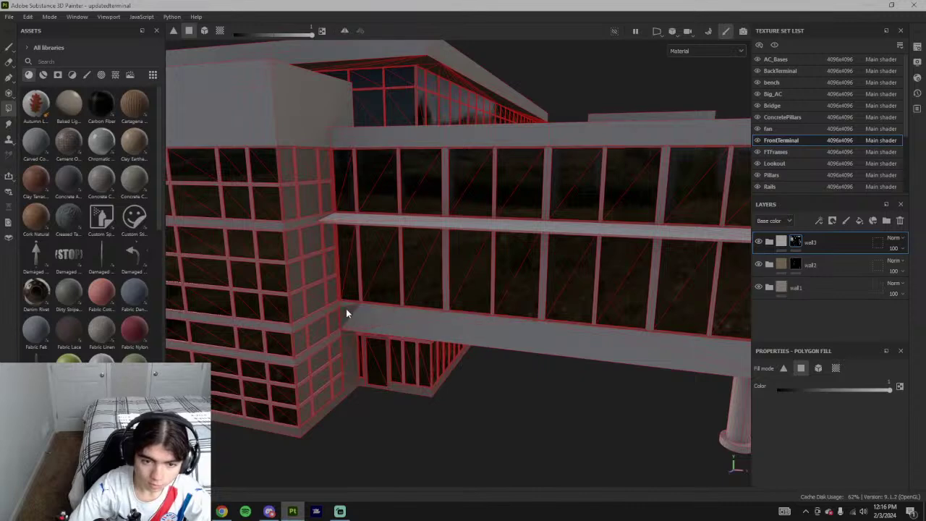
- Polygon-fill the narrow wall beside the ground-floor entrance and the glazed tower's base strips in the wall3 mask
alt+drag(399, 367, 403, 258)
scroll(427, 347, up, 3)
scroll(403, 347, up, 2)
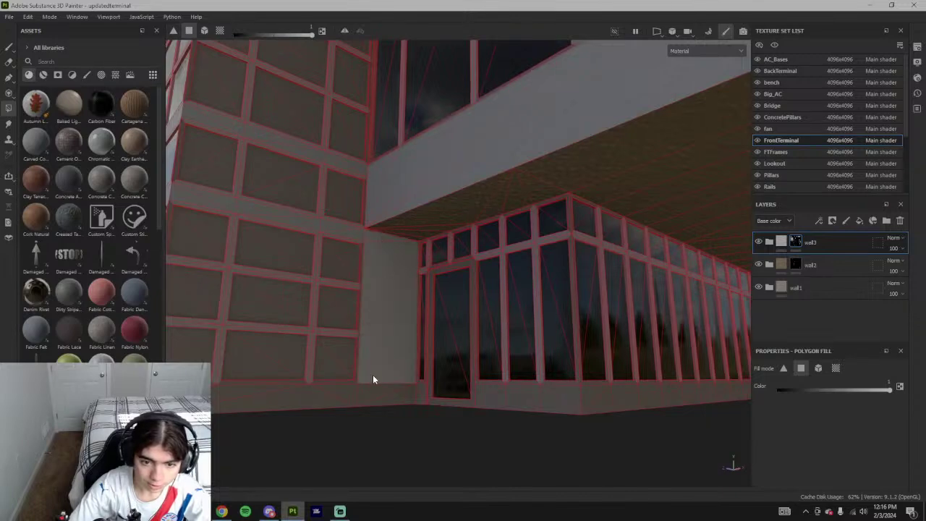
alt+drag(236, 394, 332, 394)
alt+drag(276, 394, 395, 382)
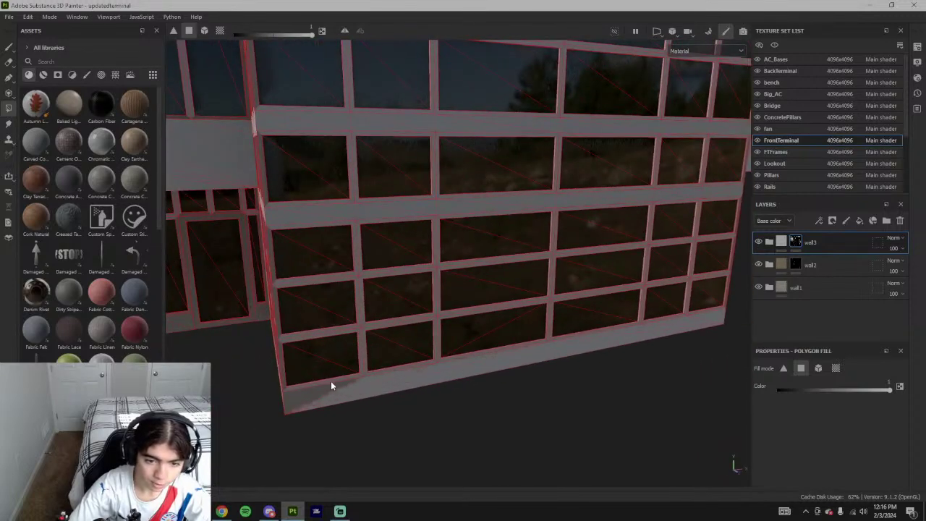
alt+drag(330, 394, 389, 386)
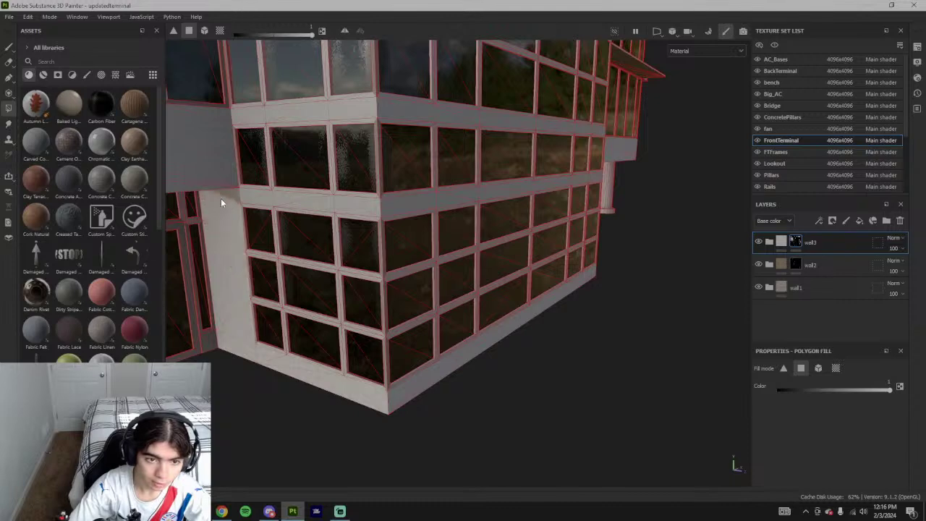
alt+drag(221, 198, 608, 185)
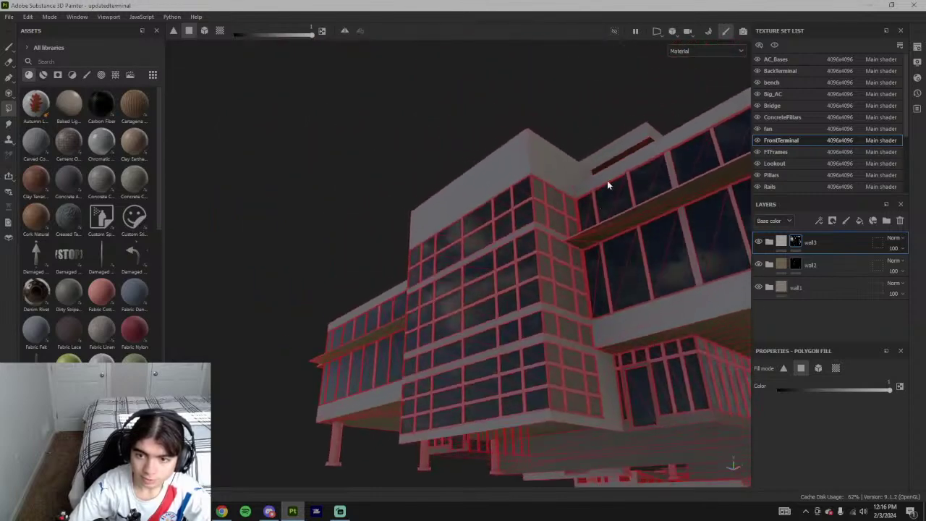
- Polygon-fill the end faces of the awnings where they meet at the window wing's corner in the wall3 mask
scroll(588, 238, up, 5)
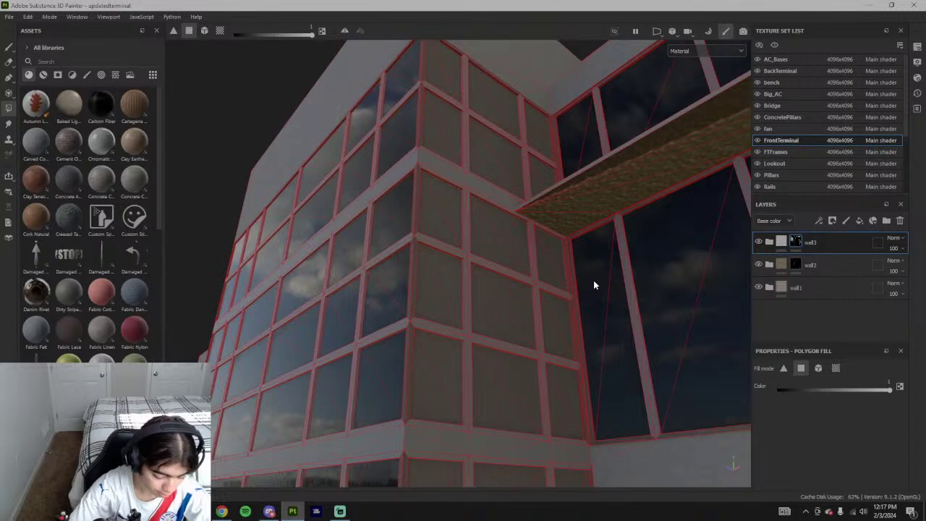
alt+drag(589, 287, 509, 213)
alt+drag(647, 174, 550, 216)
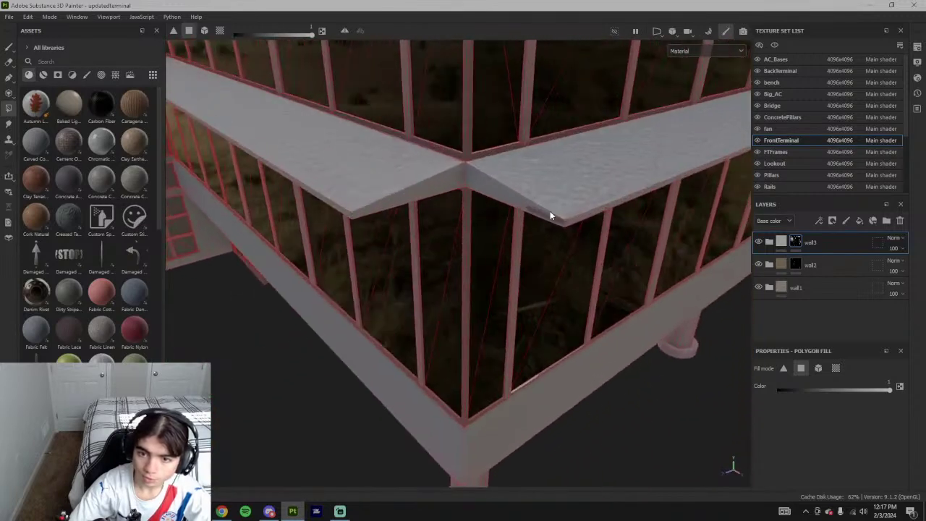
click(546, 215)
scroll(555, 273, down, 5)
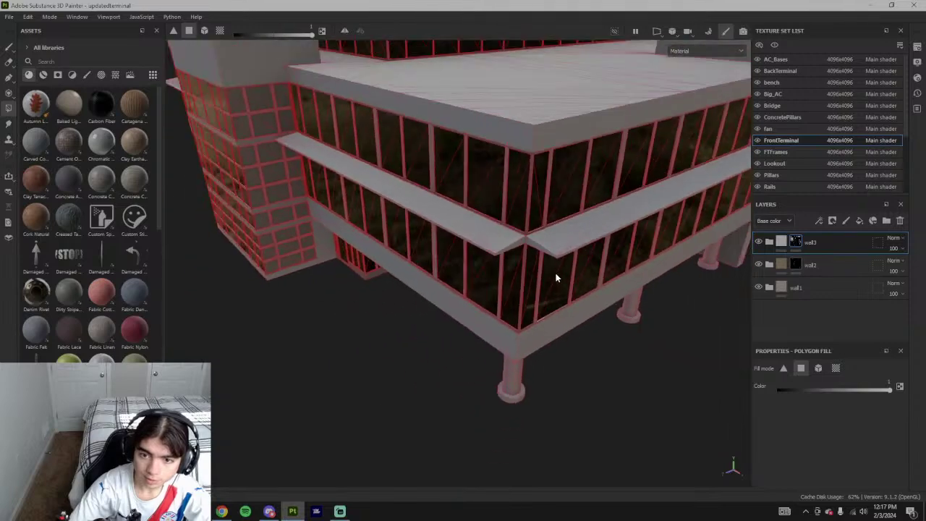
- Polygon-fill the base faces beside the door of the ground-floor glazed entrance in the wall3 mask
scroll(556, 275, up, 4)
scroll(565, 262, down, 8)
alt+drag(418, 229, 486, 309)
scroll(502, 249, up, 4)
alt+drag(501, 248, 471, 256)
scroll(476, 253, down, 2)
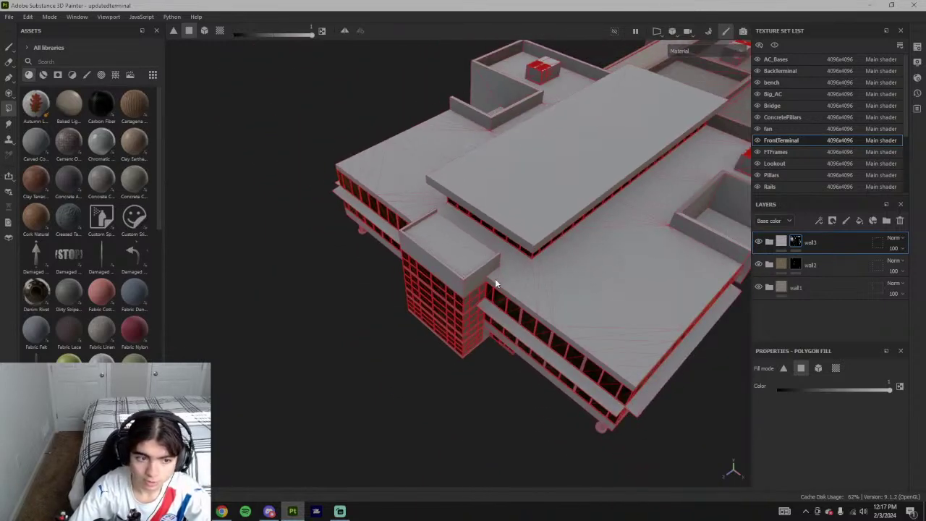
alt+drag(526, 330, 361, 259)
scroll(474, 389, up, 6)
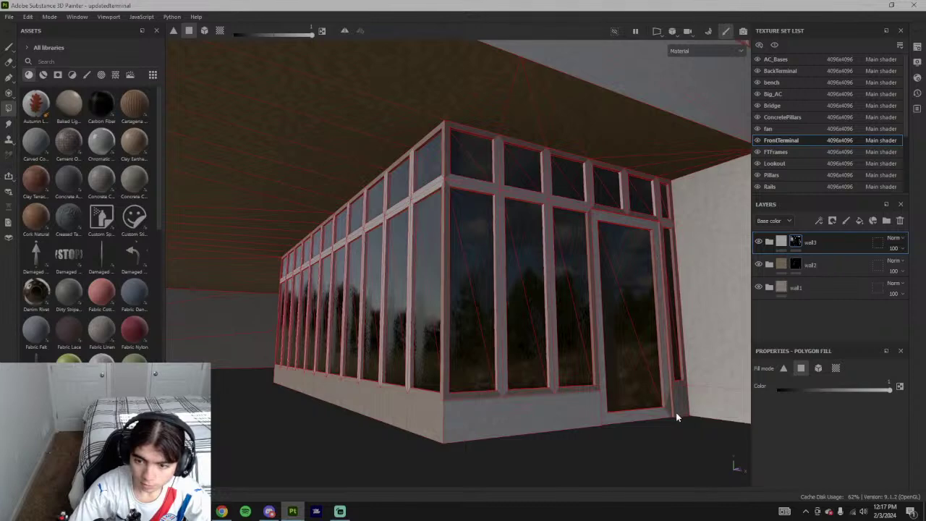
alt+drag(681, 386, 420, 416)
- Polygon-fill the base strip beneath the entrance's long window row up to the solid wall's corner in the wall3 mask
alt+drag(347, 401, 506, 377)
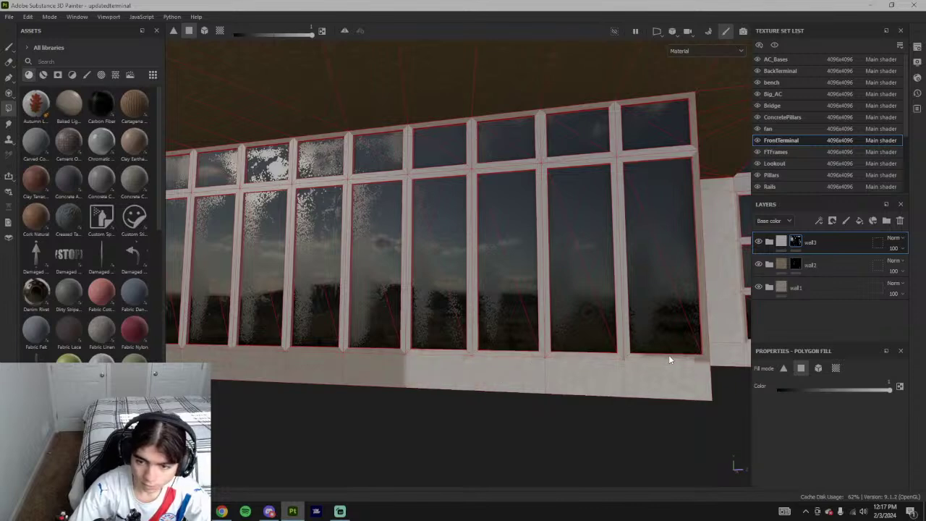
alt+drag(669, 355, 528, 364)
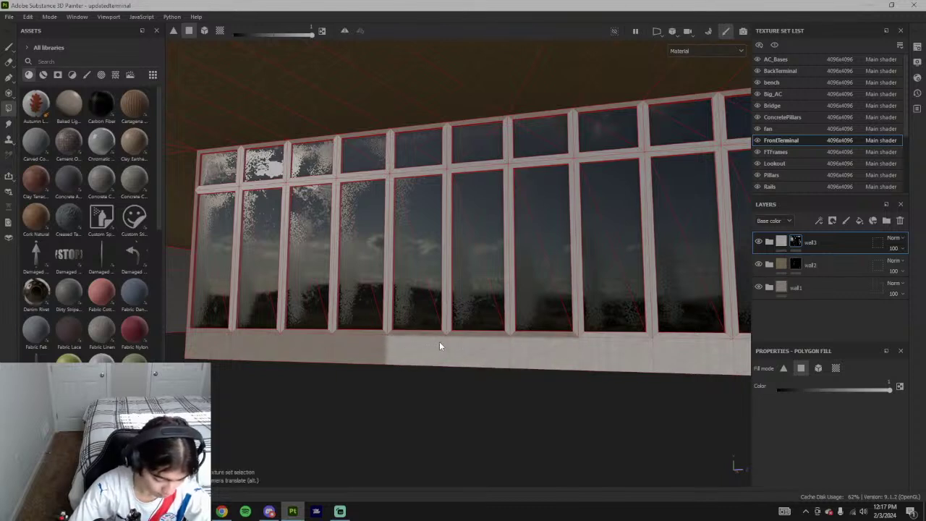
scroll(474, 372, up, 3)
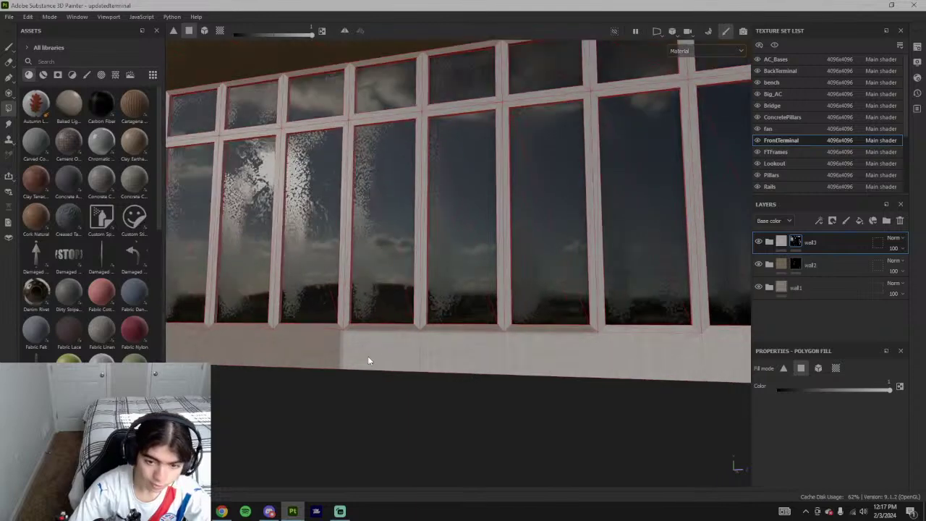
alt+drag(367, 360, 457, 325)
alt+drag(299, 341, 558, 322)
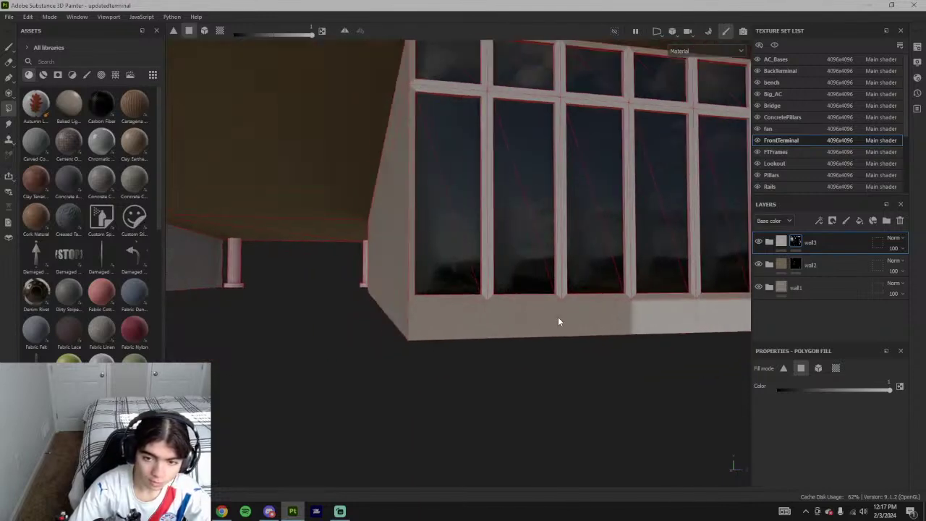
click(581, 318)
click(497, 320)
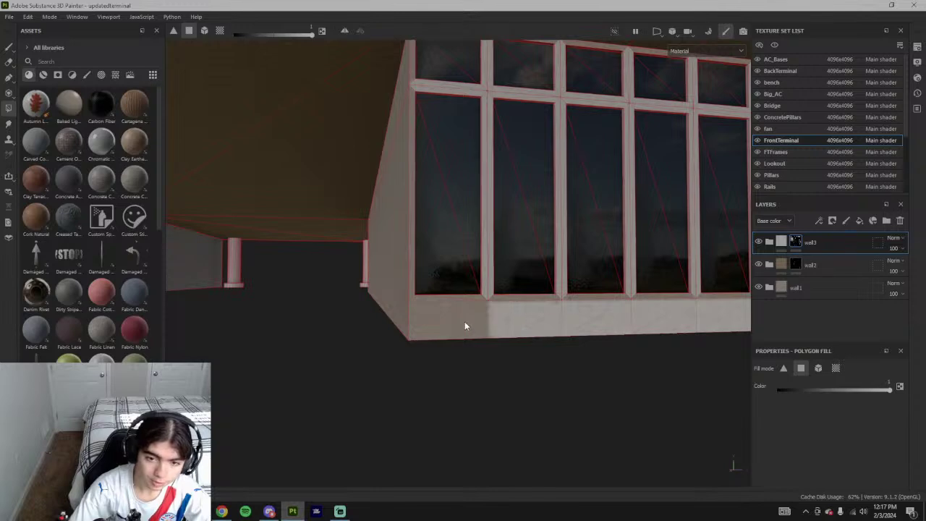
click(456, 320)
- Polygon-fill the base strip and upper faces of the entrance's solid end wall in the wall3 mask
alt+drag(330, 318, 440, 311)
click(416, 307)
click(425, 295)
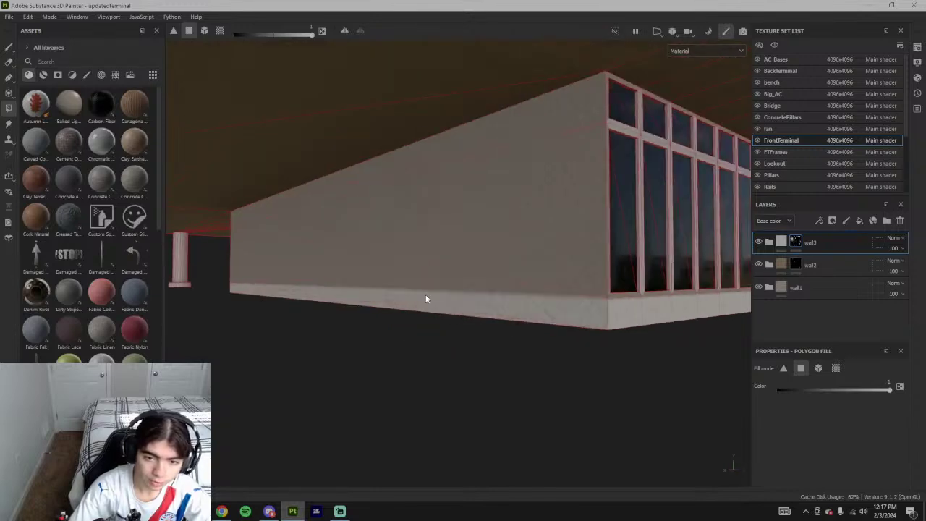
click(429, 281)
click(434, 189)
click(432, 156)
- Polygon-fill the underside faces of the overhang around the entrance and pillars in the wall3 mask
mouse_move(655, 112)
alt+mouse_down()
mouse_move(422, 162)
mouse_move(388, 155)
alt+mouse_up()
click(403, 192)
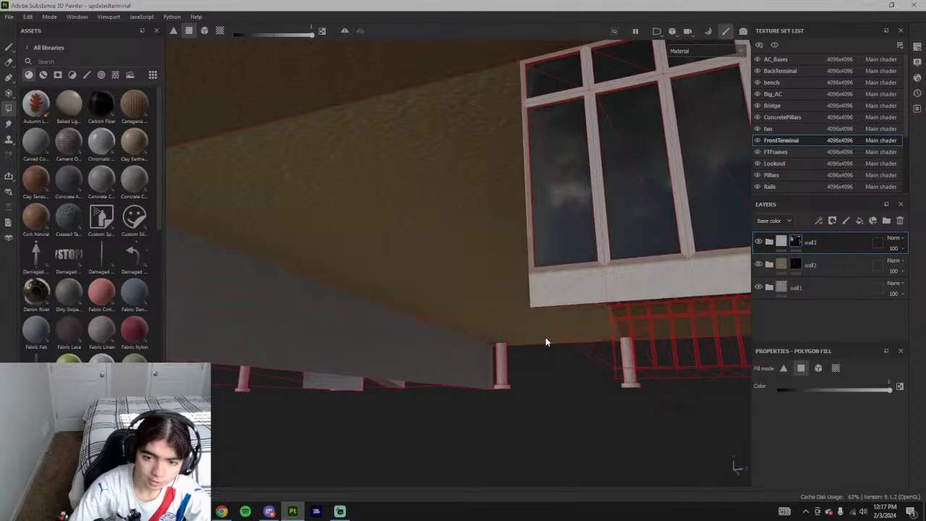
alt+drag(546, 338, 577, 281)
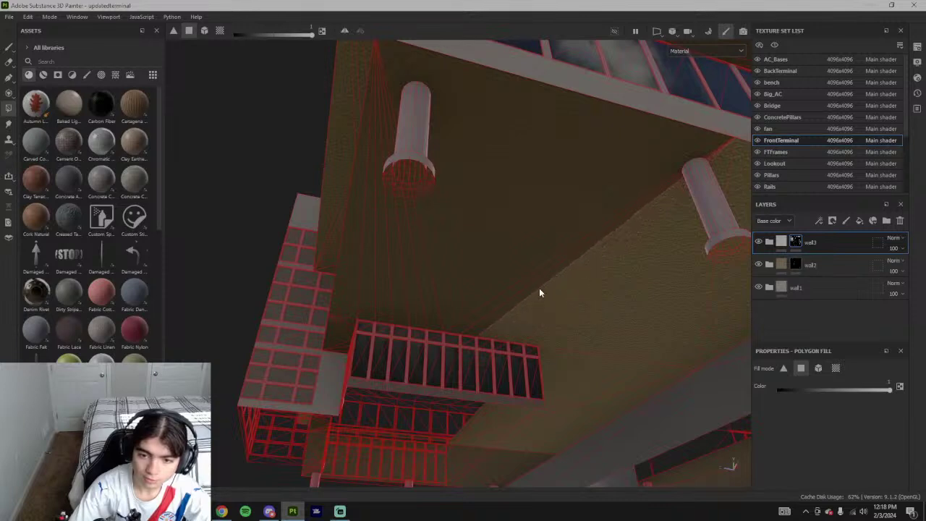
click(506, 279)
drag(413, 267, 371, 272)
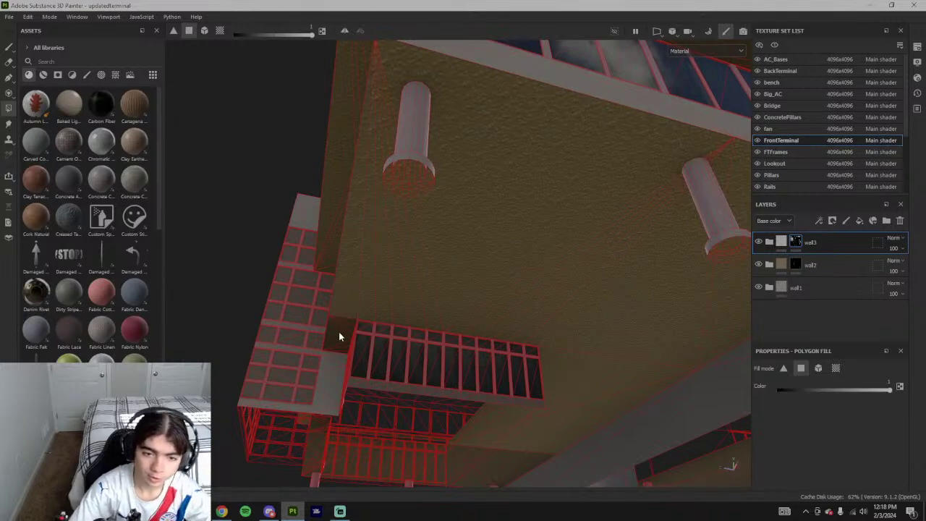
- Examine the overhang's underside, the awning undersides and the front window rows for faces missing the wall3 material
mouse_move(339, 332)
alt+mouse_down()
mouse_move(492, 346)
mouse_move(327, 318)
mouse_move(273, 338)
mouse_move(376, 300)
mouse_move(447, 316)
mouse_move(509, 284)
mouse_move(576, 345)
mouse_move(569, 337)
mouse_move(449, 349)
mouse_move(453, 339)
mouse_move(540, 374)
mouse_move(576, 377)
alt+mouse_up()
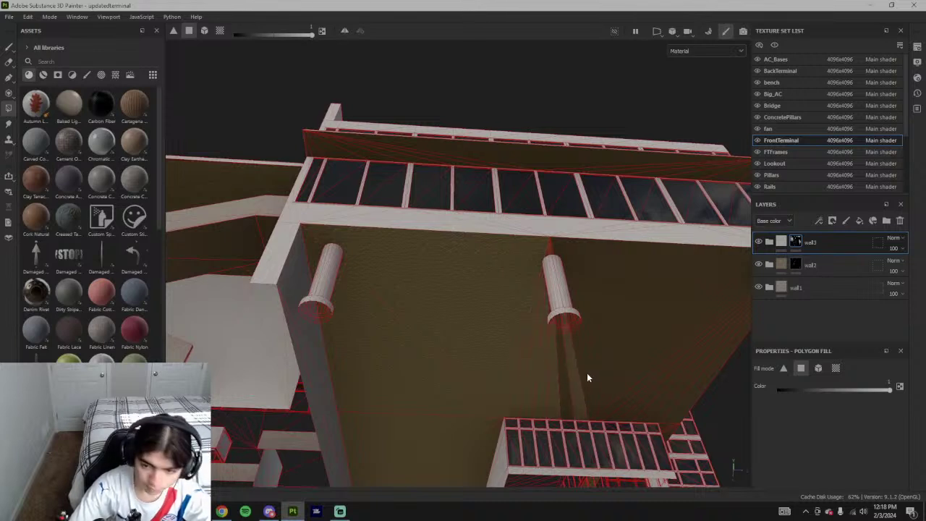
alt+drag(628, 354, 399, 294)
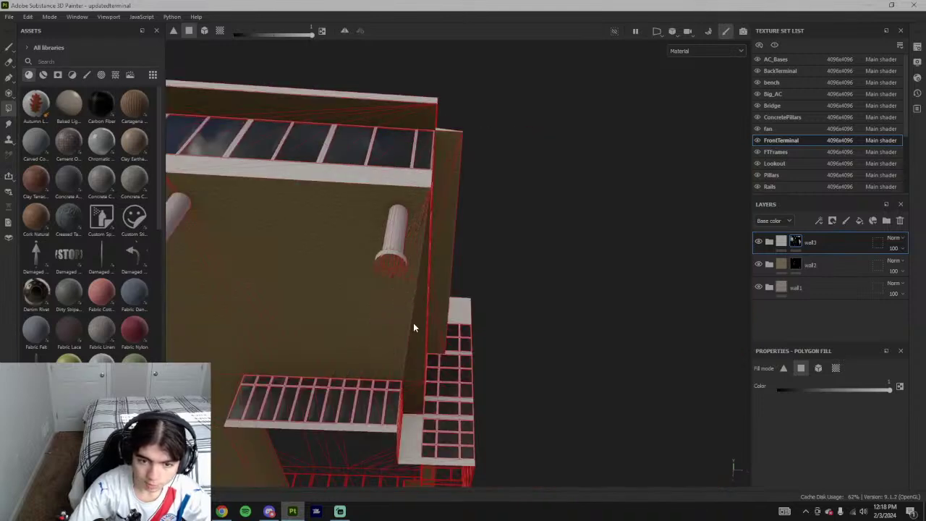
alt+drag(413, 325, 434, 395)
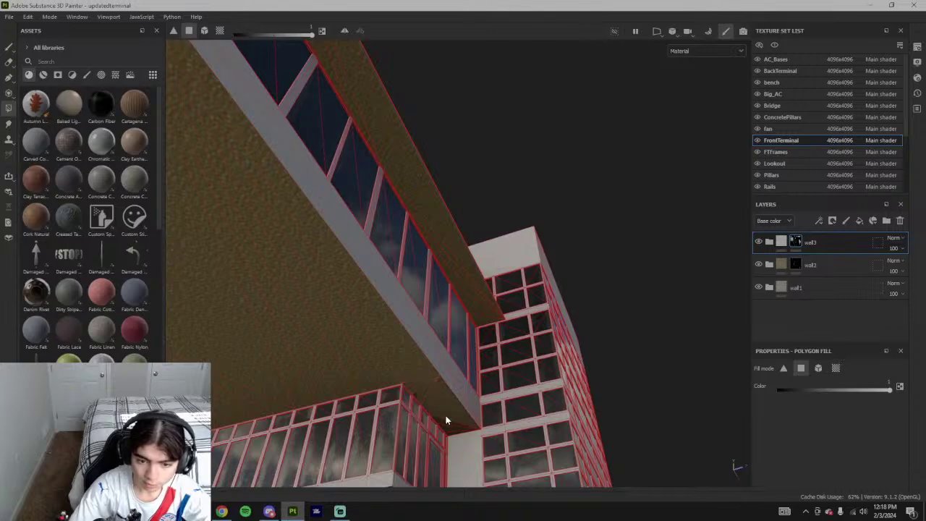
alt+drag(457, 427, 417, 193)
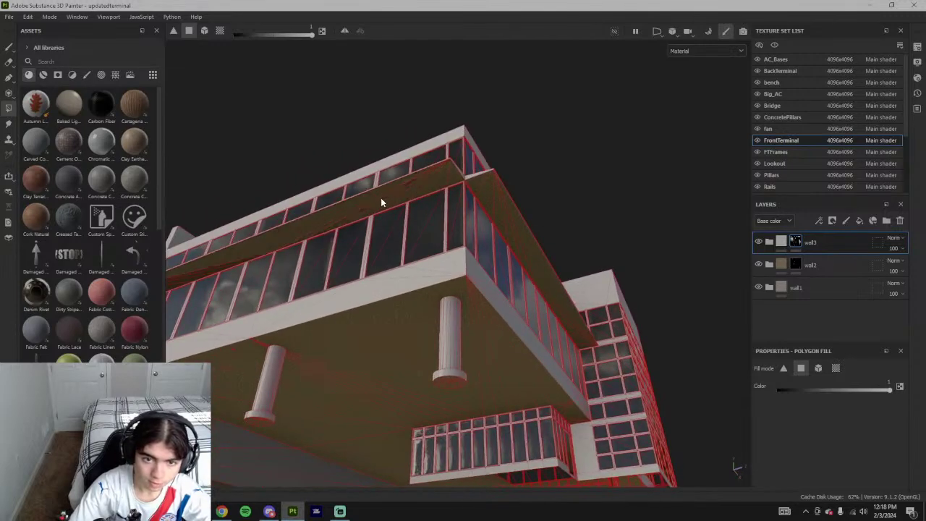
alt+drag(381, 197, 369, 243)
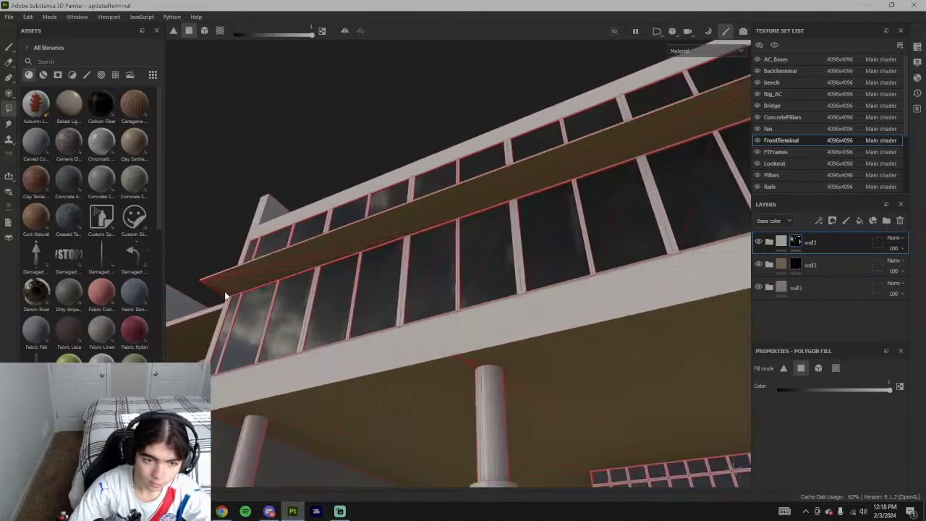
scroll(287, 289, down, 5)
alt+drag(297, 268, 389, 336)
scroll(383, 326, down, 2)
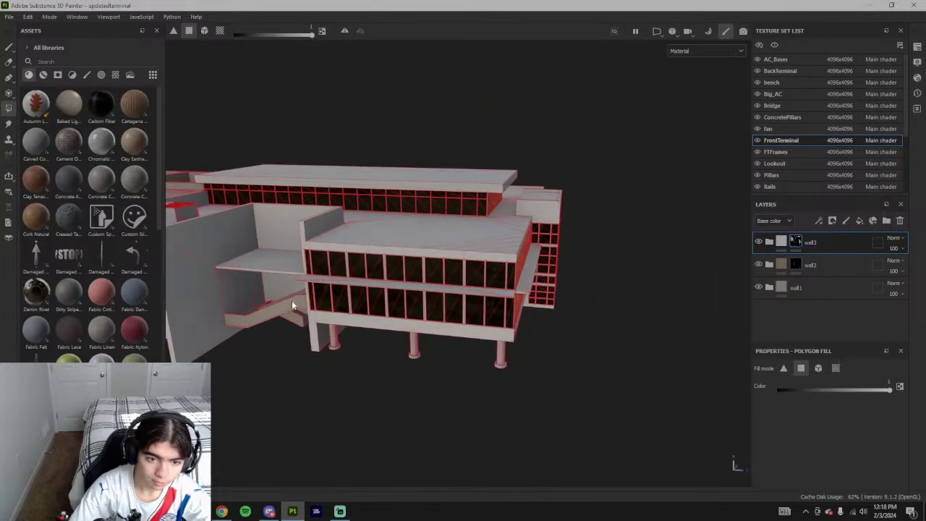
- Polygon-fill the outer side and lower edge faces of the recessed stairway's front parapet in the wall3 mask
alt+drag(291, 301, 406, 335)
scroll(360, 285, up, 4)
scroll(474, 281, up, 4)
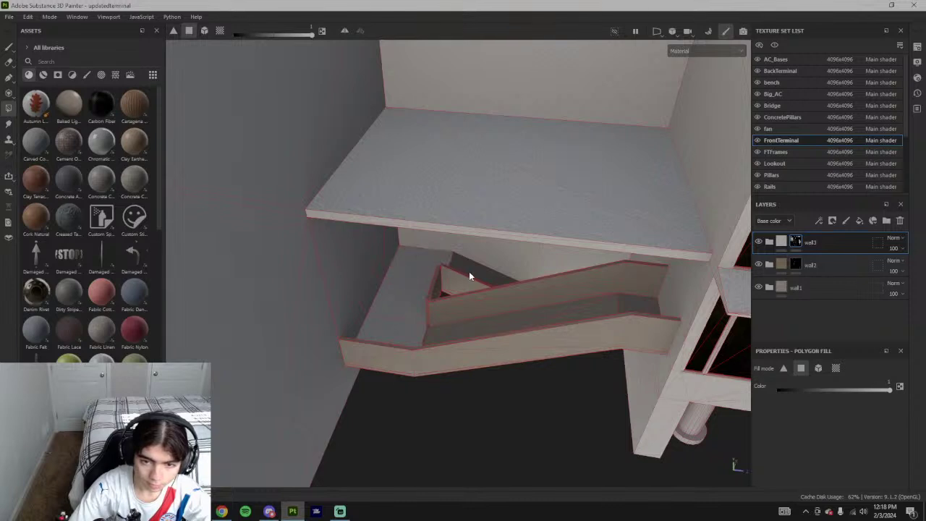
alt+drag(519, 345, 587, 335)
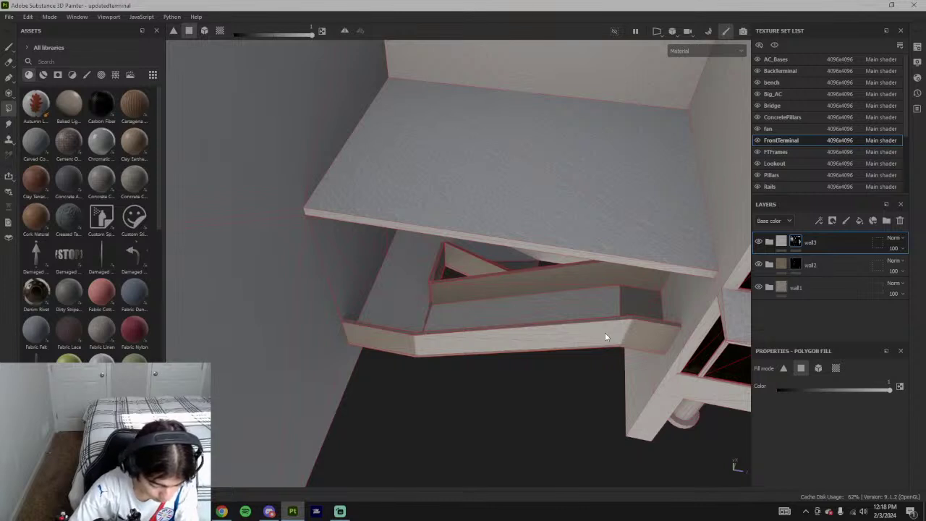
alt+drag(517, 314, 620, 306)
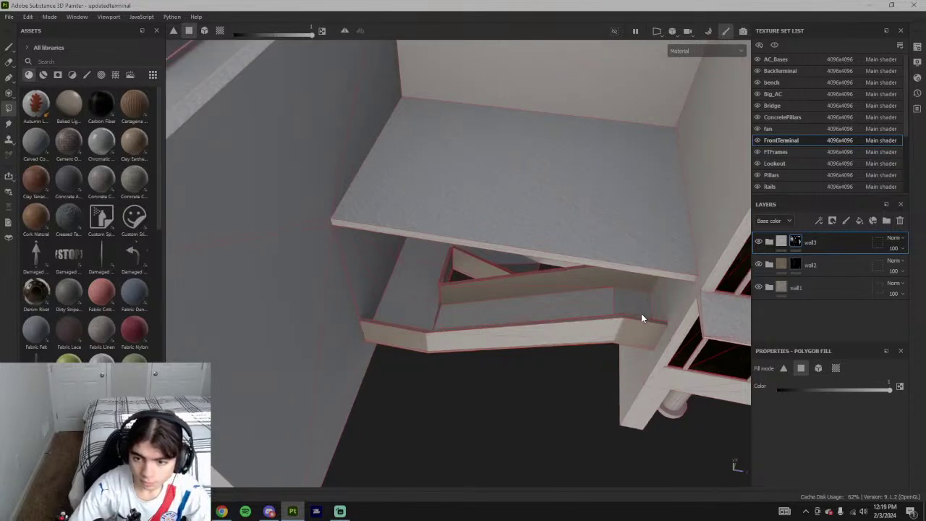
scroll(622, 344, up, 3)
mouse_move(622, 344)
alt+mouse_down()
mouse_move(618, 333)
mouse_move(600, 347)
alt+mouse_up()
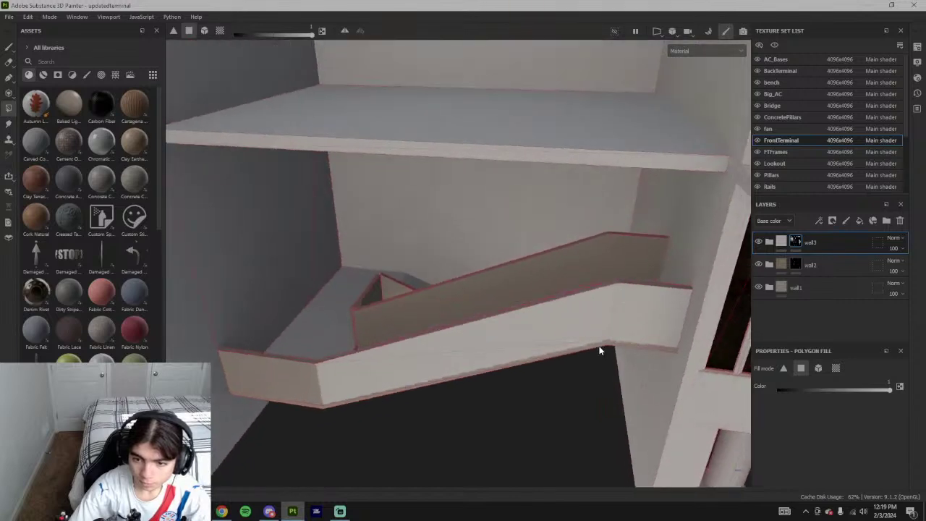
click(600, 347)
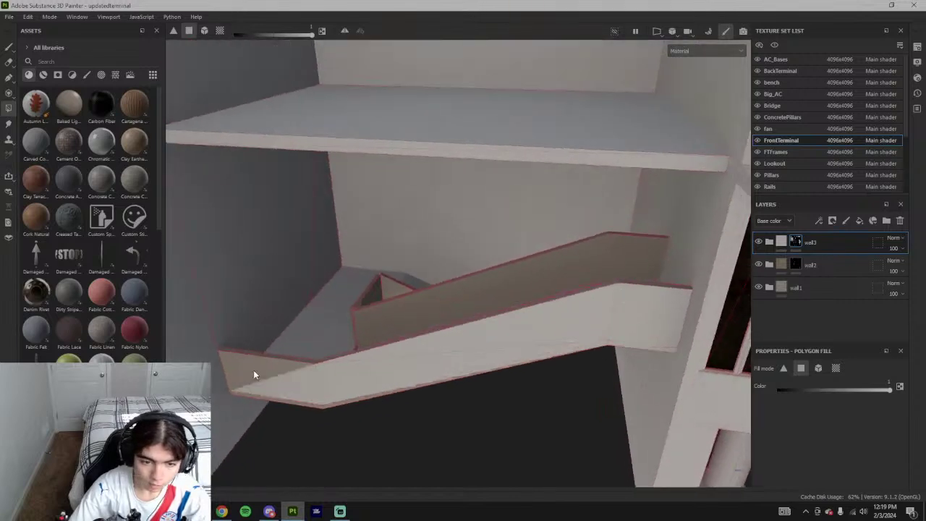
click(284, 402)
click(343, 402)
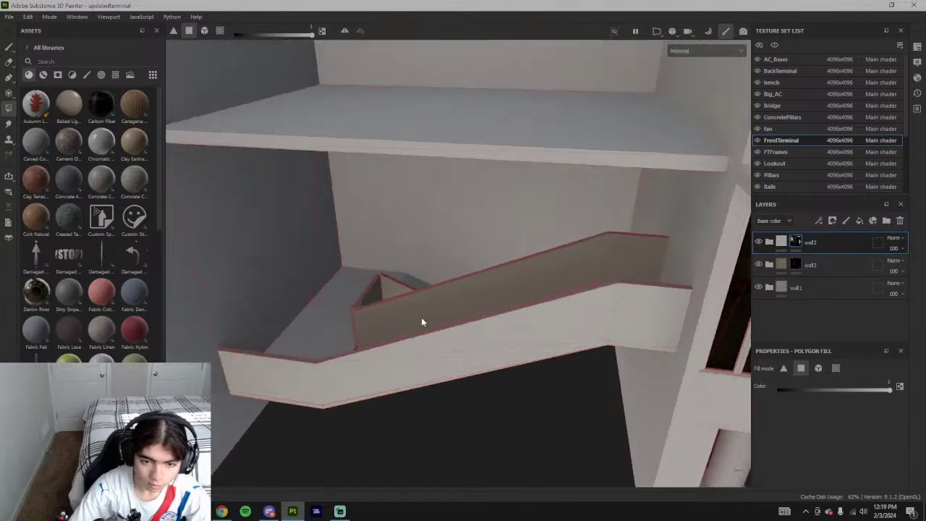
- Polygon-fill the faces of the stairway's inner parapet, including its upper end section, in the wall3 mask
click(422, 318)
click(448, 295)
click(616, 260)
click(616, 260)
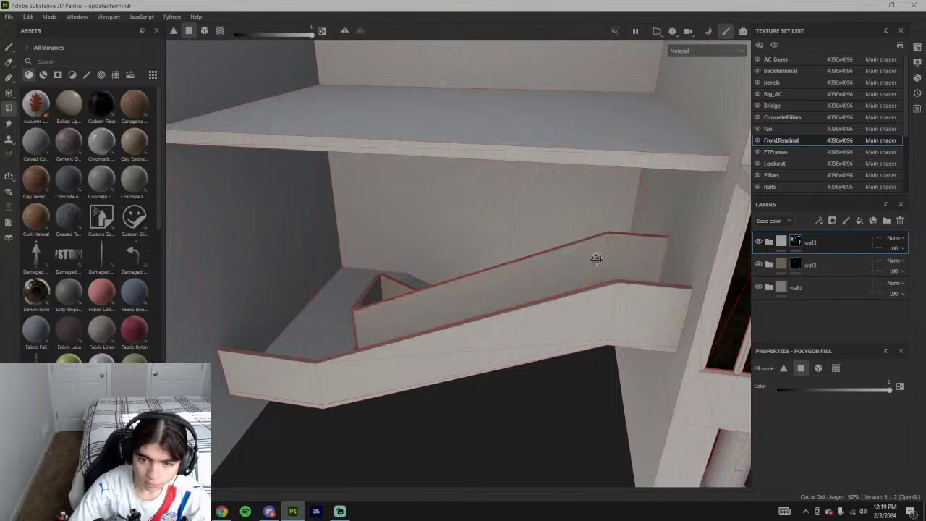
alt+drag(597, 258, 584, 291)
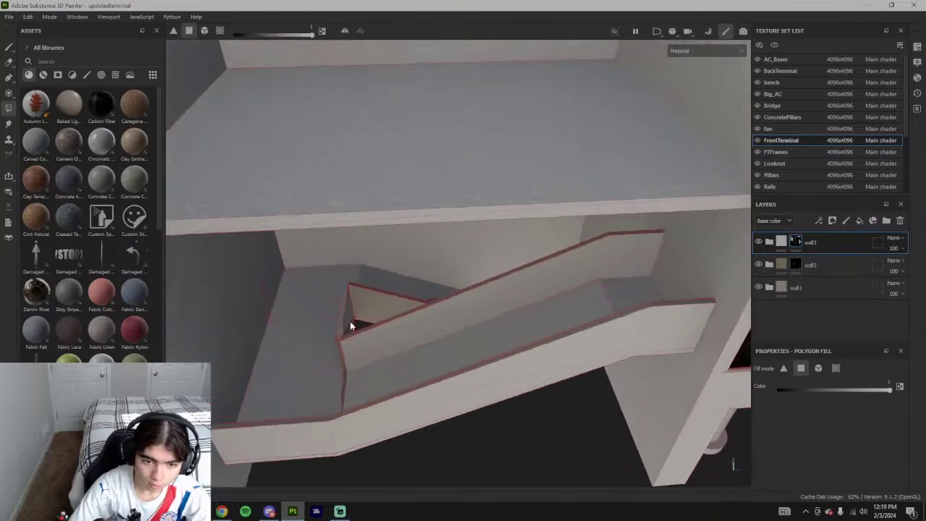
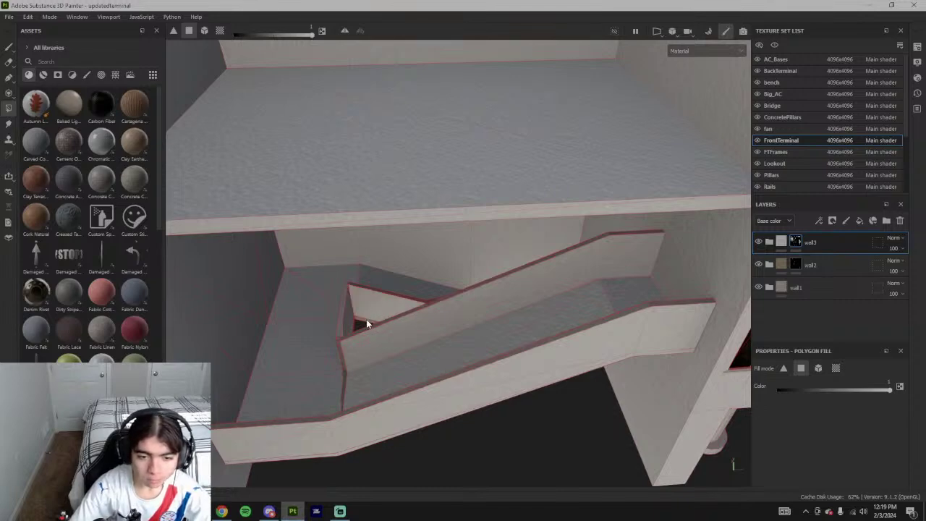
- Polygon-fill the underside faces of the stairway's landing and flights in the wall3 mask
alt+drag(366, 325, 497, 366)
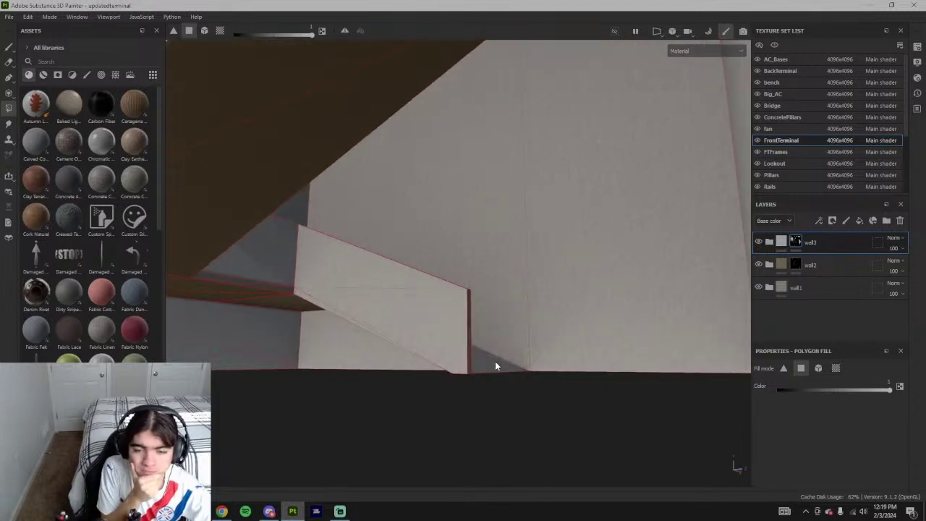
alt+drag(495, 365, 452, 275)
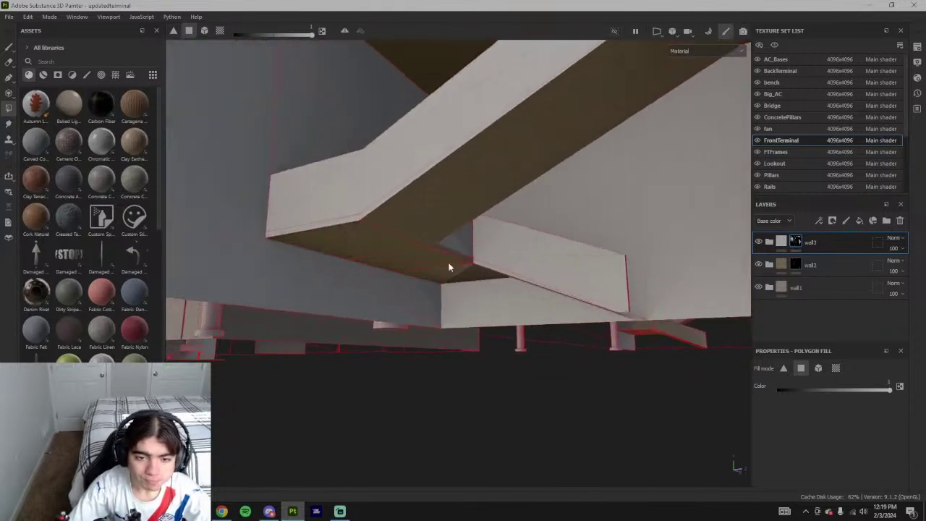
alt+drag(492, 299, 436, 233)
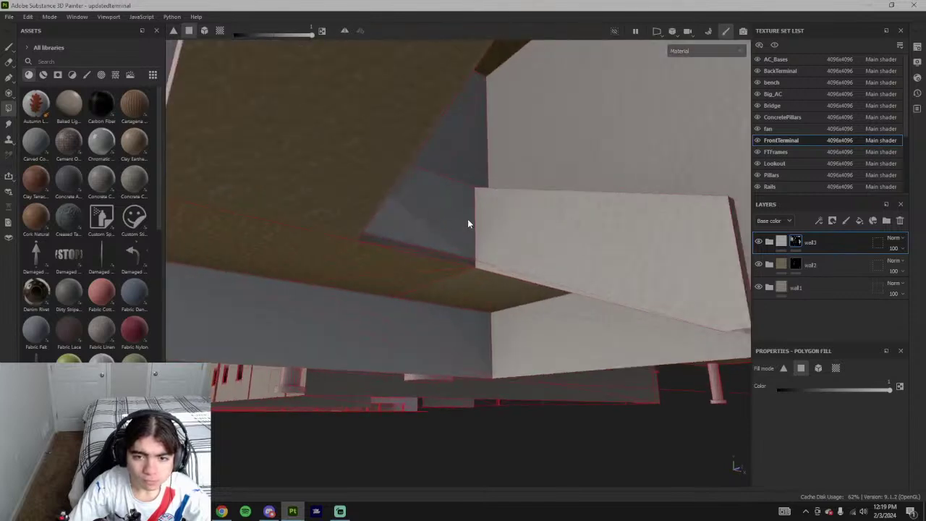
alt+drag(441, 254, 553, 209)
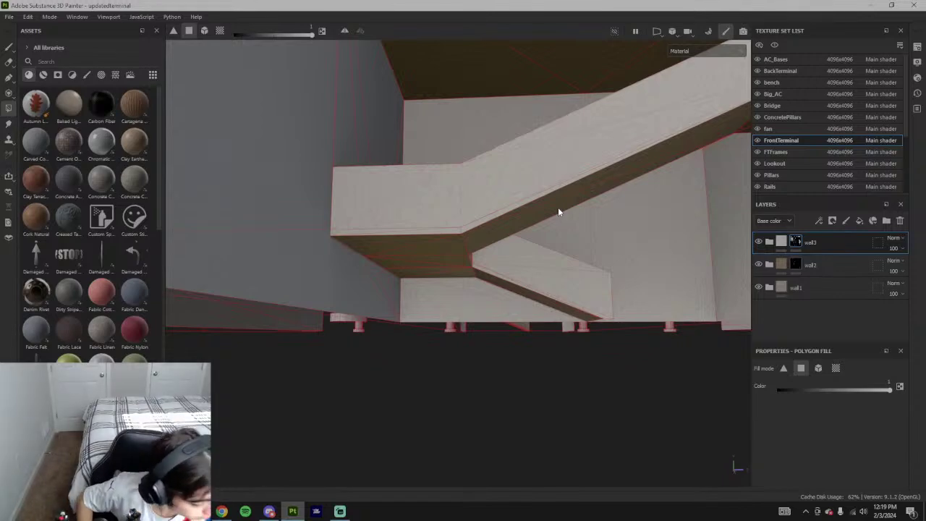
scroll(529, 206, down, 4)
alt+drag(583, 284, 427, 266)
click(469, 276)
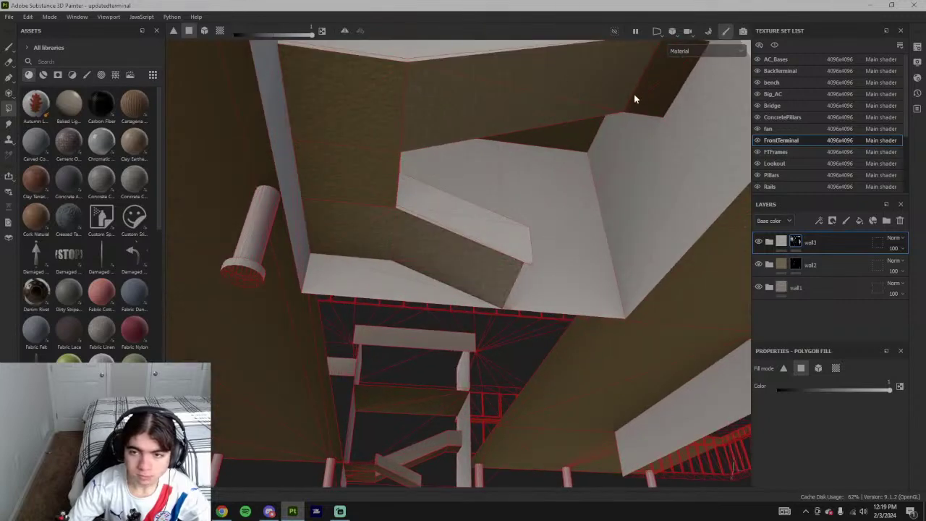
alt+middle_drag(640, 97, 576, 106)
click(566, 81)
scroll(567, 218, down, 4)
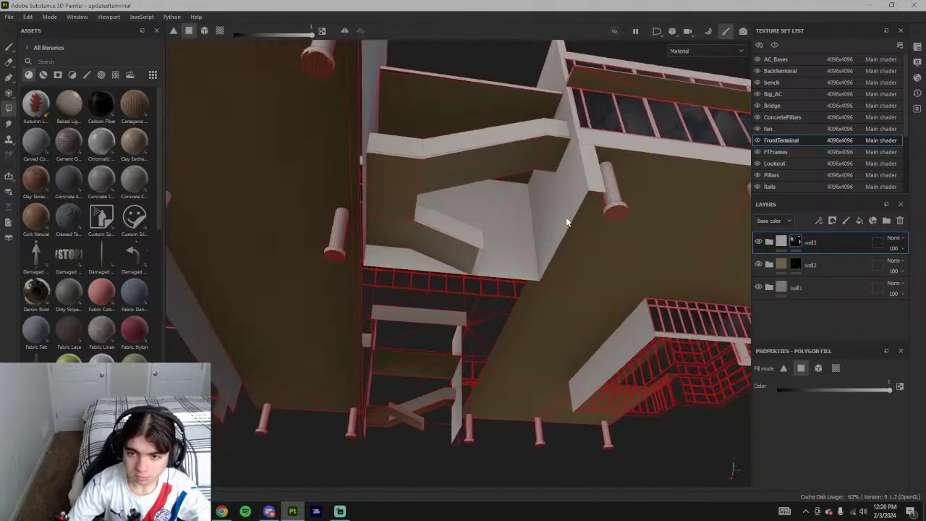
- Inspect the front terminal's stairway, undersides and supporting pillars from below and from the front for remaining untextured parts
alt+drag(567, 222, 484, 309)
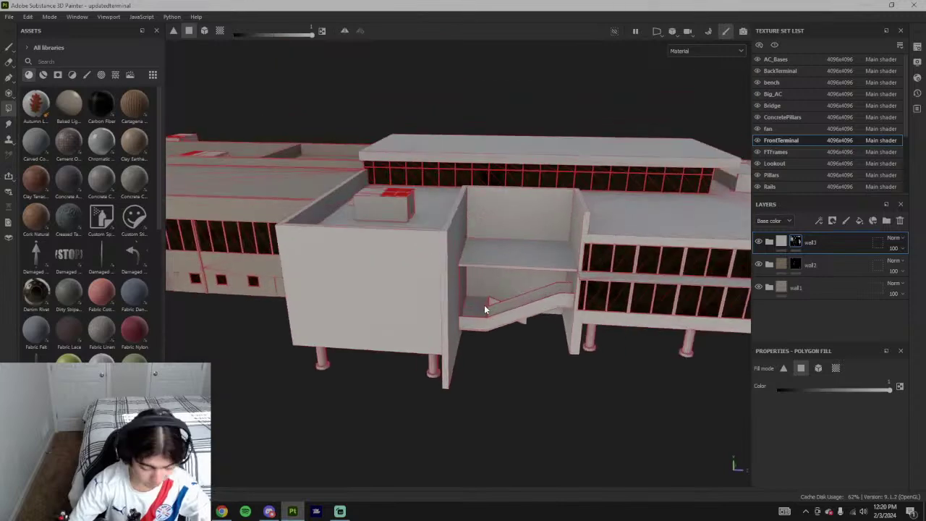
alt+drag(435, 336, 453, 297)
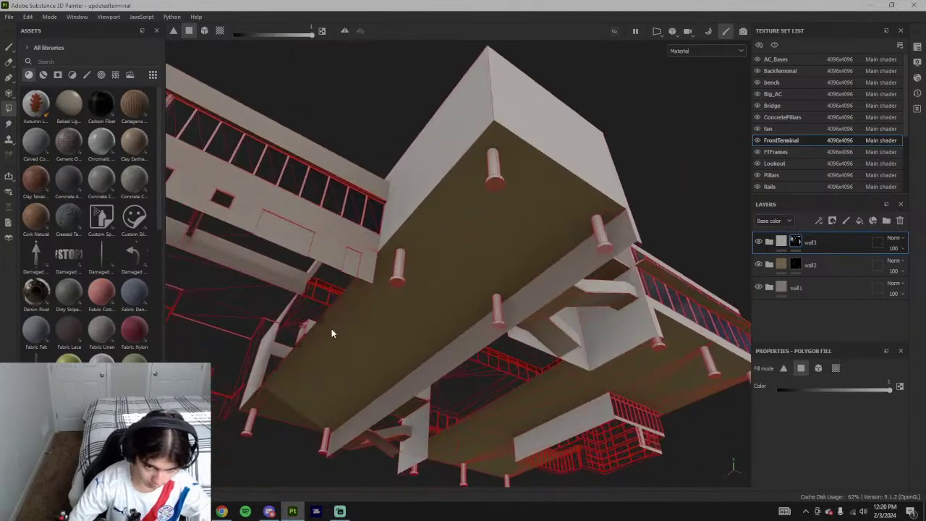
alt+drag(332, 333, 344, 391)
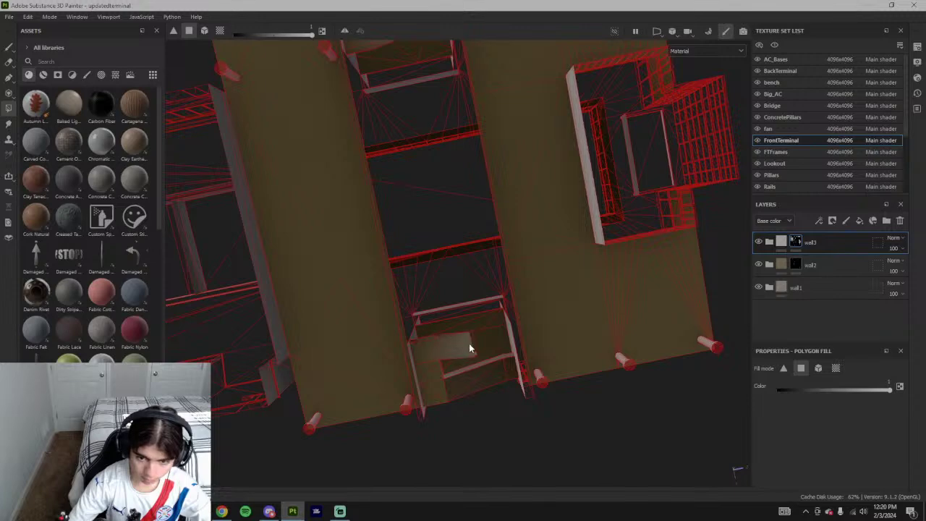
alt+drag(475, 348, 469, 387)
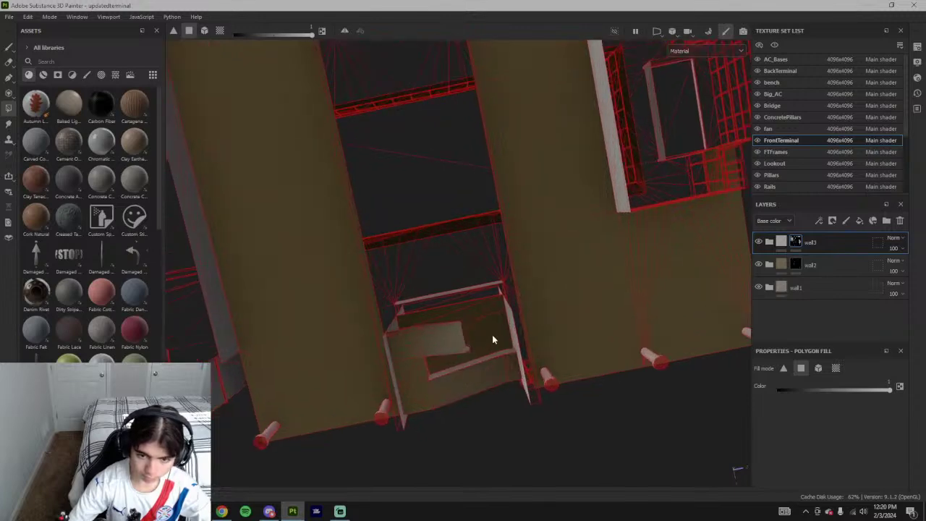
alt+drag(493, 339, 505, 412)
scroll(490, 393, down, 5)
scroll(431, 405, up, 3)
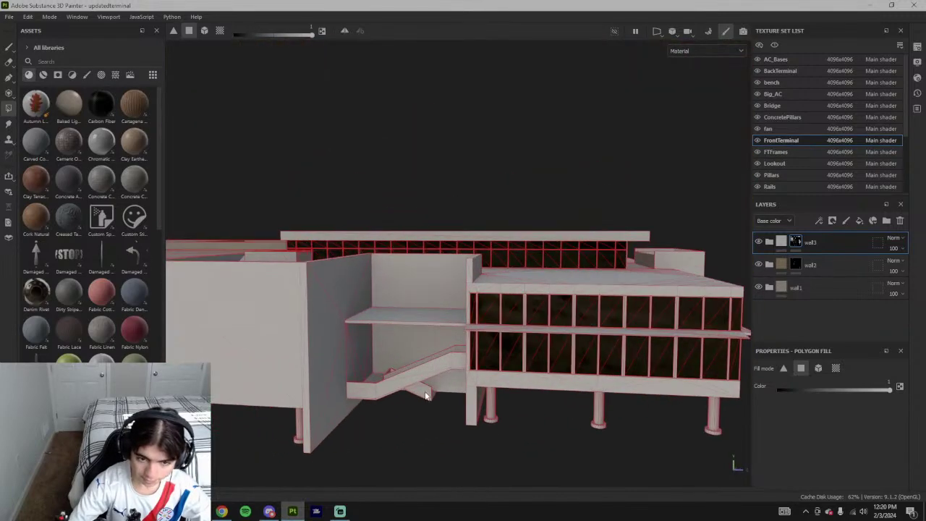
scroll(458, 346, down, 2)
scroll(460, 399, up, 5)
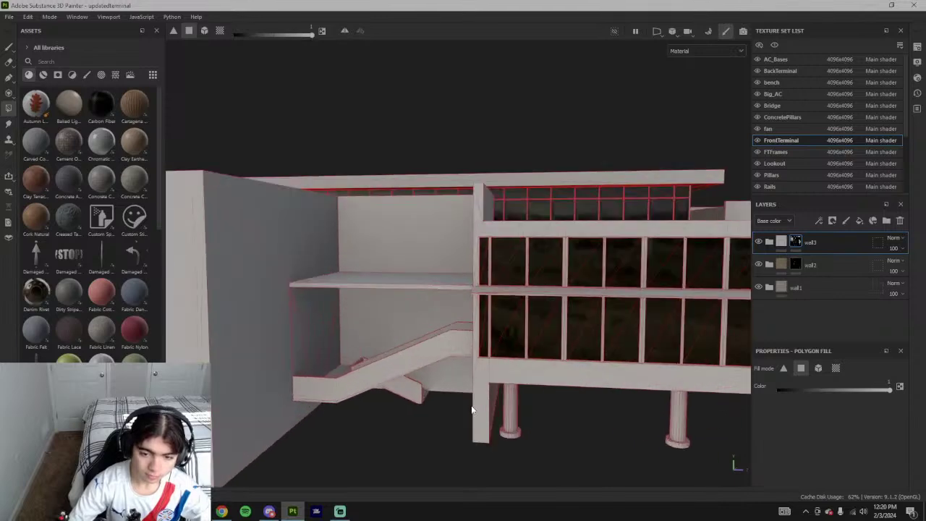
alt+middle_drag(474, 410, 622, 333)
alt+drag(415, 335, 419, 375)
scroll(420, 375, up, 3)
alt+middle_drag(367, 390, 504, 326)
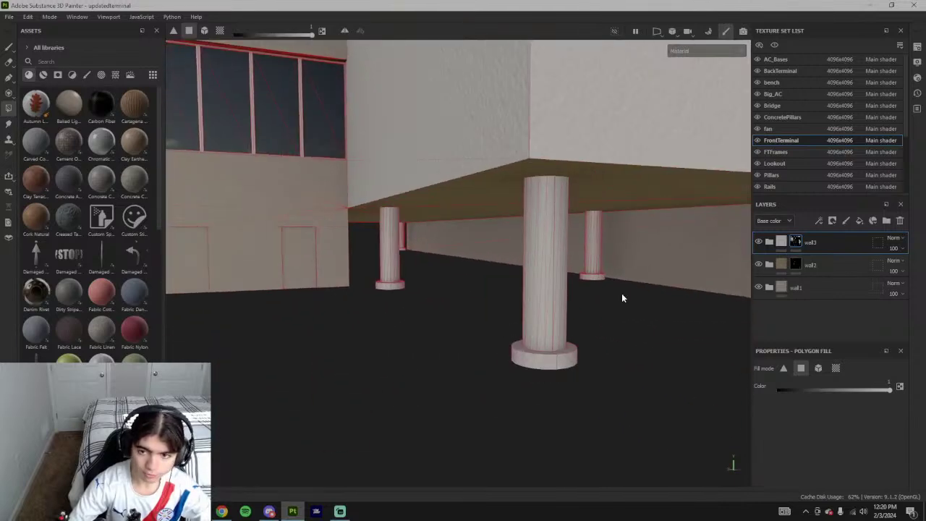
- Clear the existing layer from the ConcretePillars texture set and copy FrontTerminal's wall3 folder into it
click(801, 117)
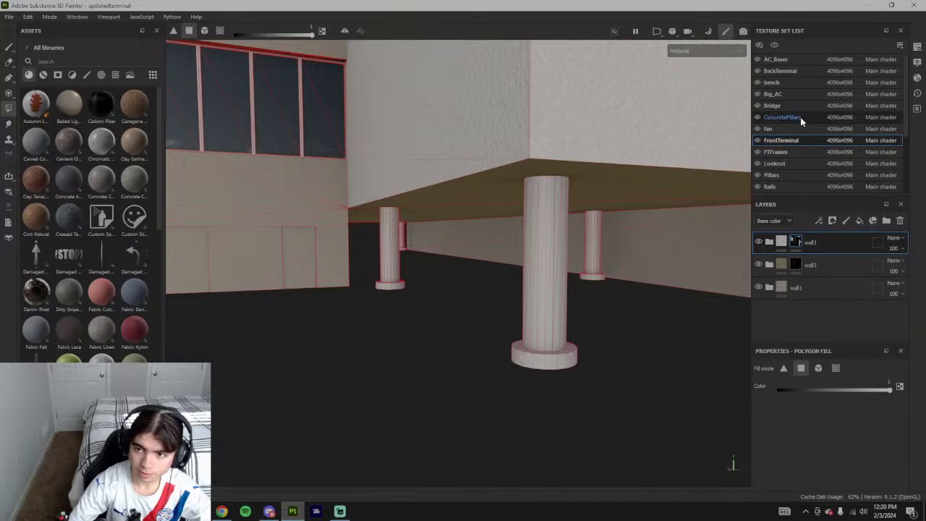
click(901, 221)
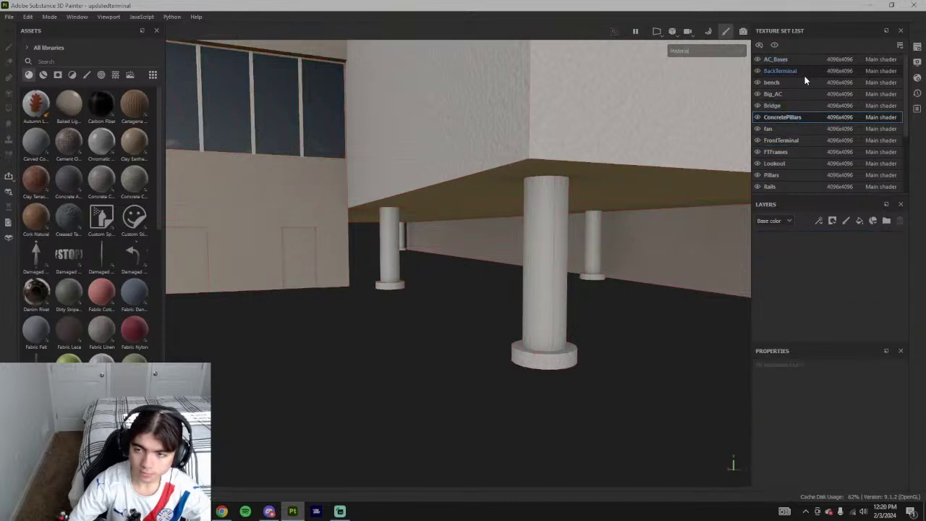
click(796, 141)
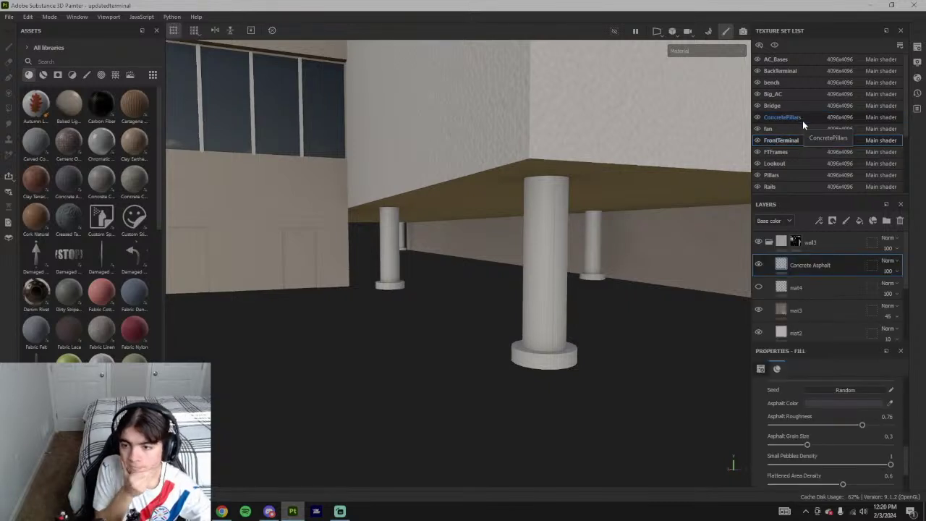
click(770, 242)
click(818, 247)
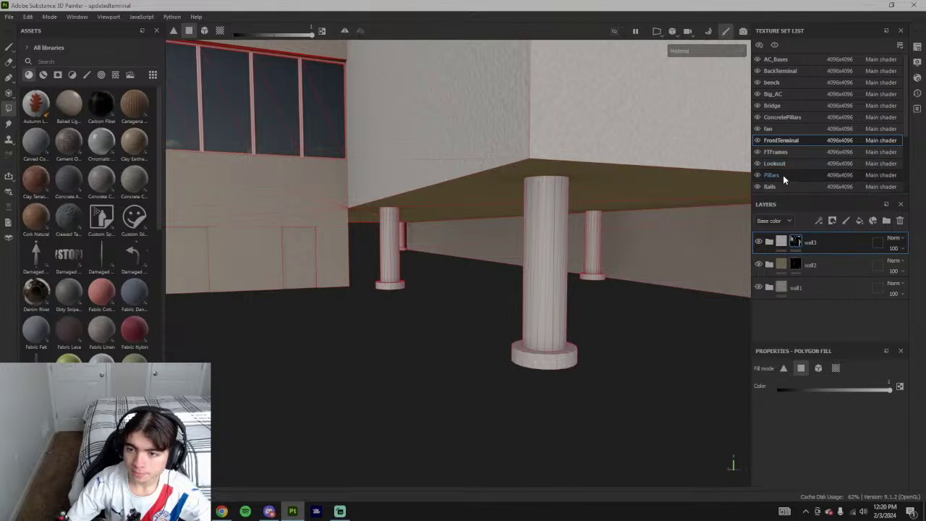
click(783, 117)
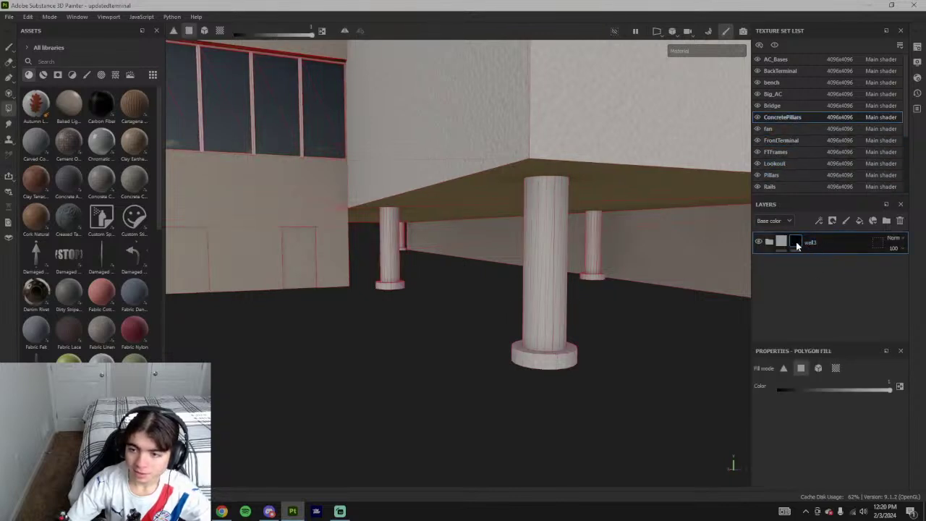
- Remove the mask from the wall3 folder in the ConcretePillars texture set so the material covers the whole pillars
right_click(796, 243)
click(827, 102)
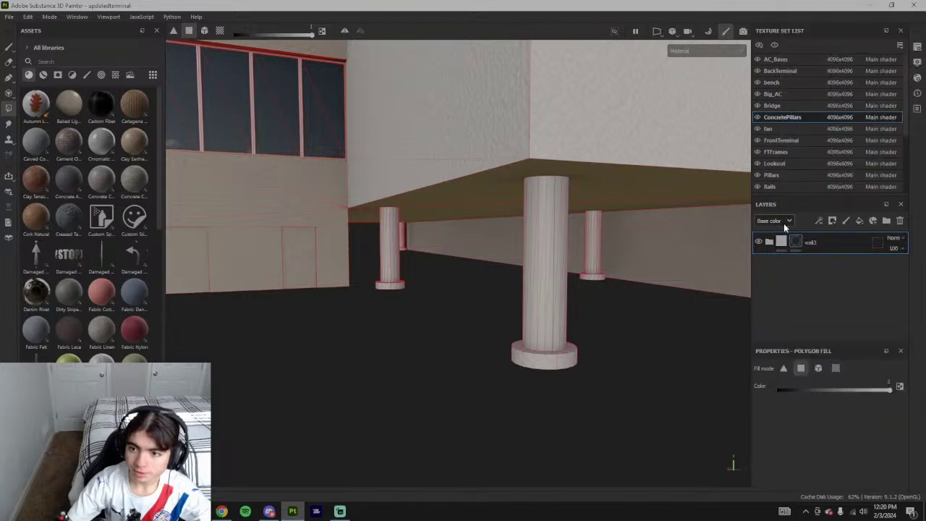
right_click(796, 244)
click(820, 121)
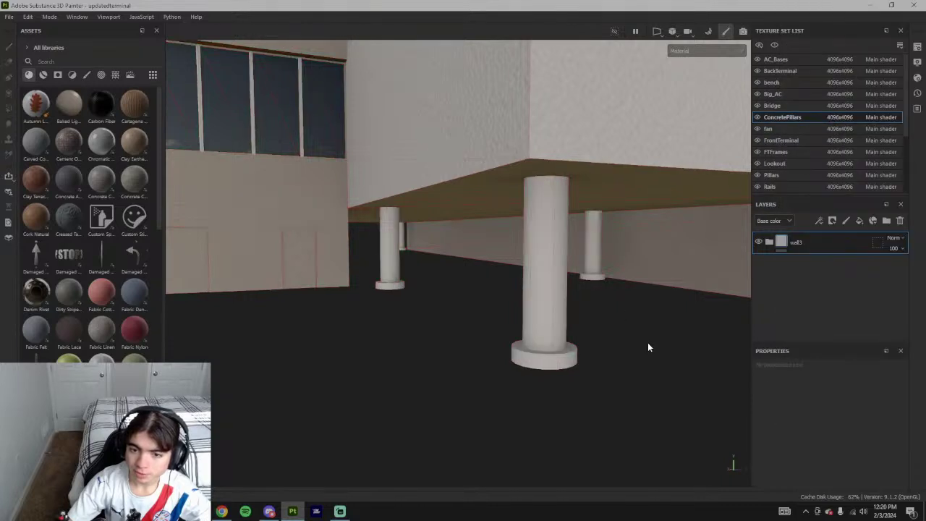
- Review the layers in the ConcretePillars wall3 folder and inspect the pillars and whole terminal from outside
click(768, 242)
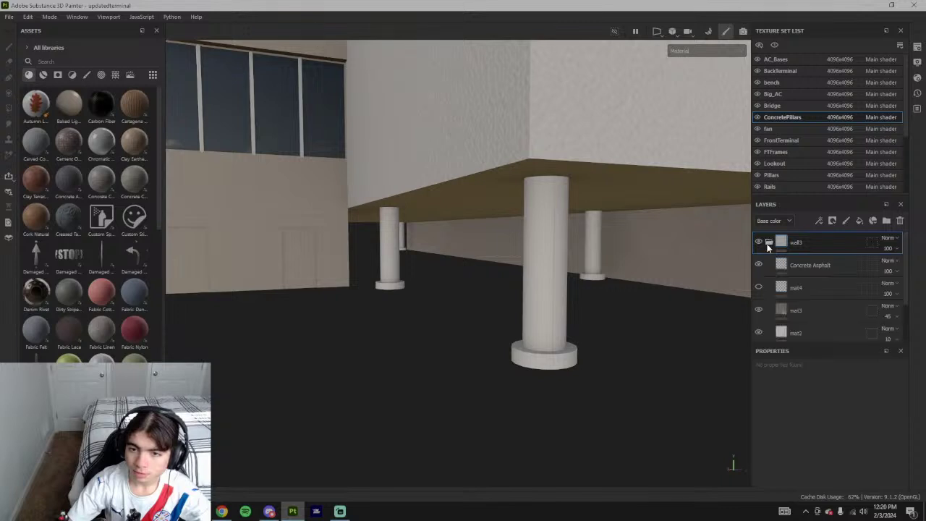
click(769, 244)
alt+drag(587, 251, 575, 309)
scroll(637, 325, down, 10)
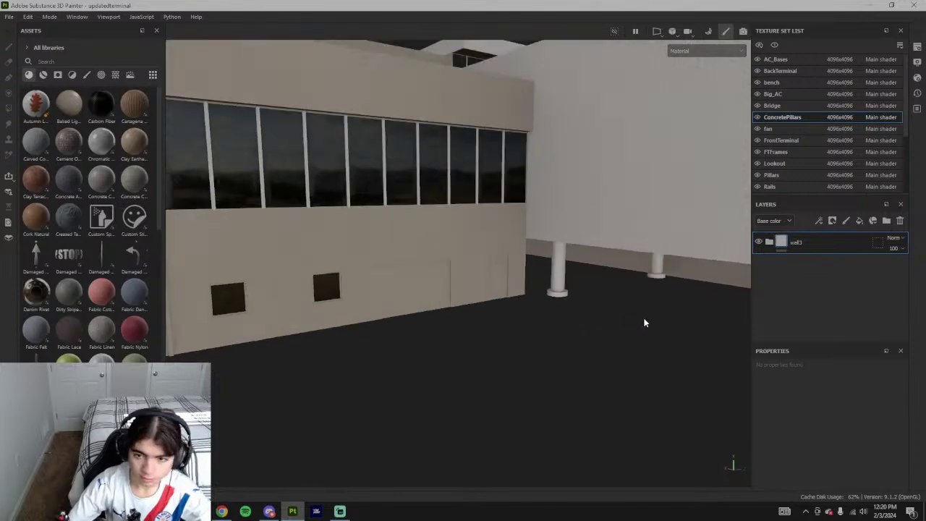
alt+drag(644, 323, 657, 298)
alt+middle_drag(657, 298, 501, 303)
alt+drag(500, 302, 437, 283)
scroll(436, 283, down, 5)
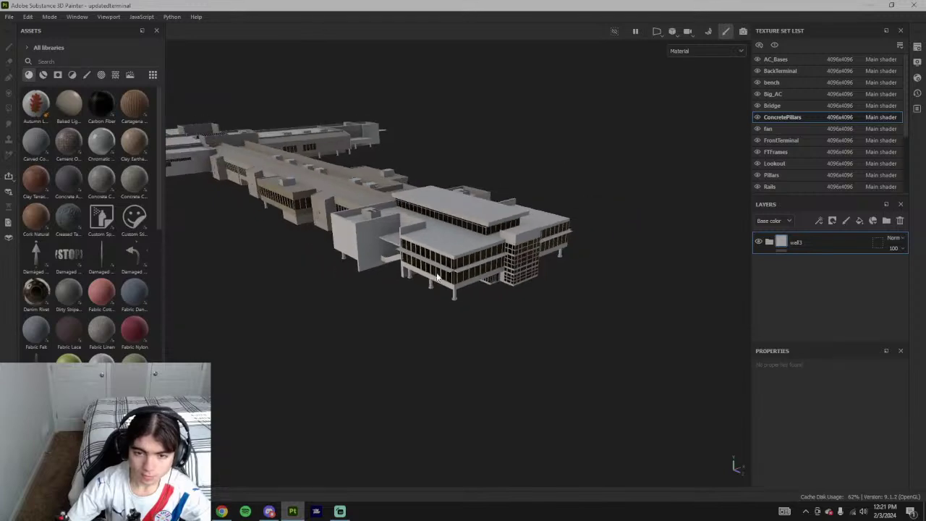
- Switch to Chrome to examine the terminal's walls in the YouTube trip-report video, and return to Substance 3D Painter
click(223, 512)
click(290, 10)
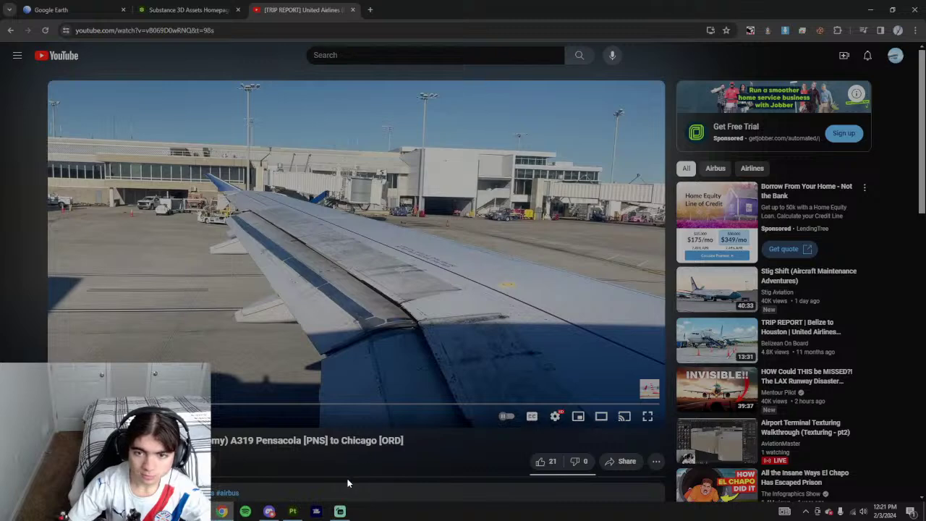
click(293, 511)
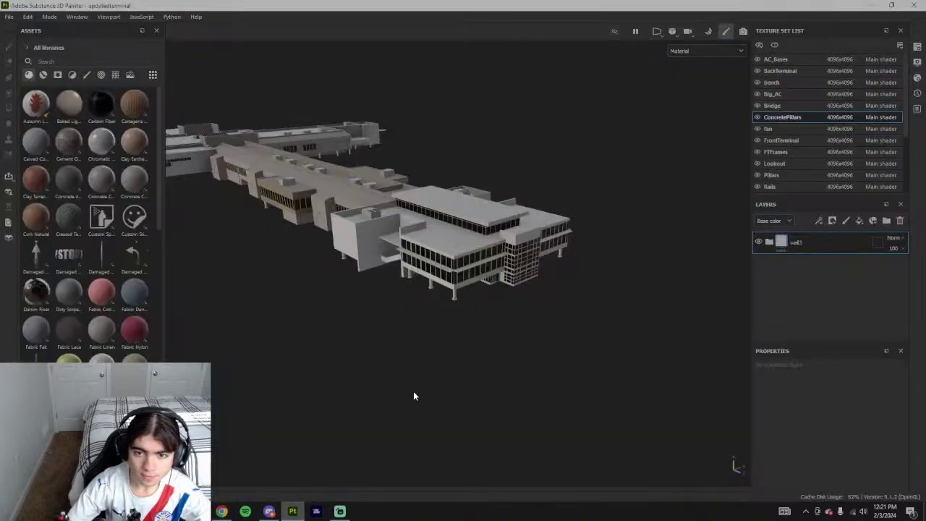
- Polygon-fill the door and window frame faces on the door side of the ground-floor glass entrance in FrontTerminal's wall3 mask
alt+middle_drag(326, 330, 467, 366)
scroll(385, 334, up, 3)
alt+drag(489, 243, 342, 212)
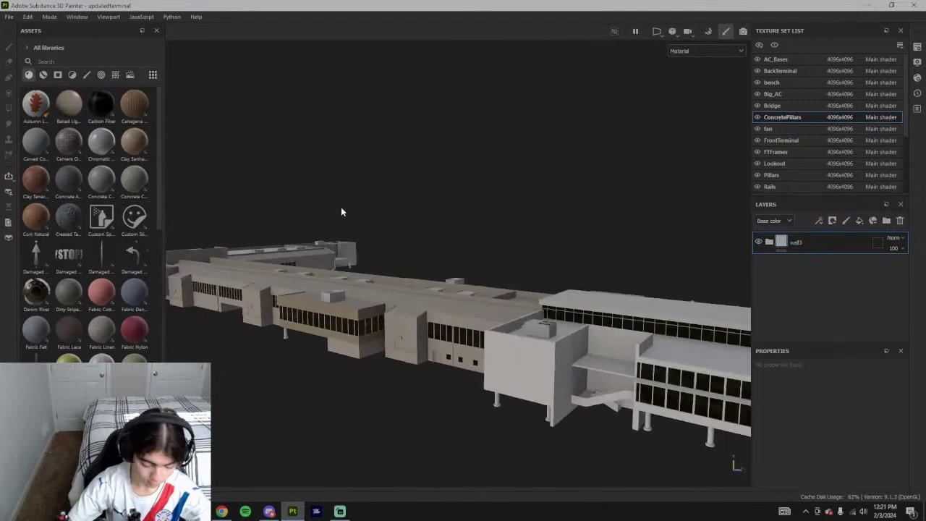
alt+drag(389, 241, 524, 288)
scroll(406, 313, up, 5)
scroll(388, 314, up, 5)
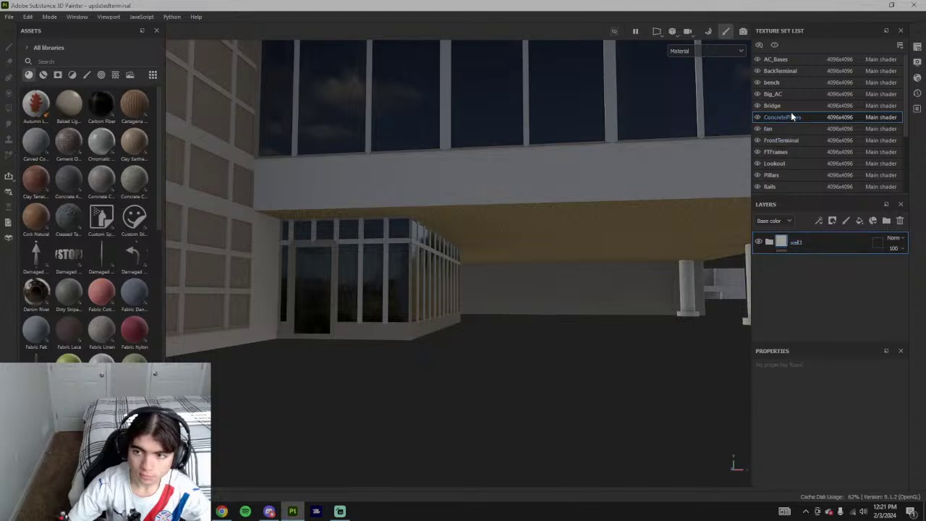
click(783, 141)
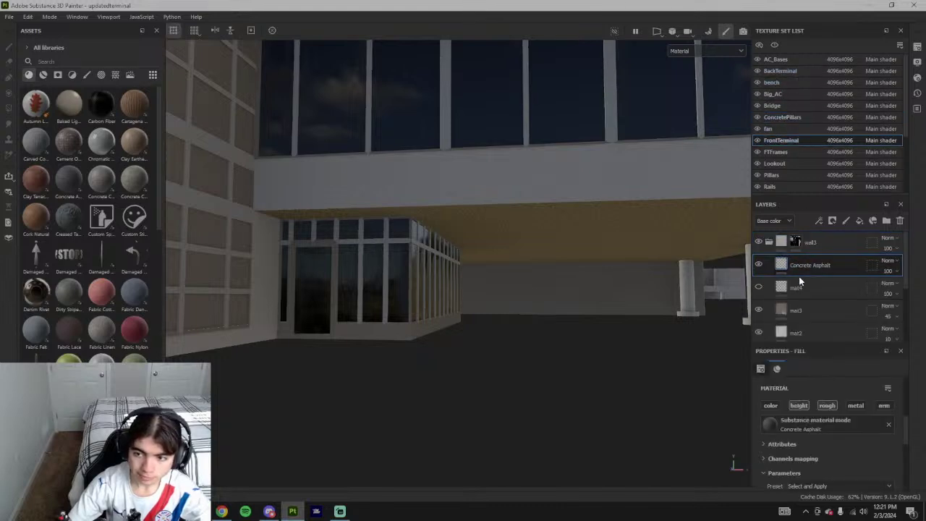
click(797, 243)
scroll(304, 260, up, 5)
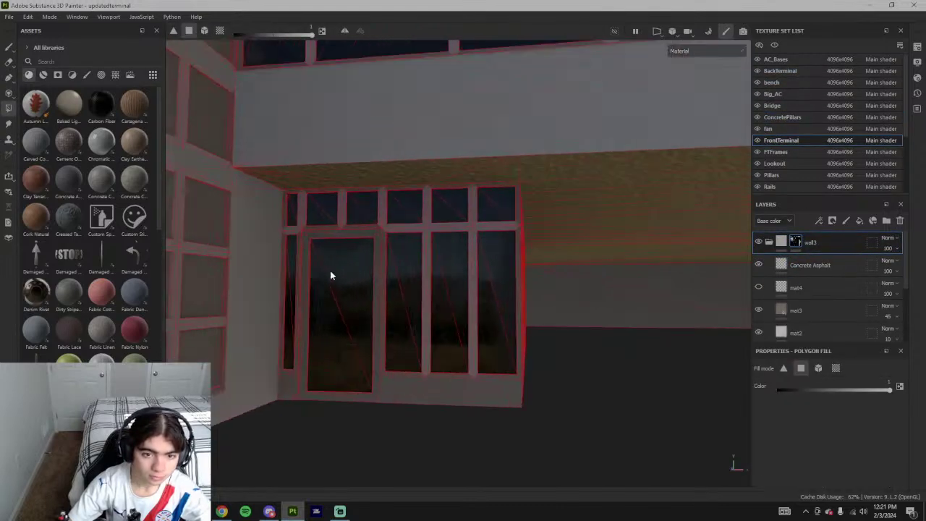
click(299, 251)
click(291, 247)
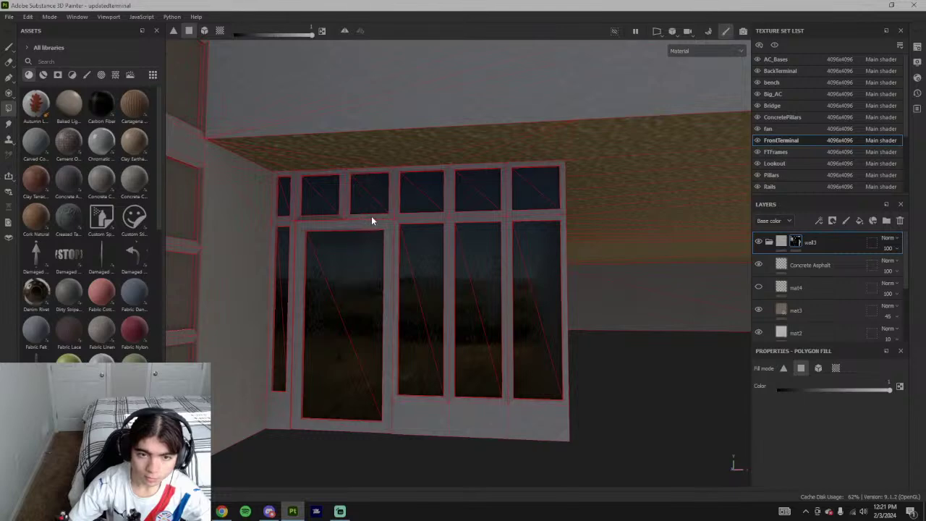
- Polygon-fill the base wall beneath the long row of windows of the ground-floor glass entrance in the wall3 mask
alt+drag(539, 337, 467, 326)
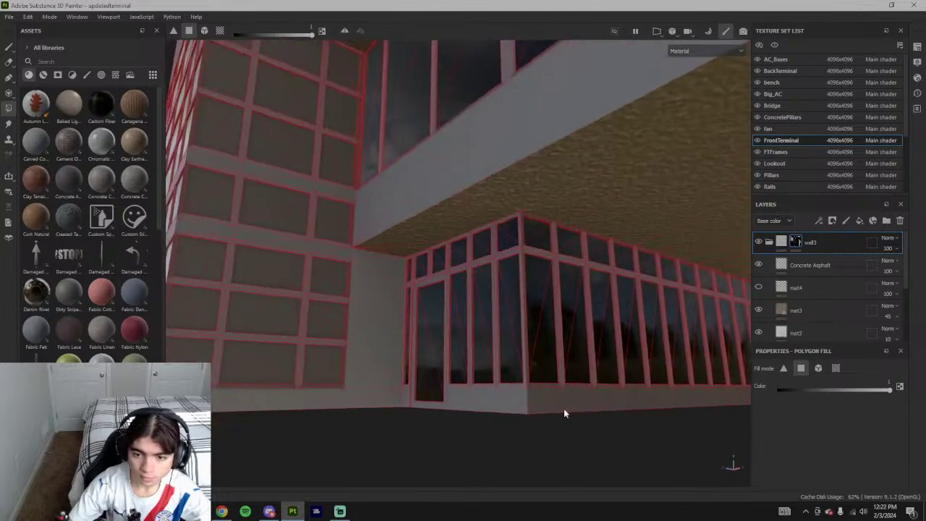
alt+drag(545, 402, 407, 353)
scroll(405, 353, up, 5)
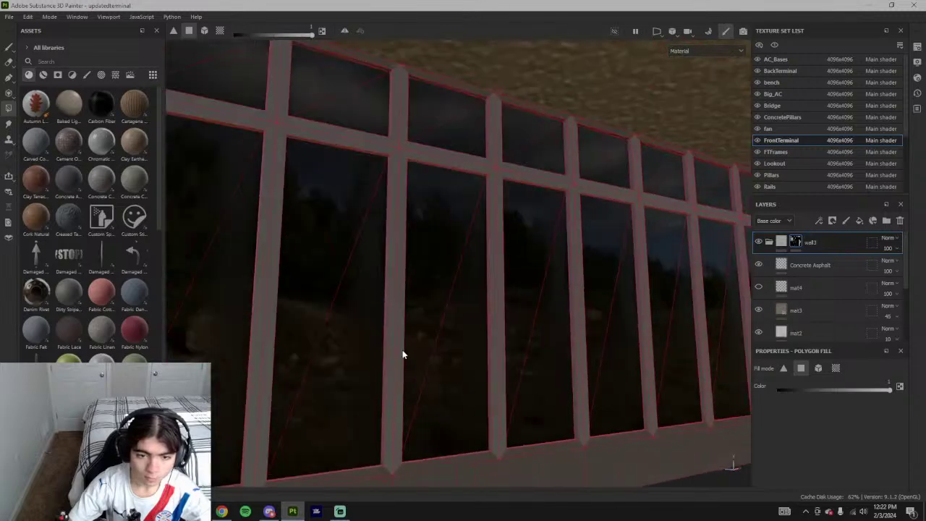
alt+middle_drag(403, 353, 356, 380)
scroll(362, 377, down, 4)
drag(300, 385, 347, 385)
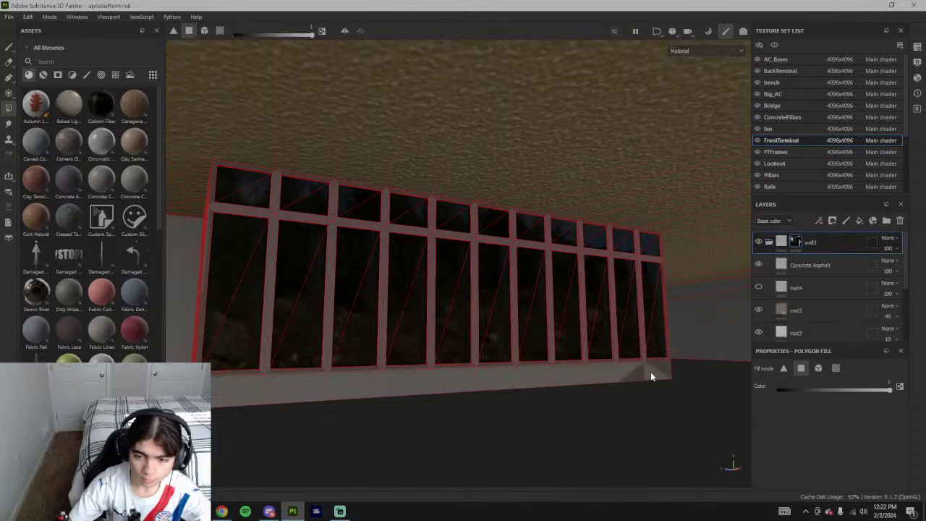
- Inspect the glass entrance's base wall and window frames from several angles without the polygon wireframe for remaining untextured faces
alt+drag(660, 370, 536, 376)
alt+right_drag(537, 376, 366, 372)
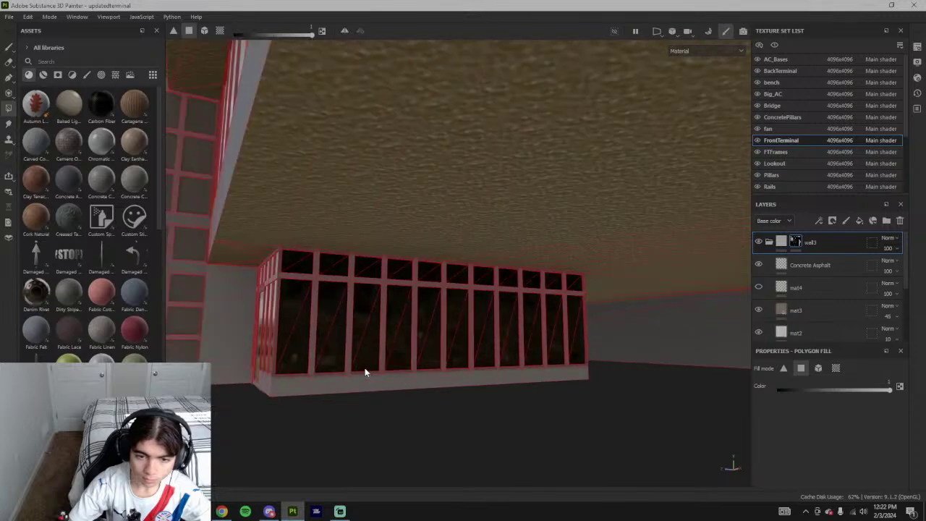
alt+drag(366, 372, 443, 397)
alt+right_drag(443, 397, 1, 60)
click(8, 47)
mouse_move(506, 406)
alt+mouse_down()
mouse_move(368, 316)
mouse_move(410, 345)
alt+mouse_up()
scroll(268, 341, up, 3)
scroll(268, 340, up, 5)
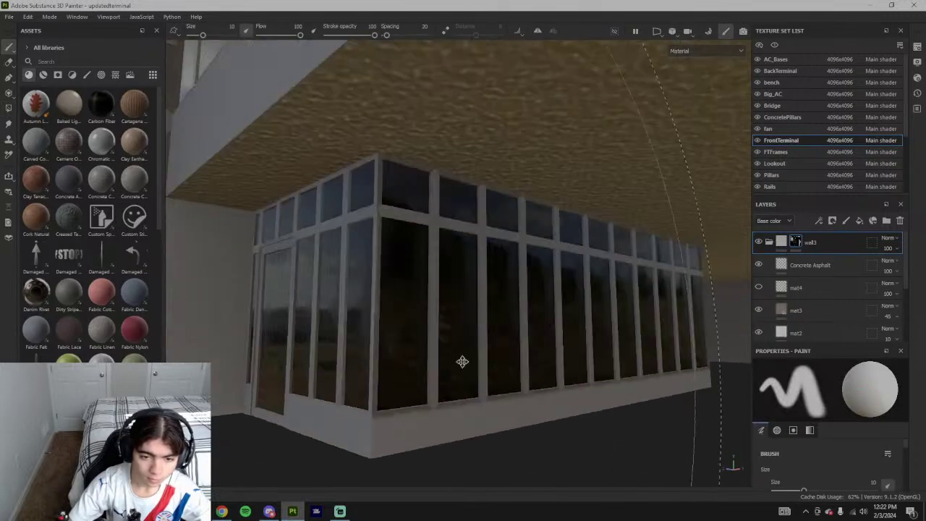
alt+middle_drag(462, 362, 410, 338)
- Polygon-fill the narrow sill faces between the mullions along the bottom of the glass entrance's long window row
click(8, 108)
alt+drag(294, 176, 304, 157)
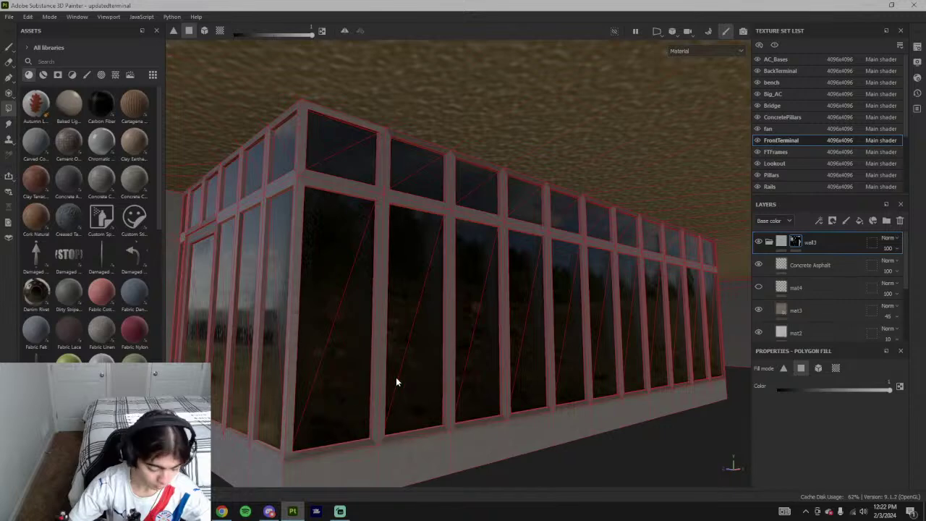
alt+drag(398, 380, 372, 424)
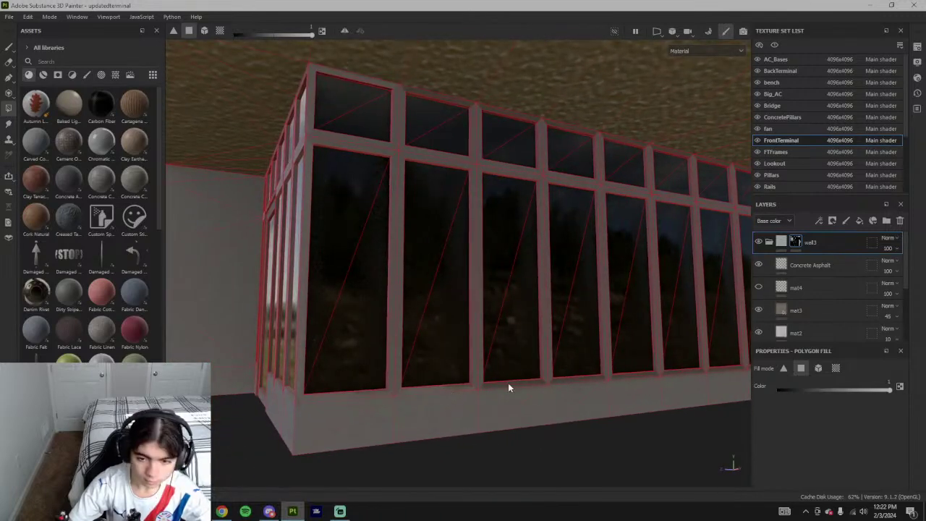
alt+drag(576, 390, 516, 379)
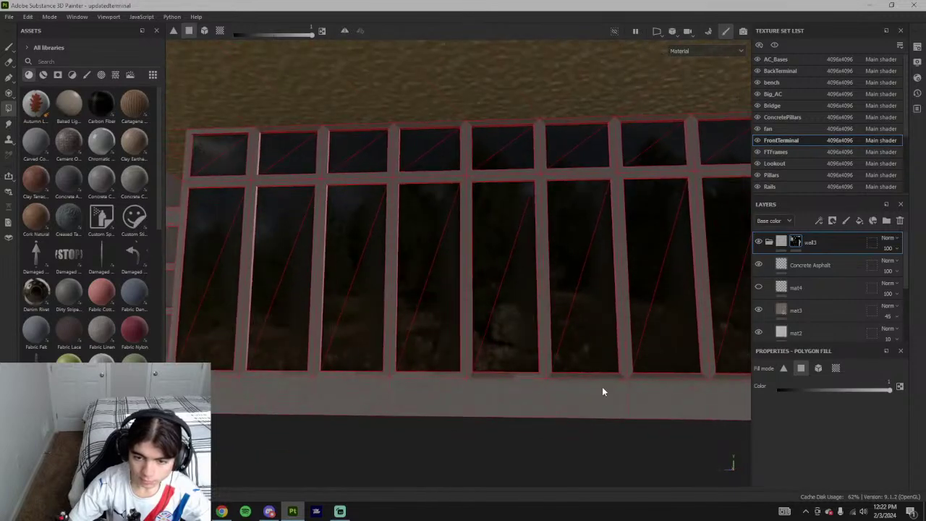
alt+drag(603, 388, 444, 377)
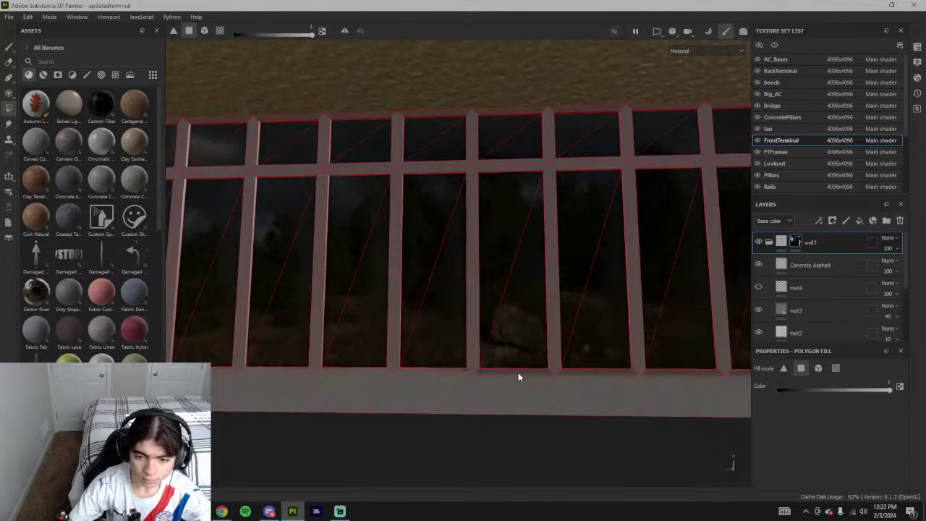
alt+drag(529, 370, 518, 369)
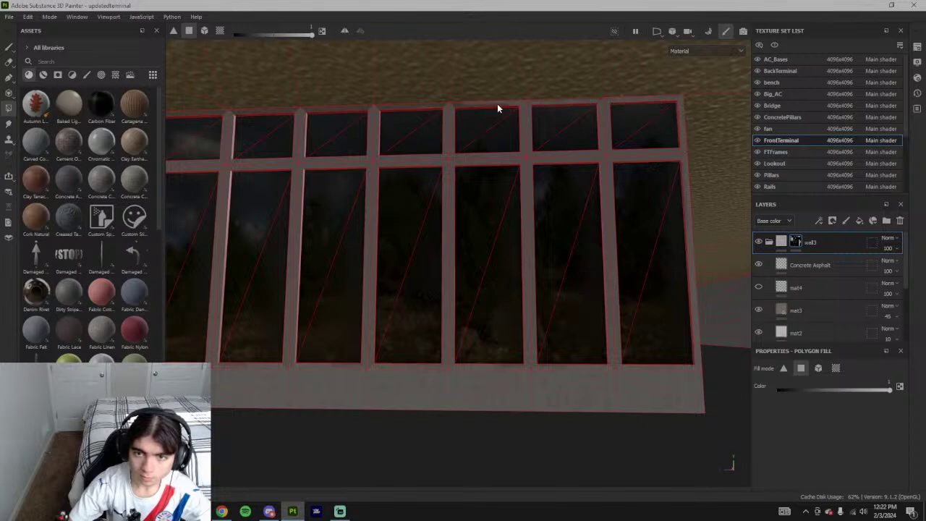
- Polygon-fill the narrow frame faces between the mullions along the top of the glass entrance's long window row
scroll(463, 108, up, 1)
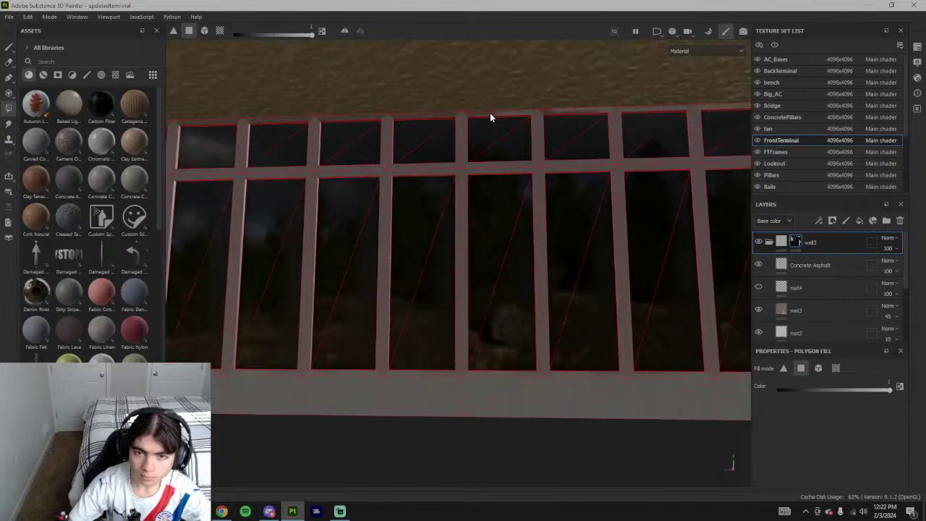
alt+middle_drag(393, 119, 427, 128)
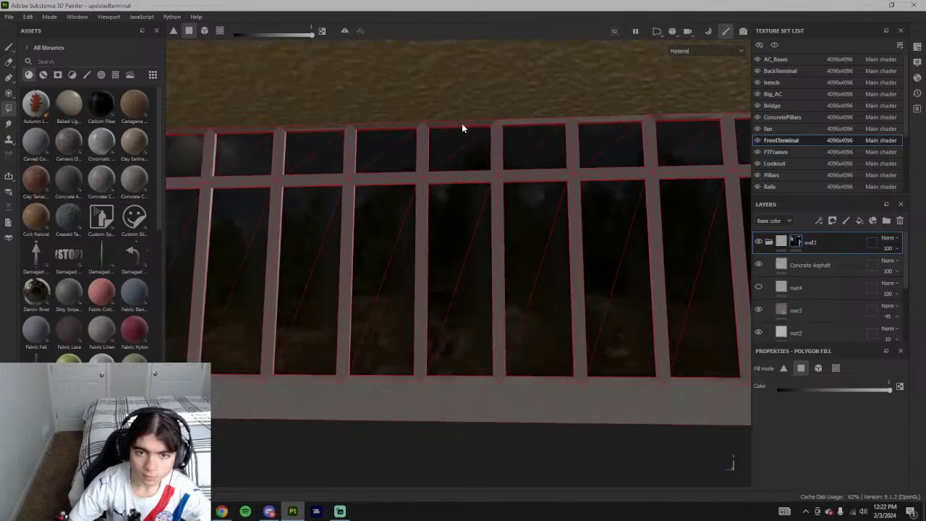
alt+drag(369, 129, 445, 129)
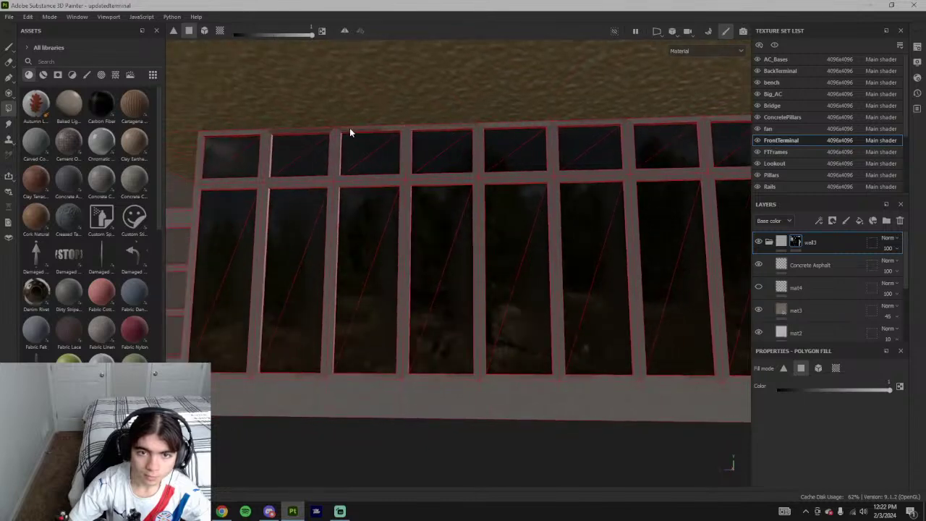
click(313, 132)
alt+drag(357, 228, 496, 271)
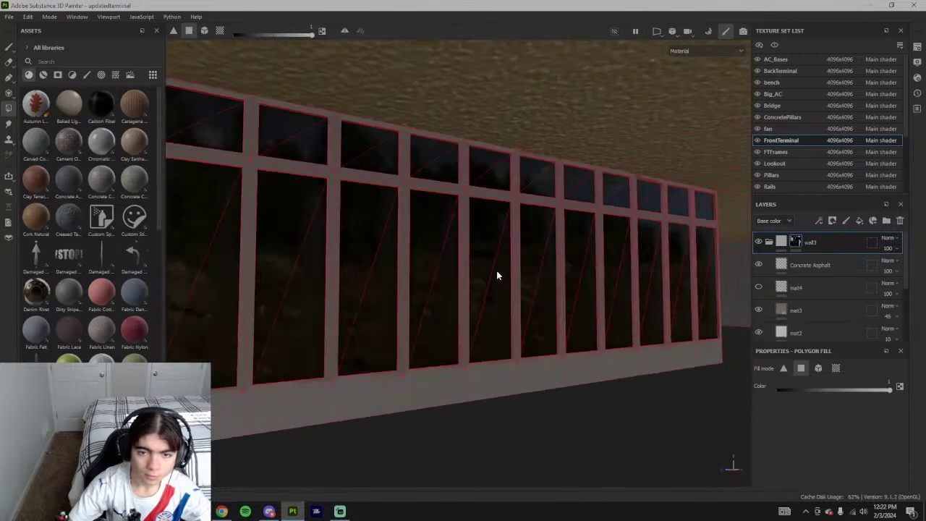
- Inspect the front terminal's facade from outside and compare it with the YouTube reference video in Chrome
alt+right_drag(496, 272, 441, 323)
alt+drag(441, 326, 507, 344)
click(9, 47)
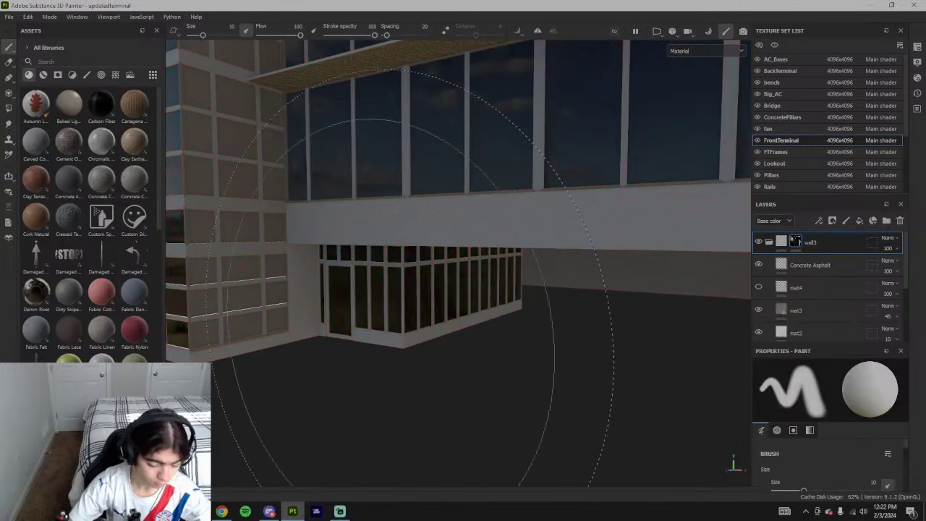
alt+right_drag(417, 319, 395, 349)
alt+drag(395, 349, 591, 321)
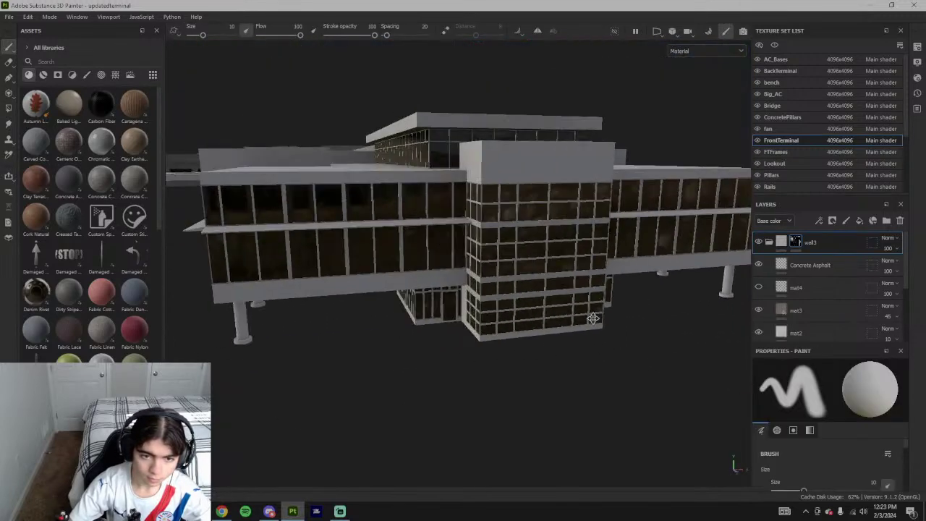
mouse_move(333, 305)
alt+mouse_down()
mouse_move(515, 290)
mouse_move(439, 235)
mouse_move(527, 269)
mouse_move(451, 322)
mouse_move(566, 260)
mouse_move(351, 197)
mouse_move(413, 248)
mouse_move(405, 275)
mouse_move(356, 337)
alt+mouse_up()
key(alt+Tab)
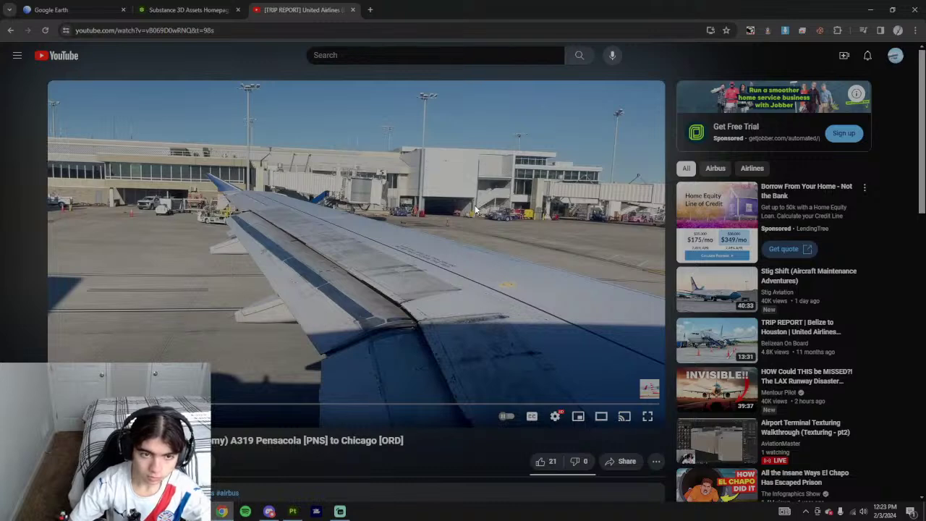
key(alt+Tab)
- Polygon-fill the inner and outer faces of the low parapet walls around the front terminal's roof AC unit in the wall3 mask
mouse_move(366, 407)
alt+mouse_down()
mouse_move(351, 325)
mouse_move(220, 237)
alt+mouse_up()
alt+middle_drag(219, 236, 306, 316)
scroll(348, 345, up, 4)
alt+drag(347, 346, 304, 236)
scroll(394, 383, up, 3)
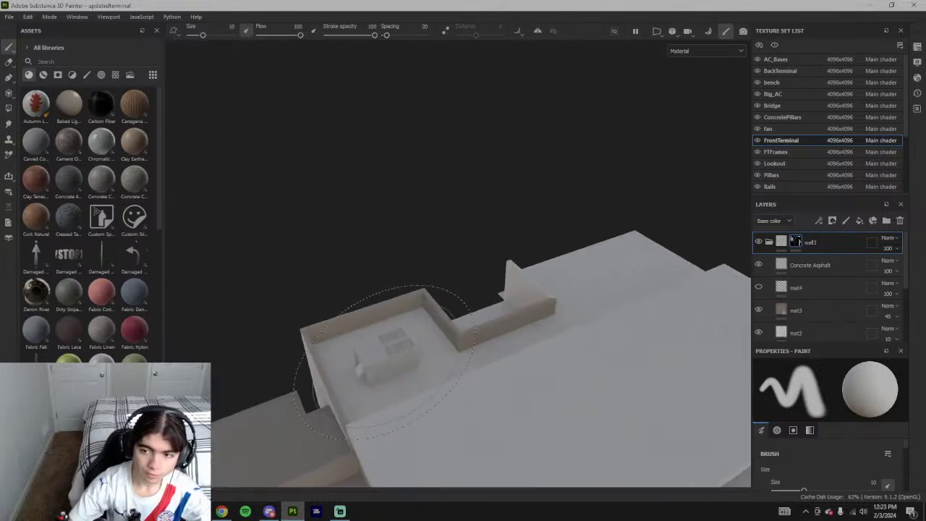
click(10, 110)
scroll(282, 364, up, 3)
scroll(281, 366, up, 2)
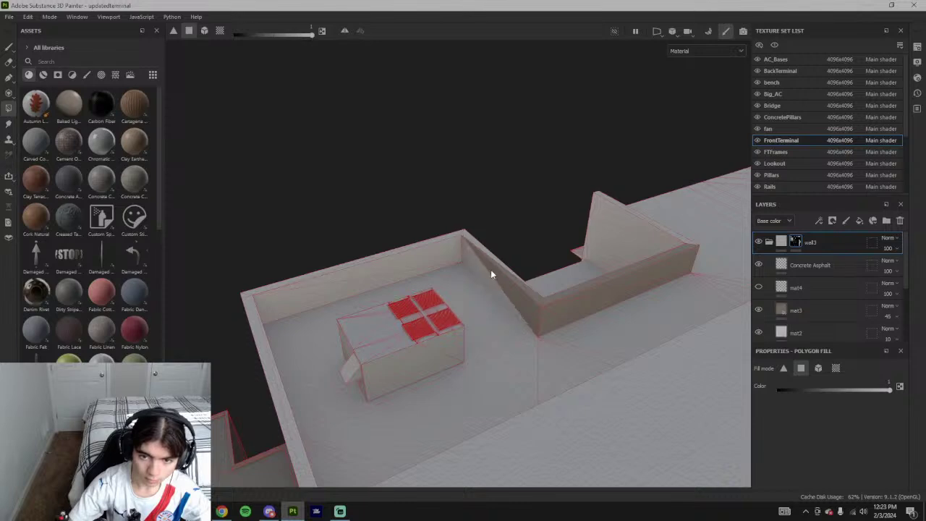
alt+drag(574, 330, 461, 309)
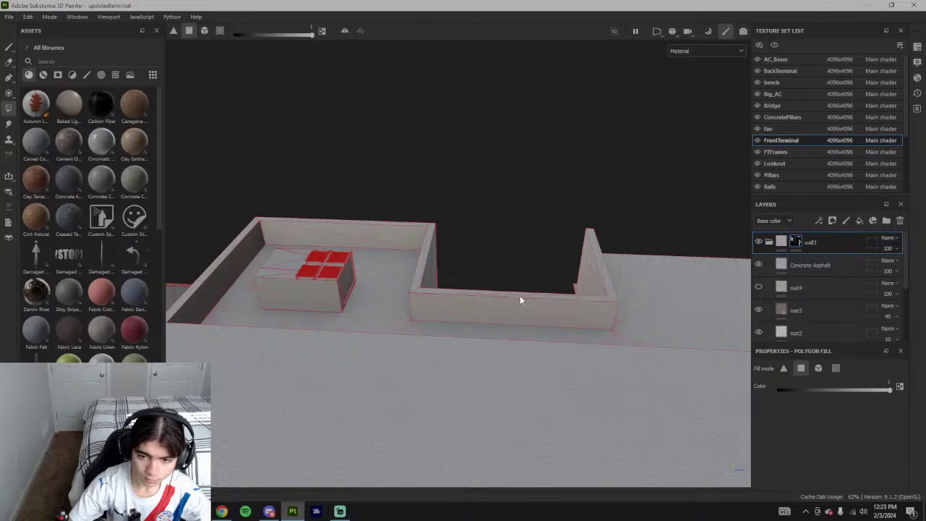
alt+drag(521, 302, 637, 283)
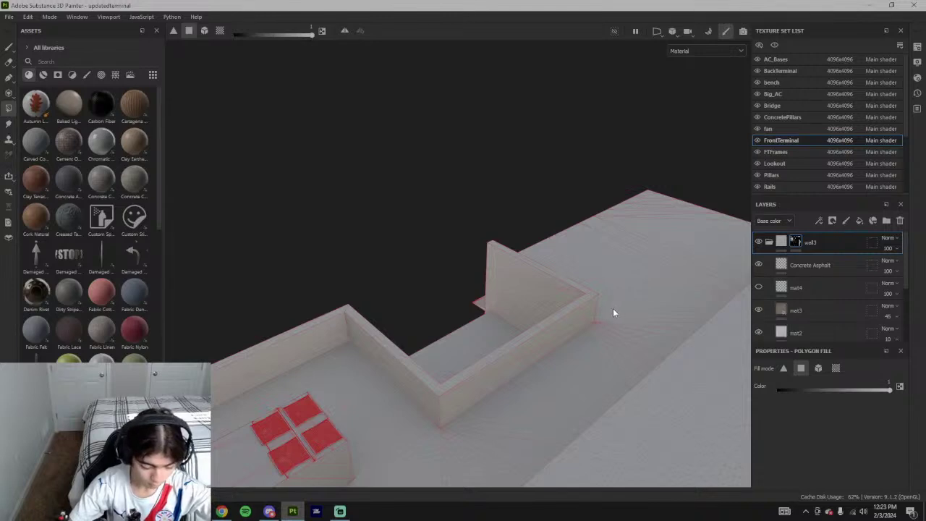
- Polygon-fill the faces of the stairway's railing walls where they meet the front terminal's side wall, in the wall3 mask
scroll(574, 367, down, 3)
alt+drag(510, 320, 673, 243)
scroll(599, 386, up, 5)
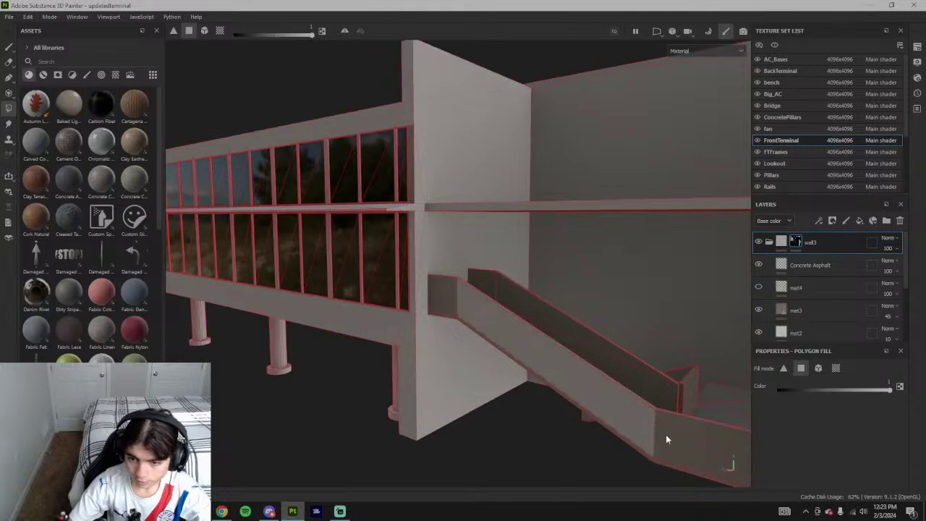
scroll(608, 380, down, 3)
scroll(645, 383, up, 5)
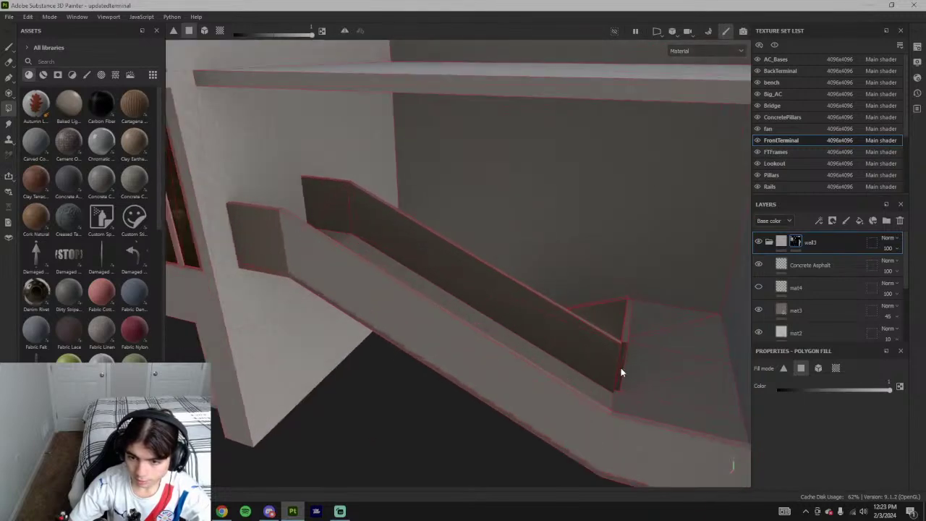
mouse_move(621, 368)
mouse_down()
mouse_move(577, 367)
mouse_move(521, 311)
mouse_move(339, 237)
mouse_move(316, 200)
mouse_move(265, 222)
mouse_move(273, 210)
mouse_move(378, 325)
mouse_up()
scroll(333, 297, up, 2)
click(333, 296)
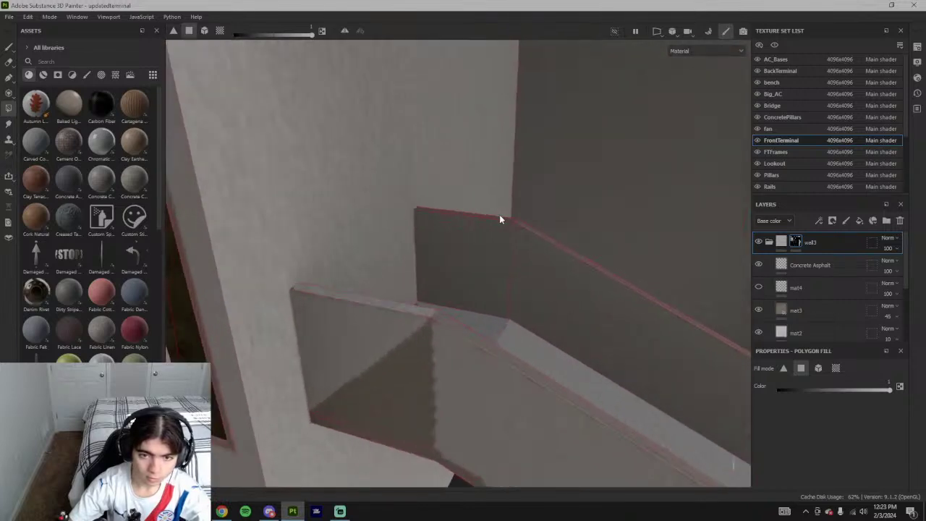
mouse_move(500, 219)
alt+mouse_down()
mouse_move(448, 229)
mouse_move(446, 261)
alt+mouse_up()
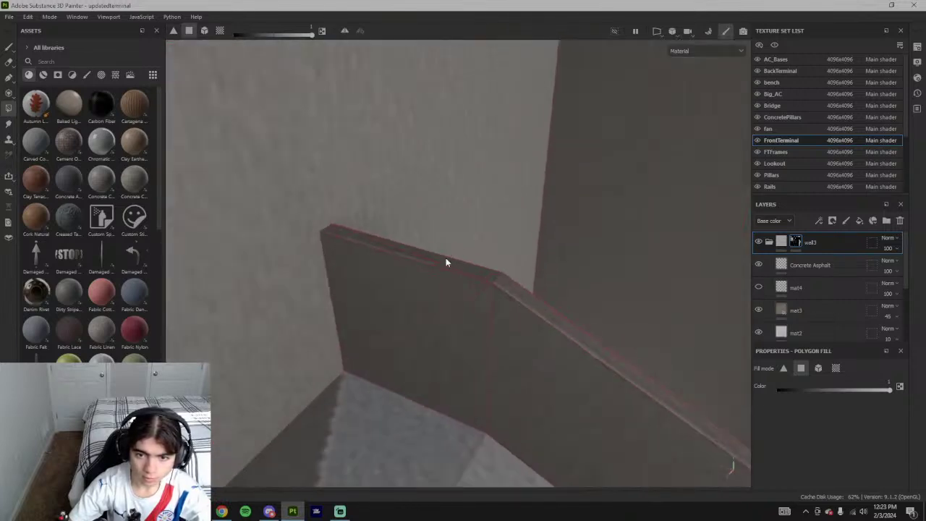
click(404, 253)
scroll(427, 321, down, 5)
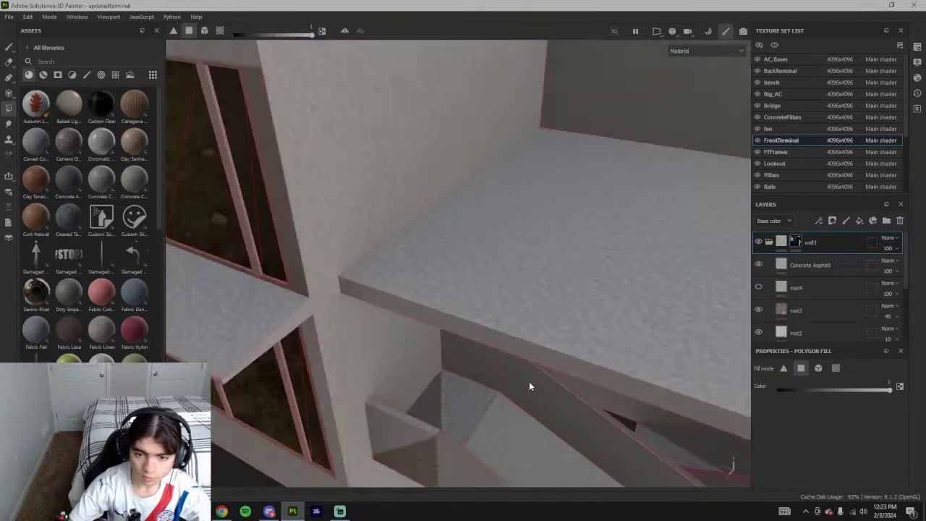
- Polygon-fill the outer side of the stairway's outer railing wall, including the strips along its lower edge
alt+middle_drag(529, 381, 482, 309)
click(392, 390)
mouse_move(429, 412)
alt+mouse_down()
mouse_move(484, 343)
mouse_move(385, 283)
alt+mouse_up()
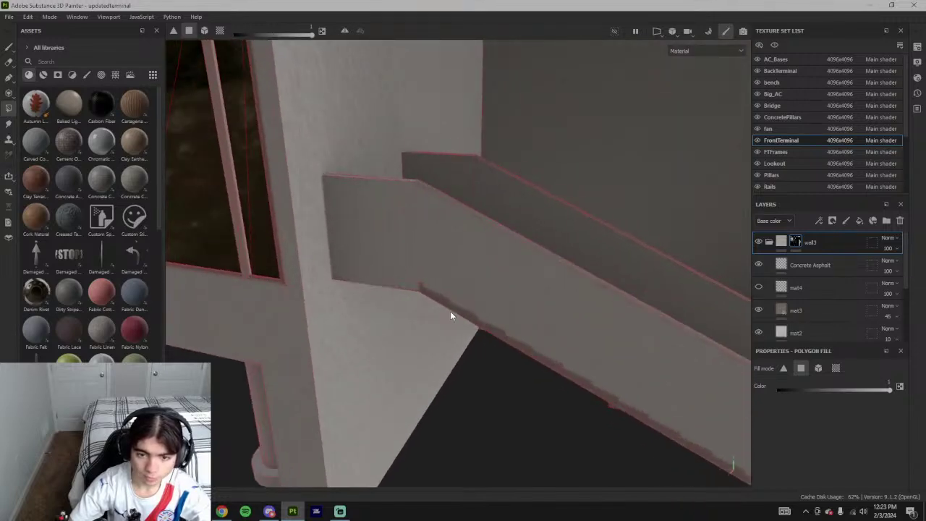
alt+drag(451, 314, 572, 367)
click(573, 363)
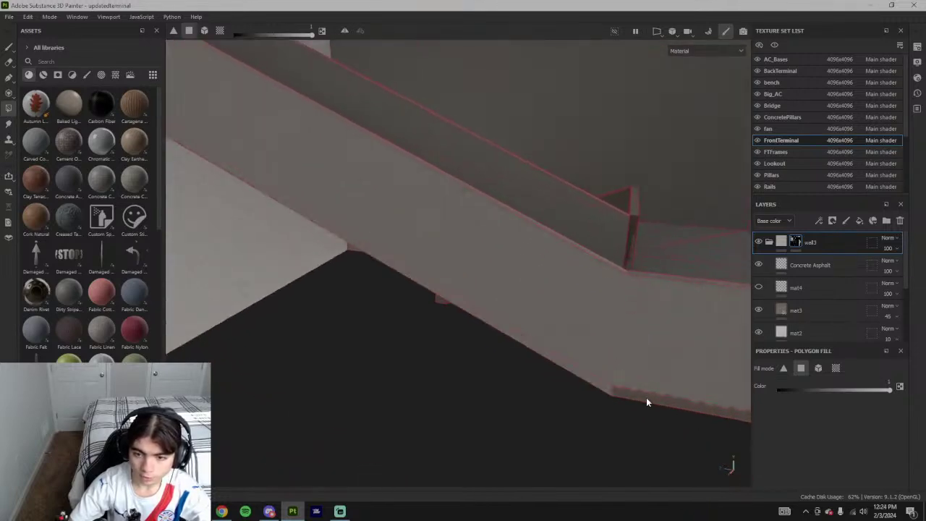
click(647, 397)
alt+drag(662, 363, 654, 387)
click(676, 408)
- Polygon-fill the floor faces of the stairway's landing and sloped flight
click(661, 263)
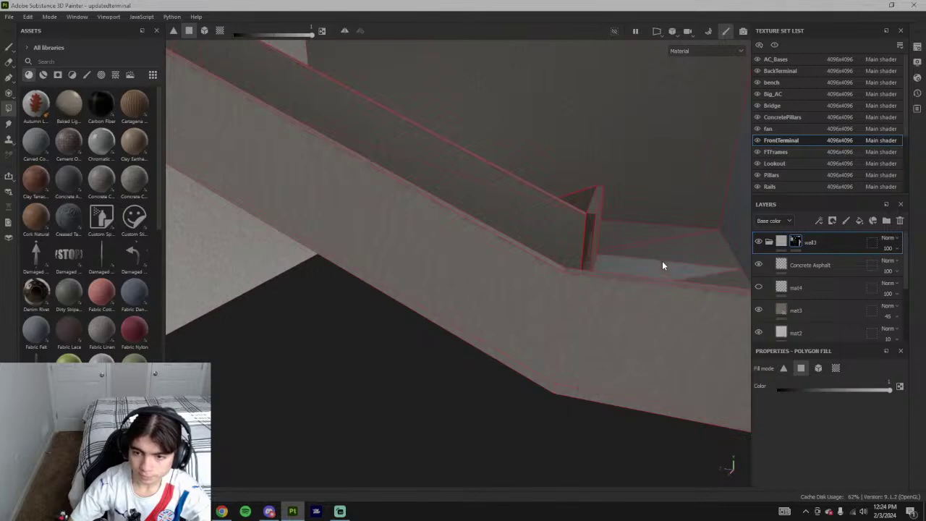
alt+drag(631, 283, 526, 270)
click(526, 270)
click(612, 274)
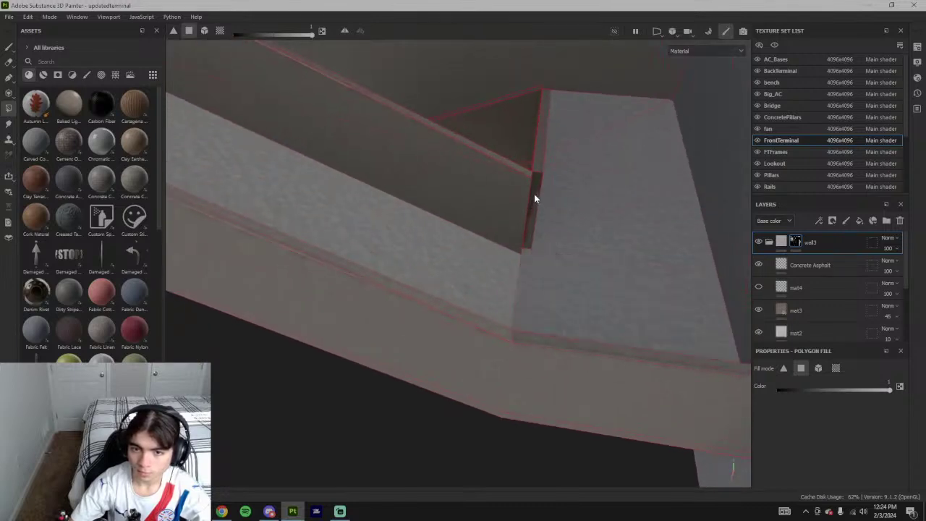
- Polygon-fill the railing faces of the lower stair flight, including the lower-edge strip reached from underneath the stairway
alt+drag(546, 111, 464, 282)
click(464, 282)
click(450, 316)
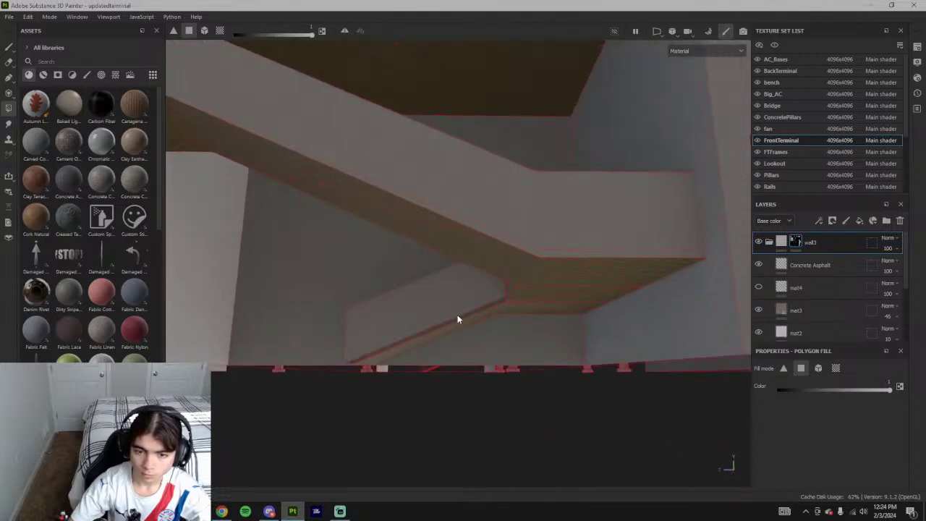
click(461, 317)
click(464, 315)
mouse_move(464, 315)
alt+mouse_down()
mouse_move(527, 287)
mouse_move(521, 275)
mouse_move(603, 256)
mouse_move(507, 259)
mouse_move(499, 299)
mouse_move(512, 289)
mouse_move(510, 306)
mouse_move(646, 297)
mouse_move(630, 288)
alt+mouse_up()
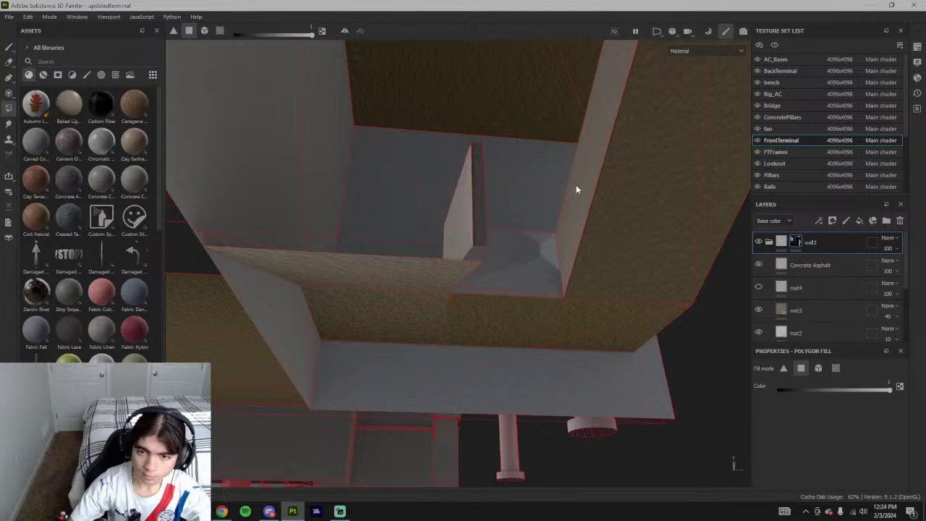
scroll(577, 163, up, 3)
alt+middle_drag(578, 161, 585, 168)
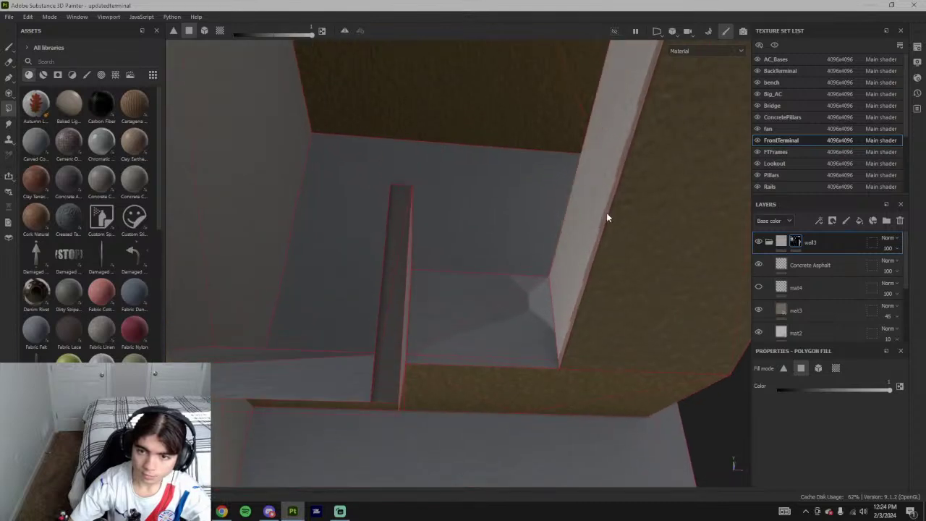
alt+drag(605, 216, 184, 329)
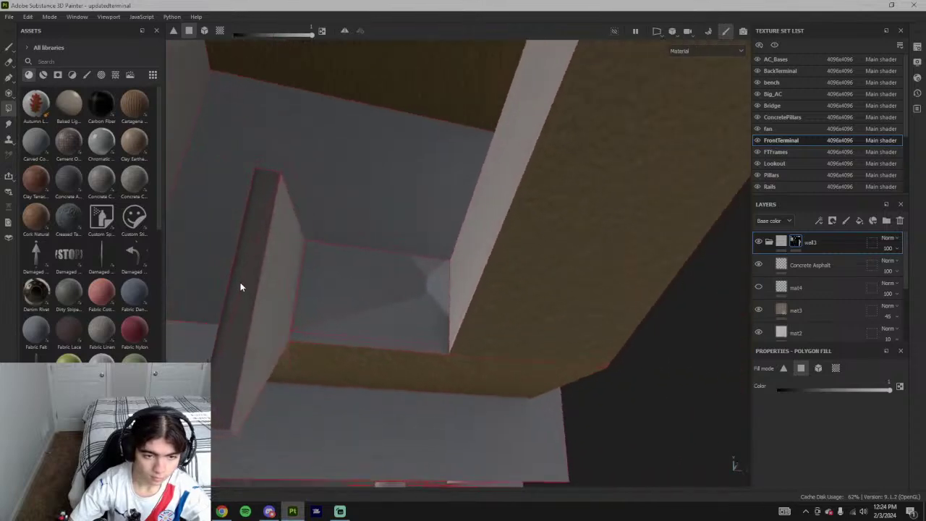
alt+drag(240, 287, 242, 320)
alt+drag(326, 301, 425, 305)
alt+drag(382, 172, 397, 189)
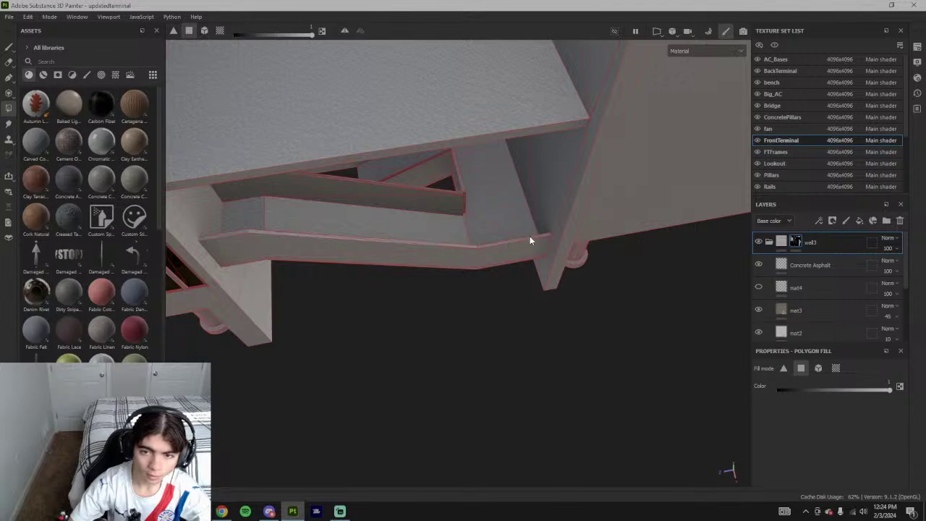
- Polygon-fill the top and narrow end faces of the inner railing walls around the stairway's opening
alt+drag(533, 240, 385, 217)
scroll(430, 163, up, 8)
scroll(447, 183, up, 3)
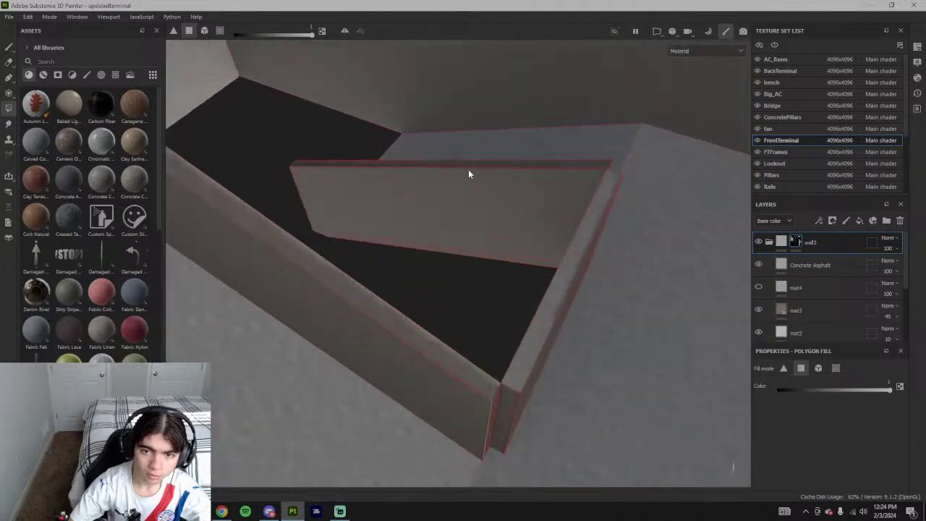
alt+drag(511, 269, 521, 325)
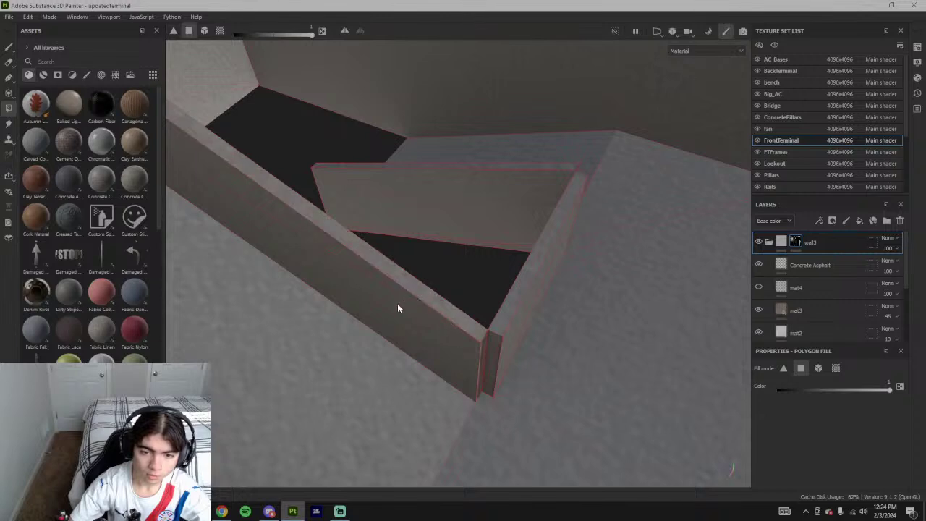
alt+drag(374, 244, 452, 160)
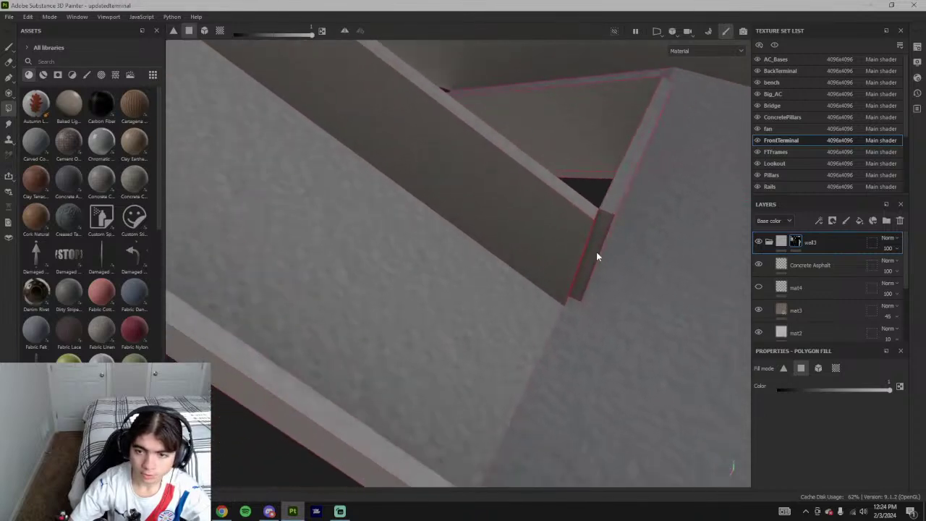
alt+drag(597, 253, 558, 240)
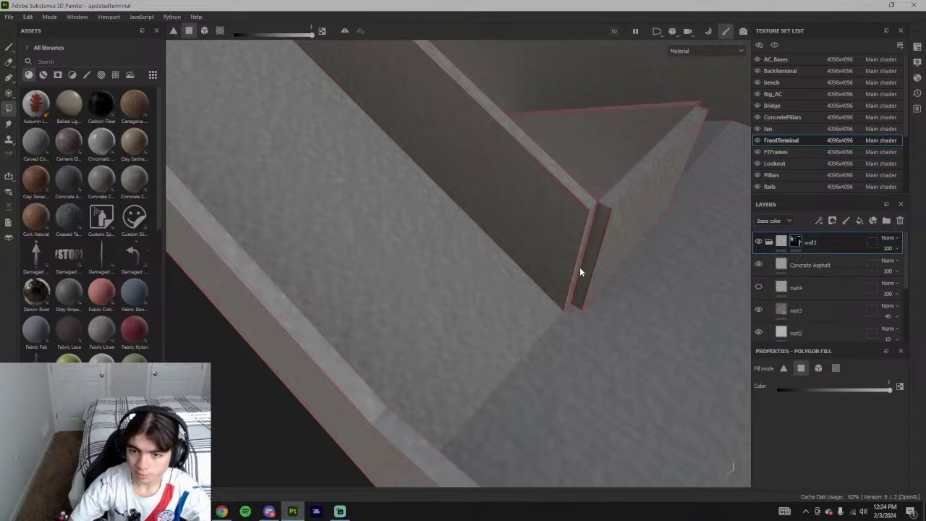
- Examine the front terminal's exterior, roof and parapet walls with and without the polygon wireframe for unfilled faces
scroll(575, 312, down, 3)
scroll(593, 326, down, 8)
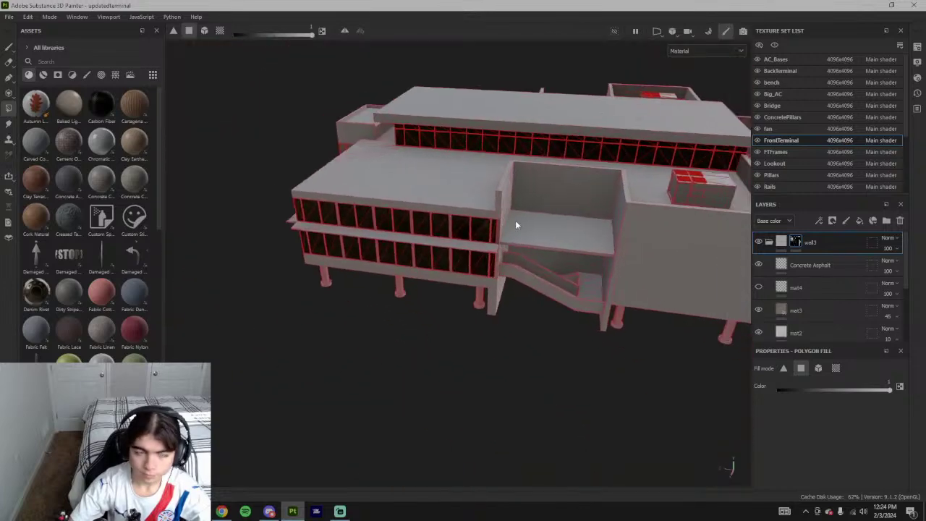
click(9, 47)
scroll(405, 282, down, 5)
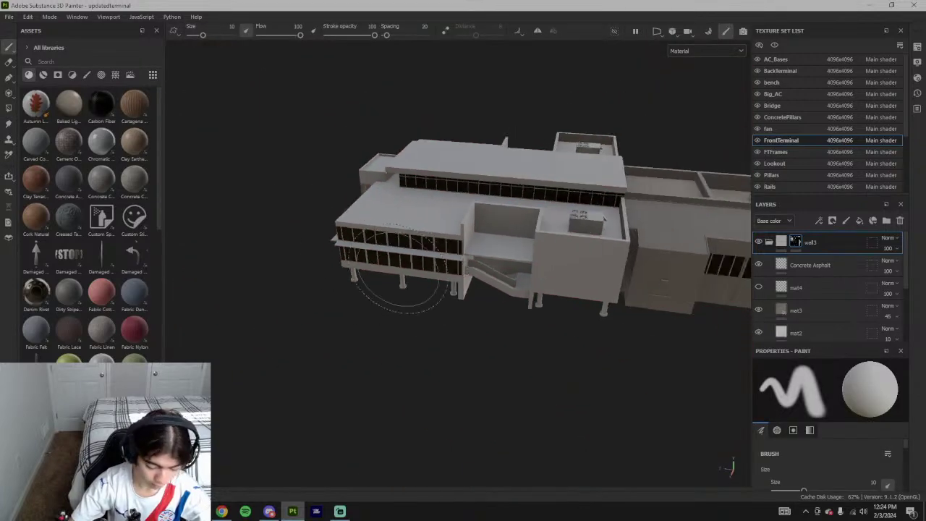
alt+middle_drag(507, 283, 422, 281)
alt+drag(471, 285, 468, 256)
scroll(467, 256, up, 5)
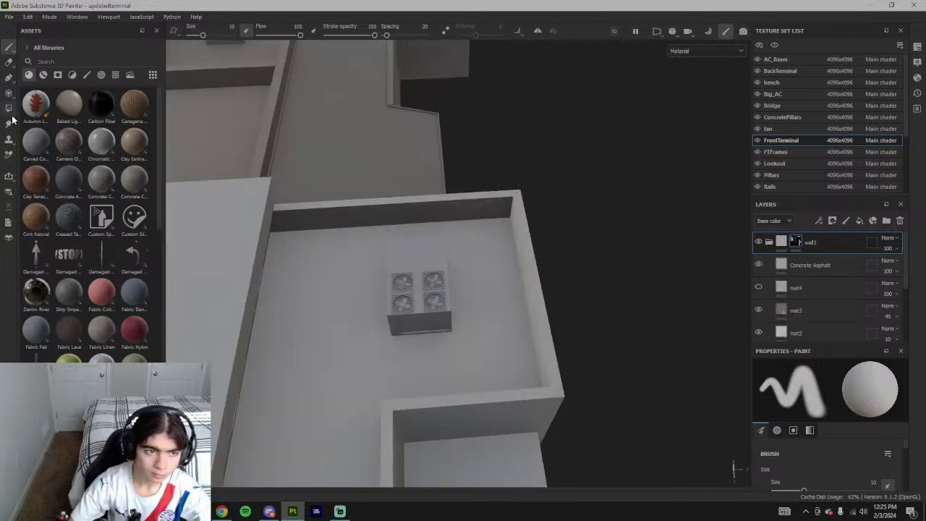
click(9, 108)
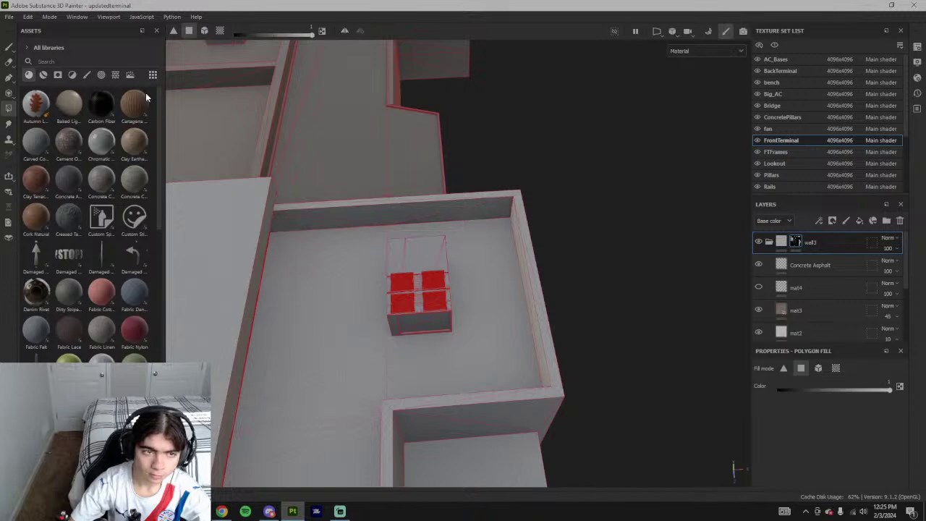
click(7, 48)
scroll(507, 210, down, 2)
mouse_move(510, 211)
alt+mouse_down()
mouse_move(485, 190)
mouse_move(395, 171)
mouse_move(499, 225)
mouse_move(608, 228)
mouse_move(427, 181)
alt+mouse_up()
scroll(390, 180, down, 4)
scroll(422, 185, up, 4)
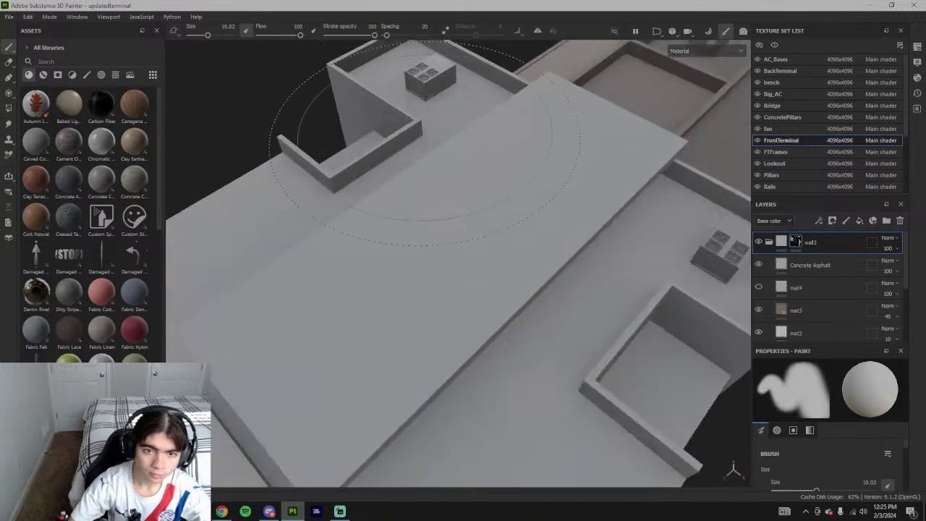
click(9, 108)
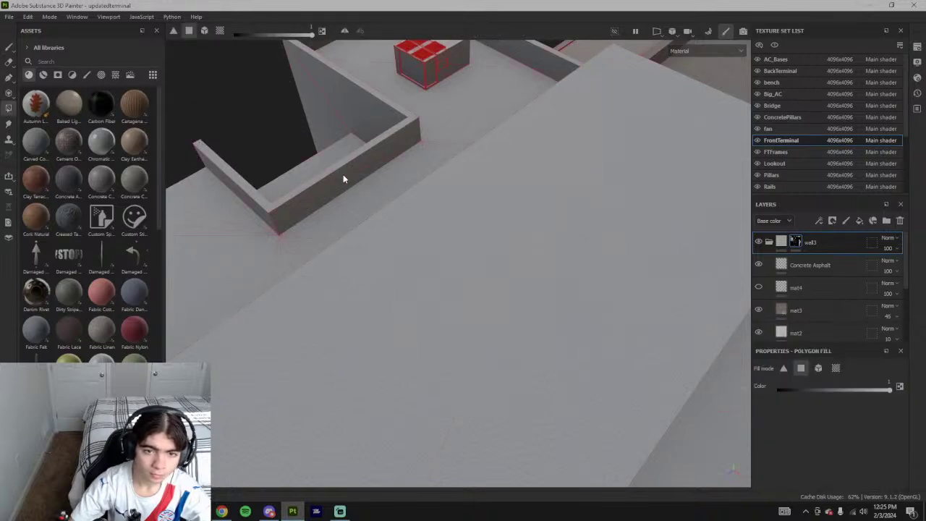
alt+drag(333, 189, 300, 137)
alt+middle_drag(367, 147, 315, 240)
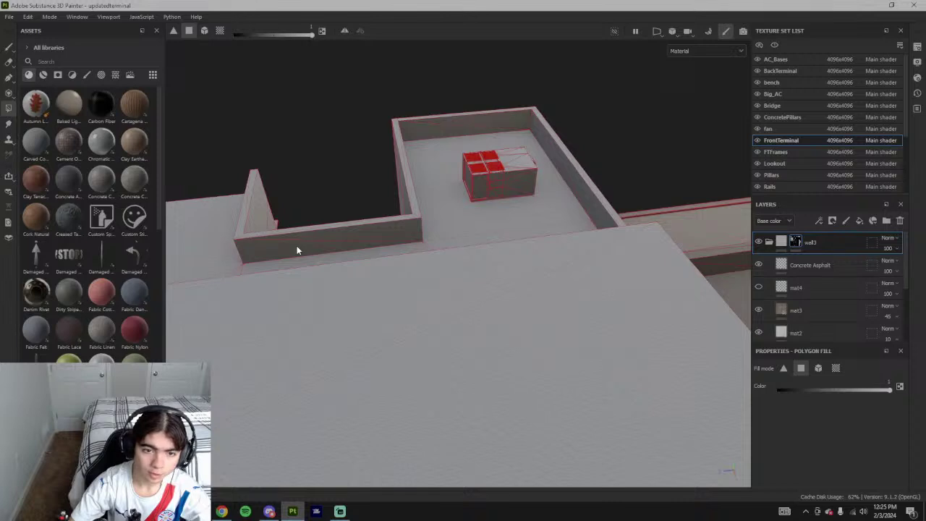
alt+drag(467, 221, 288, 245)
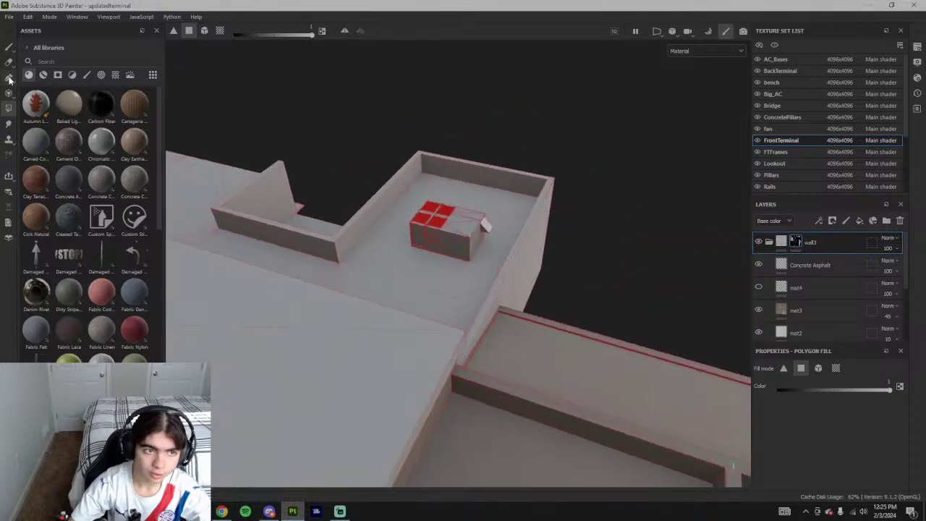
- Examine the stairway and its railing walls up close, with and without the wireframe, for faces missing the wall material
click(8, 47)
scroll(439, 234, down, 3)
mouse_move(438, 233)
alt+mouse_down()
mouse_move(684, 199)
mouse_move(622, 190)
mouse_move(596, 280)
alt+mouse_up()
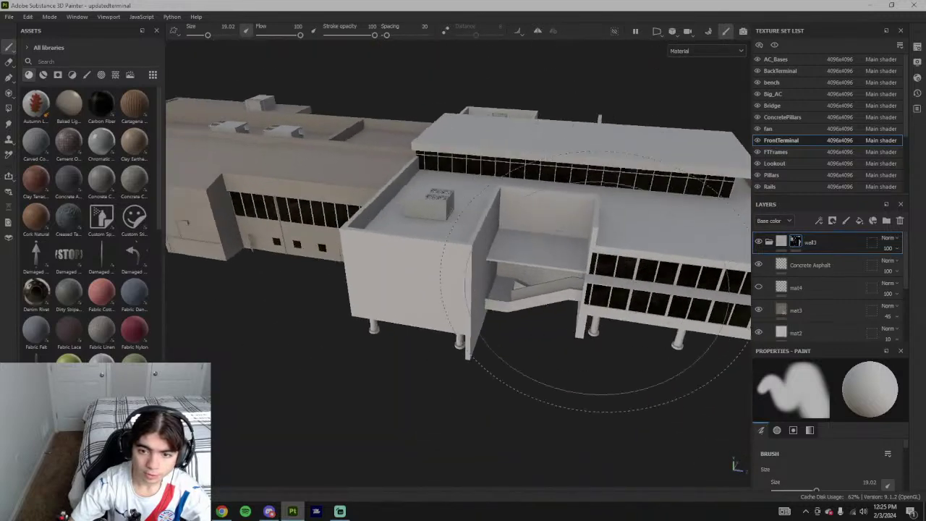
scroll(579, 275, up, 5)
alt+drag(535, 239, 496, 376)
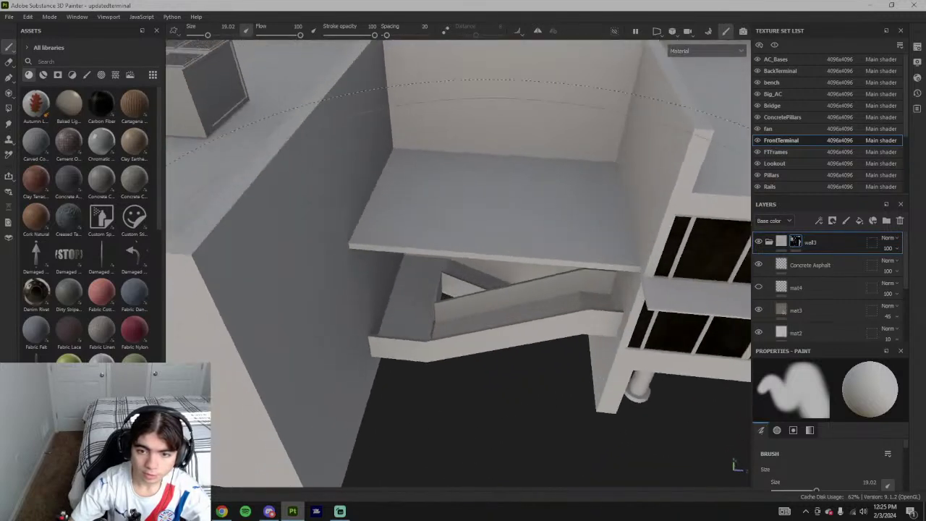
click(9, 108)
scroll(418, 333, up, 5)
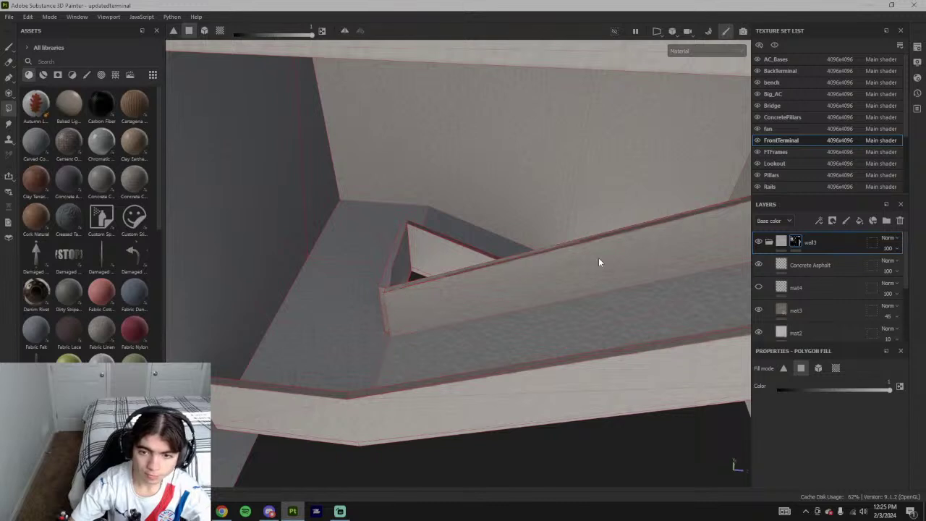
scroll(595, 246, down, 3)
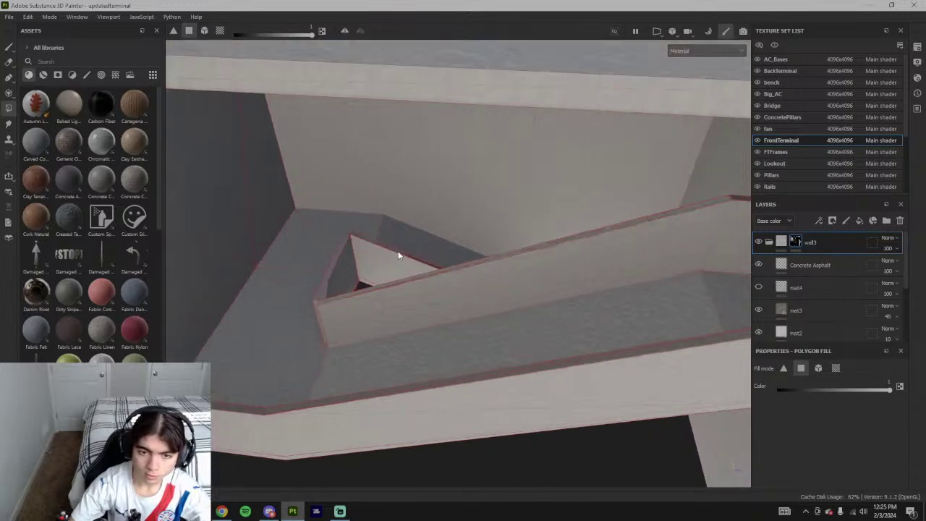
scroll(429, 292, down, 6)
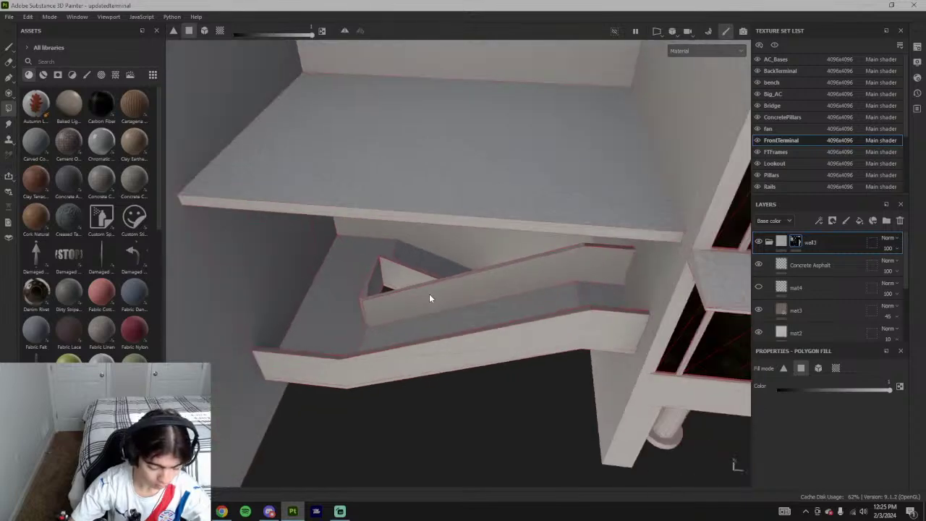
click(9, 48)
scroll(394, 264, up, 5)
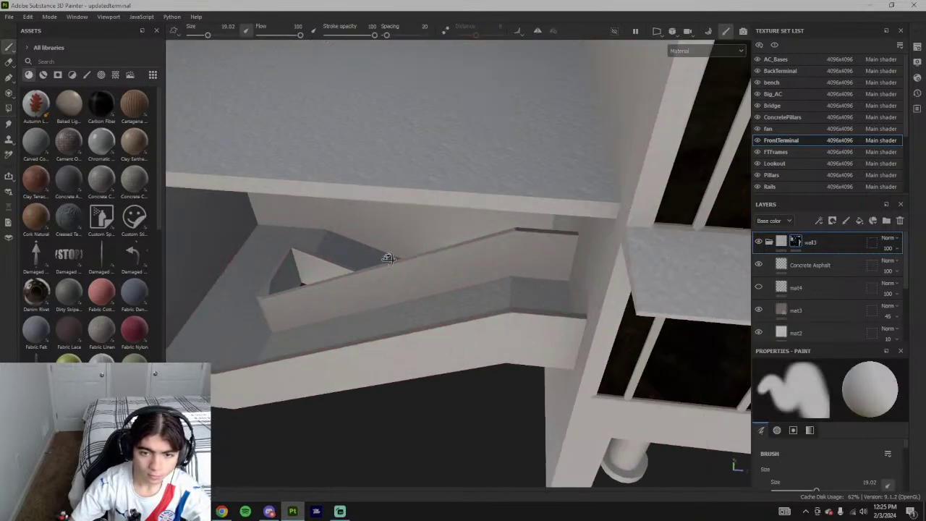
alt+drag(391, 264, 426, 260)
- Polygon-fill the narrow top faces of the stairway's outer railing along the landing and the sloped flight
key(4)
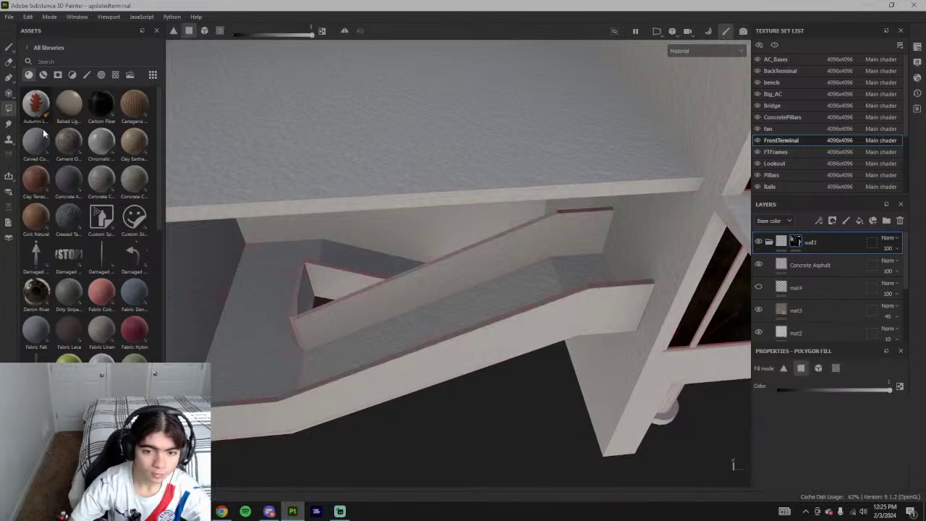
scroll(288, 393, up, 1)
scroll(287, 393, up, 2)
alt+middle_drag(213, 410, 221, 406)
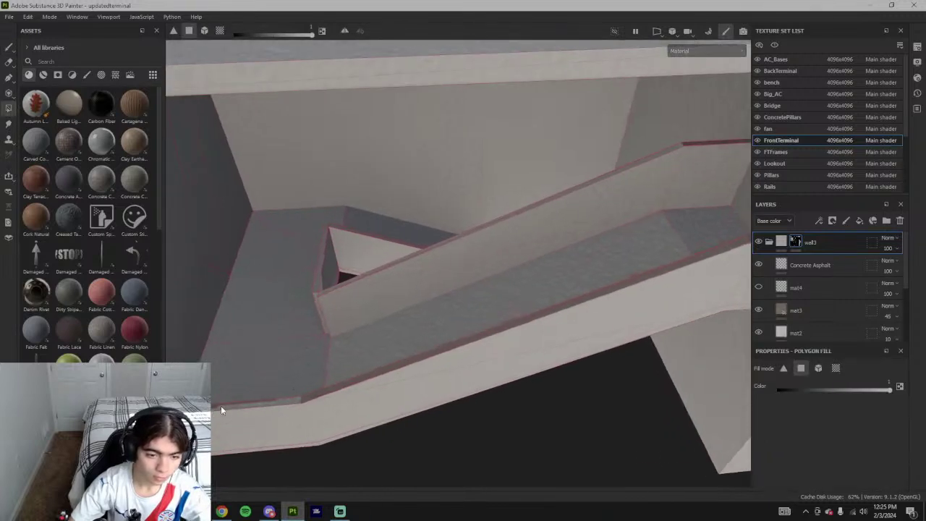
click(361, 380)
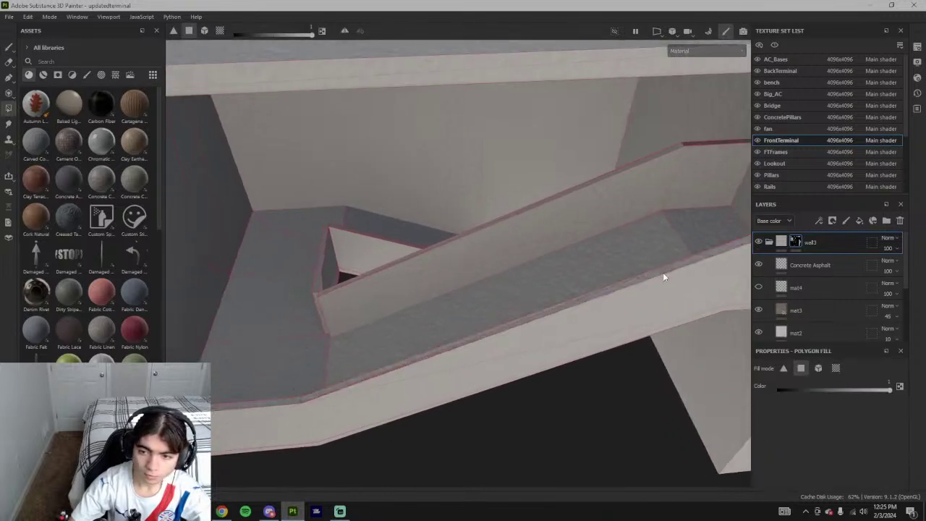
- Polygon-fill the narrow top face at the inner railing's level upper end and switch to the Paint tool
scroll(662, 272, down, 3)
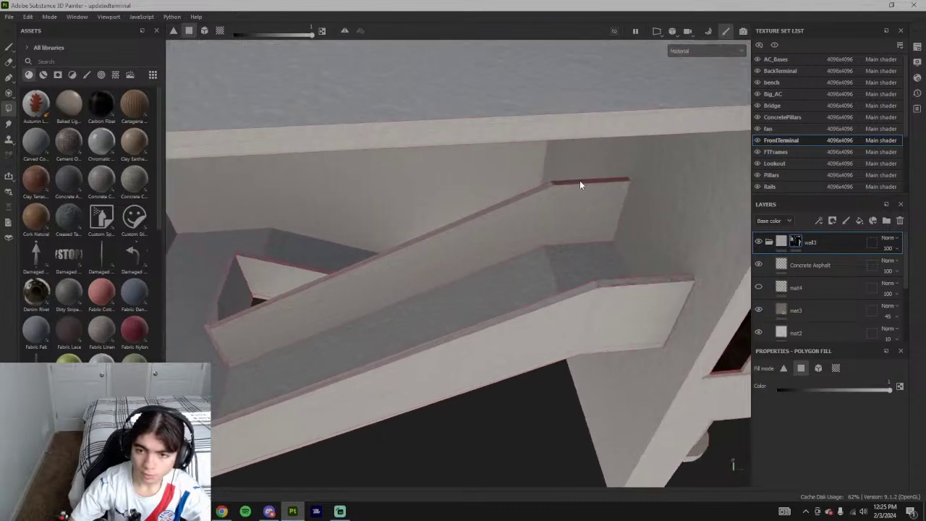
click(615, 179)
click(8, 47)
scroll(485, 341, down, 2)
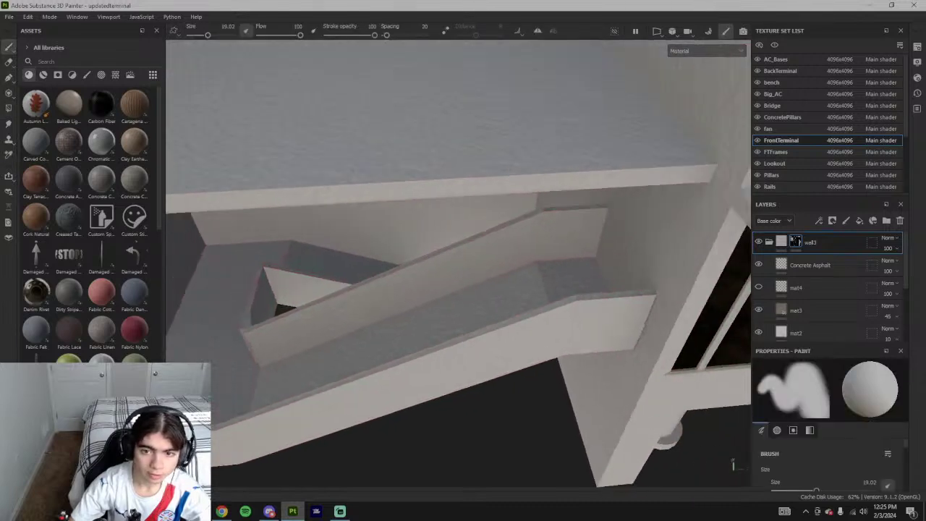
- Examine the front terminal and the start of the long concourse from several sides to check the assigned wall materials
alt+drag(733, 464, 279, 337)
scroll(451, 317, down, 10)
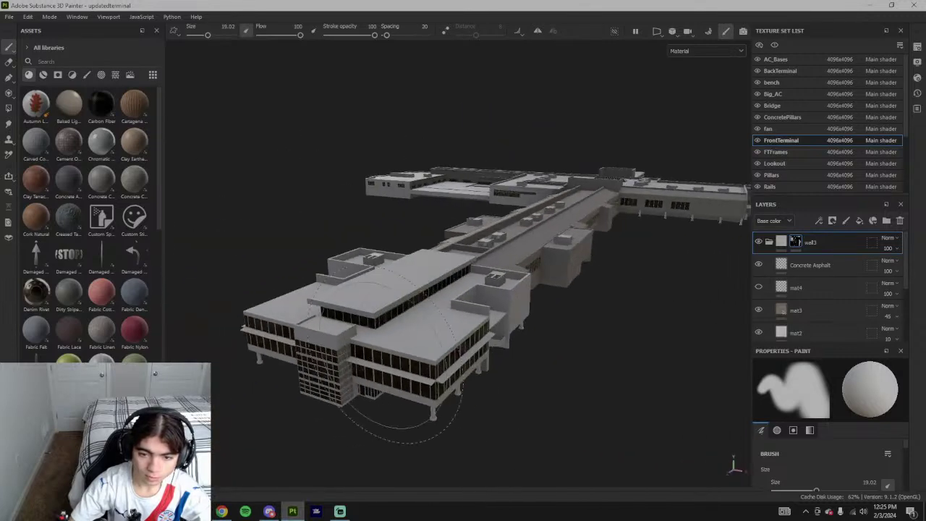
alt+drag(389, 354, 376, 352)
scroll(447, 362, up, 8)
scroll(447, 374, down, 5)
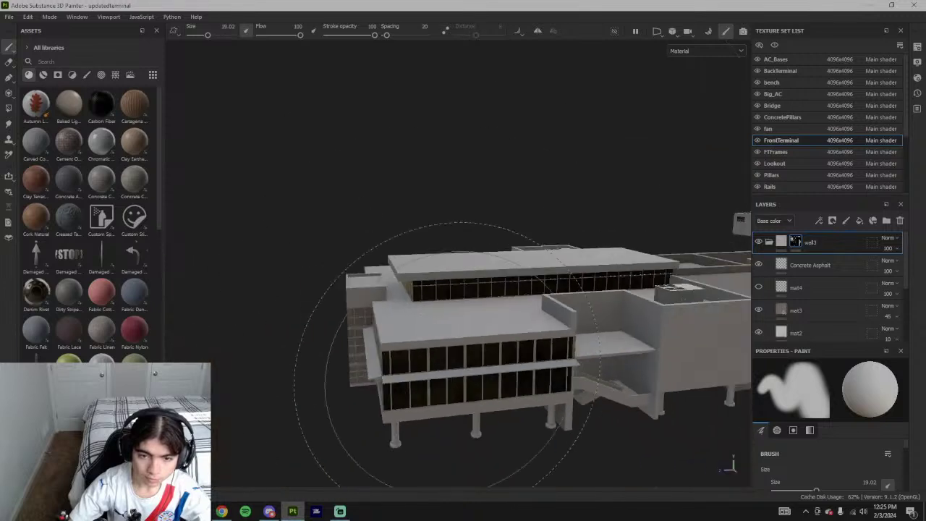
scroll(447, 374, down, 5)
alt+drag(660, 388, 699, 372)
mouse_move(377, 368)
alt+mouse_down()
mouse_move(562, 353)
mouse_move(529, 390)
mouse_move(463, 393)
alt+mouse_up()
scroll(562, 354, down, 5)
scroll(463, 393, up, 6)
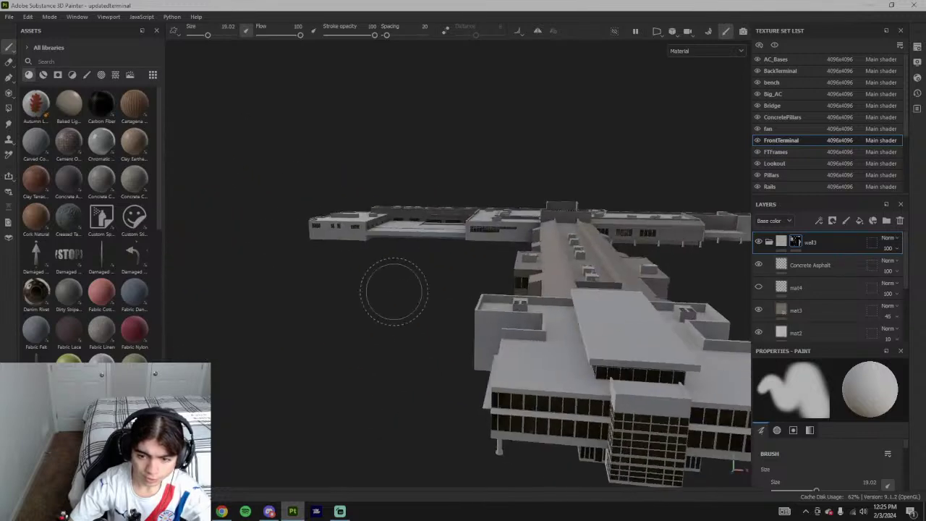
alt+drag(394, 292, 540, 329)
scroll(460, 389, up, 4)
alt+drag(460, 394, 500, 376)
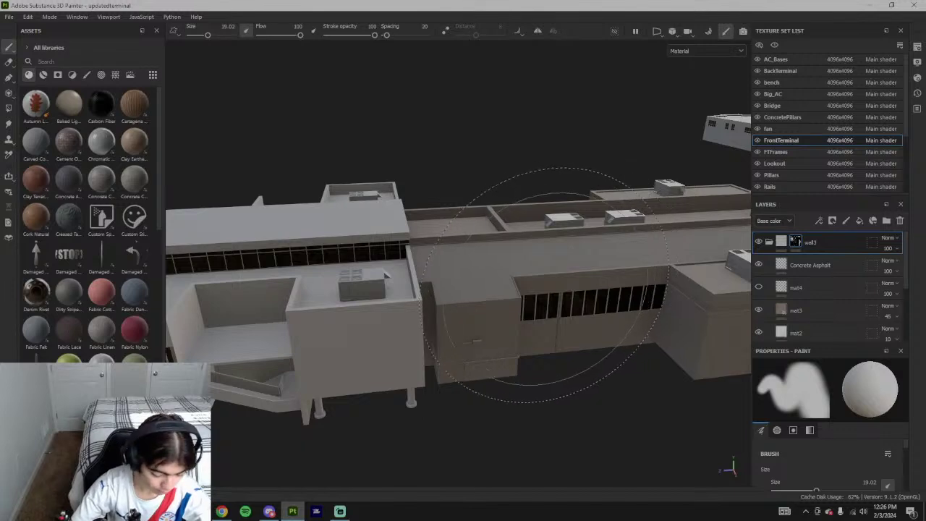
mouse_move(540, 292)
alt+mouse_down()
mouse_move(473, 310)
mouse_move(495, 359)
mouse_move(593, 362)
mouse_move(683, 341)
mouse_move(606, 341)
mouse_move(504, 318)
mouse_move(445, 290)
alt+mouse_up()
scroll(445, 290, up, 3)
scroll(445, 289, up, 2)
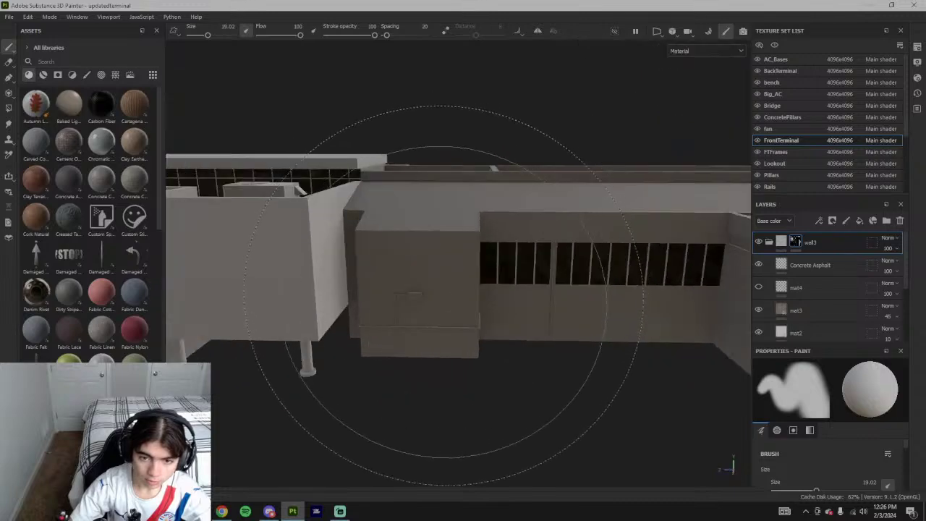
- Switch to the browser and study the concourse walls in Google Earth's 3D view and the Pensacola to Chicago A319 trip-report video
click(222, 512)
click(51, 9)
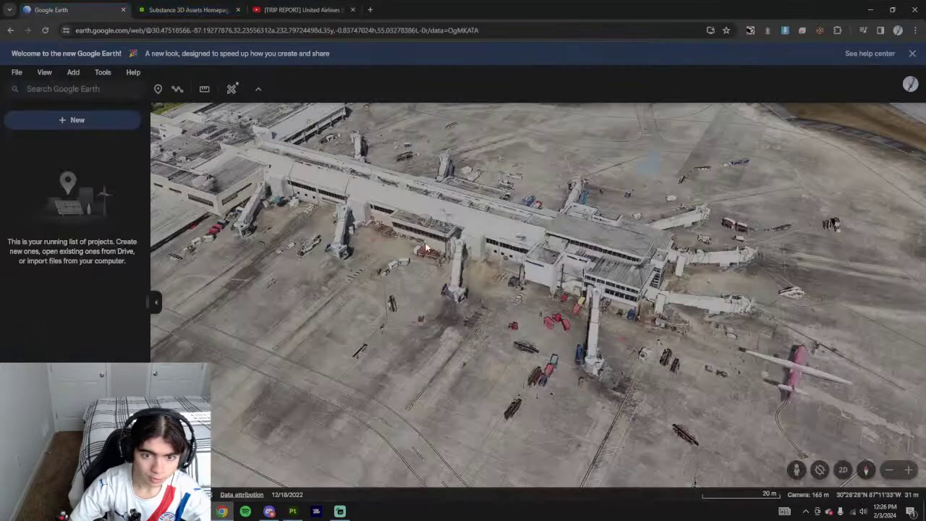
scroll(467, 246, up, 3)
scroll(464, 282, up, 2)
middle_drag(472, 306, 458, 278)
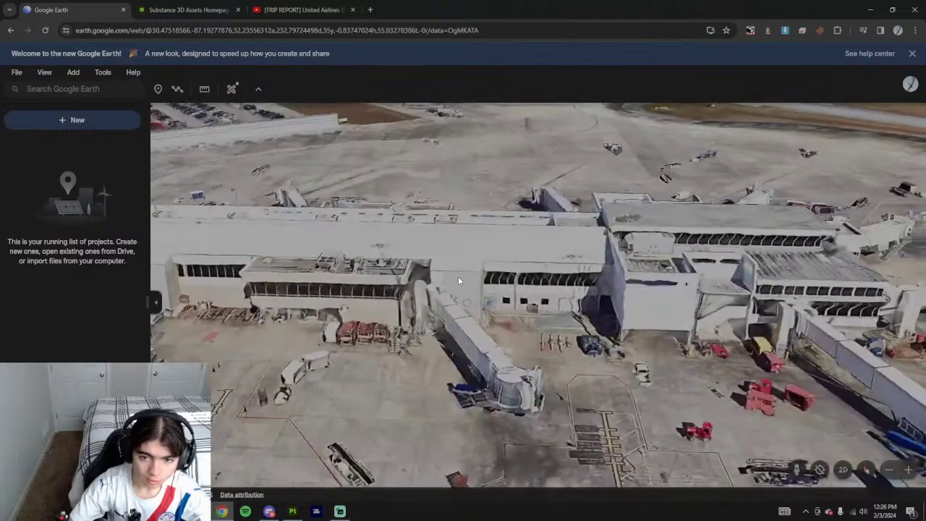
drag(458, 278, 535, 282)
drag(313, 307, 343, 286)
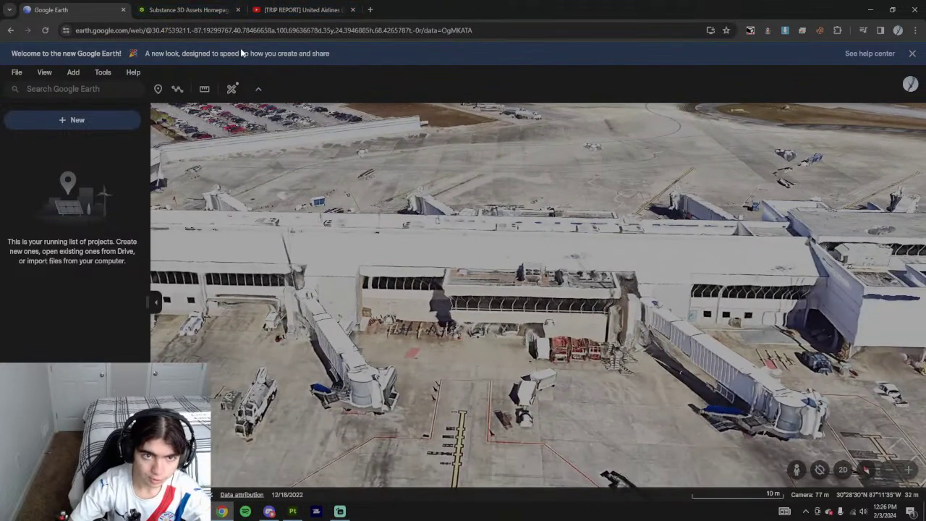
click(302, 9)
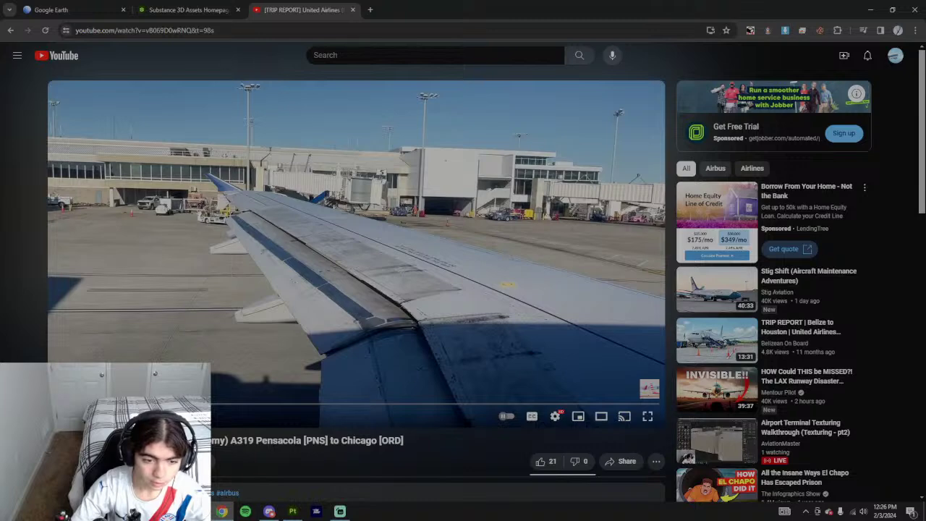
click(192, 404)
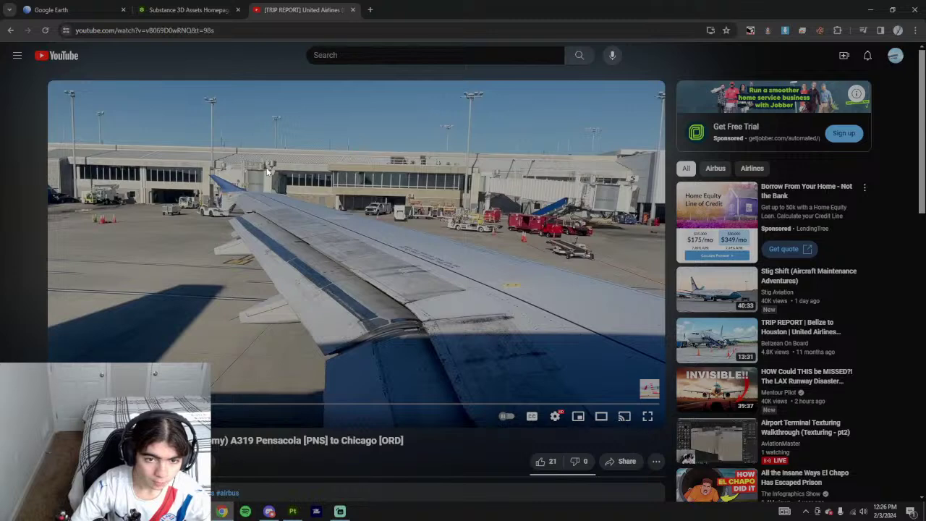
- Switch back to Substance 3D Painter and examine the colour of the long concourse's walls against the front terminal
click(292, 512)
scroll(362, 326, down, 5)
mouse_move(344, 280)
alt+mouse_down()
mouse_move(473, 296)
mouse_move(498, 310)
mouse_move(713, 318)
alt+mouse_up()
alt+drag(401, 326, 499, 257)
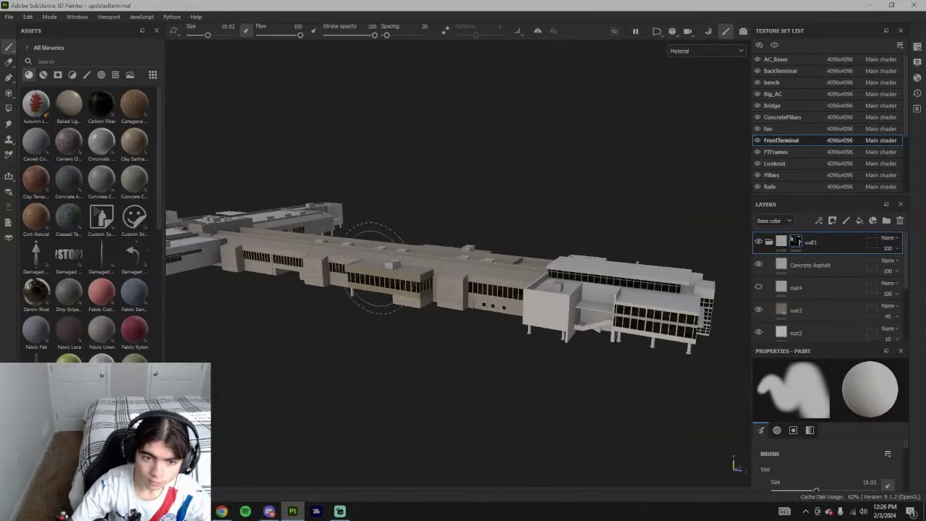
scroll(440, 228, up, 5)
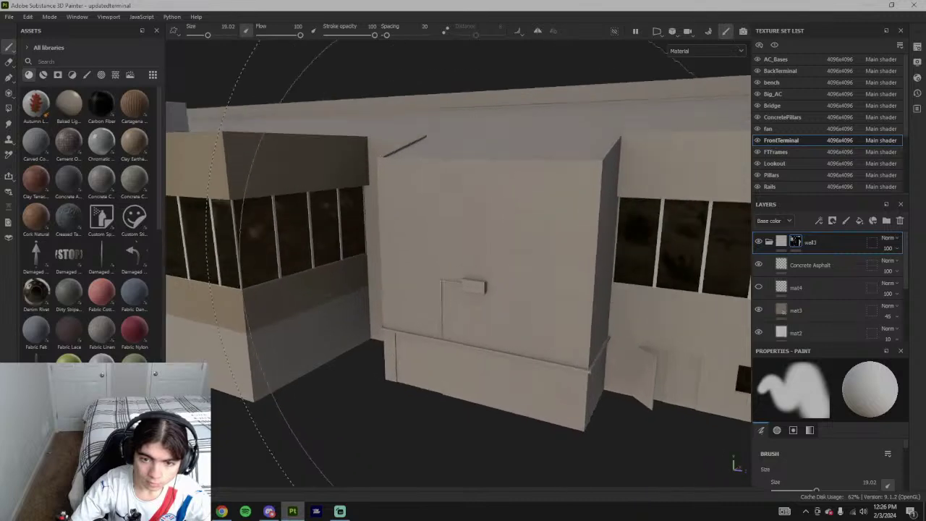
alt+right_drag(500, 261, 420, 373)
alt+drag(420, 373, 450, 384)
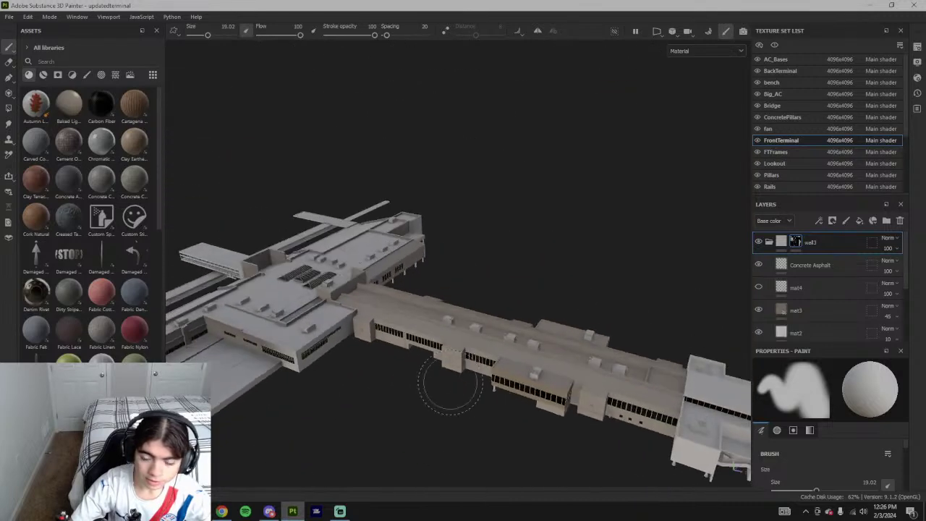
scroll(435, 396, up, 5)
scroll(807, 300, down, 5)
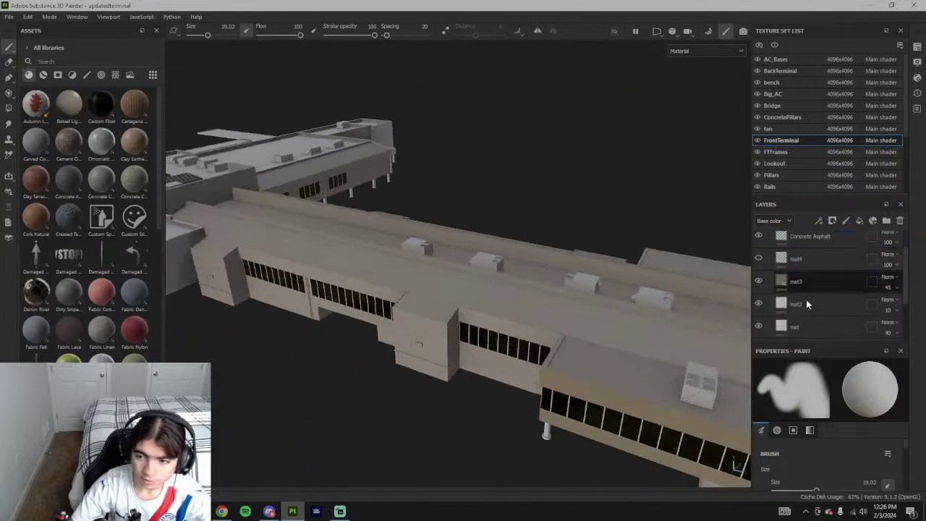
- Expand the wall1 layer group and set its base fill layer's base color to BEB4AA
click(785, 326)
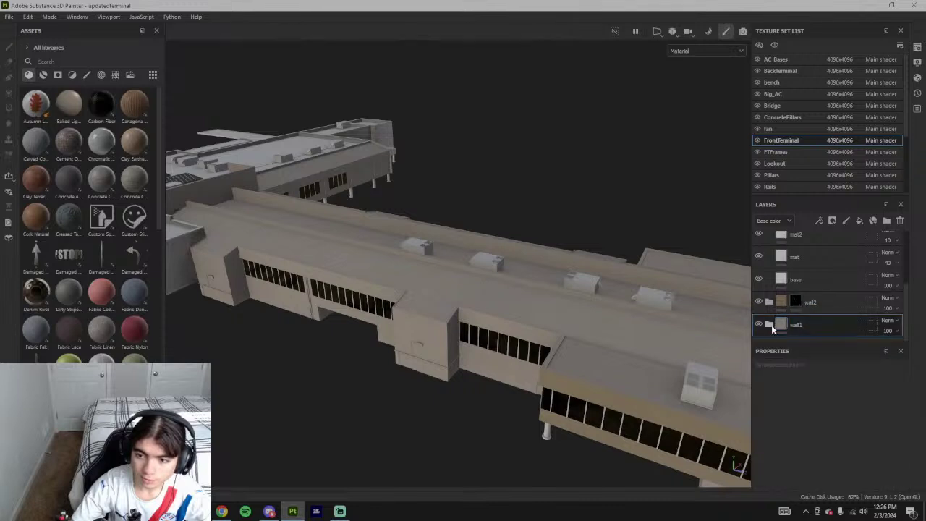
click(770, 325)
scroll(786, 324, down, 5)
click(784, 325)
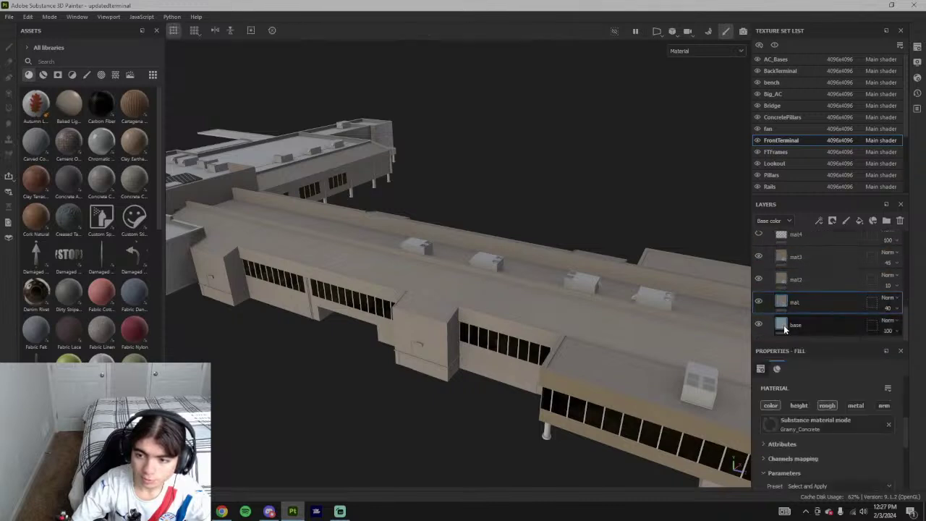
click(850, 480)
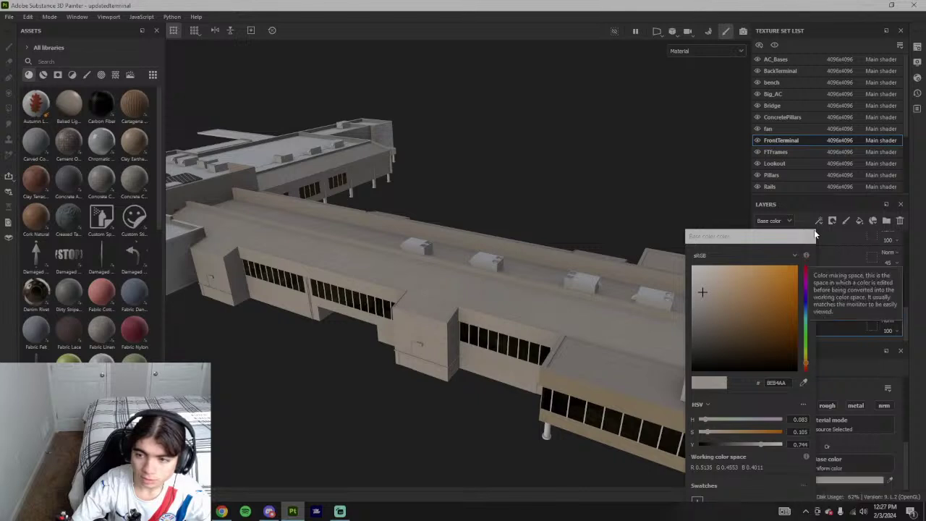
- Desaturate the Grainy_Concrete color of wall1's mat layer to a saturation of 0.058
click(807, 300)
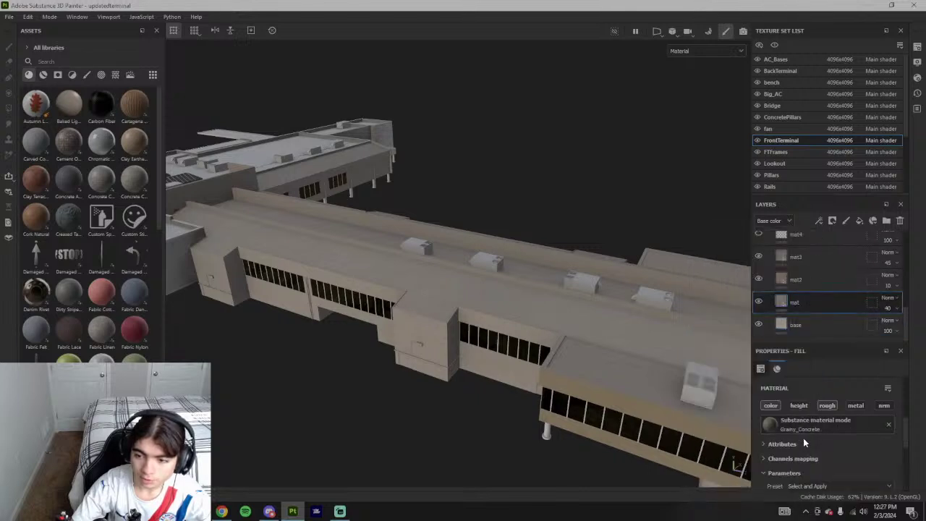
scroll(803, 443, down, 2)
click(812, 434)
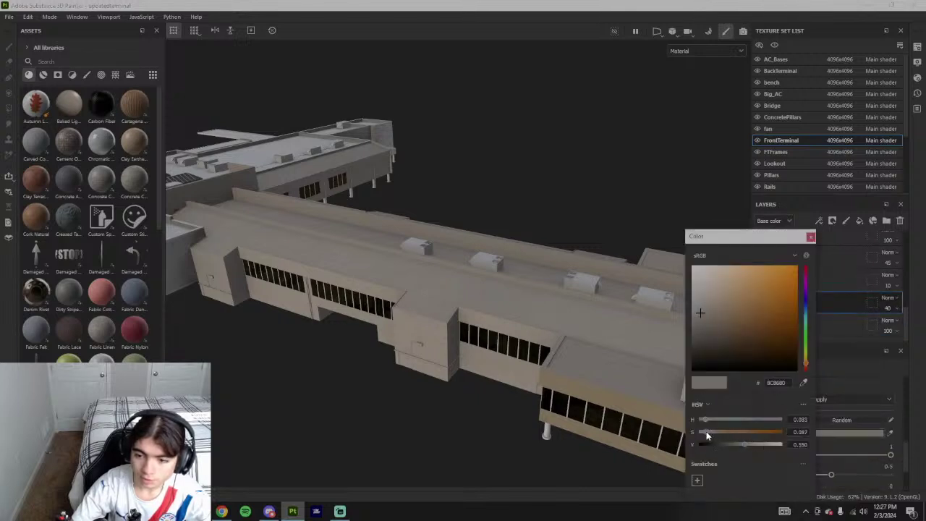
drag(706, 431, 702, 432)
click(810, 239)
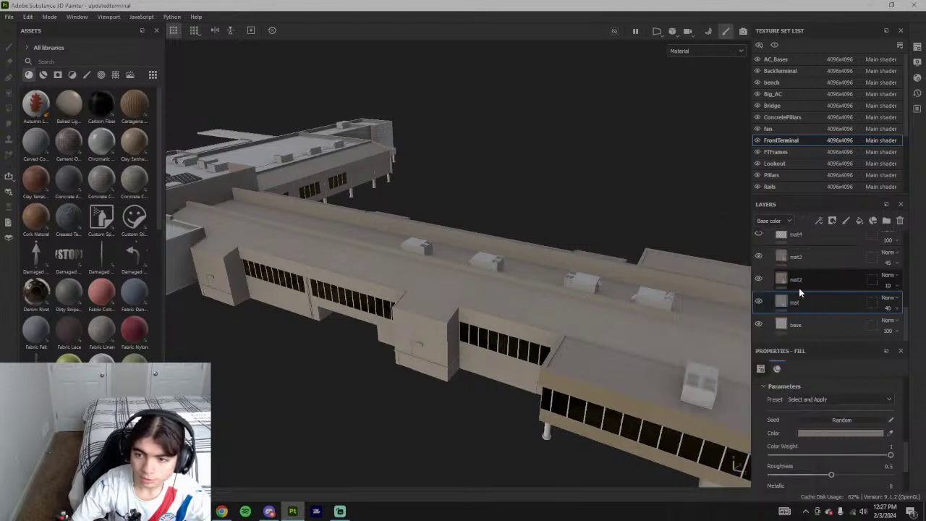
- Set the main color of wall1's mat2 layer to the greyer tone 8E8882
click(788, 282)
click(825, 411)
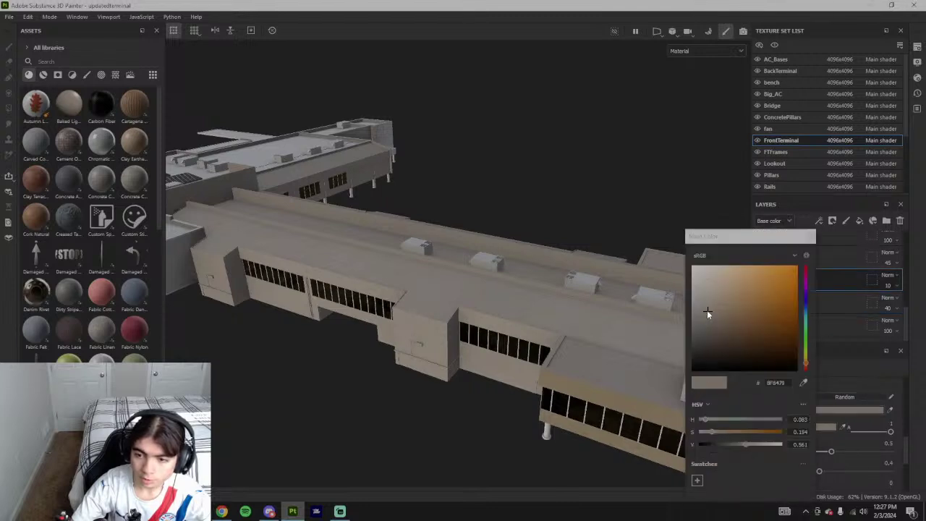
drag(707, 313, 700, 312)
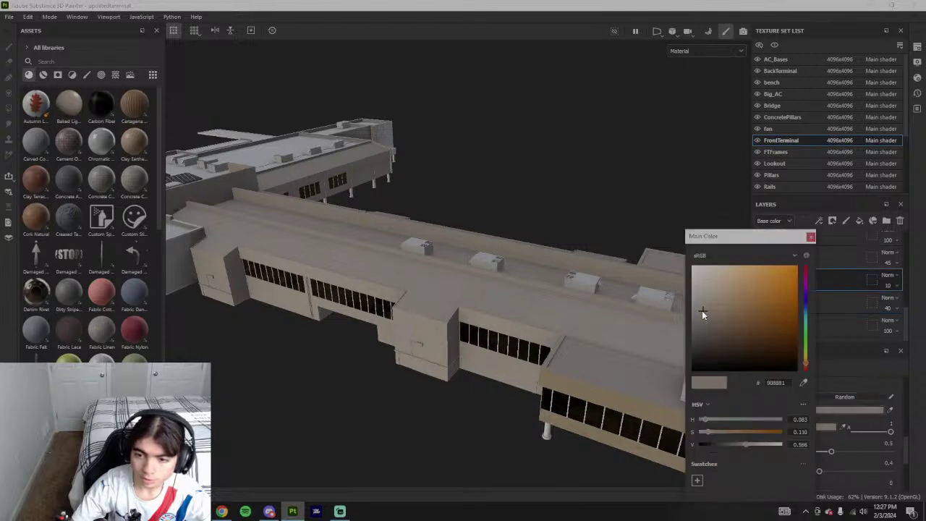
click(811, 237)
- Set the concrete color of wall1's mat3 layer to 8F877F by lowering its saturation to 0.110
click(787, 259)
click(826, 435)
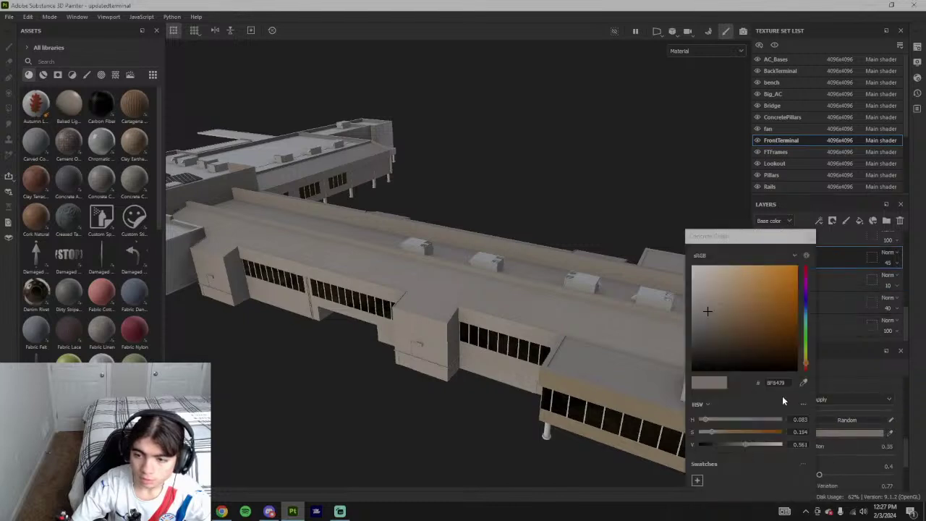
click(708, 433)
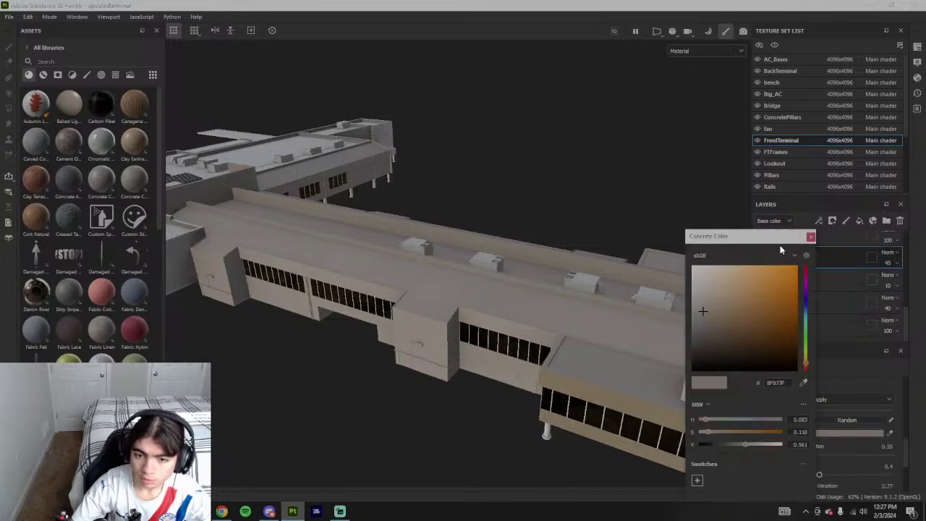
click(812, 237)
- Compare the recoloured concourse walls with the terminal in the trip-report video, viewing the model from several angles
alt+drag(571, 377, 617, 333)
scroll(569, 412, up, 4)
click(221, 512)
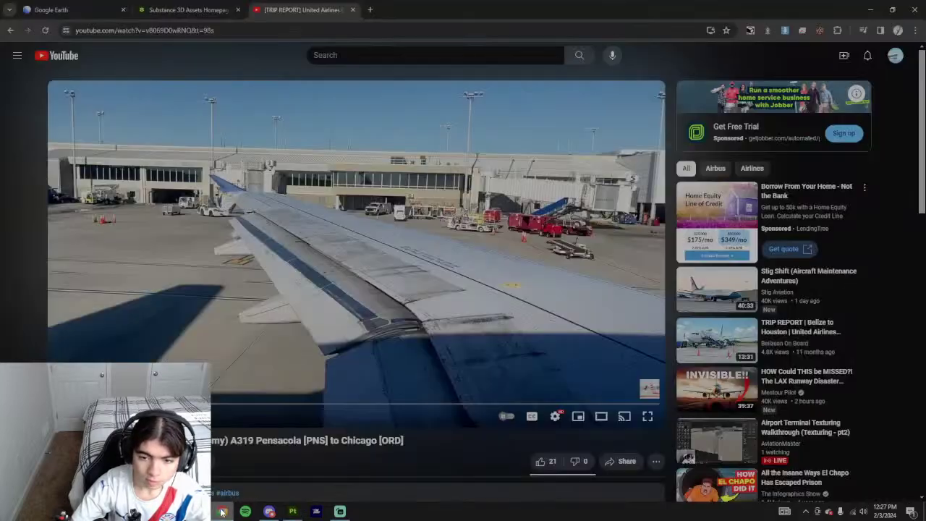
key(alt+Tab)
mouse_move(435, 417)
alt+mouse_down()
mouse_move(449, 456)
mouse_move(471, 465)
mouse_move(474, 394)
mouse_move(394, 374)
mouse_move(492, 405)
mouse_move(439, 407)
alt+mouse_up()
key(alt+Tab)
key(alt+Tab)
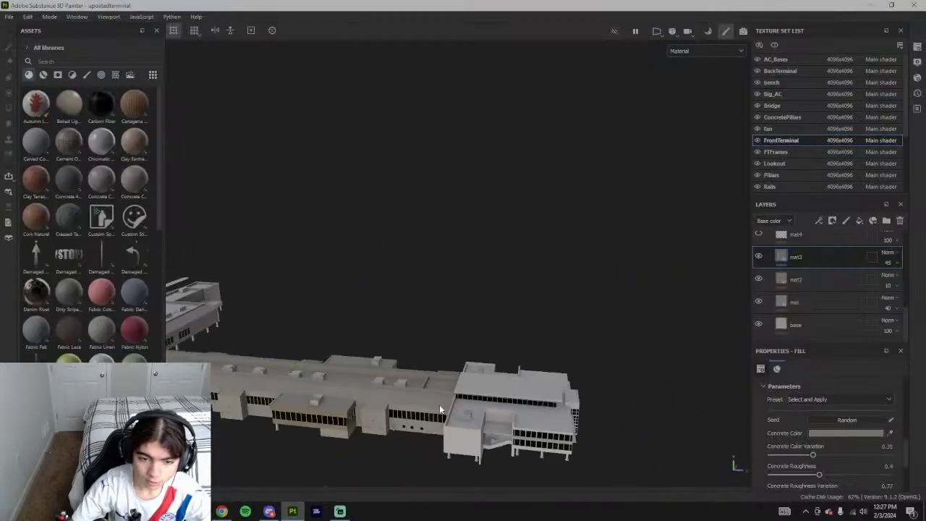
scroll(297, 420, up, 4)
alt+middle_drag(297, 420, 464, 416)
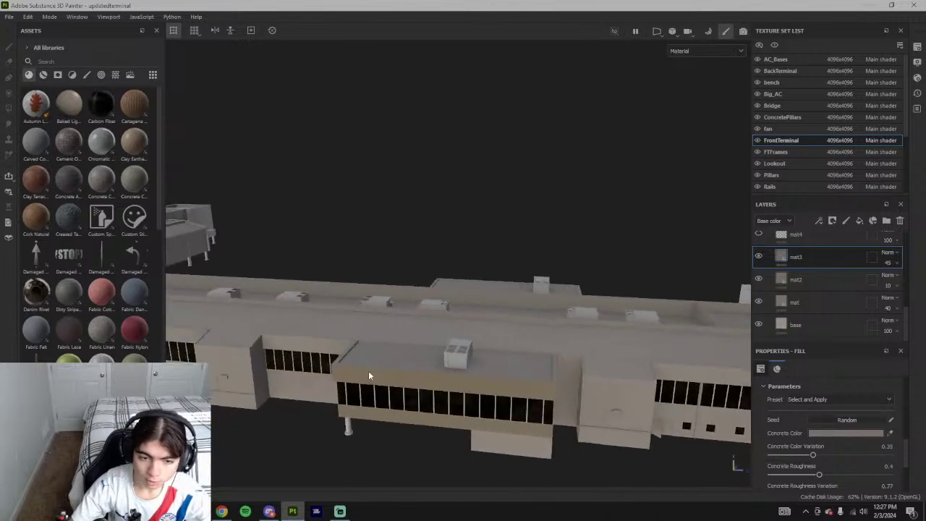
alt+drag(368, 376, 239, 371)
alt+drag(552, 361, 680, 364)
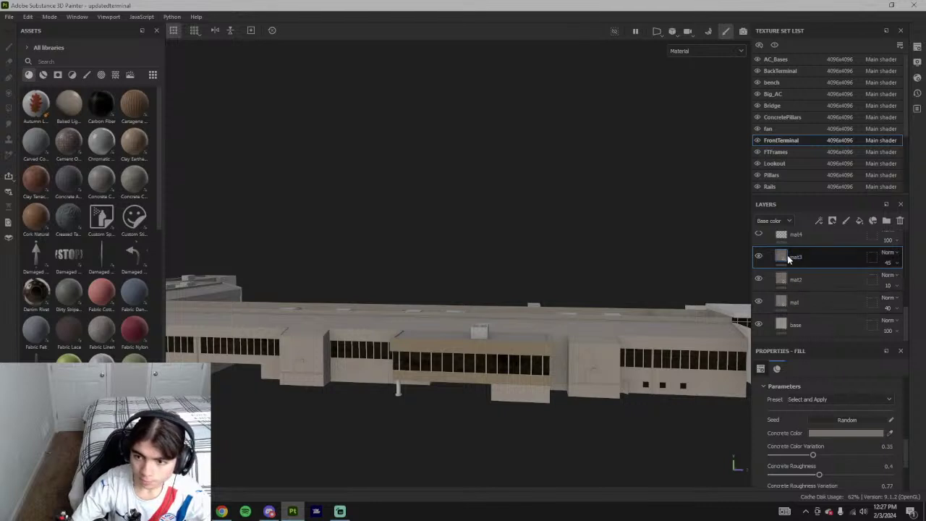
- Set the second color of wall1's mat2 layer to the less saturated grey 99938D
click(792, 282)
click(847, 409)
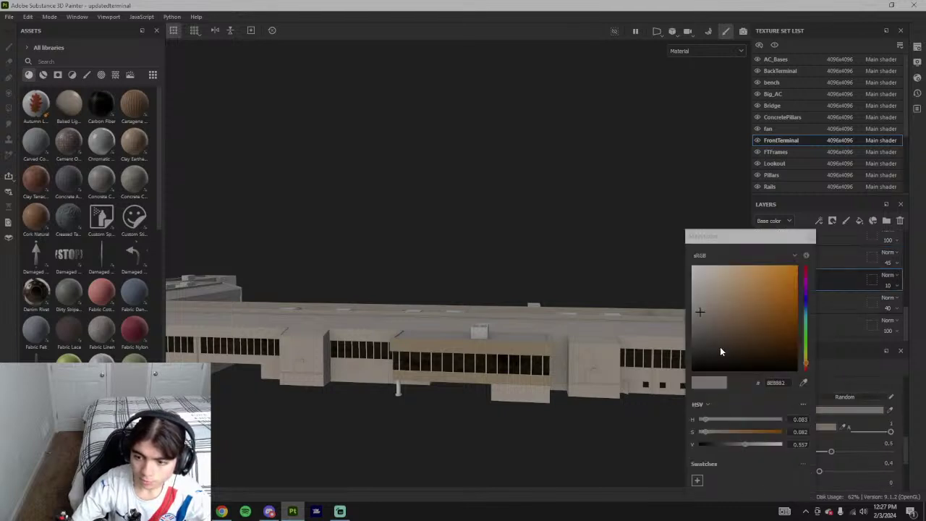
click(811, 429)
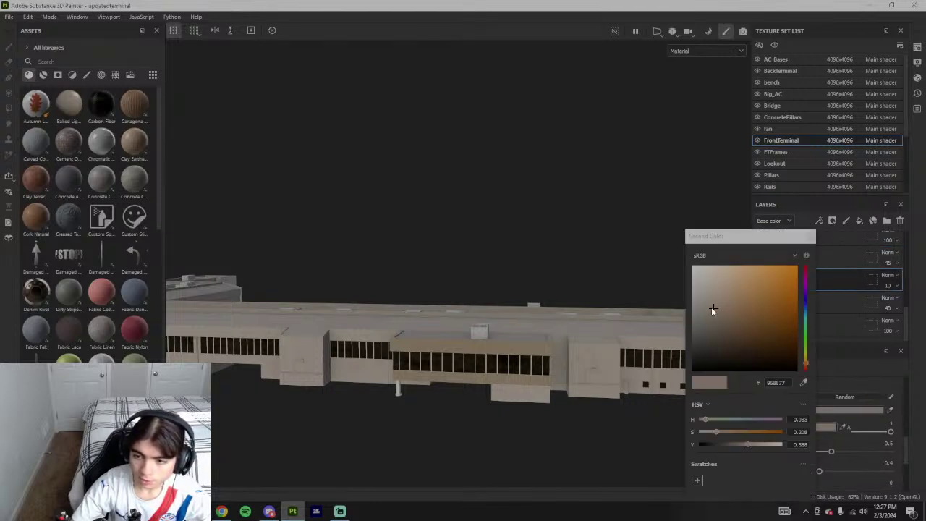
drag(713, 310, 698, 310)
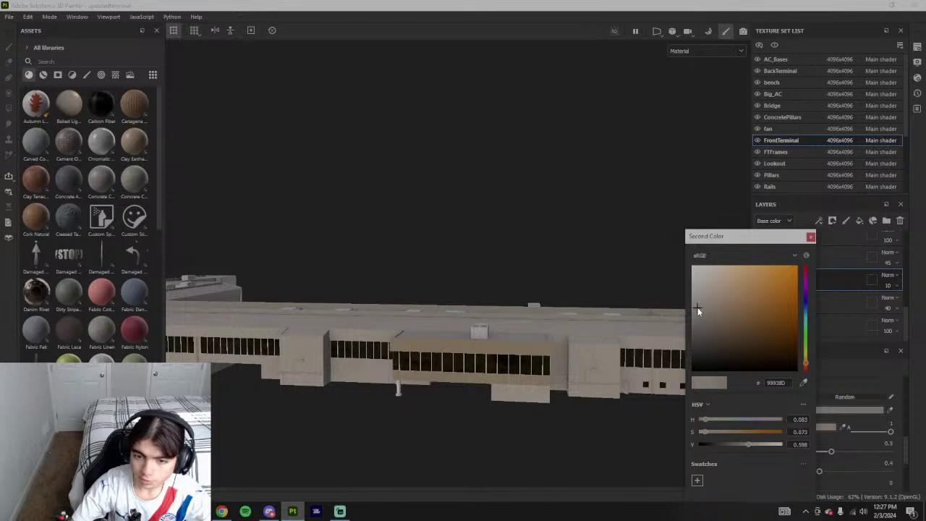
click(811, 237)
- Set the color of wall1's mat layer to the neutral grey 8C8C8C by lowering its saturation to 0
click(782, 303)
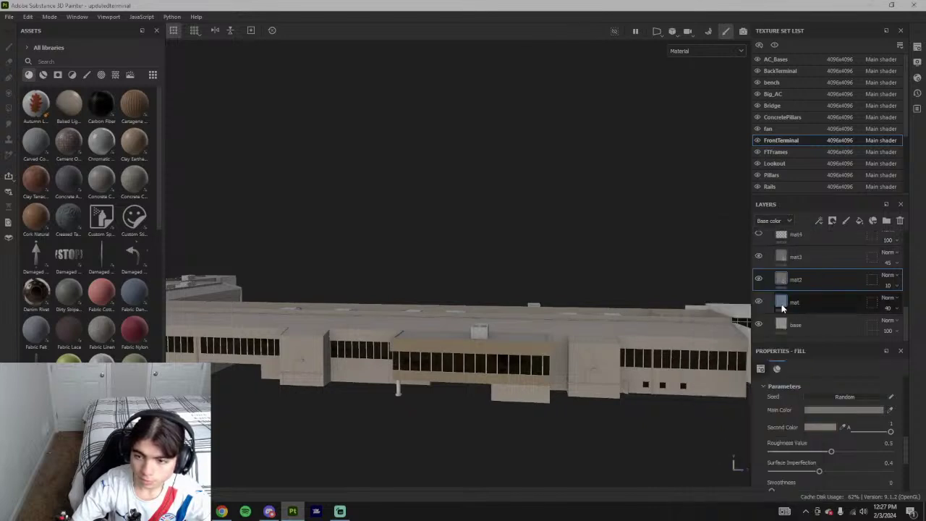
click(819, 434)
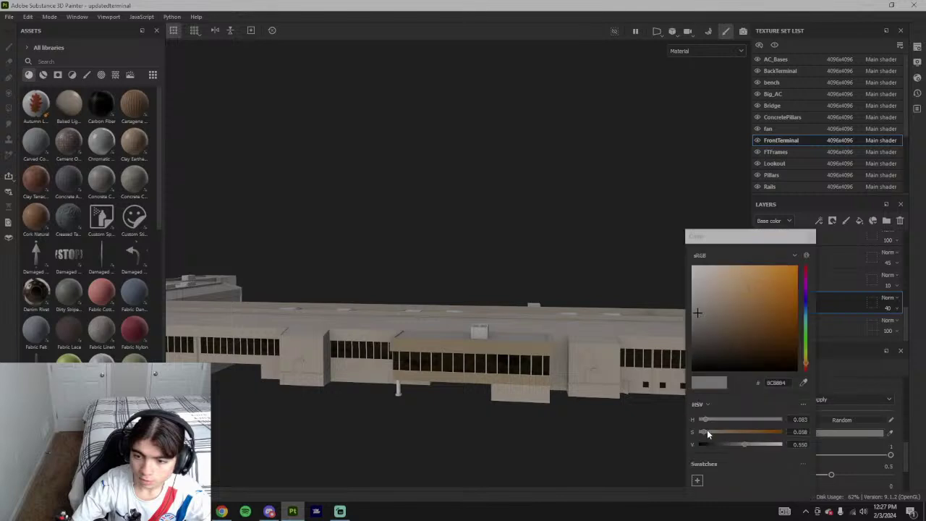
drag(707, 433, 565, 424)
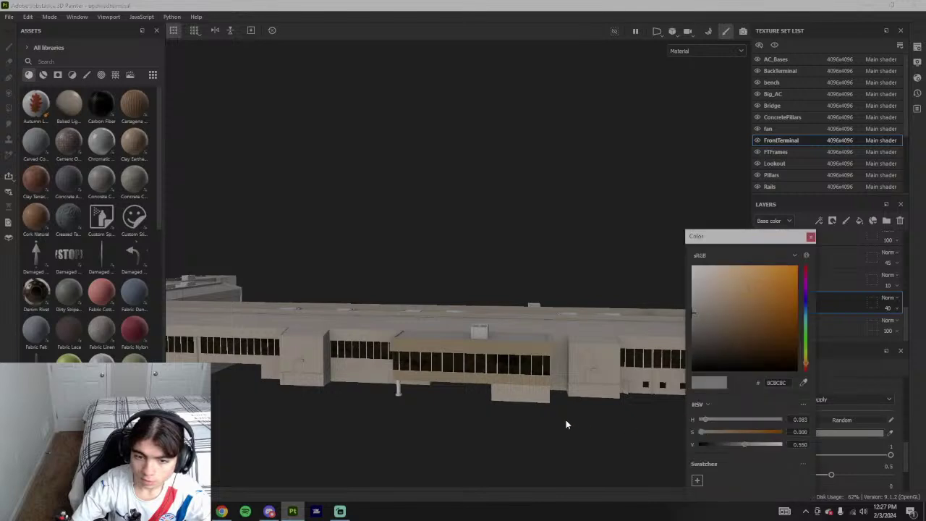
click(811, 238)
alt+drag(640, 288, 493, 362)
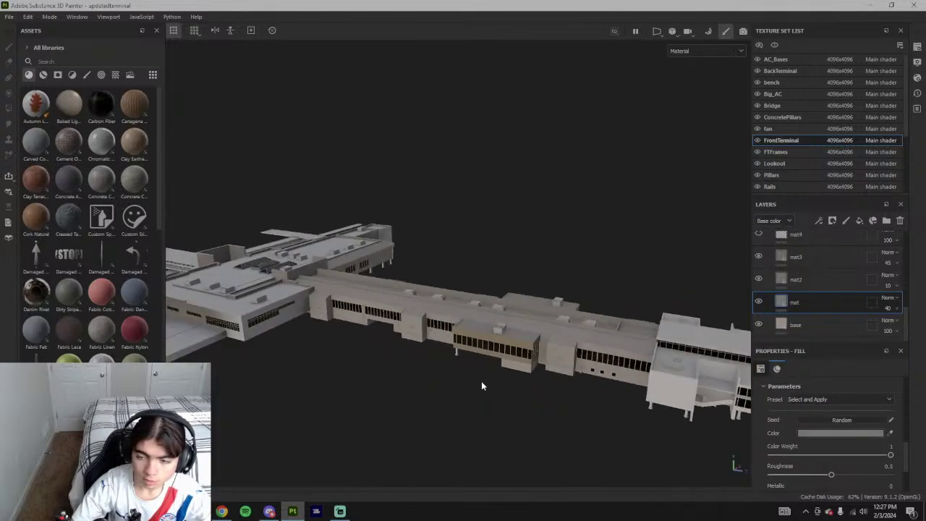
- Lower the saturation of the base color on wall1's base layer to 0.058
click(789, 326)
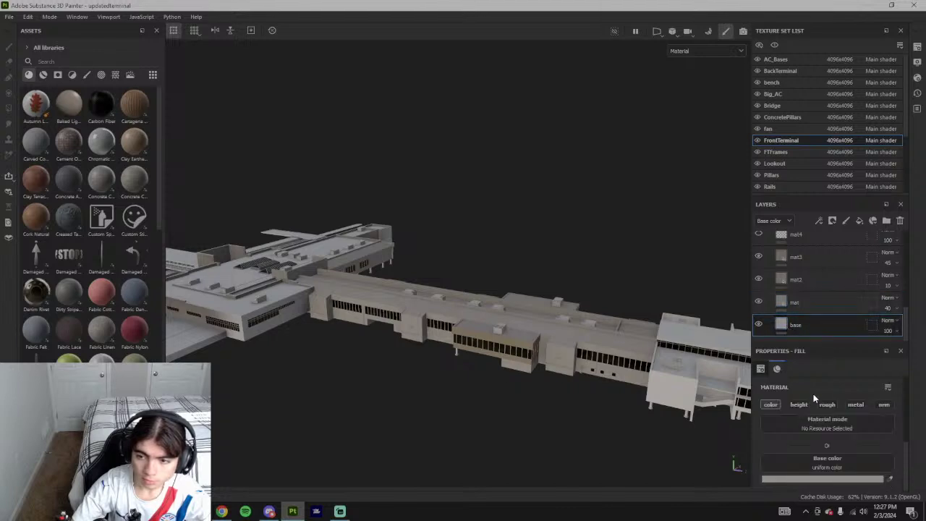
click(801, 479)
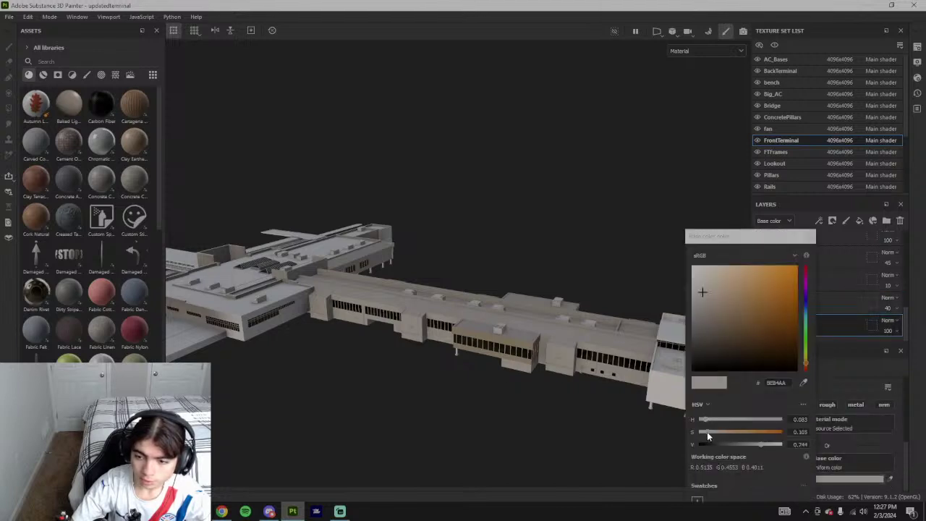
drag(707, 432, 705, 432)
scroll(487, 384, up, 4)
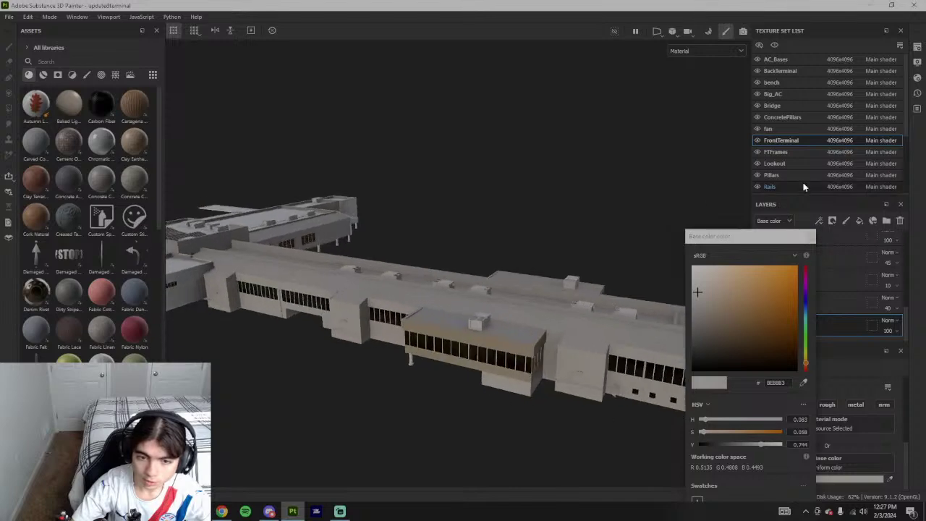
click(811, 237)
scroll(552, 359, down, 5)
mouse_move(594, 320)
alt+mouse_down()
mouse_move(579, 390)
mouse_move(608, 314)
alt+mouse_up()
- Darken the base color of wall1's base layer by lowering its HSV value to about 0.70
click(790, 479)
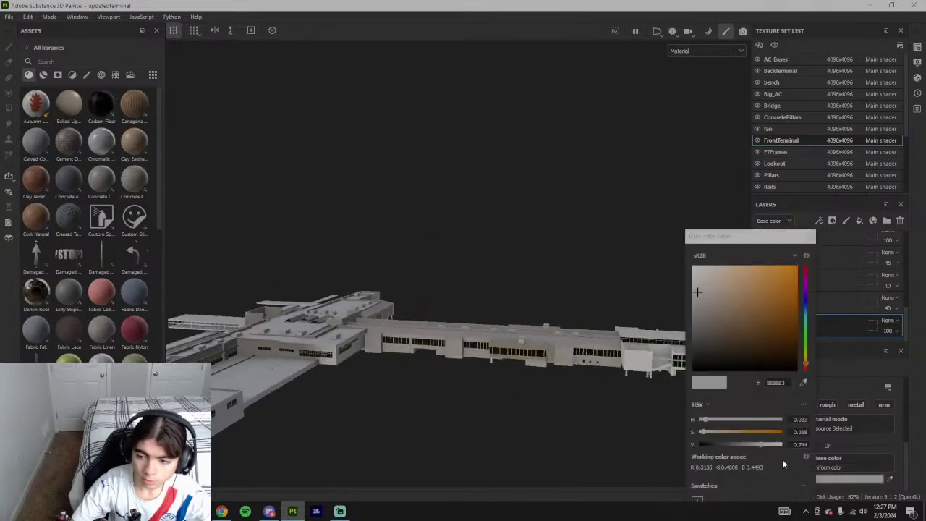
drag(766, 445, 763, 445)
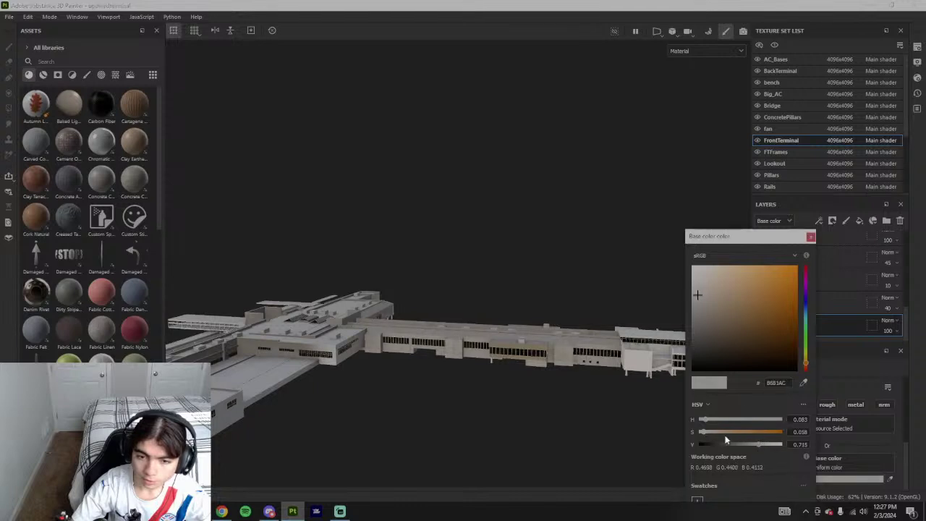
scroll(543, 372, up, 4)
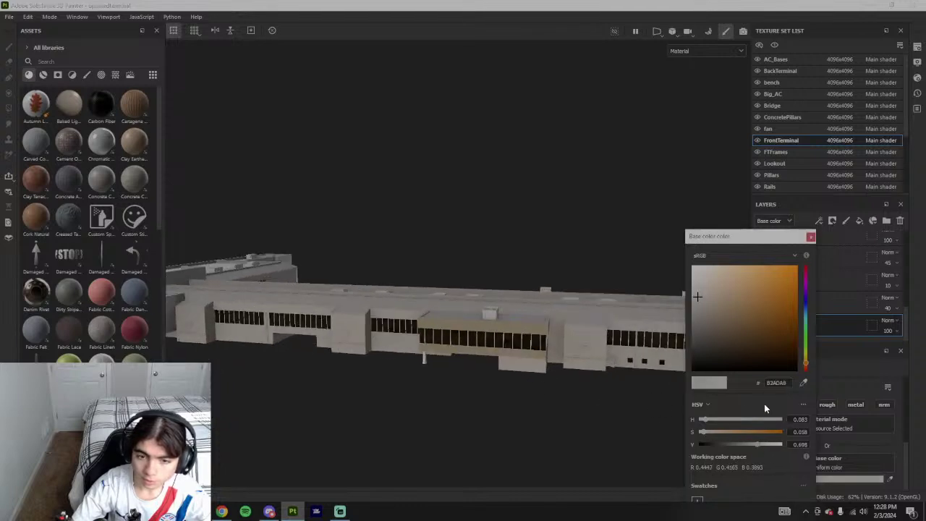
click(810, 237)
scroll(510, 407, down, 3)
mouse_move(594, 369)
alt+mouse_down()
mouse_move(530, 402)
mouse_move(499, 402)
alt+mouse_up()
- Compare the concourse walls with the terminal in the trip-report video, viewing the model from other angles
key(alt+Tab)
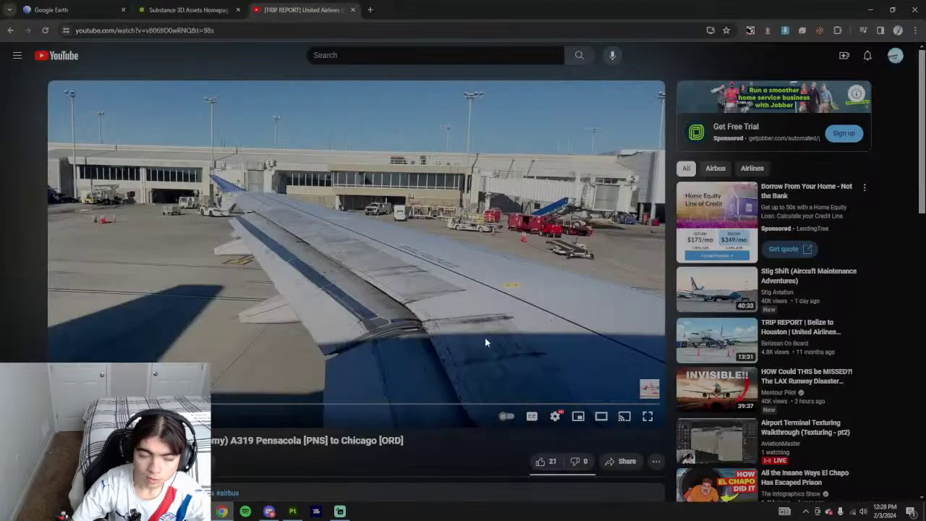
key(alt+Tab)
alt+drag(479, 314, 586, 306)
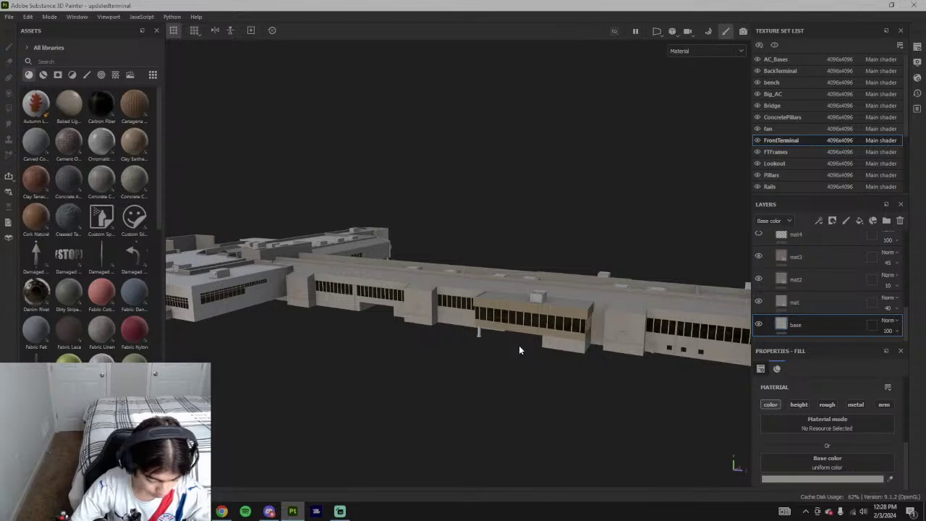
alt+drag(518, 343, 493, 177)
- Switch to Google Earth in the browser and examine the concourse walls on the side with the projecting block
click(222, 512)
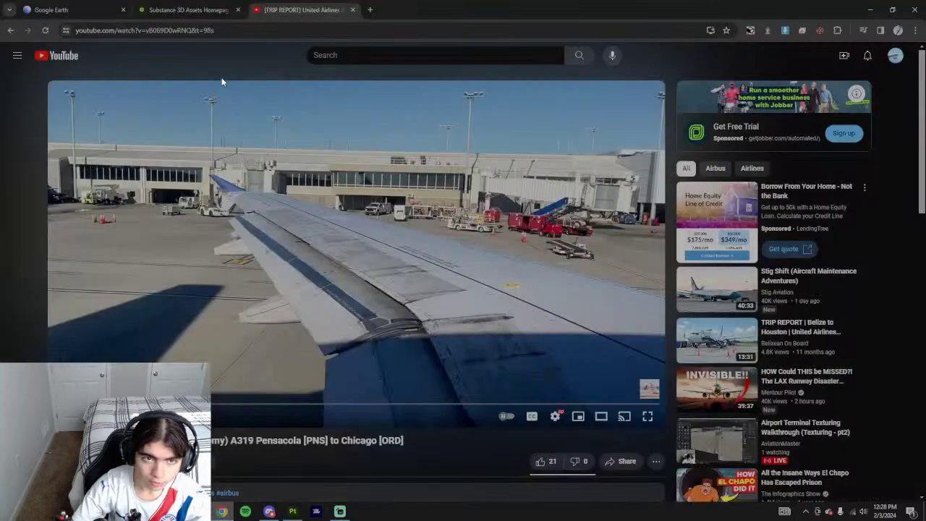
click(184, 10)
click(68, 11)
middle_drag(551, 368, 465, 294)
middle_drag(516, 335, 798, 351)
shift+drag(798, 352, 486, 338)
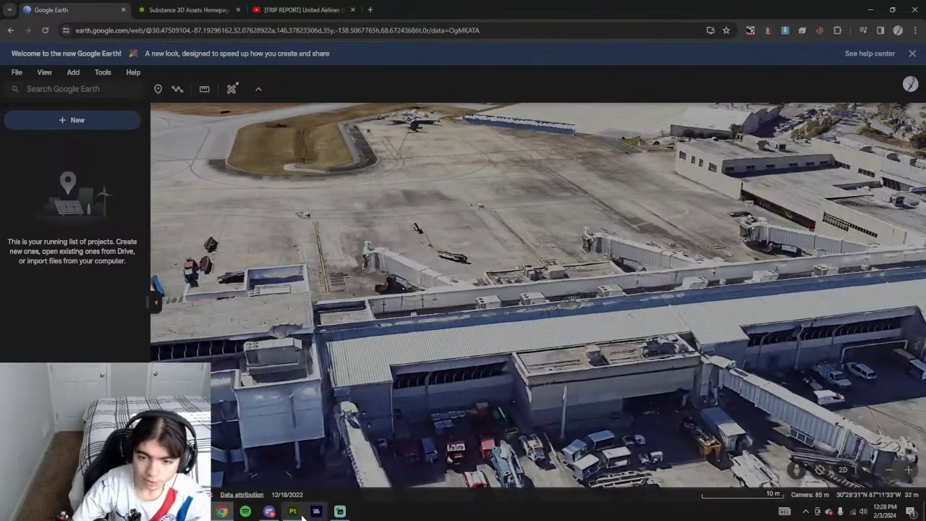
middle_drag(613, 428, 593, 421)
scroll(594, 422, down, 3)
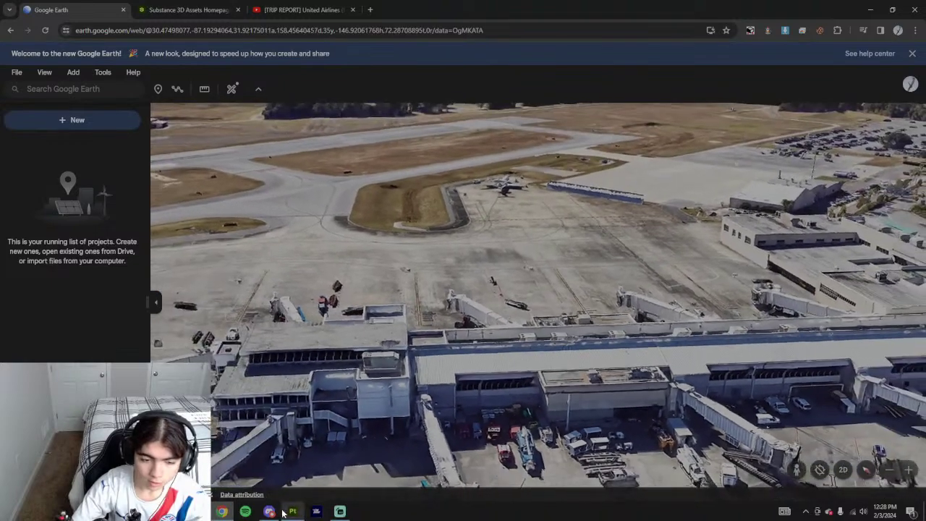
- Return to Substance Painter, collapse the wall1 and wall3 groups, and select the mask of the wall2 group
click(296, 512)
scroll(494, 302, down, 5)
alt+drag(546, 226, 500, 336)
scroll(781, 286, up, 4)
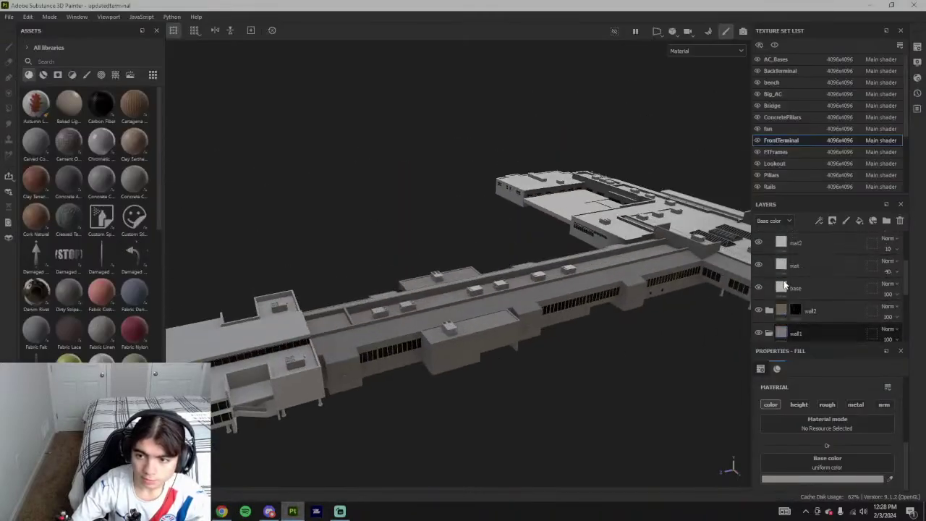
scroll(783, 298, down, 1)
scroll(782, 298, down, 1)
click(770, 275)
scroll(798, 280, up, 4)
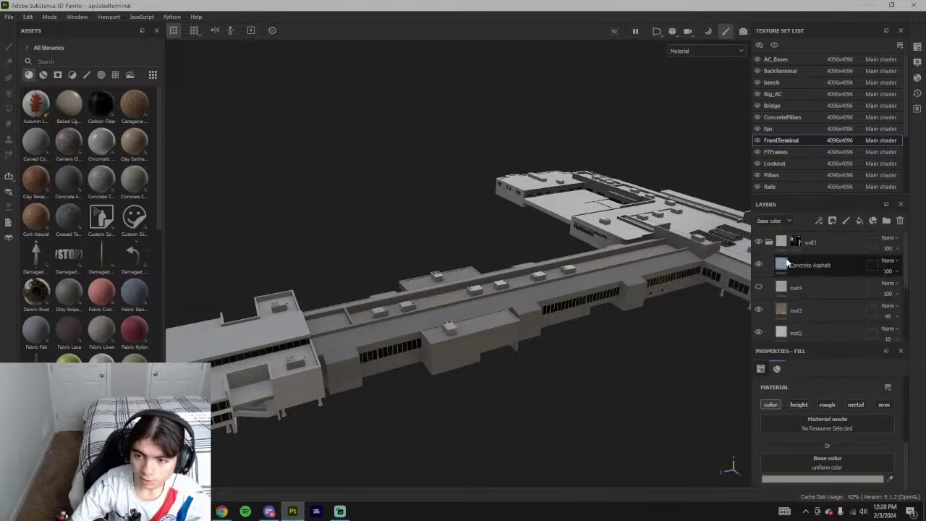
click(770, 243)
click(782, 265)
click(796, 265)
- Check Google Earth, then polygon-fill the projecting concourse block's main front and end wall faces into wall2's mask
scroll(449, 343, up, 5)
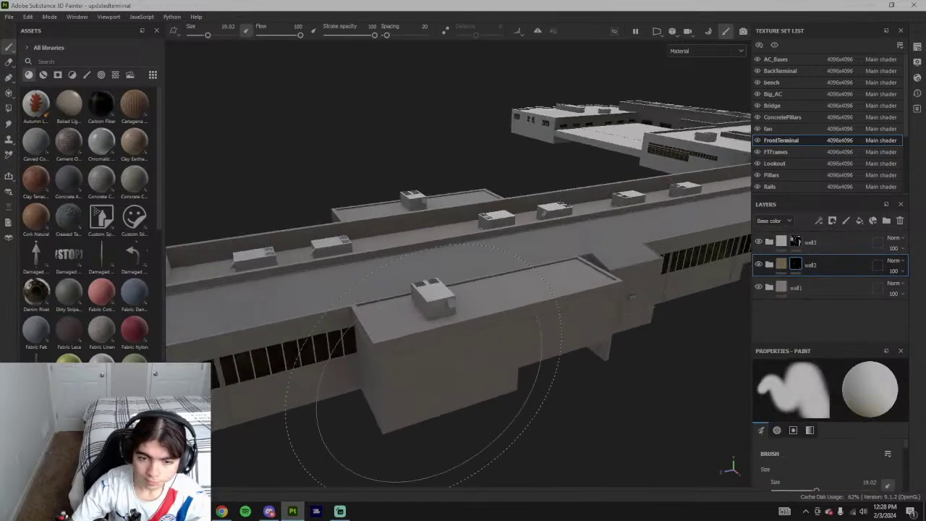
key(alt+Tab)
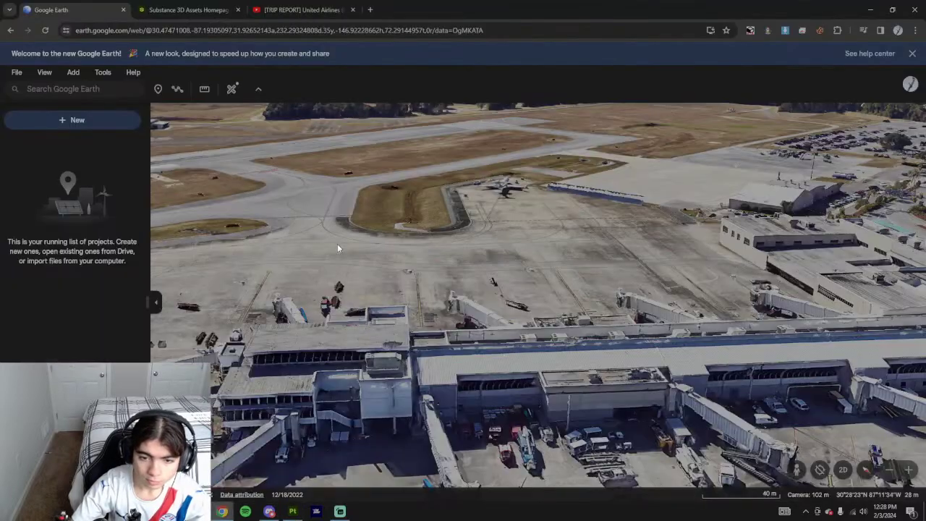
key(alt+Tab)
mouse_move(572, 382)
alt+mouse_down()
mouse_move(482, 320)
mouse_move(353, 326)
alt+mouse_up()
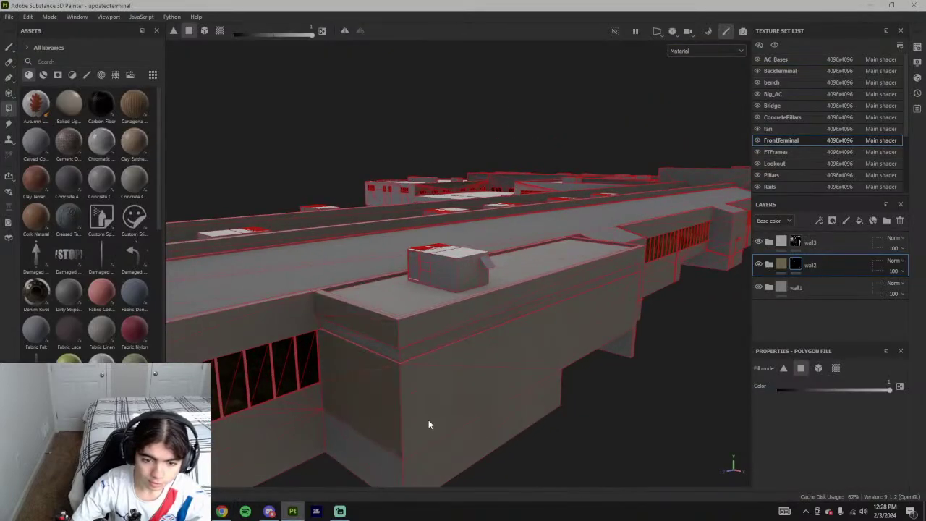
alt+drag(498, 366, 494, 314)
alt+drag(662, 358, 556, 324)
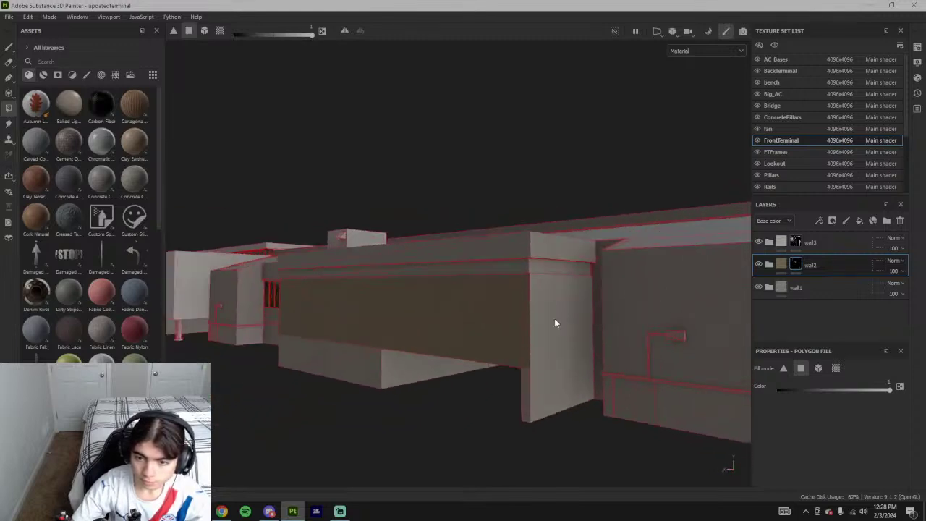
mouse_move(545, 356)
mouse_down()
mouse_move(579, 344)
mouse_move(537, 387)
mouse_up()
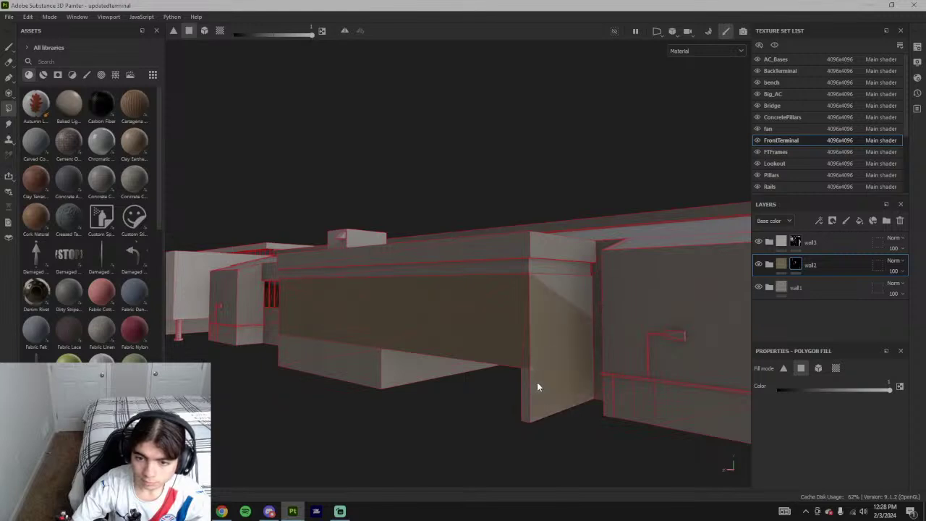
- Polygon-fill the parapet band around the projecting block into wall2's mask, leaving out the recessed strip below it, and return to the Paint tool
alt+drag(578, 290, 639, 272)
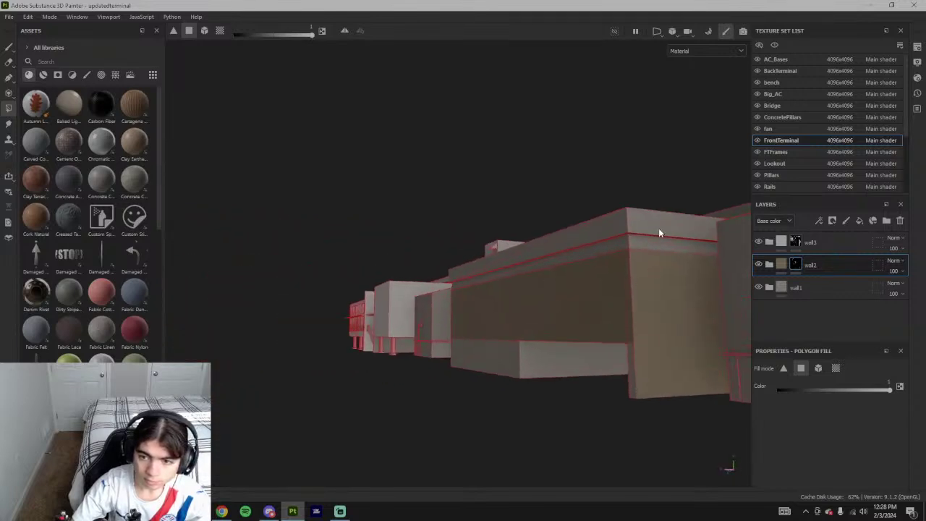
alt+drag(682, 221, 446, 262)
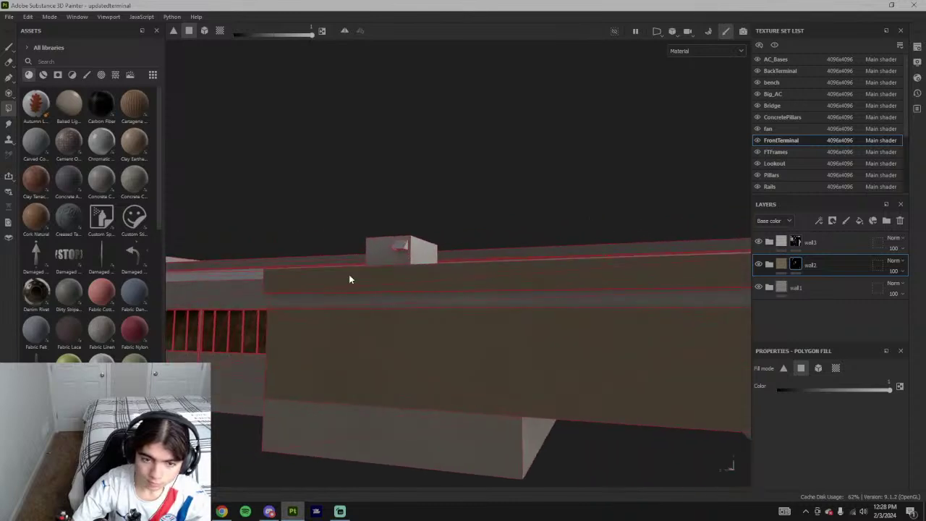
alt+drag(350, 278, 316, 238)
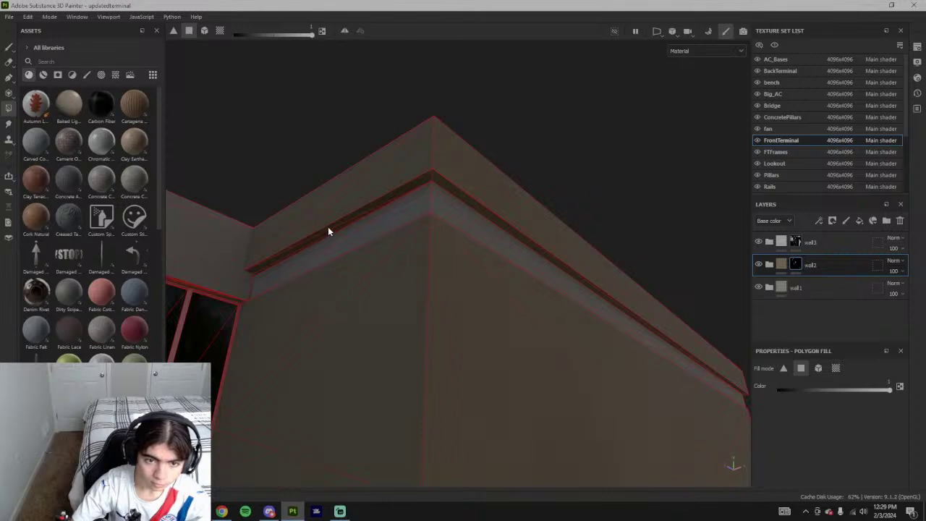
alt+drag(451, 258, 511, 271)
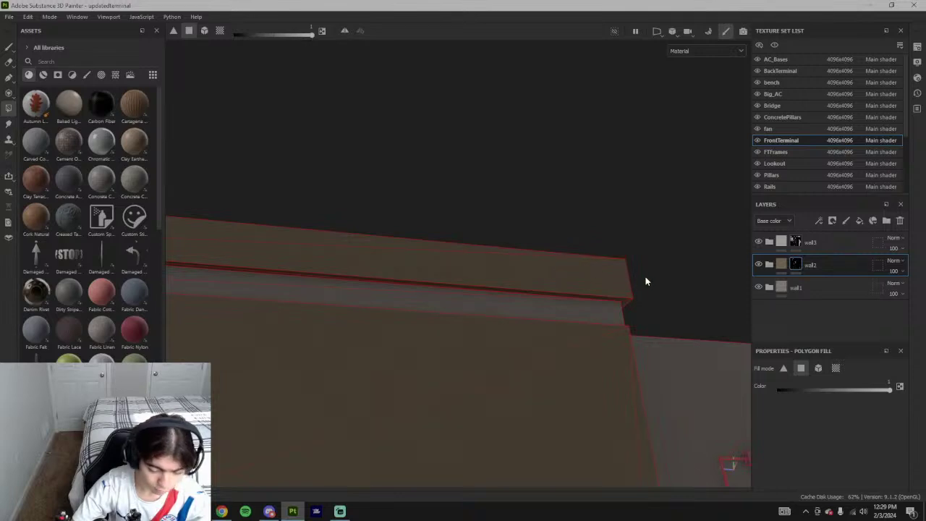
alt+drag(658, 296, 615, 286)
alt+drag(638, 323, 601, 355)
scroll(601, 358, down, 6)
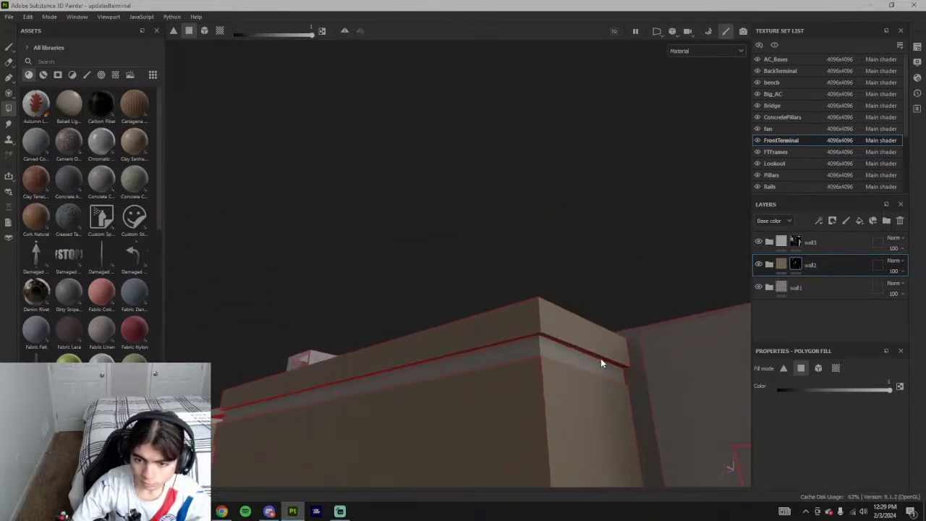
alt+drag(524, 376, 526, 421)
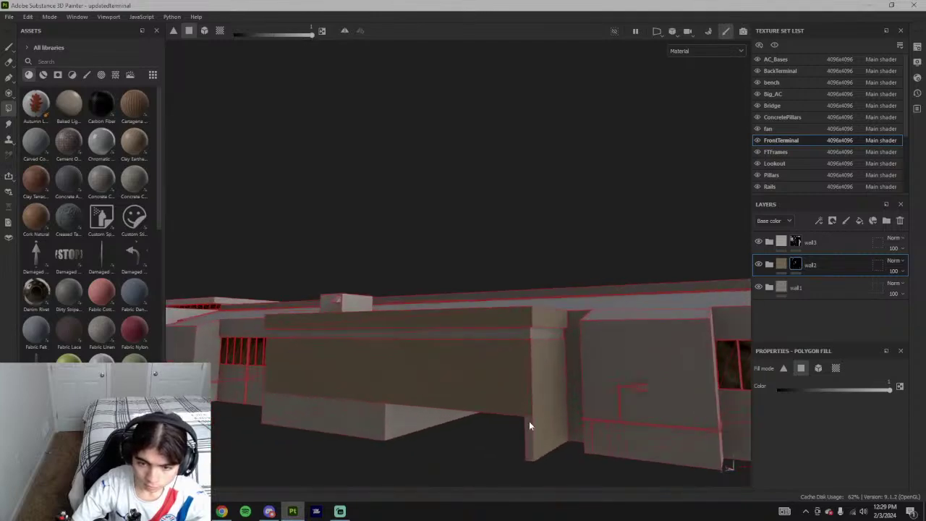
click(9, 47)
- Inspect the projecting block's wall2 finish against the rest of the terminal from near and far
mouse_move(347, 290)
alt+mouse_down()
mouse_move(372, 279)
mouse_move(445, 383)
mouse_move(513, 427)
mouse_move(563, 401)
mouse_move(558, 366)
mouse_move(561, 391)
alt+mouse_up()
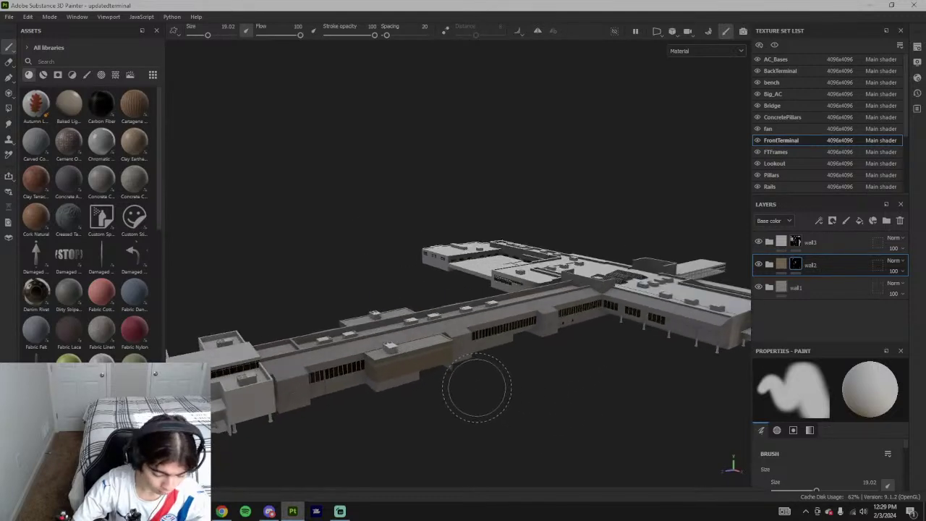
mouse_move(427, 384)
alt+mouse_down()
mouse_move(428, 353)
mouse_move(241, 330)
mouse_move(394, 359)
alt+mouse_up()
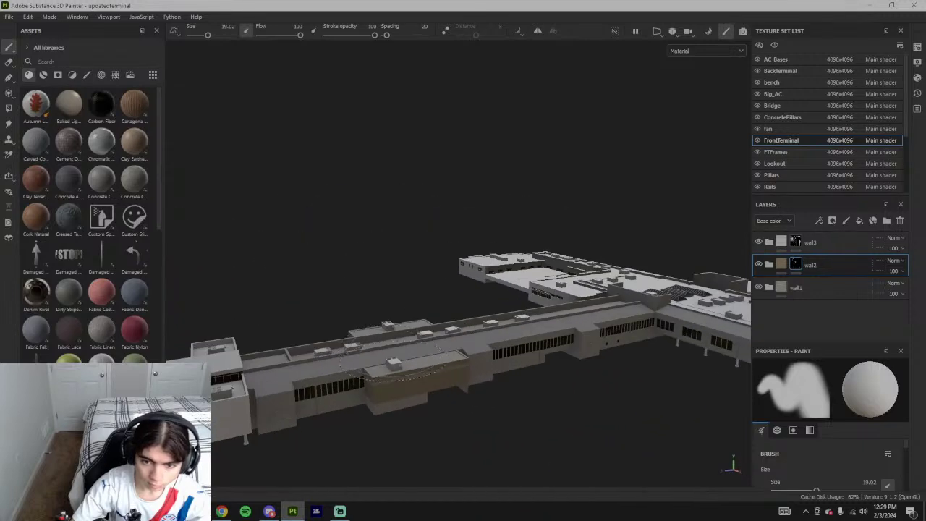
scroll(401, 375, up, 5)
scroll(381, 405, down, 6)
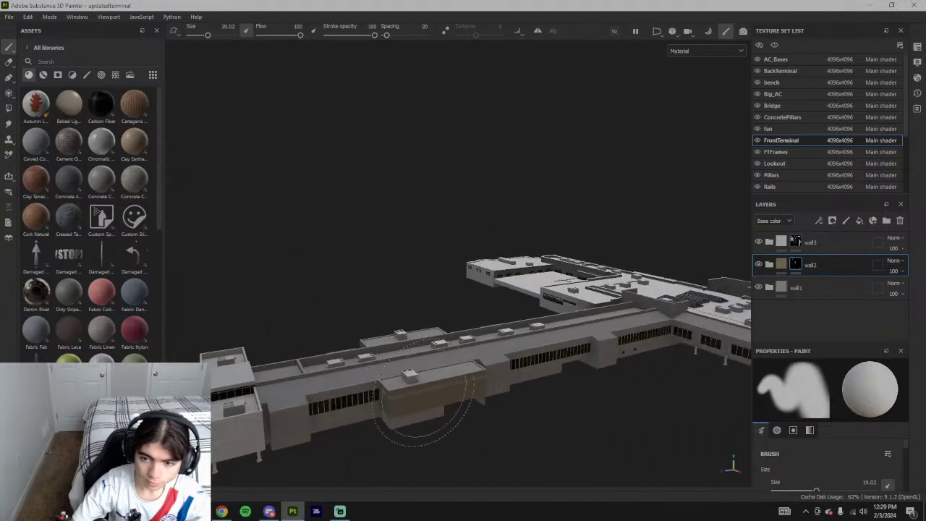
alt+drag(515, 399, 505, 330)
scroll(492, 362, up, 6)
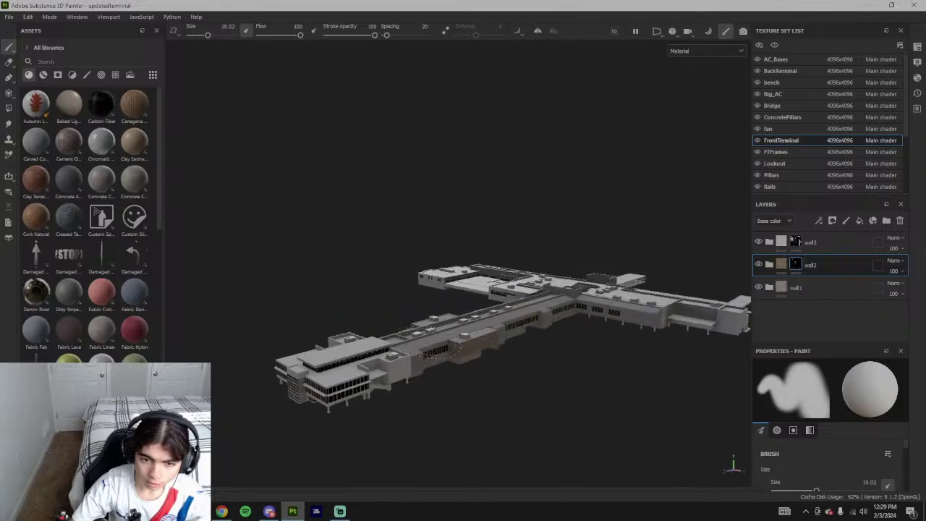
- Copy the dirt and base layers from the Windows texture set into FrontTerminal, pasting them above the wall3 group
scroll(785, 185, down, 4)
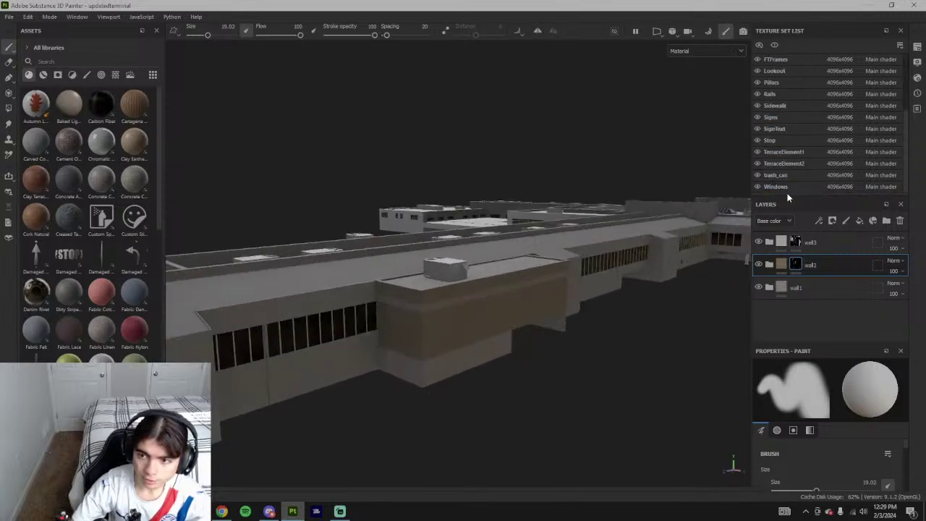
click(787, 188)
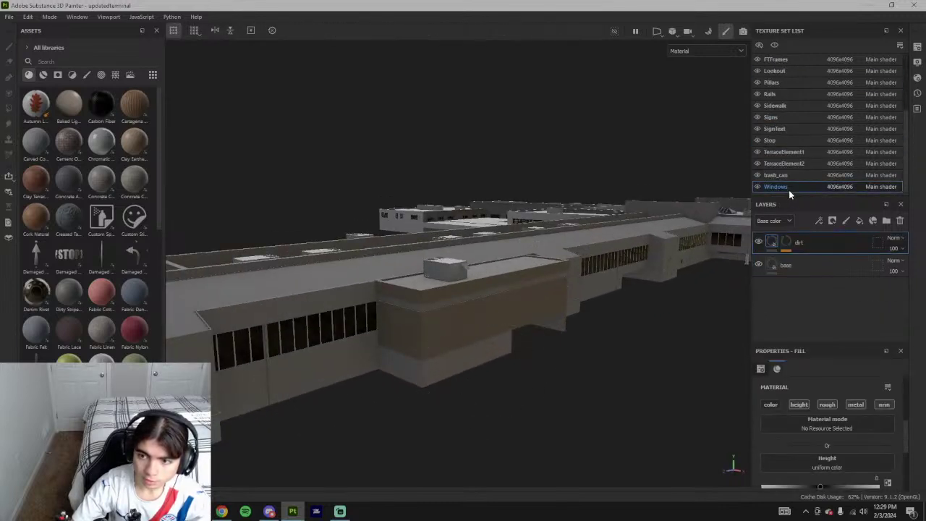
ctrl+click(802, 268)
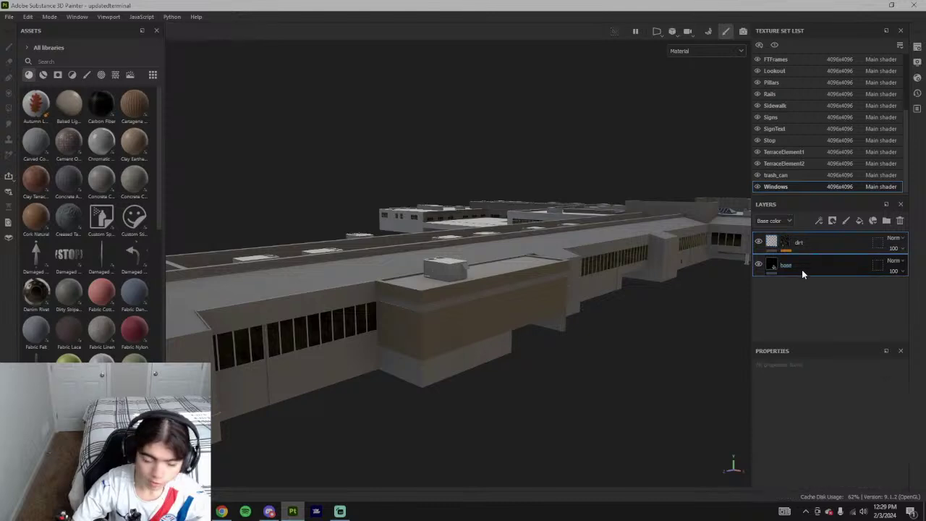
scroll(794, 109, up, 4)
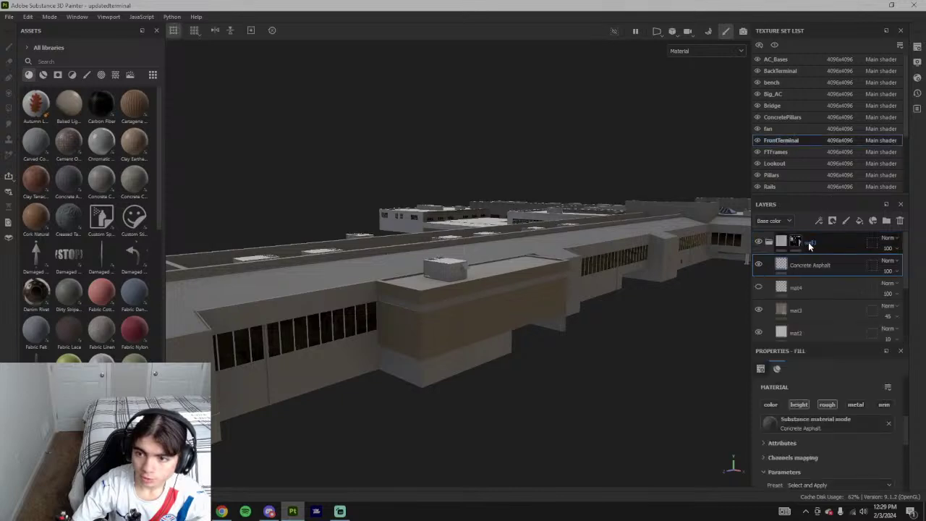
click(809, 241)
key(ctrl+v)
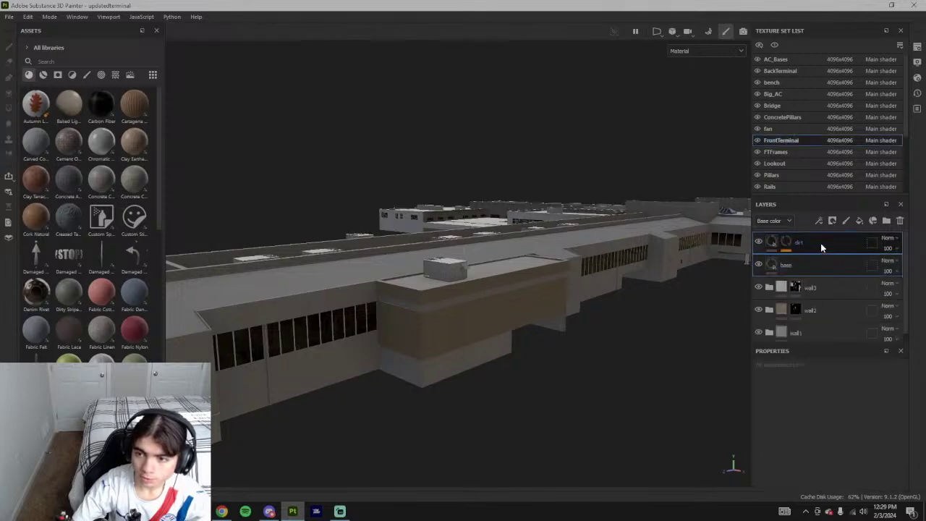
- Group the pasted dirt and base layers under the name windows and add a black mask to the group
right_click(818, 252)
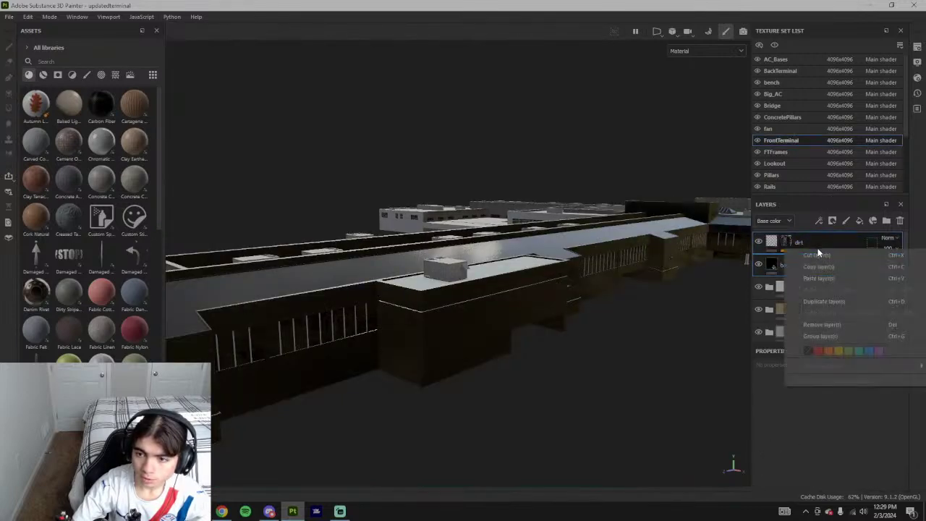
click(818, 335)
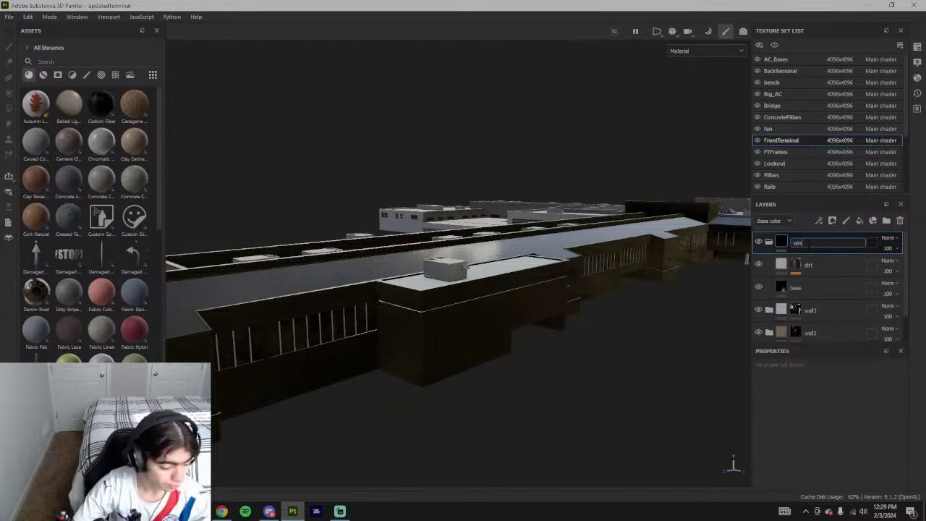
text(ws)
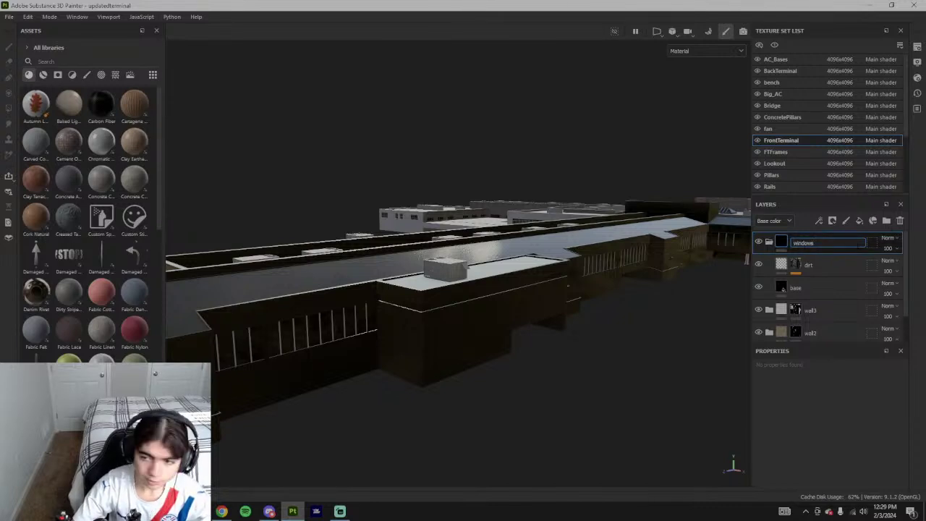
key(Return)
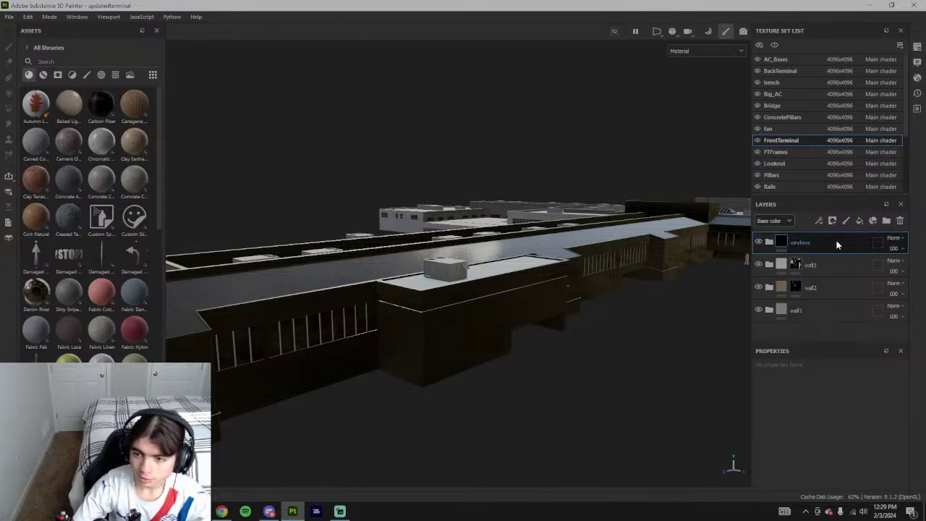
right_click(782, 241)
click(823, 18)
right_click(813, 241)
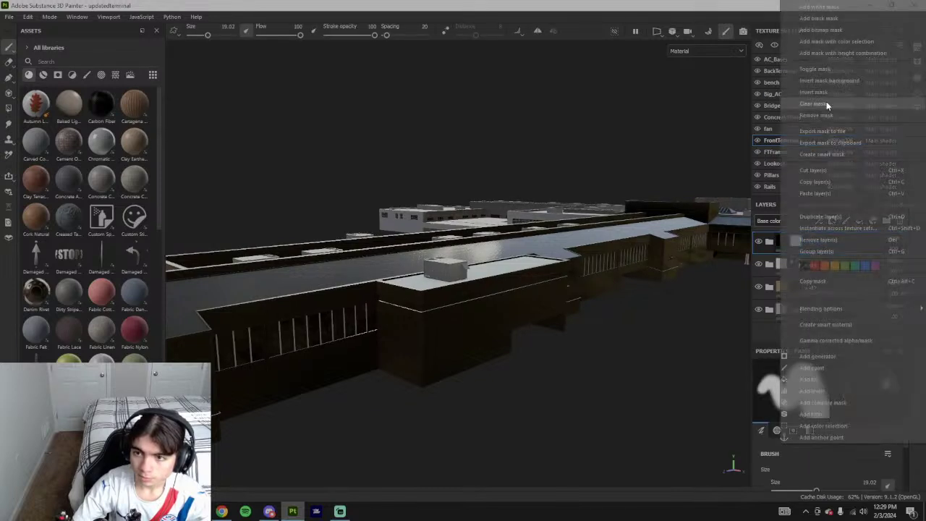
click(822, 18)
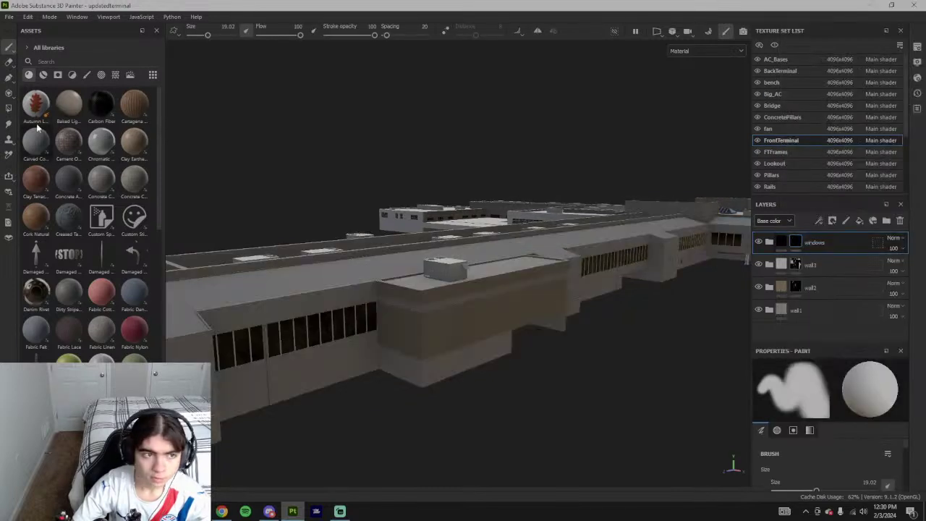
- Polygon-fill the recessed strip around the projecting concourse block into the windows group's mask
click(9, 108)
scroll(579, 329, up, 5)
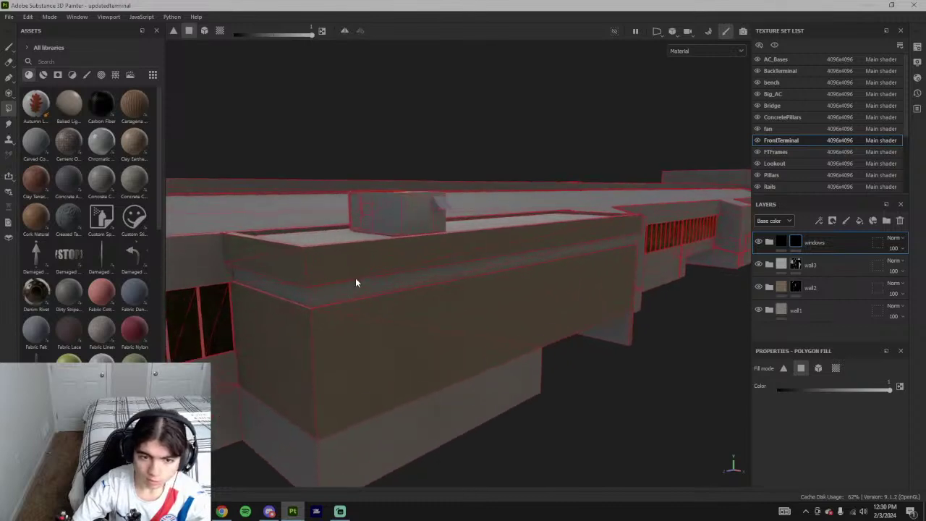
alt+drag(356, 278, 330, 259)
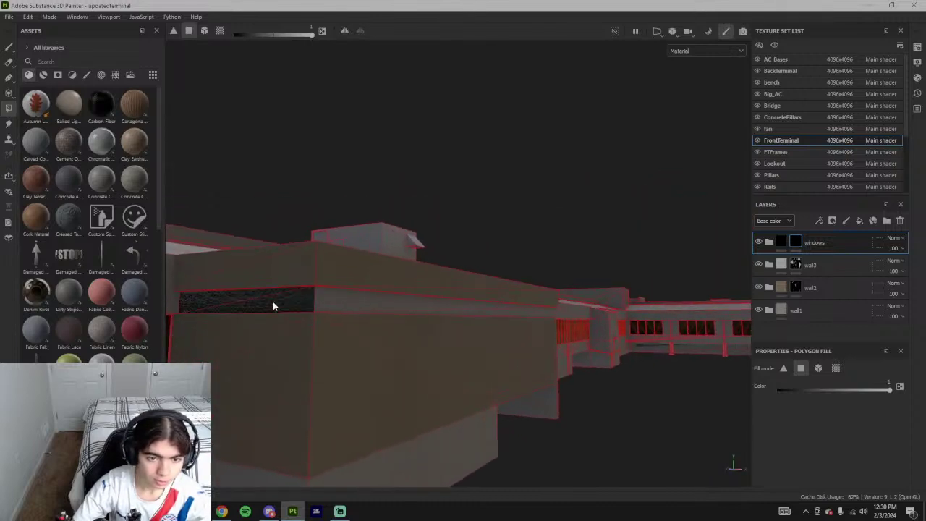
click(345, 302)
alt+drag(410, 310, 611, 284)
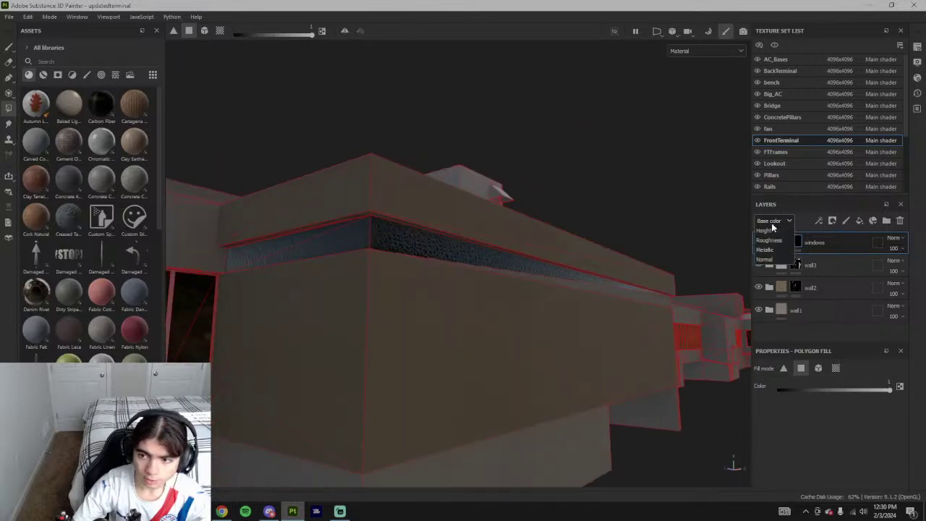
- Set the windows group's Height channel blending mode to Normal and return the layer stack to the Base color channel
click(894, 238)
scroll(875, 112, up, 3)
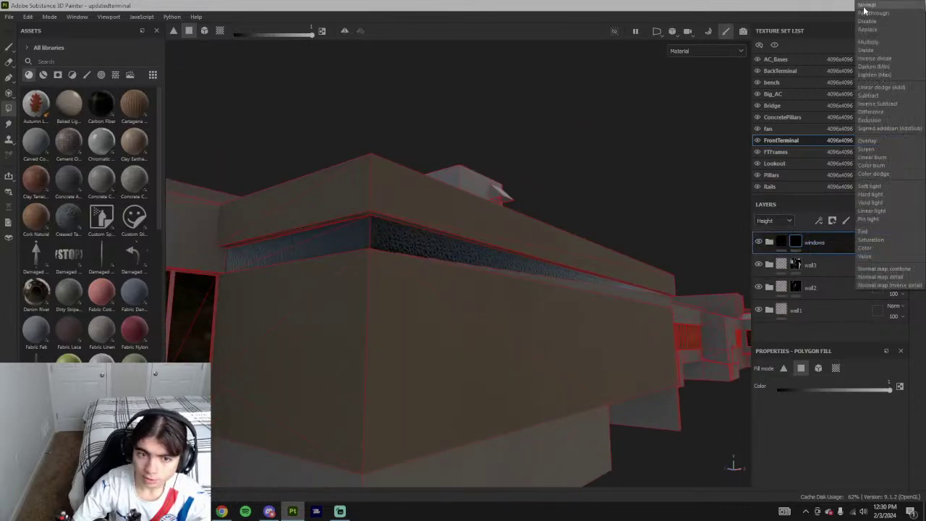
click(866, 12)
alt+drag(557, 290, 524, 286)
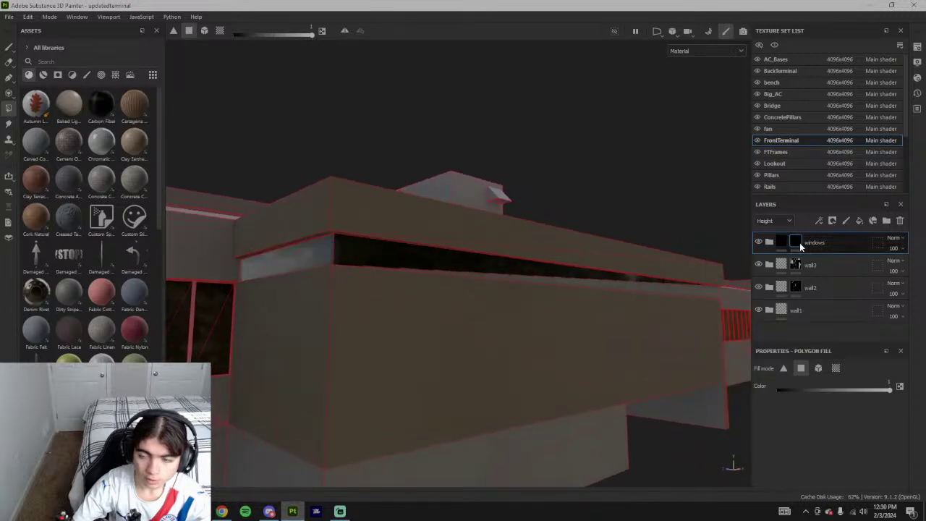
click(782, 236)
alt+drag(676, 275, 576, 287)
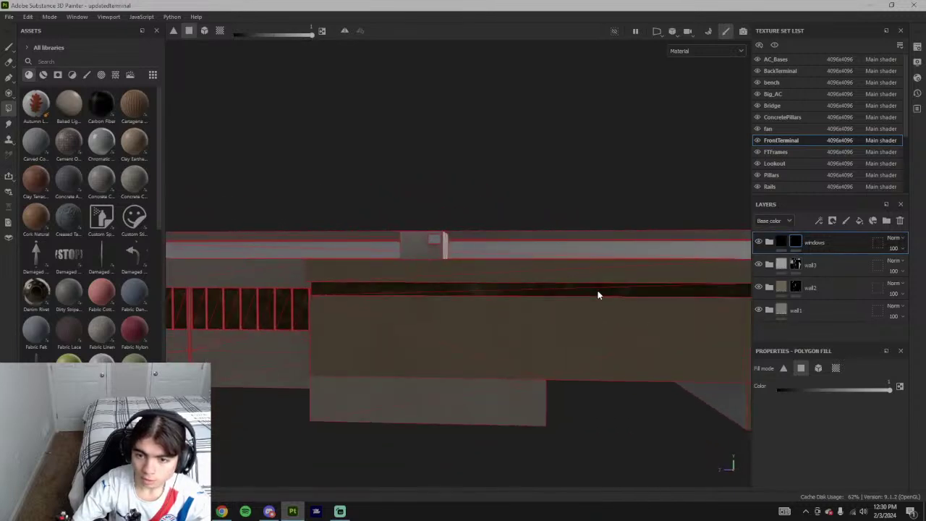
- Polygon-fill the untextured panes on the side of the glazed corner tower into the windows mask, from its upper to its lowest rows
alt+drag(644, 294, 625, 308)
scroll(625, 307, down, 5)
alt+drag(545, 307, 527, 310)
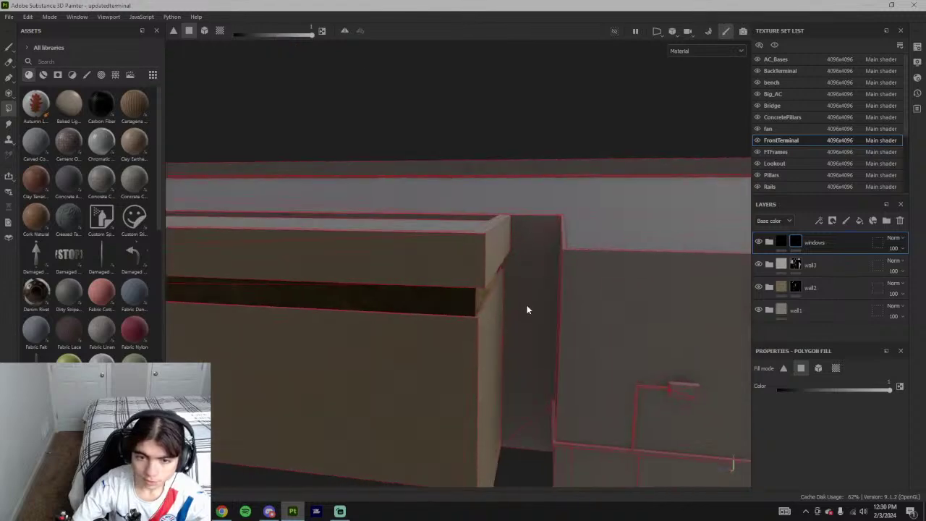
scroll(528, 310, down, 5)
alt+drag(439, 283, 432, 304)
scroll(438, 315, up, 5)
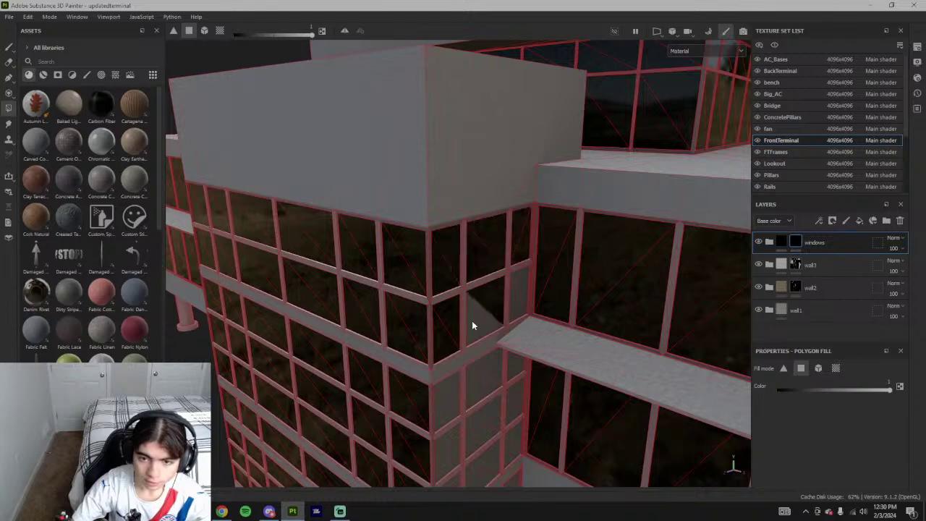
click(448, 402)
alt+drag(504, 363, 445, 285)
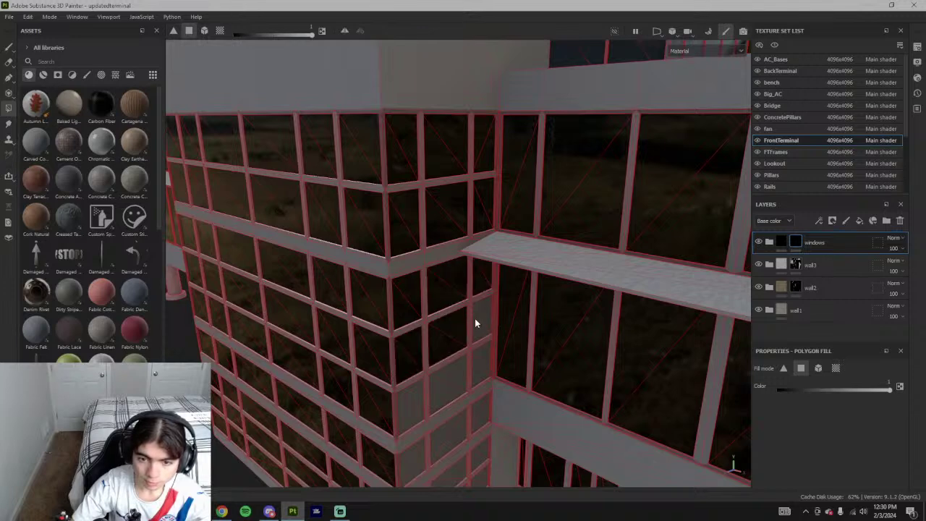
alt+drag(480, 331, 399, 312)
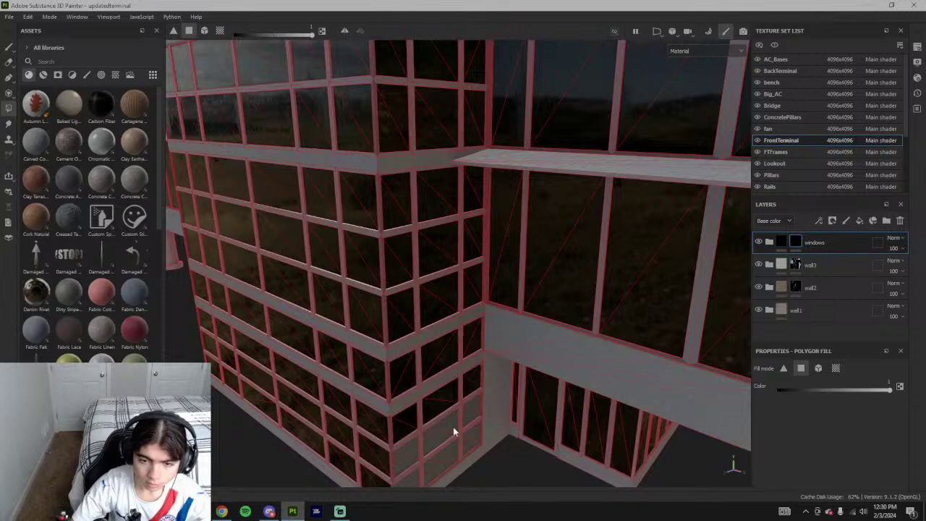
alt+drag(454, 428, 416, 402)
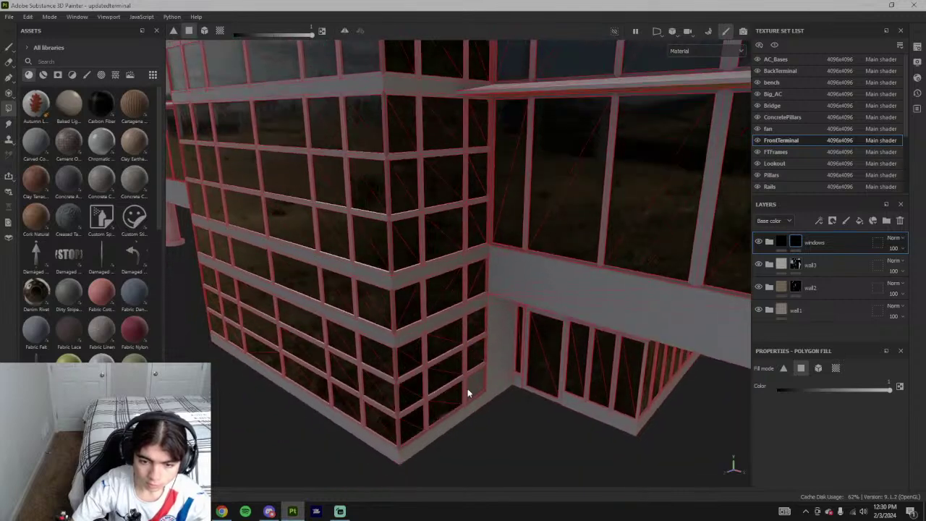
- Return to the Paint tool, look over the whole terminal, and compare it with the real building in Google Earth
click(10, 47)
scroll(402, 317, down, 8)
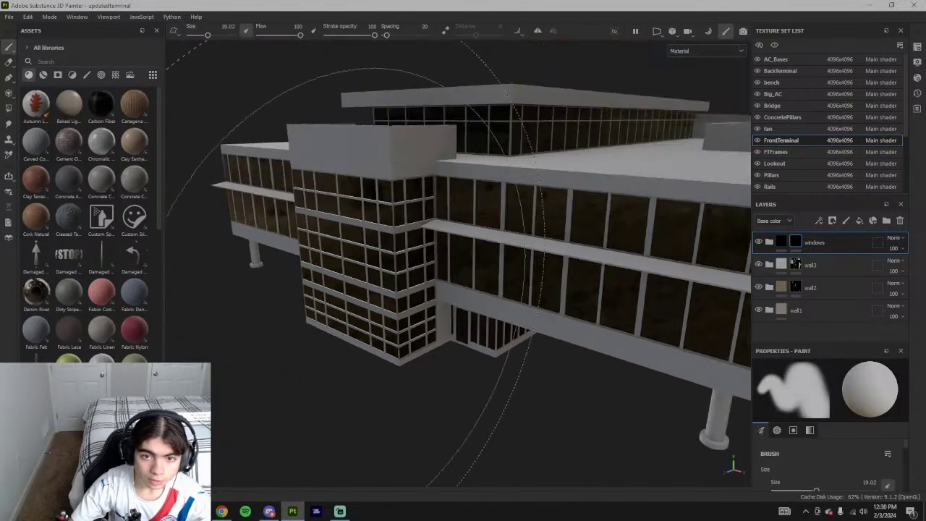
alt+drag(400, 315, 559, 313)
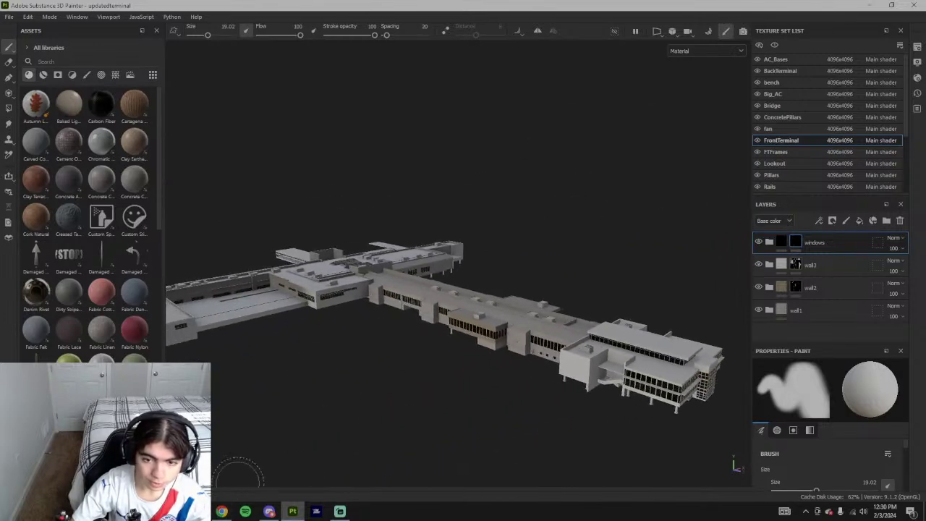
click(224, 513)
middle_drag(436, 402, 330, 314)
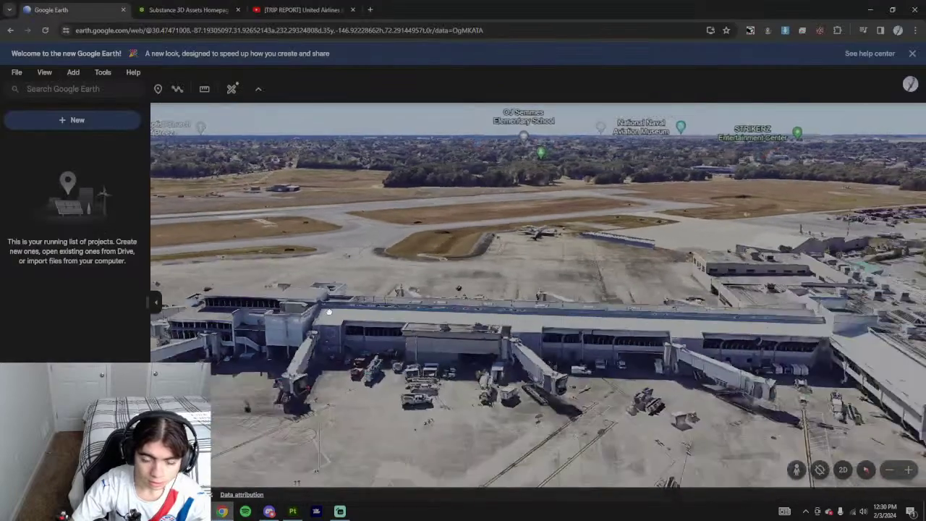
- Return to Substance Painter and inspect the concourse's walls and window bands from both sides
click(294, 511)
mouse_move(497, 366)
alt+mouse_down()
mouse_move(482, 348)
mouse_move(391, 329)
alt+mouse_up()
scroll(517, 393, up, 4)
alt+middle_drag(731, 377, 536, 353)
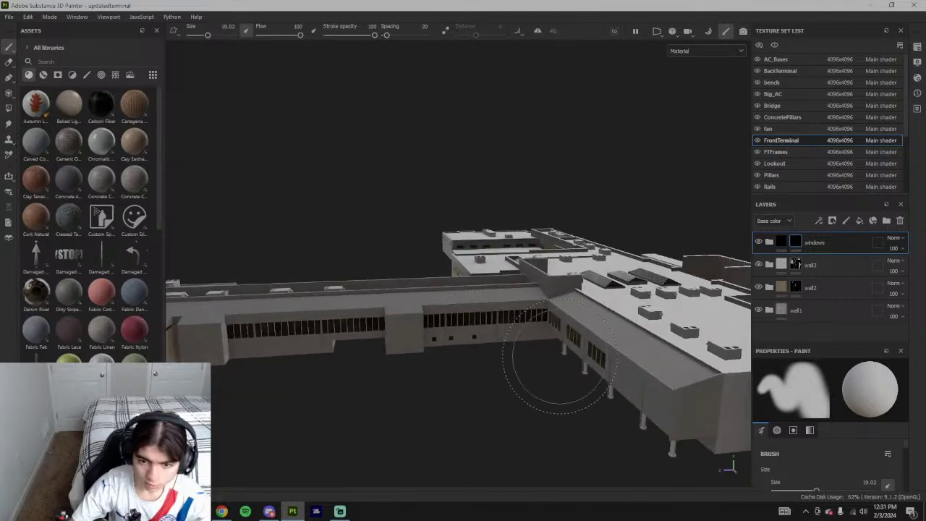
alt+middle_drag(474, 335, 549, 330)
alt+drag(549, 331, 623, 362)
alt+drag(682, 356, 445, 393)
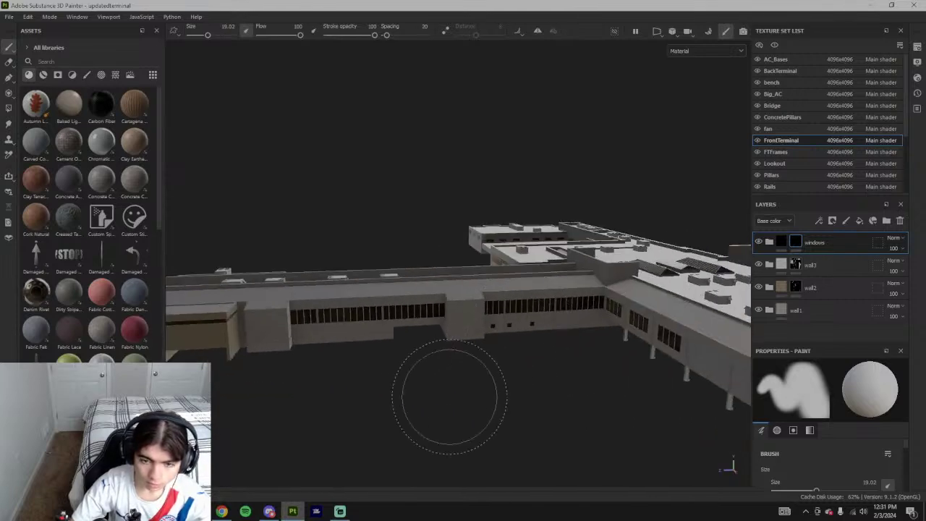
mouse_move(453, 326)
alt+mouse_down()
mouse_move(581, 355)
mouse_move(444, 325)
mouse_move(466, 341)
mouse_move(330, 413)
alt+mouse_up()
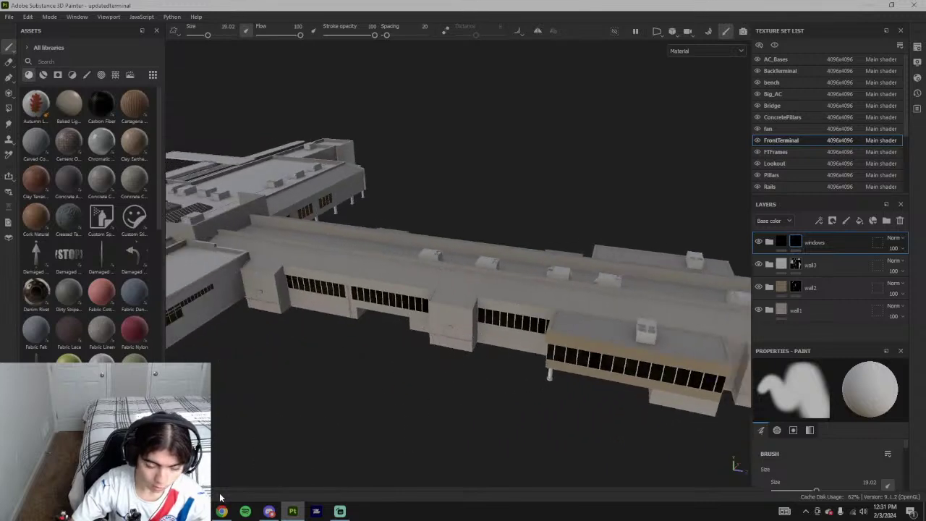
alt+drag(410, 362, 391, 253)
- Select the wall1 group and compare the concourse walls with the airport footage in the YouTube trip report
click(825, 311)
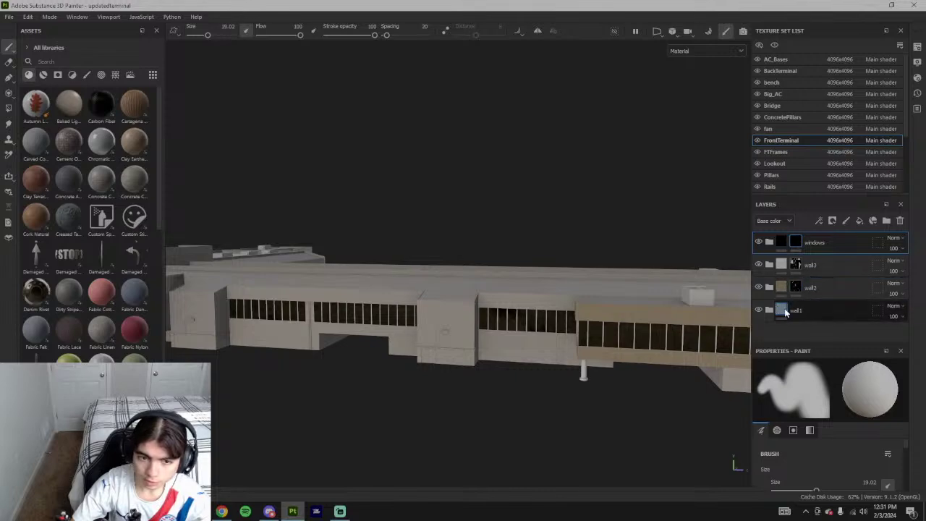
click(221, 511)
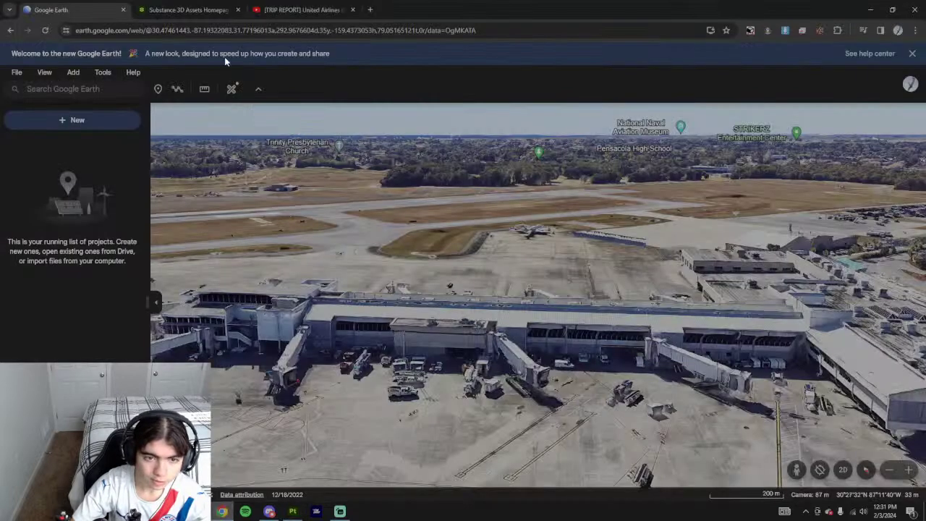
click(298, 10)
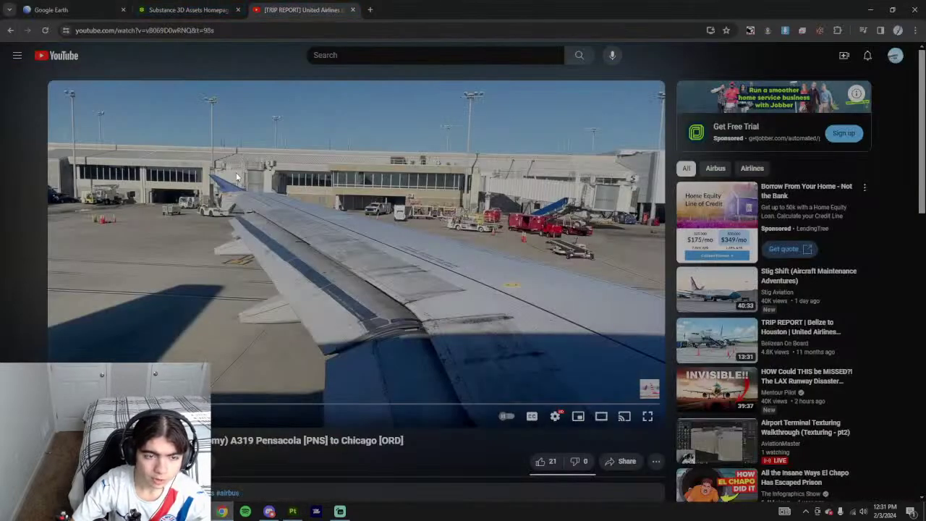
key(alt+Tab)
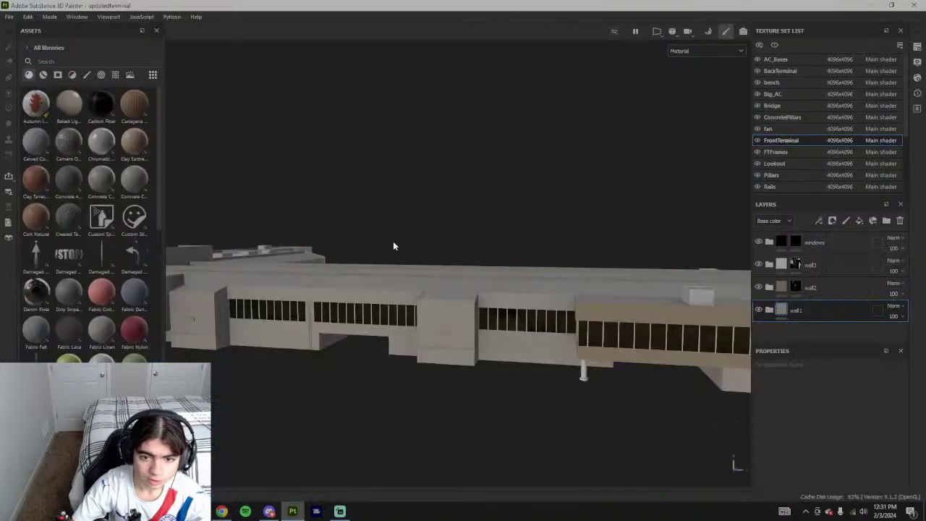
alt+drag(465, 314, 415, 325)
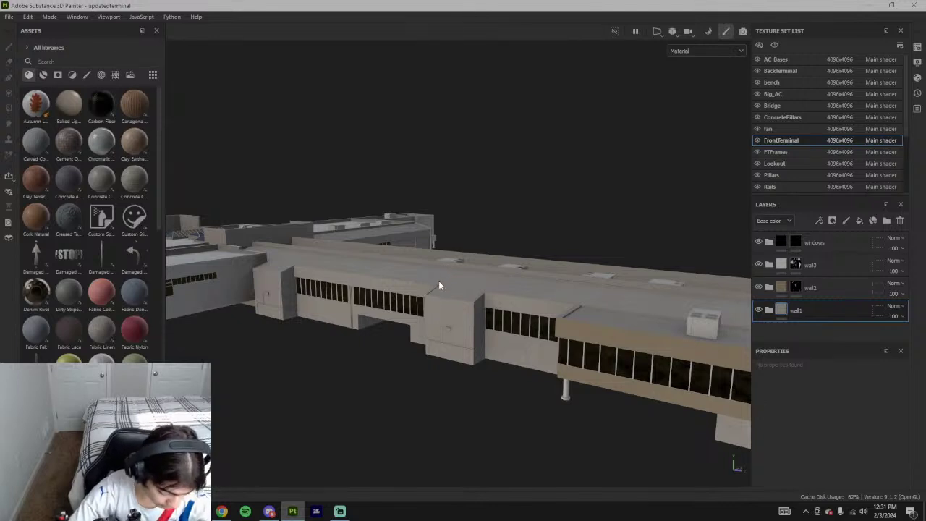
alt+drag(457, 264, 508, 288)
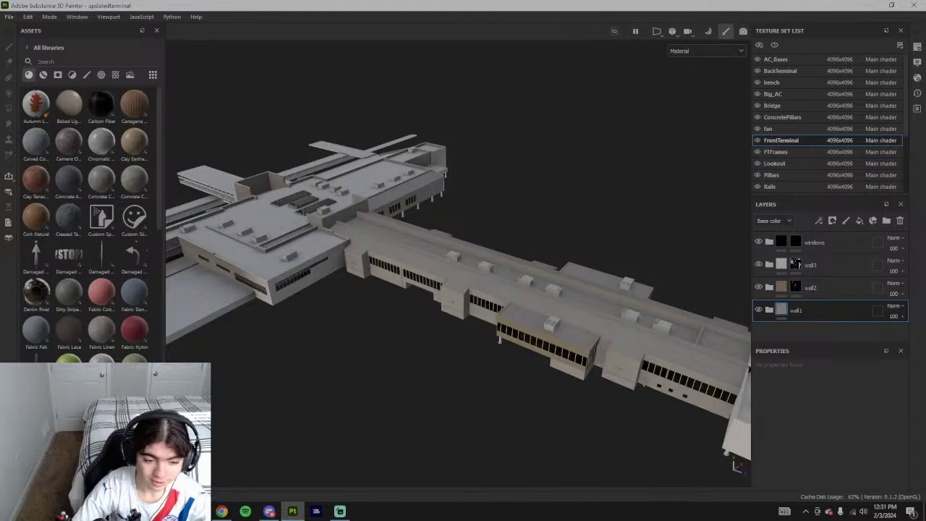
- Open the terminalupdated Blender file from the recent files and select the FrontTerminal object
key(super+e)
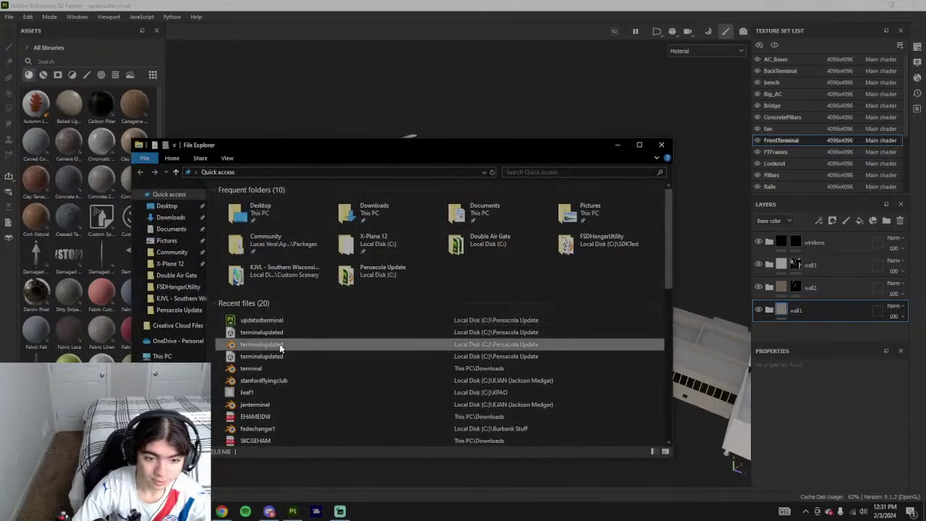
double_click(341, 357)
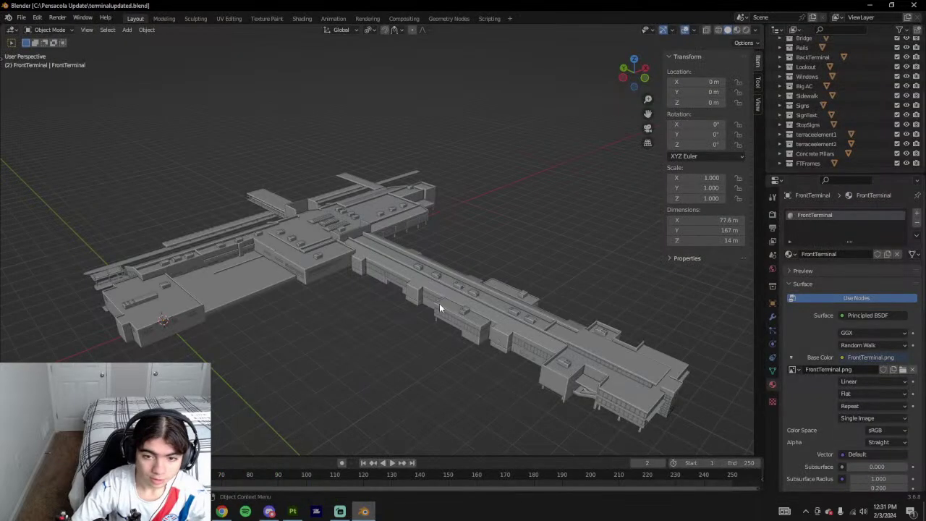
click(495, 313)
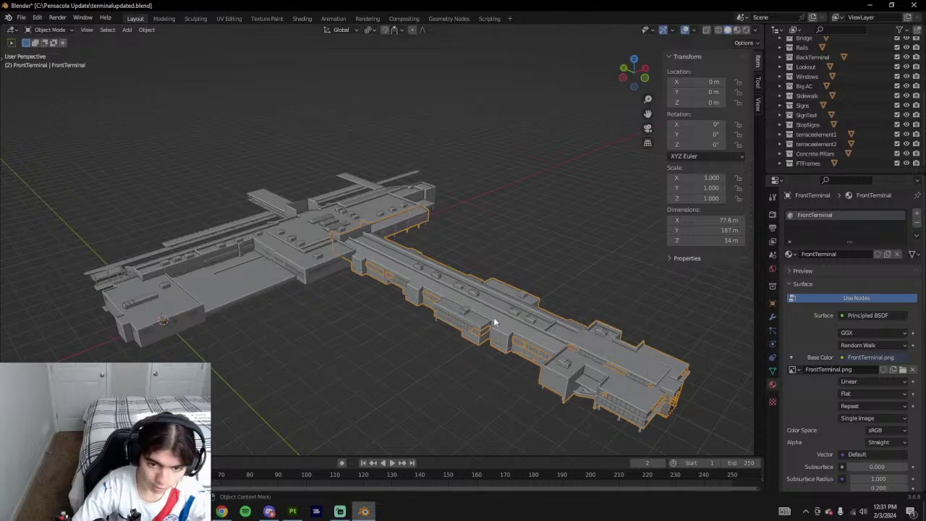
- Examine the FrontTerminal mesh's UV layout in the UV Editing workspace and return to the Layout workspace
click(229, 18)
key(a)
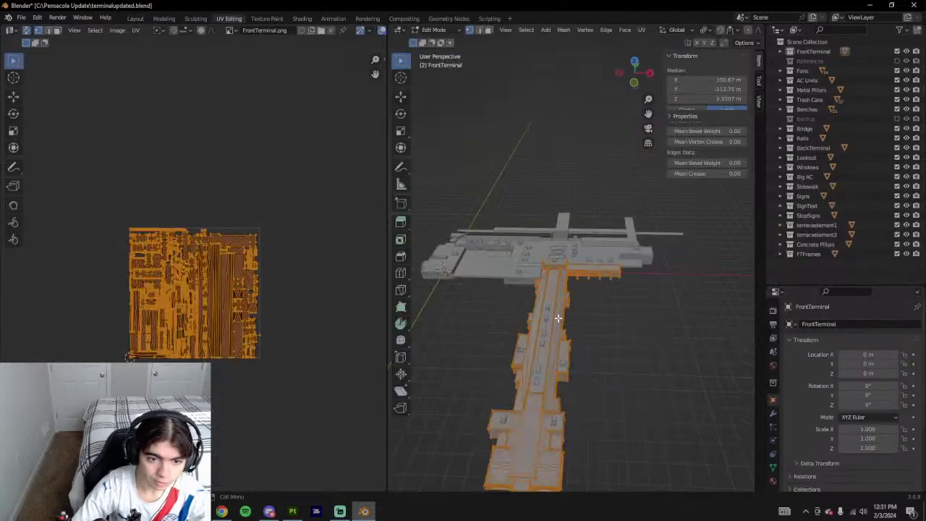
key(Tab)
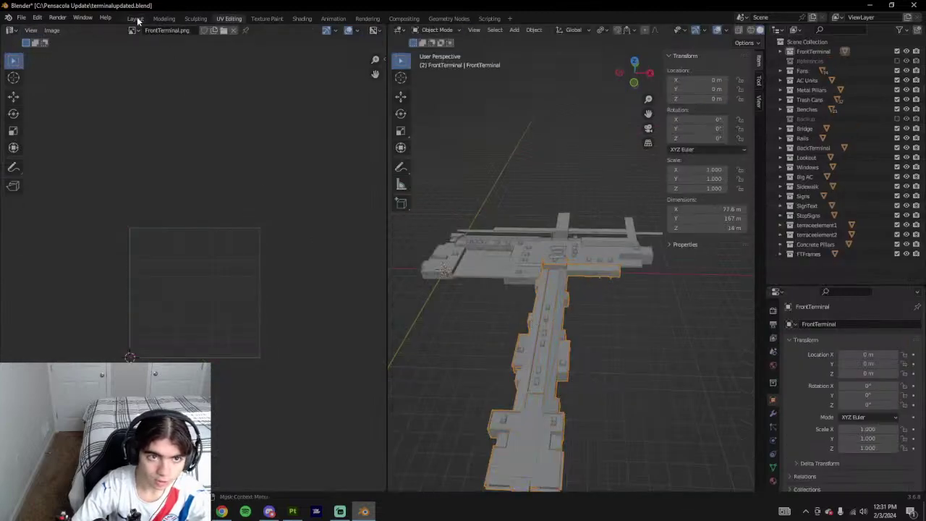
middle_drag(565, 304, 613, 283)
key(Tab)
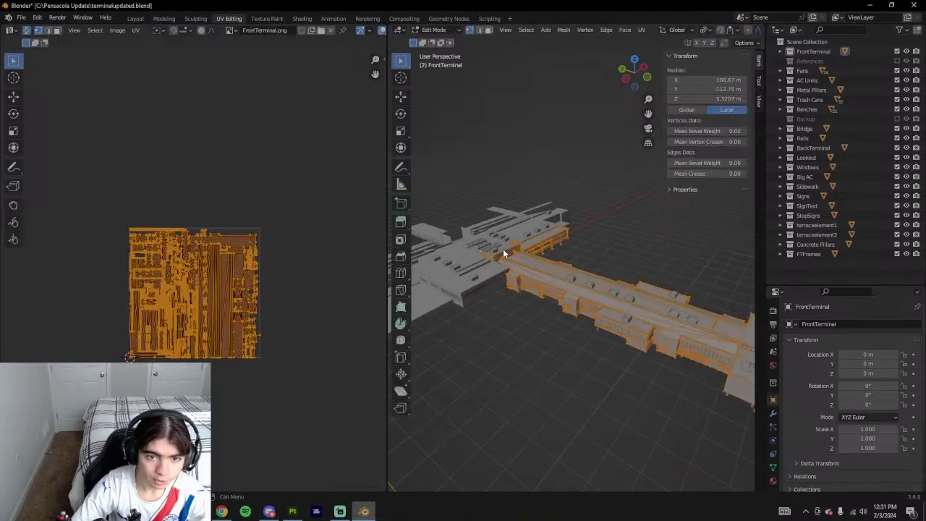
key(Tab)
click(135, 19)
- Select the main terminal sections one after another to see how the building is split into meshes
click(348, 330)
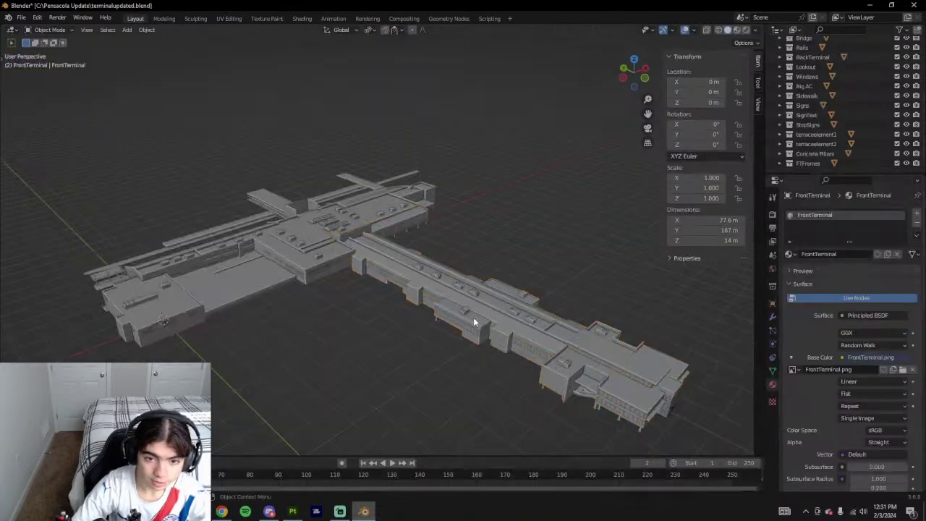
click(233, 278)
click(347, 265)
click(636, 339)
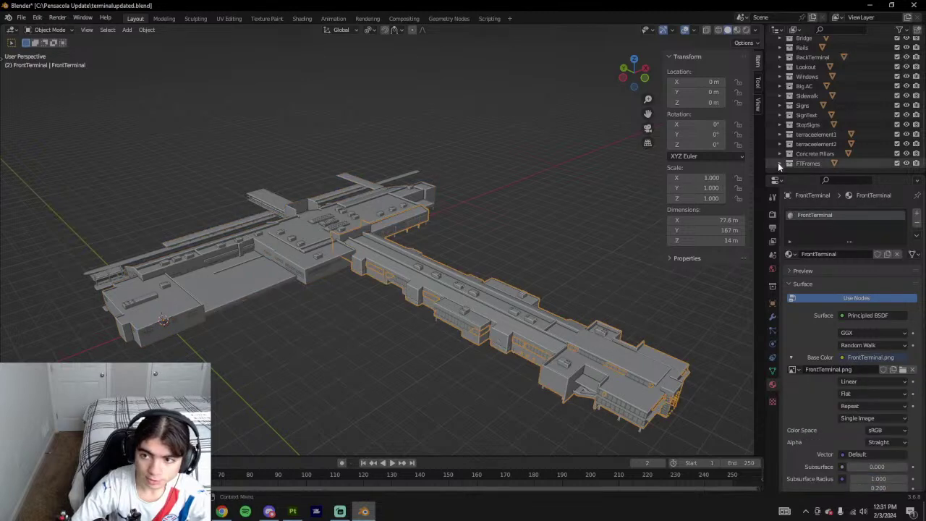
- Look through the scene collections from FrontTerminal to FTFrames, selecting both of these collections in turn
scroll(792, 155, up, 5)
scroll(819, 101, down, 5)
click(824, 164)
scroll(822, 138, up, 1)
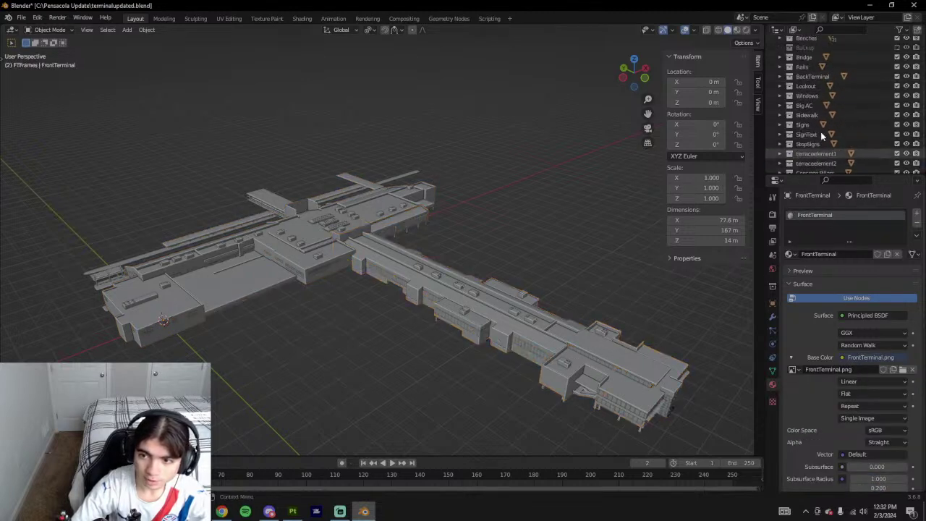
scroll(822, 134, up, 4)
click(825, 51)
scroll(816, 133, down, 5)
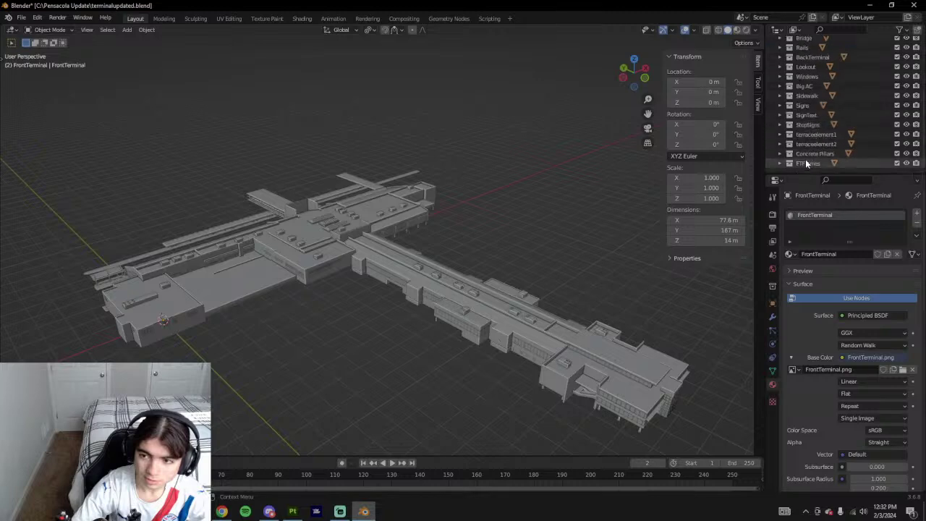
scroll(819, 109, up, 5)
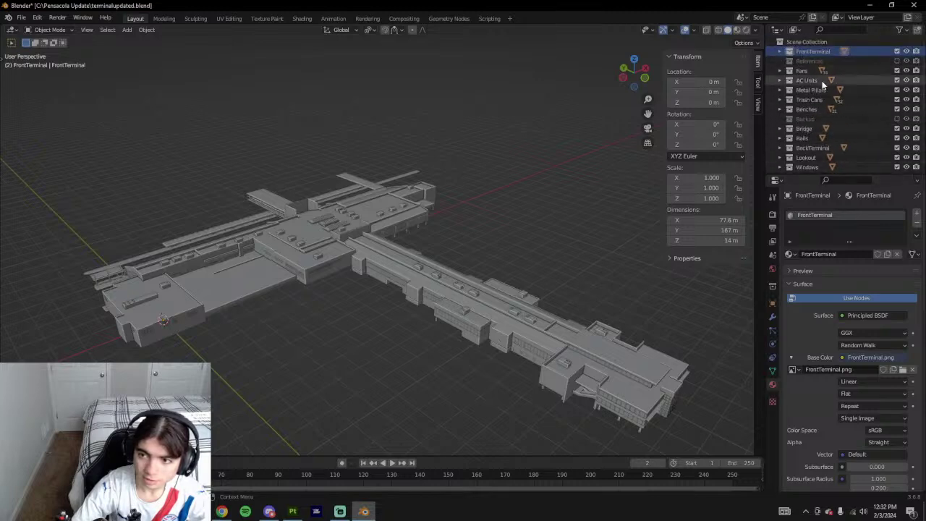
scroll(823, 85, down, 5)
- Select the BackTerminal mesh and the stop signs under the bridge to examine them as separate objects
click(223, 310)
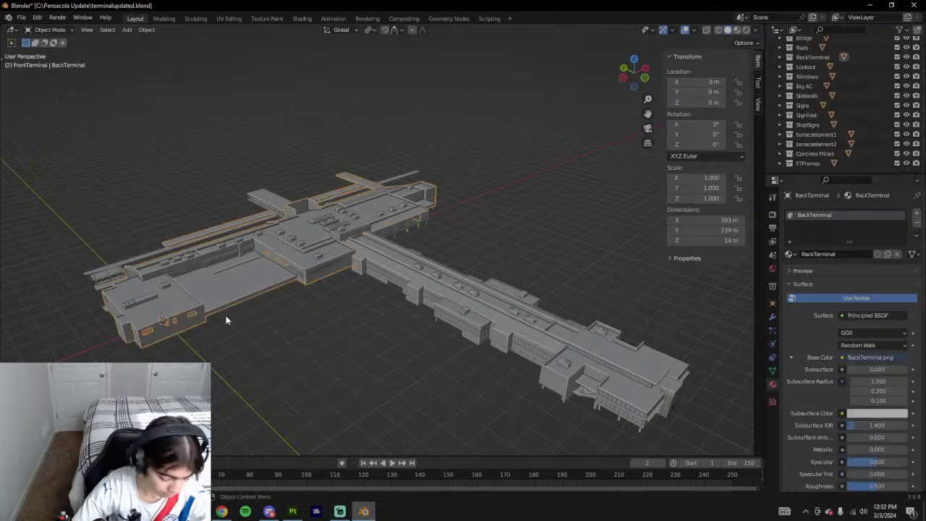
middle_drag(226, 316, 396, 367)
scroll(395, 366, up, 4)
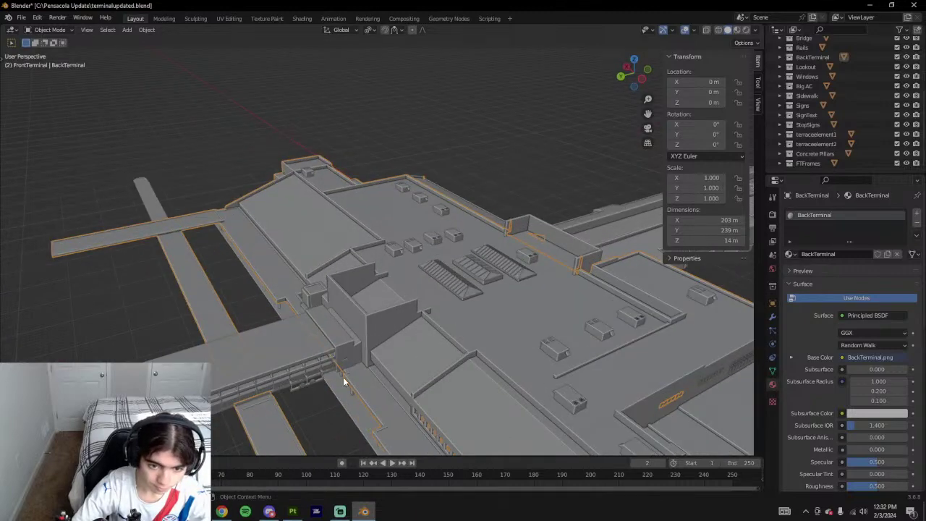
click(305, 385)
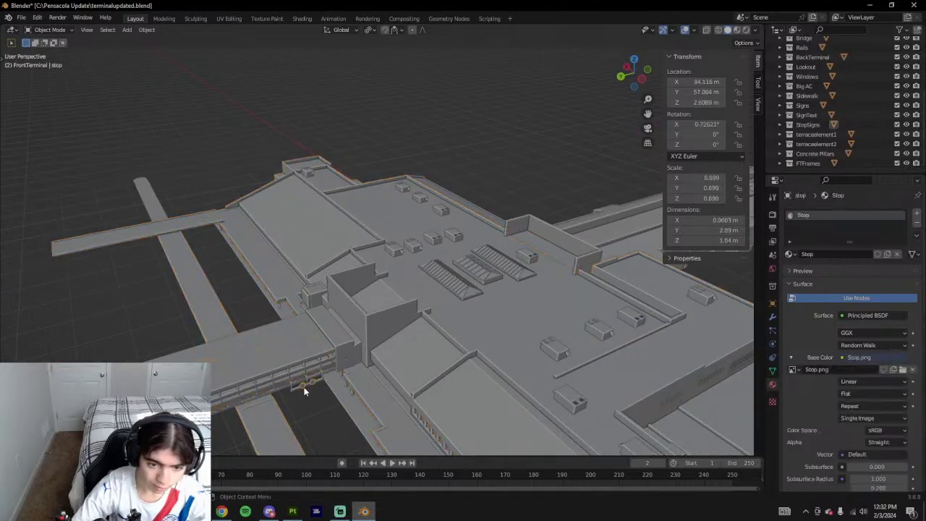
shift+middle_drag(326, 427, 393, 327)
scroll(398, 340, up, 4)
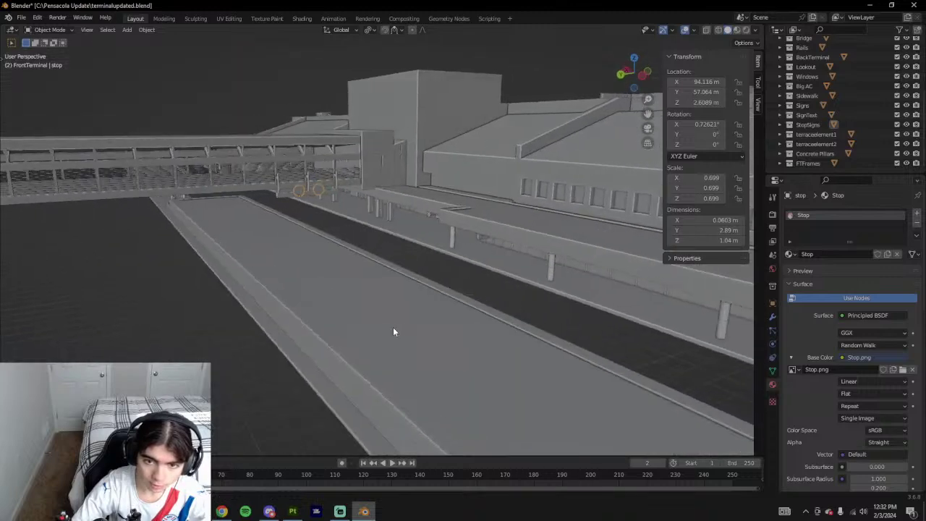
scroll(463, 282, up, 4)
- Examine the small props along the back terminal's sidewalk and the Windows object by selecting them individually
middle_drag(464, 283, 468, 186)
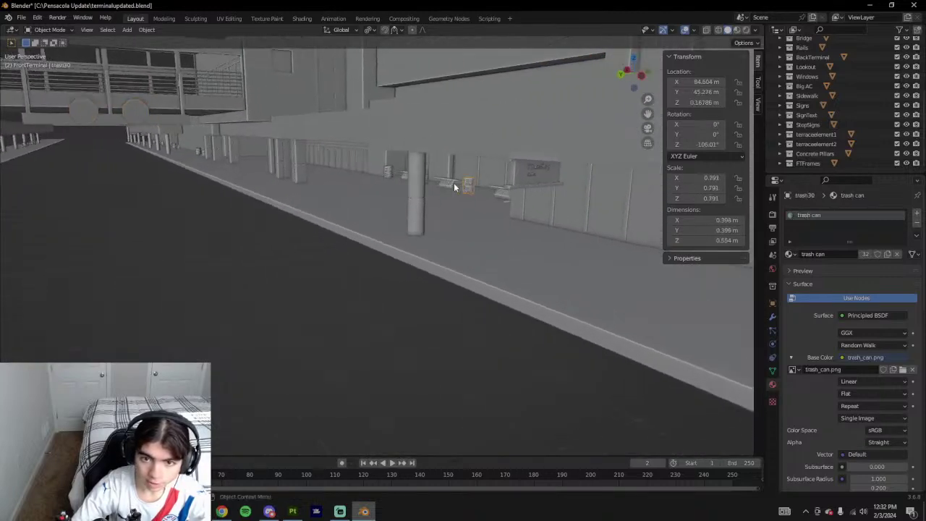
click(453, 182)
click(516, 181)
scroll(476, 270, down, 8)
middle_drag(475, 270, 350, 336)
click(495, 273)
scroll(501, 289, down, 6)
middle_drag(500, 305, 434, 275)
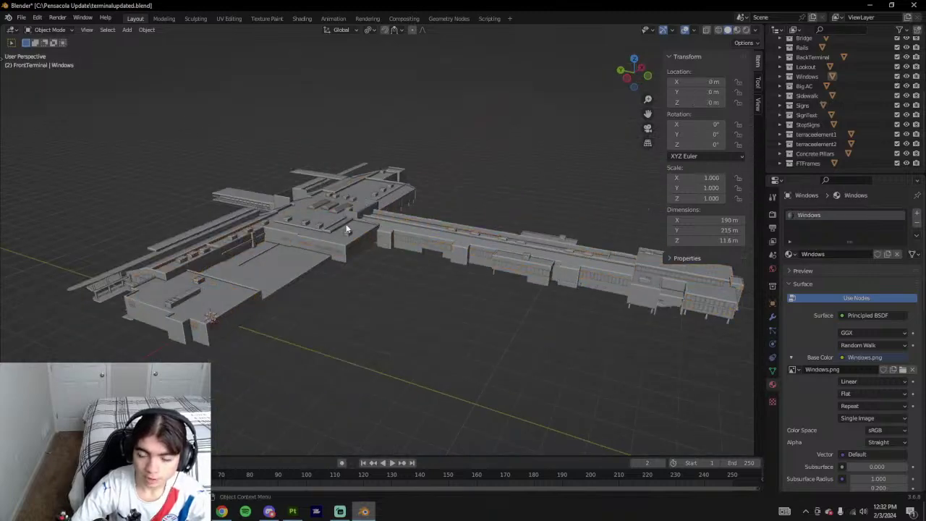
- Select every object in the terminal model
drag(39, 93, 631, 465)
click(541, 364)
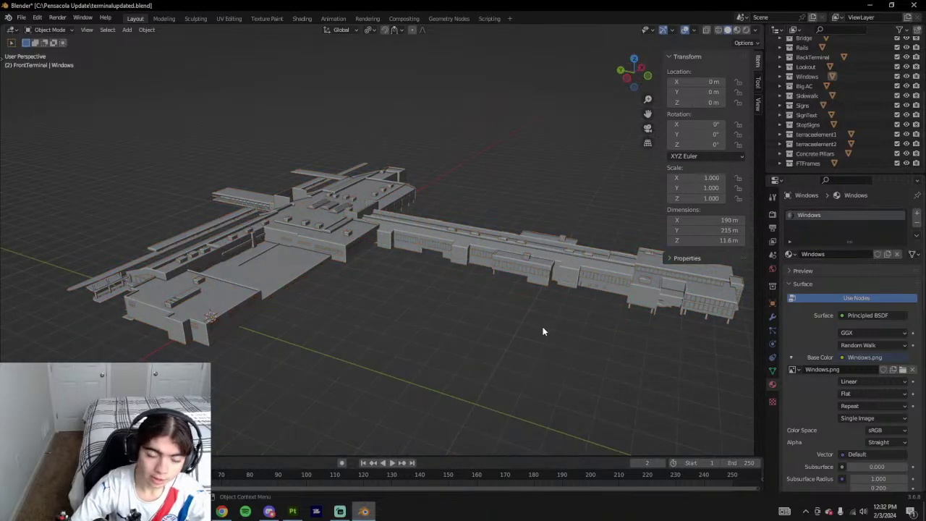
key(a)
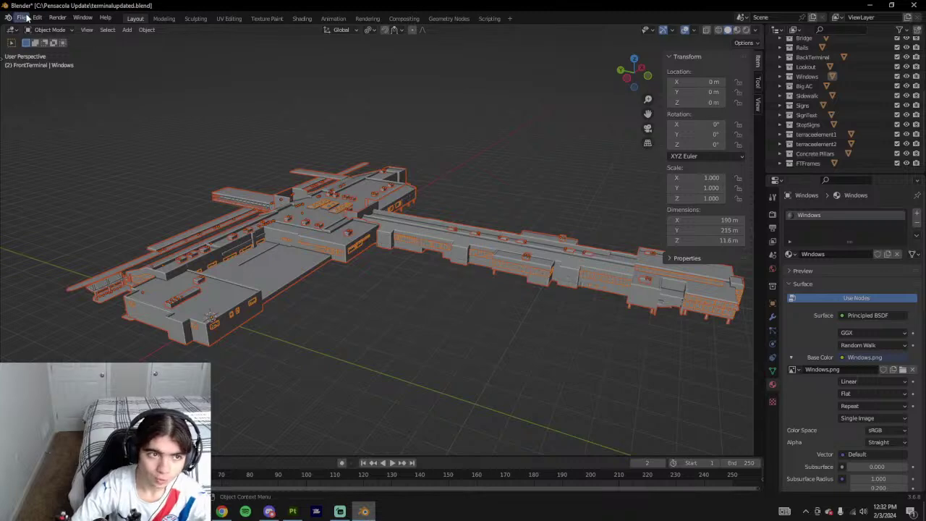
- Switch to Substance 3D Painter and examine the textured walls and windows along the front and back terminals
click(297, 513)
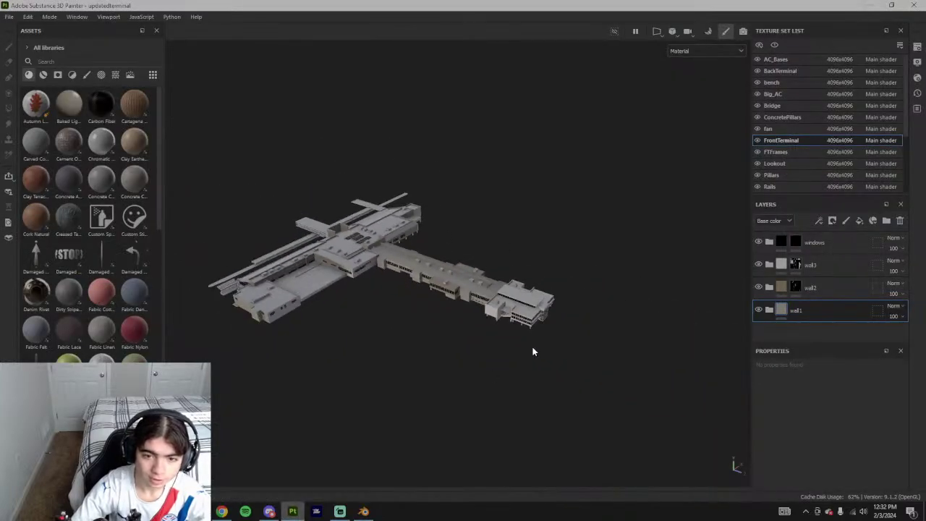
scroll(463, 344, up, 5)
alt+middle_drag(583, 371, 469, 354)
scroll(399, 331, up, 5)
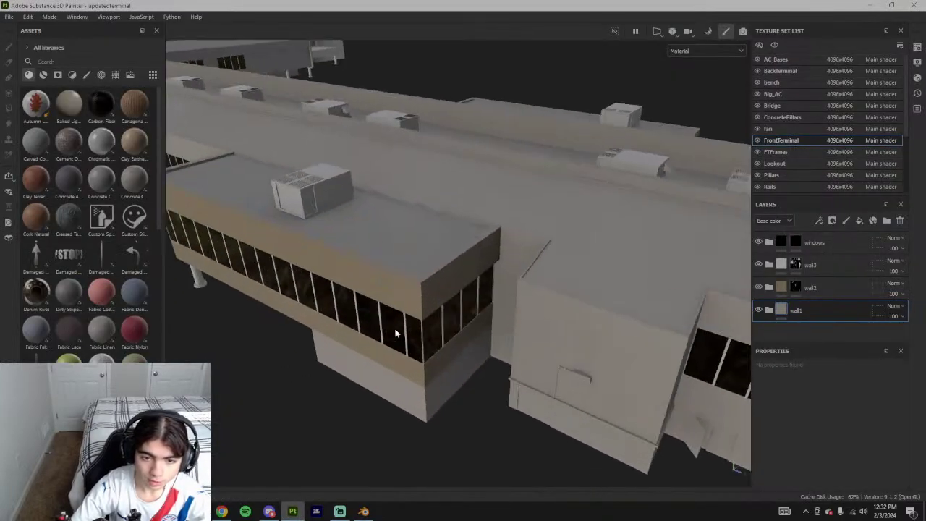
alt+drag(397, 329, 413, 265)
scroll(418, 330, down, 7)
alt+middle_drag(568, 349, 440, 324)
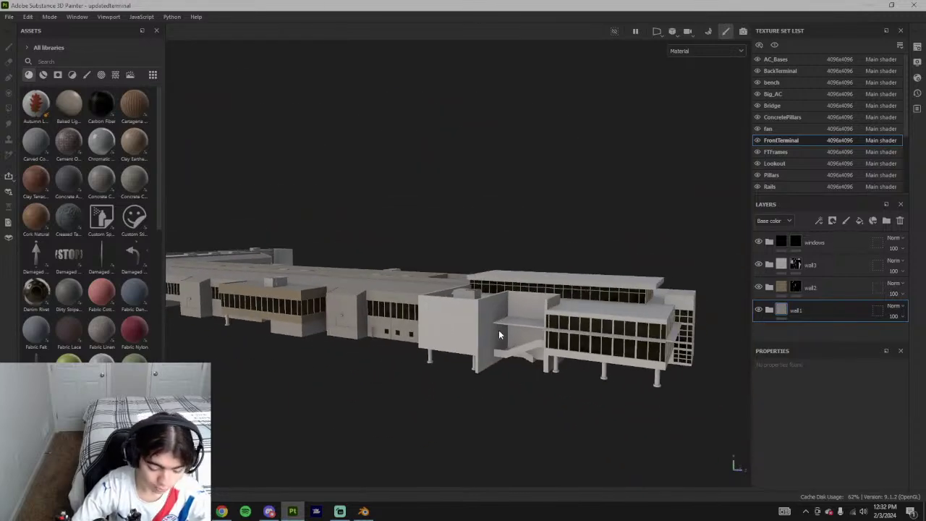
scroll(498, 330, down, 2)
alt+drag(501, 357, 647, 347)
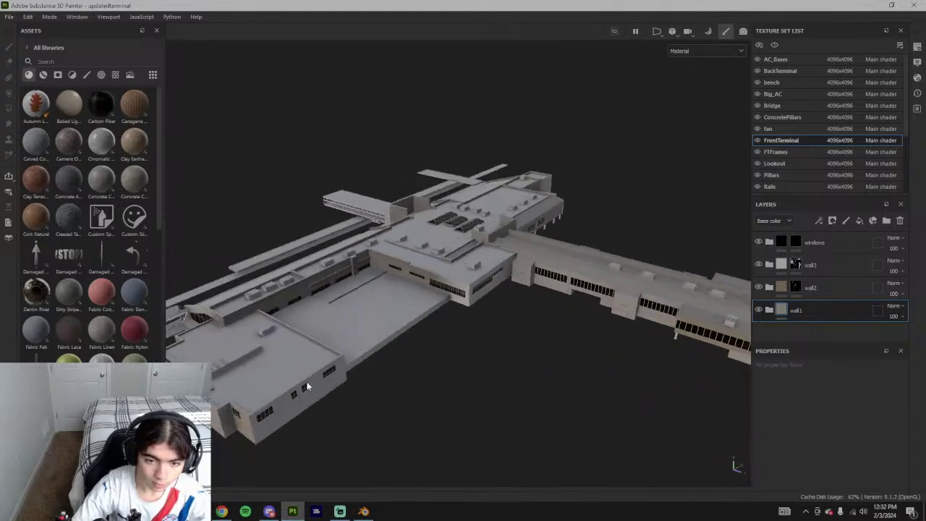
scroll(465, 323, down, 3)
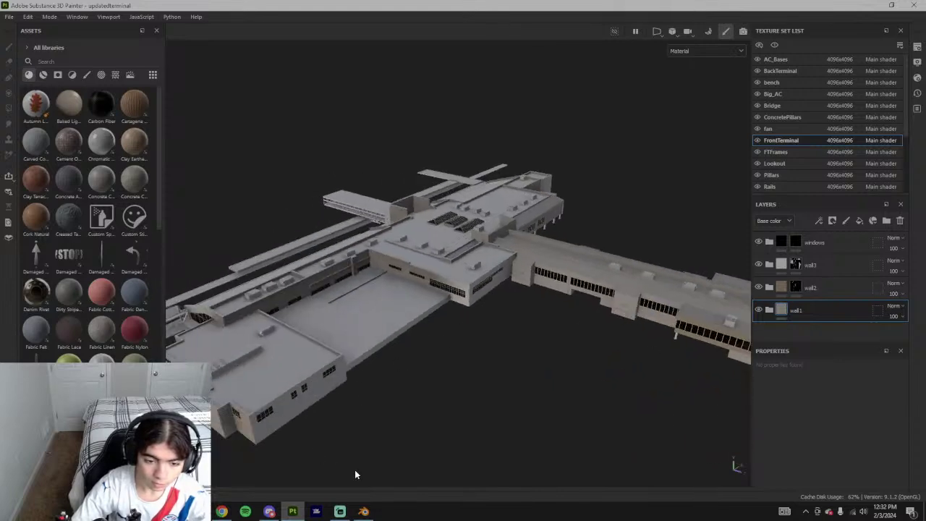
- Switch to Blender and examine the whole terminal model from several sides, selecting and deselecting all its objects
click(364, 512)
shift+middle_drag(464, 312, 427, 386)
scroll(427, 386, up, 5)
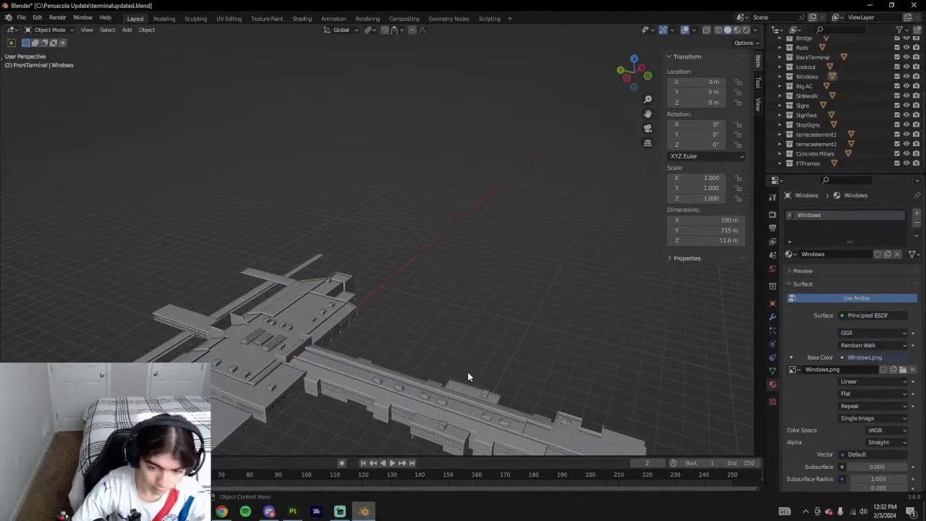
shift+middle_drag(498, 394, 471, 319)
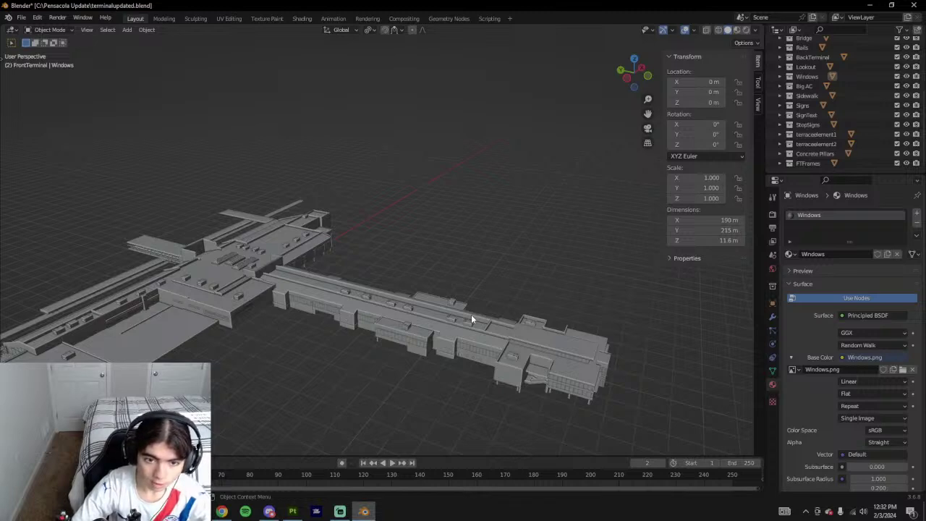
scroll(358, 338, down, 3)
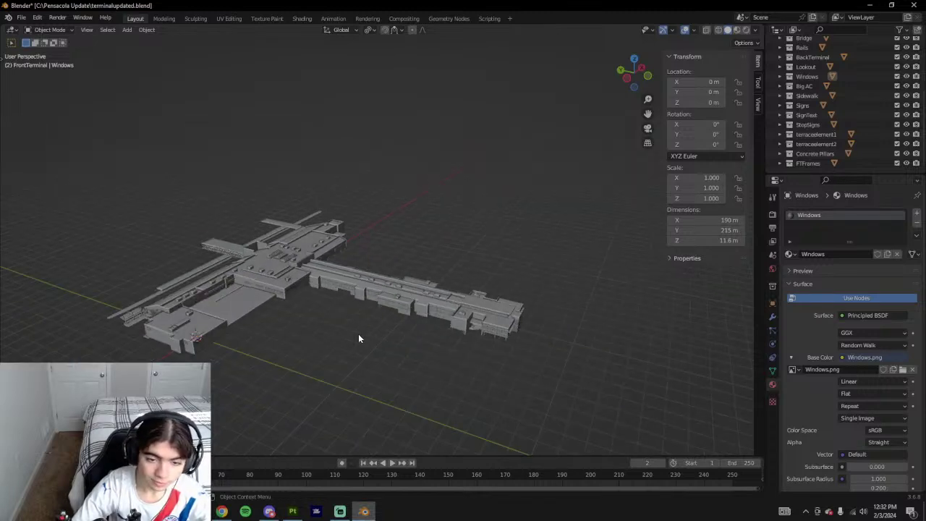
drag(50, 165, 583, 407)
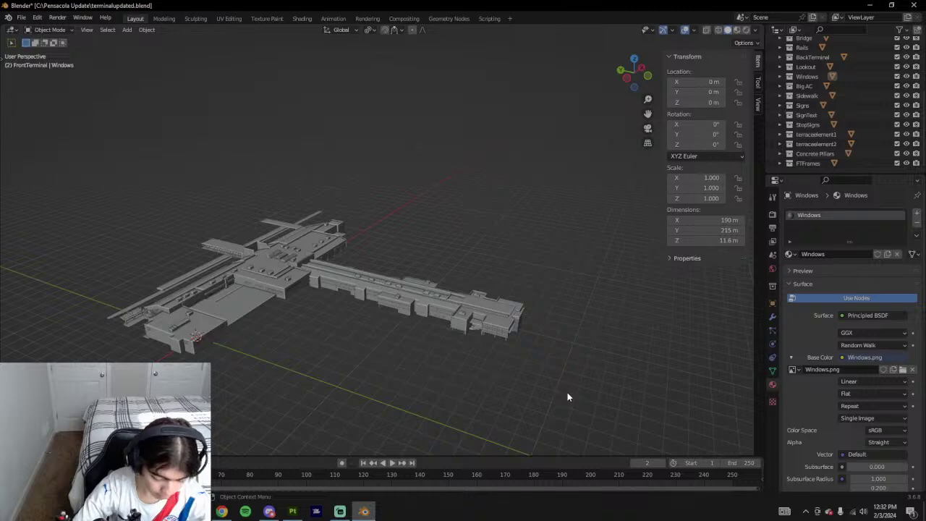
scroll(537, 391, up, 3)
scroll(470, 353, down, 2)
scroll(472, 342, up, 3)
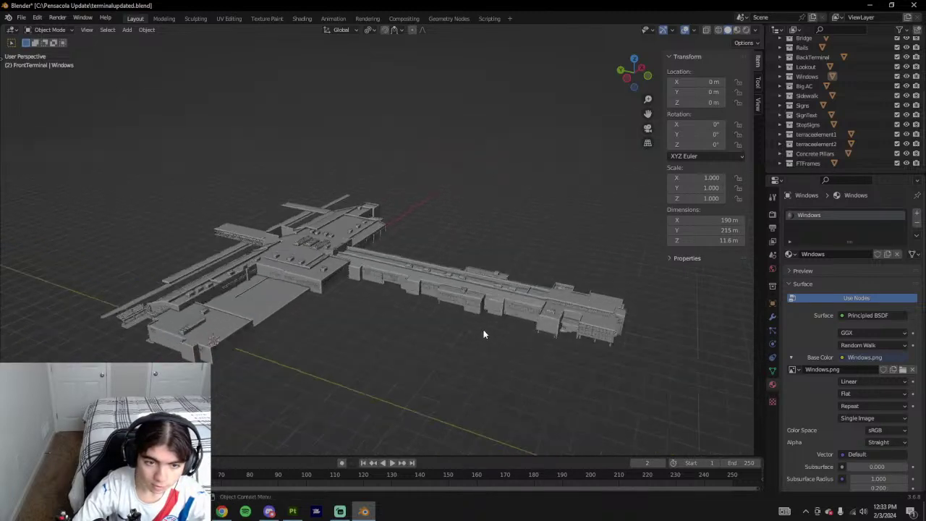
key(a)
key(alt+a)
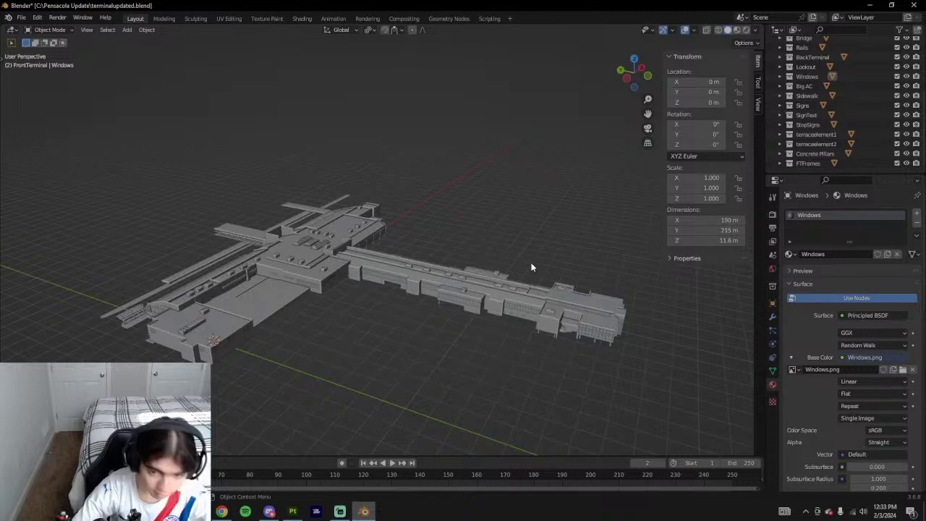
middle_drag(237, 251, 319, 264)
scroll(320, 265, up, 2)
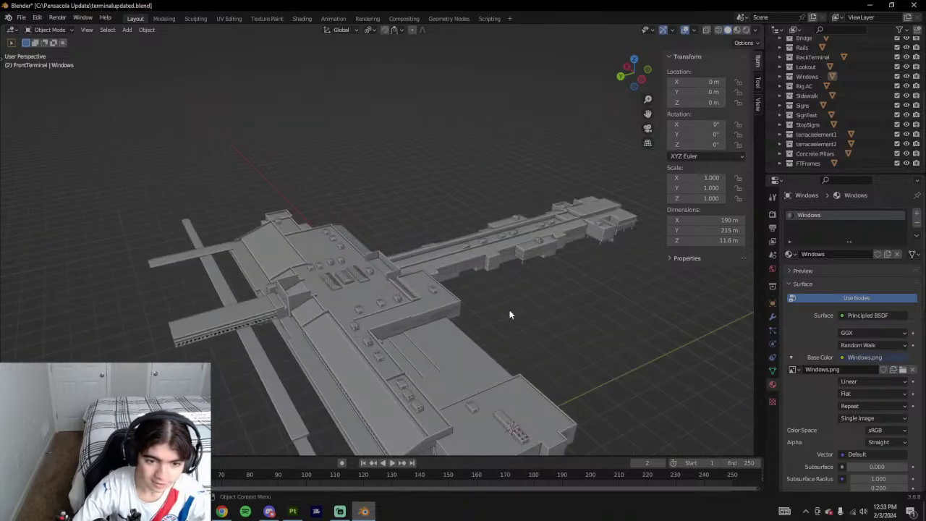
middle_drag(594, 347, 523, 361)
scroll(523, 365, down, 2)
middle_drag(345, 362, 415, 355)
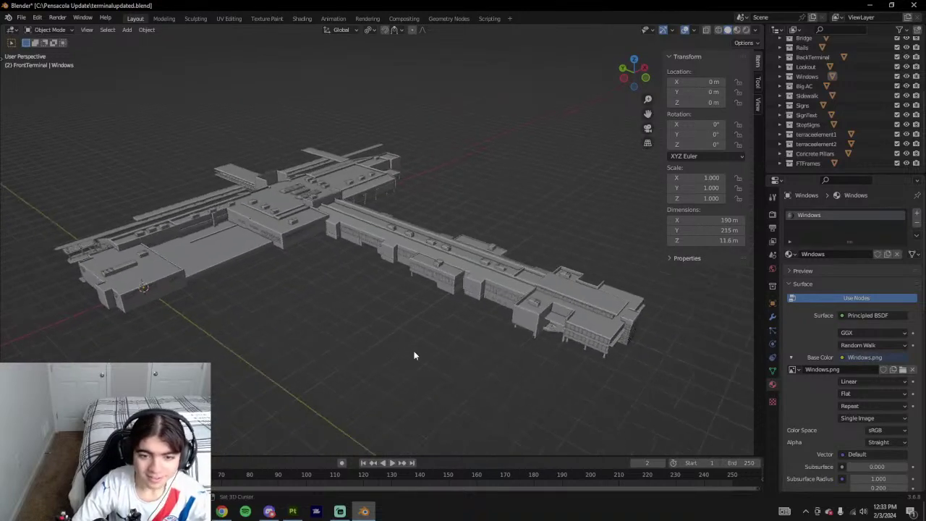
- Switch to Substance 3D Painter and examine the tan wall section with its window row on the front terminal
click(292, 511)
mouse_move(691, 298)
alt+middle_down()
mouse_move(562, 334)
mouse_move(440, 313)
alt+middle_up()
scroll(316, 324, up, 3)
mouse_move(254, 336)
alt+mouse_down()
mouse_move(316, 325)
mouse_move(453, 346)
alt+mouse_up()
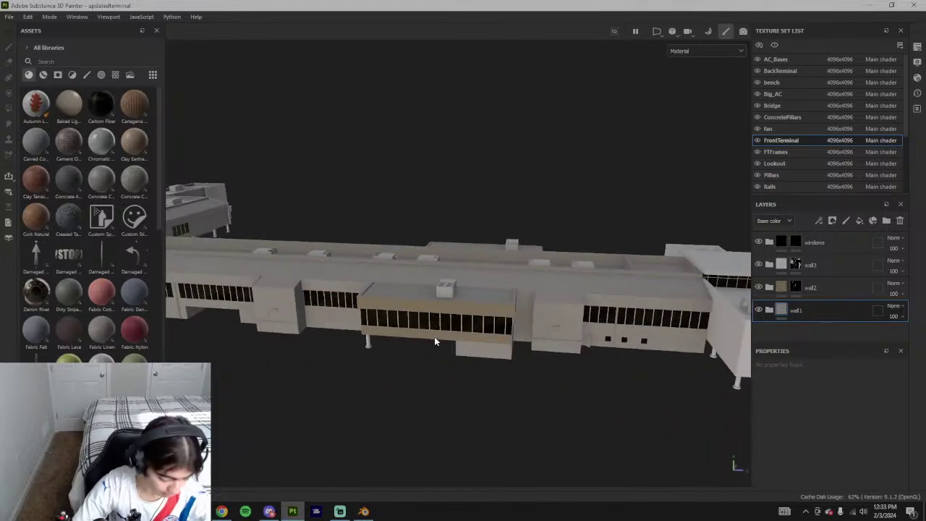
scroll(481, 333, up, 5)
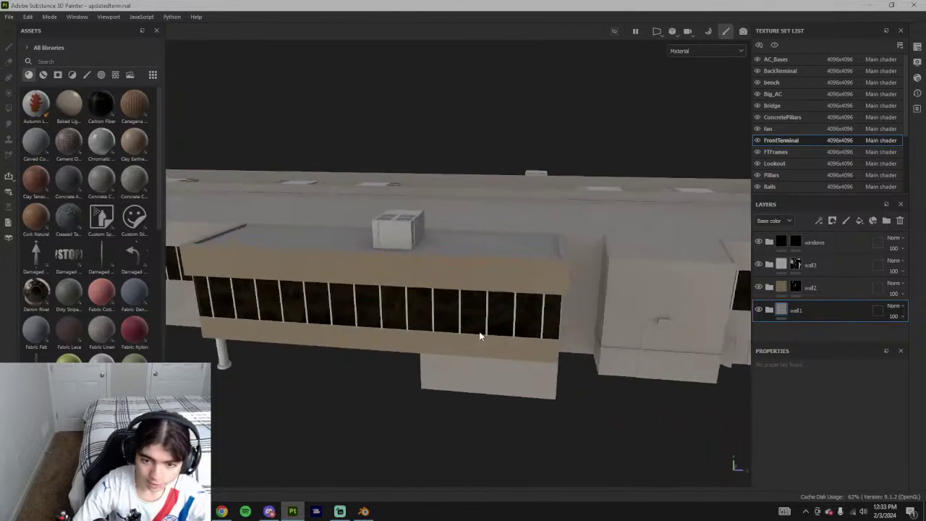
alt+drag(481, 334, 358, 298)
alt+middle_drag(358, 298, 573, 308)
scroll(440, 322, down, 4)
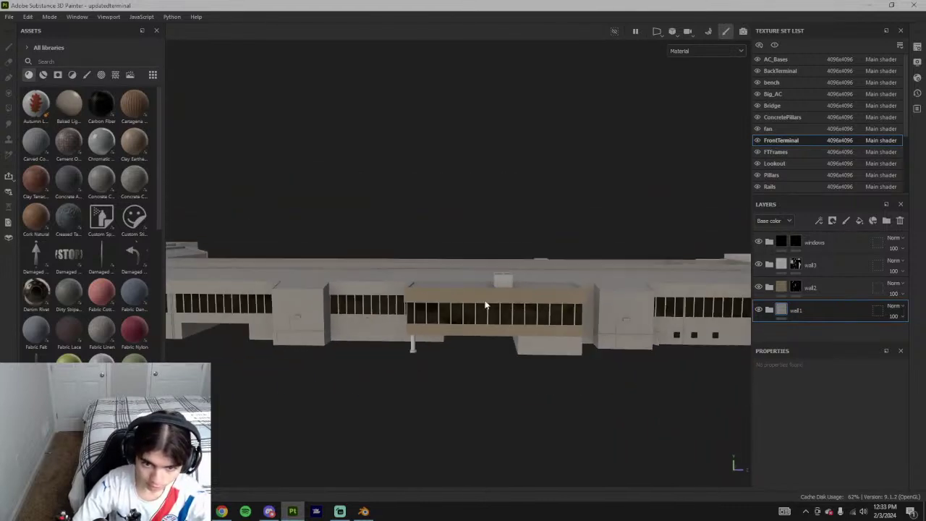
- Compare the front terminal's tan window section with the terminal facade in the Pensacola trip report video in Chrome
click(223, 511)
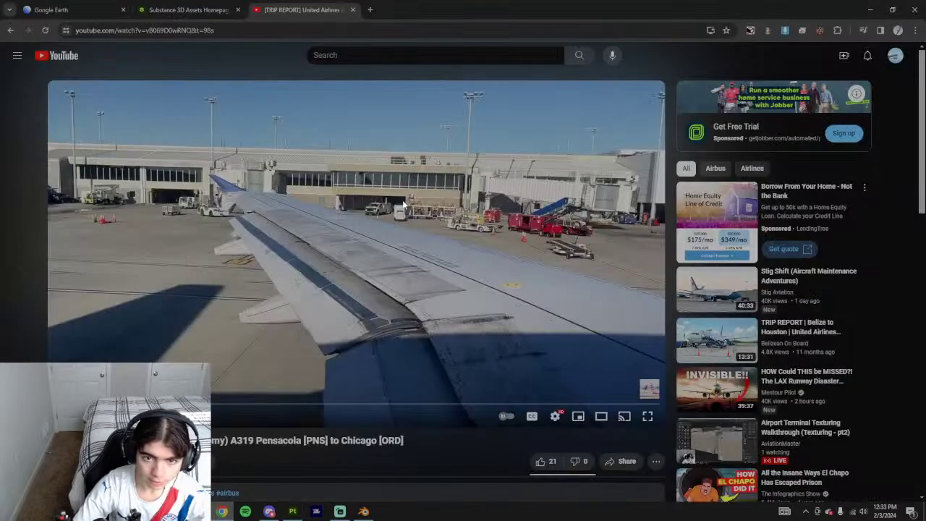
key(alt+Tab)
alt+middle_drag(539, 310, 453, 308)
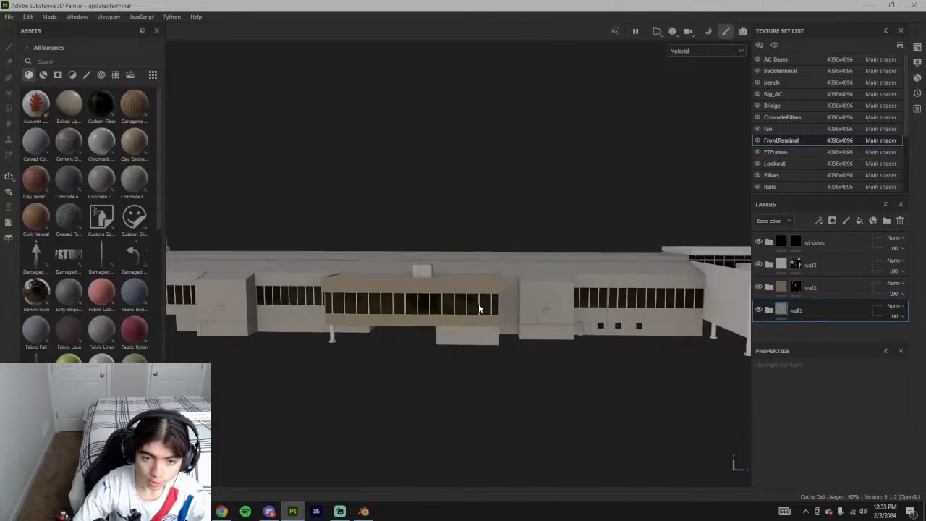
key(alt+Tab)
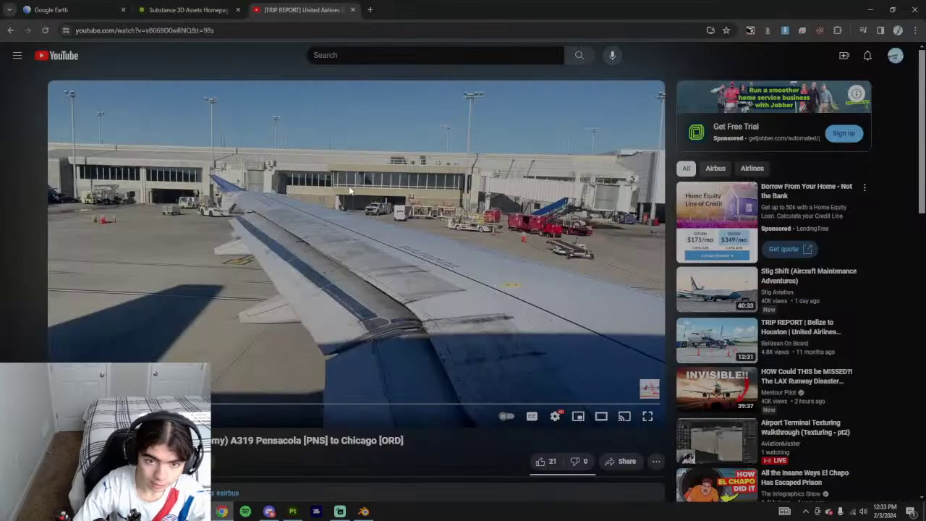
- Switch between Substance 3D Painter and the Pensacola trip report video in Chrome to match the front terminal's long facade with the footage
key(alt+Tab)
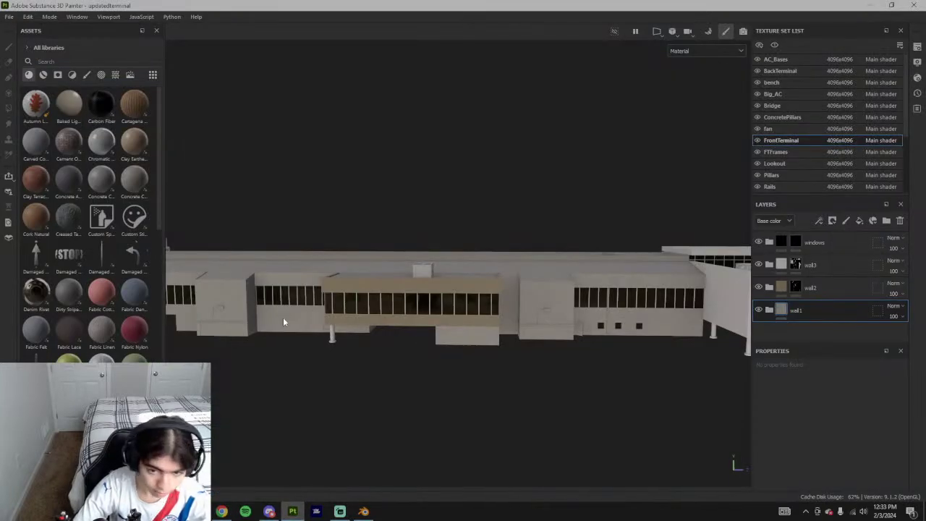
key(alt+Tab)
key(alt+Tab)
mouse_move(340, 305)
alt+mouse_down()
mouse_move(401, 311)
mouse_move(363, 320)
mouse_move(461, 311)
mouse_move(449, 315)
mouse_move(343, 279)
mouse_move(412, 358)
mouse_move(341, 376)
mouse_move(437, 339)
mouse_move(364, 239)
alt+mouse_up()
key(alt+Tab)
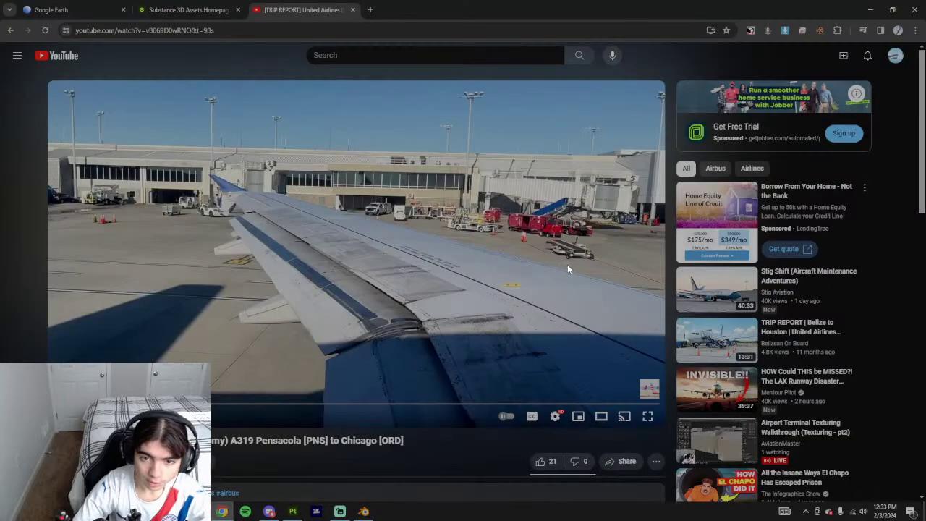
- Skip the video ahead to the white end building, compare it with the model's end block in Substance 3D Painter, and rewind the video
key(Right)
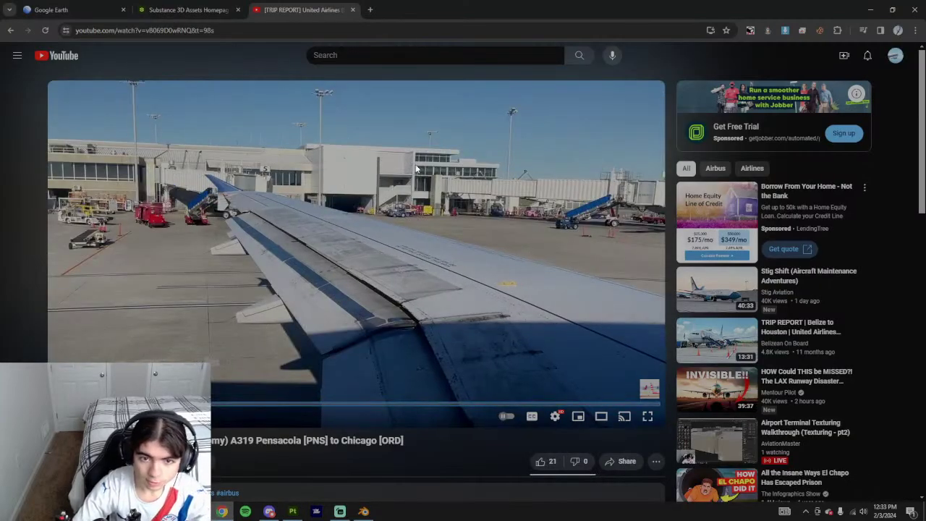
key(alt+Tab)
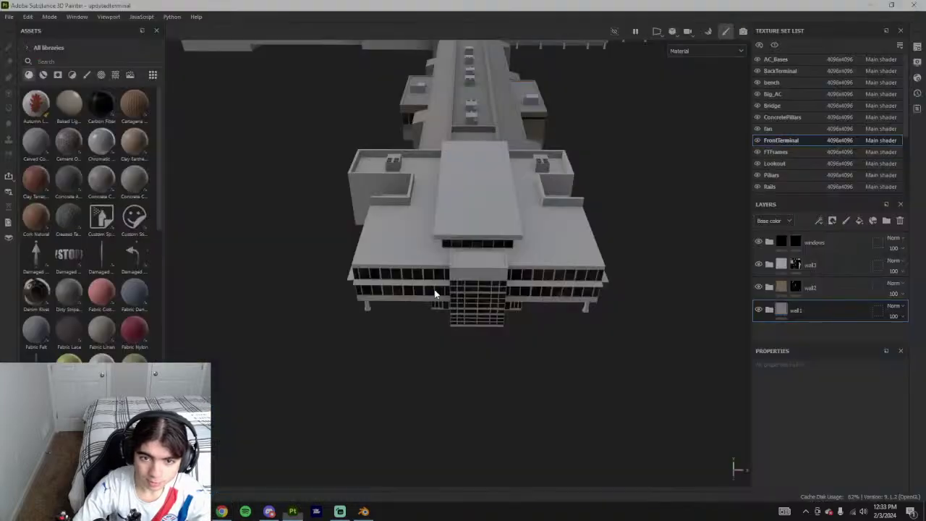
mouse_move(438, 293)
alt+mouse_down()
mouse_move(586, 234)
mouse_move(472, 273)
mouse_move(521, 251)
alt+mouse_up()
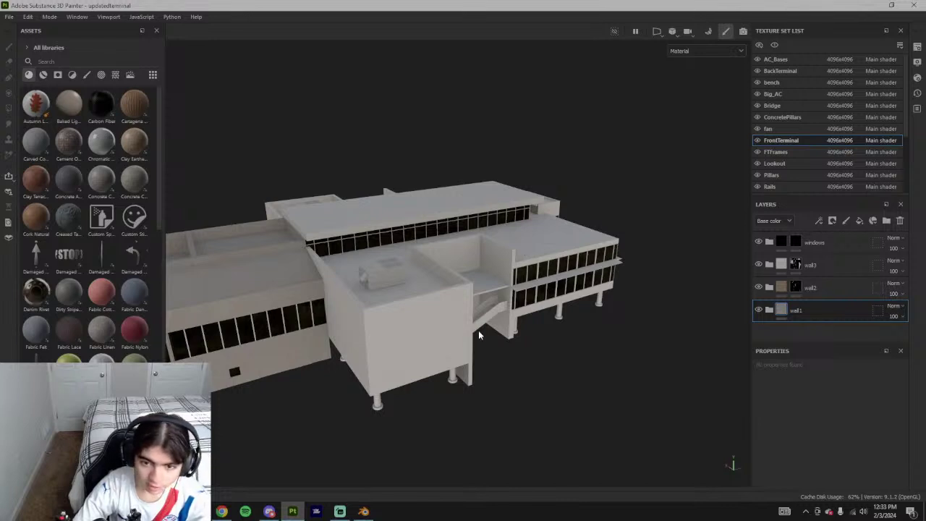
mouse_move(478, 330)
alt+mouse_down()
mouse_move(592, 301)
mouse_move(529, 281)
alt+mouse_up()
key(alt+Tab)
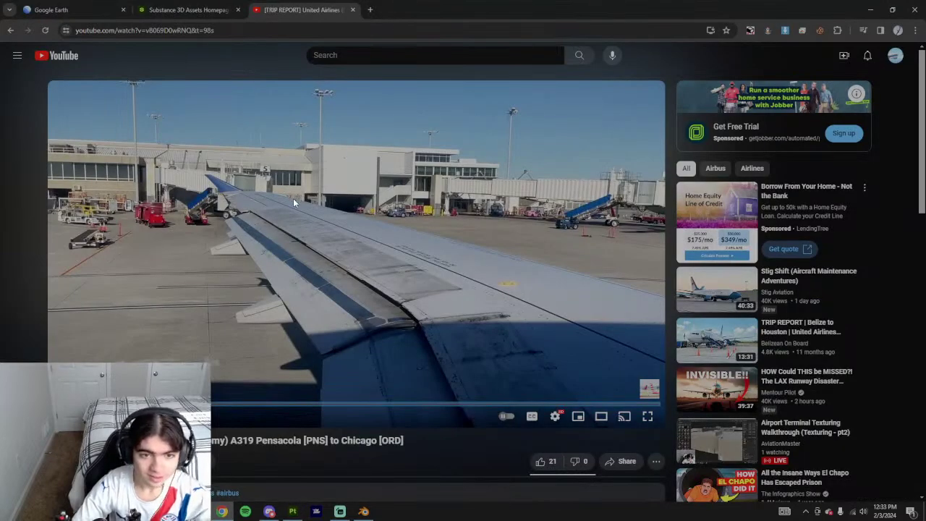
key(Left)
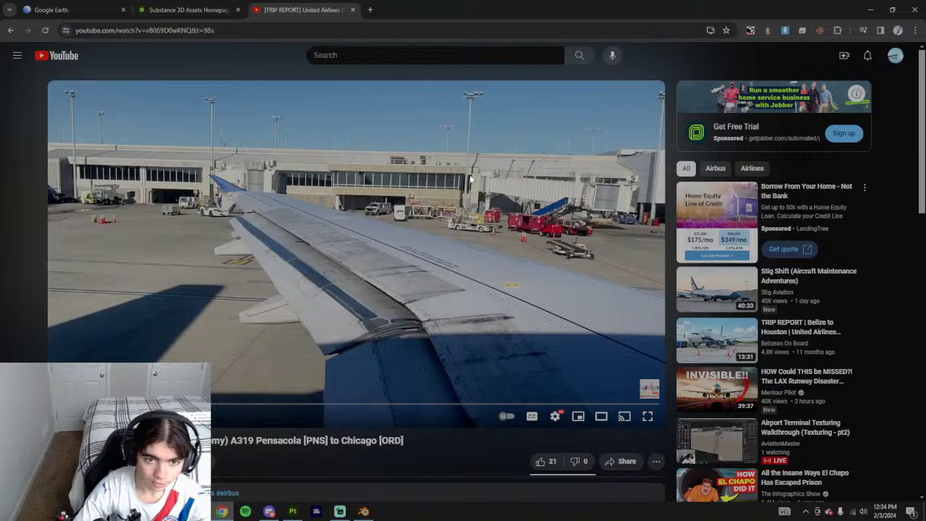
- Switch to Substance 3D Painter and examine the front terminal's tan section from the front and both sides
key(alt+Tab)
key(alt+Tab)
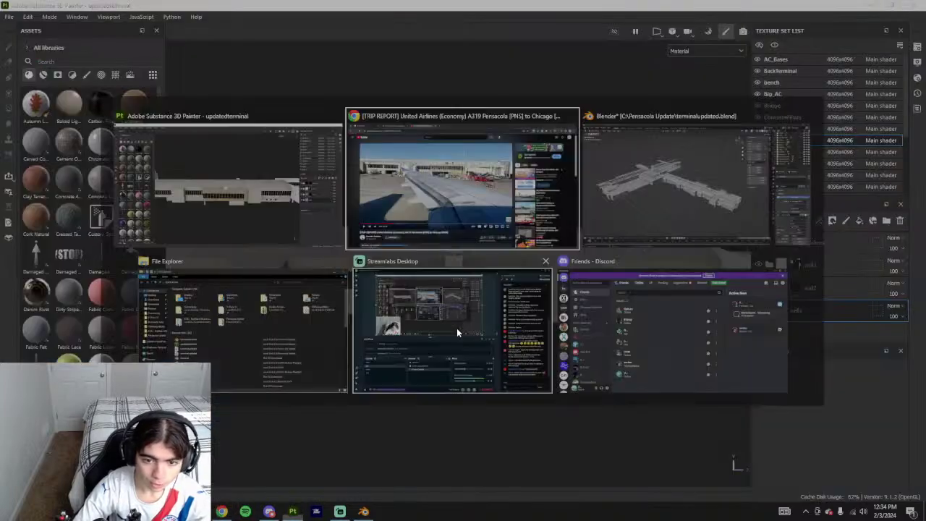
key(alt+Tab)
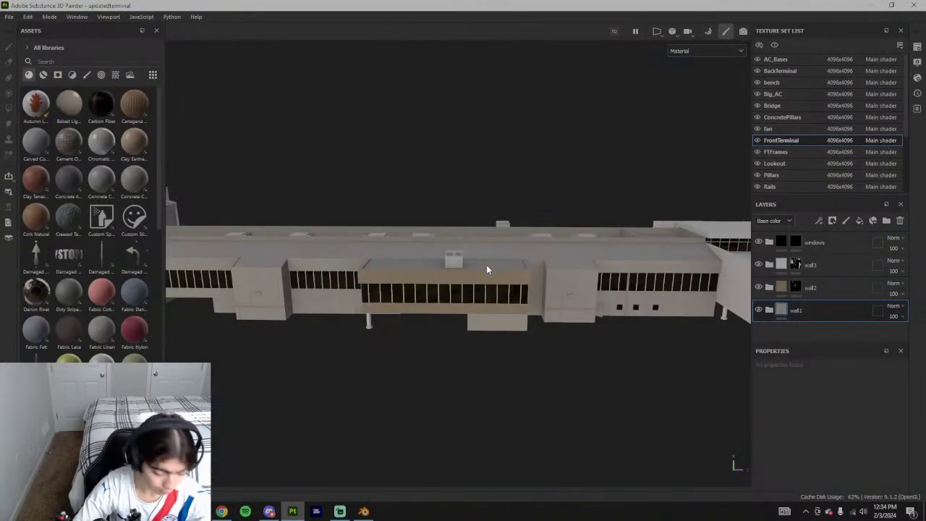
alt+drag(442, 281, 437, 304)
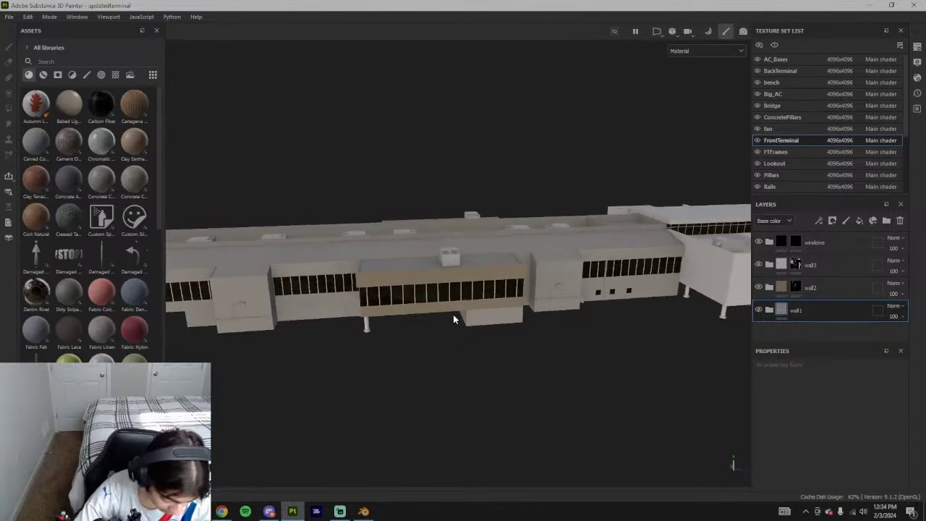
alt+drag(447, 317, 319, 306)
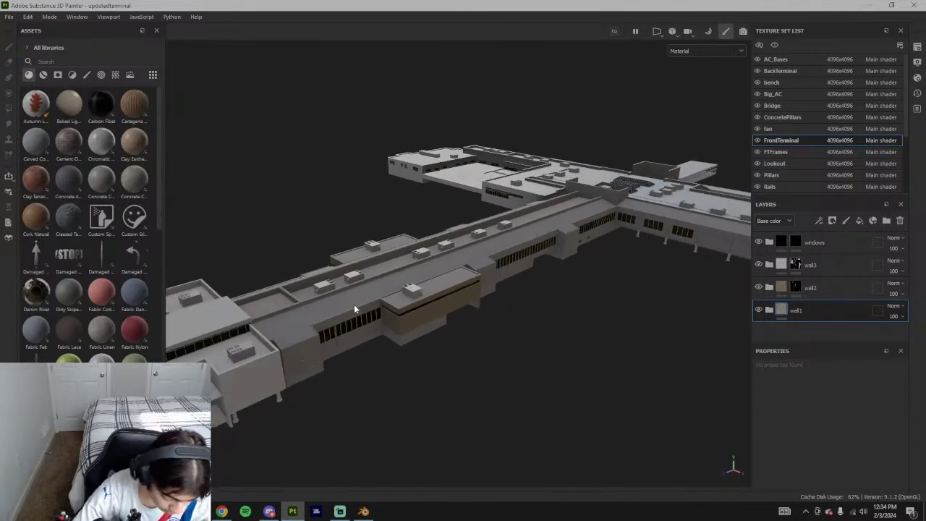
alt+drag(362, 302, 558, 297)
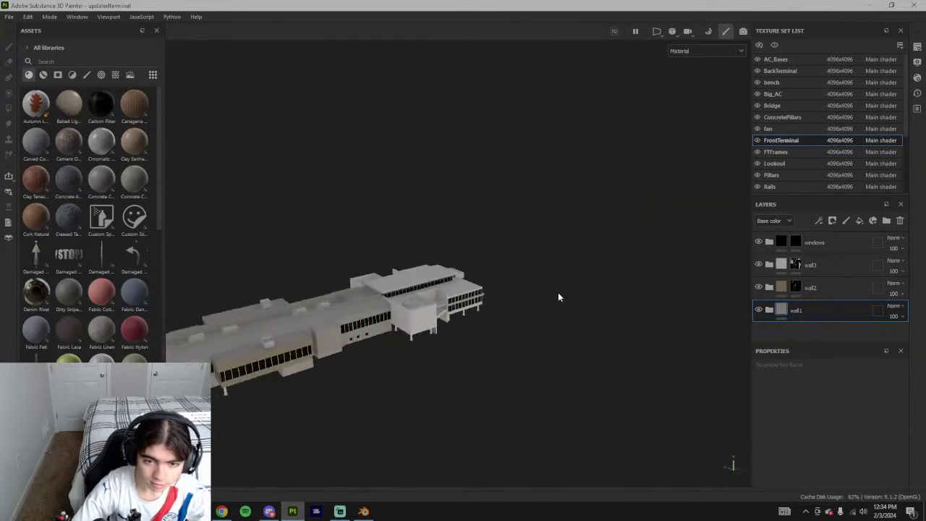
- Examine the white block on supports at the front terminal's end and the panelled wall with small windows
scroll(453, 307, up, 9)
alt+drag(454, 288, 433, 305)
scroll(434, 275, down, 5)
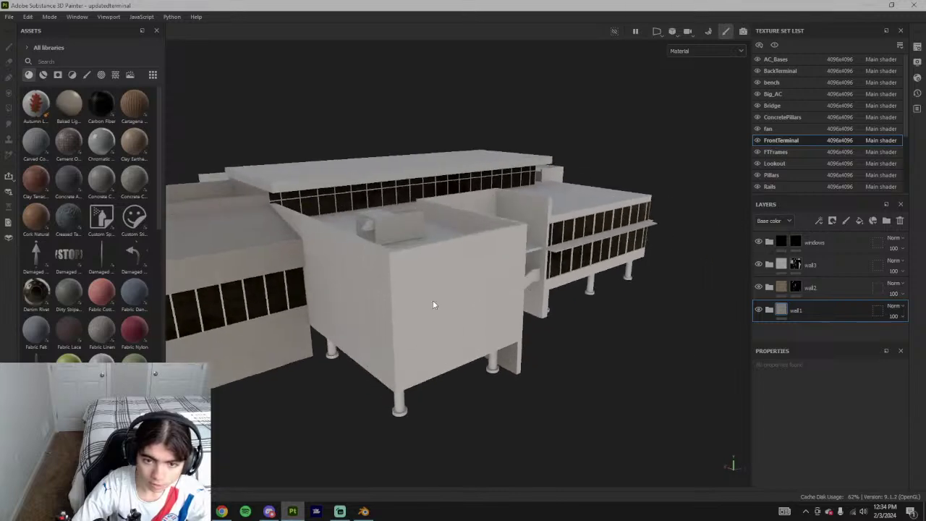
scroll(422, 304, up, 3)
scroll(421, 304, down, 10)
alt+middle_drag(376, 315, 404, 199)
scroll(403, 198, down, 3)
alt+drag(463, 388, 418, 341)
scroll(435, 379, up, 3)
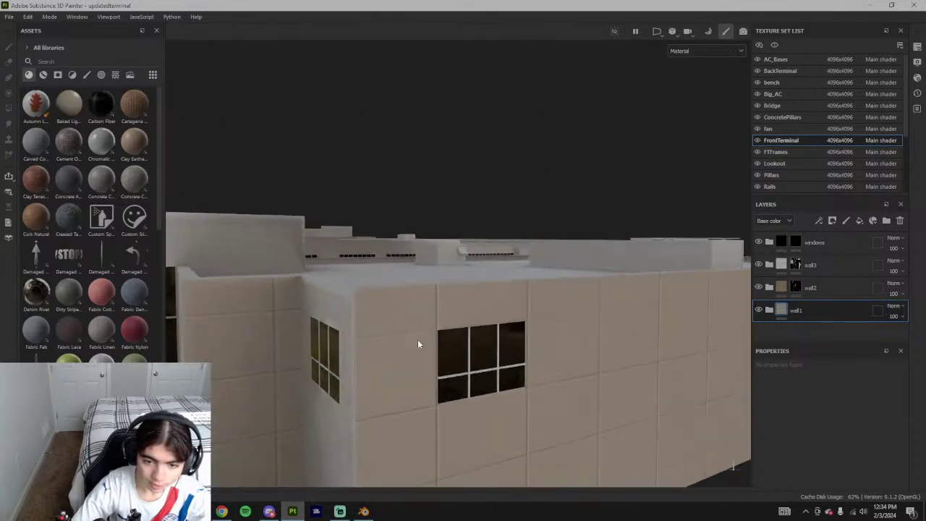
scroll(533, 354, down, 5)
scroll(535, 355, down, 4)
- Examine the window rows, recessed openings and protruding wall blocks between the tan section and the back terminal
alt+drag(542, 362, 512, 312)
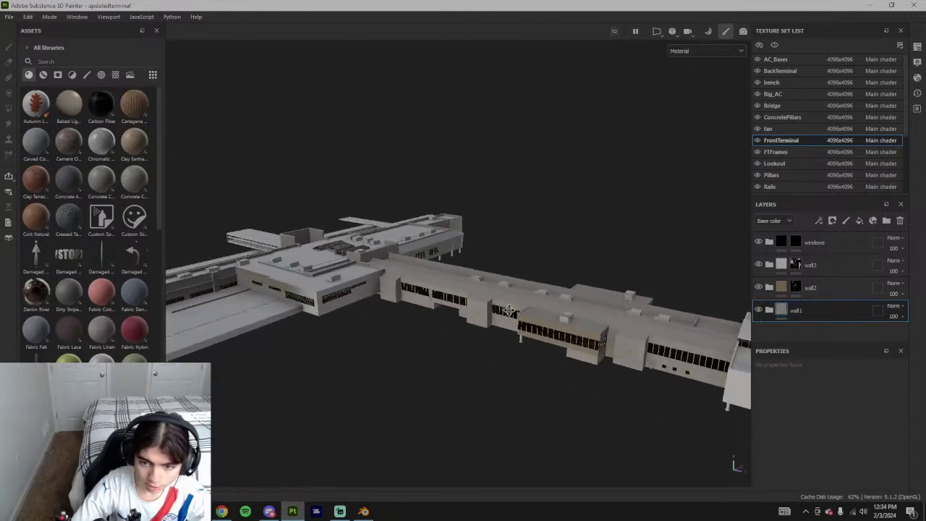
alt+middle_drag(512, 311, 442, 355)
scroll(441, 354, up, 4)
alt+drag(442, 355, 552, 331)
alt+middle_drag(405, 344, 695, 340)
scroll(390, 295, up, 6)
scroll(379, 283, down, 4)
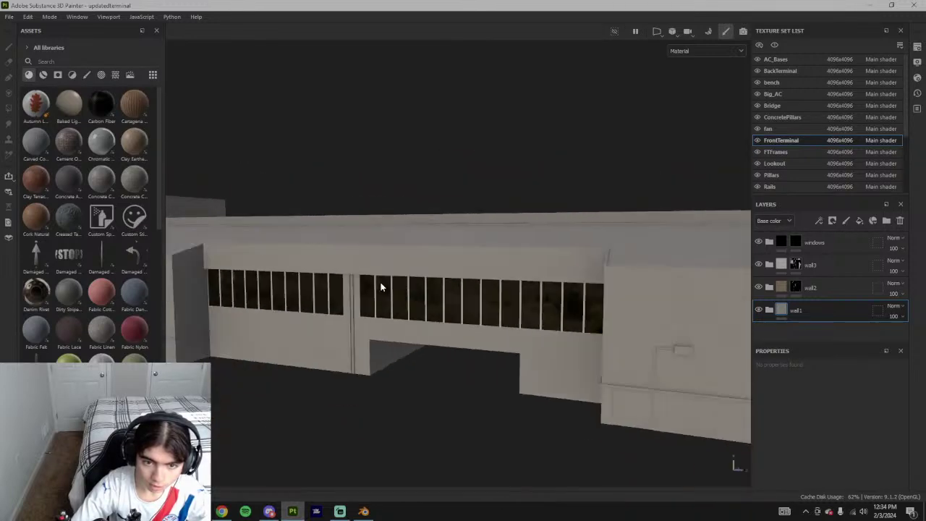
scroll(370, 271, up, 4)
scroll(373, 283, down, 3)
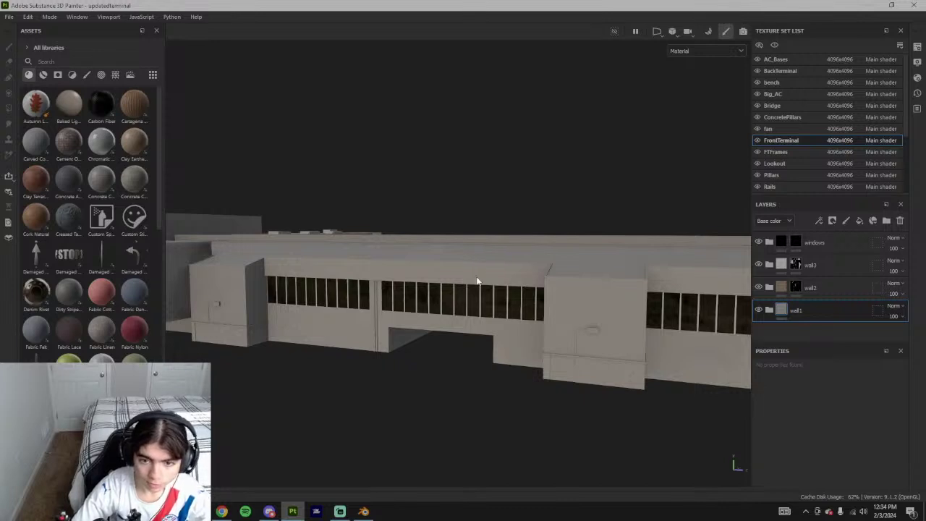
scroll(588, 331, down, 3)
alt+drag(588, 333, 508, 335)
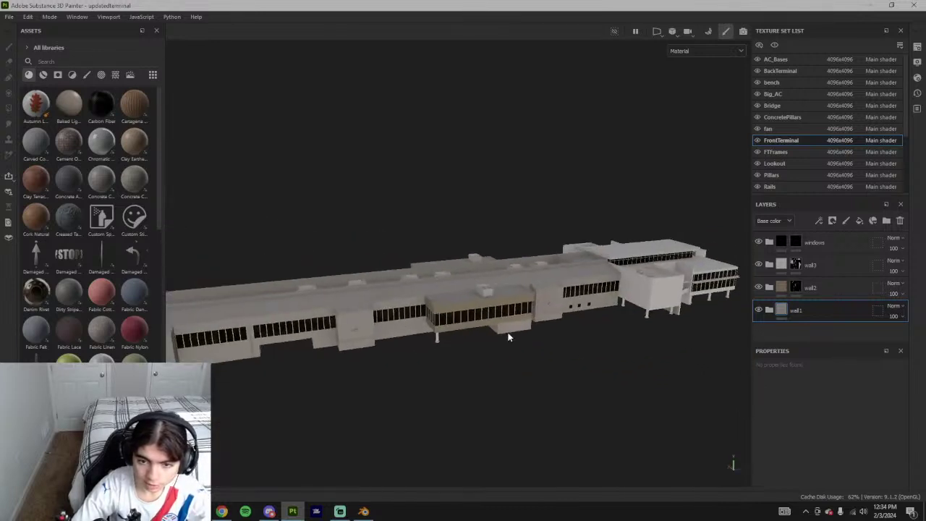
- Examine the tan section's upper edge, its rooftop unit and the full length of the front terminal from several angles
scroll(506, 333, up, 4)
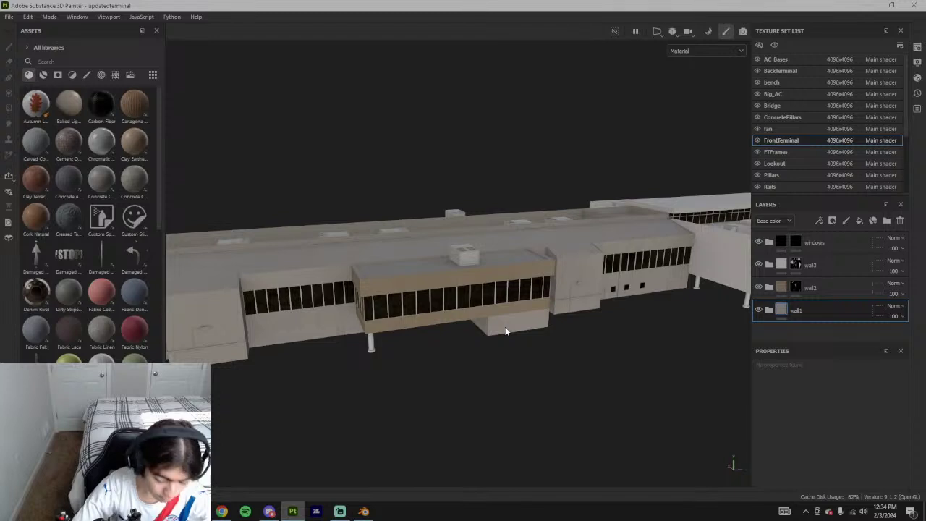
scroll(529, 346, down, 5)
scroll(537, 344, up, 6)
alt+drag(562, 328, 228, 305)
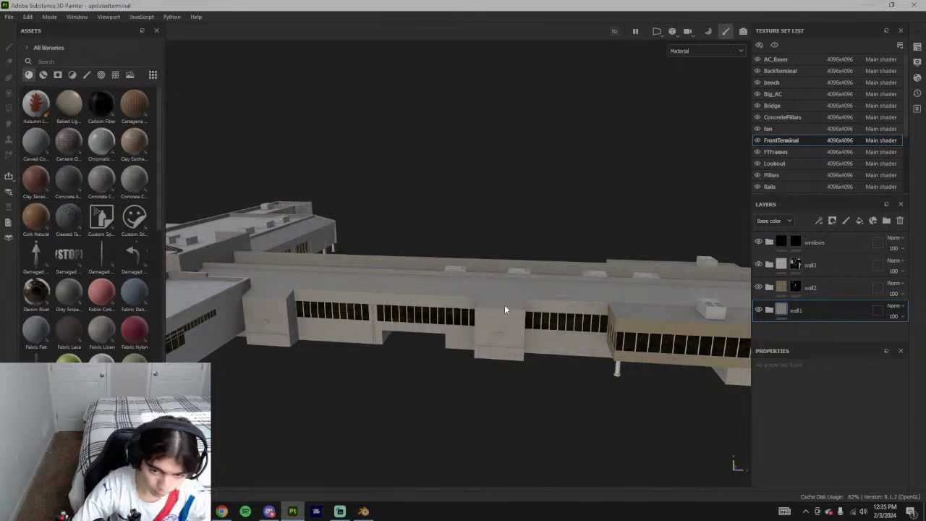
alt+middle_drag(597, 323, 424, 293)
scroll(425, 298, up, 5)
scroll(423, 319, down, 10)
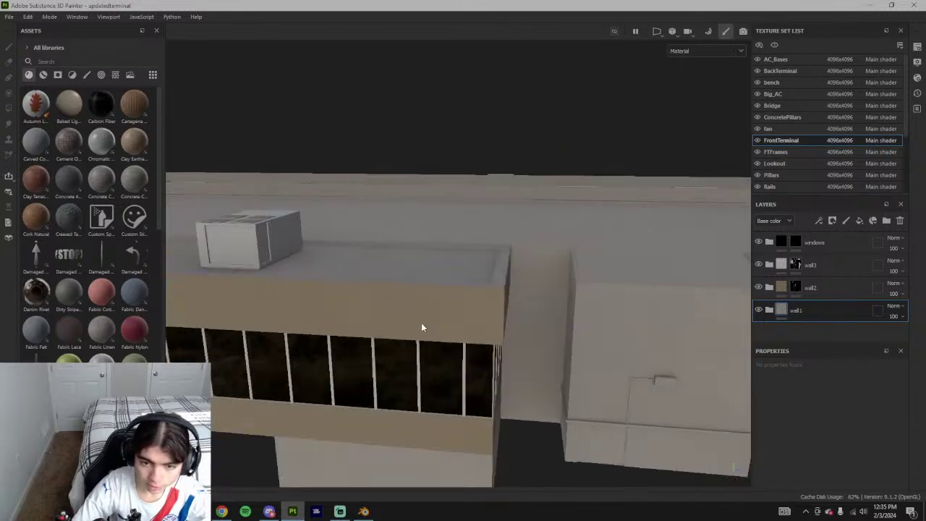
alt+drag(443, 341, 374, 319)
scroll(371, 323, up, 3)
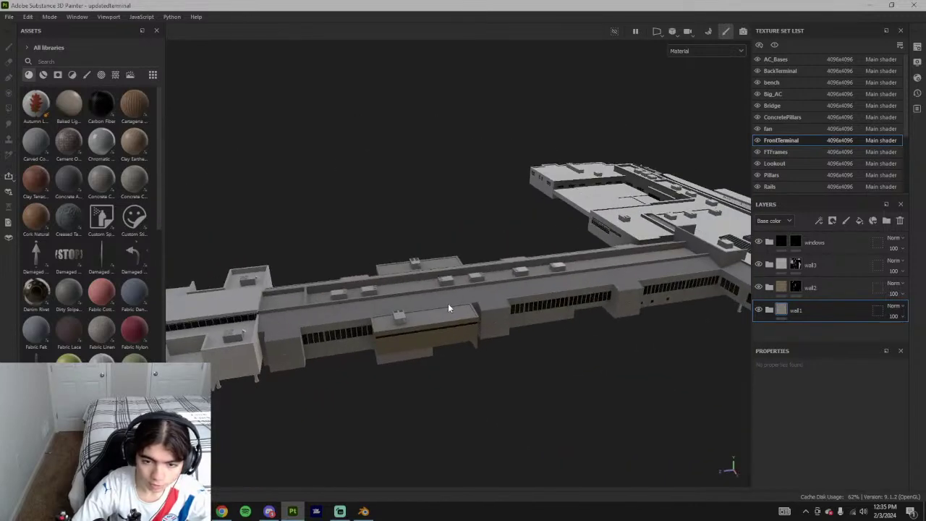
alt+drag(636, 287, 552, 293)
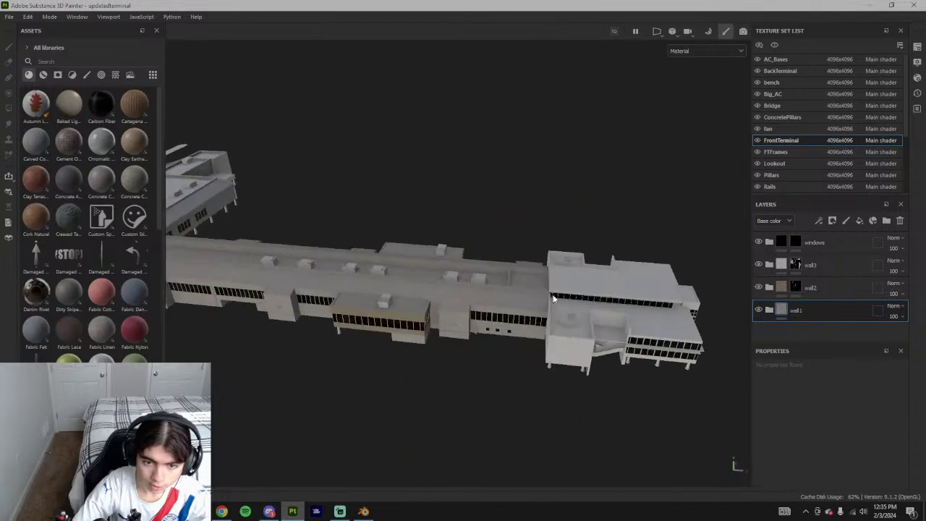
alt+drag(397, 315, 421, 302)
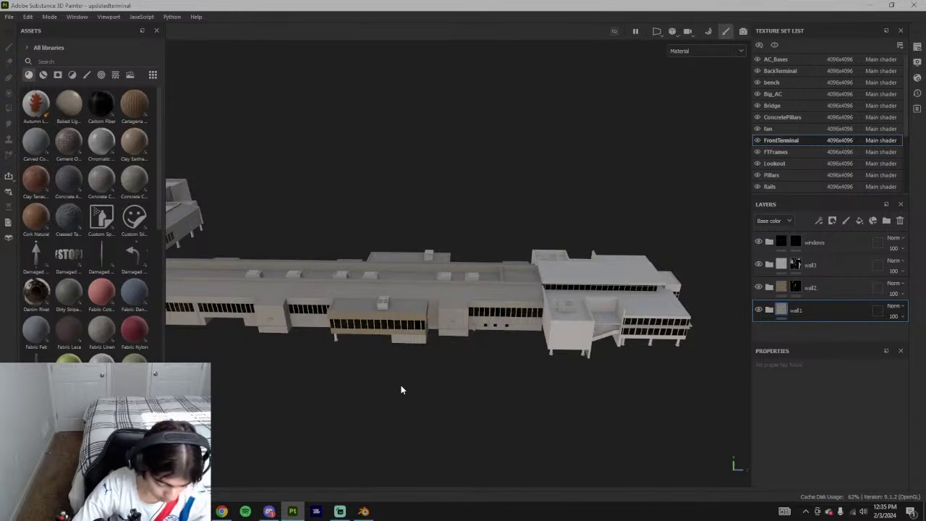
- Compare the terminal model with the trip report video in Chrome, stepping the footage between the beige back building and the tan window section
key(alt+Tab)
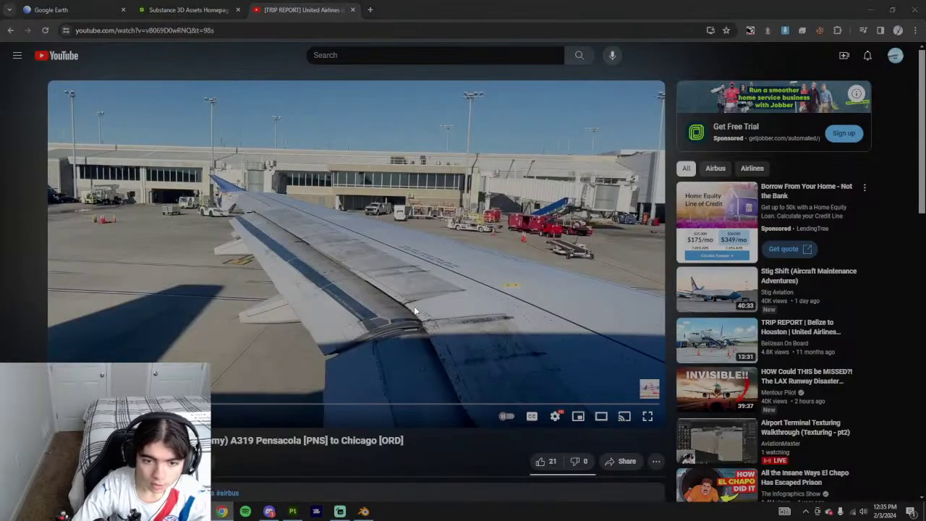
key(alt+Tab)
key(alt+Tab)
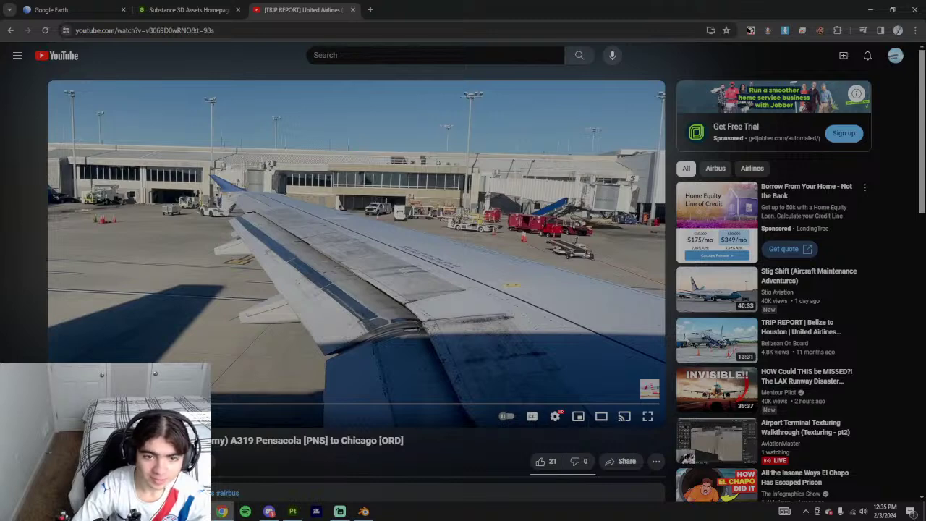
key(alt+Tab)
alt+drag(386, 435, 461, 356)
key(alt+Tab)
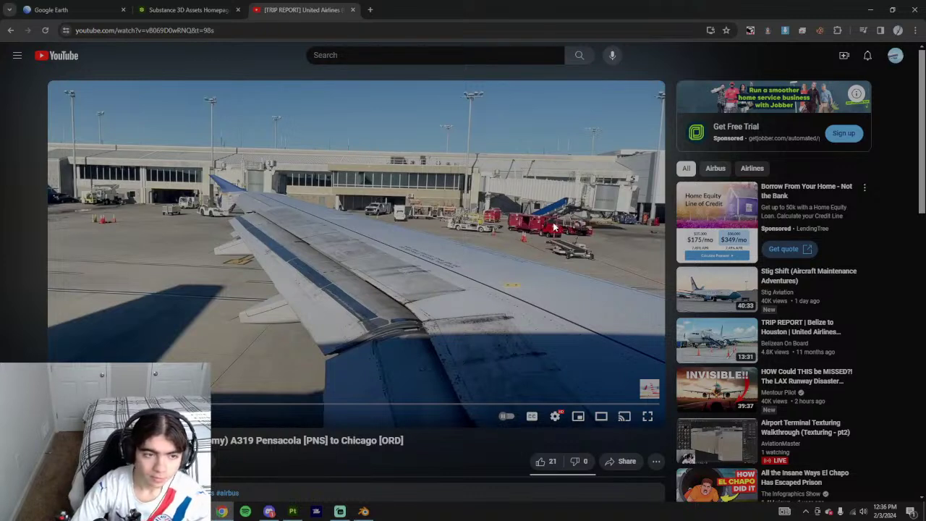
key(Left)
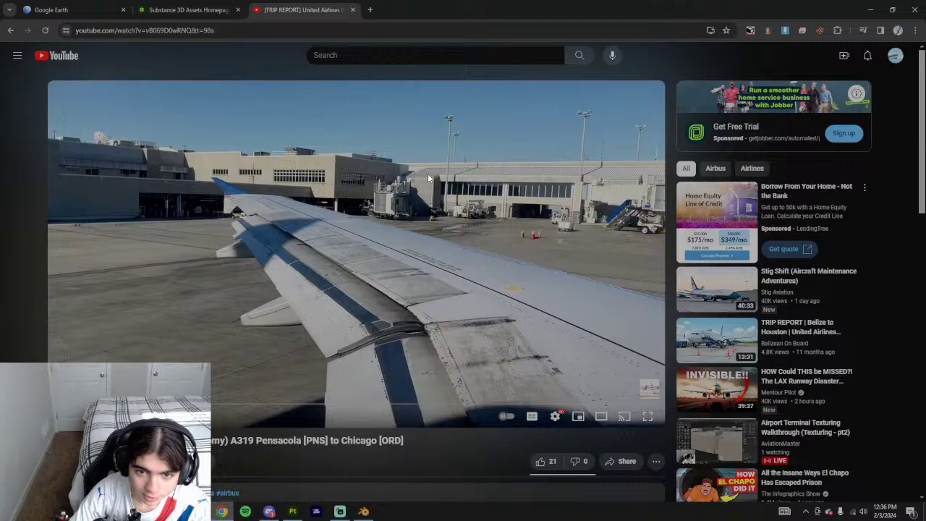
key(alt+Tab)
key(alt+Tab)
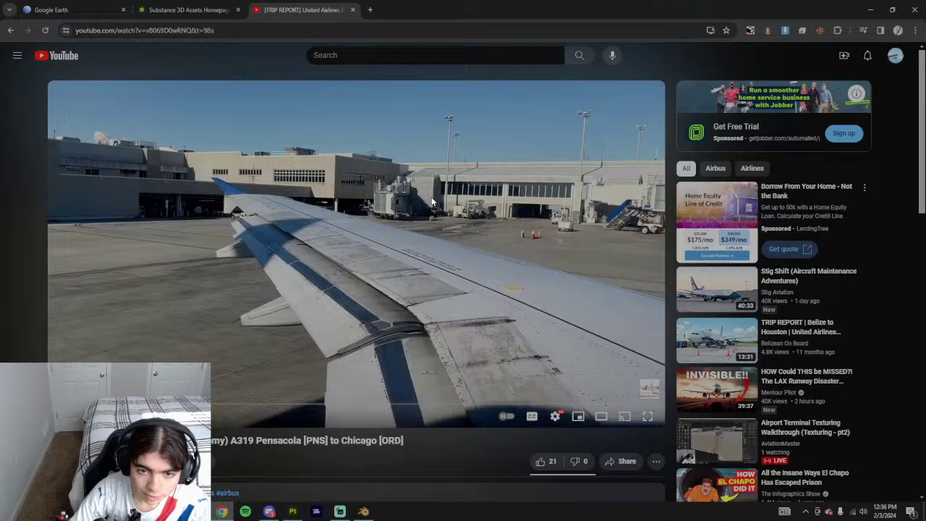
key(Right)
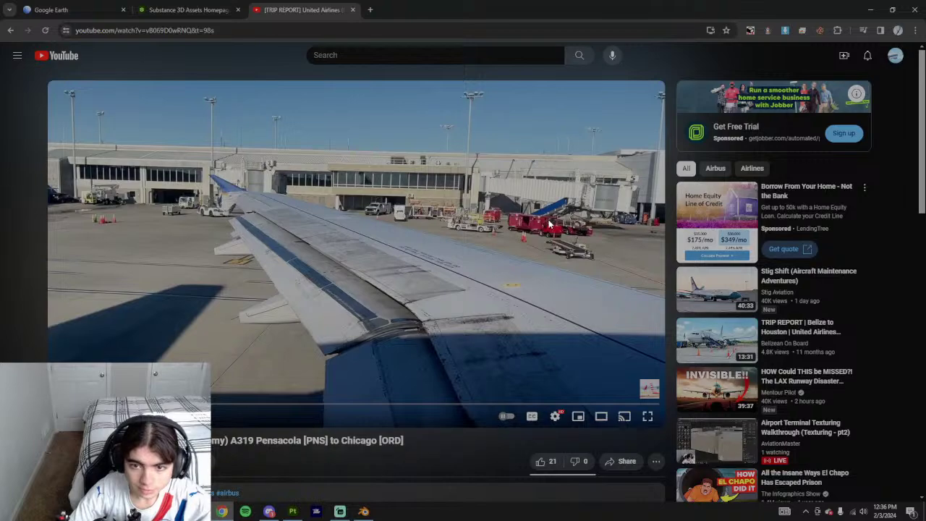
key(Right)
key(Left)
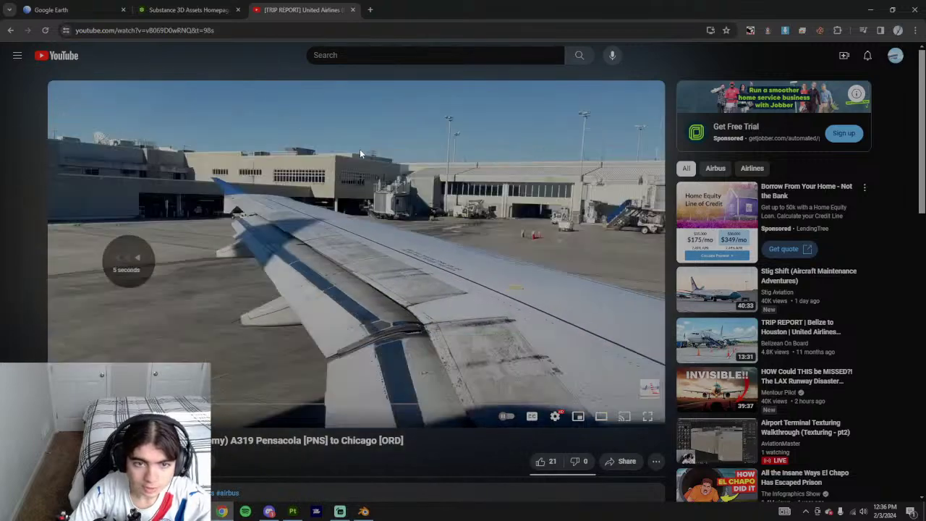
- Switch to Google Earth and examine the real terminal's window rows, wall blocks and roofs beside the jet bridges
click(65, 10)
scroll(563, 354, up, 5)
middle_drag(563, 353, 464, 359)
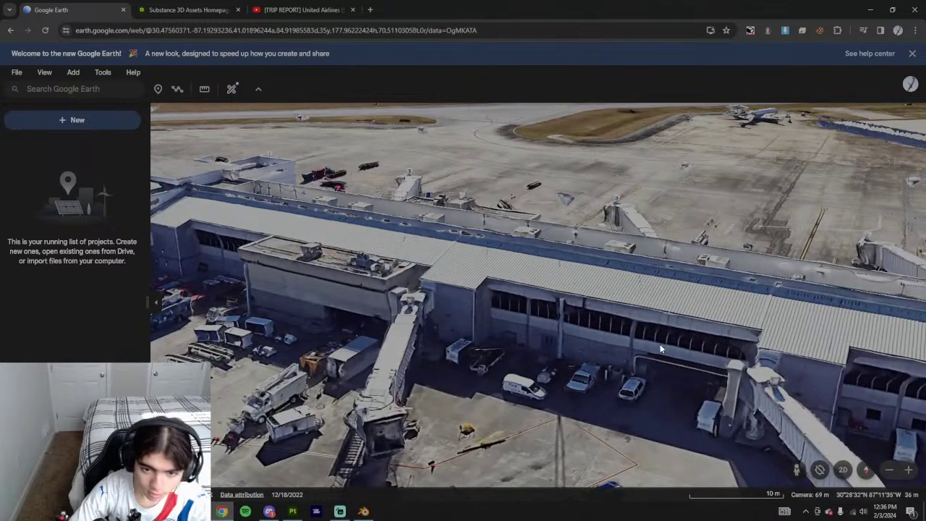
scroll(660, 344, down, 5)
scroll(643, 335, up, 5)
middle_drag(641, 333, 737, 325)
shift+drag(737, 328, 524, 349)
scroll(612, 338, down, 5)
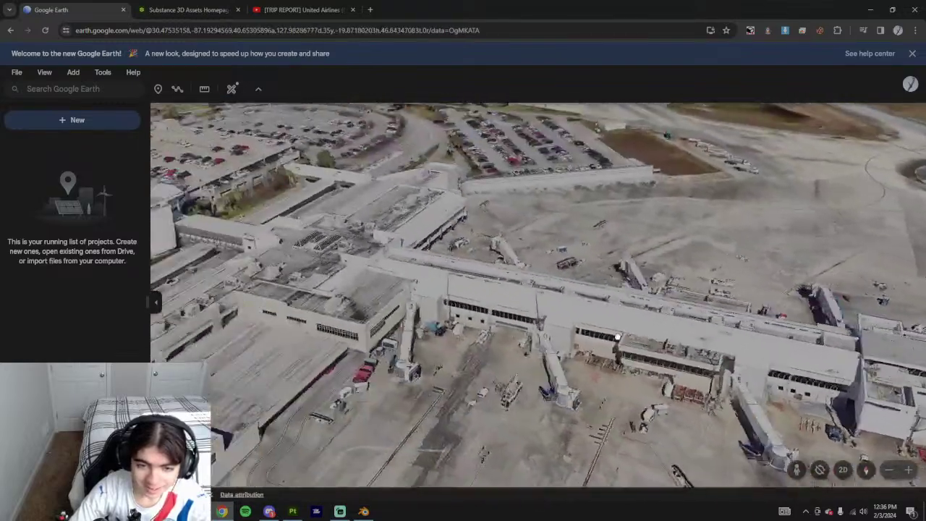
scroll(546, 331, up, 5)
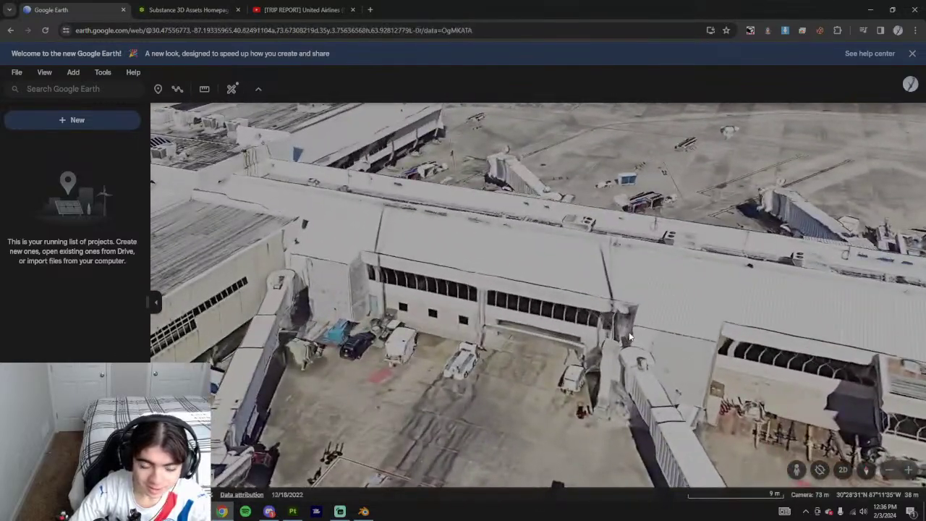
scroll(353, 303, up, 4)
scroll(351, 298, down, 4)
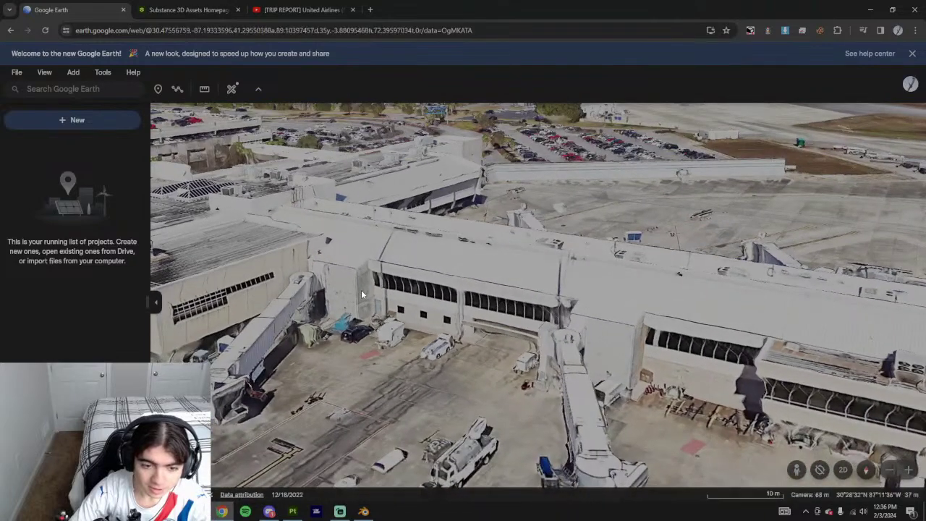
- Examine the wall block beside the jet bridge up close in Google Earth, along with the overall terminal layout
scroll(357, 302, up, 5)
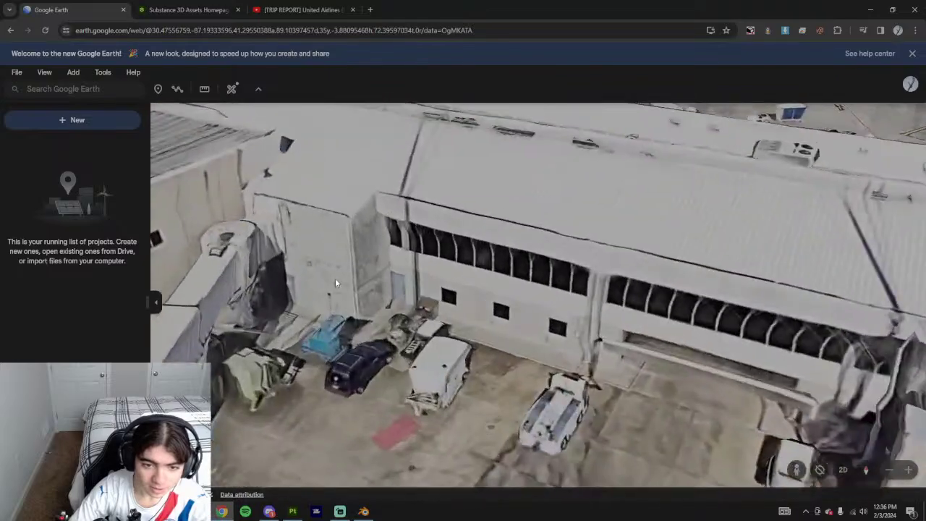
scroll(395, 331, down, 5)
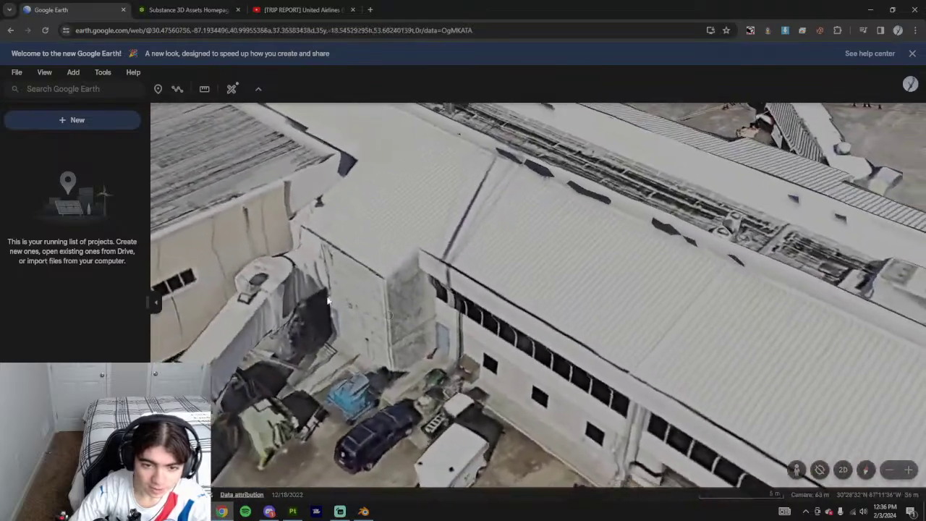
scroll(383, 330, up, 3)
scroll(406, 304, down, 8)
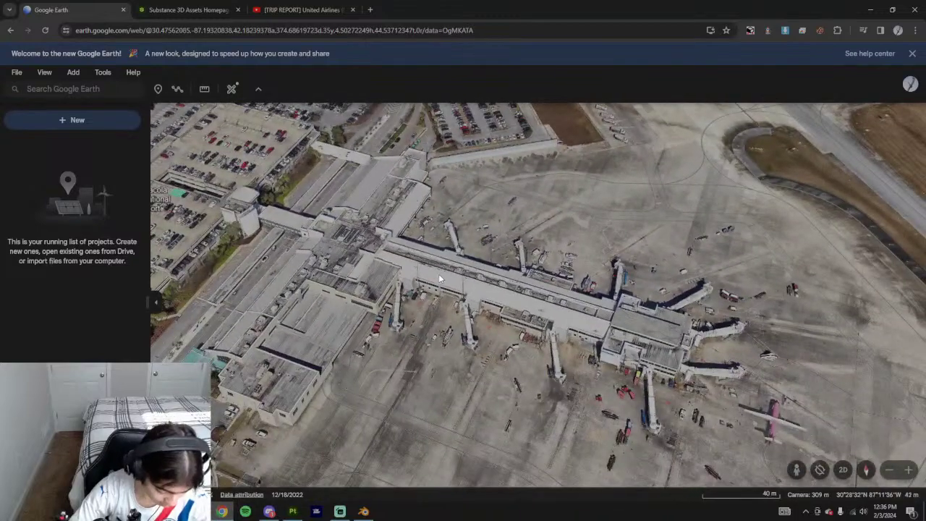
- Switch to the trip report video and inspect the beige building and adjoining window section, enlarged and in full screen
click(311, 10)
ctrl+scroll(301, 199, up, 2)
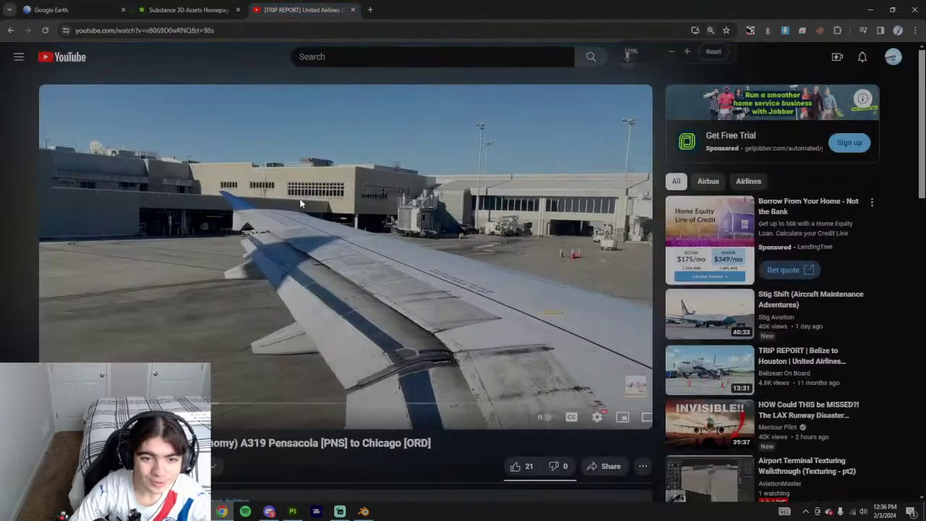
ctrl+scroll(332, 210, up, 1)
ctrl+scroll(332, 211, down, 4)
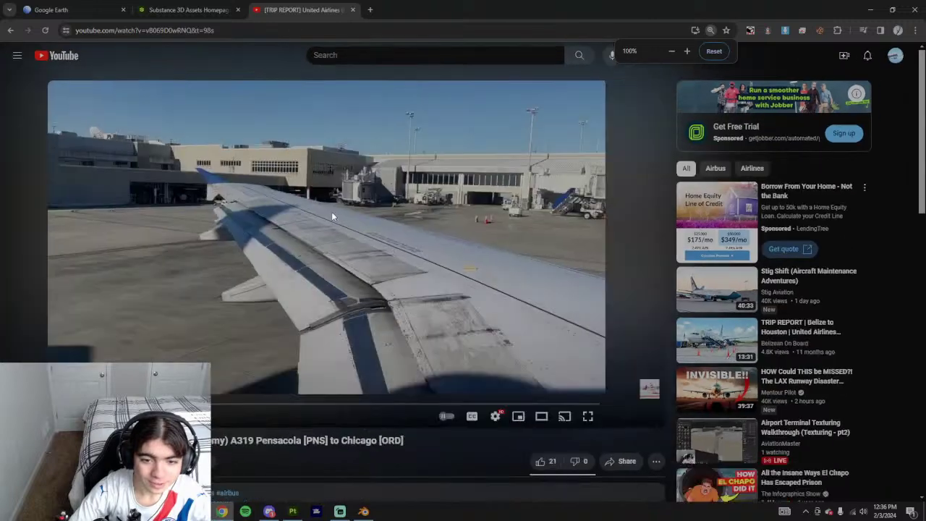
ctrl+scroll(518, 224, down, 1)
ctrl+scroll(518, 225, up, 1)
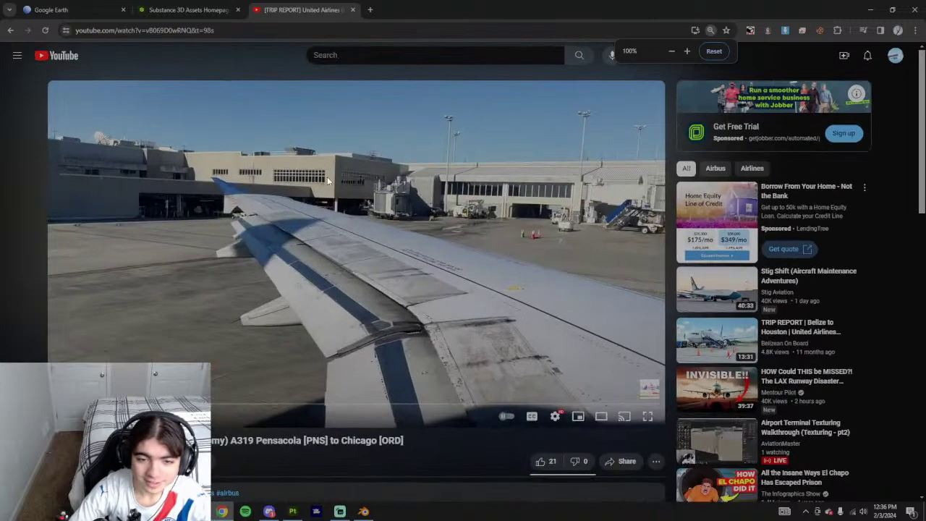
key(f)
key(ctrl+plus)
key(ctrl+plus)
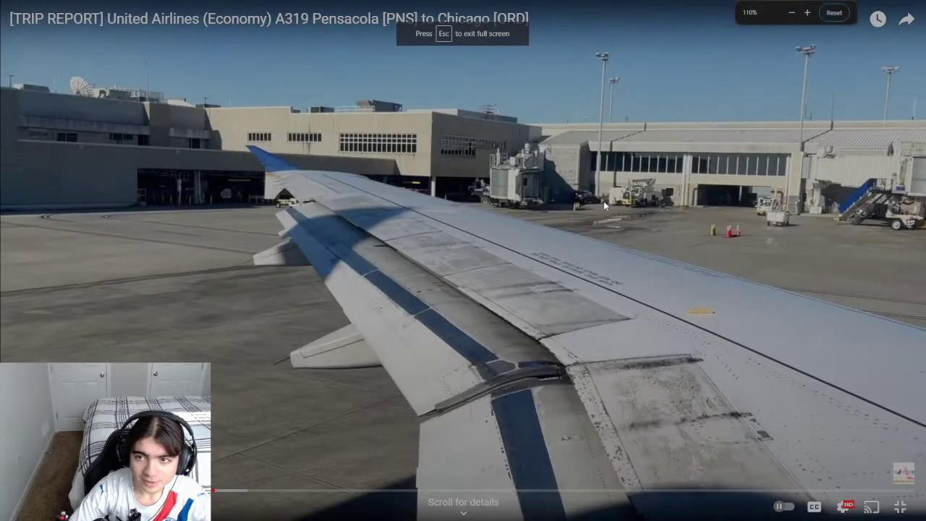
key(ctrl+minus)
key(ctrl+minus)
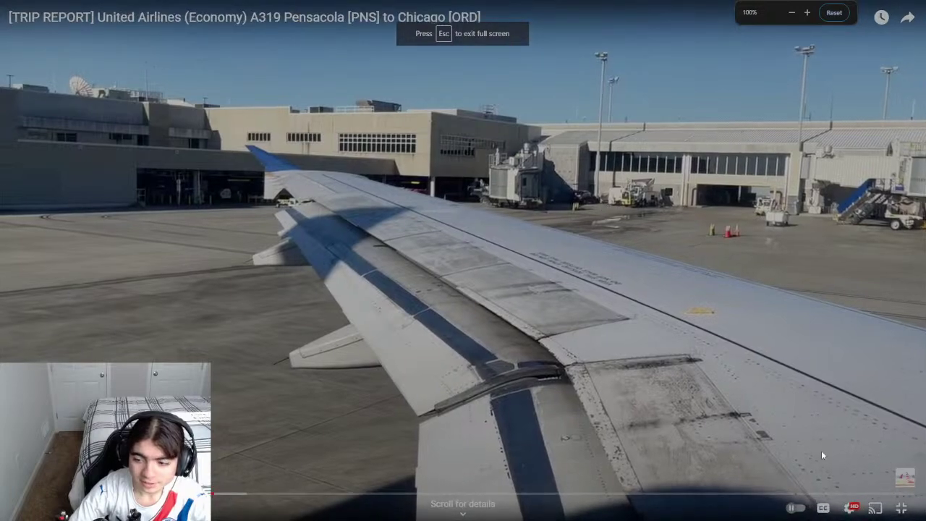
click(905, 511)
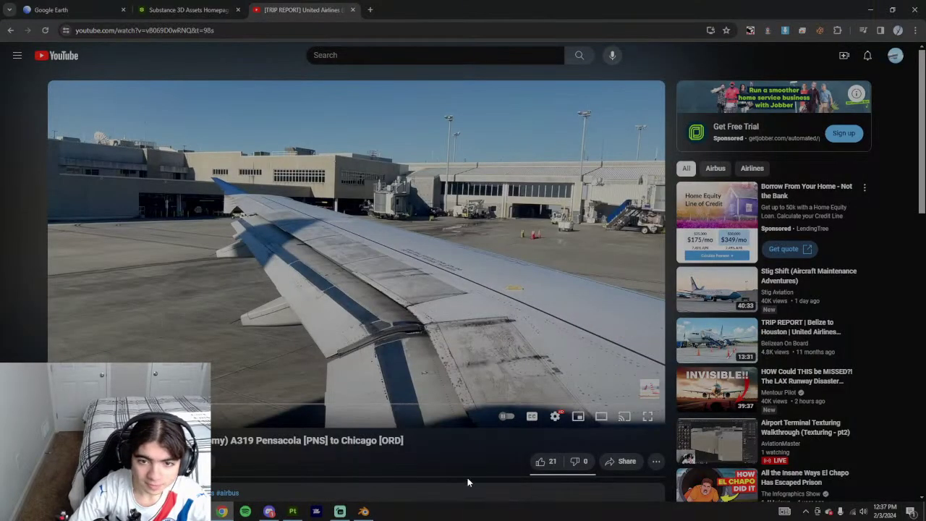
key(super+shift+s)
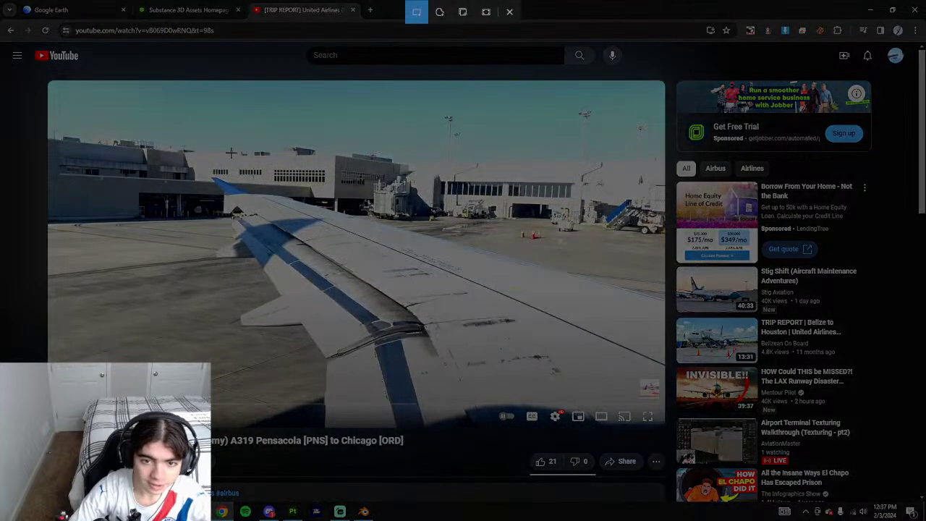
click(509, 12)
key(super+shift+s)
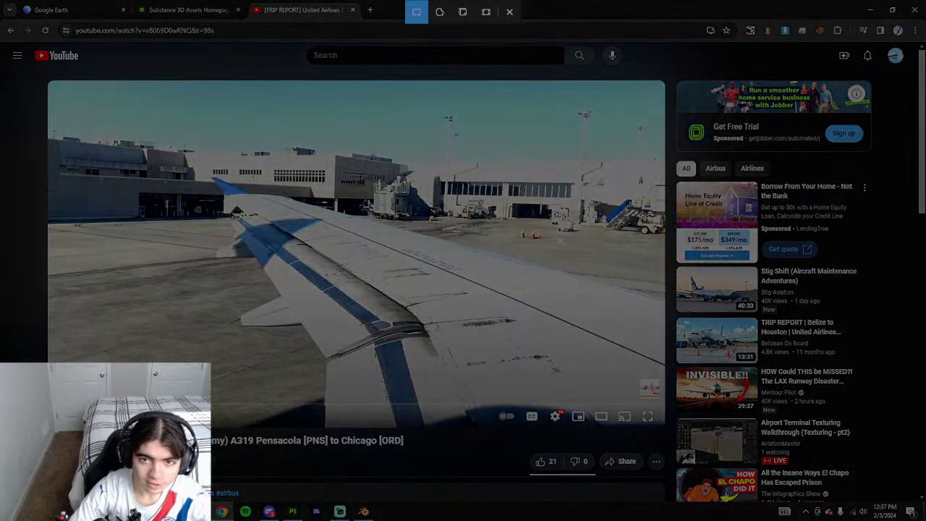
click(509, 11)
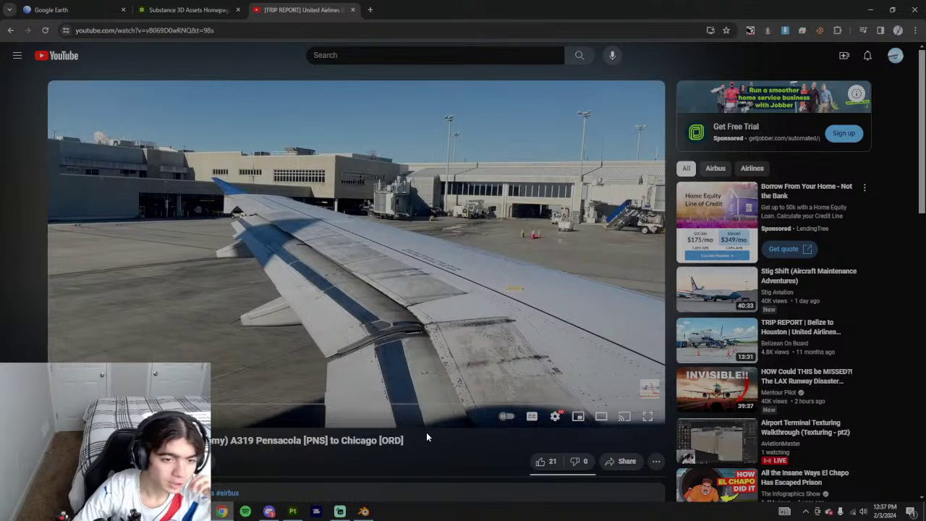
- Move the trip report footage to the view of the concourse's protruding window section and inspect its walls
click(192, 9)
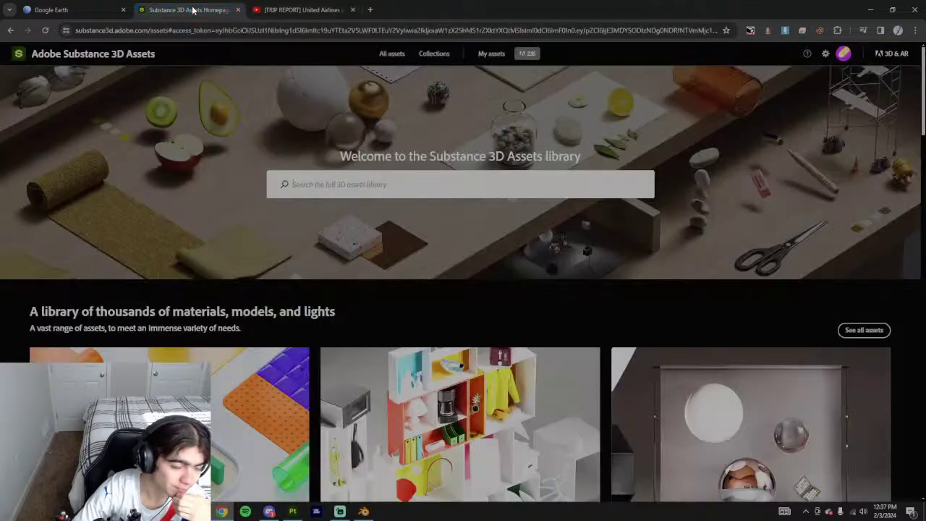
key(ctrl+shift+Tab)
click(282, 10)
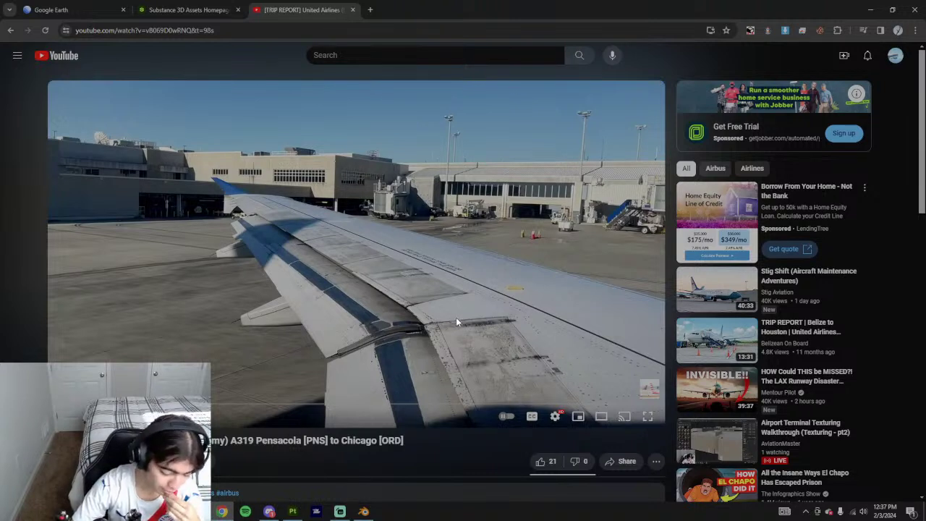
click(217, 377)
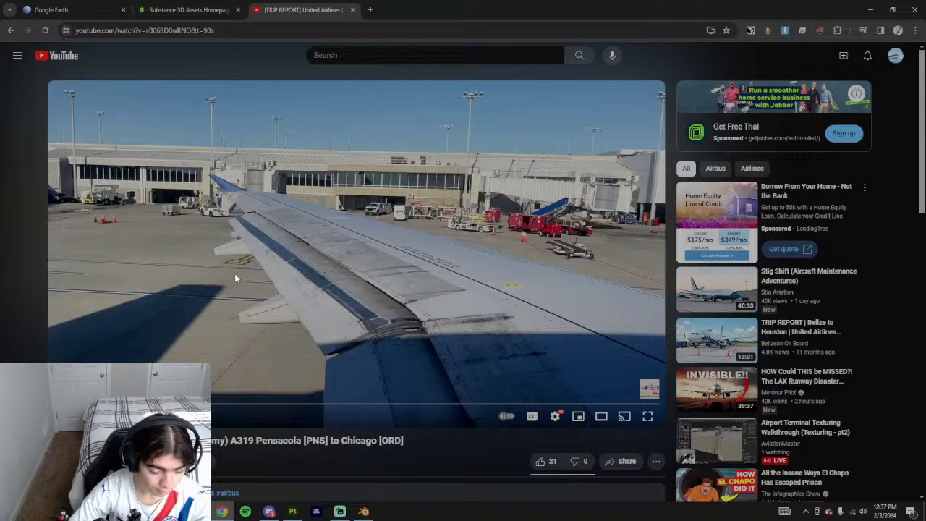
key(Left)
key(Right)
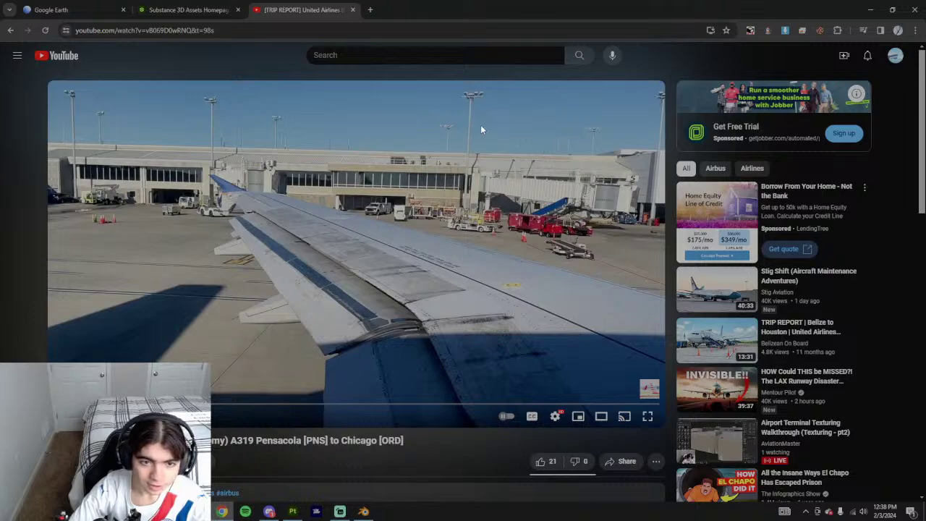
- Examine the concourse's protruding section and window rows in Google Earth, and compare them with the trip report video
click(80, 9)
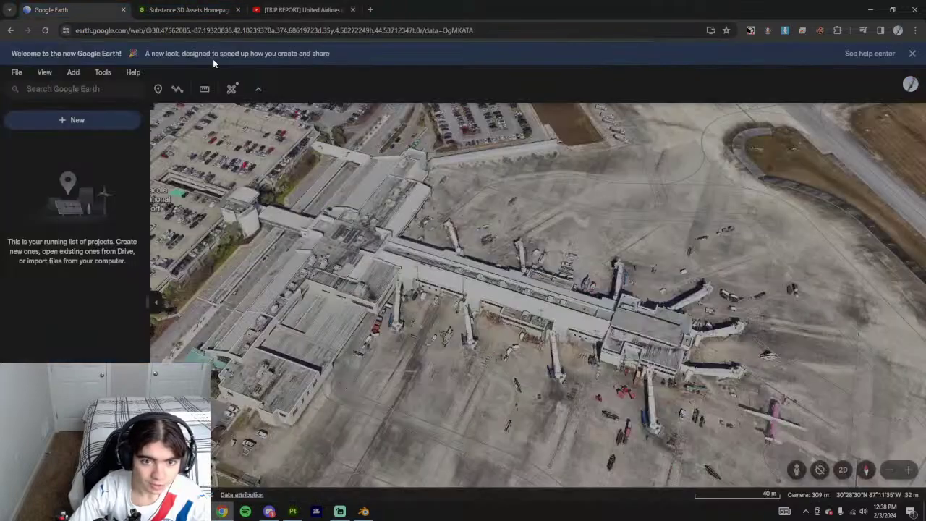
scroll(557, 253, up, 6)
middle_drag(366, 327, 678, 314)
drag(678, 313, 427, 300)
middle_drag(587, 306, 427, 282)
drag(427, 290, 454, 183)
middle_drag(453, 183, 377, 270)
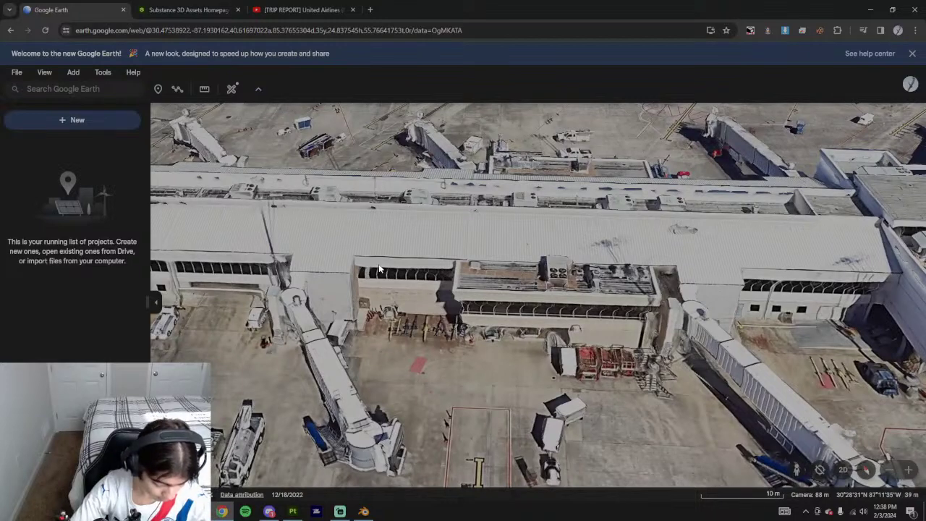
middle_drag(555, 310, 548, 352)
click(272, 7)
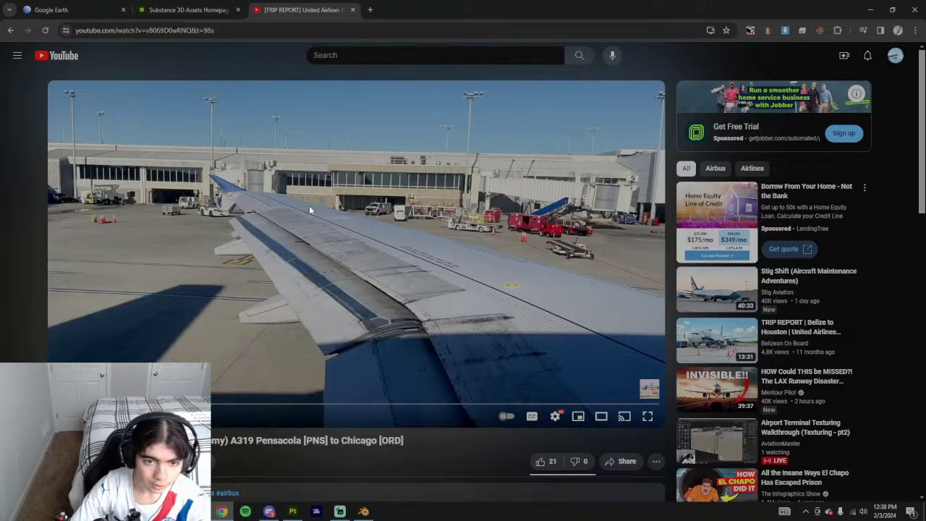
- Switch to the Substance 3D Assets library and search it for "brick"
click(189, 10)
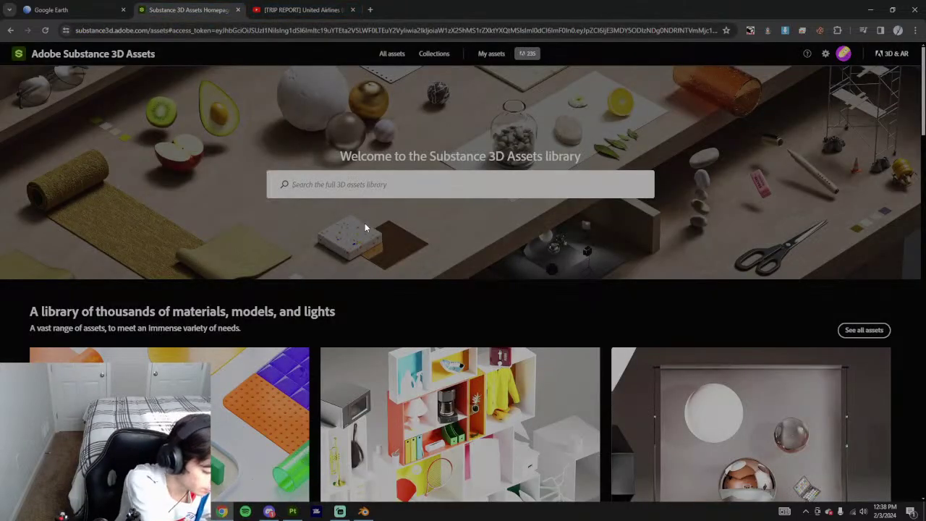
text(brick)
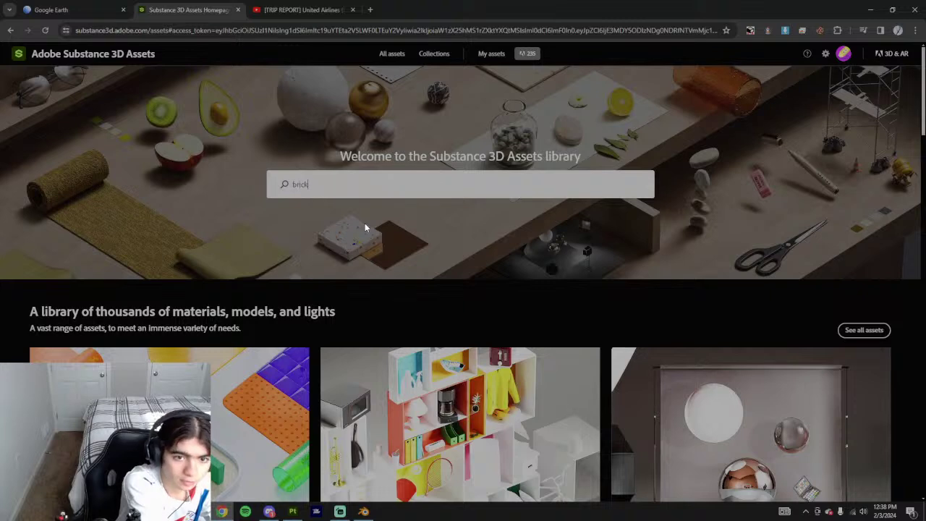
key(Return)
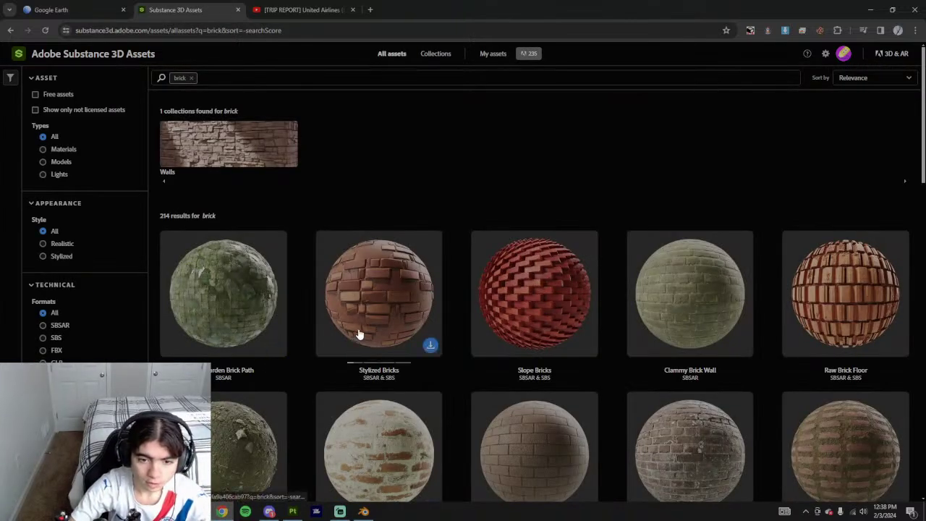
- Browse the brick search results for a material resembling the terminal's walls, considering Roughcast Brick Wall Pattern
scroll(444, 348, down, 1)
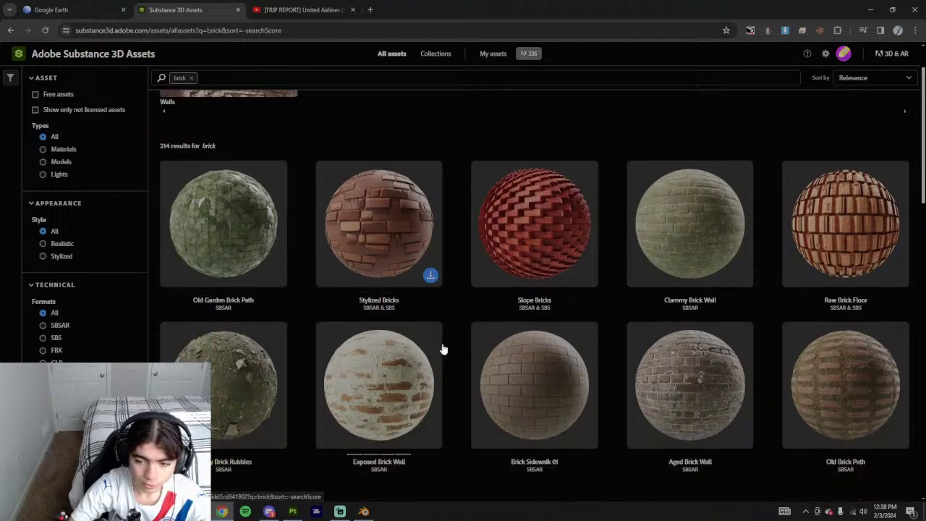
scroll(451, 339, down, 3)
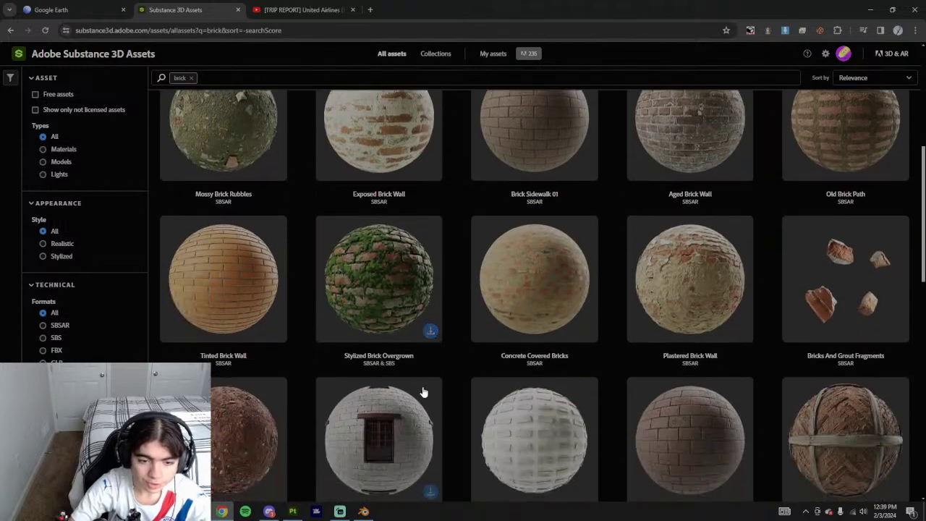
scroll(461, 358, down, 3)
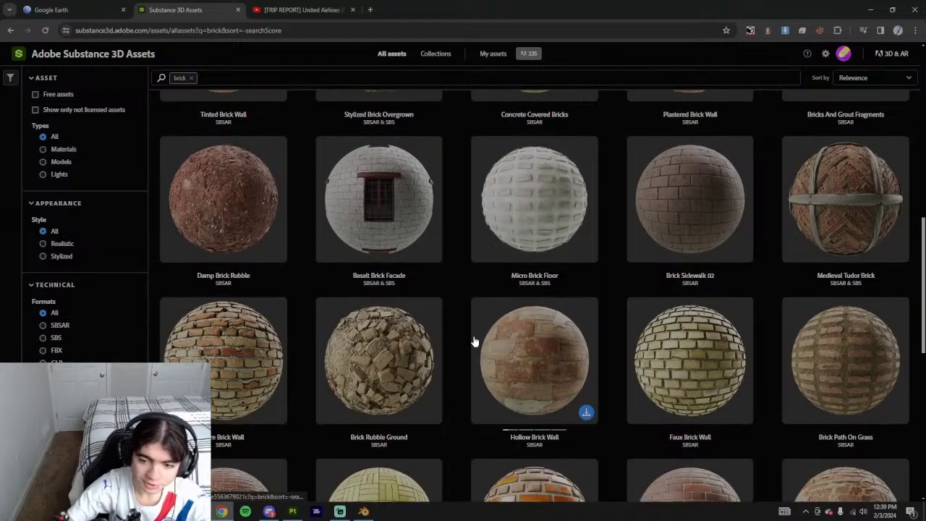
scroll(507, 348, down, 2)
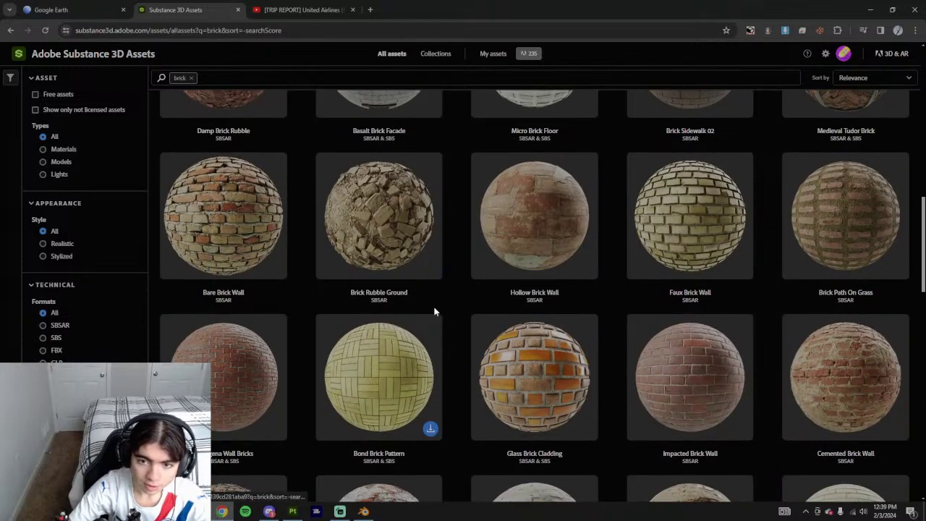
scroll(531, 214, down, 2)
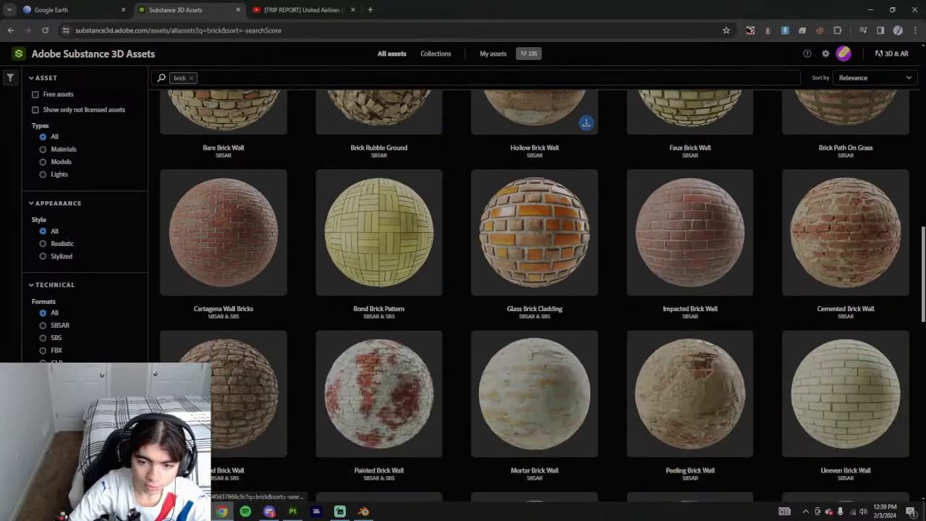
scroll(507, 360, down, 1)
scroll(454, 365, down, 2)
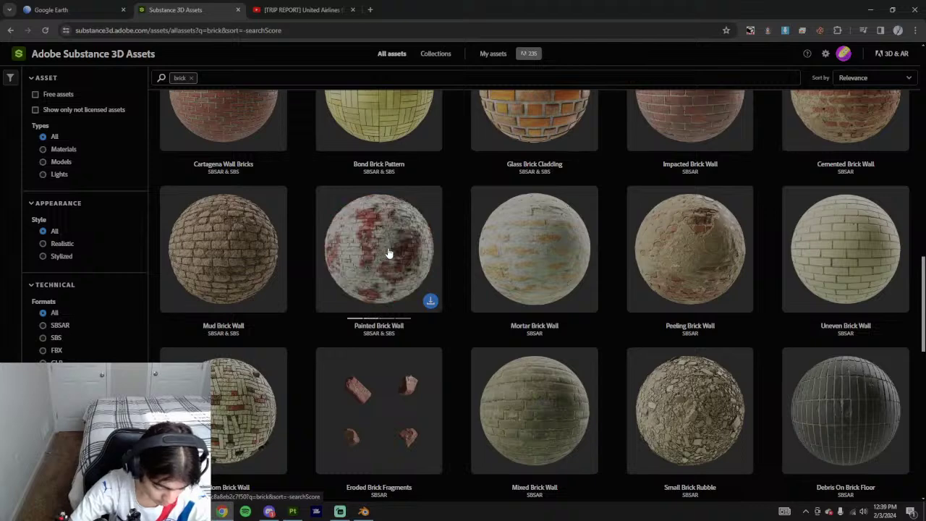
scroll(625, 341, down, 3)
scroll(746, 391, down, 1)
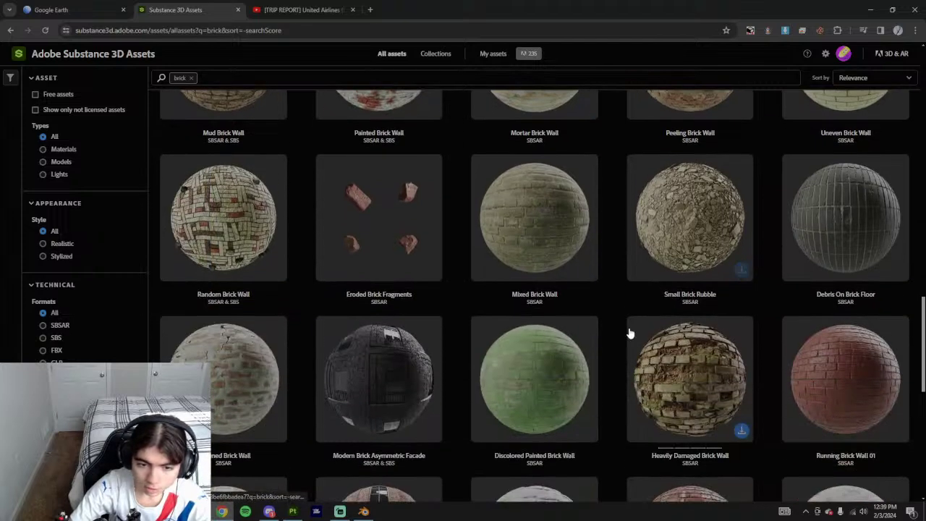
scroll(507, 336, down, 3)
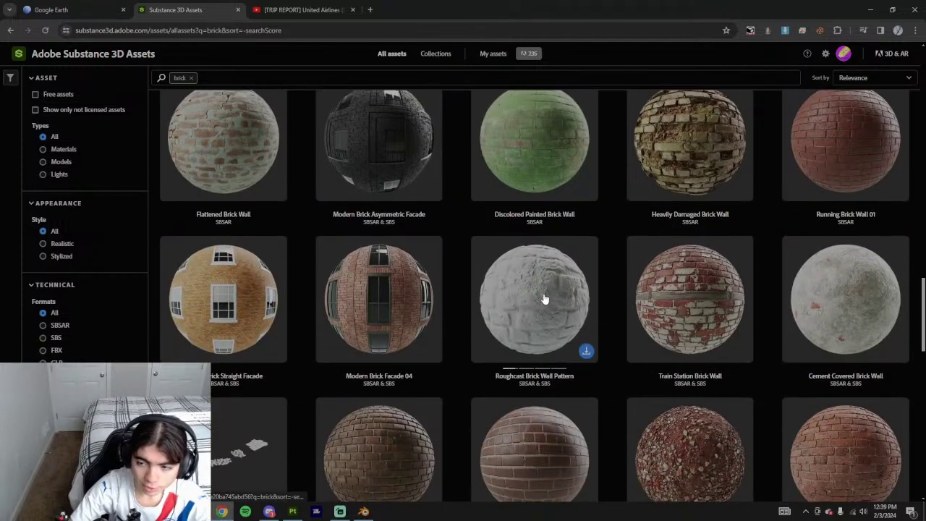
scroll(550, 301, down, 1)
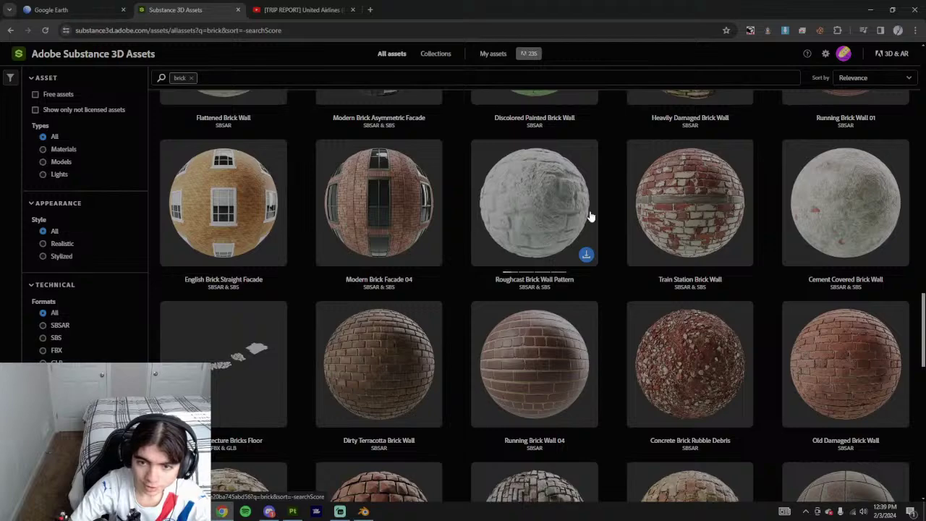
scroll(544, 219, down, 3)
scroll(529, 235, up, 4)
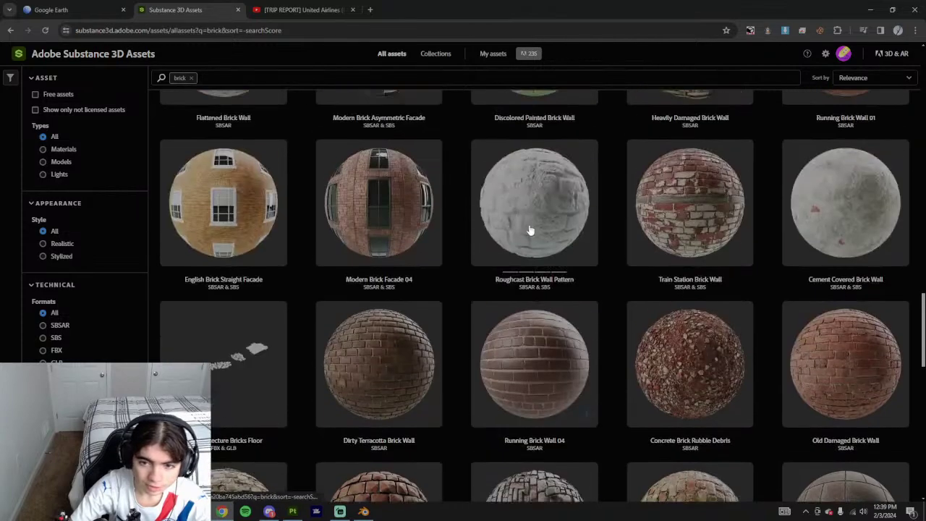
- Open the Sprinkled Plaster Brick Wall material further down the results and view its detailed image
scroll(527, 311, down, 4)
scroll(527, 323, down, 6)
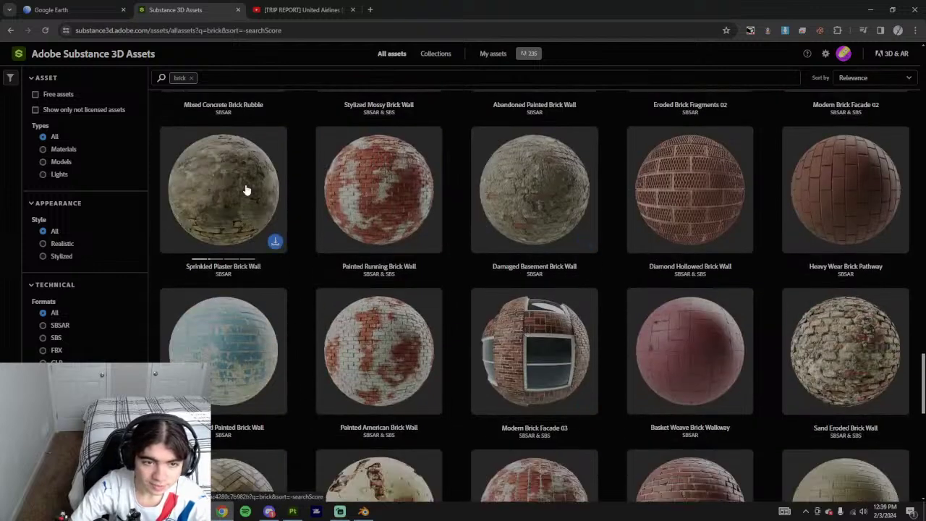
click(239, 204)
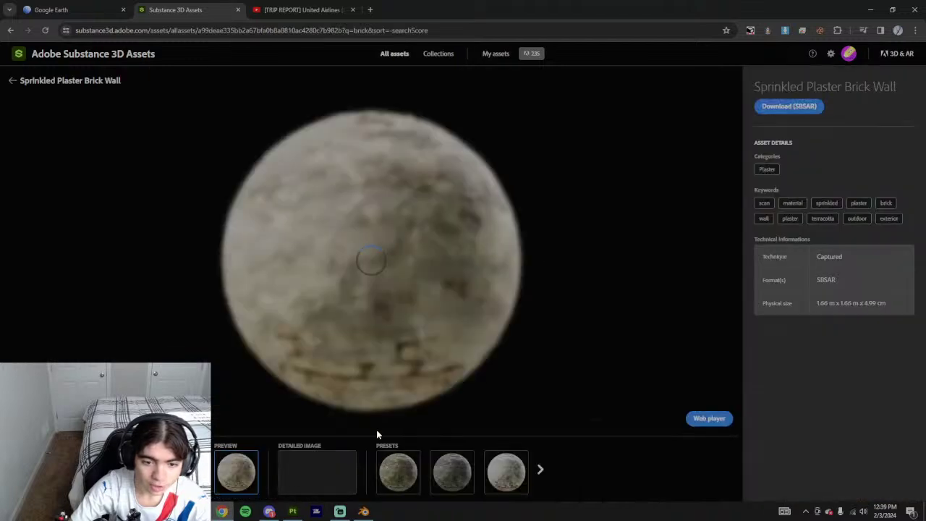
click(321, 478)
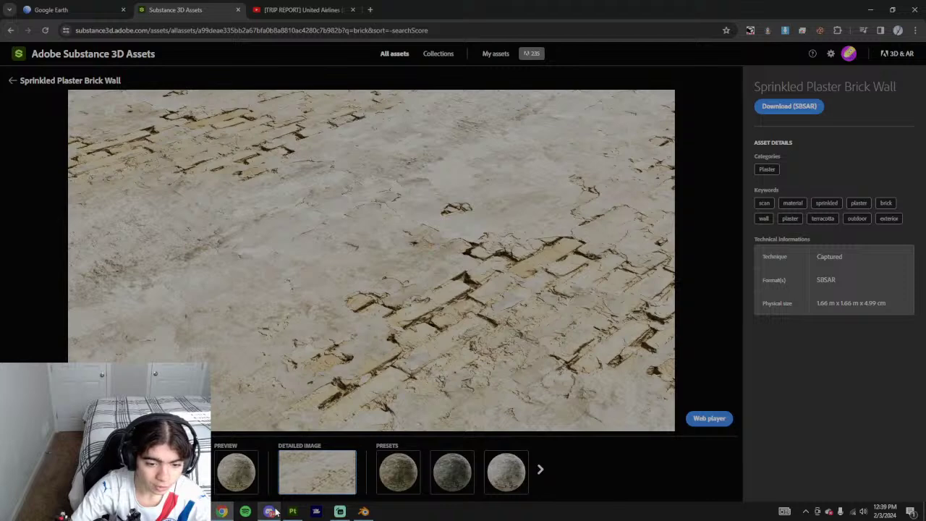
mouse_move(270, 511)
click(339, 511)
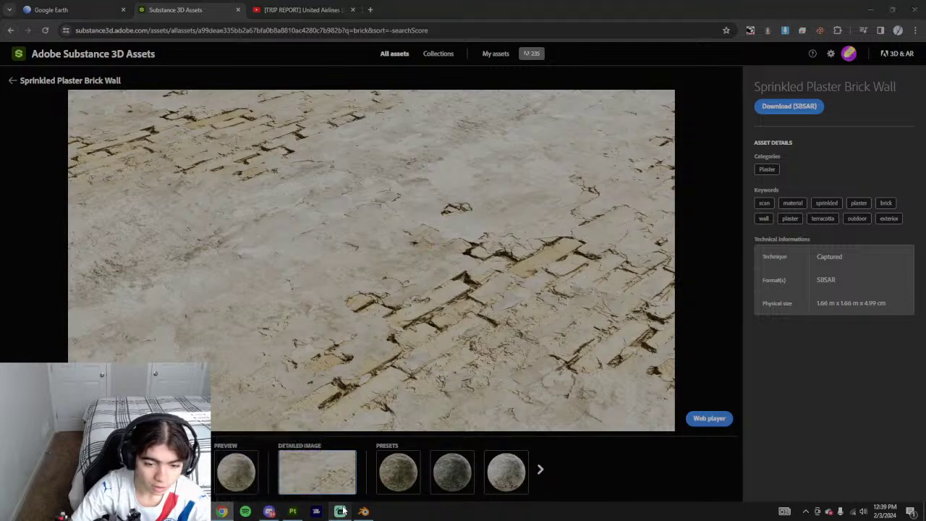
click(426, 403)
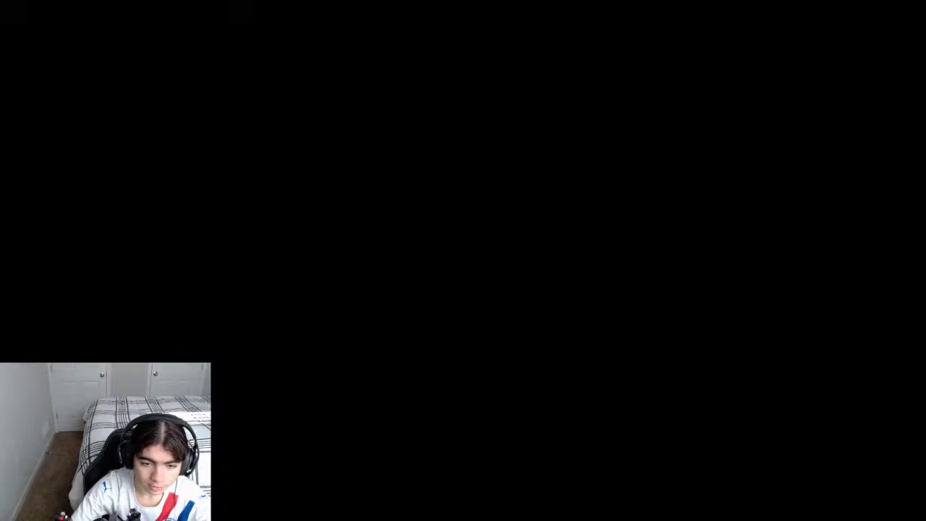
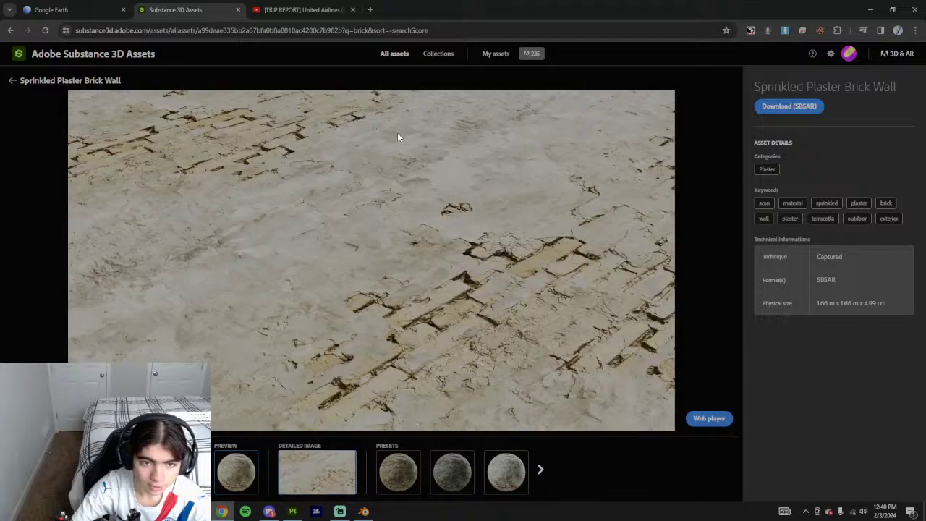
- Download the Sprinkled Plaster Brick Wall material as SBSAR and review its sphere preview, first preset and detailed image
click(811, 107)
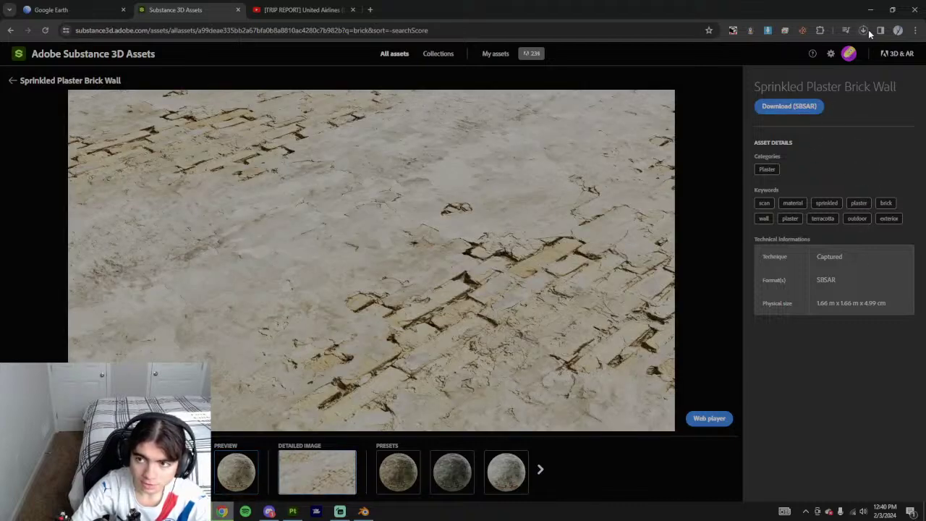
click(864, 31)
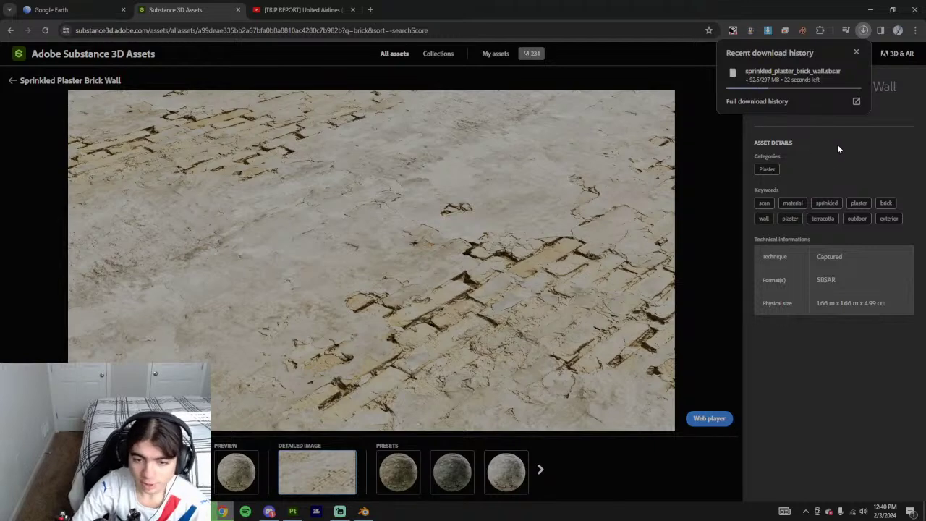
click(236, 472)
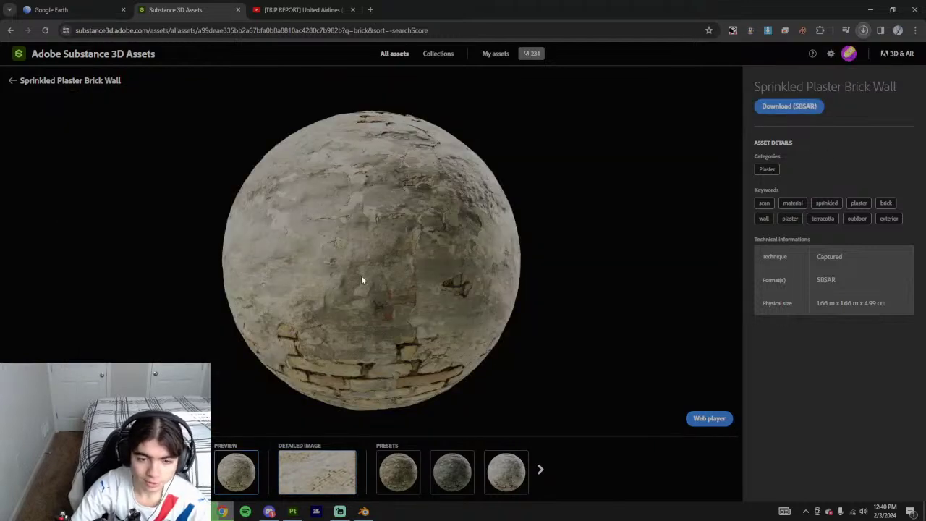
click(339, 465)
click(387, 471)
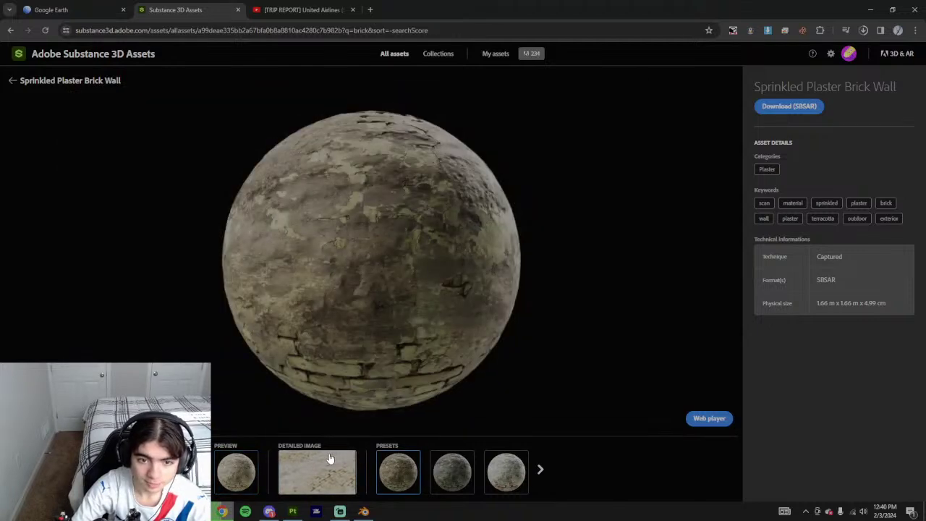
click(311, 474)
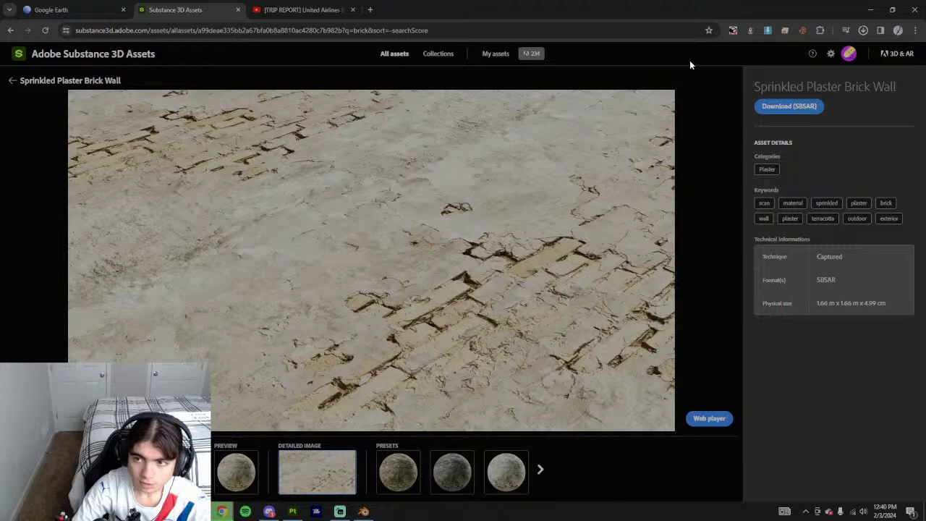
- Switch to Substance 3D Painter and import sprinkled_plaster_brick_wall.sbsar from the Downloads folder as a resource
click(293, 512)
key(super+e)
click(172, 218)
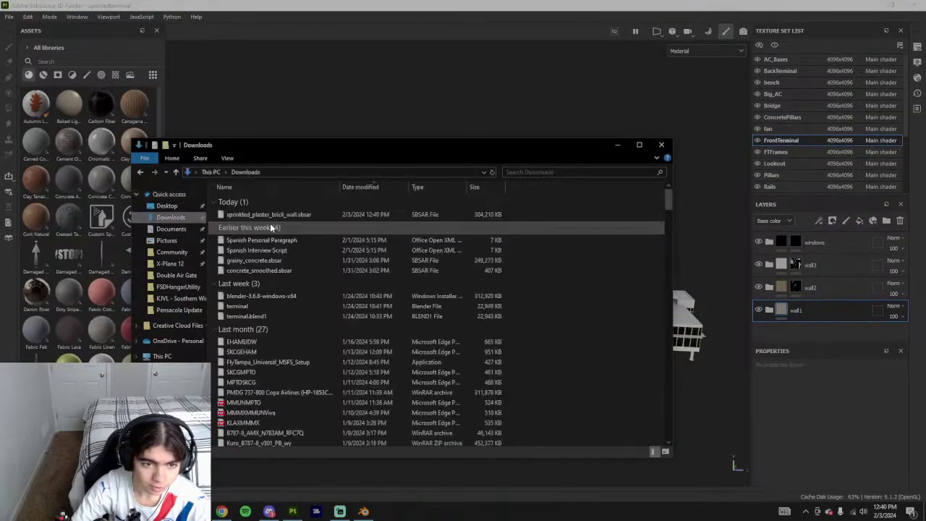
click(292, 217)
mouse_move(292, 216)
mouse_down()
mouse_move(155, 217)
mouse_move(83, 241)
mouse_up()
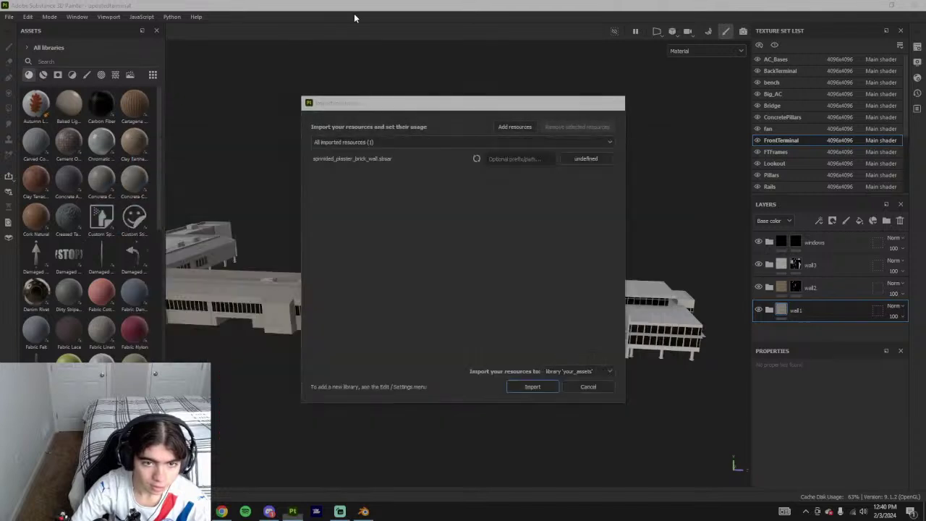
click(573, 371)
click(545, 391)
click(543, 390)
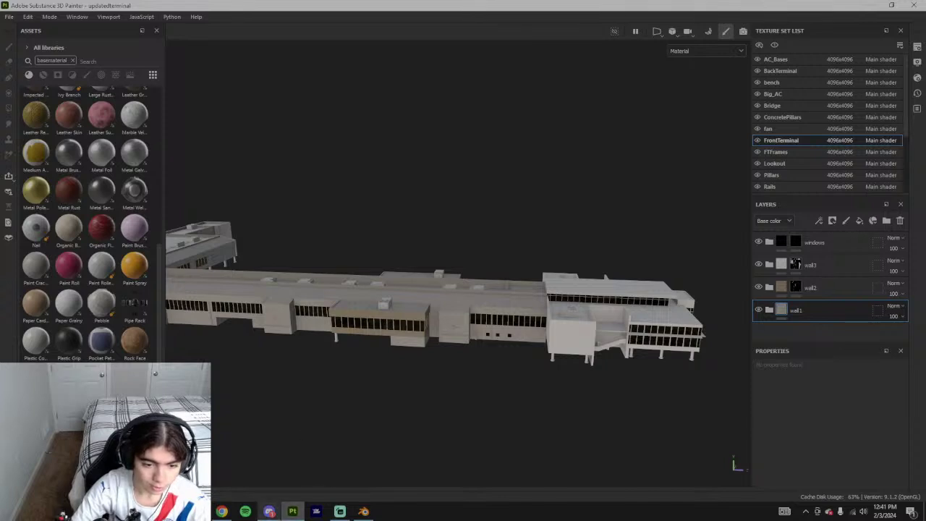
- Duplicate the wall1 folder of FrontTerminal, move the copy to the top of the layer stack and rename it wall4
mouse_move(275, 512)
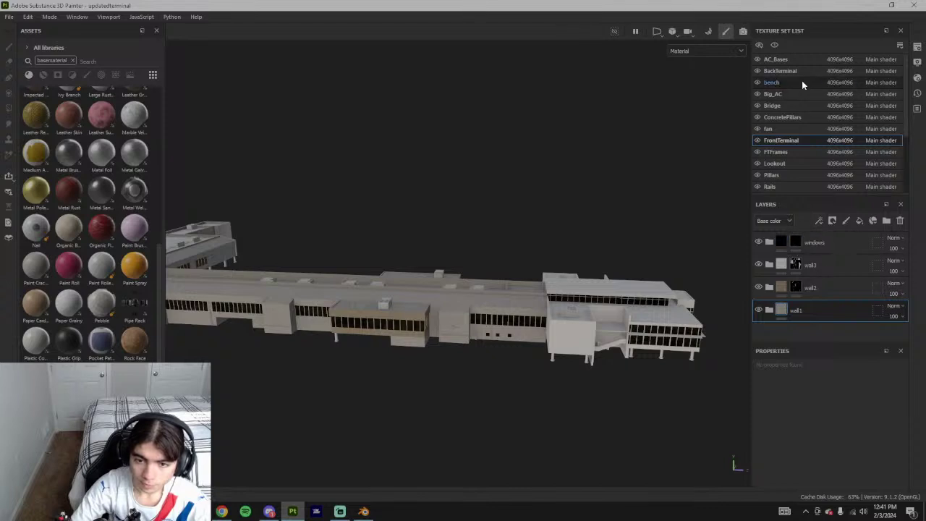
alt+middle_drag(375, 374, 552, 336)
scroll(552, 336, up, 3)
mouse_move(341, 314)
alt+middle_down()
mouse_move(385, 301)
mouse_move(494, 341)
mouse_move(355, 322)
alt+middle_up()
scroll(385, 301, up, 4)
scroll(356, 322, up, 4)
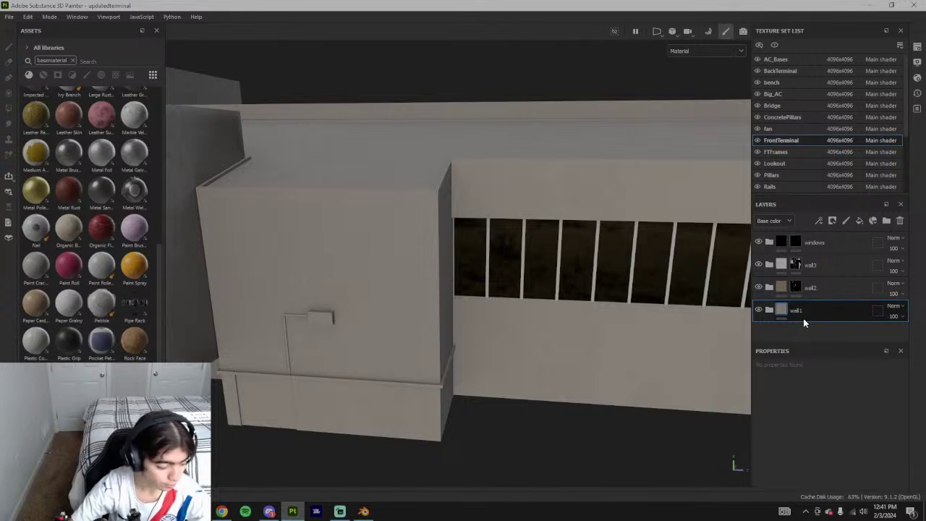
key(ctrl+d)
drag(821, 312, 820, 234)
double_click(817, 244)
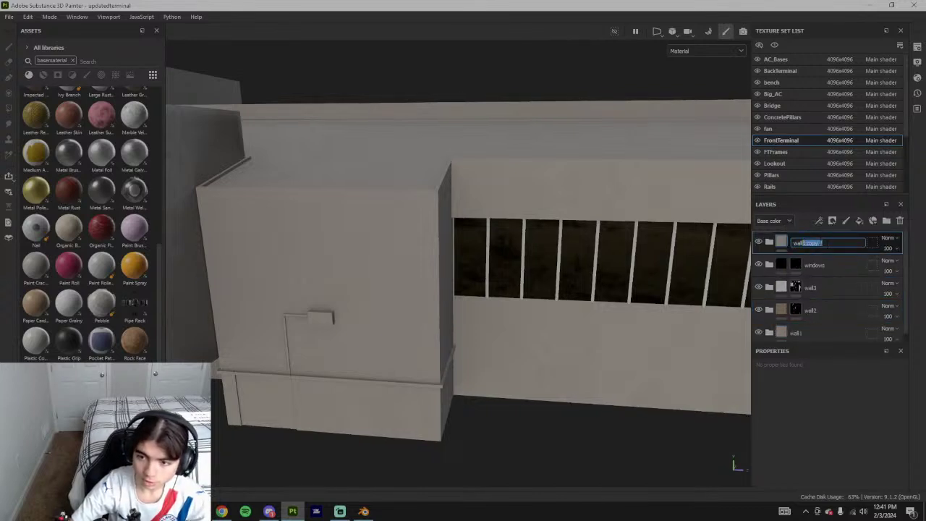
text(wall4)
key(Return)
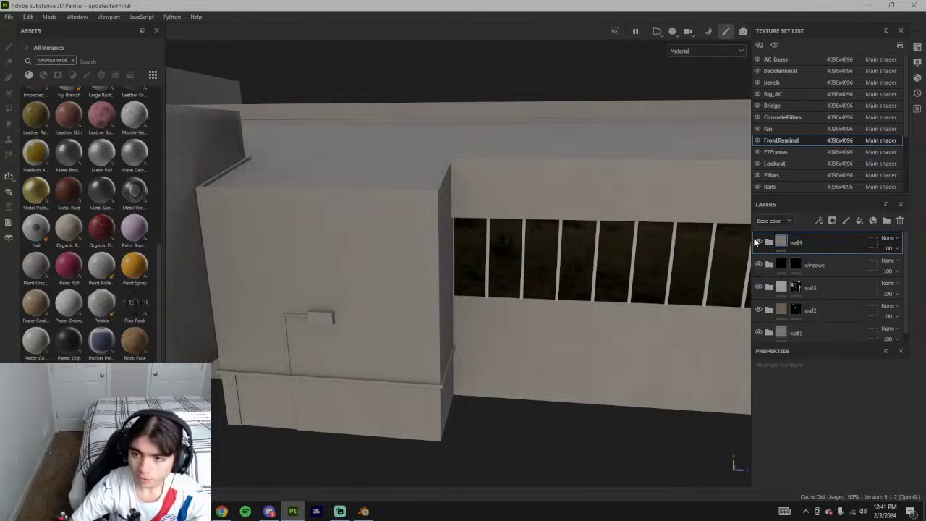
- Expand the wall4 folder and add the Sprinkled Plaster Brick Wall material as a fill layer above it
click(770, 243)
scroll(377, 348, down, 6)
scroll(362, 307, up, 5)
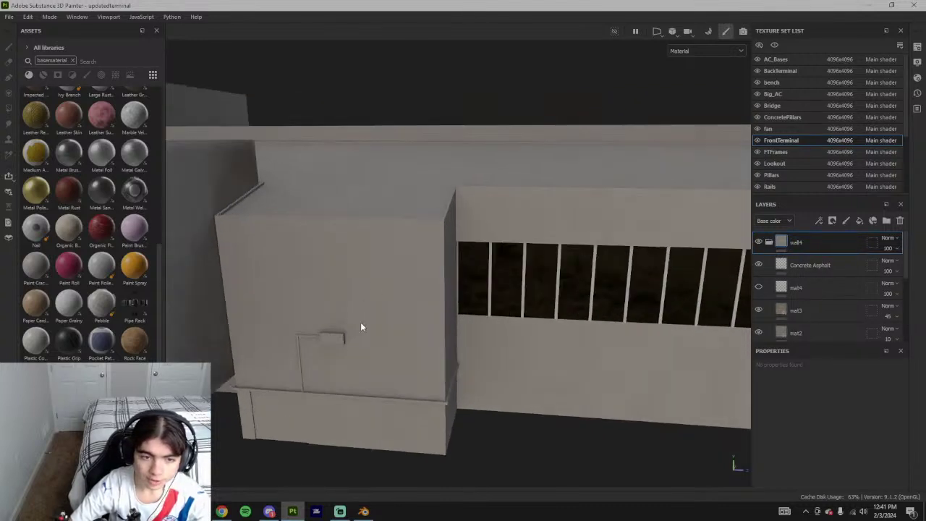
alt+drag(361, 327, 357, 351)
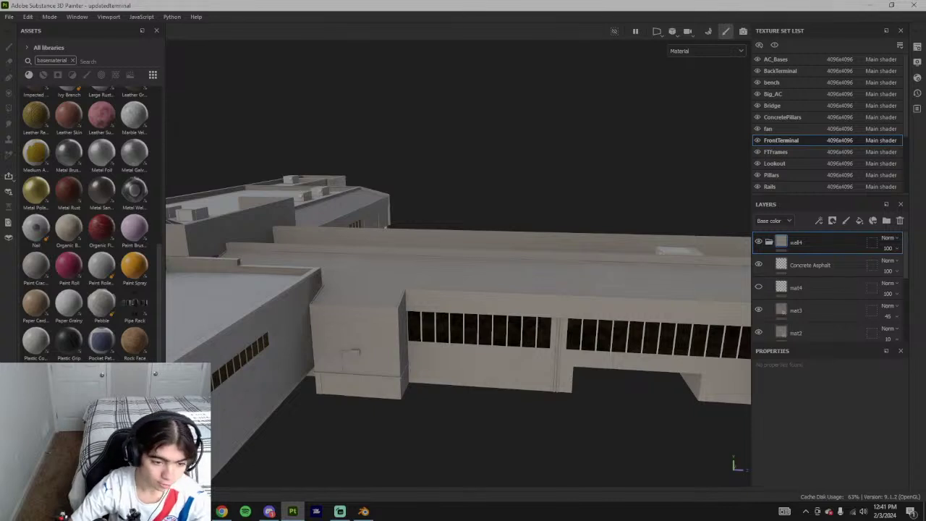
drag(174, 434, 778, 242)
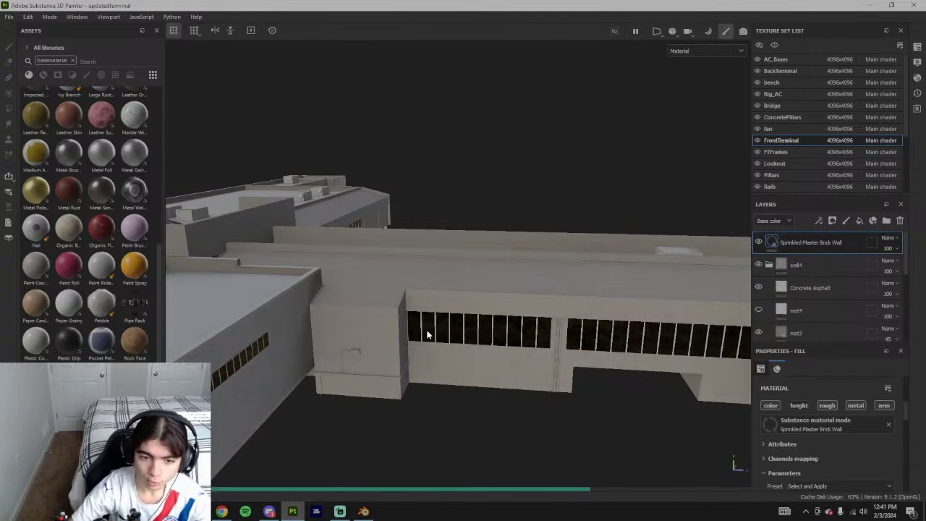
scroll(382, 355, up, 5)
alt+drag(444, 294, 414, 310)
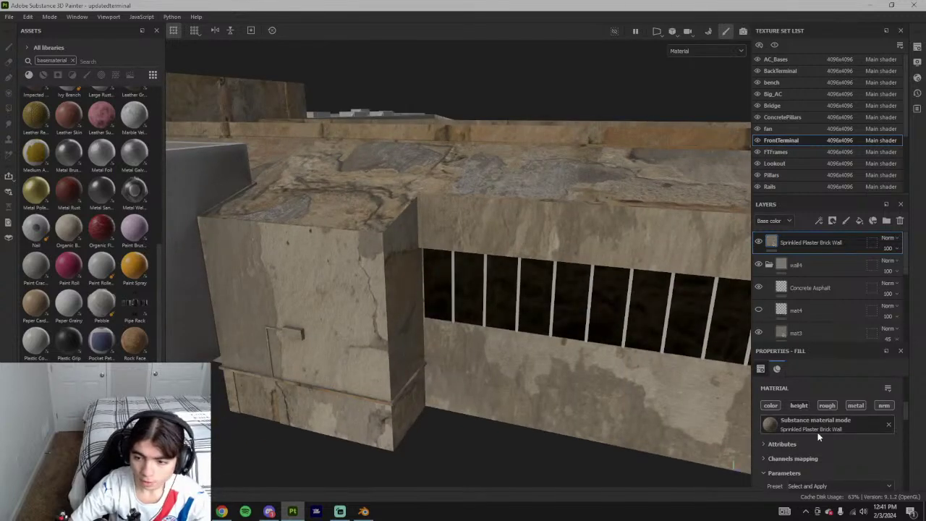
- Set the Sprinkled Plaster Brick Wall layer's tiling to 26.45 and its rotation to 90
scroll(809, 456, down, 2)
scroll(807, 459, down, 5)
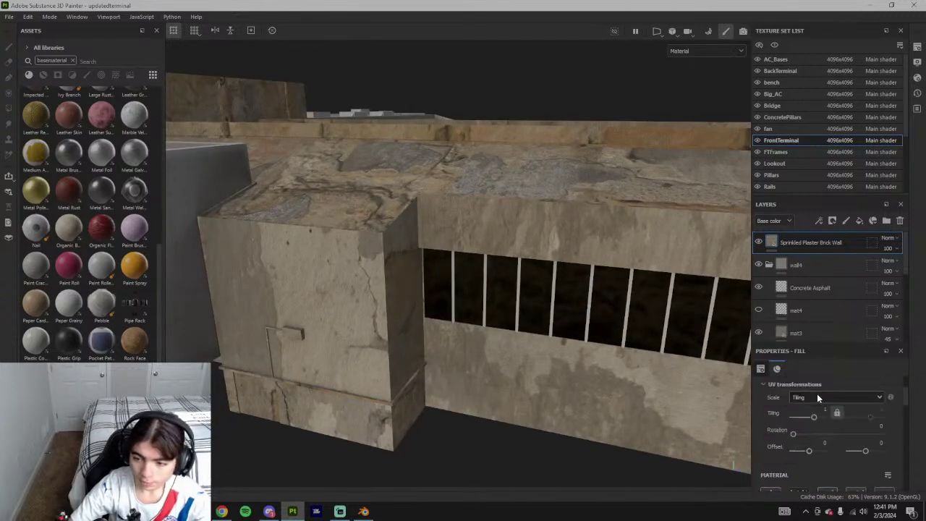
drag(812, 416, 824, 420)
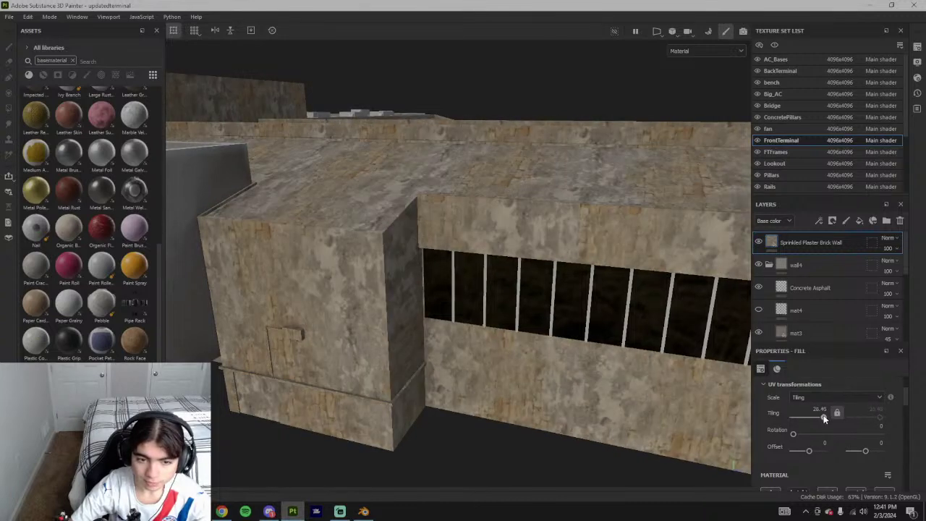
scroll(842, 455, down, 1)
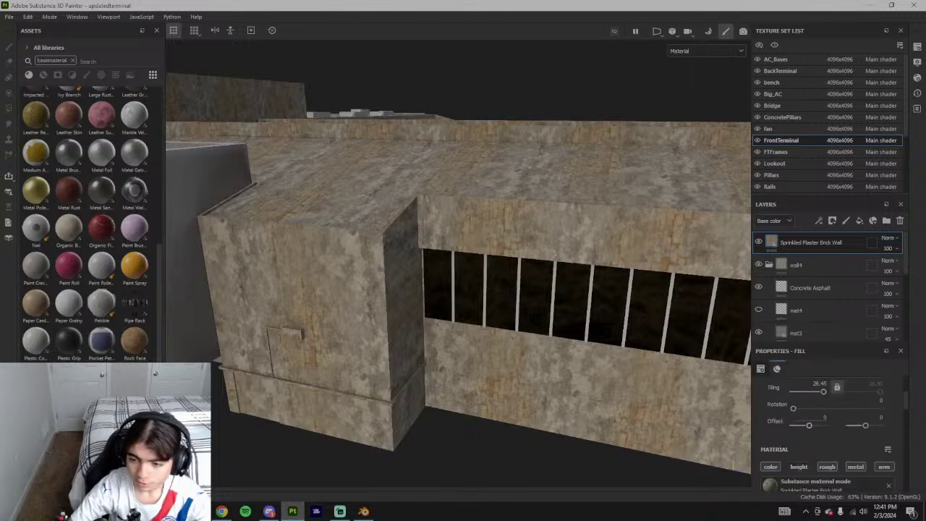
click(881, 400)
text(90)
key(Return)
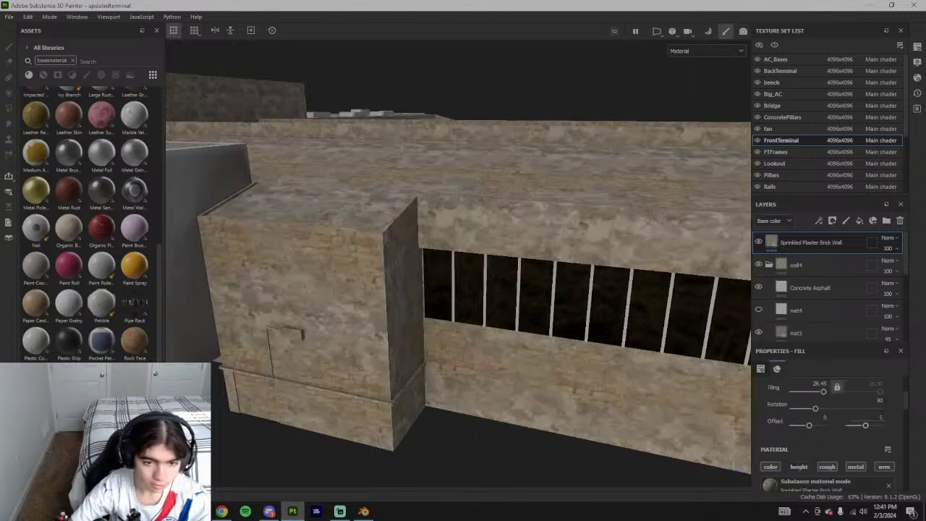
scroll(468, 391, down, 3)
scroll(468, 390, down, 3)
scroll(403, 361, up, 6)
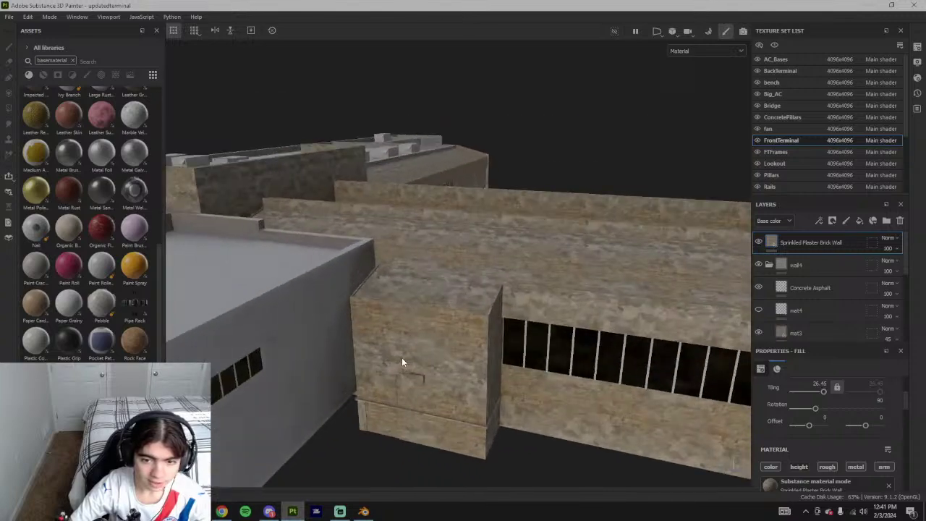
scroll(469, 386, down, 3)
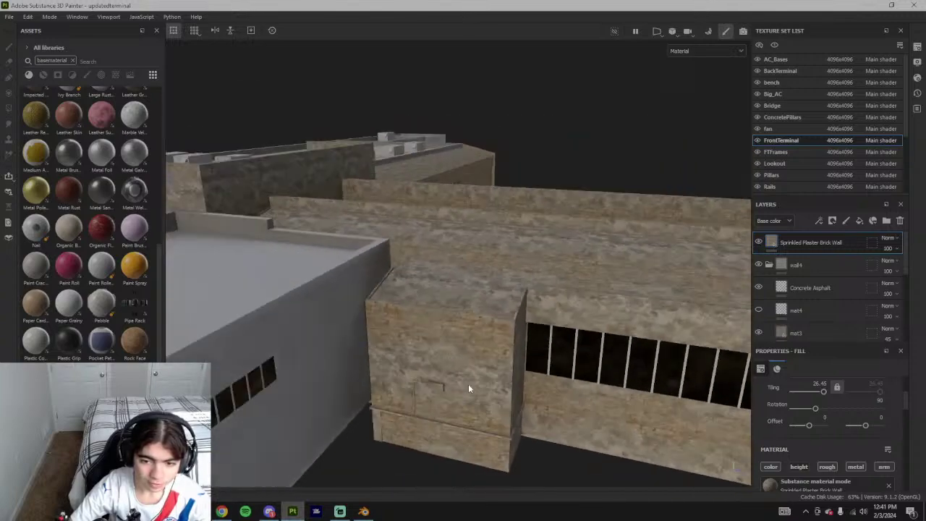
- Check the concourse walls in Google Earth and in the trip report video for comparison with the brick texture
click(222, 511)
click(65, 9)
drag(340, 322, 568, 376)
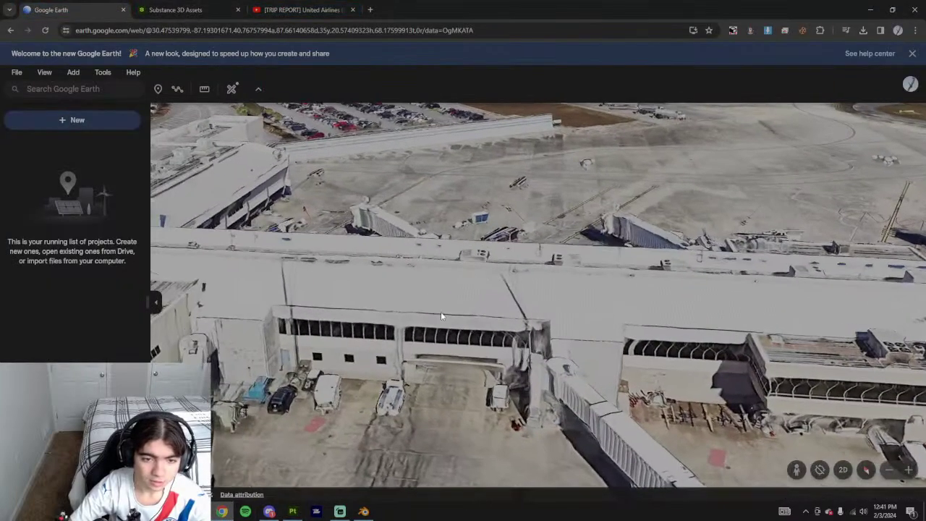
click(309, 6)
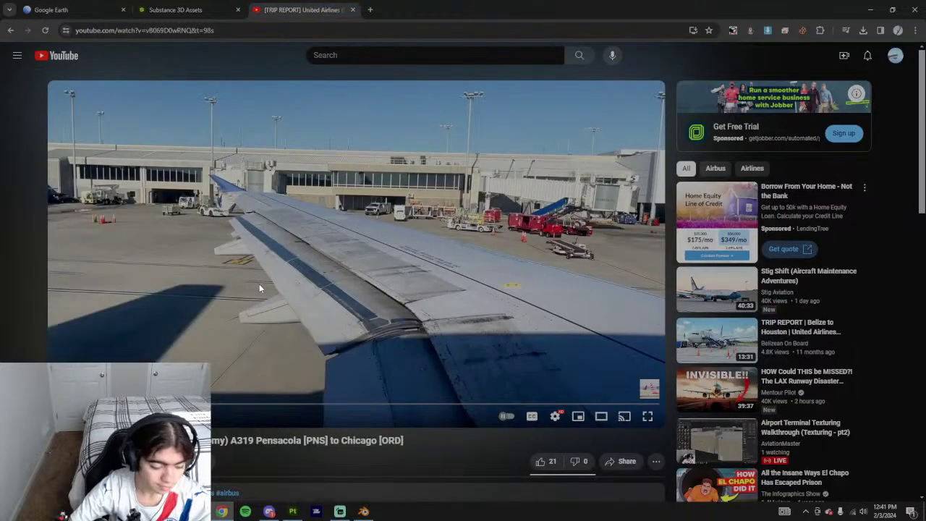
key(Left)
key(alt+Tab)
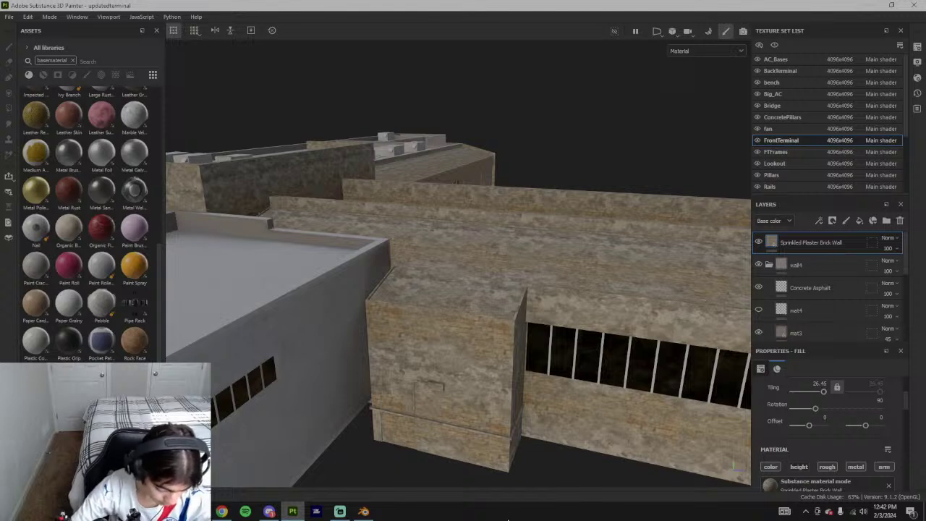
- Set Color 2 of the Sprinkled Plaster Brick Wall material to dark grey 363636
alt+drag(516, 341, 585, 330)
scroll(738, 400, down, 1)
scroll(795, 458, down, 8)
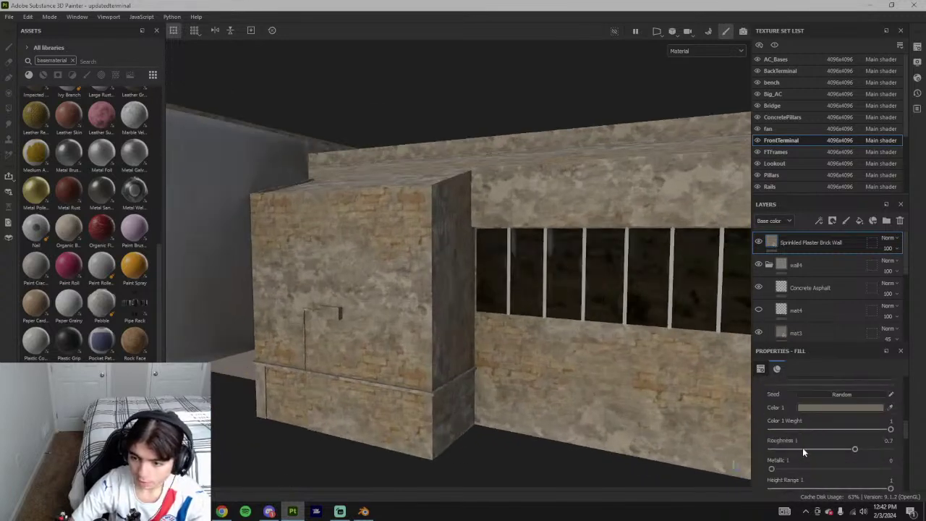
click(811, 434)
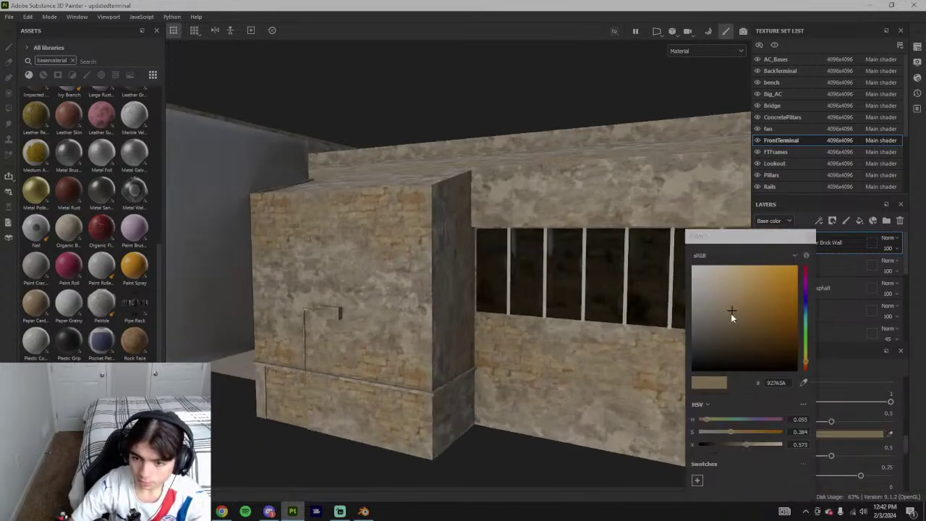
mouse_move(731, 314)
mouse_down()
mouse_move(695, 322)
mouse_move(670, 357)
mouse_move(669, 343)
mouse_up()
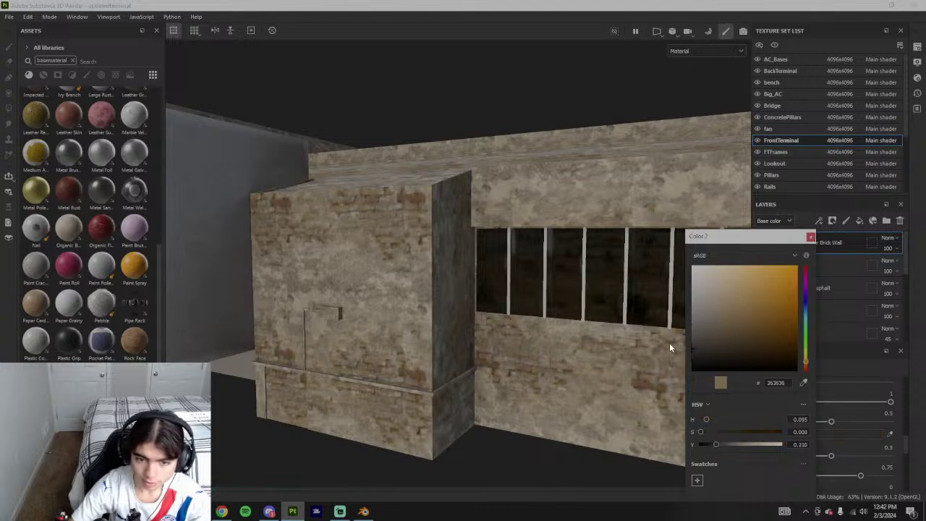
click(811, 238)
- Set the brick wall material's Color 1 to grey 888888 and its Color 3 to grey 787878
scroll(825, 434, up, 5)
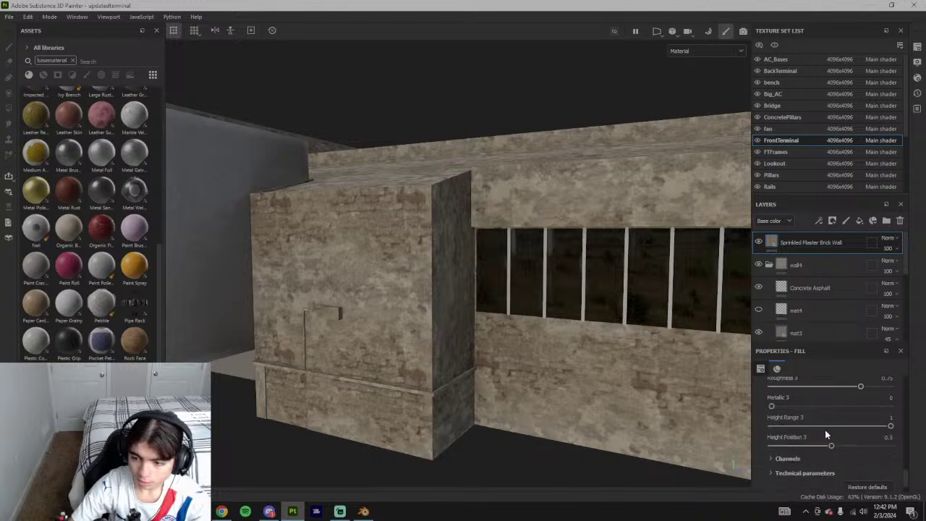
scroll(821, 433, up, 2)
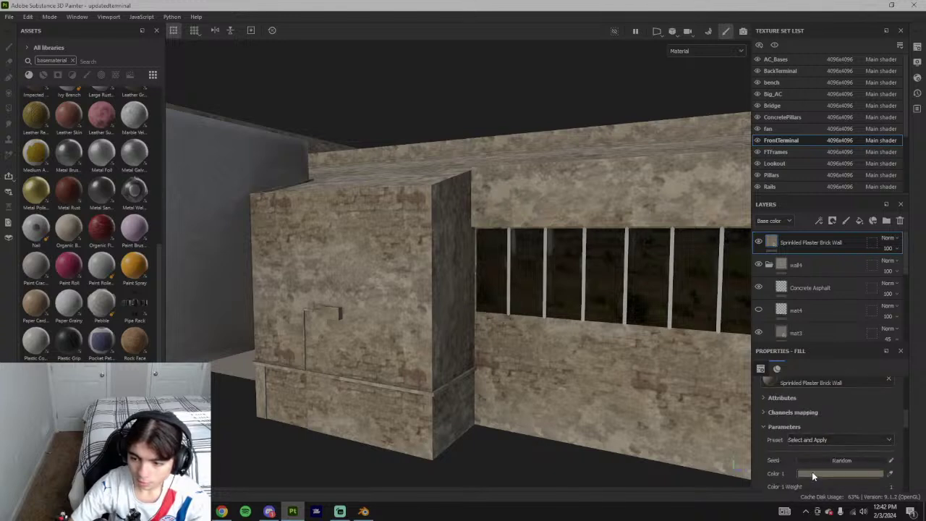
click(812, 472)
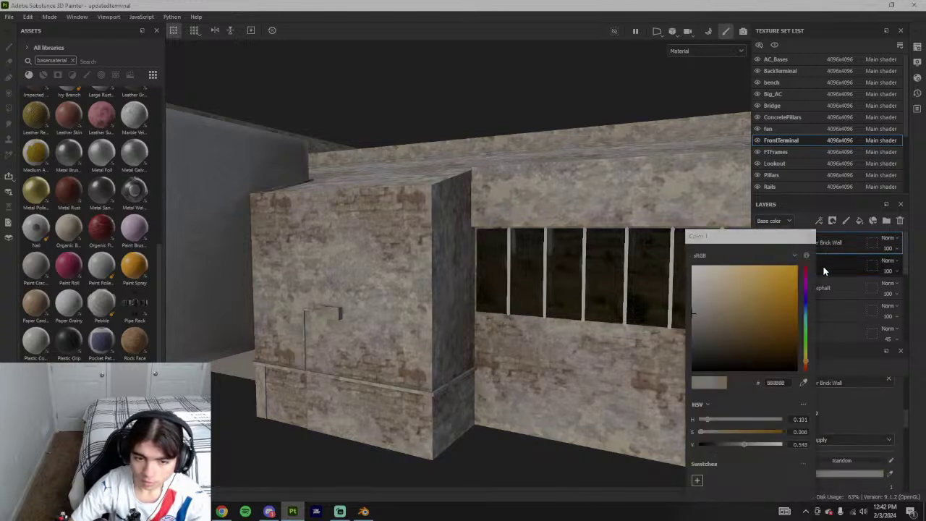
mouse_move(706, 323)
mouse_down()
mouse_move(684, 343)
mouse_move(684, 326)
mouse_up()
click(811, 237)
scroll(826, 468, down, 5)
click(822, 471)
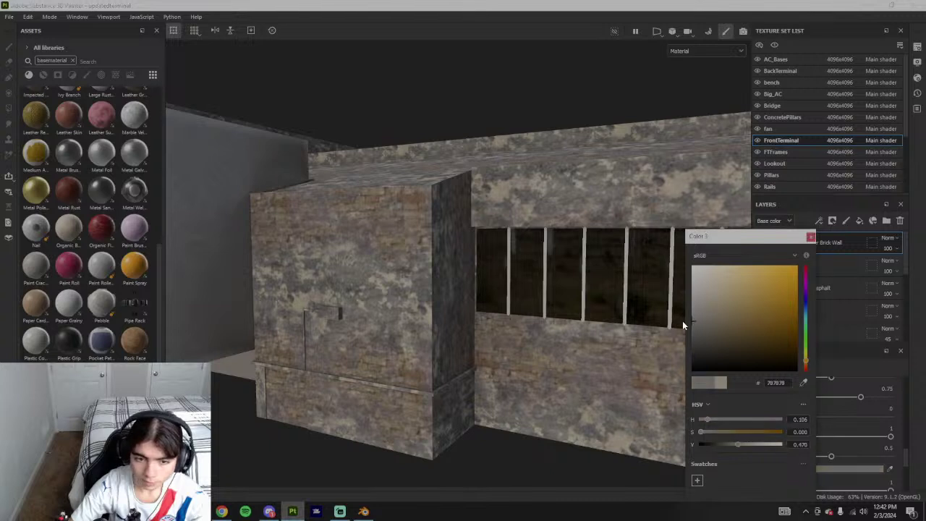
- Set Color 3 of the Sprinkled Plaster Brick Wall material to grey 6D6D6C and check the result on the terminal walls
click(693, 330)
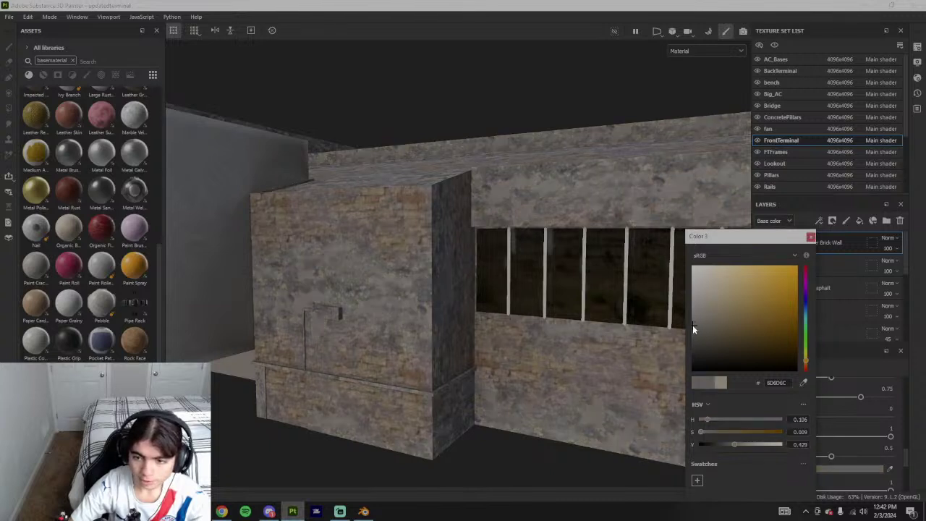
click(810, 237)
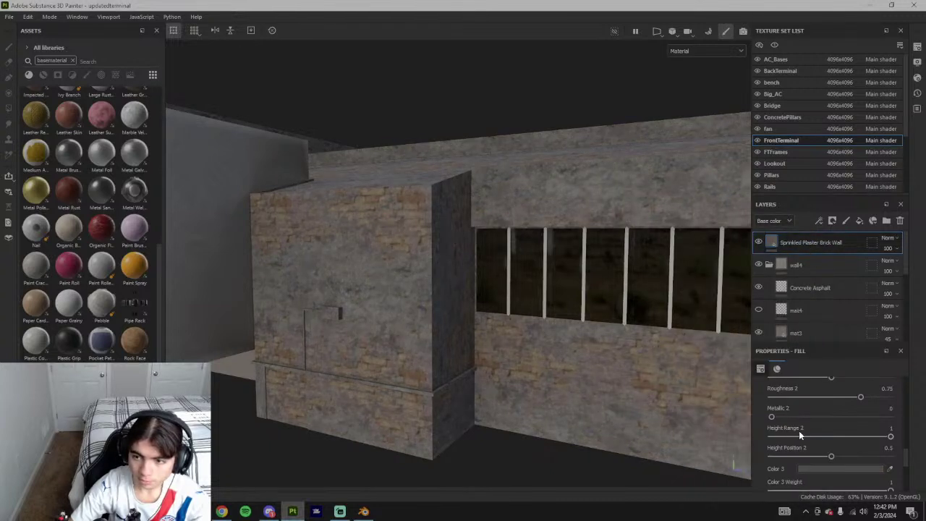
scroll(799, 430, up, 10)
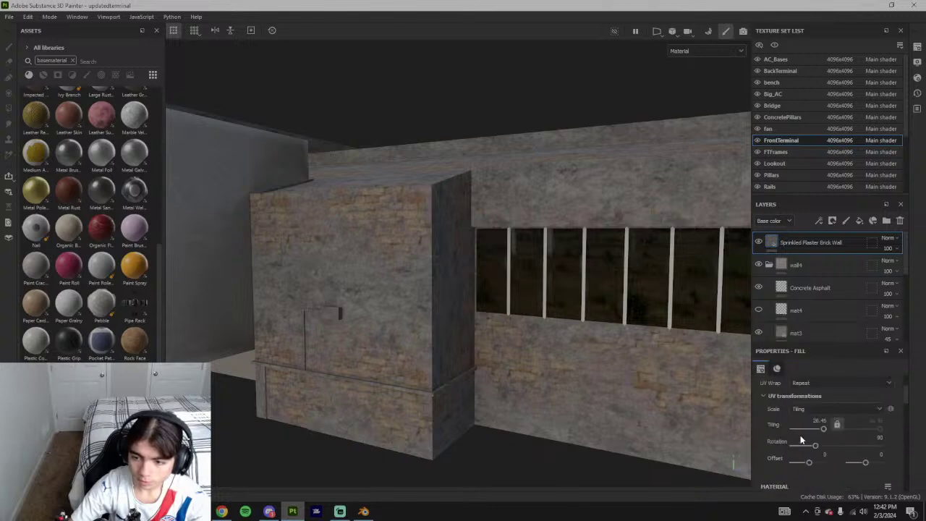
scroll(800, 438, up, 2)
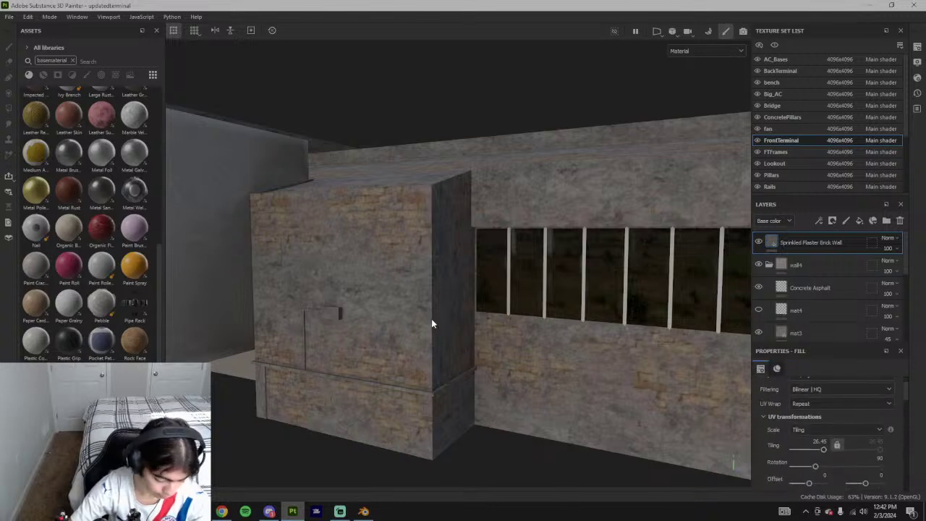
scroll(410, 348, down, 6)
alt+drag(440, 322, 416, 368)
scroll(417, 366, down, 3)
scroll(414, 354, up, 10)
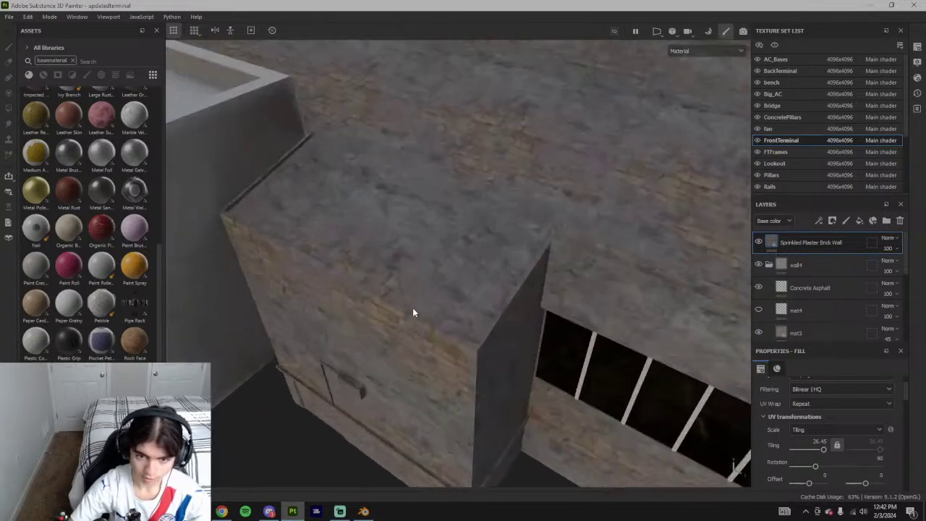
- Raise the brick wall material's Color 2 Weight to 1
scroll(858, 445, down, 8)
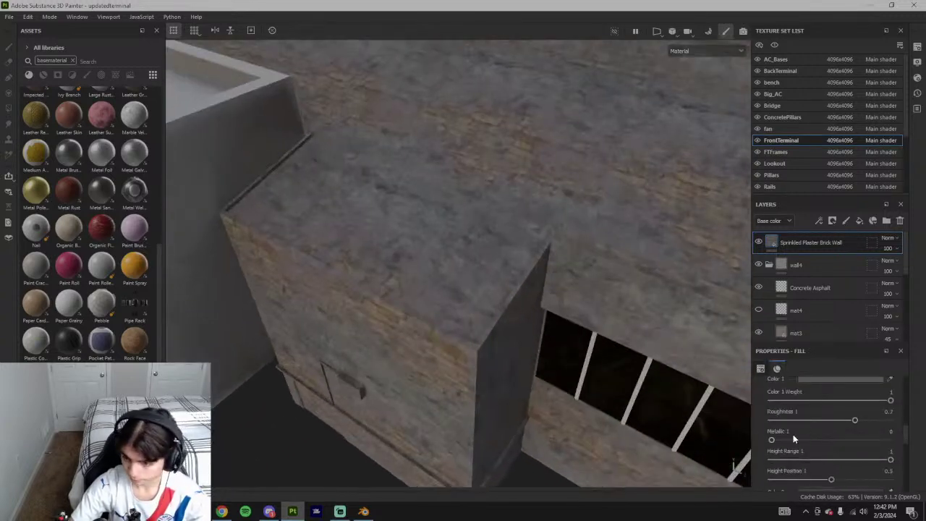
scroll(825, 453, down, 3)
scroll(822, 439, down, 1)
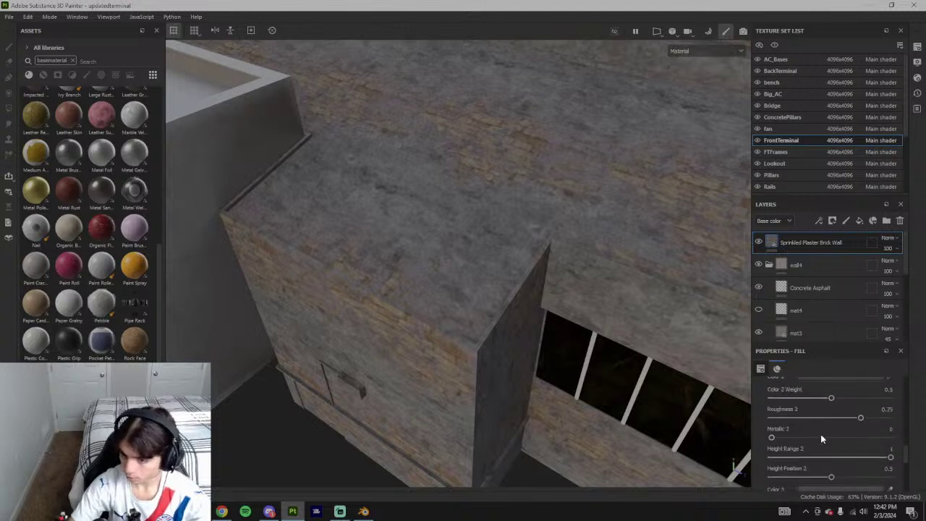
drag(832, 398, 920, 404)
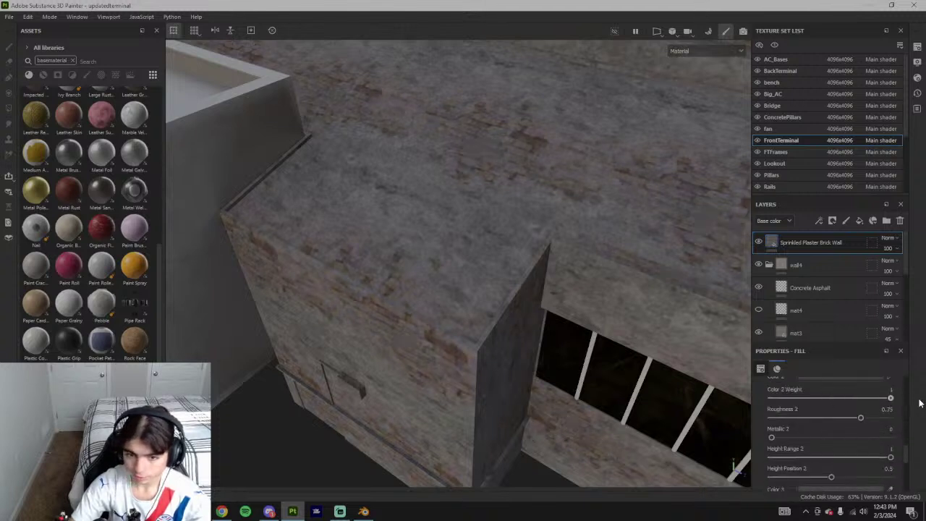
- Review the brick wall material's parameters and apply its Moldy Plastered Brick Wall preset
scroll(829, 412, up, 4)
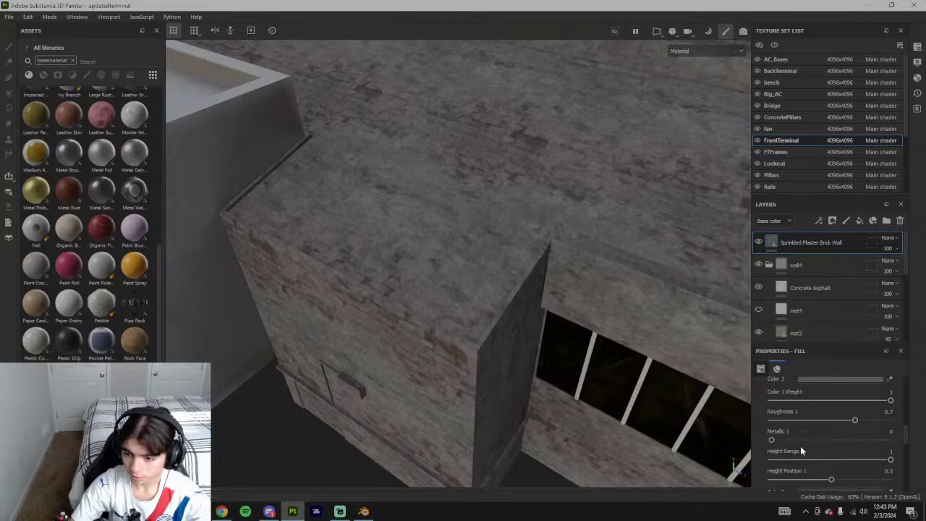
scroll(843, 448, down, 7)
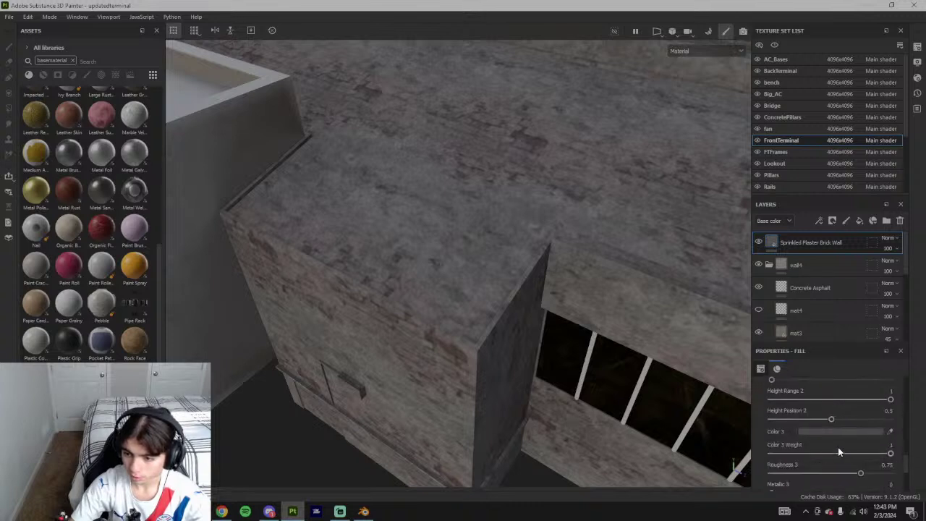
scroll(844, 443, down, 2)
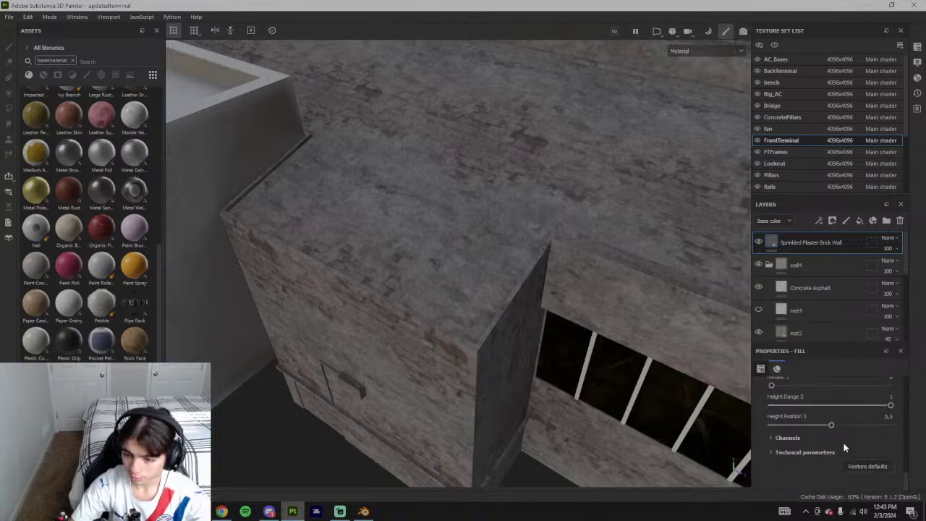
scroll(868, 435, up, 5)
scroll(796, 443, up, 3)
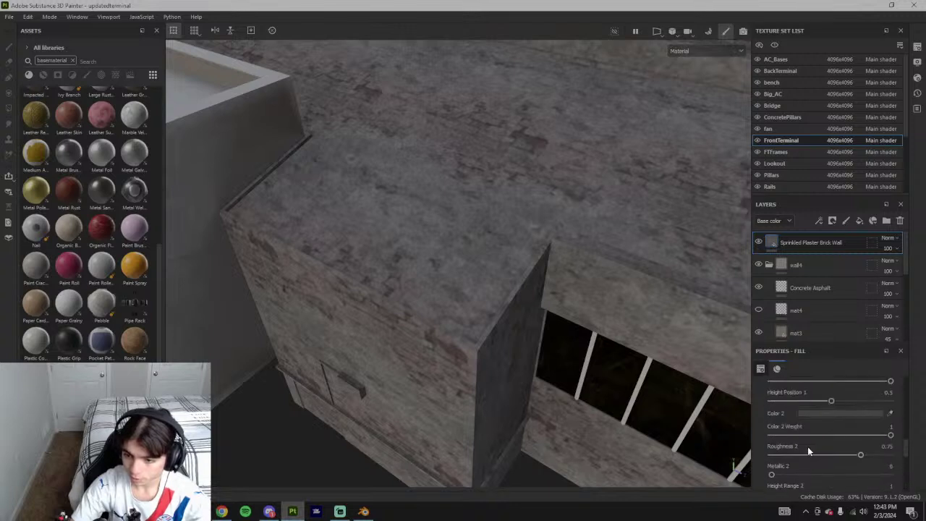
scroll(817, 444, up, 4)
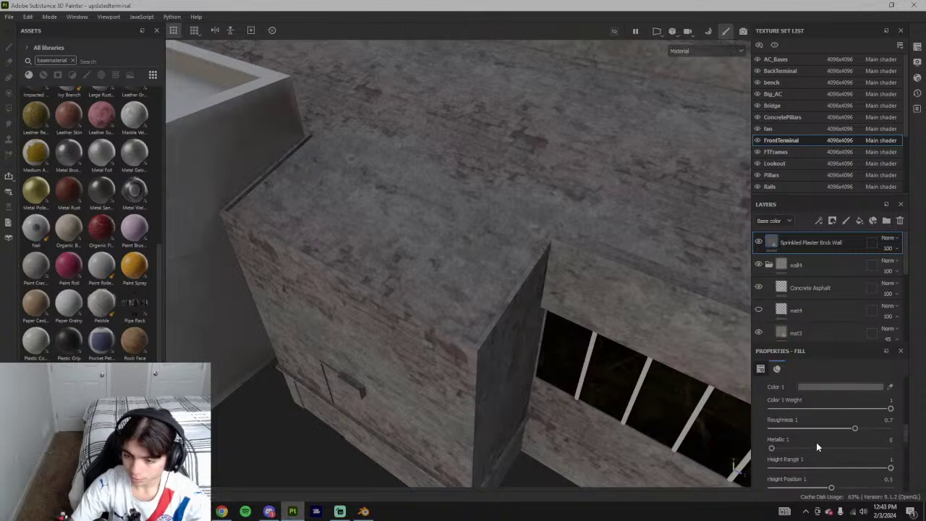
click(812, 410)
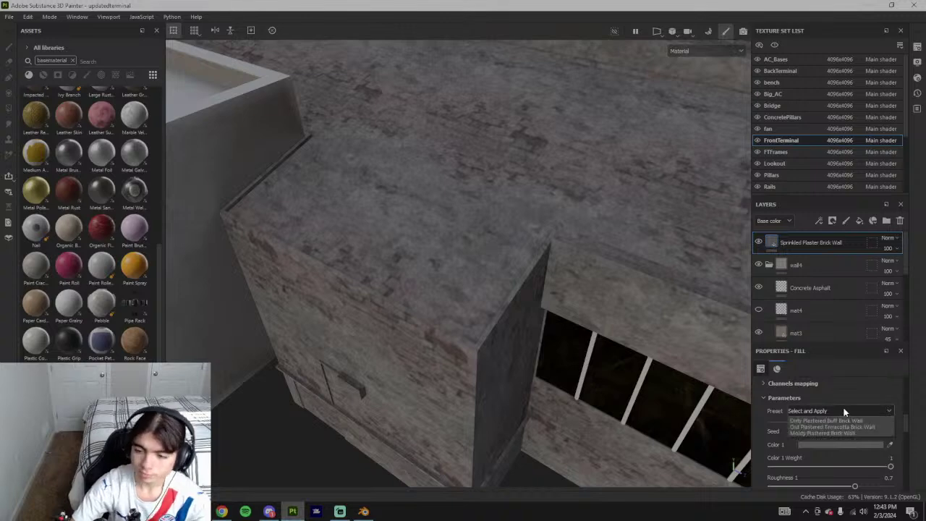
click(836, 431)
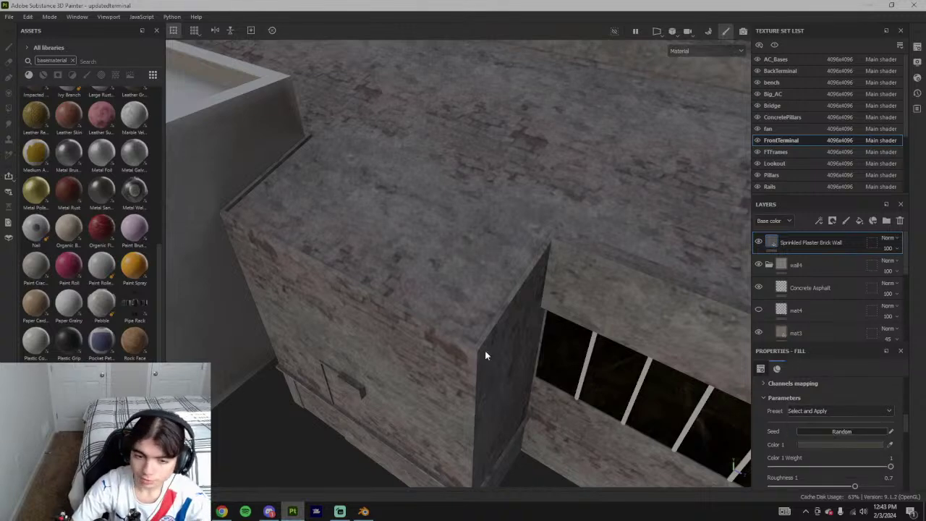
- Apply the Old Plastered Terracotta Brick Wall preset to the Sprinkled Plaster Brick Wall layer
alt+drag(414, 324, 405, 296)
click(836, 411)
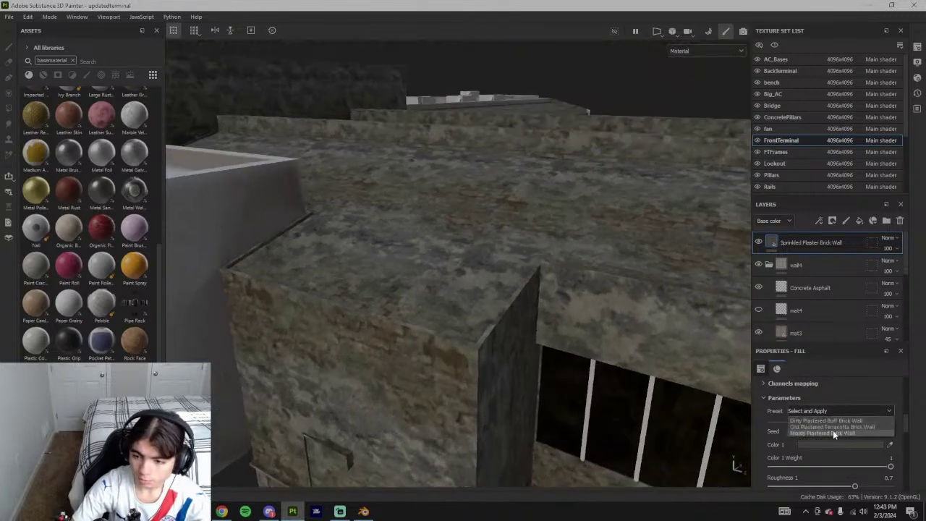
click(833, 430)
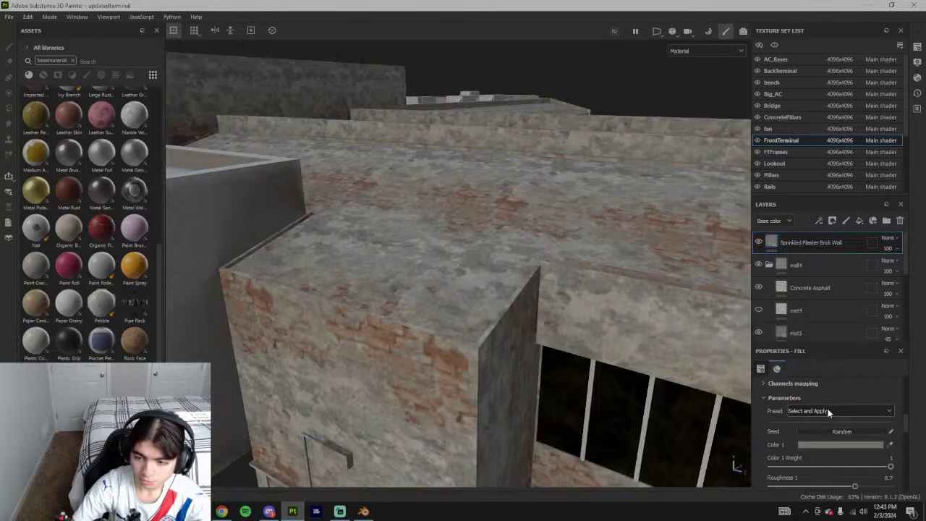
- Set Color 2 of the brick wall material to neutral grey 565656
scroll(827, 416, down, 5)
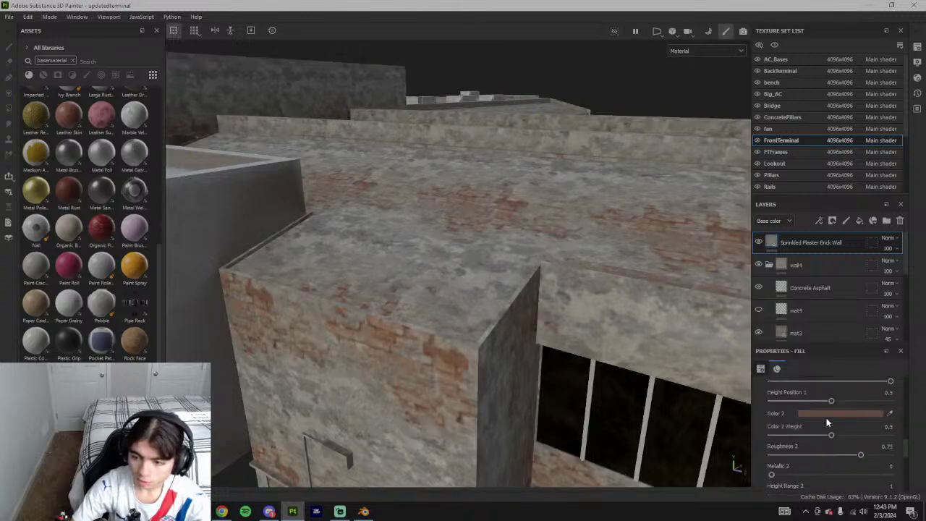
click(827, 413)
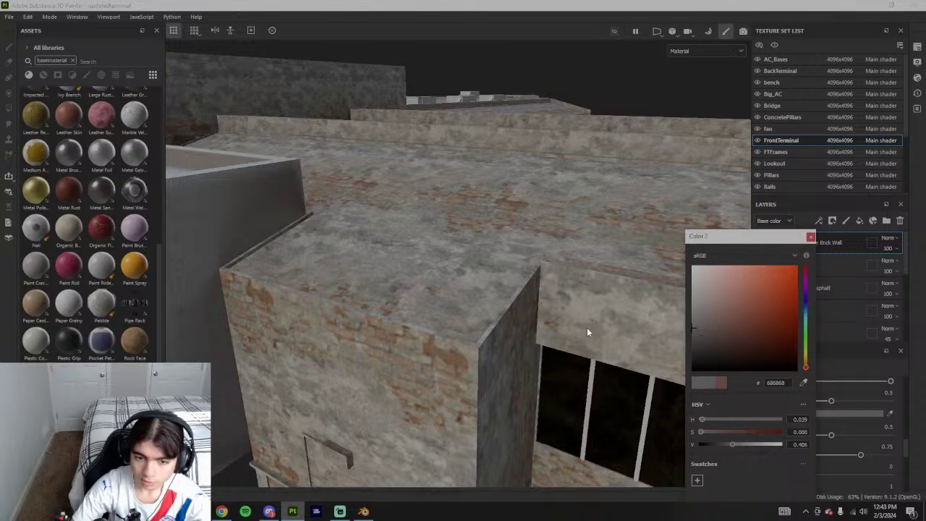
alt+drag(588, 331, 489, 392)
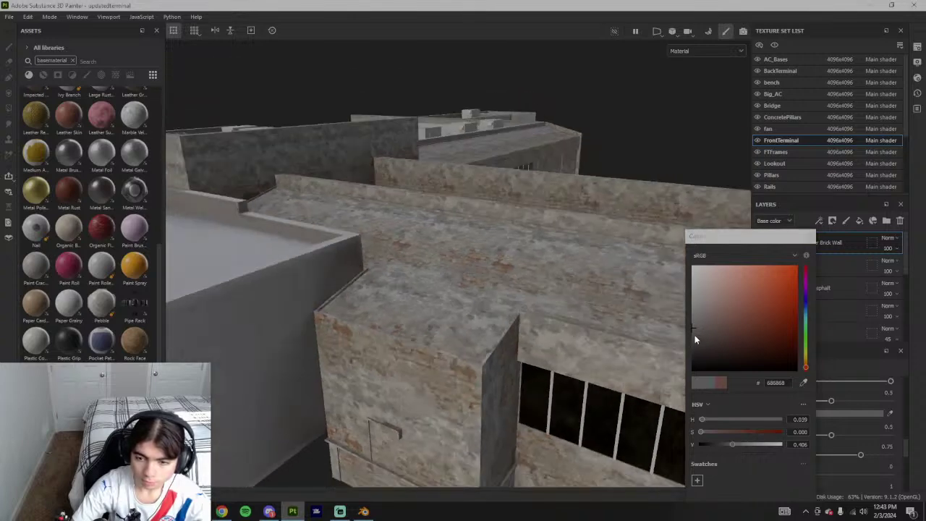
mouse_move(693, 351)
mouse_down()
mouse_move(683, 353)
mouse_move(683, 335)
mouse_up()
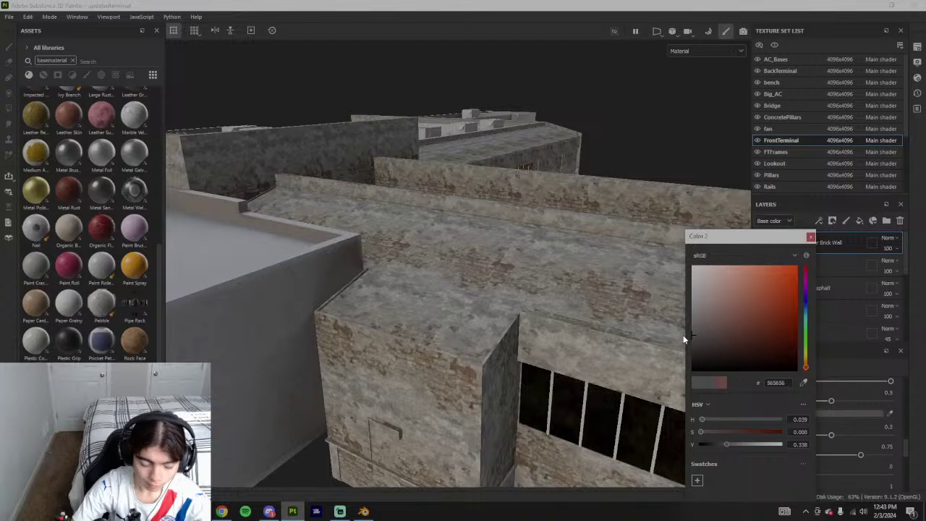
click(846, 251)
- Set Color 3 of the brick wall material to dark grey 474747
scroll(839, 437, down, 5)
scroll(840, 434, up, 2)
click(841, 438)
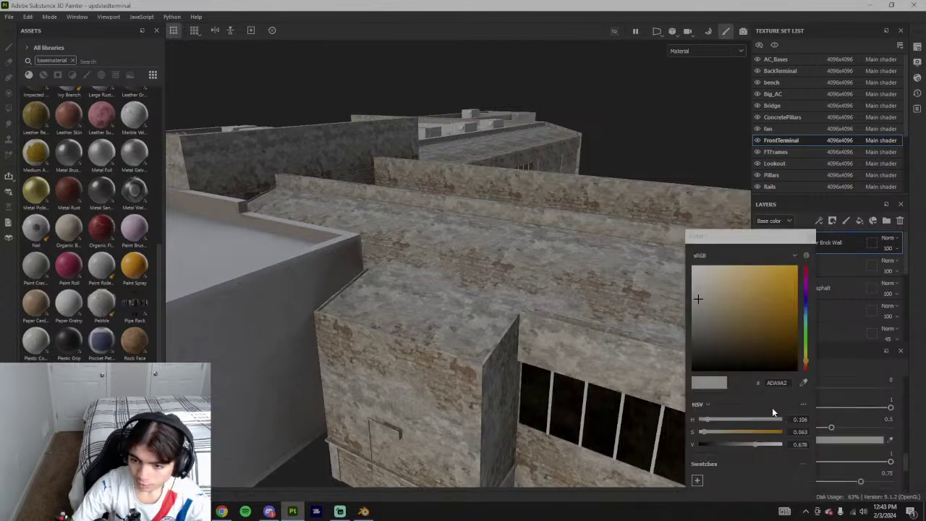
drag(700, 318, 686, 340)
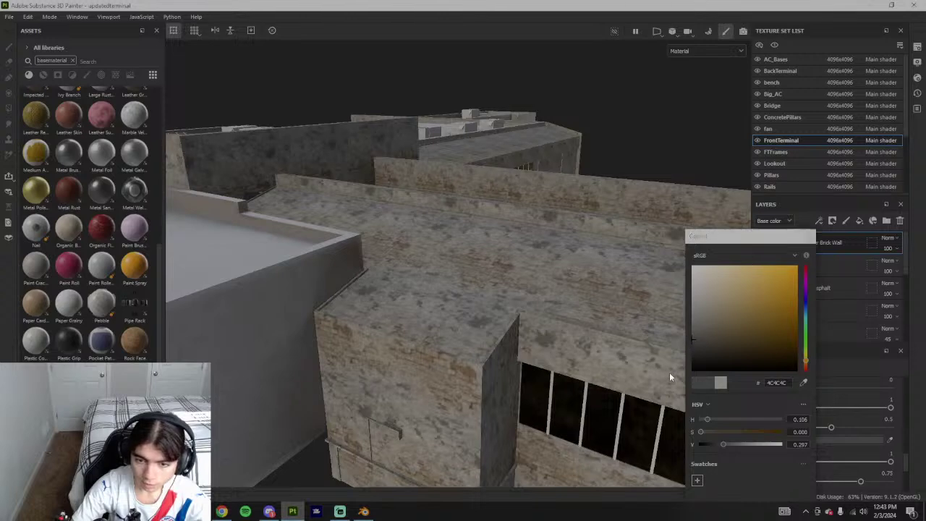
click(692, 348)
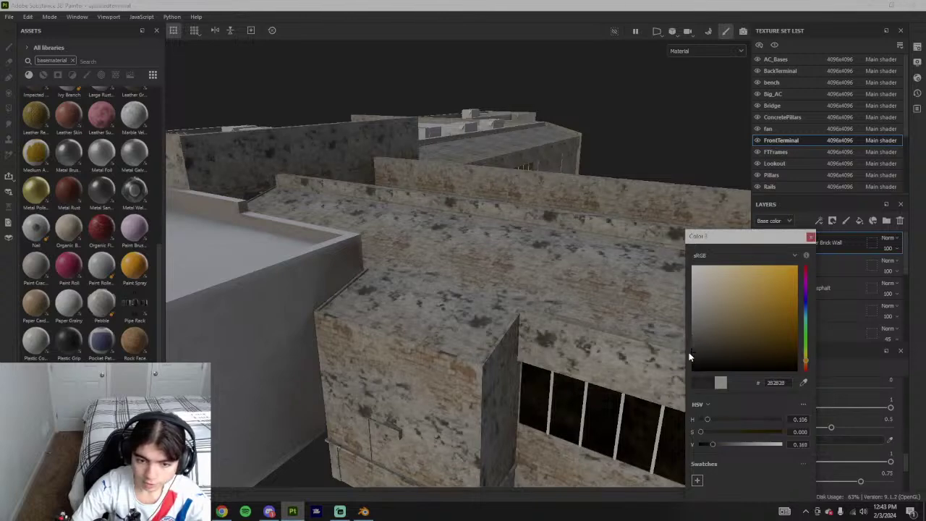
drag(680, 345, 680, 342)
alt+middle_drag(431, 395, 464, 317)
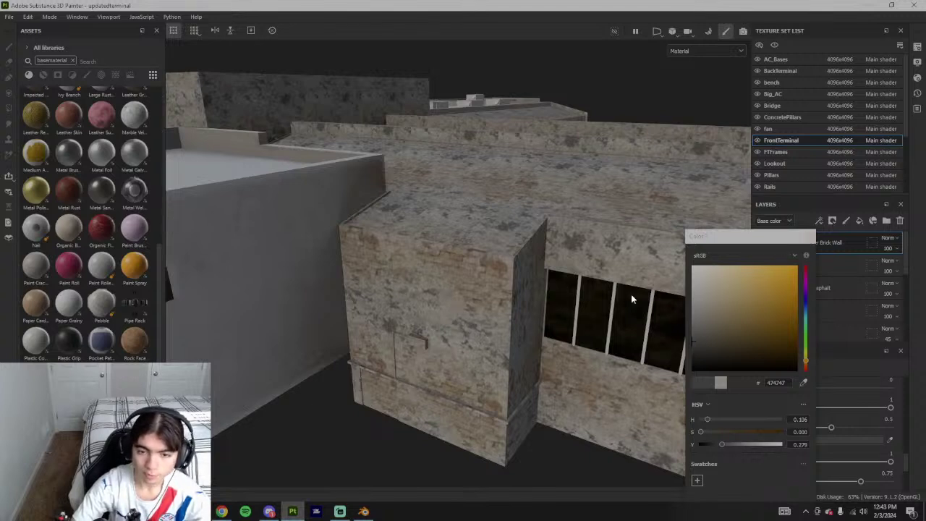
click(814, 238)
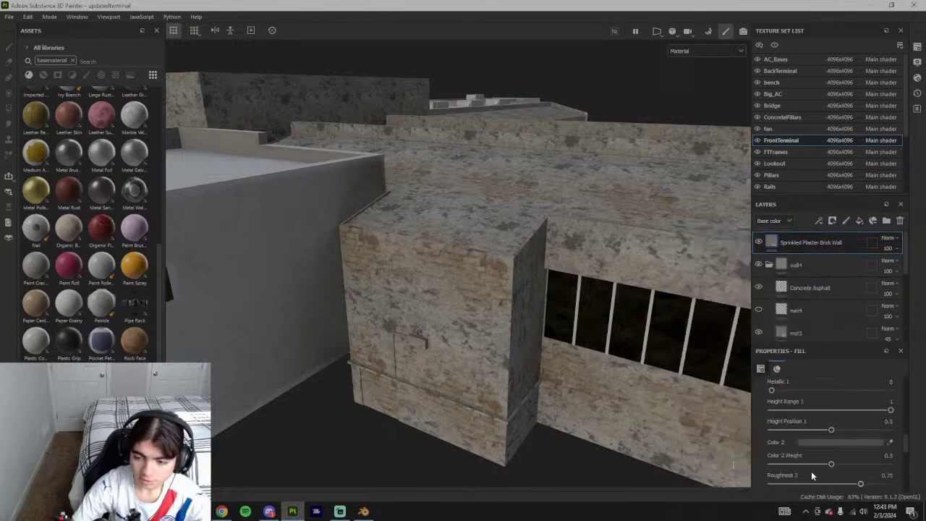
- Try grey 6F6F6F as Color 1 of the brick wall material
scroll(810, 454, up, 3)
click(810, 446)
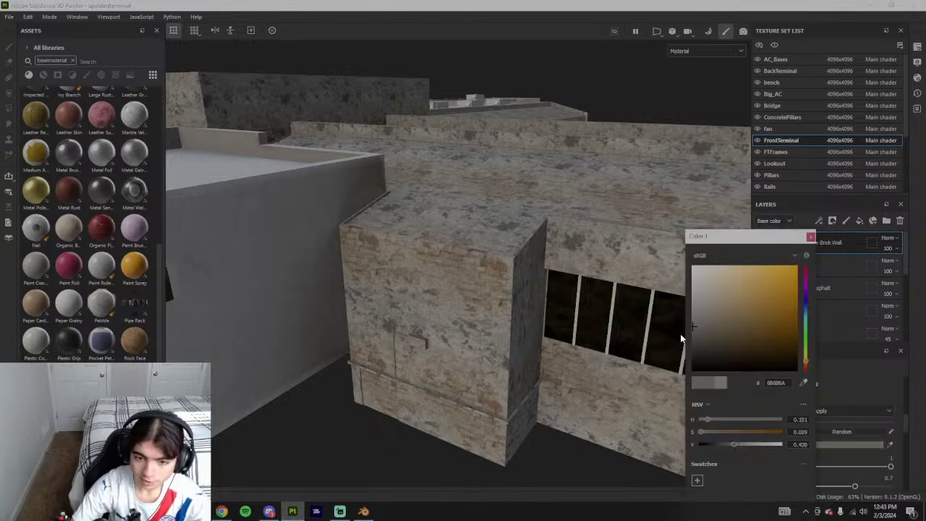
drag(681, 334, 650, 329)
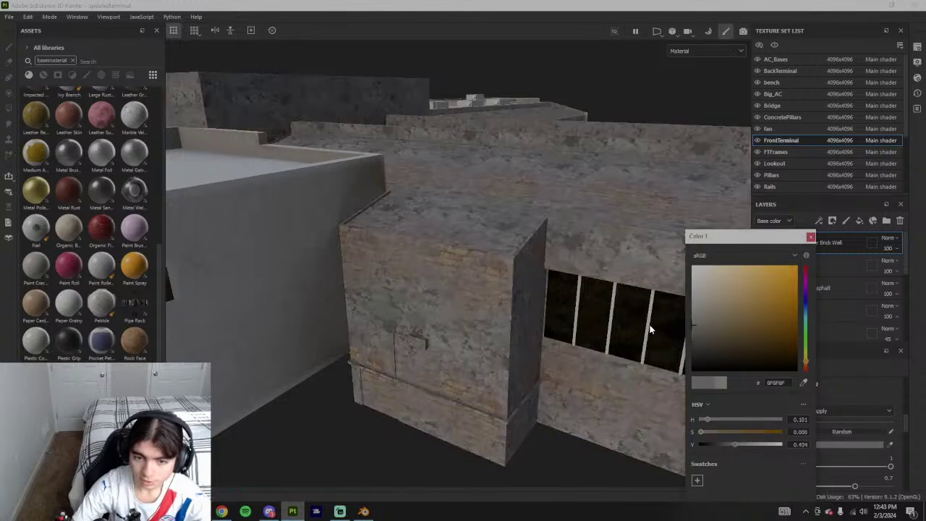
click(802, 245)
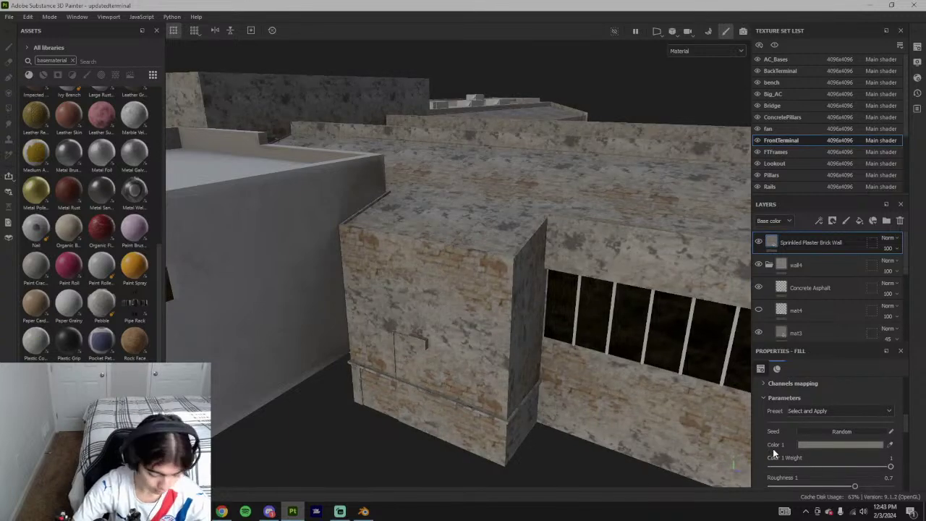
- Apply the Dirty Plastered Buff Brick Wall preset and set the material's Color 1 to grey 5E5E5E
scroll(832, 467, up, 2)
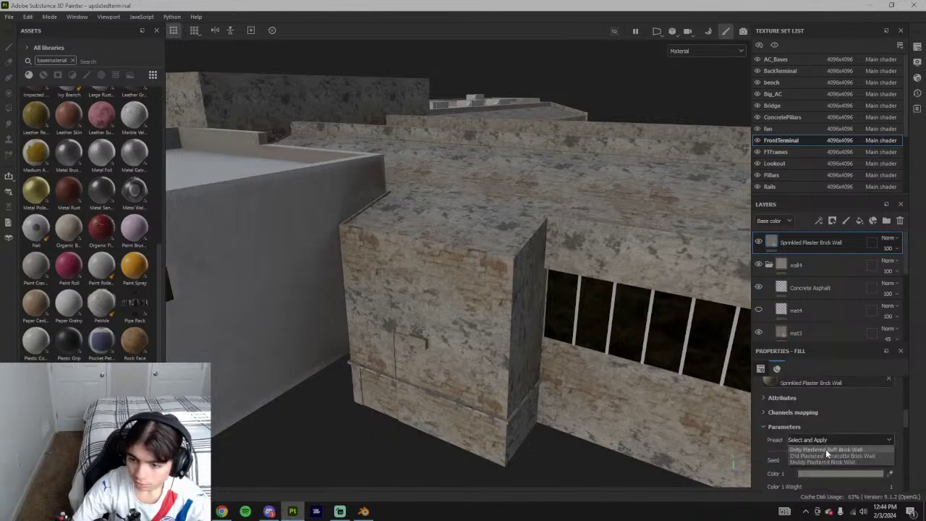
click(840, 474)
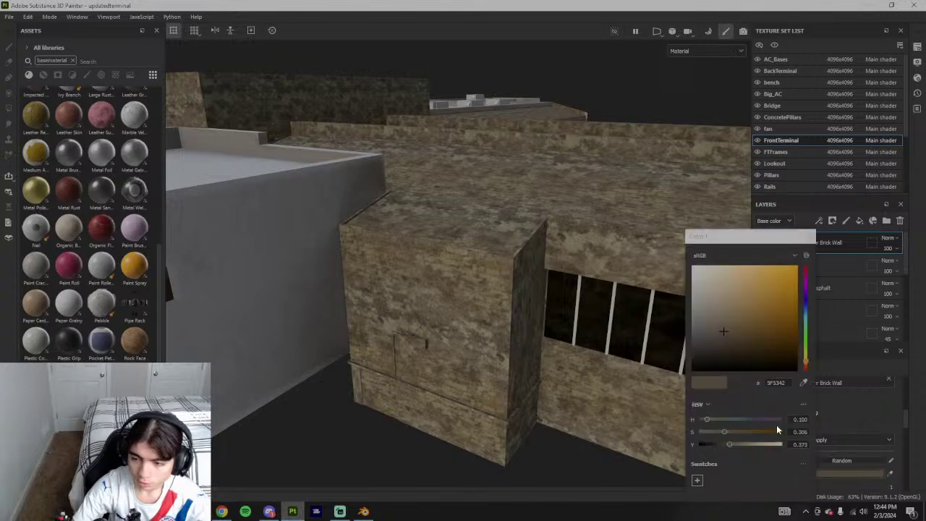
drag(695, 335, 685, 331)
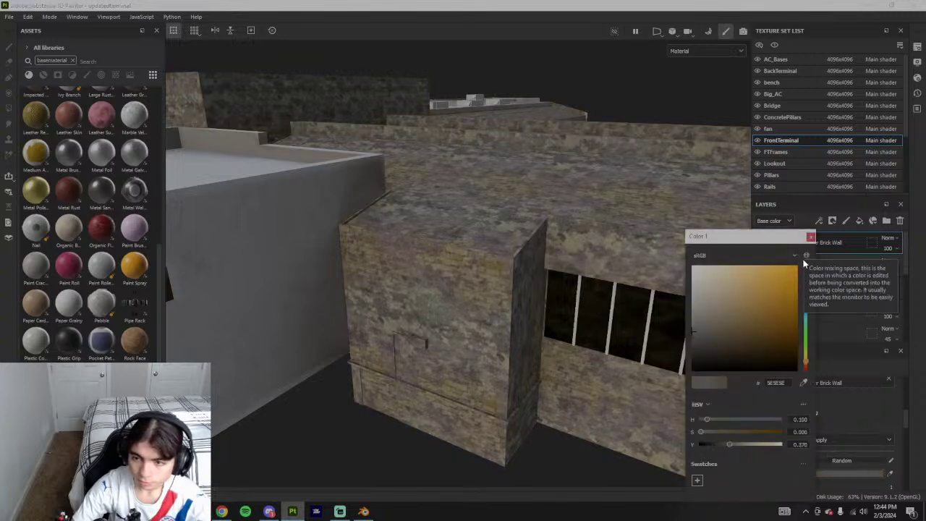
- Change the brick wall material's Color 2 to a neutral grey and set its Color 3 to grey 656565
scroll(803, 467, down, 3)
click(811, 443)
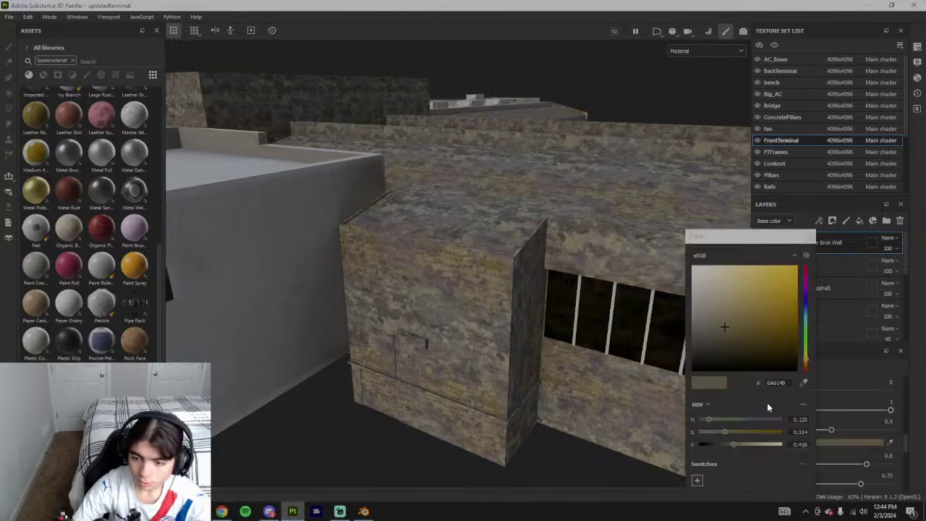
click(811, 237)
scroll(776, 405, down, 2)
click(812, 384)
drag(712, 348, 694, 330)
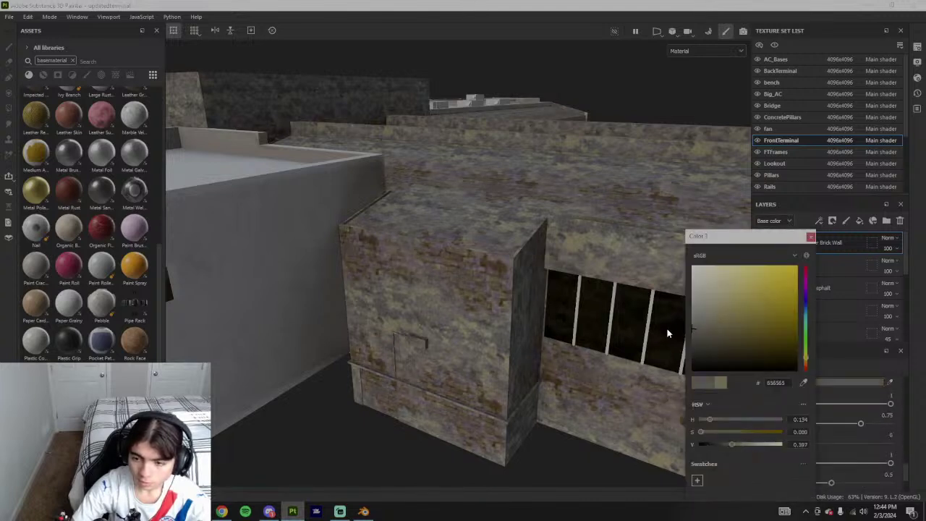
click(811, 237)
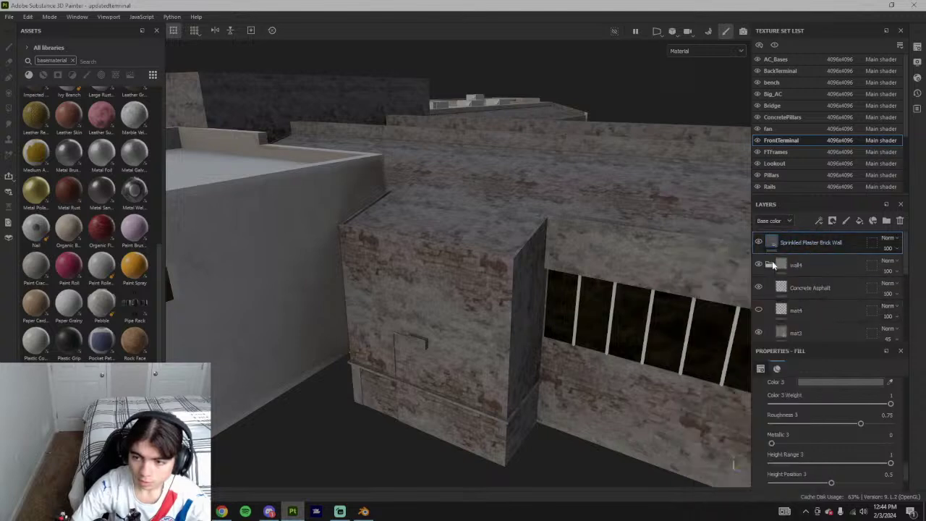
- Change the Sprinkled Plaster Brick Wall layer's projection to Tri-planar projection
double_click(824, 242)
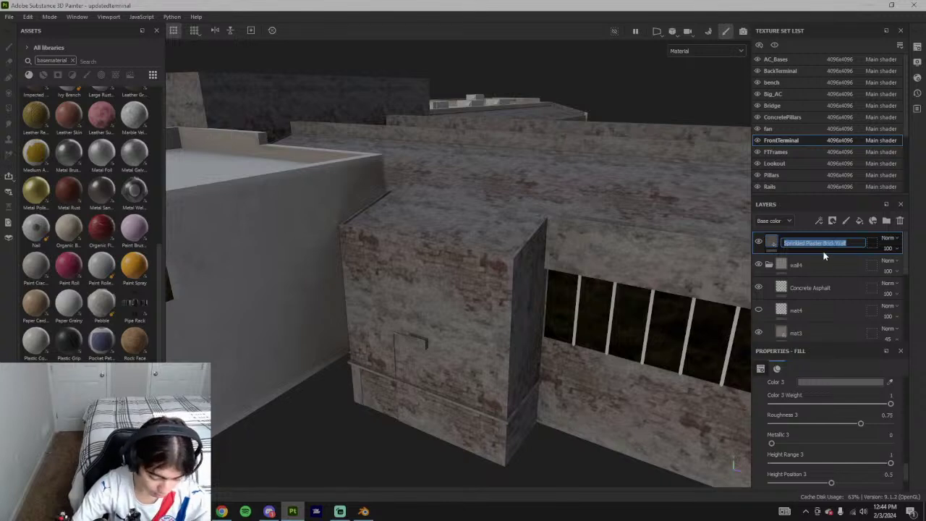
key(Return)
scroll(527, 288, up, 2)
scroll(527, 288, up, 2)
scroll(863, 455, up, 10)
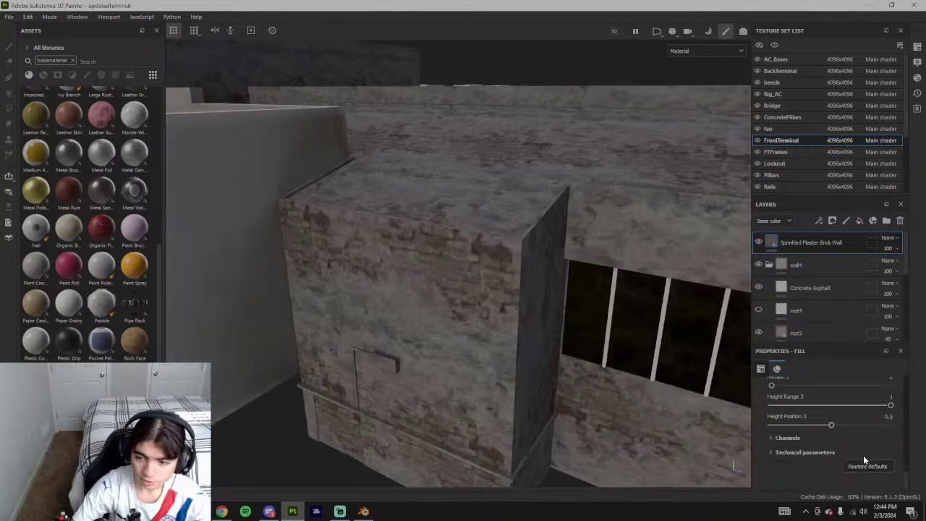
click(825, 404)
click(808, 435)
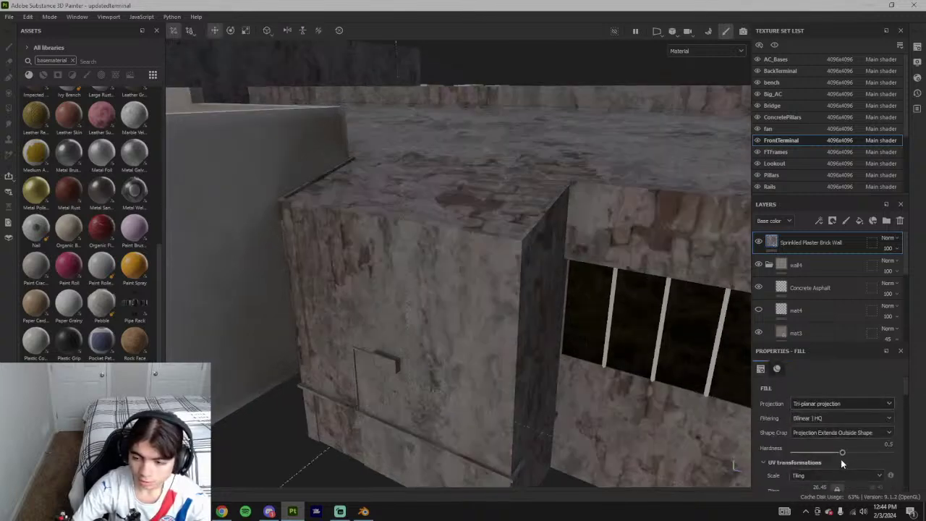
alt+drag(482, 290, 549, 366)
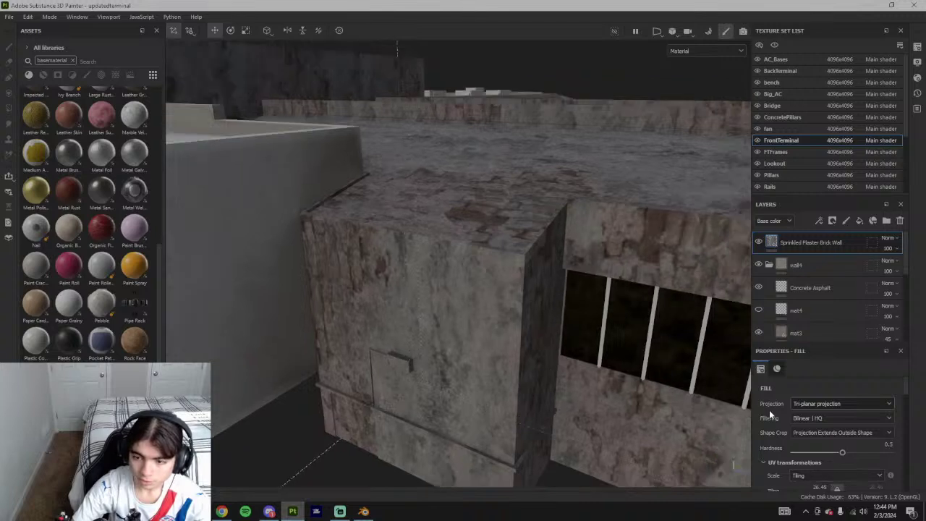
- Set the UV rotation of the brick wall fill to 0
scroll(828, 443, down, 2)
click(879, 447)
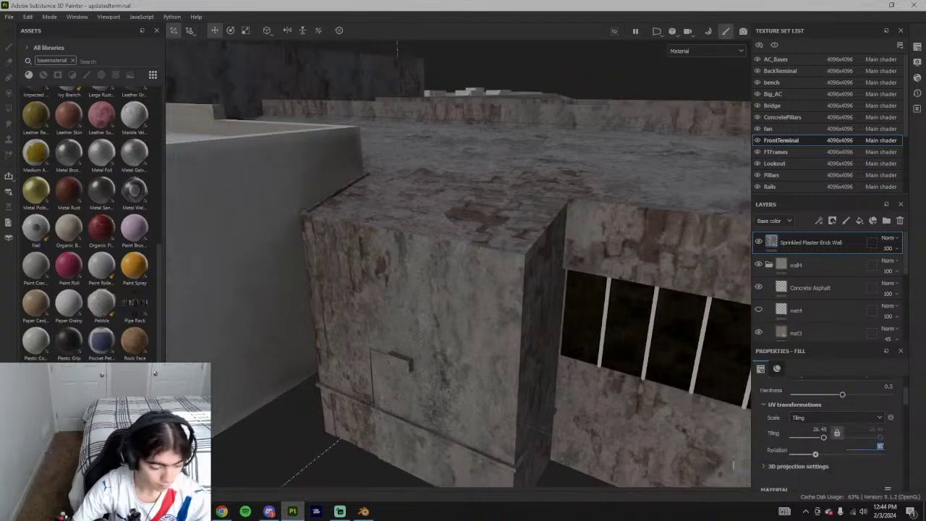
text(0)
key(Return)
scroll(821, 449, down, 1)
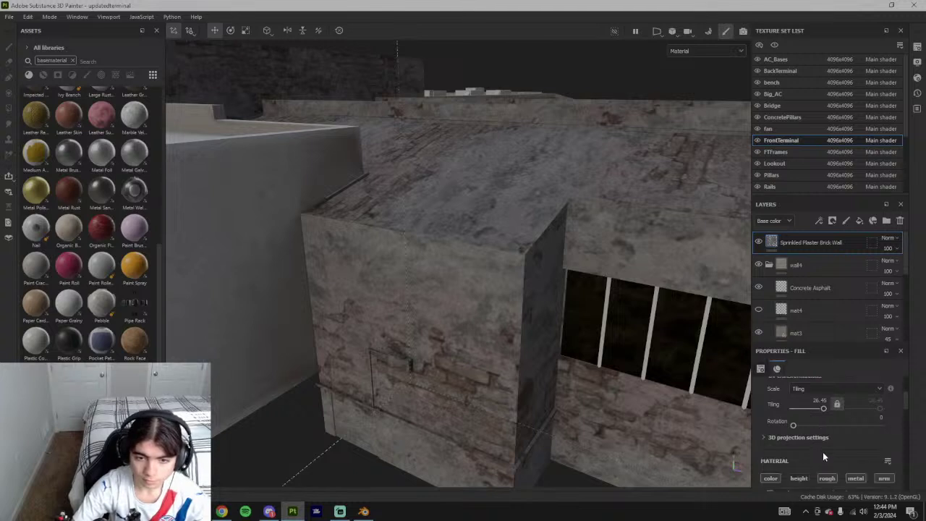
- Move the Sprinkled Plaster Brick Wall layer into the wall4 folder, above Concrete Asphalt, keeping its opacity at 100
scroll(824, 456, down, 3)
scroll(825, 457, down, 1)
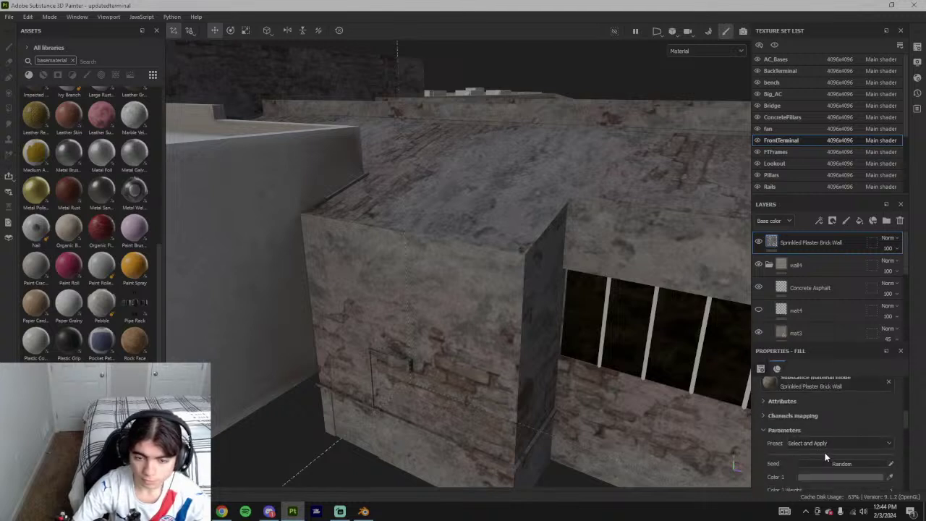
scroll(824, 453, down, 1)
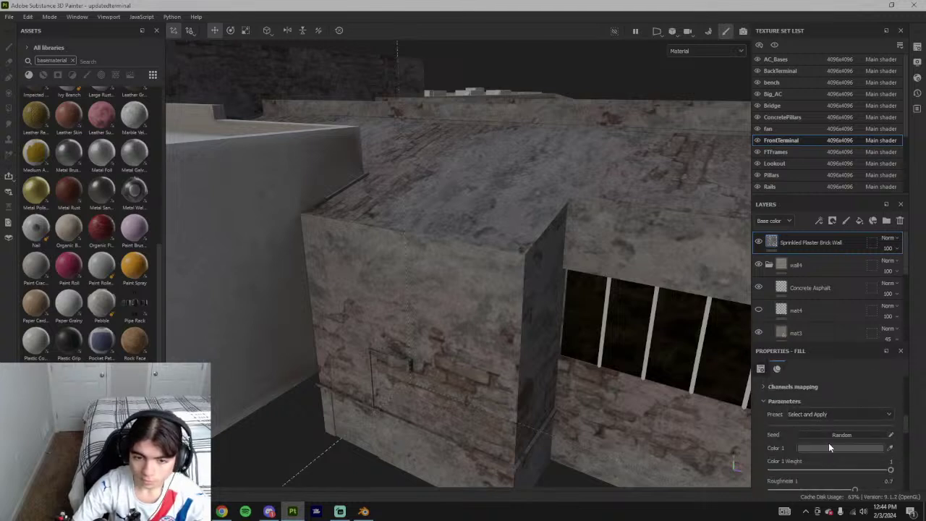
drag(811, 243, 810, 274)
click(889, 270)
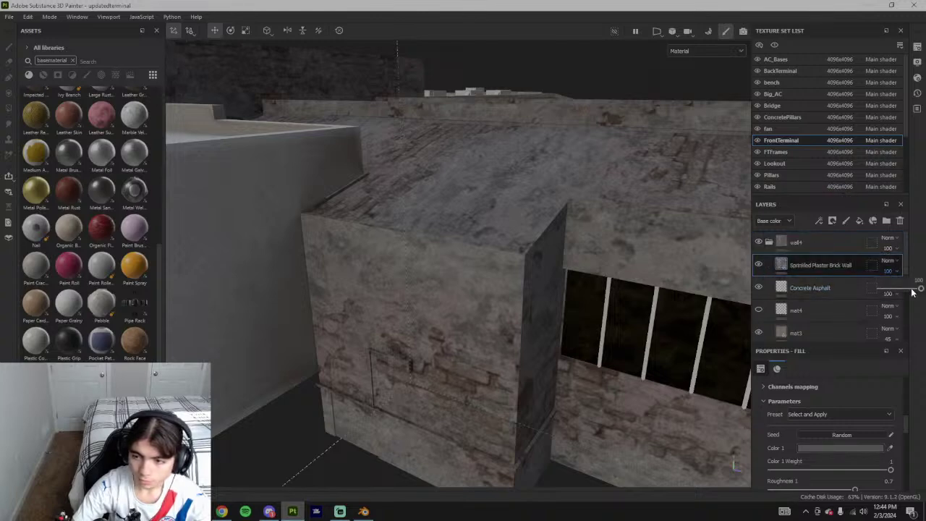
mouse_move(916, 287)
mouse_down()
mouse_move(892, 293)
mouse_move(918, 293)
mouse_up()
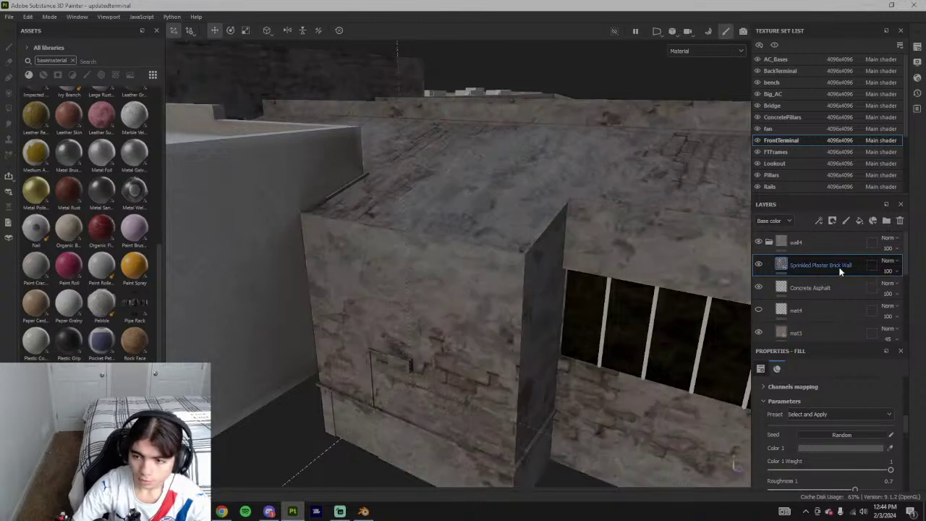
- Disable the normal channel of the brick wall layer and lower the layer's opacity to just under half
scroll(811, 443, down, 5)
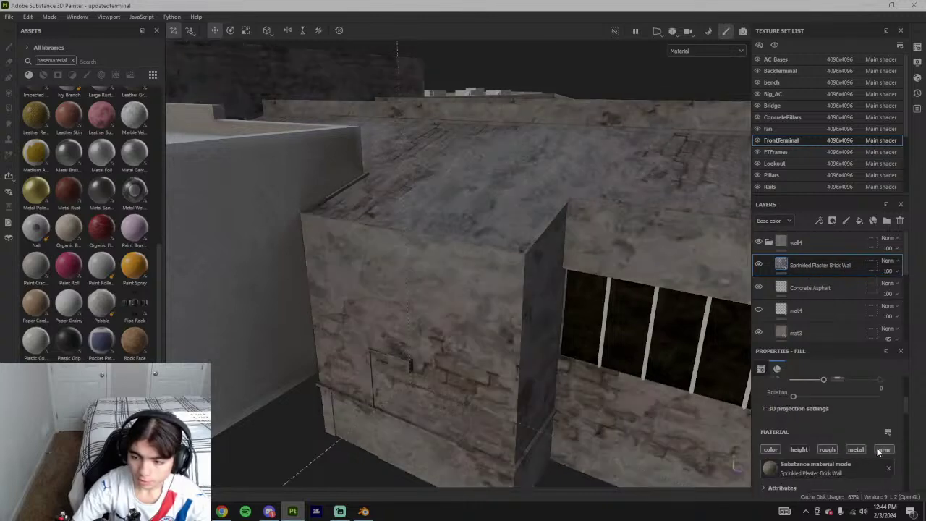
click(884, 450)
click(897, 272)
mouse_move(904, 292)
mouse_down()
mouse_move(889, 290)
mouse_move(901, 293)
mouse_up()
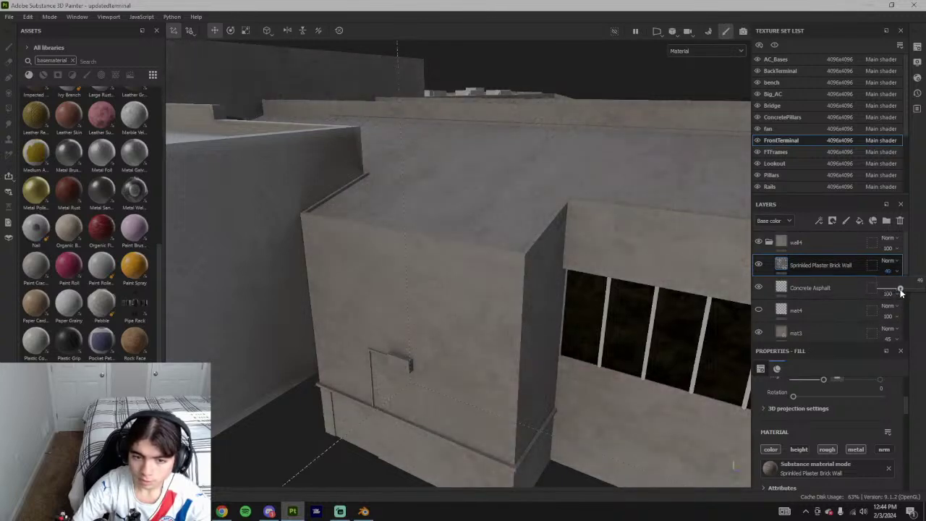
scroll(508, 385, down, 5)
alt+drag(508, 385, 464, 372)
scroll(464, 372, down, 3)
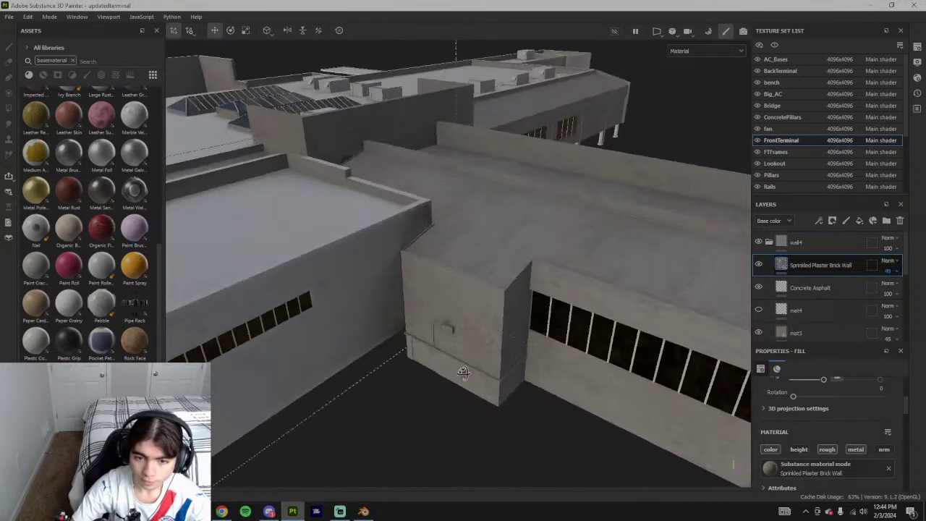
scroll(460, 369, up, 4)
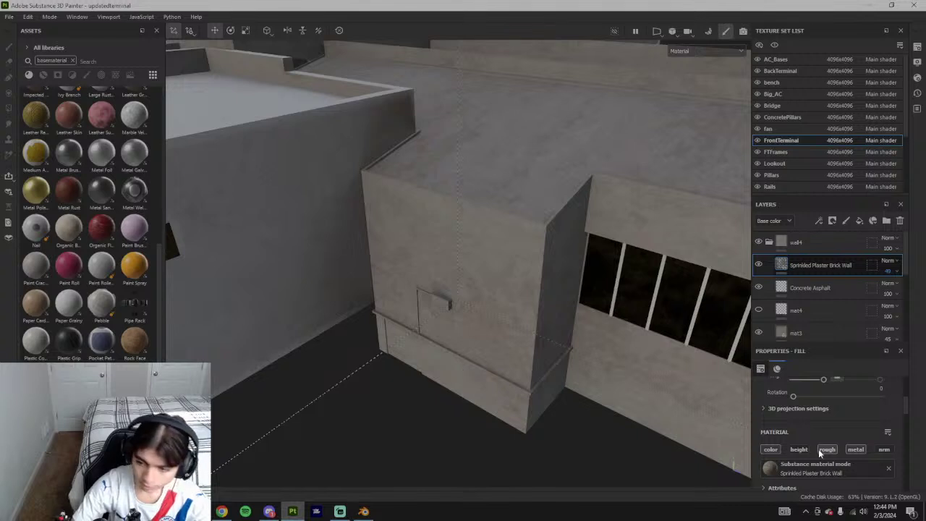
- Try tiling values of 32 and 64 on the brick wall fill
scroll(829, 456, up, 4)
drag(831, 466, 836, 465)
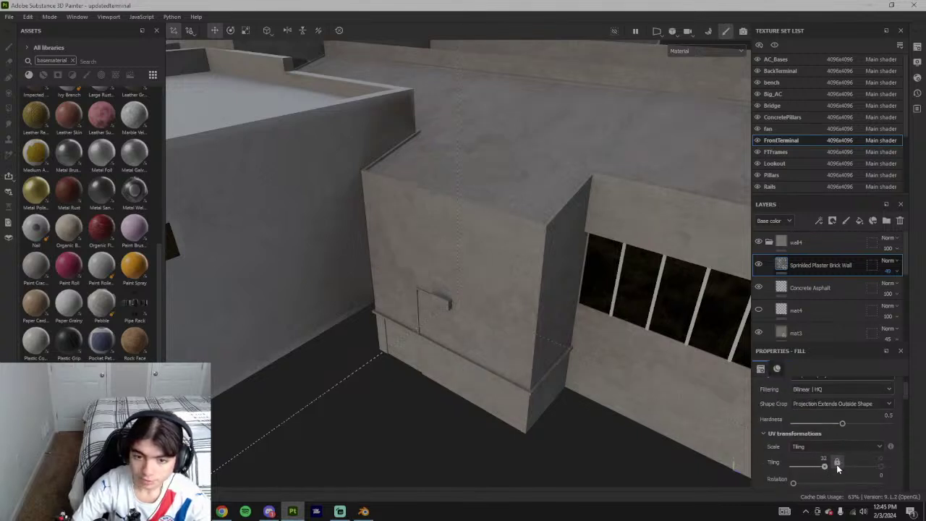
click(824, 459)
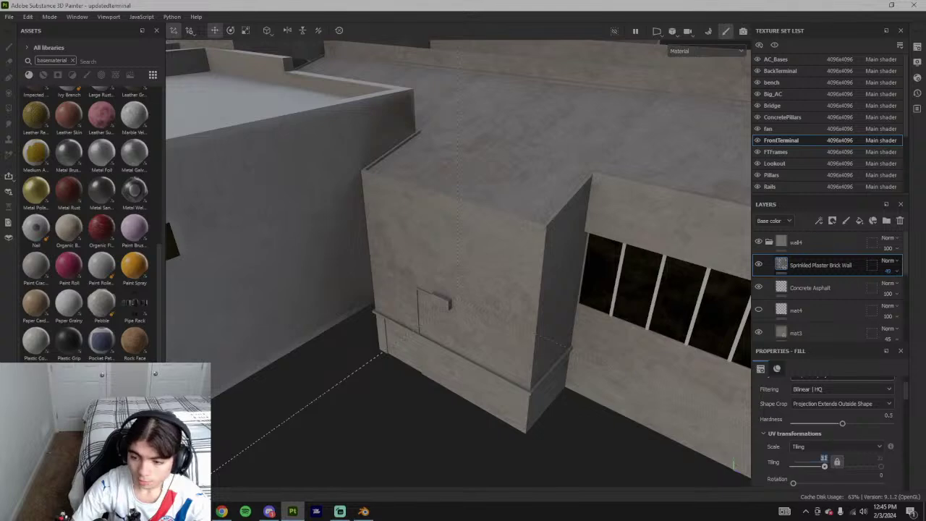
text(64)
key(Return)
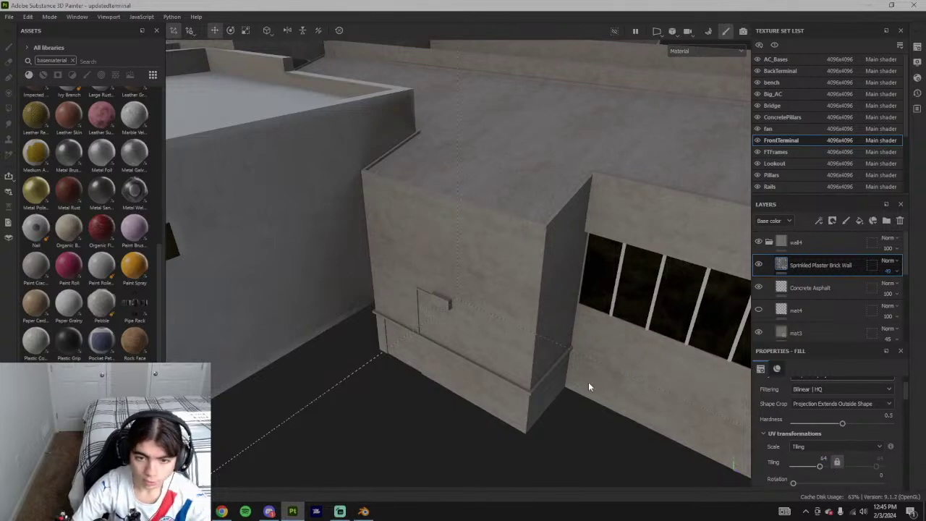
- Set the tiling of the brick wall fill to 45.72
alt+drag(588, 382, 496, 337)
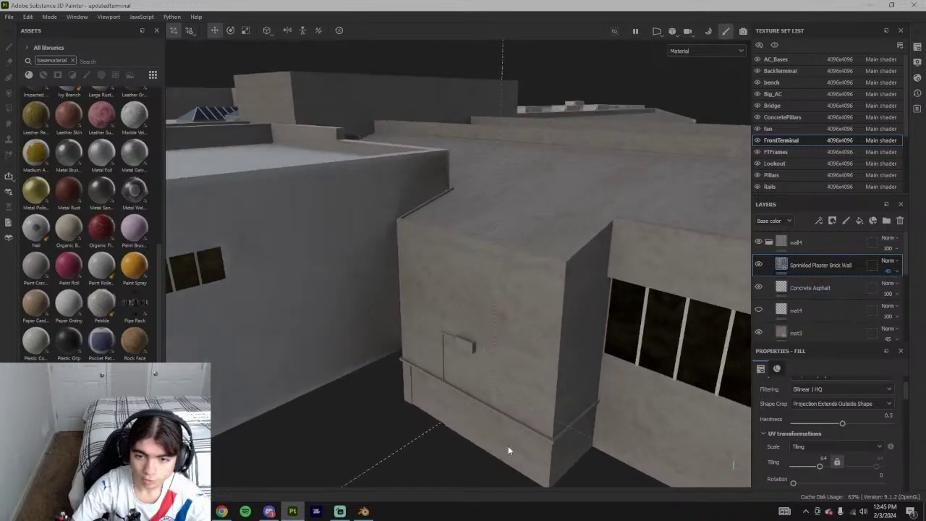
mouse_move(821, 467)
mouse_down()
mouse_move(830, 466)
mouse_move(819, 469)
mouse_up()
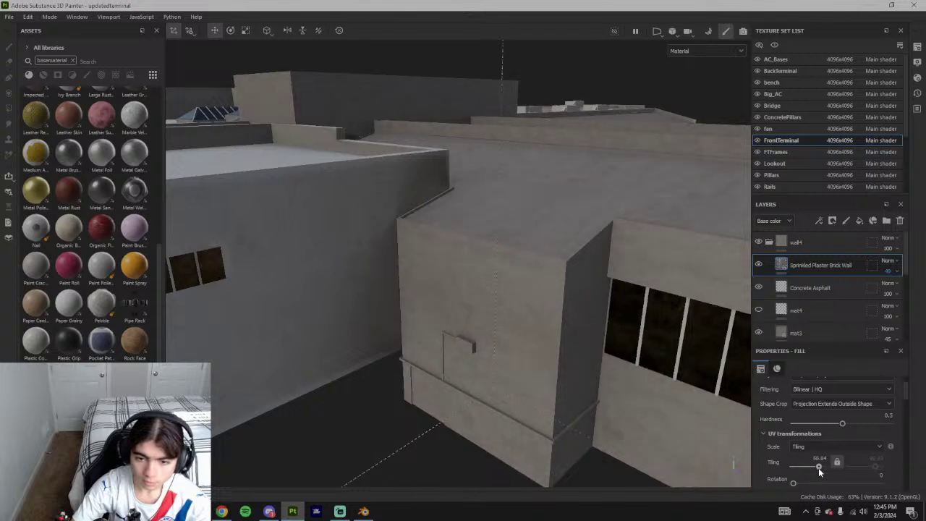
scroll(575, 420, down, 3)
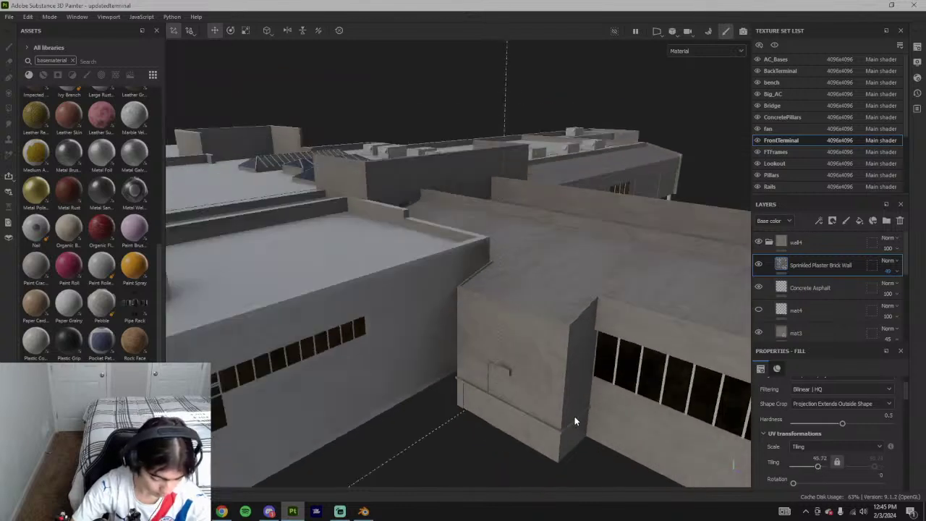
- Examine the brick wall texture on the terminal walls from a distance and up close
scroll(575, 416, down, 6)
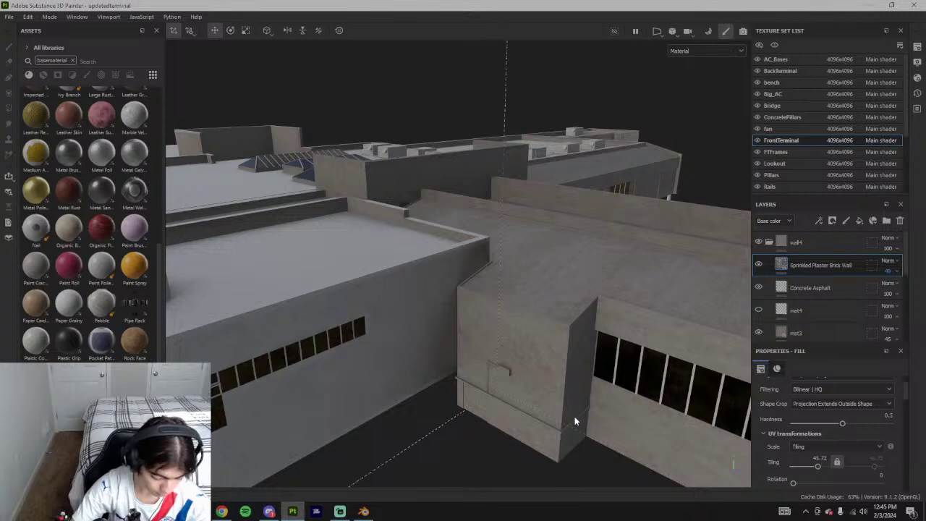
scroll(575, 419, up, 6)
scroll(575, 419, down, 5)
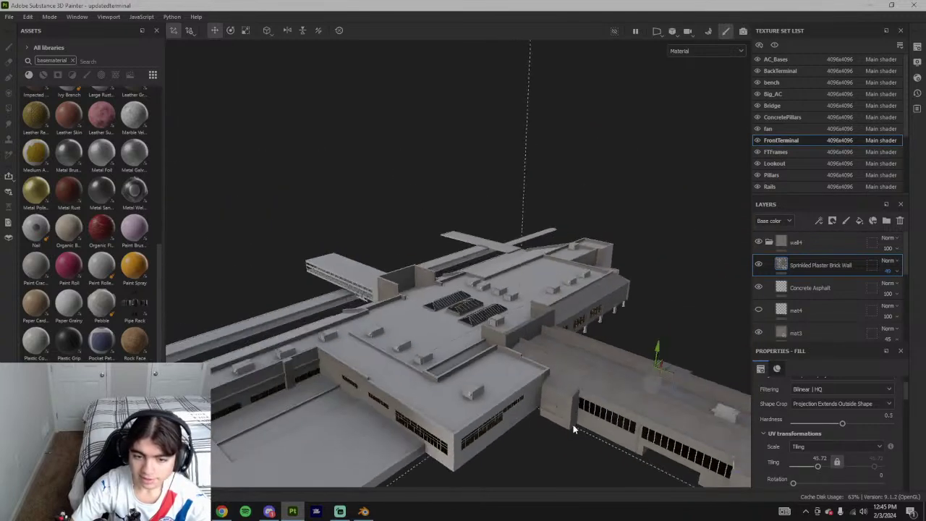
alt+middle_drag(575, 418, 547, 335)
scroll(546, 335, up, 4)
scroll(543, 336, up, 5)
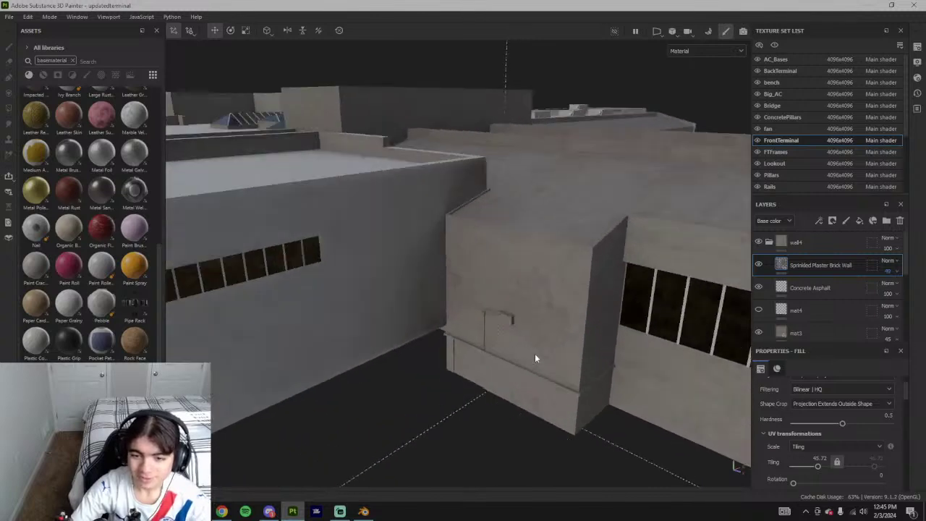
alt+drag(536, 355, 547, 320)
scroll(547, 391, down, 6)
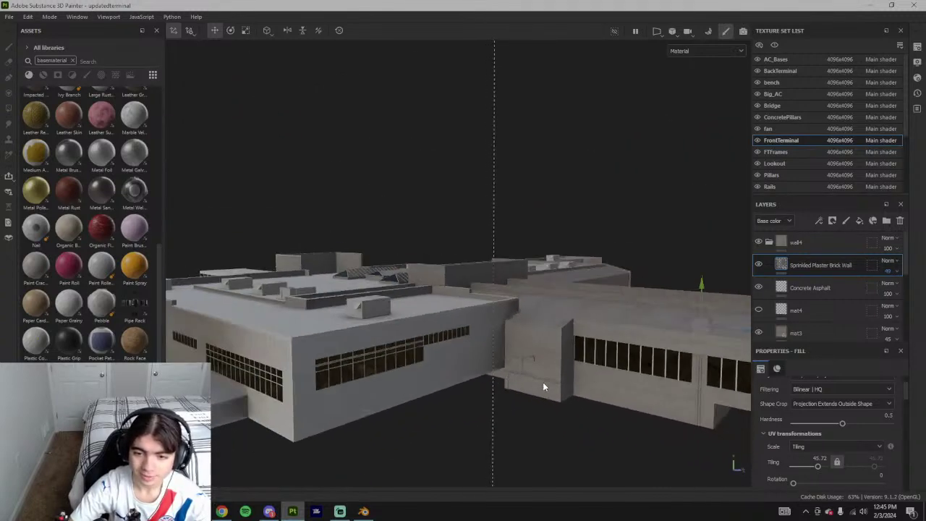
scroll(518, 359, up, 5)
scroll(518, 360, up, 4)
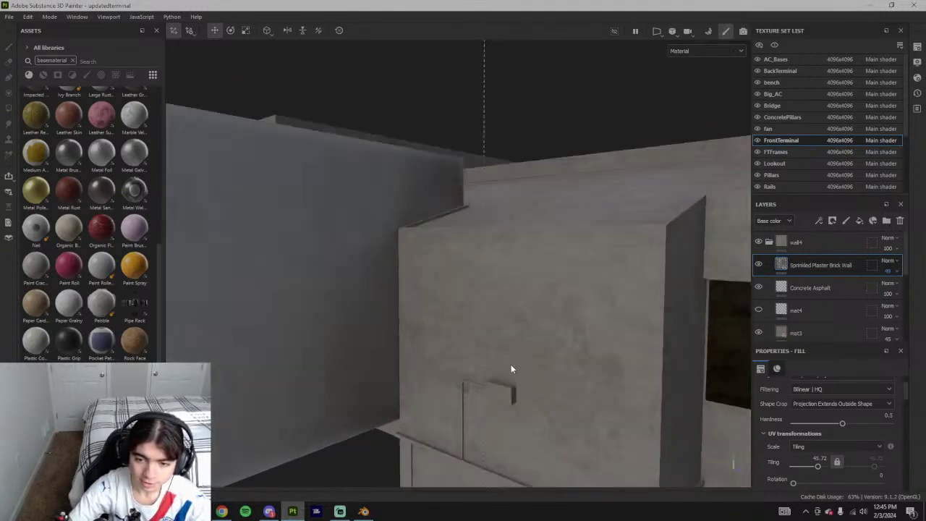
scroll(579, 365, down, 4)
scroll(559, 392, up, 1)
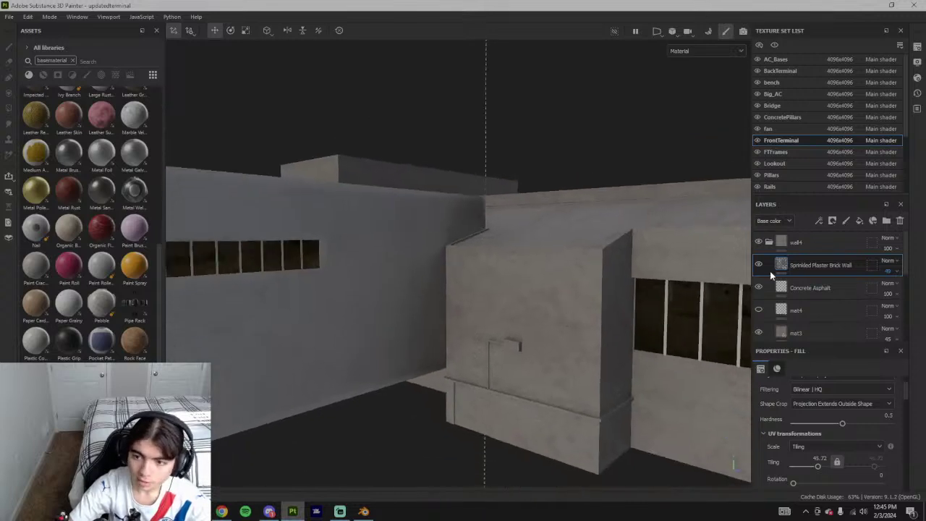
- Rename the Sprinkled Plaster Brick Wall layer to "bricks"
double_click(811, 266)
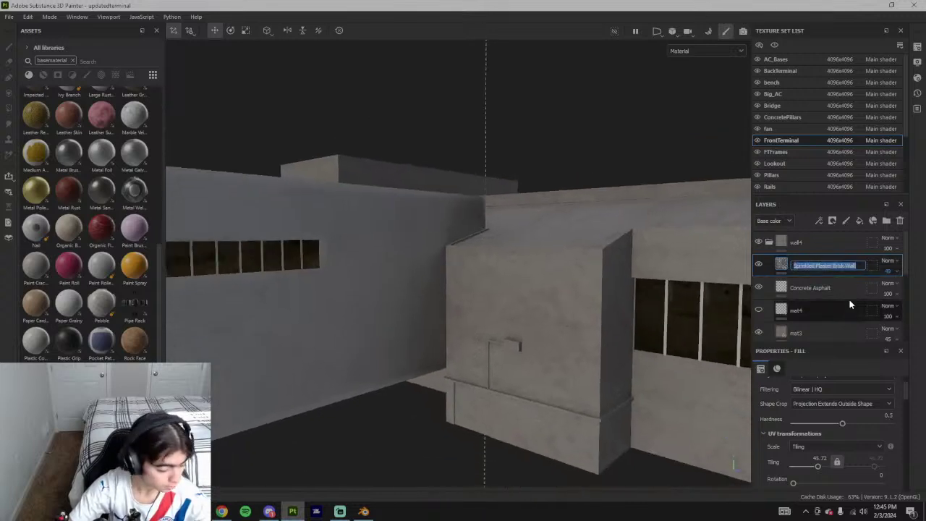
text(bricks)
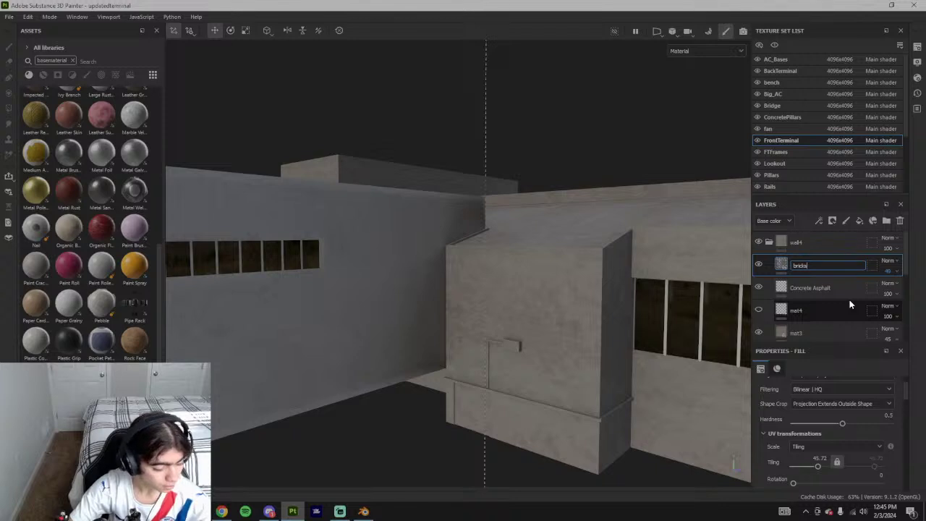
key(Return)
- Collapse the wall4 folder and add a black mask to it
click(769, 242)
right_click(823, 244)
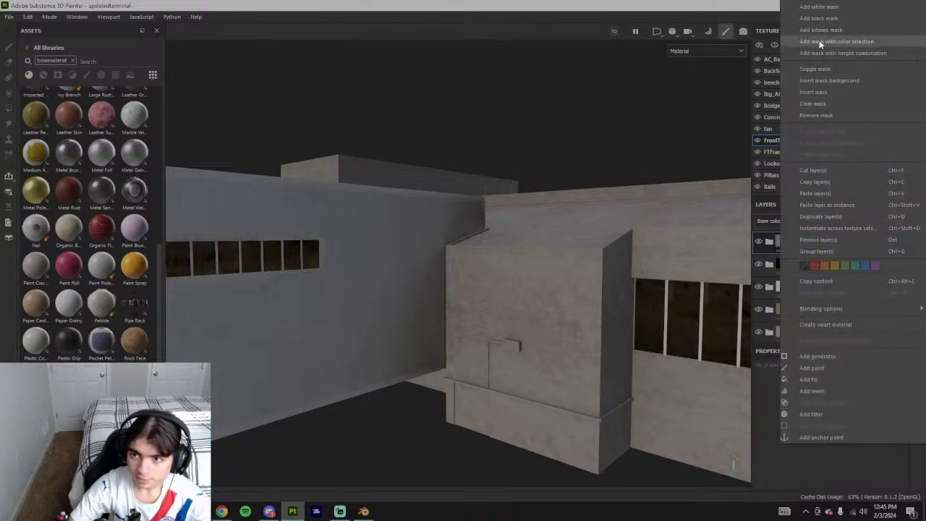
click(818, 19)
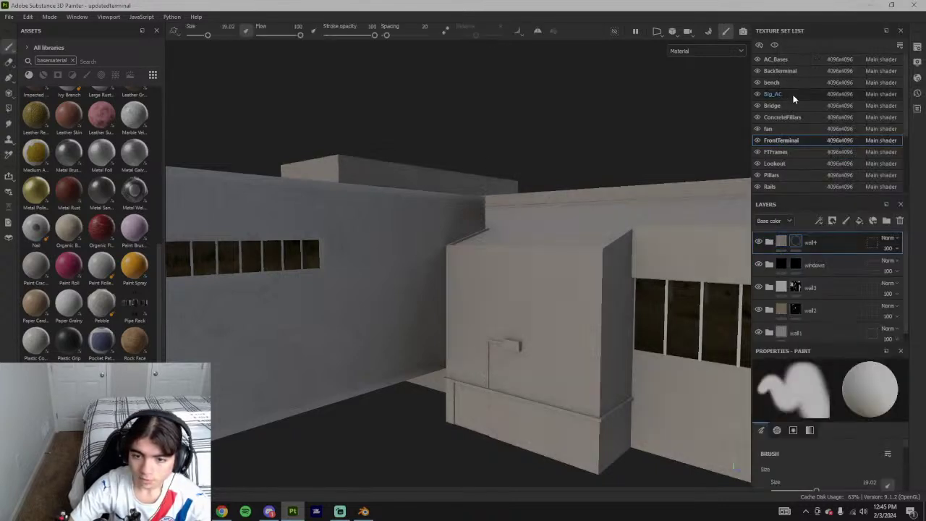
- Fill the wall faces of the box-shaped extension in the wall4 mask using Polygon Fill
key(4)
click(462, 297)
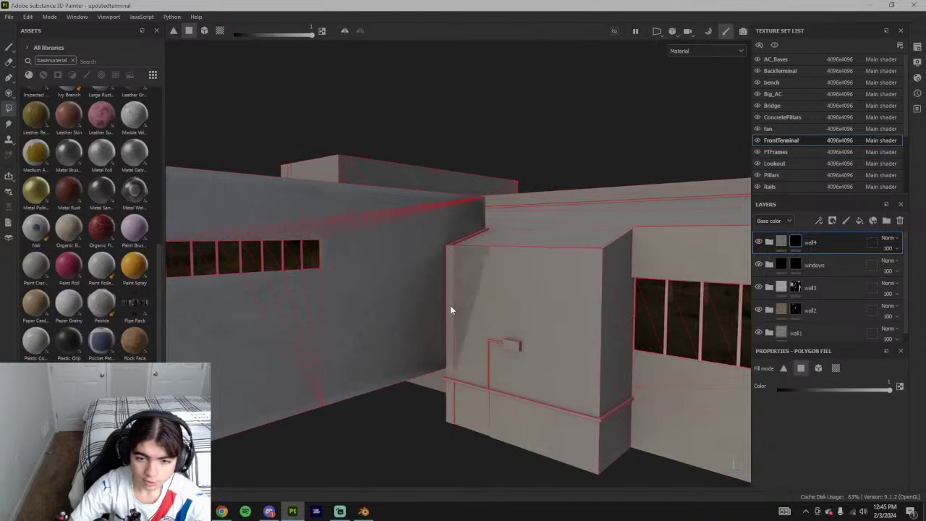
click(450, 332)
click(453, 312)
mouse_move(482, 312)
mouse_down()
mouse_move(556, 343)
mouse_move(538, 422)
mouse_move(465, 415)
mouse_move(531, 412)
mouse_move(392, 389)
mouse_move(665, 341)
mouse_move(664, 312)
mouse_up()
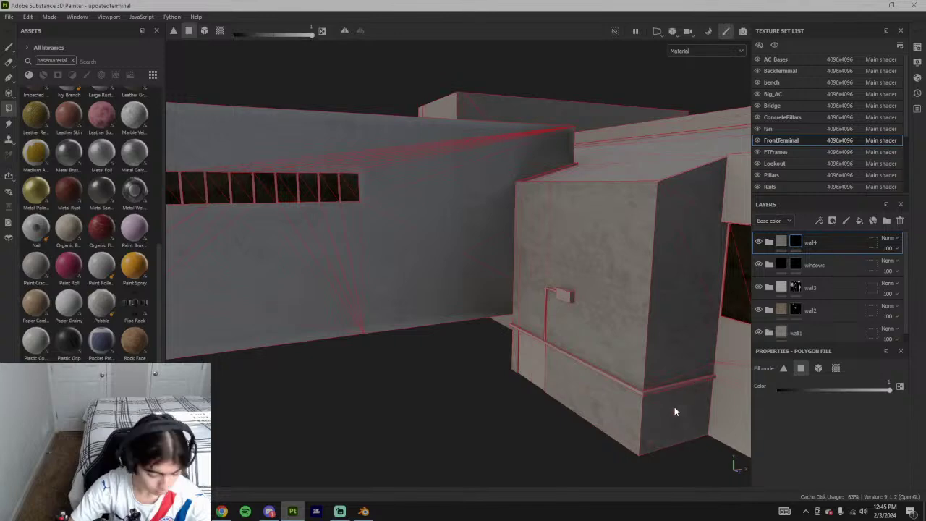
mouse_move(706, 348)
alt+mouse_down()
mouse_move(523, 217)
mouse_move(490, 213)
mouse_move(569, 282)
mouse_move(507, 267)
mouse_move(461, 242)
alt+mouse_up()
- Switch to the Paint tool on the wall4 mask and inspect the filled faces of the box-shaped extension
click(8, 47)
scroll(558, 289, down, 10)
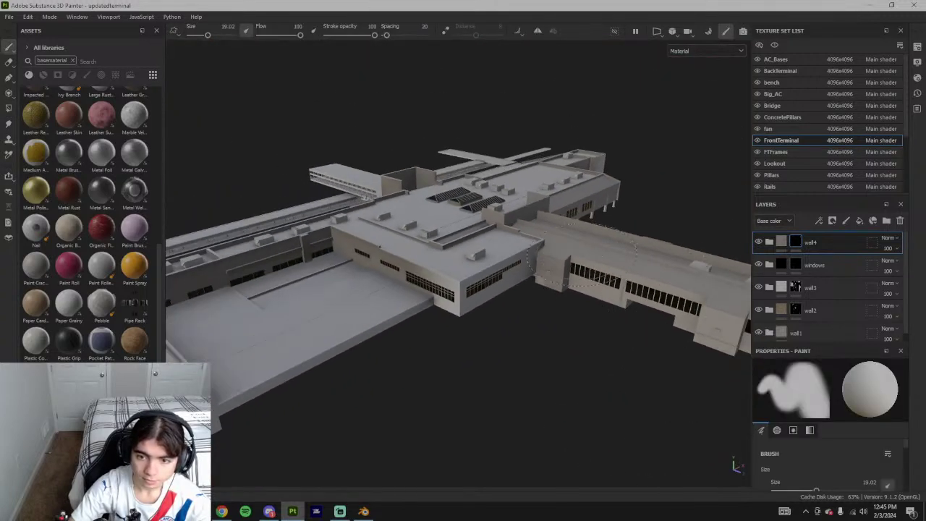
scroll(579, 259, up, 6)
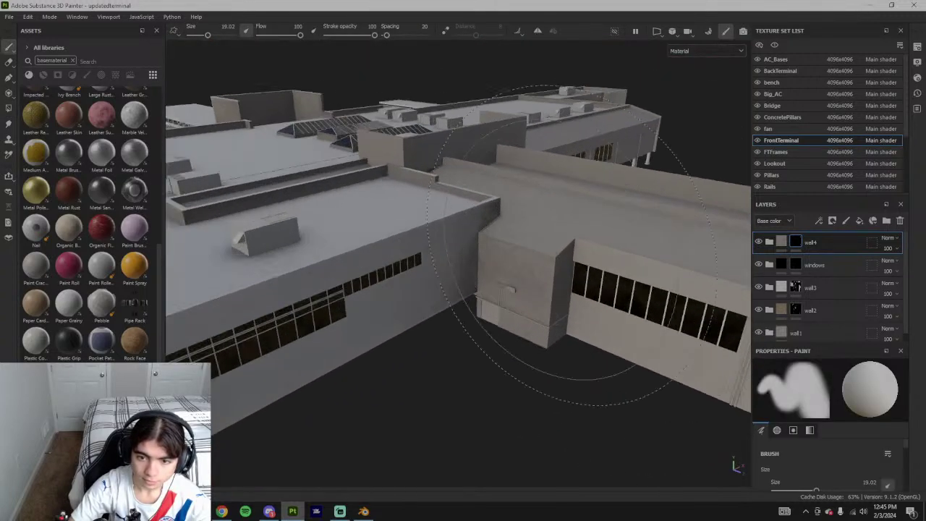
alt+drag(585, 275, 544, 256)
scroll(548, 259, up, 6)
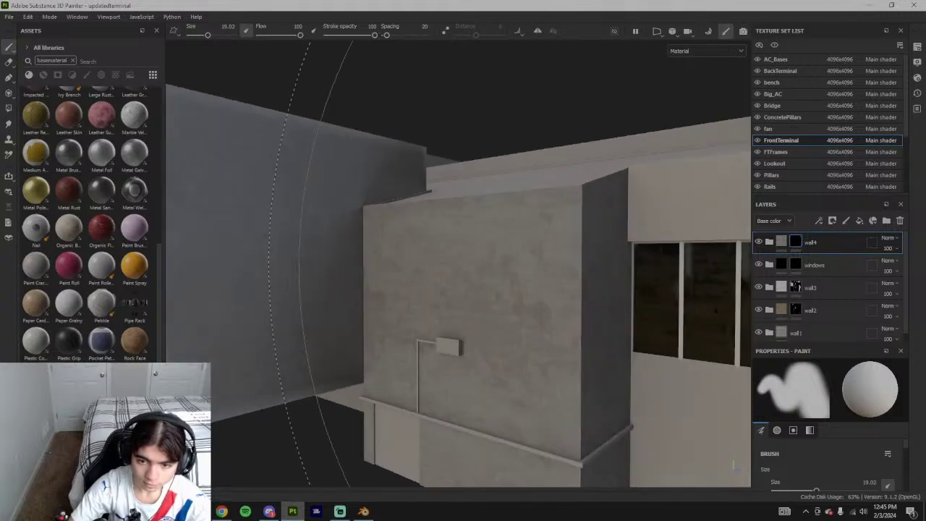
- Check the box-shaped extension's filled walls against the airport reference video in the browser
scroll(551, 282, down, 8)
alt+drag(554, 281, 533, 283)
click(231, 511)
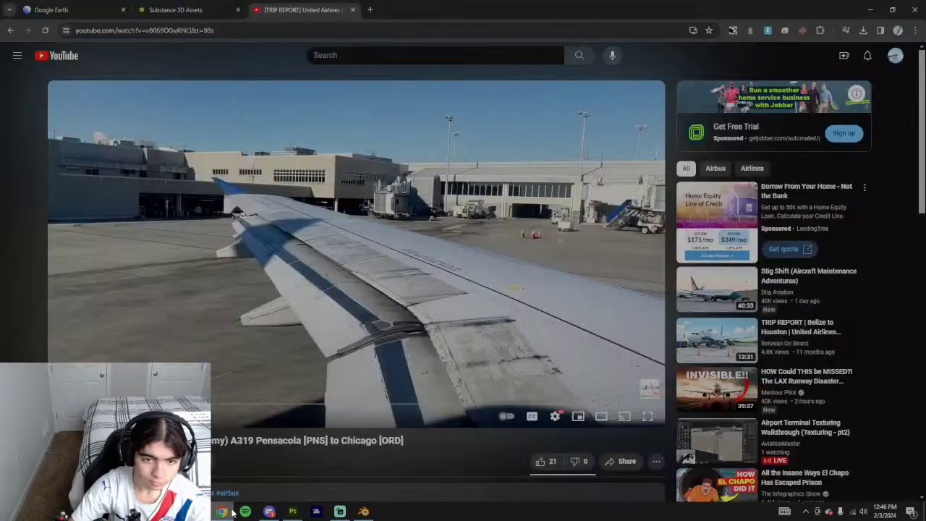
key(alt+Tab)
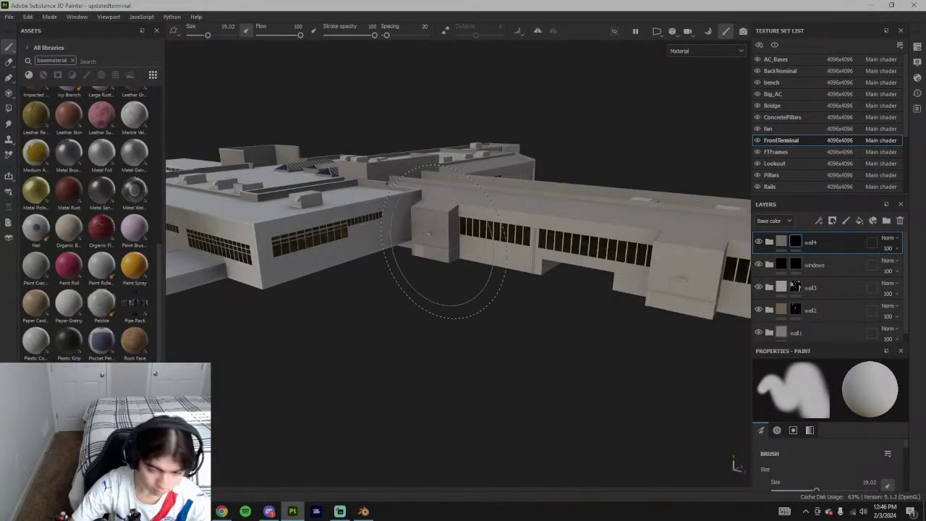
- Switch to Streamlabs Desktop, toggle the Screen Capture source's visibility and return to Substance 3D Painter
click(340, 511)
click(417, 404)
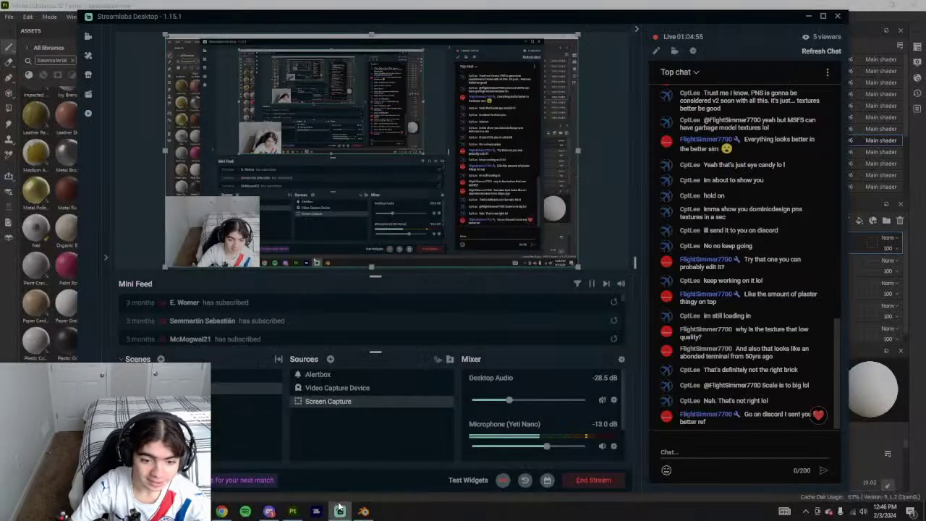
key(alt+Tab)
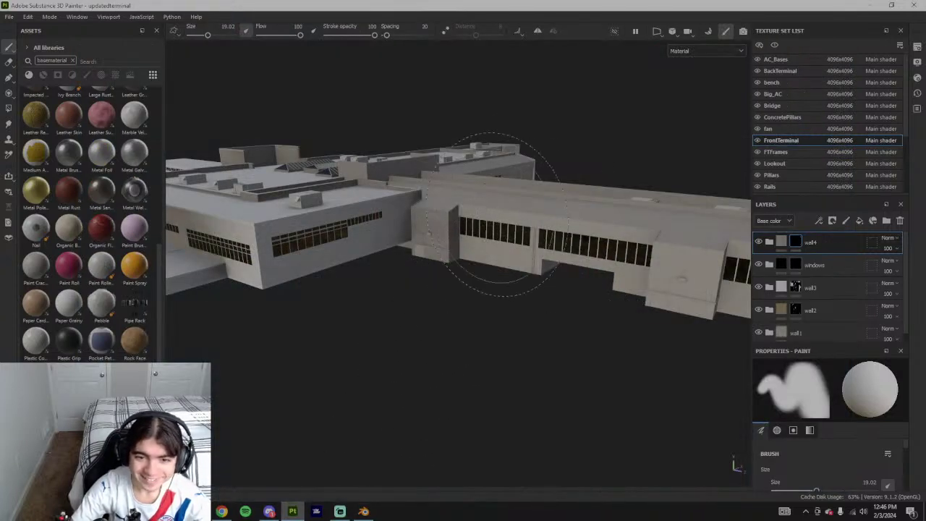
- Examine the box-shaped extension and the neighbouring window walls of the front terminal from several angles and distances
alt+drag(499, 215, 480, 247)
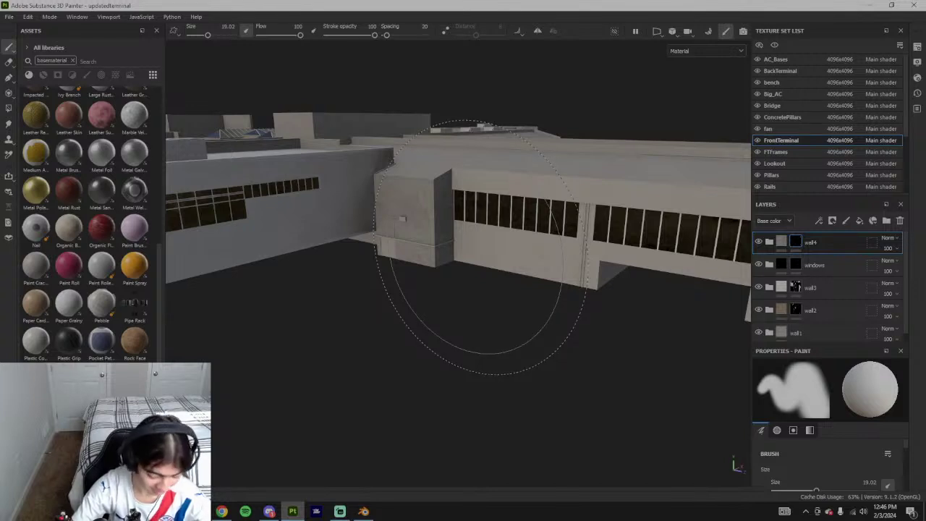
alt+drag(488, 251, 474, 292)
scroll(436, 274, up, 5)
scroll(473, 299, down, 7)
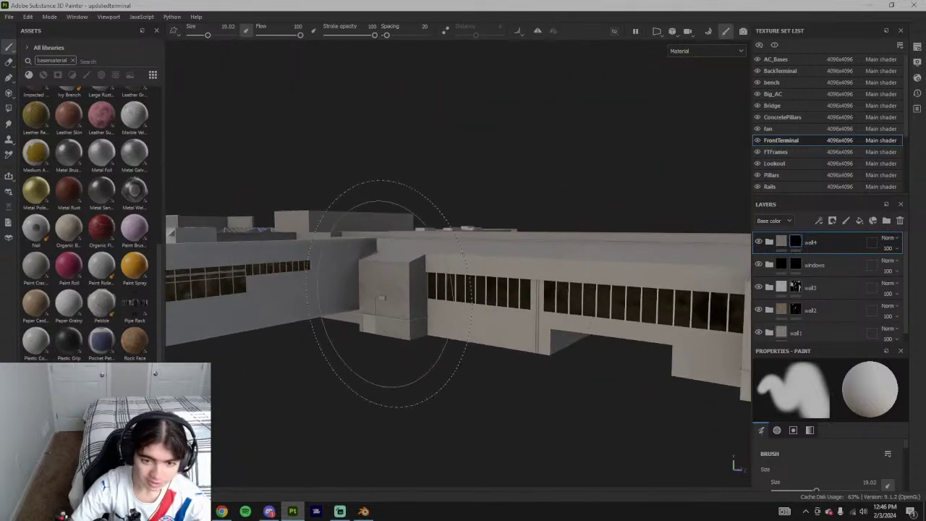
scroll(388, 299, up, 6)
scroll(383, 289, down, 2)
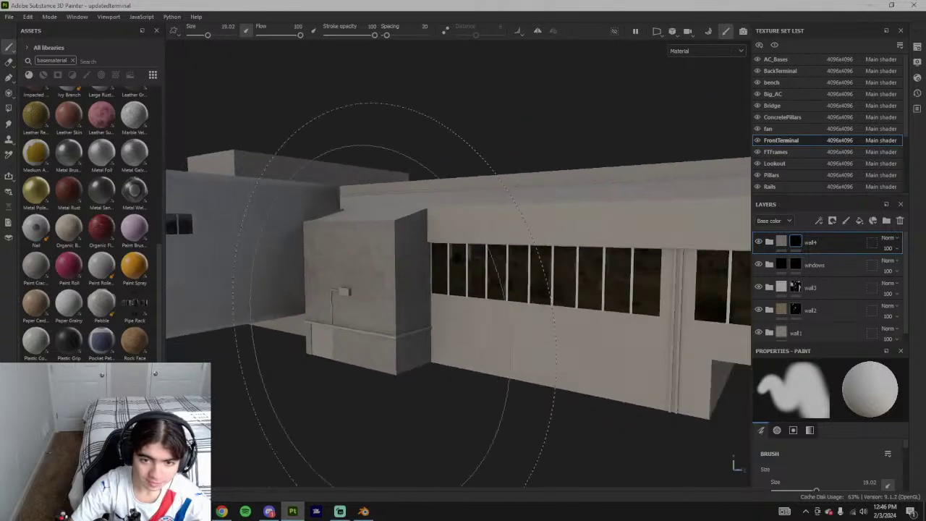
scroll(373, 339, down, 5)
alt+drag(374, 340, 463, 331)
scroll(474, 354, up, 4)
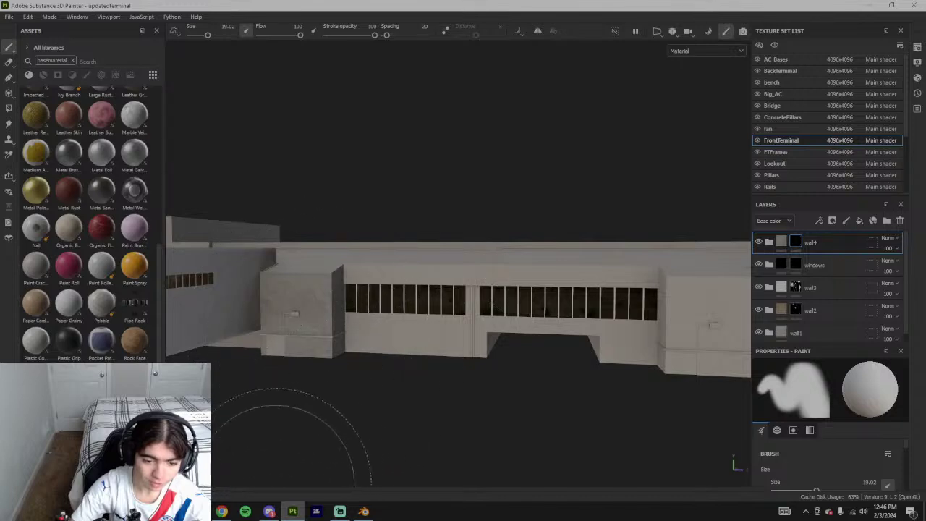
- Consult the airport reference video and locate the next matching box-shaped extension along the front terminal
click(221, 511)
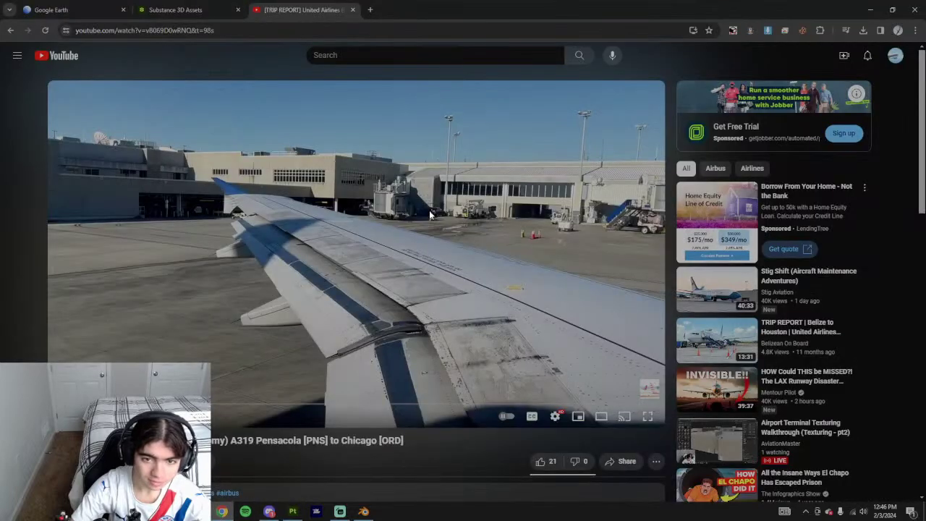
click(292, 511)
scroll(377, 311, up, 5)
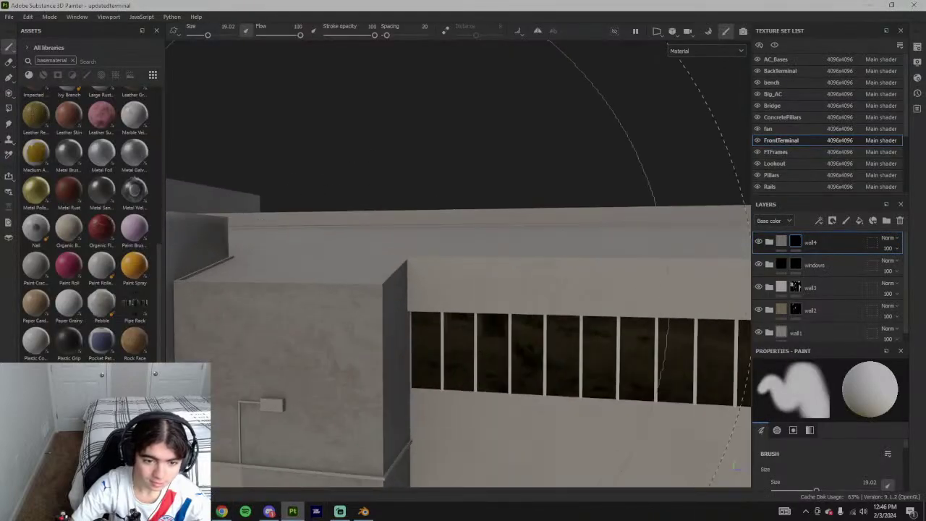
scroll(383, 313, down, 8)
alt+drag(517, 359, 453, 352)
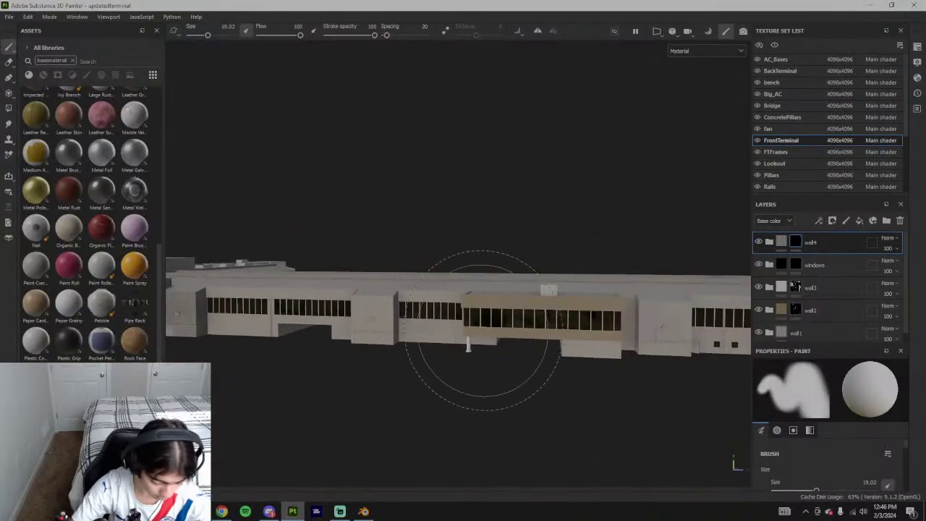
alt+drag(404, 329, 449, 318)
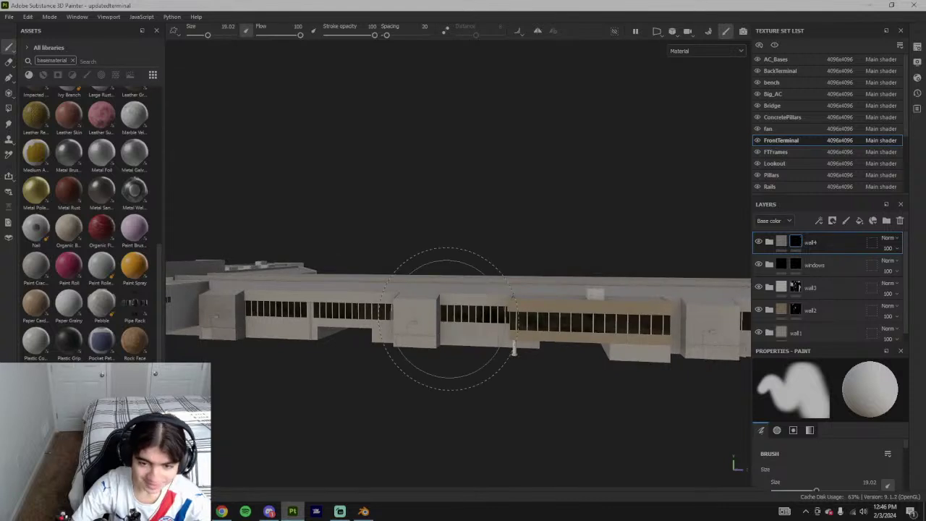
alt+middle_drag(449, 318, 499, 330)
scroll(481, 341, up, 5)
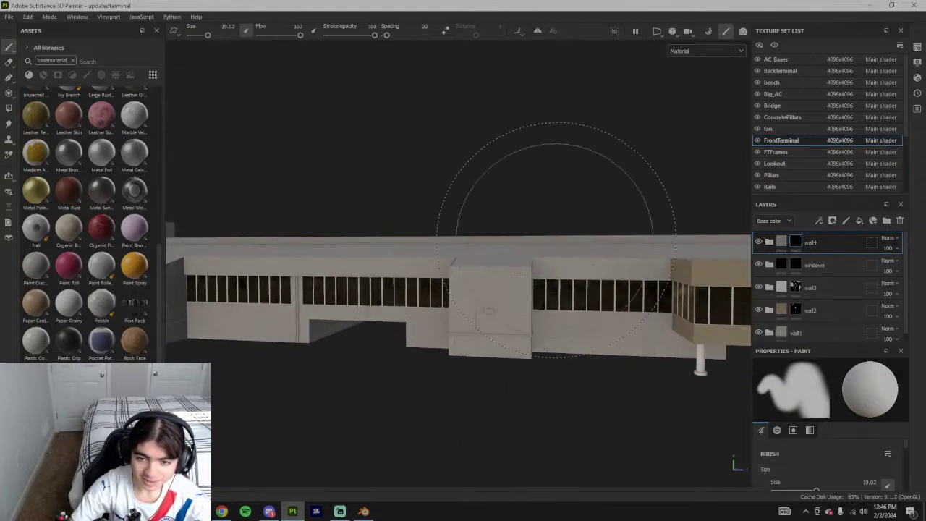
- Fill the upper front wall of the second box-shaped extension in the wall4 mask using Polygon Fill
scroll(537, 176, up, 3)
click(9, 108)
scroll(404, 257, up, 4)
drag(490, 291, 643, 344)
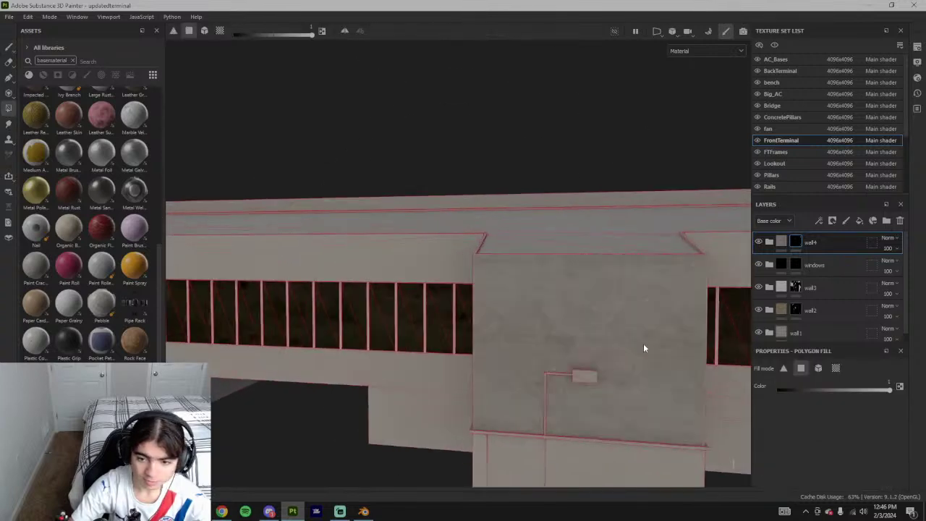
scroll(663, 386, down, 2)
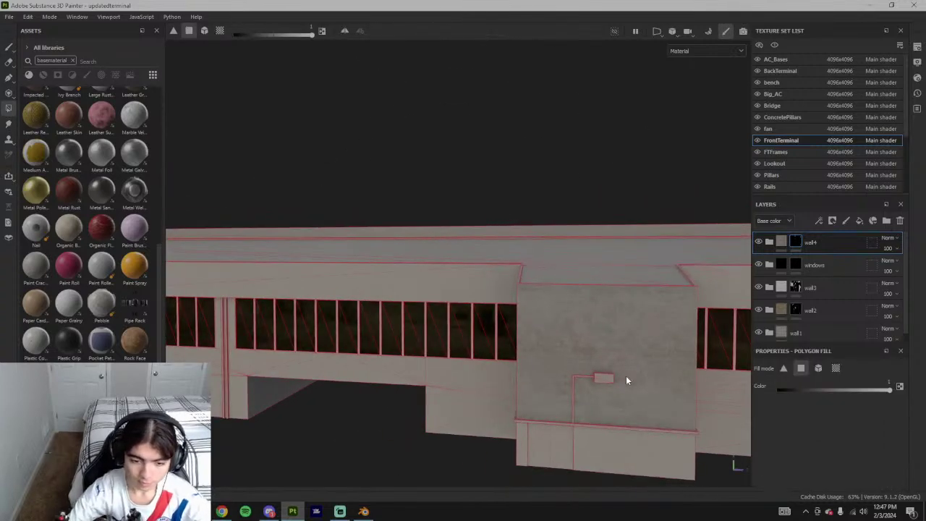
- Check the live chat in Streamlabs Desktop, toggle the Screen Capture source, view Discord and return to Substance 3D Painter
click(340, 512)
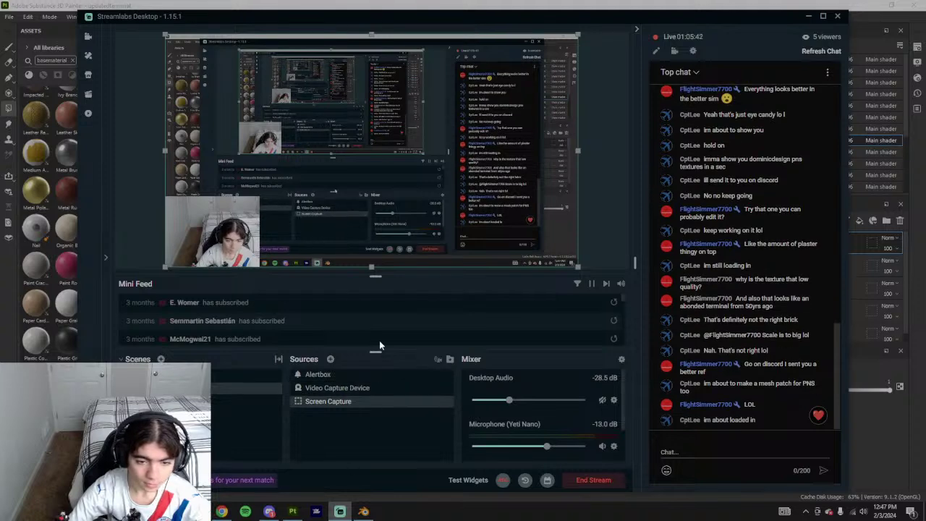
click(339, 511)
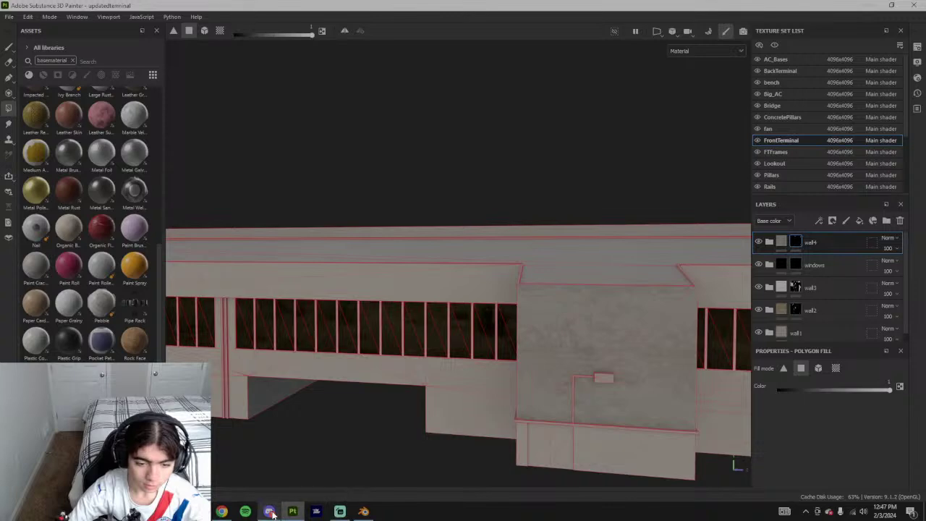
click(344, 511)
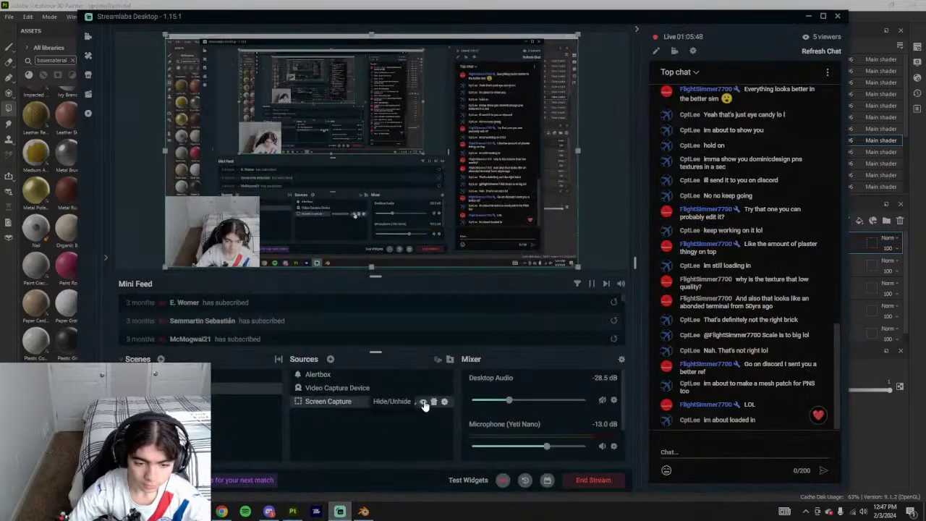
click(425, 401)
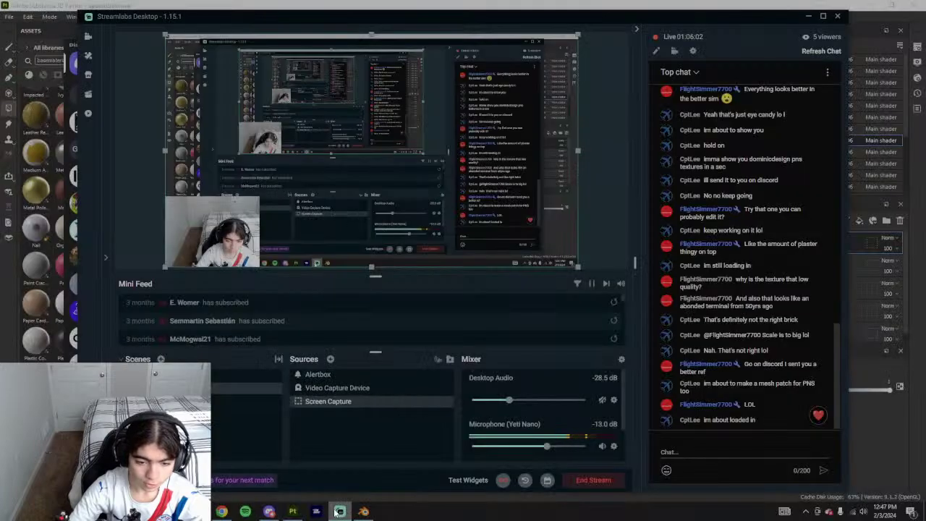
click(339, 511)
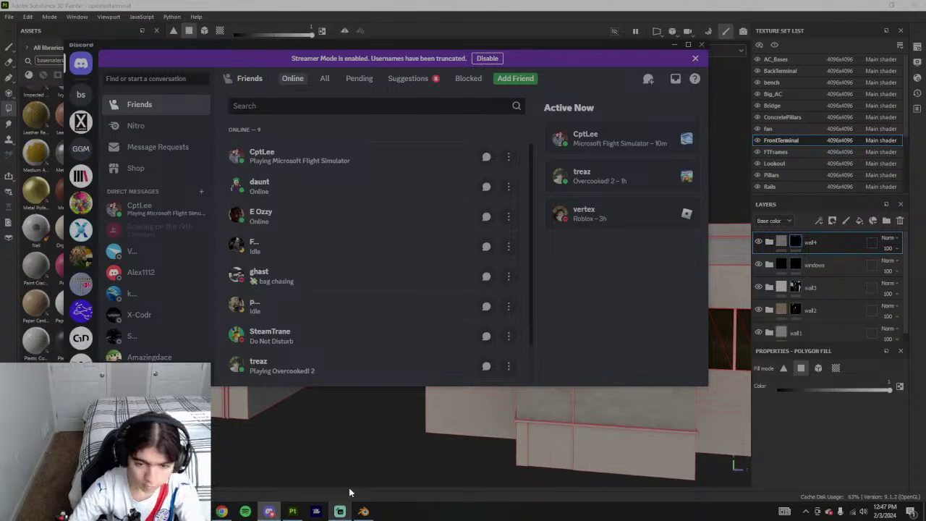
click(293, 512)
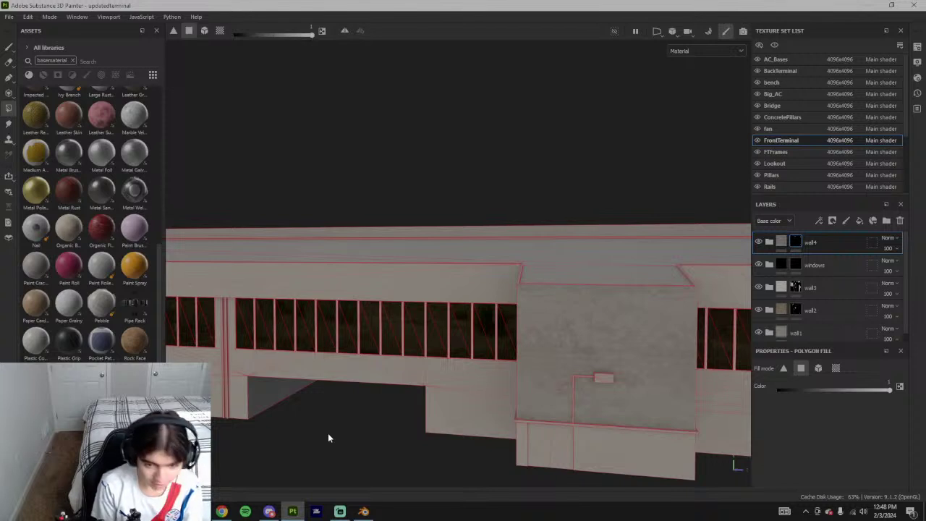
- Fill the side and lower wall faces of the second box-shaped extension in the wall4 mask
alt+drag(327, 433, 611, 398)
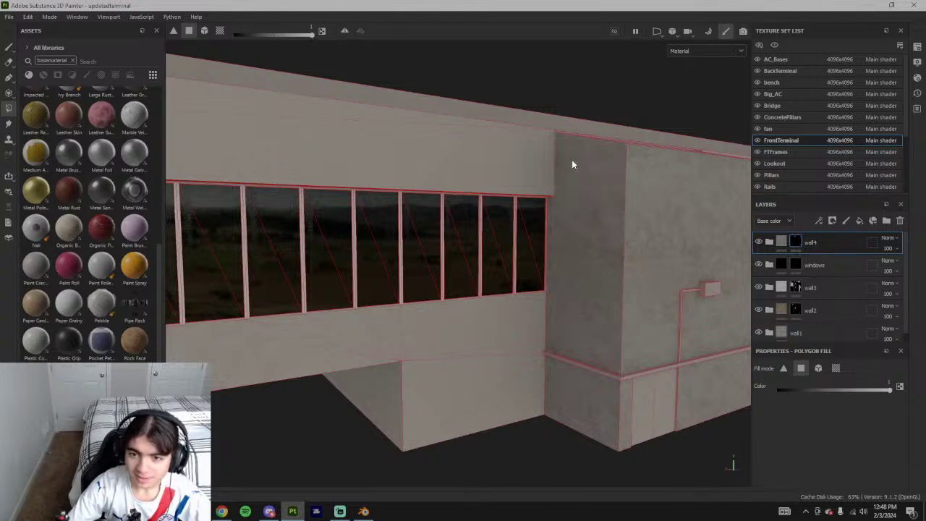
alt+drag(572, 164, 484, 237)
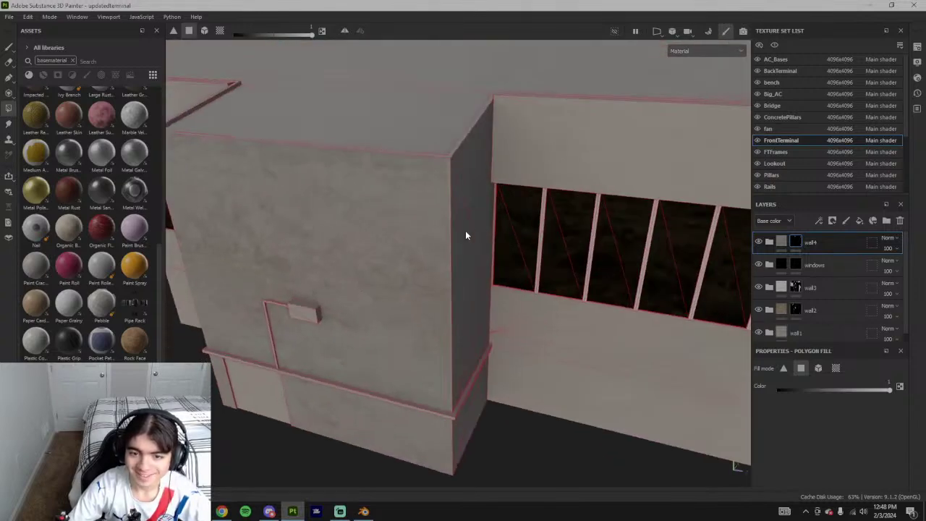
alt+drag(471, 155, 451, 323)
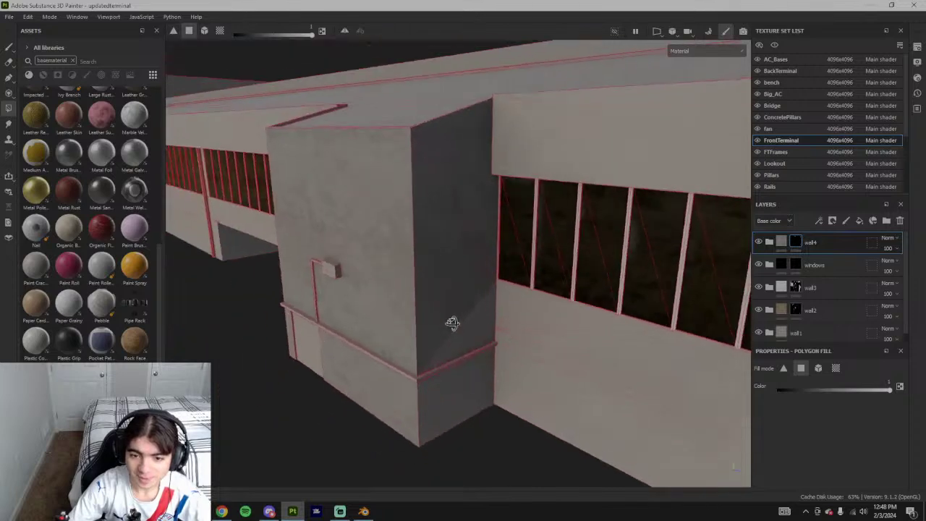
mouse_move(480, 356)
alt+mouse_down()
mouse_move(467, 413)
mouse_move(338, 373)
alt+mouse_up()
- Switch to the Paint tool and inspect the second extension alongside the rest of the front terminal facade
scroll(467, 413, down, 4)
click(8, 47)
scroll(398, 262, down, 3)
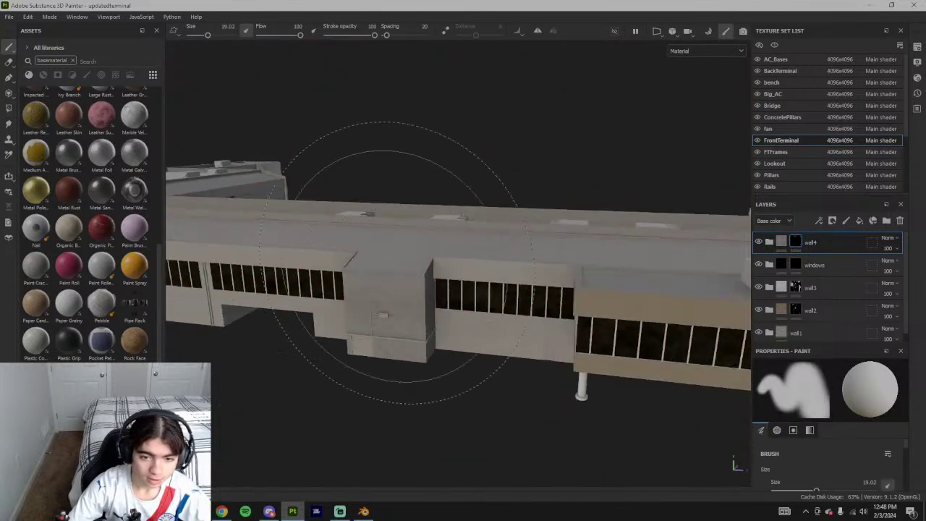
alt+shift+drag(398, 263, 430, 228)
scroll(376, 292, up, 3)
scroll(374, 293, down, 6)
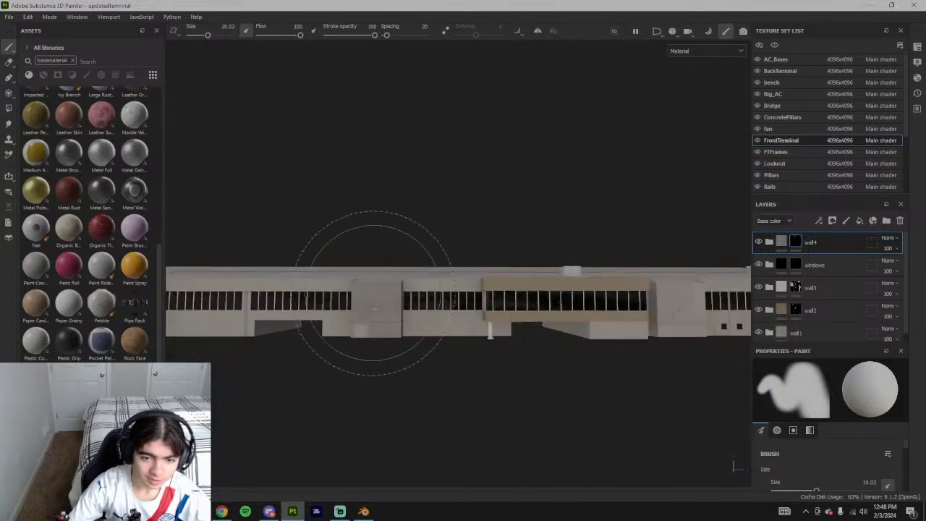
alt+drag(373, 293, 372, 351)
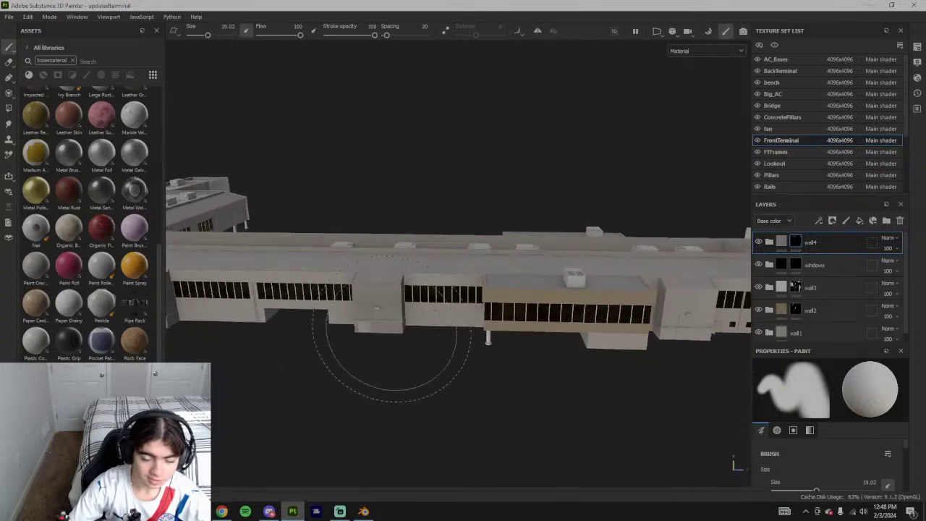
- Expand the wall4 folder and inspect its material on the box-shaped extension beside the inner corner
click(769, 243)
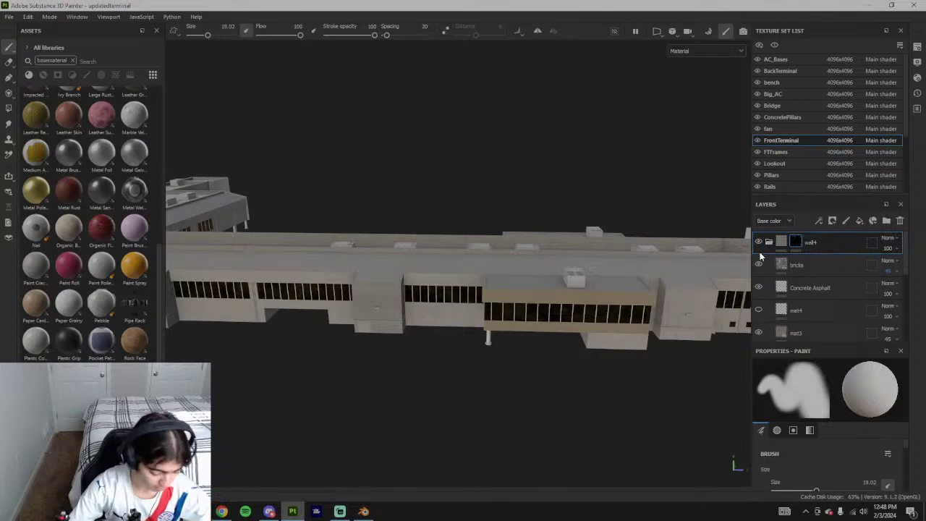
alt+drag(371, 303, 435, 304)
alt+middle_drag(434, 307, 520, 309)
scroll(442, 269, up, 5)
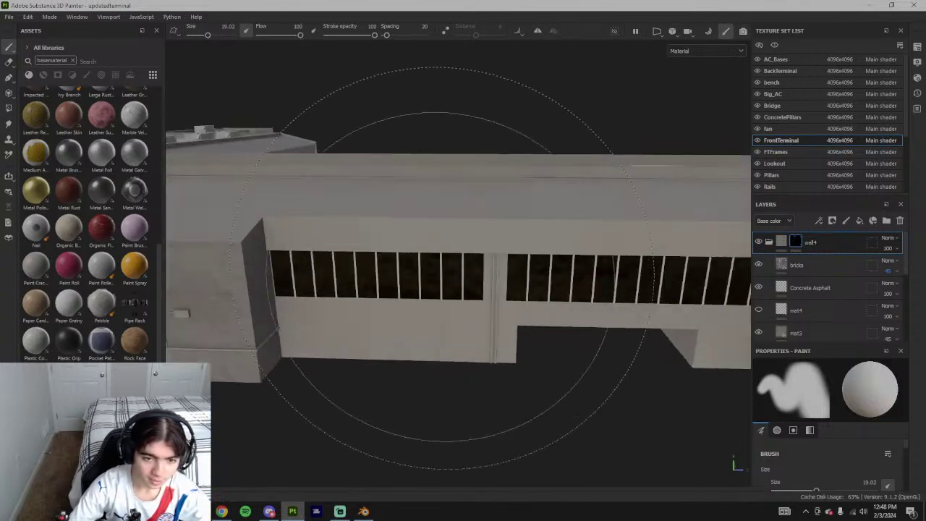
alt+drag(442, 268, 335, 260)
alt+middle_drag(334, 260, 442, 262)
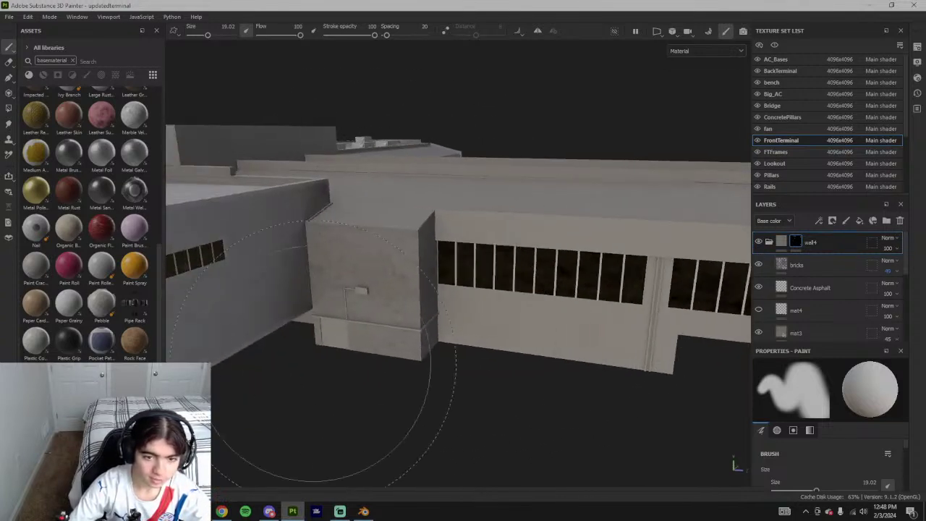
- Switch to Adobe Substance 3D Assets in the browser and go back to browsing the brick search results
click(221, 513)
click(179, 6)
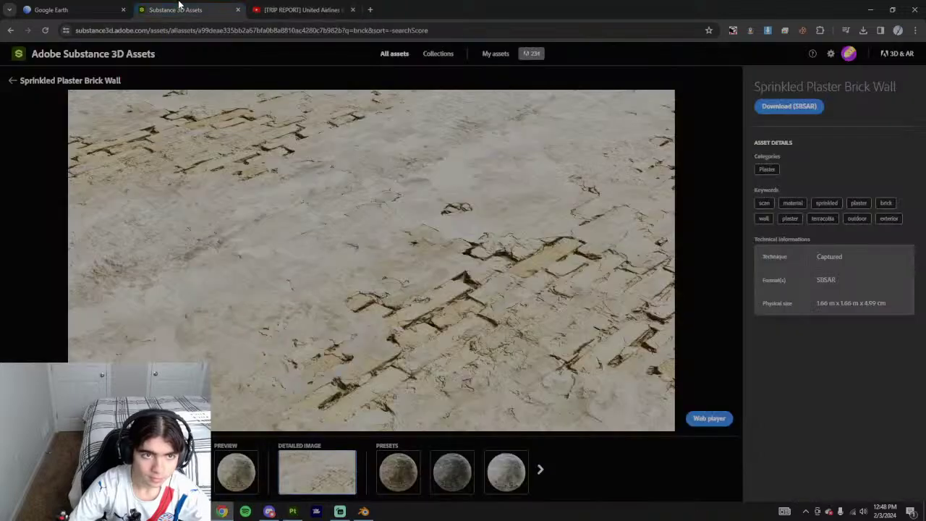
click(12, 80)
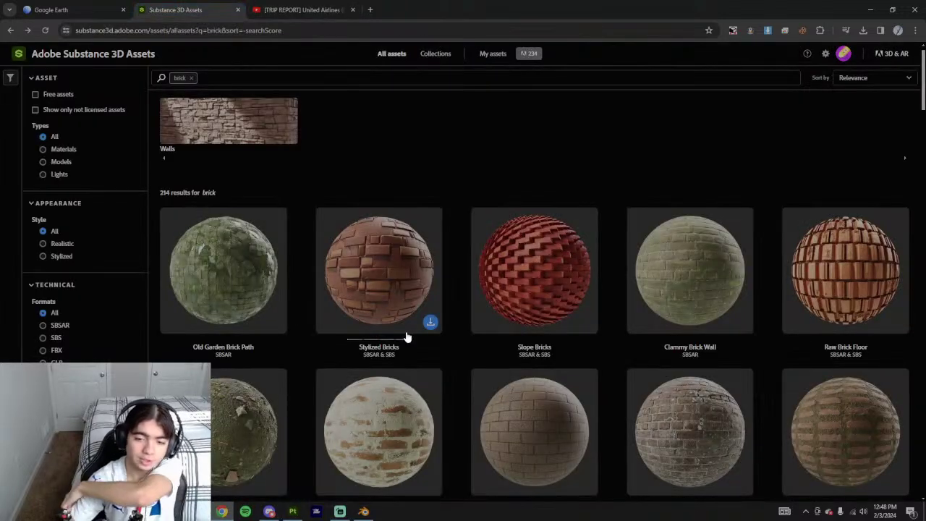
scroll(550, 353, down, 2)
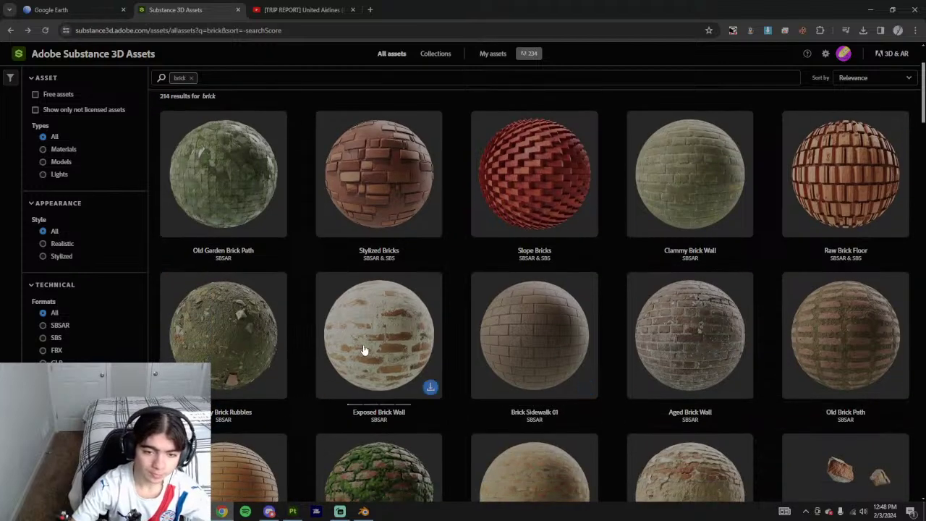
- Open the Exposed Brick Wall material, view its detailed image and download it as SBSAR
click(385, 307)
click(310, 483)
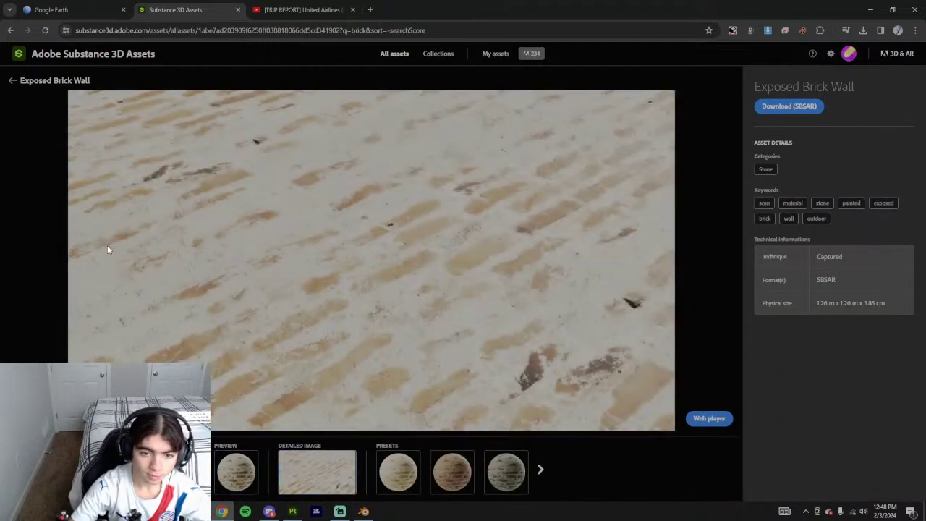
click(777, 110)
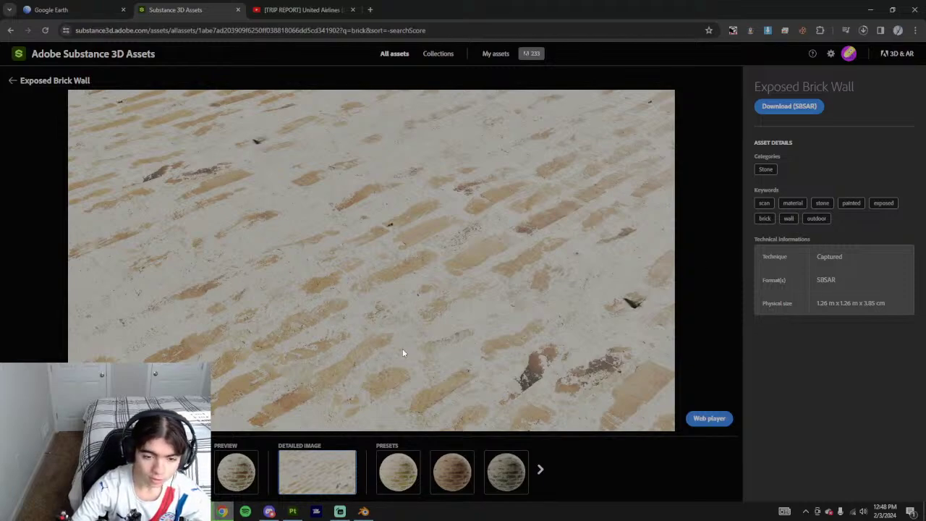
- Switch to Google Earth and examine the facade of the real Pensacola airport terminal up close
click(45, 9)
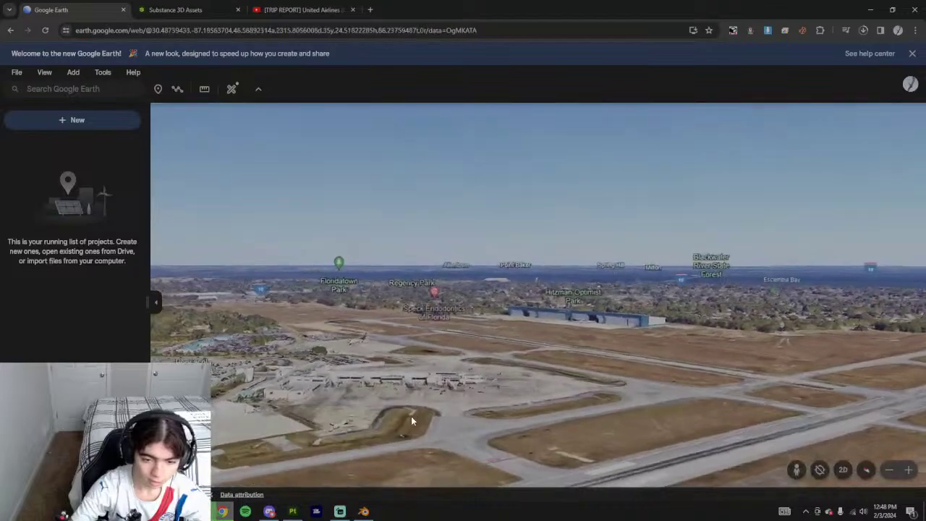
scroll(386, 436, up, 5)
middle_drag(410, 379, 529, 316)
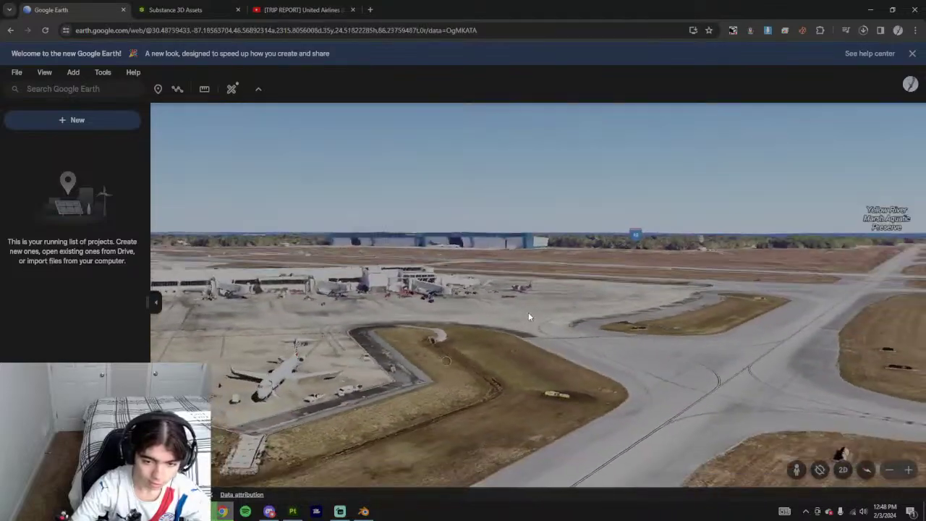
scroll(454, 366, up, 3)
scroll(439, 402, down, 3)
middle_drag(462, 371, 387, 436)
scroll(411, 400, down, 10)
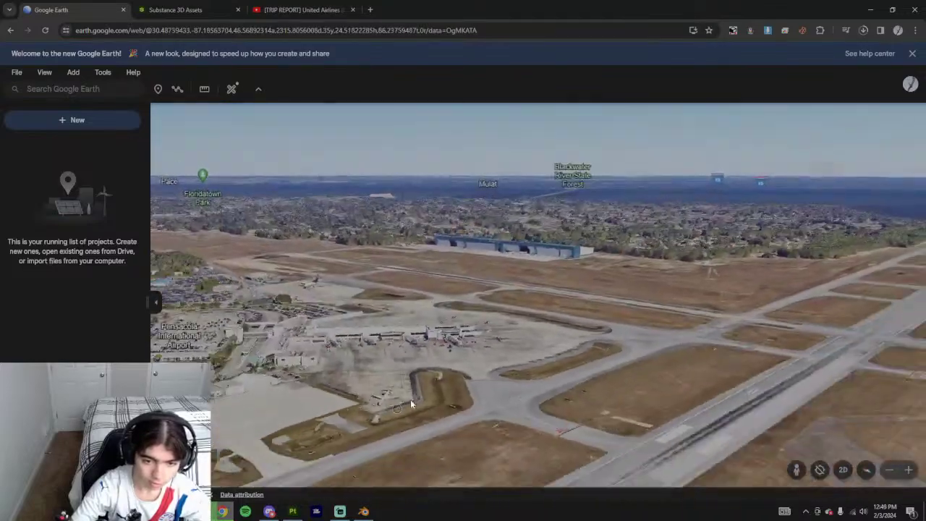
scroll(421, 413, up, 5)
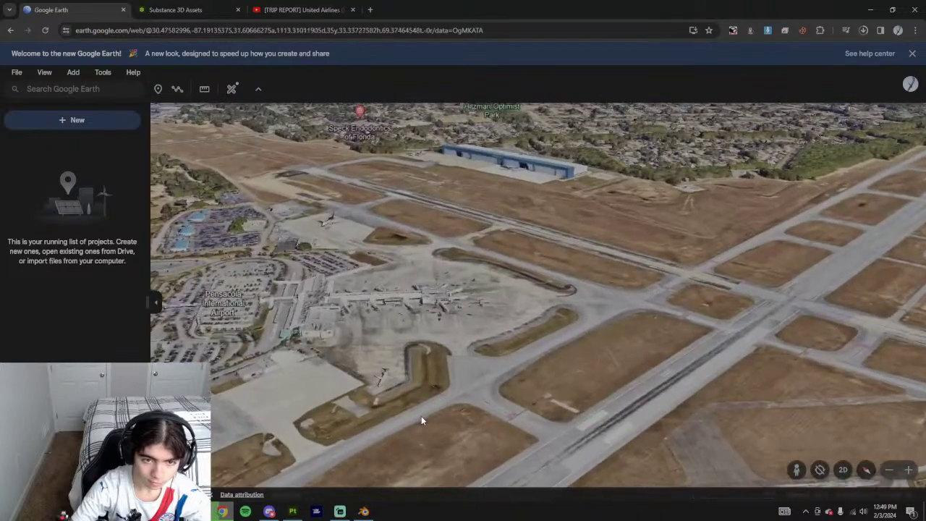
scroll(364, 319, up, 5)
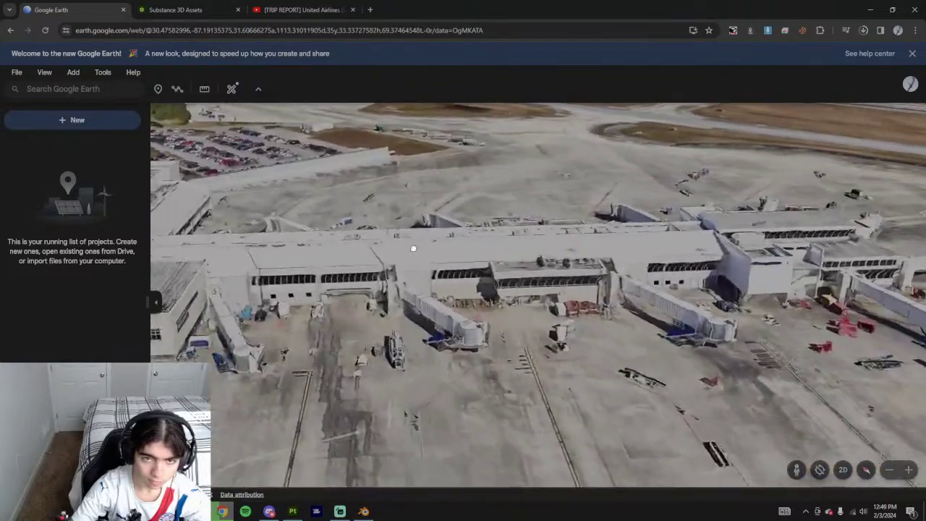
- Return to the Exposed Brick Wall page in the browser and check the download of exposed_brick_wall.sbsar
click(303, 8)
click(175, 10)
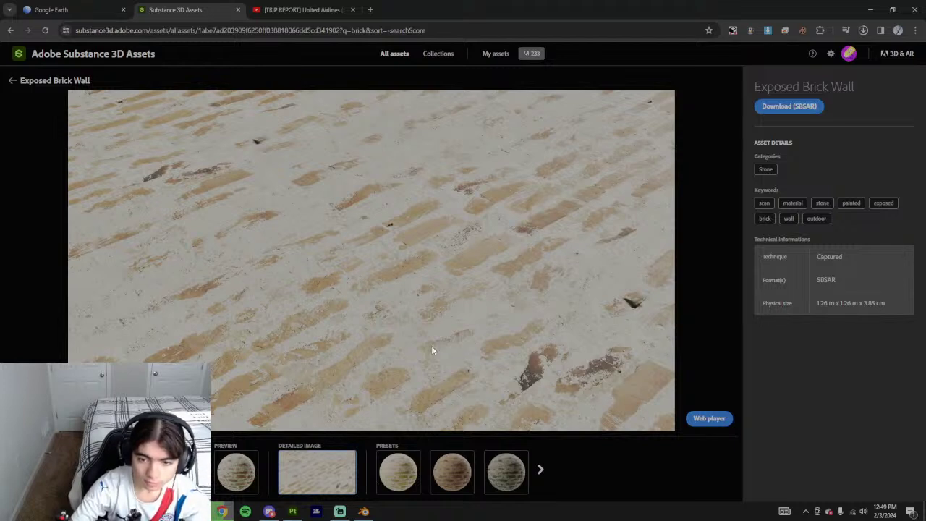
click(294, 512)
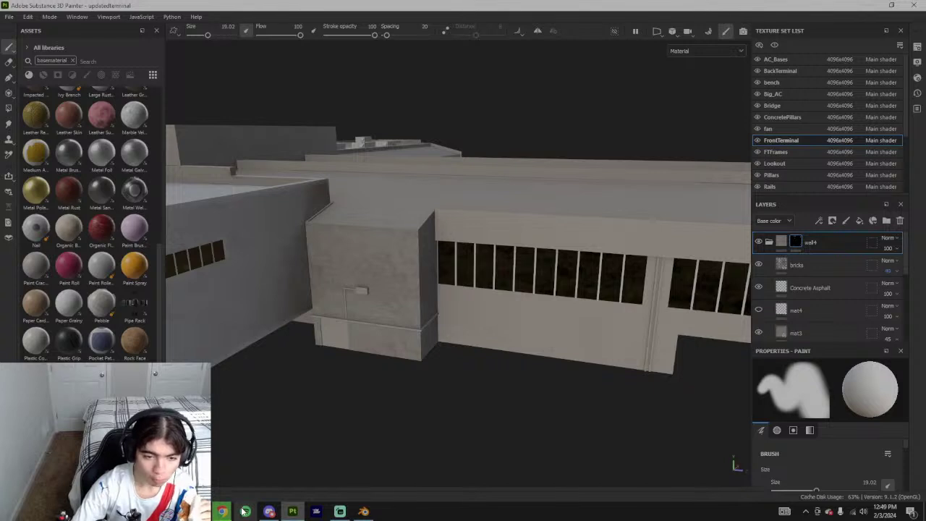
mouse_move(222, 514)
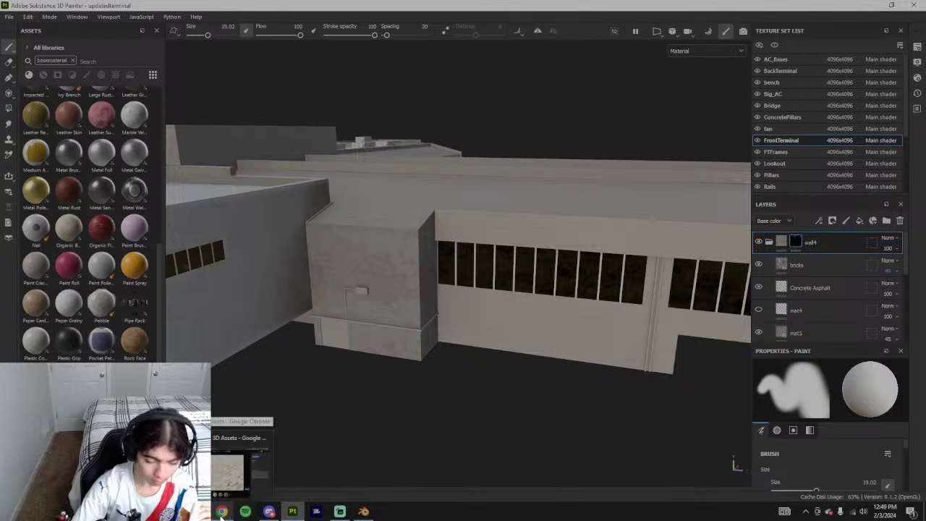
click(223, 511)
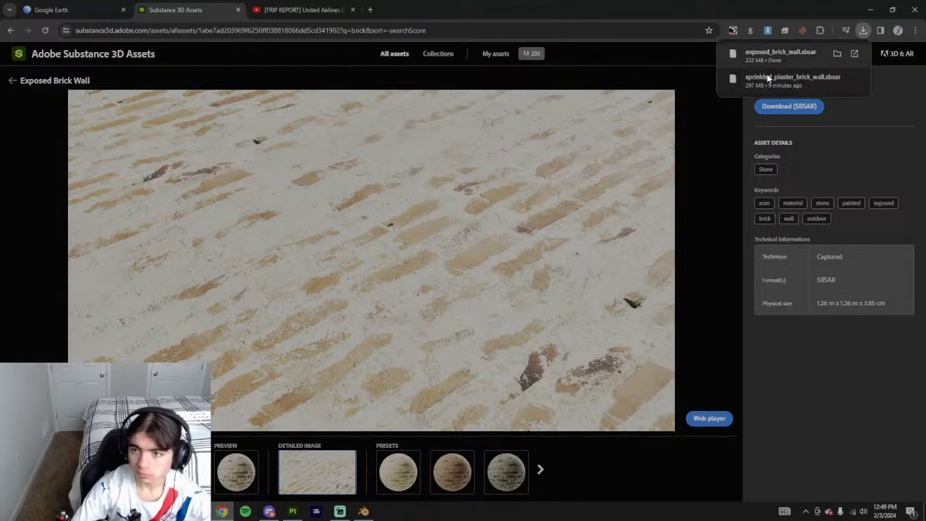
- Switch to Substance 3D Painter and import exposed_brick_wall.sbsar from Downloads as a base material into the 'your_assets' library
click(292, 511)
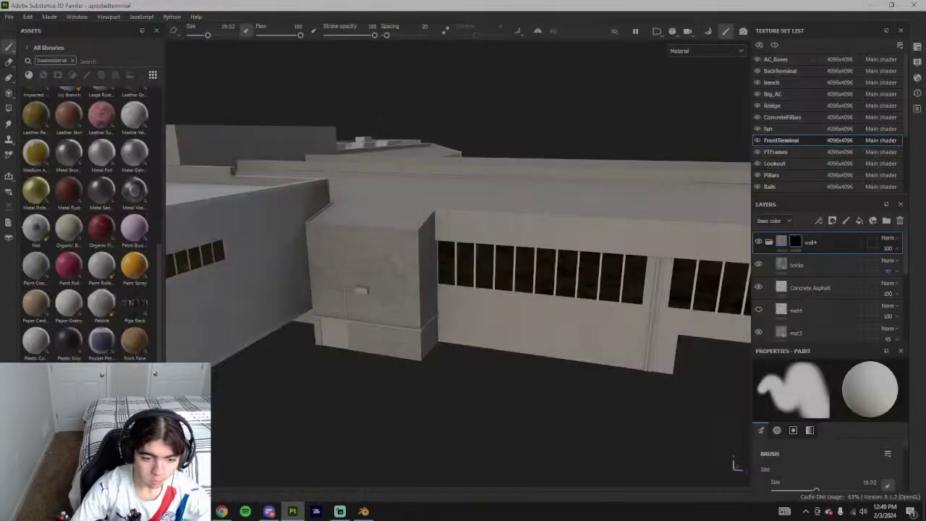
click(198, 511)
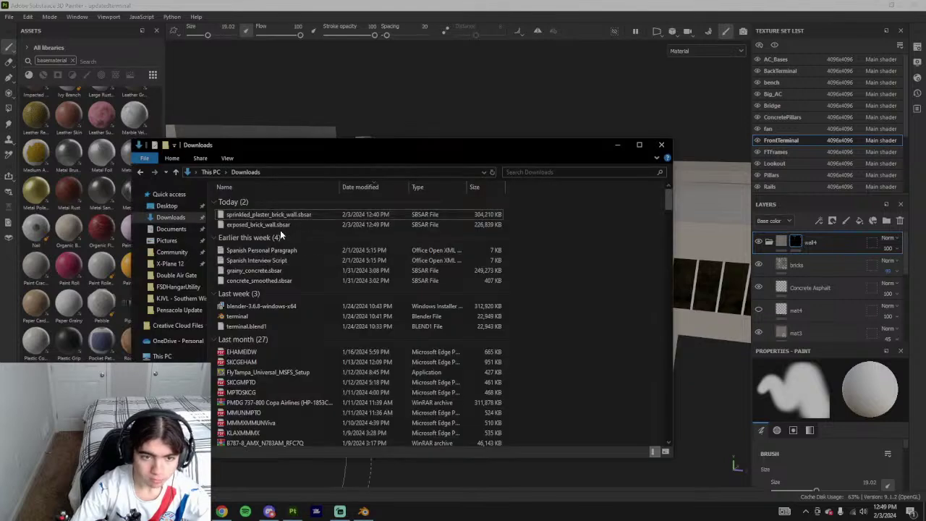
drag(280, 225, 56, 233)
drag(121, 221, 123, 221)
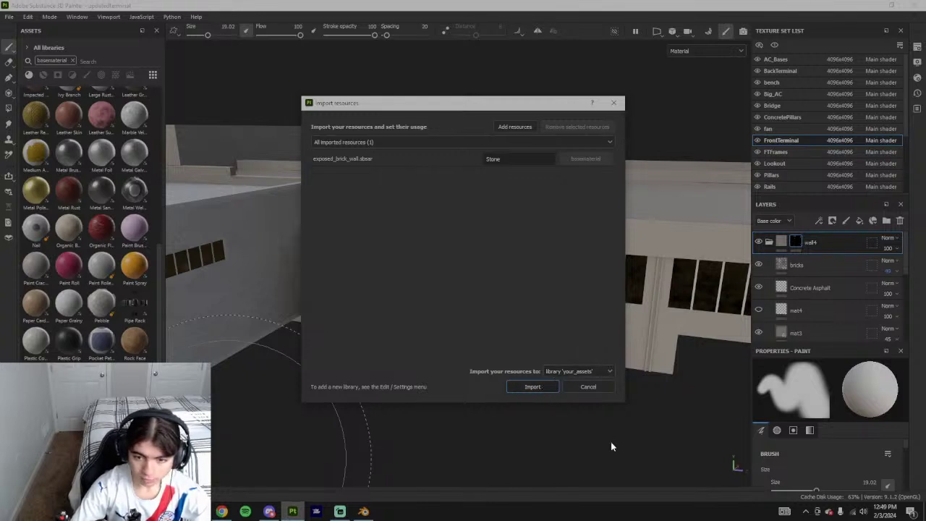
click(526, 391)
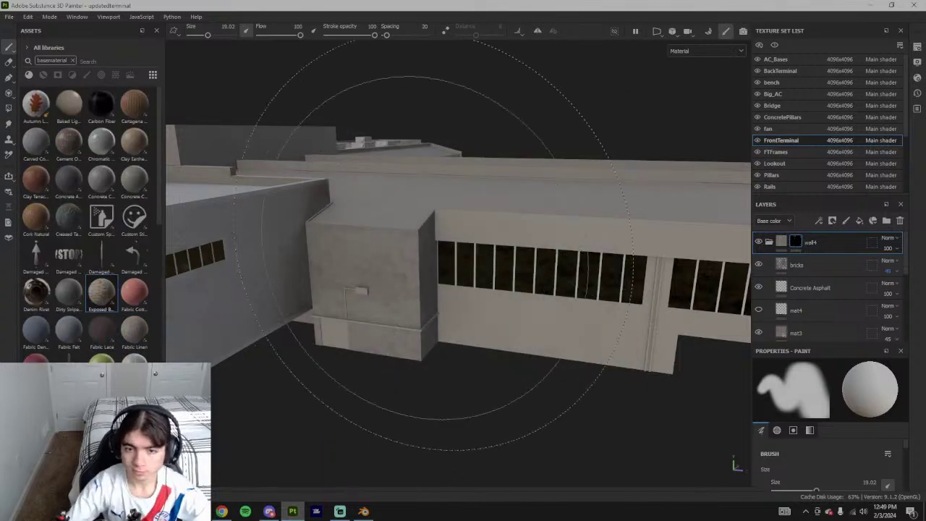
- Delete the bricks layer in the wall4 folder and add the Exposed Brick Wall material in its place
click(804, 265)
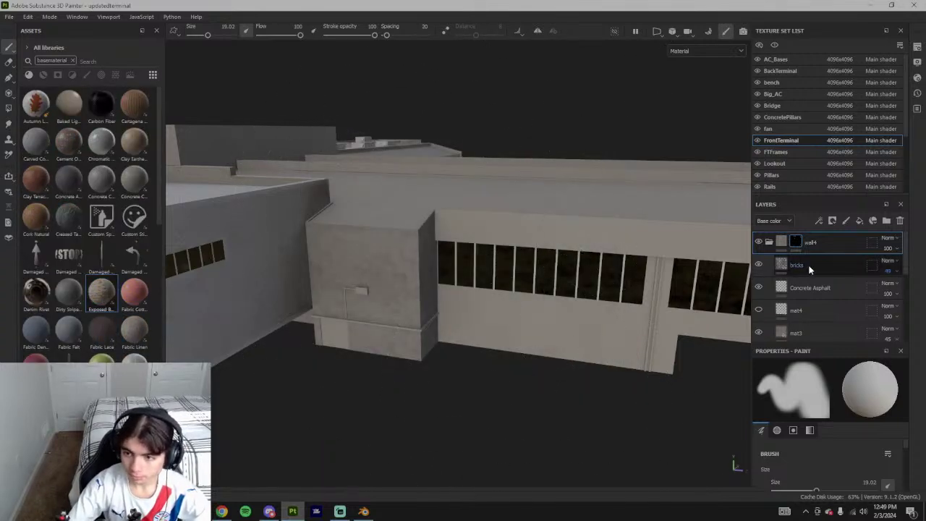
click(900, 221)
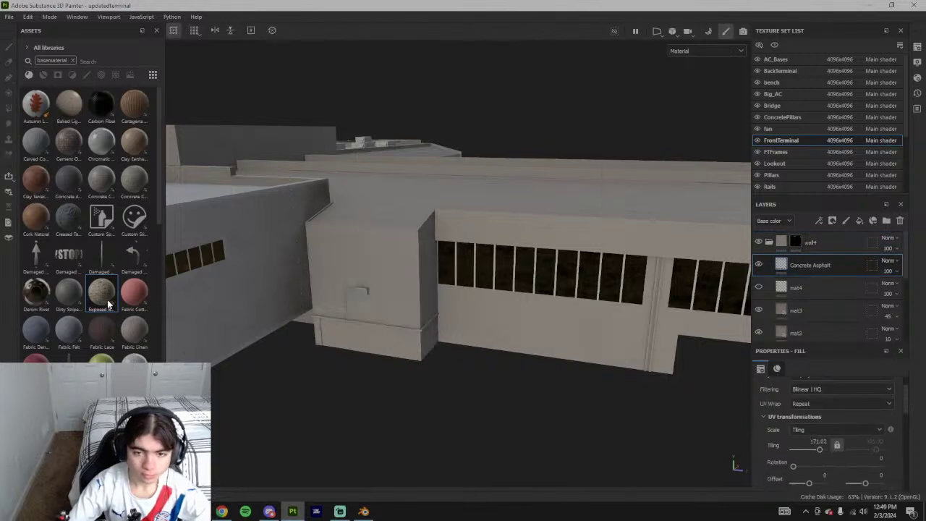
drag(118, 307, 851, 259)
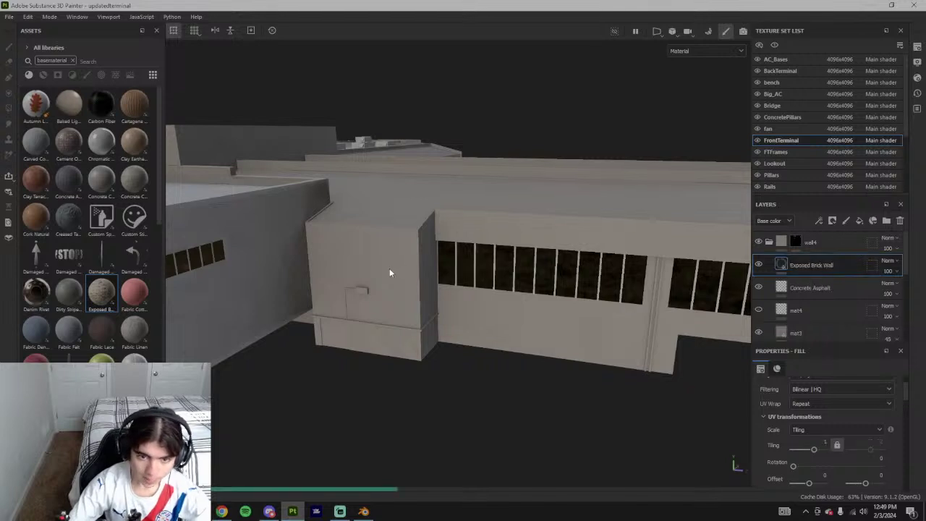
- Set the Exposed Brick Wall fill layer's projection to Tri-planar projection
scroll(373, 273, up, 5)
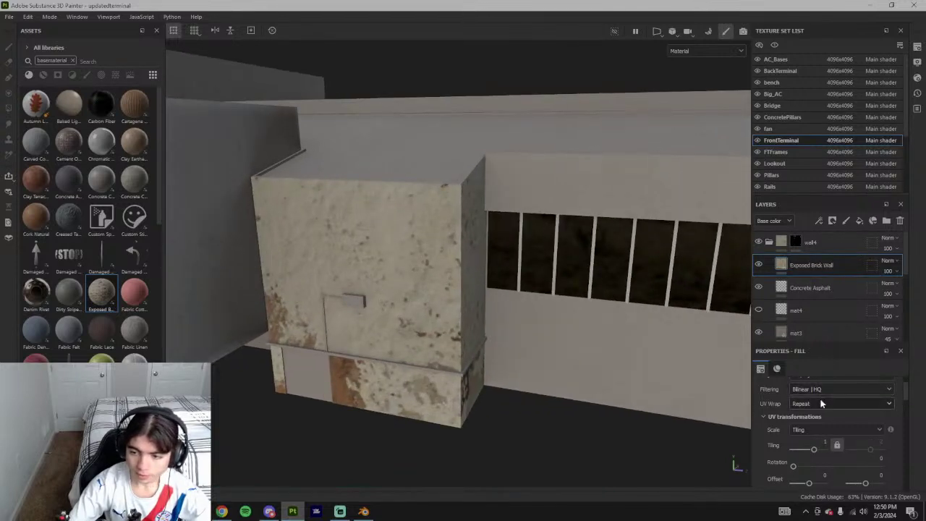
scroll(820, 404, up, 2)
click(819, 406)
click(817, 438)
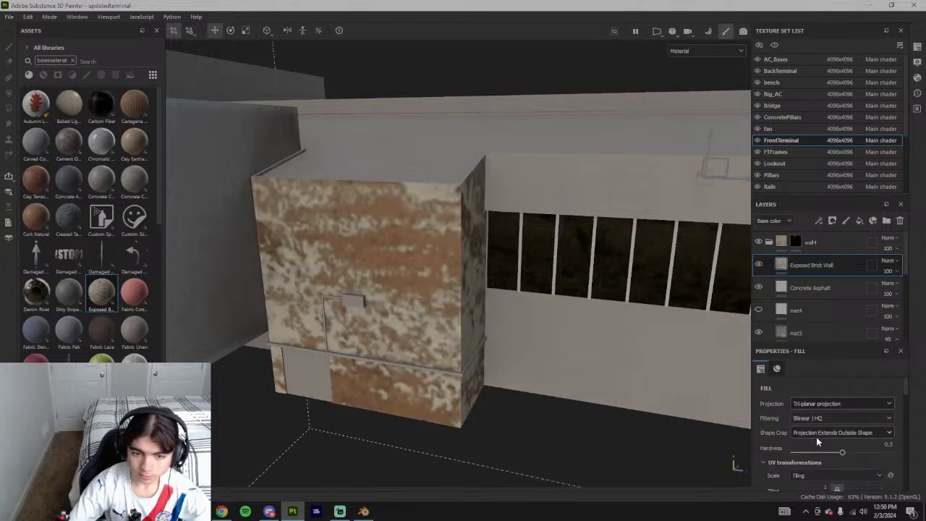
- Set the Exposed Brick Wall layer's tiling to 64 and check the brick size on the box-shaped extension
scroll(821, 449, down, 3)
scroll(820, 422, up, 1)
drag(815, 438, 825, 438)
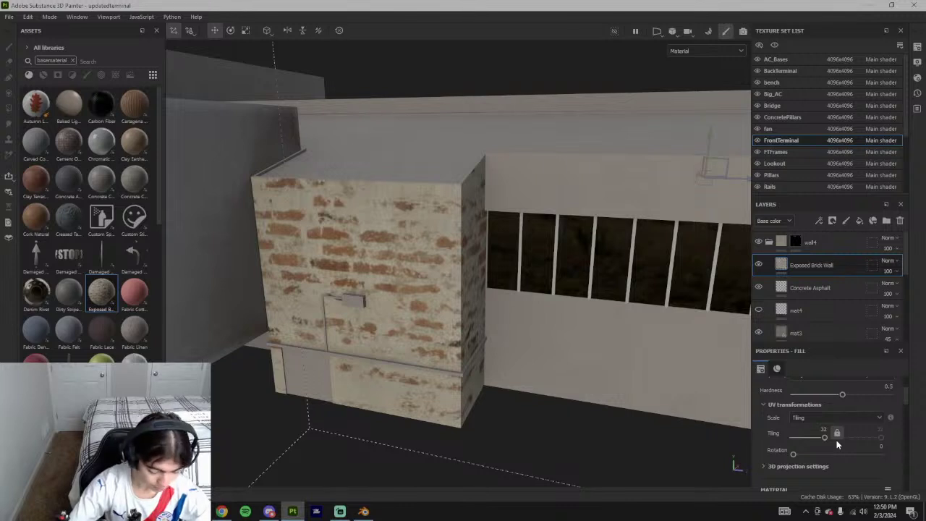
double_click(823, 429)
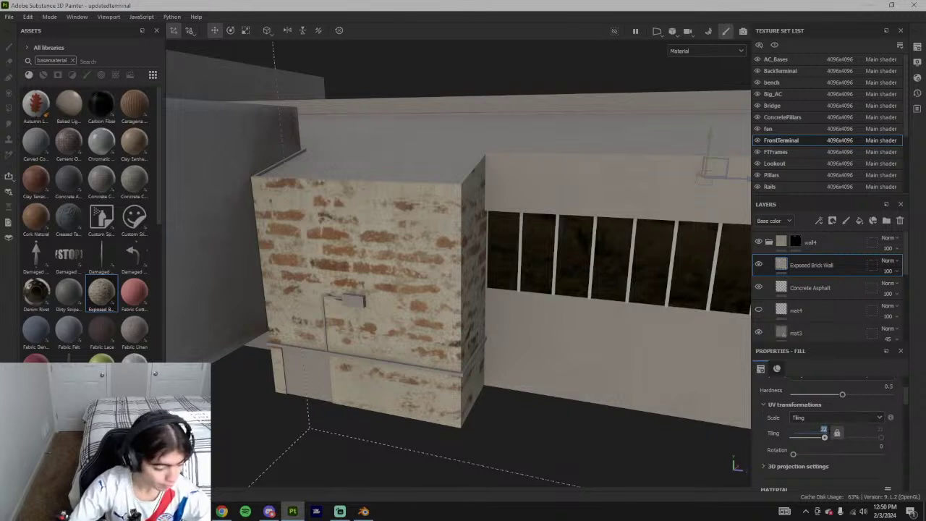
key(Return)
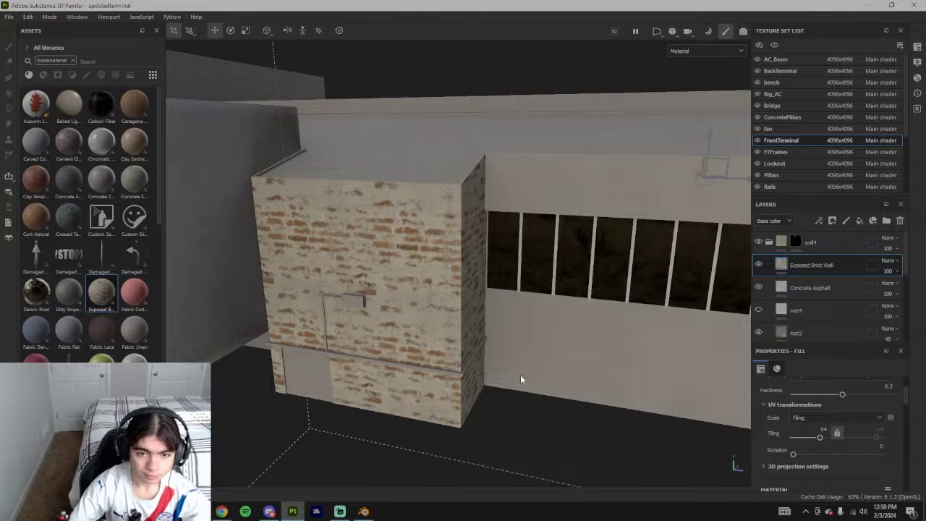
scroll(521, 379, down, 3)
alt+drag(521, 379, 499, 335)
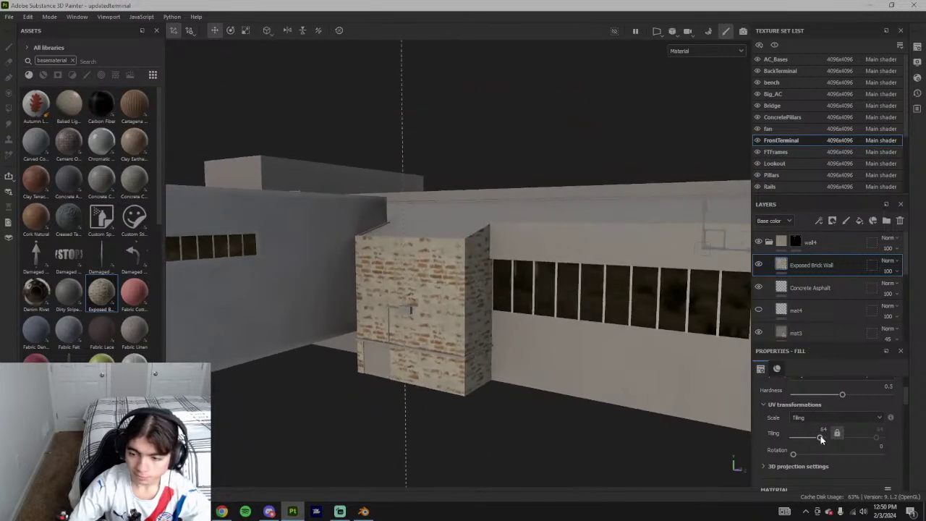
- Change the first color of the Exposed Brick Wall material to near-black 080808
scroll(833, 435, down, 5)
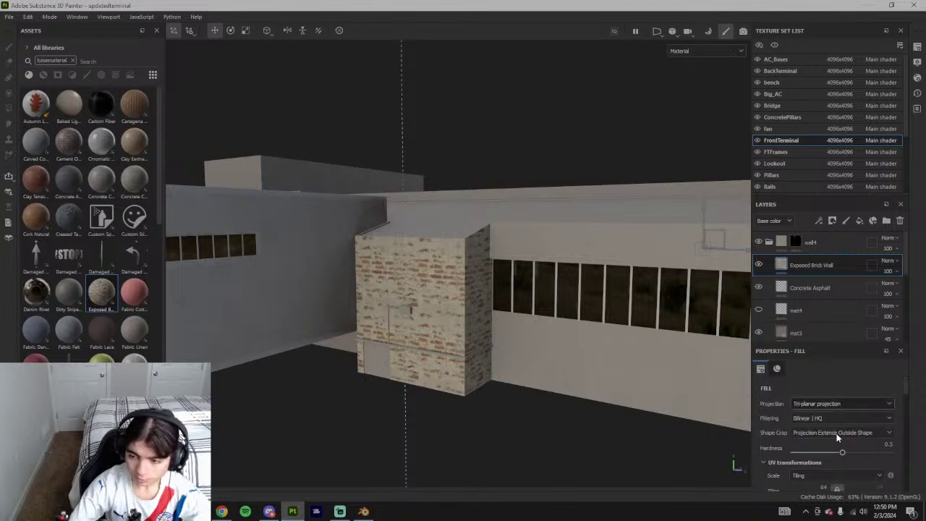
click(832, 419)
drag(733, 327, 647, 368)
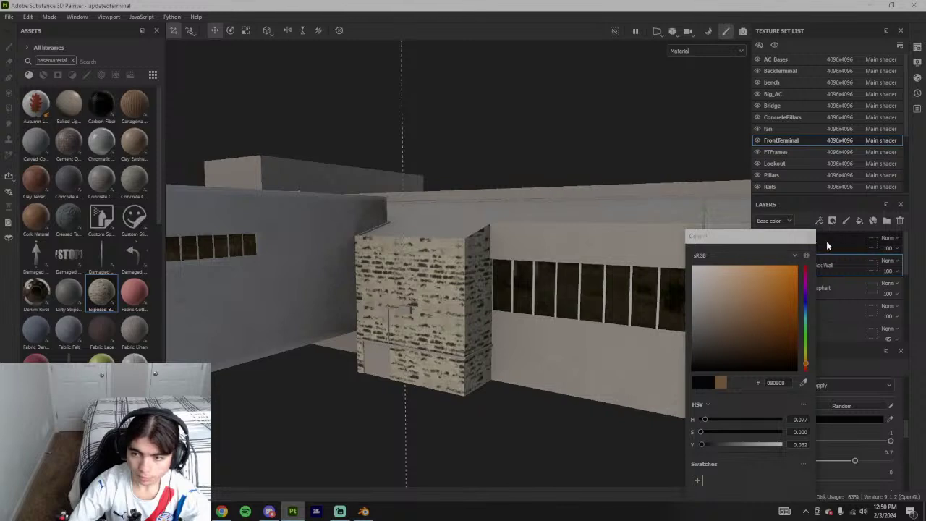
click(808, 237)
- Change Color 2 of the Exposed Brick Wall material to a neutral mid grey
scroll(780, 469, down, 5)
click(818, 389)
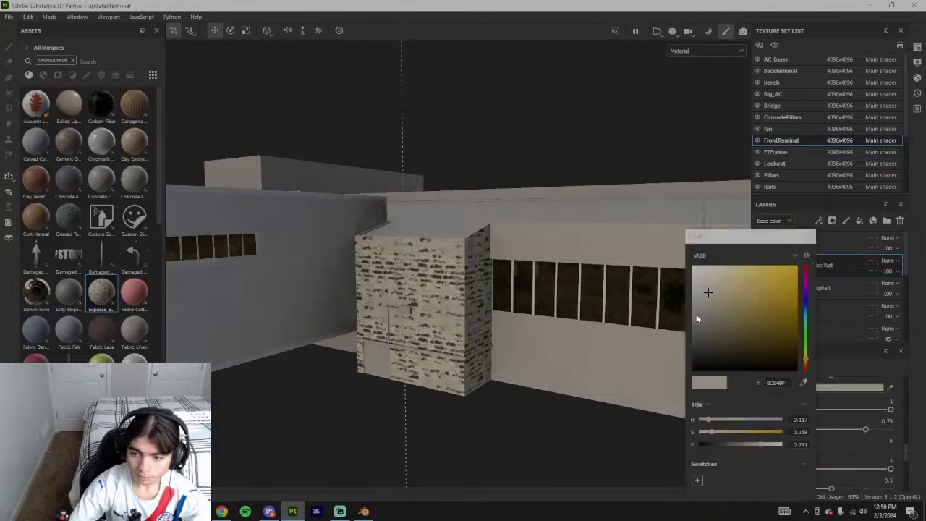
click(691, 322)
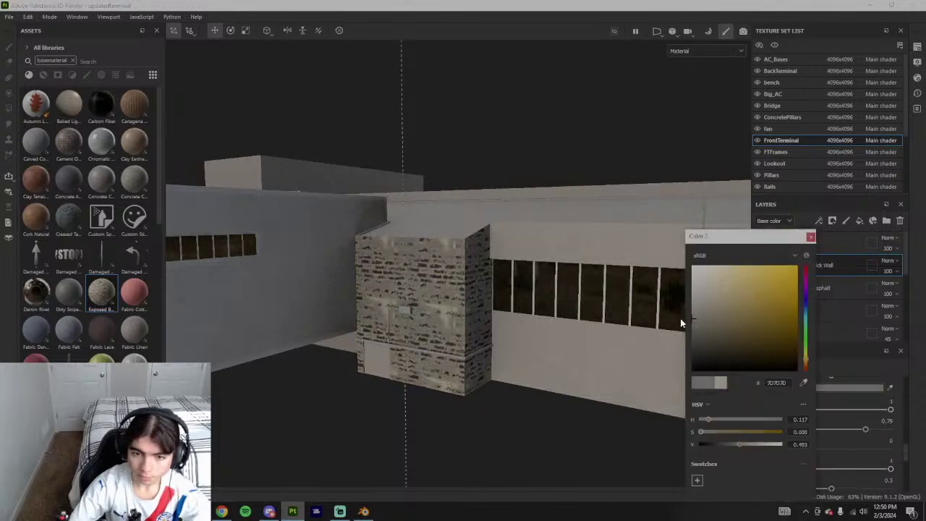
click(681, 316)
click(810, 238)
- Change Color 3 of the Exposed Brick Wall material to neutral grey 707070
scroll(814, 459, down, 2)
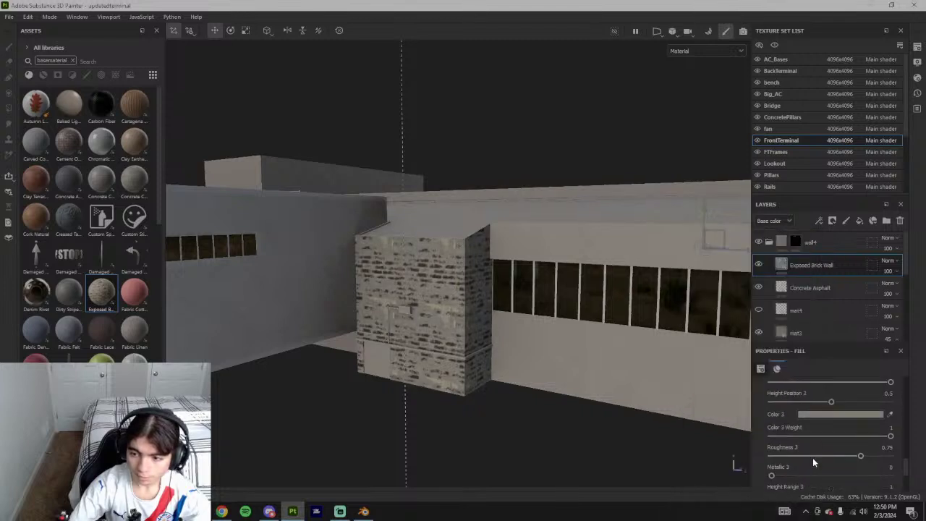
click(822, 414)
click(692, 332)
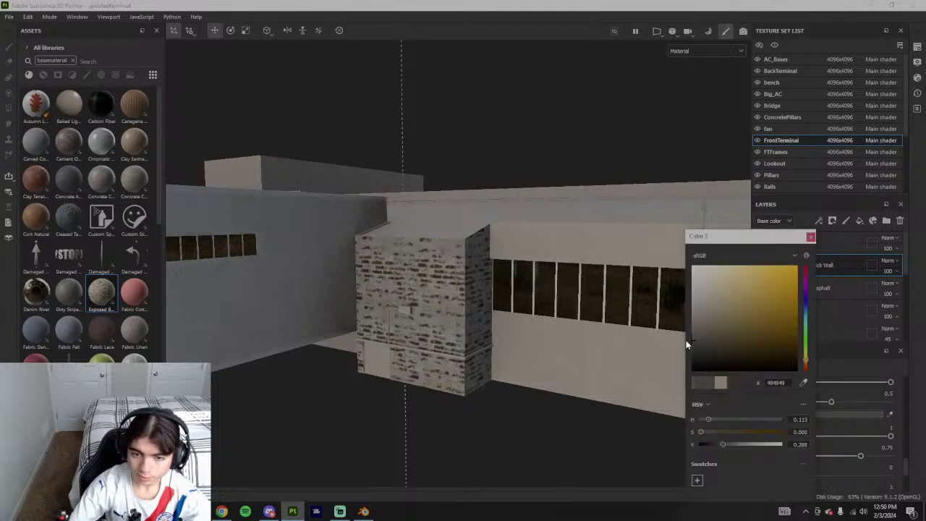
click(680, 320)
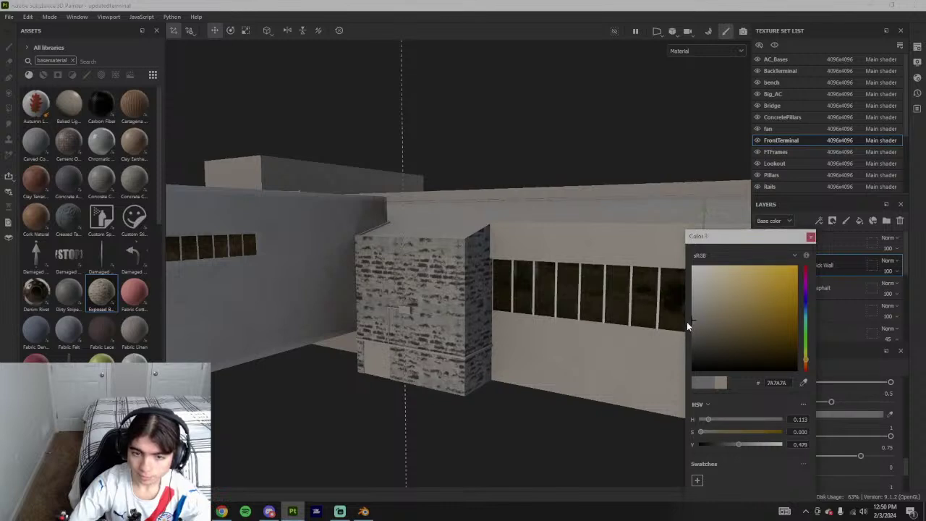
click(696, 325)
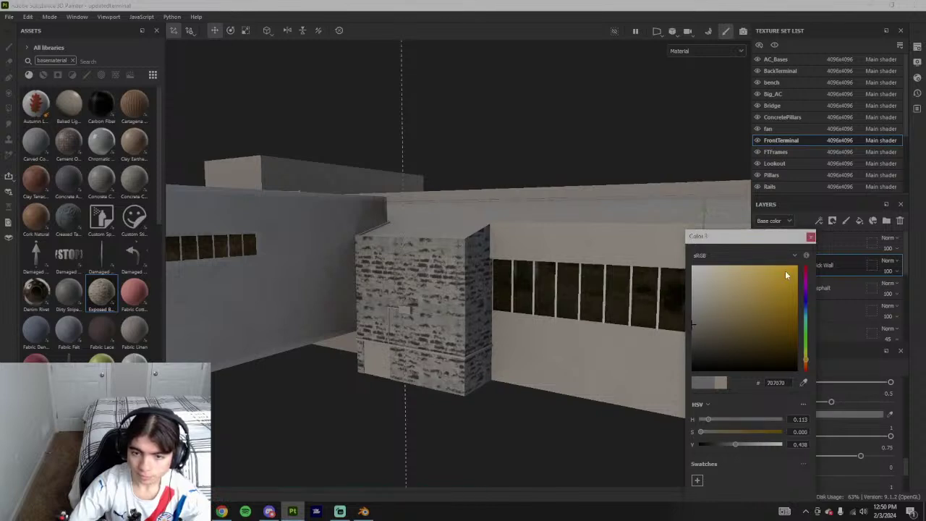
click(812, 238)
- Reduce the Exposed Brick Wall layer's opacity to 21
scroll(796, 427, up, 5)
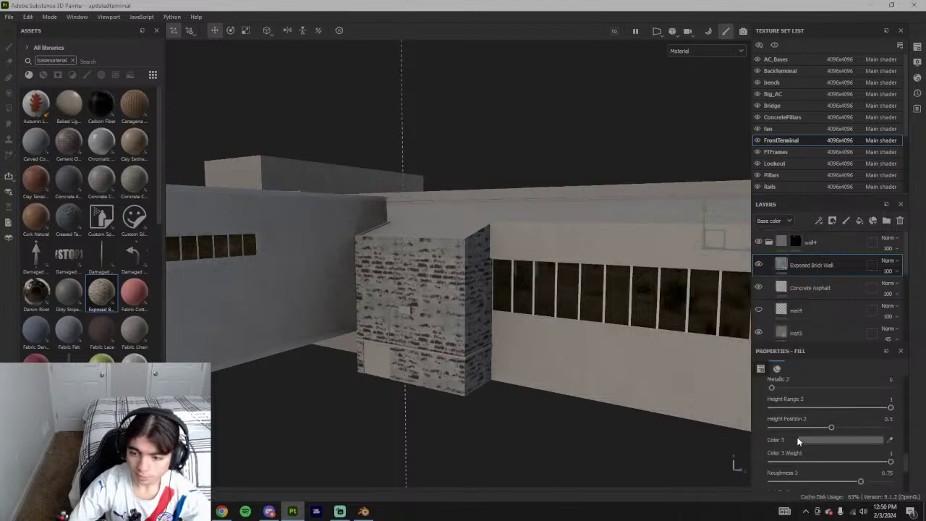
scroll(798, 425, up, 5)
click(890, 272)
drag(908, 289, 890, 290)
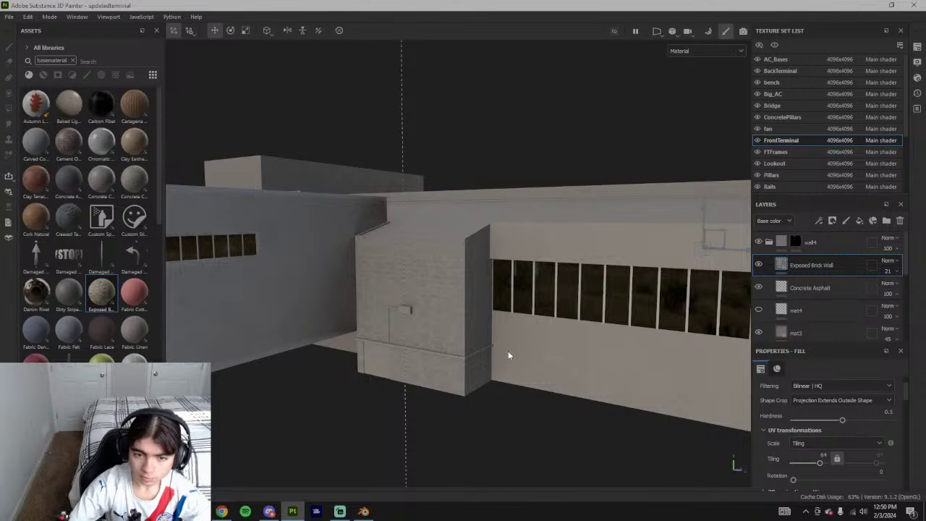
- Turn off the height and normal channels of the Exposed Brick Wall layer and check the extension from several angles
alt+drag(498, 351, 506, 367)
scroll(854, 404, down, 3)
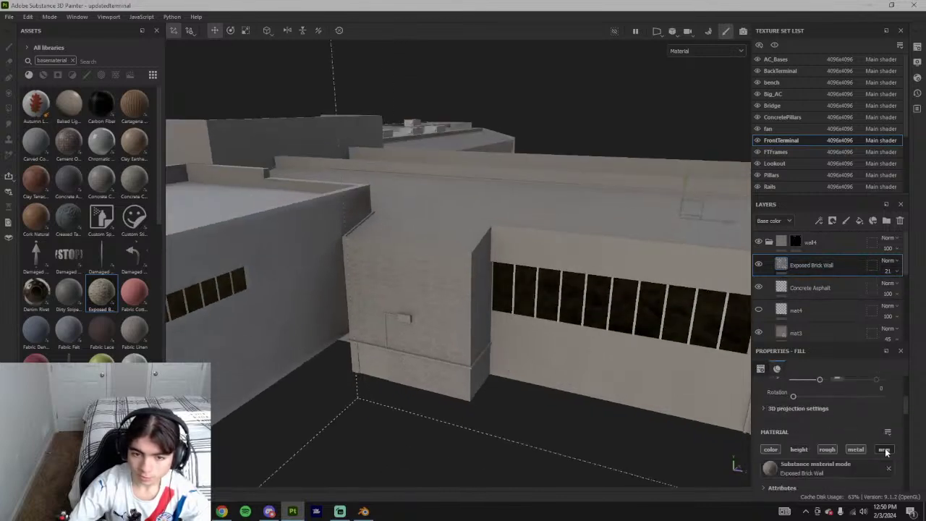
alt+drag(538, 402, 552, 357)
scroll(441, 329, up, 5)
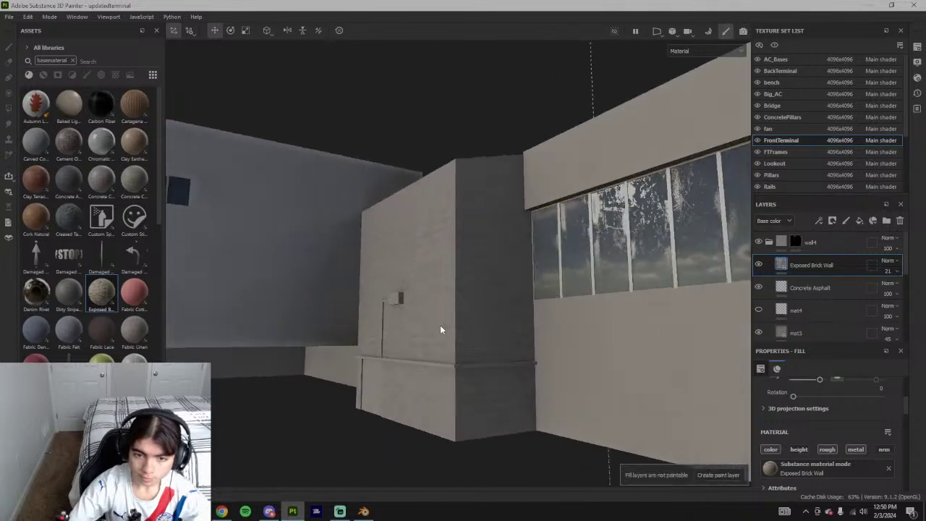
alt+drag(437, 331, 465, 379)
scroll(467, 380, down, 6)
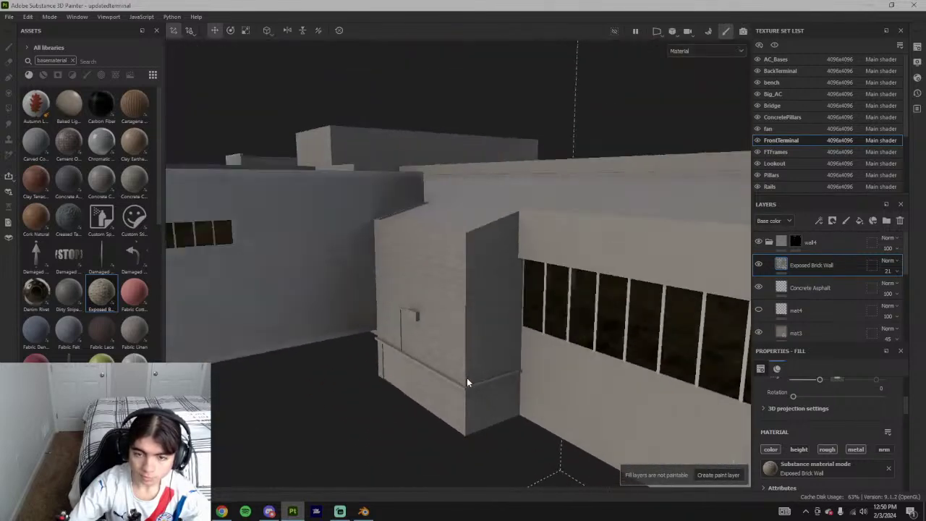
- Examine the box-shaped extension's brick pattern from near and far against the neighbouring terminal walls
alt+drag(521, 389, 599, 371)
scroll(599, 371, down, 5)
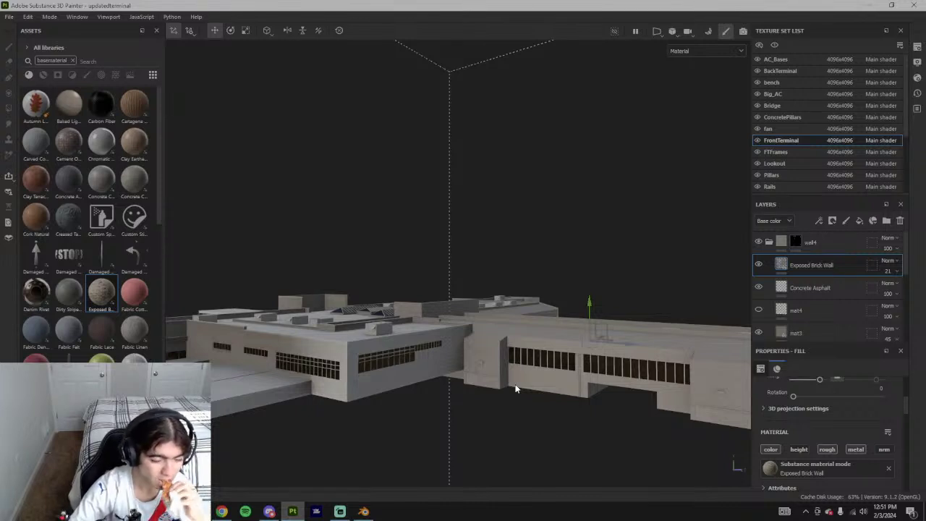
scroll(513, 383, up, 2)
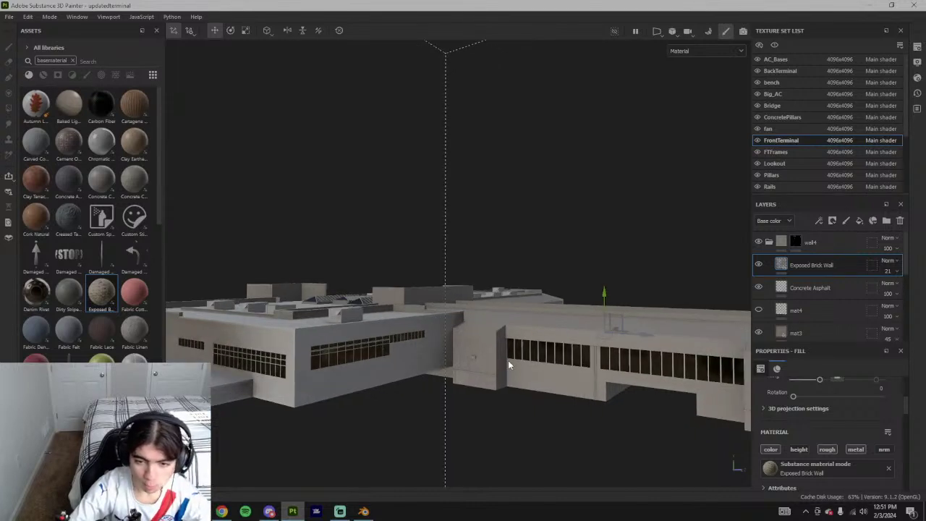
scroll(478, 366, up, 3)
scroll(491, 349, down, 3)
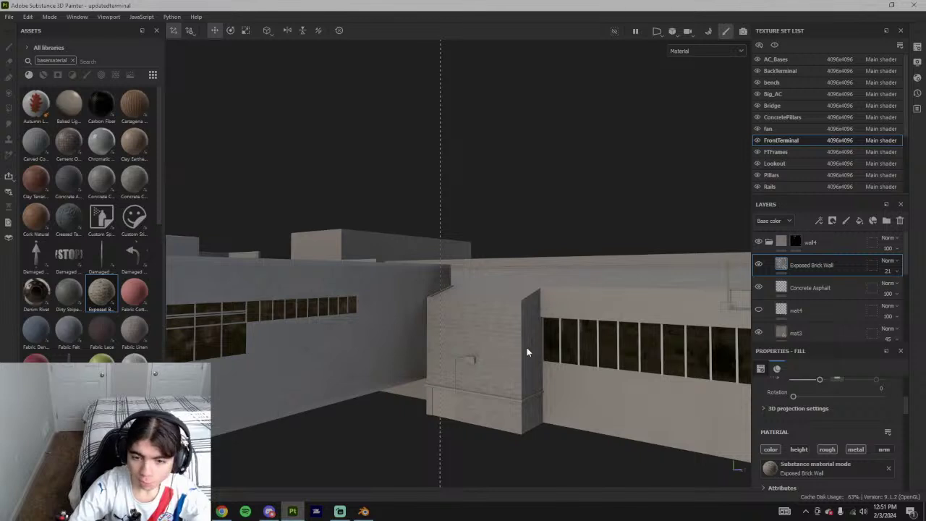
mouse_move(535, 349)
alt+mouse_down()
mouse_move(527, 345)
mouse_move(534, 331)
mouse_move(535, 340)
alt+mouse_up()
scroll(510, 354, up, 3)
scroll(512, 357, down, 1)
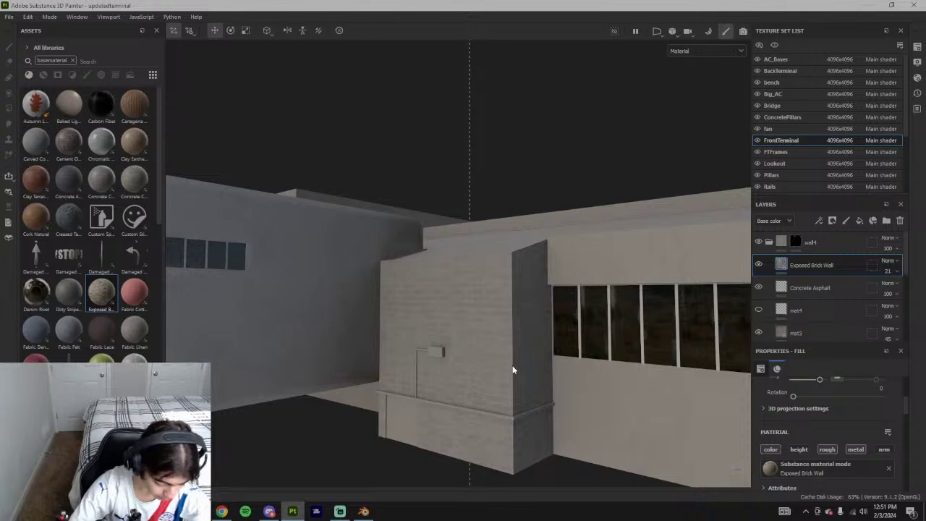
scroll(500, 348, up, 4)
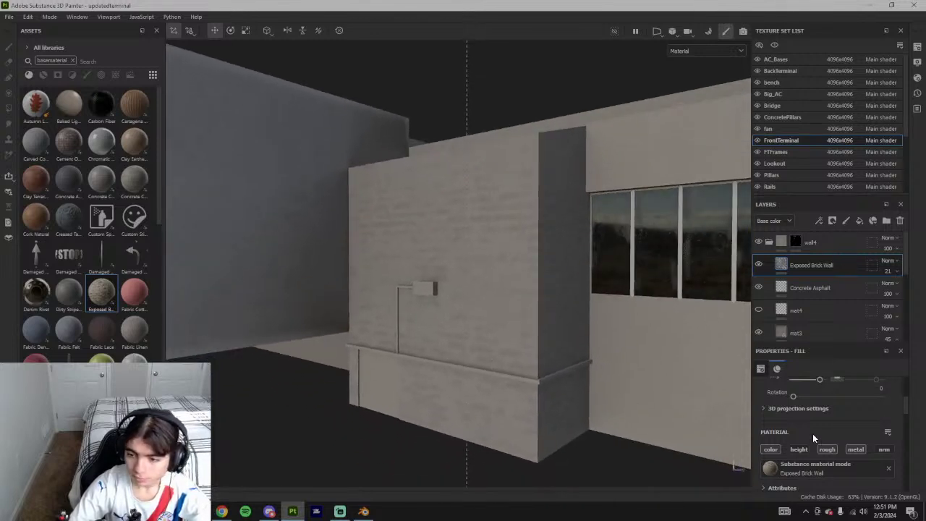
- Raise the tiling of the Exposed Brick Wall layer to 99.55
scroll(833, 464, up, 3)
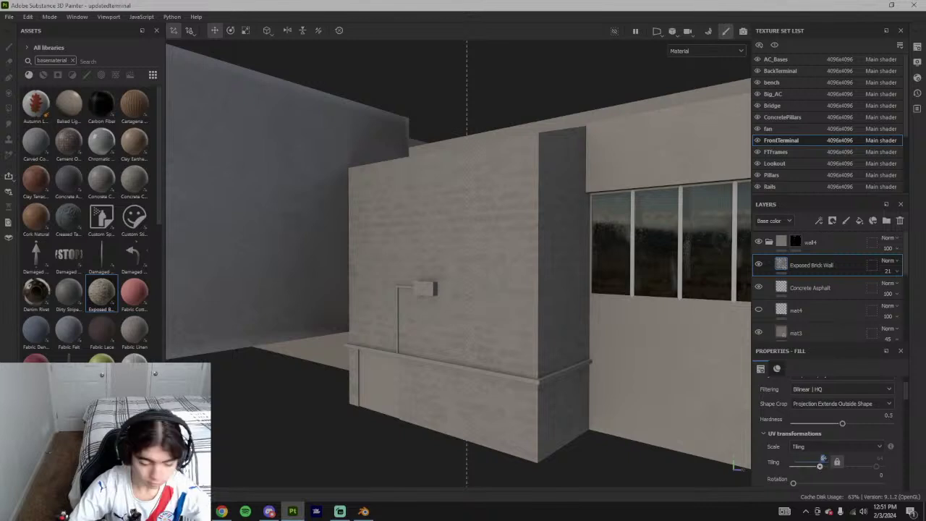
drag(821, 458, 857, 467)
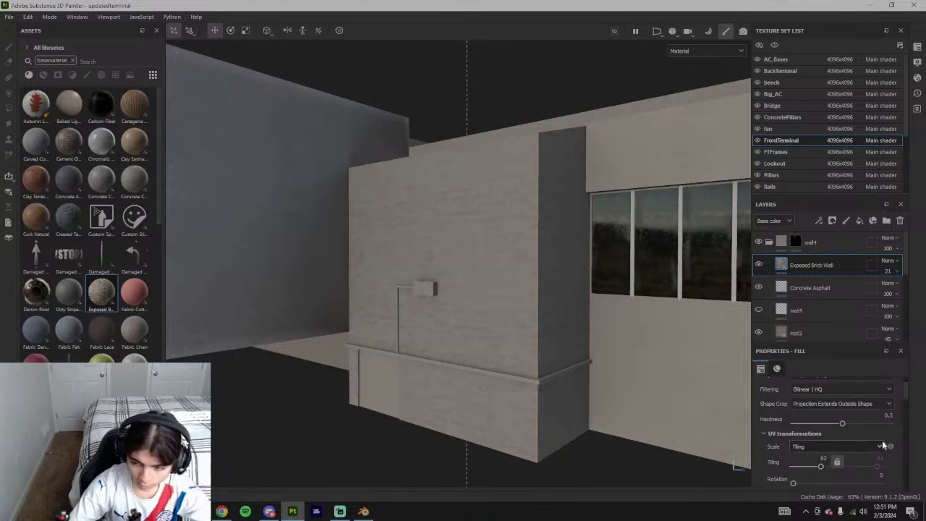
drag(822, 469, 823, 469)
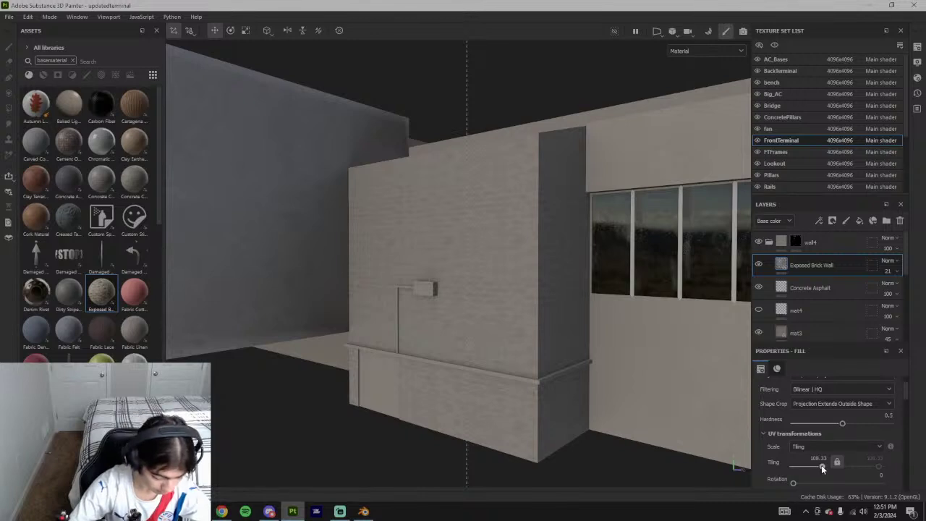
drag(821, 468, 821, 467)
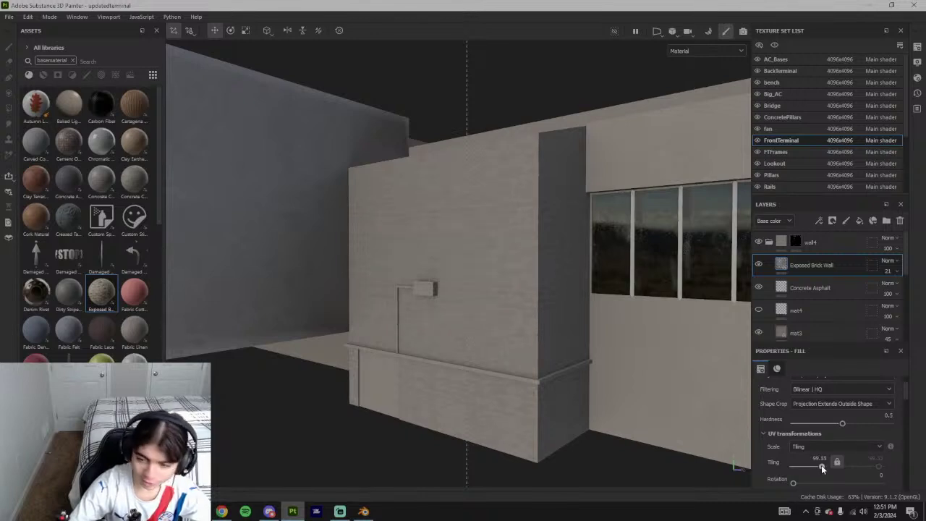
- Examine the retiled bricks on the extension from above, at eye level and from a distance
alt+drag(571, 307, 567, 361)
scroll(567, 361, down, 3)
alt+middle_drag(568, 361, 561, 337)
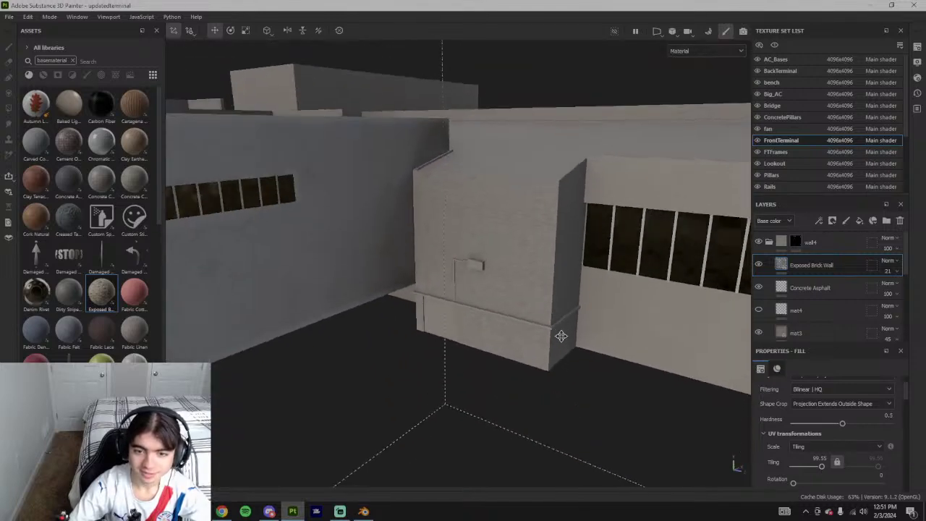
alt+drag(562, 336, 603, 333)
drag(822, 466, 822, 467)
alt+drag(556, 304, 560, 383)
scroll(560, 384, down, 5)
alt+middle_drag(559, 383, 535, 385)
scroll(551, 402, up, 5)
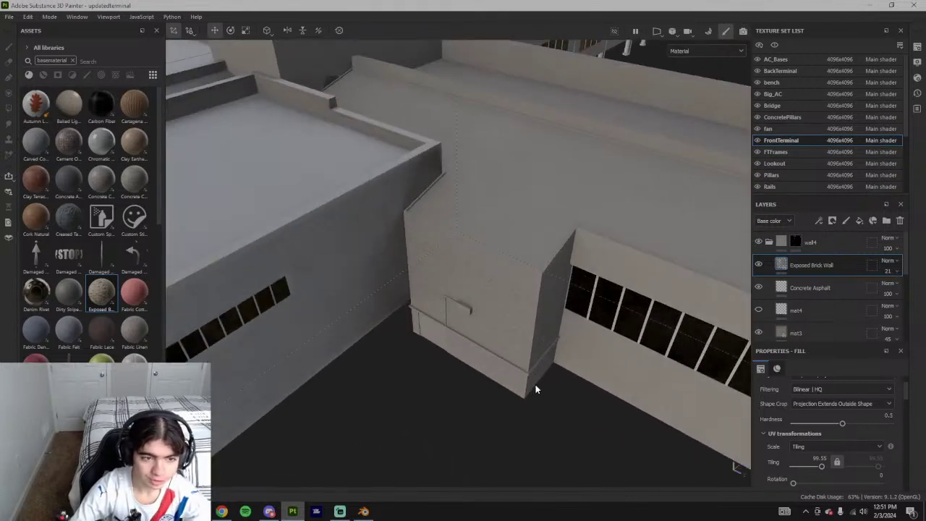
scroll(536, 388, down, 5)
scroll(531, 390, up, 7)
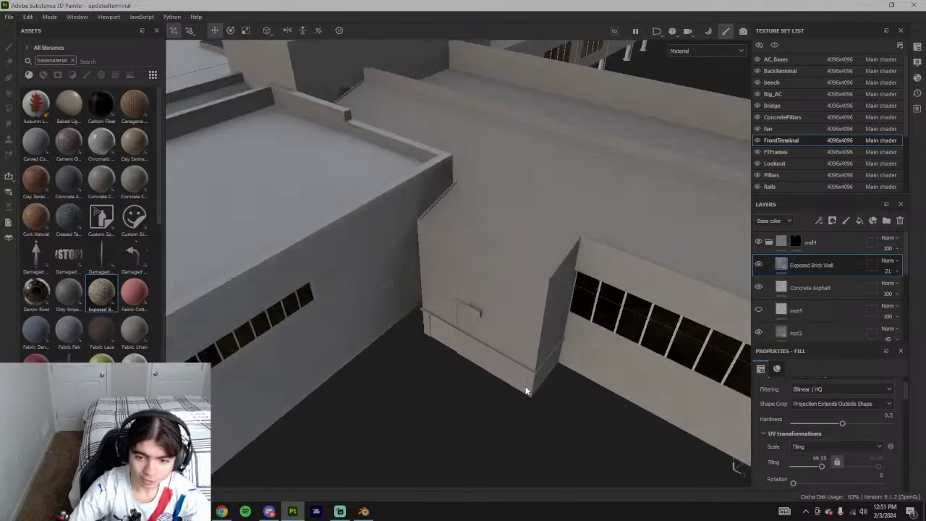
alt+middle_drag(527, 391, 512, 349)
alt+drag(513, 350, 563, 427)
scroll(563, 426, down, 4)
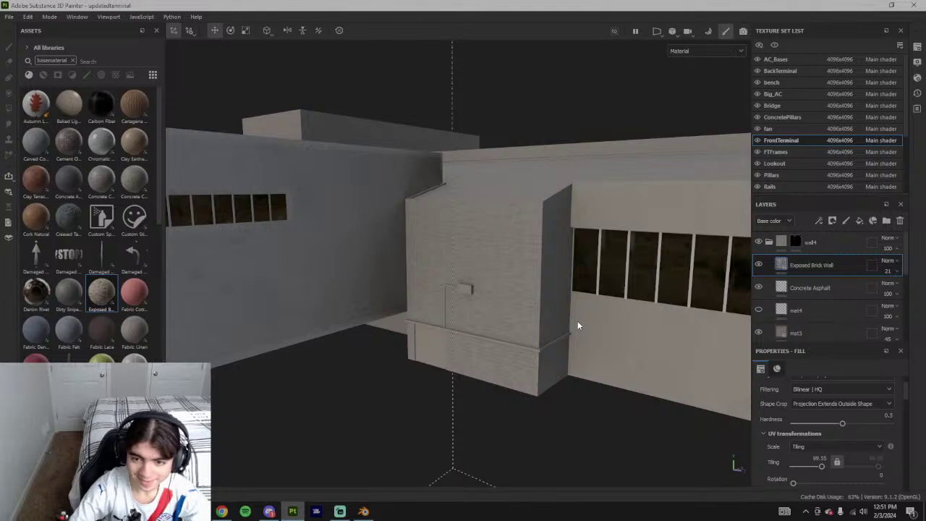
scroll(557, 326, down, 7)
alt+drag(556, 325, 536, 288)
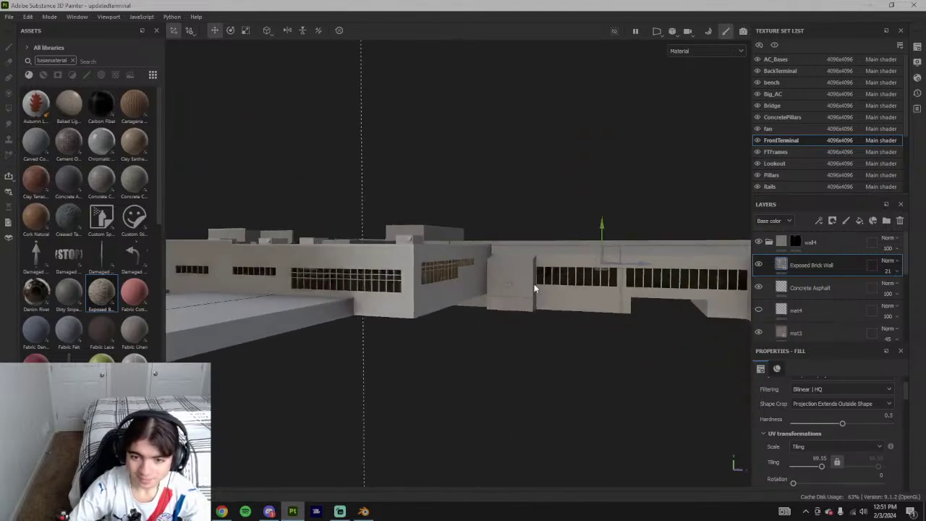
- Raise the Exposed Brick Wall layer's opacity to 30 and check the extension from several distances
scroll(534, 289, up, 5)
scroll(855, 484, up, 2)
click(888, 271)
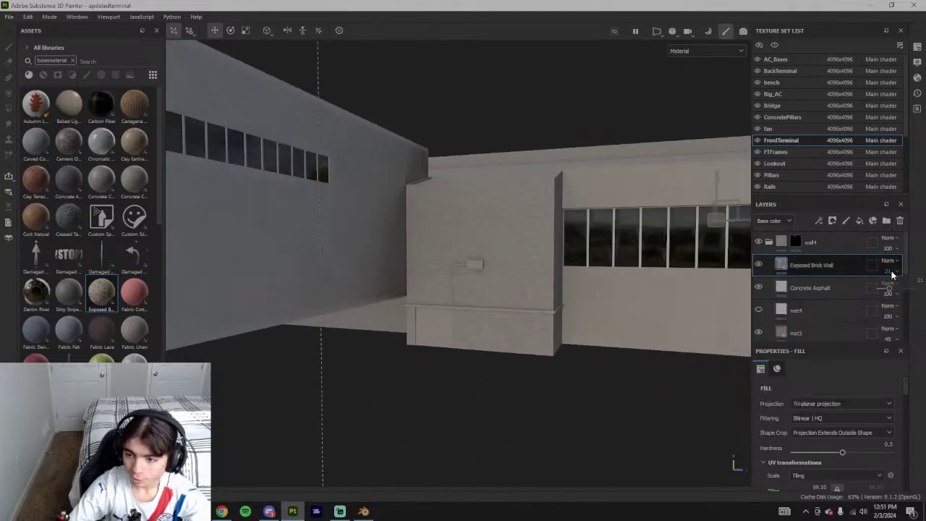
drag(889, 290, 893, 290)
scroll(569, 425, down, 6)
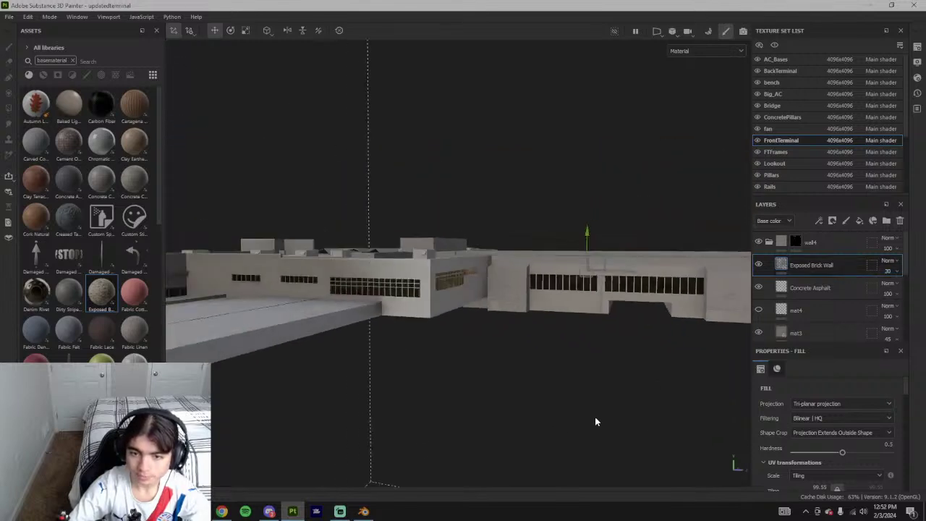
alt+drag(595, 418, 560, 398)
scroll(511, 366, up, 3)
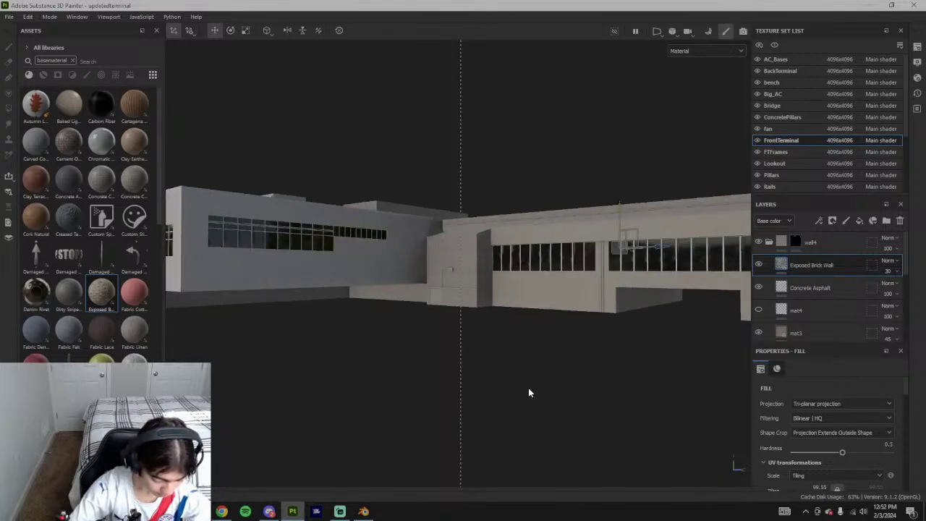
scroll(467, 250, up, 3)
alt+drag(500, 343, 514, 289)
scroll(467, 250, down, 3)
scroll(505, 308, down, 3)
scroll(517, 247, up, 5)
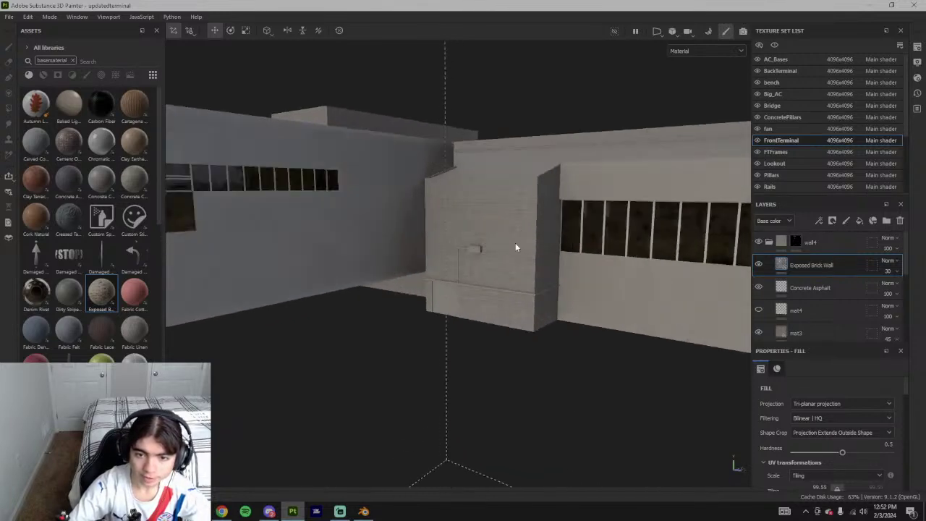
- Look up the terminal walls in the Pensacola trip report video in the browser and return to Substance 3D Painter
click(222, 512)
click(300, 9)
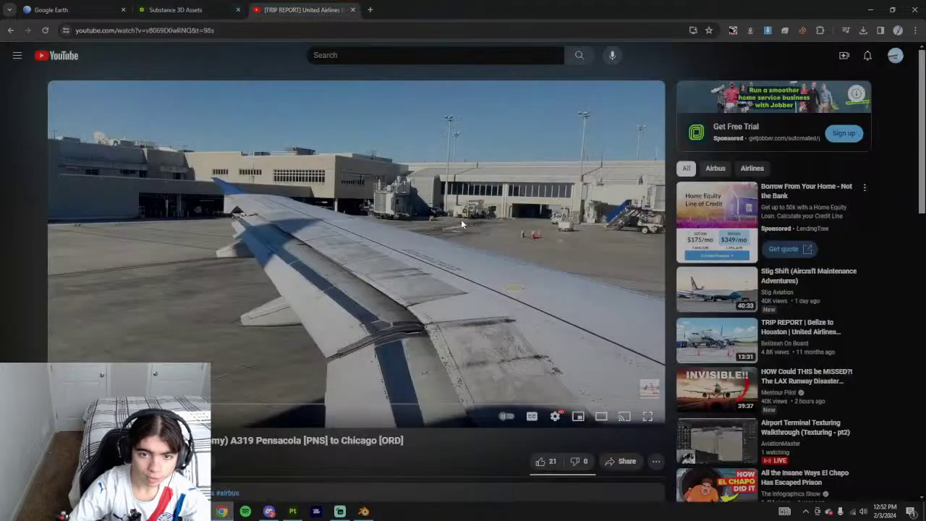
key(alt+Tab)
- Lower the tiling of the Exposed Brick Wall layer to 83.45 and view the extension from farther away
scroll(861, 470, down, 2)
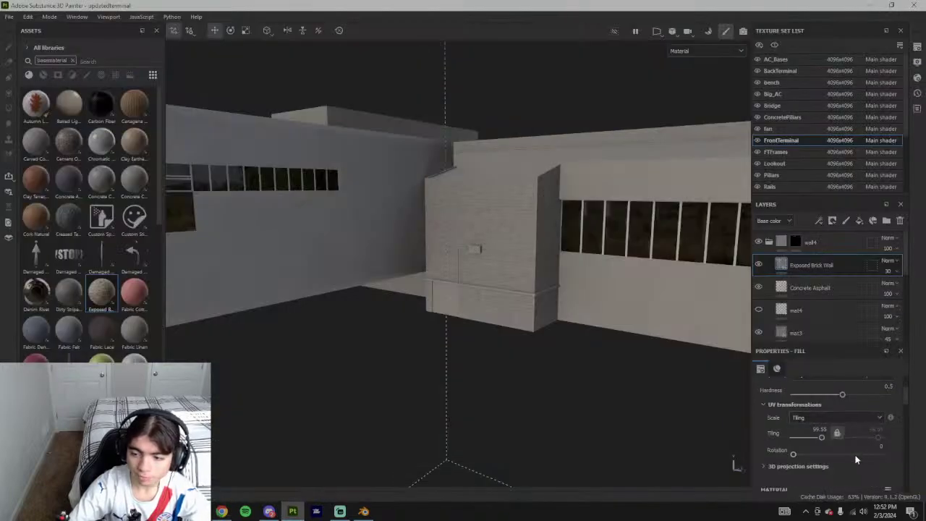
drag(824, 437, 821, 437)
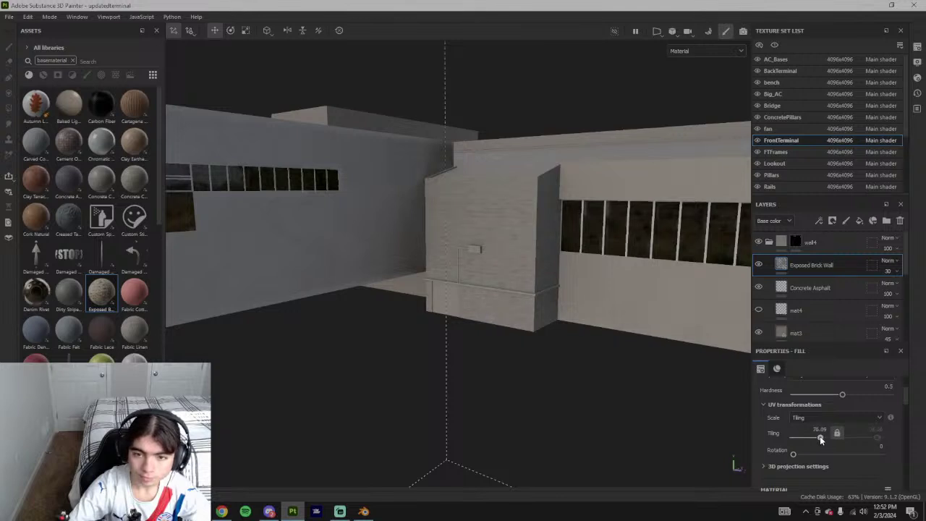
drag(822, 438, 820, 440)
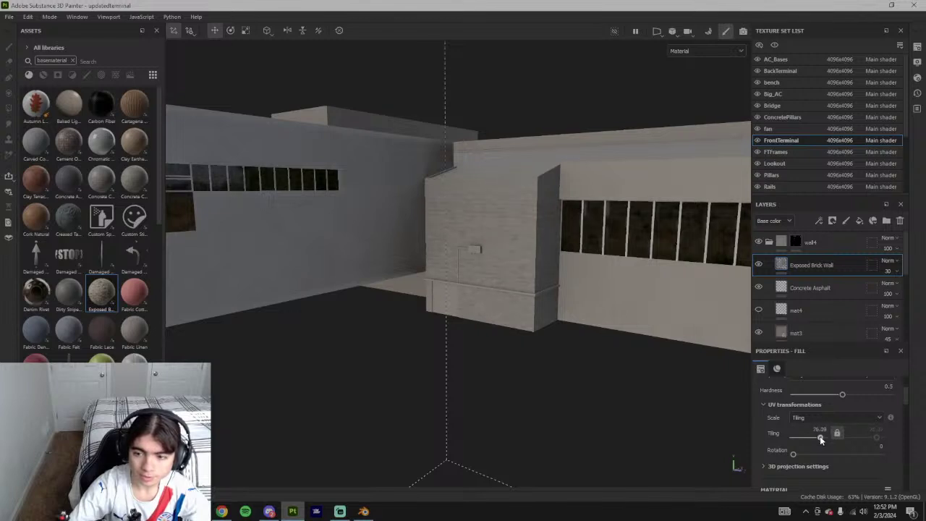
alt+right_drag(515, 244, 348, 398)
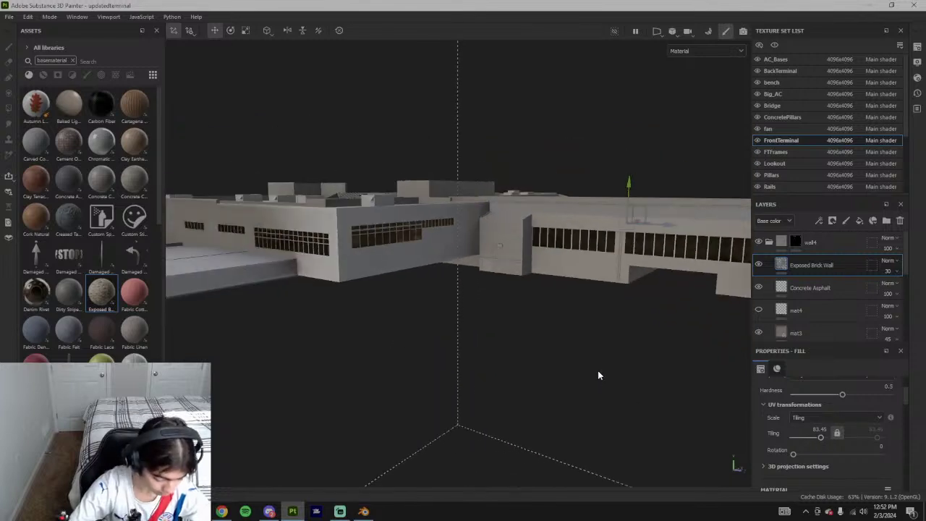
- Try a tiling of 50 on the Exposed Brick Wall layer and return it to 83.45
double_click(820, 429)
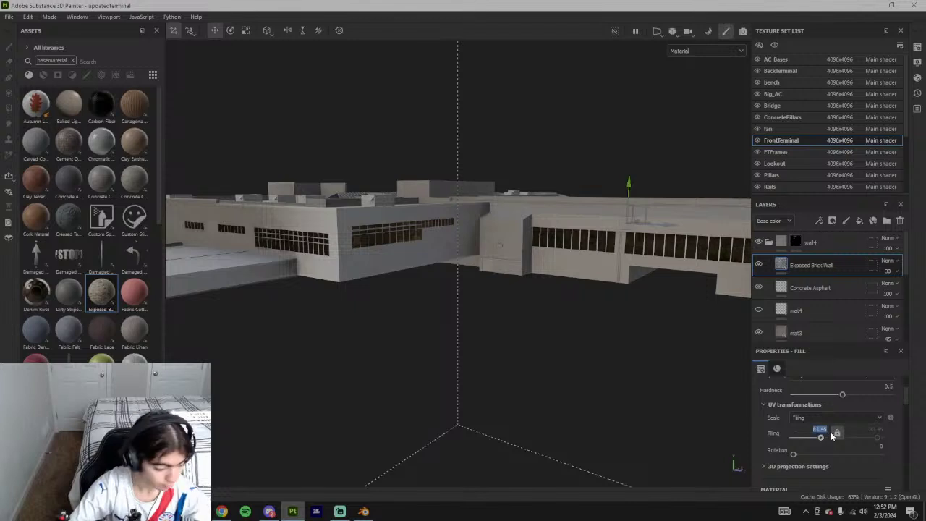
text(50)
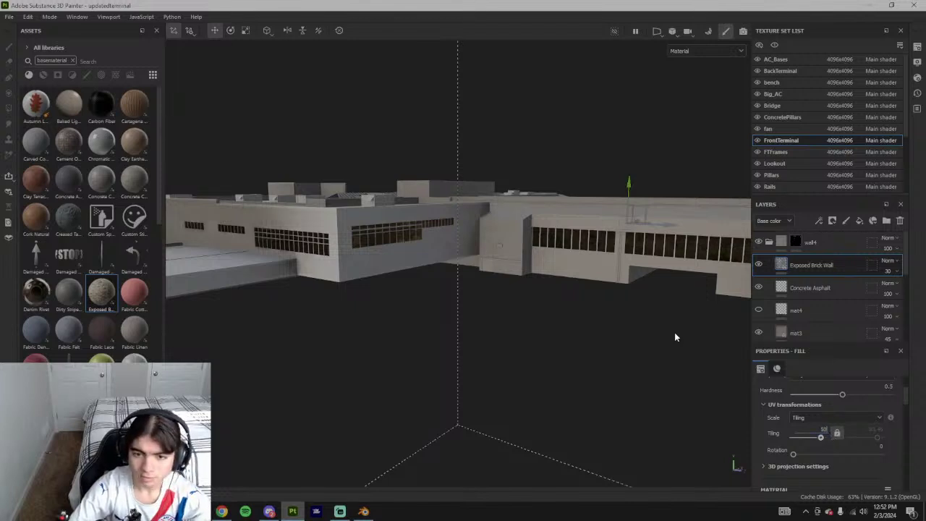
click(593, 265)
alt+drag(592, 265, 527, 235)
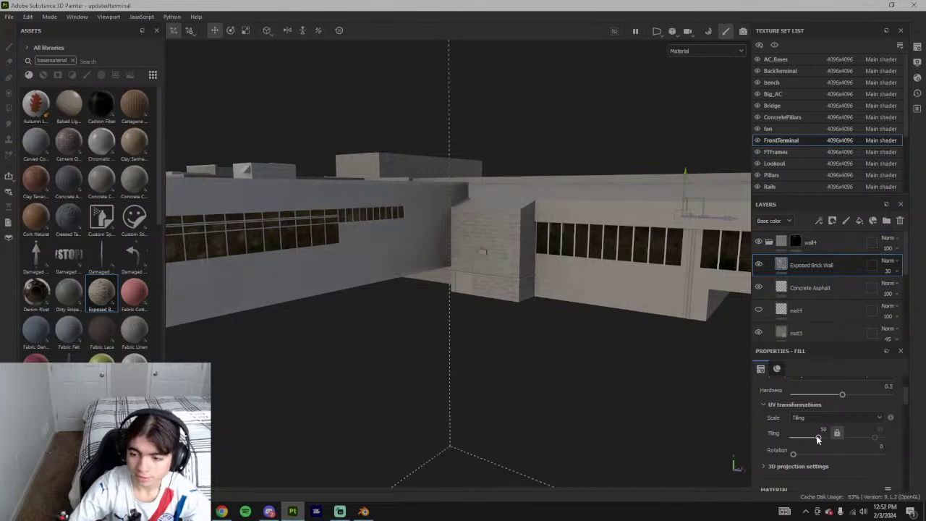
drag(818, 439, 822, 439)
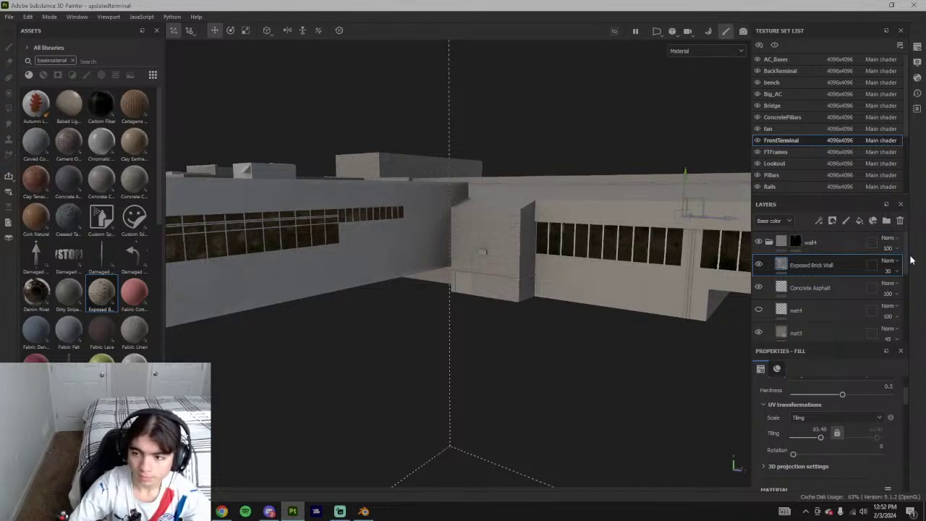
- Raise the Exposed Brick Wall layer's opacity to 50 and check the bricks from near and far
click(897, 271)
drag(893, 288, 902, 291)
scroll(604, 317, down, 4)
mouse_move(604, 319)
alt+mouse_down()
mouse_move(629, 294)
mouse_move(593, 317)
alt+mouse_up()
scroll(546, 281, up, 8)
scroll(511, 234, down, 10)
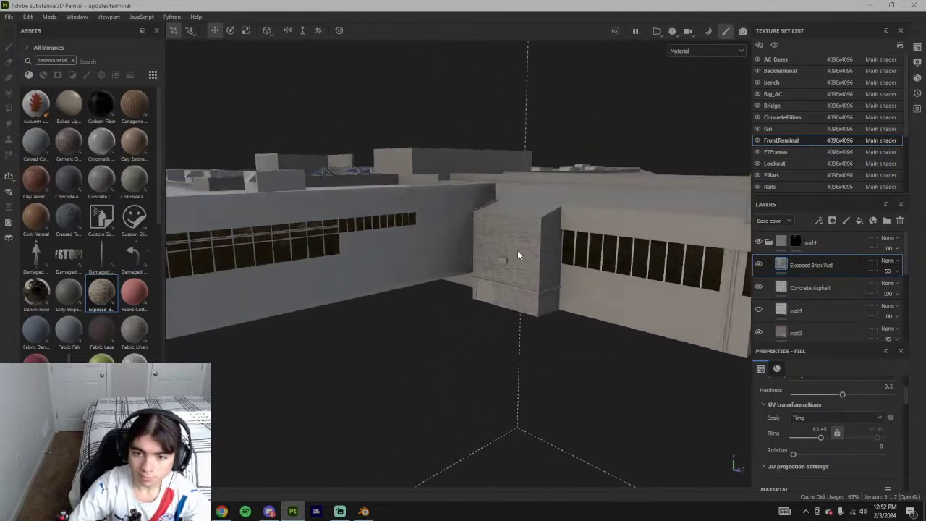
alt+drag(565, 302, 478, 252)
scroll(514, 270, up, 5)
- Switch to Streamlabs Desktop to read the live chat, and hide and re-show the Screen Capture source
click(342, 511)
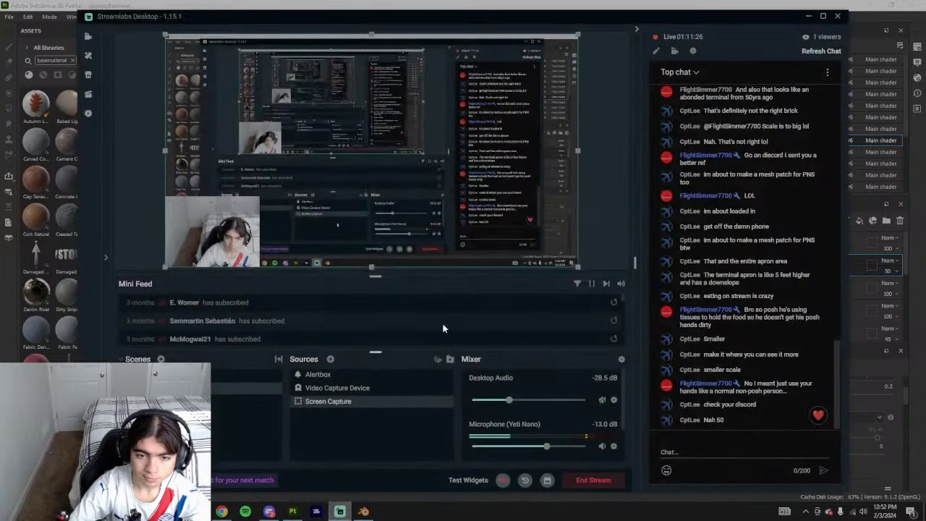
click(423, 401)
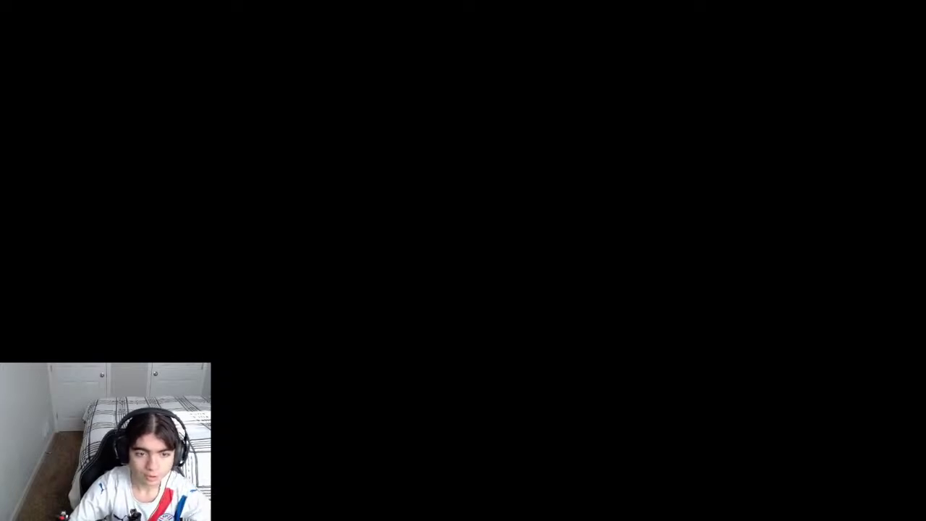
click(430, 401)
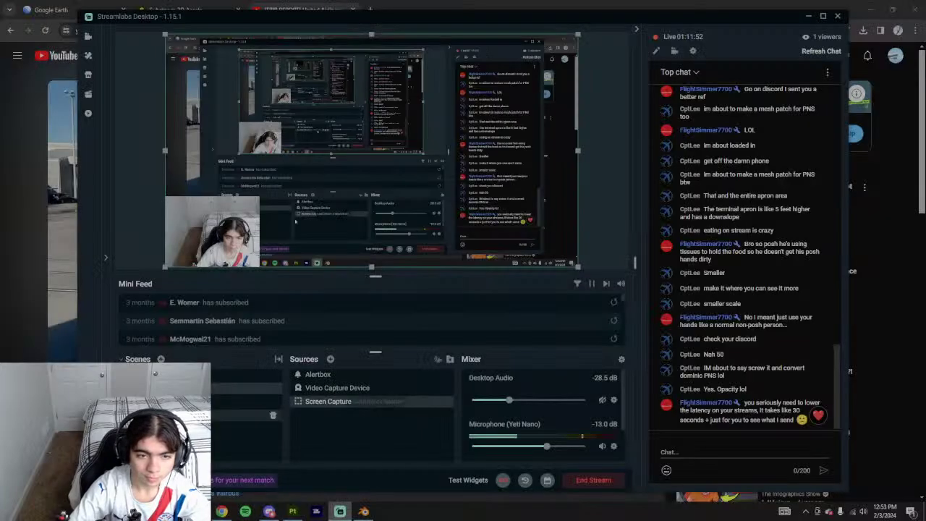
- Switch to the browser and skip through the Pensacola trip report video to study the terminal's wall extensions
click(222, 511)
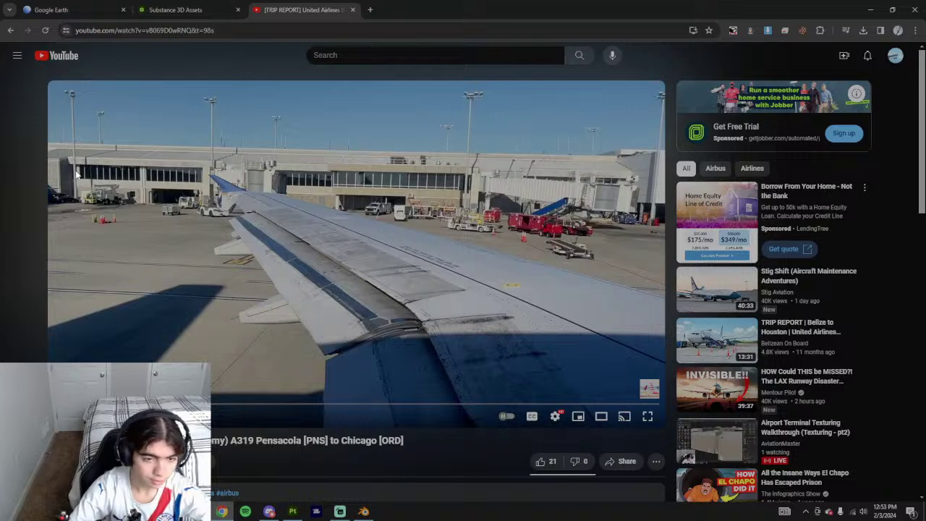
key(Left)
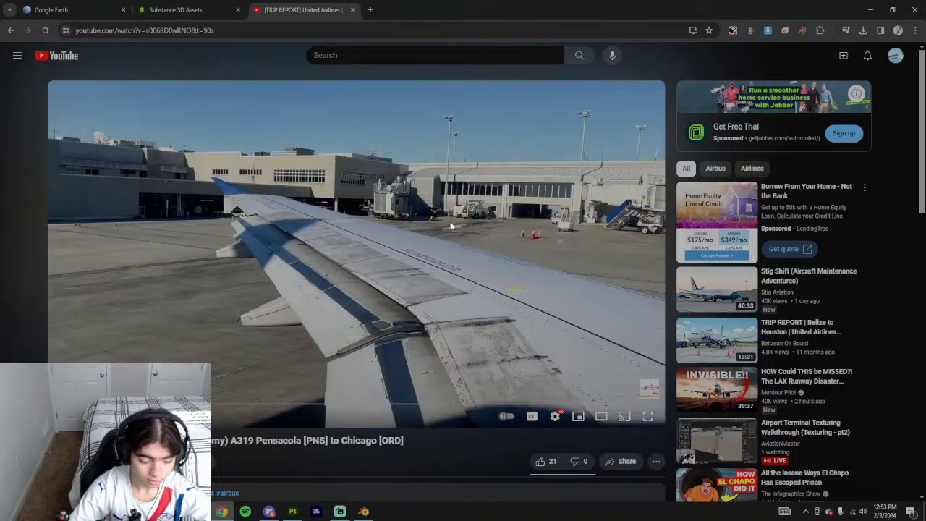
key(Right)
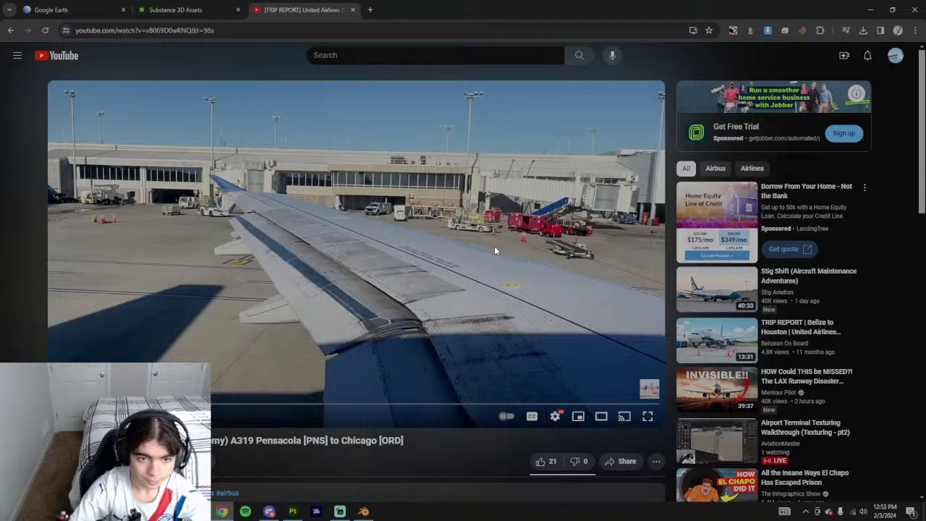
key(Right)
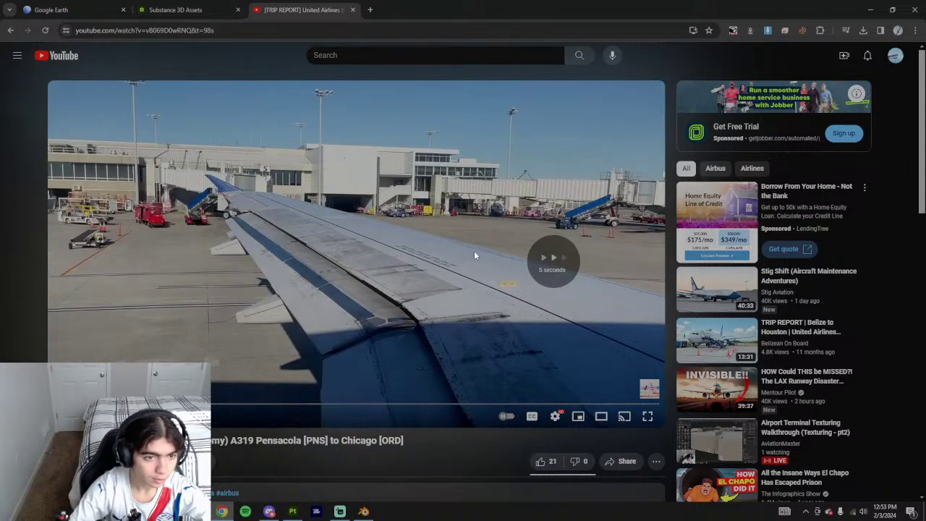
- Skip forward and back through the trip report video to study the terminal's wall extensions
key(Right)
key(Left)
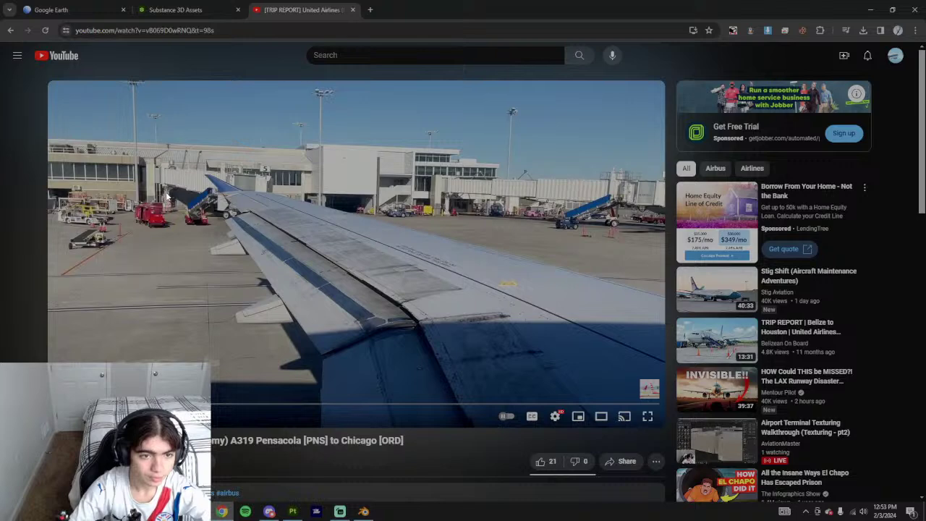
key(Left)
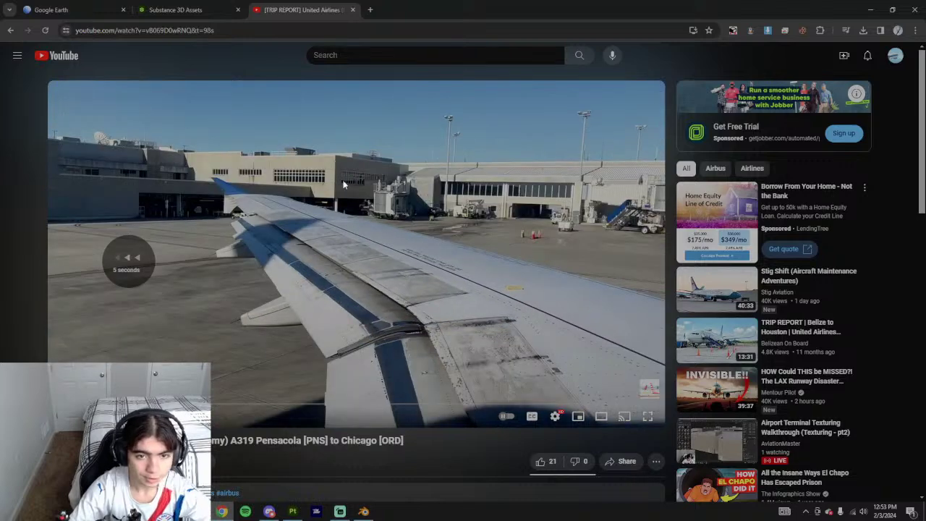
- Switch to Substance 3D Painter, lower the Exposed Brick Wall layer's base color opacity to 35 and check both wall extensions from a distance
click(292, 511)
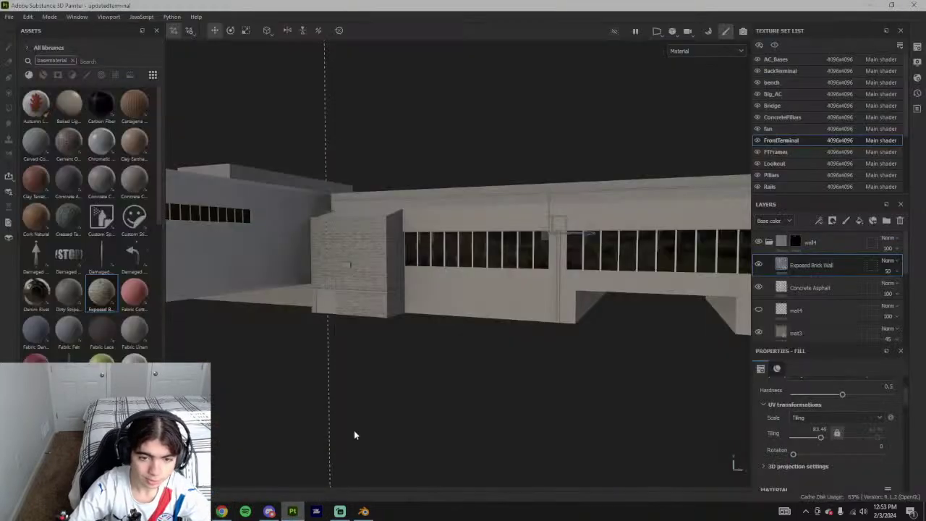
click(891, 271)
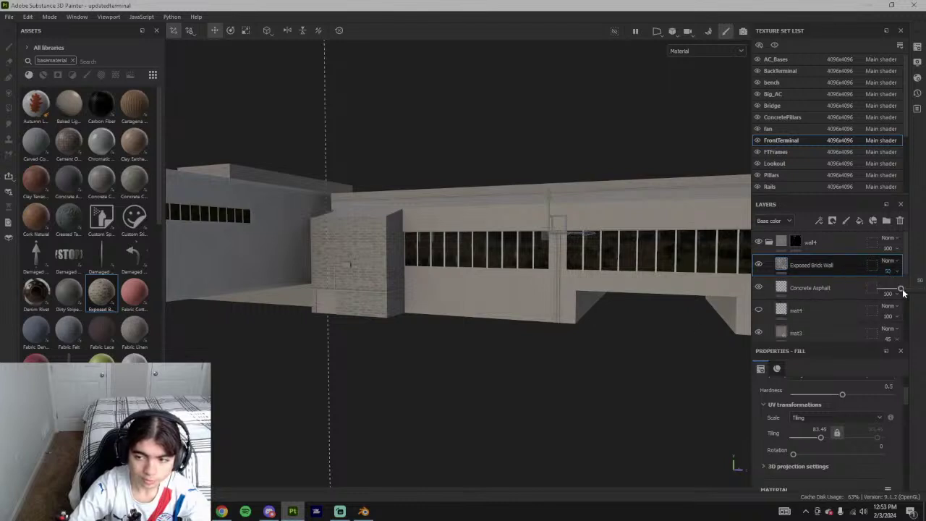
drag(903, 290, 894, 291)
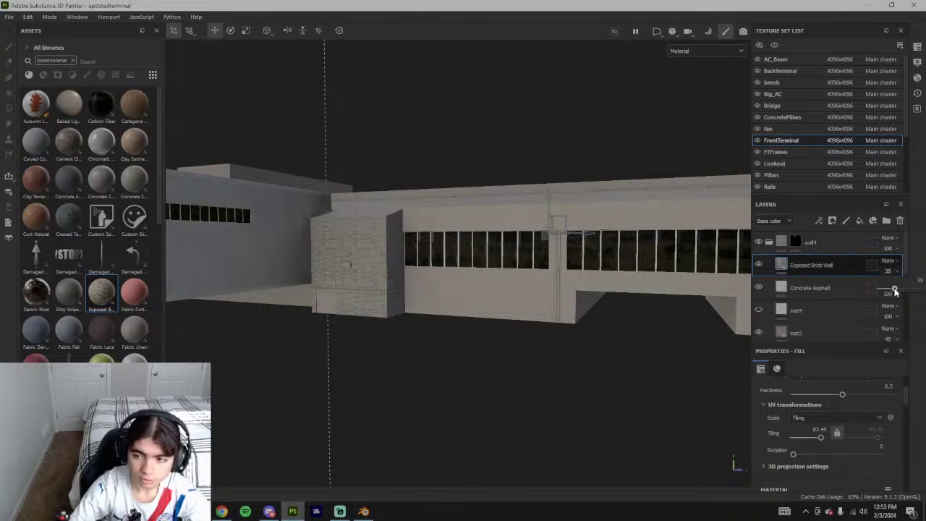
scroll(511, 362, down, 5)
scroll(511, 358, up, 4)
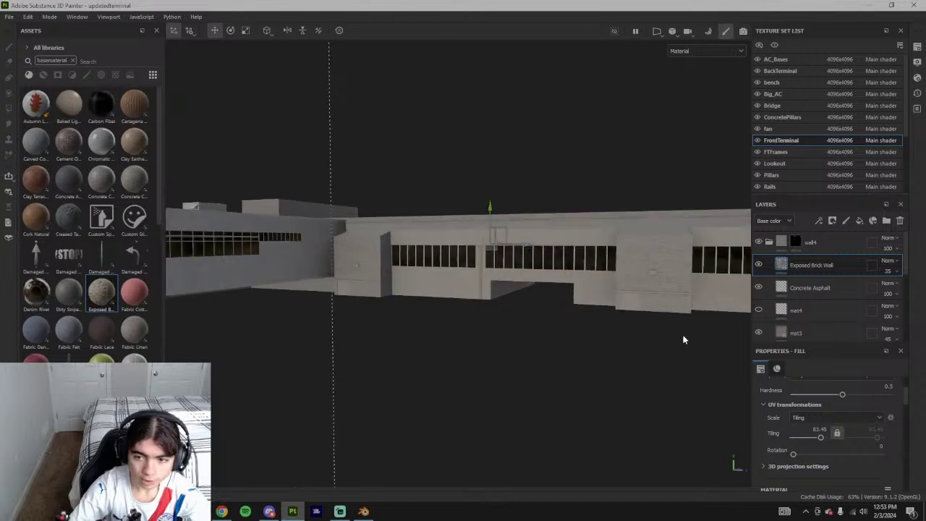
alt+middle_drag(683, 338, 538, 304)
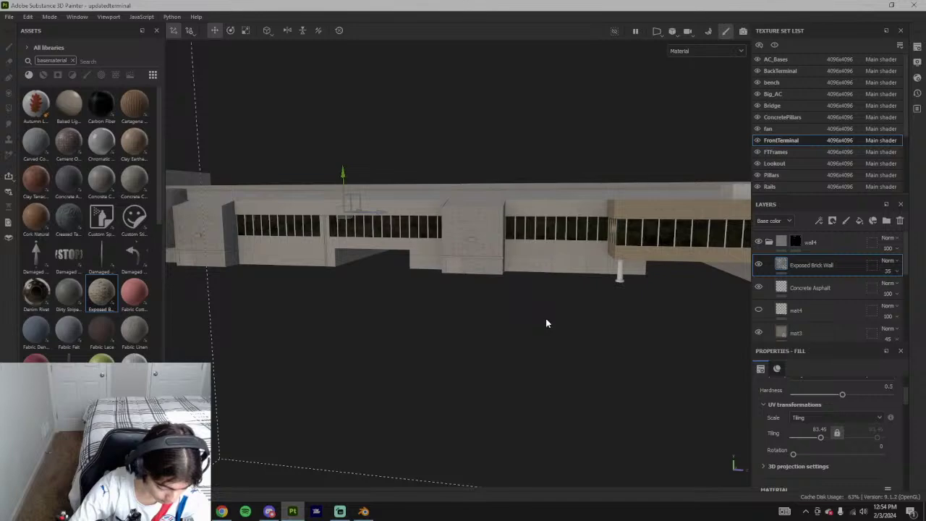
- Turn on the height channel in the Exposed Brick Wall fill and check the relief on the box-shaped extension
alt+drag(515, 312, 395, 309)
scroll(424, 307, up, 6)
alt+drag(488, 336, 584, 321)
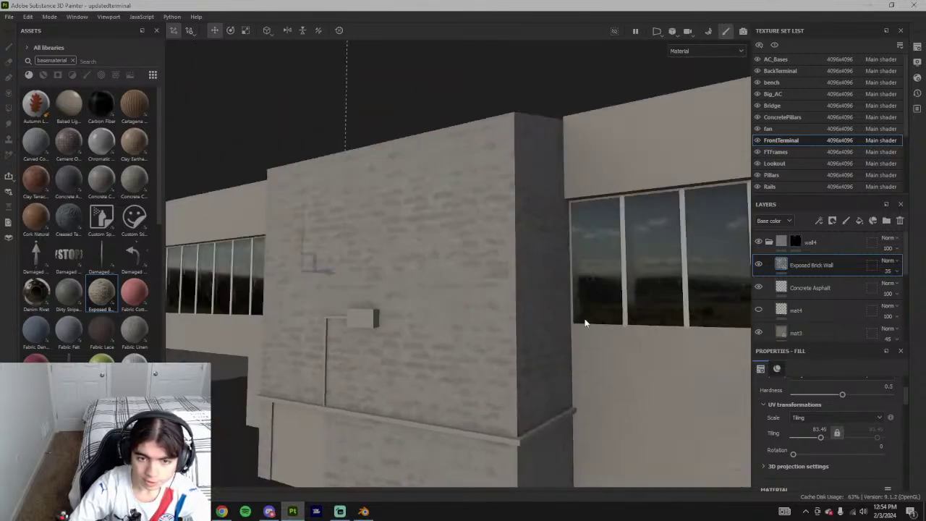
scroll(825, 440, down, 3)
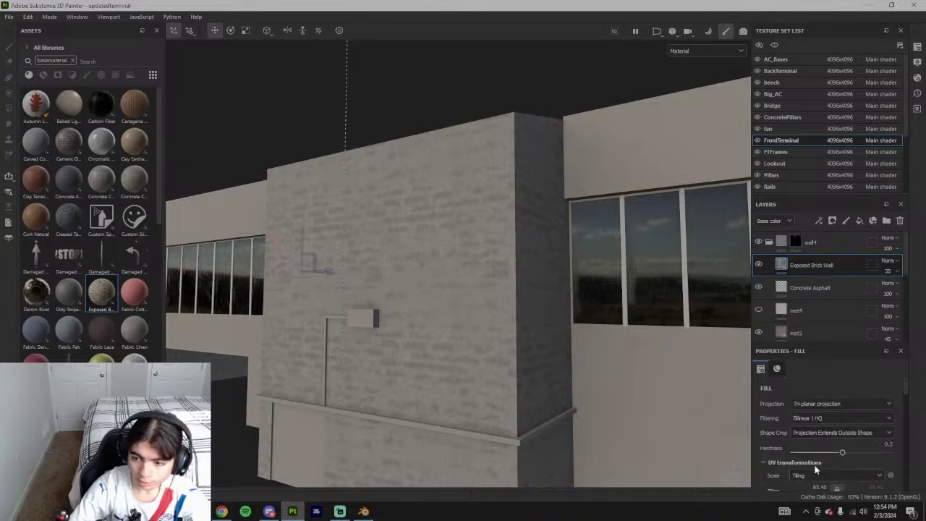
scroll(818, 447, down, 1)
click(800, 391)
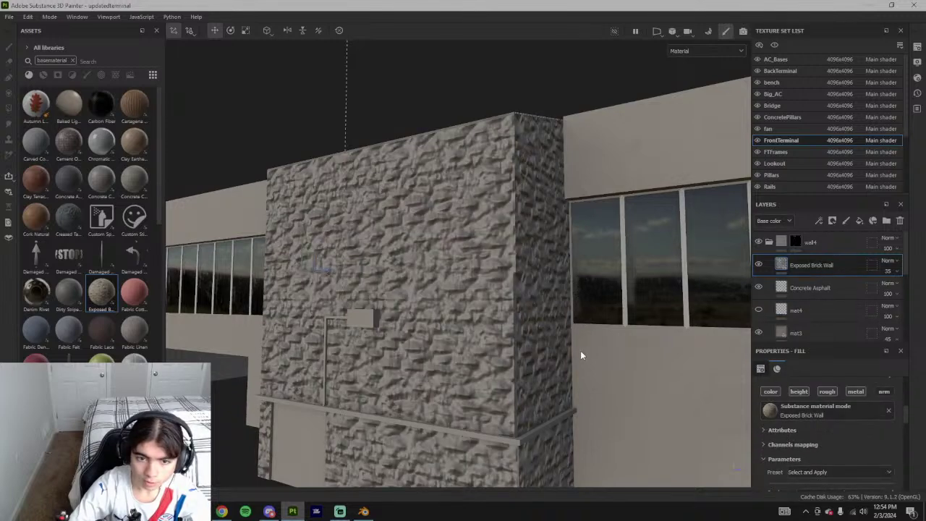
alt+drag(580, 350, 492, 318)
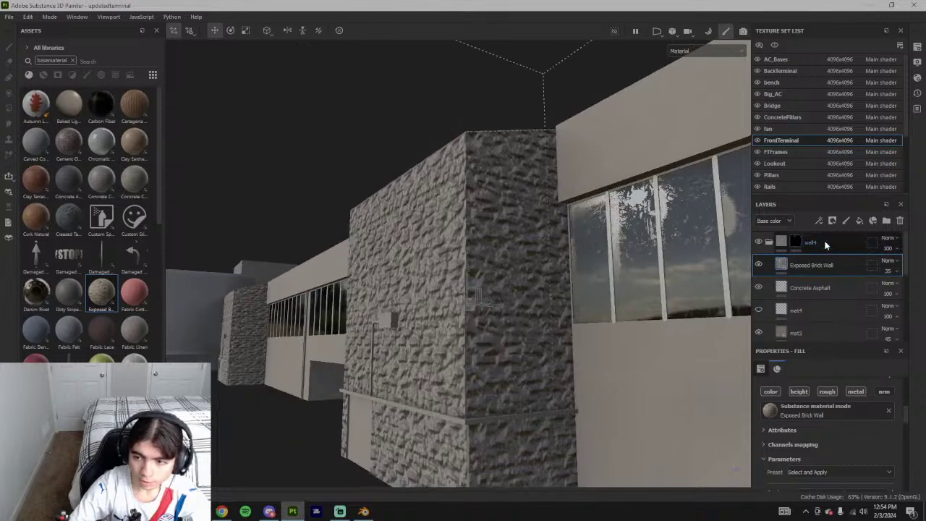
- Show the Height channel in the layer stack and lower the Exposed Brick Wall layer's height opacity to 8
click(771, 220)
click(765, 243)
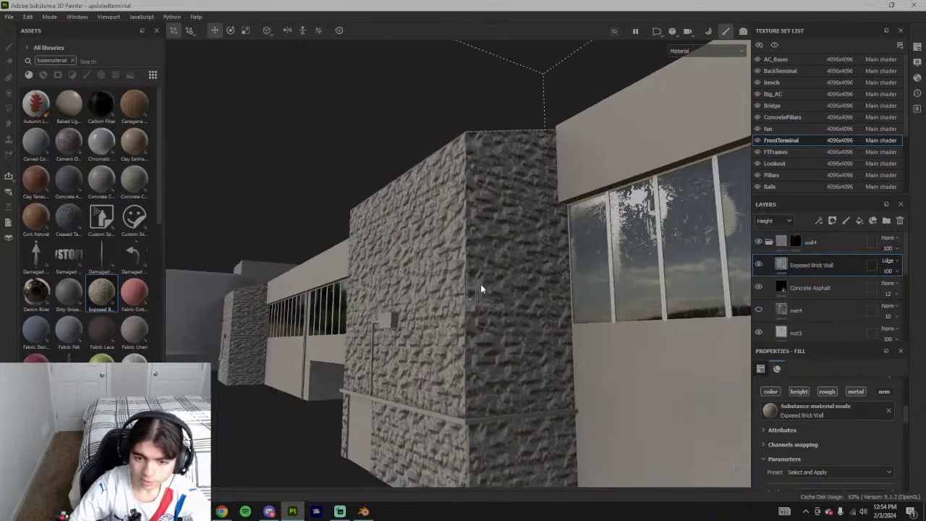
alt+drag(480, 284, 607, 300)
click(888, 271)
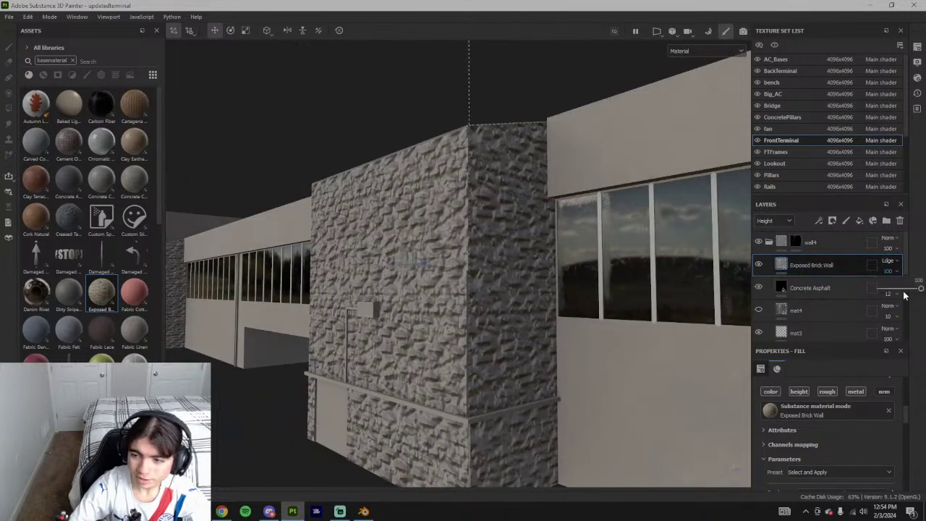
mouse_move(896, 293)
mouse_down()
mouse_move(871, 287)
mouse_move(883, 291)
mouse_up()
alt+drag(484, 199, 433, 195)
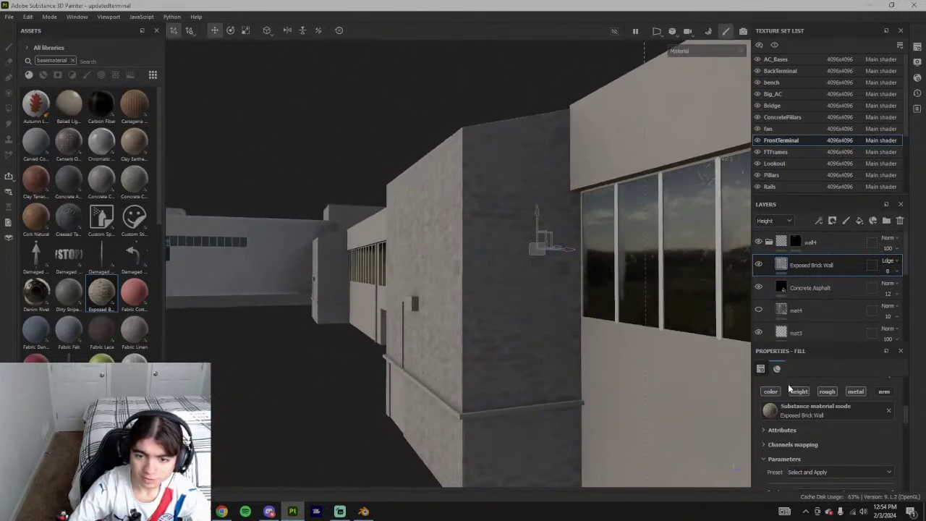
- Return the Exposed Brick Wall layer's height opacity to 100, turn its height channel off and its normal channel on
click(897, 272)
drag(884, 291, 920, 288)
click(890, 271)
click(799, 393)
click(890, 391)
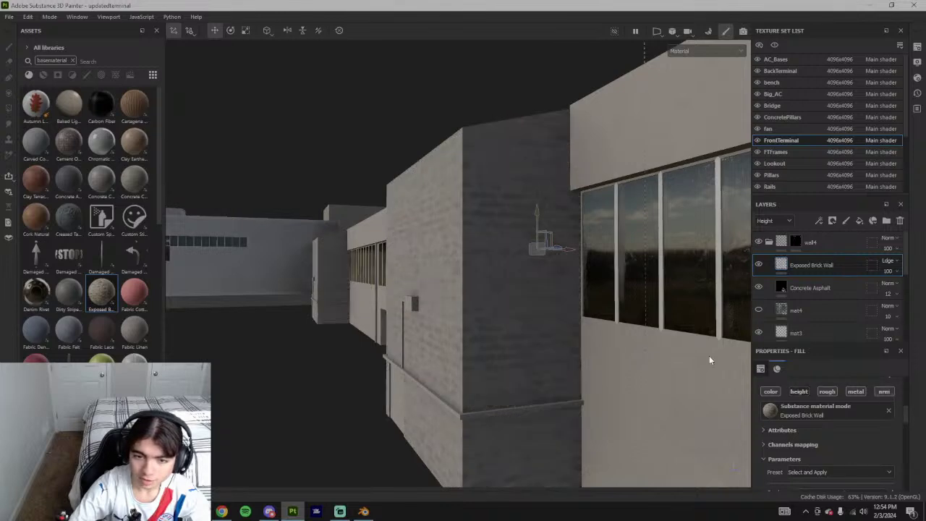
- Try showing the Normal channel in the layer stack and examine the extension's brick surface from several angles and distances
scroll(453, 284, up, 1)
alt+drag(453, 283, 646, 322)
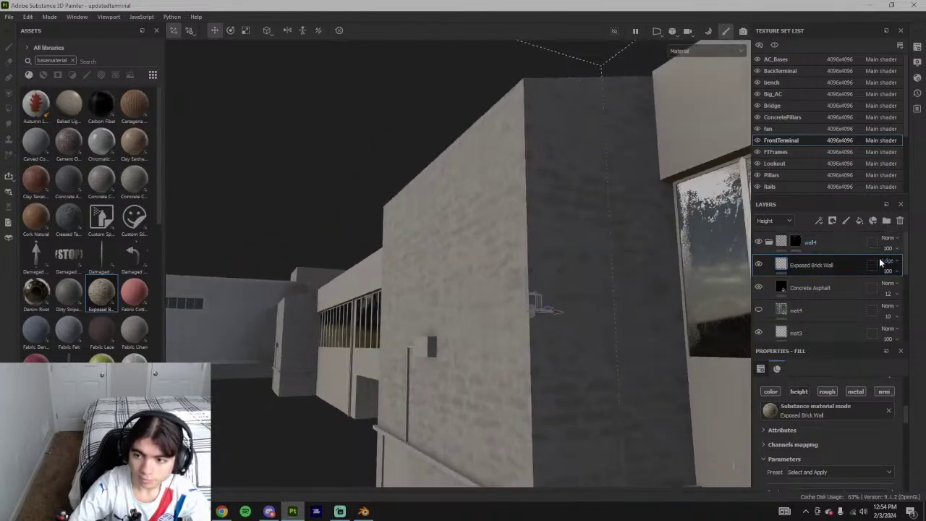
click(779, 223)
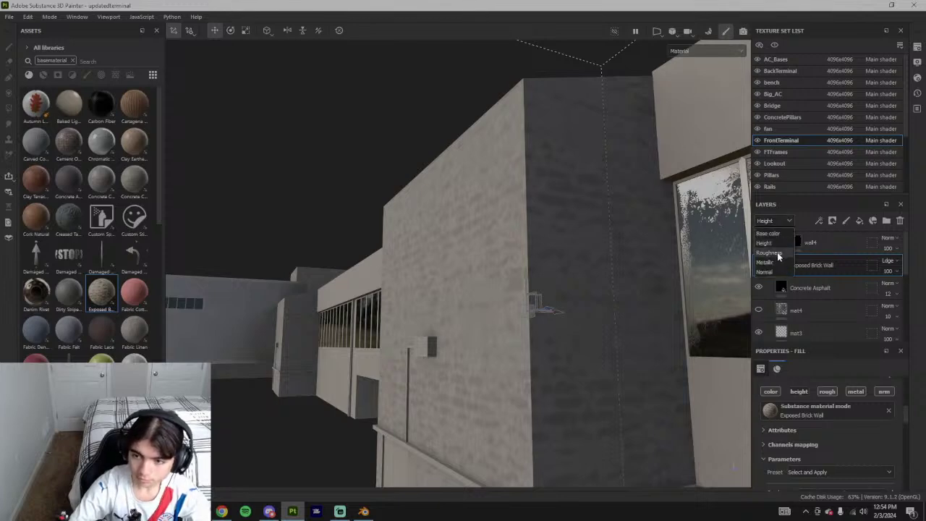
click(772, 270)
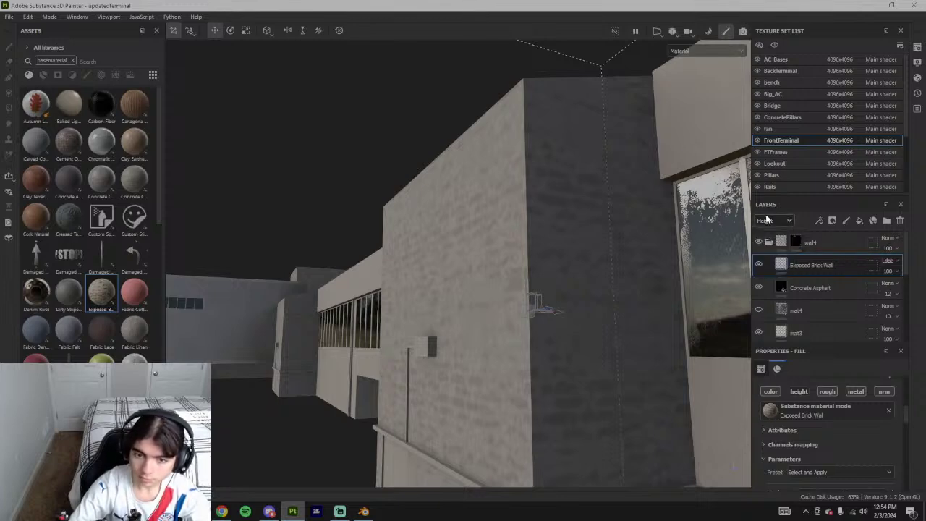
alt+drag(539, 231, 437, 210)
alt+right_drag(437, 209, 517, 294)
alt+middle_drag(516, 293, 534, 256)
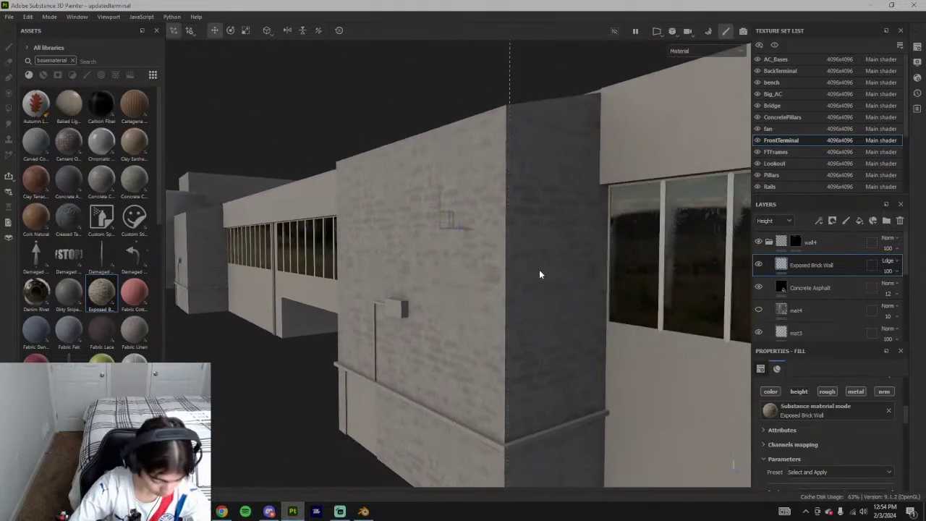
alt+drag(553, 317, 563, 321)
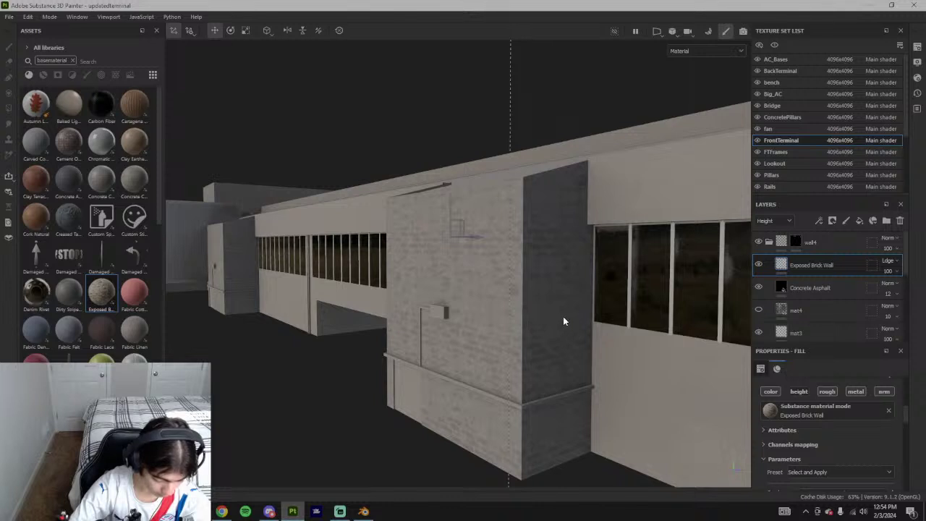
alt+drag(565, 322, 617, 339)
scroll(534, 314, up, 3)
alt+drag(533, 313, 616, 337)
- Turn the Exposed Brick Wall layer's height channel on, set its height opacity to 7 and check the relief from near and far
click(807, 393)
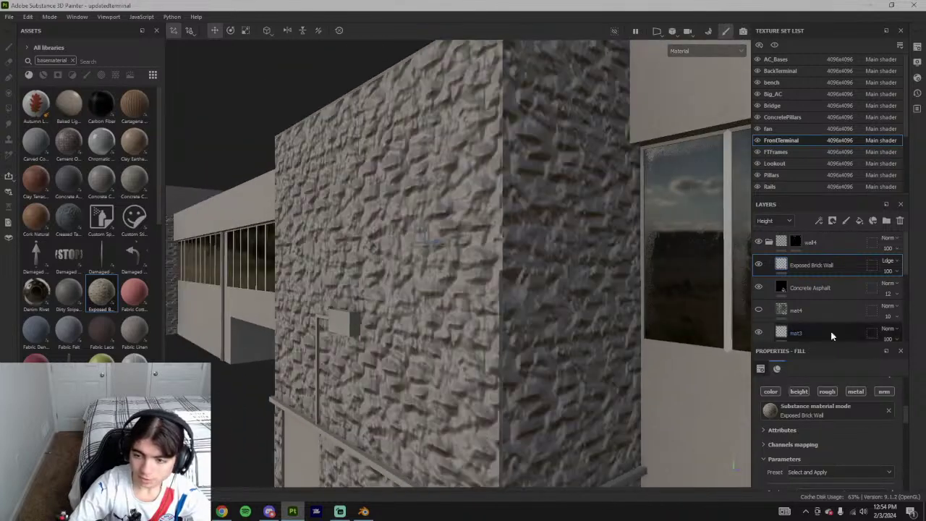
drag(891, 272, 883, 289)
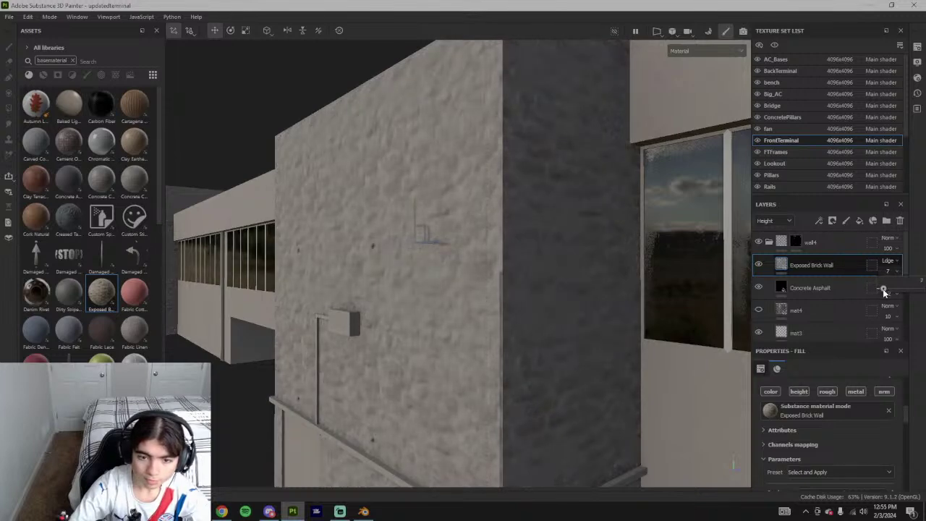
scroll(883, 289, down, 5)
alt+drag(525, 287, 626, 336)
scroll(476, 344, up, 5)
scroll(788, 293, up, 8)
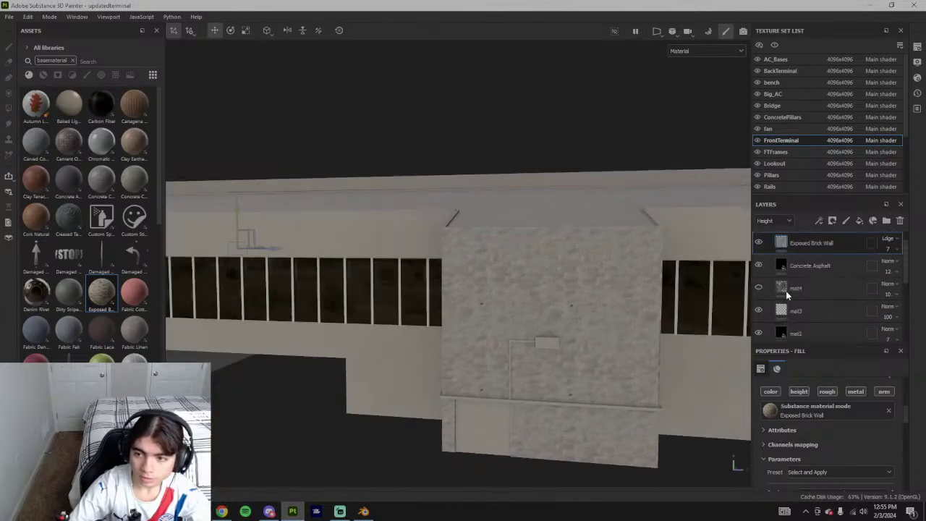
- Show the Base color channel in the layer stack and raise the Exposed Brick Wall layer's opacity to 50
click(776, 221)
click(777, 234)
click(889, 270)
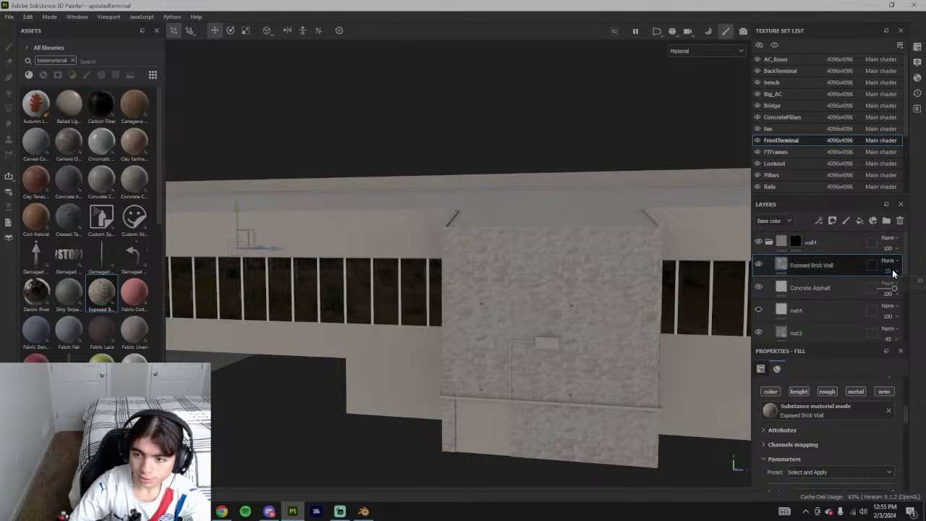
drag(895, 288, 903, 291)
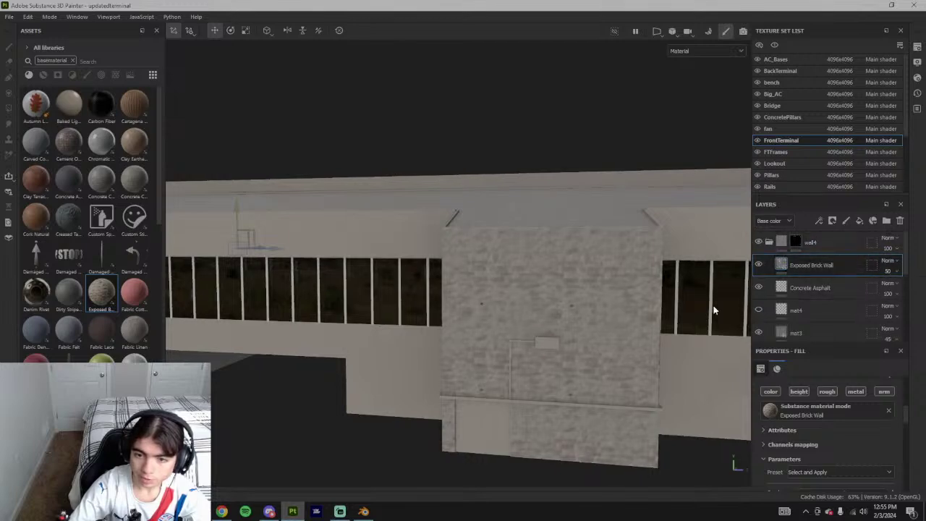
alt+drag(713, 311, 642, 410)
scroll(558, 336, down, 6)
scroll(499, 350, up, 4)
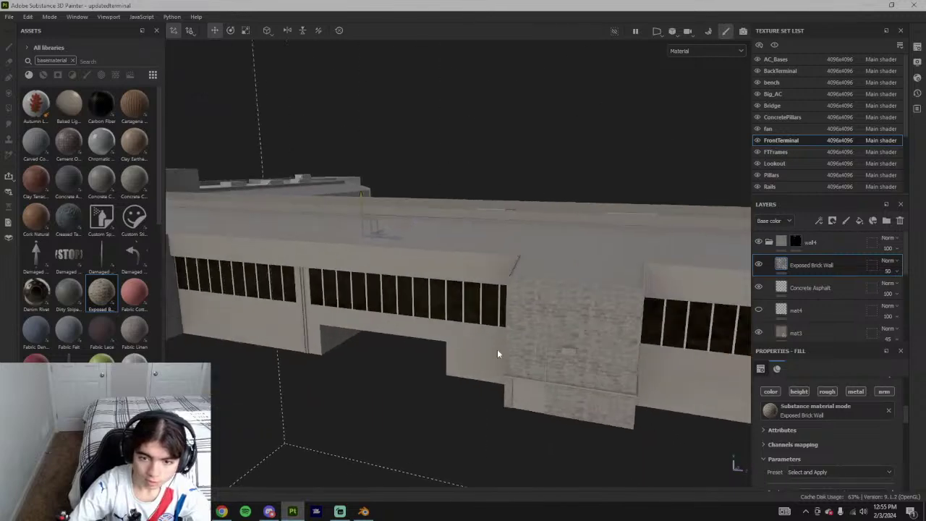
- Inspect the bricked extensions at several distances and compare them with the trip report footage in the browser, then return to Substance 3D Painter
alt+drag(497, 350, 486, 326)
scroll(587, 348, down, 6)
scroll(519, 339, up, 6)
scroll(486, 326, down, 3)
click(222, 512)
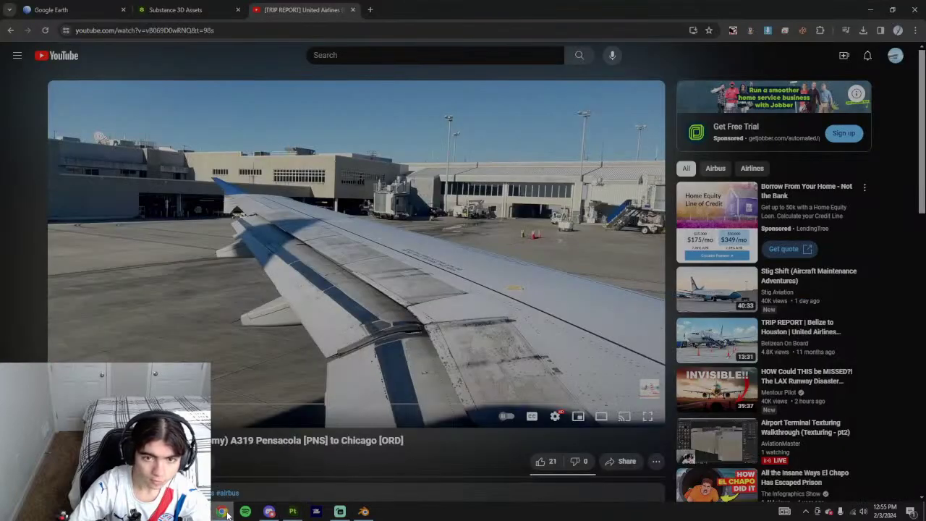
click(292, 511)
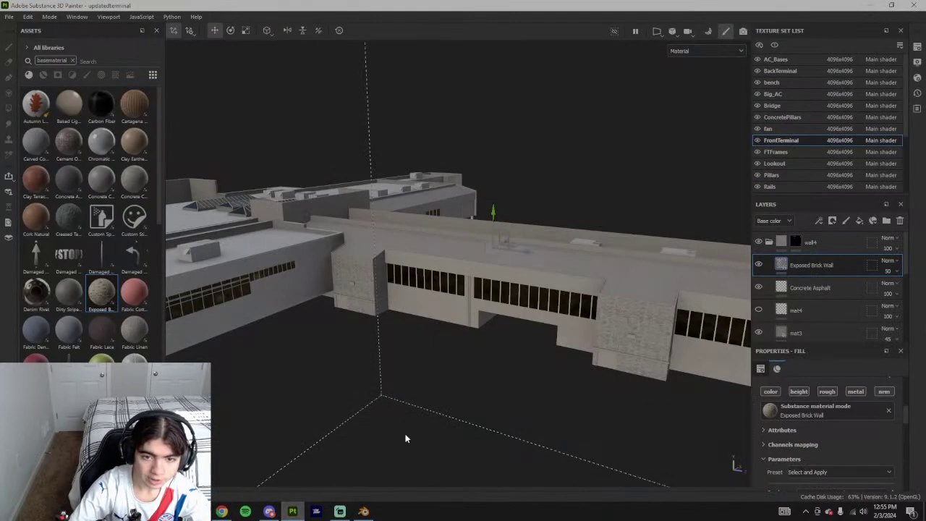
- Rename the Exposed Brick Wall layer to "bricks"
alt+middle_drag(602, 368, 529, 372)
scroll(529, 372, up, 3)
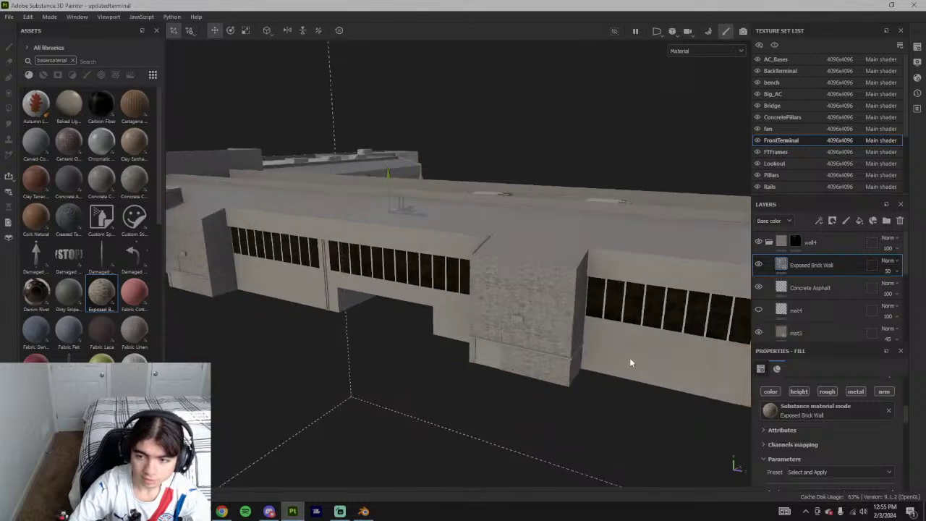
double_click(806, 268)
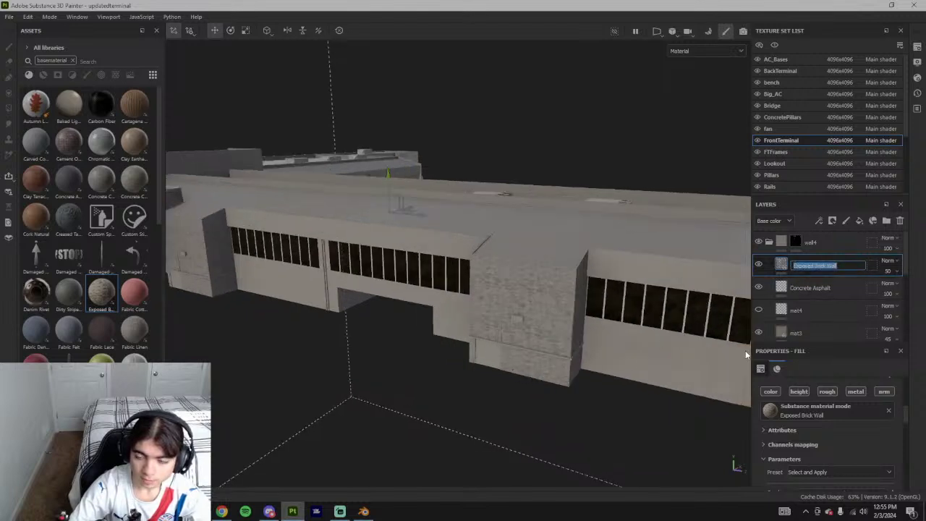
text(br)
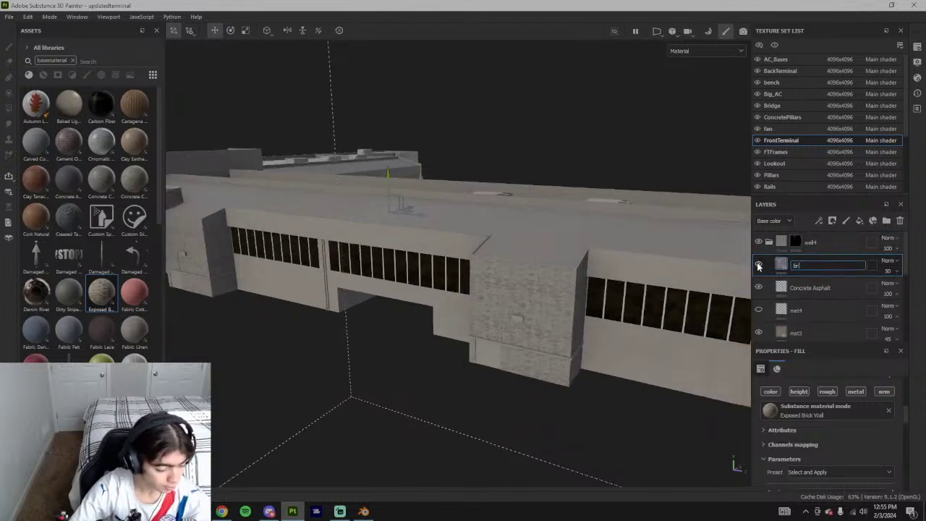
text(icks)
key(Return)
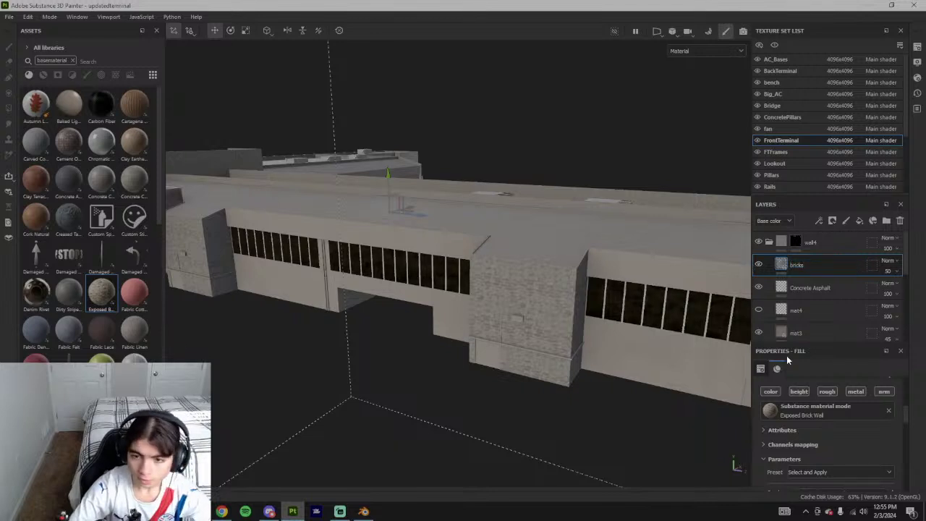
- Try the bricks layer with its metal channel off, turn the channel back on and inspect the brick surface up close
alt+drag(702, 331, 646, 319)
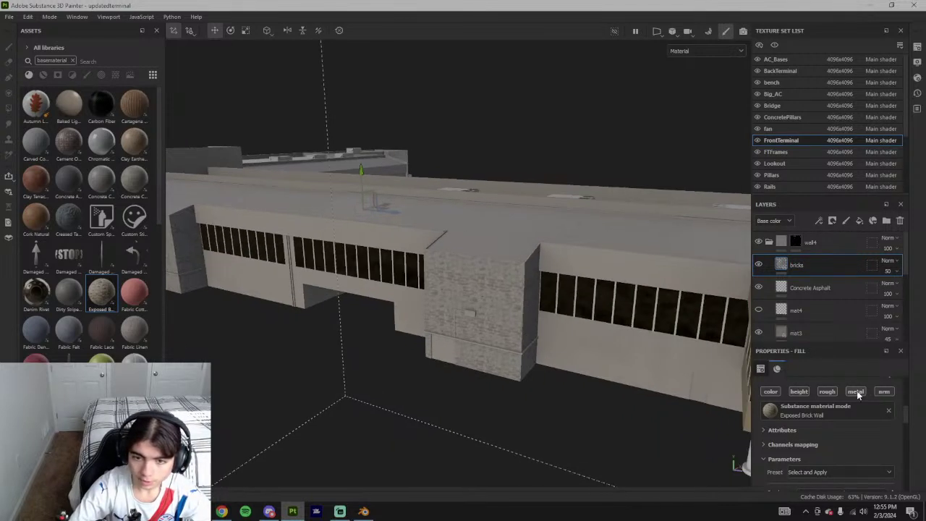
click(857, 392)
scroll(512, 275, up, 4)
scroll(511, 274, up, 3)
alt+drag(585, 345, 556, 324)
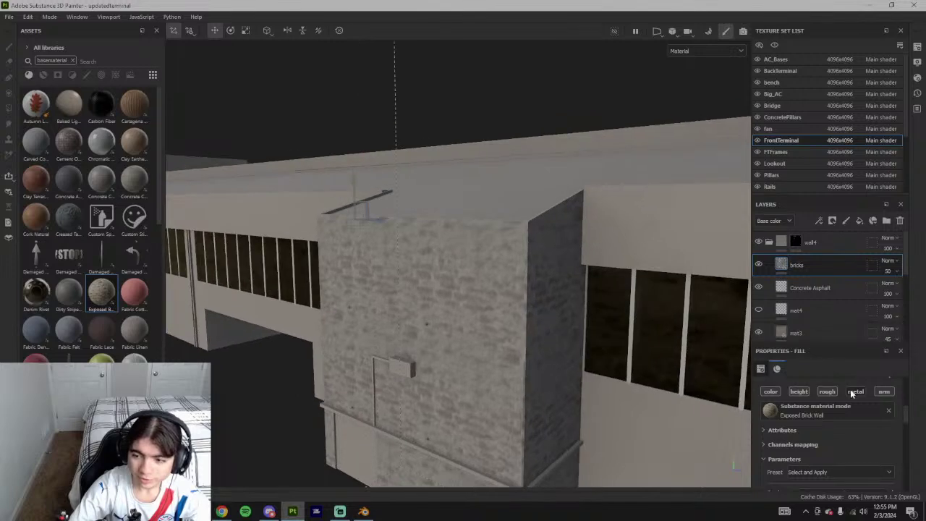
scroll(474, 331, up, 3)
alt+drag(496, 322, 572, 355)
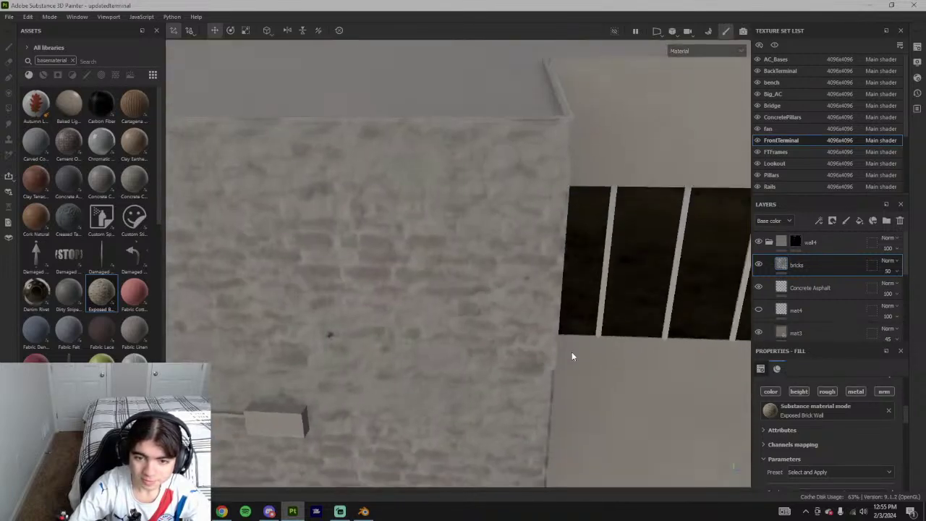
- Examine the bricked extensions of the front terminal from afar, at mid distance and up close along their side faces
scroll(532, 387, down, 5)
scroll(529, 391, down, 4)
alt+middle_drag(576, 406, 494, 334)
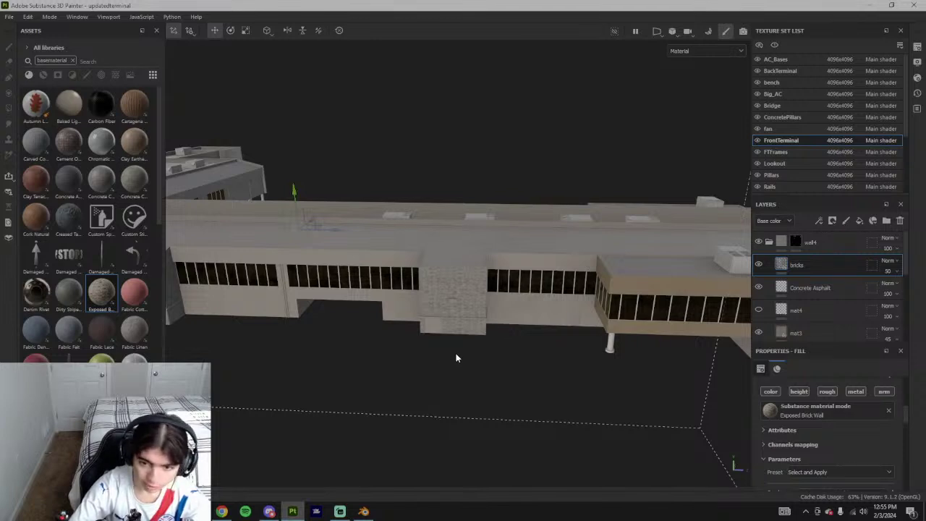
alt+drag(456, 357, 464, 362)
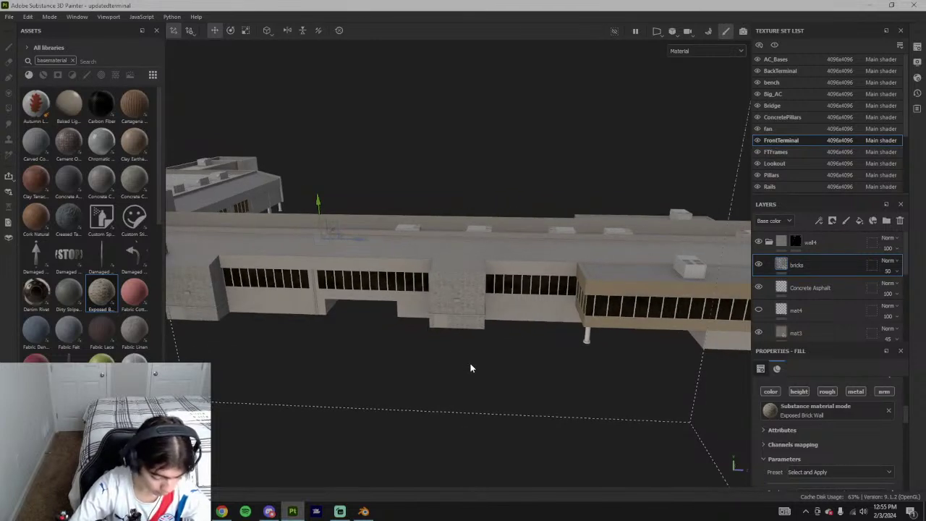
scroll(467, 306, up, 5)
scroll(465, 309, down, 3)
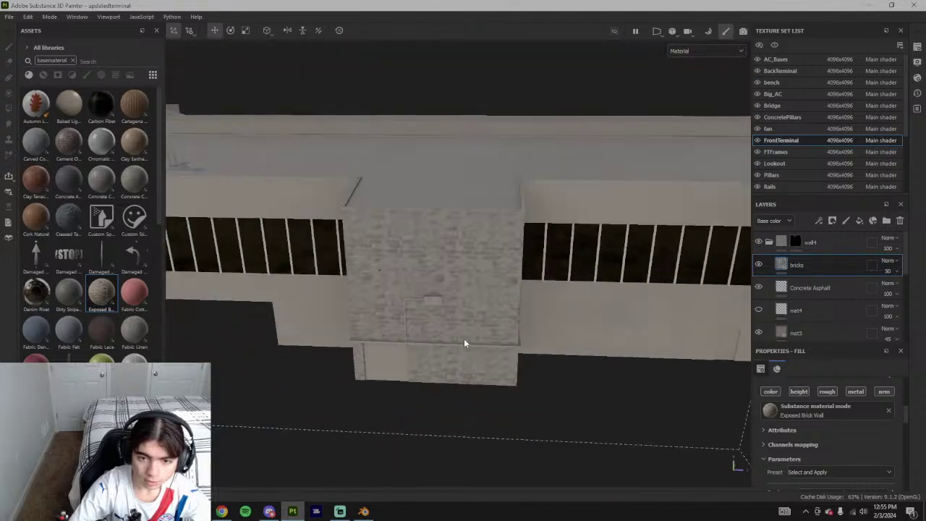
scroll(475, 360, up, 3)
scroll(471, 261, down, 4)
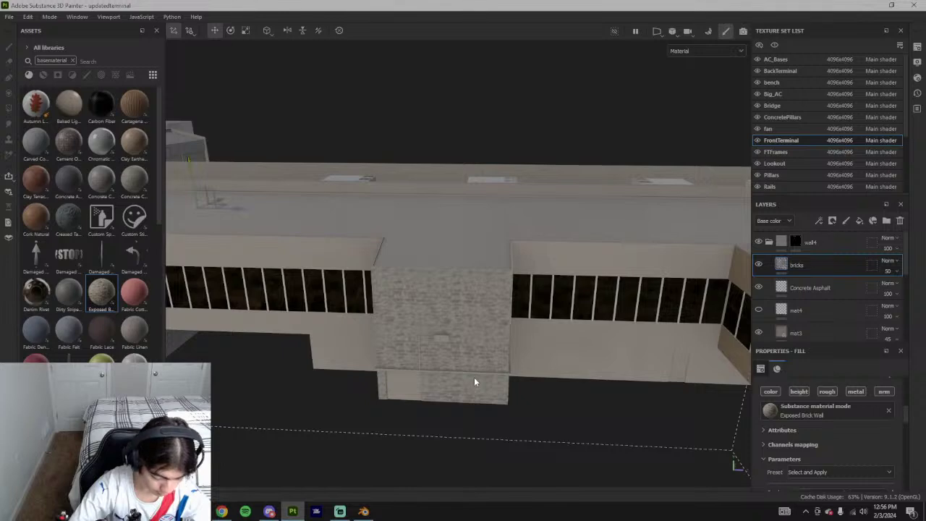
alt+drag(474, 377, 752, 373)
scroll(467, 355, up, 3)
- Show the Height channel in the layer stack and set the bricks layer's opacity to 8, checking the brick relief up close
click(773, 220)
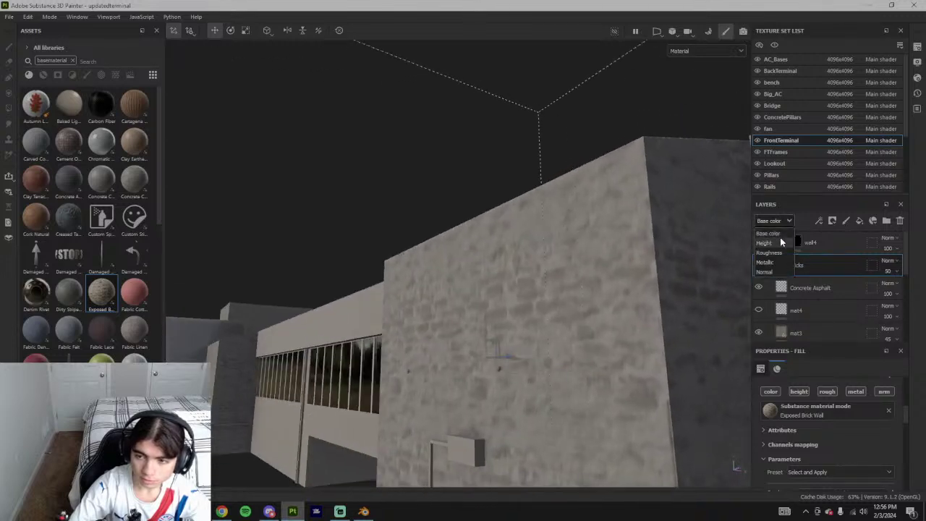
click(774, 242)
drag(884, 290, 886, 291)
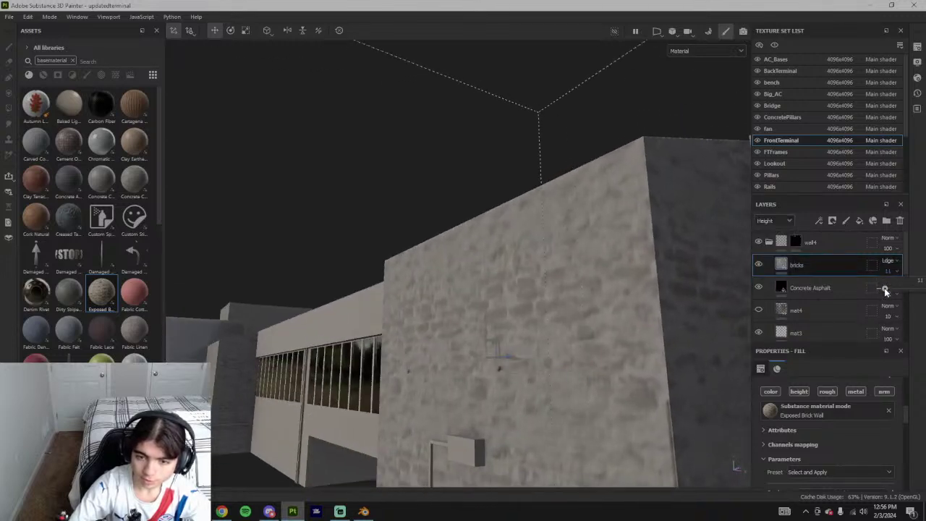
alt+drag(637, 362, 553, 251)
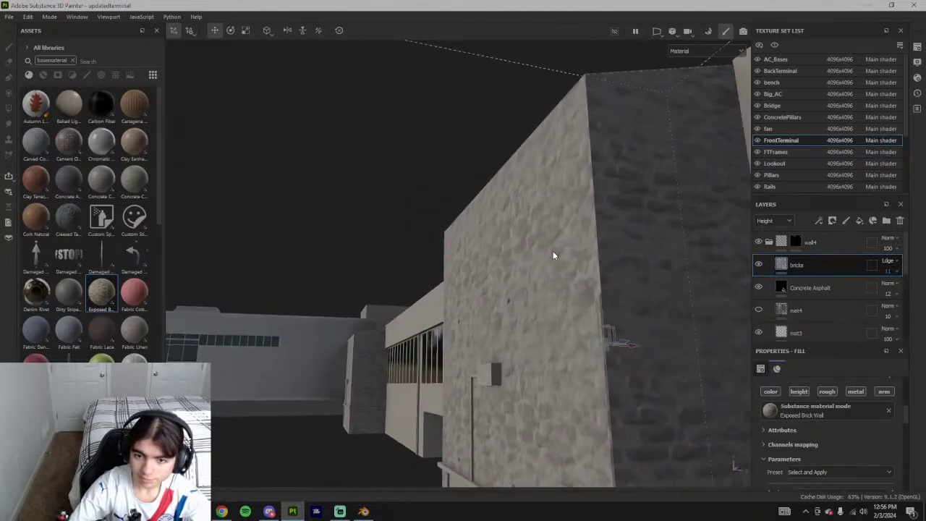
alt+drag(594, 219, 593, 287)
click(888, 272)
drag(886, 288, 883, 288)
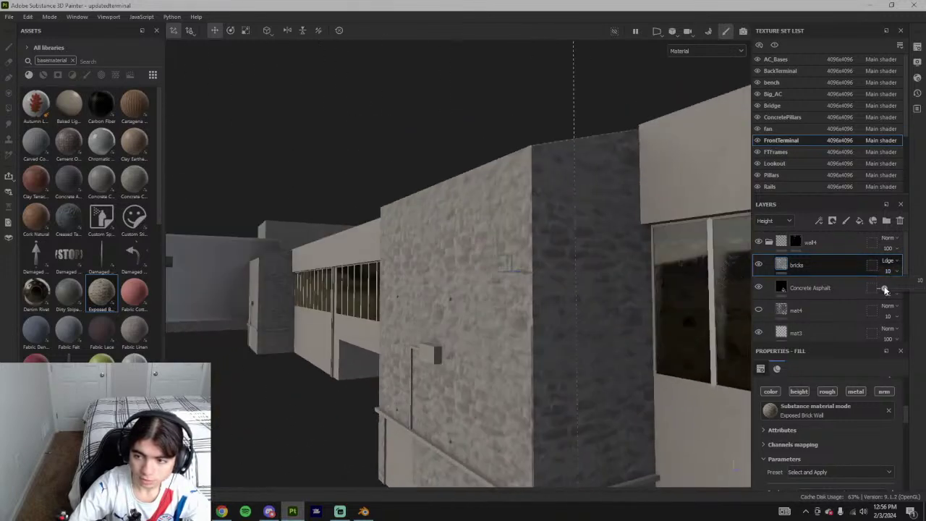
scroll(552, 319, down, 3)
alt+drag(552, 319, 778, 351)
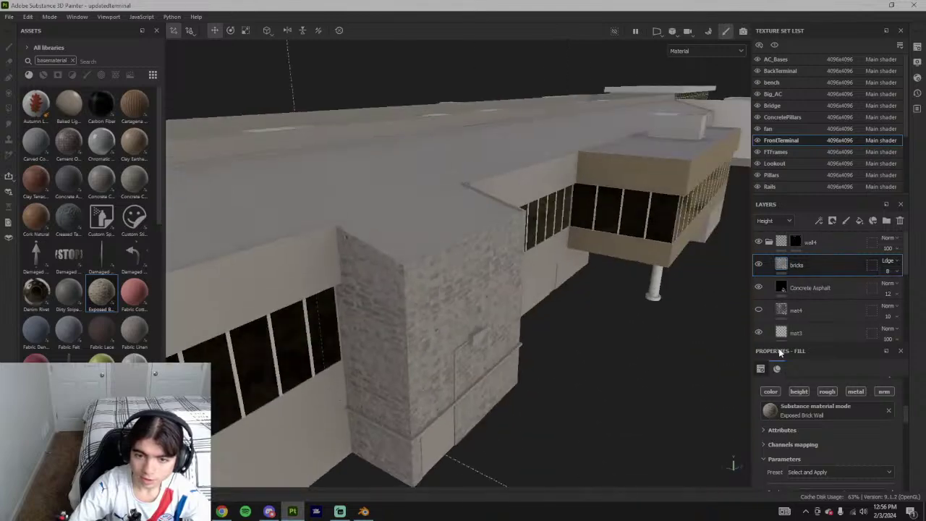
- Show the Base color channel and darken the wall4 base layer's color to gray 646464, checking the bricks at several distances
scroll(581, 371, down, 4)
alt+drag(580, 371, 507, 311)
scroll(802, 301, down, 2)
scroll(805, 301, down, 3)
click(783, 256)
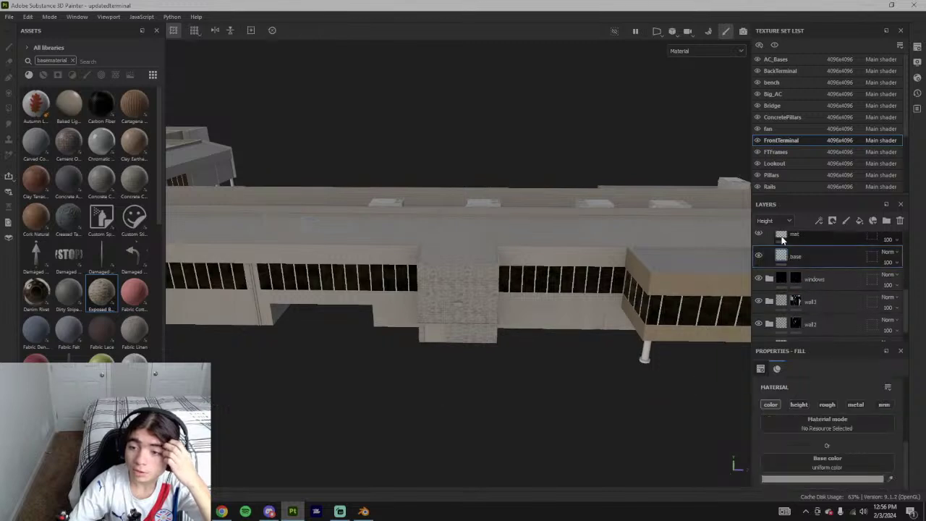
click(781, 221)
click(769, 234)
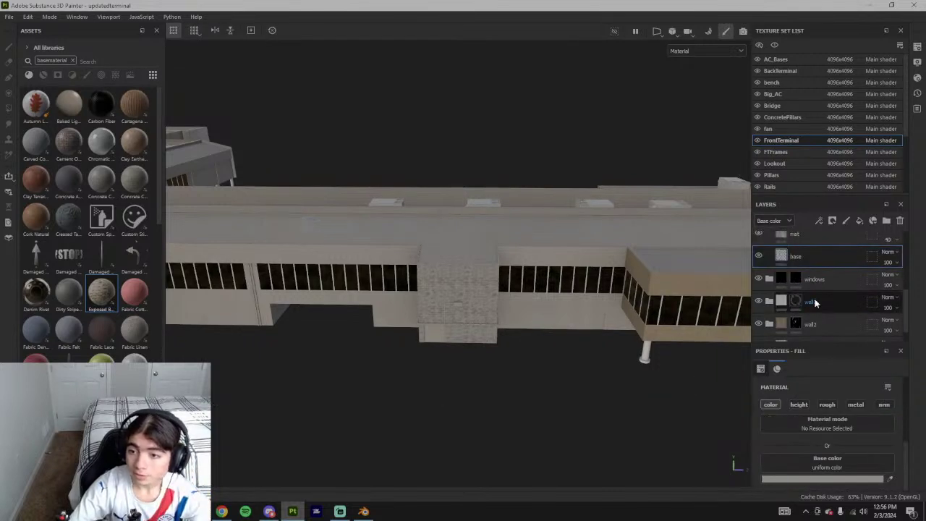
click(815, 477)
mouse_move(695, 301)
mouse_down()
mouse_move(682, 343)
mouse_move(678, 330)
mouse_up()
alt+right_drag(572, 347, 534, 348)
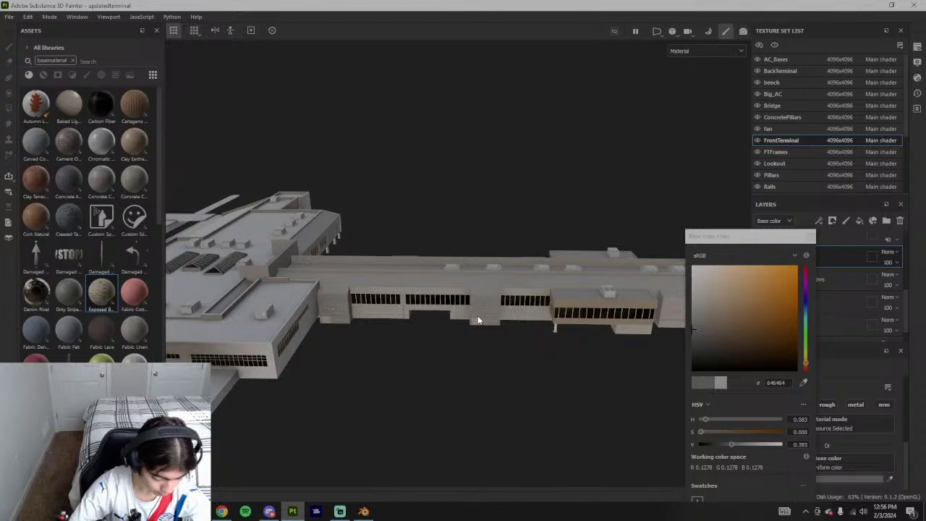
scroll(479, 311, up, 5)
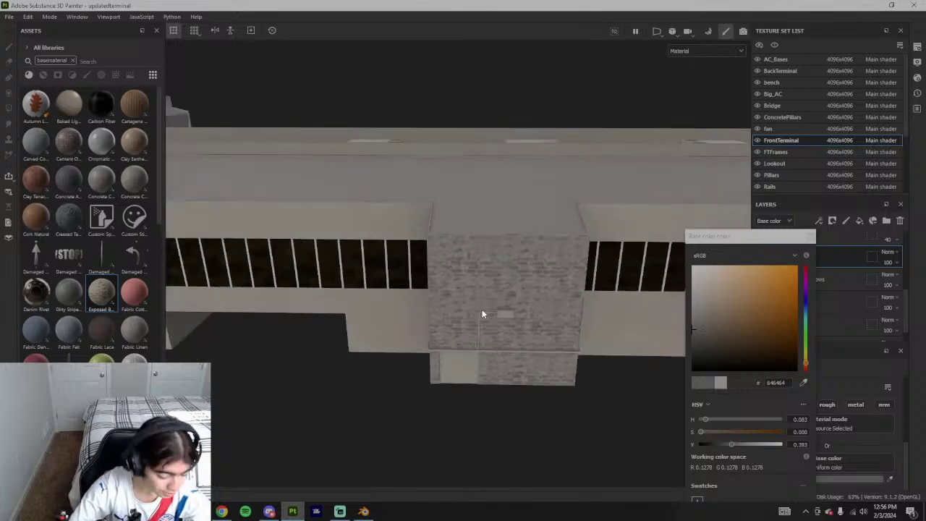
scroll(537, 333, up, 3)
alt+drag(585, 313, 679, 313)
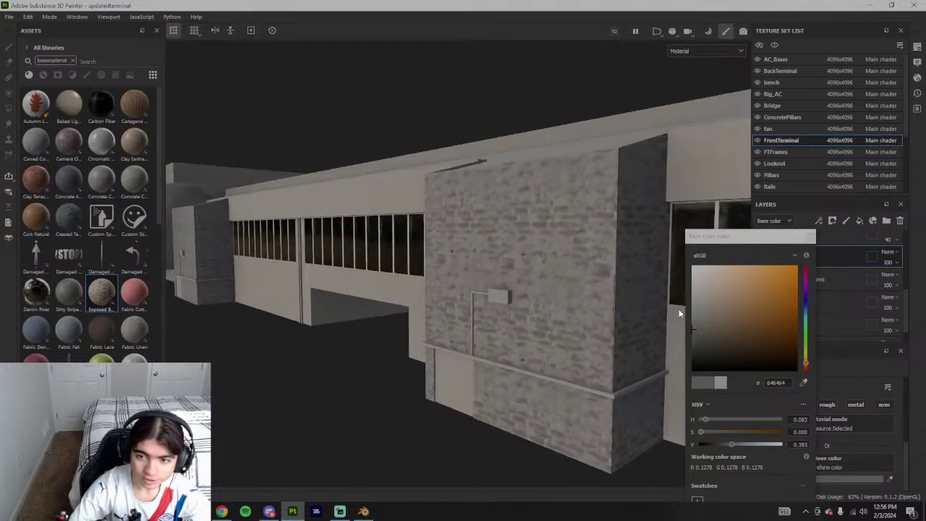
click(806, 239)
- Compare the darker brick extensions with the surrounding terminal walls from a distance and up close
scroll(513, 299, down, 6)
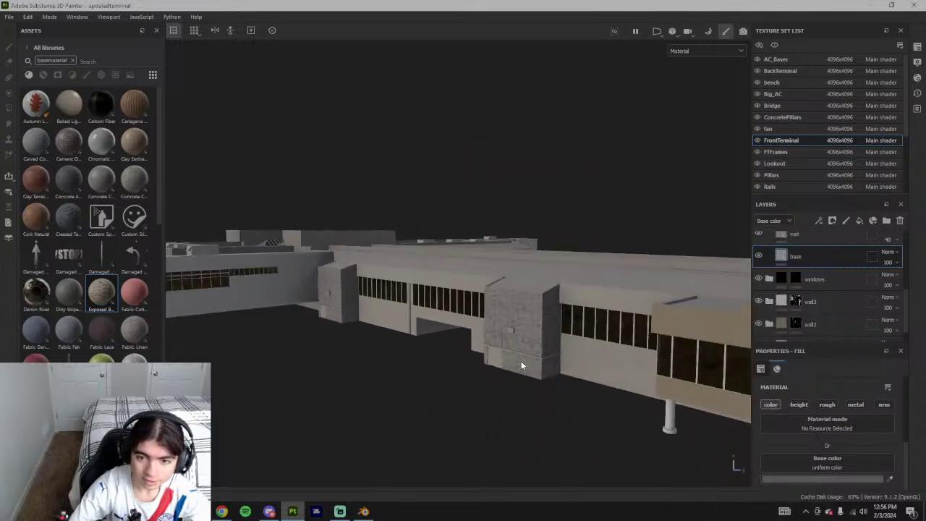
scroll(535, 353, down, 3)
alt+drag(532, 354, 571, 333)
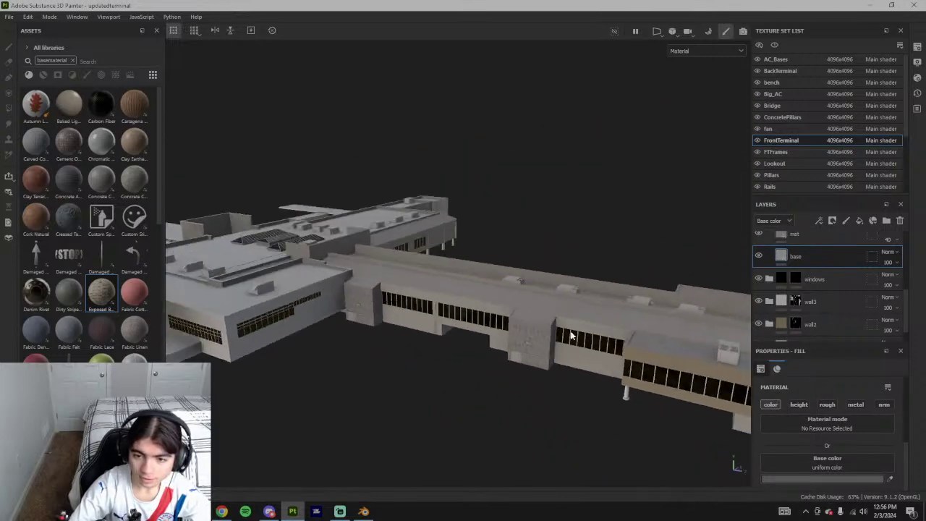
scroll(358, 289, up, 4)
scroll(358, 288, up, 3)
alt+drag(372, 294, 458, 272)
scroll(794, 272, up, 5)
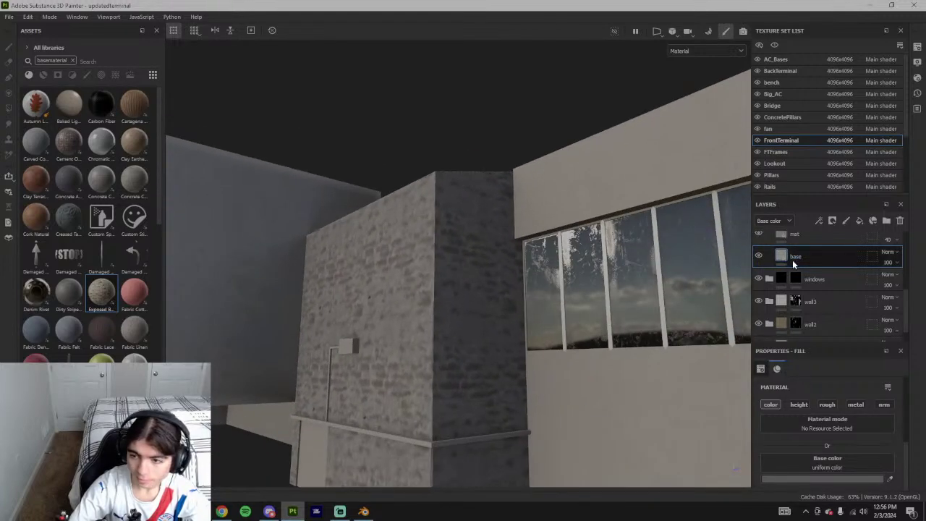
- Select the bricks layer and look through its Exposed Brick Wall parameters, including the channels and technical parameters
click(795, 265)
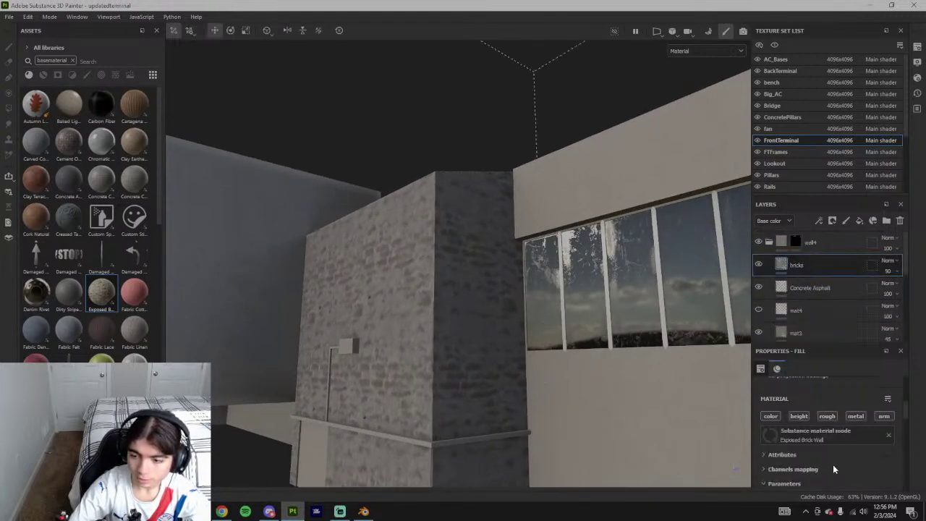
scroll(833, 465, down, 5)
scroll(810, 442, down, 5)
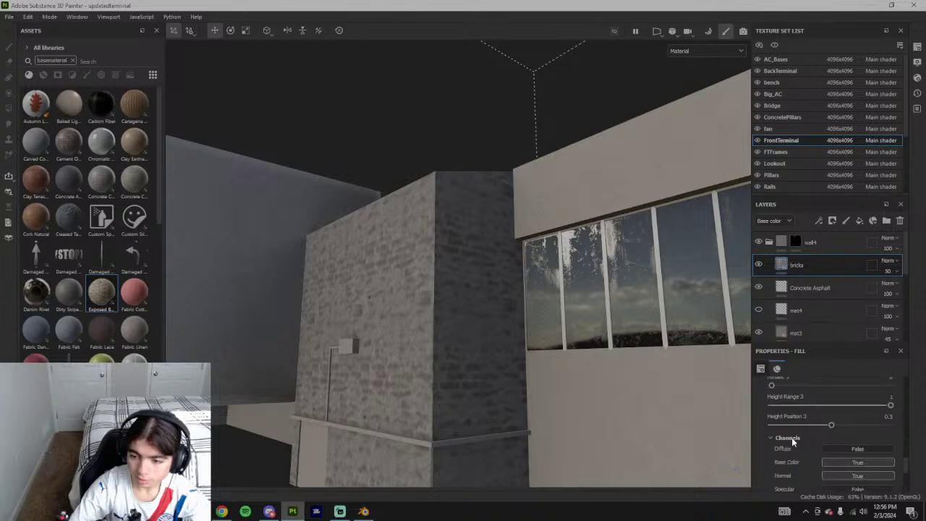
scroll(796, 435, up, 10)
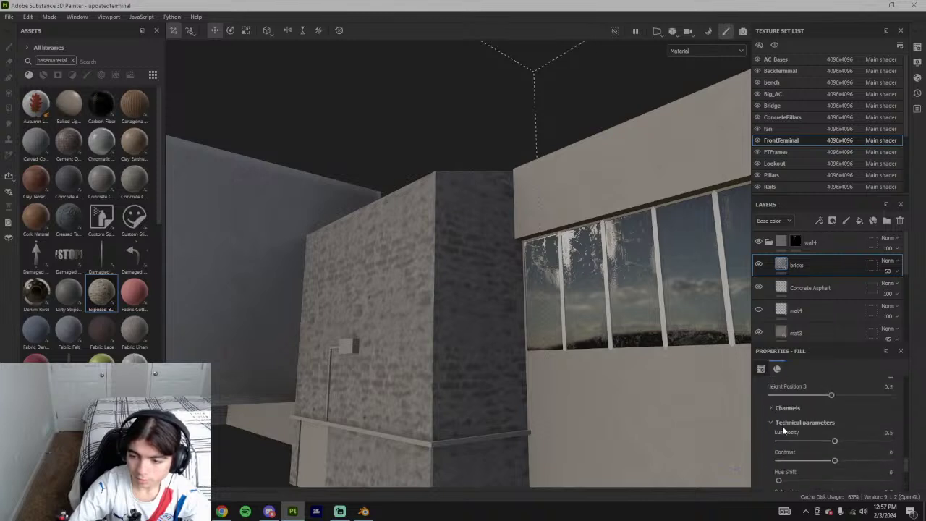
scroll(795, 430, up, 5)
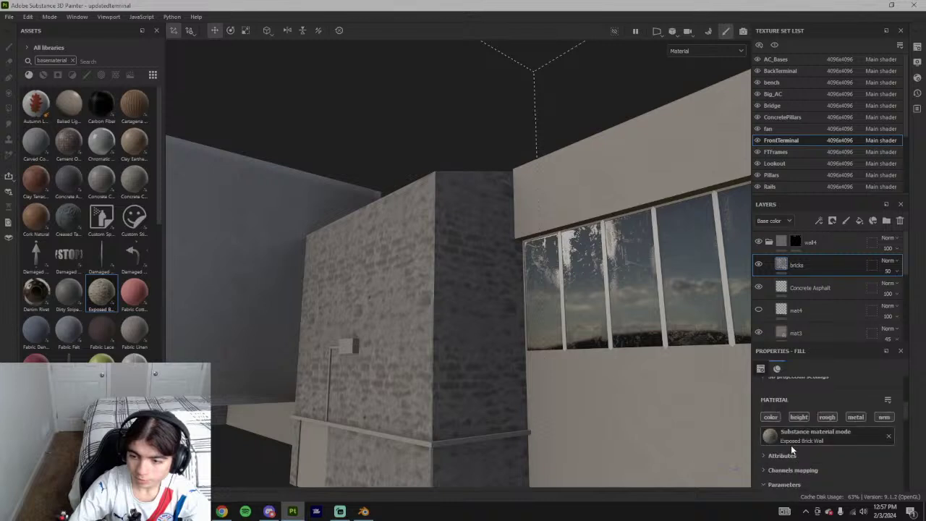
- Examine the attributes and parameters of the Exposed Brick Wall material on the bricks fill layer
click(790, 469)
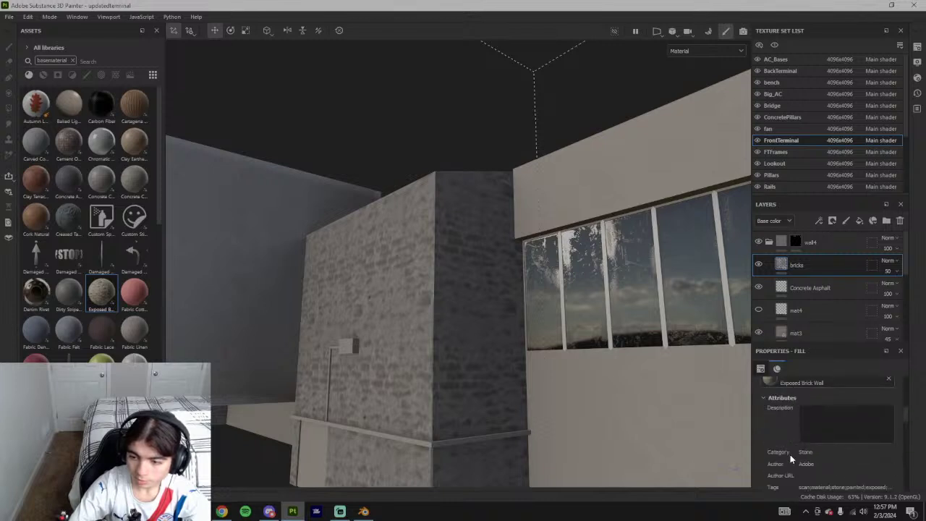
scroll(790, 427, down, 1)
click(792, 412)
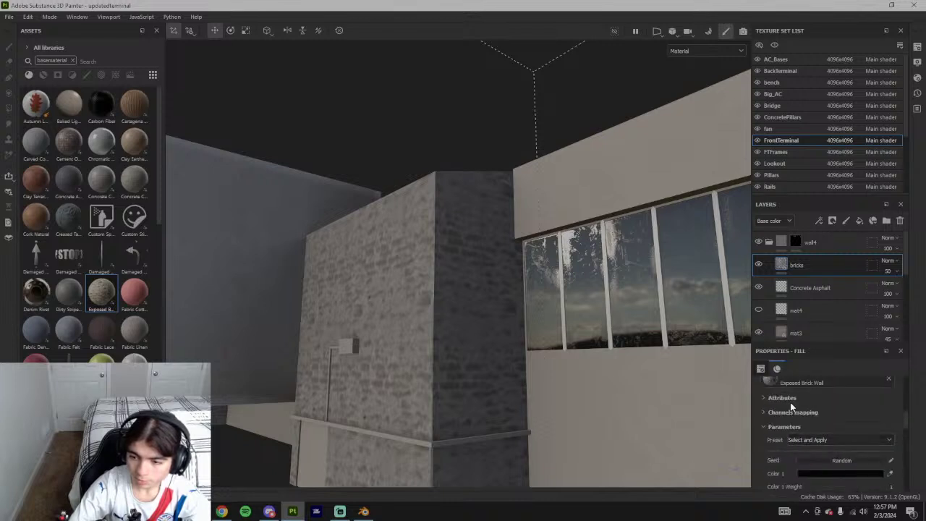
scroll(785, 414, down, 2)
scroll(789, 416, down, 6)
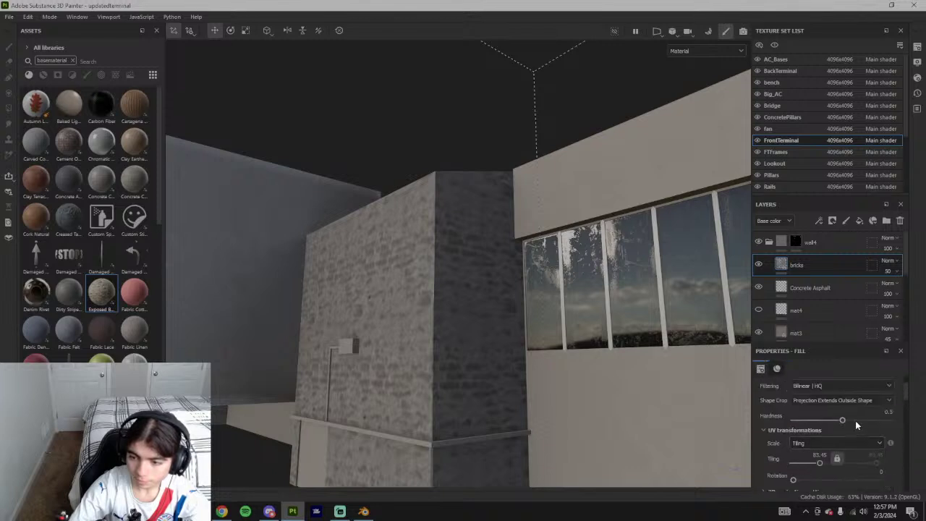
scroll(855, 420, up, 1)
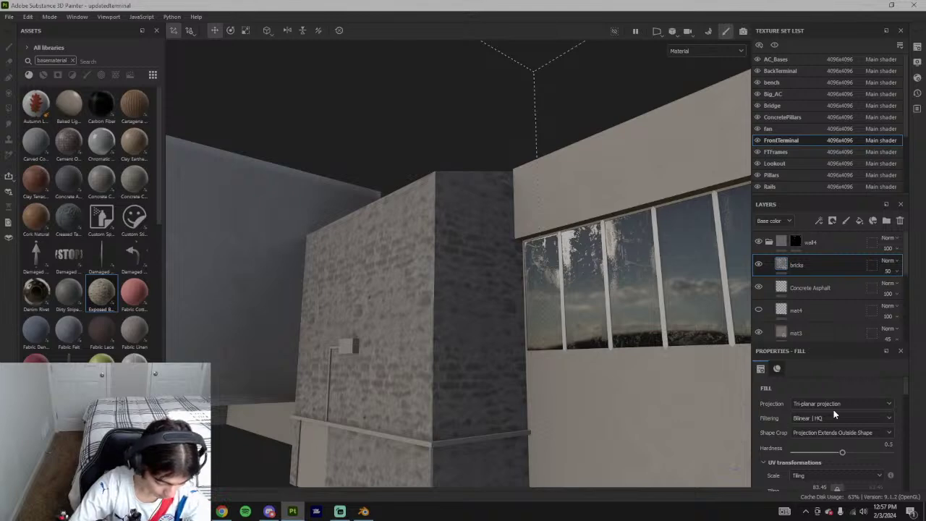
- Set the UV tiling of the bricks fill layer to 96.67
scroll(655, 362, down, 6)
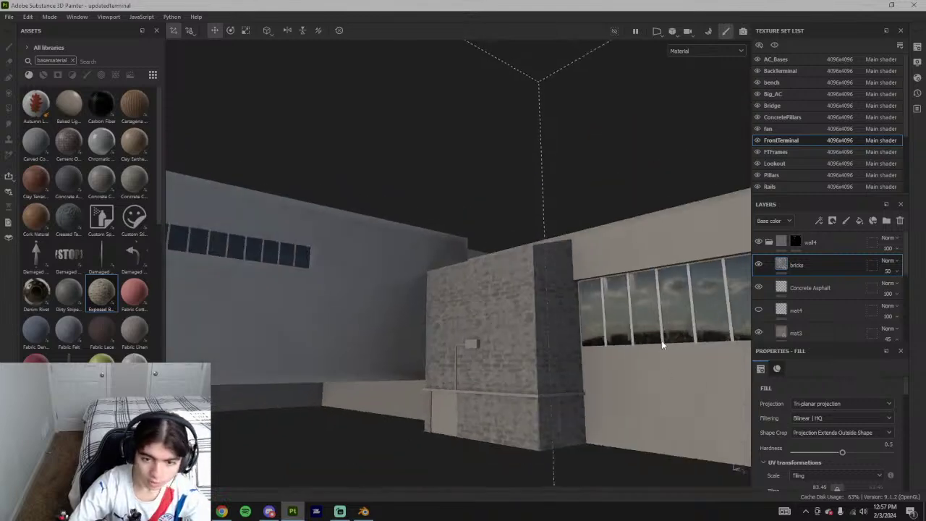
alt+drag(638, 296, 578, 322)
scroll(577, 325, up, 5)
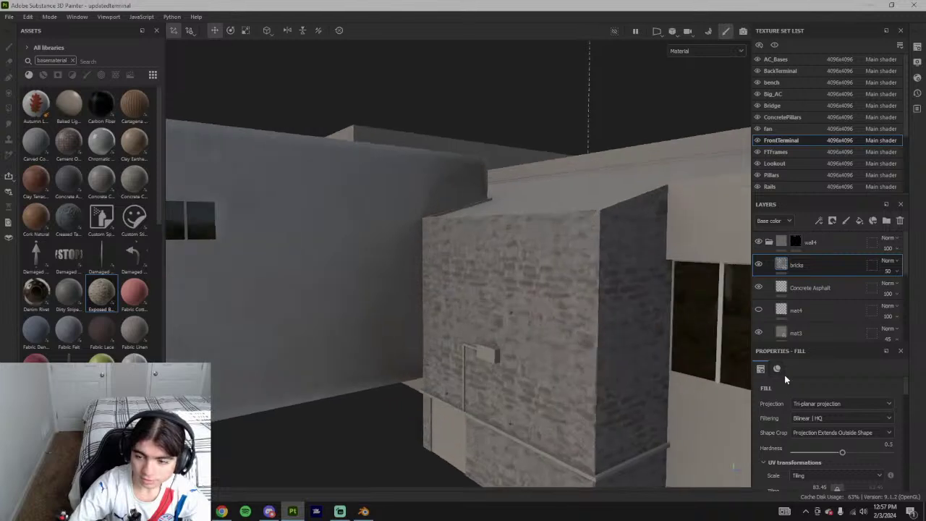
scroll(825, 432, down, 2)
drag(821, 438, 820, 437)
- Raise the UV tiling of the bricks fill layer to 101.12 while checking the projecting wall block
scroll(613, 385, down, 5)
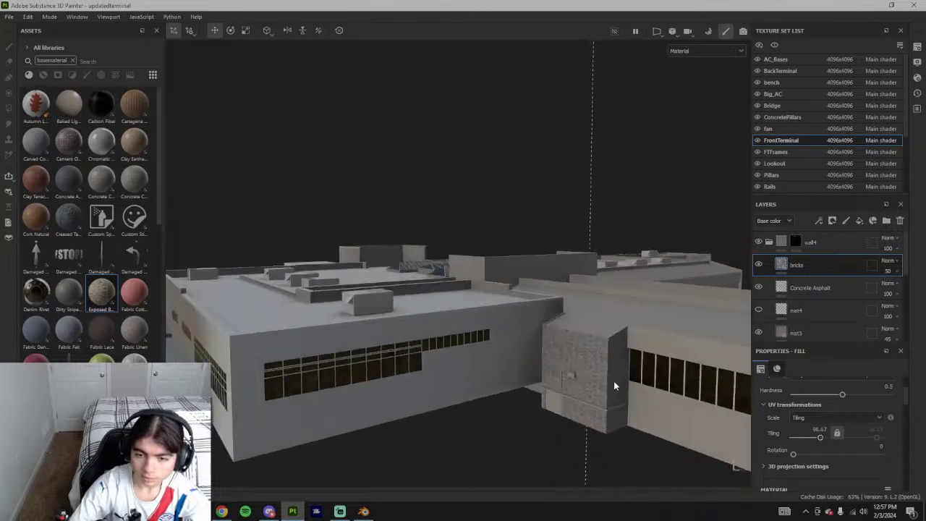
alt+drag(614, 385, 668, 409)
scroll(668, 409, down, 3)
alt+middle_drag(668, 410, 561, 316)
scroll(554, 322, up, 8)
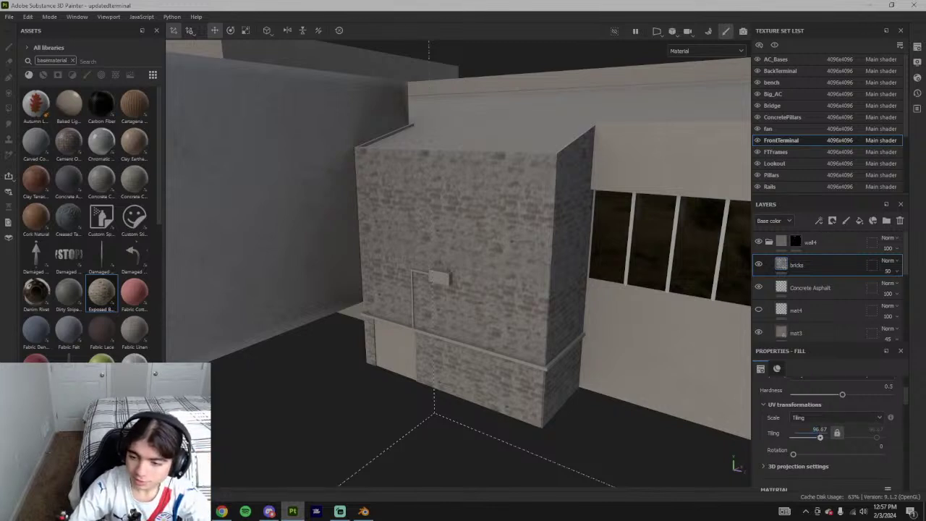
drag(821, 439, 815, 444)
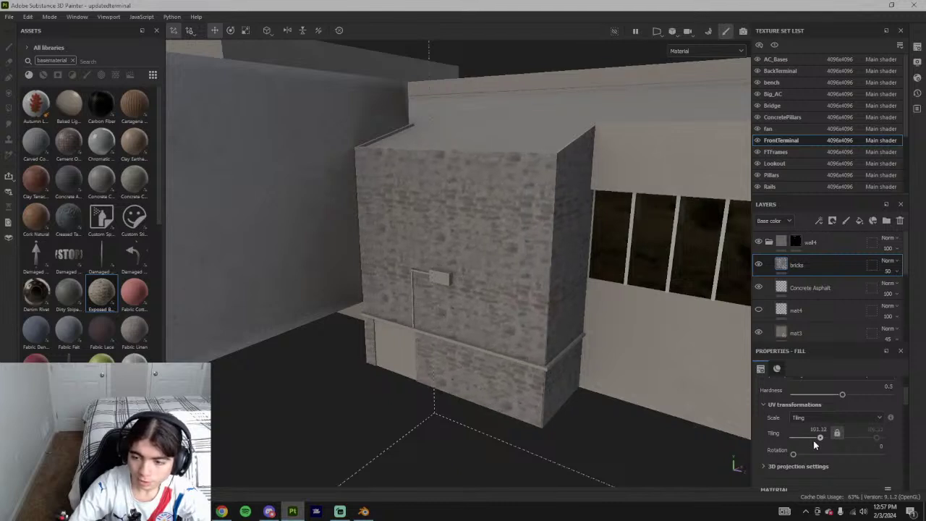
- Examine the brick pattern on the projecting wall blocks, both close up and along the terminal's front
scroll(511, 382, down, 6)
alt+middle_drag(547, 379, 526, 332)
alt+drag(526, 333, 466, 300)
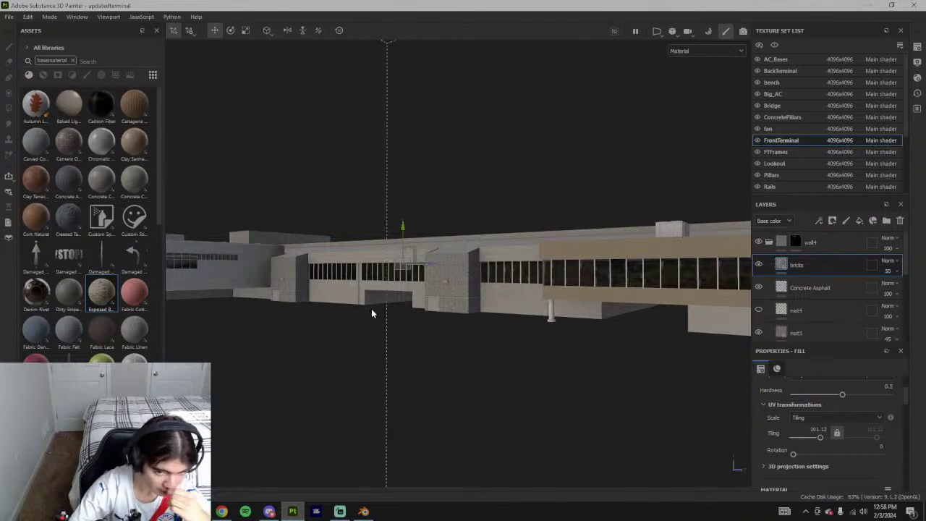
scroll(474, 285, up, 10)
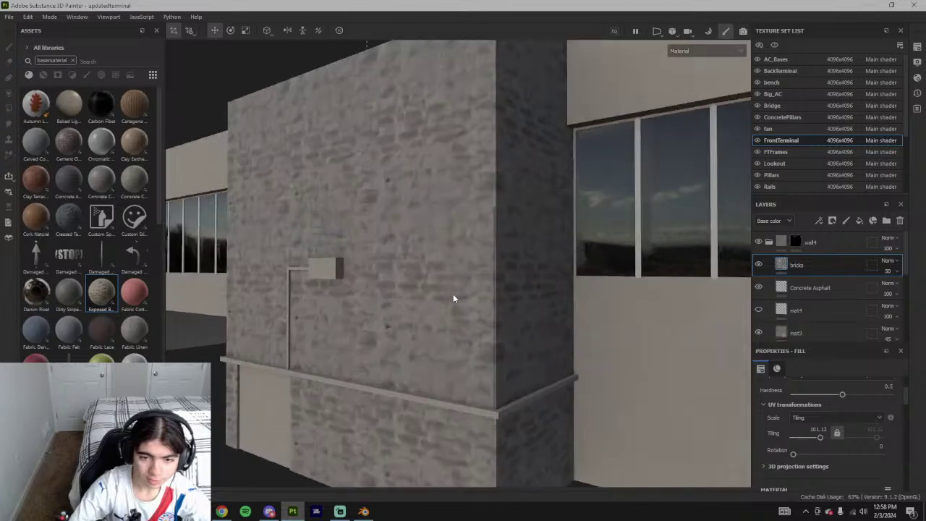
alt+drag(453, 294, 451, 197)
scroll(510, 336, down, 8)
scroll(493, 353, down, 3)
scroll(467, 275, up, 5)
alt+drag(604, 310, 426, 340)
scroll(427, 340, down, 3)
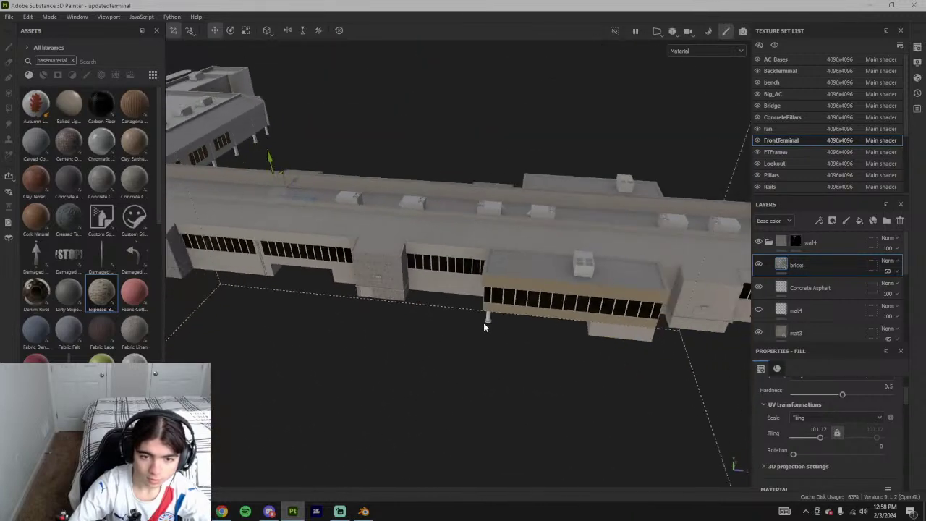
alt+drag(486, 326, 366, 269)
scroll(392, 282, up, 4)
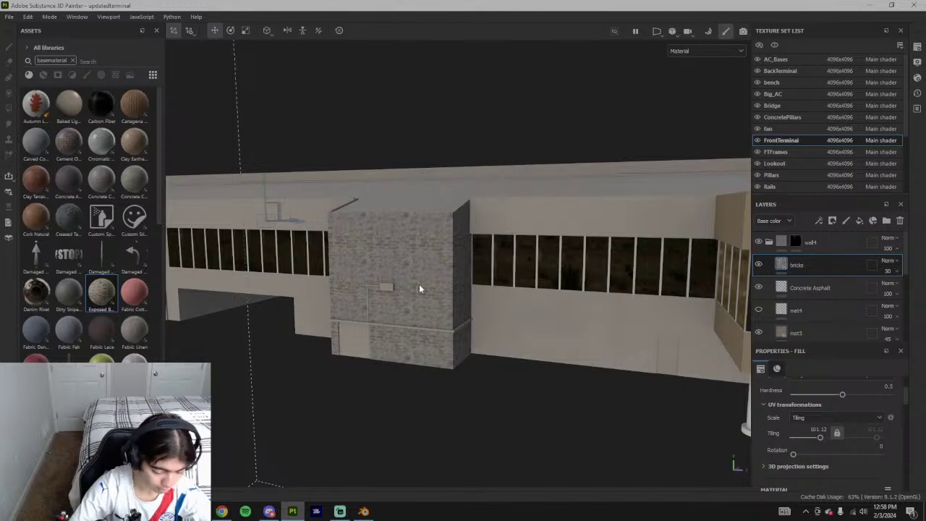
alt+drag(504, 331, 381, 291)
scroll(454, 233, down, 10)
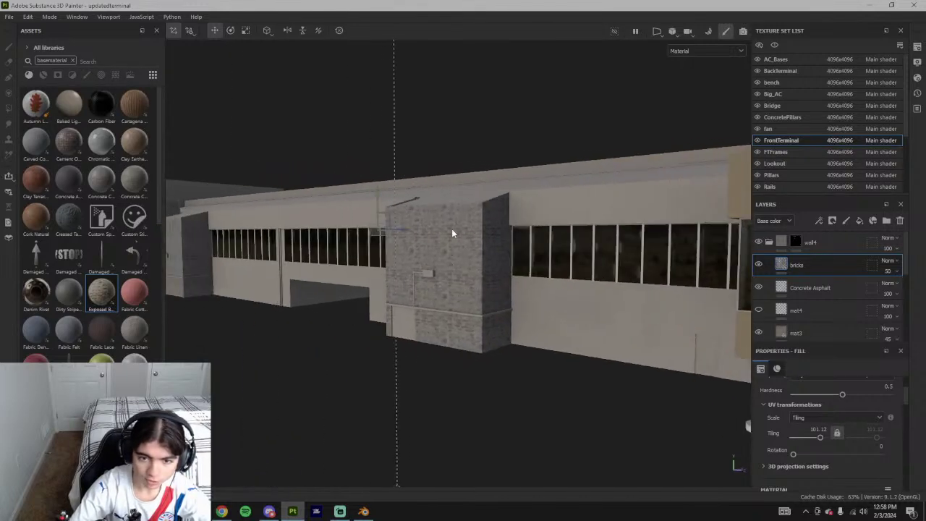
alt+drag(452, 302, 530, 285)
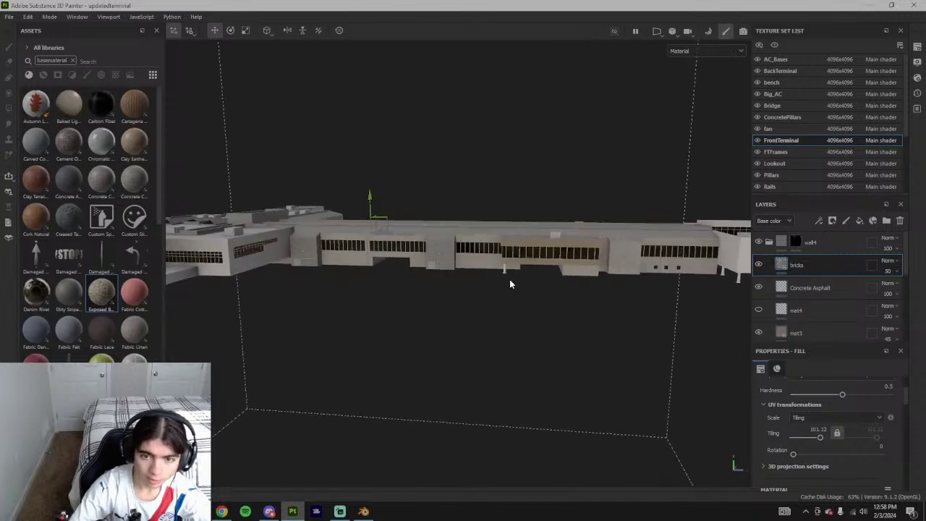
- Compare the middle brick block at long and close range, and review the layers beneath the bricks layer
scroll(434, 253, up, 5)
scroll(438, 258, down, 4)
scroll(440, 259, down, 2)
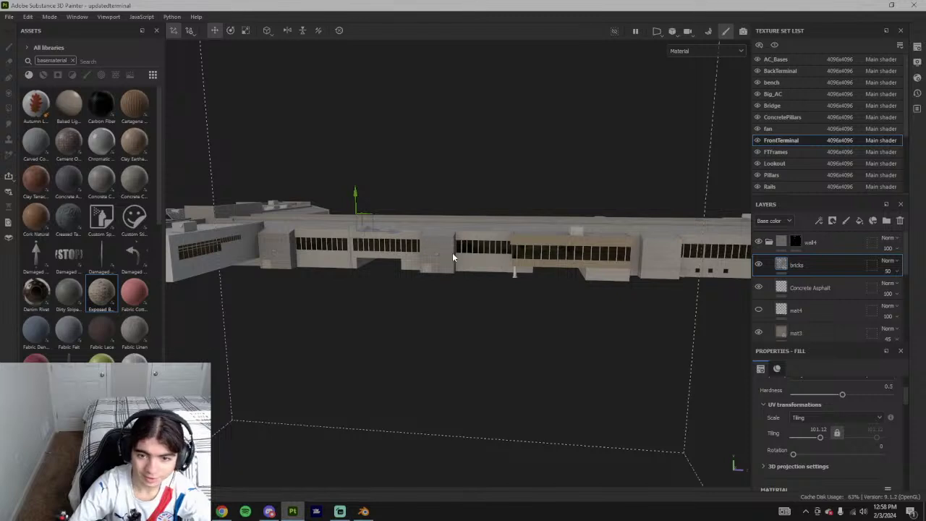
scroll(442, 264, up, 10)
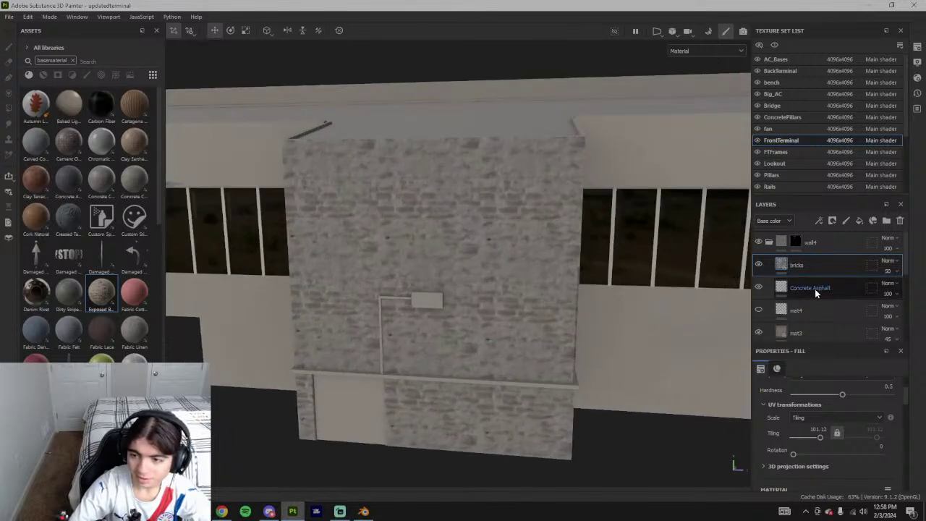
scroll(815, 289, down, 5)
scroll(612, 308, down, 1)
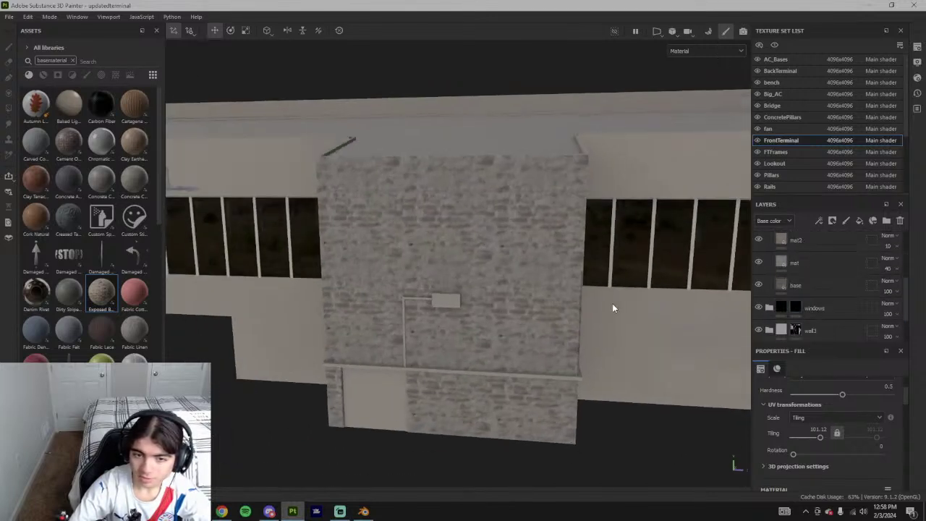
scroll(817, 284, up, 5)
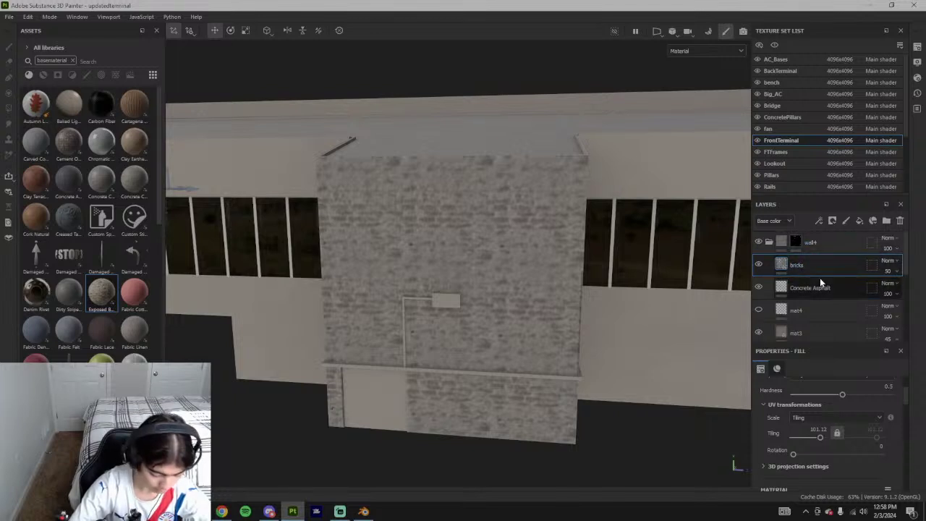
scroll(497, 308, down, 10)
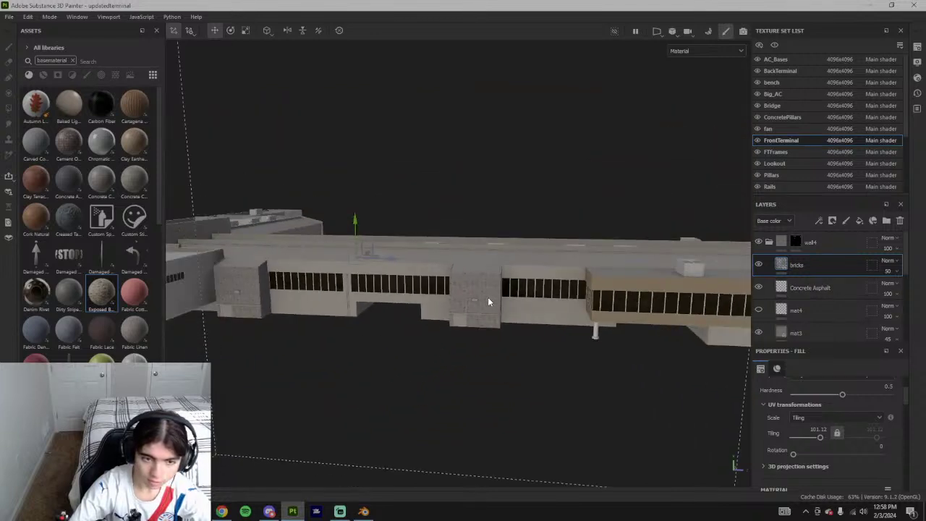
scroll(449, 246, up, 10)
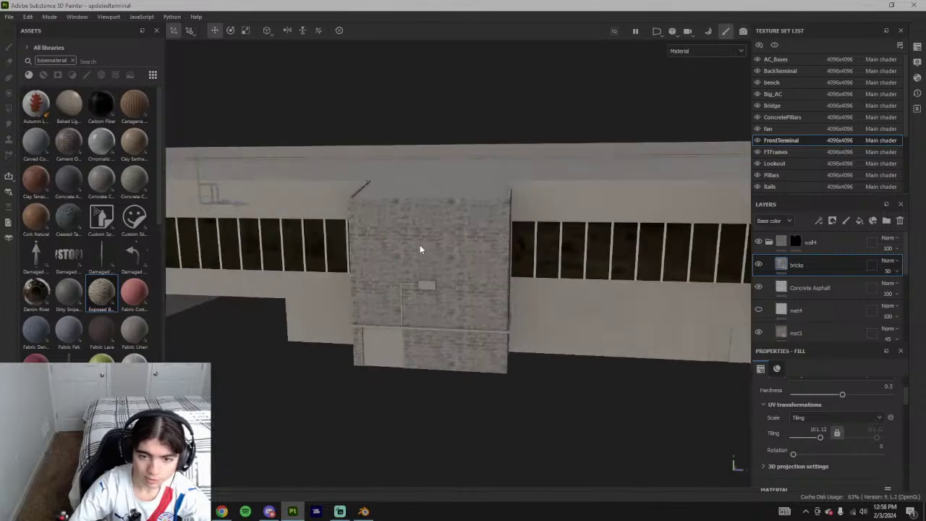
alt+right_drag(414, 328, 393, 196)
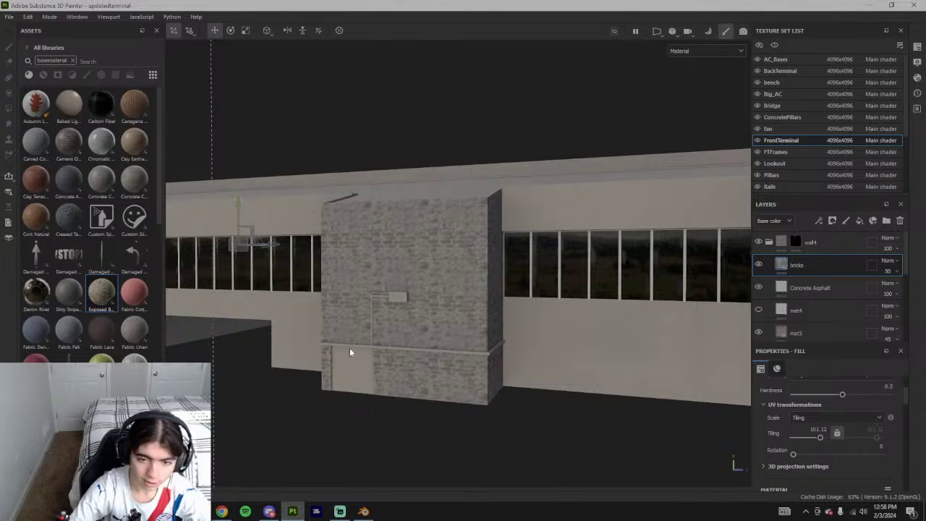
- Inspect the brick blocks from several angles and check the airport trip report video in the browser for reference
scroll(465, 377, down, 8)
alt+drag(481, 363, 473, 282)
scroll(369, 325, up, 7)
alt+middle_drag(619, 316, 500, 286)
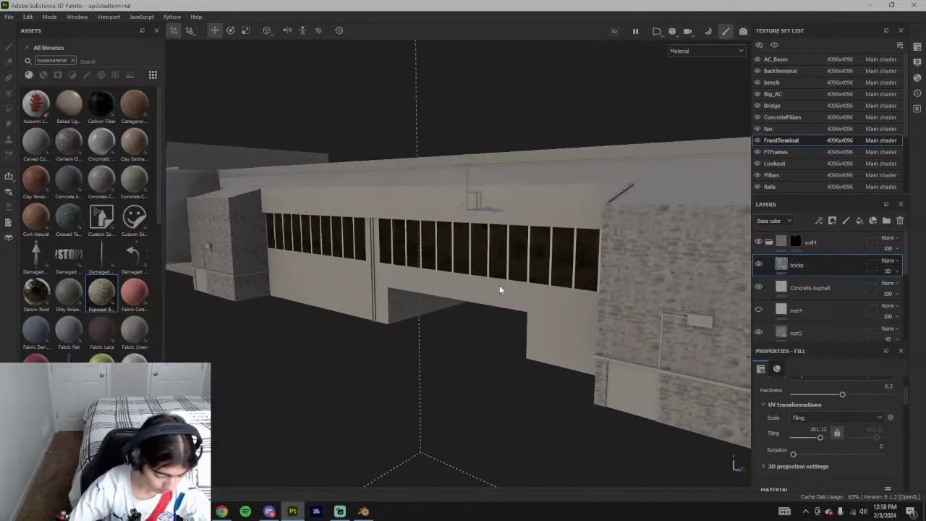
alt+drag(534, 296, 341, 258)
scroll(472, 277, up, 3)
alt+drag(472, 277, 424, 297)
scroll(463, 300, down, 5)
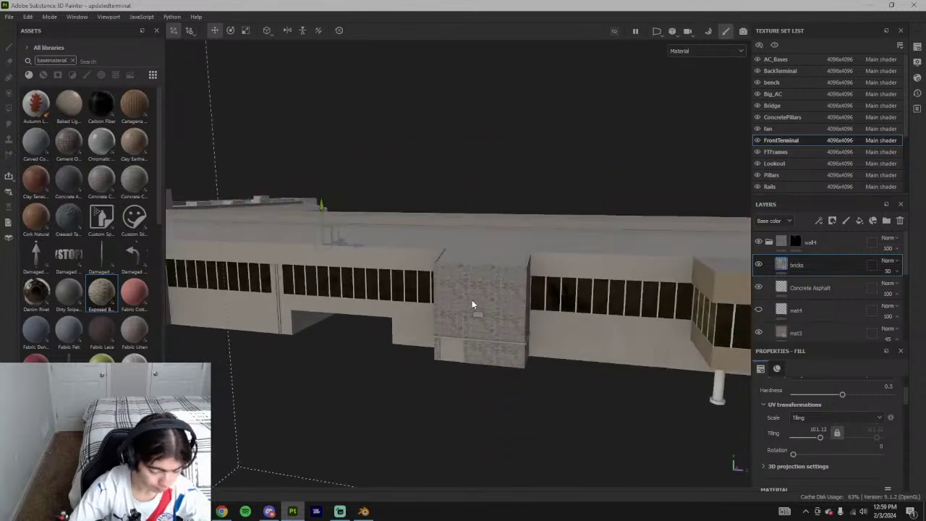
key(alt+Tab)
key(alt+Tab)
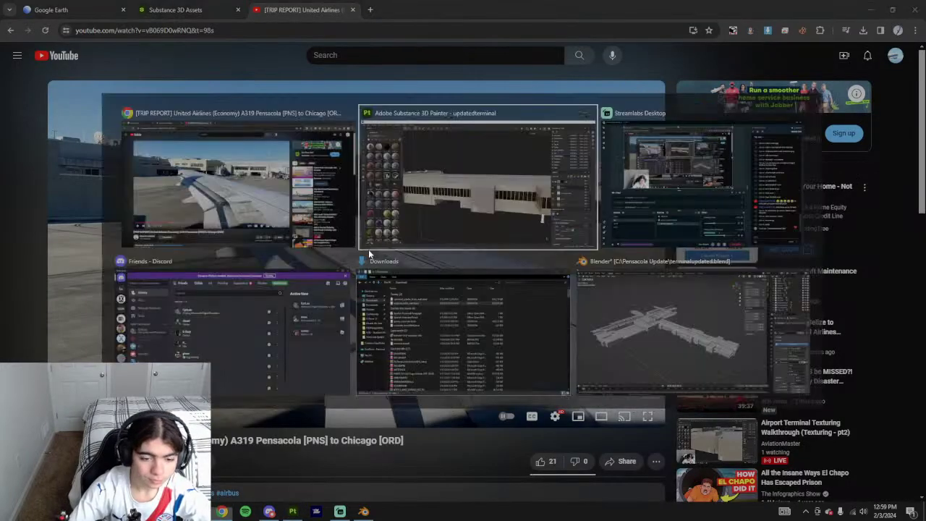
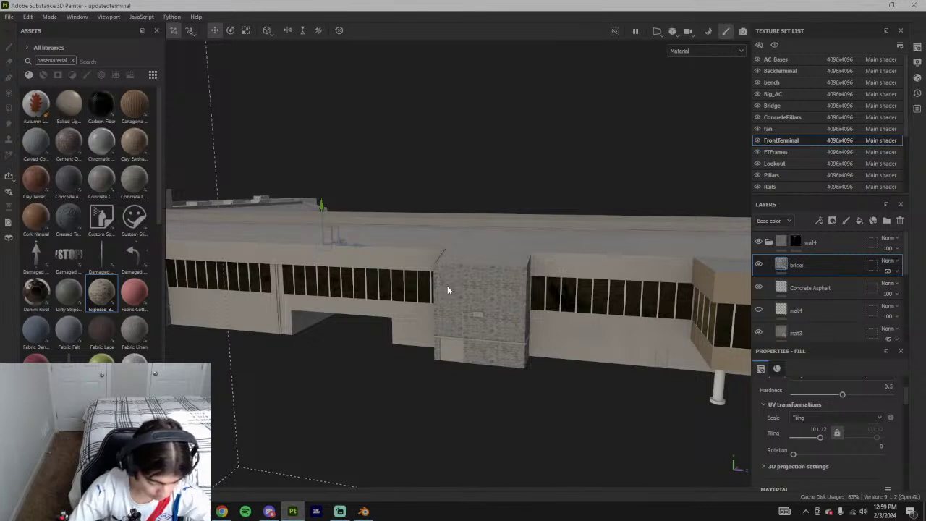
- Examine the brick blocks, plain wall blocks and window bands along the front terminal, including the overall terminal view
scroll(516, 344, down, 5)
alt+middle_drag(554, 339, 515, 289)
scroll(515, 288, up, 5)
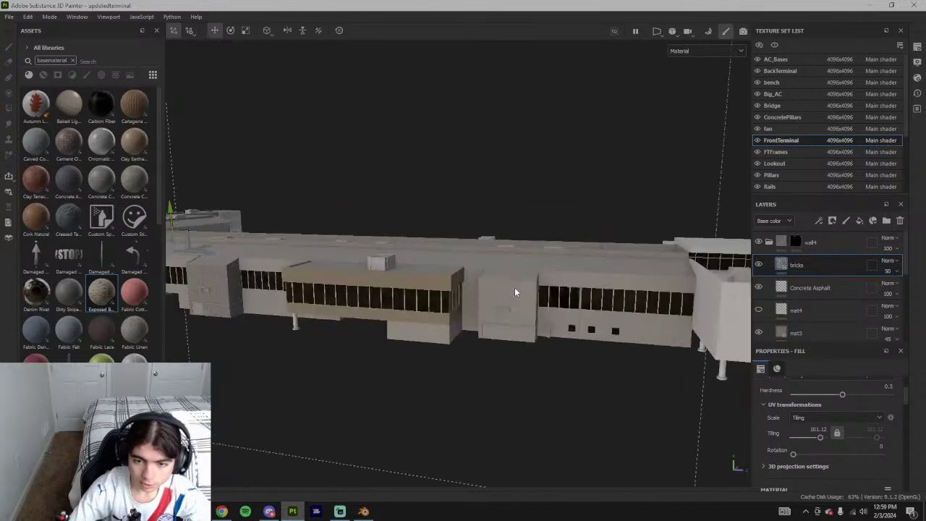
alt+middle_drag(296, 279, 397, 307)
scroll(398, 307, up, 5)
scroll(396, 309, up, 5)
alt+drag(395, 315, 455, 319)
scroll(454, 322, down, 5)
scroll(501, 295, up, 5)
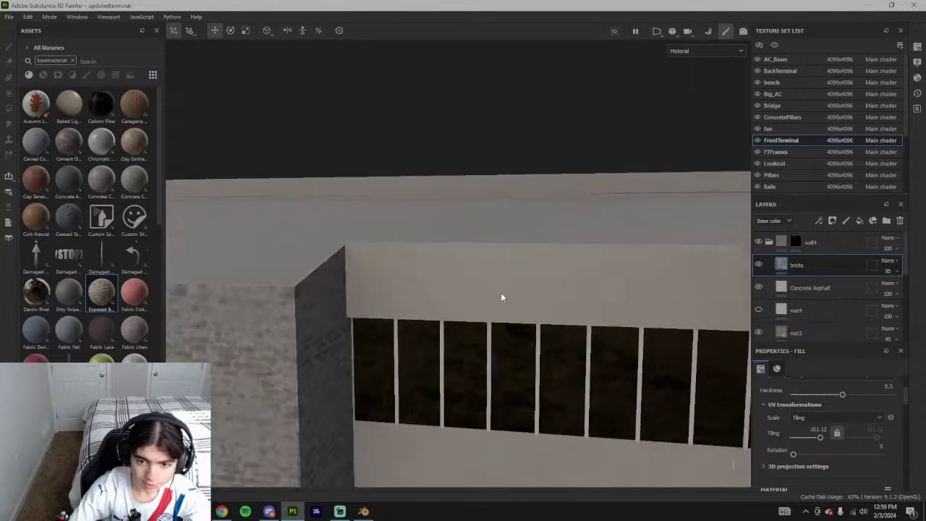
scroll(472, 326, down, 9)
alt+middle_drag(524, 305, 413, 270)
alt+drag(413, 271, 449, 275)
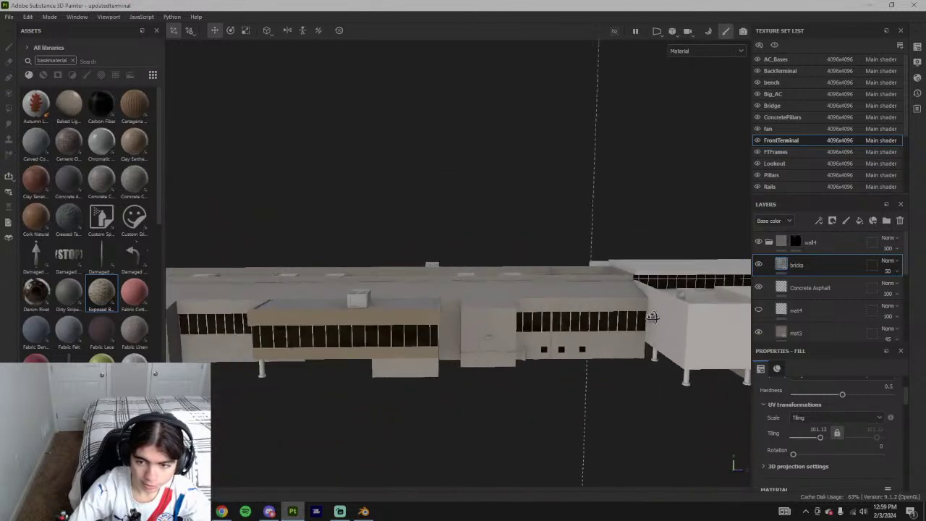
alt+middle_drag(449, 275, 380, 274)
scroll(652, 348, up, 4)
scroll(392, 395, down, 4)
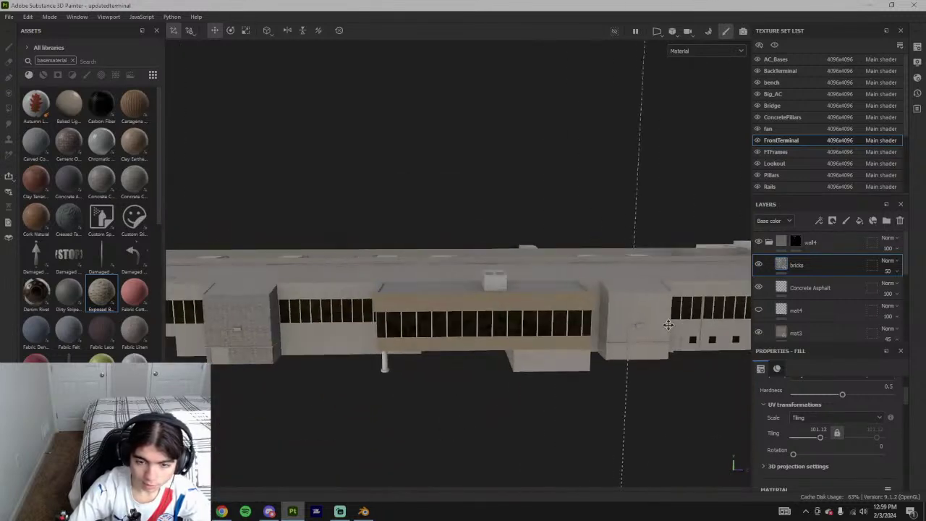
alt+drag(393, 395, 420, 359)
scroll(420, 360, down, 4)
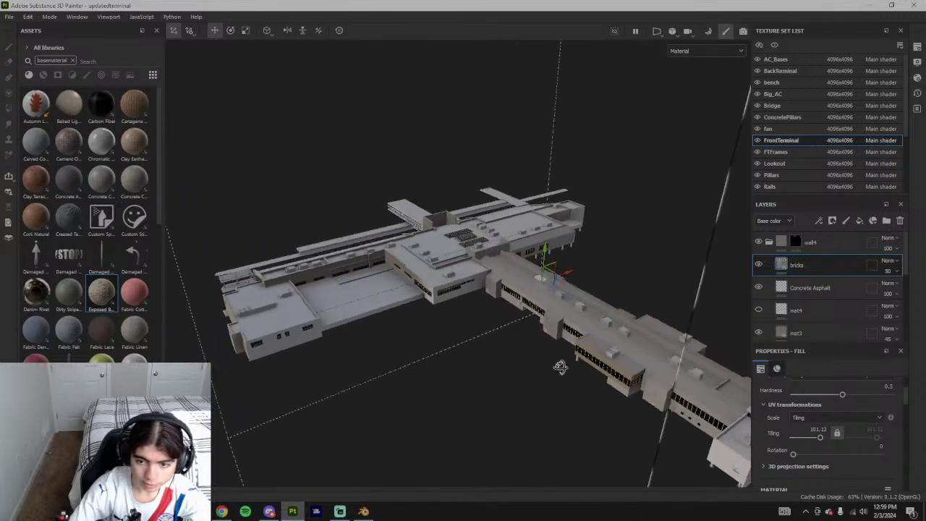
alt+middle_drag(562, 368, 450, 300)
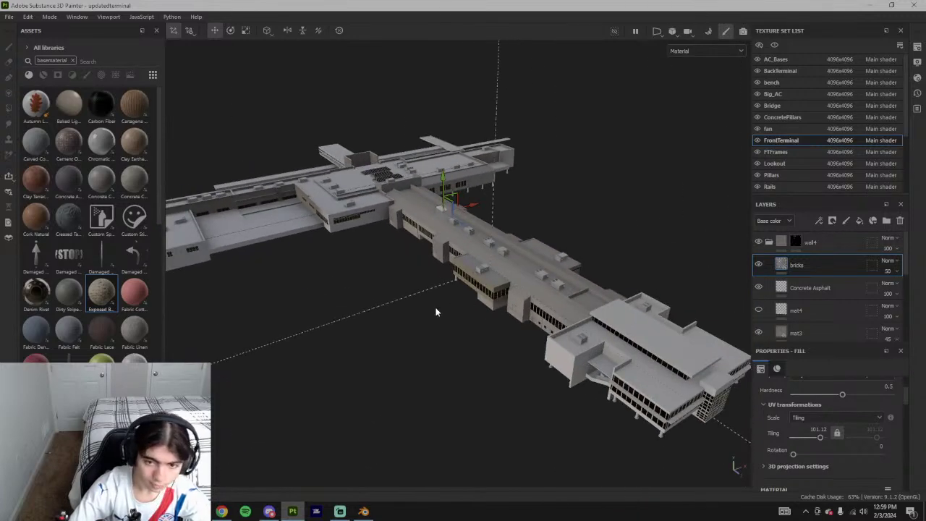
- Set the UV tiling of the bricks fill layer to 100.22
alt+drag(436, 311, 492, 292)
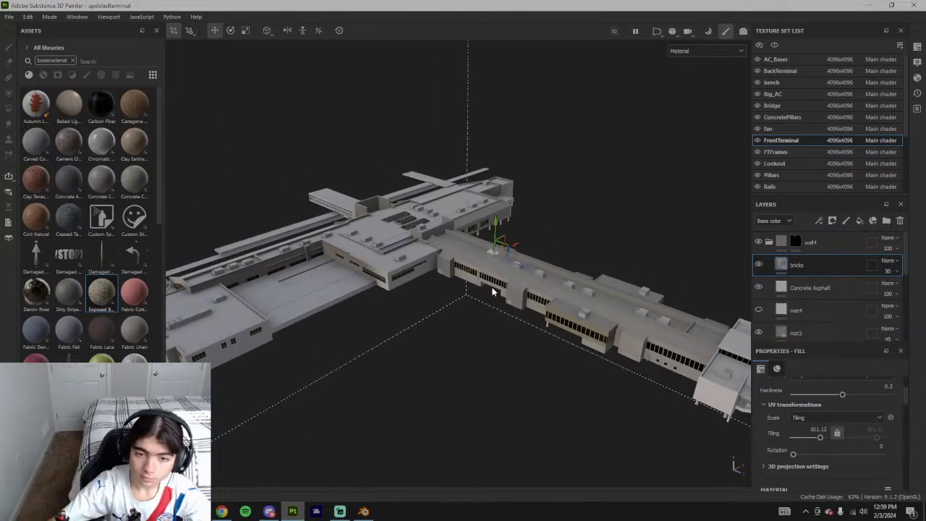
scroll(499, 293, up, 6)
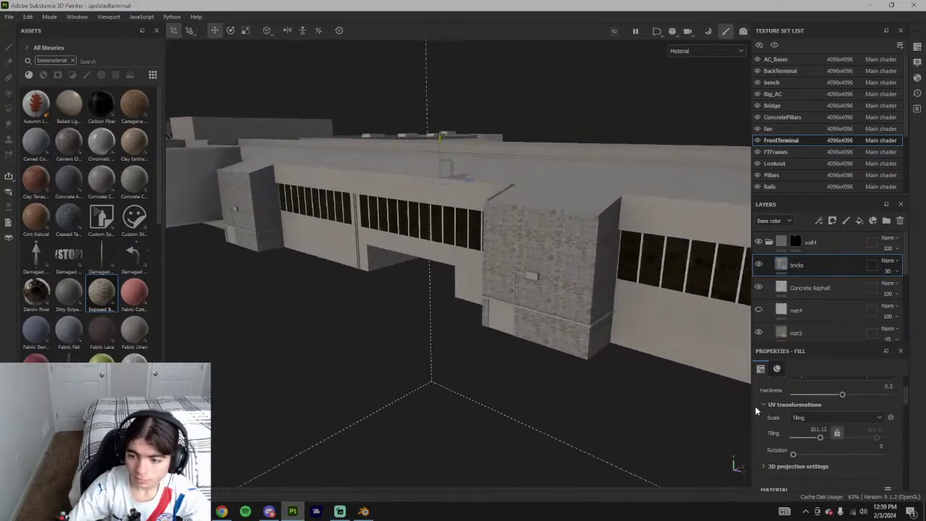
mouse_move(823, 438)
mouse_down()
mouse_move(799, 445)
mouse_move(813, 449)
mouse_up()
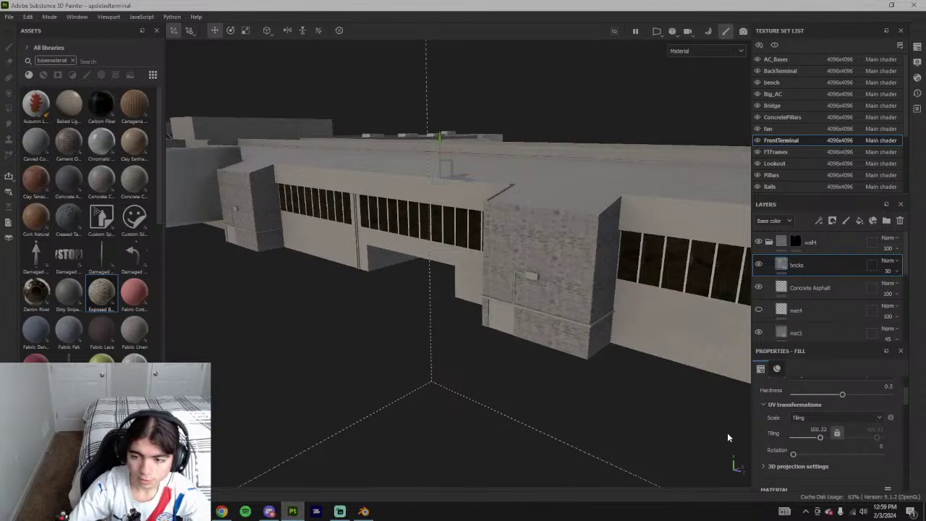
- Try a UV tiling of 83.45 on the bricks fill layer and undo it
drag(728, 434, 609, 390)
key(ctrl)
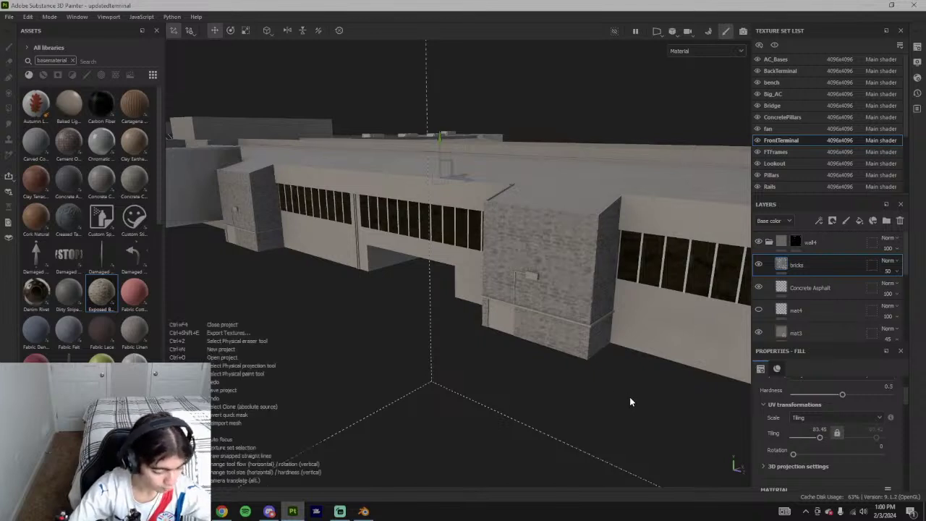
key(ctrl+z)
- Polygon-fill the wall4 folder's mask on the front and adjoining side faces of the plain block between the tan window bay and the small square windows
alt+drag(573, 372, 665, 350)
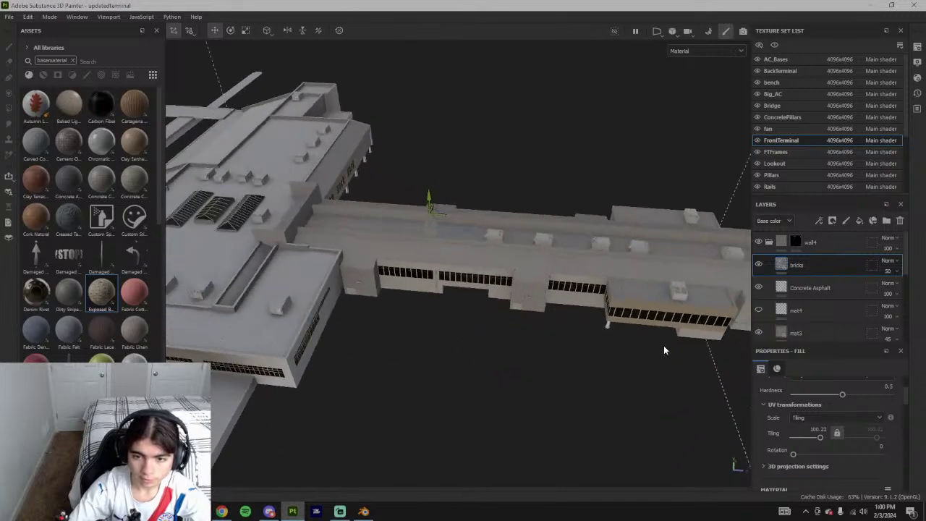
alt+middle_drag(665, 350, 478, 338)
alt+right_drag(478, 339, 635, 332)
alt+middle_drag(635, 333, 383, 310)
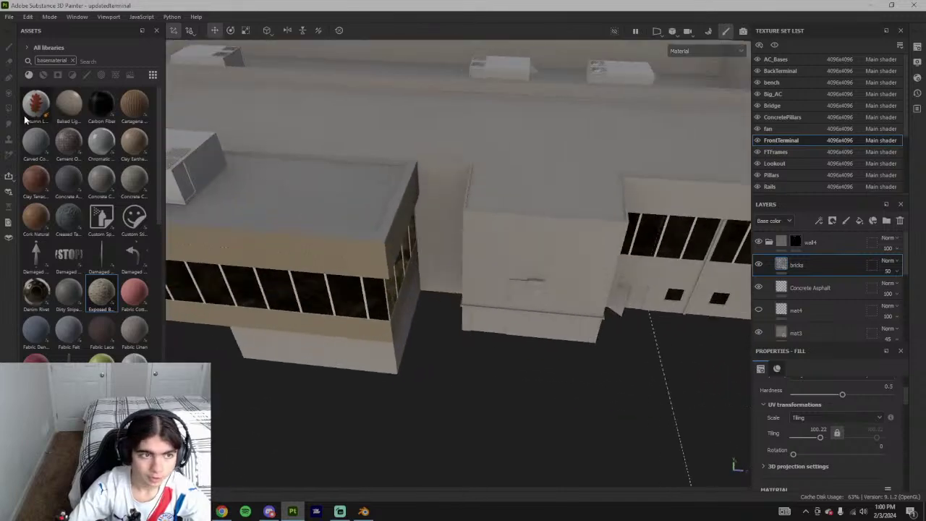
click(796, 241)
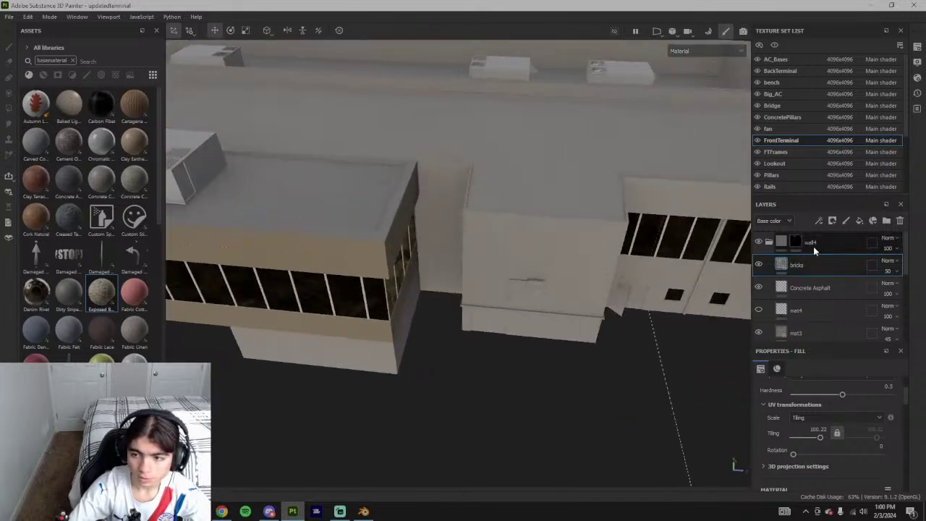
click(9, 108)
mouse_move(518, 233)
mouse_down()
mouse_move(516, 257)
mouse_move(544, 303)
mouse_up()
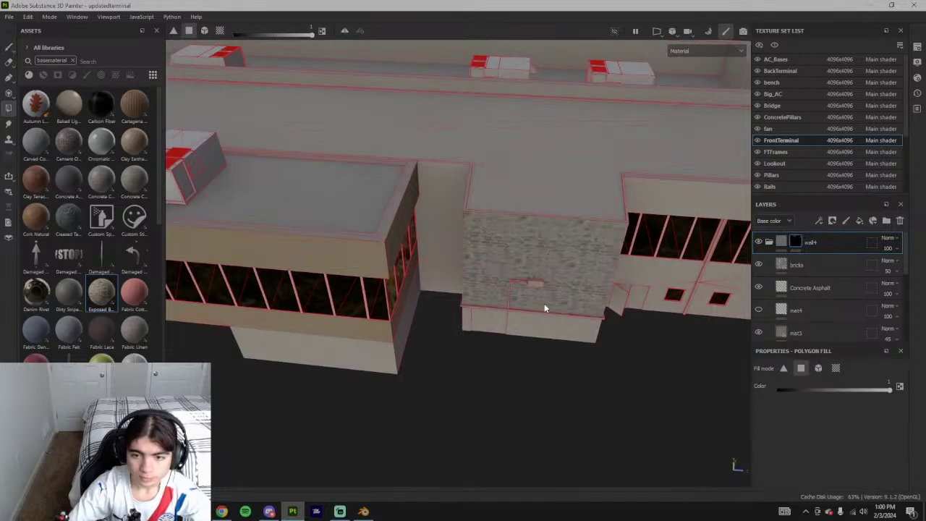
alt+drag(569, 331, 621, 274)
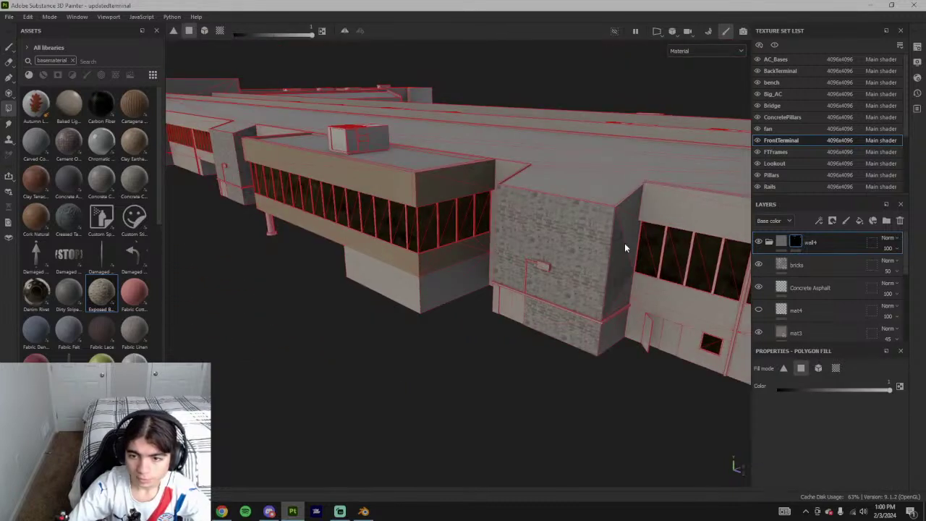
- Set Color 2 of the bricks layer's Exposed Brick Wall material to grey 707070
click(796, 264)
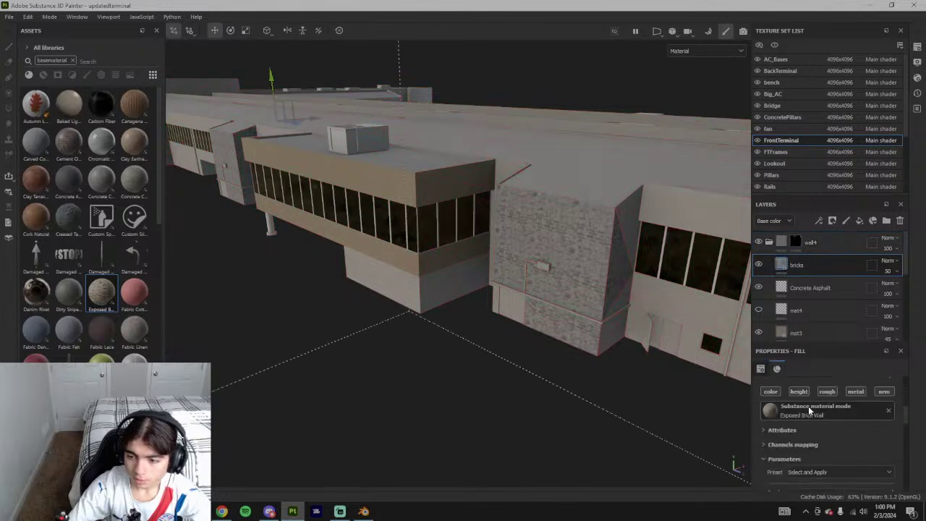
scroll(825, 427, down, 5)
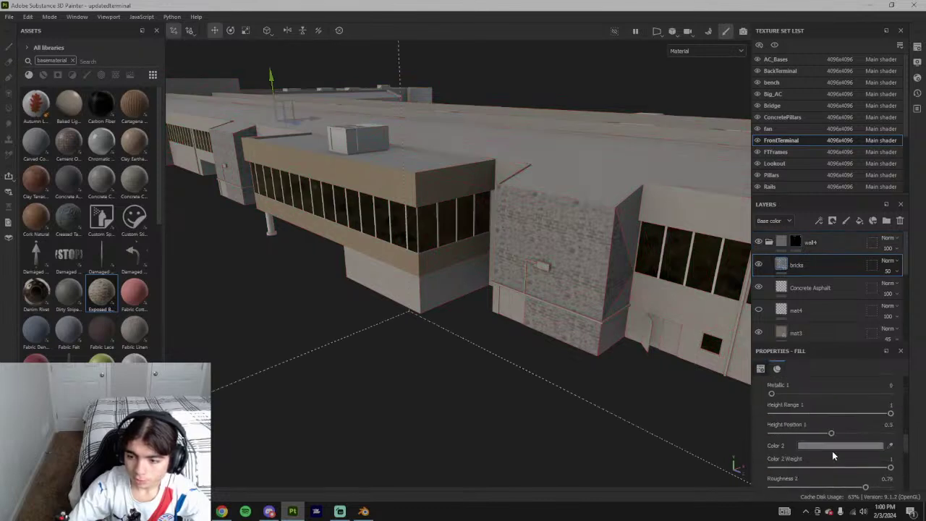
click(829, 446)
drag(701, 324, 690, 326)
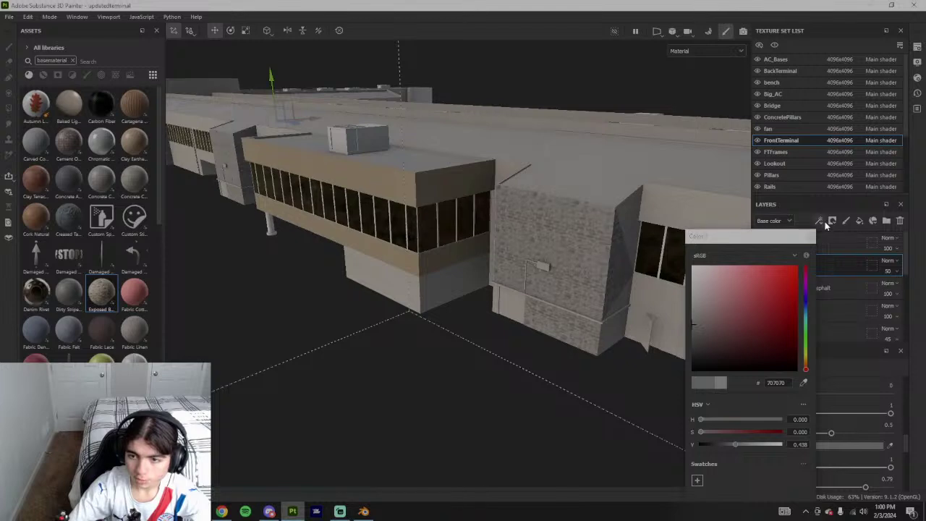
- Set Color 3 of the bricks layer's material to grey 707070 and check the brick blocks from afar and up close
scroll(810, 405, down, 3)
scroll(820, 439, up, 5)
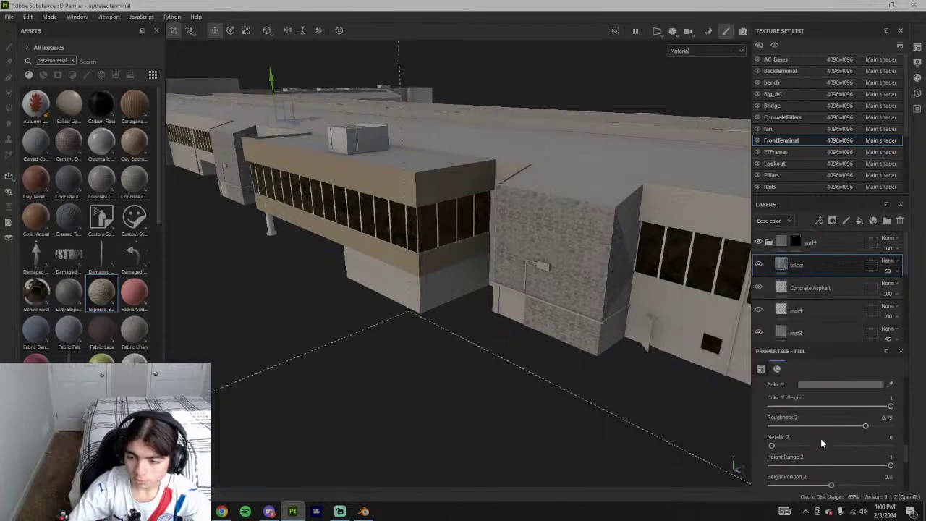
click(821, 469)
mouse_move(697, 331)
mouse_down()
mouse_move(688, 336)
mouse_move(696, 320)
mouse_move(692, 334)
mouse_up()
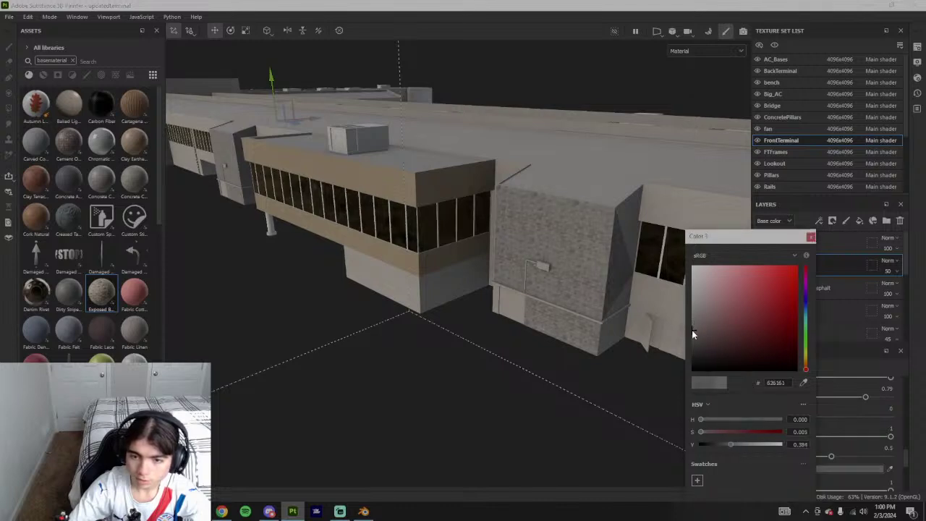
alt+drag(577, 332, 688, 325)
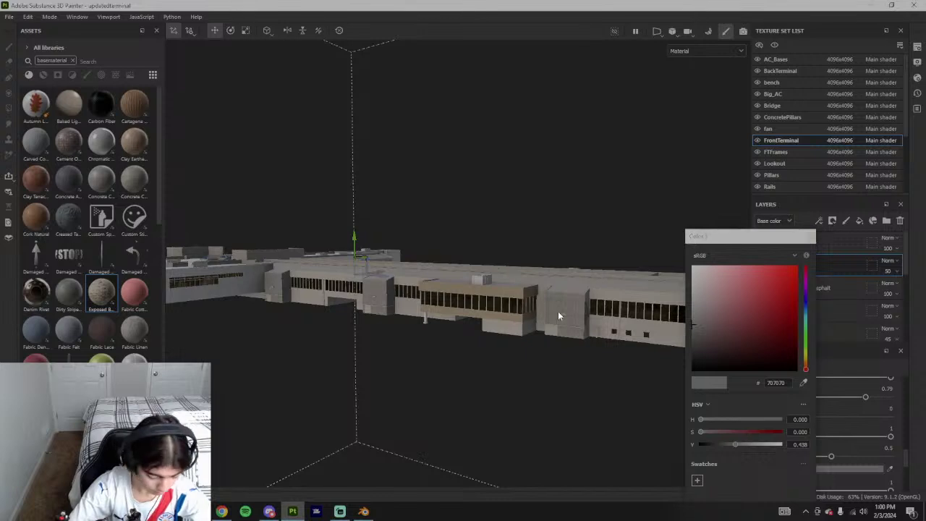
scroll(585, 323, up, 5)
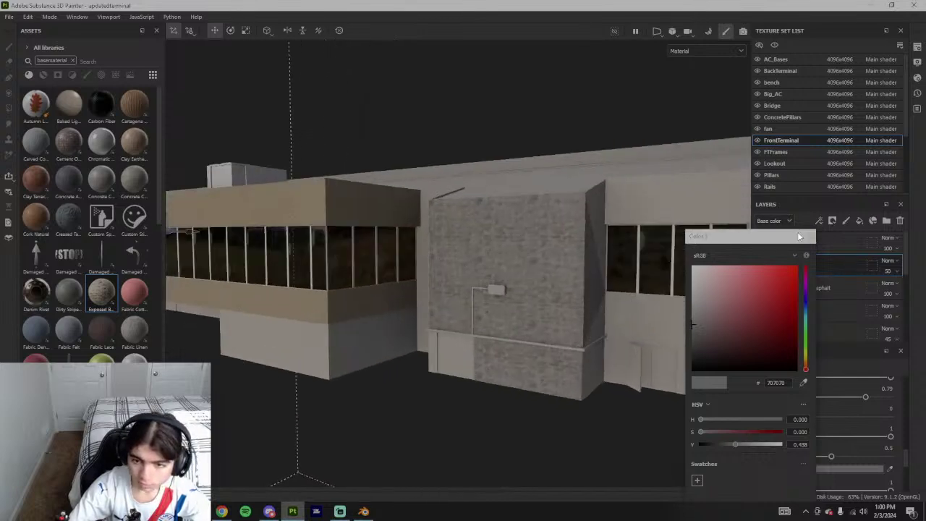
click(810, 238)
- Set Color 2 of the bricks layer's material to grey 7E7E7E
scroll(818, 466, down, 2)
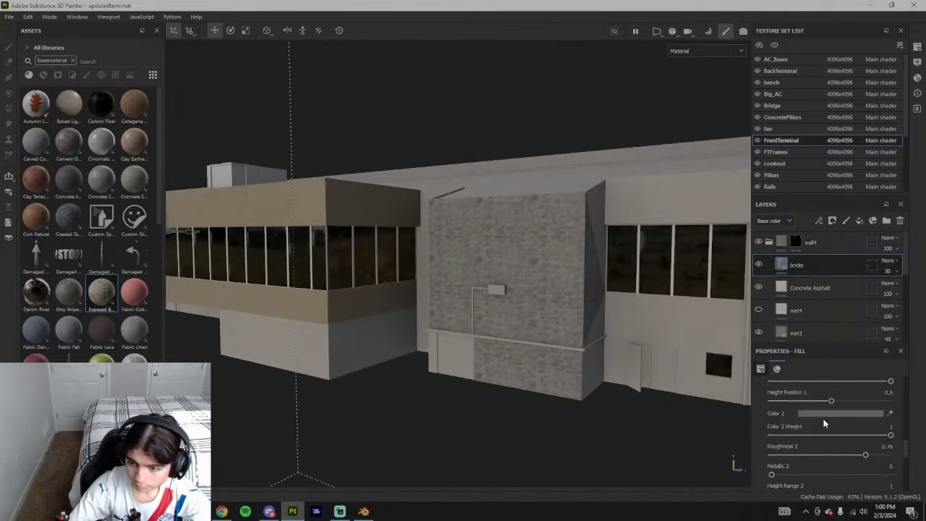
click(825, 414)
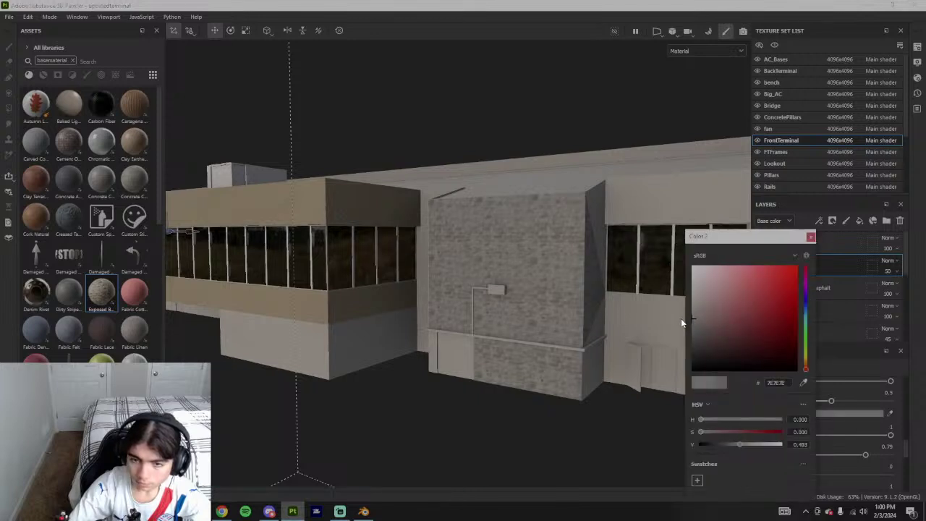
click(810, 236)
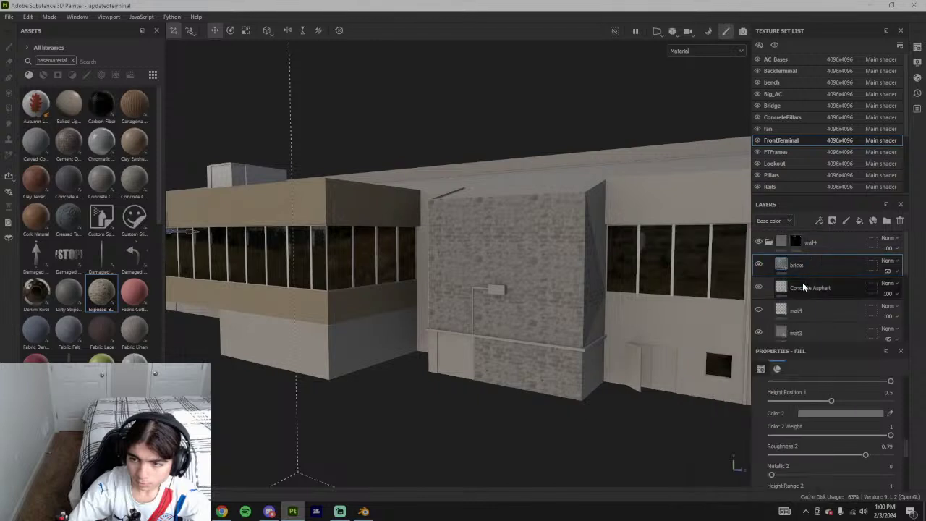
- Polygon-fill the wall4 mask on the remaining side faces of the block beside the tan window bay
click(811, 241)
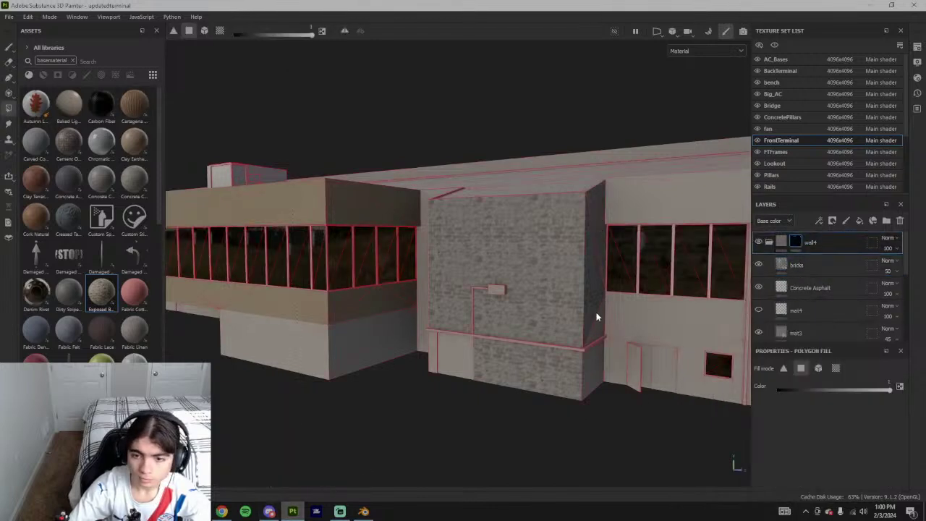
alt+drag(599, 367, 636, 367)
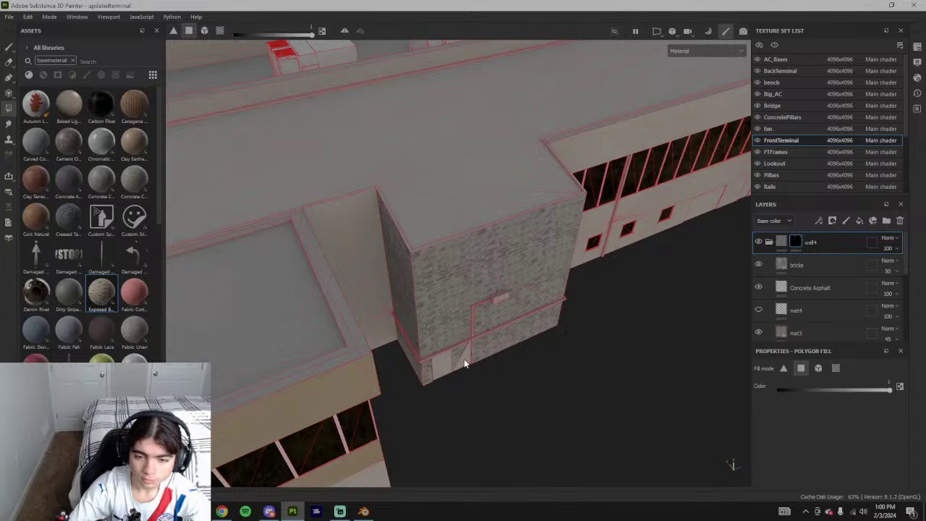
scroll(507, 347, down, 5)
alt+drag(541, 338, 500, 279)
scroll(498, 278, down, 3)
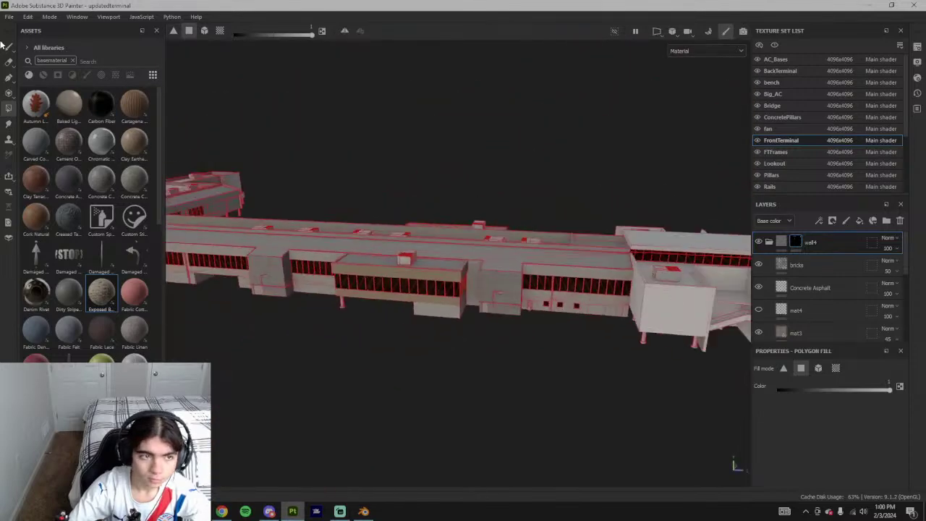
- On the terminal's opposite facade, polygon-fill the wall4 mask on the front and window-side faces of the end block beside the pillared room
click(9, 47)
scroll(463, 270, down, 3)
alt+drag(602, 246, 635, 235)
alt+drag(529, 219, 772, 281)
scroll(459, 403, up, 6)
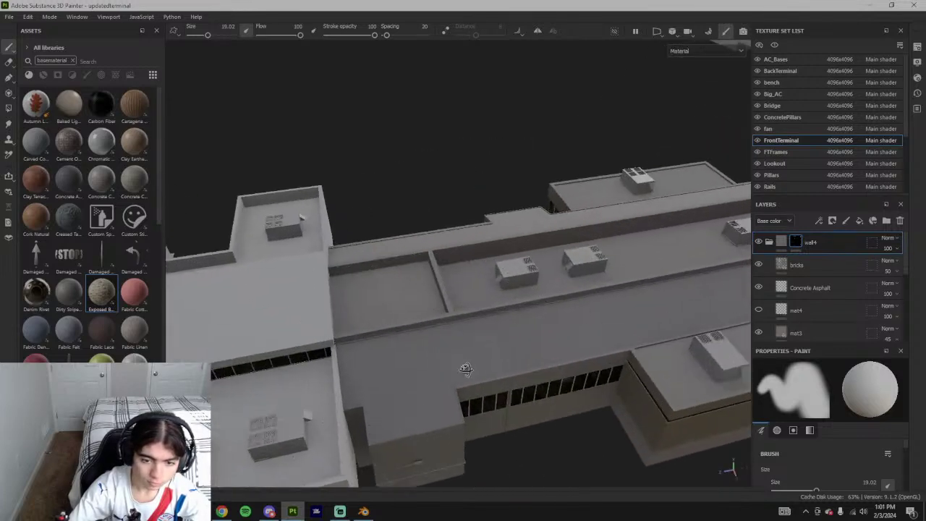
alt+drag(239, 289, 89, 174)
click(9, 108)
scroll(438, 428, up, 3)
alt+middle_drag(440, 434, 335, 351)
click(336, 351)
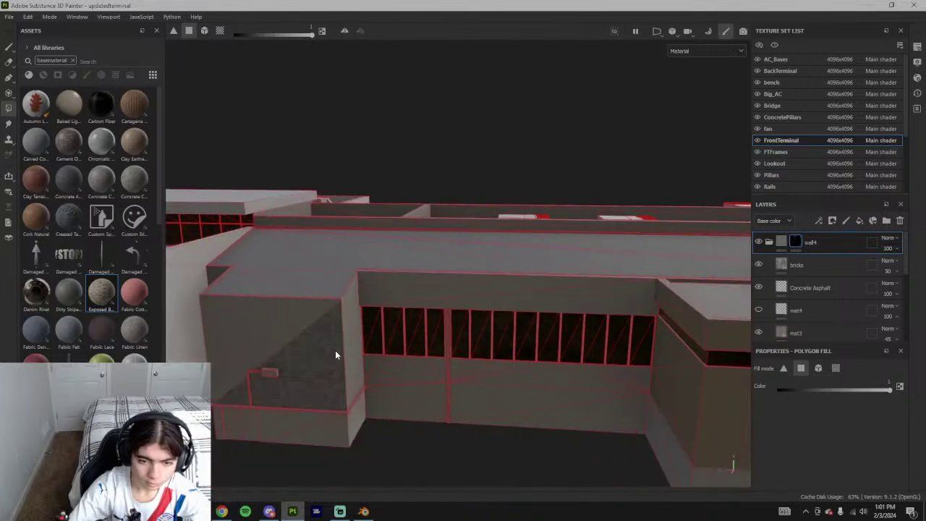
click(307, 320)
click(356, 323)
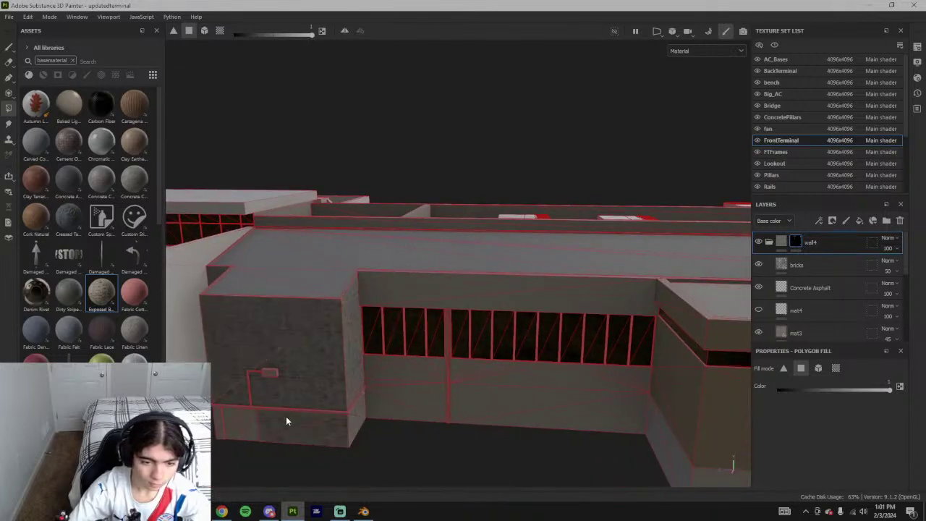
- Extend the wall4 mask over the end block's remaining lower faces and the side facing the pillared room
alt+drag(286, 422, 456, 393)
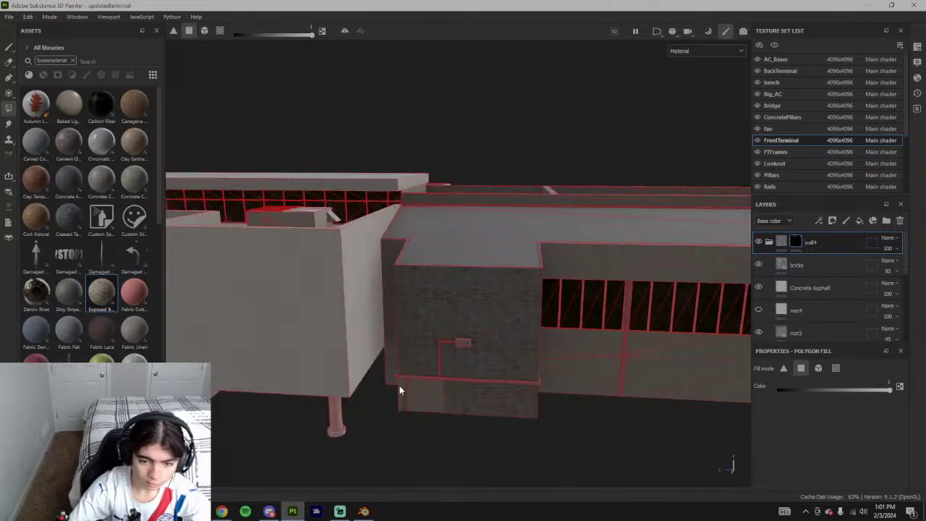
alt+drag(400, 385, 388, 297)
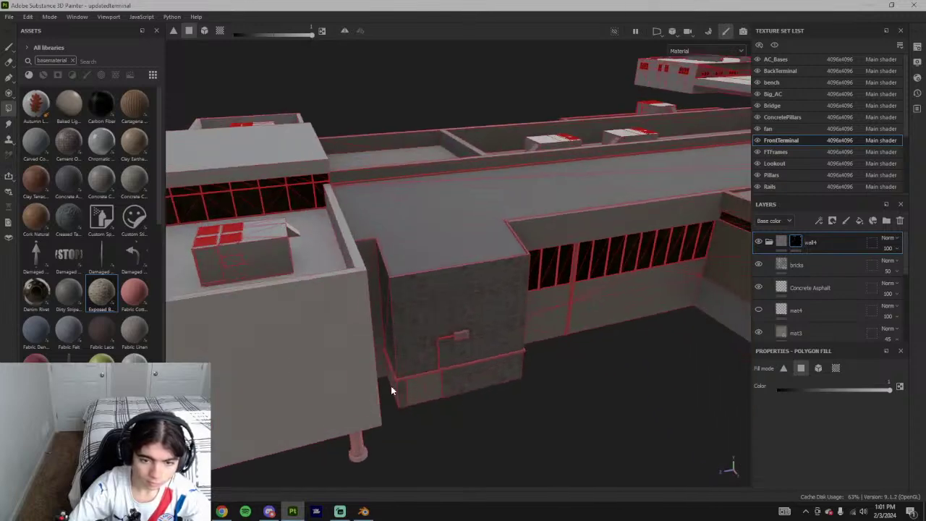
alt+drag(388, 383, 401, 367)
scroll(446, 389, down, 5)
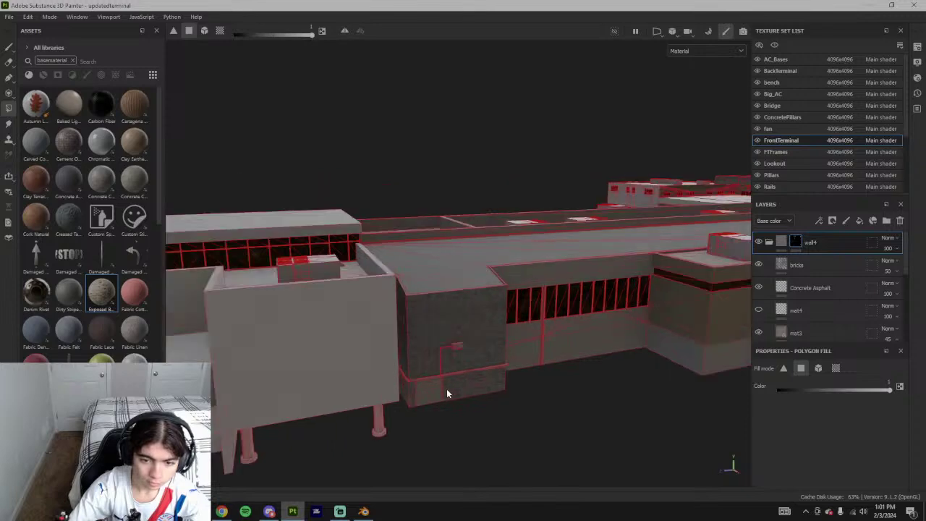
- Polygon-fill the wall4 mask on the front, lower and both side faces of the opposite facade's next block, just past the tan bay
alt+middle_drag(532, 348, 347, 362)
alt+middle_drag(611, 324, 338, 323)
scroll(338, 324, up, 3)
scroll(338, 321, up, 3)
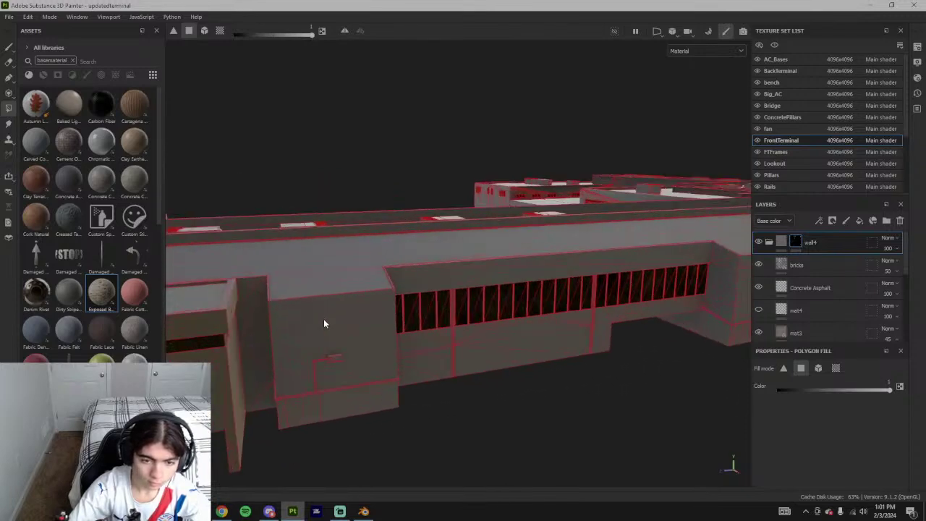
click(324, 320)
click(376, 400)
alt+drag(376, 401, 293, 364)
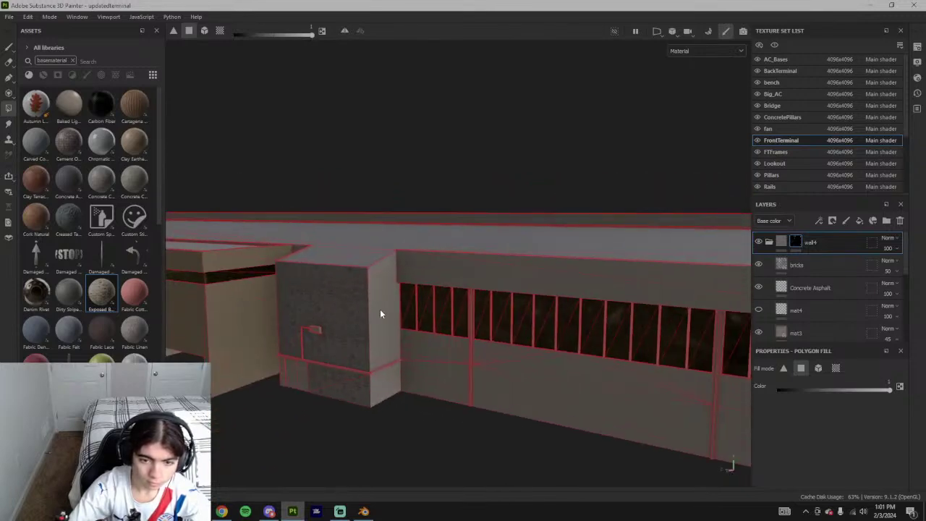
alt+drag(389, 275, 395, 362)
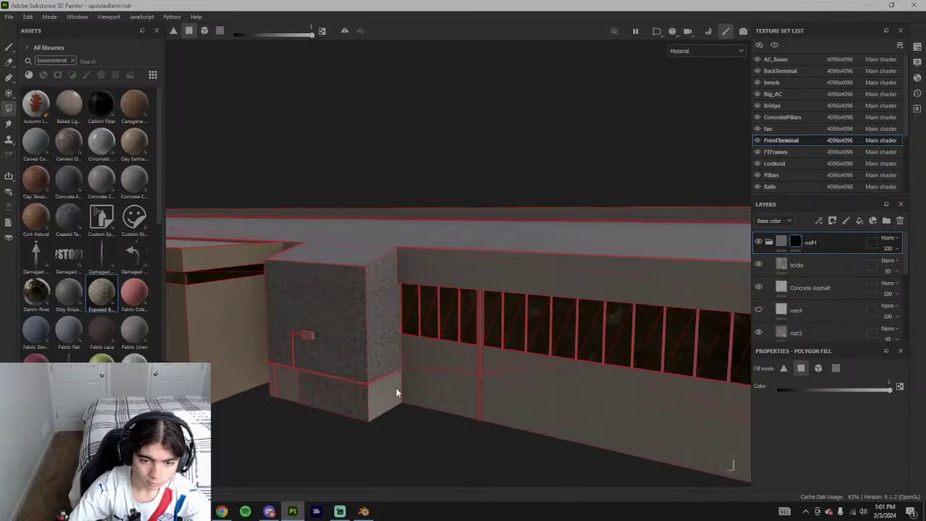
alt+drag(364, 397, 355, 296)
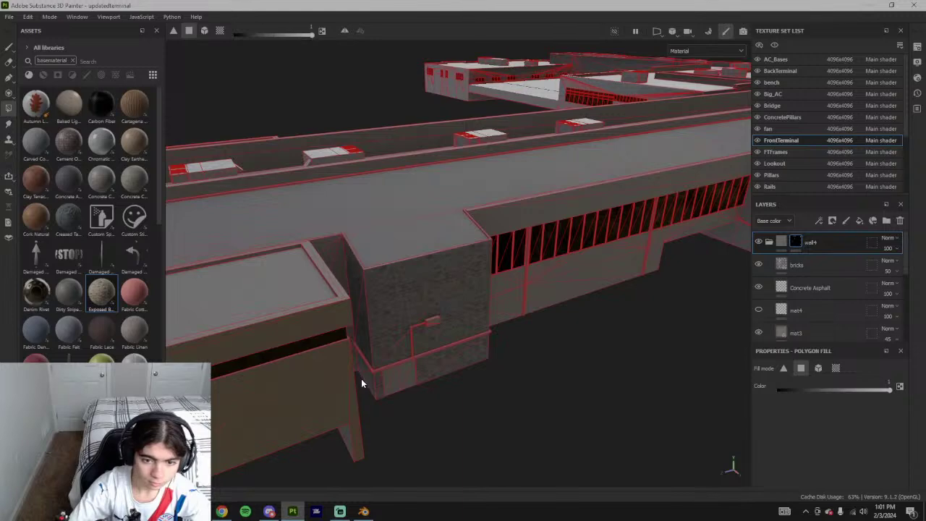
- Polygon-fill the wall4 mask on the front, lower and side faces of the opposite facade's third block, and review the whole terminal
alt+drag(502, 340, 536, 325)
scroll(535, 325, up, 3)
mouse_move(479, 441)
mouse_down()
mouse_move(490, 446)
mouse_move(495, 400)
mouse_move(474, 316)
mouse_up()
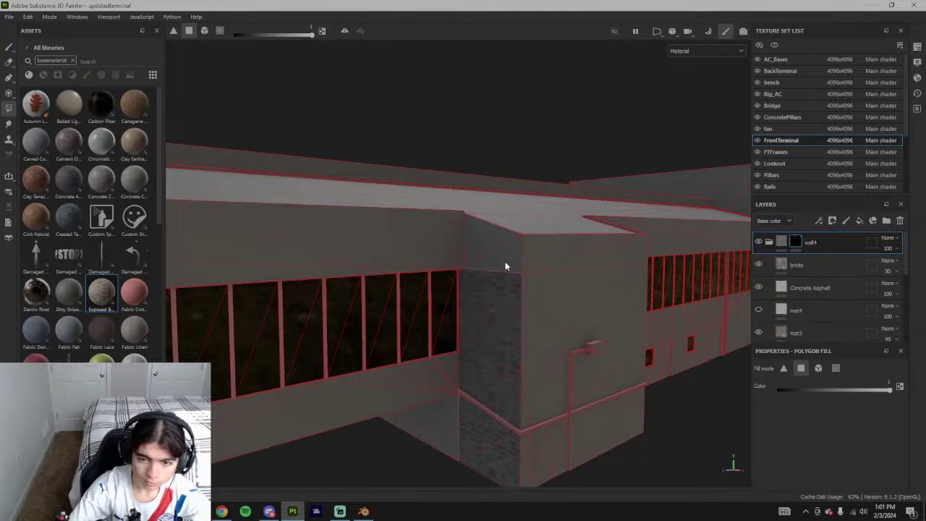
mouse_move(586, 287)
mouse_down()
mouse_move(629, 292)
mouse_move(608, 373)
mouse_move(562, 388)
mouse_up()
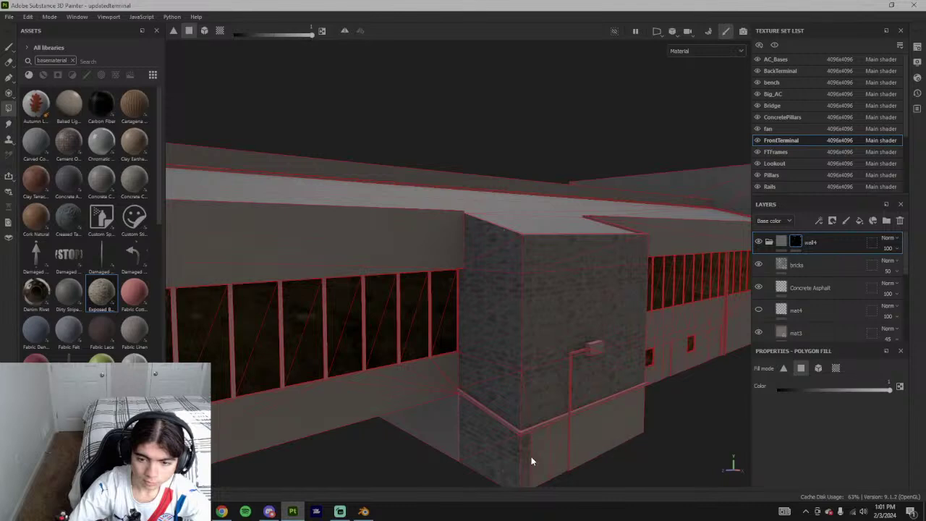
click(613, 425)
alt+drag(610, 423, 461, 379)
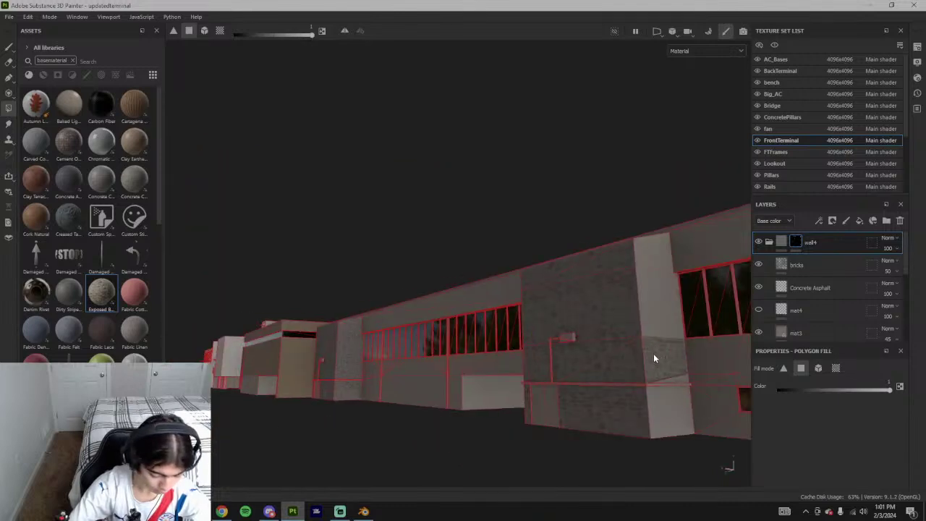
alt+drag(667, 411, 572, 318)
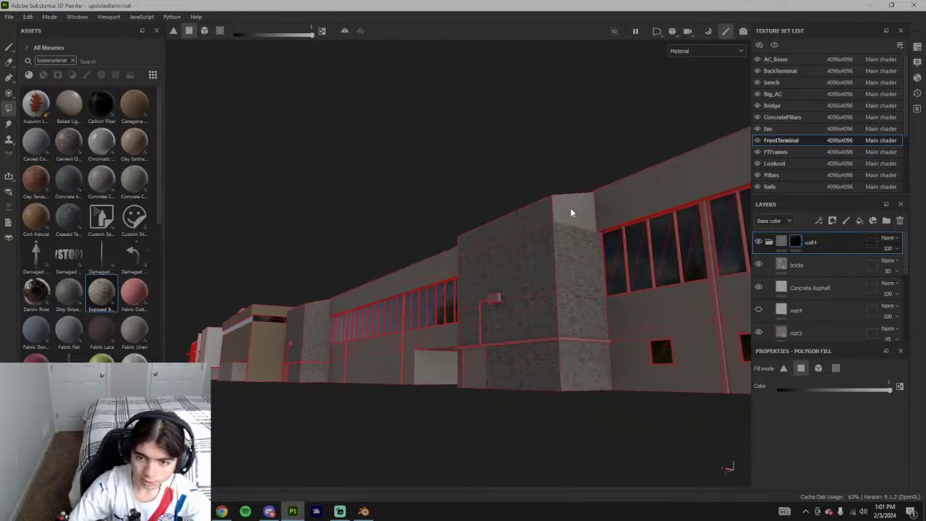
alt+drag(585, 257, 391, 233)
click(8, 46)
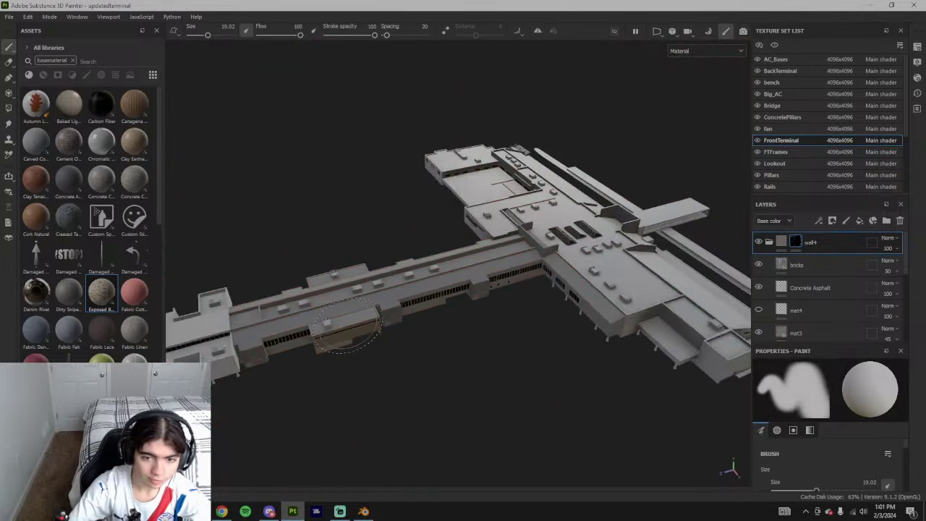
alt+drag(362, 290, 419, 314)
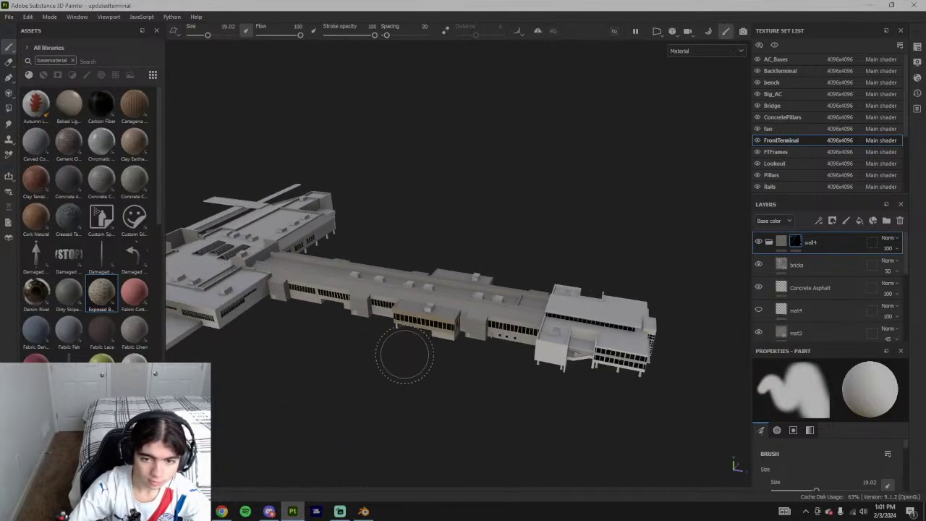
- Examine the front terminal's window facade, brick wall blocks and roofs from several sides, ending at the far end building
scroll(507, 339, up, 8)
scroll(463, 347, down, 6)
alt+drag(440, 380, 379, 330)
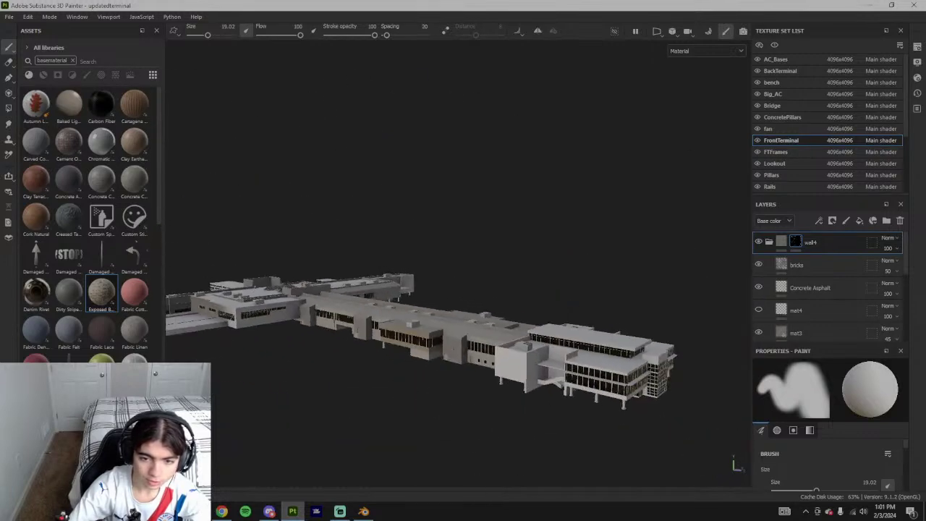
alt+middle_drag(325, 356, 501, 349)
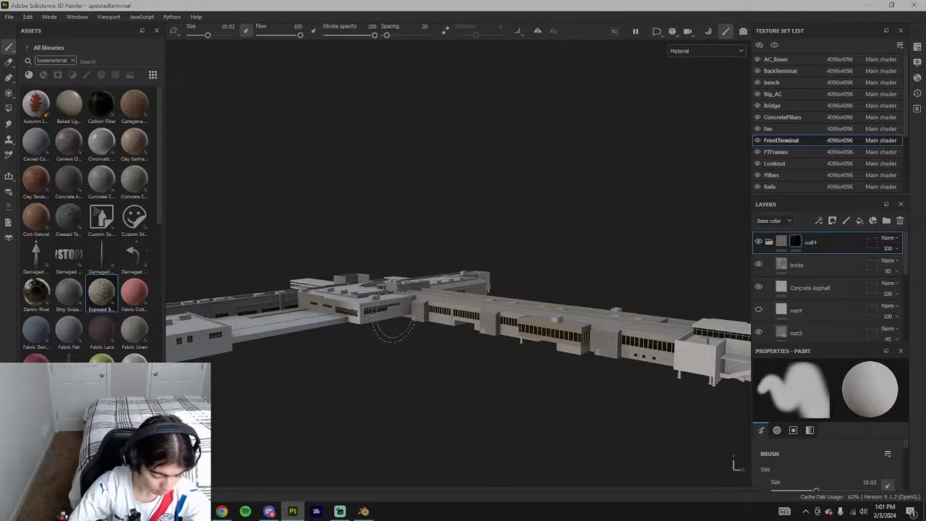
scroll(512, 375, up, 5)
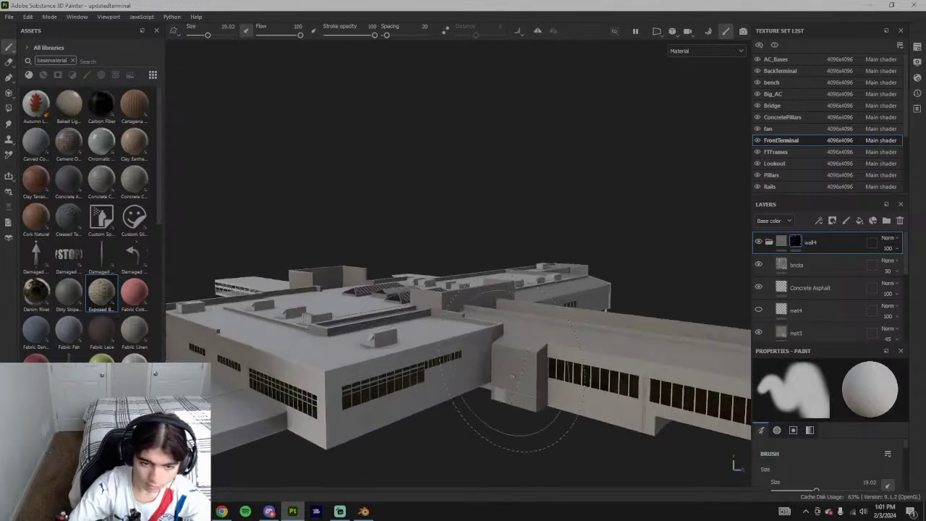
alt+drag(670, 336, 574, 285)
alt+middle_drag(574, 285, 317, 258)
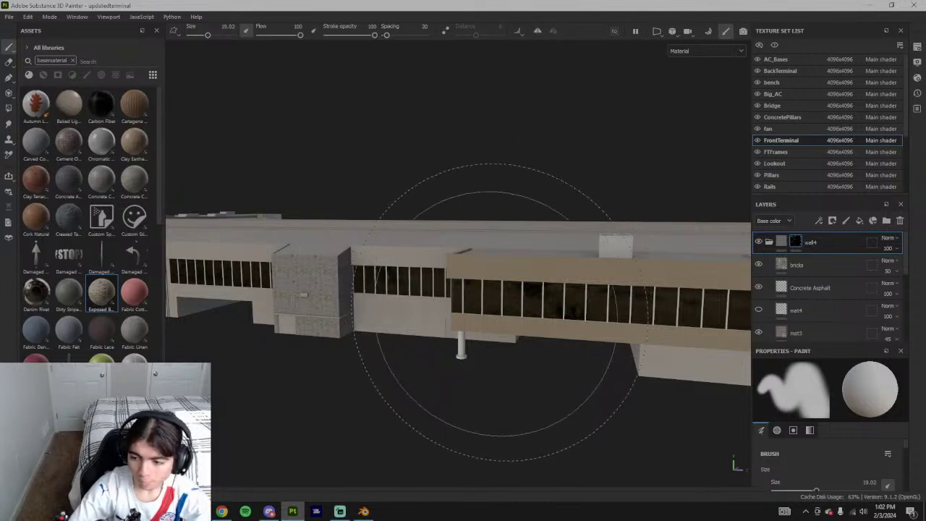
scroll(463, 275, down, 3)
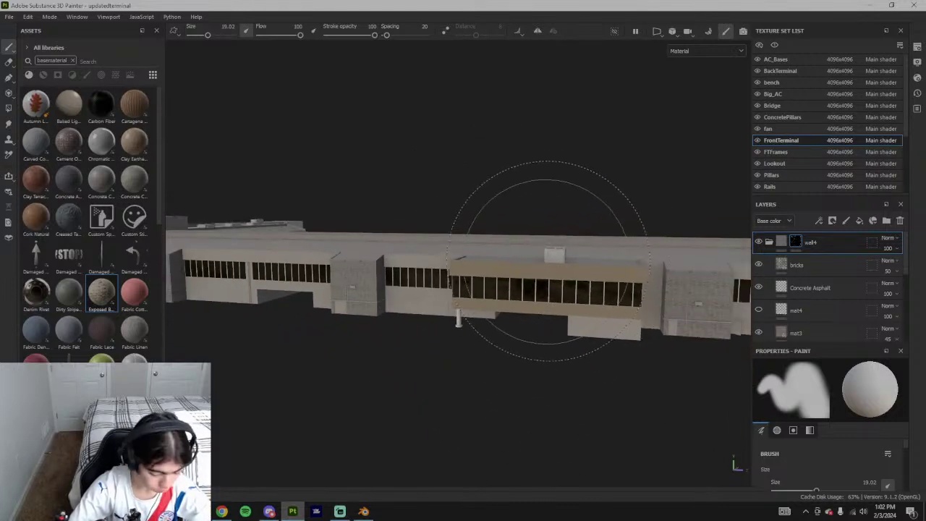
scroll(470, 311, down, 2)
alt+drag(464, 310, 461, 318)
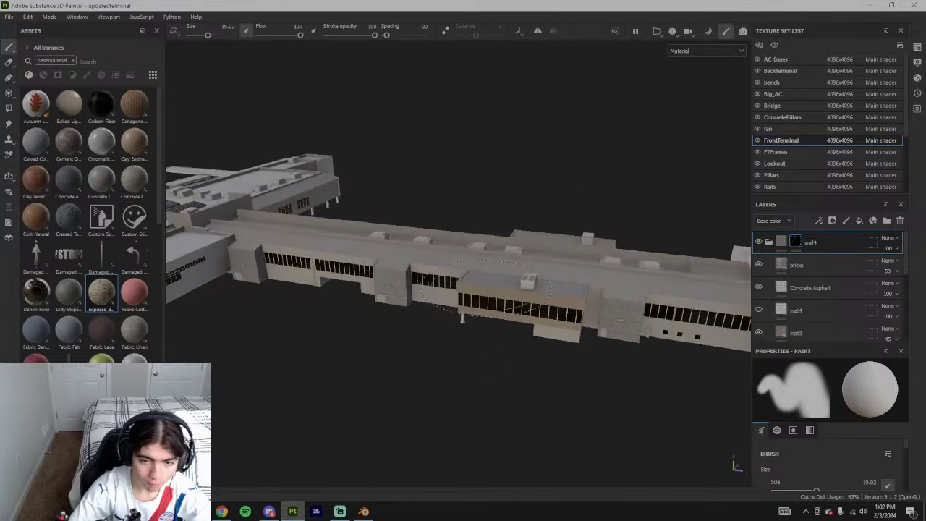
alt+drag(429, 206, 506, 317)
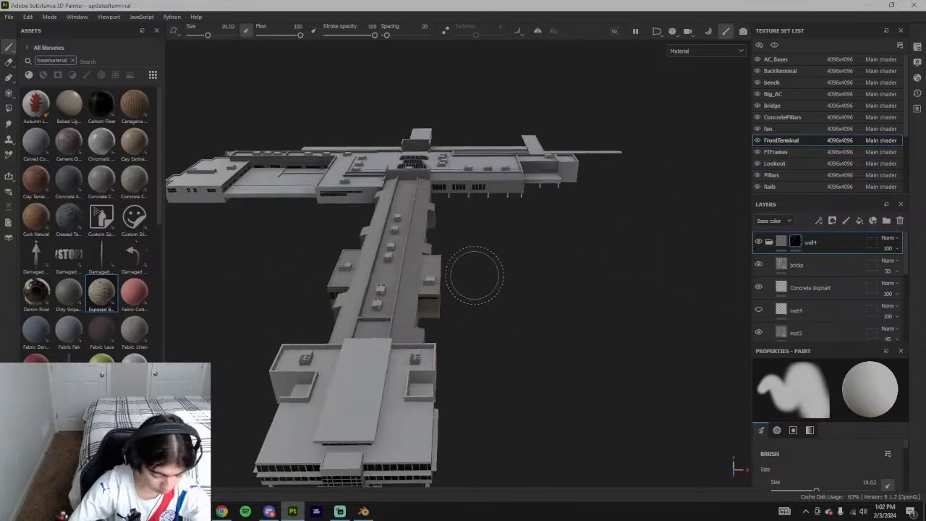
alt+drag(474, 276, 486, 302)
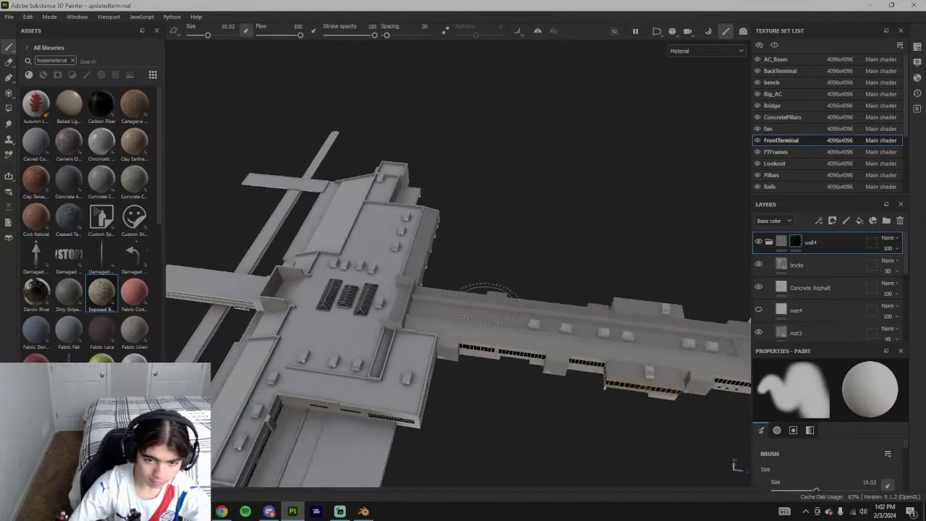
alt+middle_drag(297, 398, 338, 236)
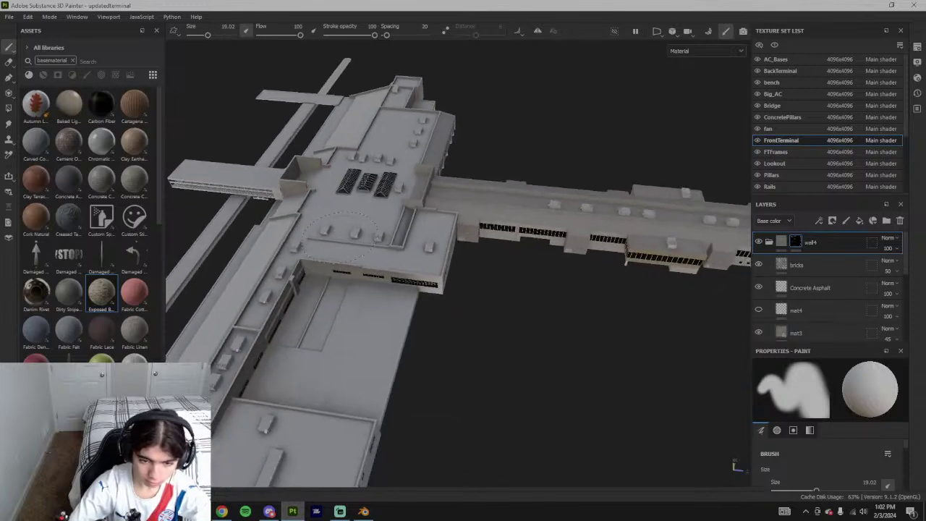
scroll(360, 331, down, 3)
alt+middle_drag(562, 309, 357, 317)
scroll(430, 276, up, 5)
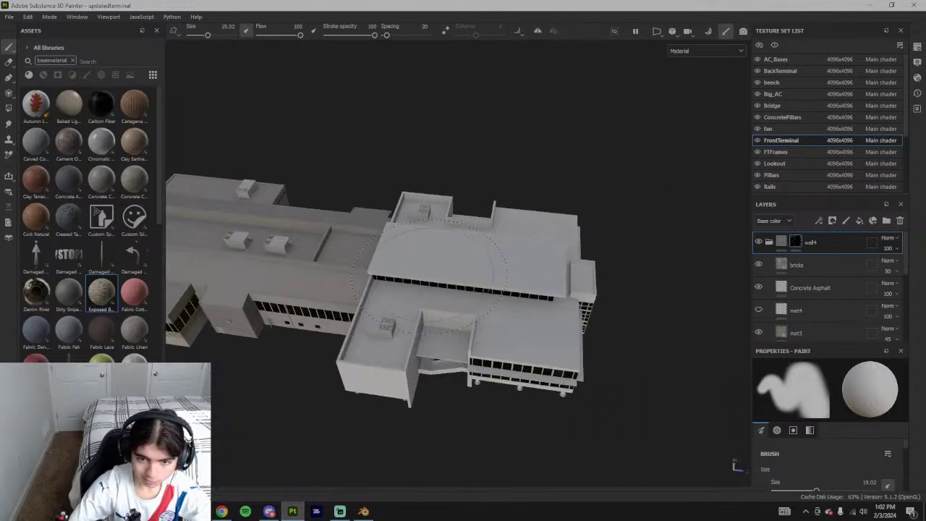
- Switch to Google Earth in the browser and examine the real terminal's concourse facades on both sides for wall references
click(221, 511)
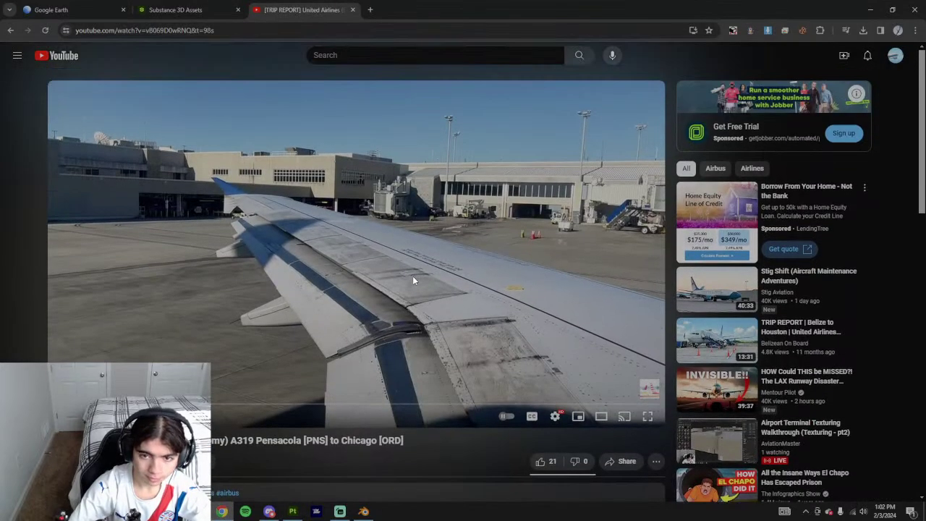
click(77, 6)
drag(478, 195, 424, 306)
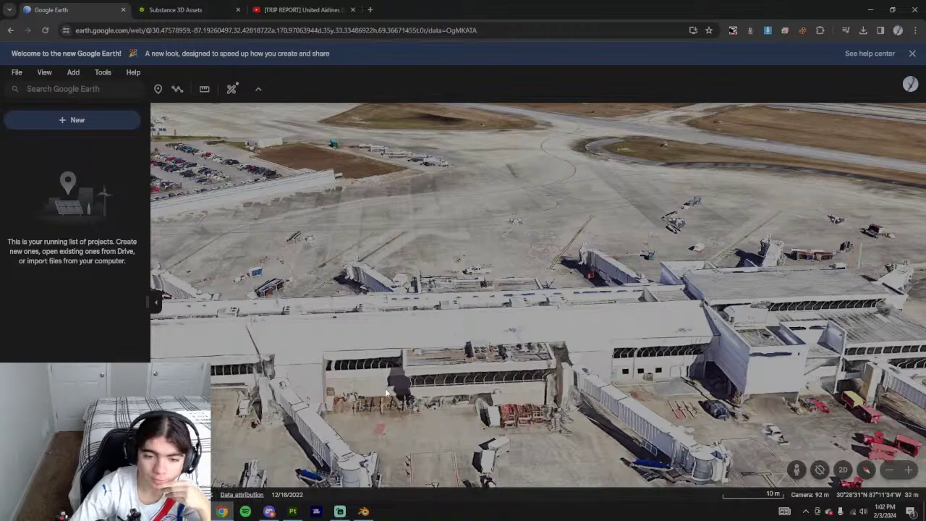
scroll(386, 392, down, 5)
middle_drag(386, 322, 481, 249)
scroll(415, 285, up, 5)
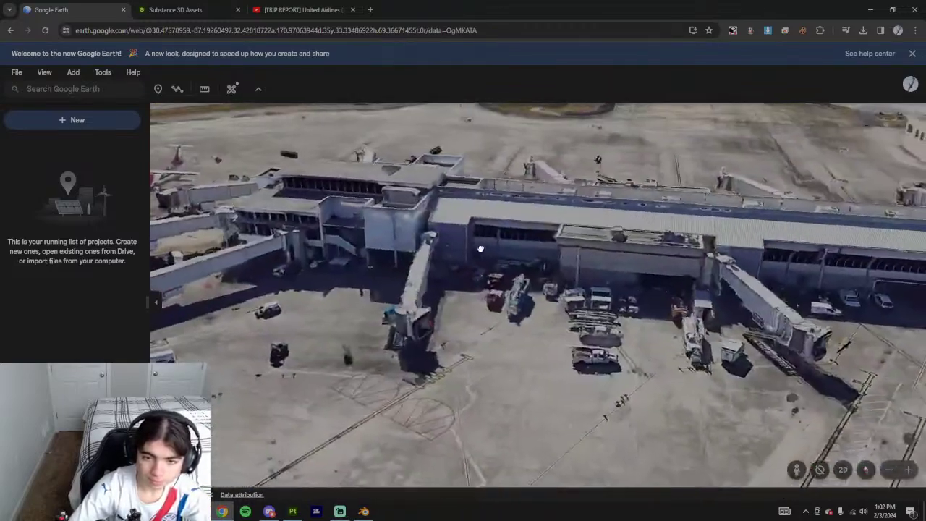
drag(480, 249, 495, 279)
middle_drag(467, 282, 548, 273)
drag(547, 273, 422, 287)
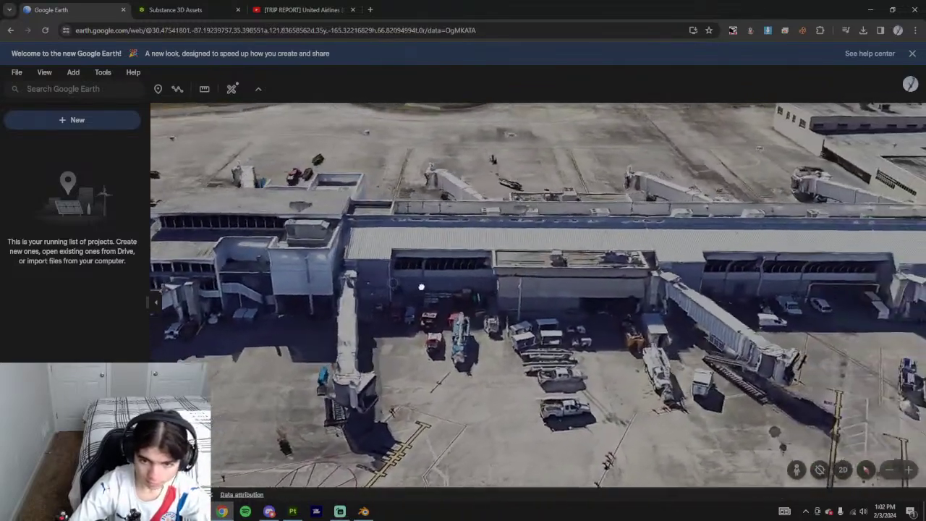
drag(544, 292, 340, 296)
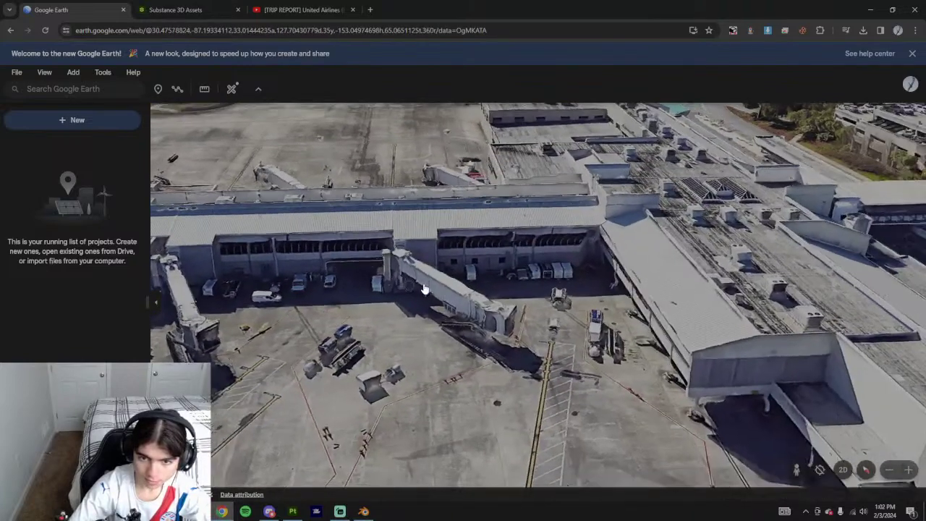
- Inspect the terminal walls in the Pensacola to Chicago trip report video, comparing nearby frames and viewing one in full screen
click(187, 9)
click(300, 9)
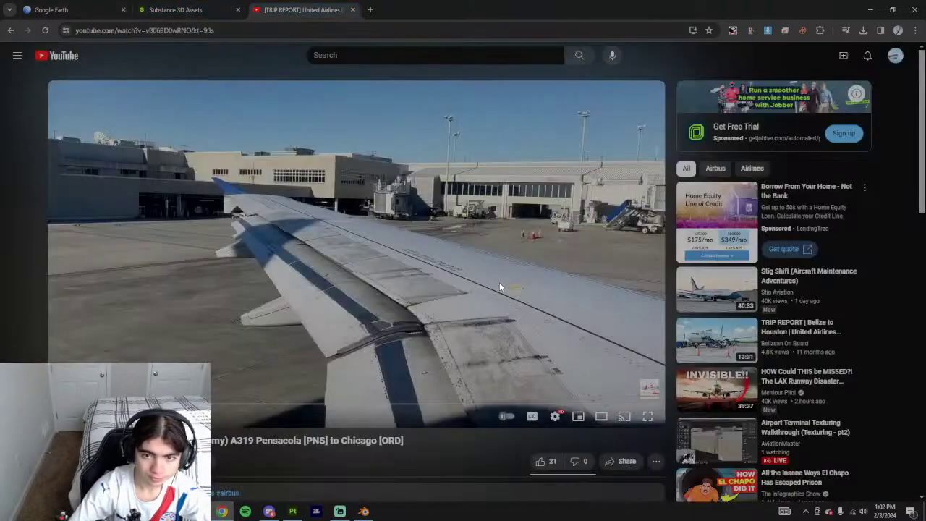
key(Right)
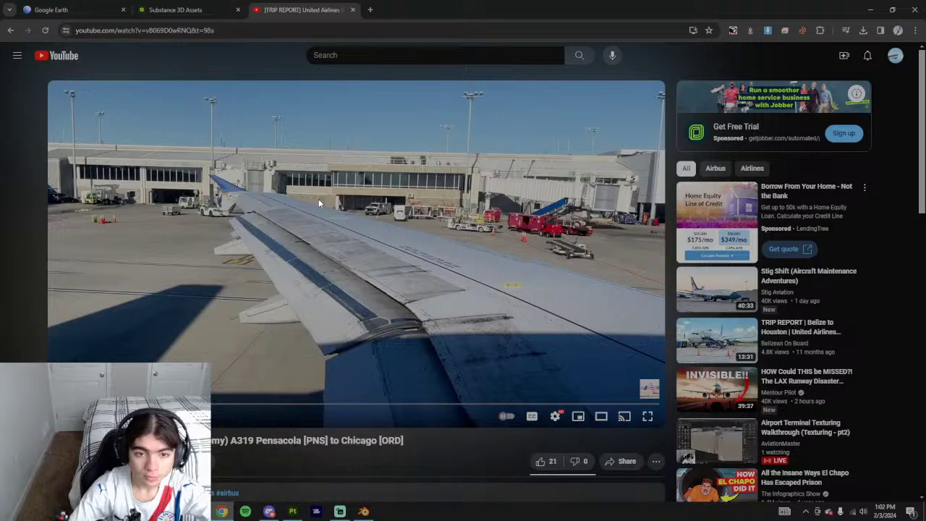
key(Left)
key(Right)
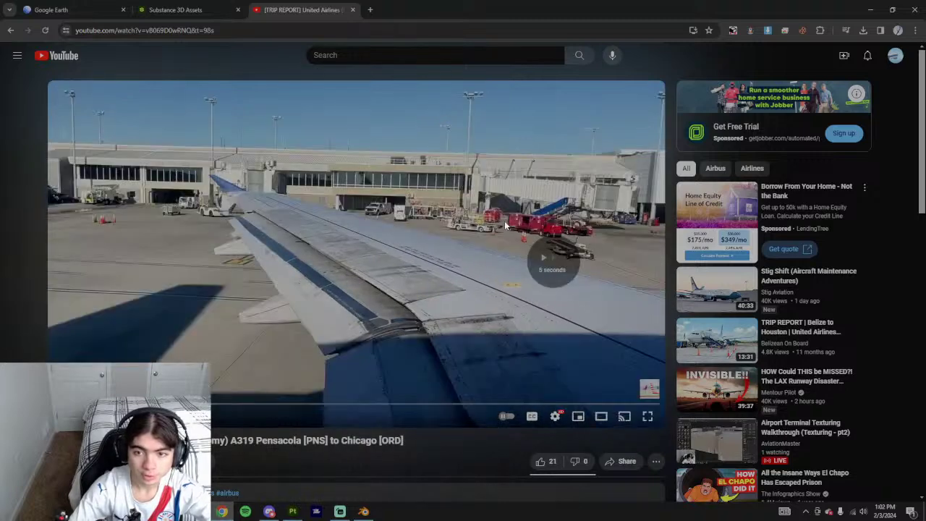
drag(378, 403, 189, 403)
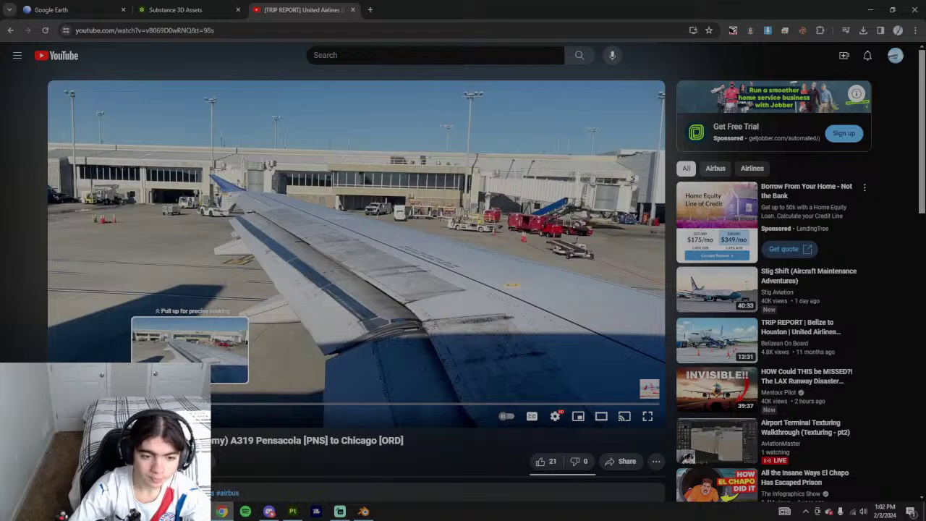
drag(190, 404, 189, 404)
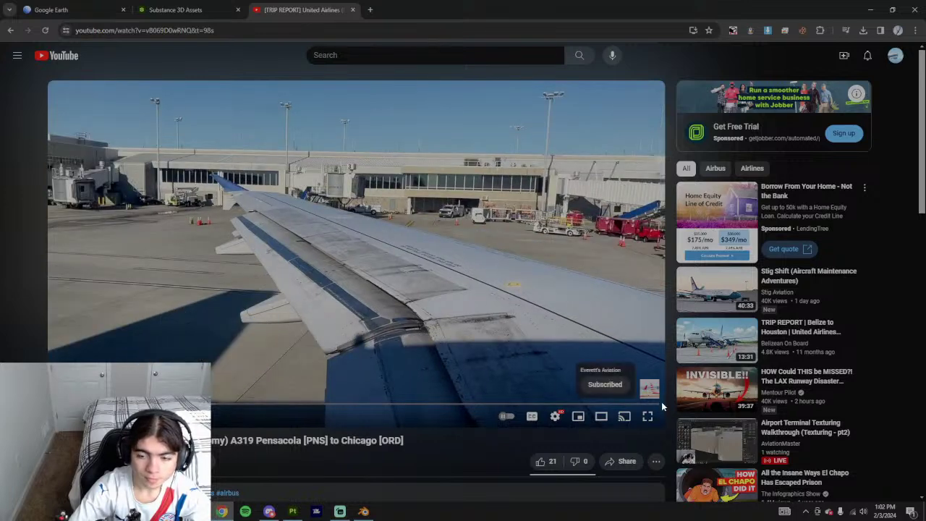
click(648, 416)
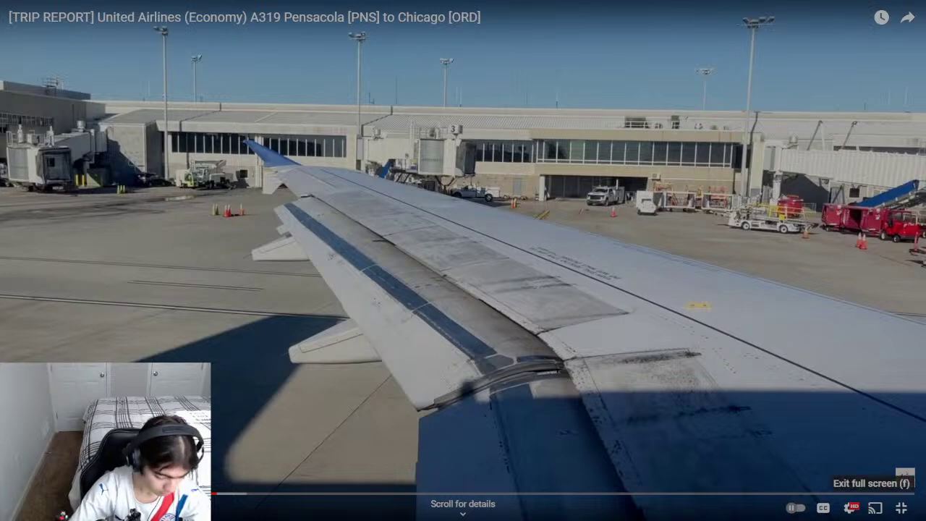
click(902, 509)
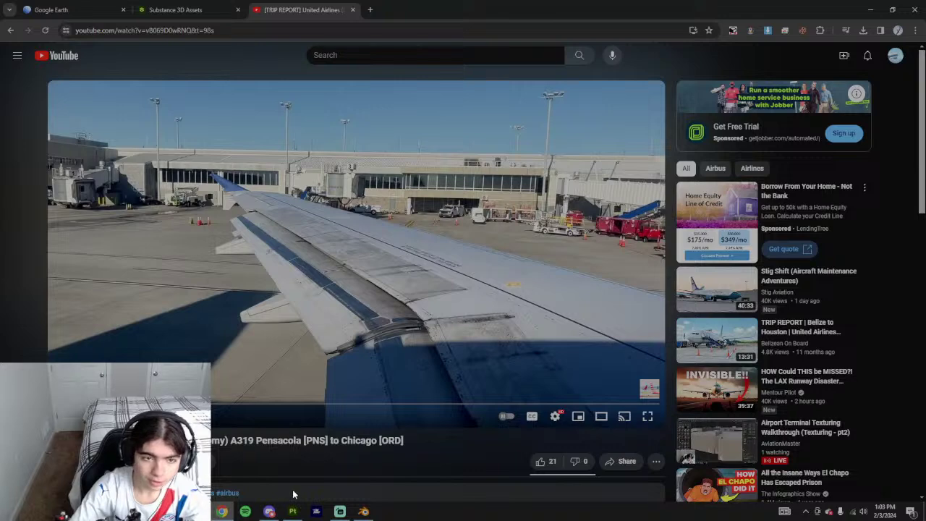
- Return to Substance 3D Painter, bring the facade with the tan bay into view, and collapse the wall4 folder
click(291, 515)
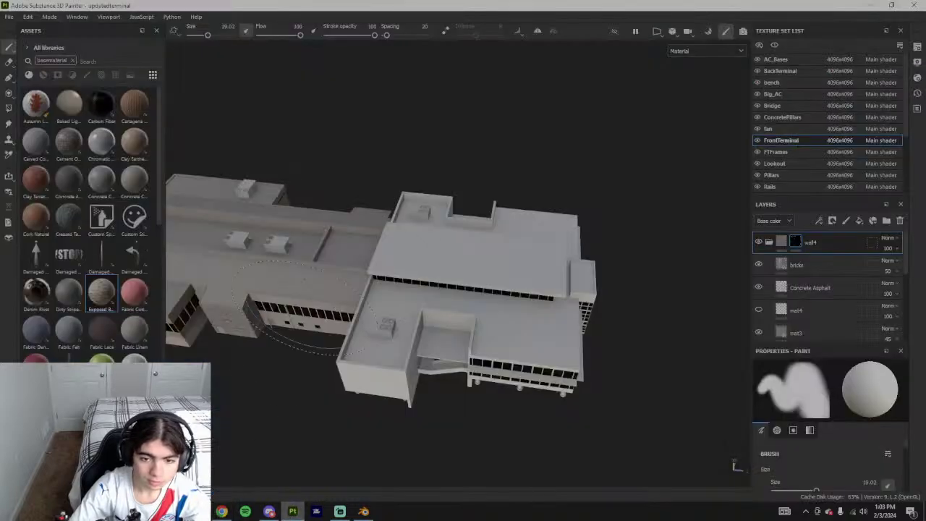
alt+drag(287, 345, 319, 346)
alt+middle_drag(318, 346, 467, 328)
mouse_move(467, 329)
alt+mouse_down()
mouse_move(469, 294)
mouse_move(445, 271)
alt+mouse_up()
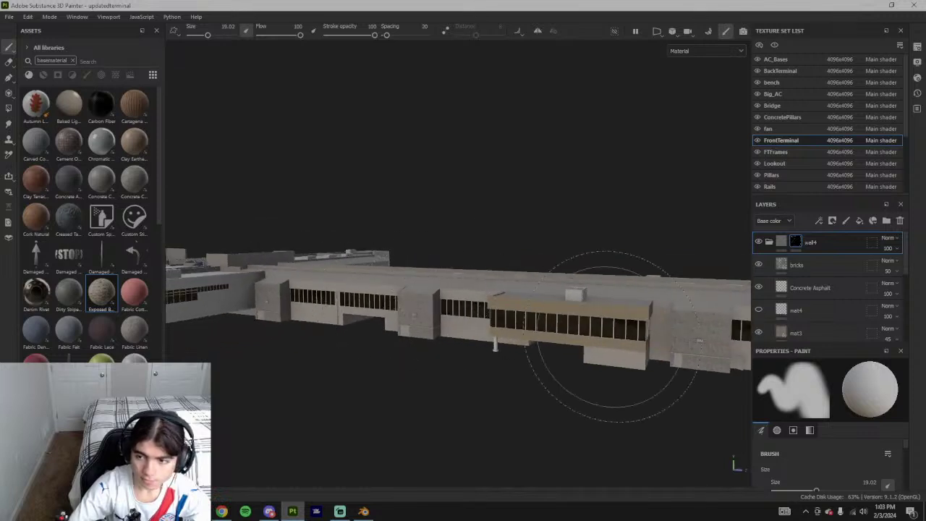
click(769, 242)
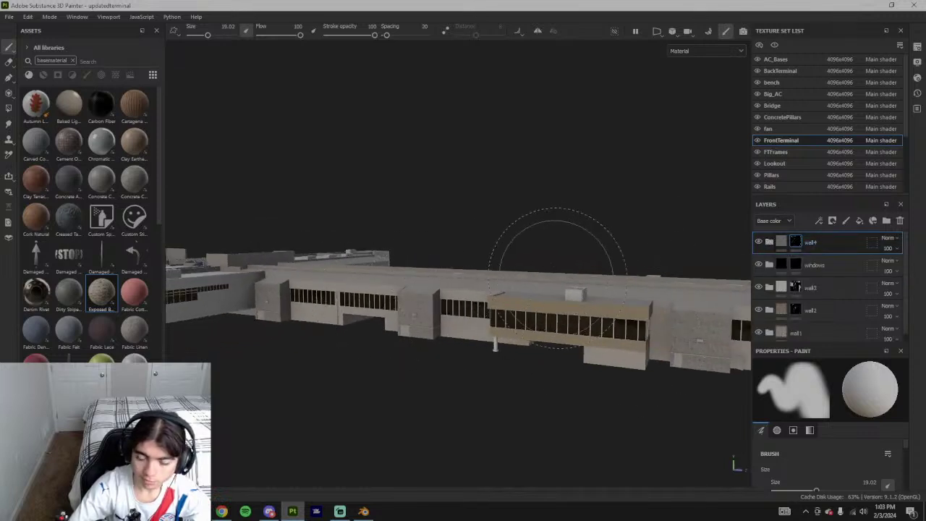
- Examine the plain wall sections around the windows between the brick blocks on the front terminal's facade
scroll(558, 279, down, 4)
mouse_move(596, 286)
alt+mouse_down()
mouse_move(312, 361)
mouse_move(444, 328)
alt+mouse_up()
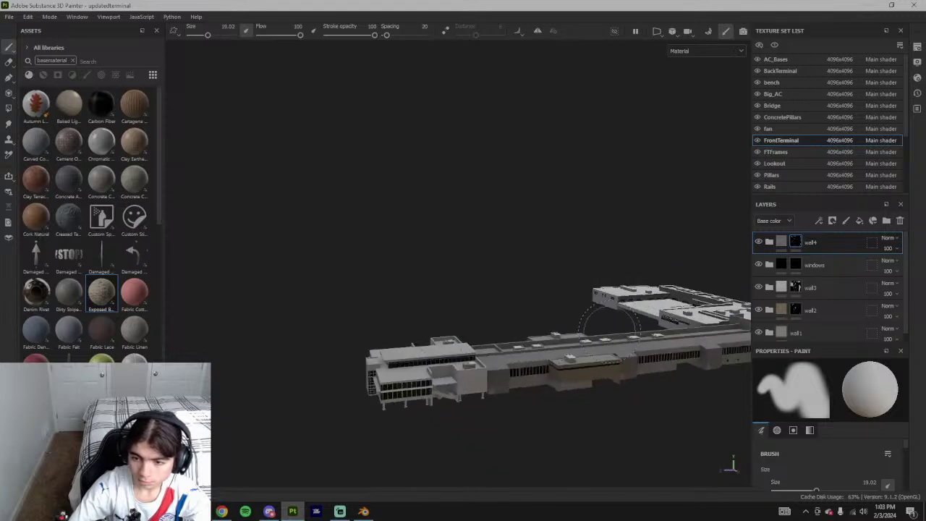
mouse_move(608, 322)
alt+mouse_down()
mouse_move(533, 368)
mouse_move(540, 385)
mouse_move(645, 339)
mouse_move(562, 269)
mouse_move(403, 232)
alt+mouse_up()
scroll(562, 270, up, 3)
scroll(403, 232, up, 3)
alt+middle_drag(390, 233, 454, 240)
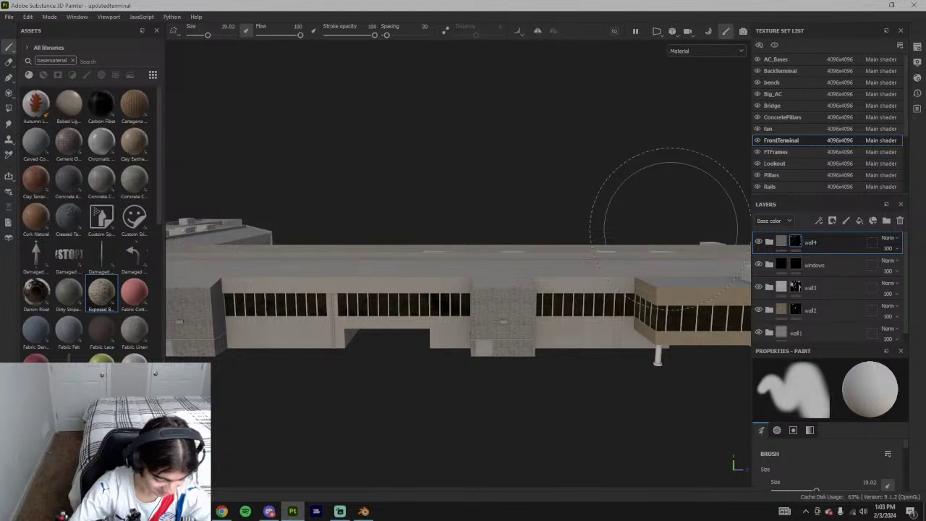
alt+middle_drag(540, 238, 585, 180)
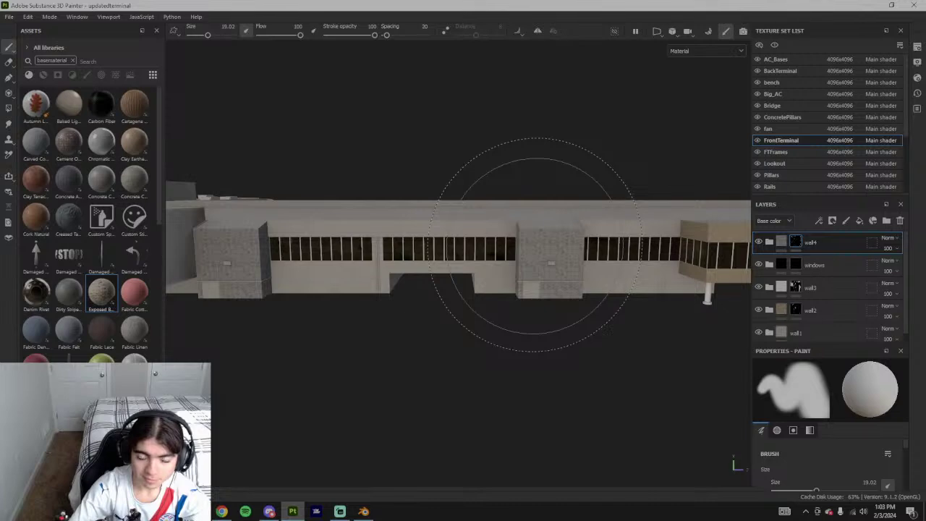
scroll(455, 289, up, 5)
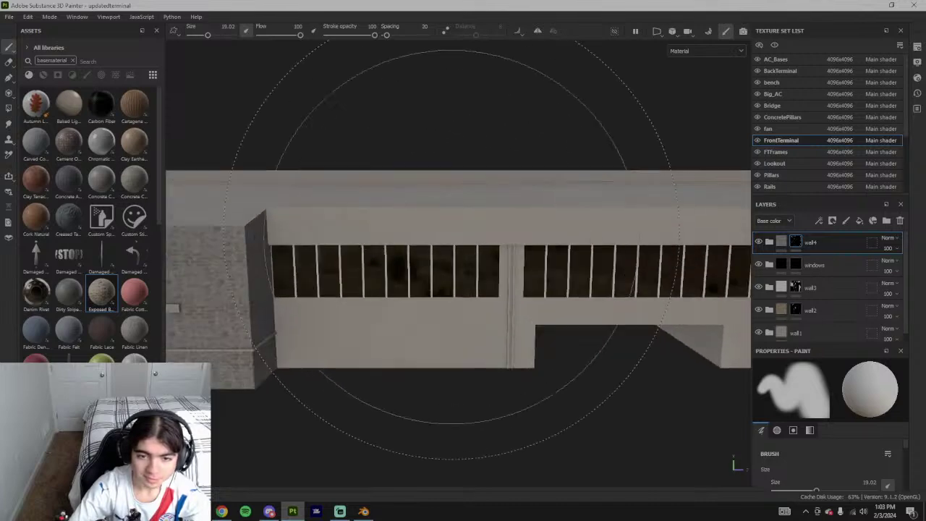
mouse_move(452, 251)
alt+mouse_down()
mouse_move(506, 203)
mouse_move(484, 186)
mouse_move(402, 207)
alt+mouse_up()
alt+drag(620, 222, 550, 215)
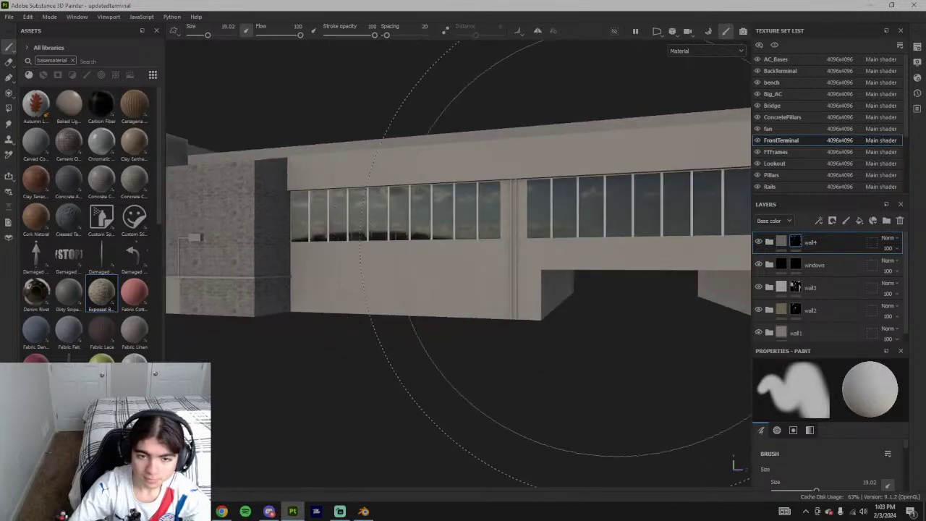
mouse_move(568, 259)
alt+mouse_down()
mouse_move(600, 258)
mouse_move(565, 275)
alt+mouse_up()
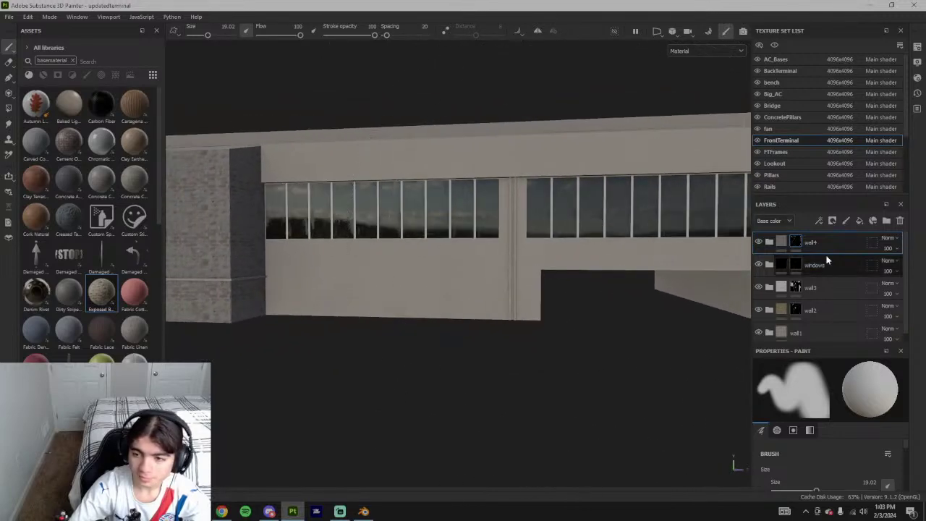
- Duplicate the wall4 folder with its mask and rename the copy to wall5
key(ctrl+d)
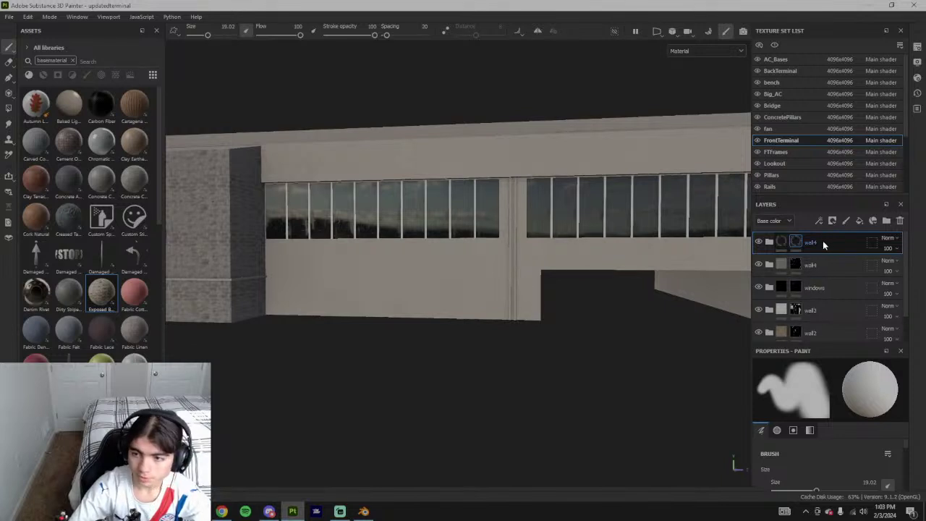
double_click(822, 242)
drag(823, 243, 816, 243)
key(BackSpace)
text(5)
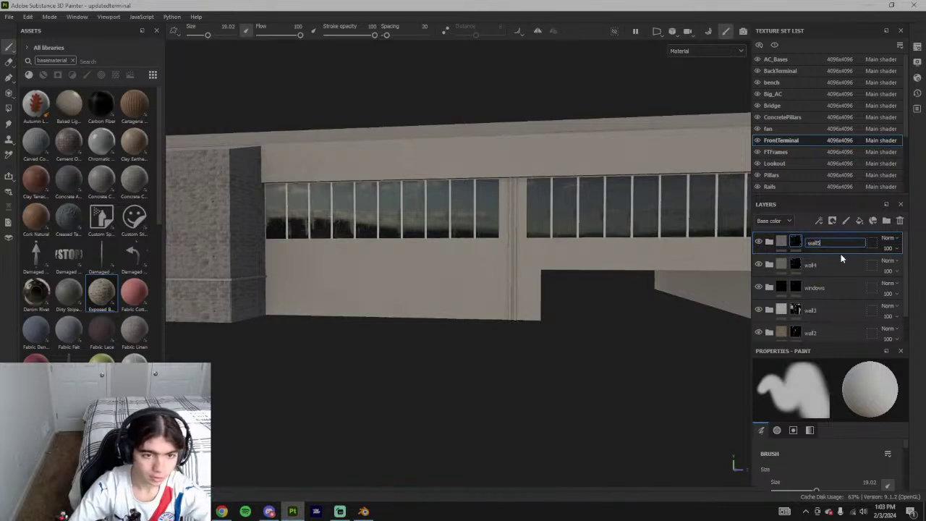
key(Return)
scroll(512, 254, down, 3)
alt+drag(512, 254, 598, 258)
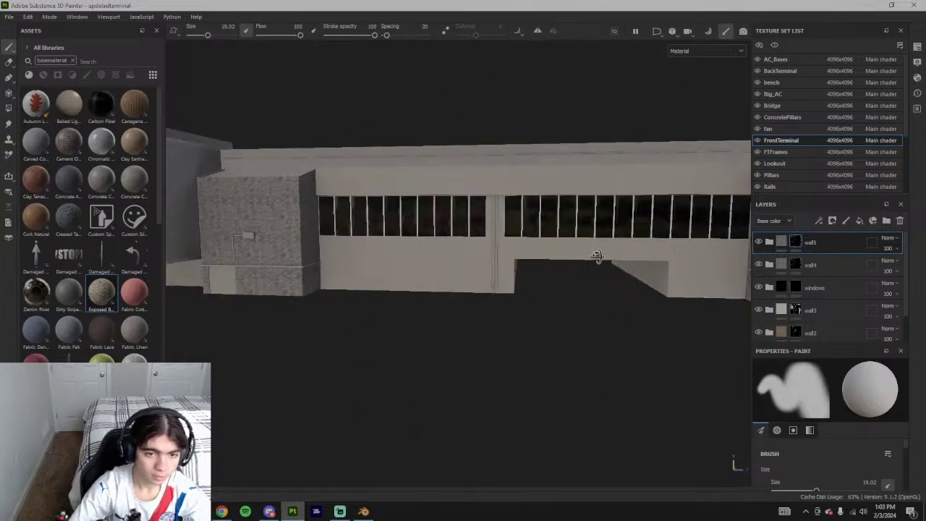
alt+middle_drag(598, 259, 362, 247)
scroll(539, 246, down, 3)
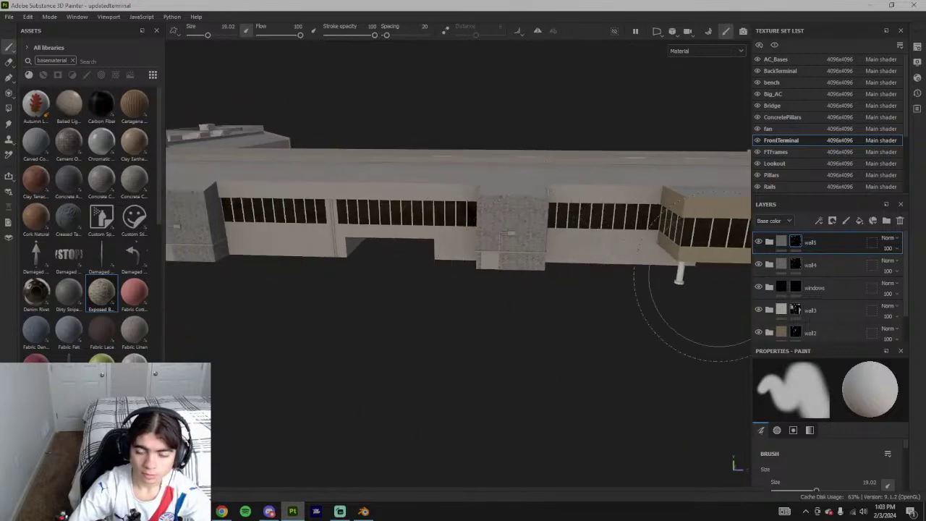
- Clear the wall5 folder's mask and expand the folder to reach its base layer
right_click(799, 241)
click(816, 226)
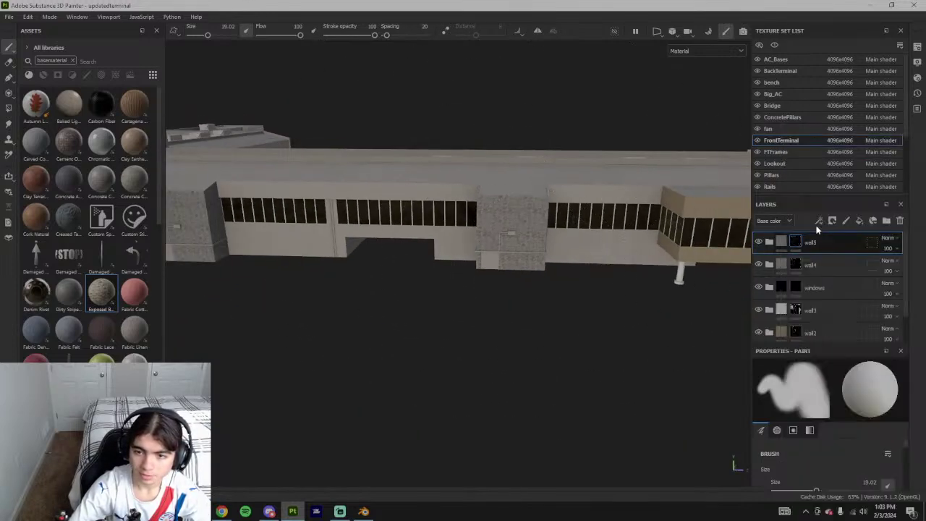
scroll(509, 234, up, 3)
click(778, 240)
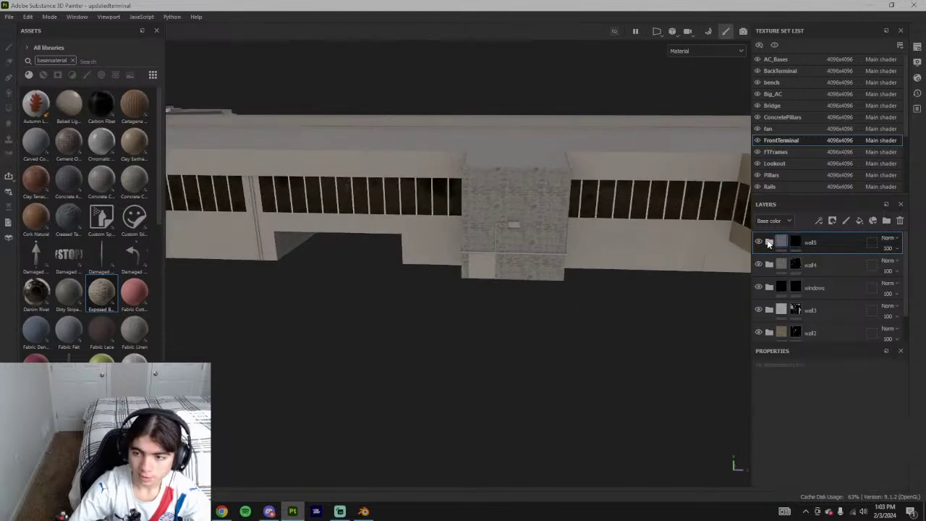
click(769, 242)
scroll(786, 314, down, 3)
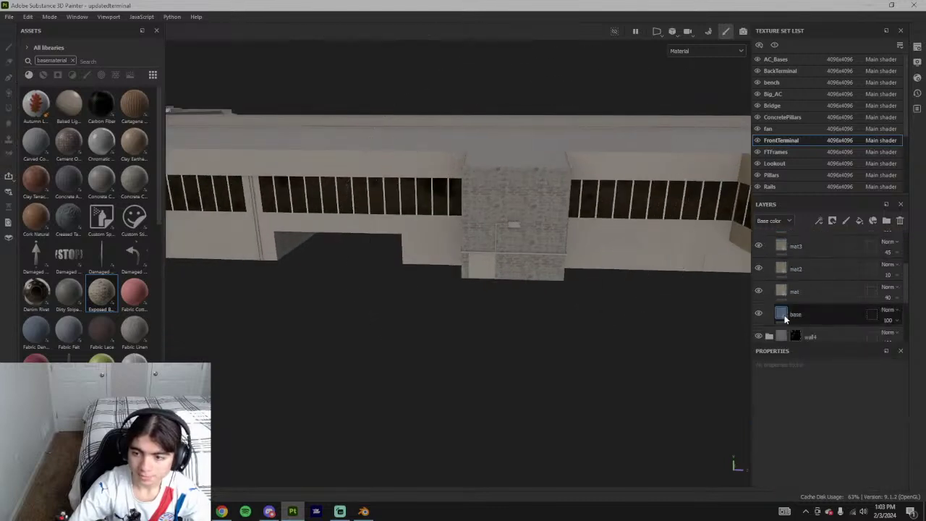
click(785, 317)
- Try a yellow-orange hue of about 0.105 for the wall5 base colour and compare it with the reference video
click(811, 479)
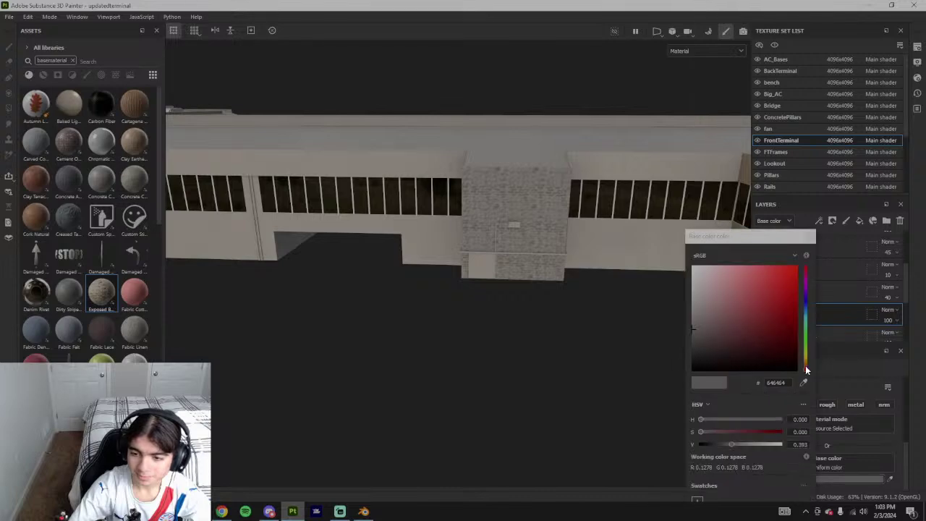
drag(808, 370, 809, 357)
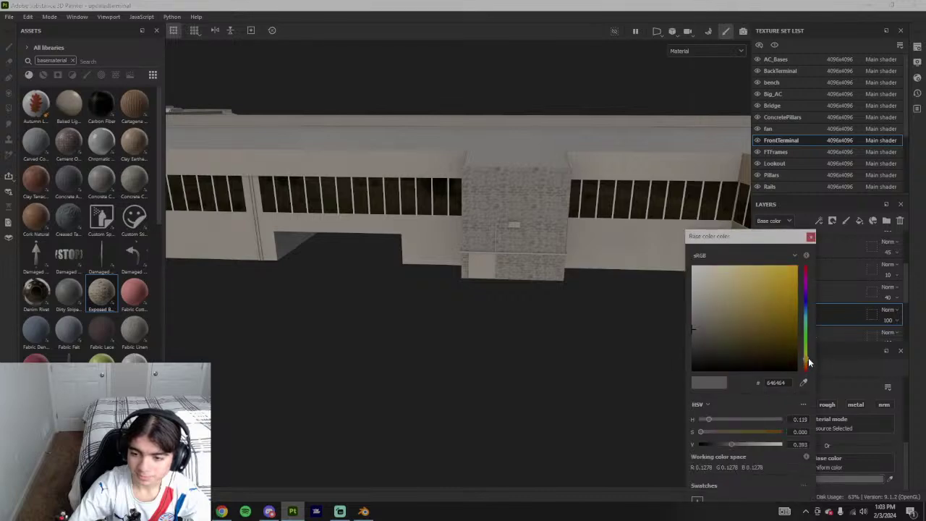
key(alt+Tab)
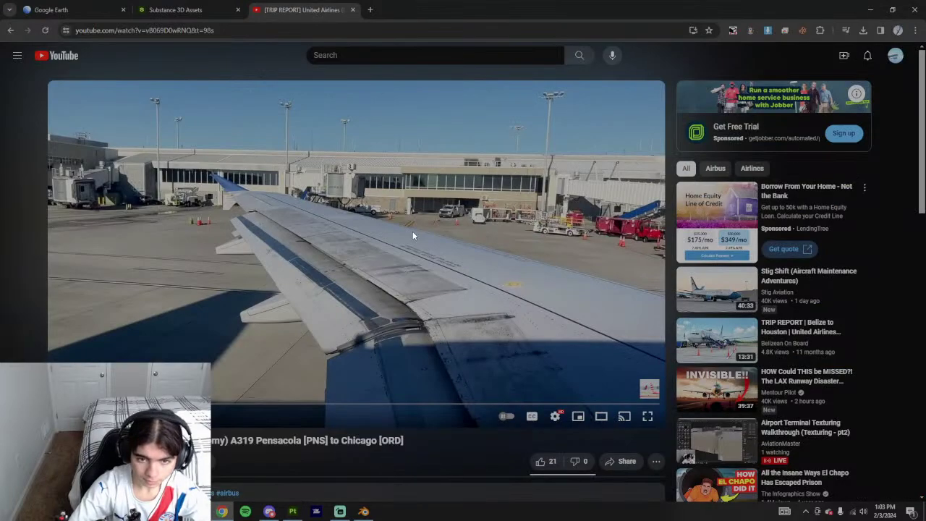
key(alt+Tab)
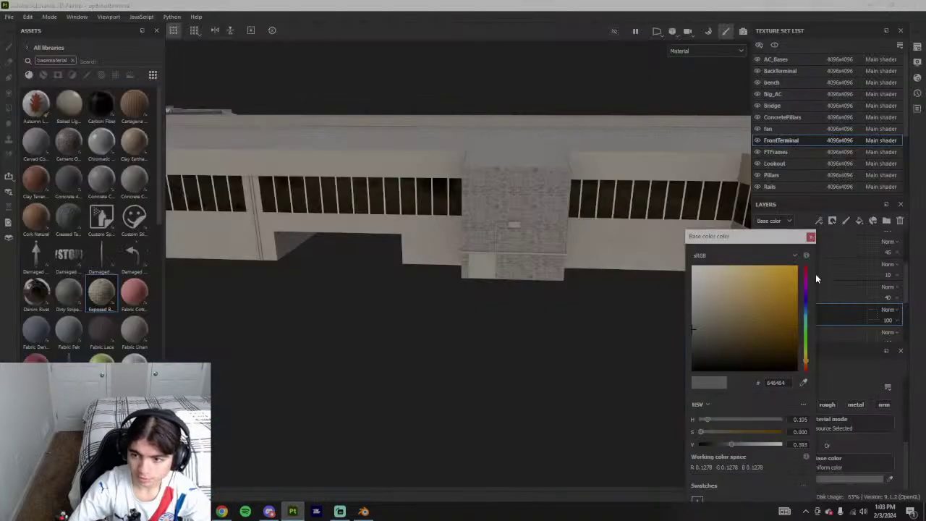
click(811, 237)
- Set the wall5 base layer's colour by sampling the tan from the wall2 folder's thumbnail
scroll(817, 290, down, 3)
scroll(817, 296, up, 1)
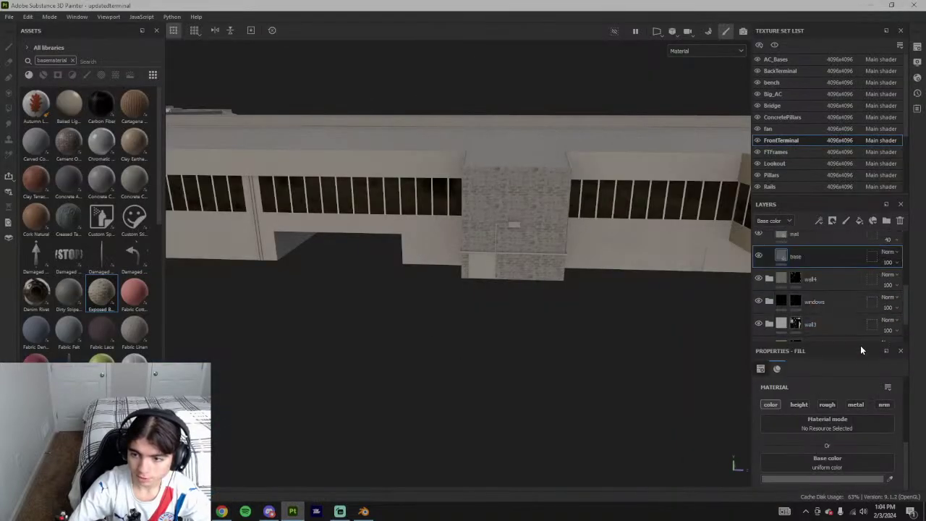
scroll(906, 307, down, 1)
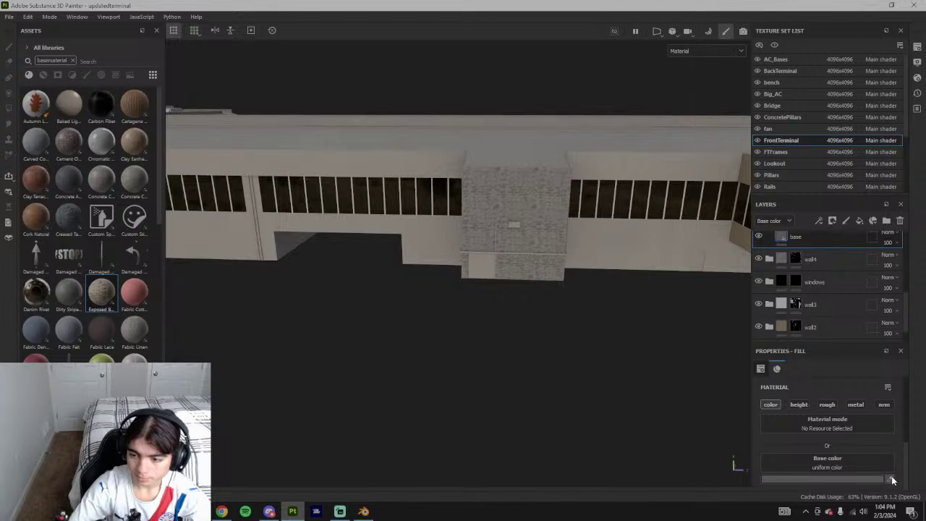
click(781, 327)
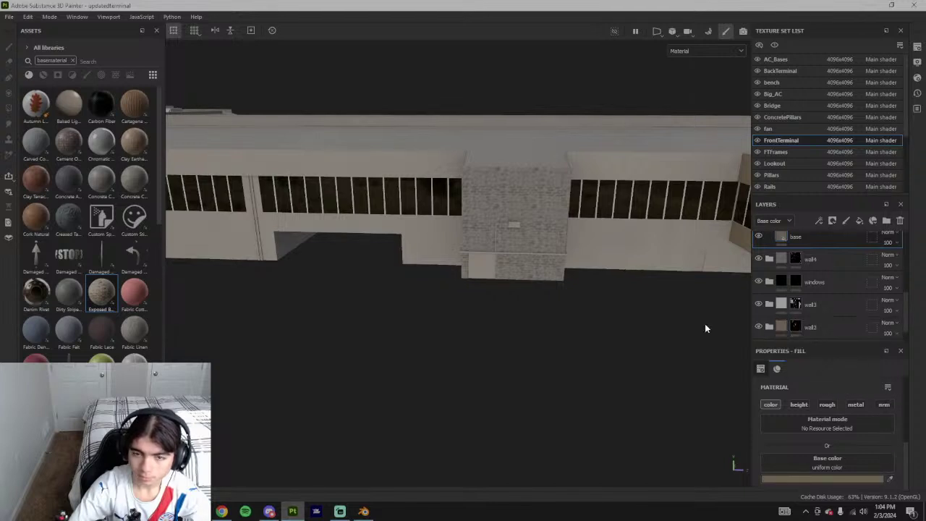
- Compare the lower wall sections around the brick blocks and tan bay with the terminal in the trip report video
scroll(613, 340, down, 4)
alt+middle_drag(640, 300, 667, 336)
scroll(393, 261, up, 5)
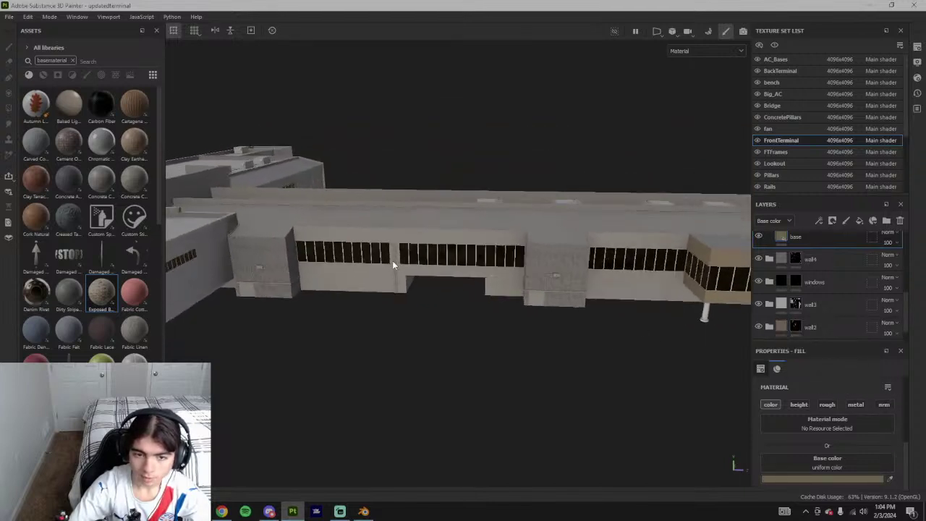
click(222, 512)
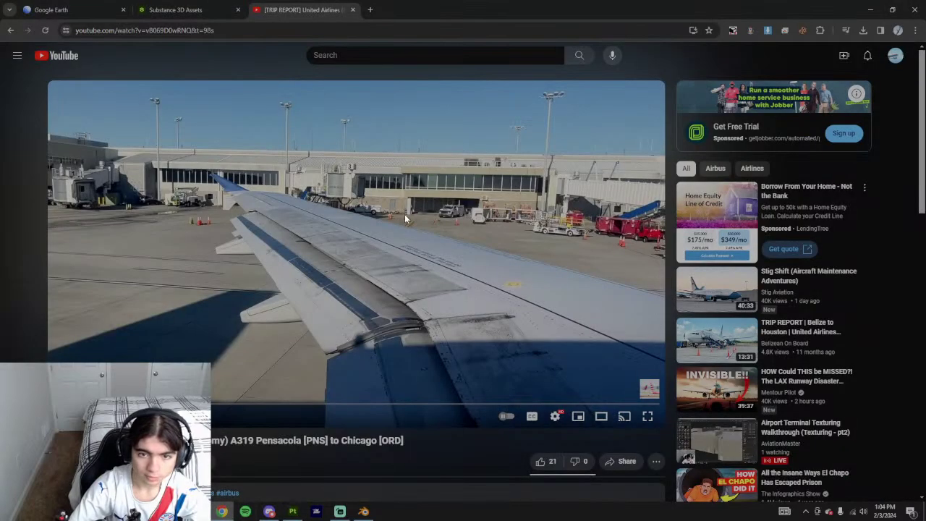
click(340, 512)
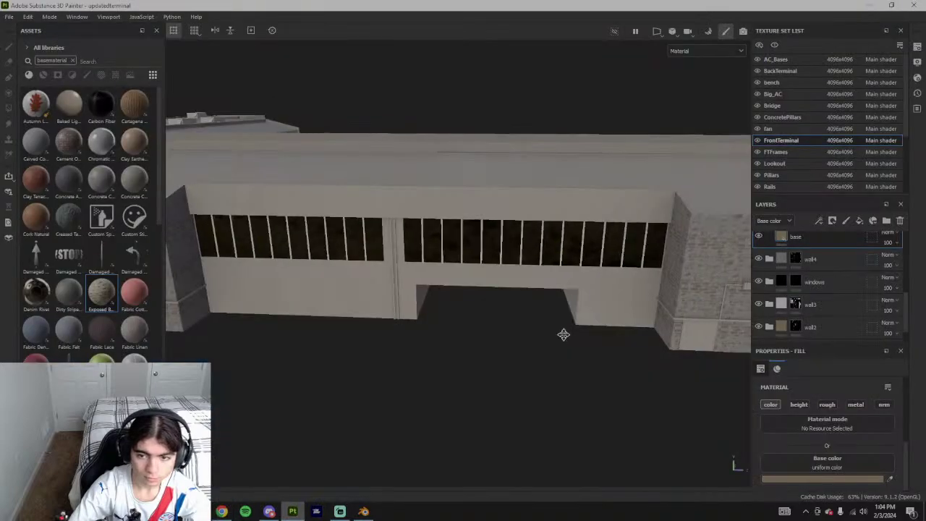
mouse_move(563, 333)
alt+mouse_down()
mouse_move(471, 325)
mouse_move(417, 381)
alt+mouse_up()
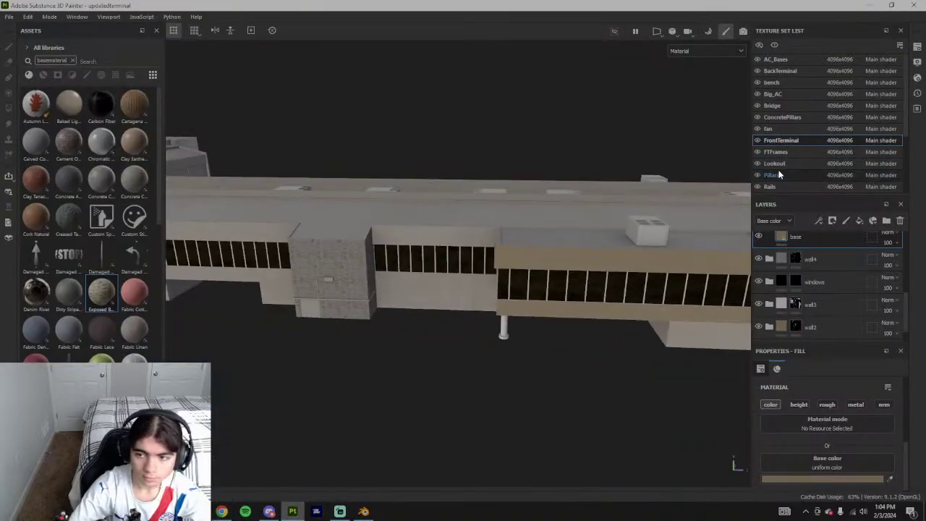
scroll(789, 272, down, 5)
scroll(796, 275, down, 2)
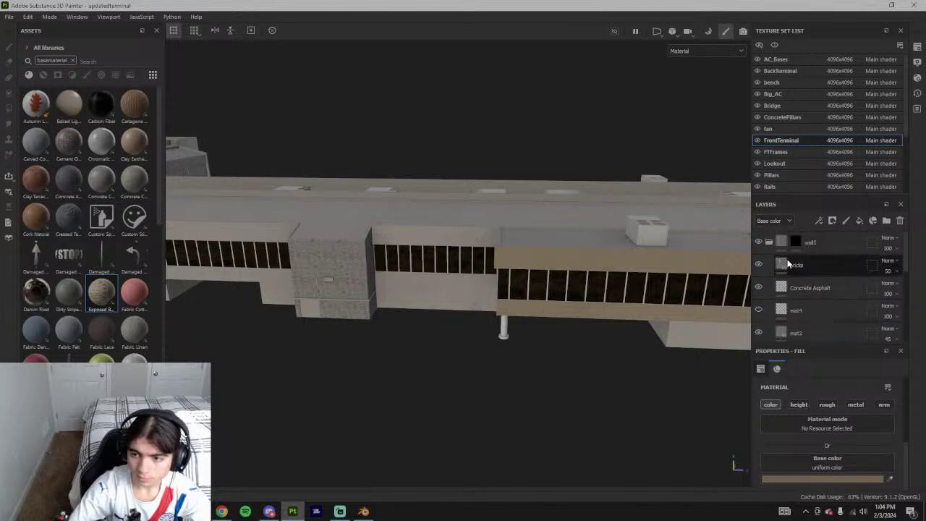
scroll(801, 288, up, 7)
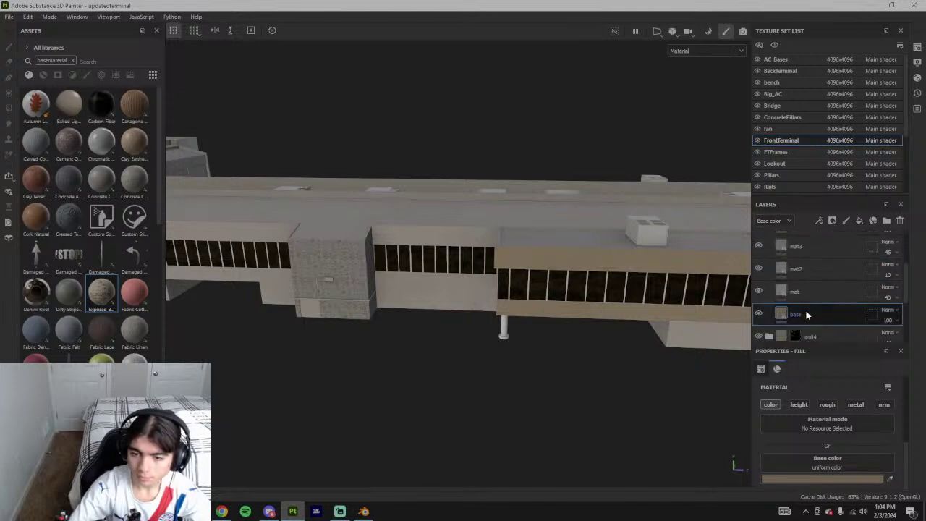
- Polygon-fill the lower wall faces around the door between the brick block and the tan bay into the wall5 mask
click(798, 243)
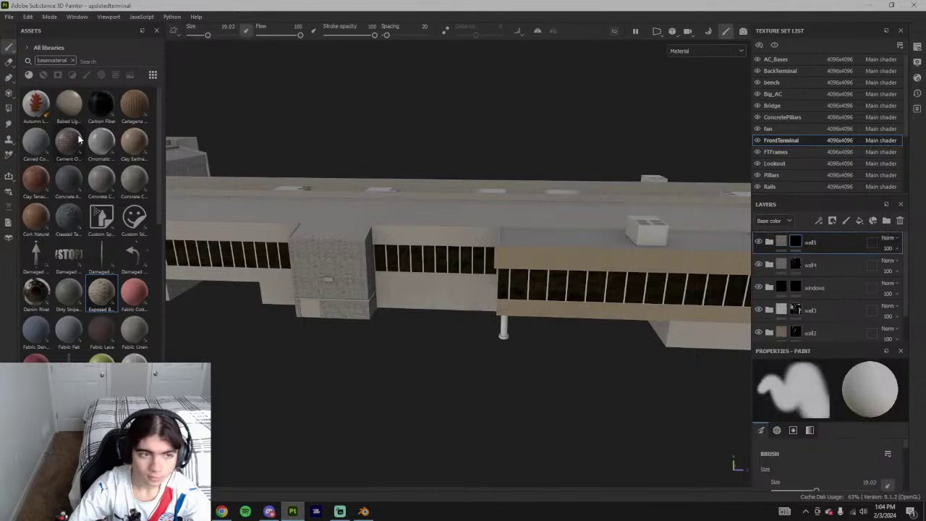
click(9, 108)
scroll(418, 316, up, 5)
click(419, 278)
click(486, 290)
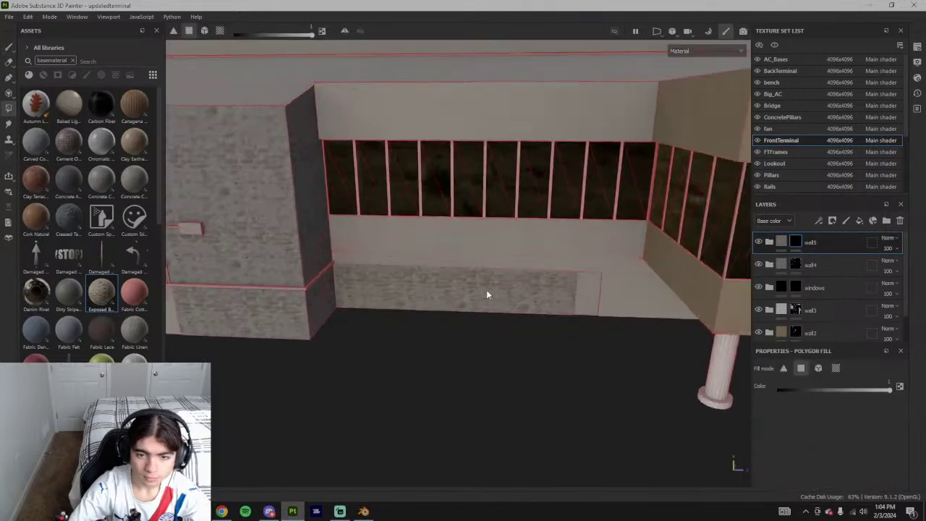
alt+drag(581, 285, 616, 282)
click(616, 283)
click(635, 291)
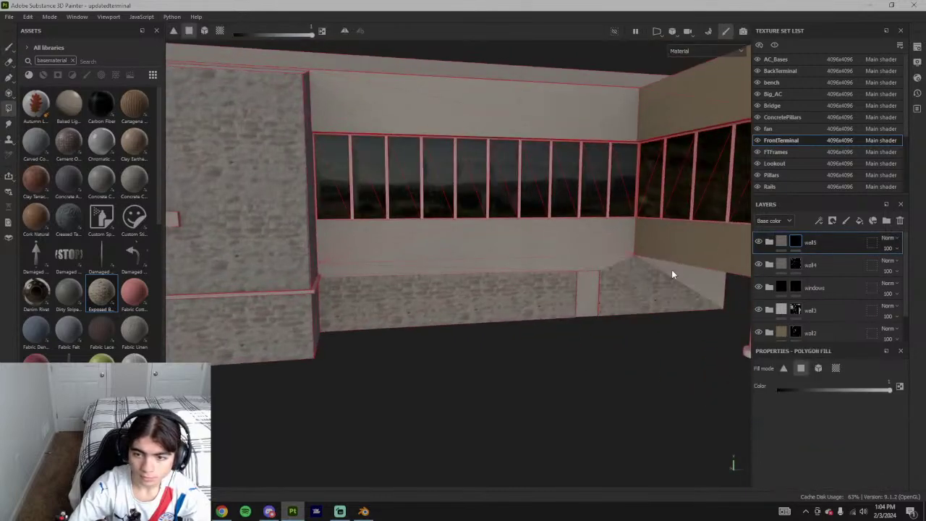
click(579, 267)
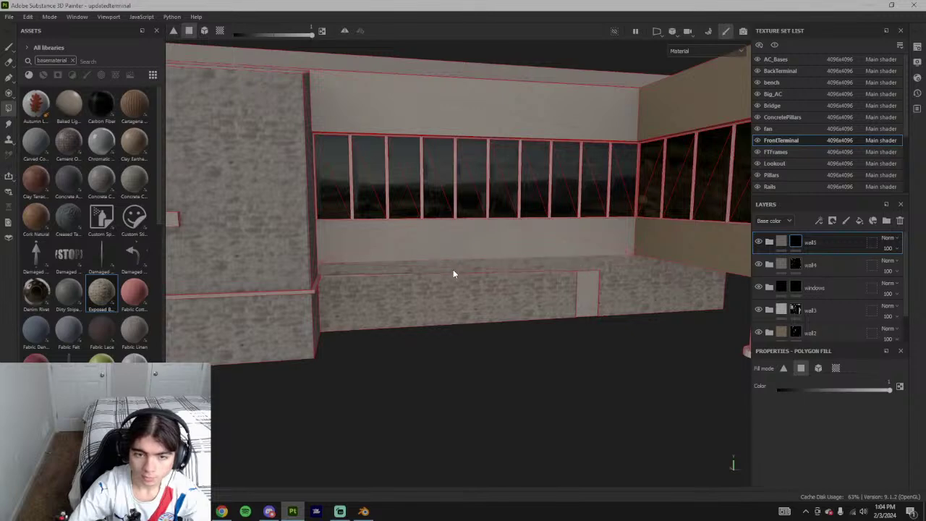
- Add the front and recessed side wall faces beneath the tan bay to the wall5 mask
alt+drag(376, 275, 401, 275)
scroll(481, 265, down, 2)
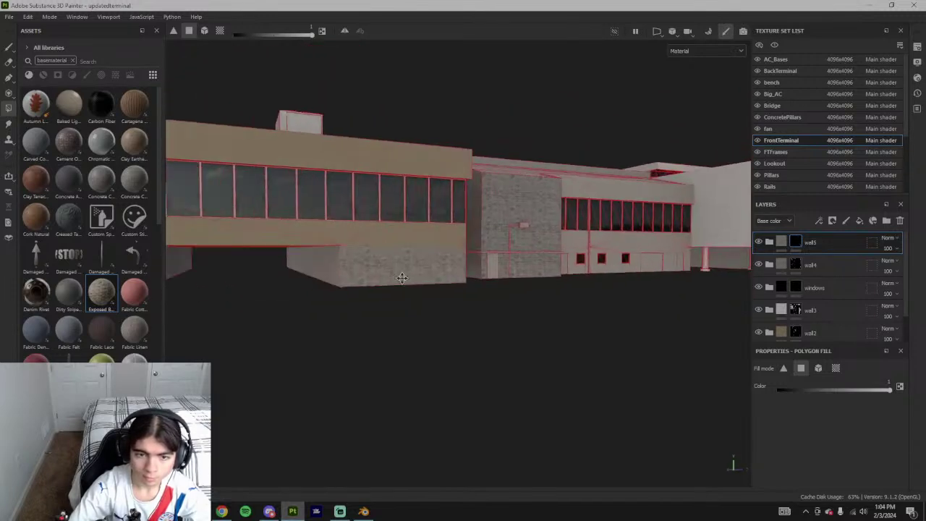
alt+middle_drag(401, 275, 573, 279)
alt+drag(572, 279, 528, 221)
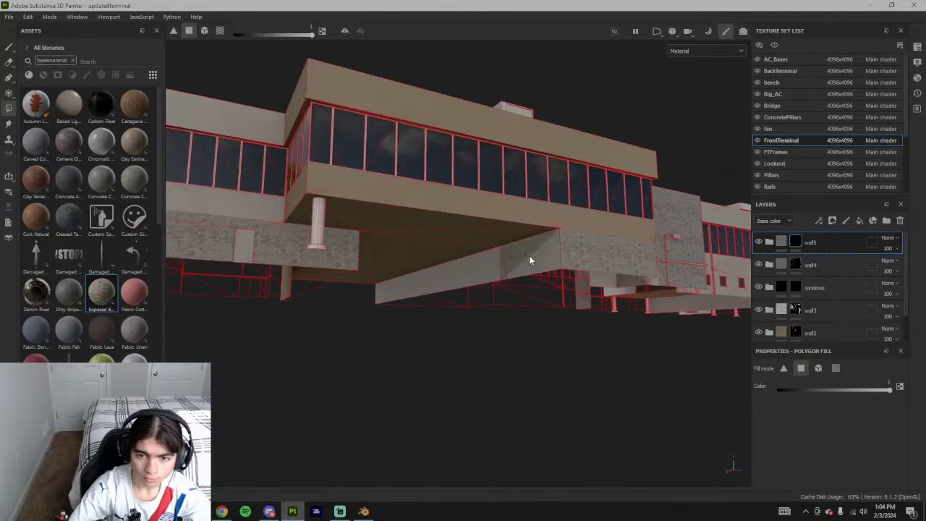
alt+drag(455, 265, 324, 281)
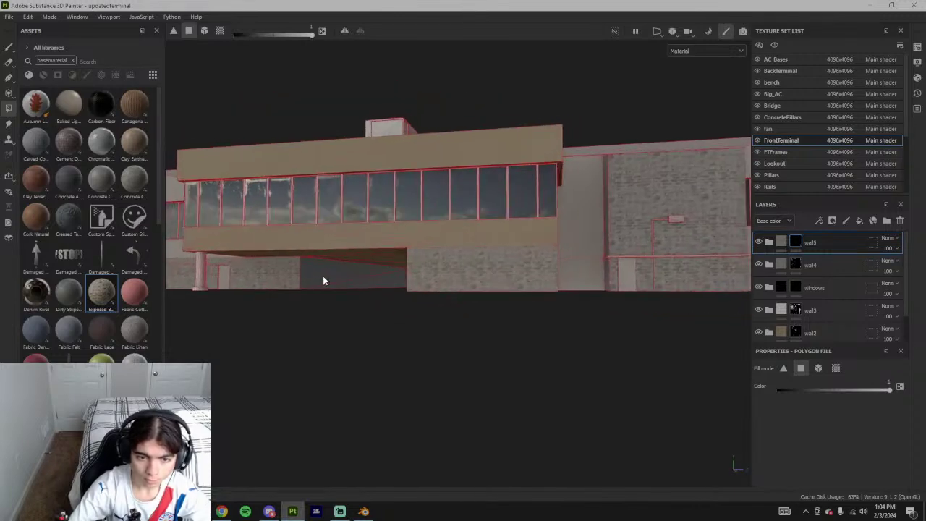
alt+drag(380, 282, 610, 288)
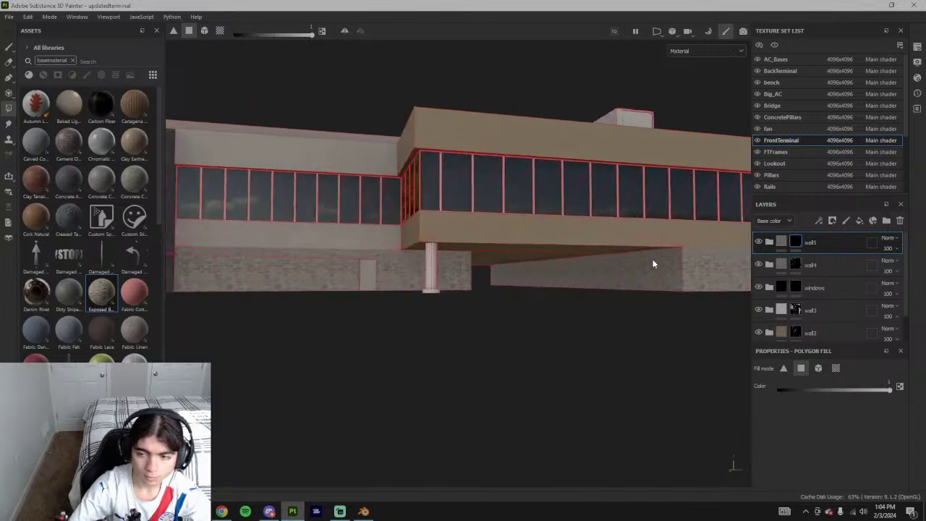
- Set the colour of wall5's mat layer by sampling the tan from the base layer's thumbnail
click(782, 241)
click(770, 243)
scroll(797, 269, down, 2)
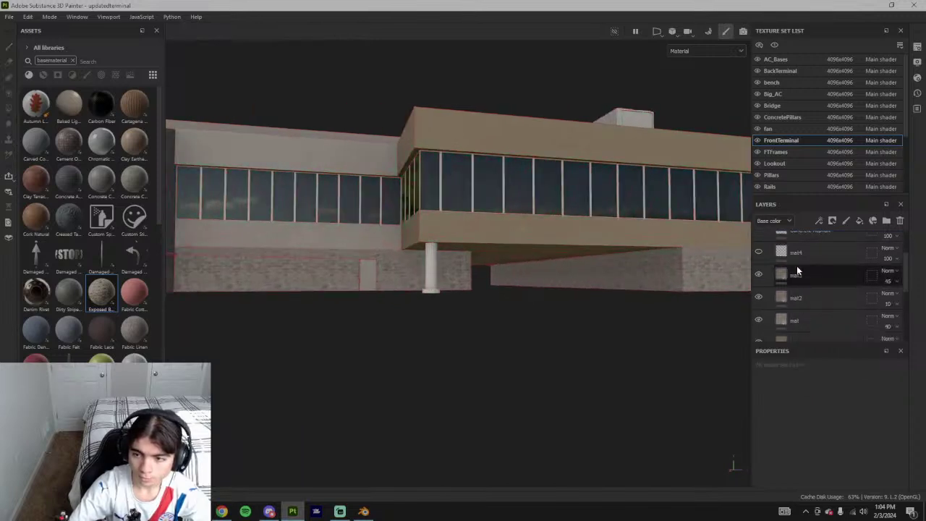
scroll(797, 271, down, 1)
scroll(854, 333, down, 3)
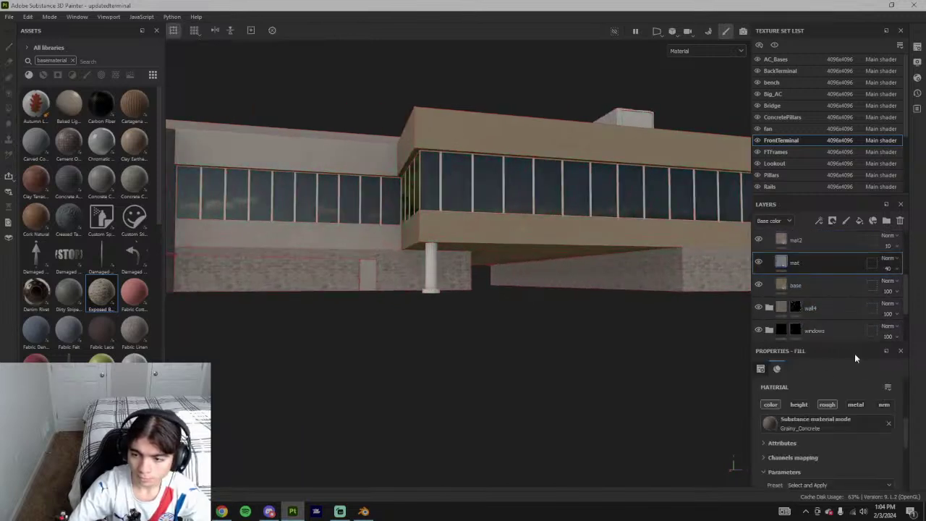
scroll(862, 428, down, 3)
click(893, 432)
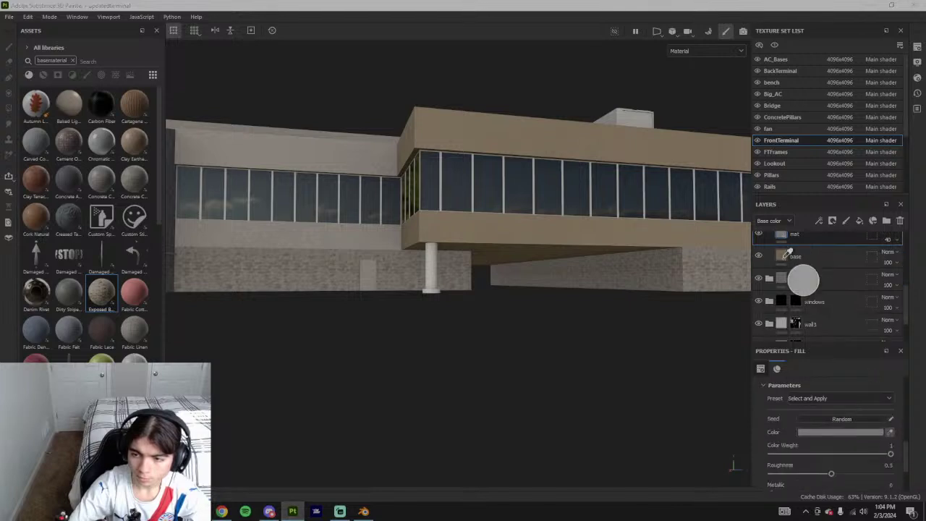
click(780, 255)
scroll(808, 257, up, 1)
scroll(807, 258, up, 1)
scroll(590, 306, down, 3)
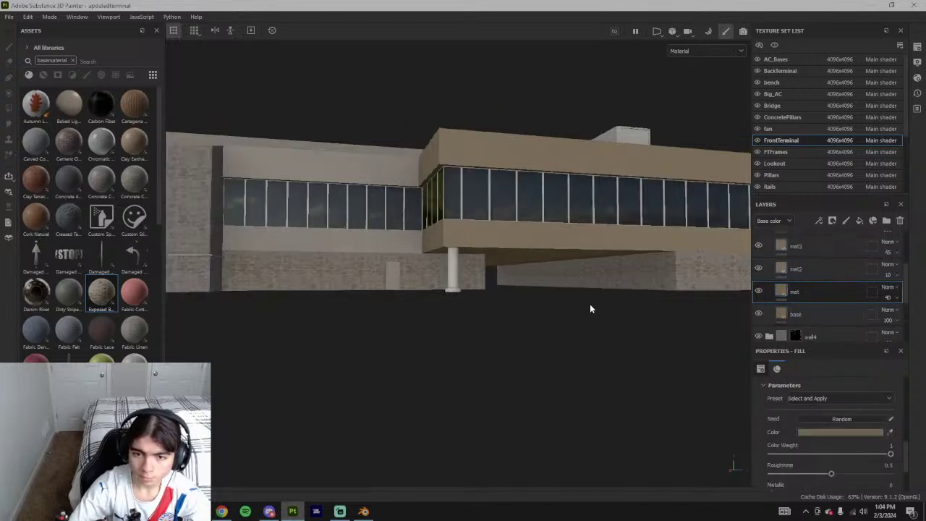
alt+drag(589, 305, 586, 304)
scroll(831, 307, up, 1)
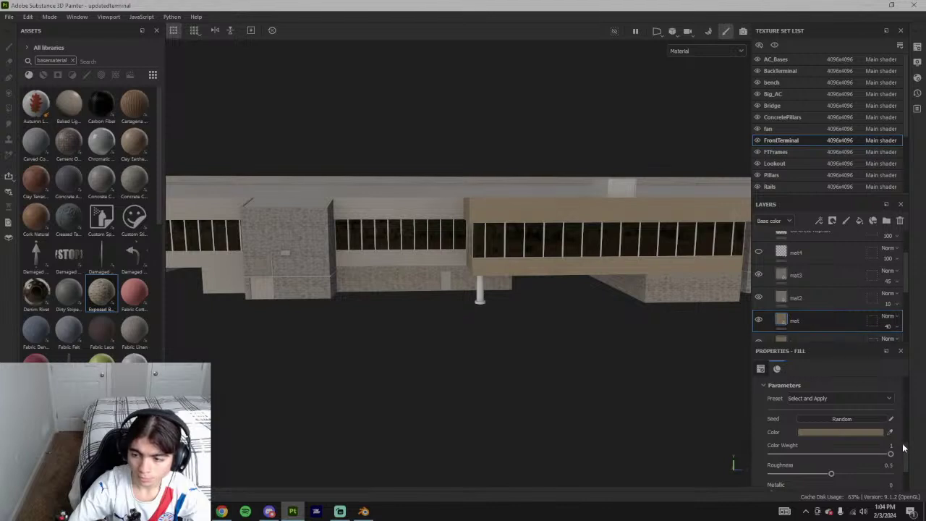
- Sample the neighbouring layers' tan for mat2's main colour and mat3's concrete colour in wall5
click(803, 298)
click(890, 409)
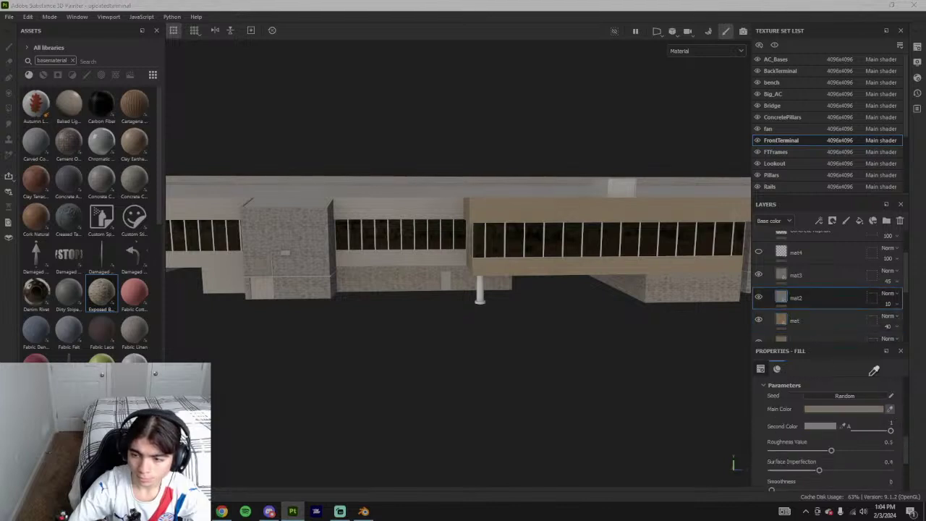
click(790, 320)
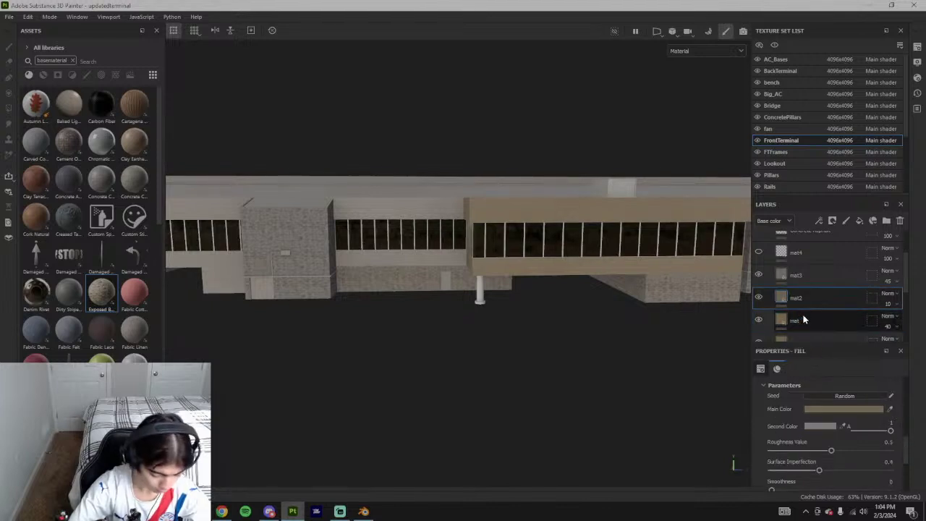
scroll(805, 319, up, 1)
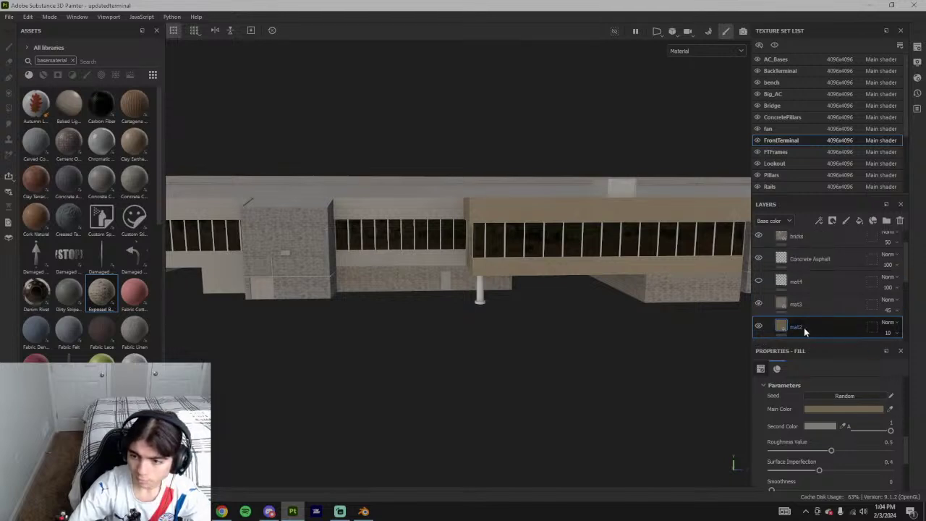
click(796, 304)
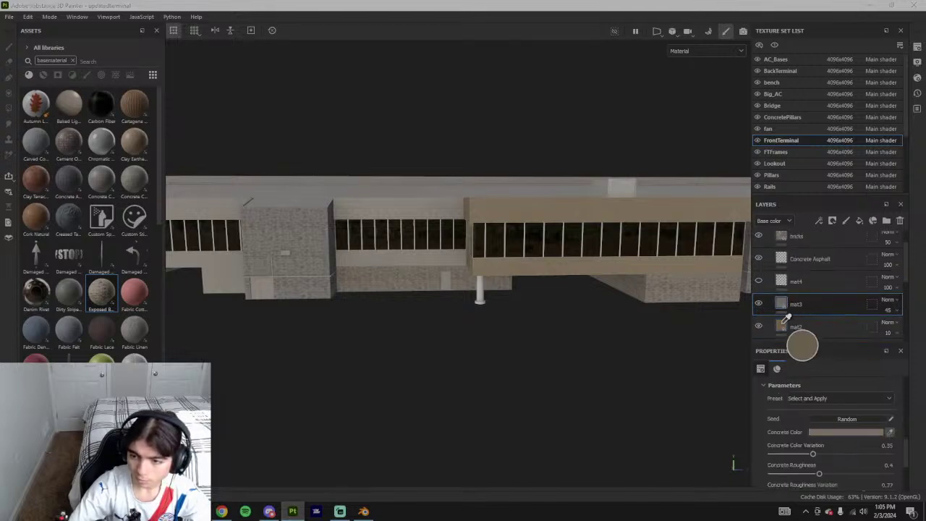
scroll(832, 307, up, 1)
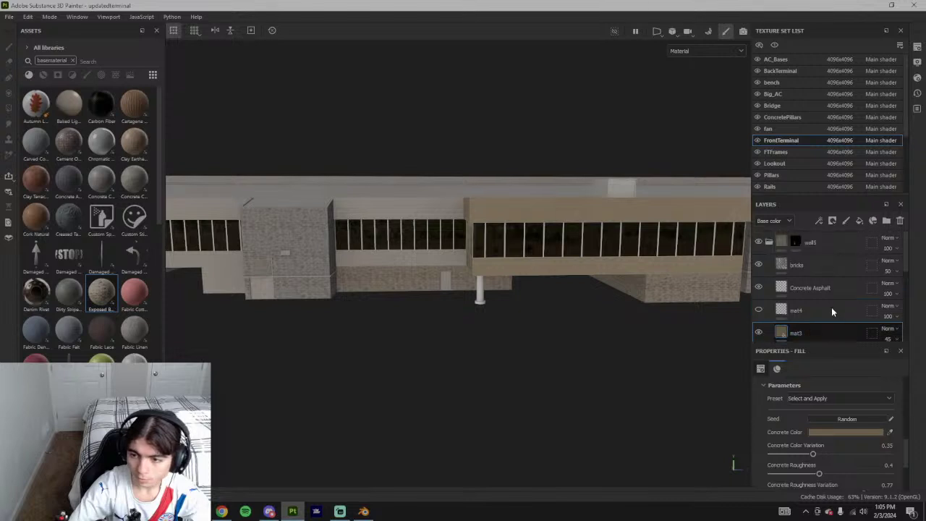
- Review the colour parameters of the mat4, mat3 and Concrete Asphalt layers in the wall5 folder
click(832, 309)
scroll(860, 439, down, 2)
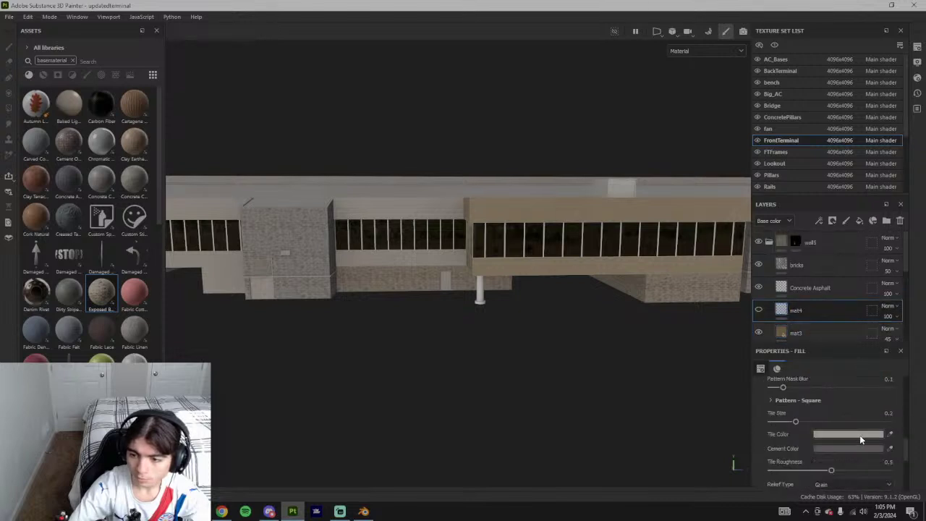
click(787, 333)
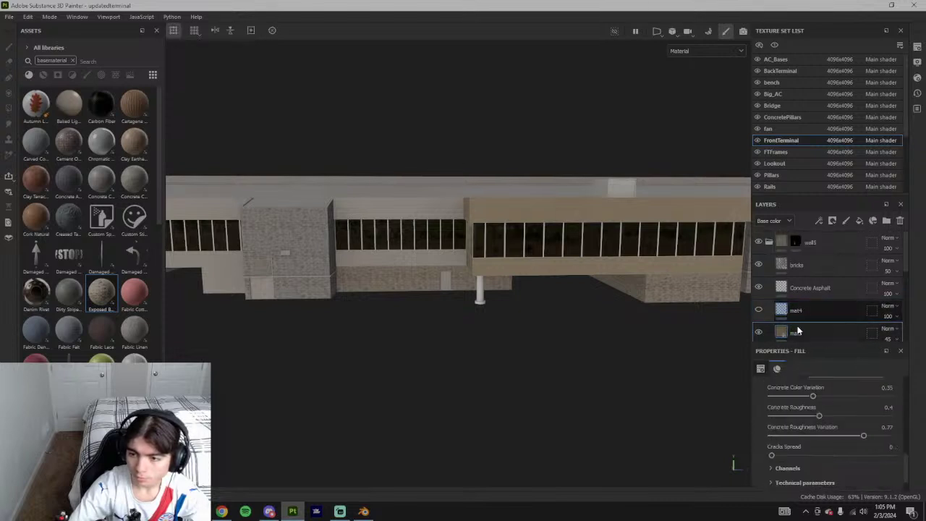
click(796, 310)
click(784, 289)
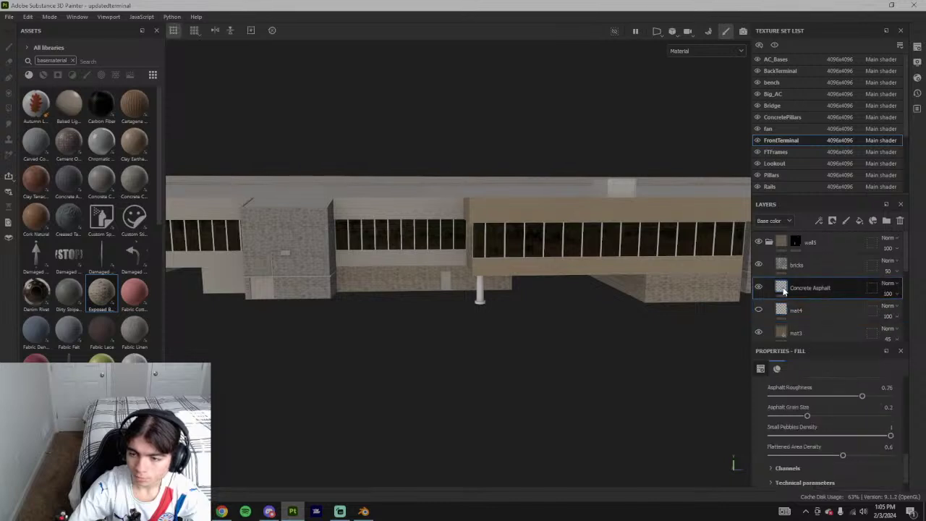
scroll(784, 289, down, 1)
scroll(828, 423, up, 3)
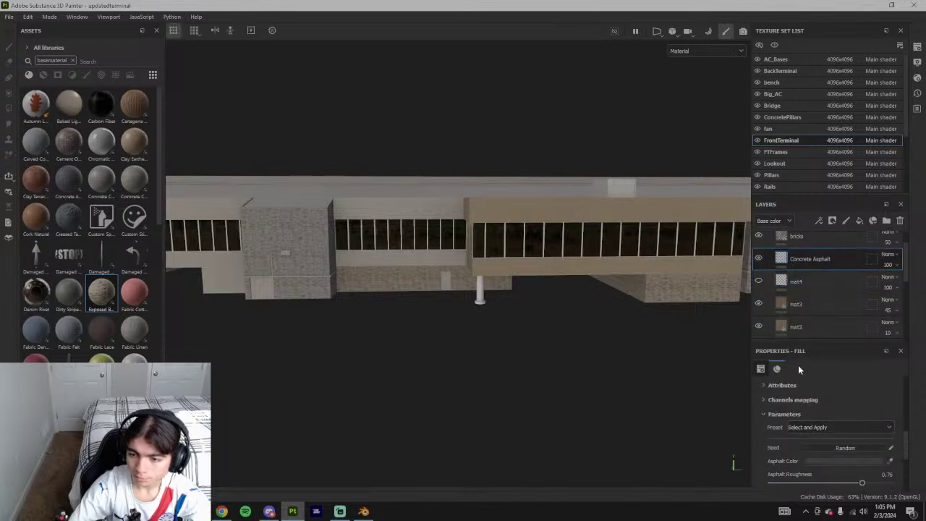
scroll(796, 267, up, 1)
scroll(606, 319, down, 1)
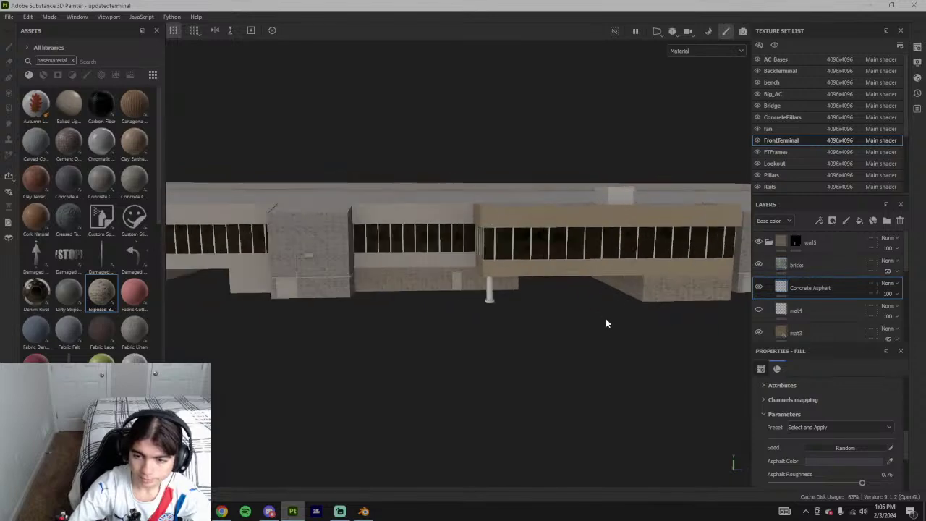
- Compare the front terminal's tan bay with the airport wing-view reference video in the browser
alt+drag(607, 324, 555, 354)
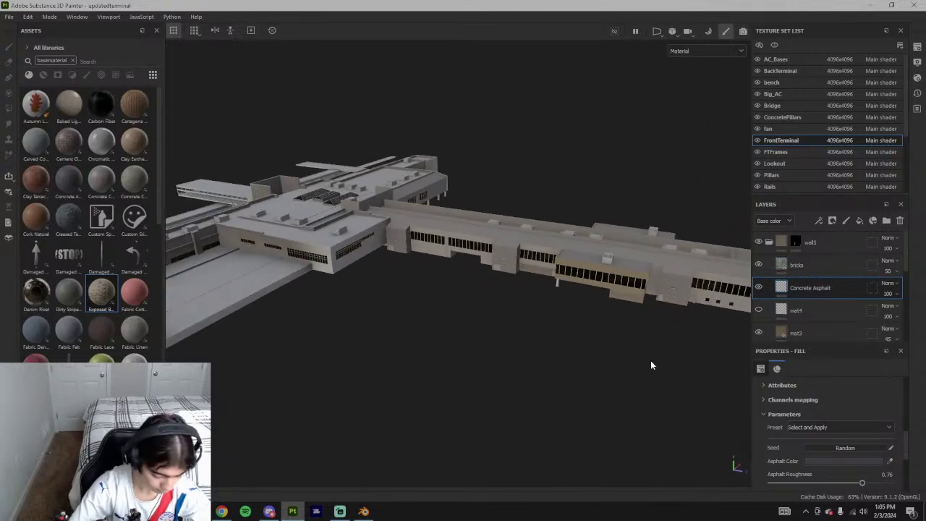
click(221, 512)
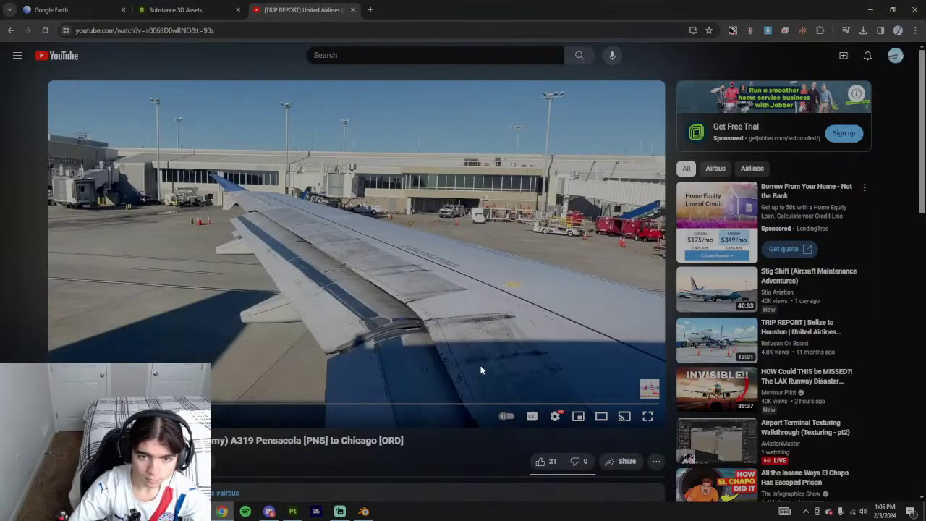
key(alt+Tab)
- Increase the saturation of the main colour in wall5's mat2 layer for a stronger tan
scroll(673, 313, up, 3)
scroll(804, 323, down, 2)
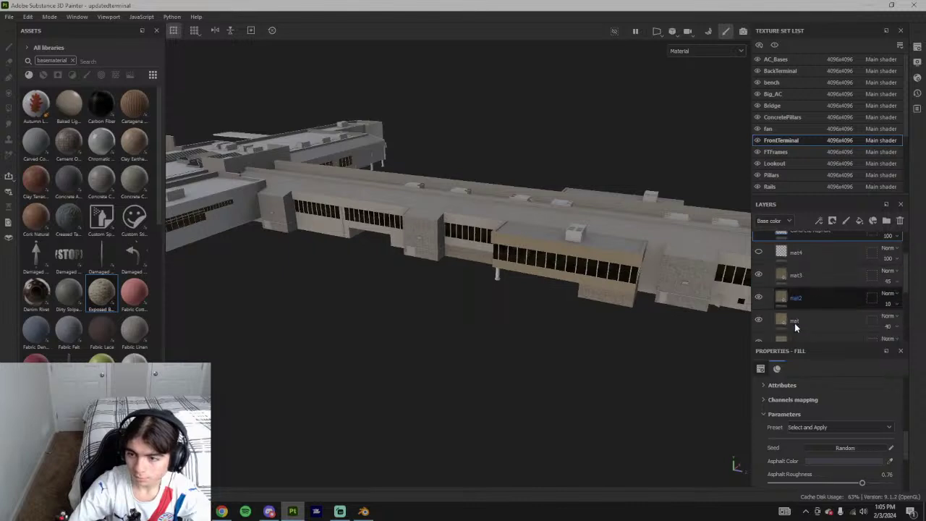
click(801, 299)
click(832, 439)
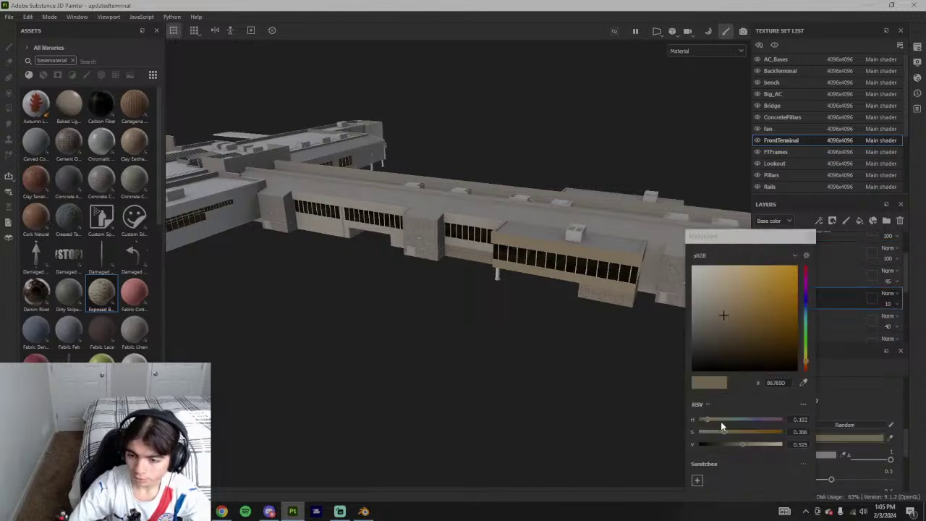
drag(728, 434, 739, 433)
click(814, 236)
- Set the colour of wall5's mat layer by sampling the tan from mat2's thumbnail
click(797, 321)
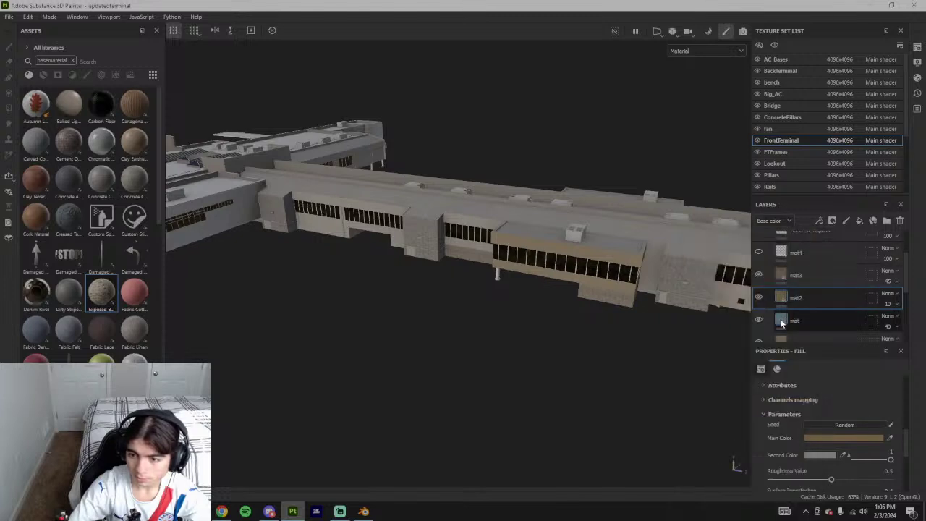
click(890, 461)
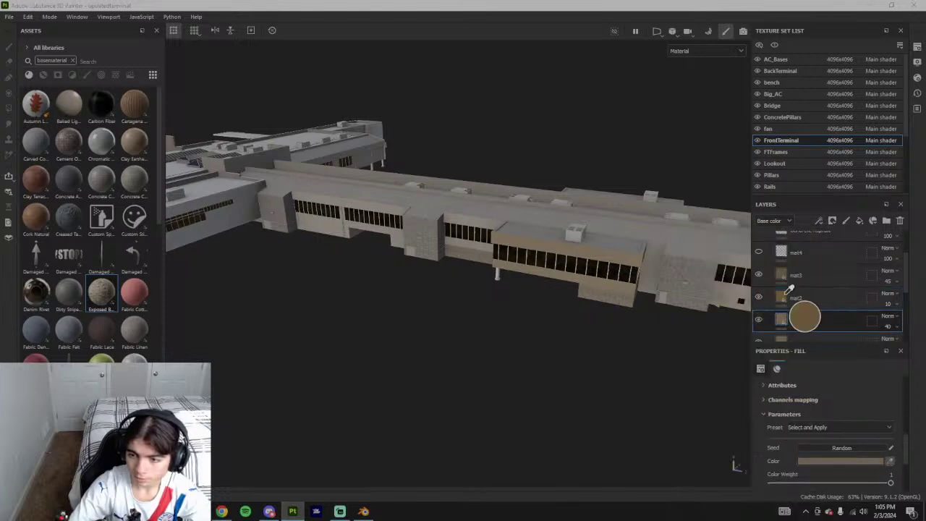
click(784, 298)
- Set the base colour of wall5's base layer by sampling the tan from the mat layer's thumbnail
scroll(801, 299, down, 1)
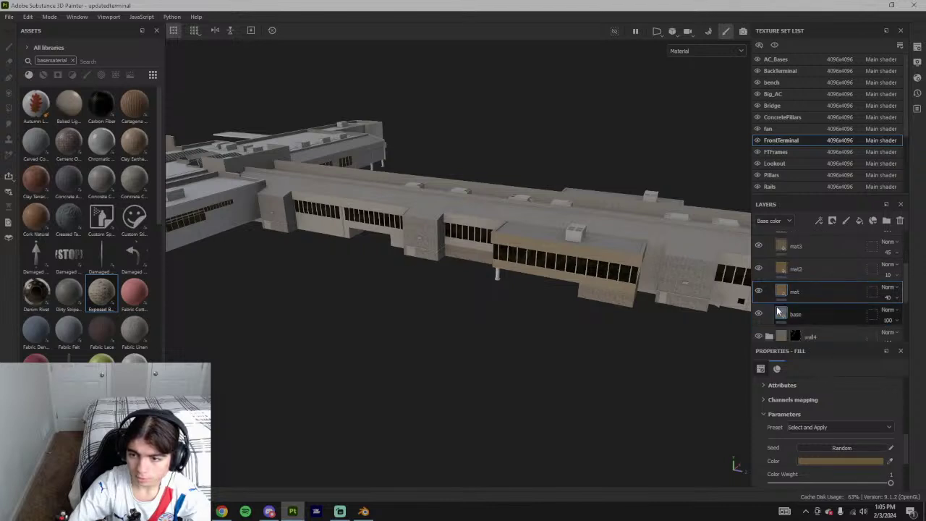
click(780, 312)
click(781, 290)
click(784, 312)
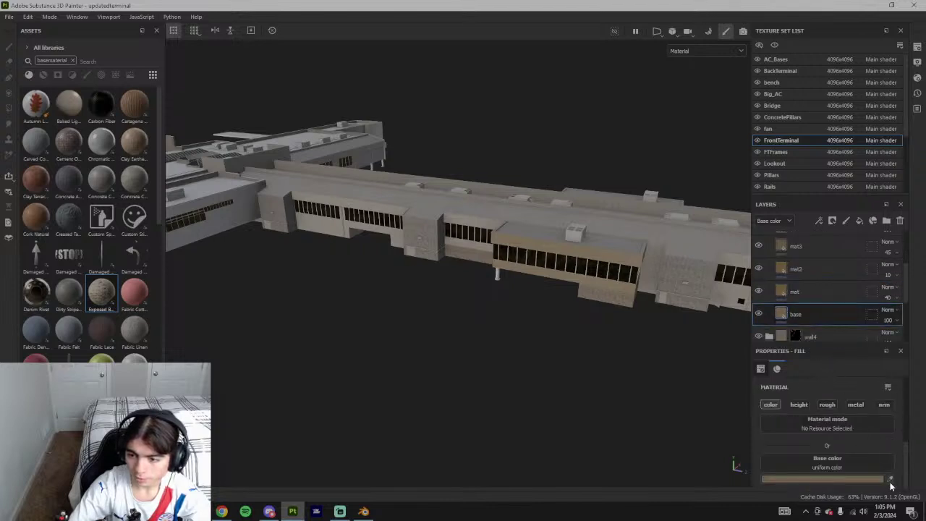
click(890, 479)
click(782, 290)
scroll(498, 250, up, 3)
scroll(496, 251, down, 2)
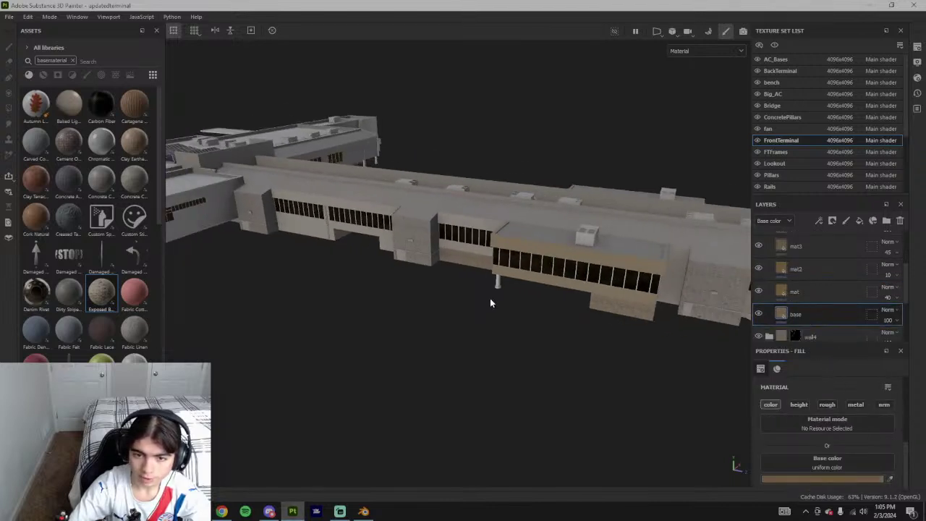
- Increase the tiling of wall5's bricks layer to about 161.5 for smaller bricks on the lower wall
alt+drag(490, 302, 482, 274)
scroll(550, 315, down, 2)
scroll(482, 274, up, 5)
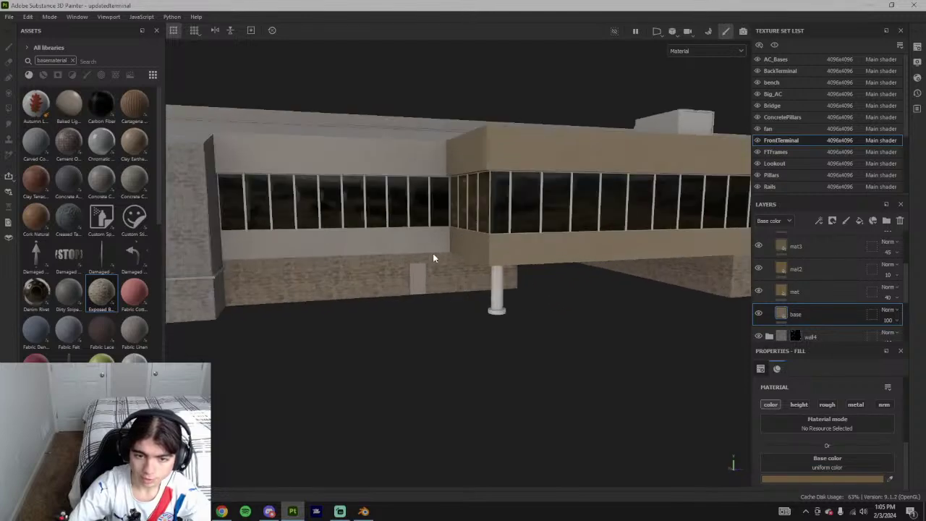
alt+drag(433, 256, 489, 177)
scroll(369, 295, up, 5)
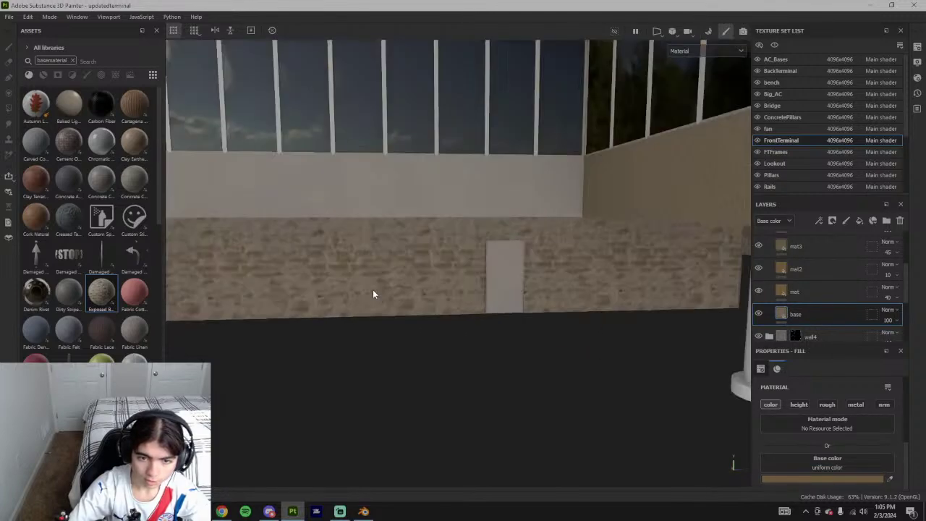
alt+drag(373, 291, 506, 281)
scroll(804, 310, up, 4)
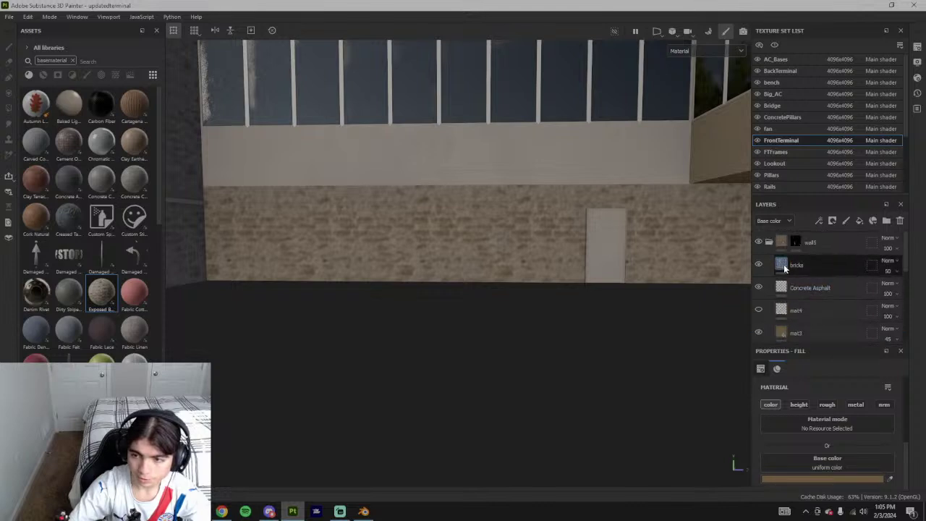
click(782, 269)
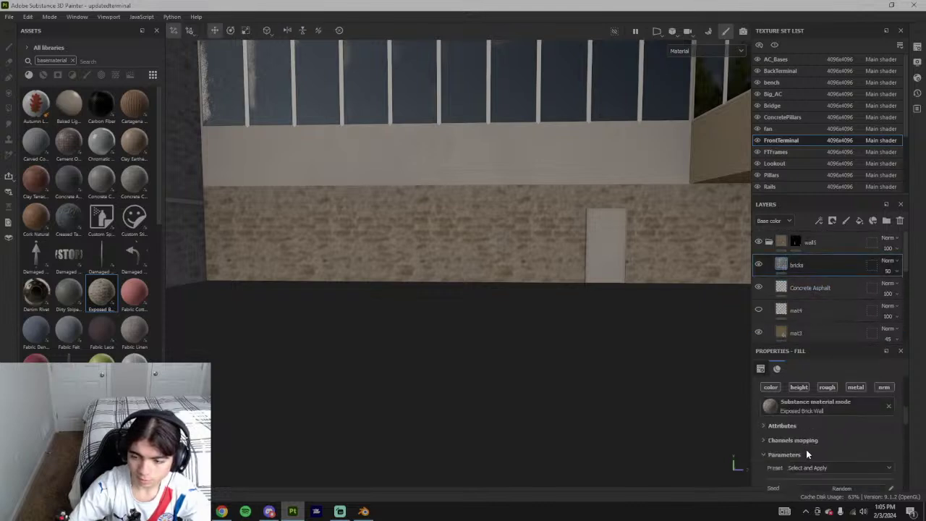
scroll(807, 449, down, 6)
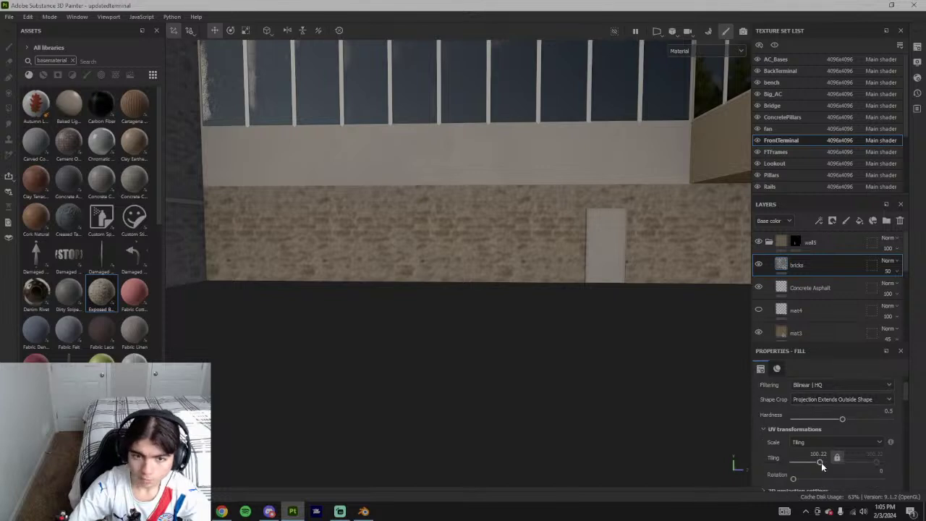
drag(821, 462, 823, 463)
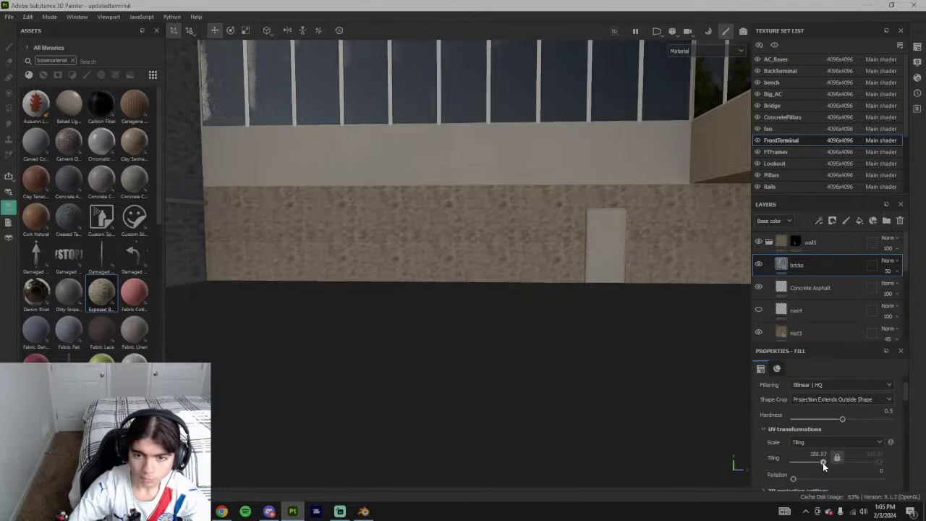
scroll(583, 387, down, 6)
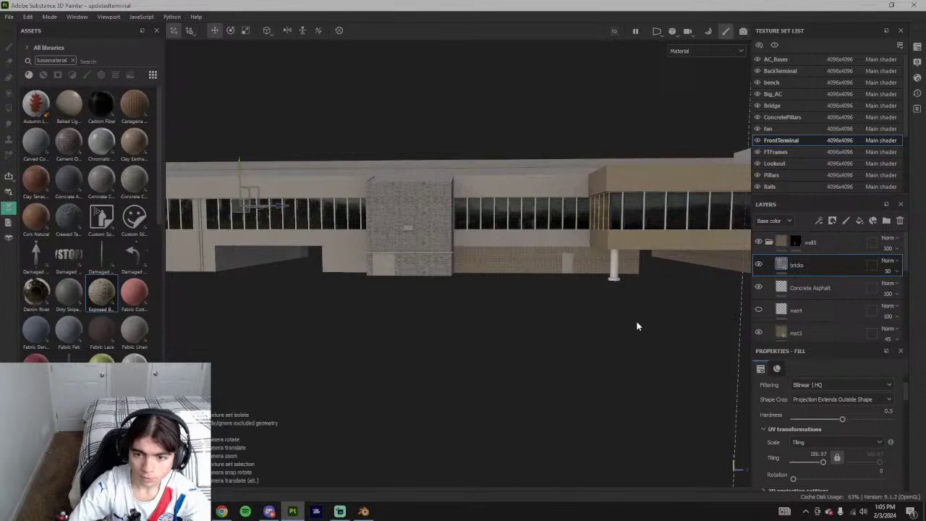
scroll(626, 375, up, 5)
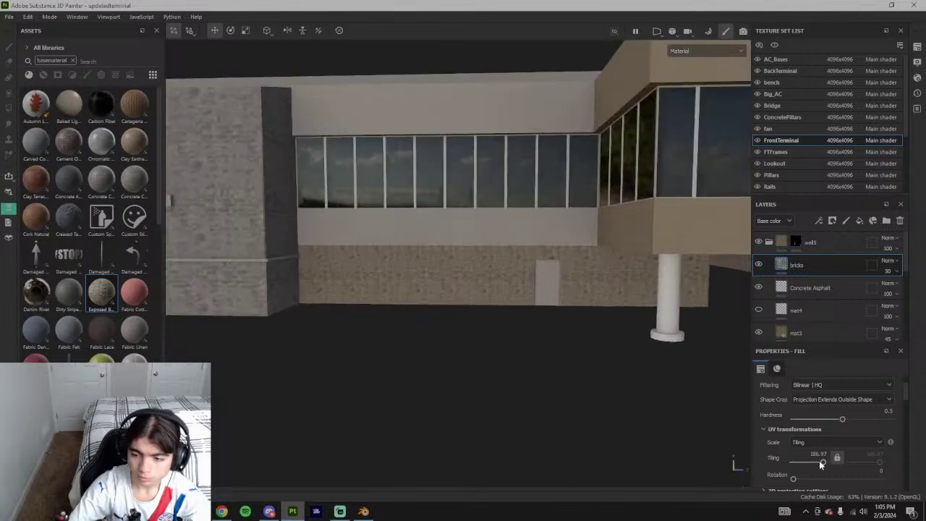
drag(821, 463, 823, 465)
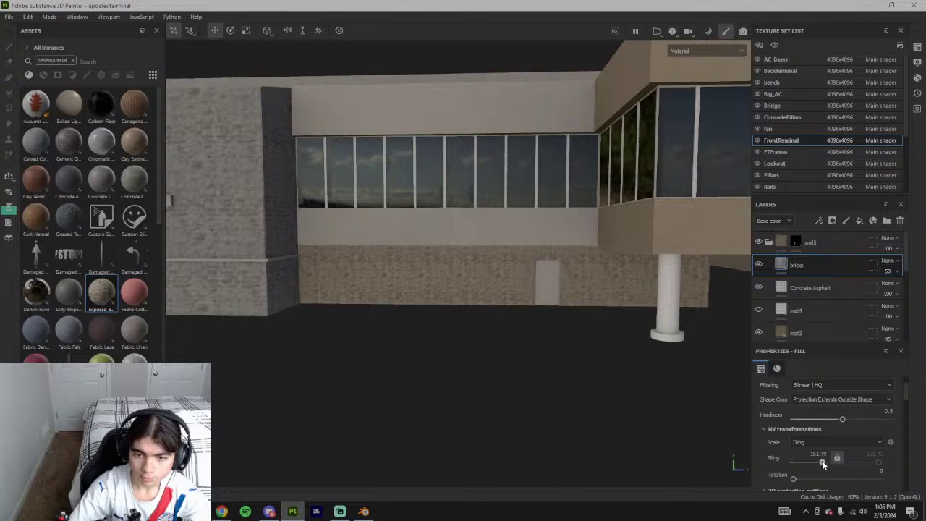
- Inspect the retiled brick walls across the front terminal and check the bricks layer's projection and scale options
scroll(617, 404, down, 4)
scroll(617, 403, down, 3)
alt+middle_drag(685, 366, 467, 338)
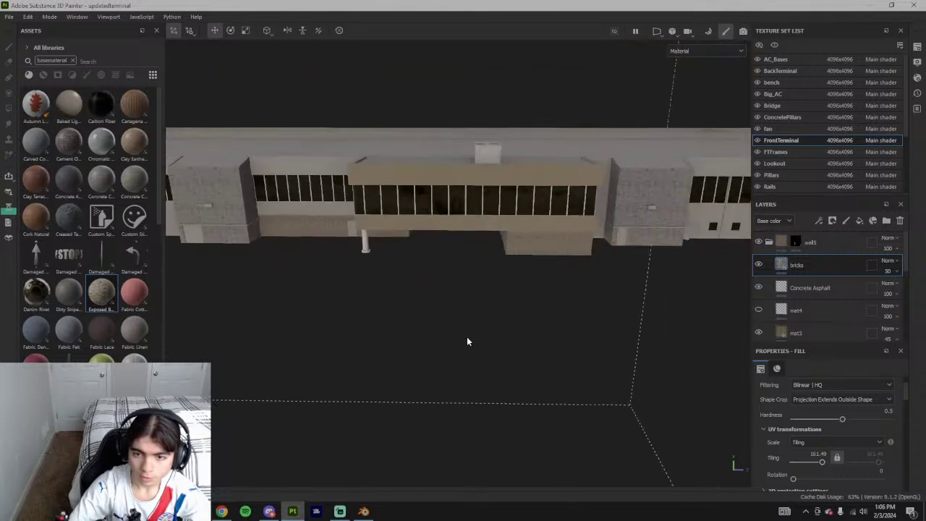
alt+drag(573, 316, 550, 286)
scroll(872, 475, up, 1)
scroll(872, 475, down, 2)
click(819, 416)
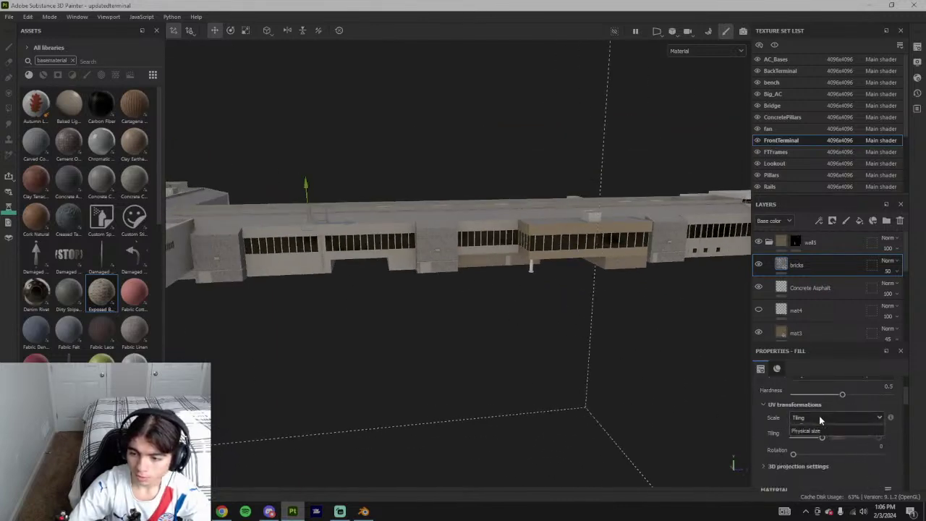
click(819, 416)
scroll(820, 416, up, 2)
alt+drag(575, 271, 443, 282)
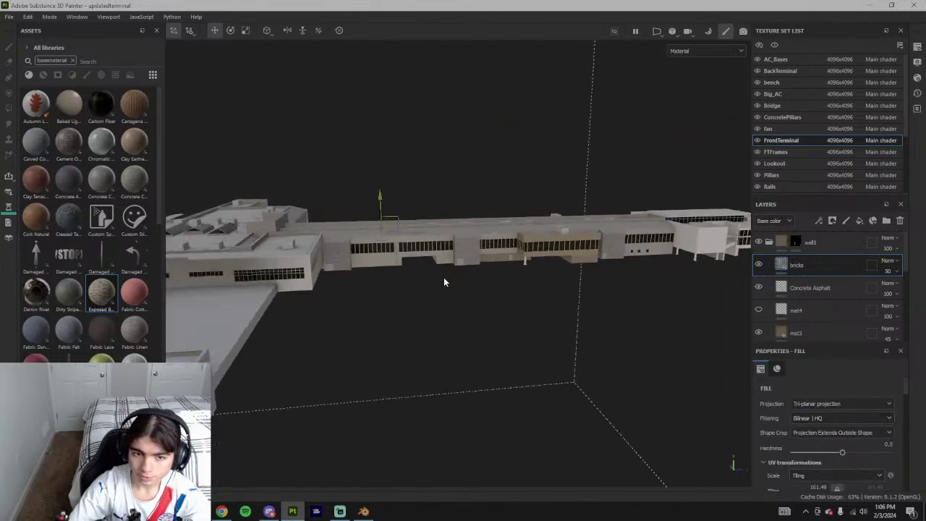
- Shift the bricks layer's tri-planar projection vertically to reposition the brick pattern on the lower walls
drag(382, 201, 383, 213)
scroll(310, 226, up, 6)
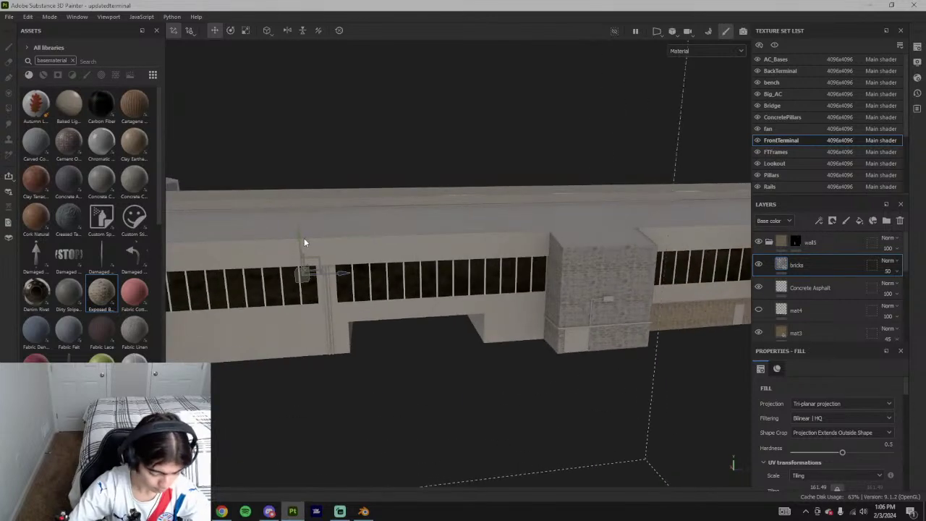
alt+drag(684, 288, 284, 242)
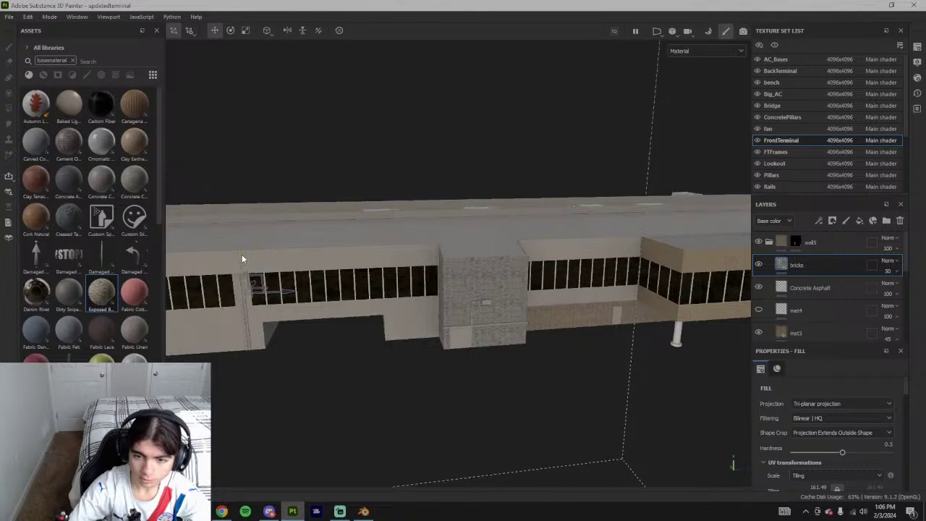
scroll(608, 344, up, 5)
alt+drag(635, 350, 652, 382)
scroll(652, 384, down, 3)
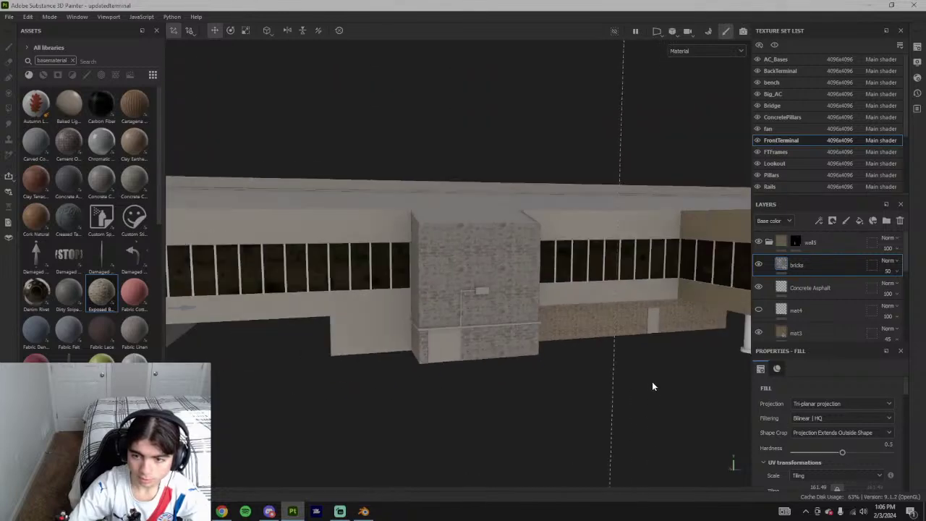
scroll(652, 387, down, 3)
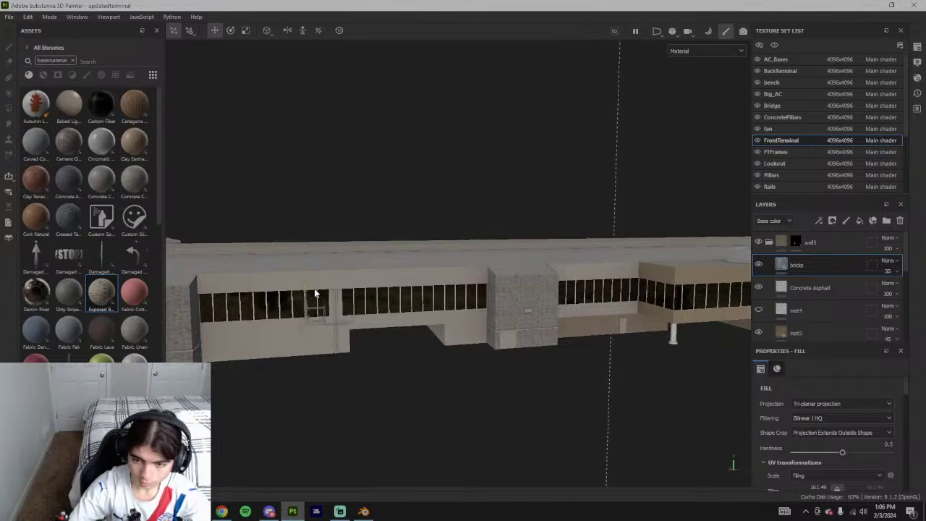
alt+right_drag(553, 347, 617, 348)
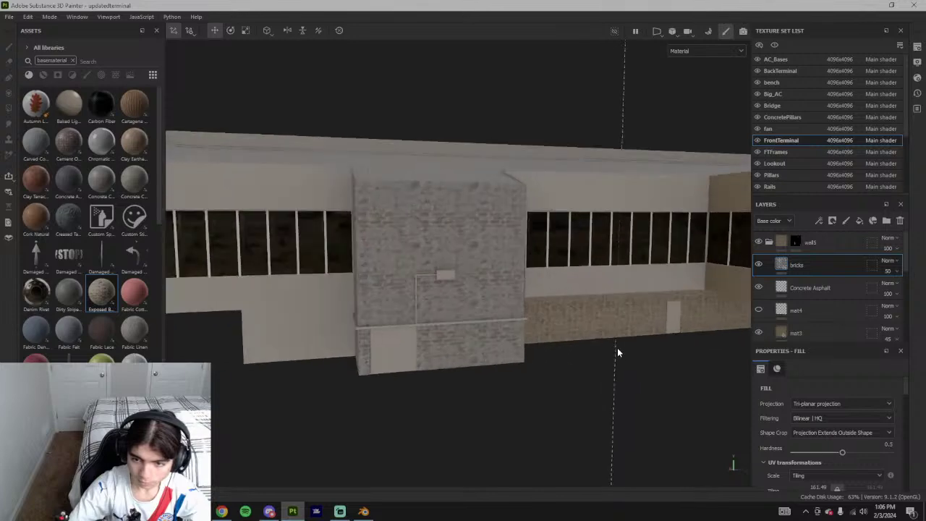
- Check the brick pattern on the lower wall up close and duplicate wall5's bricks layer
alt+drag(617, 348, 500, 304)
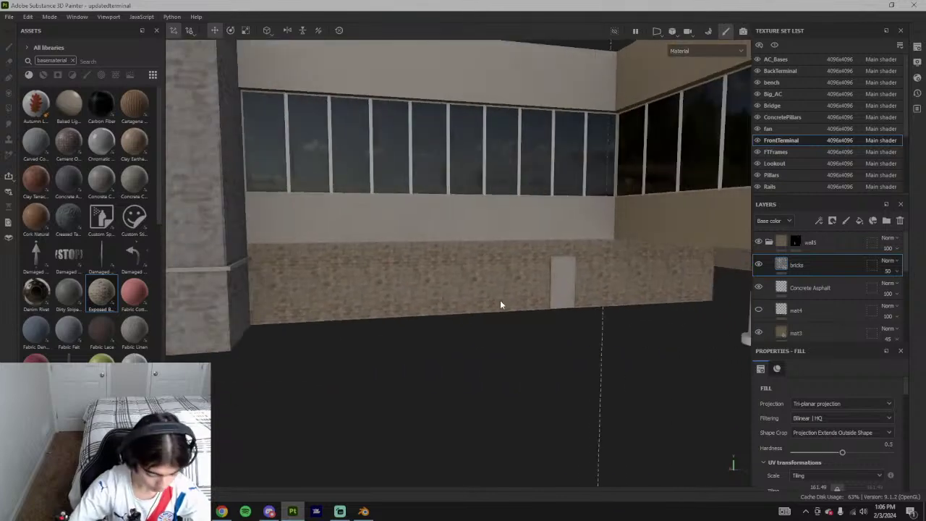
scroll(418, 311, up, 5)
scroll(434, 318, down, 5)
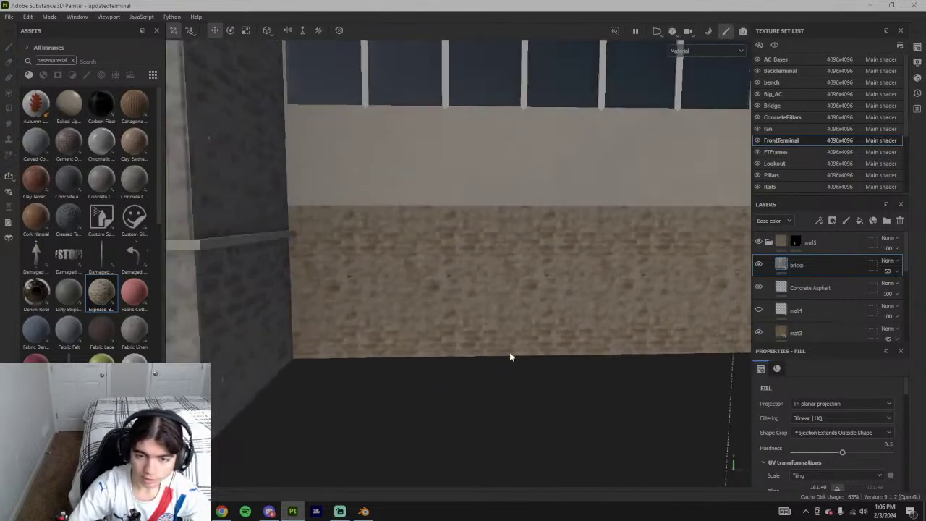
scroll(834, 305, down, 3)
scroll(834, 300, up, 4)
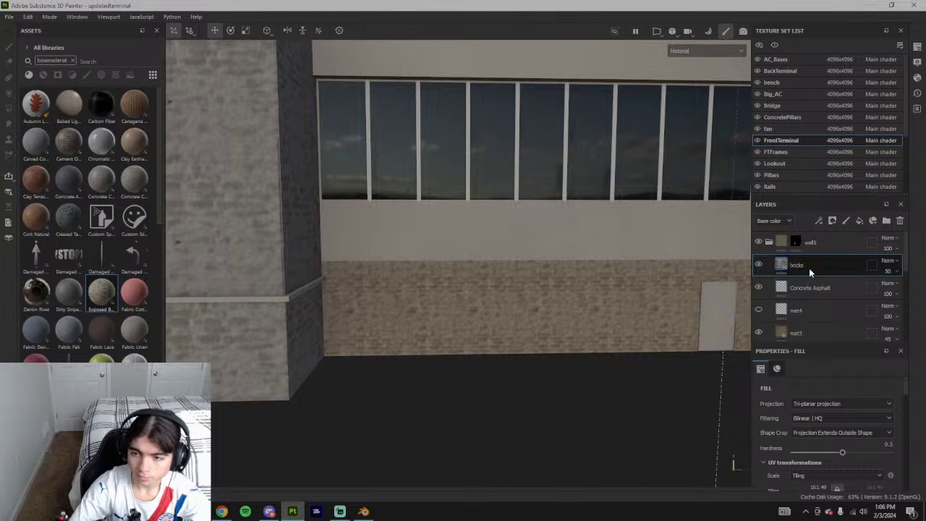
key(ctrl+d)
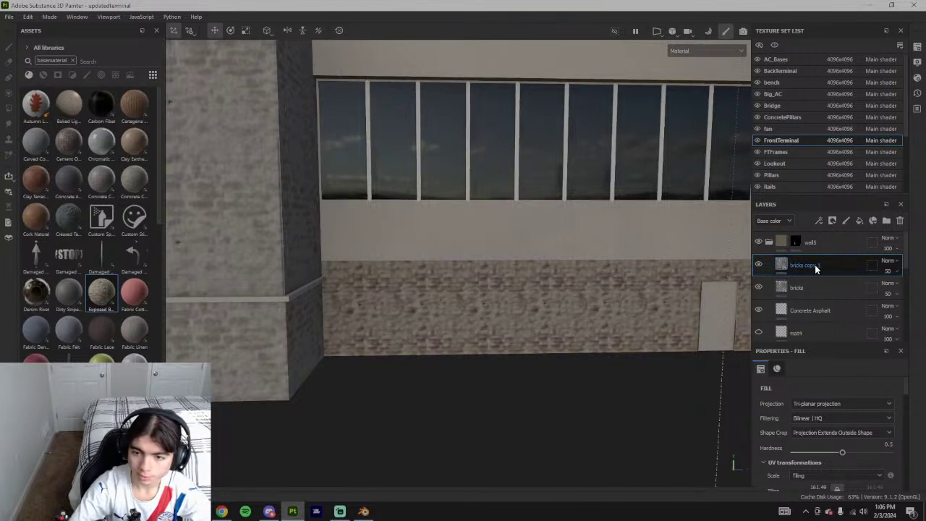
- Delete the duplicated bricks layer from wall5 and reselect the original bricks layer
key(Return)
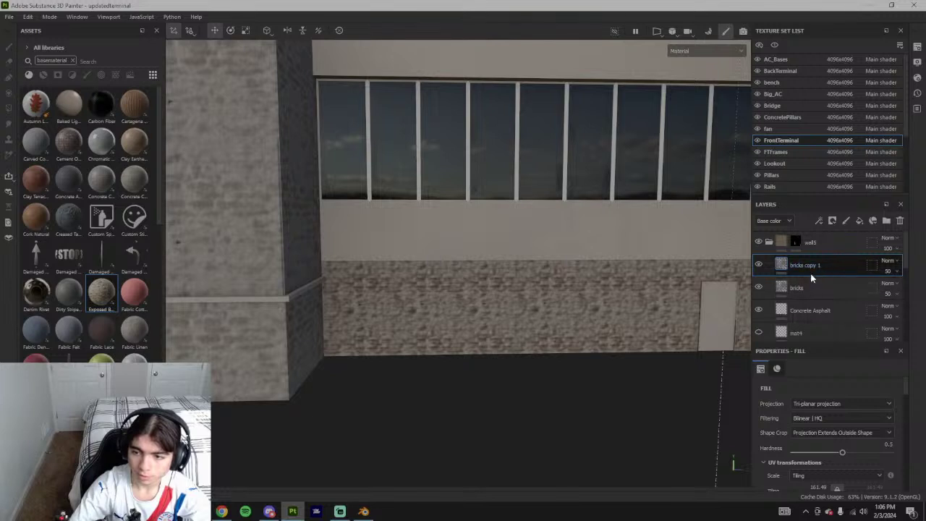
click(901, 221)
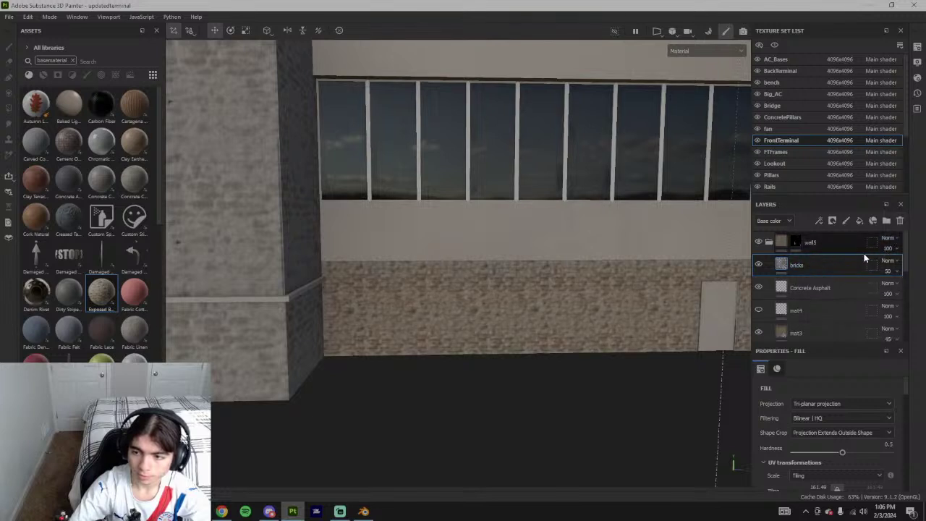
click(804, 333)
click(818, 265)
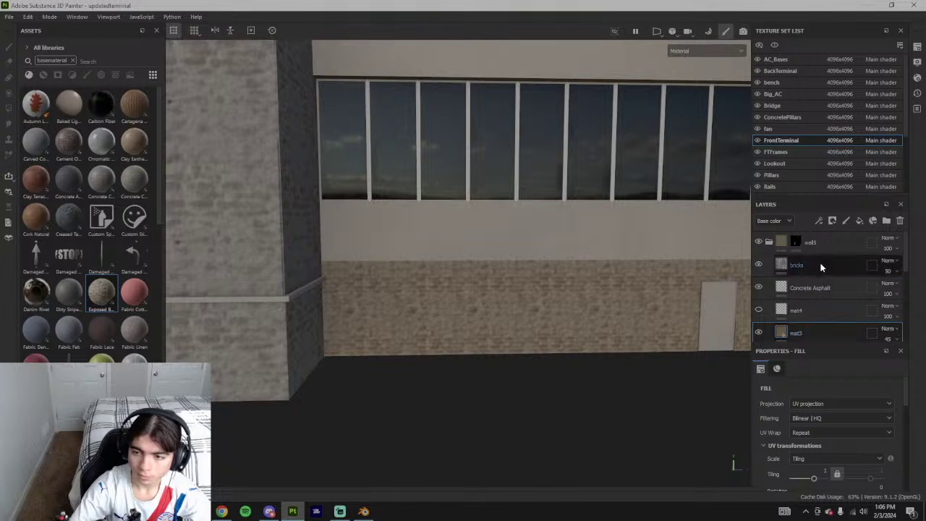
- Duplicate wall5's bricks layer, naming the copy bricksmask, and give it a black mask
key(ctrl+d)
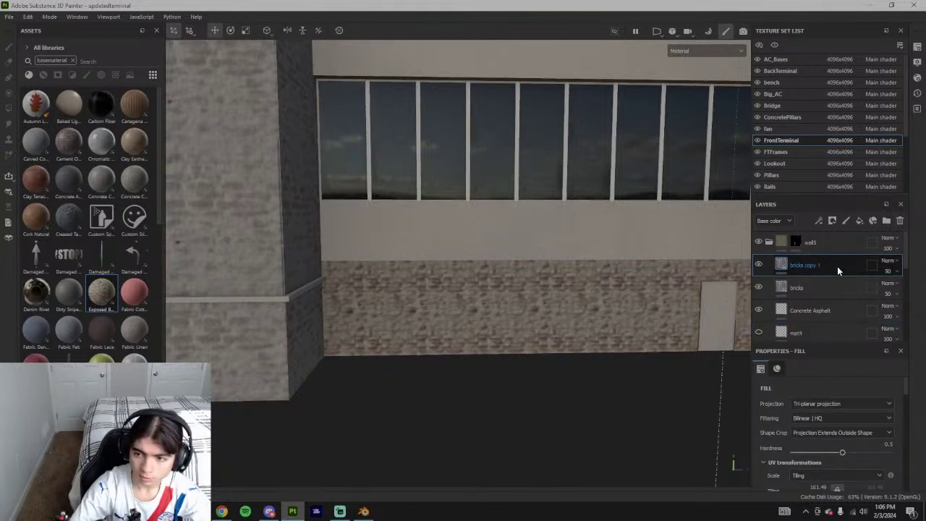
double_click(824, 265)
drag(825, 266, 815, 266)
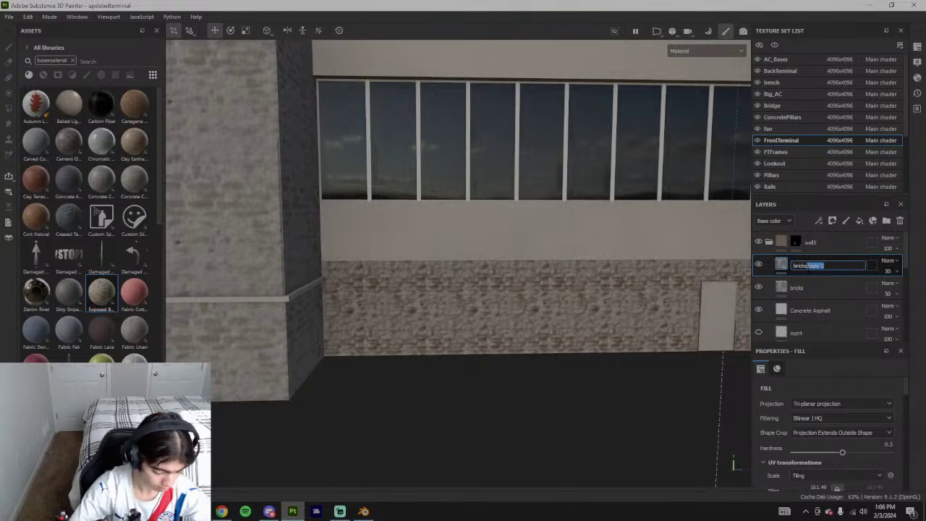
text(mask)
key(Return)
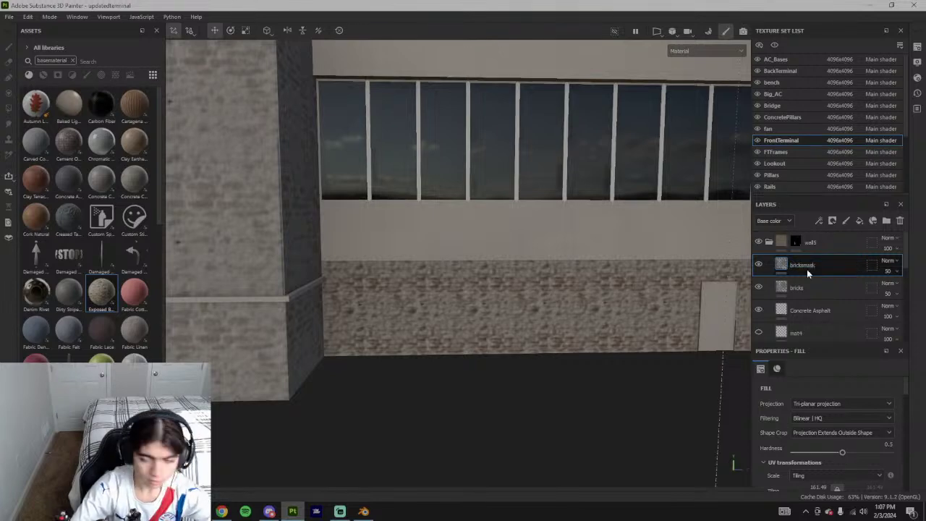
right_click(829, 262)
click(825, 18)
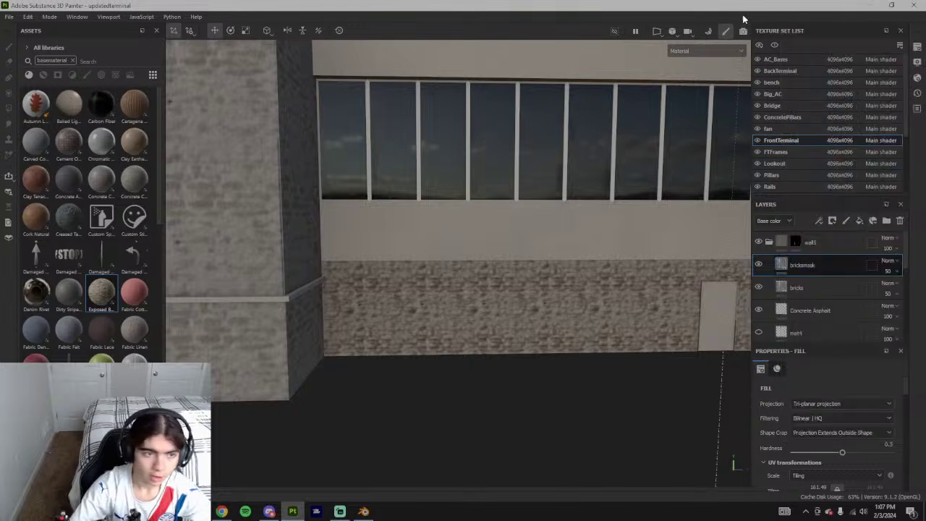
- Try the relative-source Clone tool on the bricksmask layer's black mask
click(8, 139)
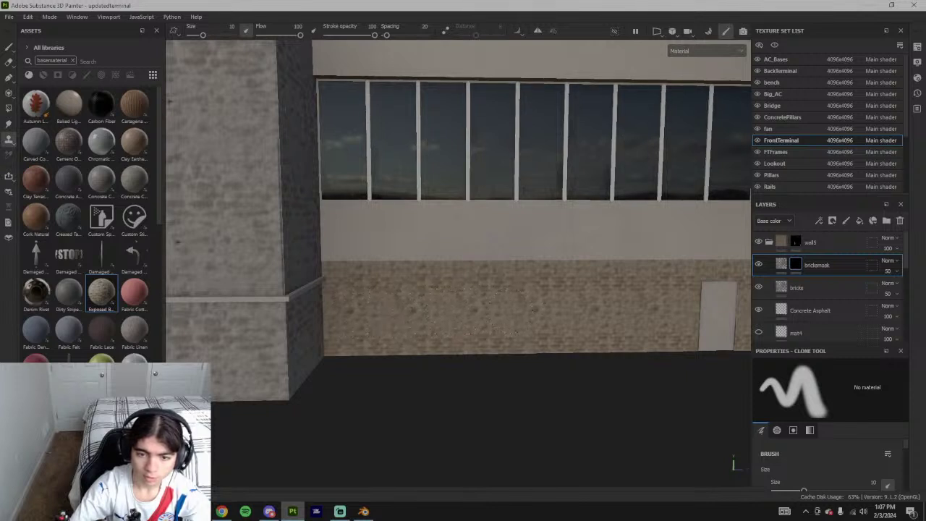
click(9, 140)
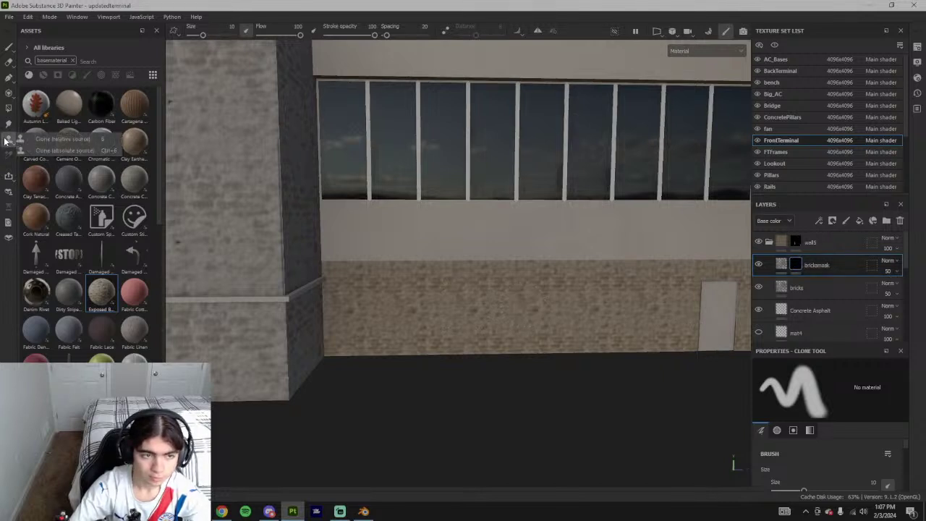
click(51, 141)
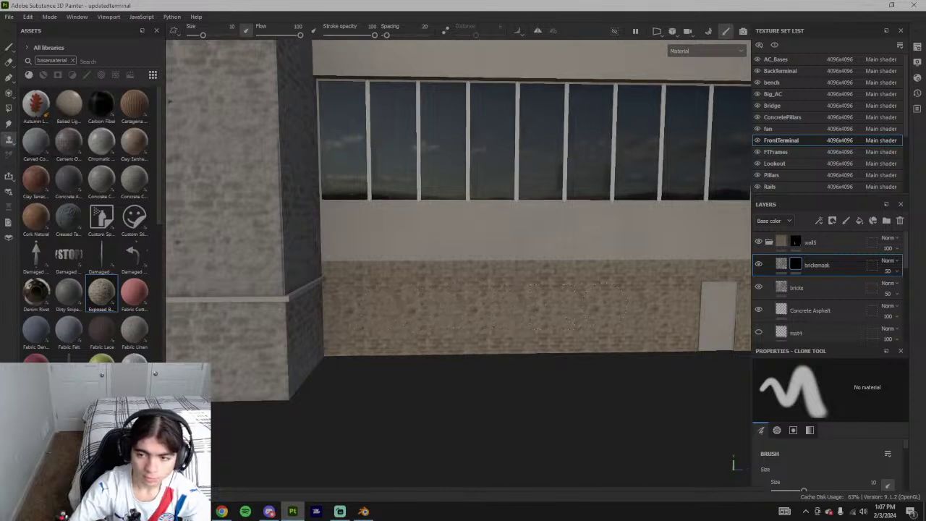
- Replace the bricksmask layer's black mask with a white one and delete the layer
right_click(800, 265)
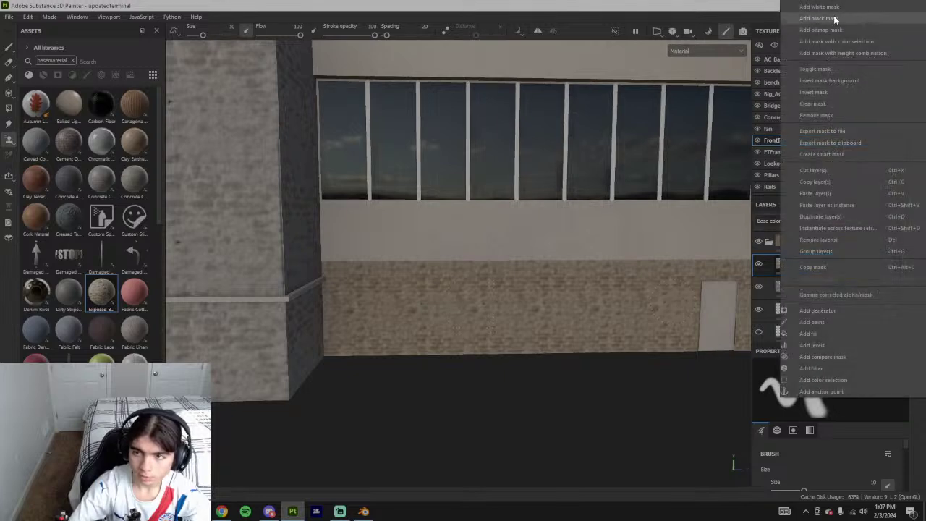
click(828, 7)
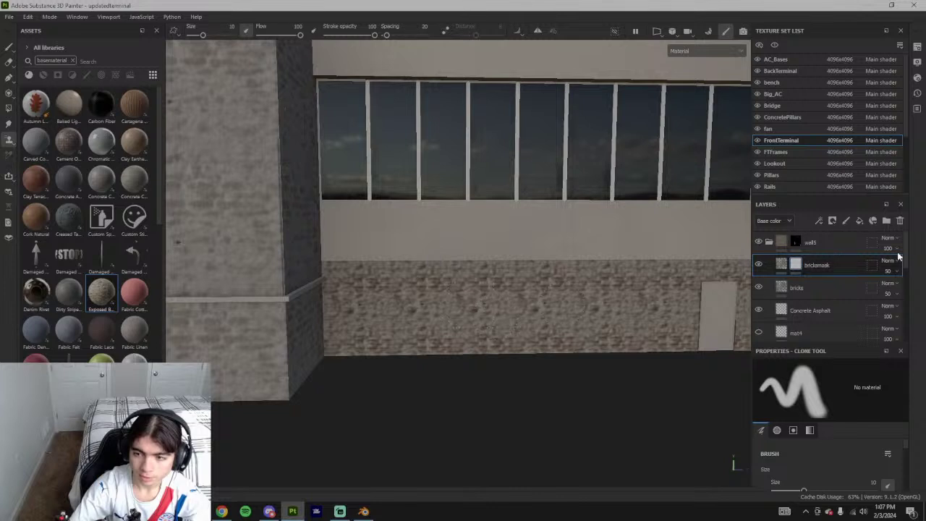
click(901, 221)
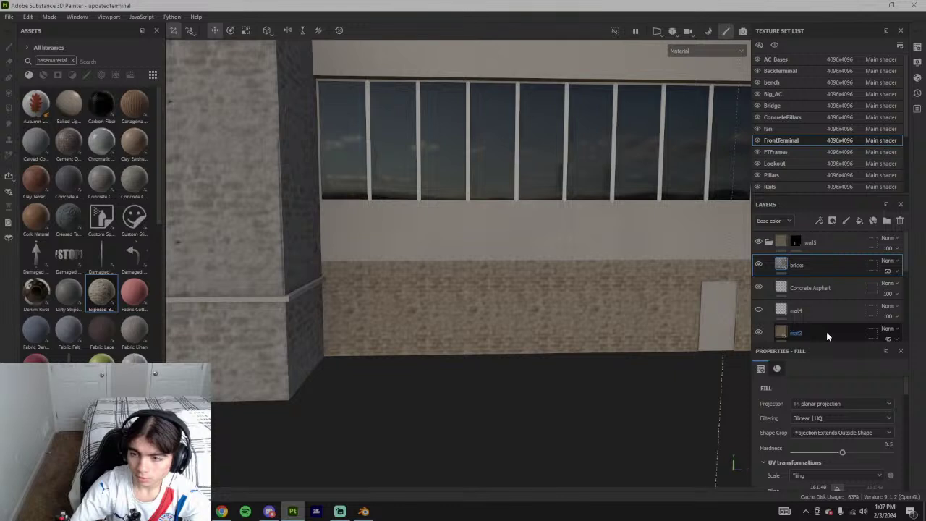
- Duplicate wall5's bricks layer again as bricksmask and add a black mask to it
key(ctrl+d)
double_click(825, 265)
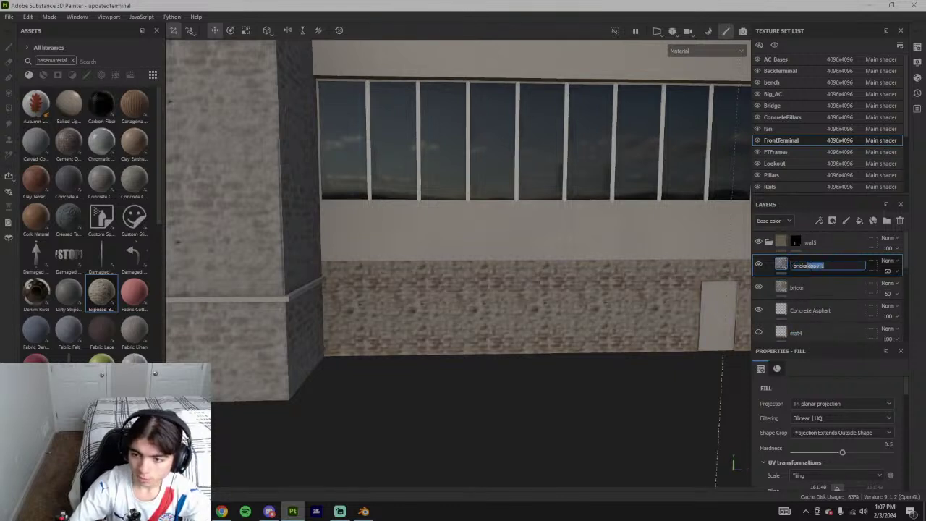
text(mask)
key(Return)
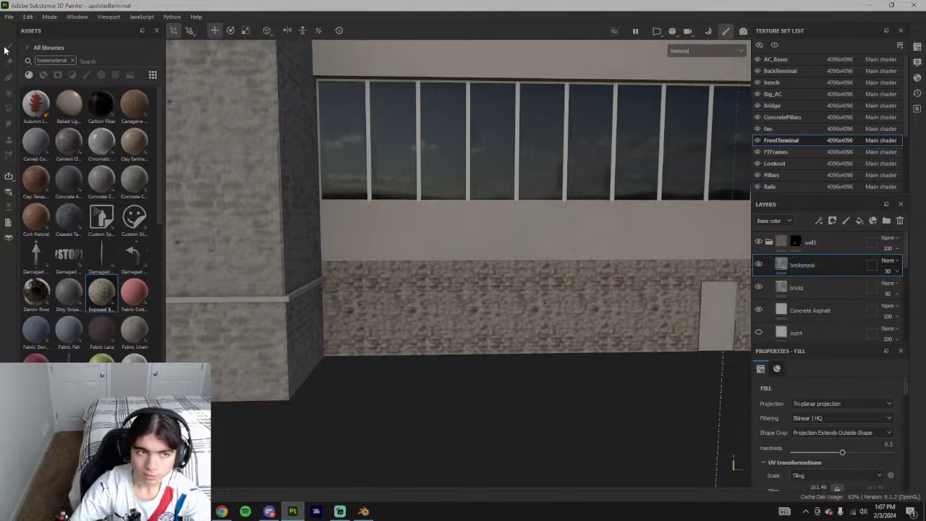
right_click(846, 281)
click(834, 97)
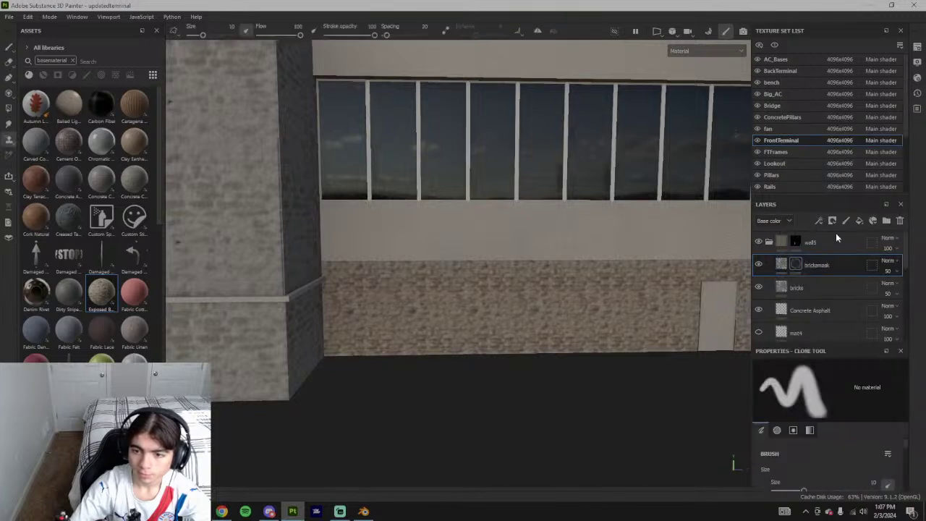
- Reduce the Paint brush size to 1.36 and paint a test patch in bricksmask's mask on the lower brick wall
click(9, 47)
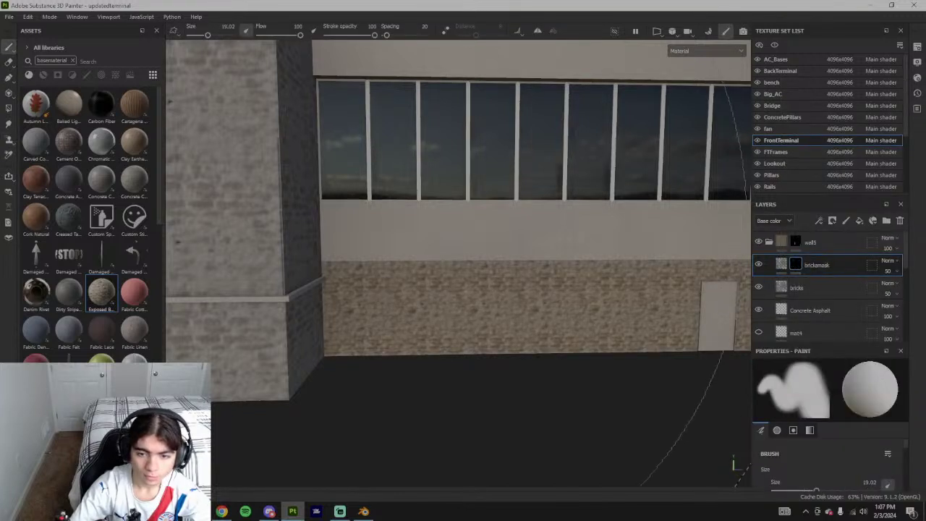
key(bracketleft)
key(bracketleft)
key(bracketleft)
key(bracketleft)
key(bracketleft)
key(bracketleft)
key(bracketleft)
key(bracketleft)
key(bracketleft)
key(bracketleft)
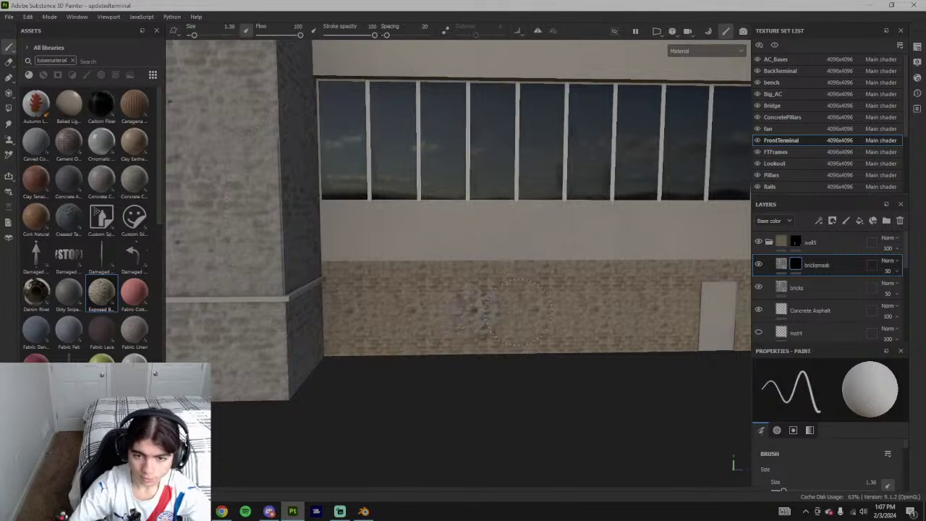
- Inspect the lower brick wall from far and near and check the bricksmask fill's tiling settings
click(784, 265)
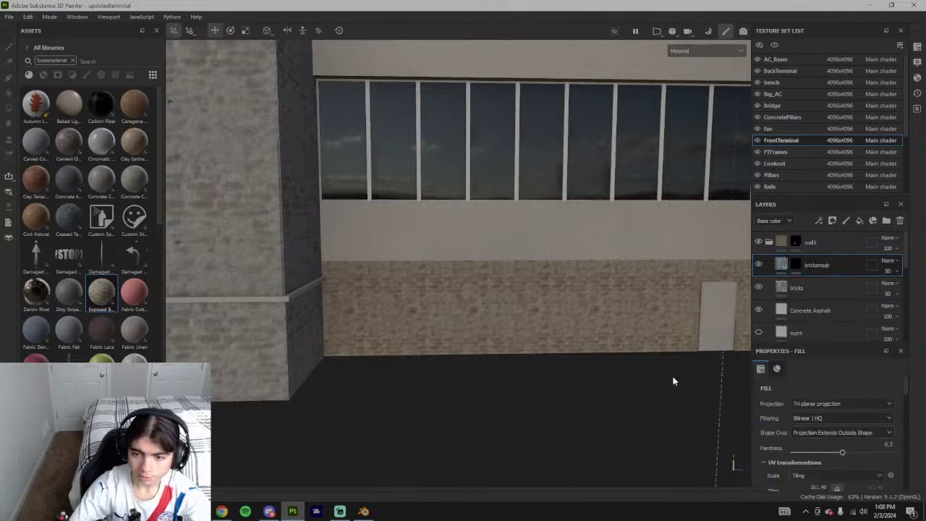
scroll(221, 323, down, 10)
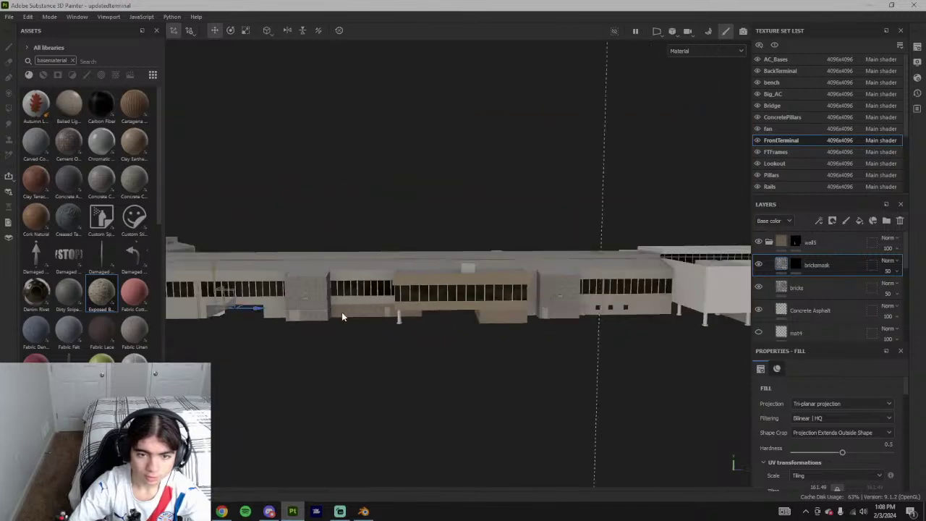
scroll(326, 318, up, 10)
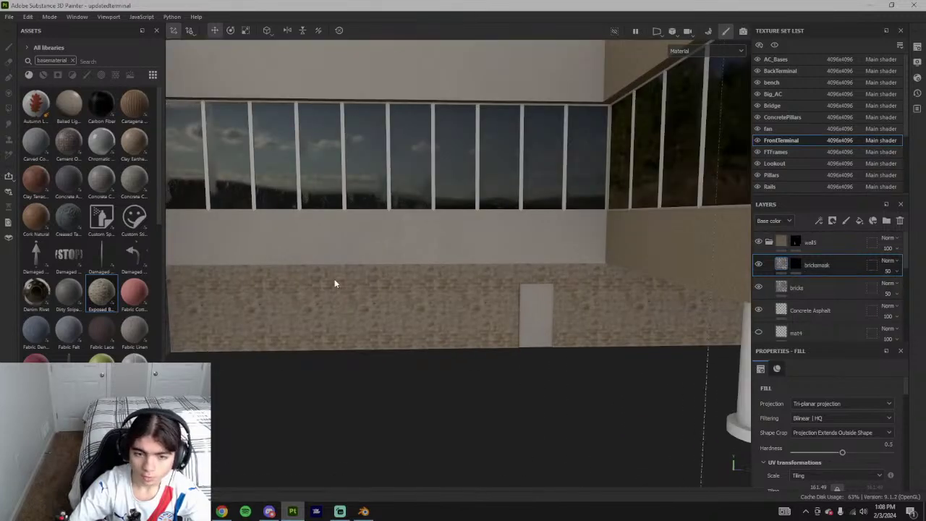
click(459, 341)
scroll(832, 449, down, 2)
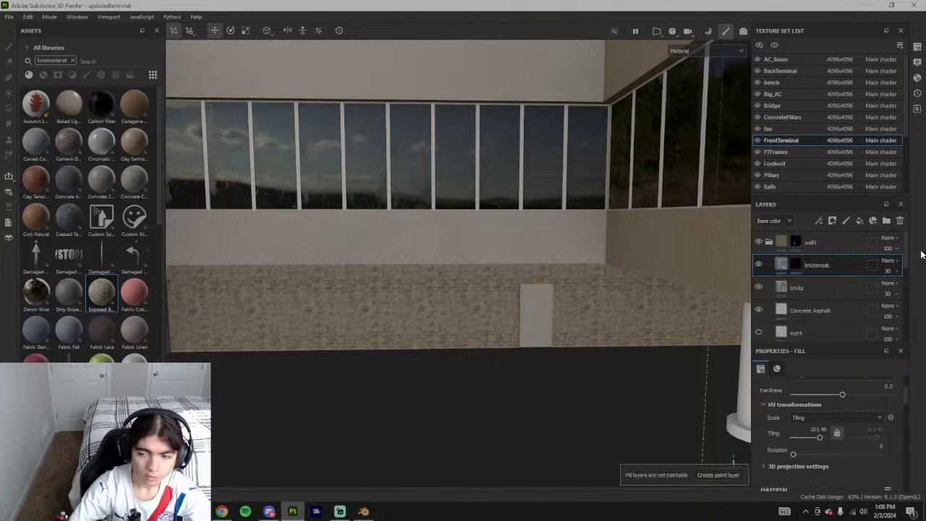
- Paint bricksmask's mask in a horizontal band along the lower brick wall on both sides of the door
click(797, 265)
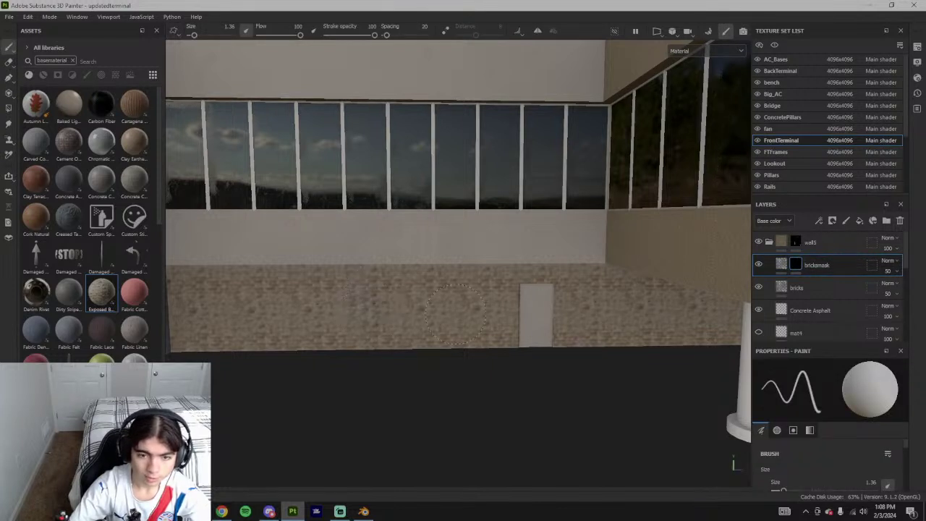
scroll(712, 304, down, 5)
scroll(420, 295, up, 4)
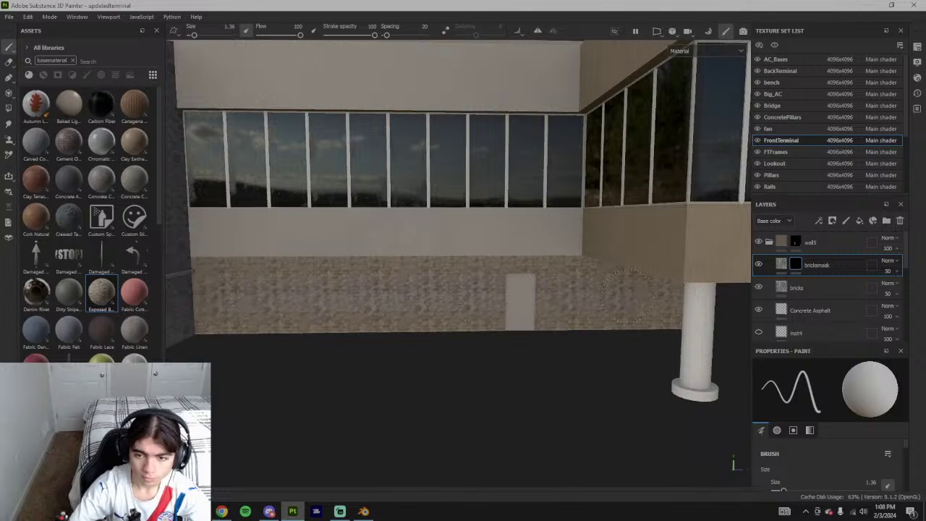
scroll(662, 293, up, 2)
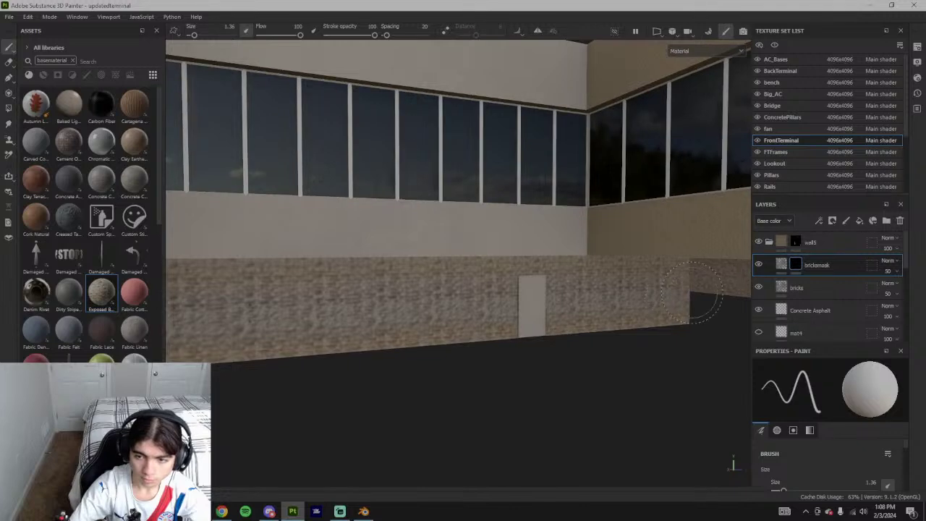
scroll(556, 295, down, 3)
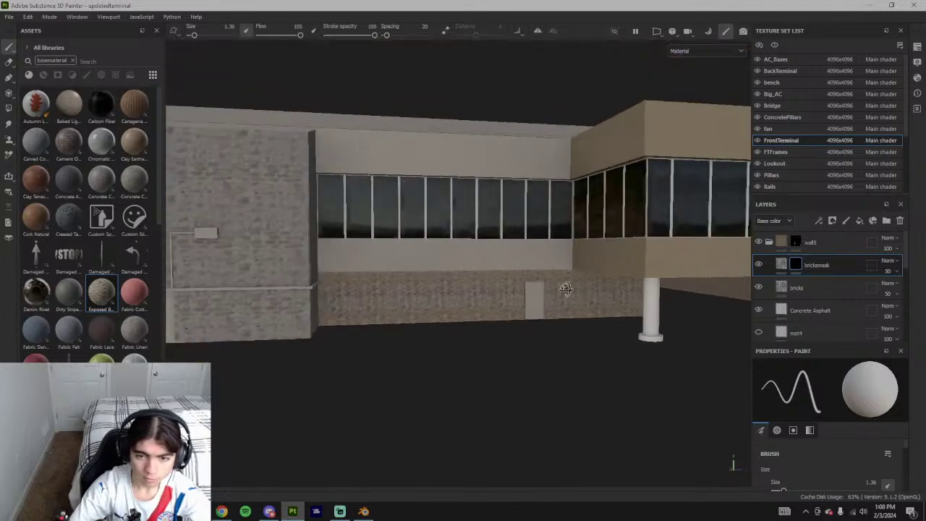
scroll(572, 318, up, 2)
scroll(581, 286, down, 3)
scroll(578, 310, up, 3)
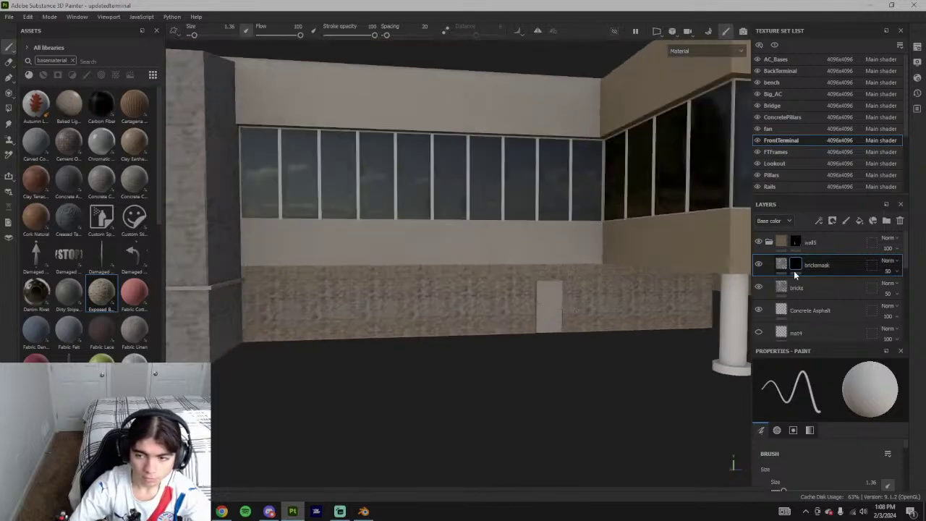
- Examine the bricks layer's Exposed Brick Wall colour parameters and the mat3 layer's material settings
click(784, 270)
click(785, 286)
scroll(810, 322, down, 1)
scroll(827, 397, down, 7)
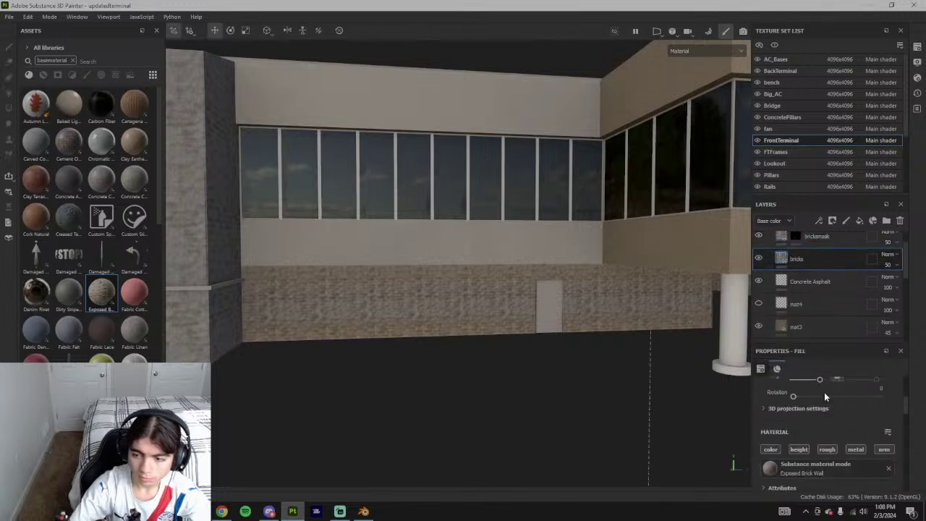
scroll(833, 419, down, 4)
scroll(833, 420, up, 3)
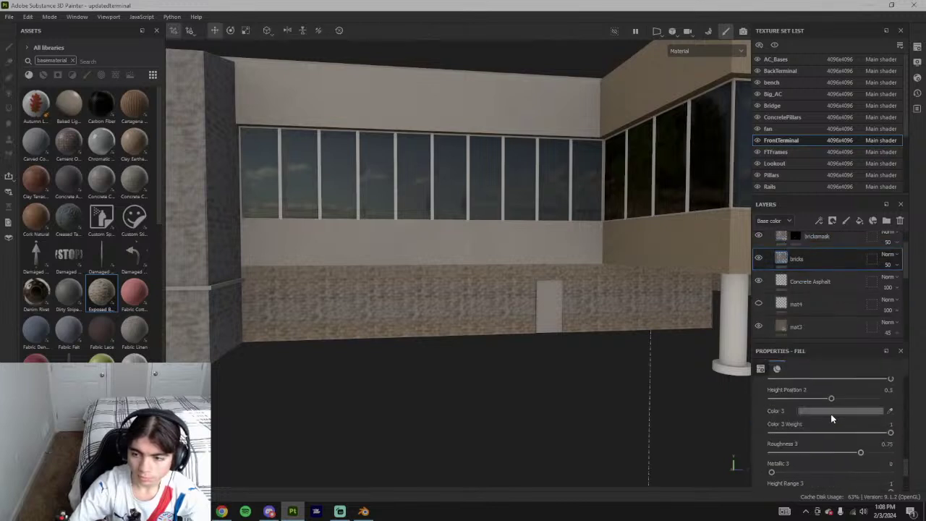
scroll(812, 419, up, 4)
scroll(814, 302, up, 1)
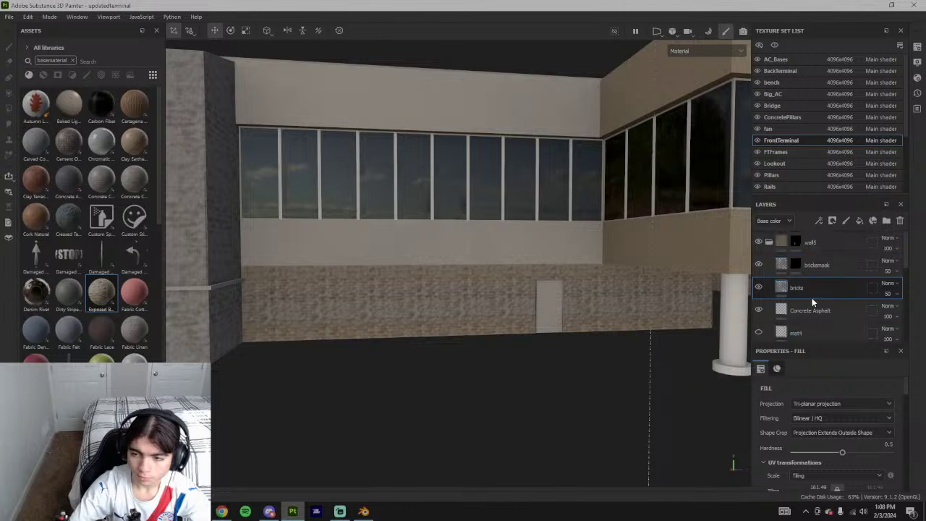
scroll(803, 298, down, 1)
click(787, 327)
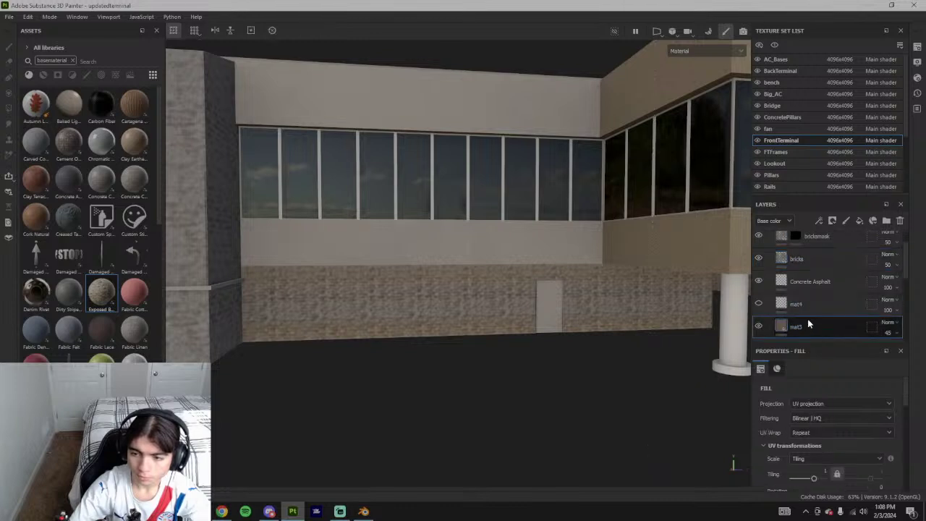
scroll(836, 448, down, 3)
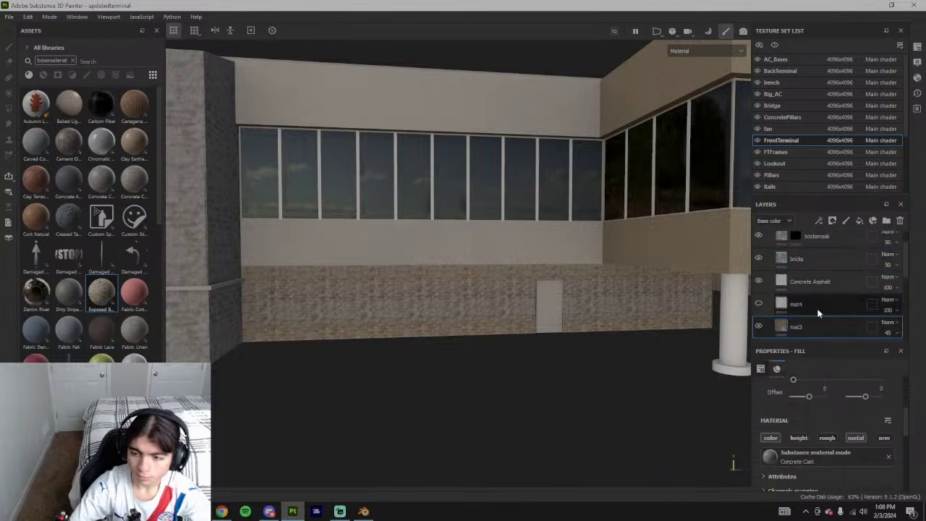
- Try sampling mat3's tan thumbnail colour as Color 1 of the bricksmask fill and undo the change
click(786, 238)
scroll(847, 442, down, 3)
scroll(847, 442, down, 2)
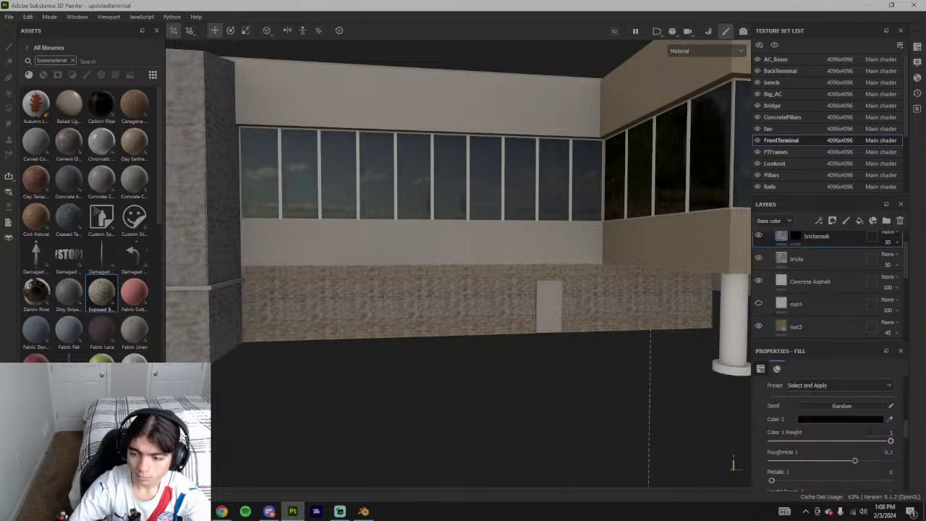
click(891, 421)
click(781, 327)
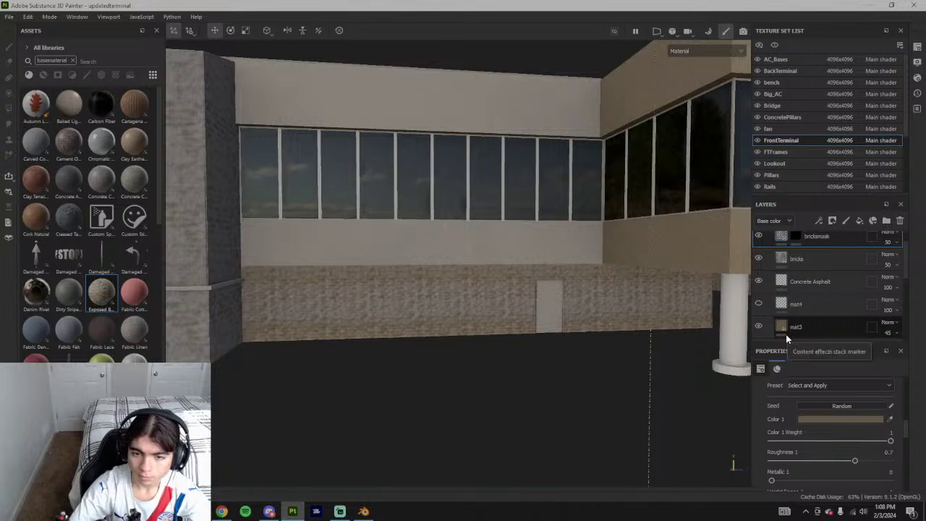
key(ctrl+z)
scroll(840, 456, down, 3)
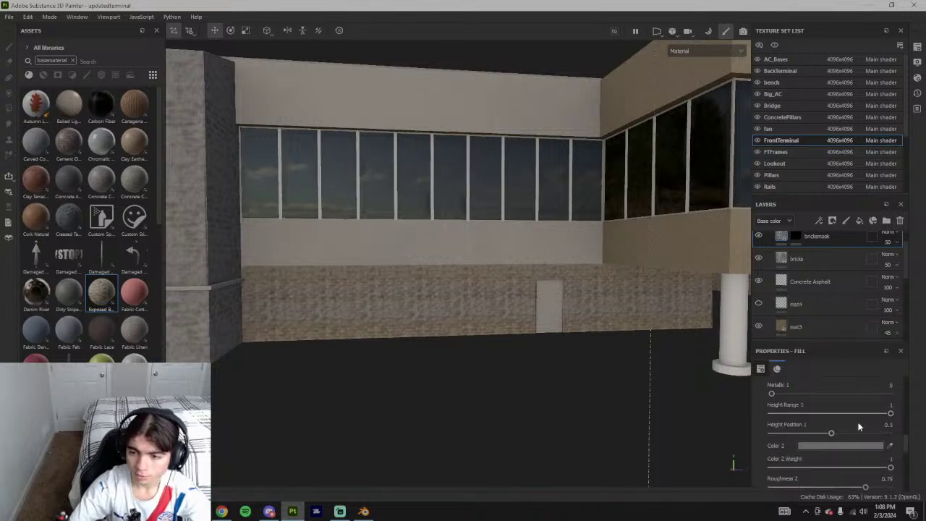
- Sample the mat3 layer's tan for Color 2 of the bricksmask fill, then recolour Color 2 and Color 3 with the mat layers' brown tones
click(890, 445)
click(785, 327)
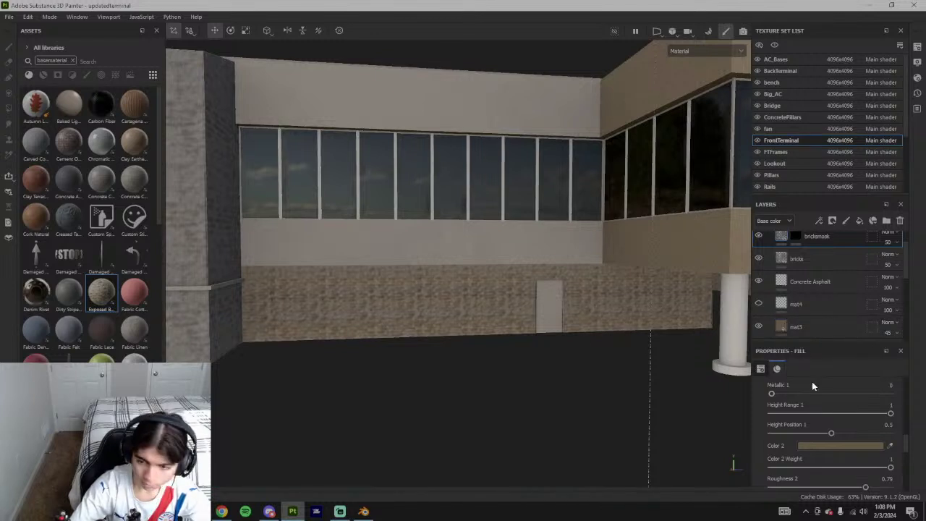
scroll(830, 314, down, 1)
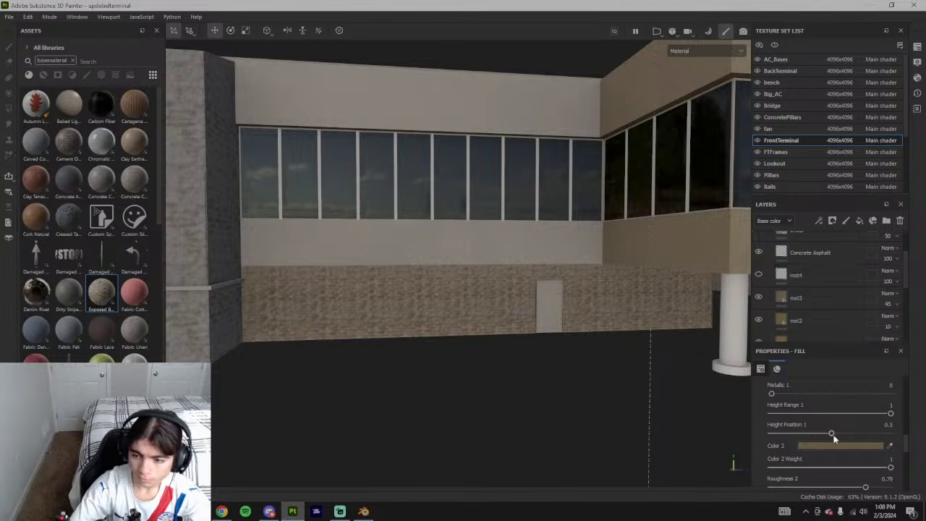
scroll(844, 456, down, 3)
scroll(800, 304, up, 2)
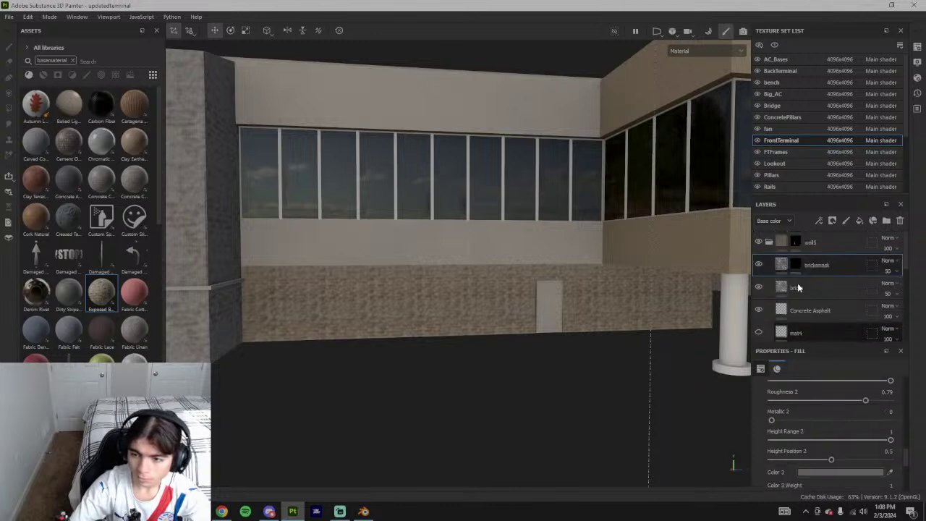
scroll(844, 423, up, 1)
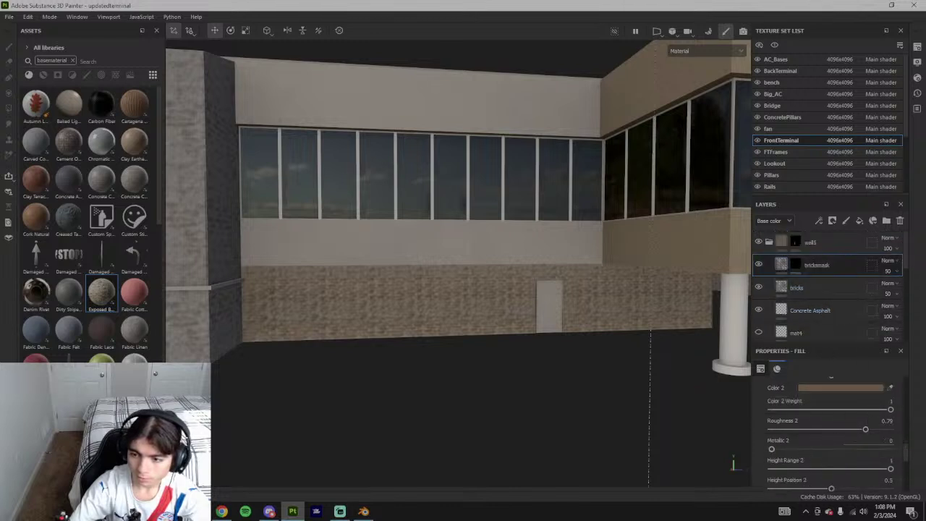
scroll(854, 427, down, 2)
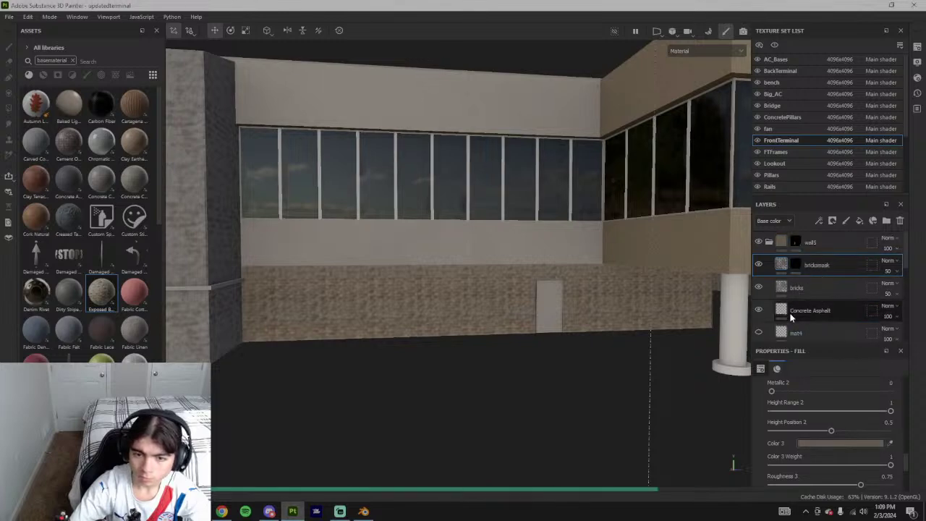
scroll(487, 327, down, 4)
- Inspect the recoloured bricks under the overhanging section and along the wall beside the door, with the bricksmask mask selected
alt+drag(486, 328, 444, 328)
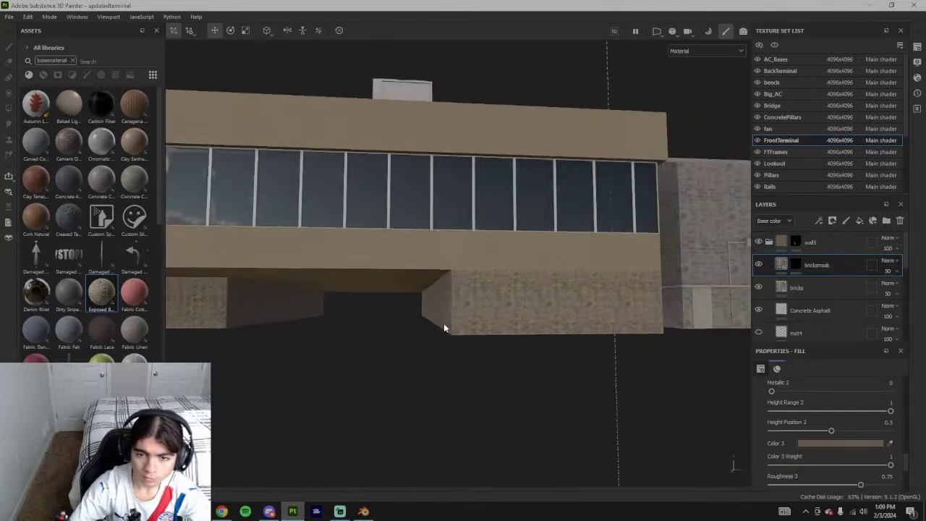
click(796, 265)
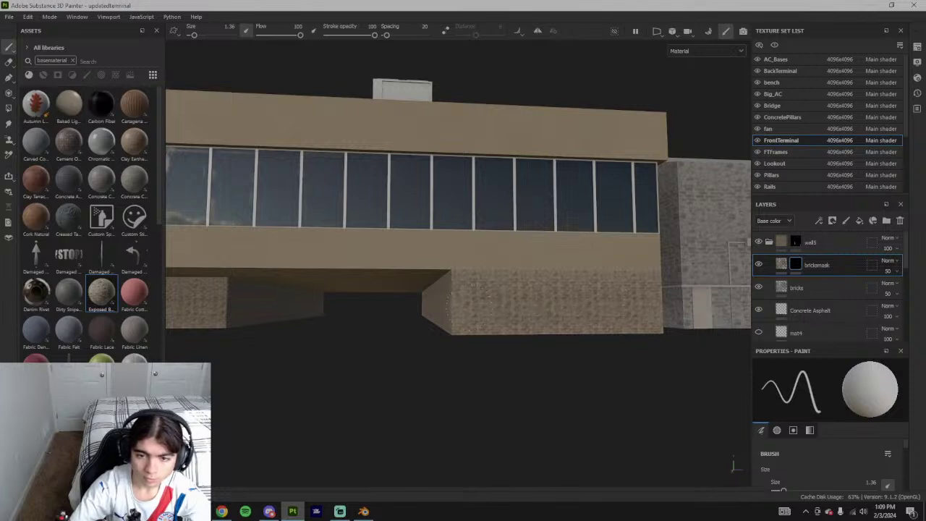
alt+drag(473, 298, 556, 303)
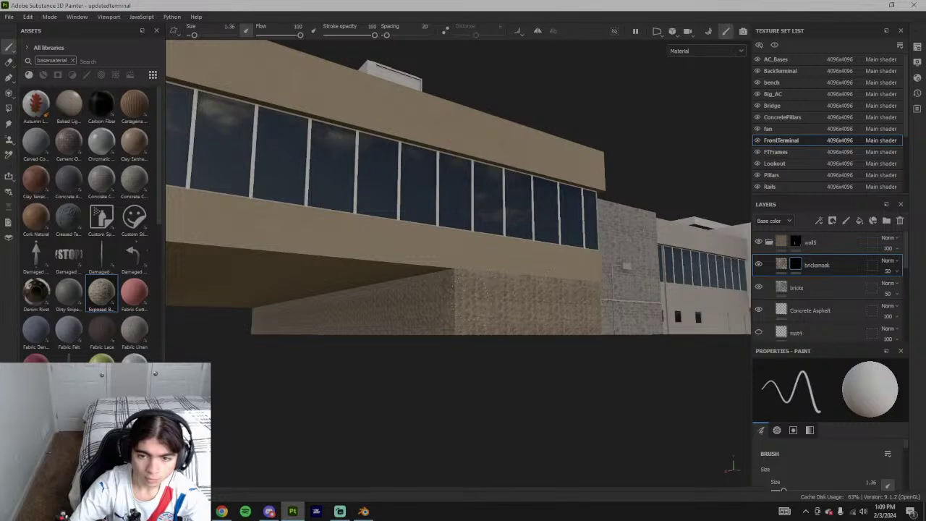
scroll(507, 343, down, 3)
alt+drag(509, 345, 506, 267)
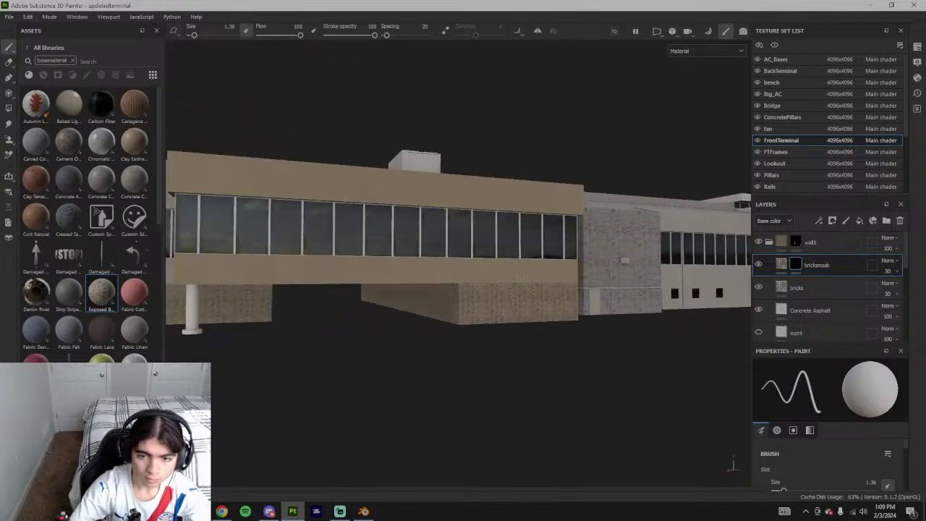
alt+drag(426, 332, 360, 323)
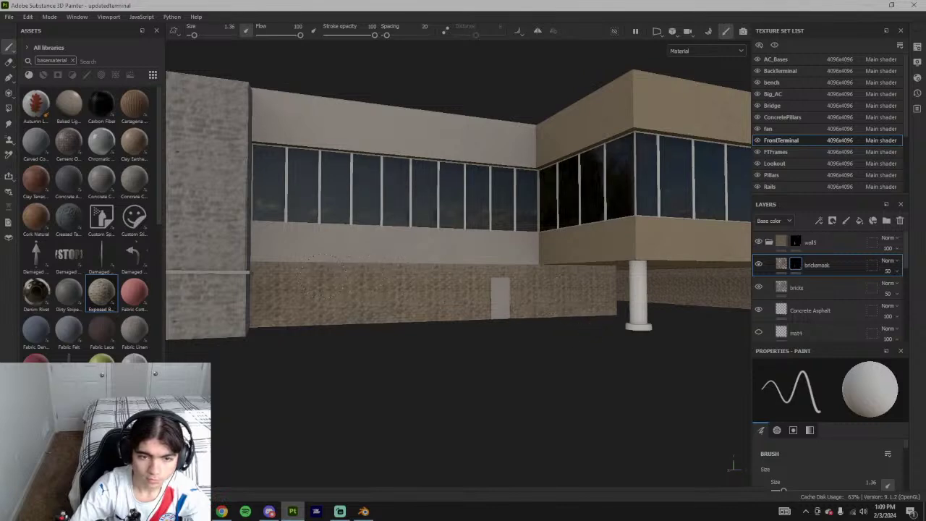
scroll(390, 339, down, 3)
alt+drag(441, 331, 403, 351)
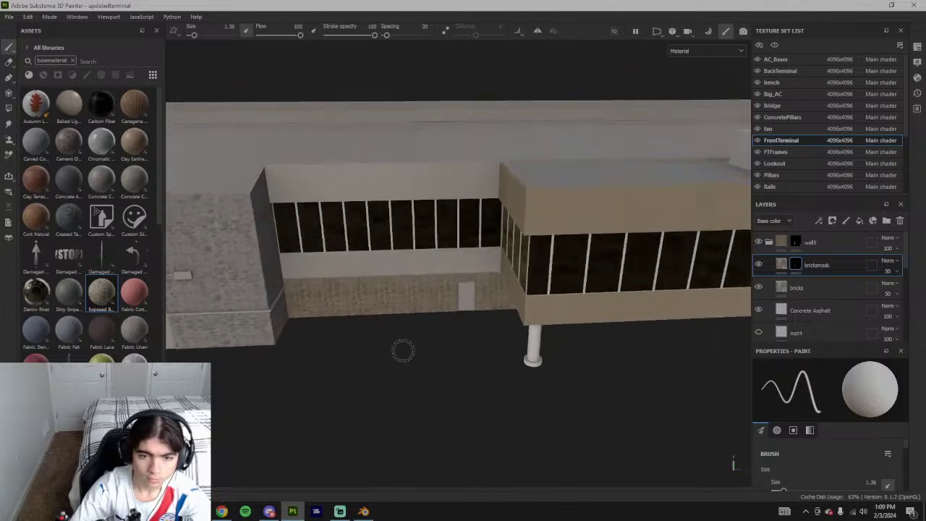
- Review the brick walls from a distance across the whole front terminal and up close on the overhang's brick base
scroll(399, 312, down, 10)
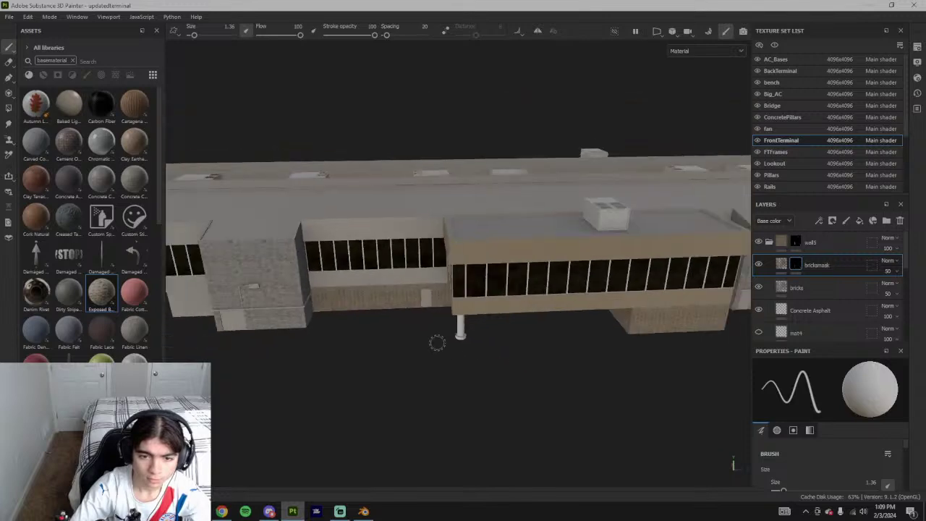
mouse_move(536, 306)
alt+mouse_down()
mouse_move(596, 304)
mouse_move(569, 319)
mouse_move(429, 345)
alt+mouse_up()
scroll(456, 350, up, 6)
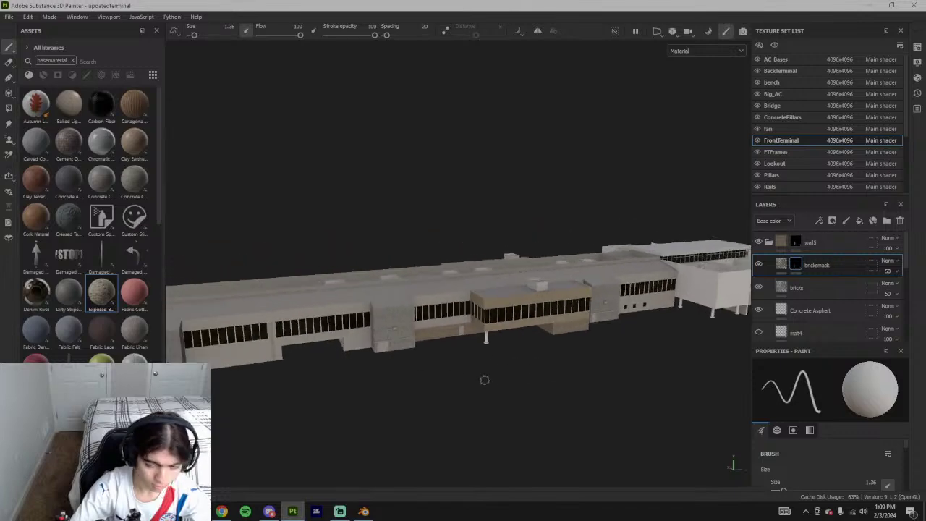
middle_drag(575, 355, 501, 333)
scroll(565, 357, down, 4)
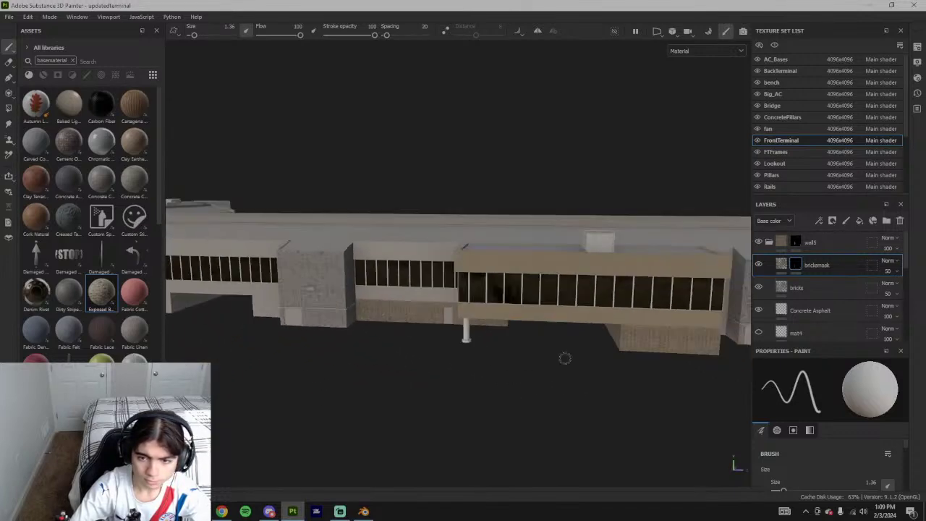
alt+middle_drag(680, 362, 514, 341)
scroll(523, 343, up, 5)
alt+middle_drag(657, 329, 513, 310)
scroll(512, 311, up, 4)
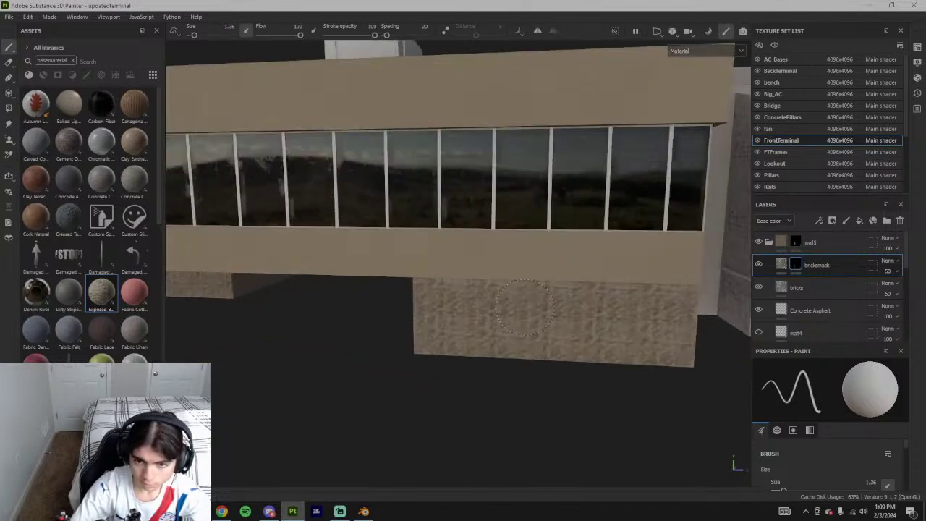
- Examine the brick surfaces beneath the overhang and behind the white pillar, including how they read in the full facade view
scroll(536, 361, down, 3)
mouse_move(428, 309)
alt+mouse_down()
mouse_move(456, 316)
mouse_move(351, 349)
mouse_move(420, 340)
mouse_move(441, 330)
mouse_move(435, 320)
mouse_move(568, 337)
alt+mouse_up()
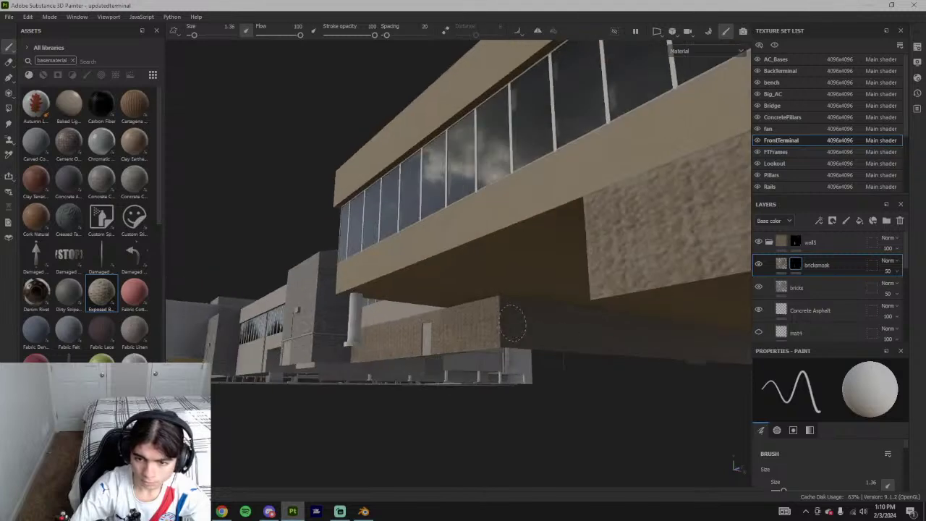
alt+drag(716, 349, 523, 314)
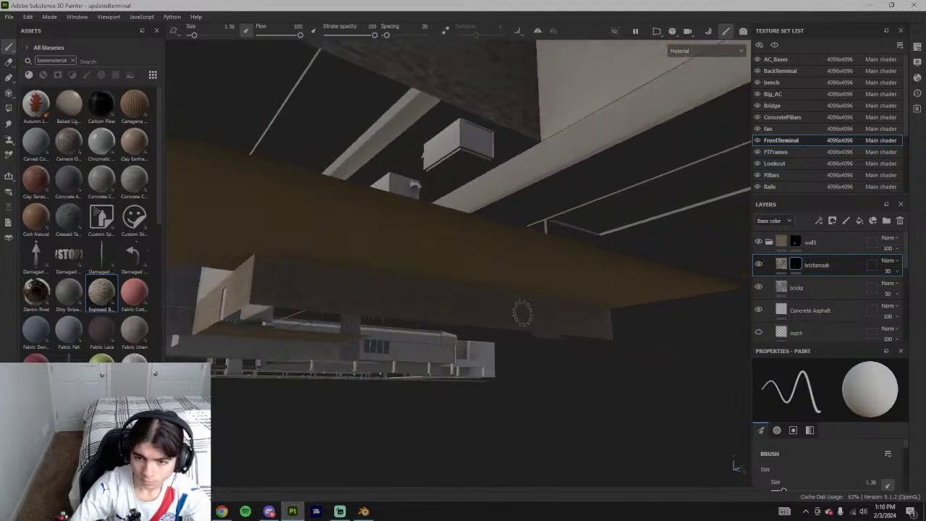
mouse_move(625, 325)
alt+mouse_down()
mouse_move(534, 325)
mouse_move(626, 338)
alt+mouse_up()
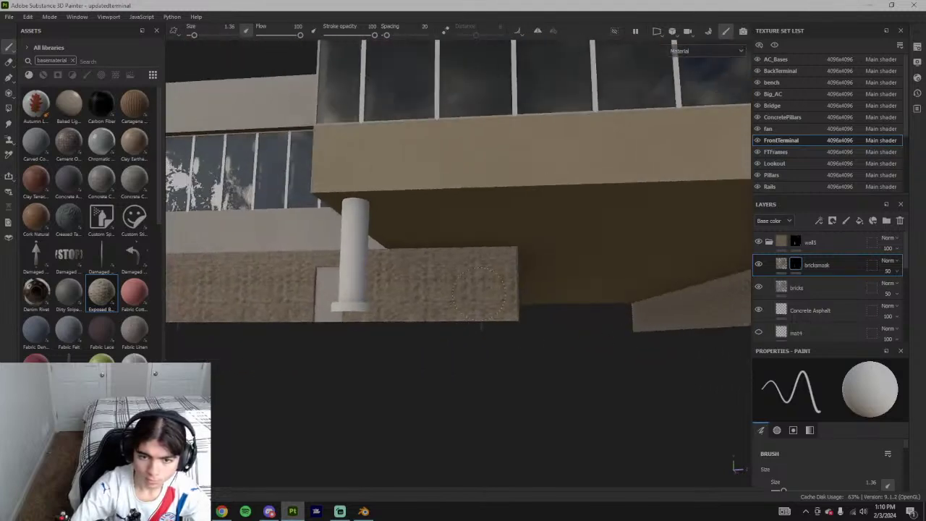
scroll(504, 327, down, 6)
alt+drag(542, 348, 536, 372)
scroll(542, 372, down, 2)
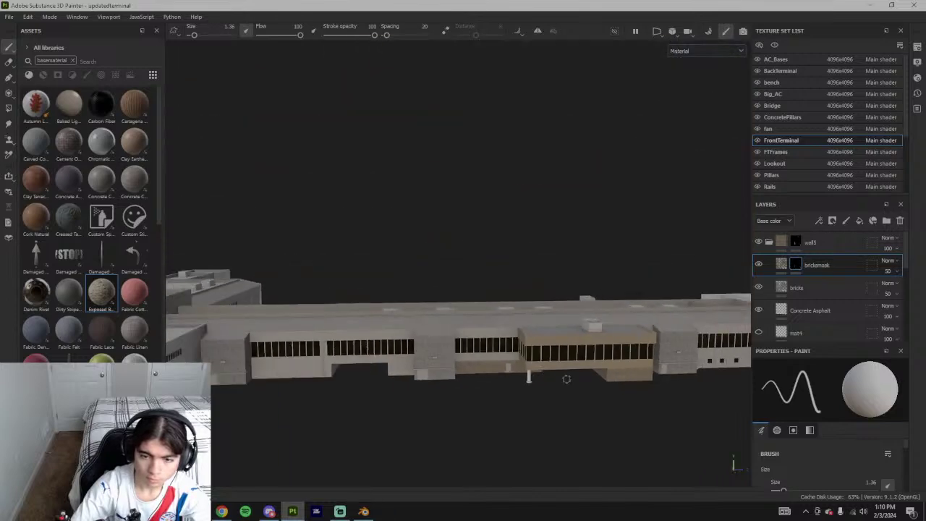
alt+middle_drag(567, 380, 551, 325)
alt+drag(552, 325, 513, 332)
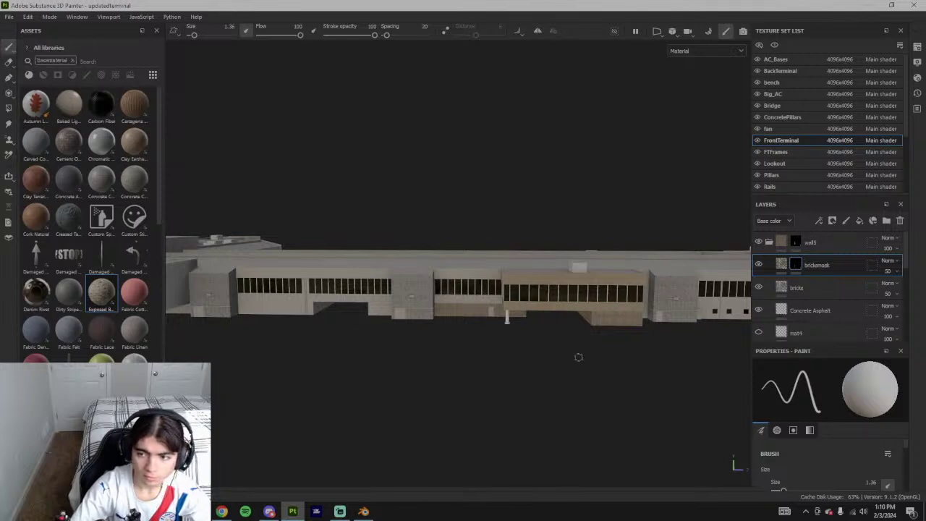
- Select the wall5 folder's mask and switch to Chrome to check the terminal in the Pensacola trip report video
click(796, 242)
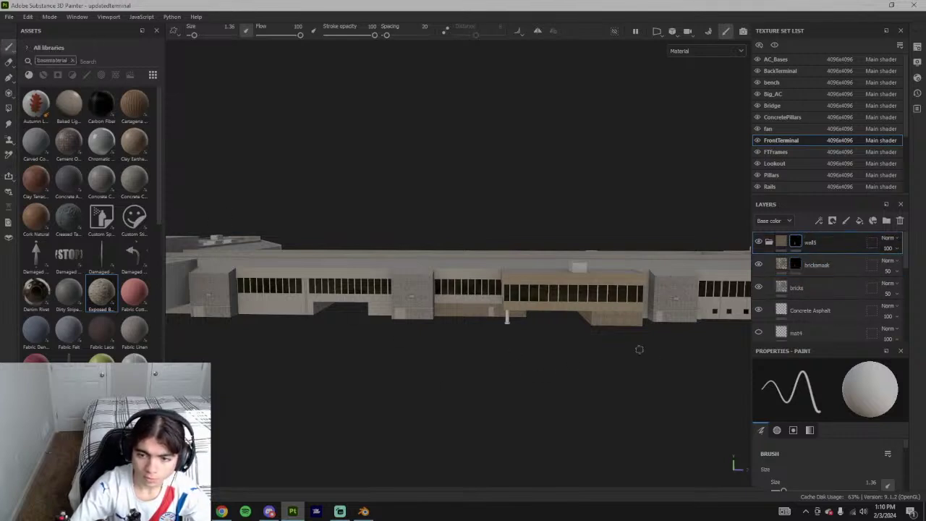
middle_drag(640, 350, 521, 325)
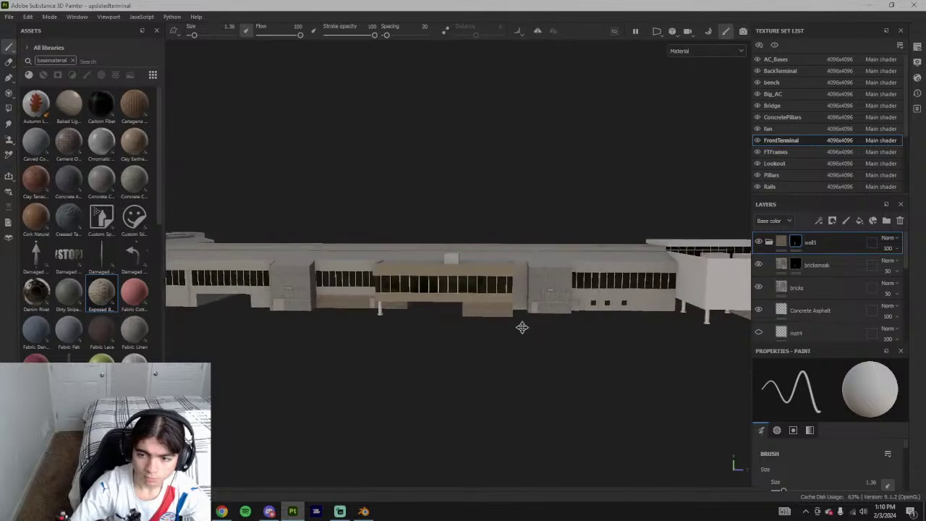
click(222, 512)
click(485, 293)
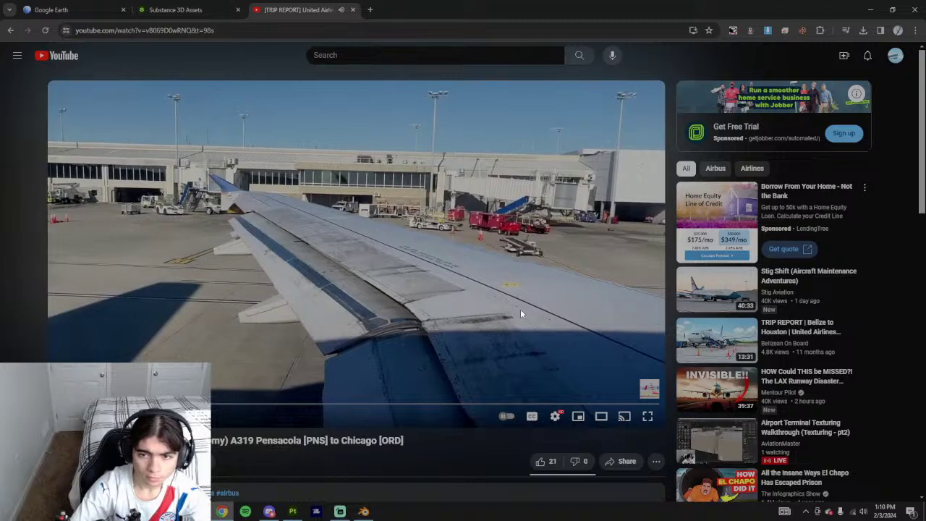
click(293, 512)
click(217, 511)
- Examine the terminal's apron-side walls in Google Earth, from the overhanging section to the lower walls with small square windows
click(58, 10)
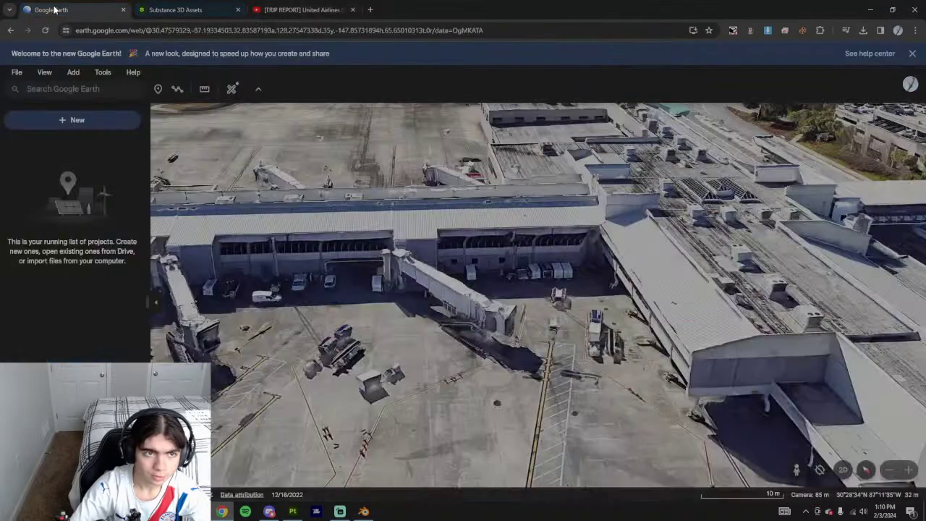
mouse_move(342, 290)
middle_down()
mouse_move(652, 395)
mouse_move(796, 400)
middle_up()
drag(507, 405, 459, 310)
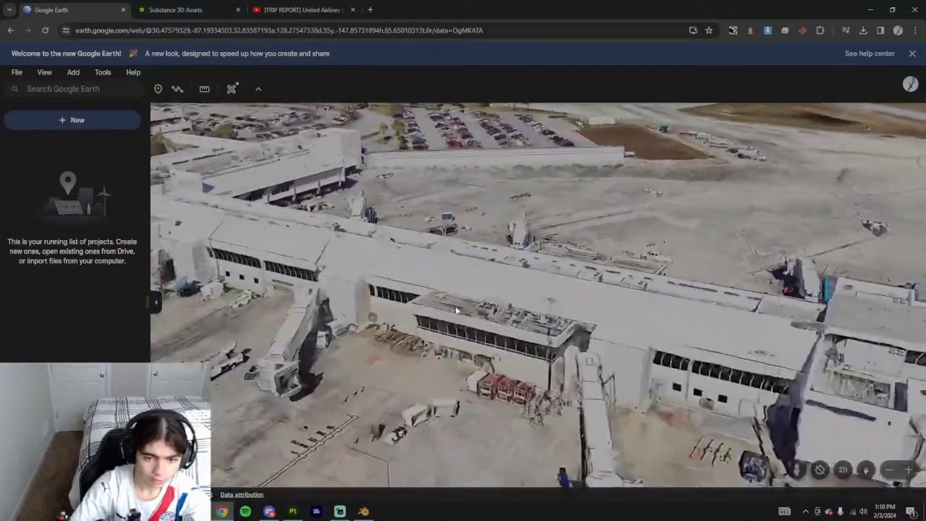
middle_drag(459, 310, 832, 347)
middle_drag(434, 355, 598, 374)
drag(598, 374, 854, 343)
middle_drag(536, 350, 308, 337)
drag(307, 337, 572, 304)
drag(486, 333, 576, 341)
scroll(286, 343, up, 5)
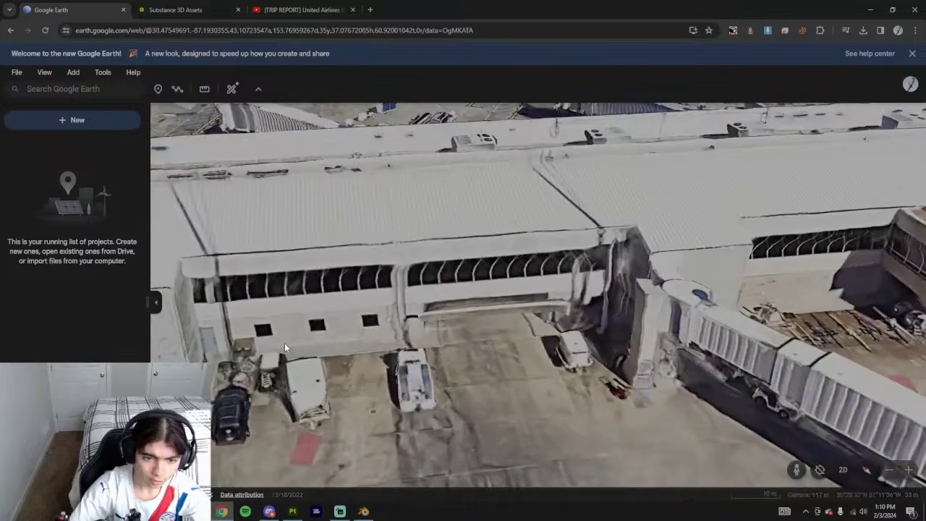
middle_drag(284, 343, 340, 339)
scroll(340, 338, down, 4)
scroll(373, 347, up, 3)
scroll(373, 348, up, 2)
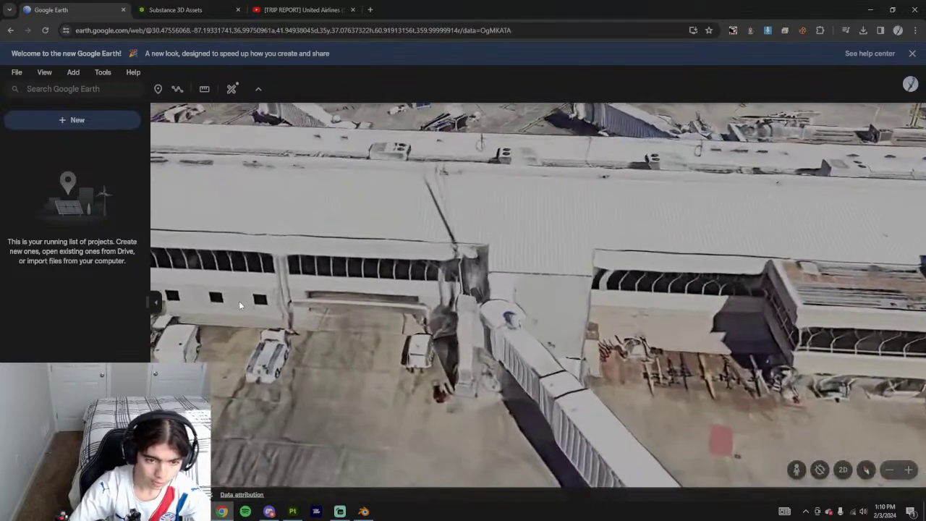
- Switch back to Substance 3D Painter and toggle the Screen Capture source's visibility in Streamlabs Desktop
mouse_move(293, 513)
click(324, 483)
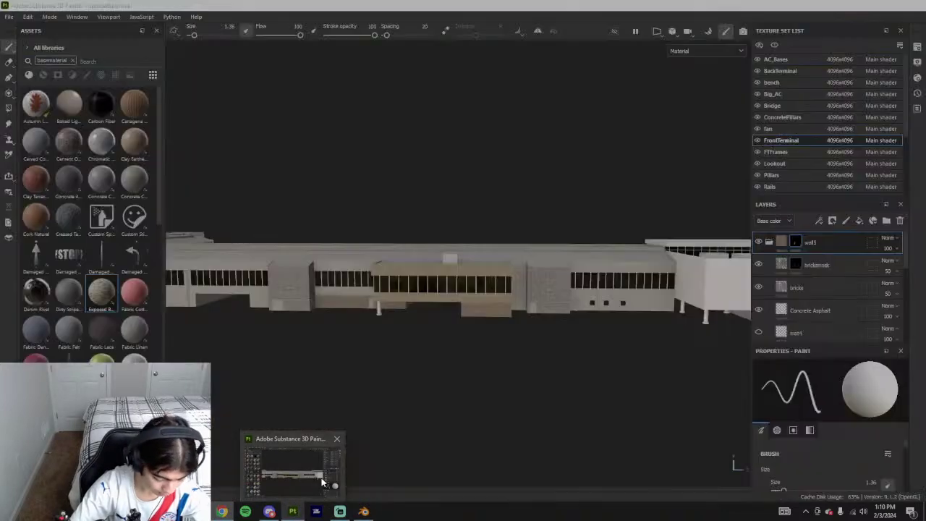
key(alt+Tab)
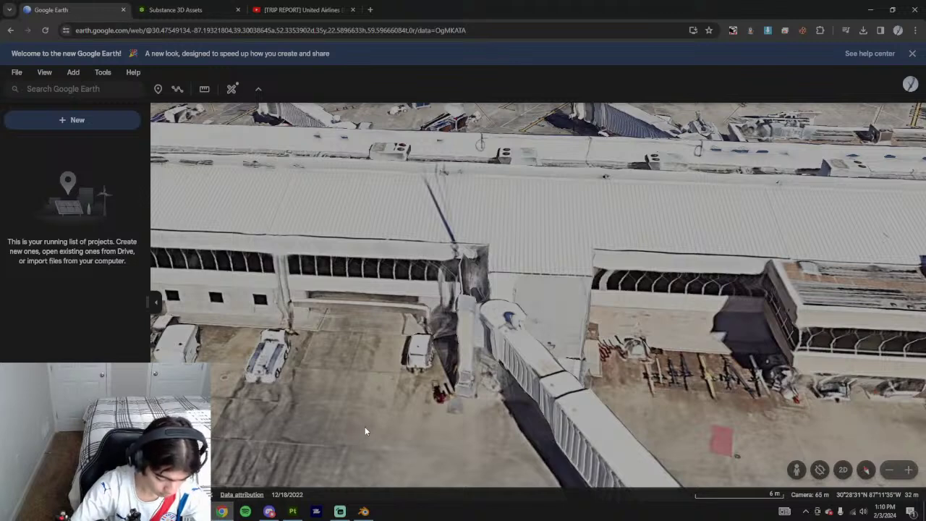
click(364, 512)
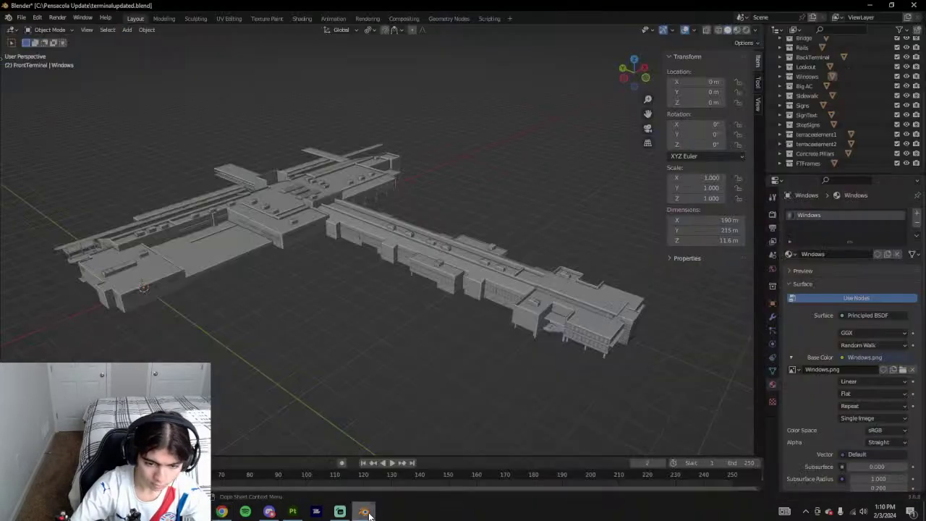
click(293, 512)
click(339, 512)
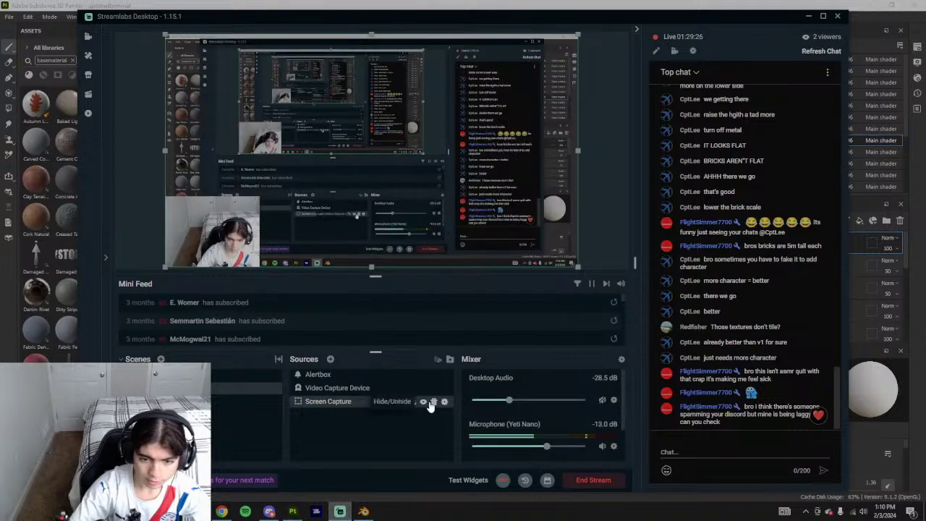
click(425, 403)
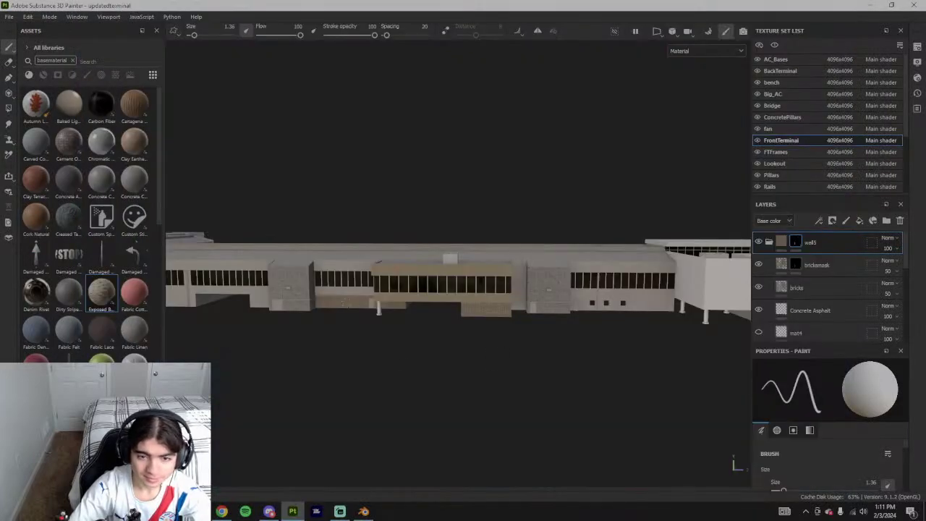
- Activate Polygon Fill on the wall5 mask and check the lower walls against Google Earth in Chrome
mouse_move(406, 296)
alt+mouse_down()
mouse_move(430, 299)
mouse_move(464, 355)
mouse_move(569, 385)
alt+mouse_up()
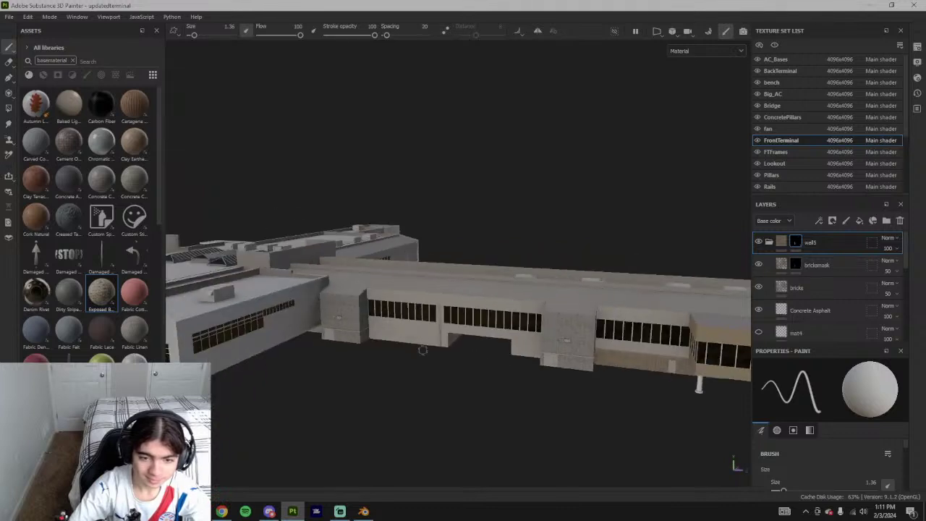
scroll(410, 360, up, 5)
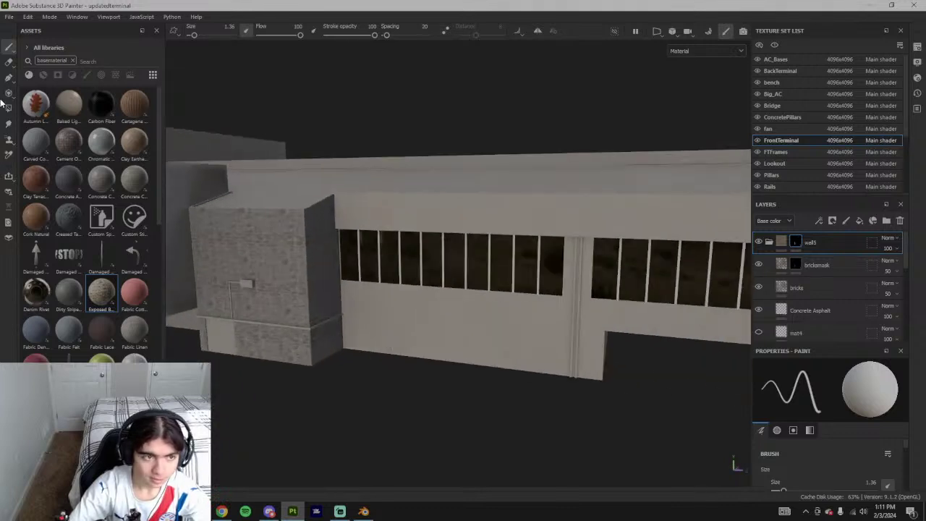
click(9, 108)
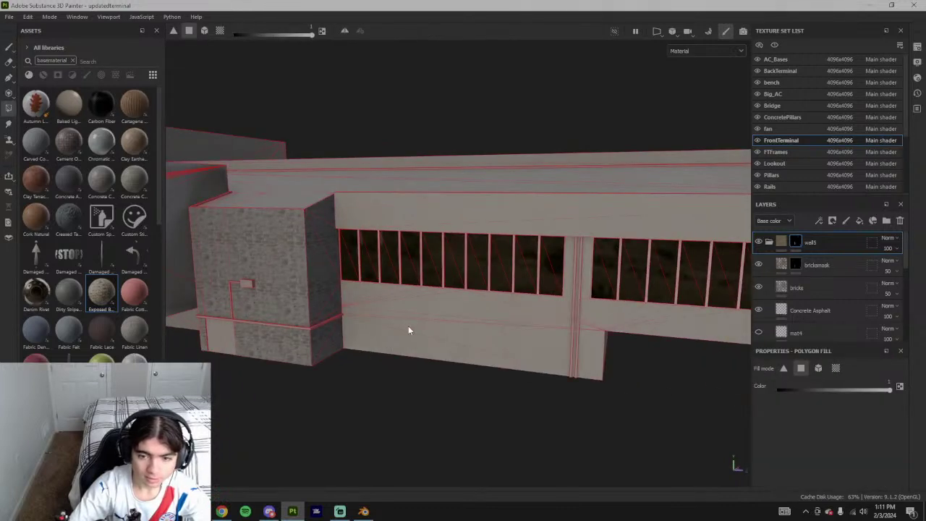
click(221, 511)
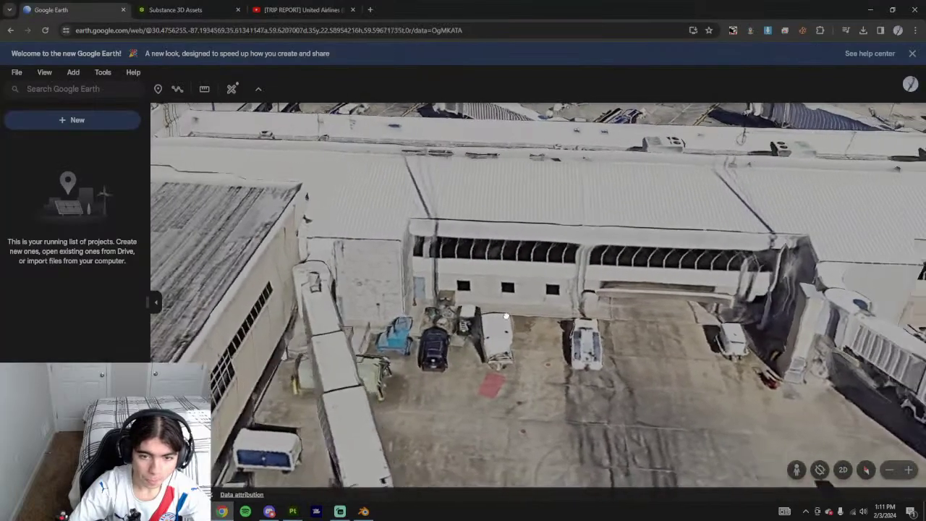
key(alt+Tab)
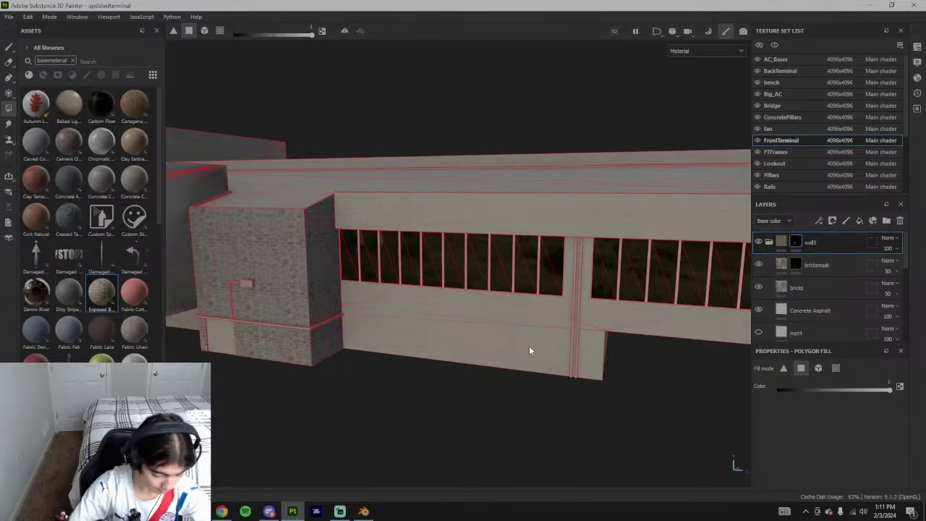
- Examine the apron-side facade from the overhanging tan section back to the lower wall beside the brick block
scroll(529, 346, down, 8)
alt+middle_drag(509, 358, 394, 317)
alt+drag(395, 317, 416, 295)
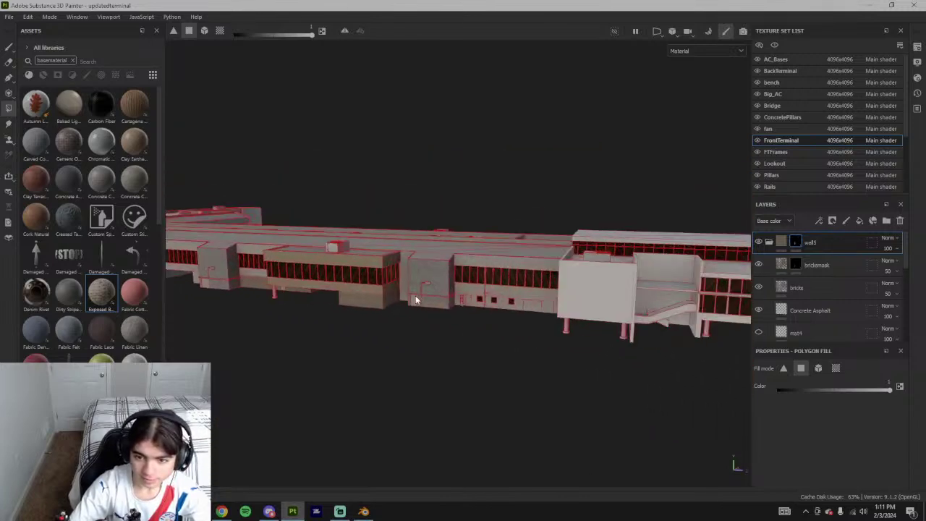
alt+middle_drag(415, 295, 383, 317)
alt+middle_drag(220, 268, 489, 322)
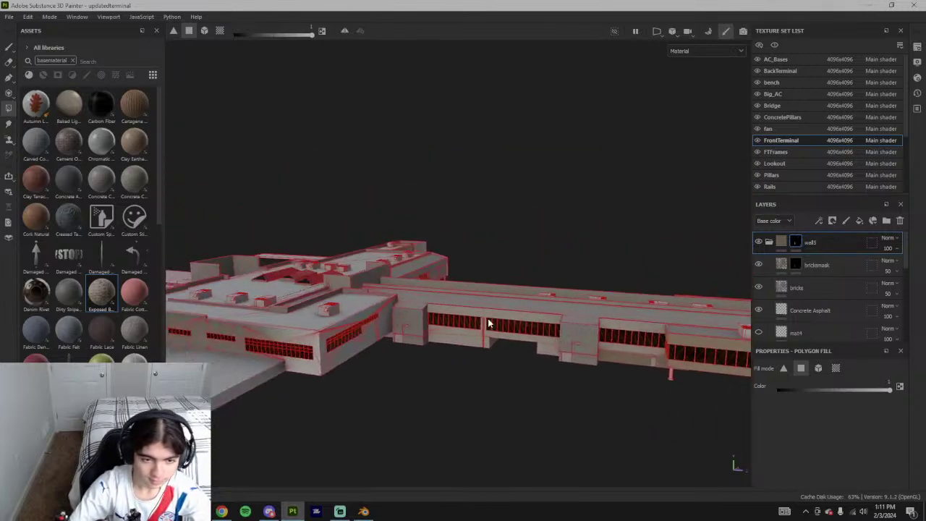
scroll(488, 322, up, 5)
alt+drag(445, 344, 587, 367)
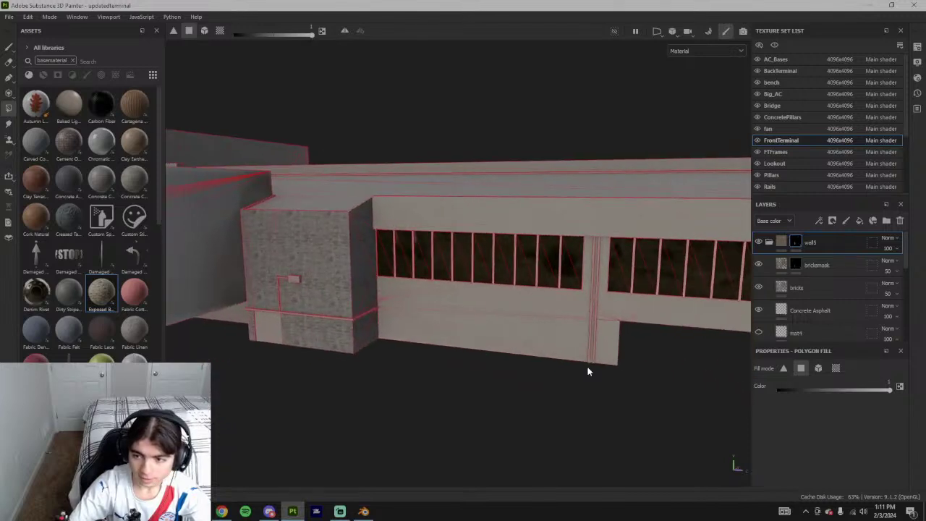
- Duplicate the wall5 folder and rename the copy wall6
click(789, 288)
click(771, 242)
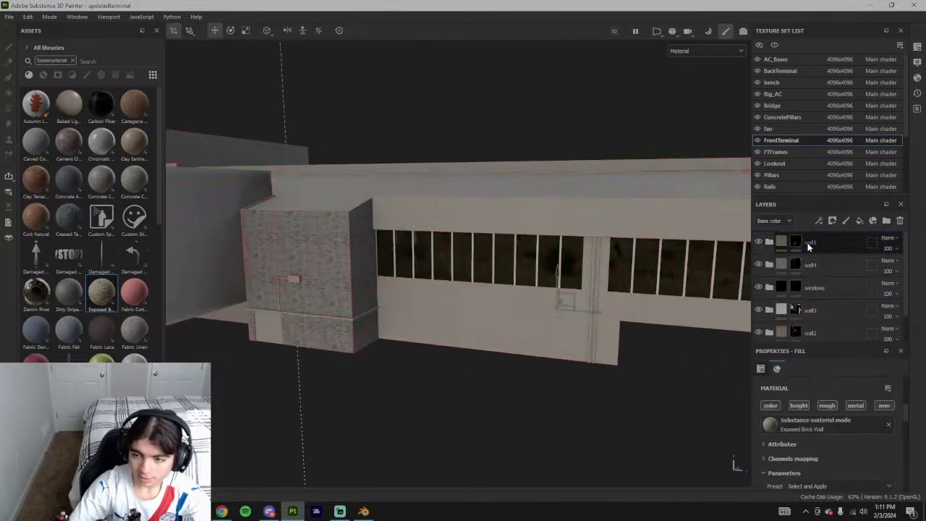
key(4)
click(827, 239)
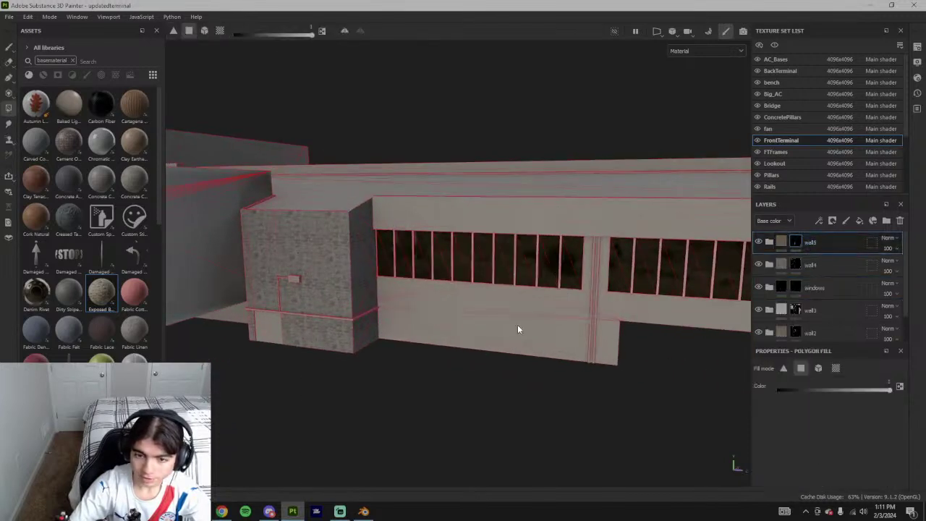
key(ctrl+d)
double_click(820, 242)
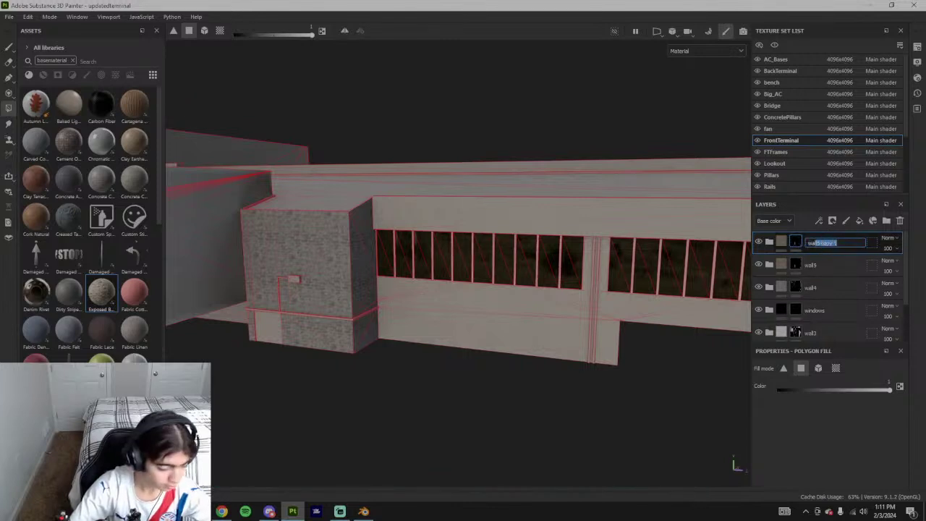
text(wall6)
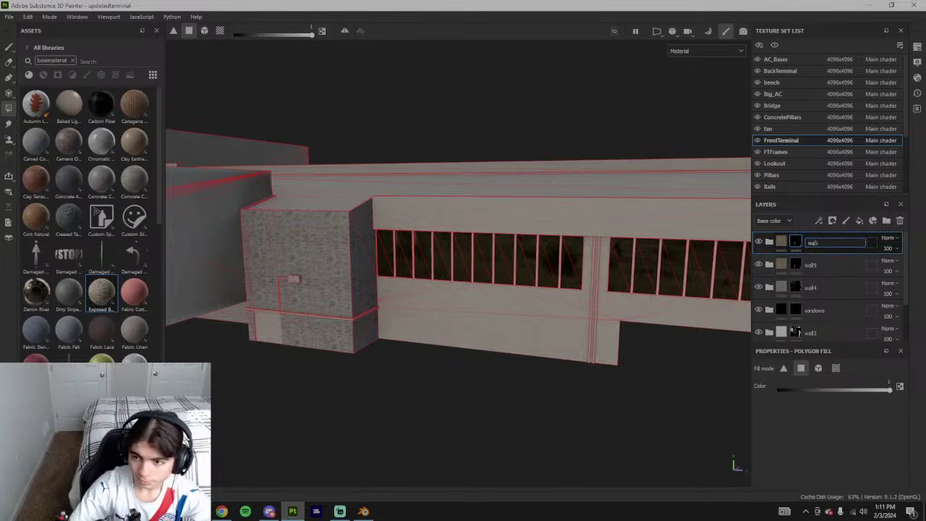
key(Return)
- Expand the wall6 folder and add the long lower wall beside the brick block to its mask with Polygon Fill
click(770, 242)
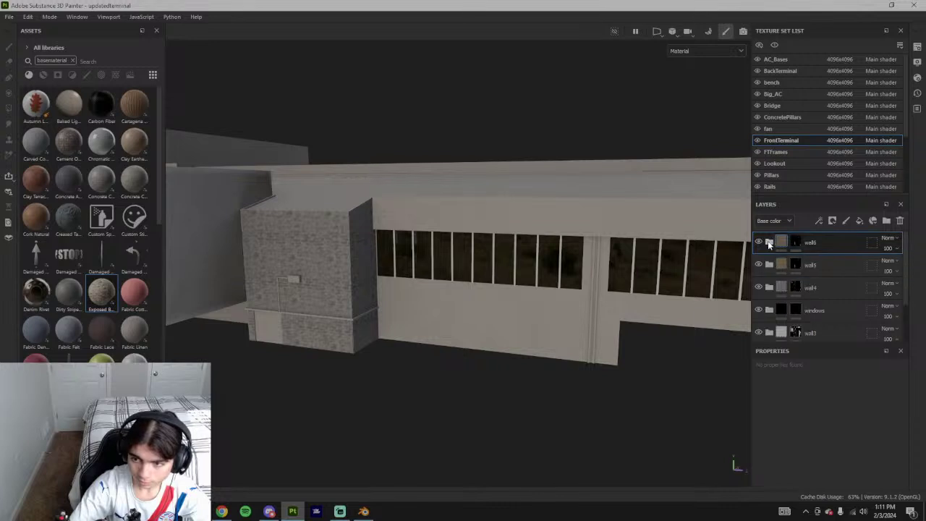
click(839, 265)
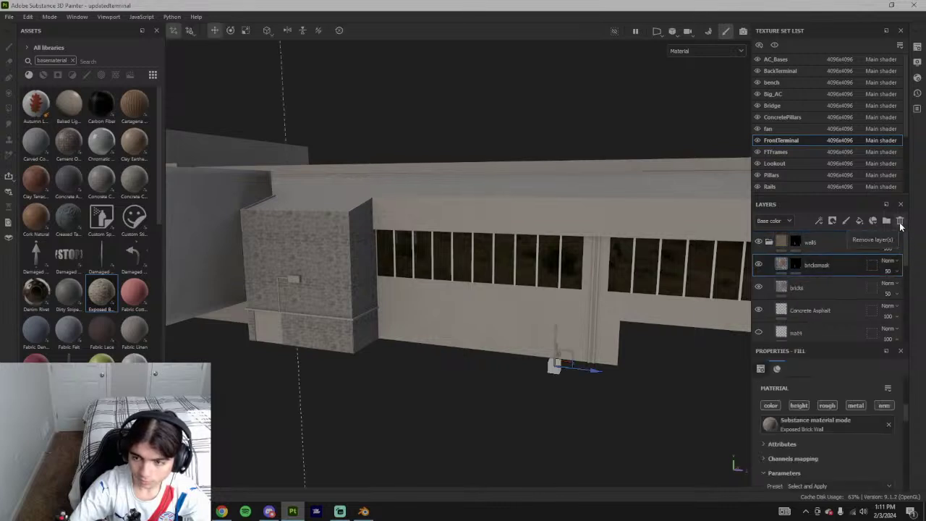
click(797, 242)
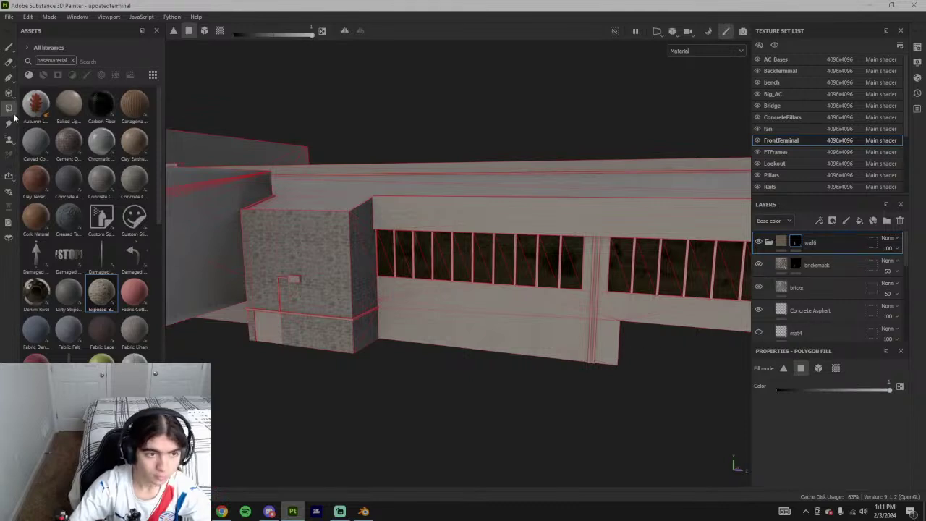
click(423, 333)
click(456, 324)
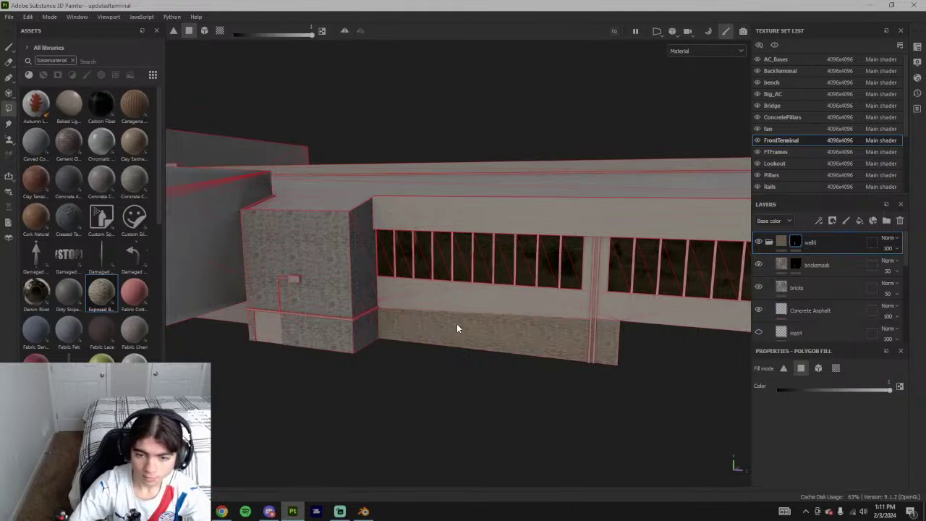
- Extend the wall6 mask to the short lower wall on the other side of the recess
scroll(410, 311, up, 4)
click(407, 312)
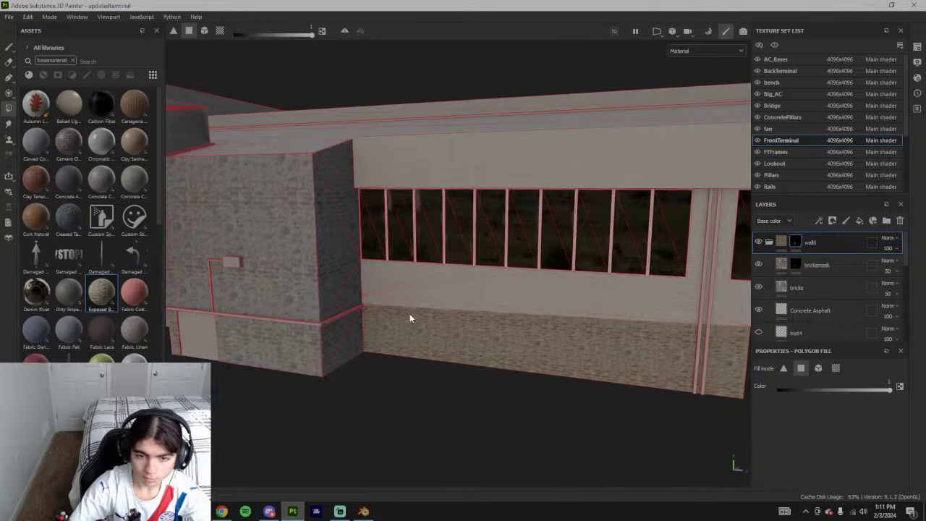
scroll(480, 317, down, 1)
alt+drag(476, 313, 577, 358)
click(611, 331)
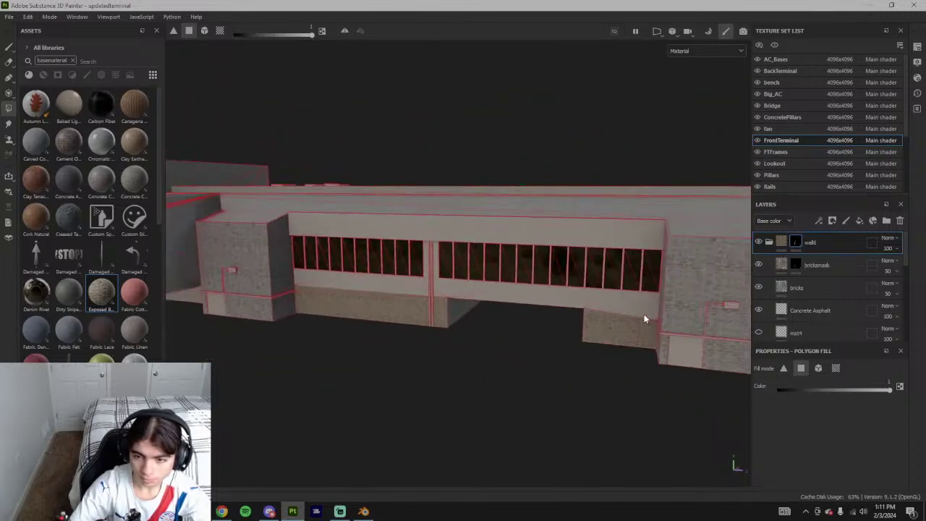
- Inspect the colour settings of wall6's base layer and the Grainy_Concrete settings of its mat layer
click(781, 245)
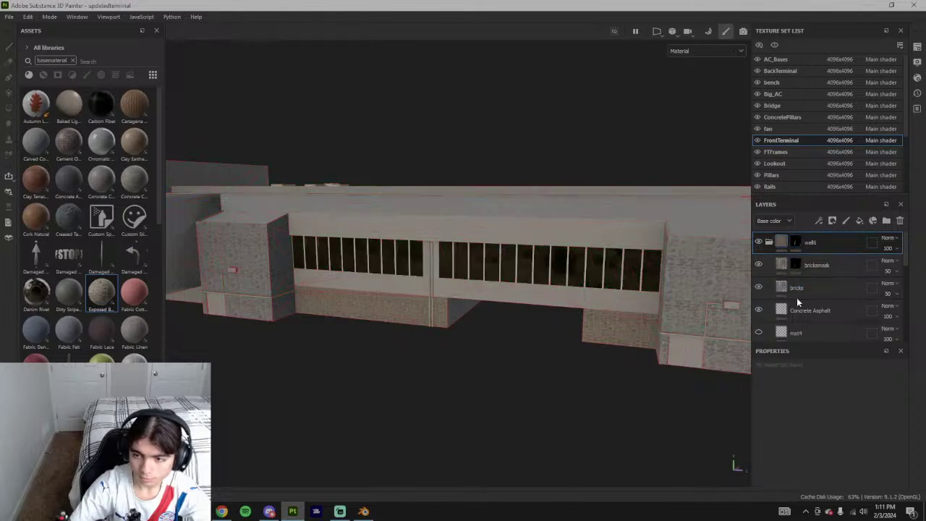
scroll(787, 279, down, 5)
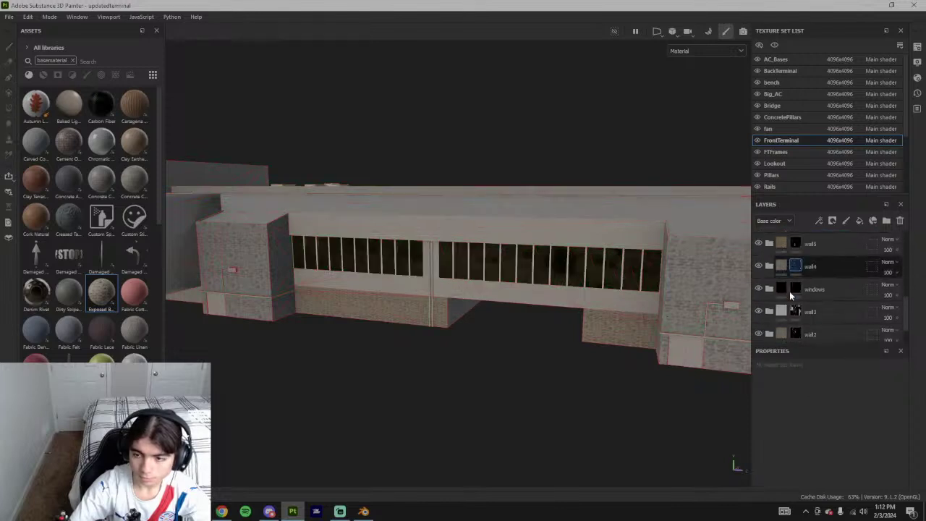
scroll(794, 288, down, 3)
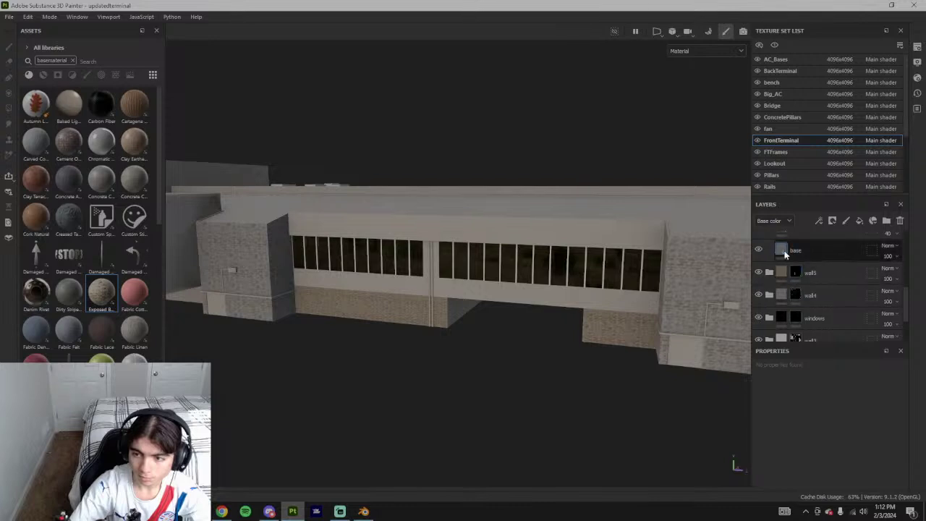
click(796, 250)
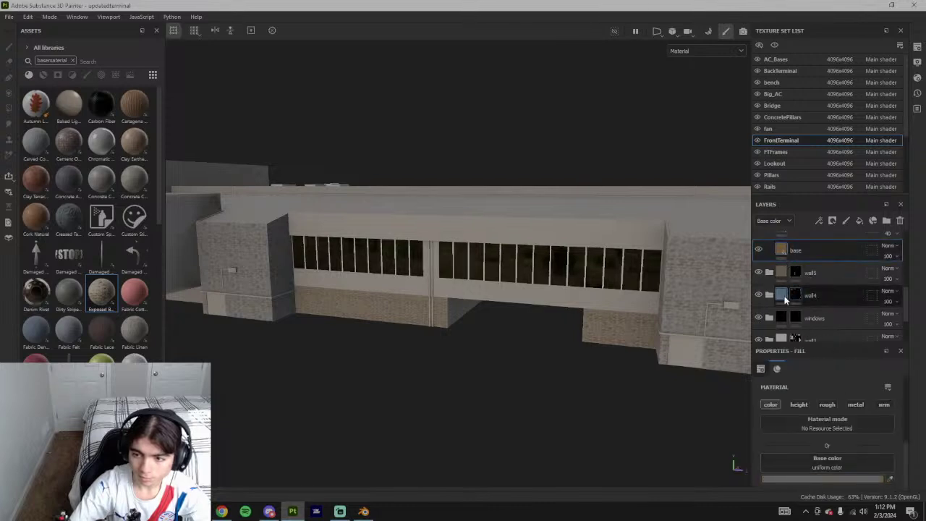
scroll(799, 305, up, 1)
scroll(799, 305, up, 2)
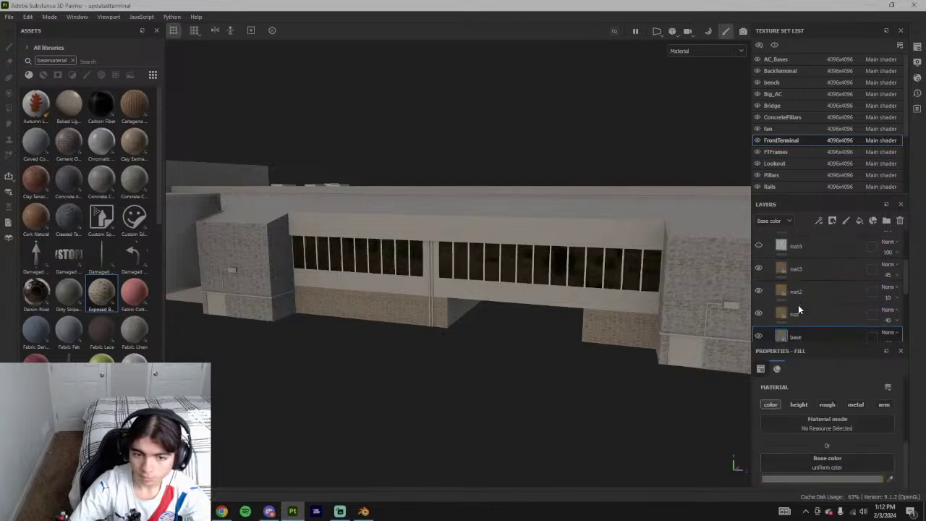
click(788, 287)
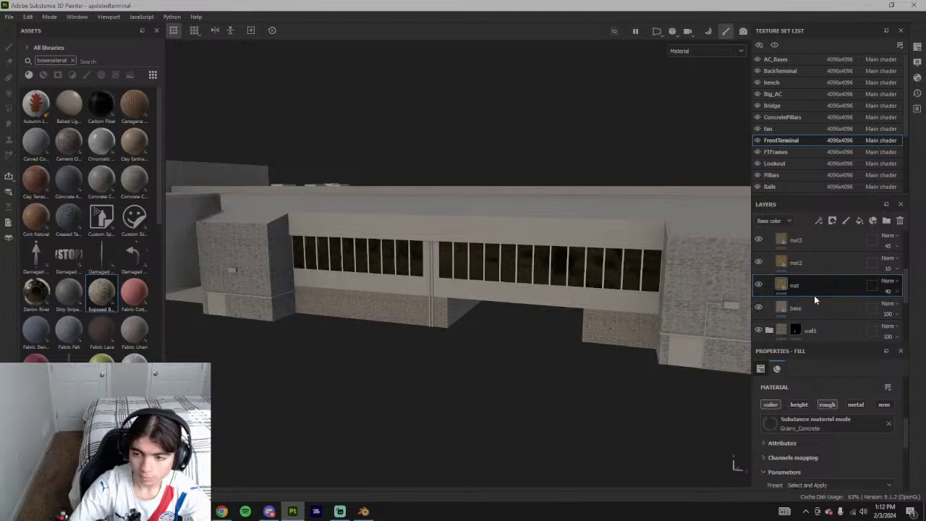
- Clear the mask of the bricksmask layer in the wall6 folder
scroll(805, 297, up, 4)
right_click(795, 268)
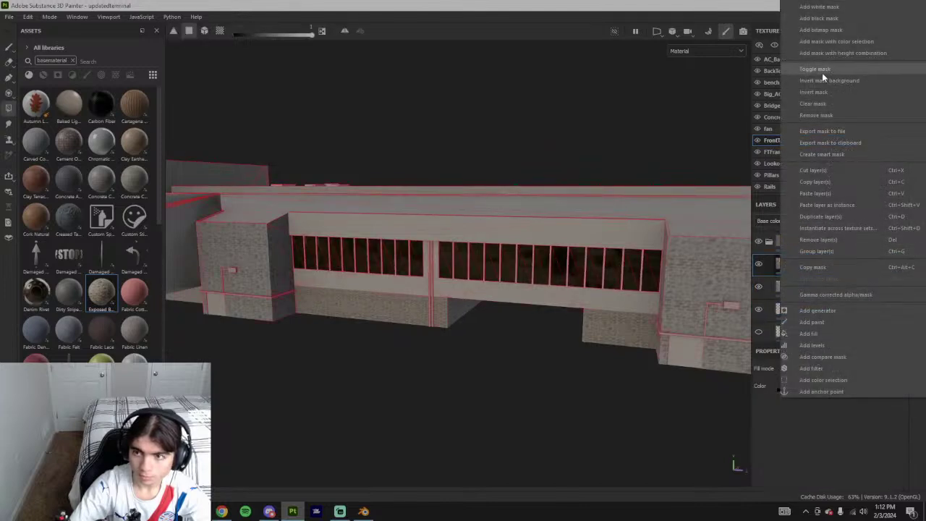
click(818, 104)
scroll(810, 284, down, 4)
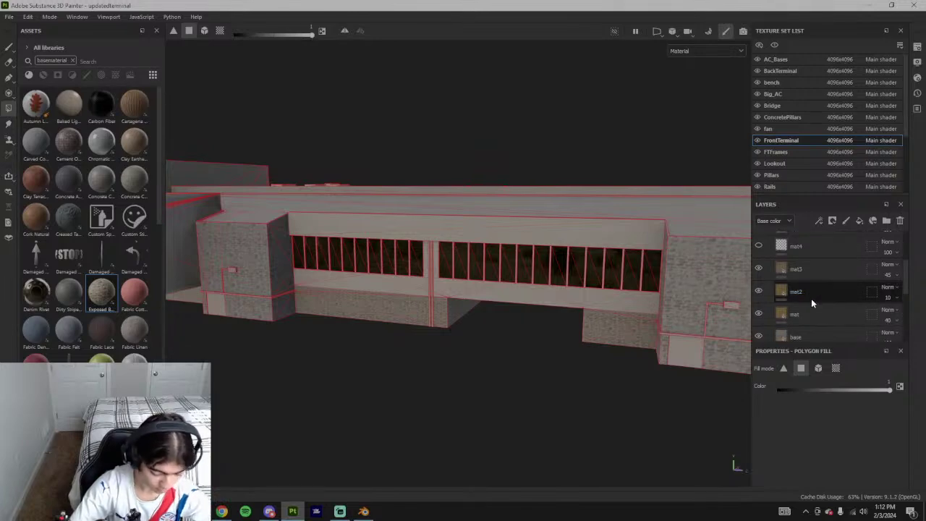
- Compare the lower walls with the reference in Chrome and sample a grey base colour for wall6's base layer
key(alt+Tab)
key(alt+Tab)
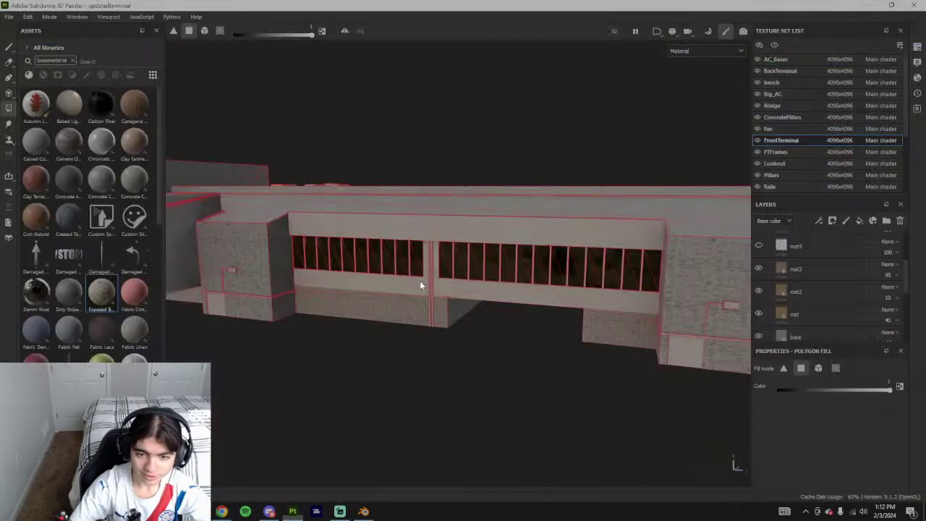
key(alt+Tab)
key(alt+Tab)
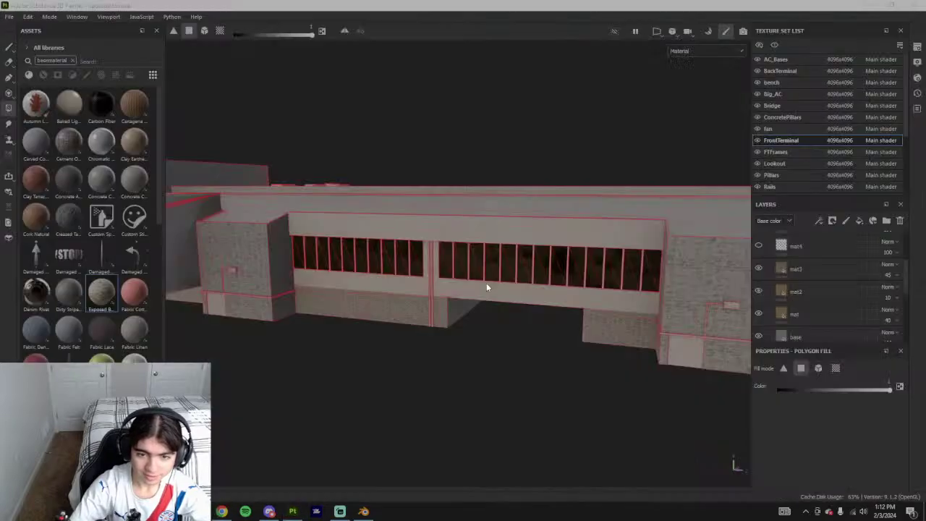
key(alt+Tab)
key(alt+Tab)
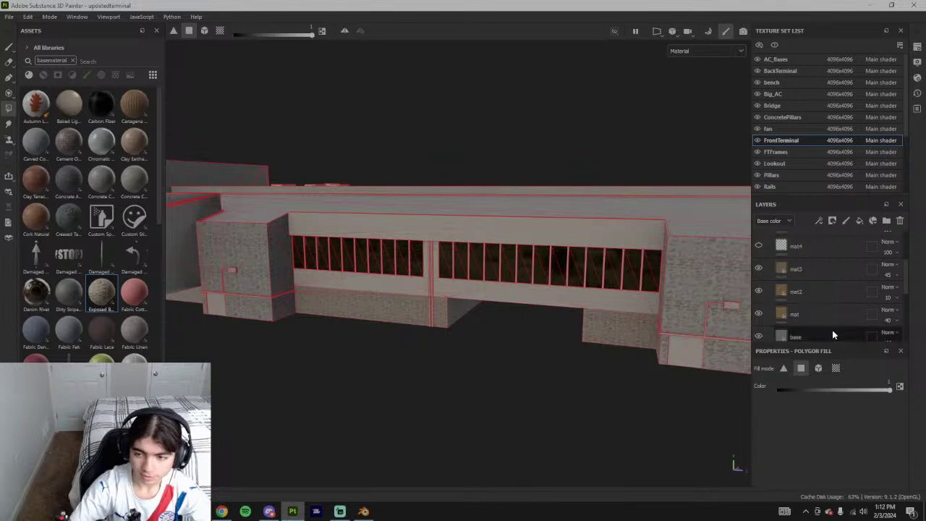
click(797, 319)
click(794, 335)
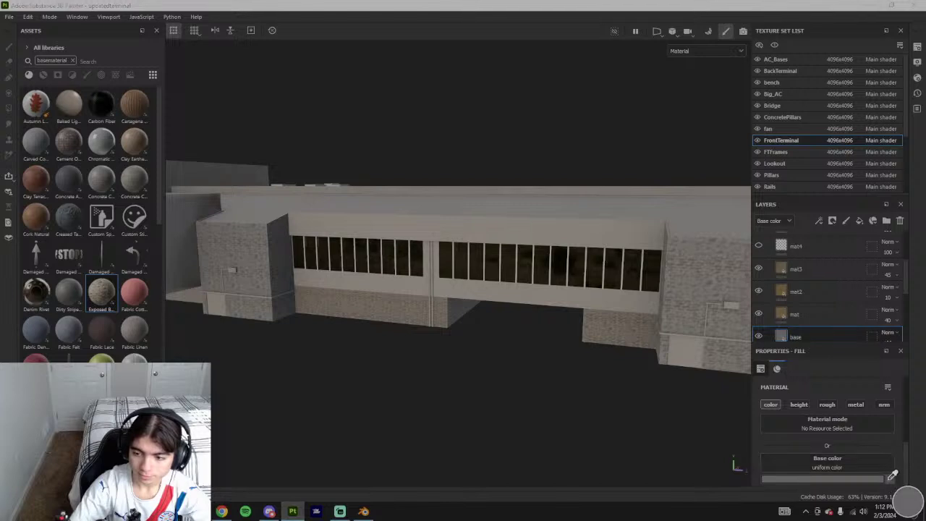
- Set the Grainy_Concrete colour of wall6's mat layer by sampling the grey of the base layer
click(810, 320)
scroll(797, 312, down, 1)
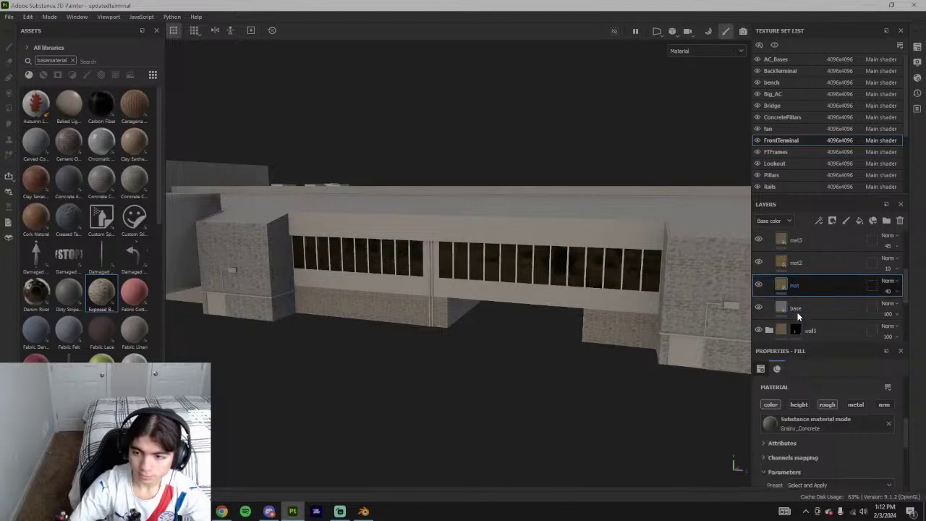
scroll(886, 472, down, 2)
click(891, 462)
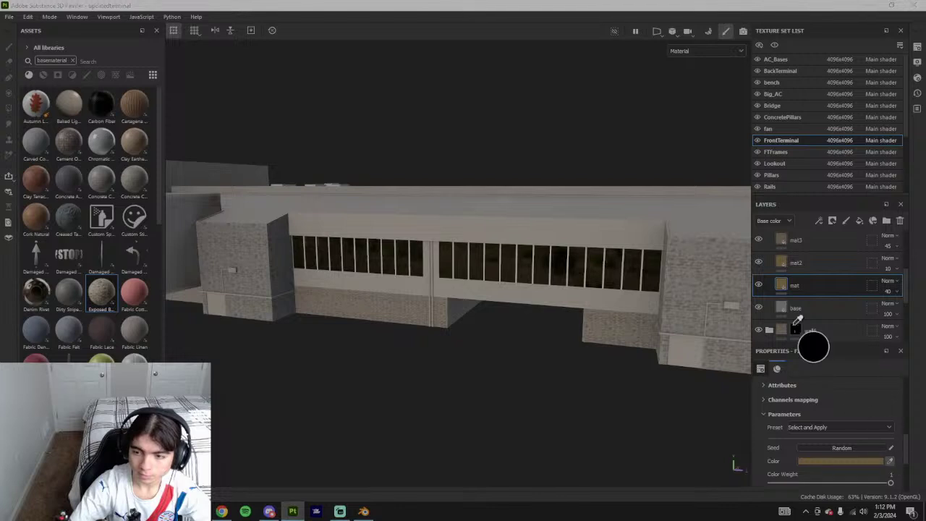
click(781, 307)
scroll(802, 301, up, 1)
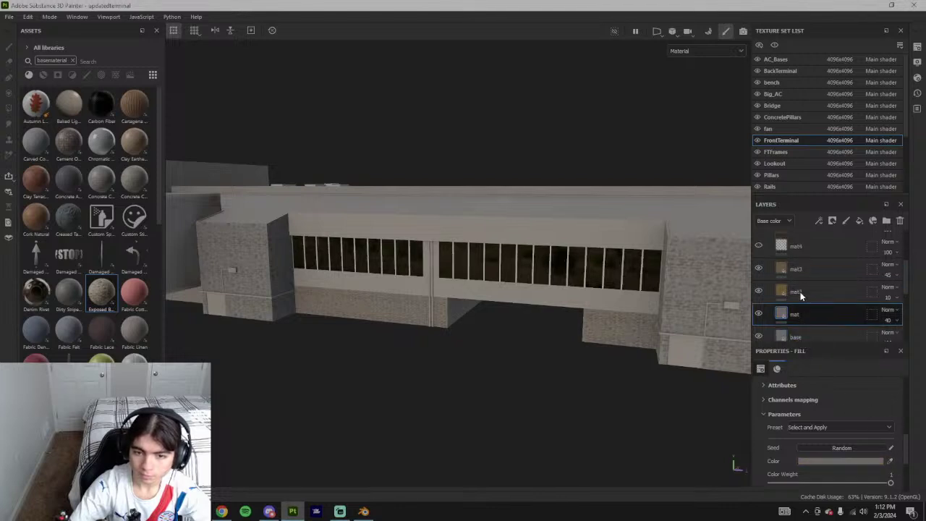
- Select wall6's mat2 layer and examine the recoloured lower walls across the whole facade
scroll(502, 313, down, 4)
scroll(539, 308, up, 2)
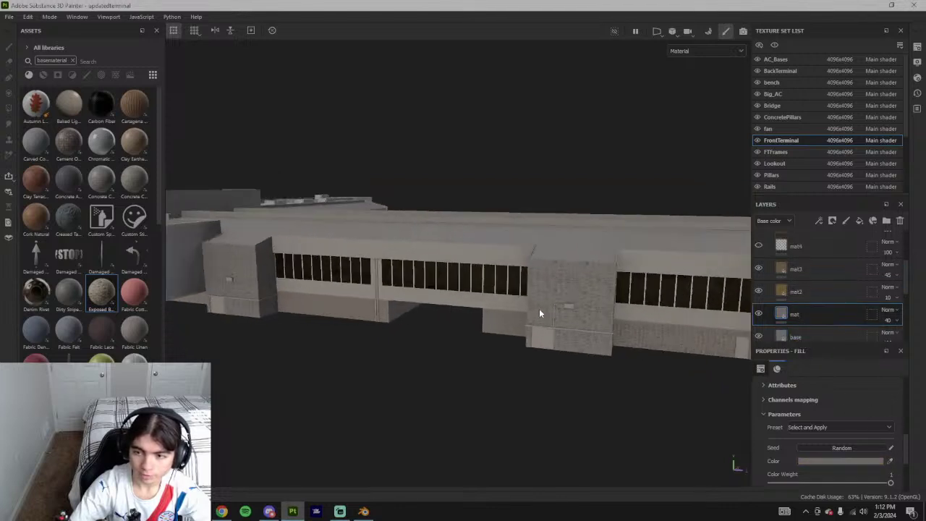
click(783, 291)
scroll(352, 323, up, 4)
scroll(363, 302, down, 6)
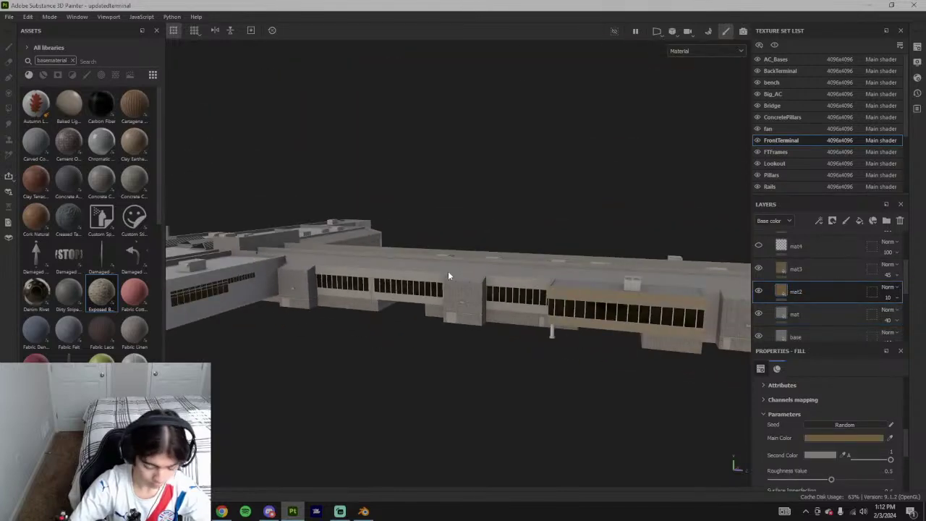
- Set Color 2 of the bricksmask layer's Exposed Brick Wall material by sampling the grey of wall6's base layer
alt+drag(444, 282, 481, 296)
scroll(389, 312, up, 5)
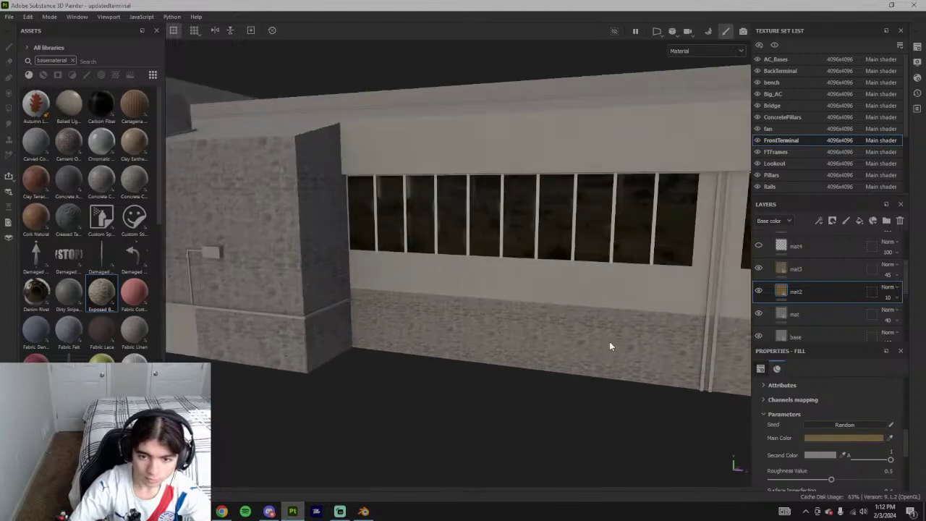
scroll(609, 342, down, 1)
alt+drag(610, 342, 620, 329)
scroll(796, 287, up, 3)
click(786, 266)
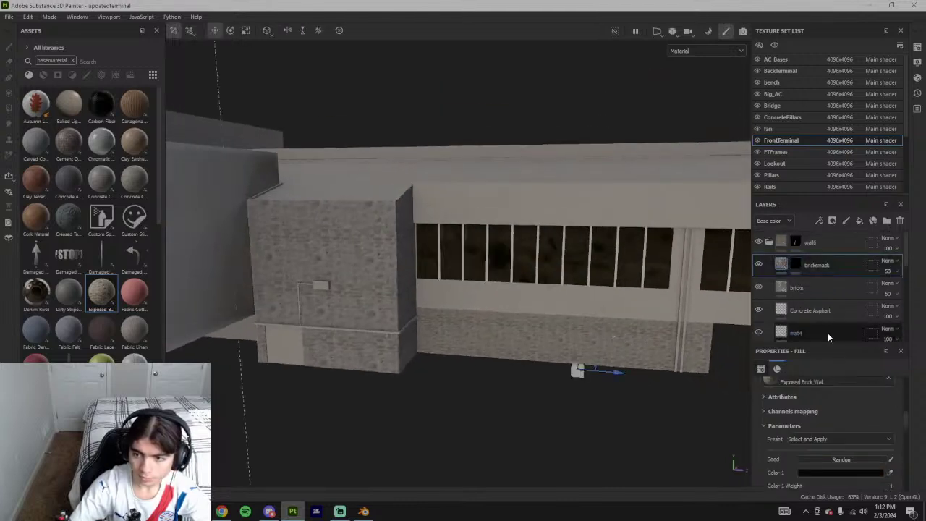
scroll(804, 318, down, 4)
scroll(876, 467, down, 6)
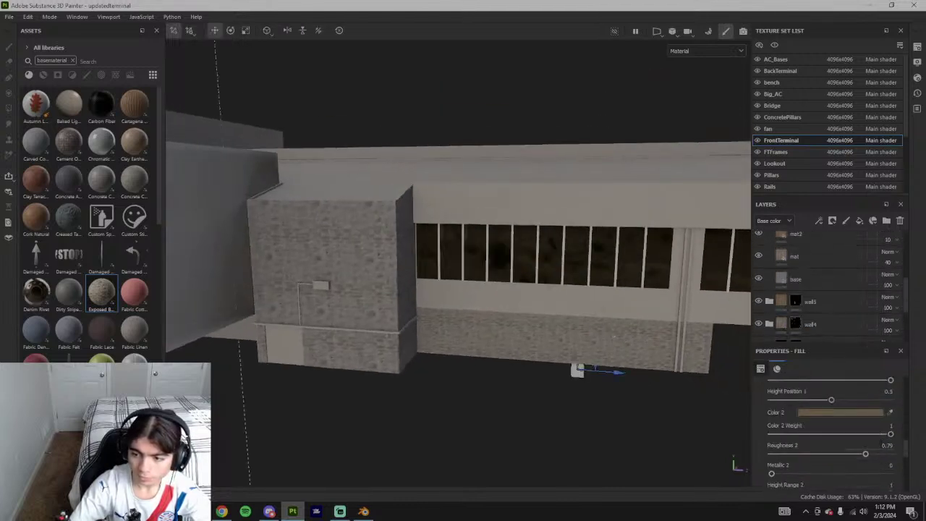
click(890, 412)
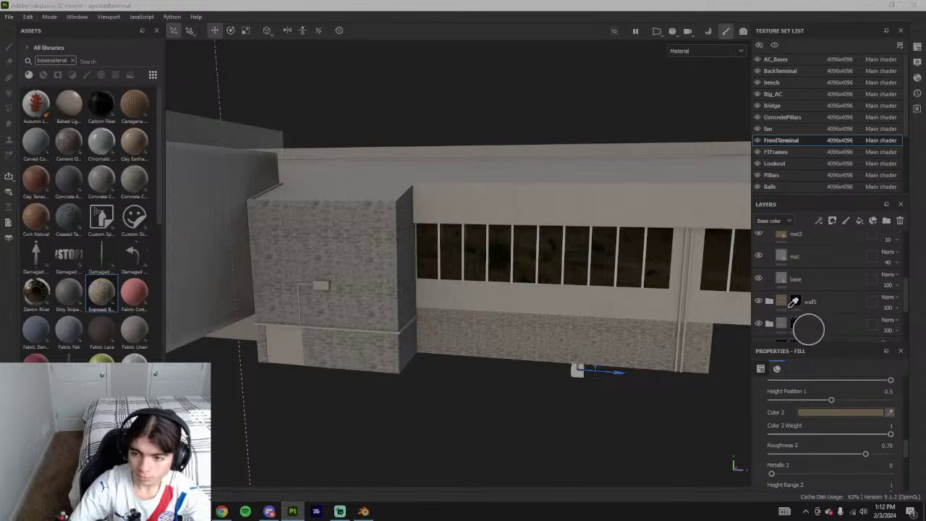
click(801, 300)
- Set Color 3 of the bricksmask layer's brick material by sampling a grey from the layer thumbnails
scroll(873, 463, down, 3)
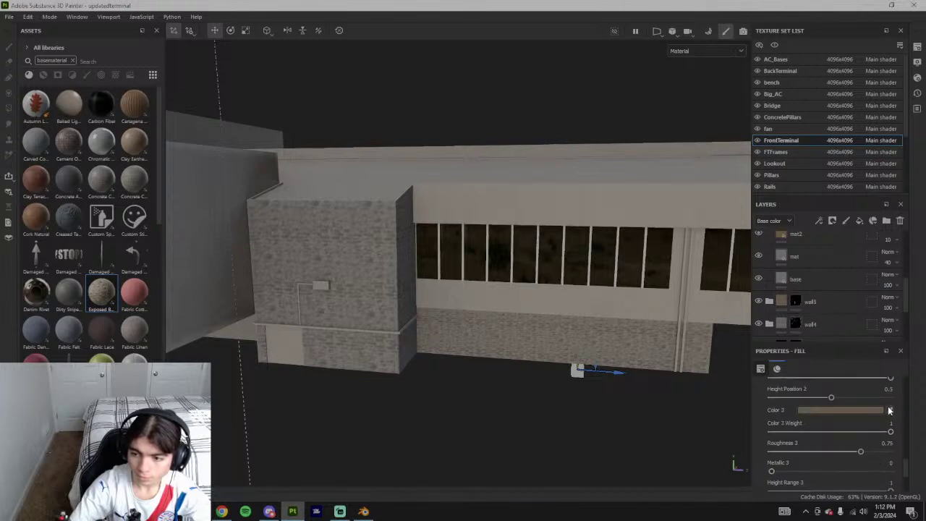
click(890, 410)
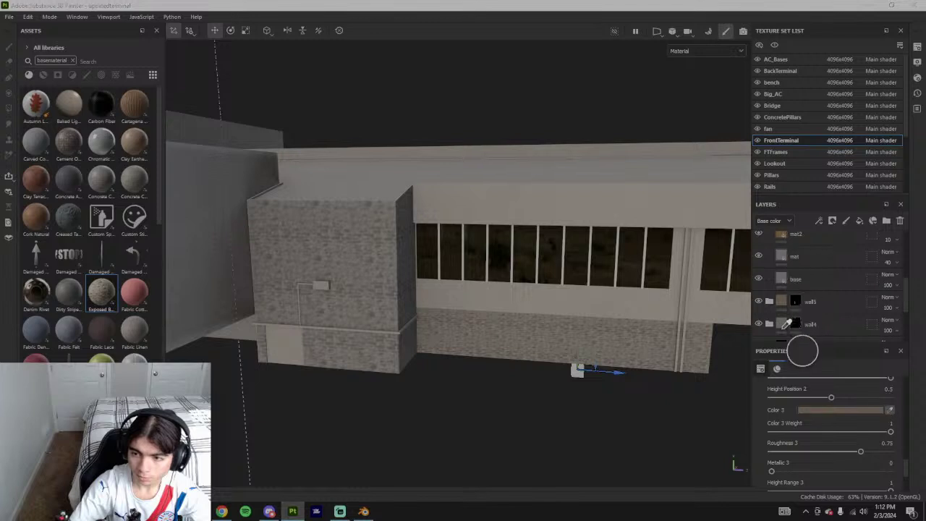
click(803, 349)
scroll(843, 326, down, 3)
- Select the bricksmask layer's mask with the Paint brush and check the recoloured walls along the facade
click(796, 264)
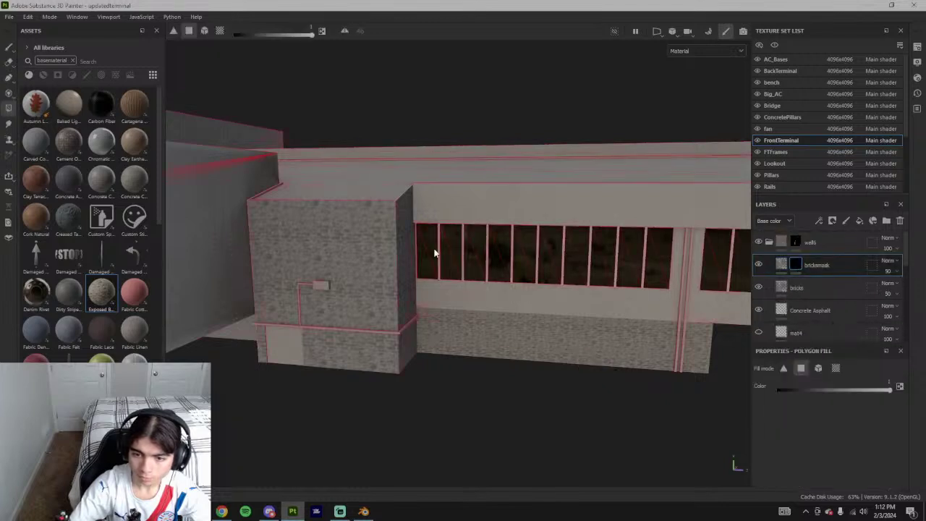
key(1)
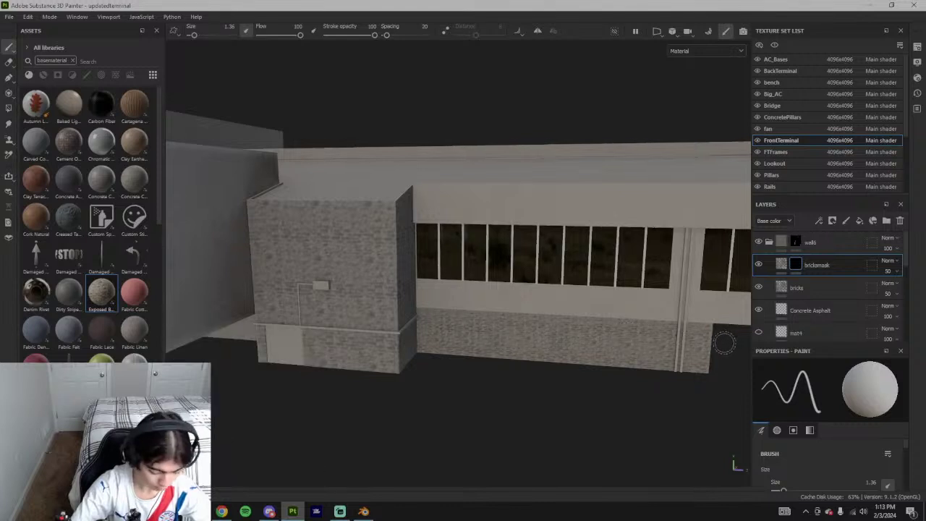
alt+drag(655, 370, 664, 364)
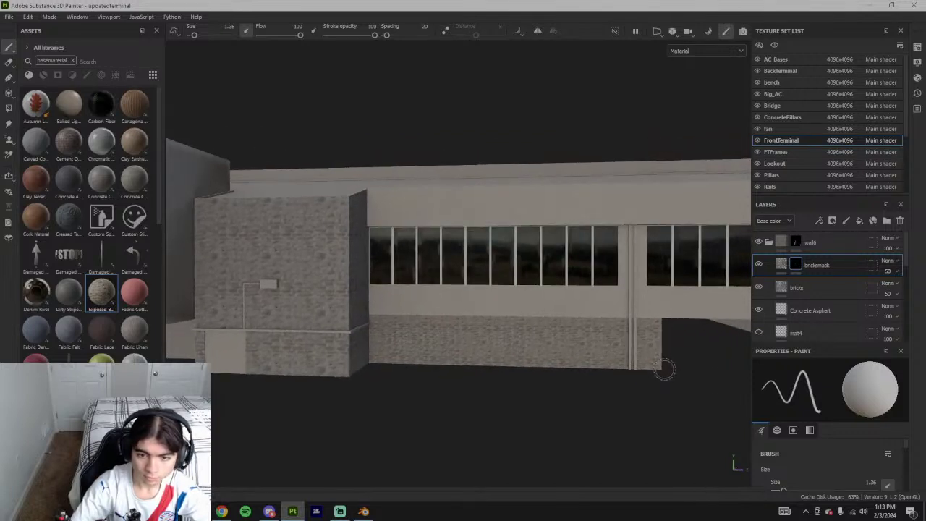
scroll(453, 358, down, 10)
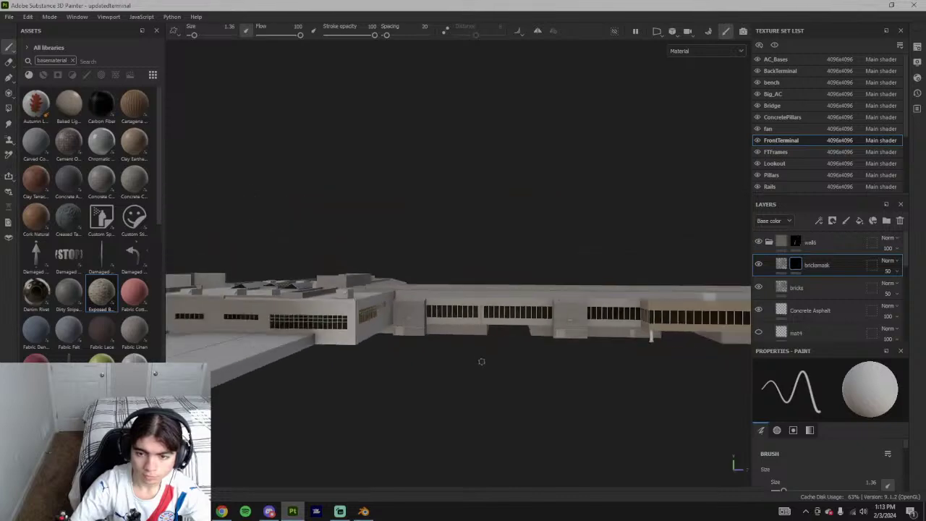
scroll(493, 355, down, 3)
scroll(535, 335, up, 6)
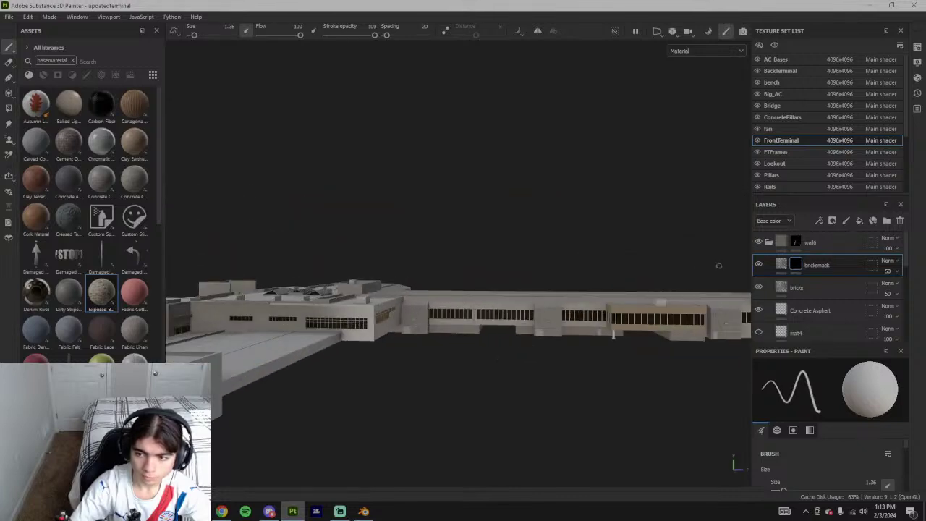
- Inspect the brickwork below the windows up close and from several angles, alternating between the bricksmask layer's fill and mask
click(782, 264)
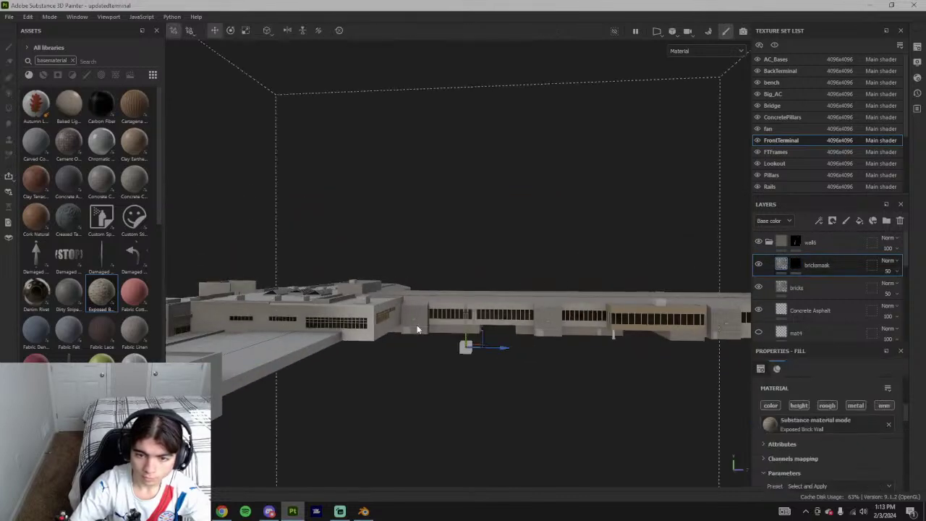
scroll(483, 332, up, 5)
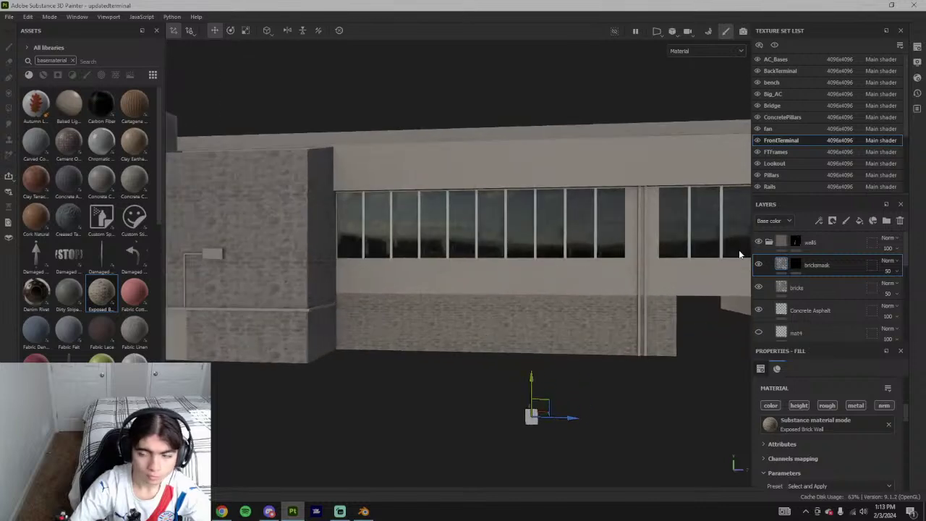
click(797, 265)
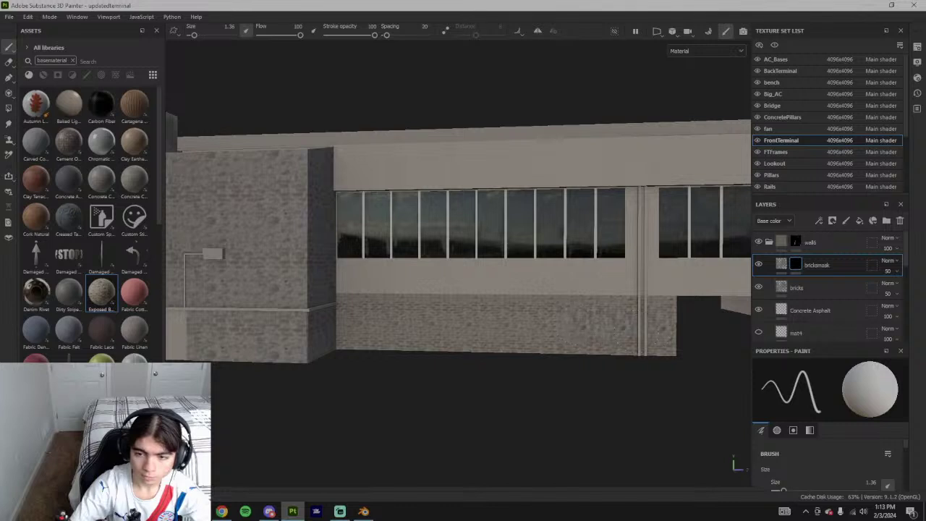
click(782, 265)
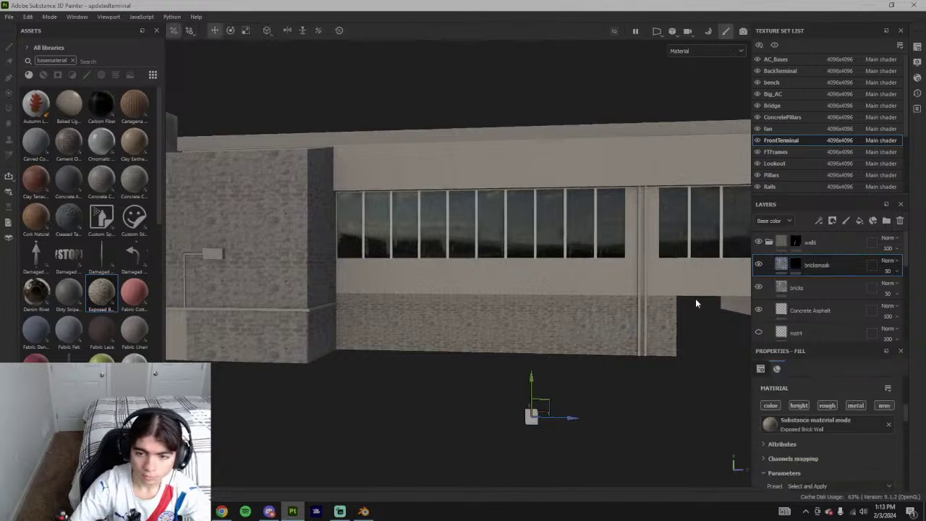
click(797, 265)
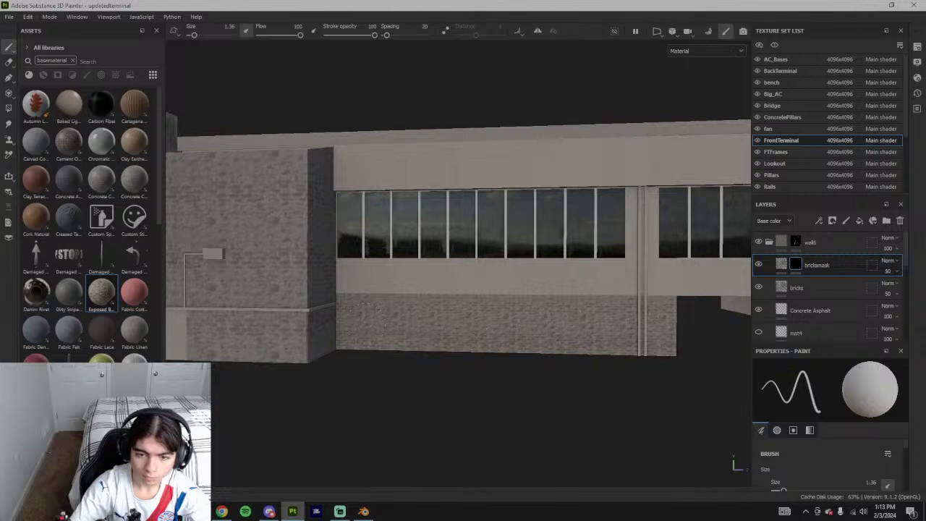
click(782, 265)
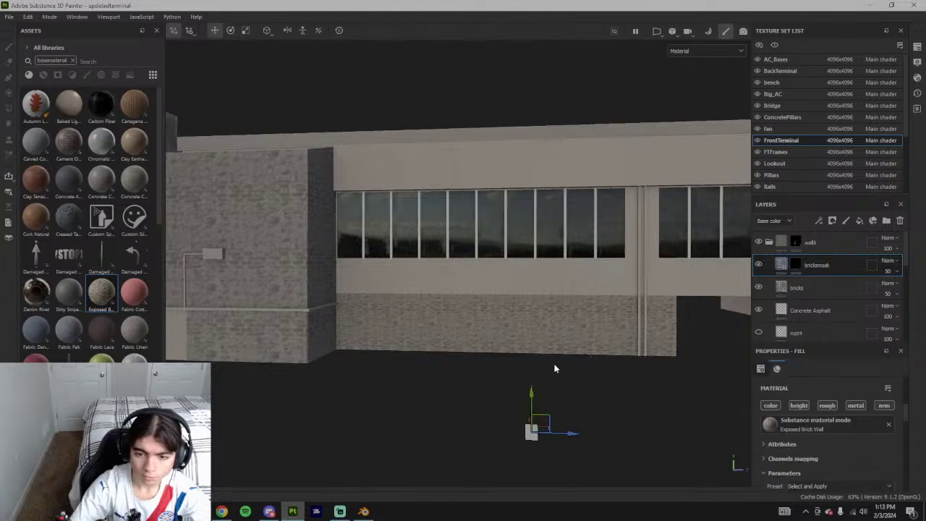
click(797, 265)
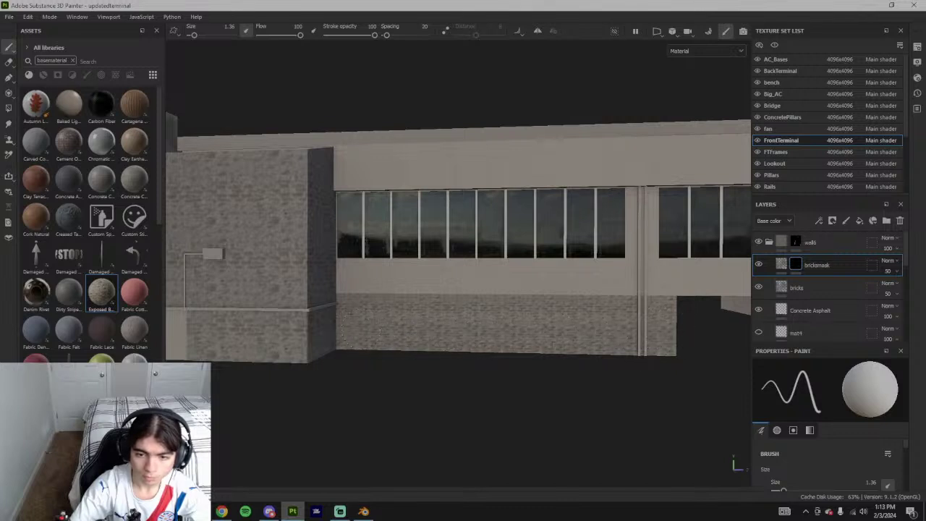
scroll(671, 357, down, 4)
alt+drag(667, 358, 671, 360)
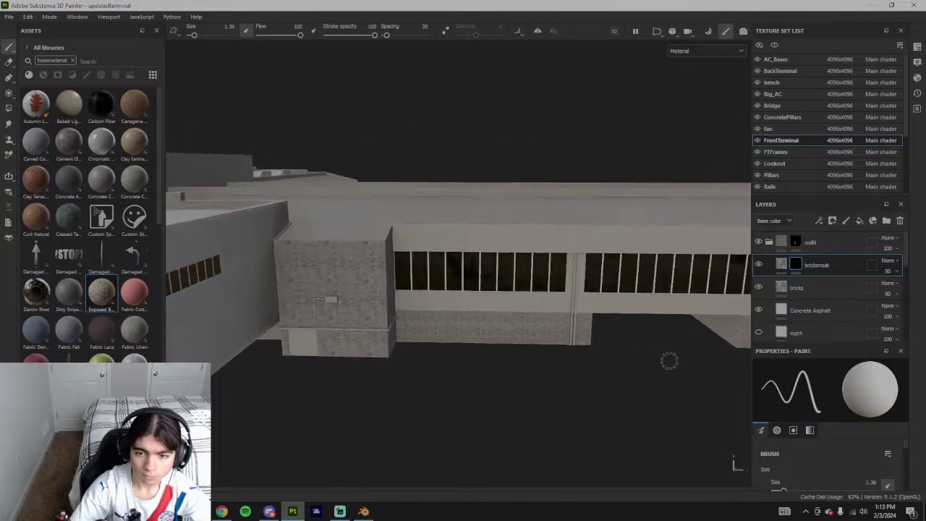
scroll(391, 325, up, 3)
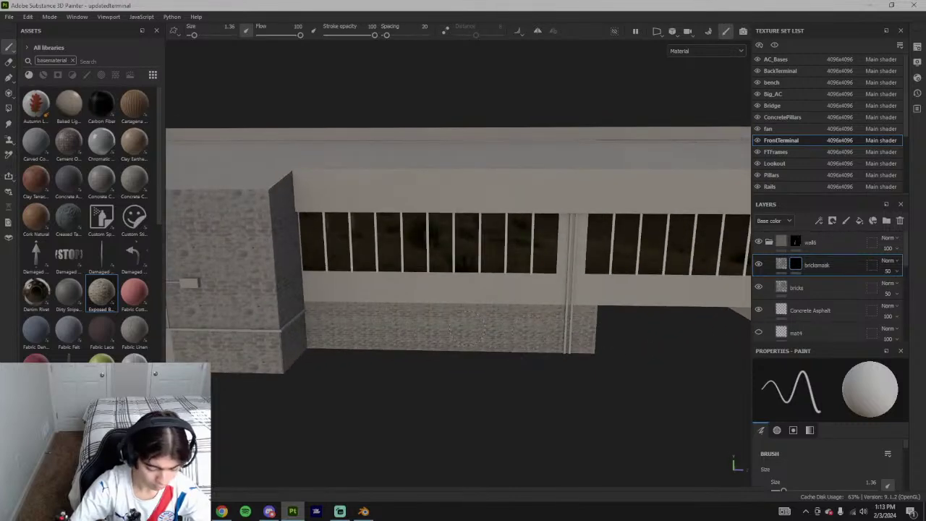
alt+middle_drag(430, 338, 490, 342)
alt+drag(602, 370, 499, 317)
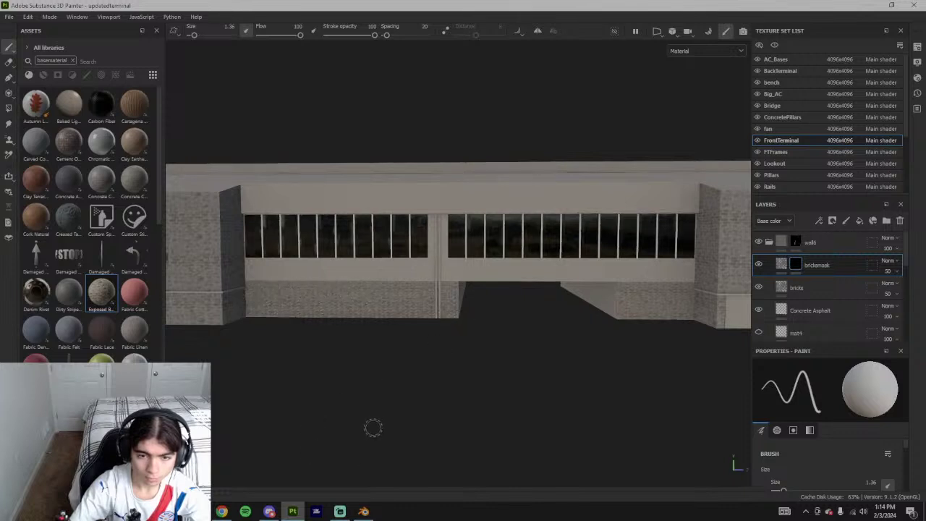
- Hide the Video Capture Device source in Streamlabs Desktop, toggle Screen Capture off and on, and return to Substance 3D Painter
click(339, 512)
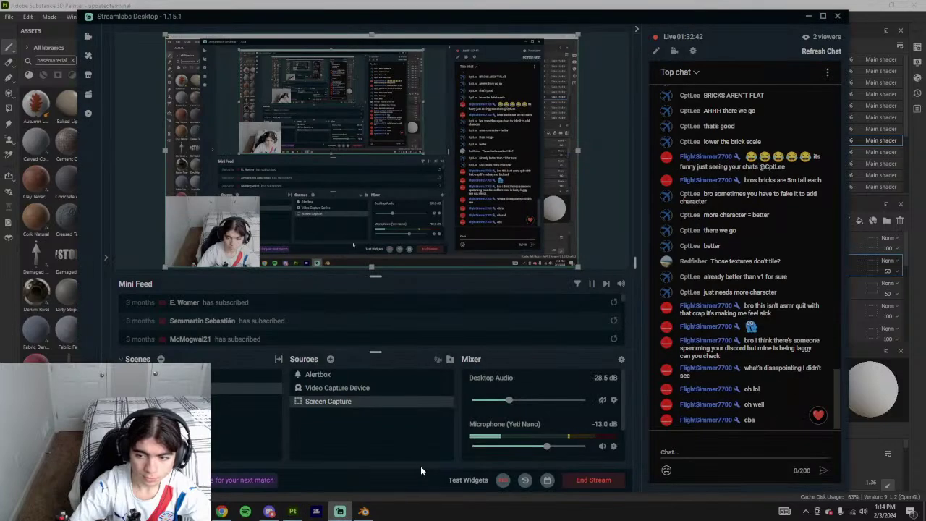
click(423, 401)
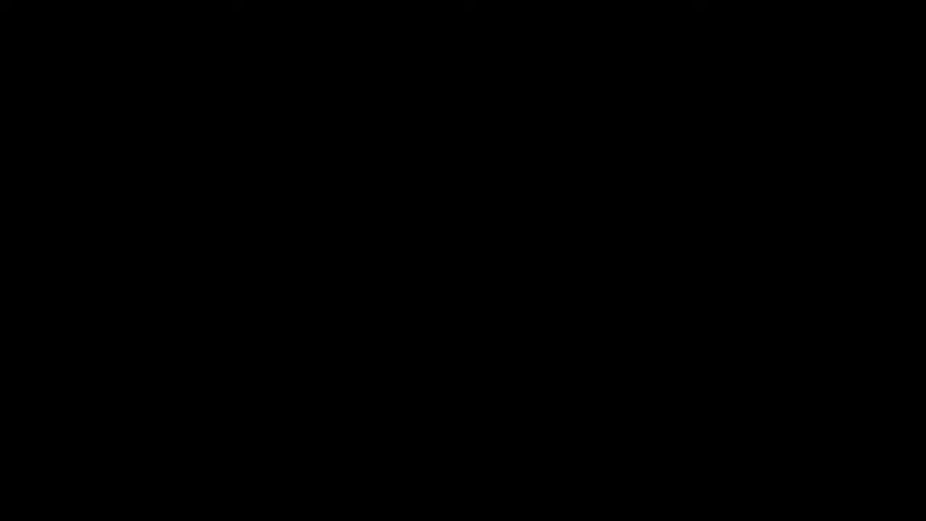
click(423, 402)
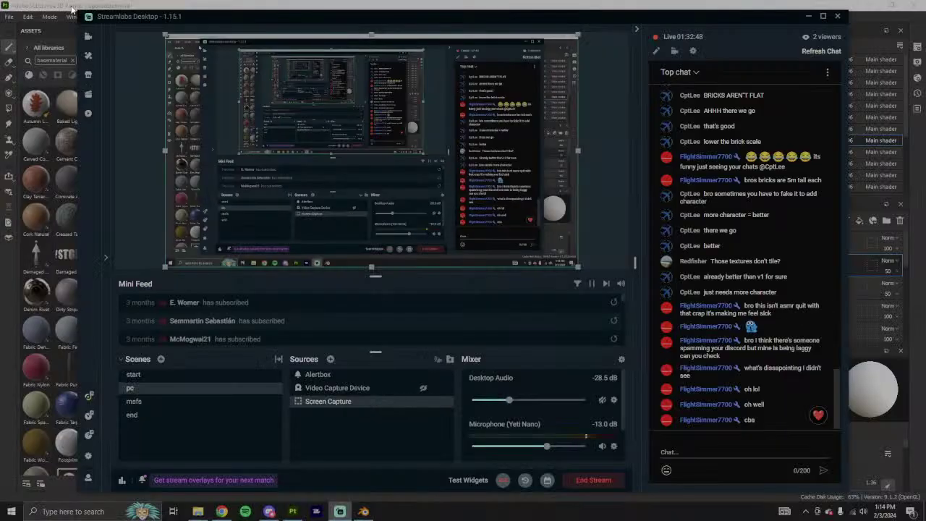
click(292, 512)
scroll(518, 380, down, 4)
alt+drag(519, 380, 490, 365)
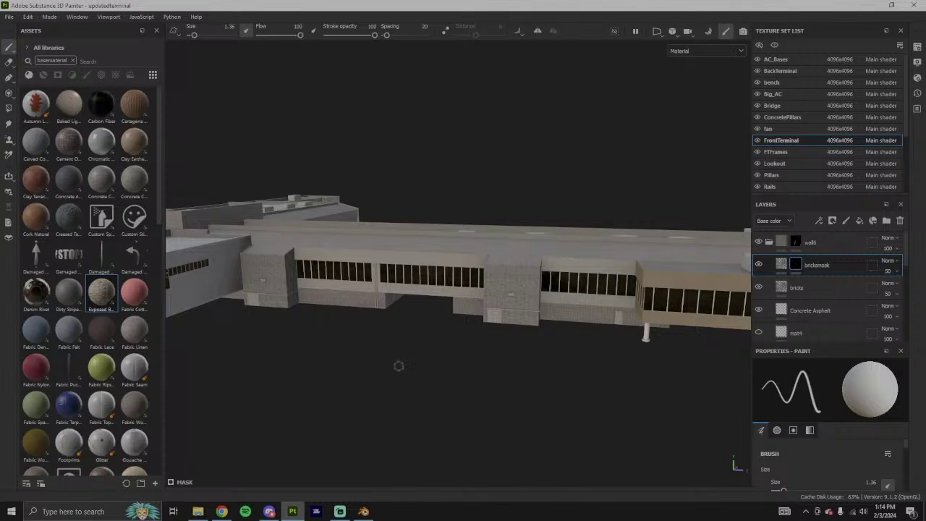
click(363, 512)
click(293, 513)
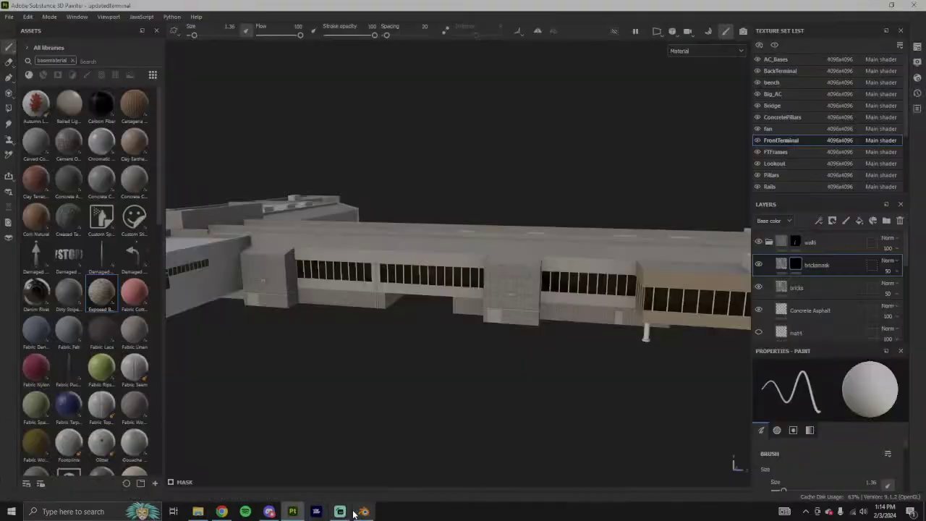
click(342, 512)
click(341, 512)
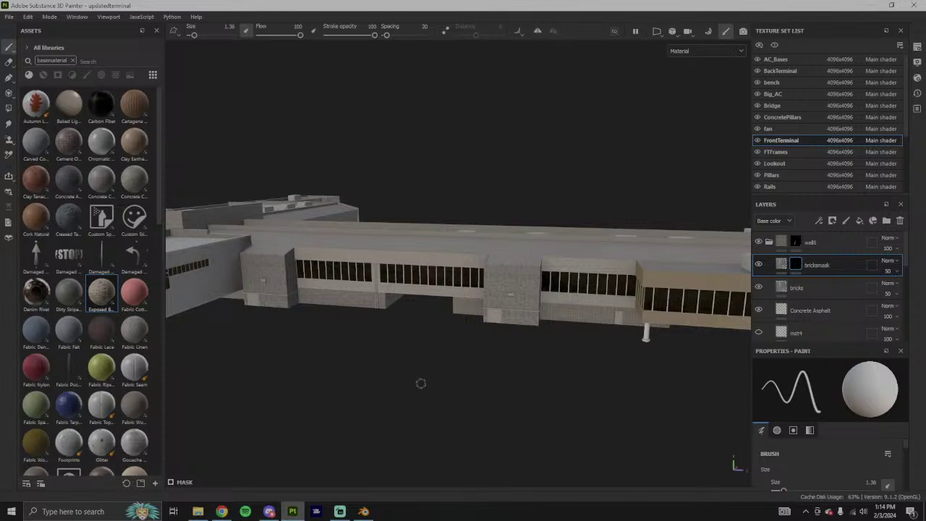
alt+drag(422, 384, 462, 377)
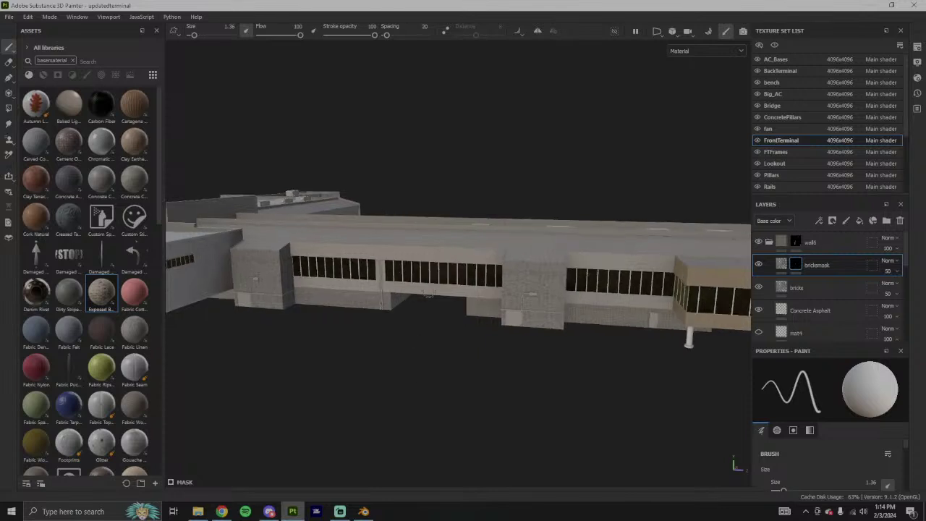
scroll(550, 289, down, 8)
scroll(556, 311, up, 8)
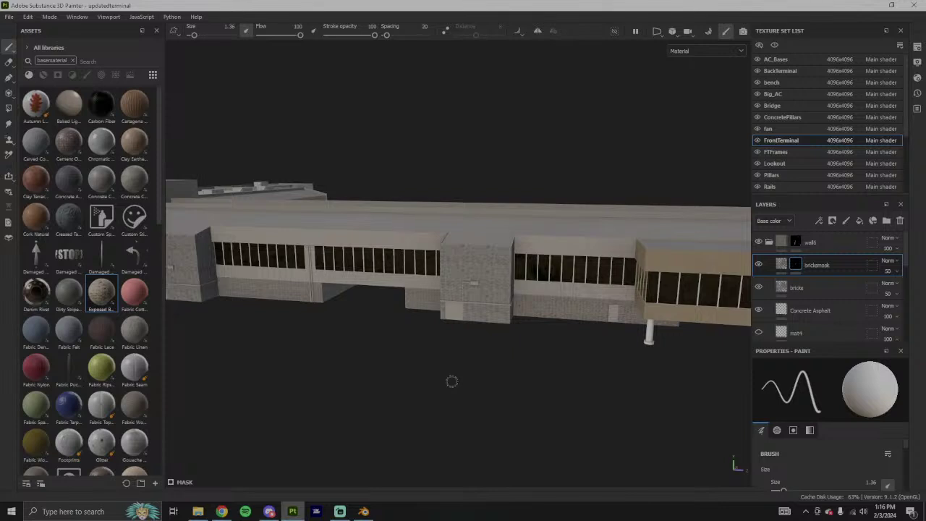
- Show the Video Capture Device source in Streamlabs Desktop and return to Substance 3D Painter
click(340, 511)
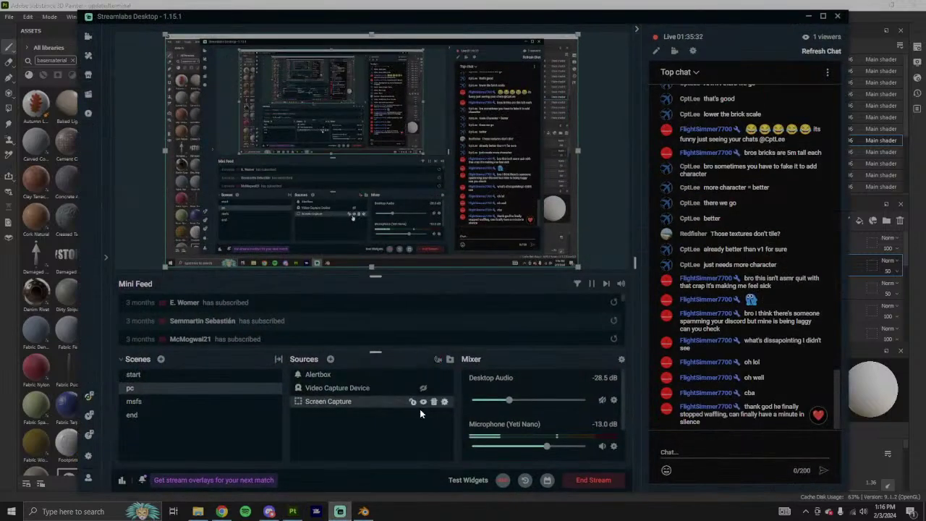
click(423, 388)
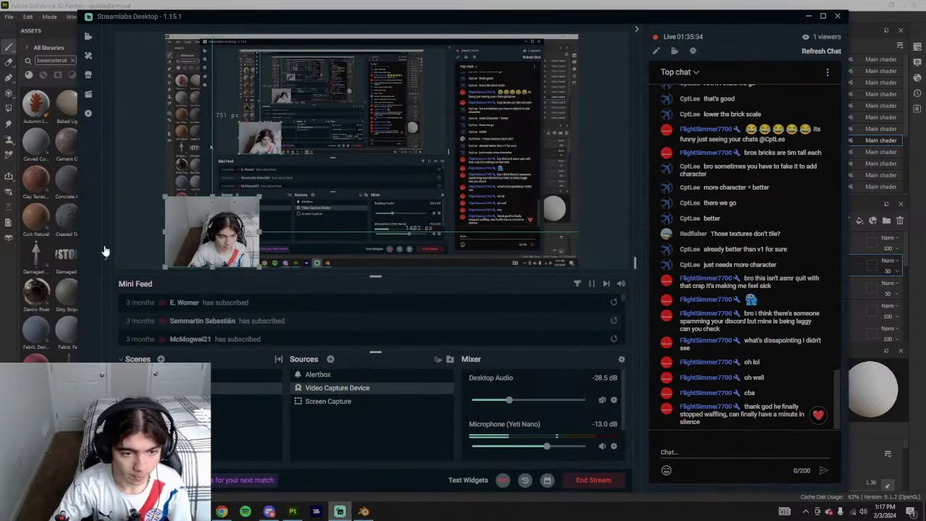
click(341, 512)
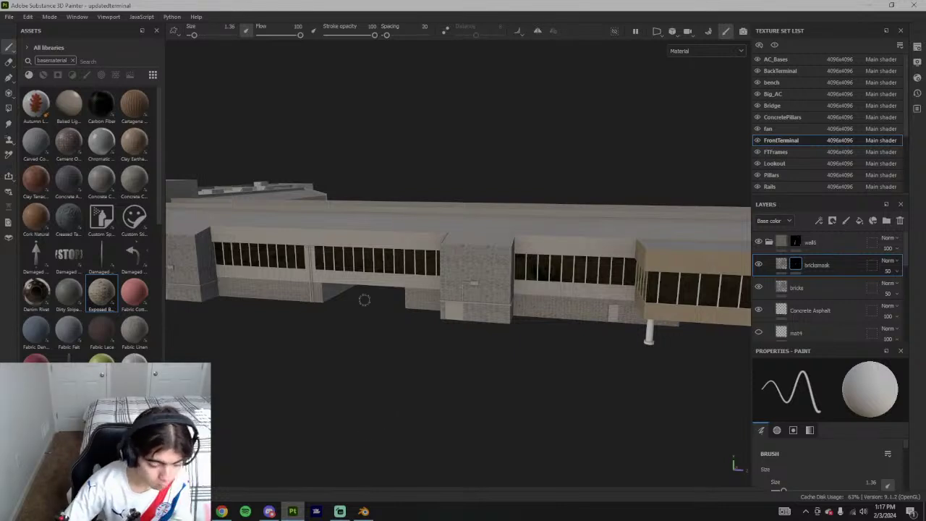
- Examine the rest of the front terminal facade and compare its lower walls with the Google Earth reference in Chrome
alt+drag(396, 275, 583, 339)
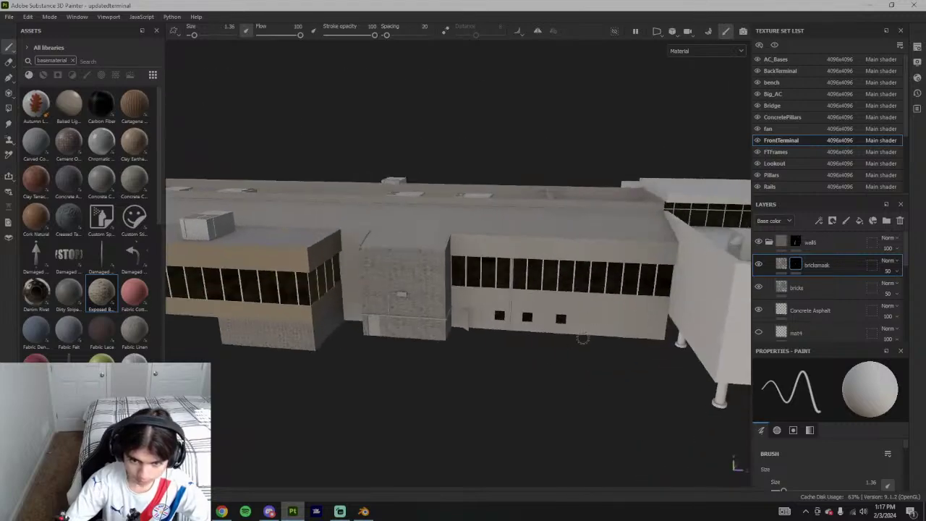
scroll(533, 348, up, 4)
click(223, 511)
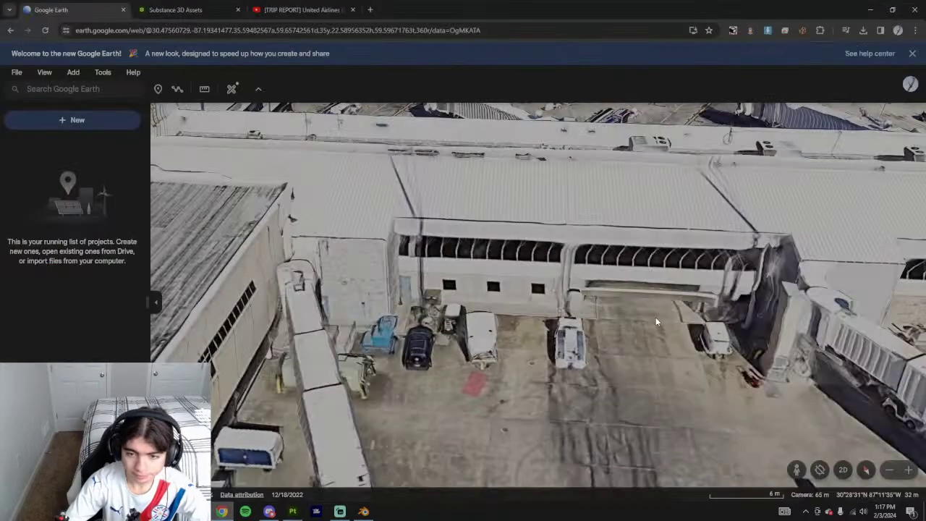
scroll(657, 322, down, 5)
drag(657, 320, 412, 310)
scroll(703, 314, up, 4)
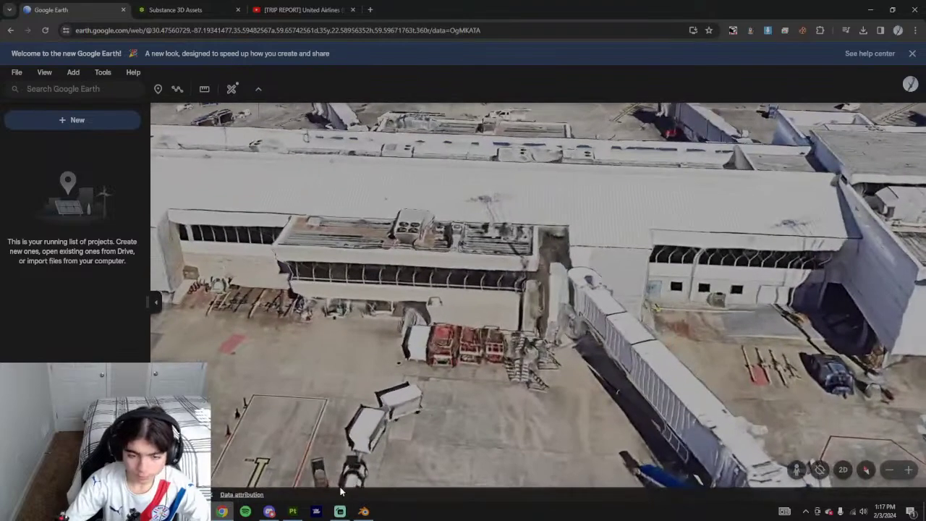
- Return to Substance 3D Painter and review the front terminal facade's lower walls and the wall folders in its layer stack
click(293, 511)
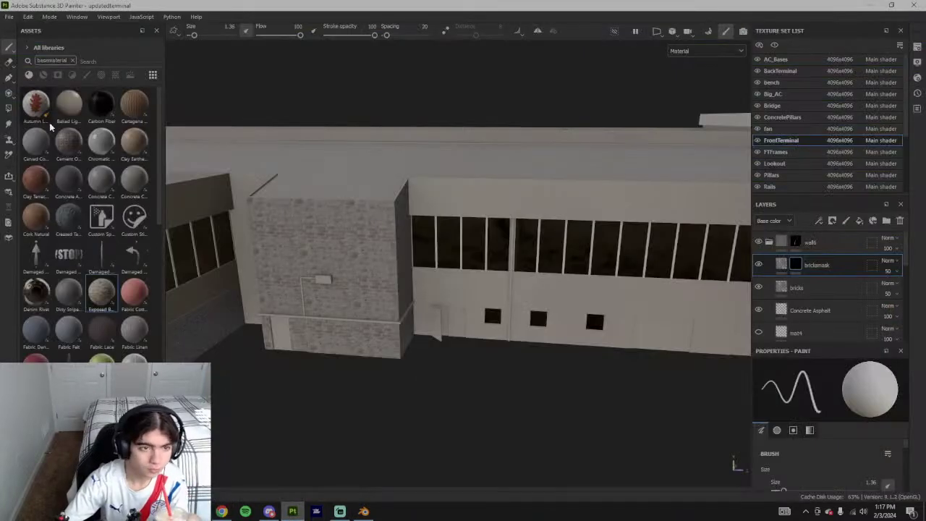
click(9, 108)
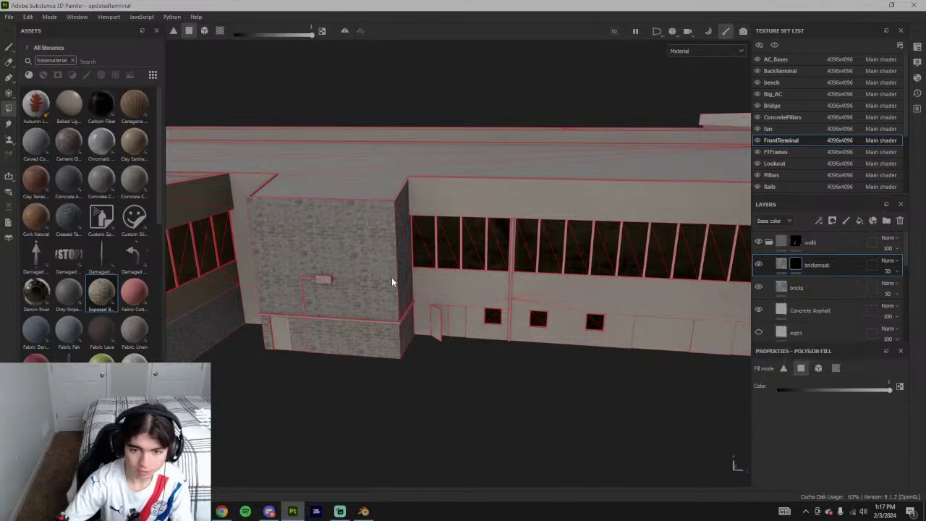
scroll(393, 283, down, 5)
alt+middle_drag(372, 382, 620, 396)
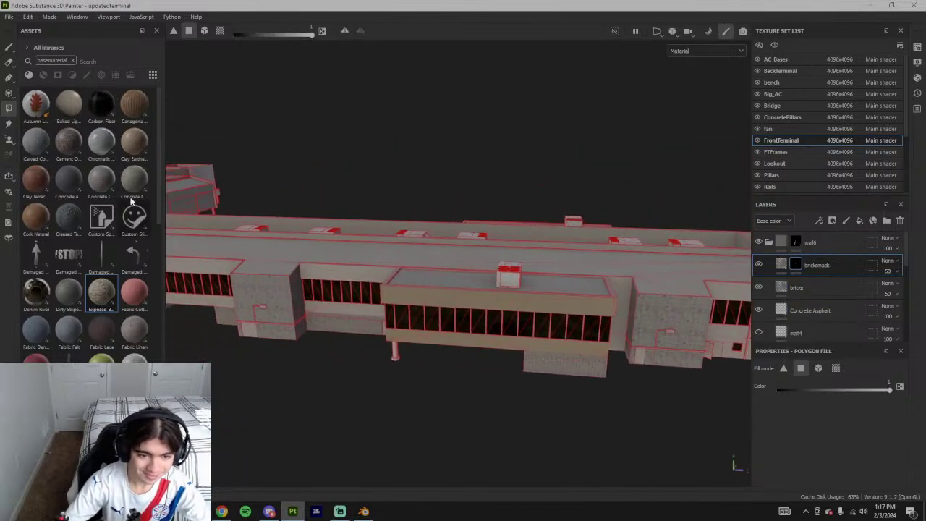
click(5, 48)
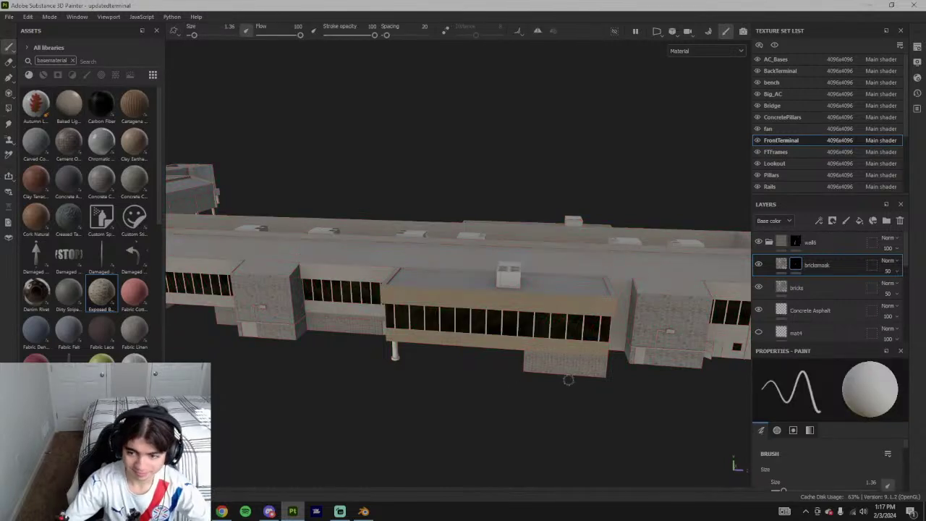
alt+drag(599, 382, 484, 329)
scroll(478, 376, down, 4)
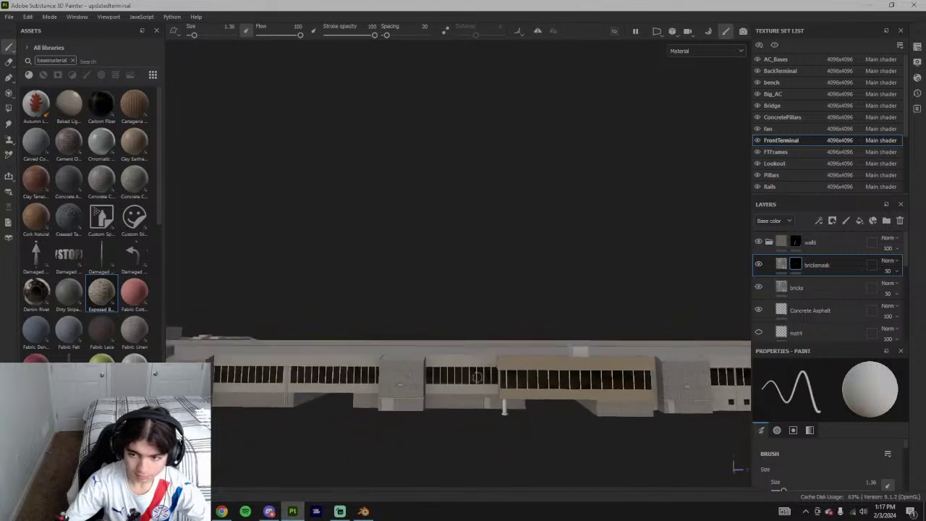
alt+middle_drag(479, 386, 490, 335)
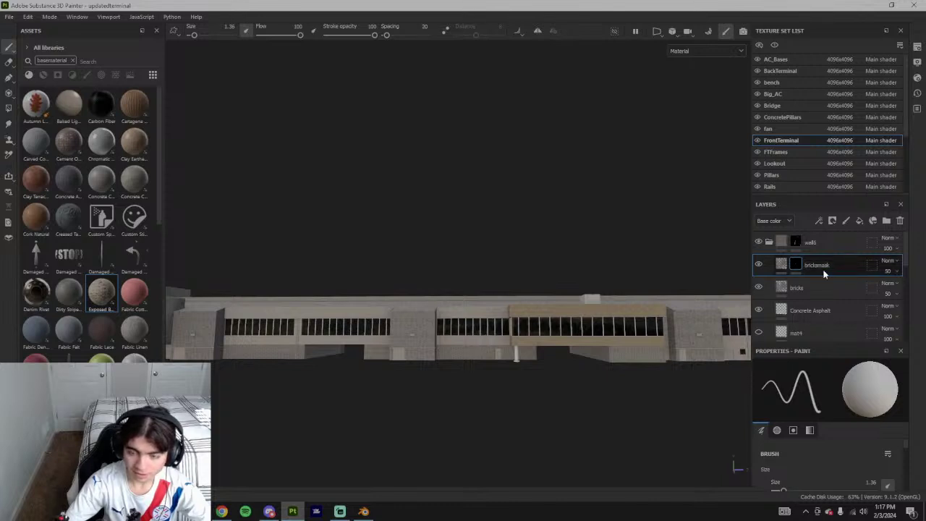
scroll(822, 275, up, 5)
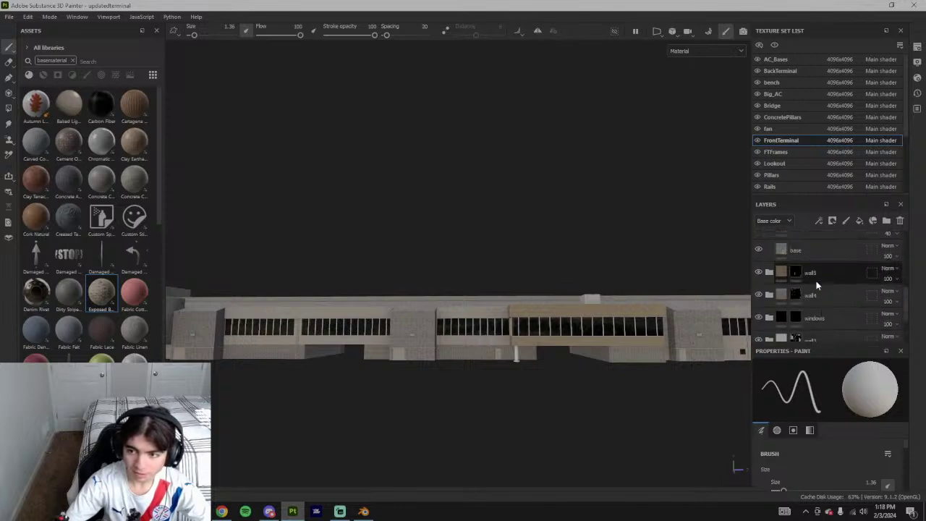
scroll(794, 288, down, 5)
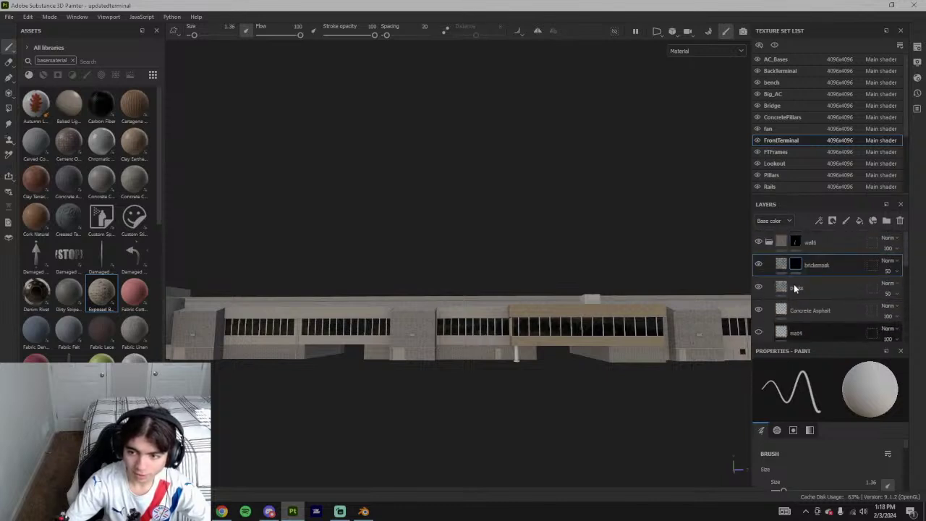
- Clear the mask on the wall6 folder of the FrontTerminal texture set
click(769, 244)
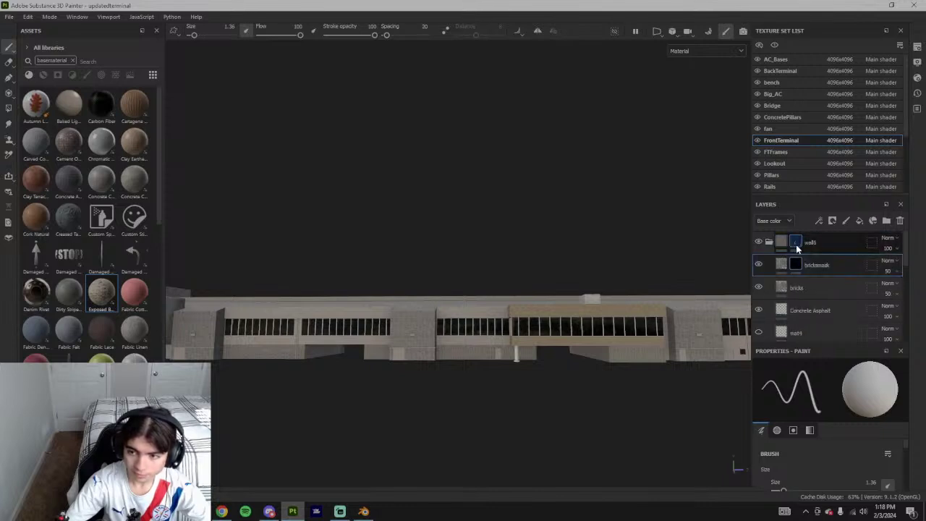
mouse_move(797, 248)
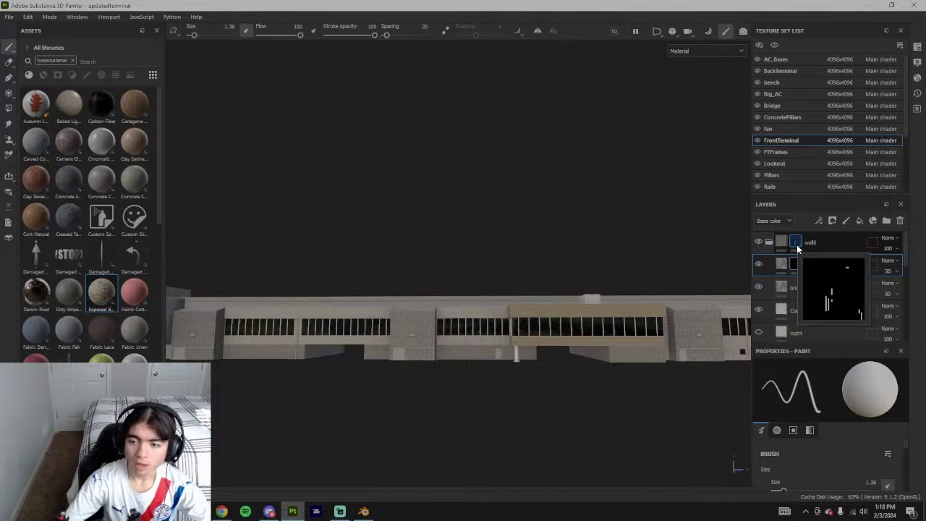
click(797, 245)
right_click(797, 245)
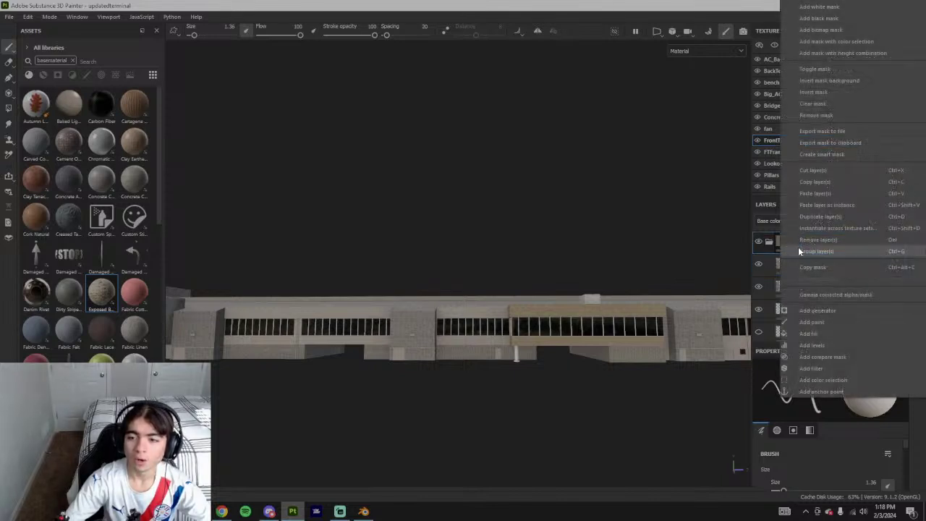
click(828, 106)
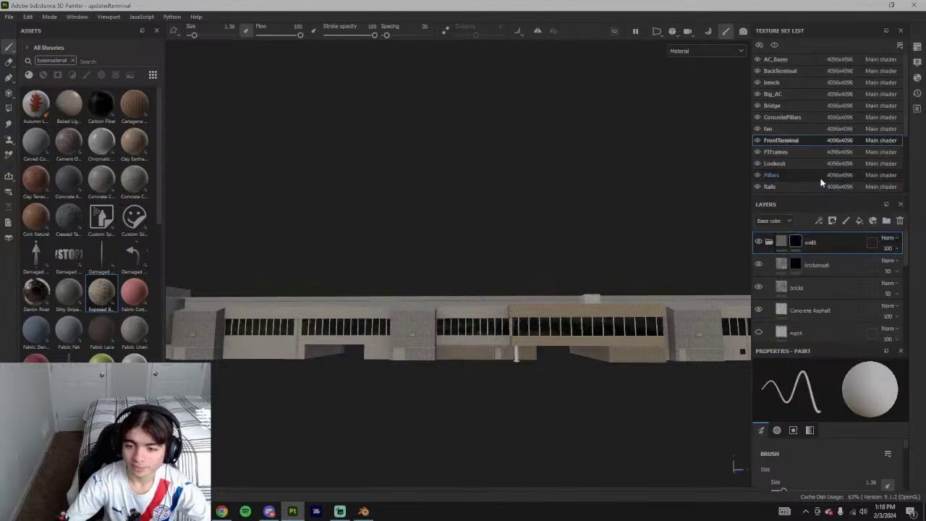
- Clear the mask on the bricksmask layer inside the wall6 folder
alt+drag(528, 385, 581, 364)
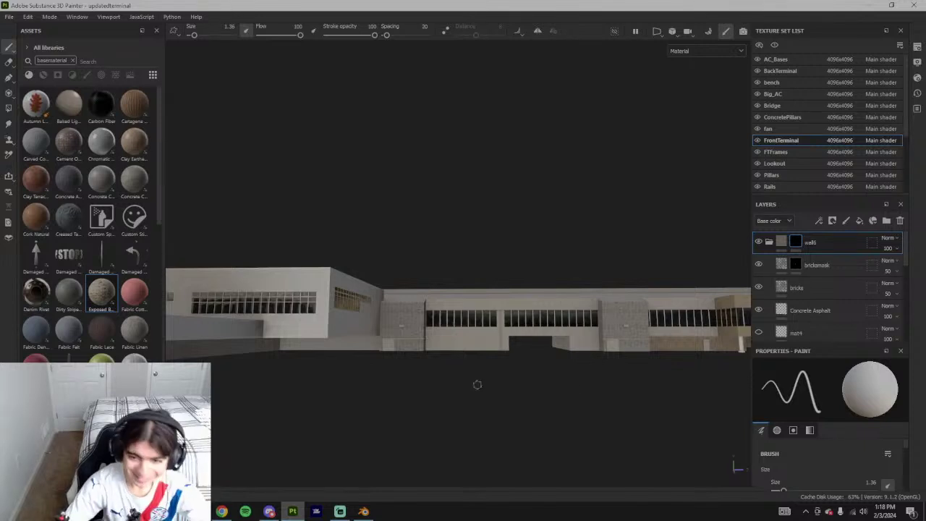
alt+drag(477, 384, 427, 362)
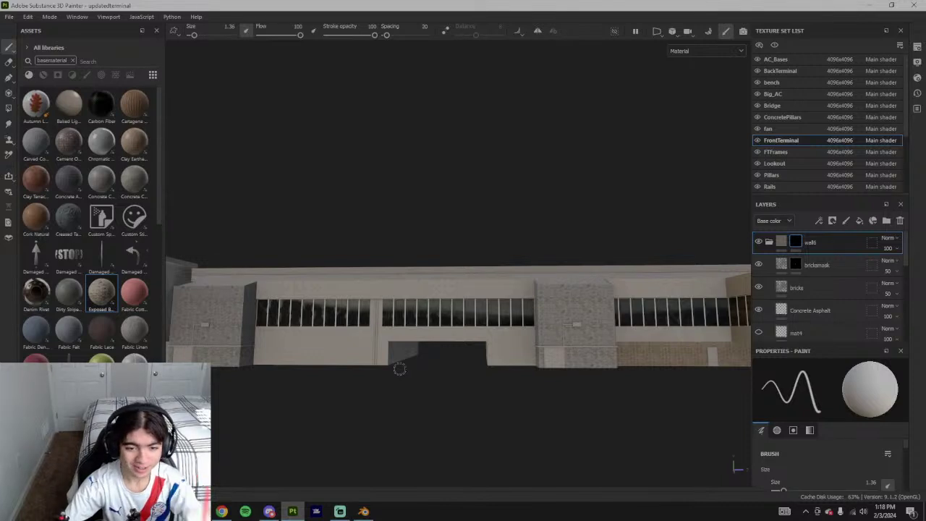
scroll(335, 377, up, 5)
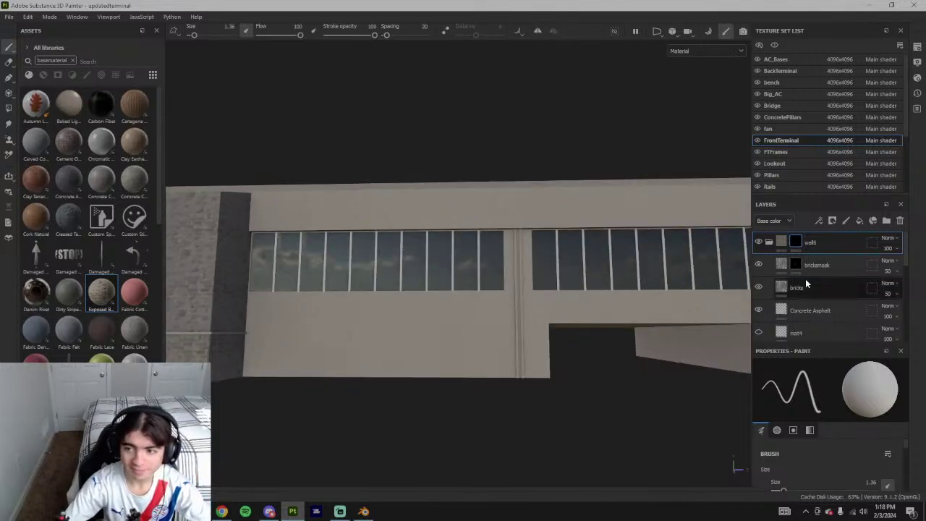
click(9, 108)
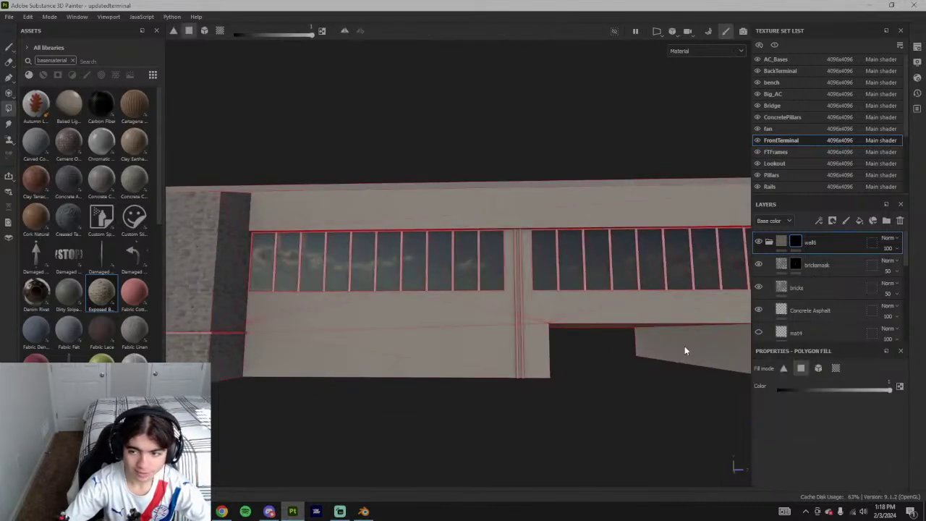
click(794, 265)
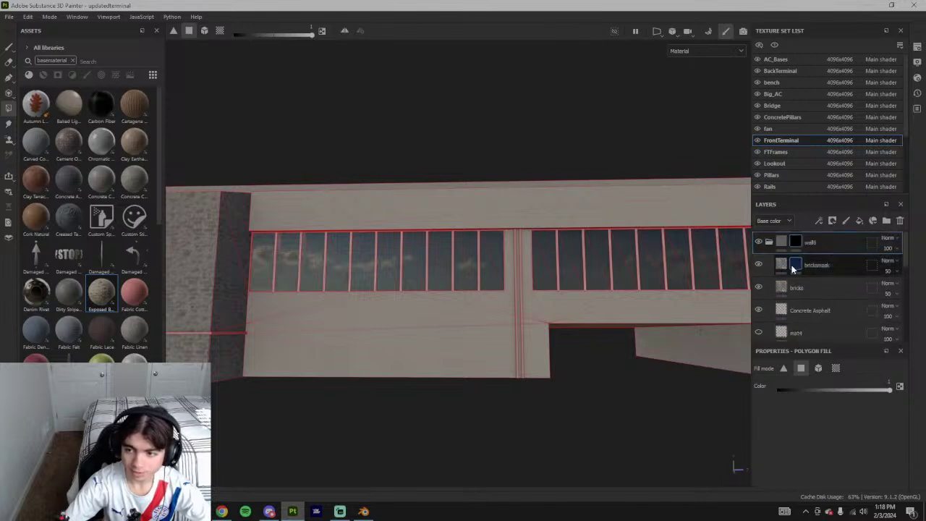
right_click(798, 263)
click(804, 103)
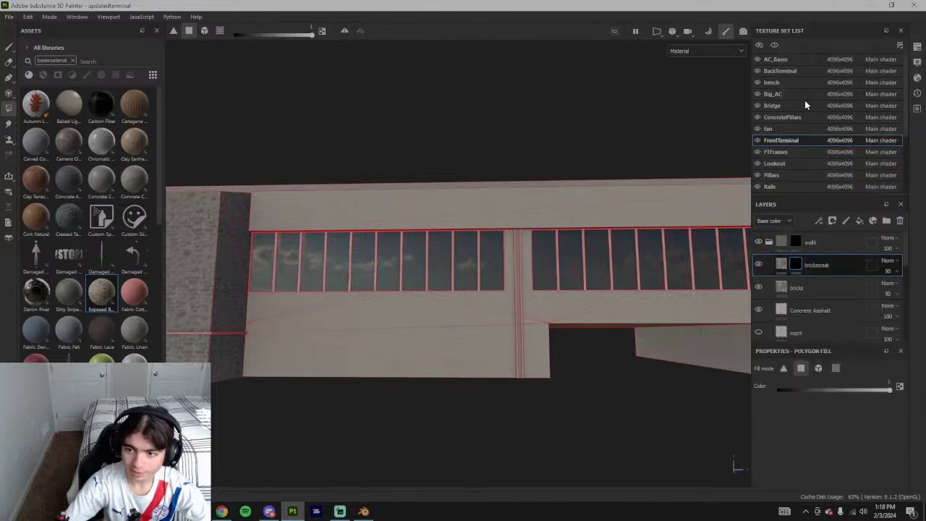
- Polygon-fill the wall6 folder mask on the lower wall faces on both sides of the open passage beneath the windows
scroll(804, 290, down, 4)
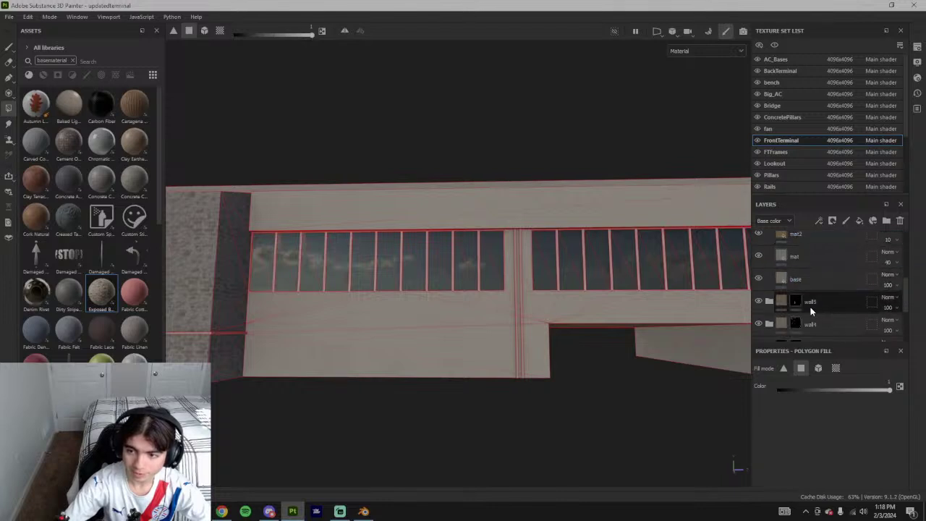
scroll(807, 309, up, 4)
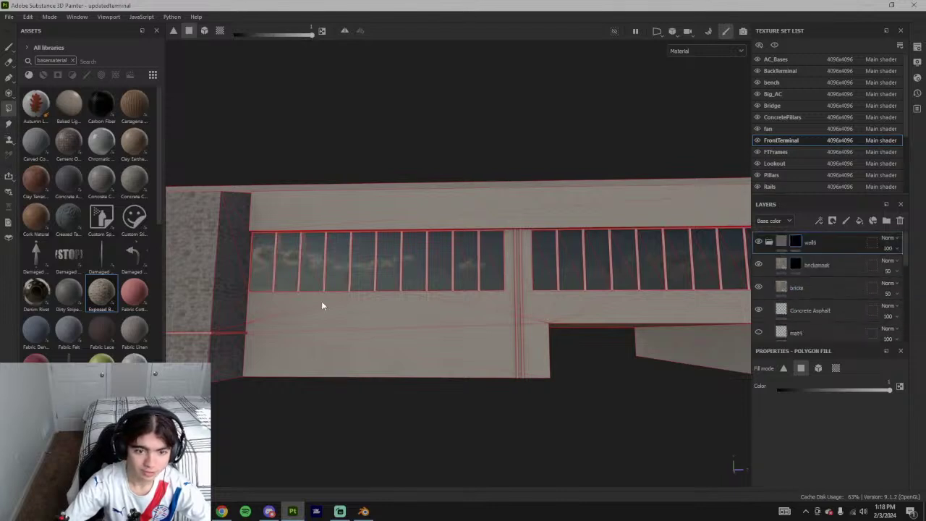
scroll(386, 335, down, 6)
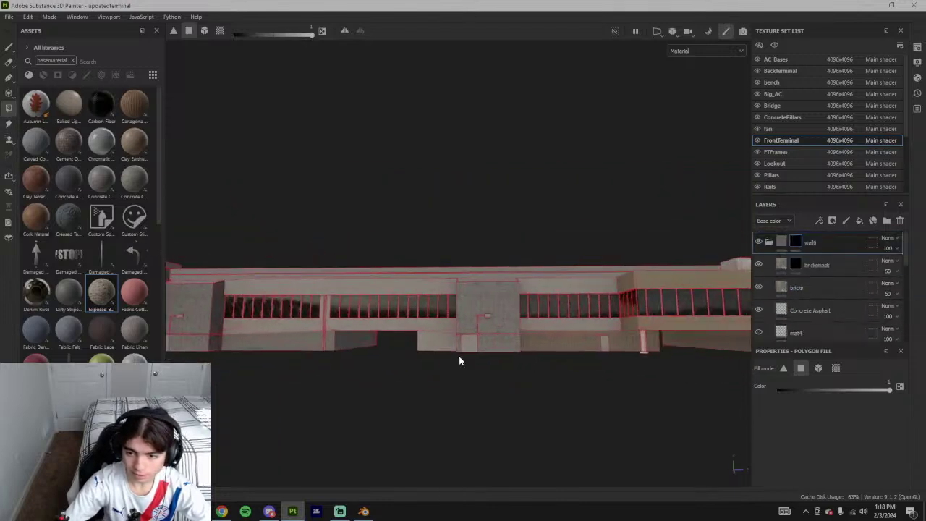
scroll(514, 329, up, 3)
scroll(534, 330, up, 3)
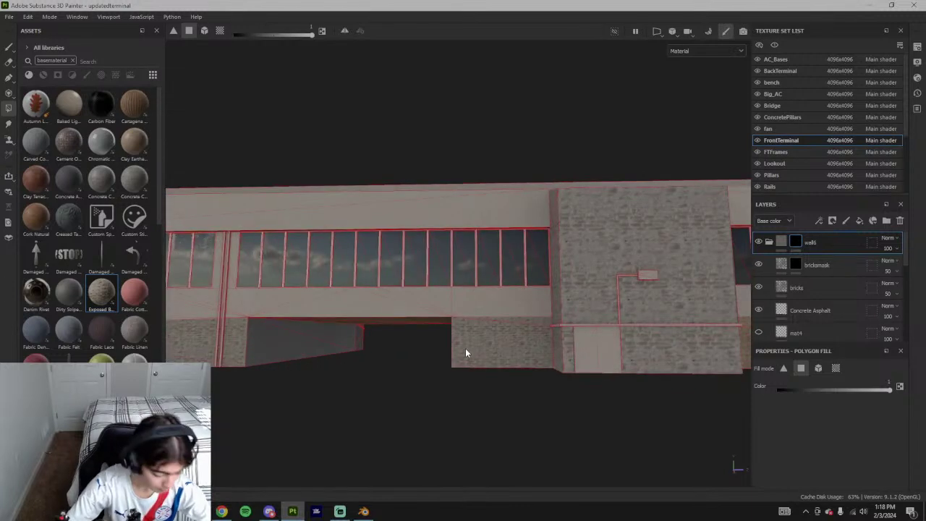
alt+middle_drag(411, 343, 621, 349)
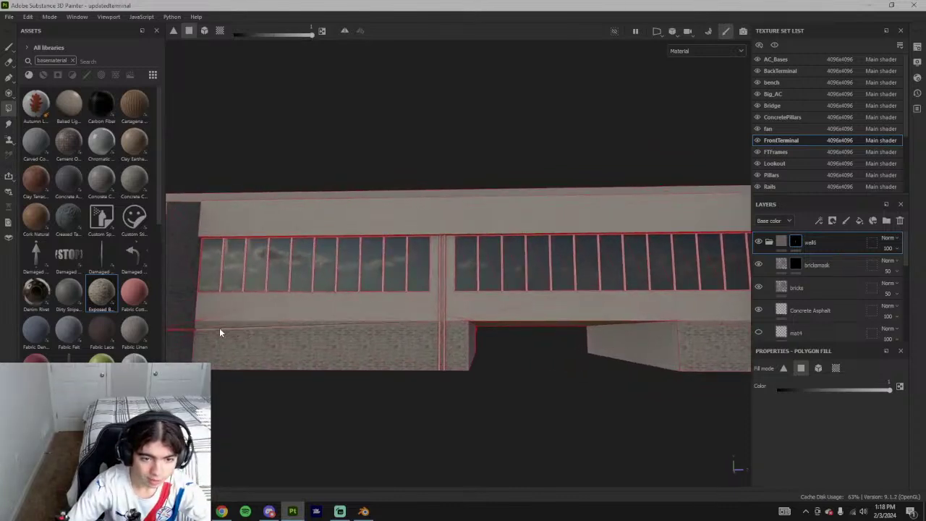
- Add the inner side walls of the open passage to the wall6 mask with Polygon Fill
alt+drag(289, 334, 390, 348)
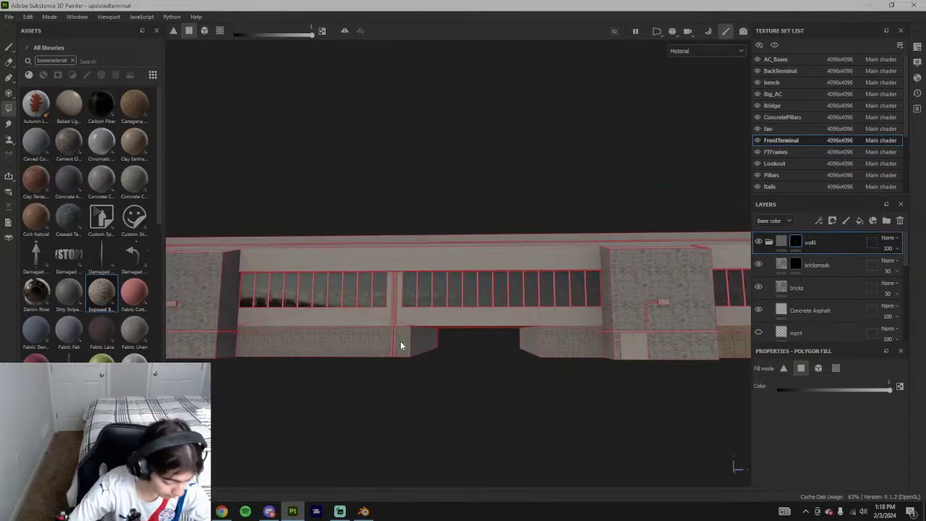
alt+drag(526, 330, 419, 329)
scroll(438, 351, up, 4)
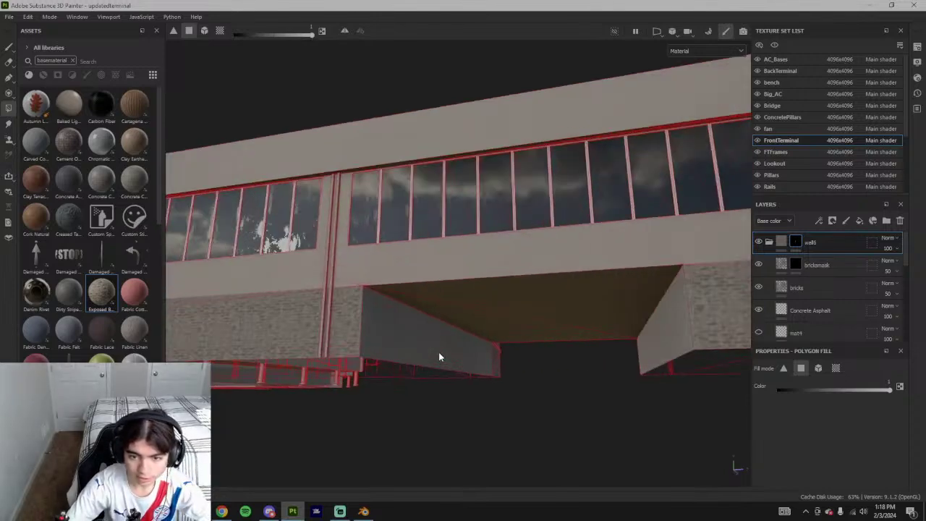
alt+drag(475, 351, 647, 354)
click(647, 349)
click(649, 355)
- Fill the wall6 mask on the lower wall between the brick tower and the downpipe, around the first small window but excluding the doors
scroll(637, 369, down, 5)
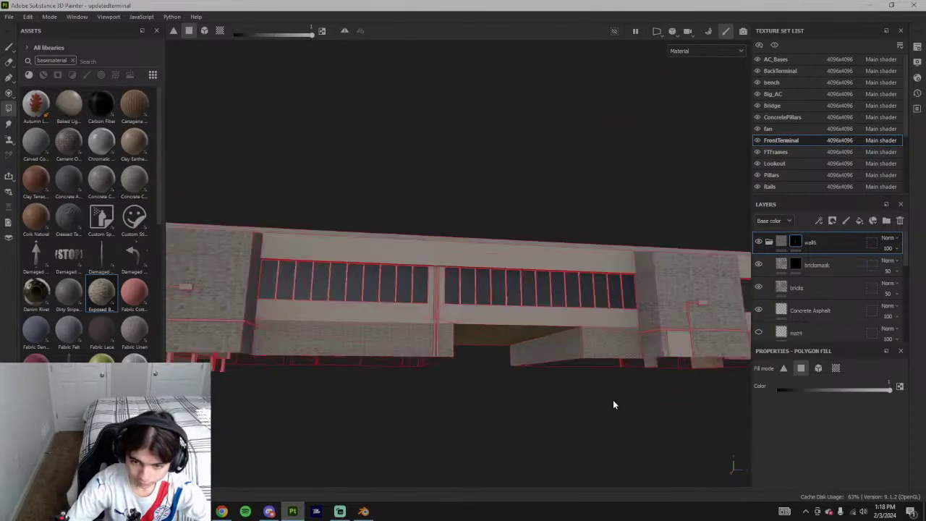
alt+drag(613, 402, 411, 383)
scroll(406, 397, down, 3)
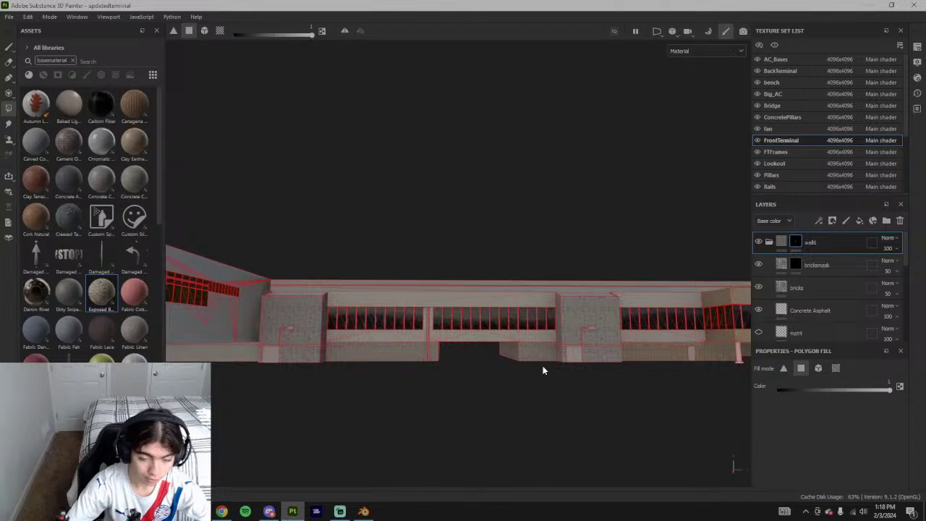
alt+drag(543, 371, 348, 352)
scroll(384, 358, up, 3)
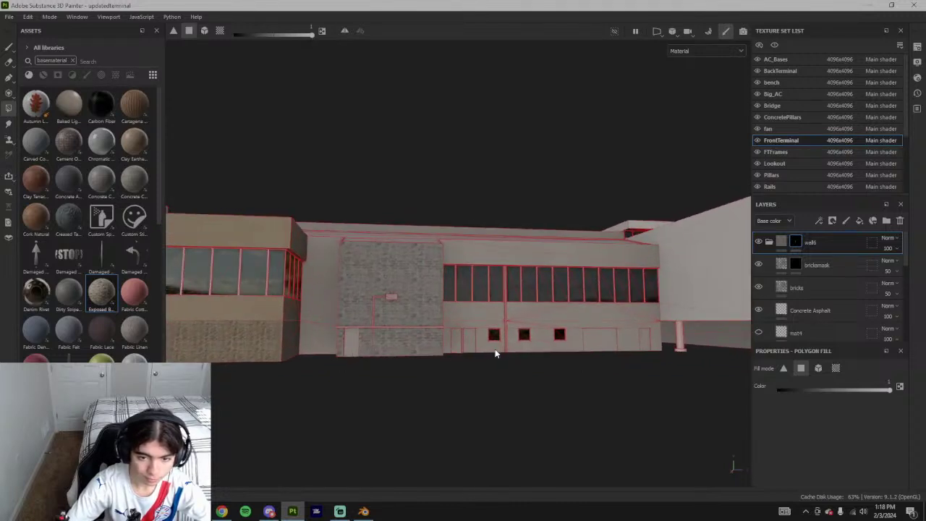
alt+drag(496, 353, 348, 337)
scroll(344, 350, up, 2)
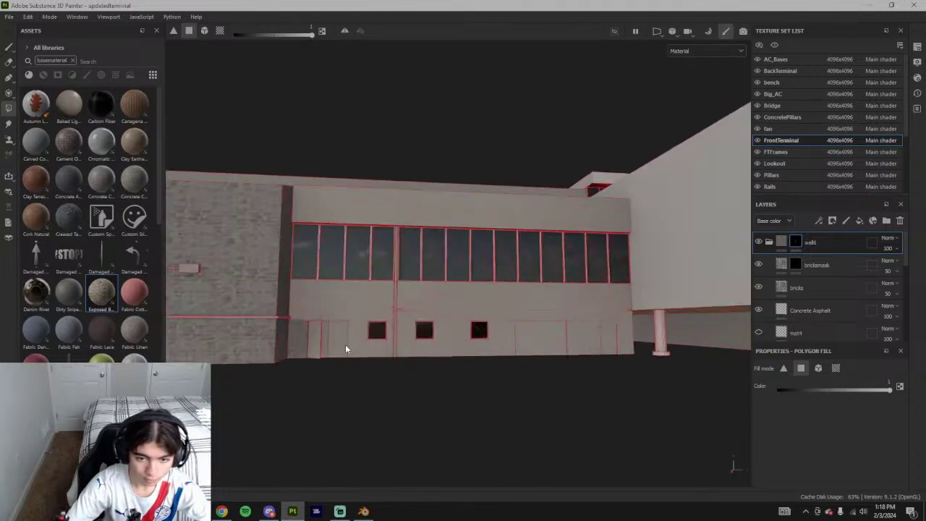
click(361, 351)
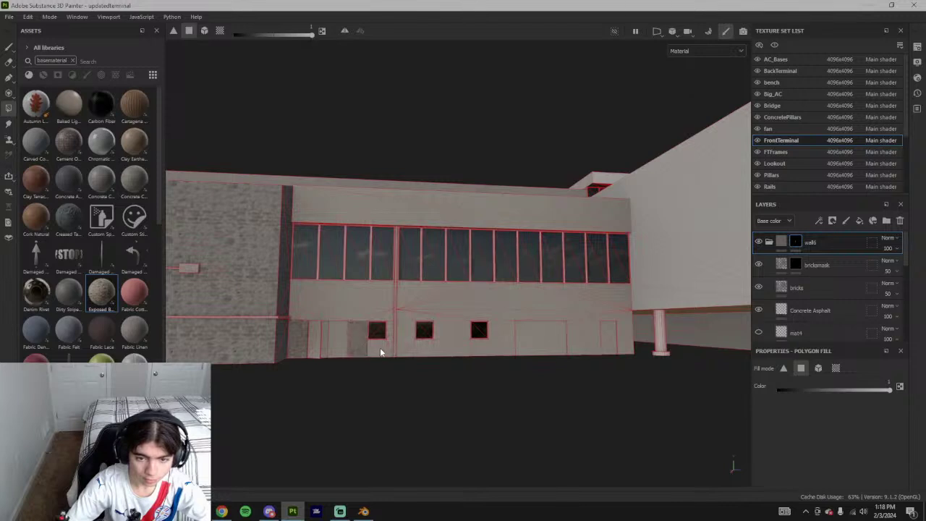
scroll(386, 323, up, 2)
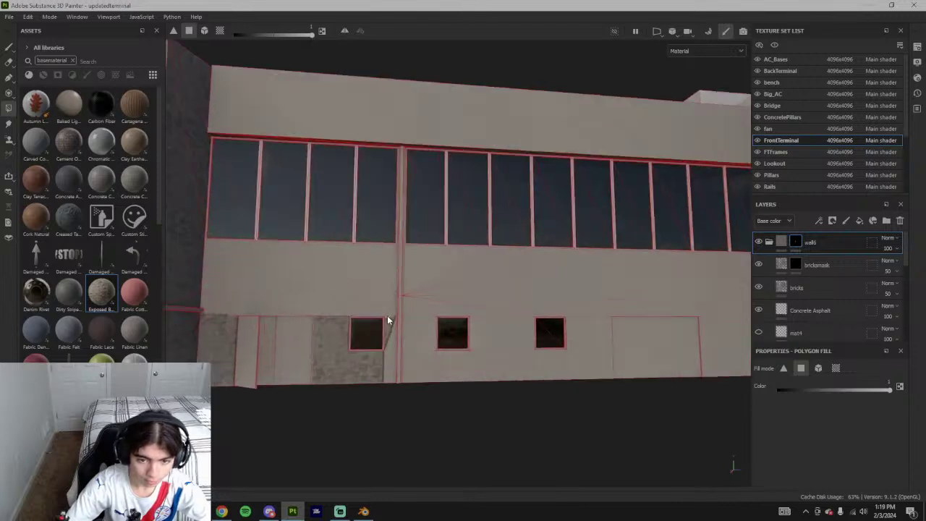
scroll(387, 318, up, 2)
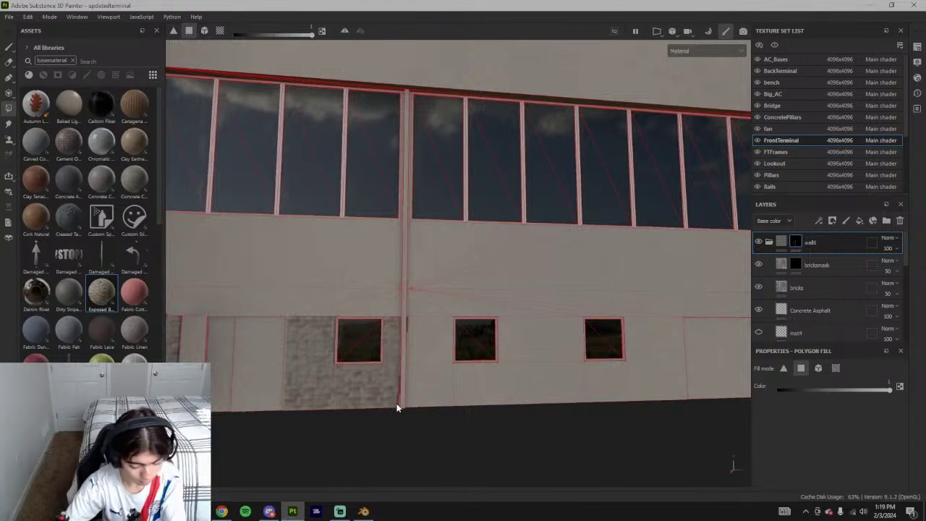
- Polygon-fill the wall6 mask on the lower wall from the downpipe past the two small windows to the building's end, excluding the doors
click(428, 387)
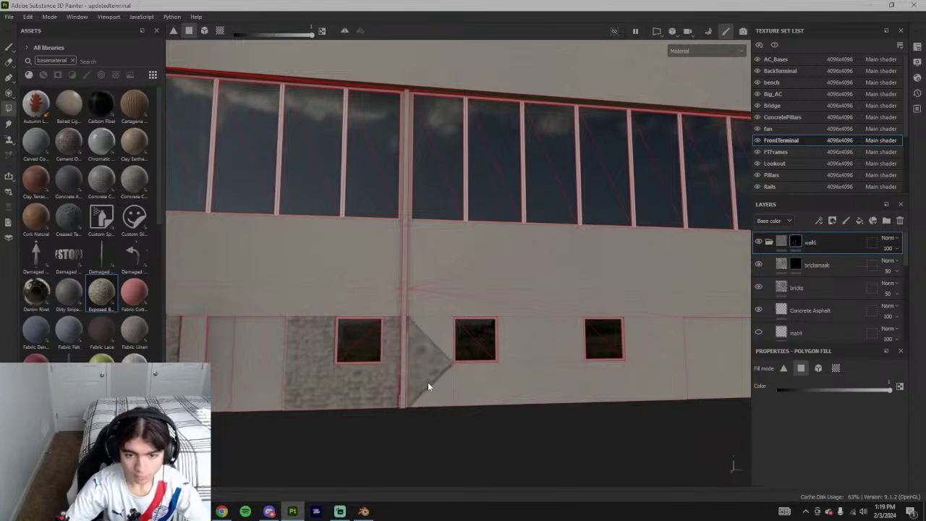
mouse_move(512, 380)
mouse_down()
mouse_move(548, 331)
mouse_move(591, 383)
mouse_up()
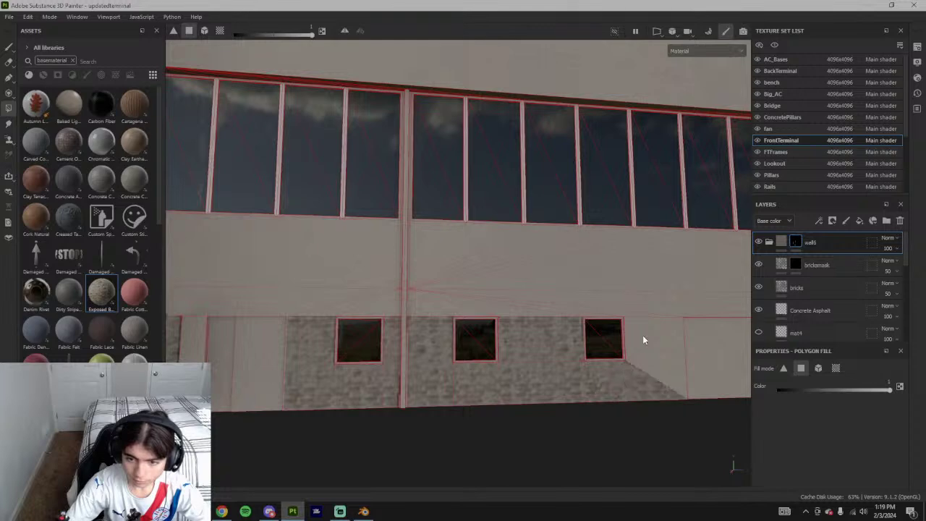
click(683, 361)
scroll(680, 376, down, 3)
alt+middle_drag(680, 380, 532, 356)
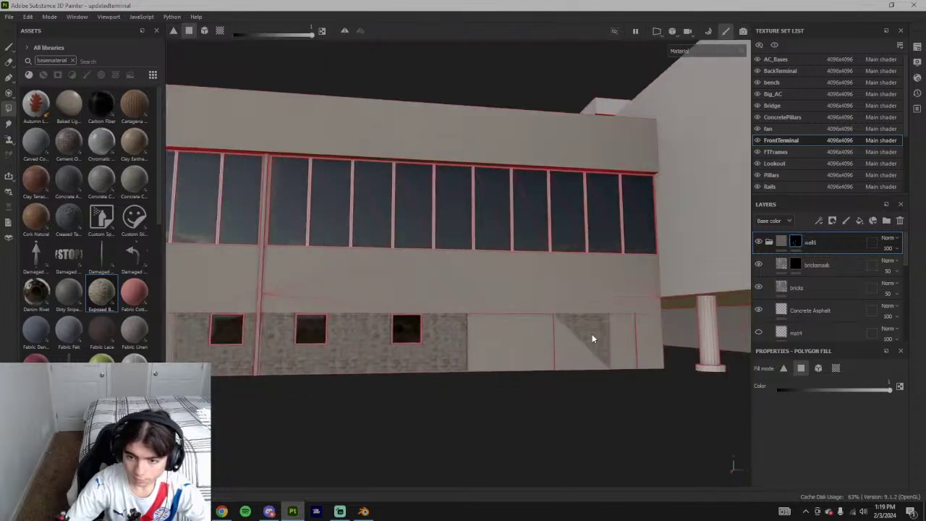
drag(652, 336, 627, 343)
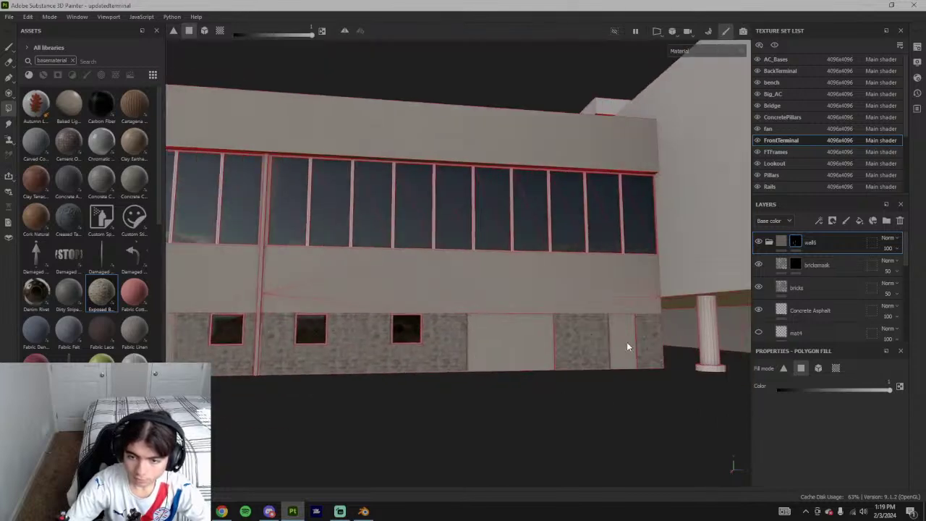
- Activate the bricksmask layer's mask inside the wall6 folder and switch to the Paint brush
scroll(619, 365, down, 5)
alt+middle_drag(387, 357, 413, 353)
alt+drag(413, 353, 496, 366)
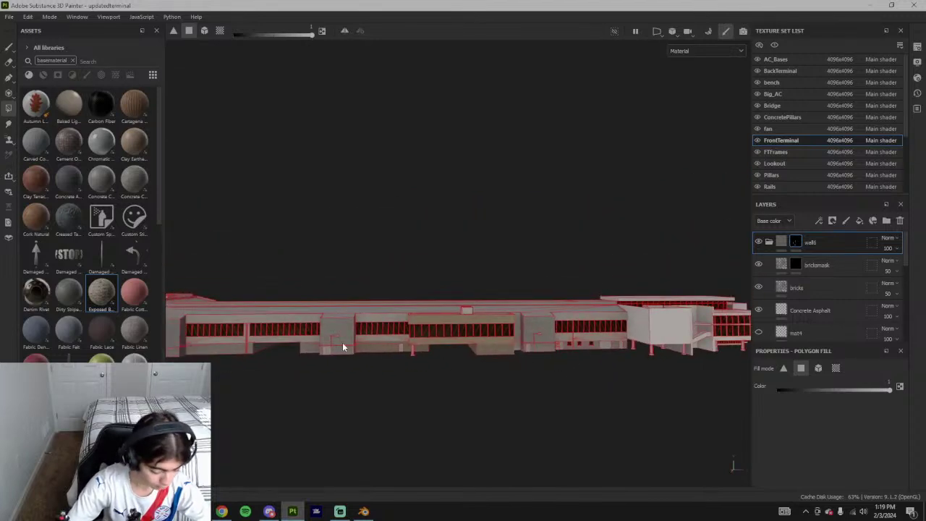
alt+drag(343, 345, 496, 341)
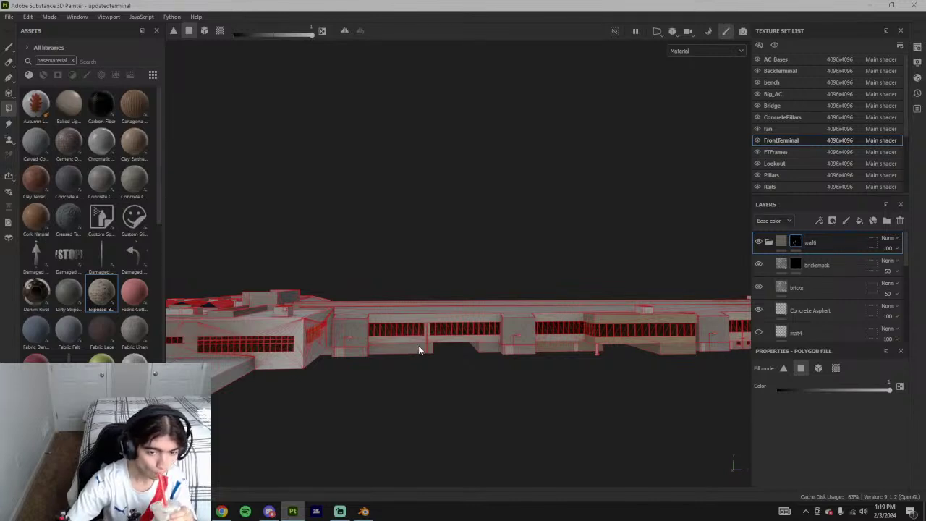
scroll(371, 339, up, 6)
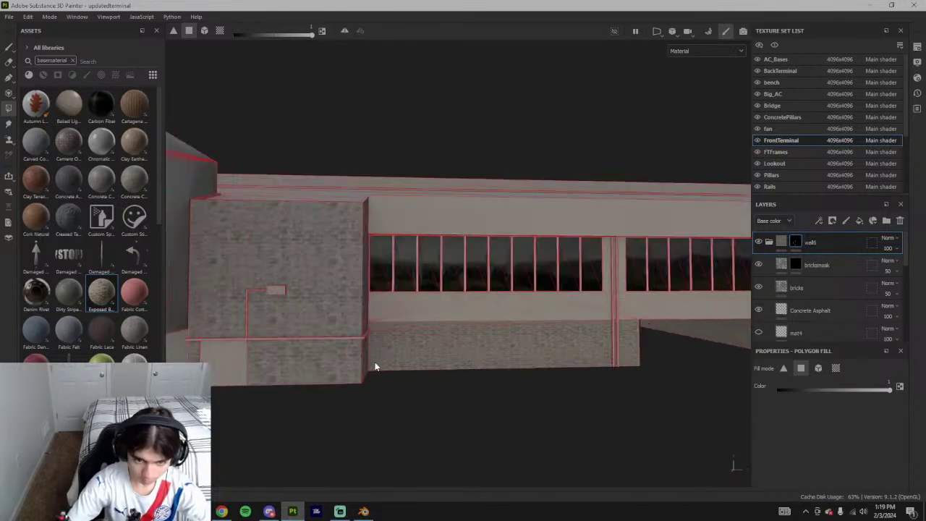
alt+drag(375, 366, 603, 372)
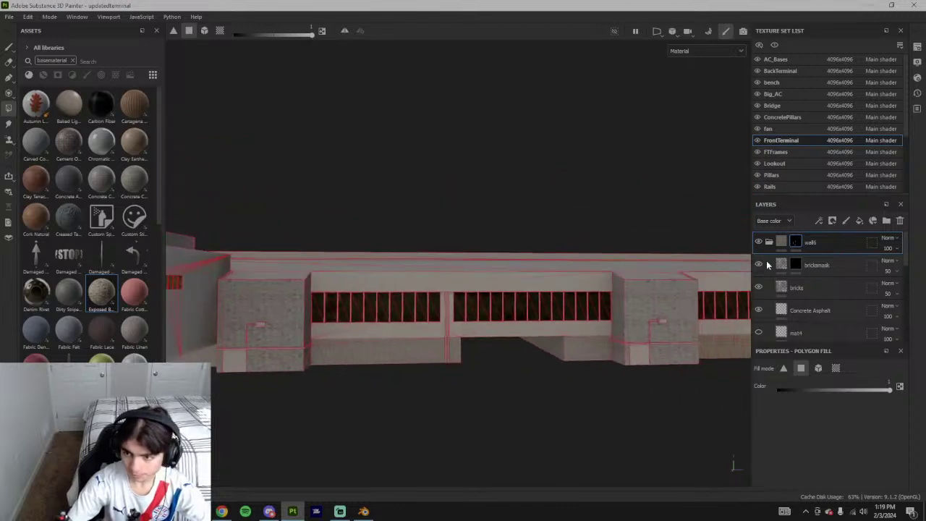
scroll(814, 304, down, 3)
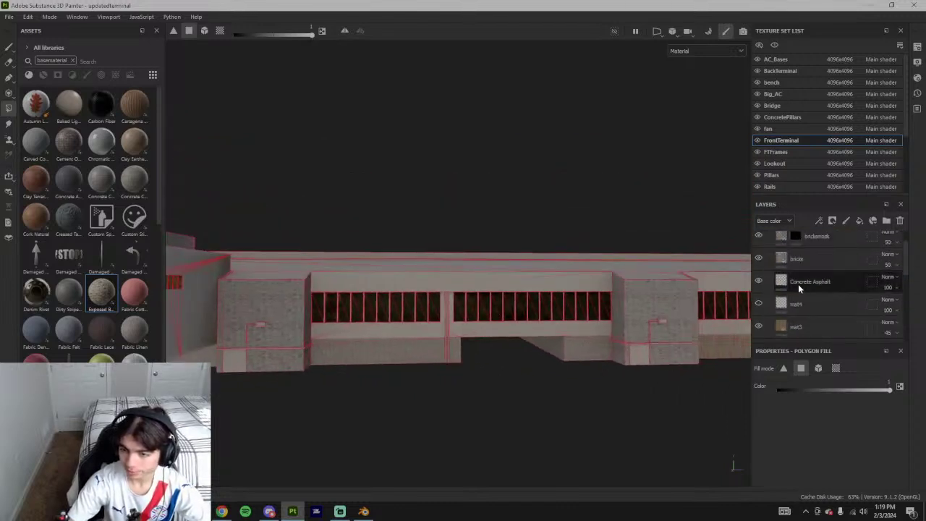
scroll(789, 268, up, 3)
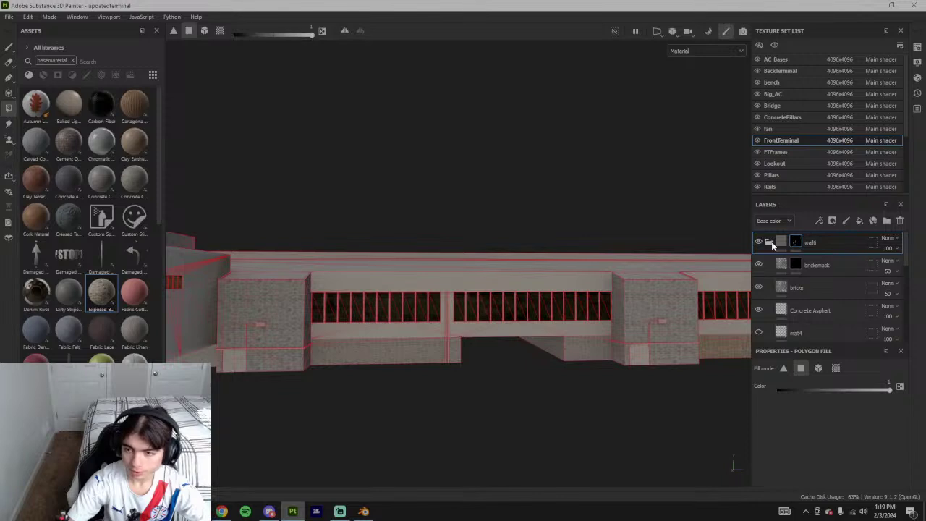
click(794, 265)
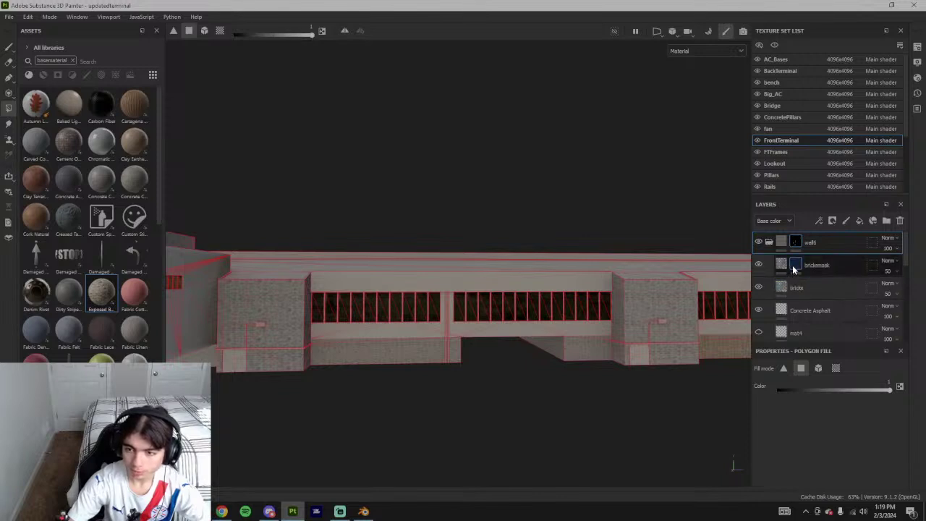
click(799, 266)
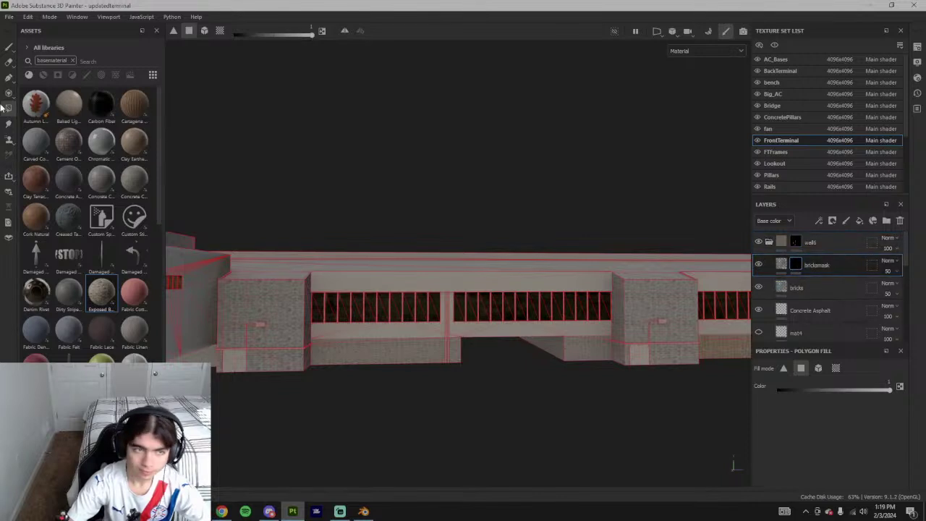
click(9, 48)
- Examine the grey brick pattern on the front terminal's lower walls, brick towers and open passage from near, far and different angles
scroll(350, 349, up, 3)
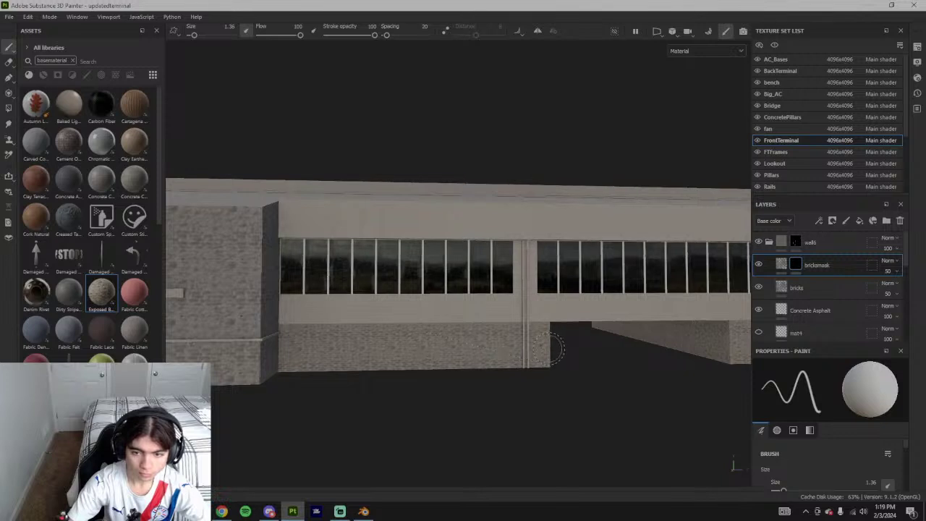
key(ctrl)
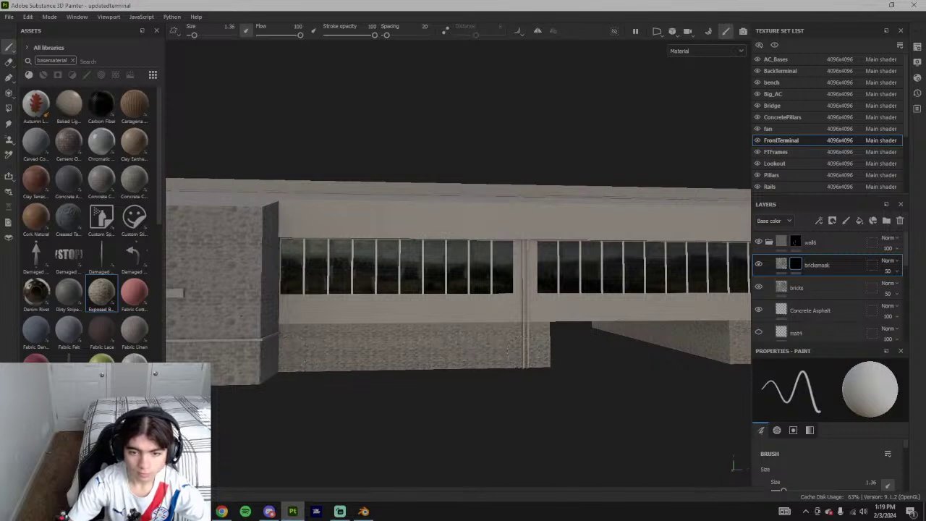
scroll(576, 361, down, 2)
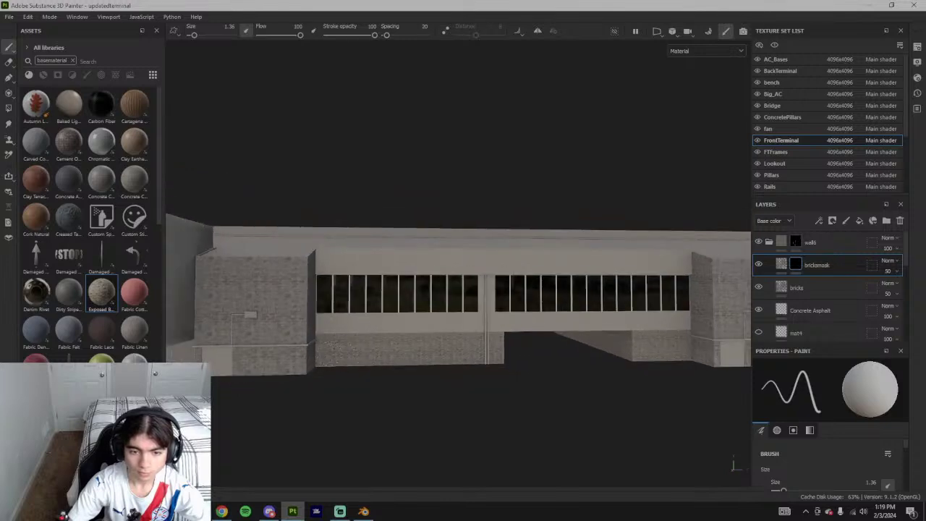
scroll(505, 366, down, 5)
scroll(408, 362, up, 5)
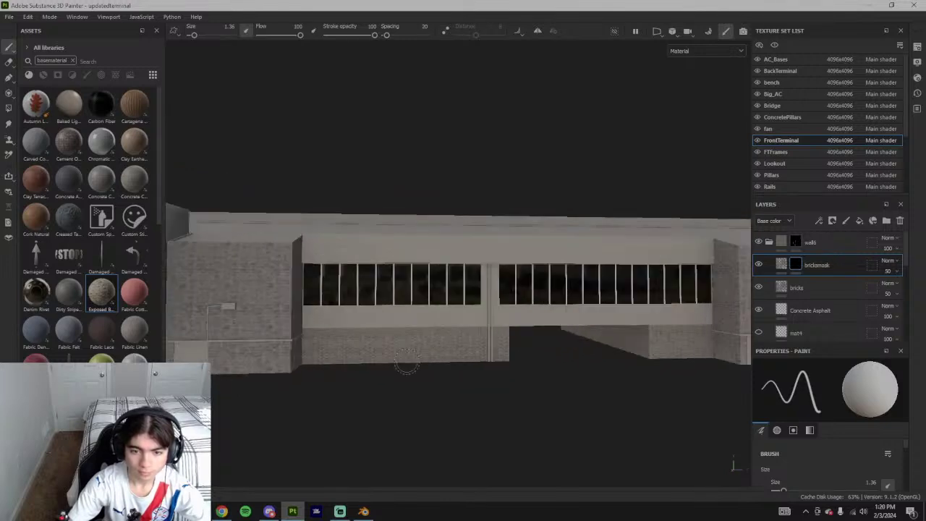
scroll(407, 362, up, 1)
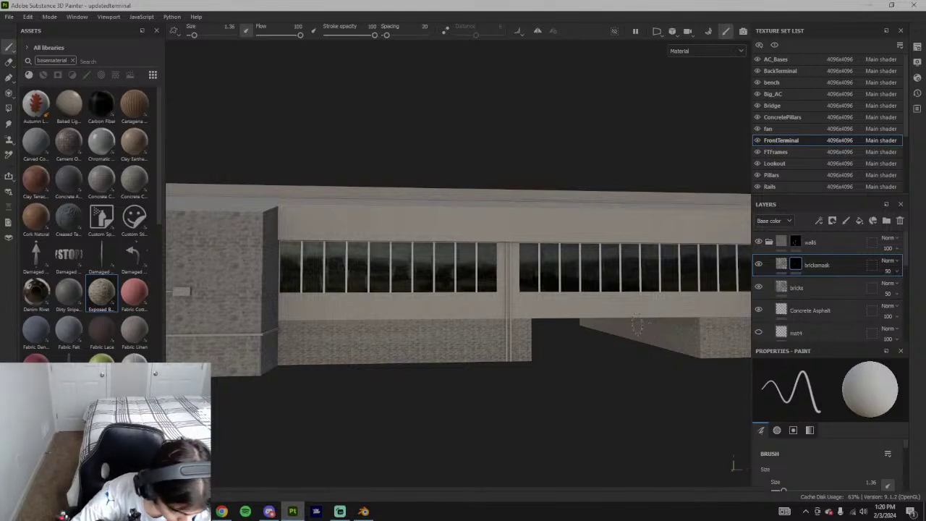
scroll(587, 362, down, 6)
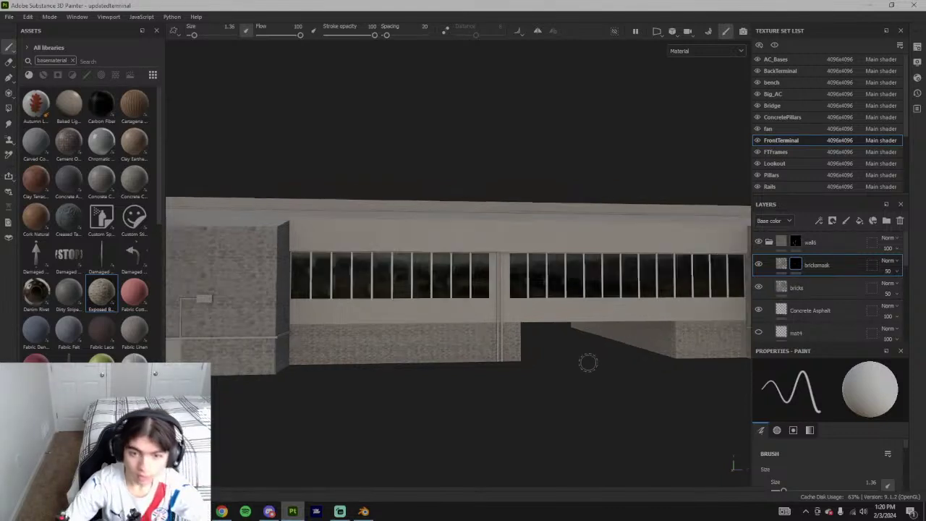
scroll(347, 399, up, 3)
alt+drag(347, 399, 354, 347)
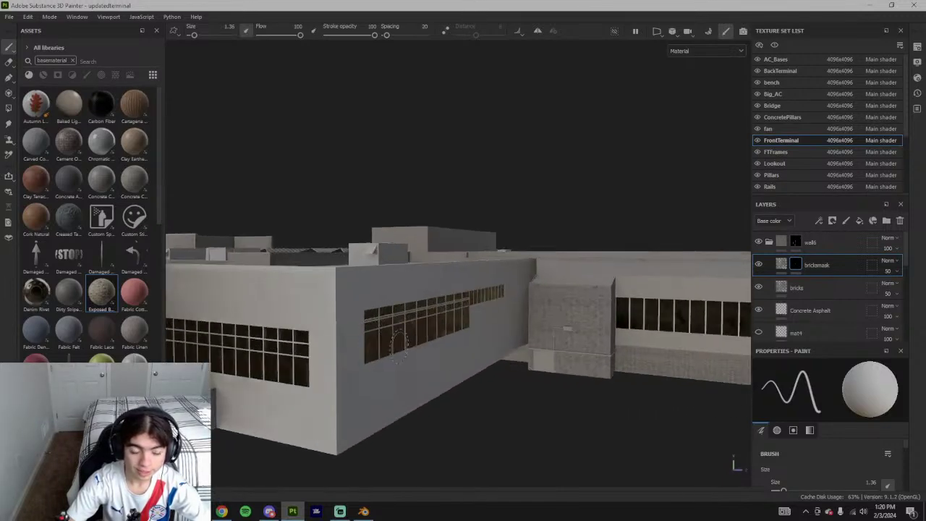
scroll(495, 354, up, 3)
alt+drag(495, 353, 484, 338)
scroll(484, 337, up, 4)
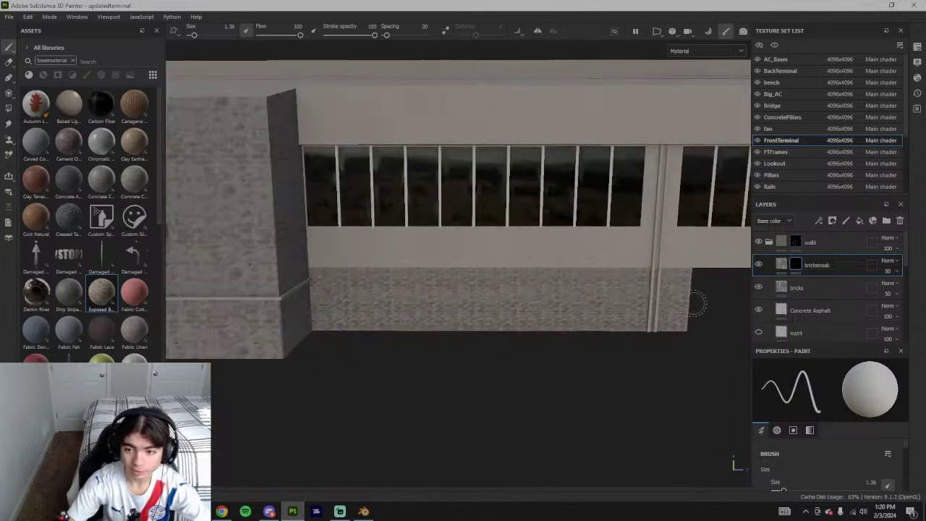
scroll(506, 312, down, 5)
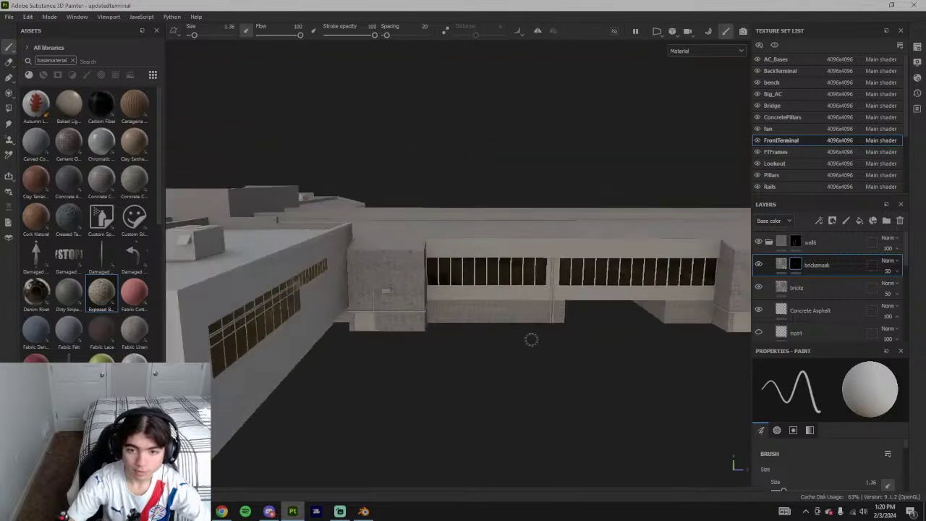
alt+drag(532, 338, 486, 321)
scroll(452, 314, up, 4)
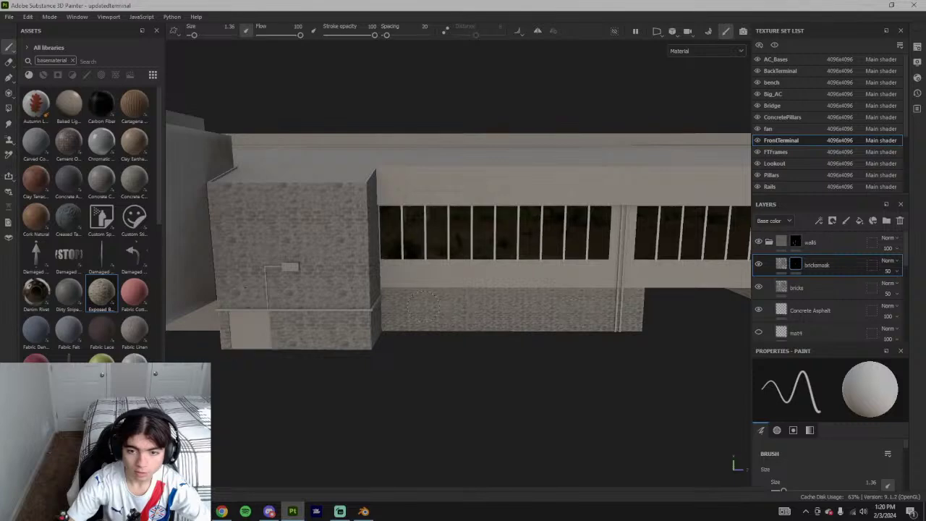
scroll(661, 345, down, 5)
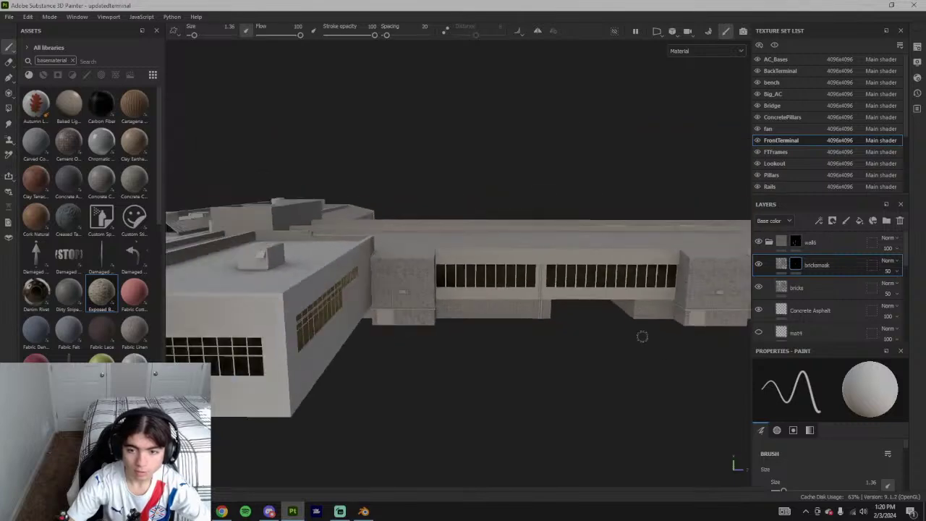
alt+drag(641, 343, 651, 315)
scroll(427, 306, up, 5)
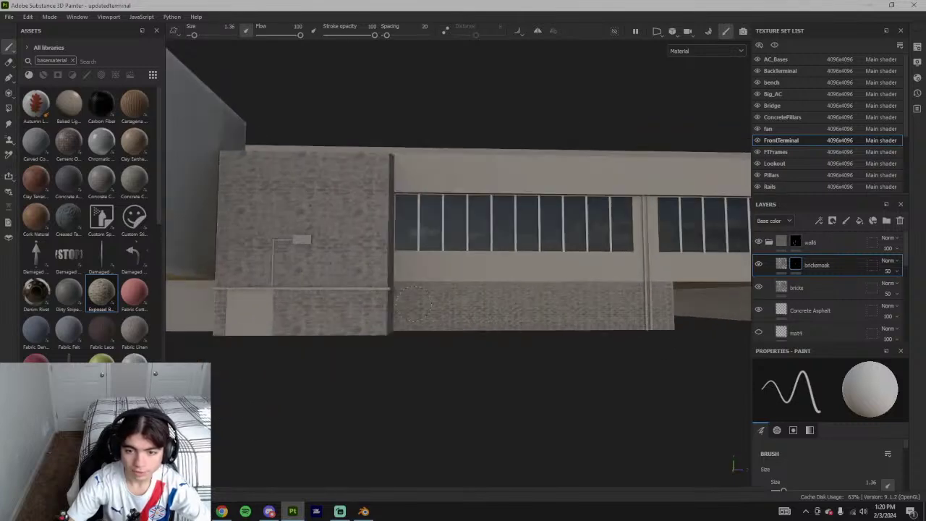
scroll(662, 346, down, 5)
alt+drag(640, 360, 625, 331)
scroll(610, 351, down, 3)
scroll(622, 333, up, 6)
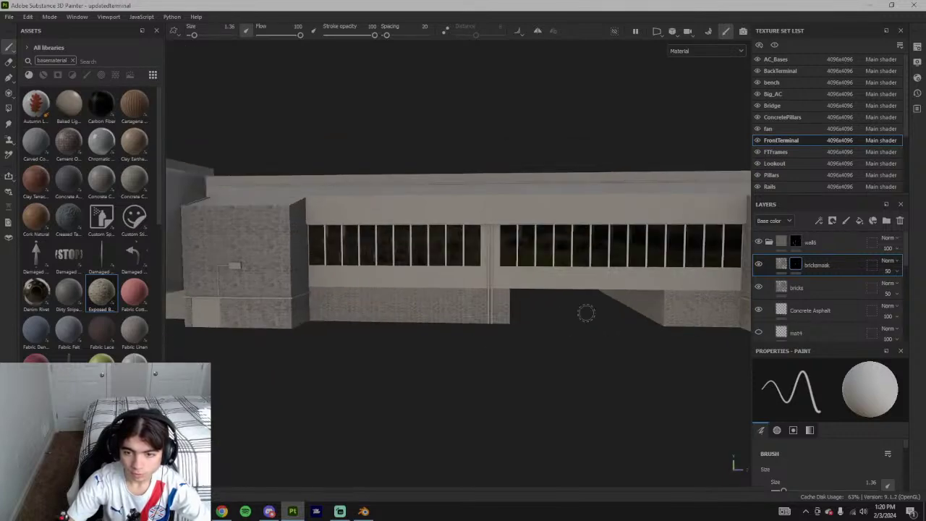
scroll(516, 316, up, 3)
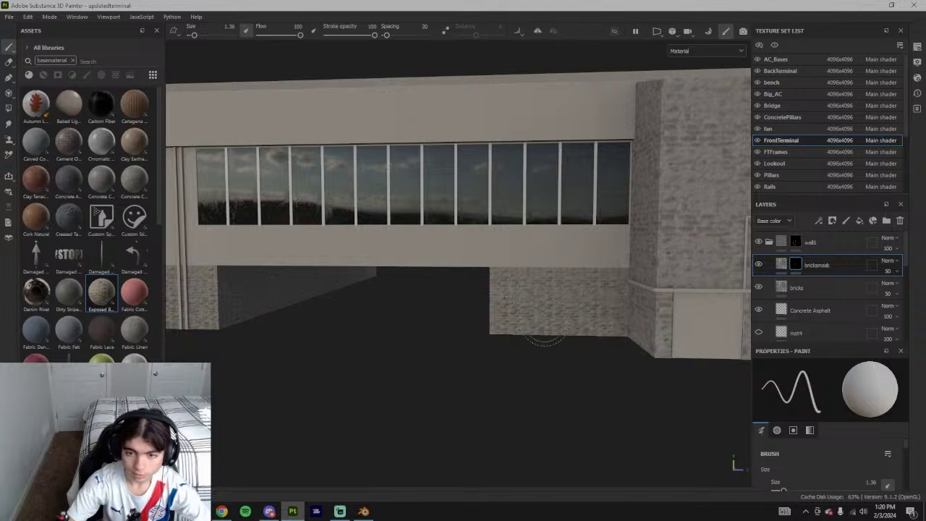
alt+drag(505, 319, 495, 313)
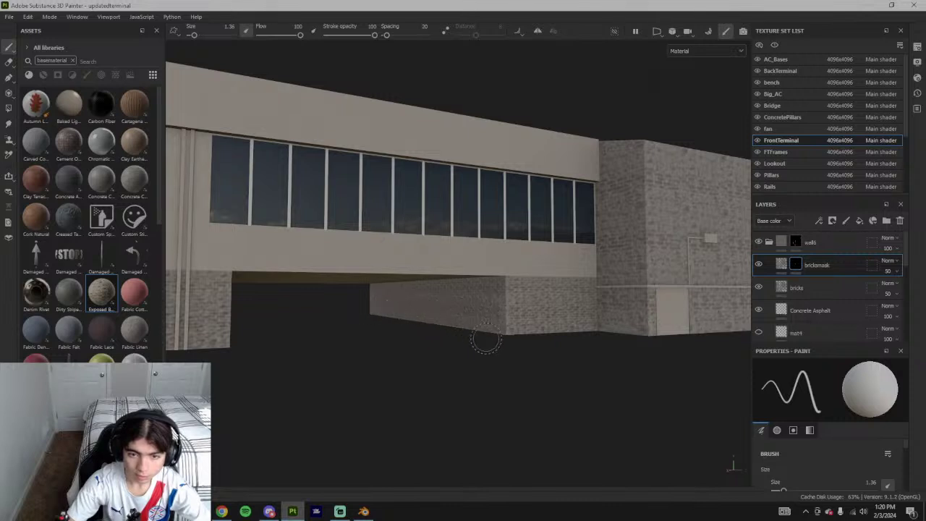
alt+drag(482, 337, 424, 338)
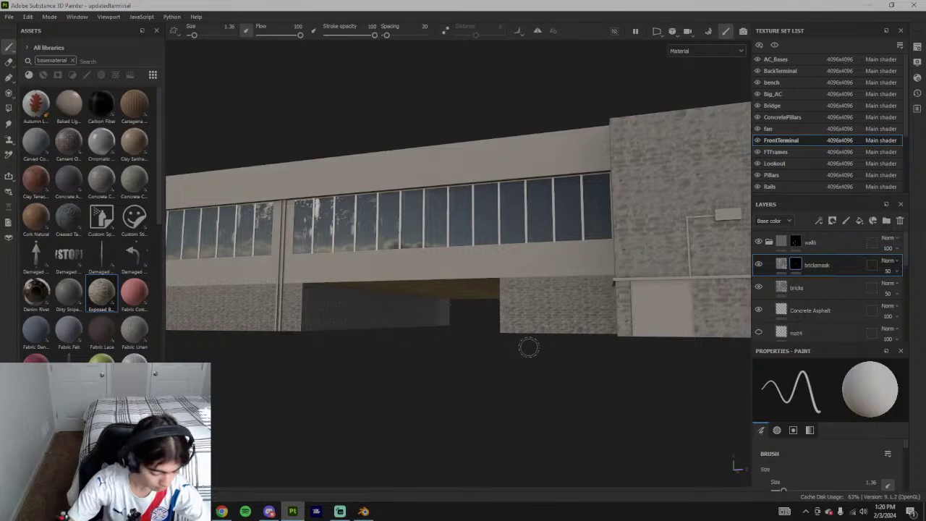
alt+drag(482, 336, 548, 321)
scroll(559, 361, down, 4)
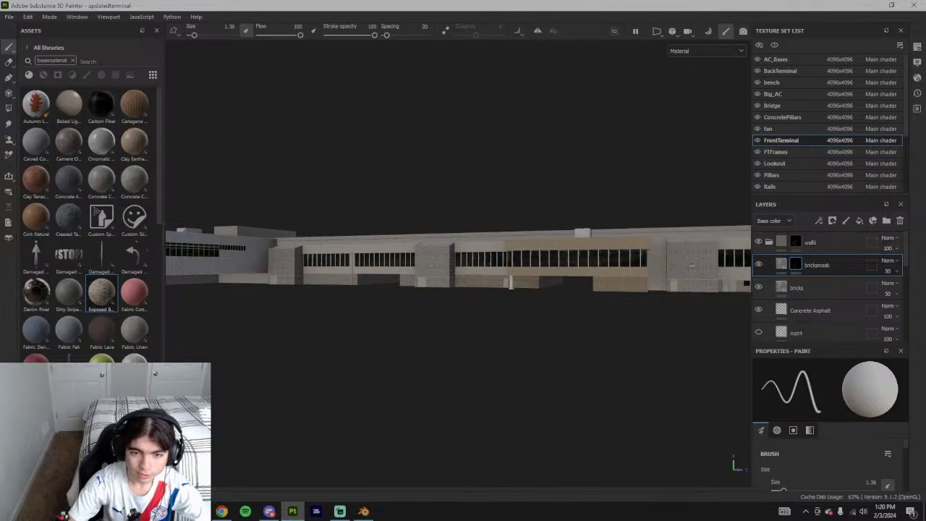
- Open the base color of the base layer in the wall6 folder for editing
scroll(789, 293, down, 3)
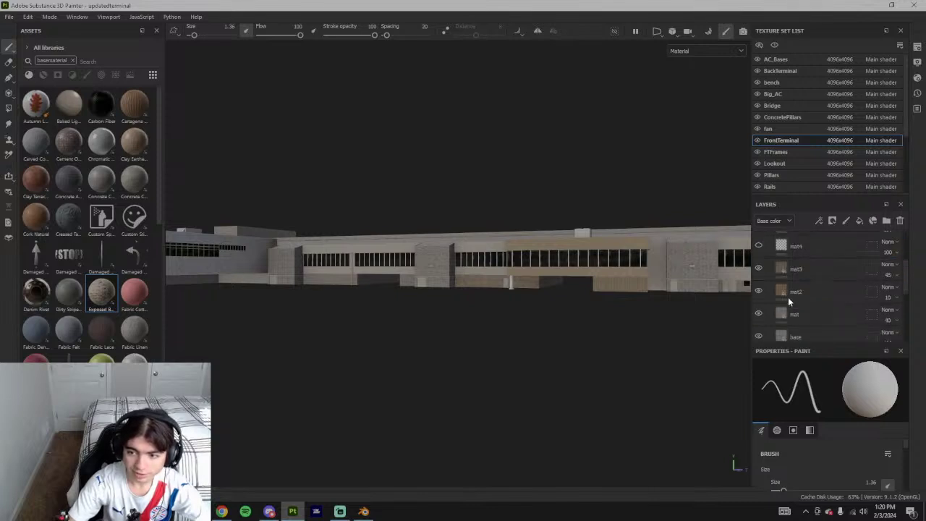
click(796, 280)
click(790, 472)
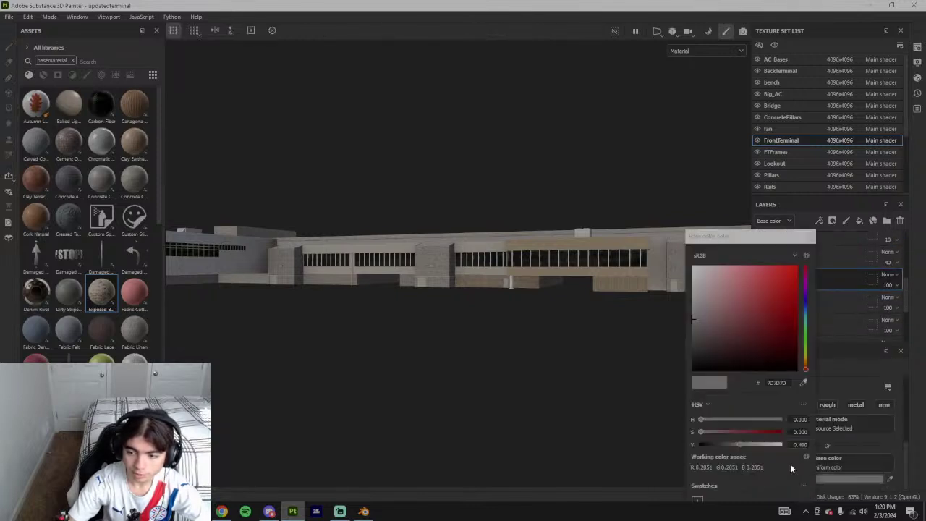
- Switch to Chrome and examine the terminal's facade colors in Google Earth and the YouTube trip report, comparing them with the model
click(223, 511)
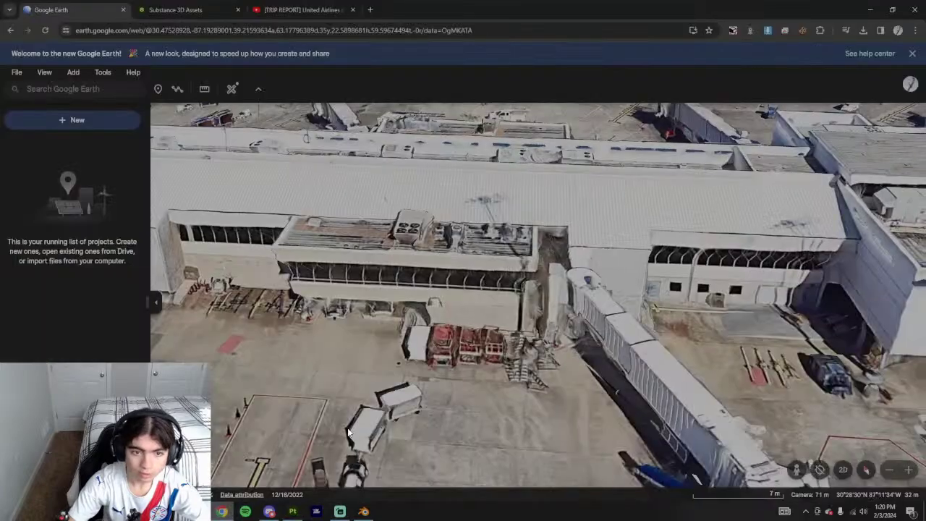
scroll(343, 402, down, 3)
drag(342, 398, 566, 331)
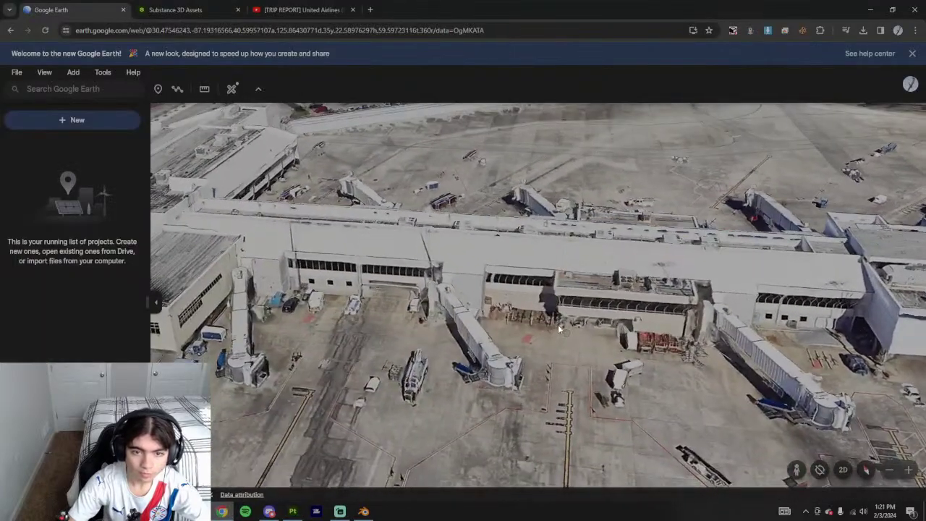
click(291, 10)
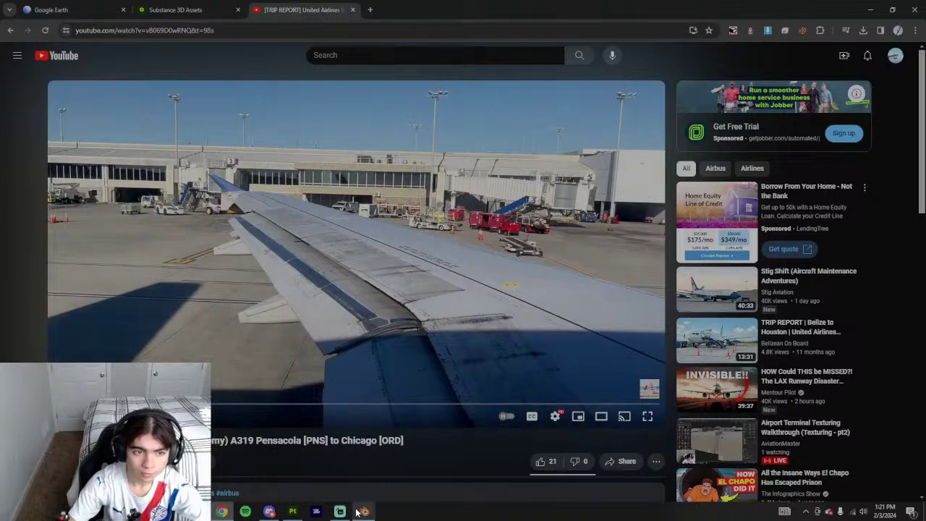
click(293, 512)
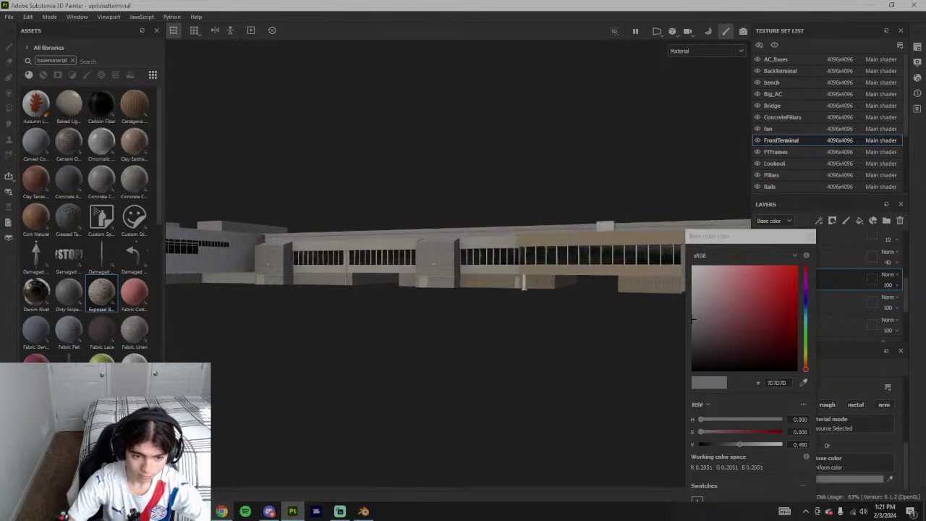
click(221, 512)
key(Left)
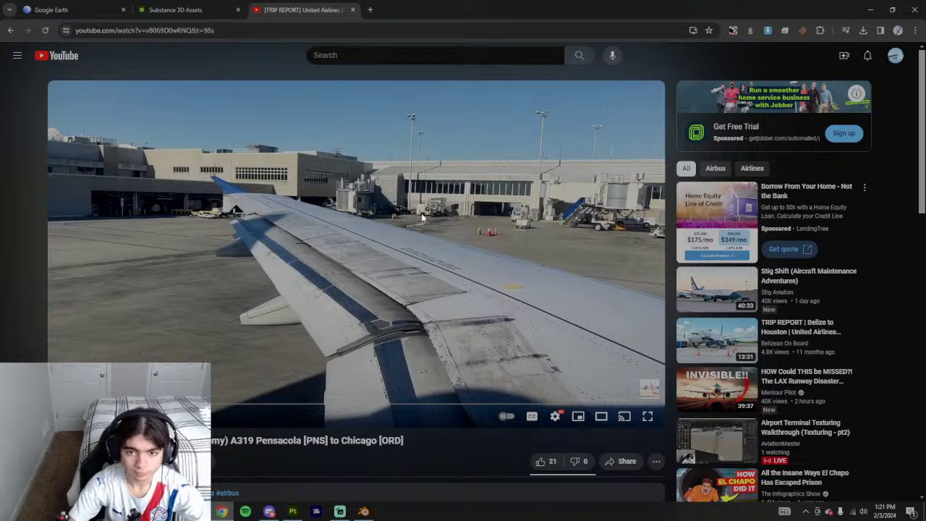
key(alt+Tab)
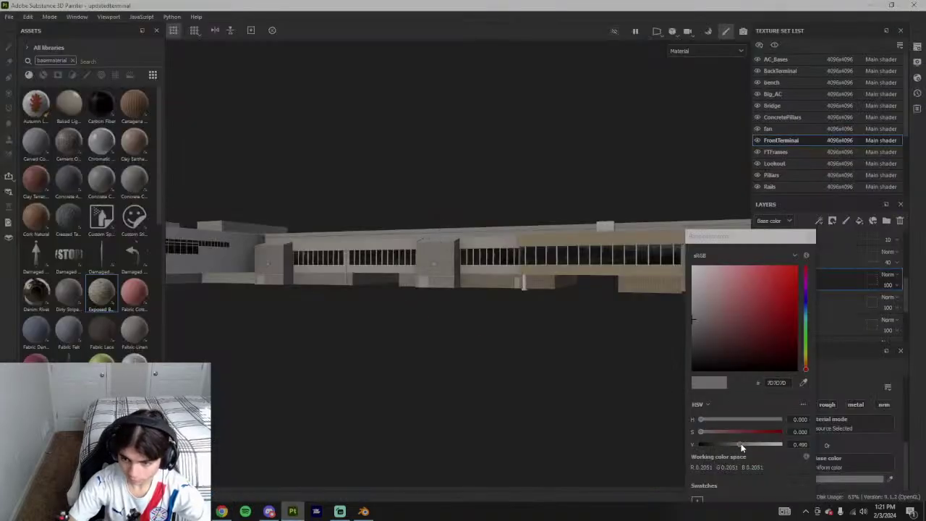
- Brighten the base layer's base color to an HSV value of 0.849 (D8D8D8), checking the front terminal walls
drag(740, 444, 769, 444)
alt+drag(346, 290, 399, 312)
scroll(348, 286, up, 8)
scroll(382, 300, down, 6)
scroll(336, 293, up, 6)
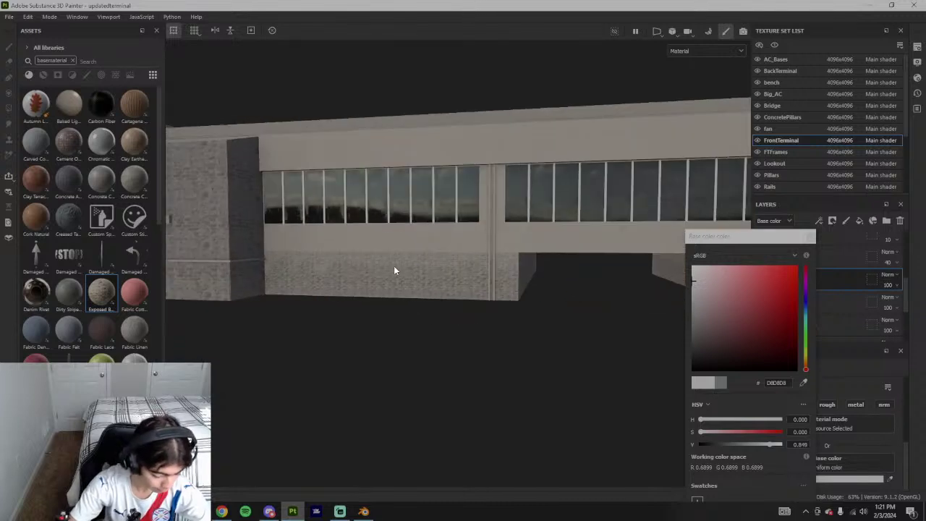
- Select the bricksmask layer's mask and examine the lower brick walls between the pillars from near and far
scroll(802, 268, up, 4)
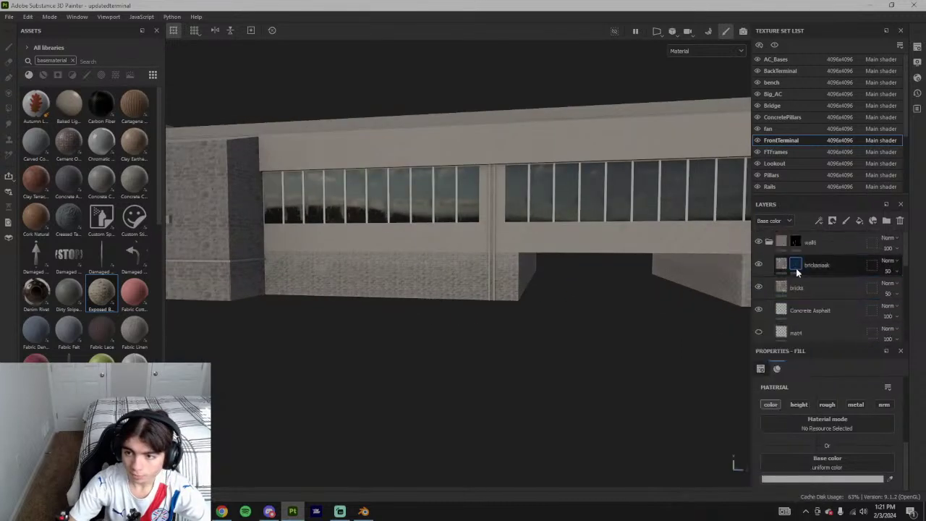
click(795, 245)
click(796, 265)
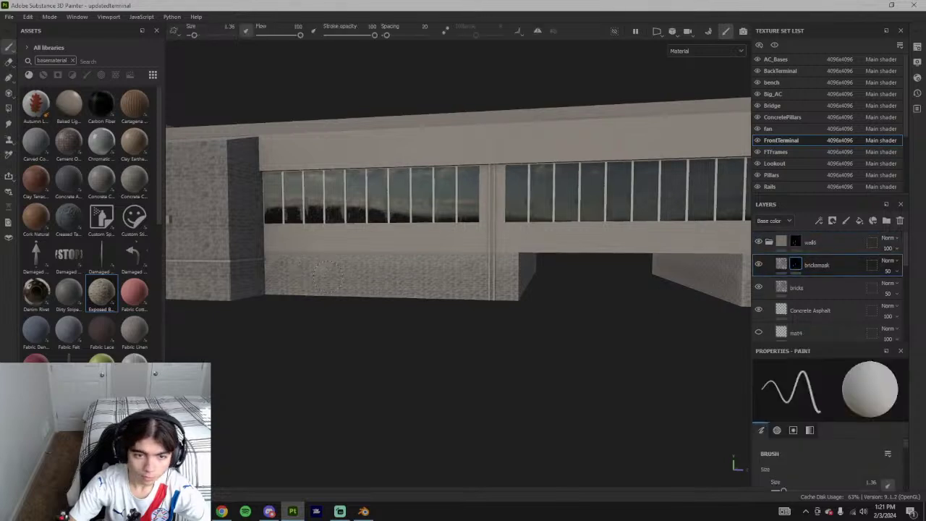
scroll(472, 375, down, 6)
scroll(343, 281, up, 5)
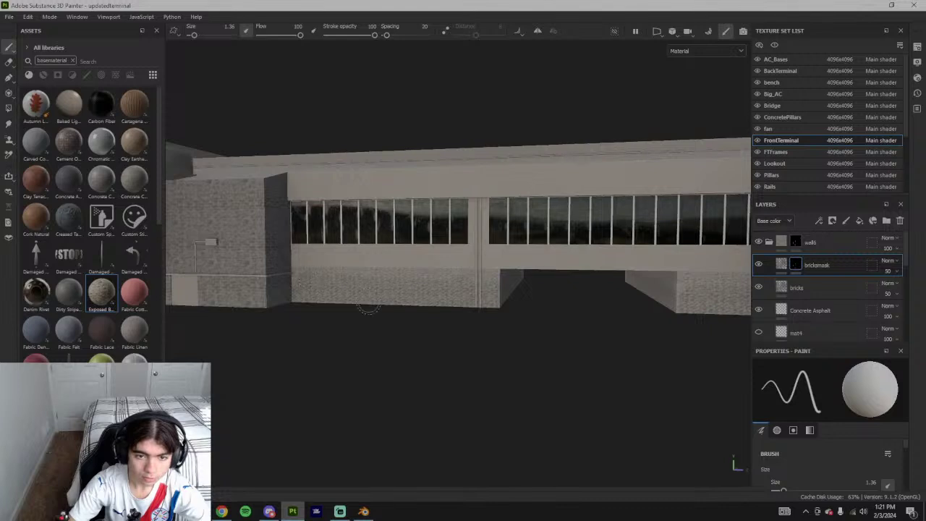
scroll(370, 305, down, 5)
scroll(472, 339, down, 2)
alt+middle_drag(564, 340, 499, 313)
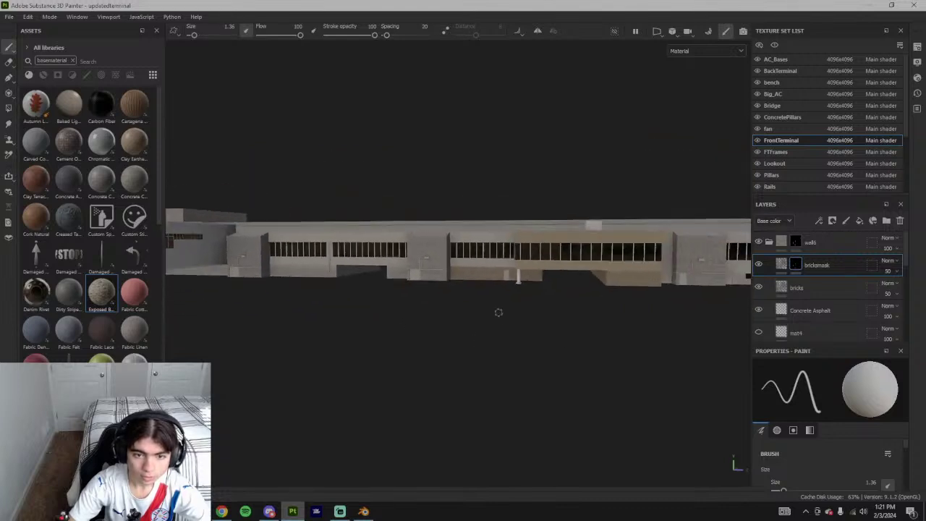
scroll(375, 267, up, 5)
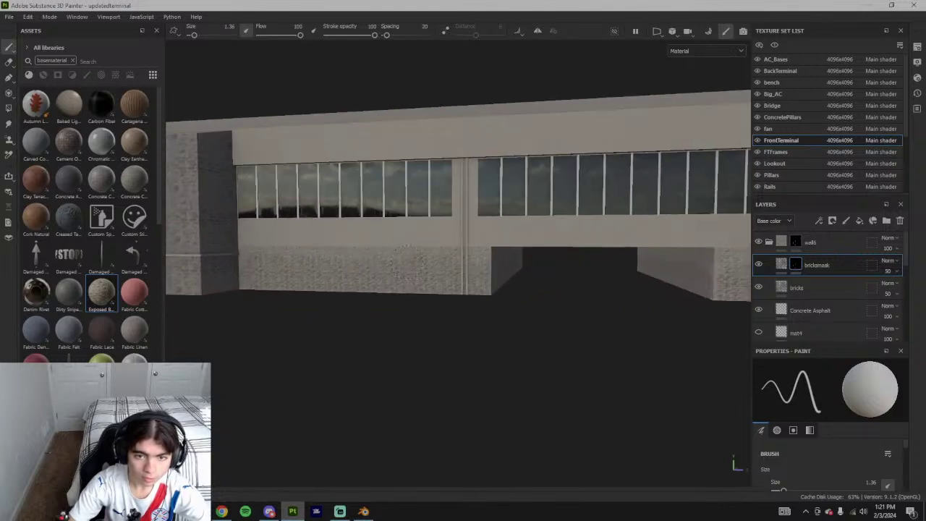
scroll(368, 304, down, 8)
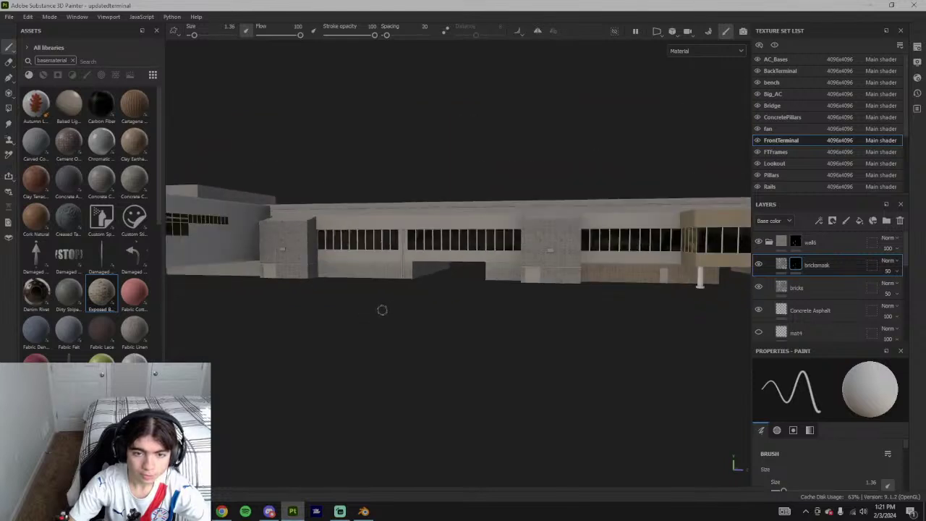
scroll(381, 300, up, 2)
scroll(371, 274, up, 4)
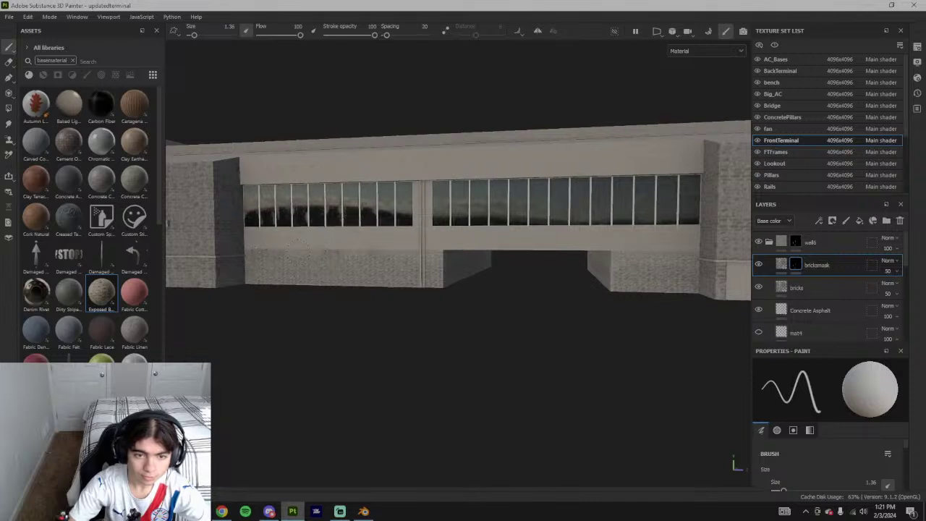
scroll(386, 298, down, 5)
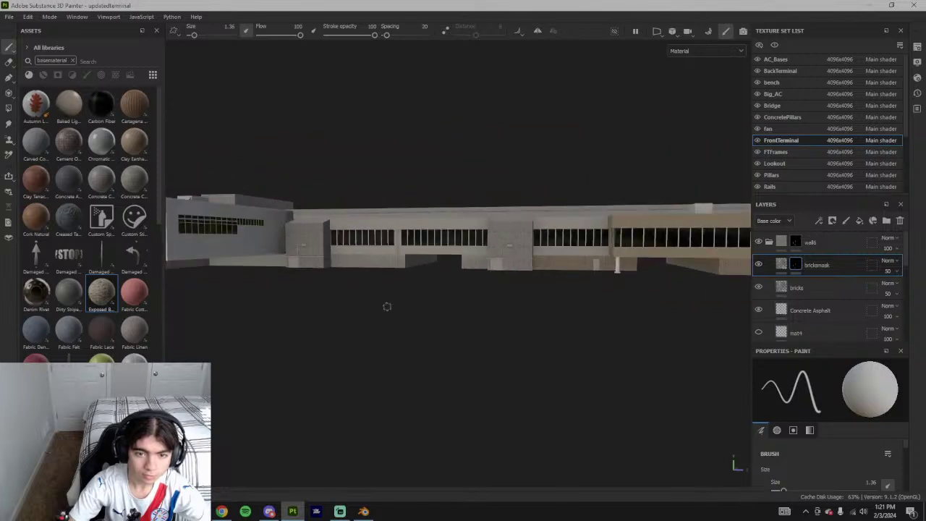
scroll(401, 275, up, 5)
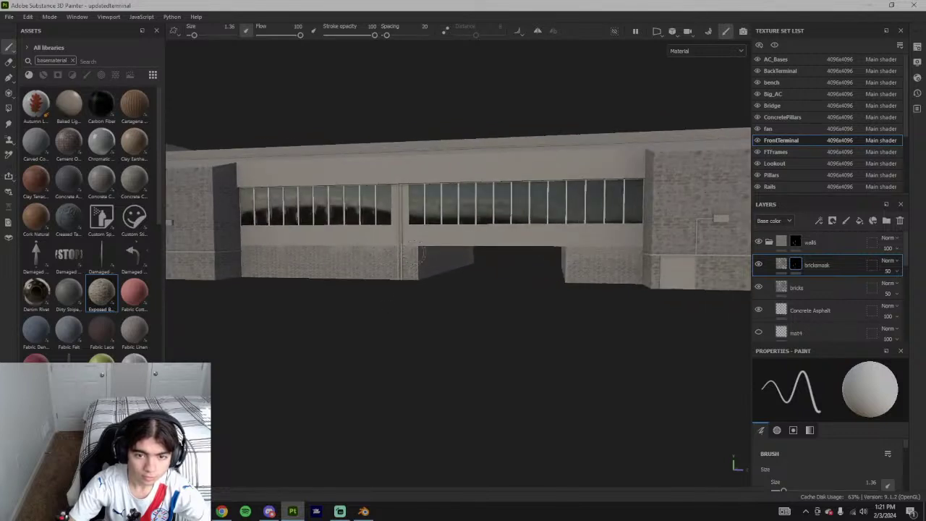
scroll(367, 341, down, 5)
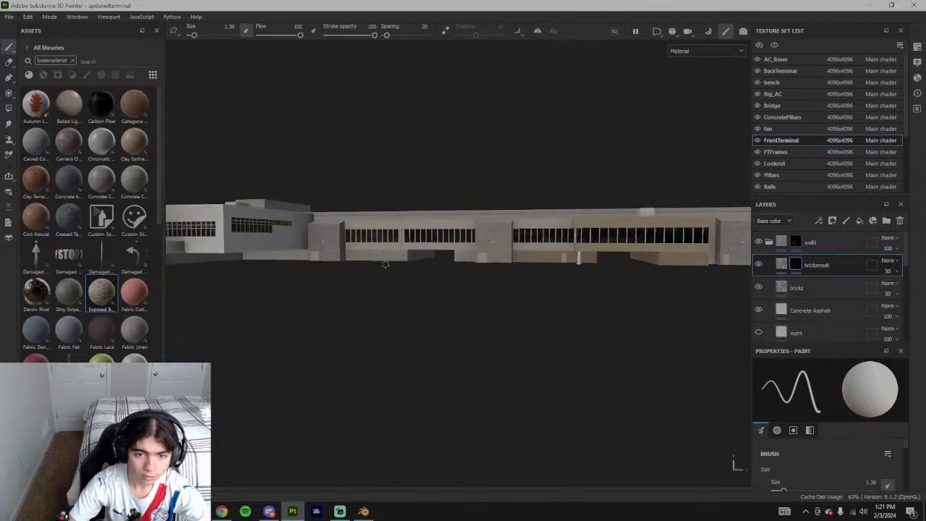
scroll(385, 265, up, 4)
scroll(403, 335, down, 5)
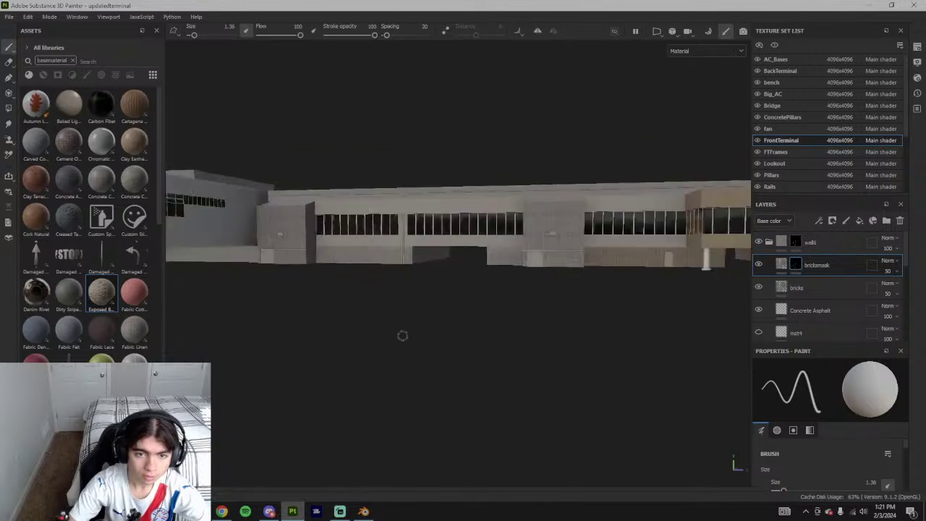
scroll(383, 305, up, 6)
scroll(383, 304, up, 1)
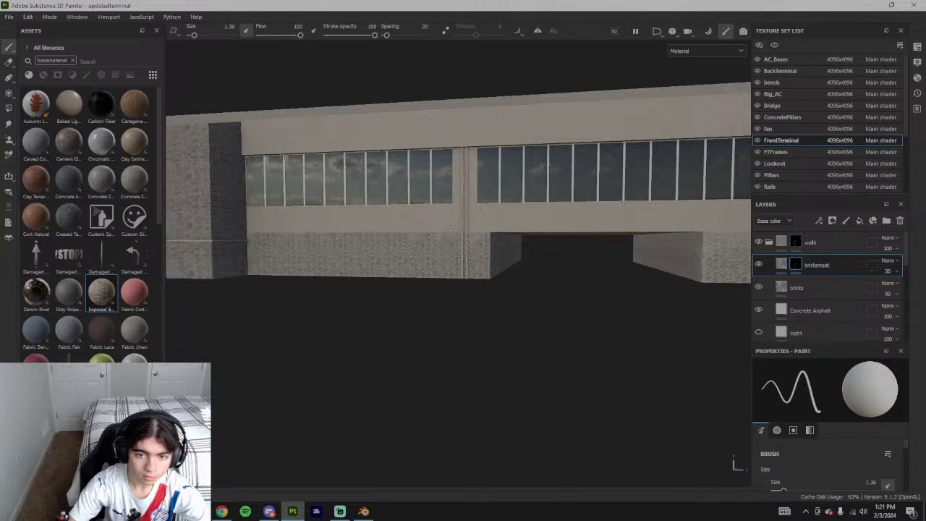
- Examine the brick pillars and lower walls along the terminal front from several angles, including from below the overhang
alt+drag(450, 240, 341, 249)
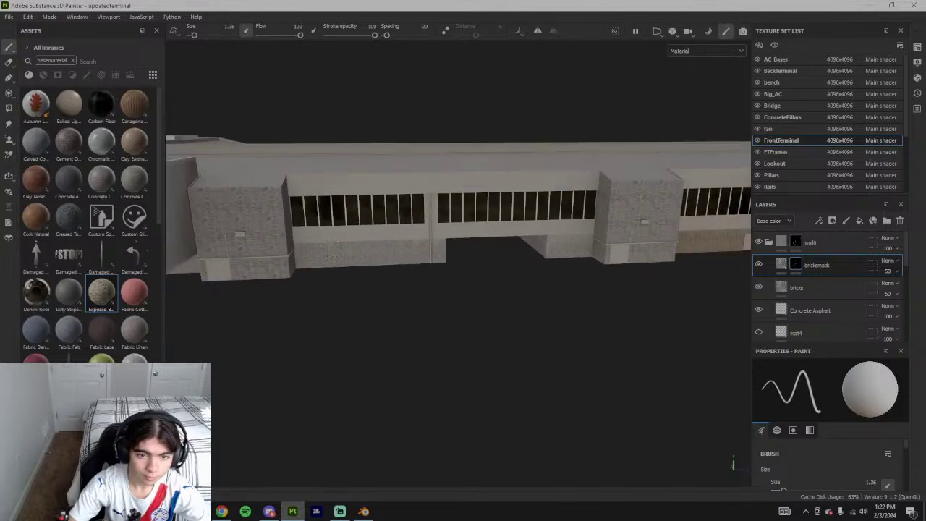
scroll(370, 319, down, 3)
alt+drag(369, 323, 499, 316)
scroll(433, 320, up, 2)
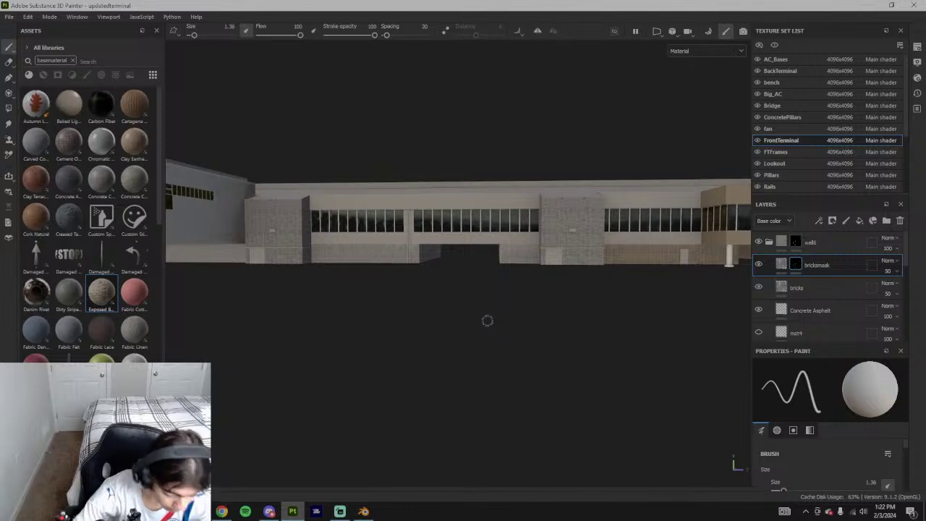
alt+drag(475, 288, 509, 306)
scroll(481, 280, up, 5)
scroll(482, 280, down, 5)
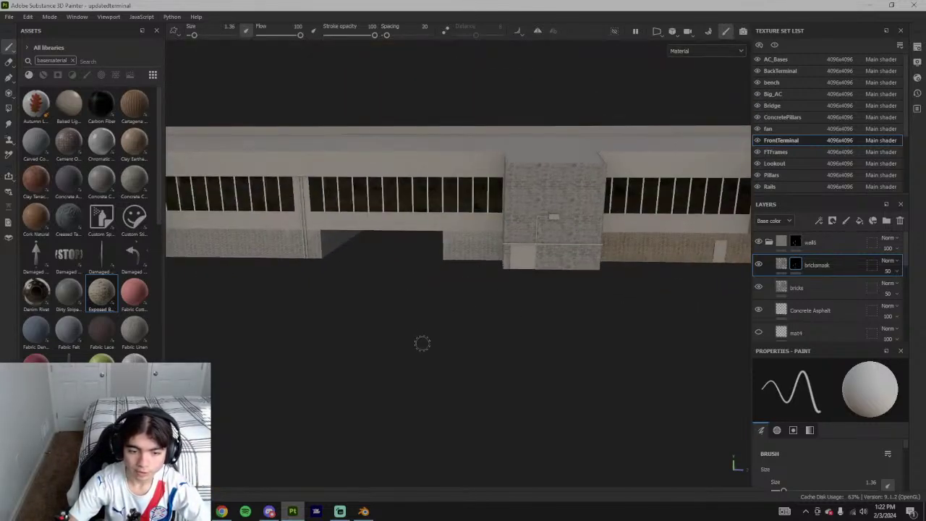
alt+middle_drag(557, 283, 477, 285)
alt+drag(557, 293, 432, 293)
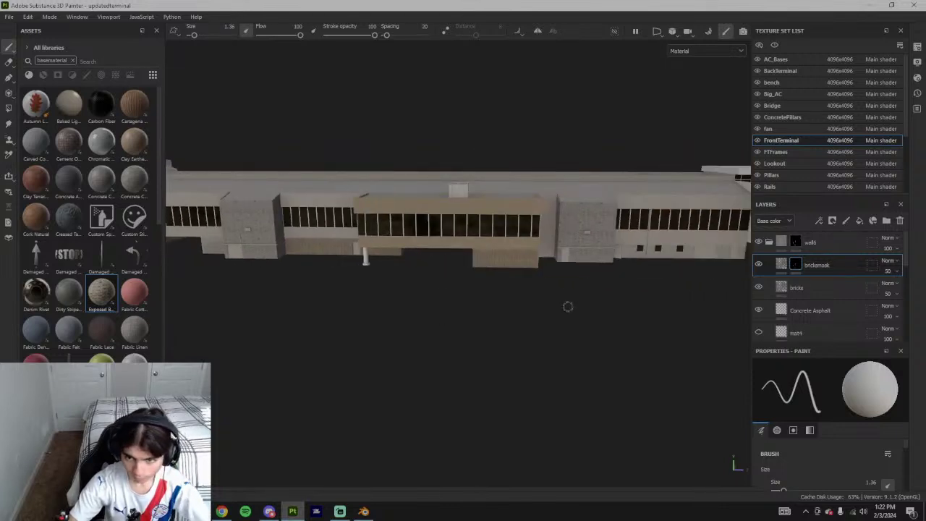
scroll(557, 314, down, 4)
alt+middle_drag(376, 298, 608, 300)
scroll(485, 254, up, 6)
alt+drag(505, 314, 565, 350)
scroll(498, 296, up, 6)
scroll(518, 305, down, 6)
scroll(487, 278, up, 4)
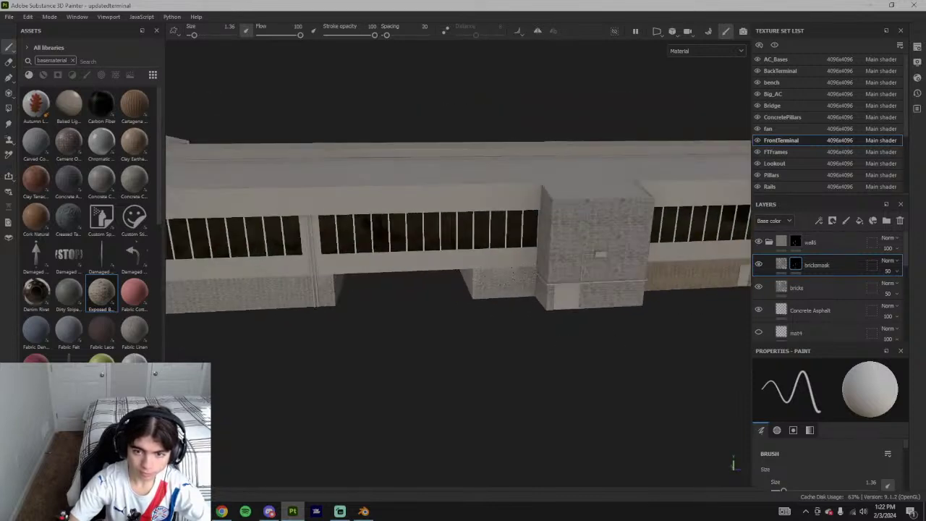
alt+drag(582, 317, 505, 288)
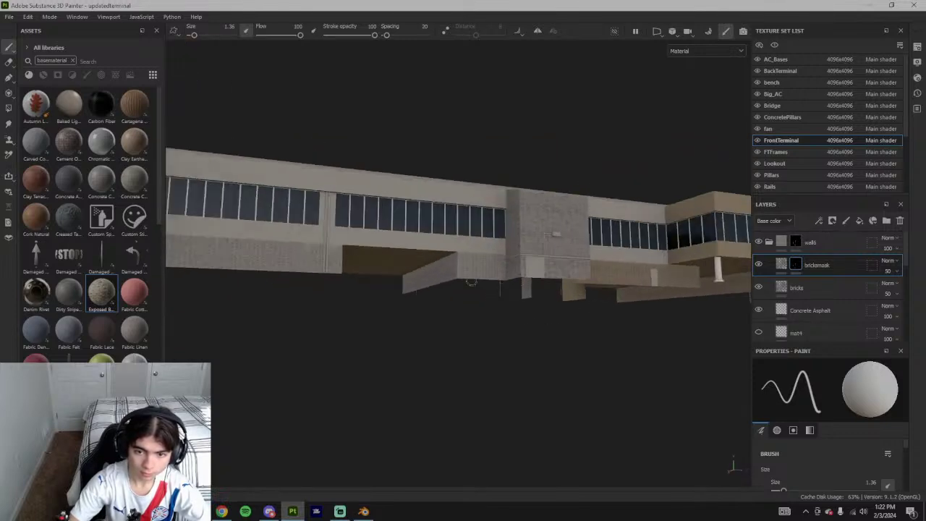
scroll(459, 262, up, 4)
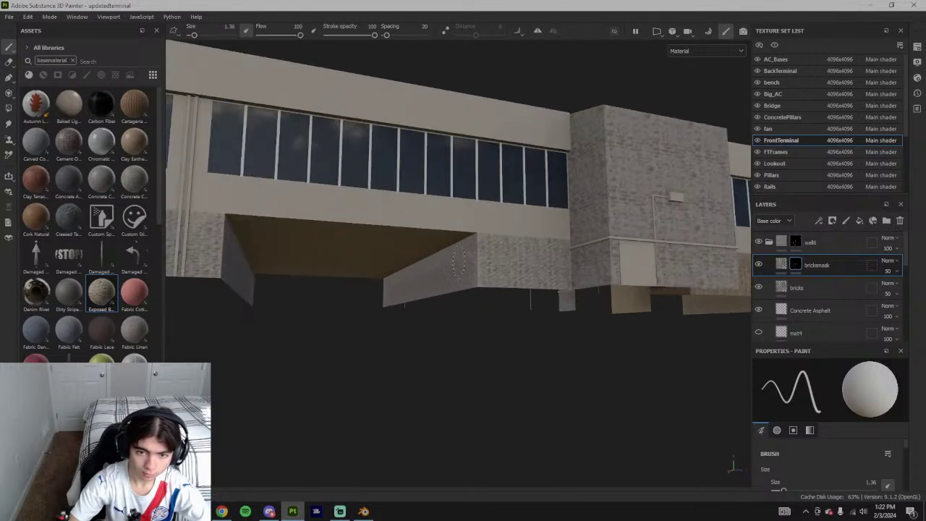
- Set Color 2 of the bricksmask layer's Exposed Brick Wall material to a color sampled from the base layer's thumbnail
click(786, 266)
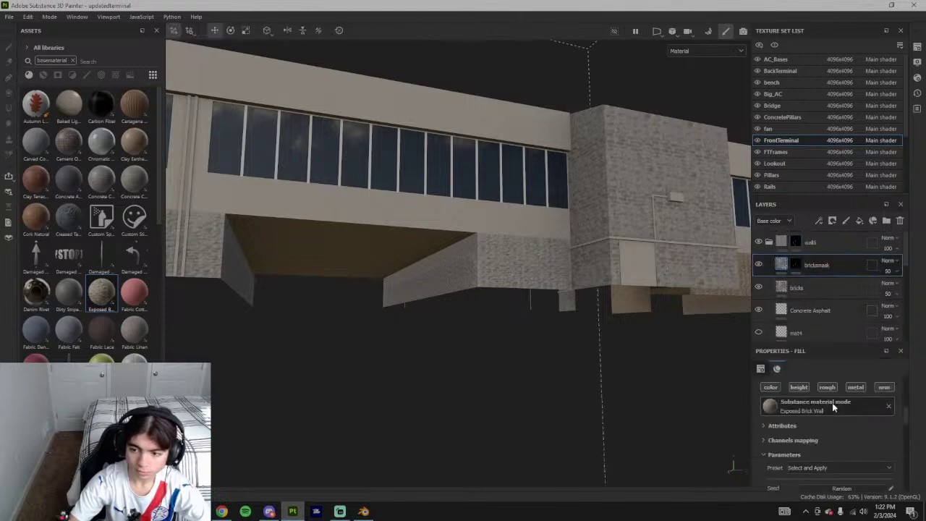
scroll(832, 402, down, 5)
scroll(822, 321, down, 3)
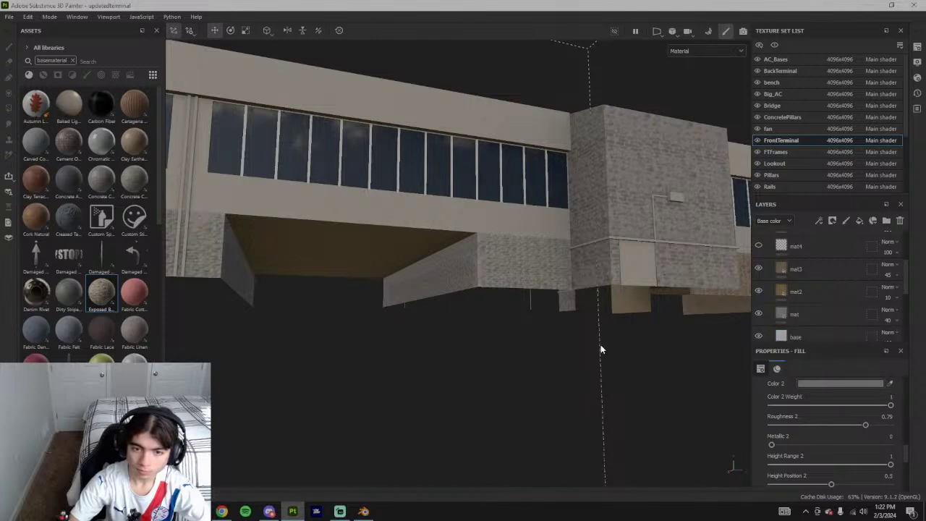
alt+drag(601, 345, 506, 334)
scroll(529, 343, down, 5)
alt+middle_drag(506, 335, 477, 330)
scroll(815, 272, down, 3)
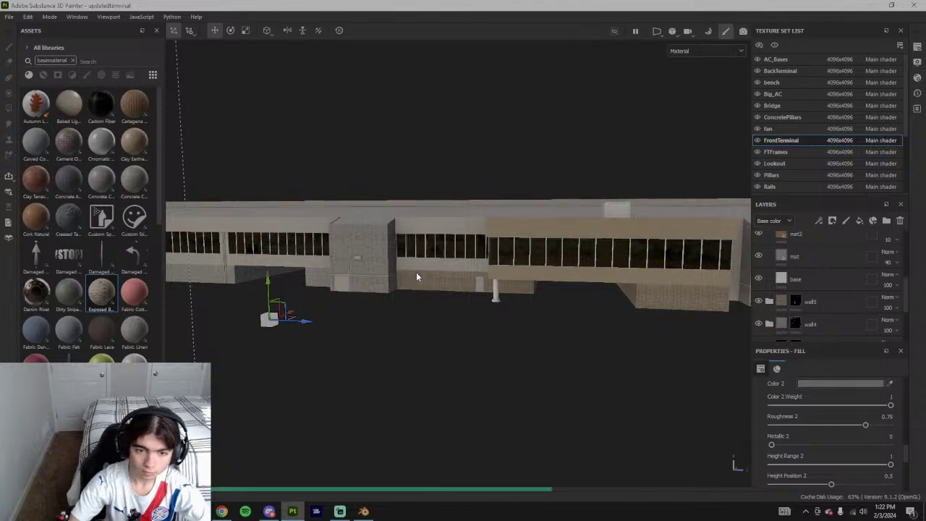
alt+drag(357, 267, 528, 241)
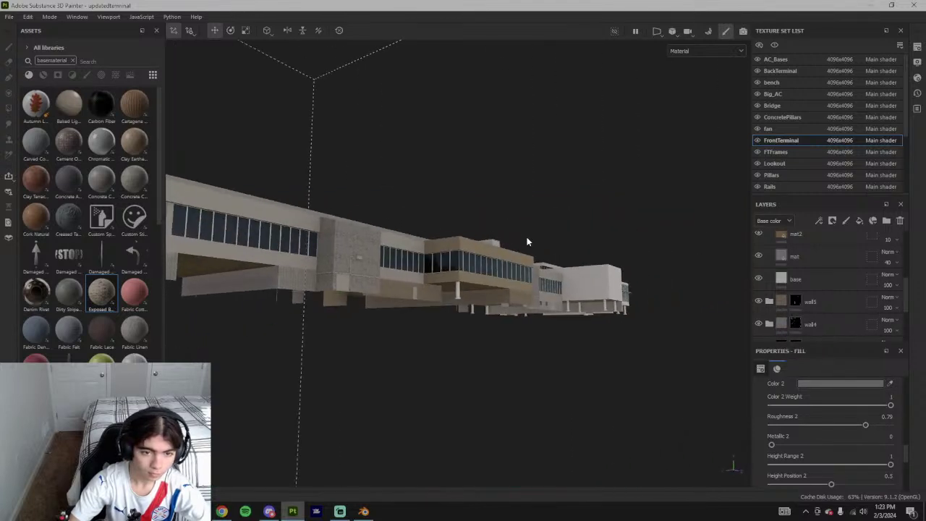
scroll(839, 315, up, 3)
scroll(843, 320, down, 3)
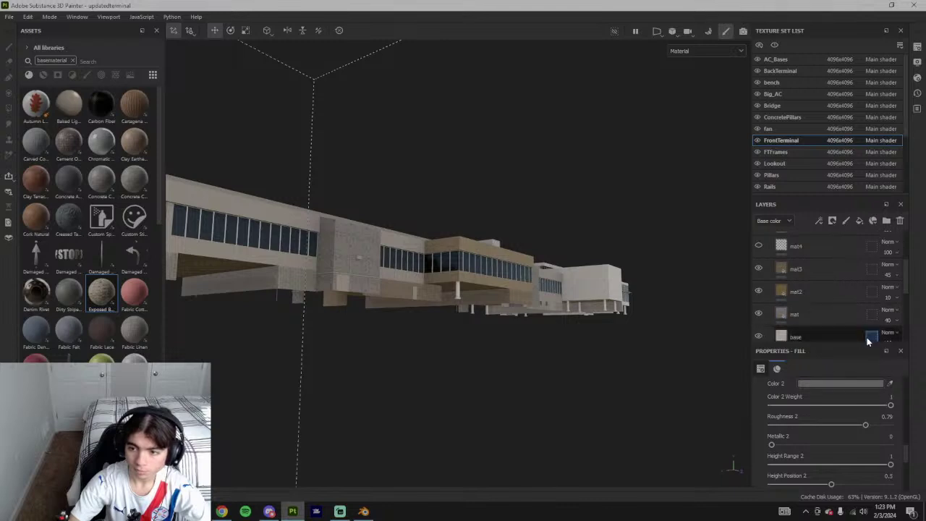
click(891, 384)
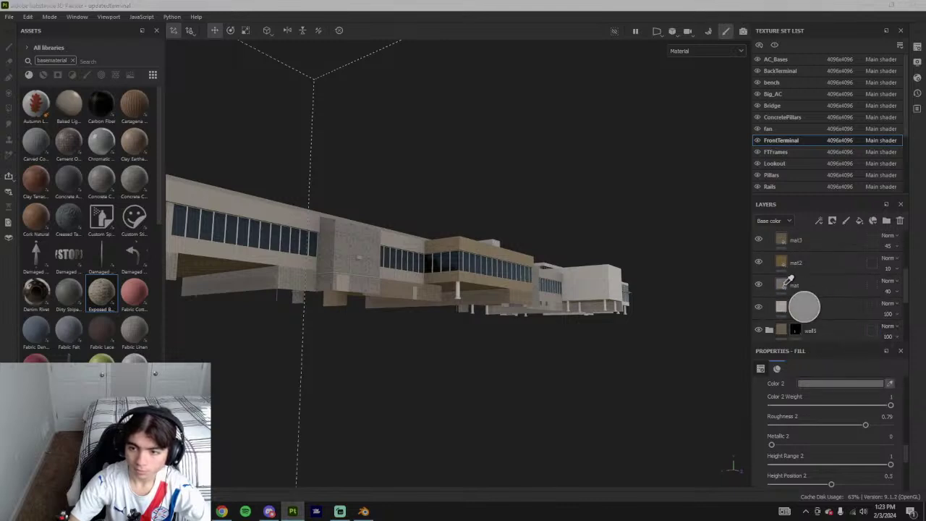
click(782, 304)
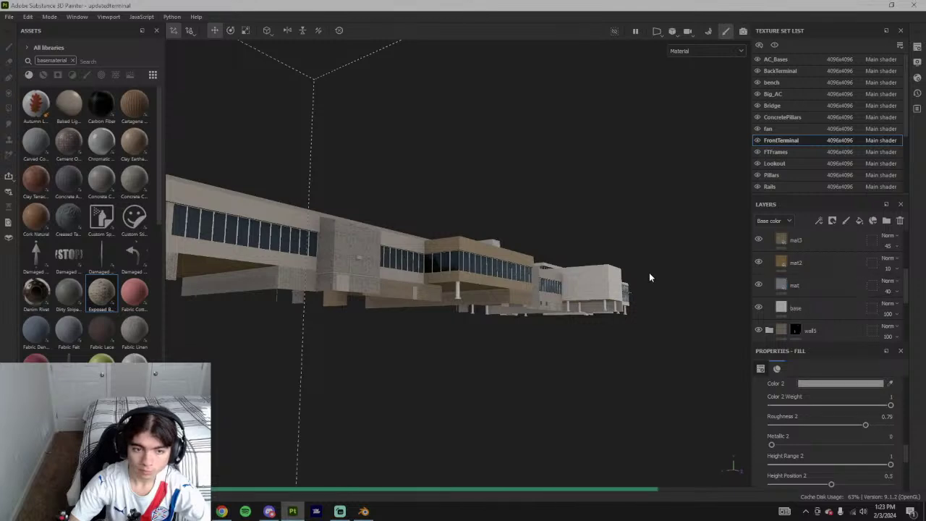
- Adjust Color 2 of the bricksmask layer's Exposed Brick Wall material to an HSV value of 0.616 (9D9C9C)
alt+drag(650, 277, 629, 218)
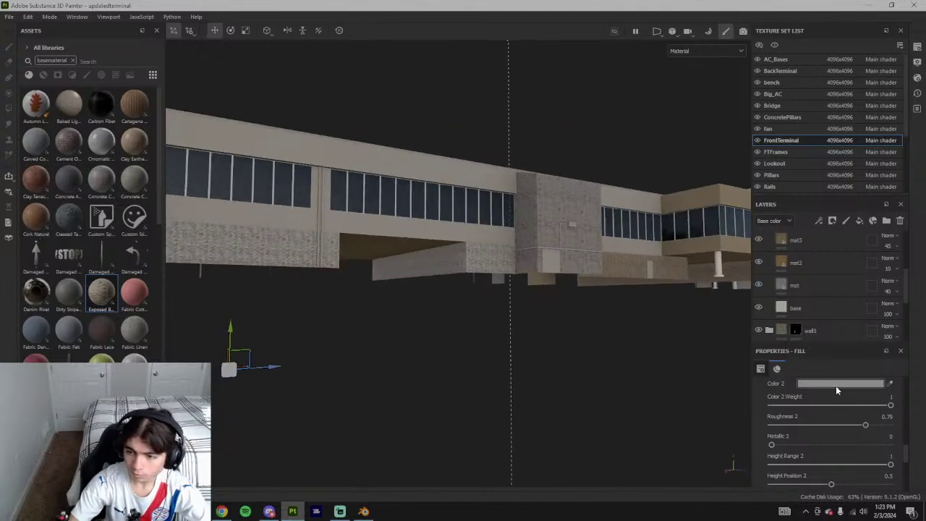
click(836, 384)
drag(760, 446, 750, 445)
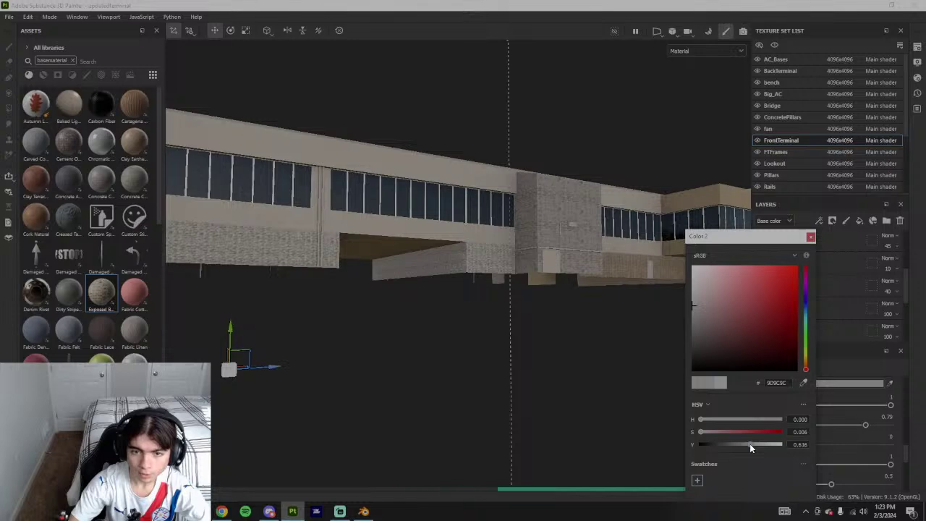
scroll(527, 354, down, 3)
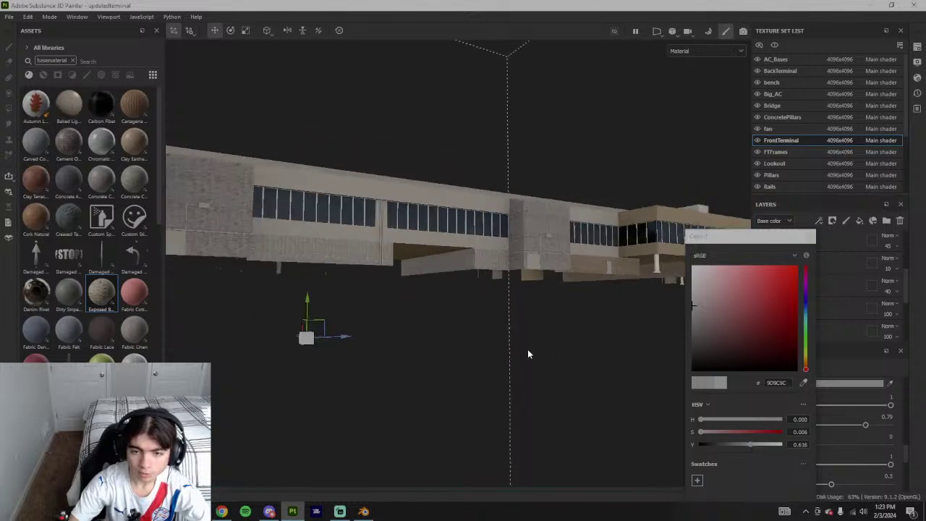
alt+drag(528, 354, 413, 302)
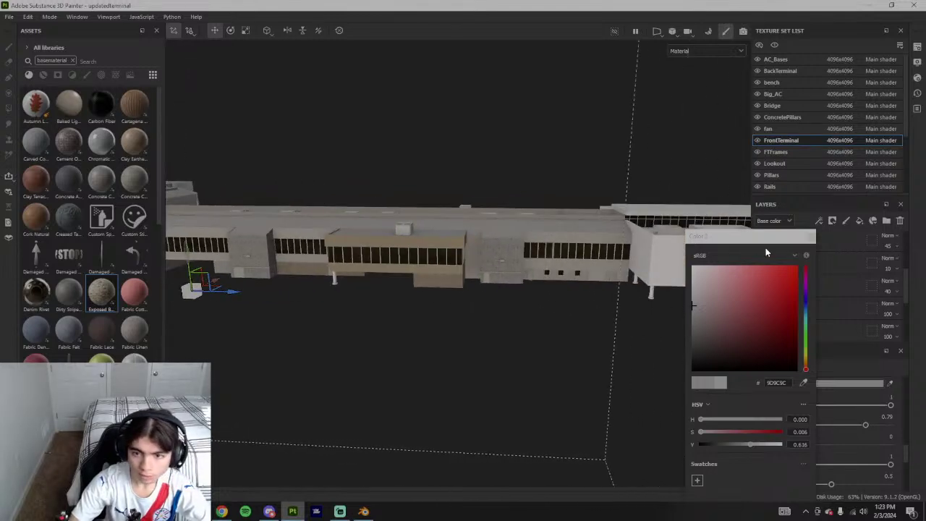
click(809, 238)
- Examine the brick pillars and lower brick walls along the terminal front from near and far
scroll(564, 288, up, 5)
alt+drag(561, 288, 580, 317)
scroll(580, 317, down, 6)
scroll(549, 308, down, 2)
mouse_move(383, 306)
alt+middle_down()
mouse_move(549, 307)
mouse_move(398, 305)
alt+middle_up()
alt+drag(398, 304, 277, 244)
alt+middle_drag(278, 243, 331, 261)
scroll(330, 261, up, 5)
alt+drag(331, 260, 317, 322)
scroll(316, 325, down, 5)
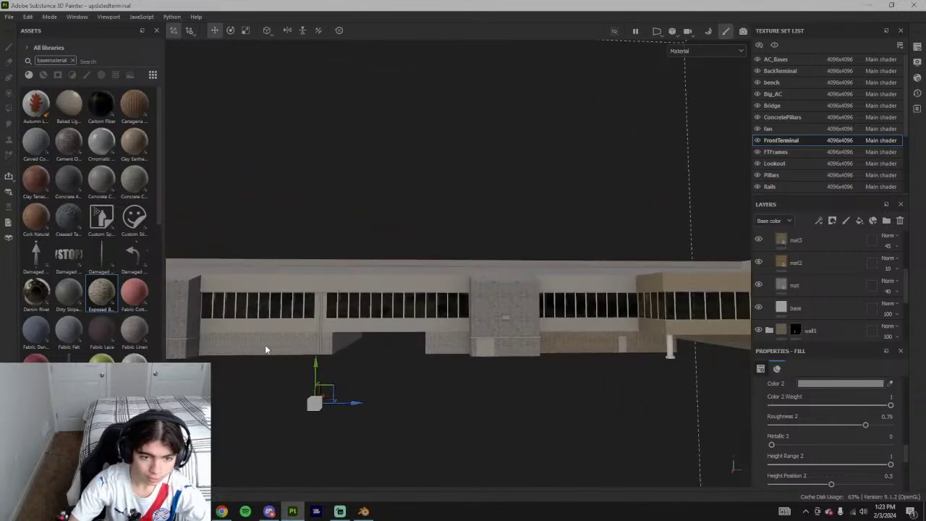
alt+right_drag(264, 350, 313, 352)
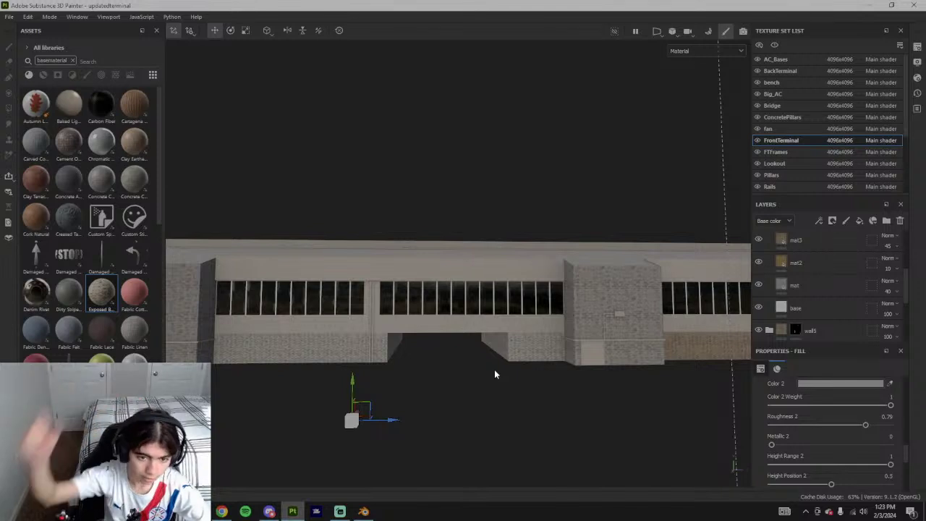
- Select the bricks layer and the bricksmask layer's fill in turn, and compare the pillar and lower wall brickwork
scroll(793, 277, down, 3)
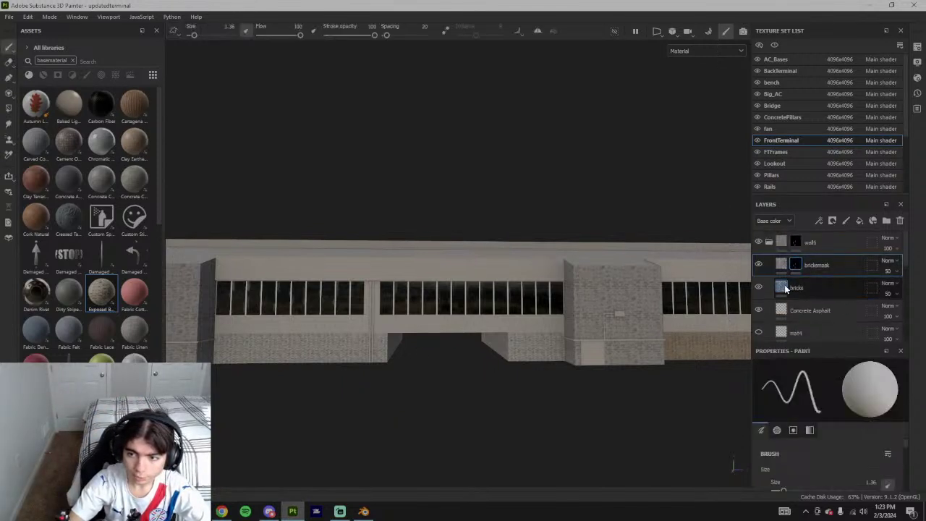
click(785, 287)
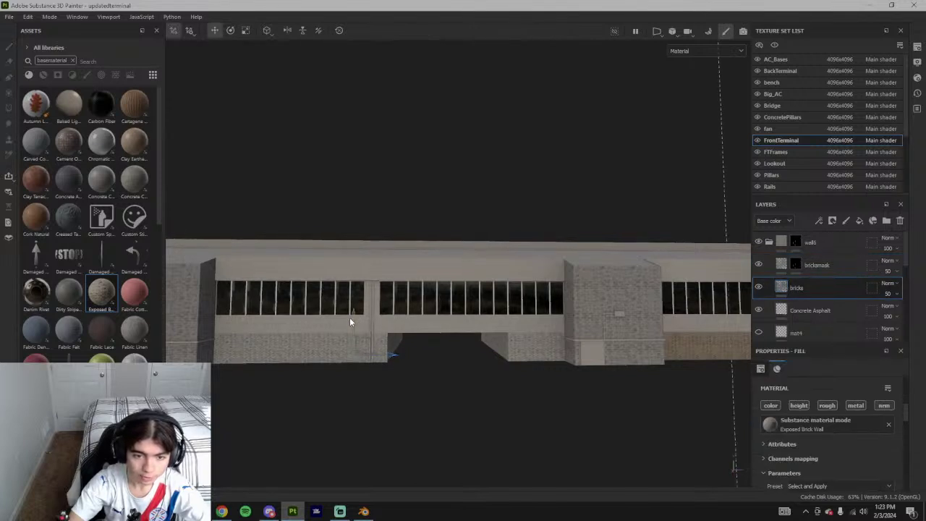
click(792, 265)
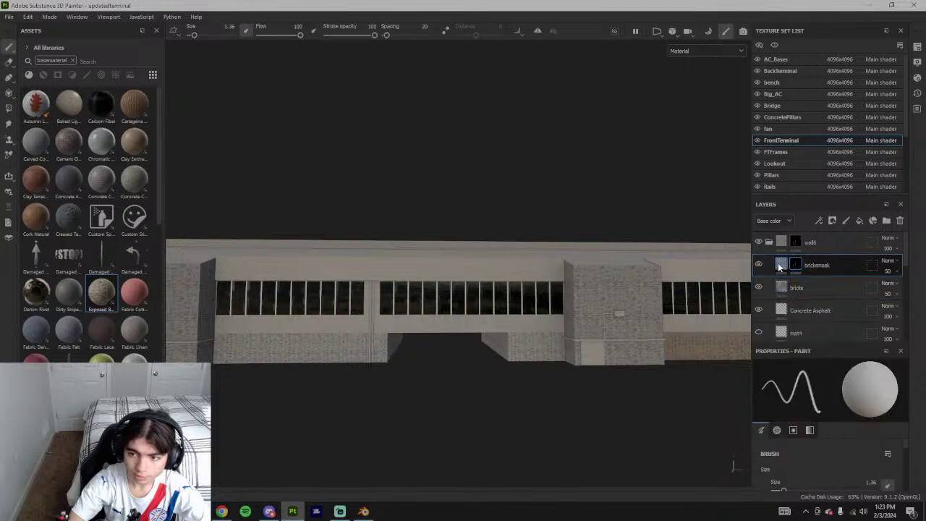
drag(353, 375, 354, 369)
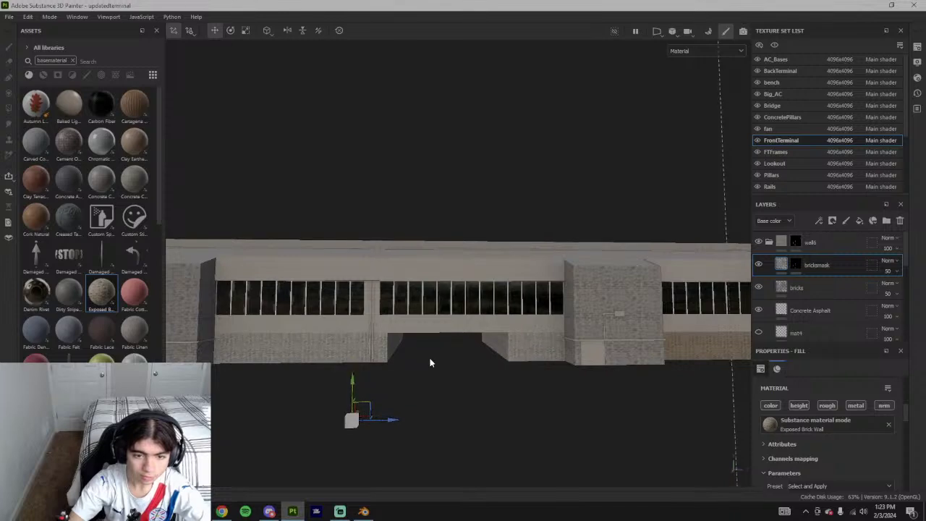
alt+drag(463, 353, 523, 329)
scroll(528, 352, up, 5)
alt+drag(590, 342, 594, 364)
scroll(595, 368, down, 5)
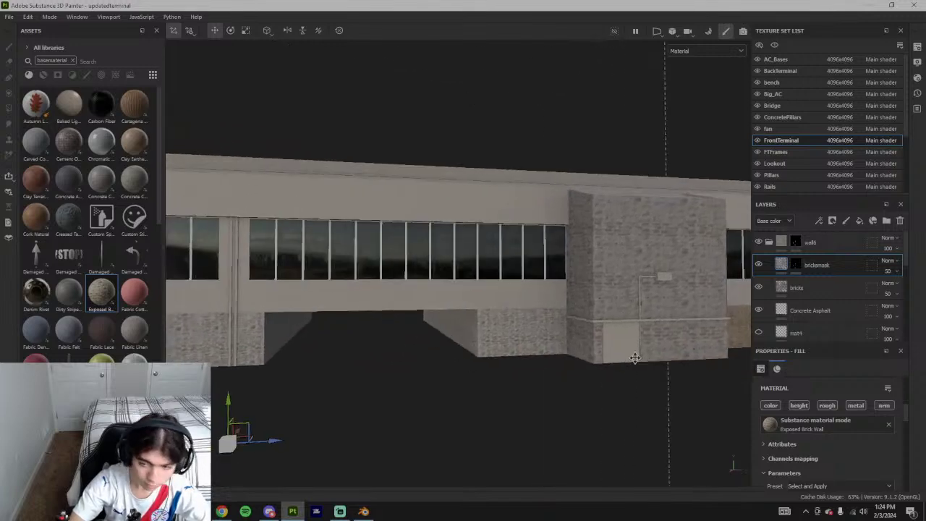
alt+drag(502, 355, 405, 335)
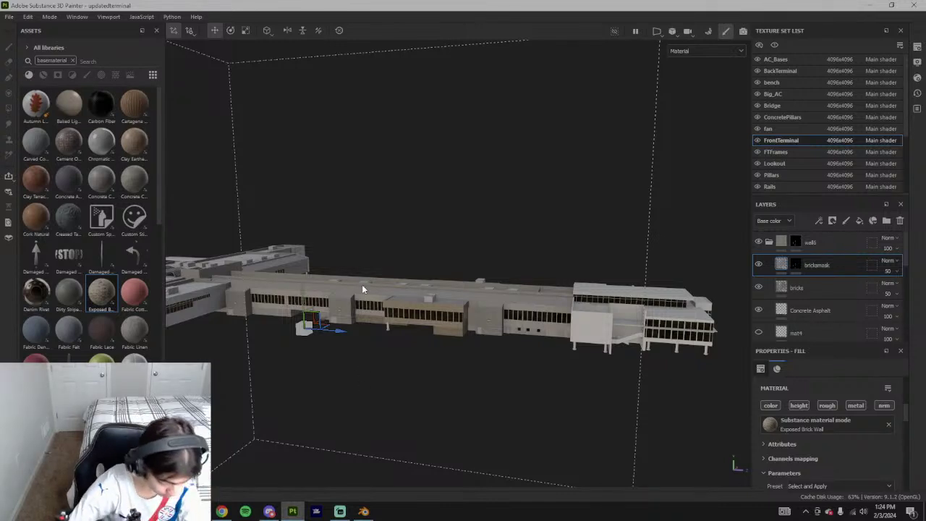
- Add the lower wall faces between the brick pillar and the tan section to the wall6 mask with Polygon Fill
scroll(520, 308, up, 4)
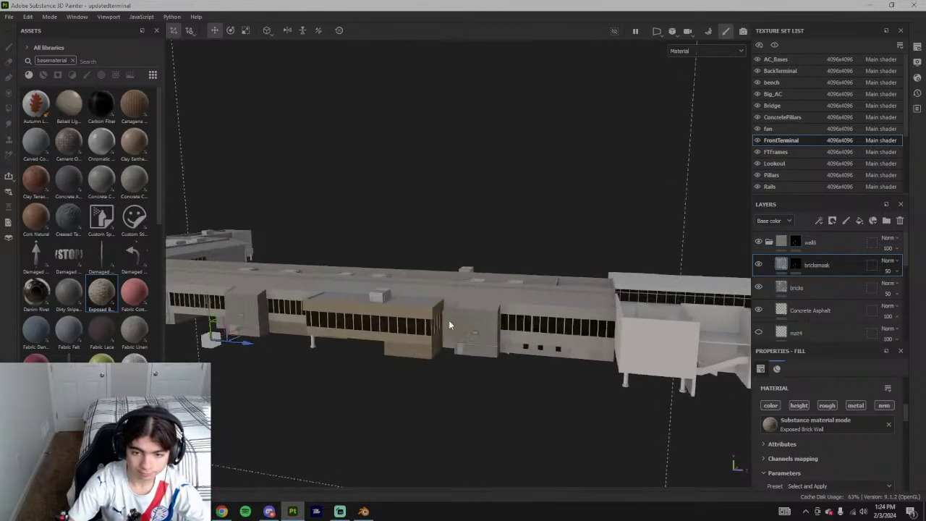
alt+drag(449, 322, 420, 298)
scroll(422, 299, up, 3)
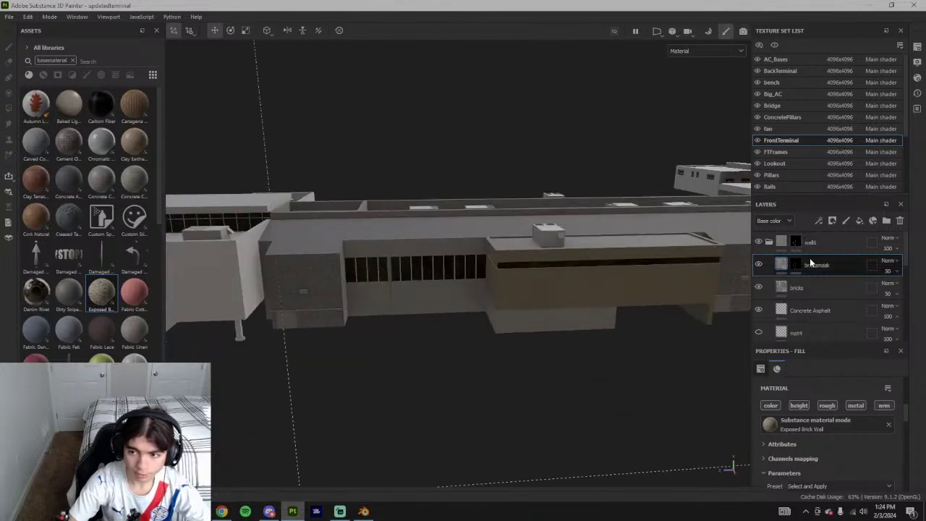
click(795, 241)
click(6, 107)
scroll(363, 327, up, 3)
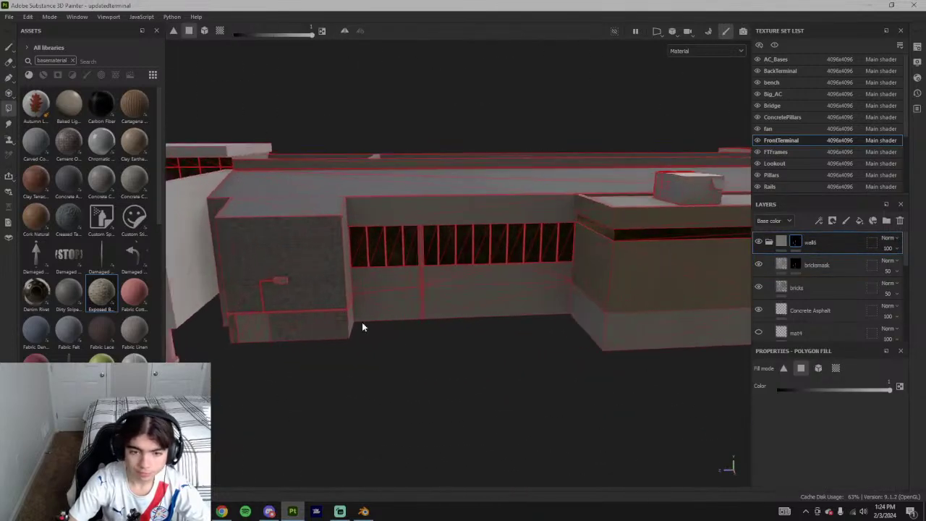
scroll(366, 301, up, 5)
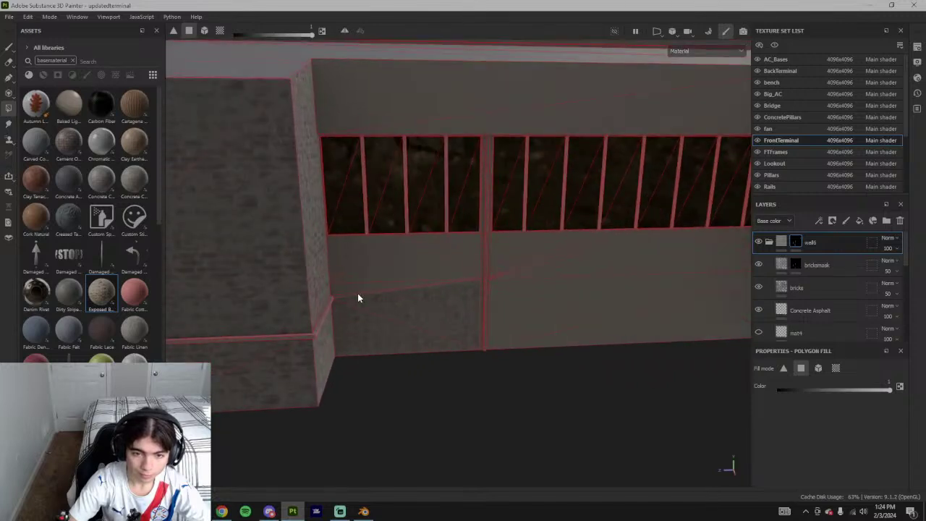
scroll(448, 303, down, 5)
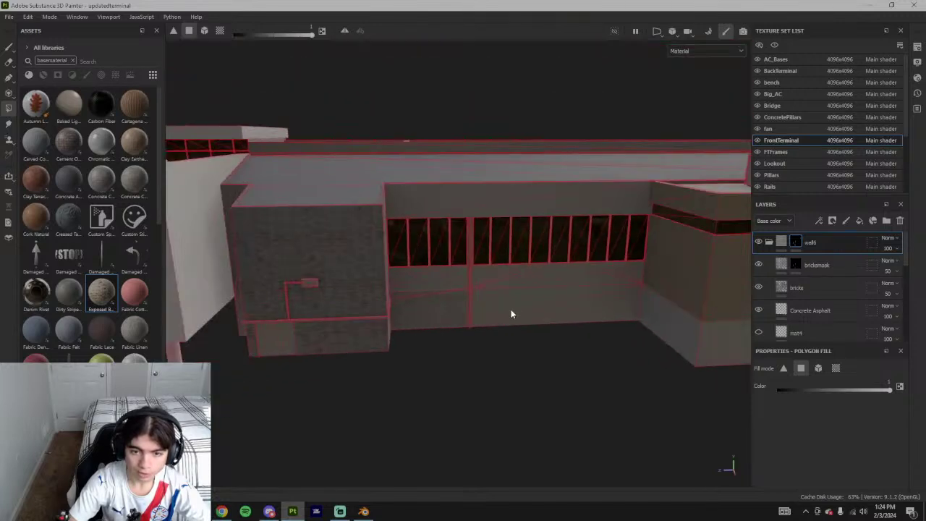
scroll(589, 319, down, 3)
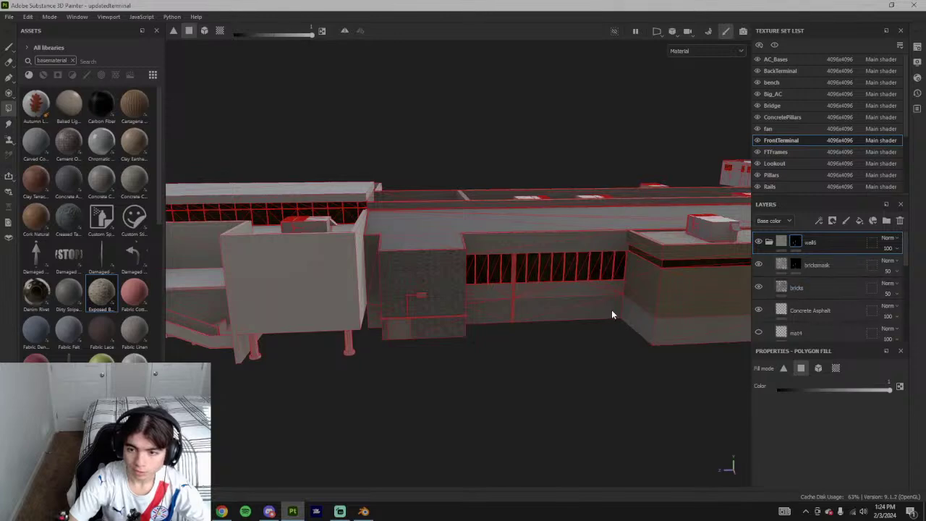
alt+middle_drag(612, 309, 574, 312)
alt+drag(575, 312, 561, 296)
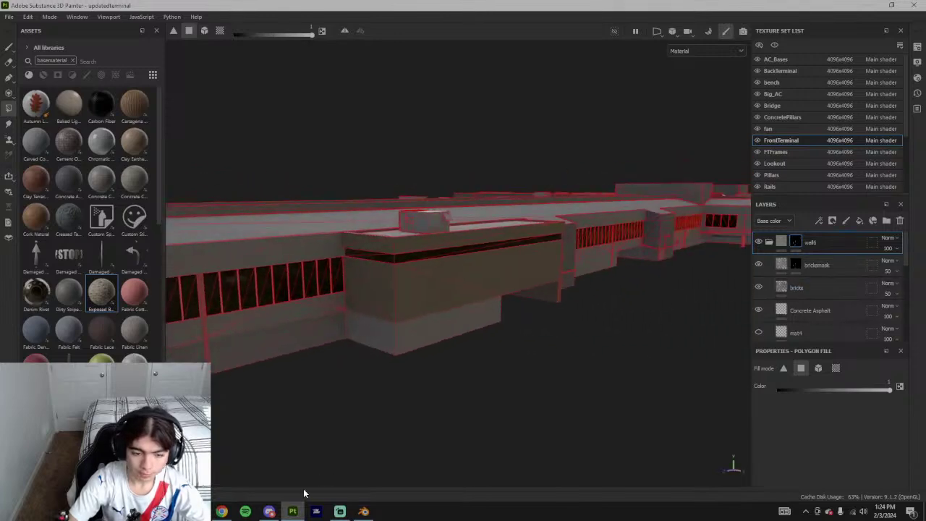
- Switch to Chrome to check the terminal walls in Google Earth and the YouTube trip report, and return to Substance 3D Painter
click(221, 511)
click(176, 9)
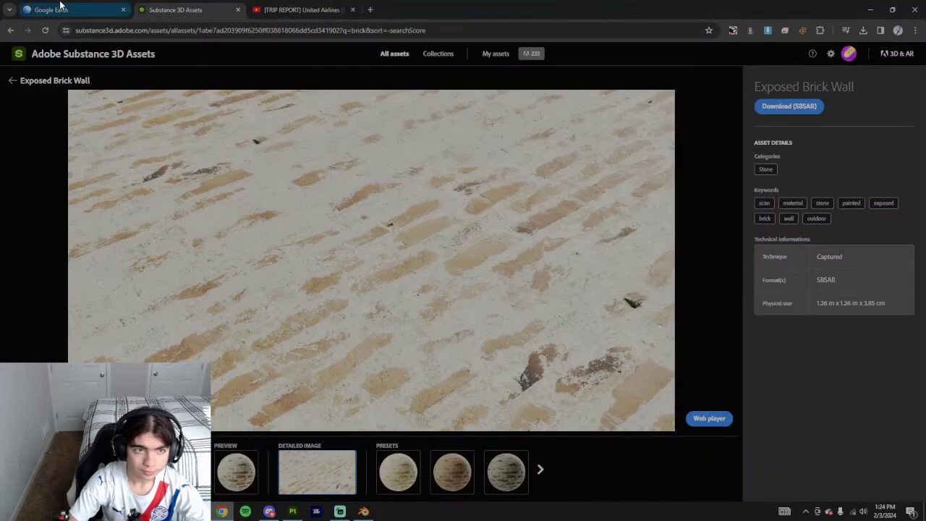
click(61, 5)
middle_drag(538, 314, 515, 327)
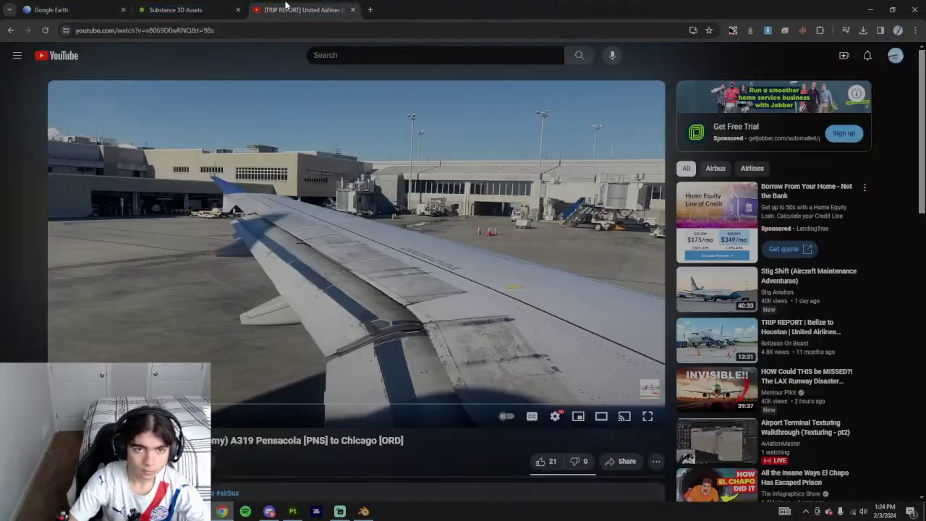
click(302, 9)
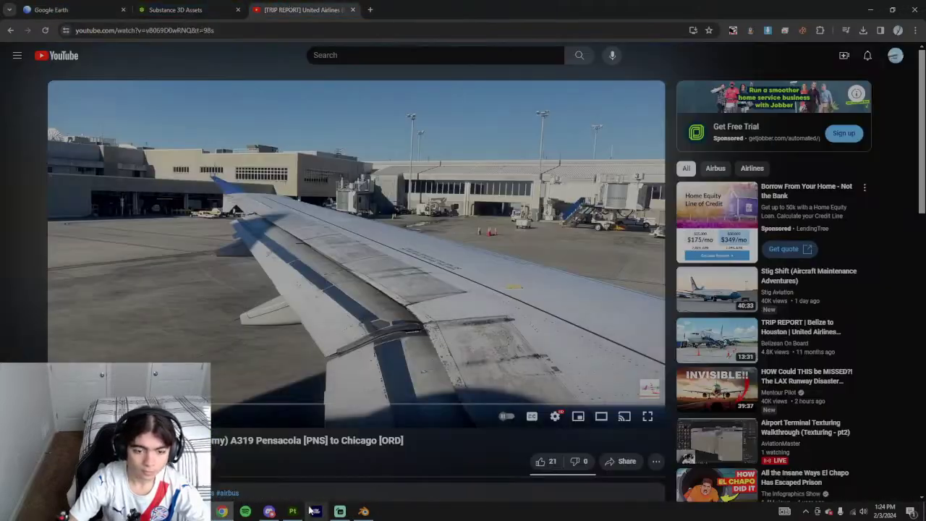
click(311, 511)
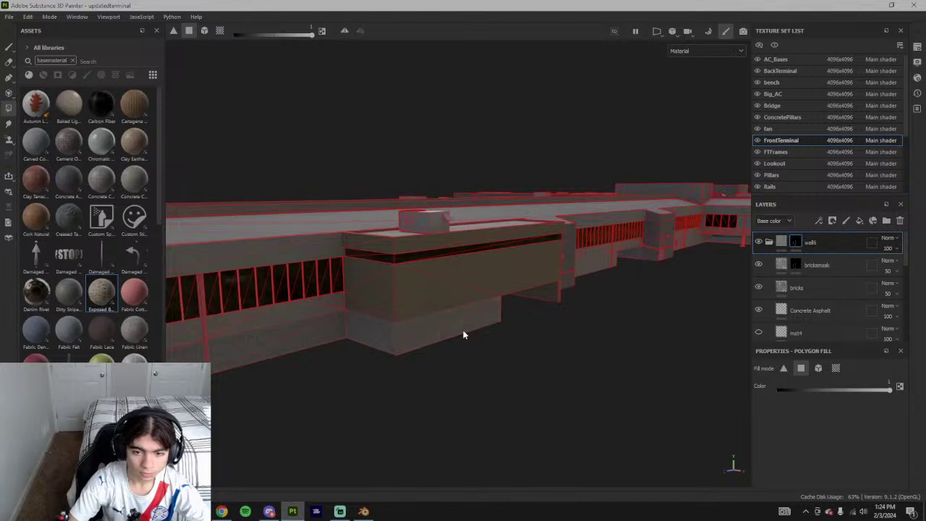
- Polygon-fill the lower wall and passage faces between the next two brick pillars into the wall6 mask
mouse_move(464, 335)
alt+mouse_down()
mouse_move(511, 314)
mouse_move(333, 340)
mouse_move(491, 347)
alt+mouse_up()
alt+drag(525, 305, 531, 335)
alt+drag(409, 353, 454, 350)
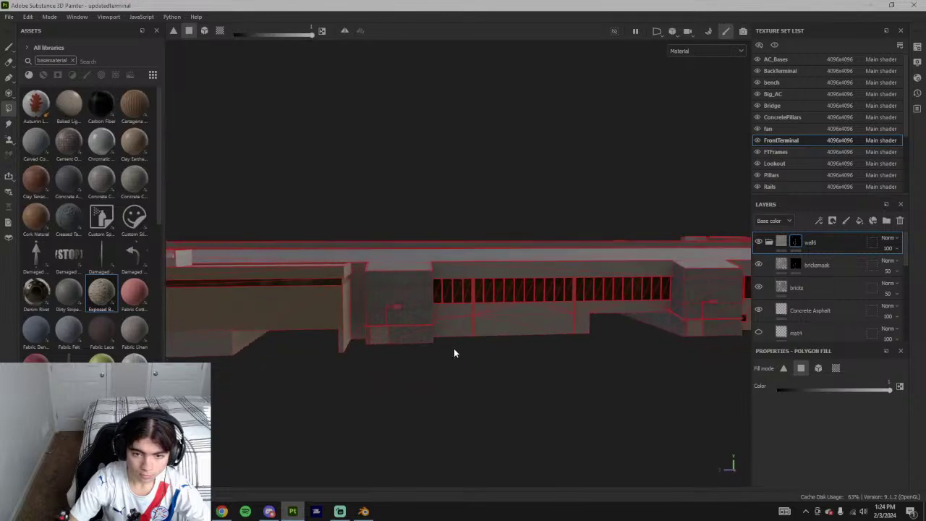
scroll(471, 334, up, 5)
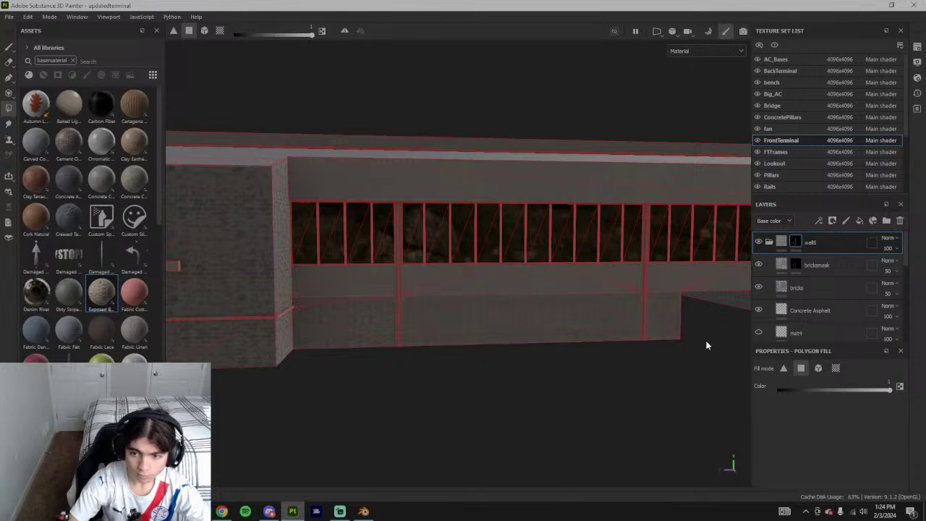
alt+drag(707, 345, 576, 308)
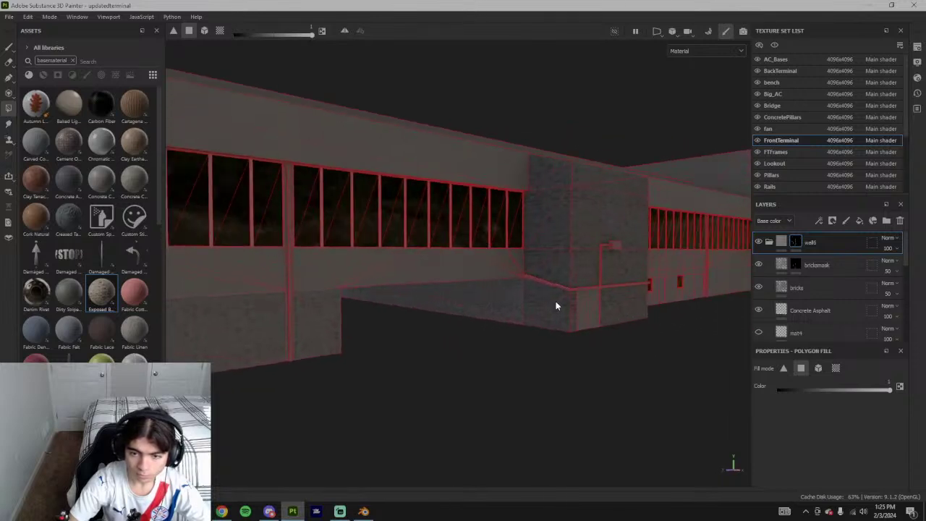
alt+drag(507, 319, 403, 324)
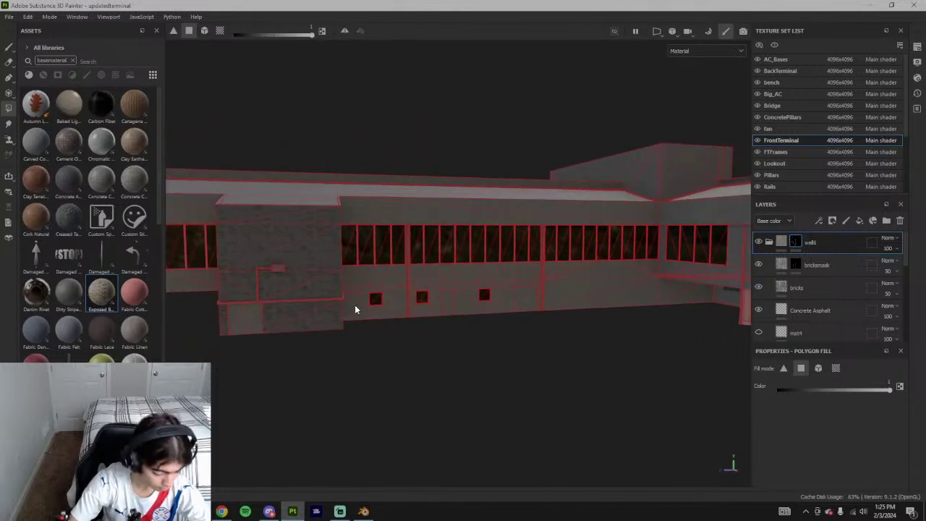
- Polygon-fill the lower wall faces around the small windows and doors up to the building corner into the wall6 mask, leaving the doors out
scroll(399, 315, up, 1)
scroll(400, 315, up, 4)
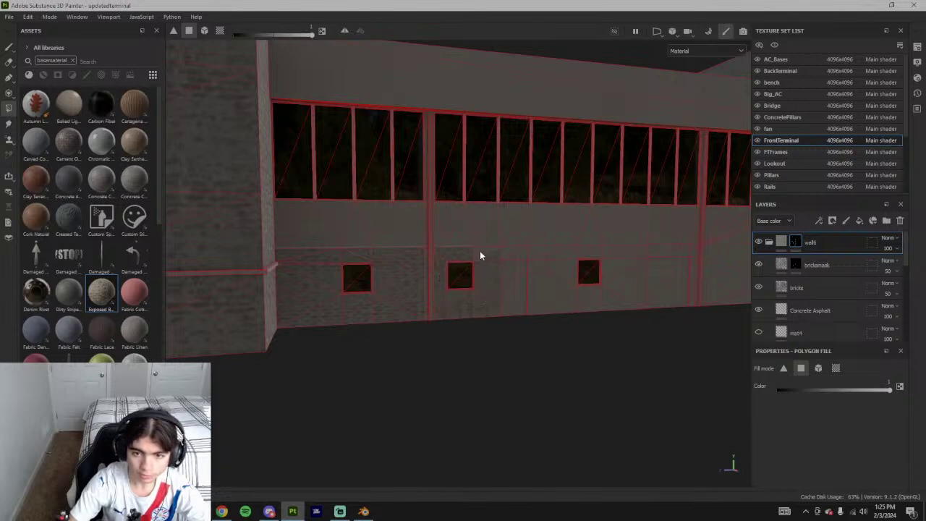
alt+drag(479, 255, 305, 276)
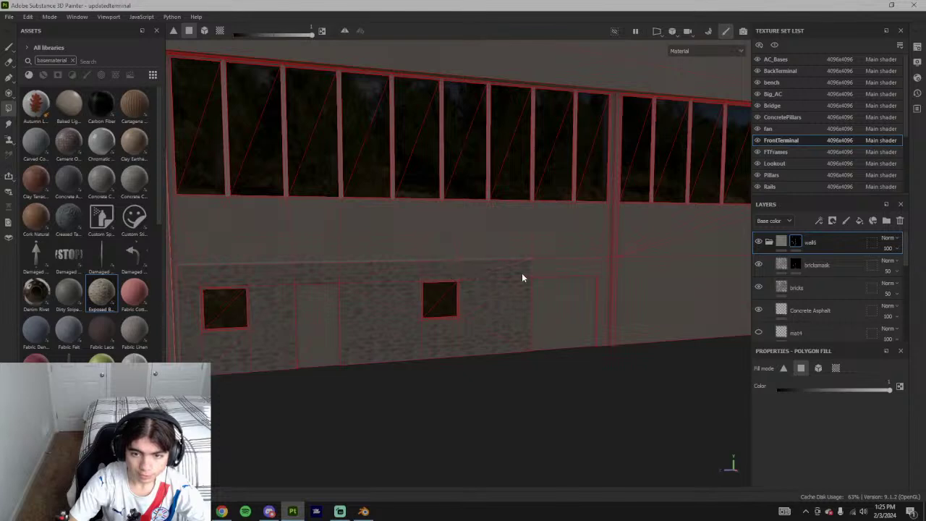
scroll(608, 290, up, 5)
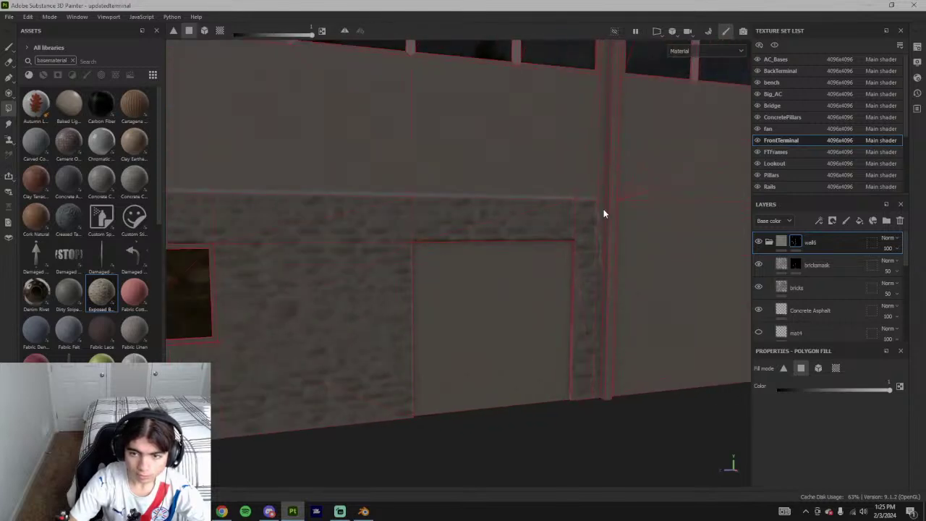
click(649, 286)
scroll(649, 286, down, 3)
alt+middle_drag(659, 296, 333, 317)
click(552, 297)
- Examine the side wing on columns and the whole terminal front for wall faces that still lack brick
alt+drag(552, 302, 415, 294)
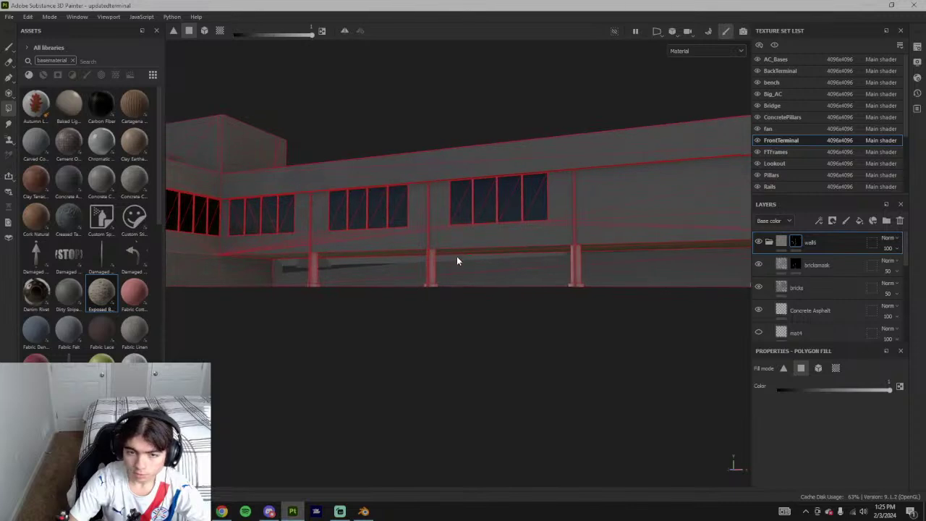
alt+drag(485, 279, 569, 316)
alt+drag(516, 287, 542, 275)
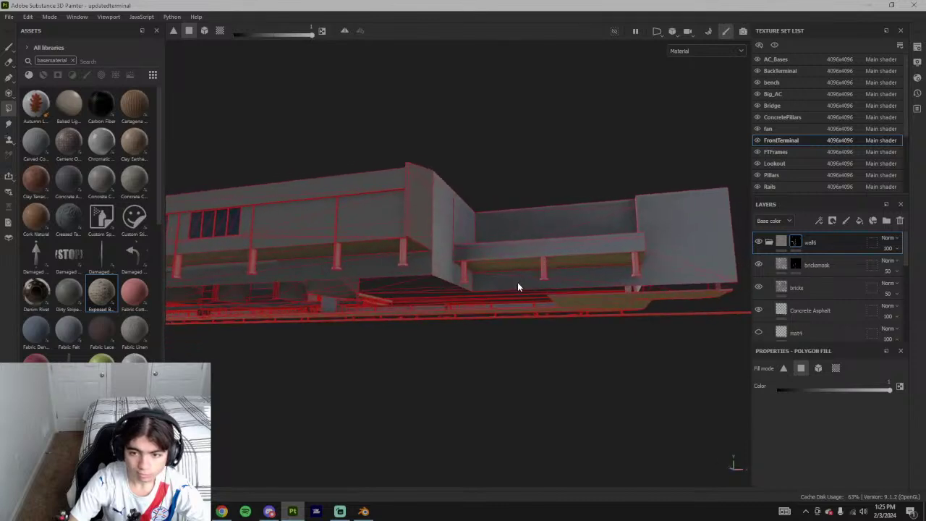
alt+drag(332, 278, 405, 325)
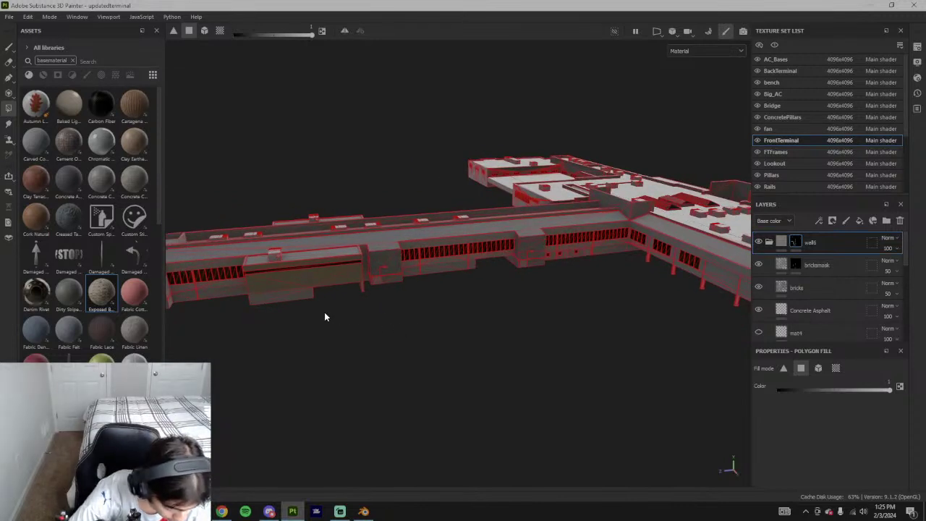
scroll(554, 239, up, 5)
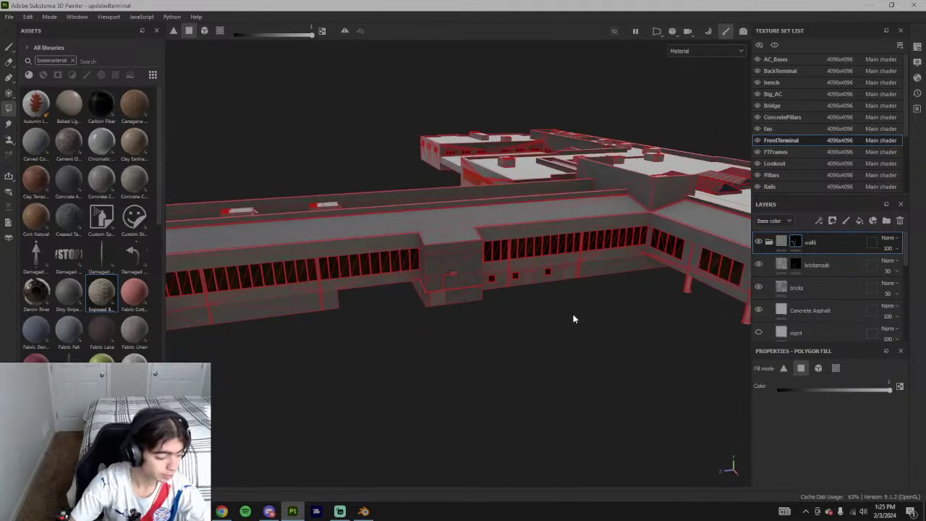
key(ctrl)
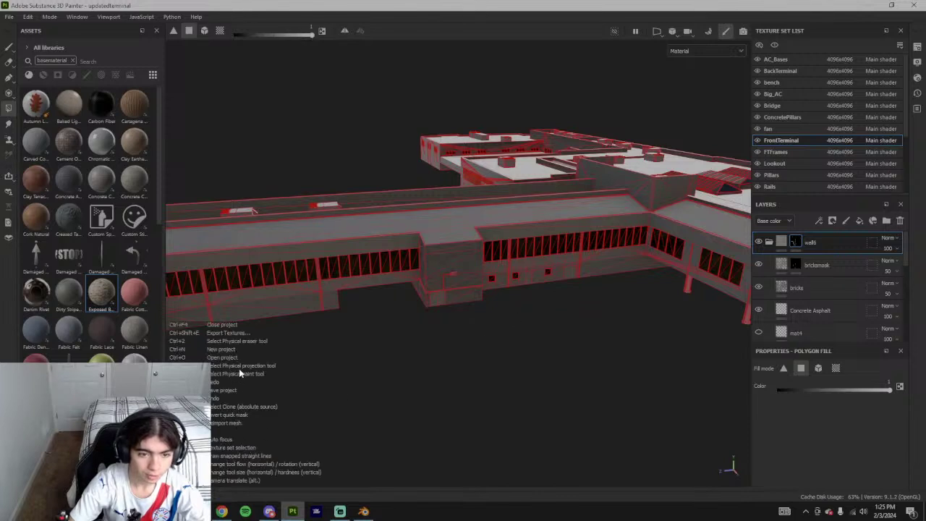
- Rotate the environment lighting so that it lights the shadowed terminal front
key(shift)
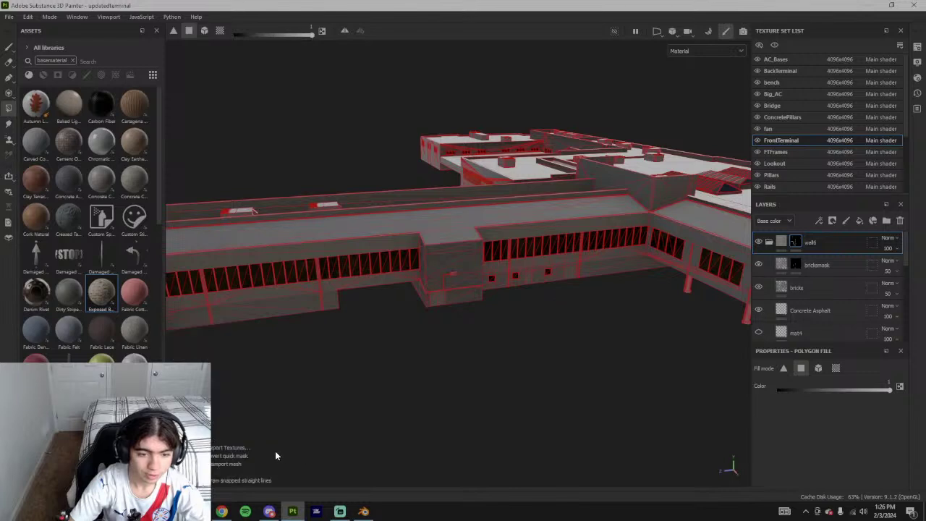
key(shift)
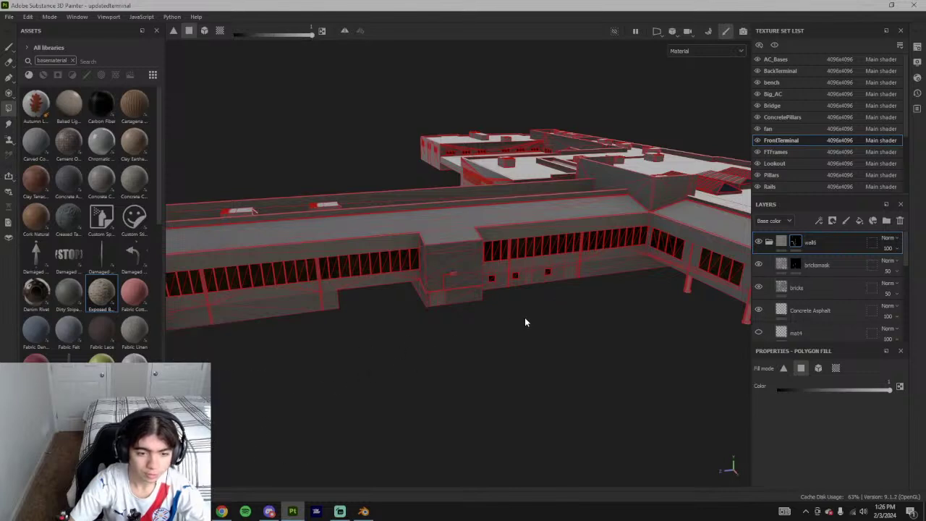
shift+click(566, 322)
shift+right_drag(567, 321, 545, 302)
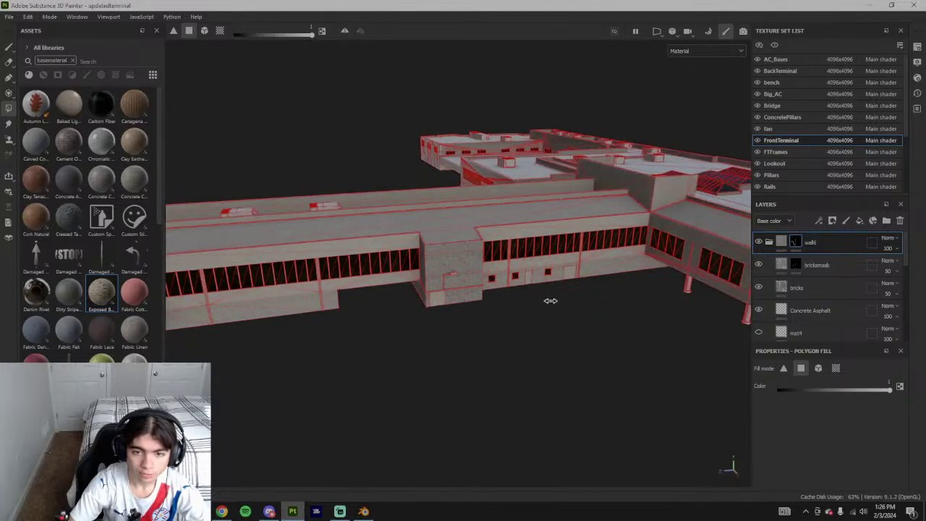
- Paint the bricksmask layer's mask over the brick base on the front of the tan block with the 1.36 brush
alt+drag(550, 306, 502, 293)
alt+middle_drag(513, 287, 431, 309)
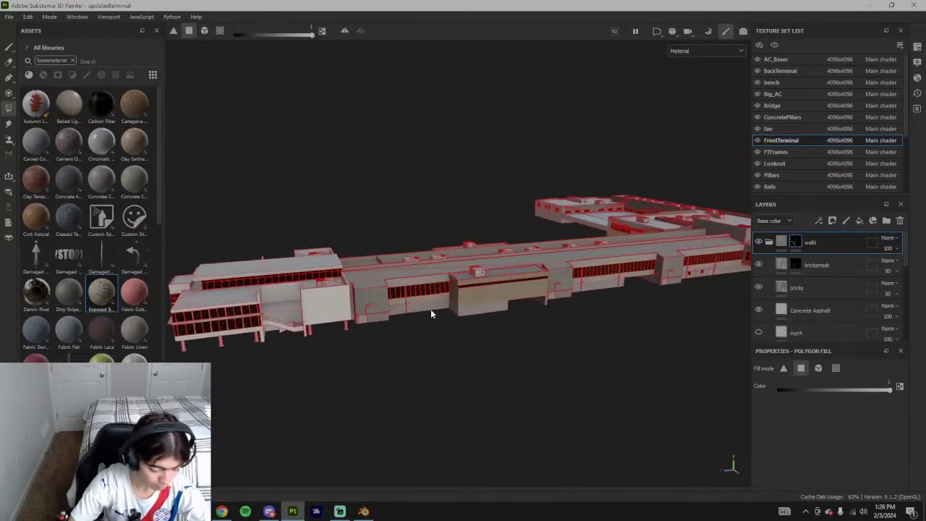
scroll(422, 301, up, 5)
alt+drag(419, 298, 502, 283)
scroll(557, 377, down, 3)
scroll(443, 315, up, 5)
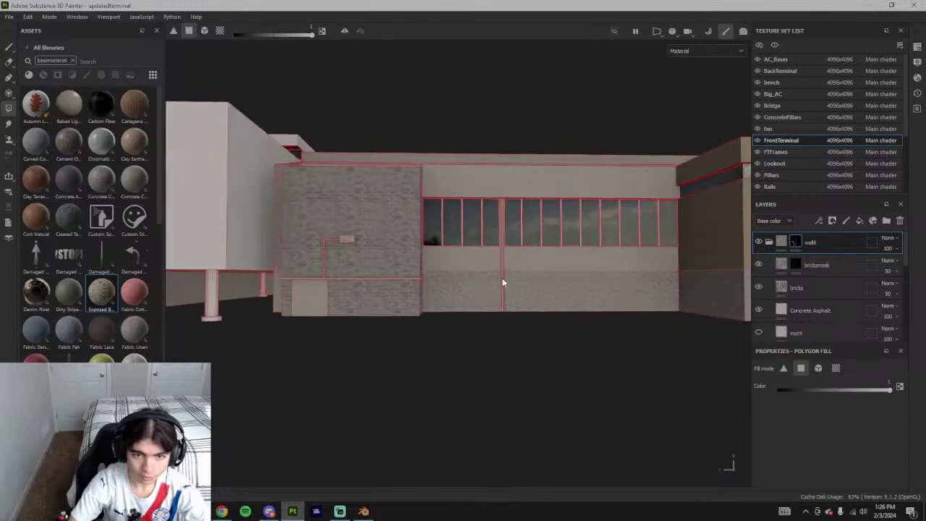
click(797, 266)
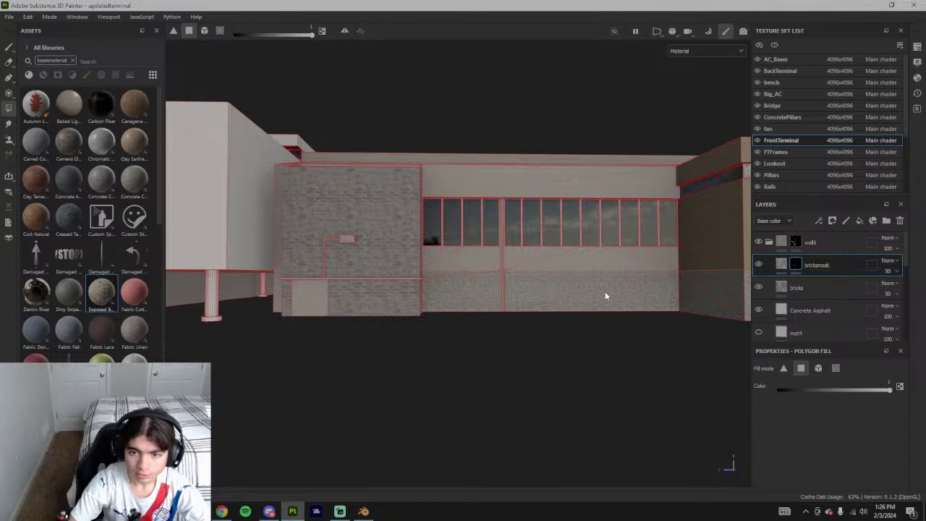
alt+drag(628, 290, 434, 283)
click(9, 46)
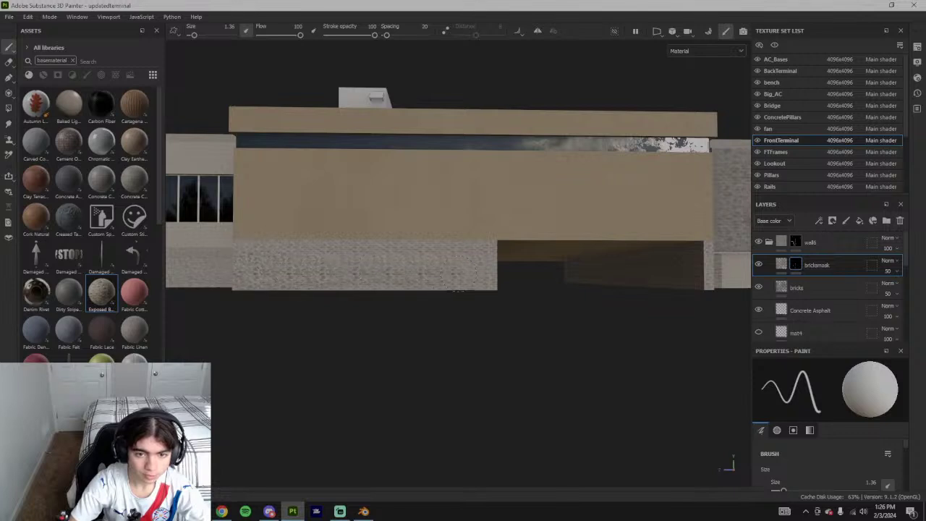
scroll(475, 304, down, 5)
alt+drag(475, 306, 399, 299)
scroll(297, 276, up, 4)
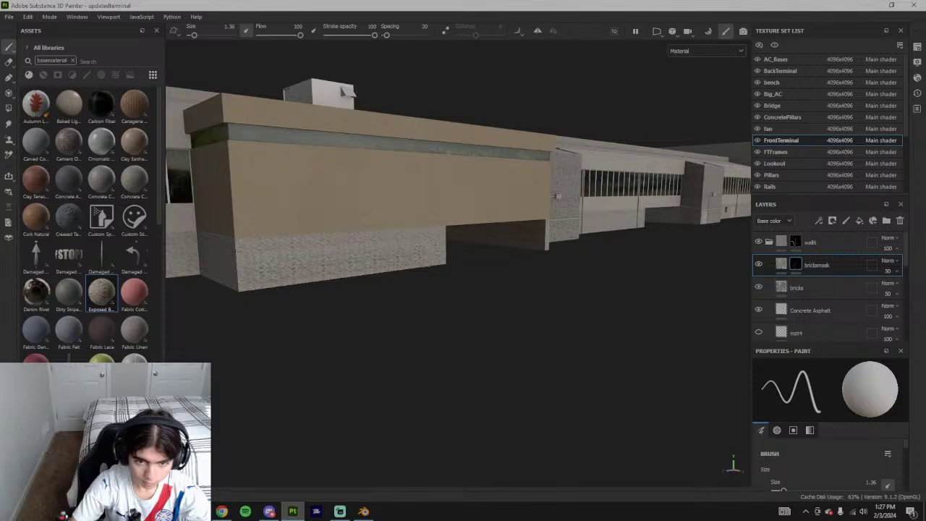
- Touch up the bricksmask mask on the side of the tan block's brick base and the lower wall of the window section
alt+drag(460, 249, 325, 139)
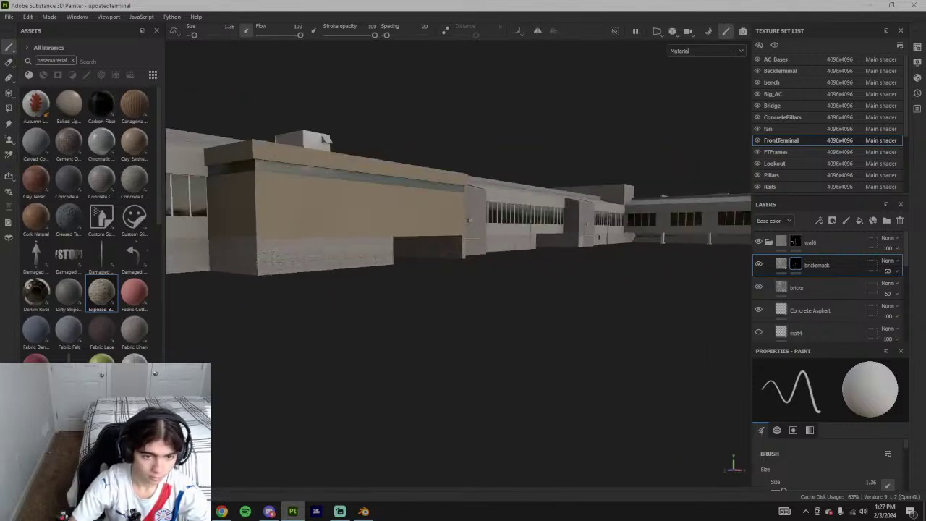
alt+drag(476, 293, 480, 314)
scroll(331, 345, up, 5)
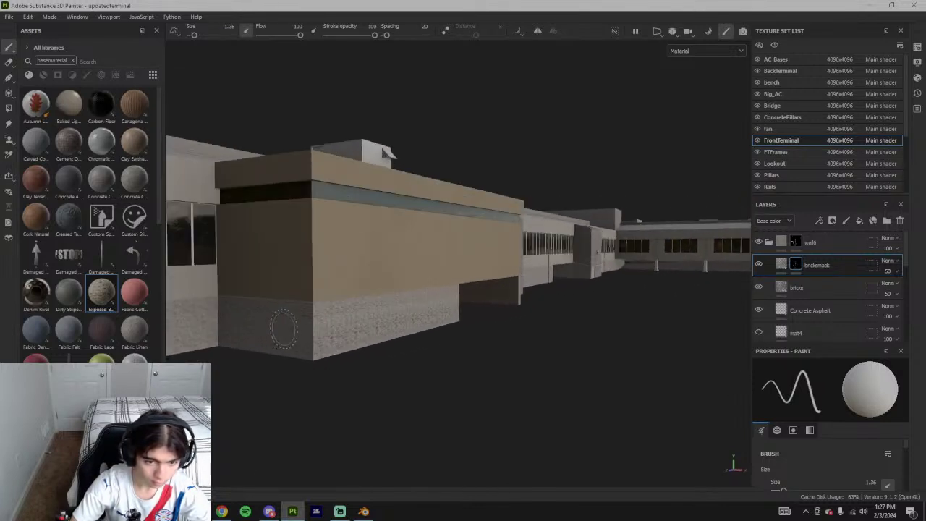
alt+drag(226, 320, 441, 309)
scroll(442, 308, up, 5)
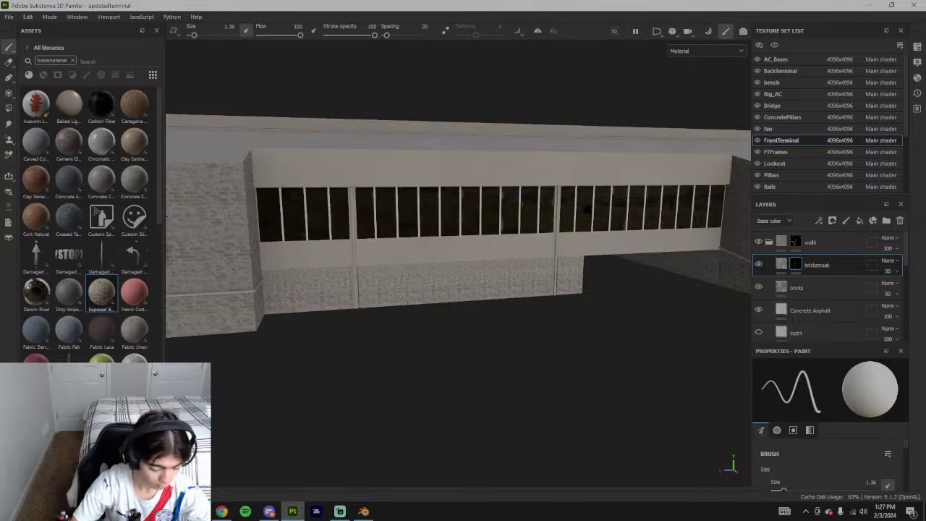
- Erase from the bricksmask mask with a 2.44 eraser along the lower wall beneath the windows between the two brick pillars
click(9, 61)
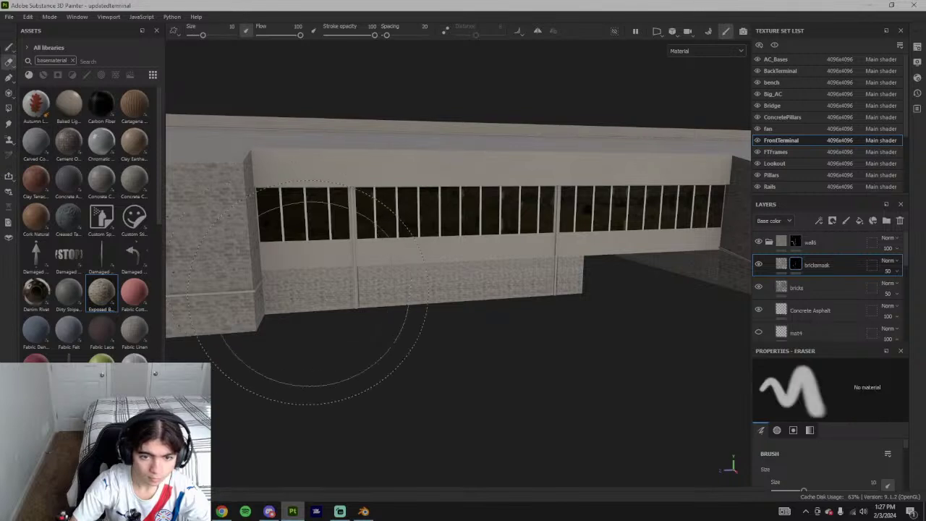
mouse_move(337, 364)
ctrl+right_down()
mouse_move(318, 329)
mouse_move(343, 318)
ctrl+right_up()
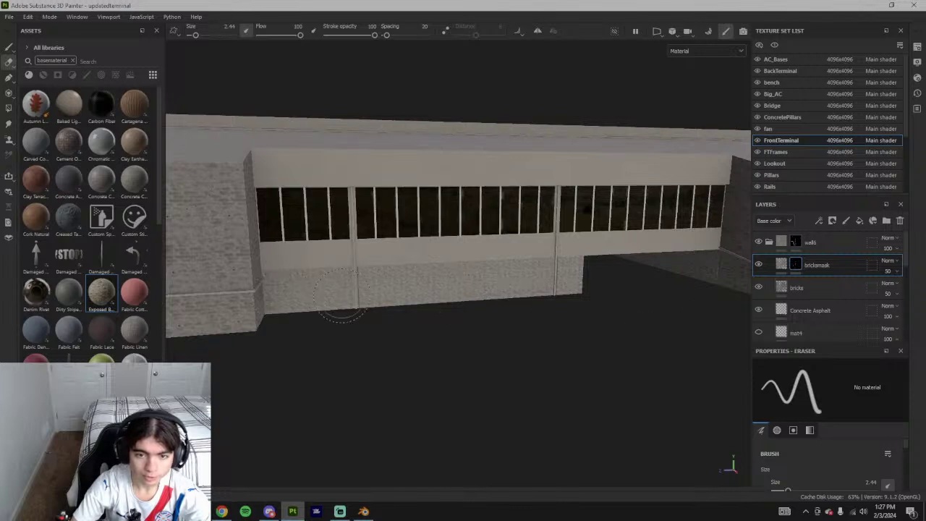
scroll(400, 350, down, 5)
scroll(401, 351, up, 3)
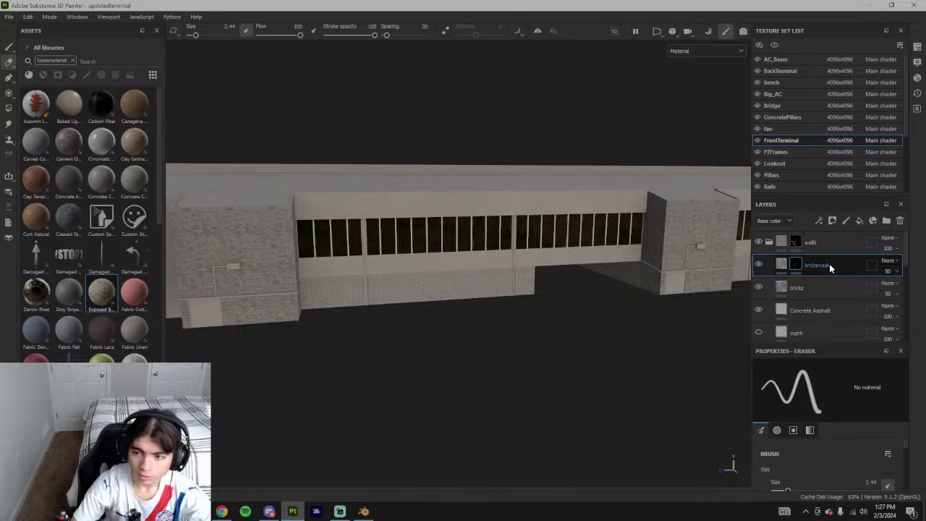
- Duplicate the bricksmask layer, clear the copy's mask and rename the copy bricksmasklowopacity
key(ctrl+d)
right_click(800, 262)
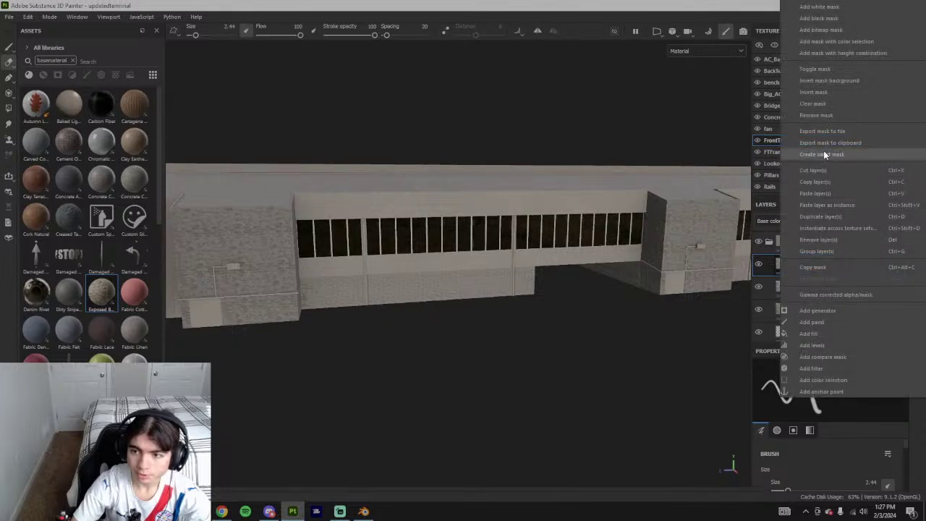
click(816, 106)
double_click(840, 264)
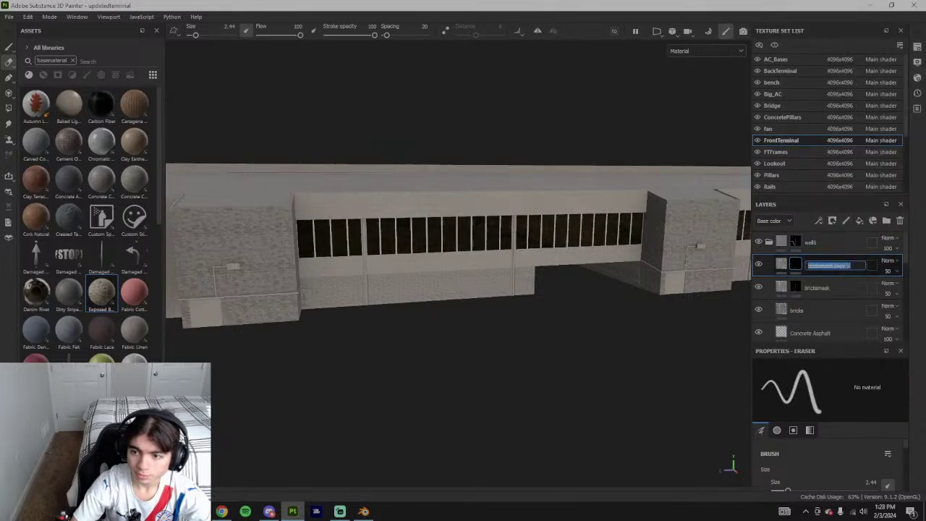
drag(852, 265, 834, 265)
key(BackSpace)
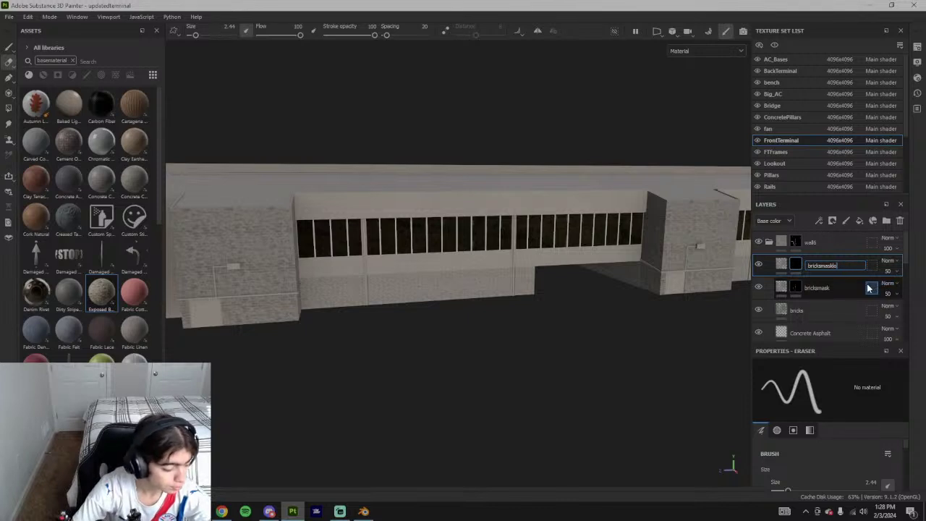
text(lowopaci)
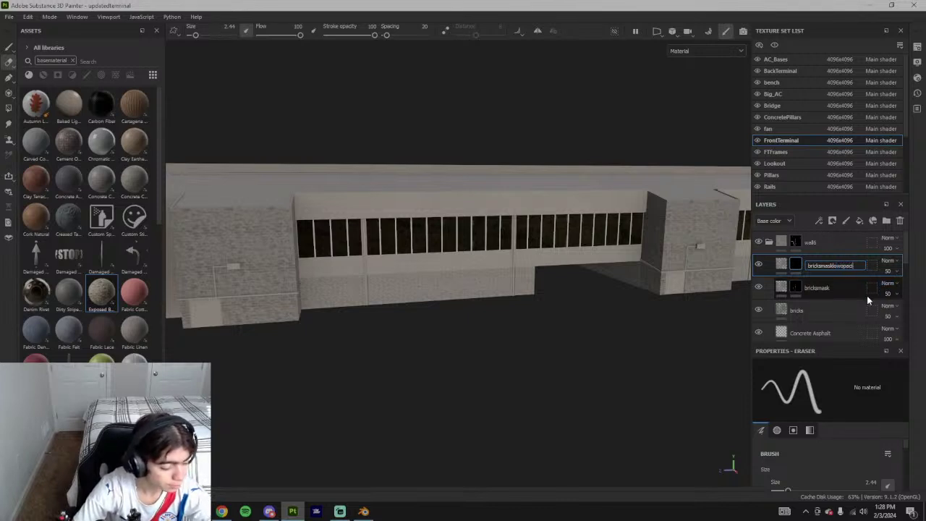
text(ty)
key(Return)
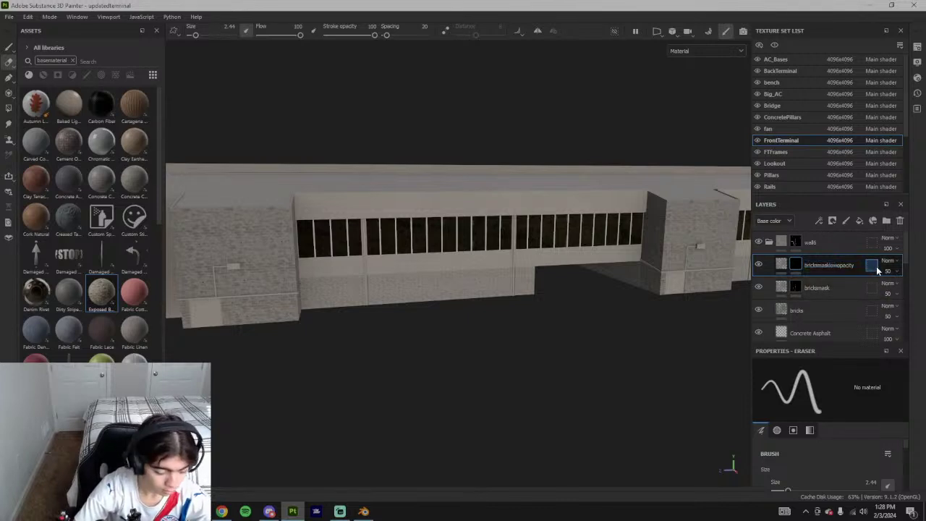
- Set the bricksmasklowopacity layer's opacity to 25
click(889, 272)
click(892, 290)
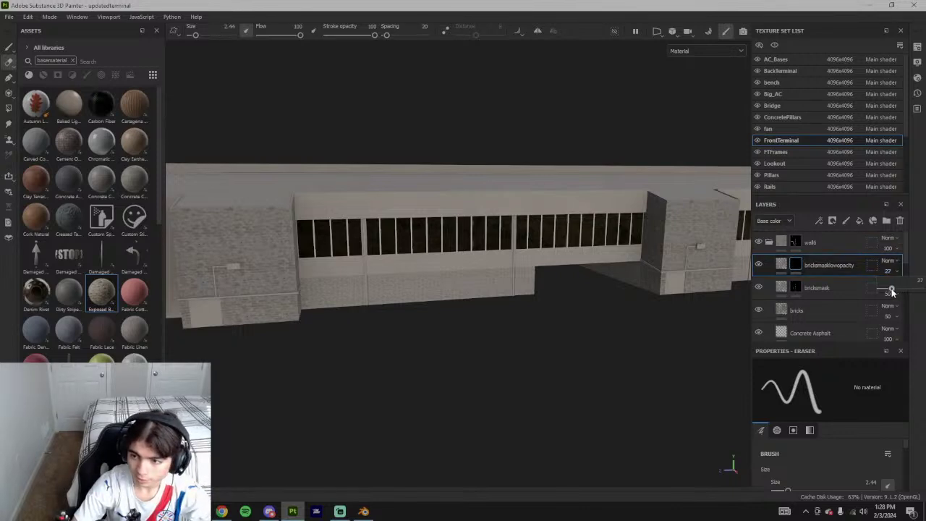
drag(892, 292, 891, 292)
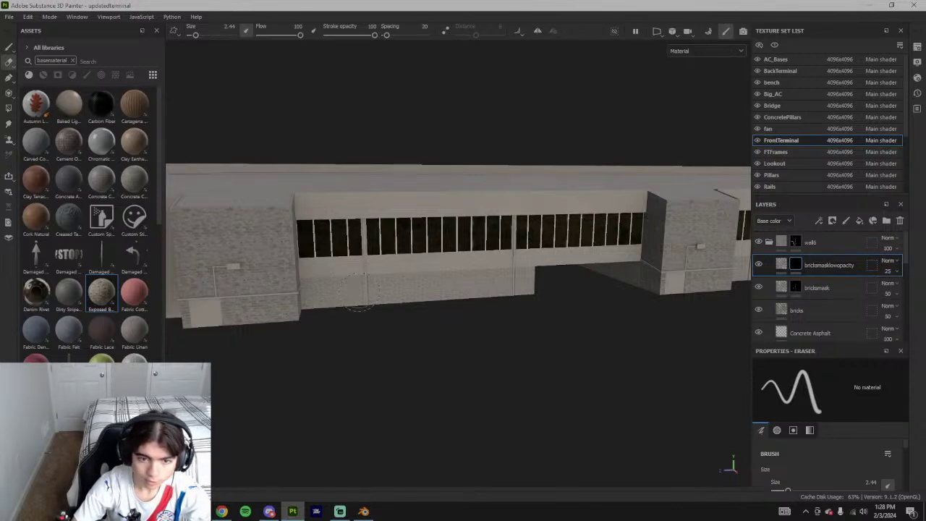
- Paint the bricksmasklowopacity mask over the lower wall between the two brick pillars with the 1.36 brush
key(1)
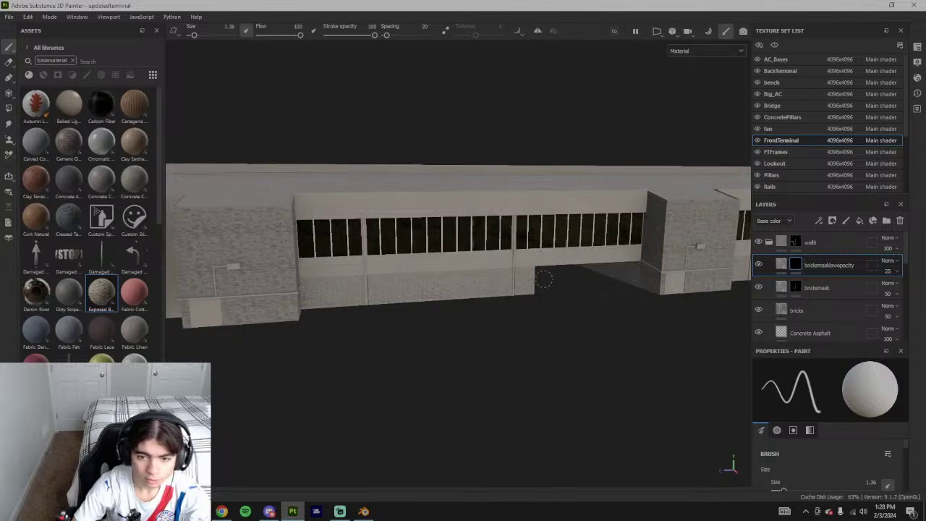
mouse_move(582, 283)
alt+mouse_down()
mouse_move(530, 314)
mouse_move(490, 299)
alt+mouse_up()
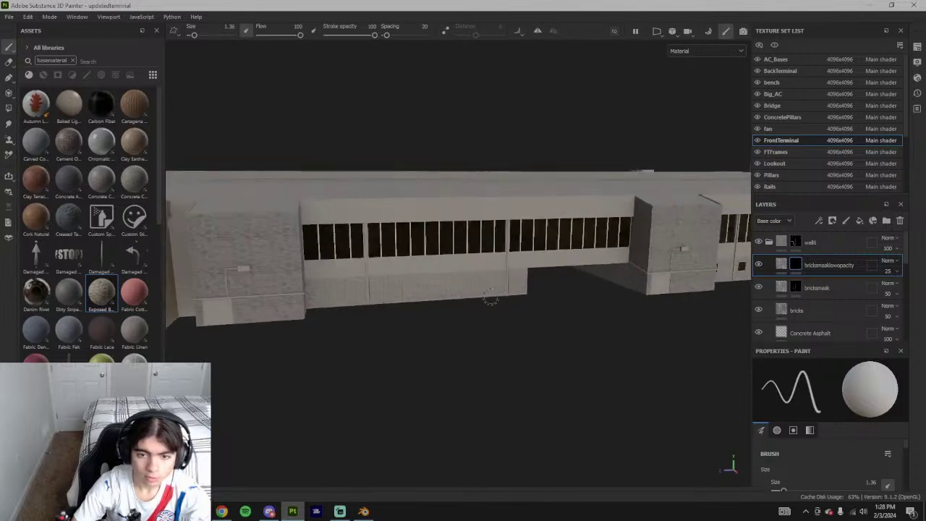
alt+right_drag(490, 299, 575, 289)
scroll(571, 307, down, 8)
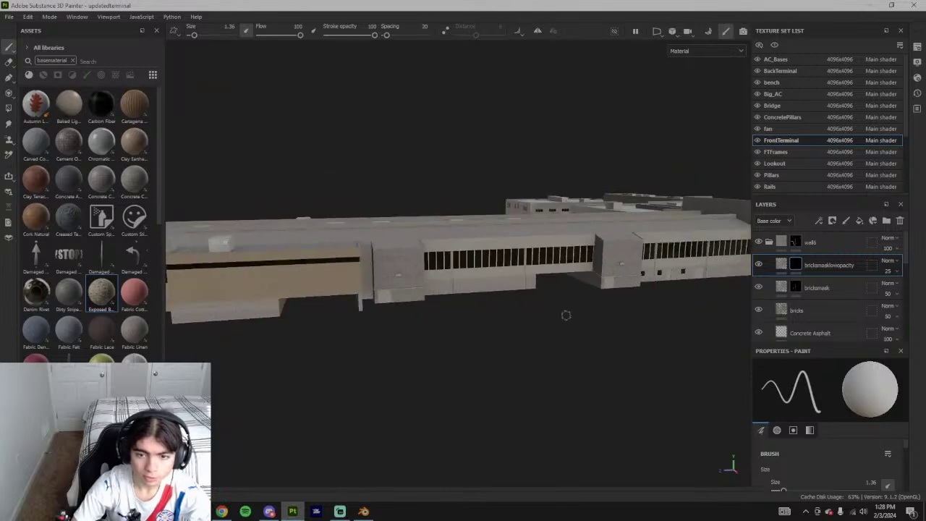
scroll(576, 292, up, 7)
scroll(448, 293, down, 5)
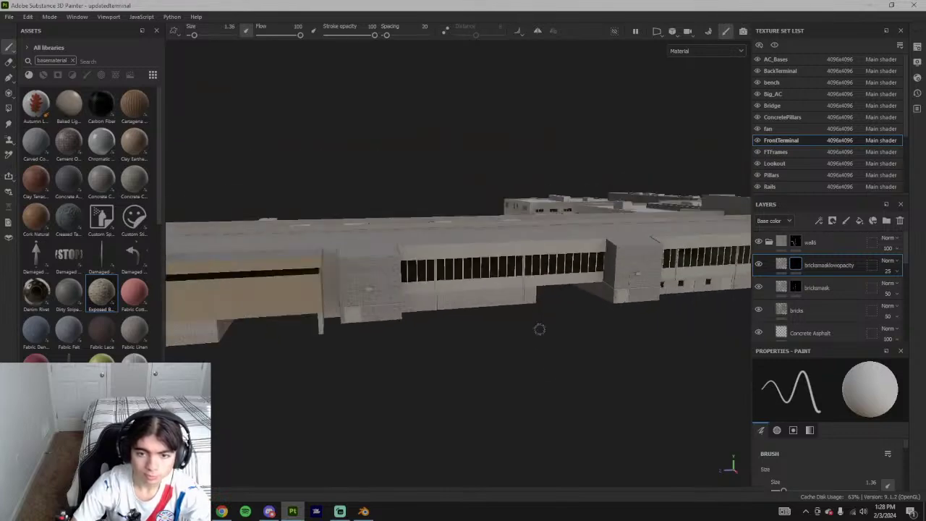
scroll(534, 338, up, 5)
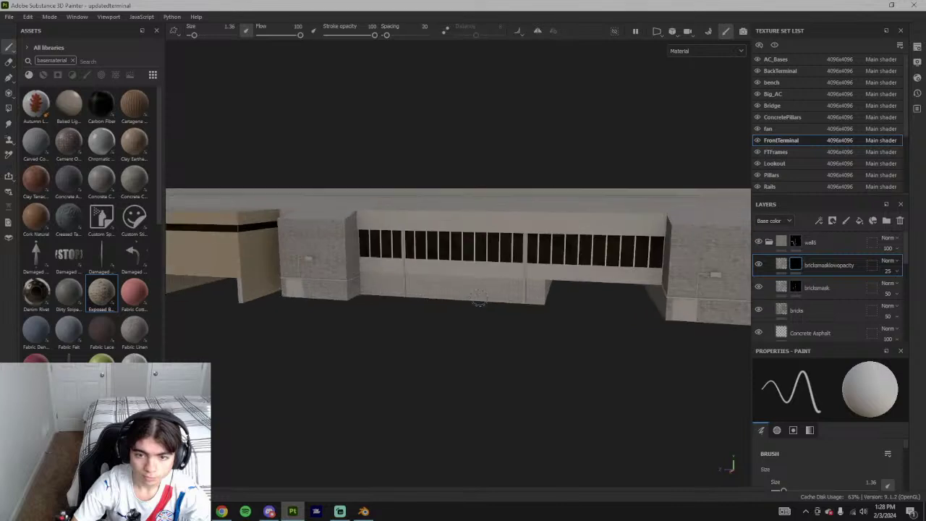
scroll(434, 290, up, 1)
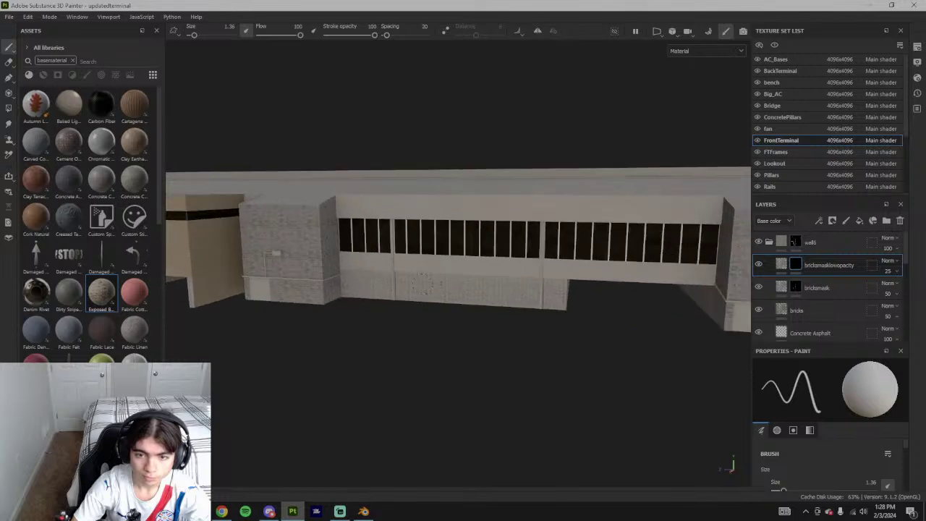
- Compare the brick pattern on the lower wall between the pillars from close up and from a distance
scroll(475, 323, down, 5)
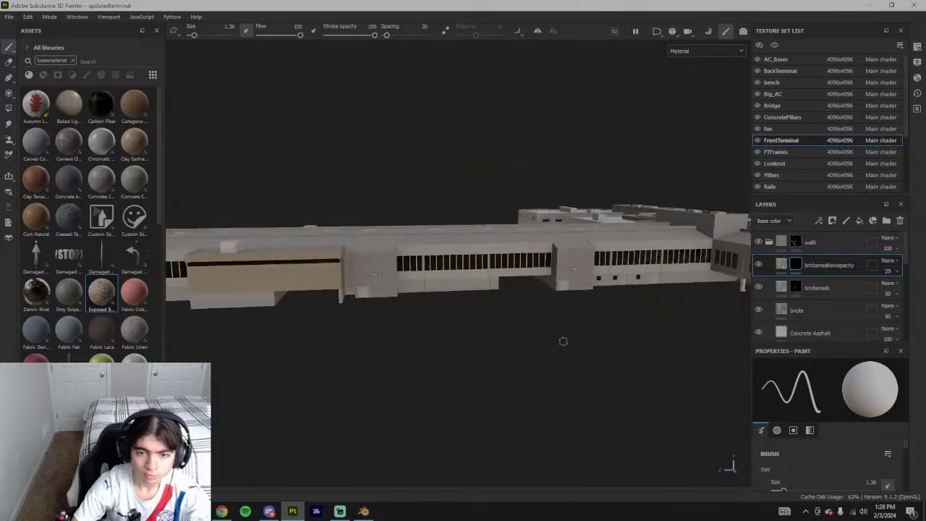
scroll(563, 341, up, 5)
scroll(418, 281, down, 5)
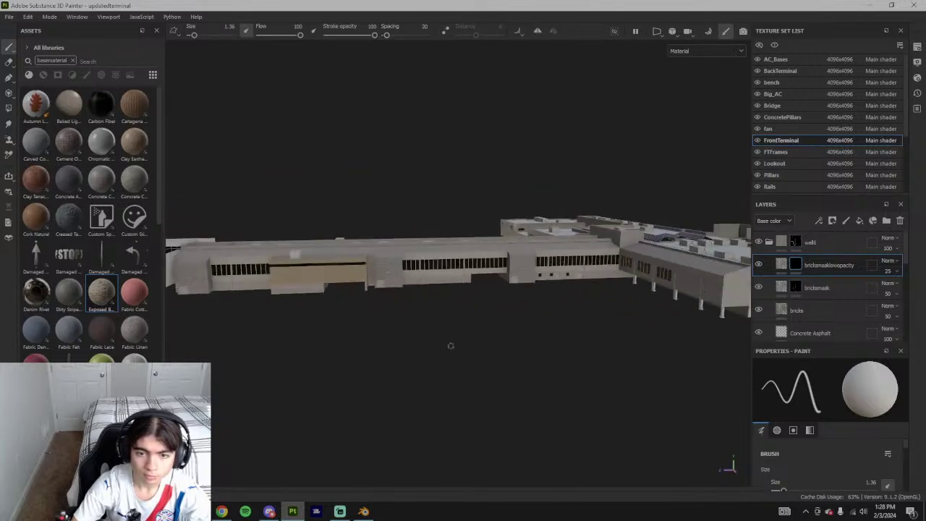
scroll(433, 280, up, 4)
scroll(476, 297, down, 4)
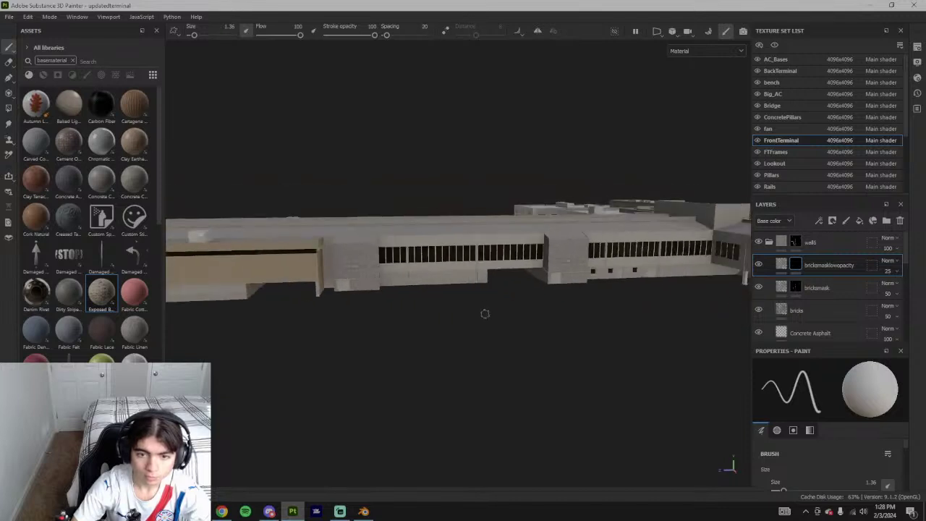
alt+drag(485, 315, 507, 320)
scroll(430, 308, up, 3)
scroll(501, 287, up, 4)
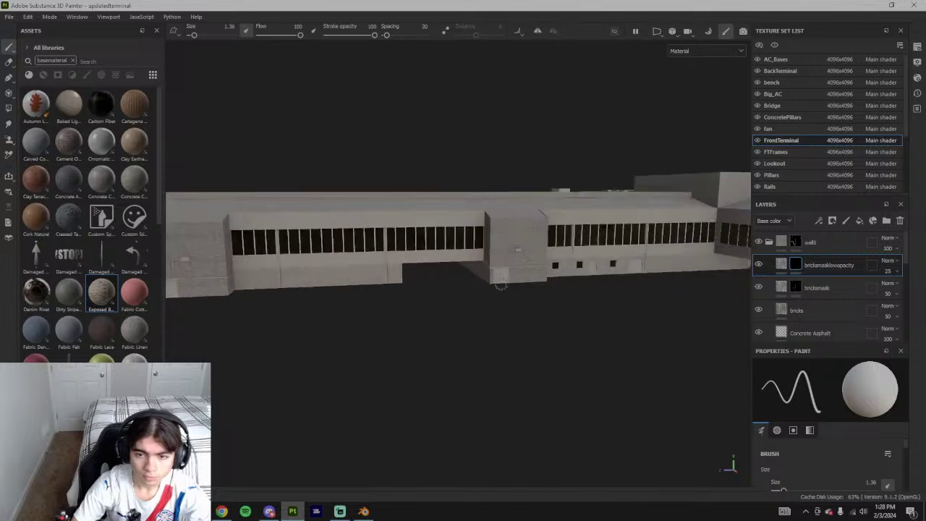
- Paint the bricksmasklowopacity mask over the lower wall around the small windows and doors, using a 3.12 brush
alt+drag(500, 285, 412, 286)
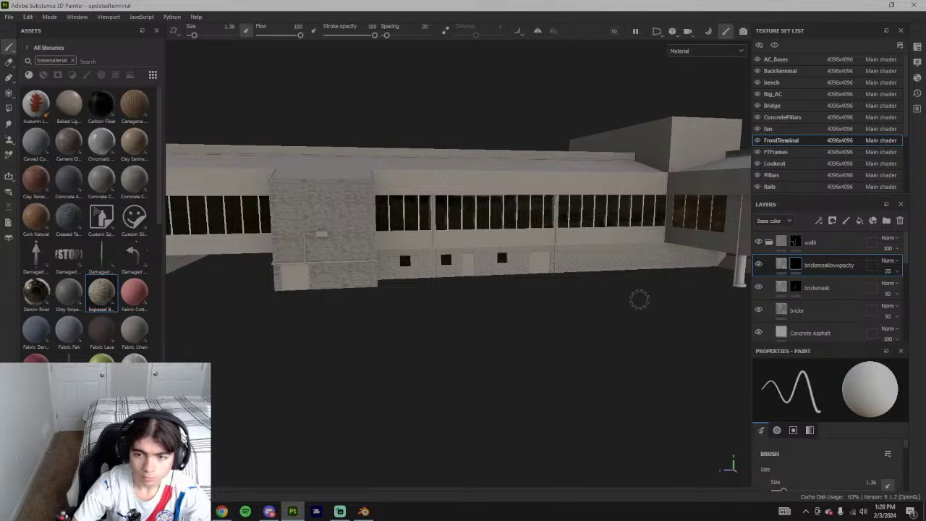
alt+drag(639, 299, 435, 270)
scroll(590, 283, up, 5)
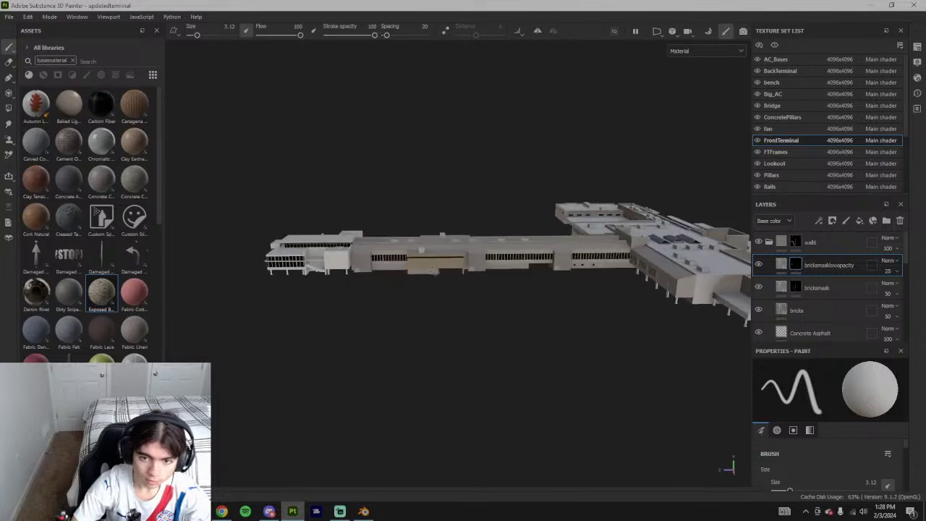
- Inspect the FrontTerminal facade from several angles and distances, including the brick around the small lower windows and the brick pillars
alt+drag(507, 318, 612, 253)
scroll(613, 253, up, 5)
alt+drag(414, 299, 457, 302)
scroll(457, 301, down, 3)
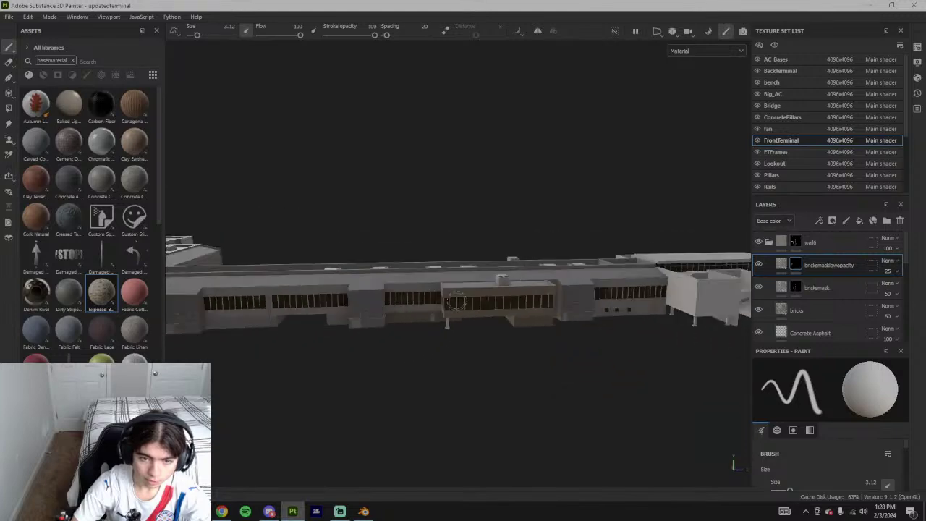
alt+drag(581, 300, 442, 286)
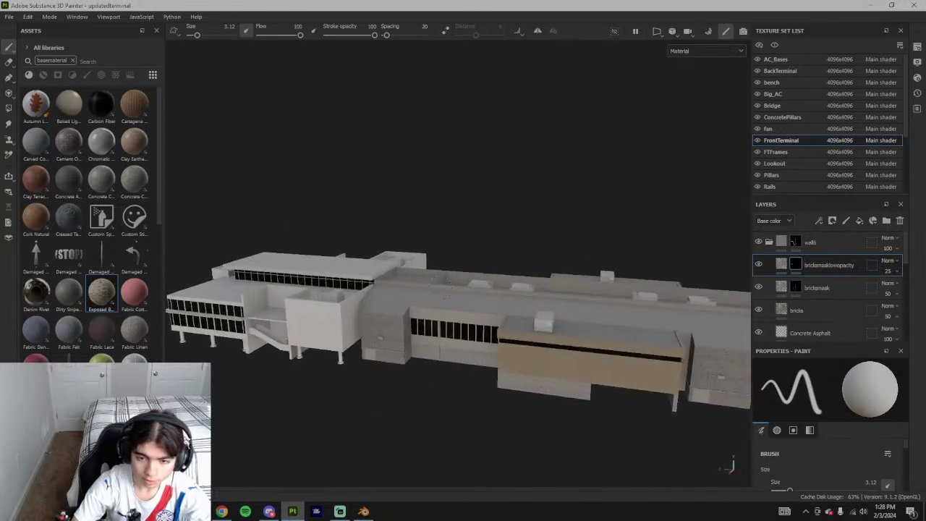
mouse_move(624, 319)
alt+mouse_down()
mouse_move(531, 331)
mouse_move(524, 375)
mouse_move(514, 364)
mouse_move(600, 368)
mouse_move(662, 318)
mouse_move(445, 331)
mouse_move(468, 335)
mouse_move(485, 291)
mouse_move(490, 327)
mouse_move(571, 337)
mouse_move(536, 310)
mouse_move(446, 343)
mouse_move(480, 333)
mouse_move(520, 354)
mouse_move(499, 322)
mouse_move(503, 289)
mouse_move(474, 319)
mouse_move(411, 317)
alt+mouse_up()
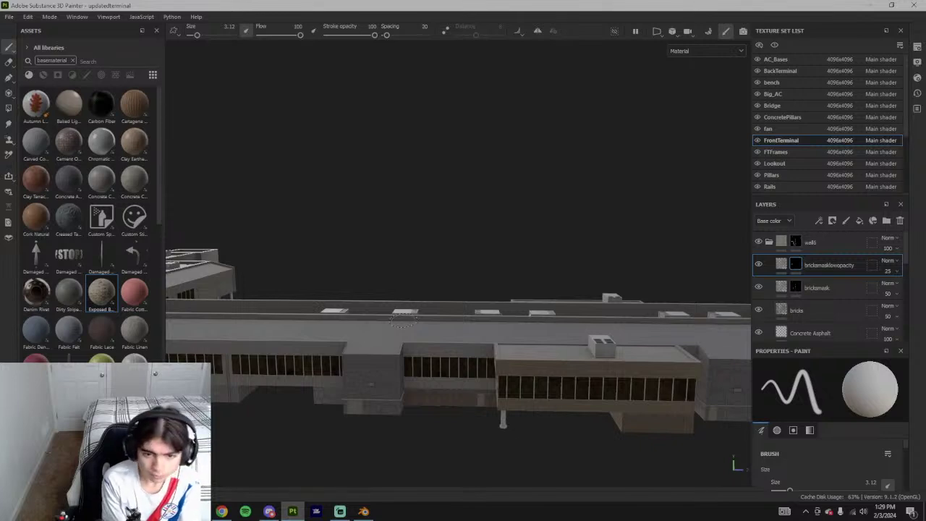
alt+drag(410, 199, 441, 225)
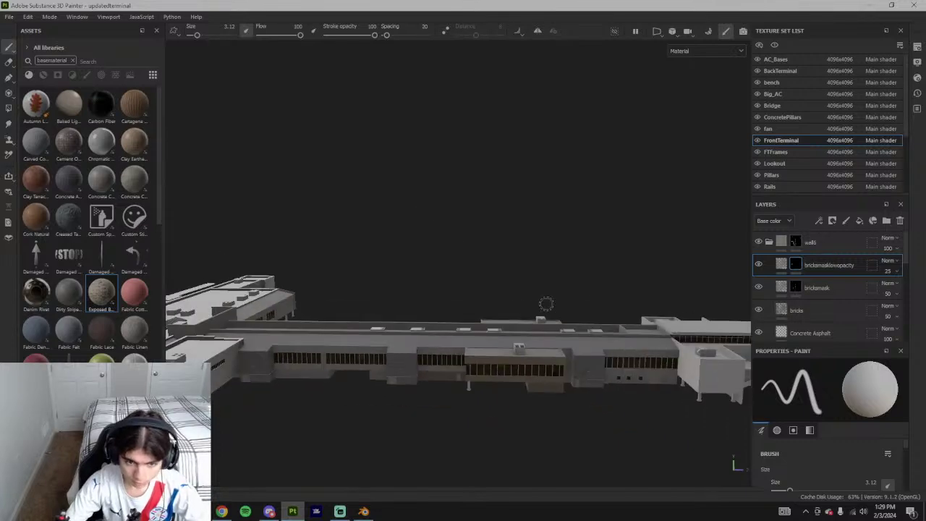
alt+drag(531, 287, 694, 339)
alt+drag(441, 377, 285, 317)
alt+drag(600, 382, 551, 362)
scroll(551, 362, up, 3)
scroll(551, 362, up, 4)
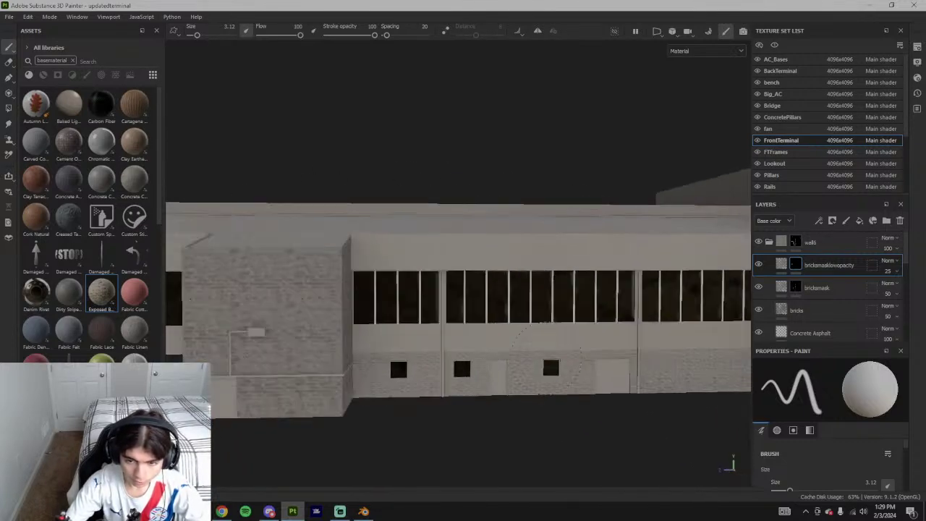
scroll(551, 362, down, 8)
alt+middle_drag(330, 371, 595, 352)
alt+drag(601, 348, 637, 304)
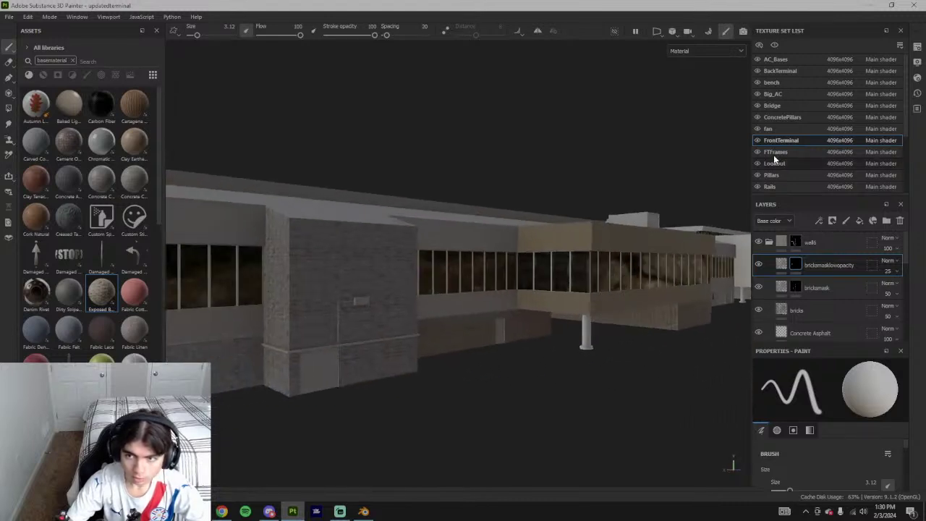
- Check the base color of the base layer in the ConcretePillars texture set
click(786, 116)
scroll(847, 454, down, 5)
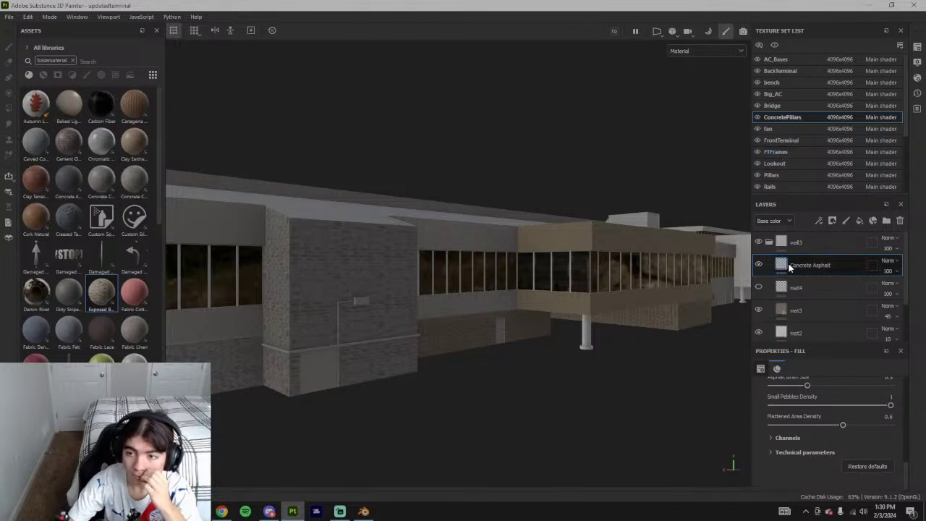
scroll(789, 294, down, 3)
click(795, 325)
click(818, 478)
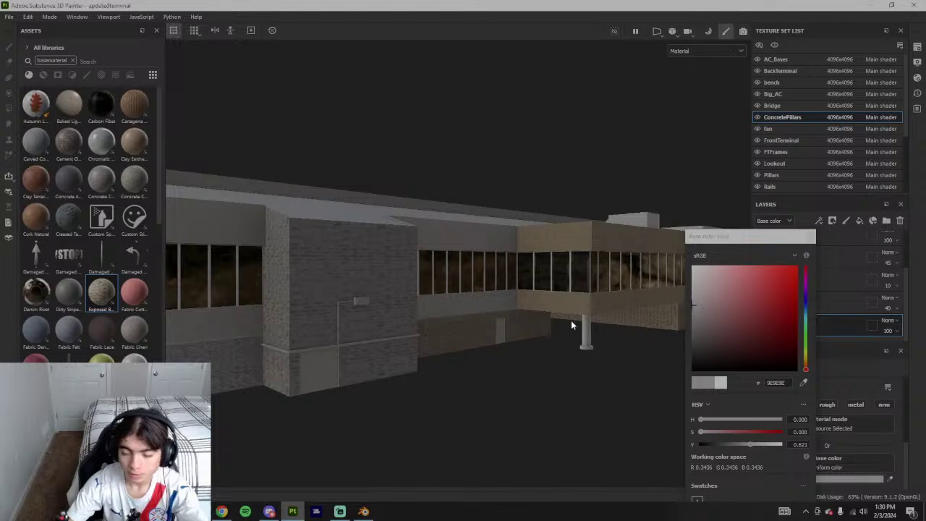
click(811, 237)
- Examine the long terminal front from both ends and the brick wall beneath the tan overhanging section up close
alt+middle_drag(687, 301, 437, 308)
alt+drag(437, 308, 550, 333)
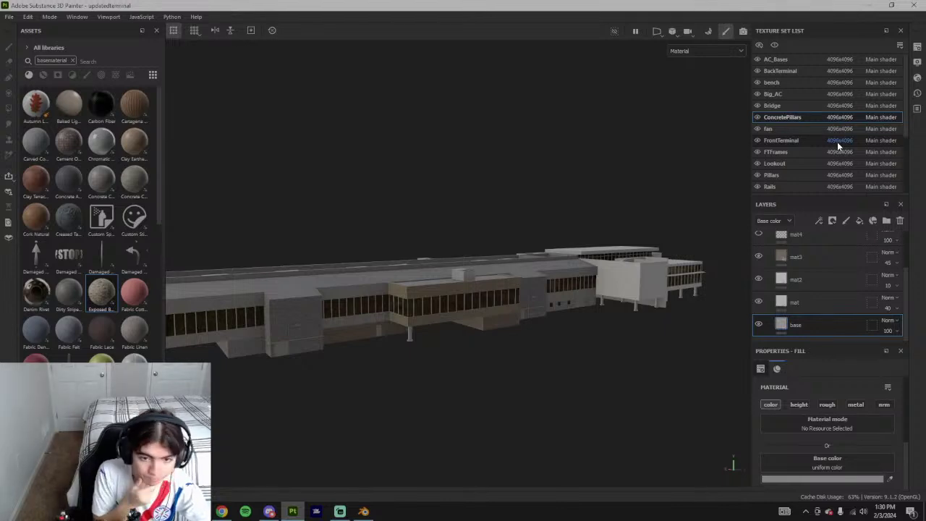
alt+drag(599, 267, 410, 284)
alt+drag(551, 309, 486, 303)
alt+middle_drag(486, 298, 534, 247)
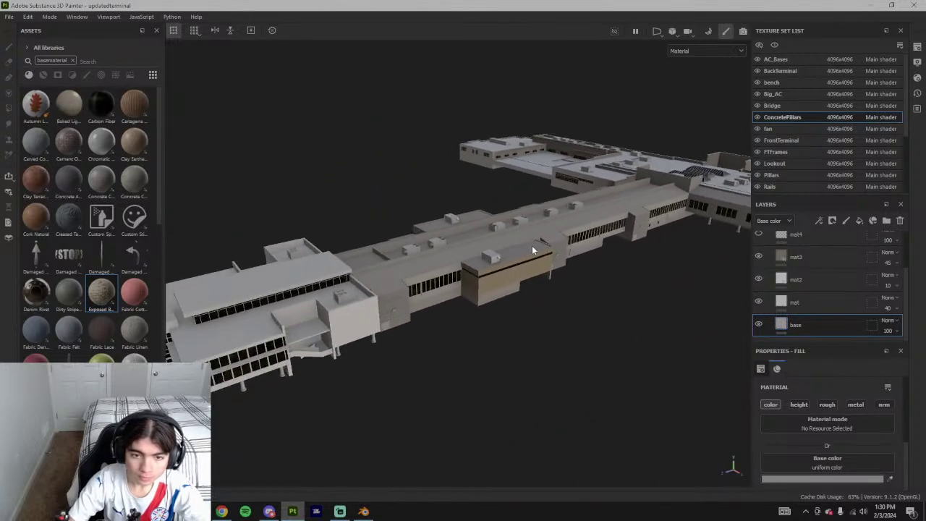
alt+drag(533, 247, 471, 224)
scroll(516, 303, up, 5)
scroll(539, 320, up, 5)
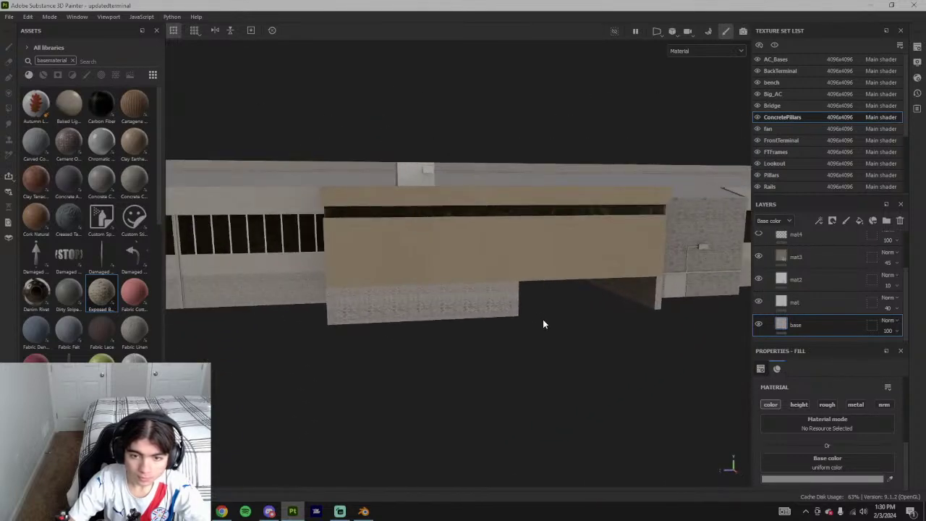
scroll(782, 290, up, 3)
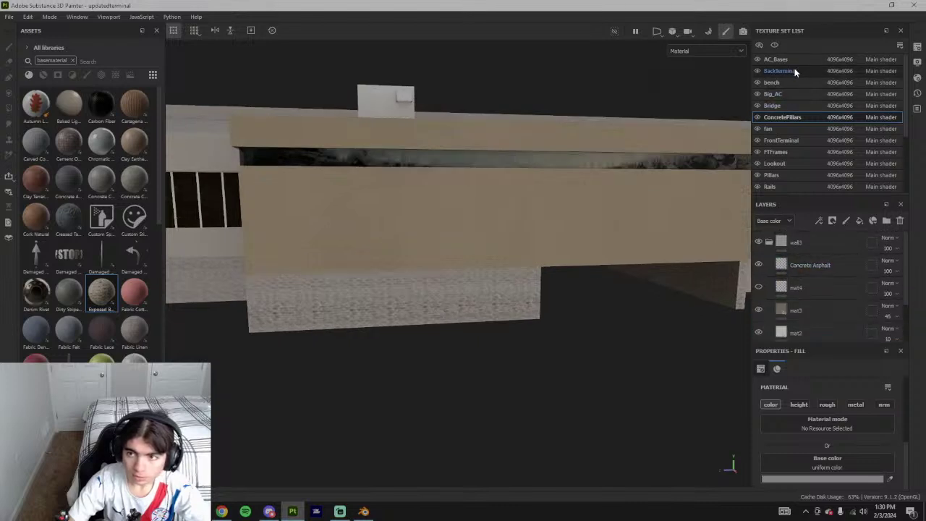
- Return to the FrontTerminal texture set and ready the bricksmasklowopacity mask for painting with a 1.35 brush
click(803, 262)
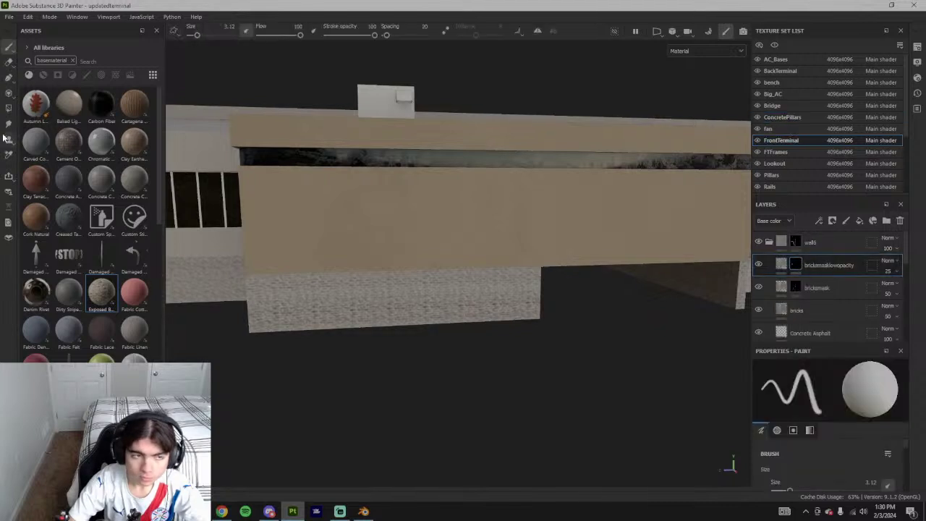
click(9, 62)
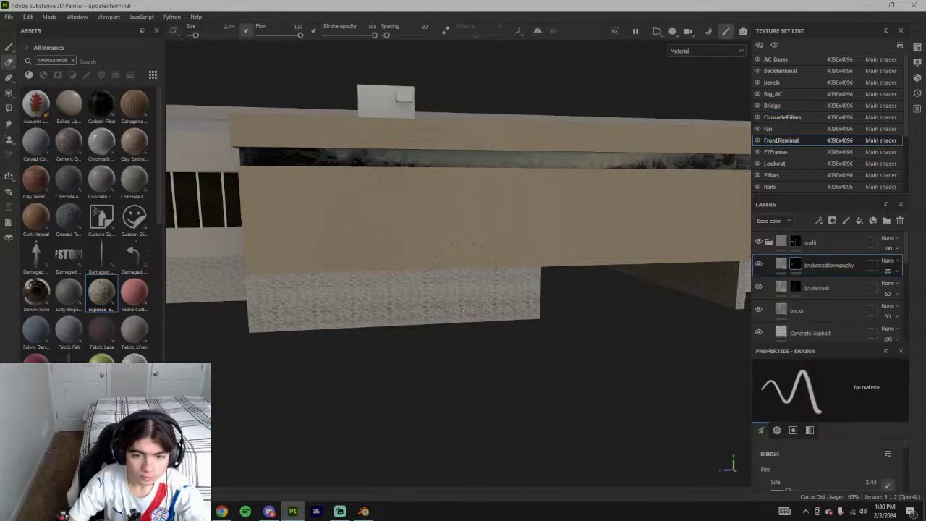
alt+drag(434, 329, 689, 287)
click(801, 288)
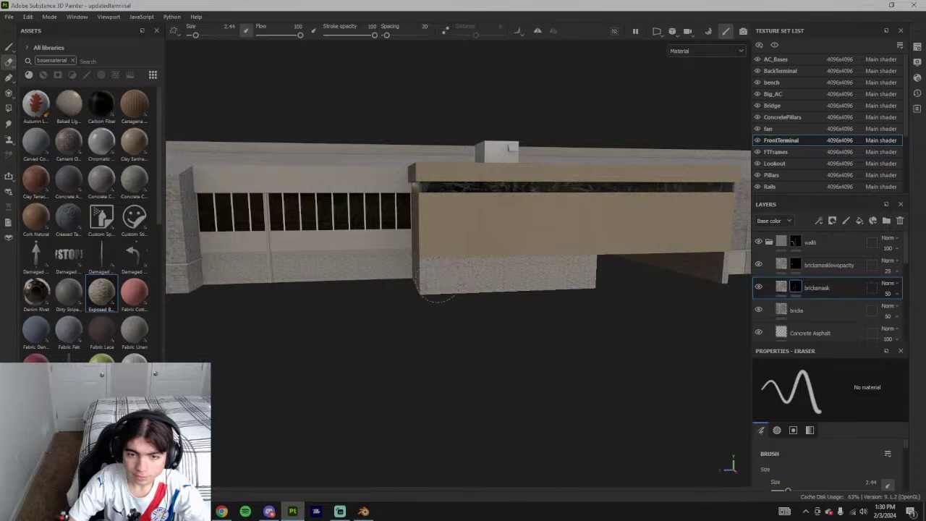
click(8, 46)
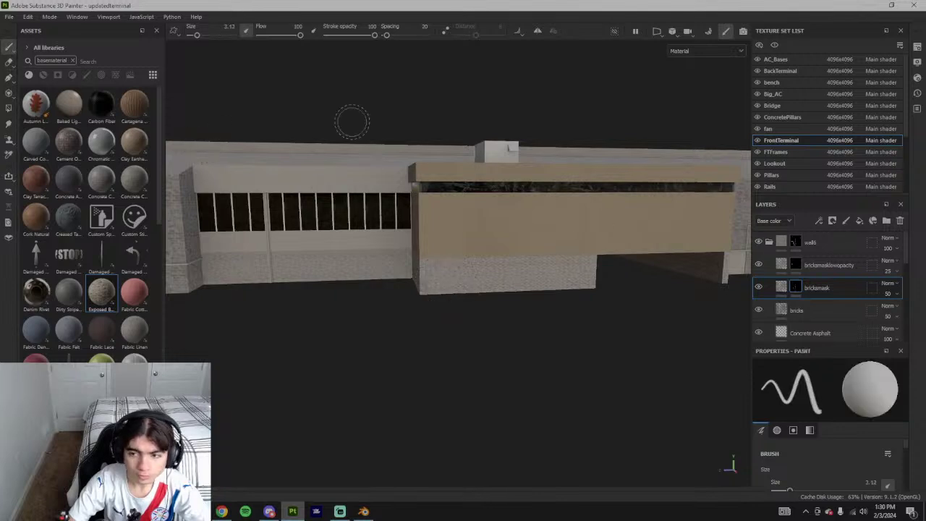
click(796, 265)
alt+drag(464, 297, 451, 306)
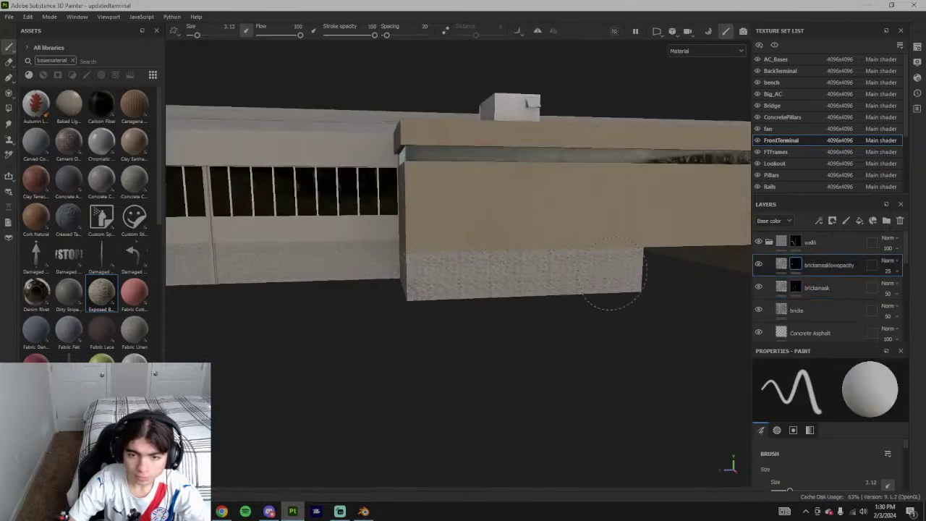
alt+drag(614, 272, 542, 285)
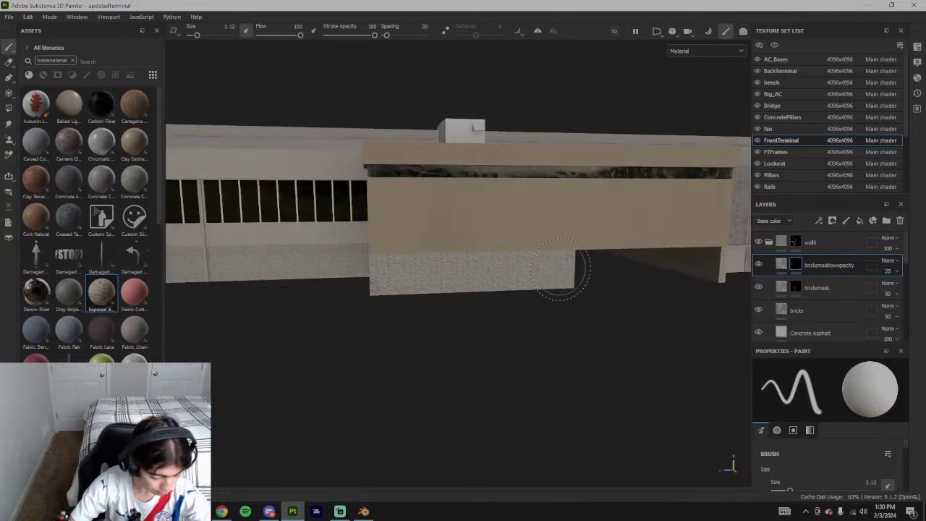
key(bracketleft)
key(bracketleft)
key(bracketleft)
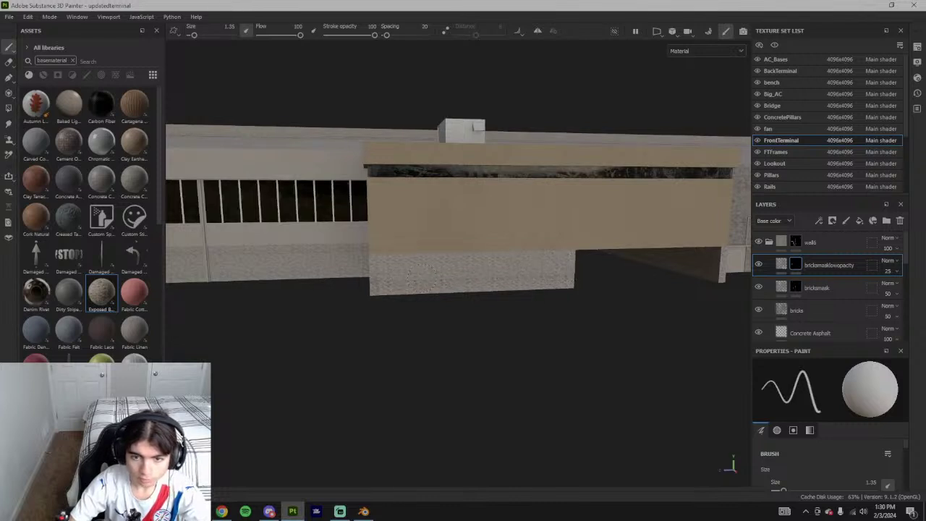
- Save the project after reviewing the whole terminal from a distance
scroll(637, 371, down, 3)
alt+drag(637, 370, 525, 348)
scroll(604, 346, down, 3)
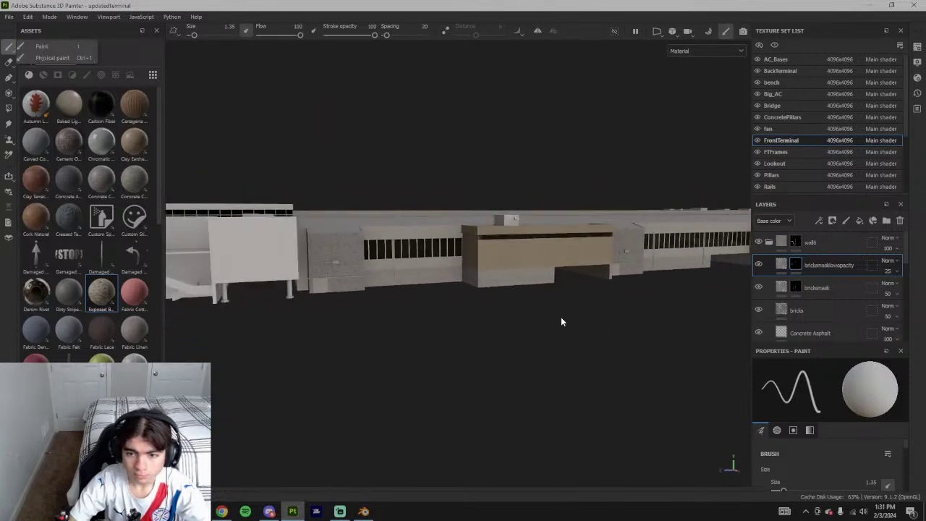
scroll(553, 384, down, 3)
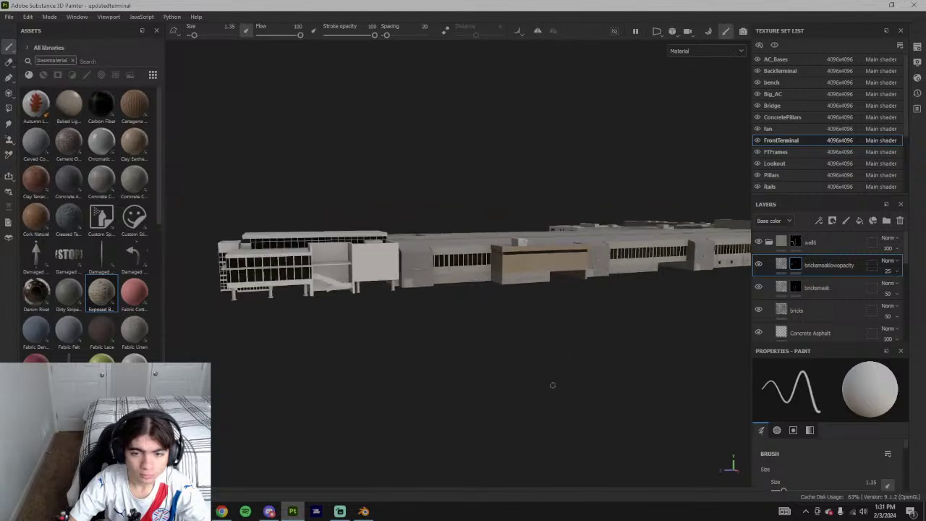
alt+drag(561, 311, 564, 330)
key(ctrl+s)
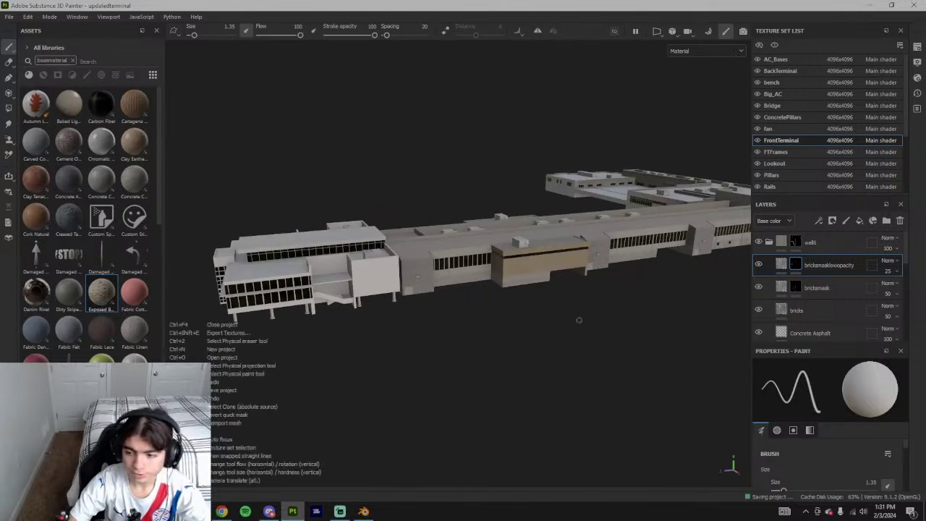
- Play the reference YouTube video of the airport terminal in the browser briefly, pause it and return to Substance 3D Painter
alt+drag(579, 320, 612, 291)
alt+drag(642, 355, 542, 288)
scroll(542, 288, up, 3)
click(221, 511)
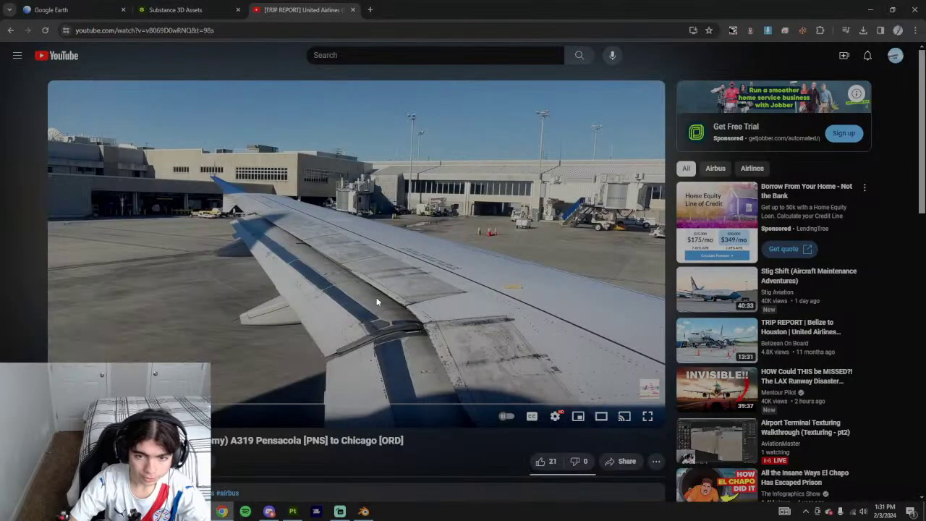
click(492, 230)
click(610, 236)
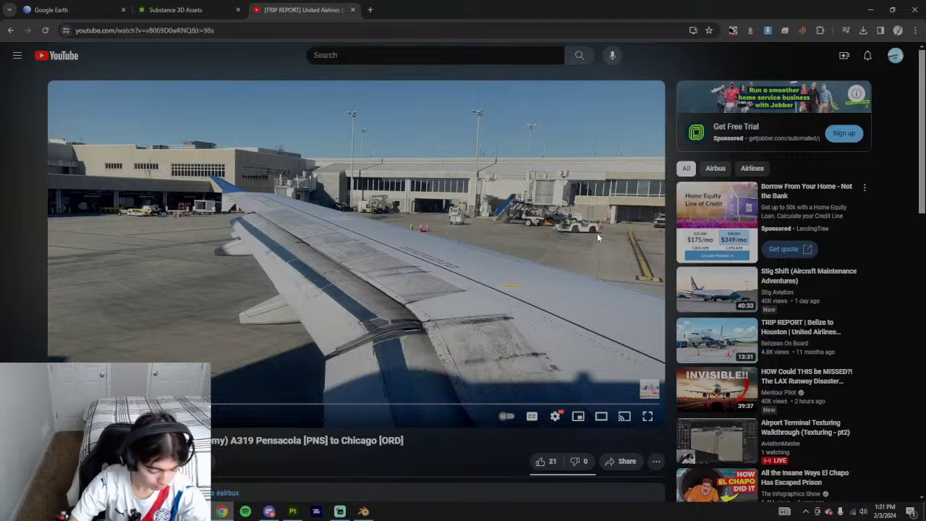
click(293, 508)
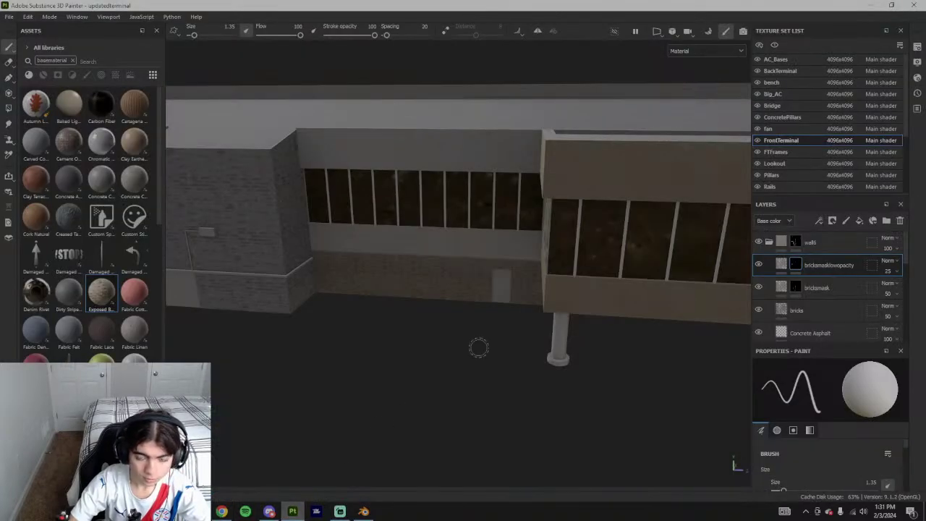
- Examine the brick pillars and walls along the terminal, ending at the recessed brick wall with the door behind the round pillar
scroll(456, 372, down, 5)
mouse_move(435, 307)
alt+mouse_down()
mouse_move(417, 250)
mouse_move(351, 218)
mouse_move(464, 253)
alt+mouse_up()
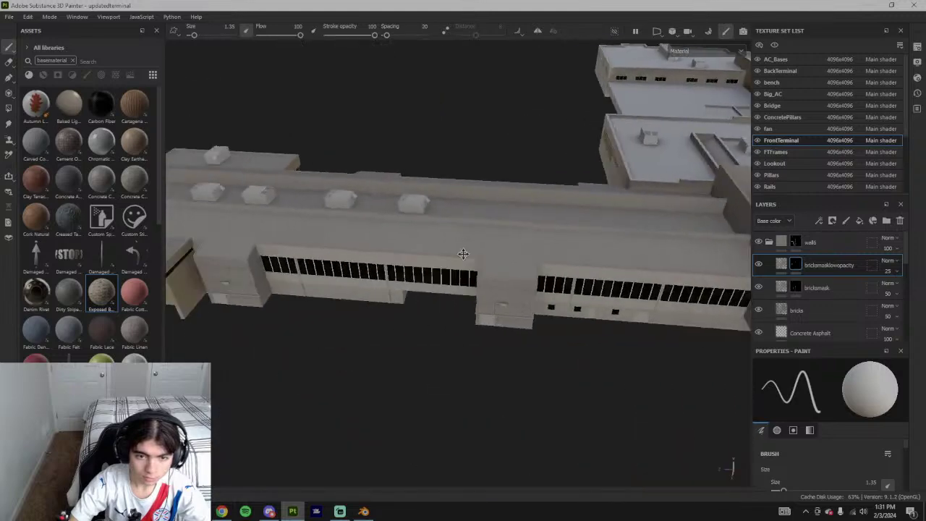
scroll(492, 322, up, 4)
scroll(465, 364, down, 4)
scroll(328, 310, up, 8)
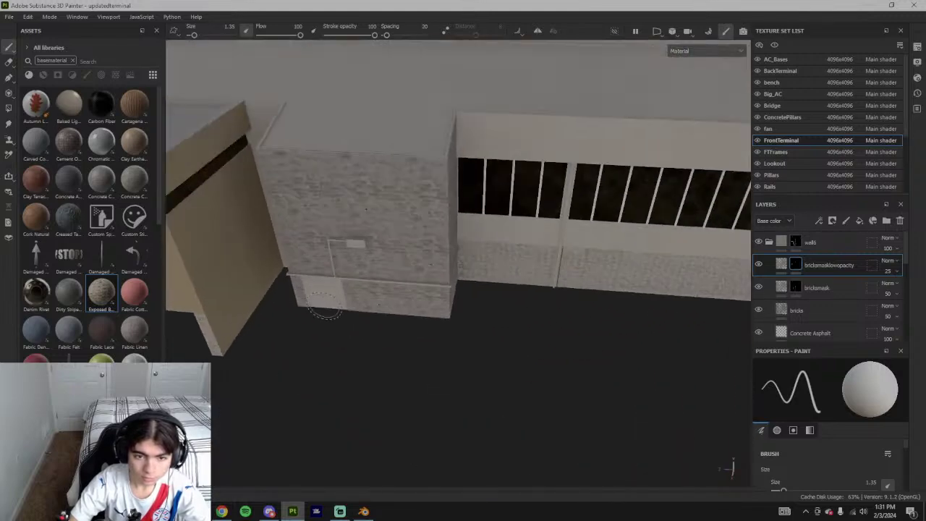
scroll(326, 337, down, 5)
alt+middle_drag(290, 314, 672, 320)
alt+drag(348, 253, 637, 249)
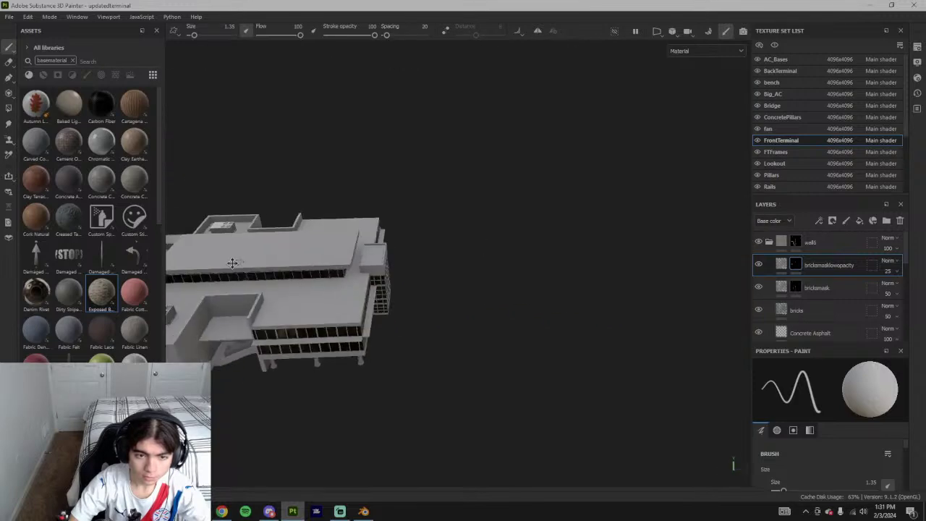
alt+middle_drag(234, 262, 537, 249)
alt+drag(463, 255, 443, 265)
scroll(435, 272, up, 5)
scroll(408, 276, up, 5)
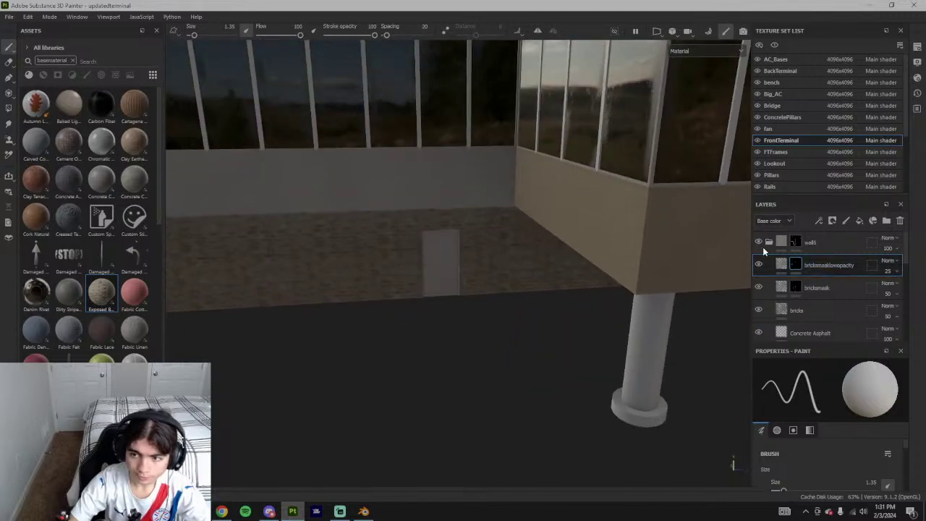
- Collapse the wall6 folder and add a fill layer at the top of the FrontTerminal layer stack
click(768, 244)
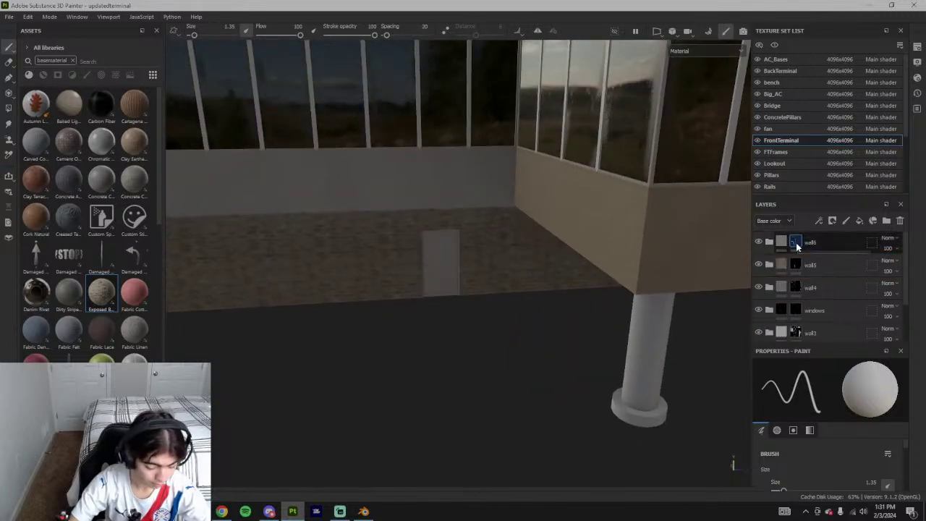
mouse_move(796, 245)
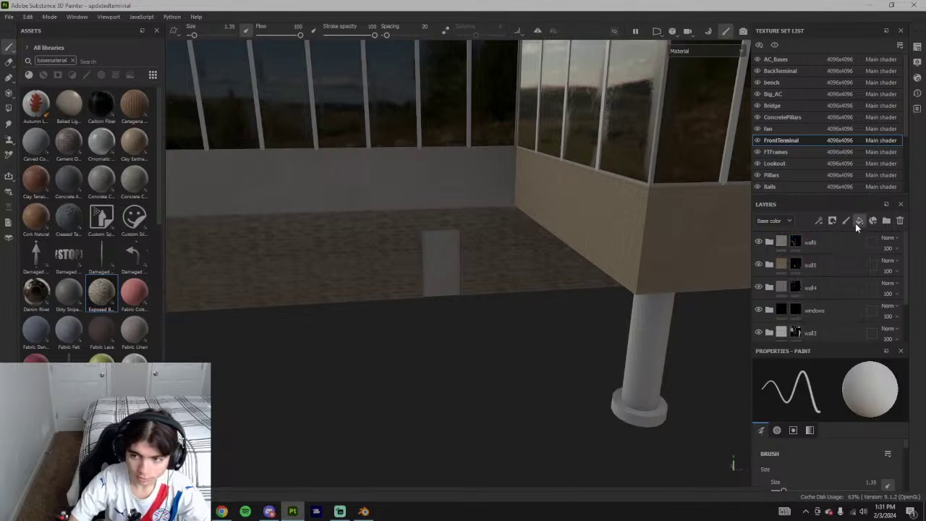
click(858, 222)
drag(799, 264, 796, 239)
- Set the new fill layer's blending mode to Normal in the Height channel
click(773, 221)
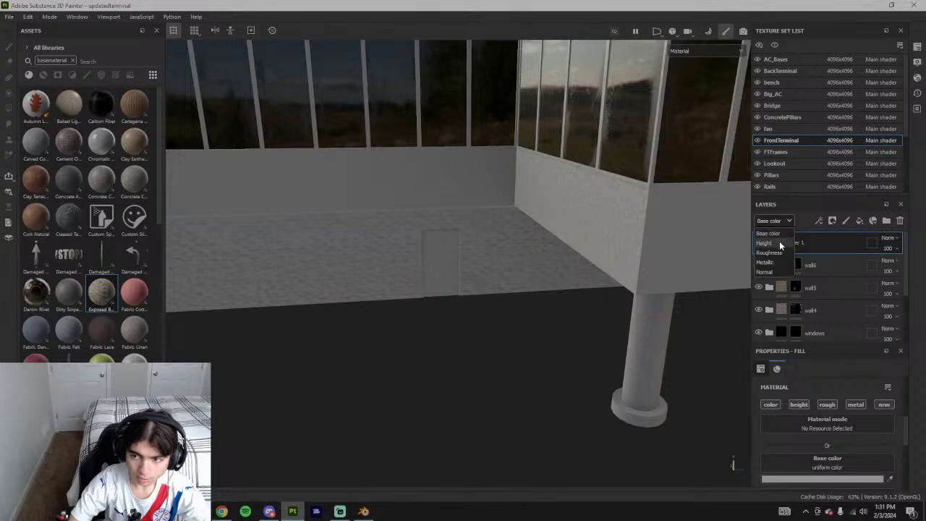
click(779, 241)
click(890, 239)
click(885, 6)
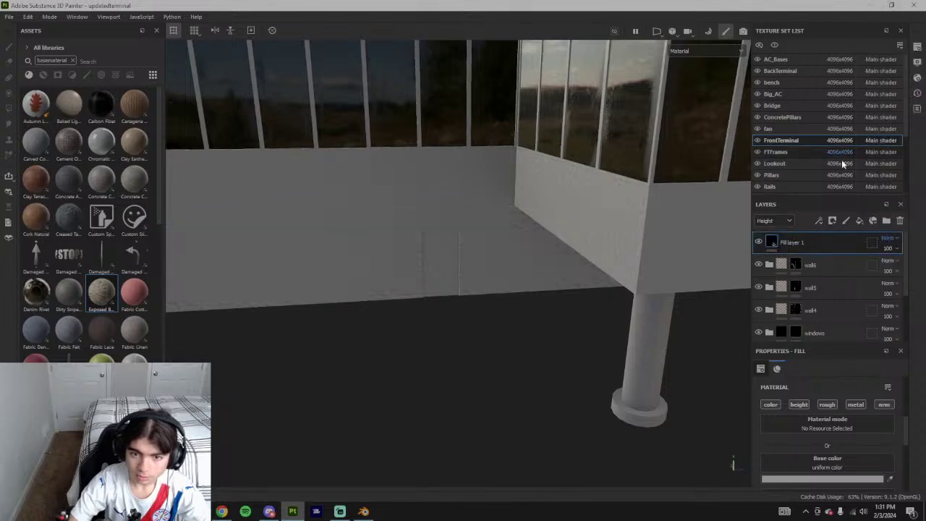
- Set the top fill layer's blending mode to Normal in the Normal channel and switch the layer stack back to Base color
alt+drag(532, 252, 510, 225)
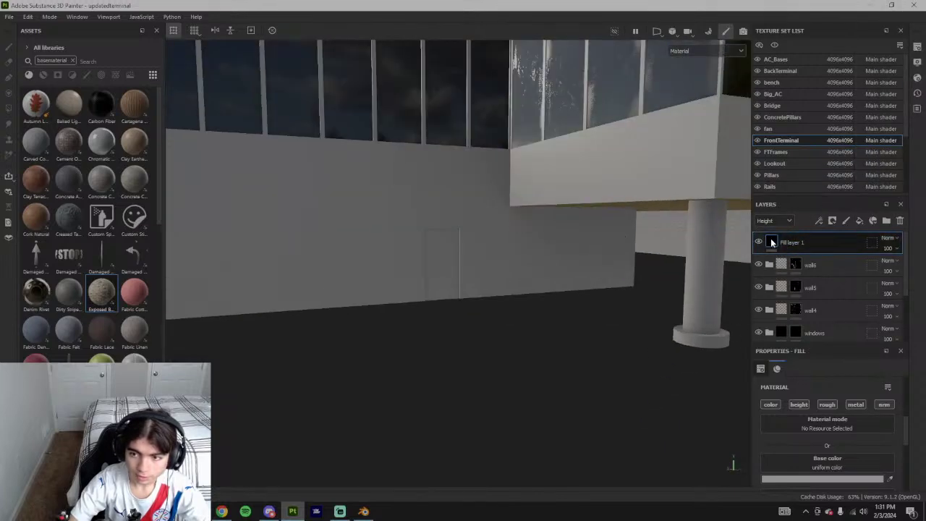
click(775, 221)
click(765, 271)
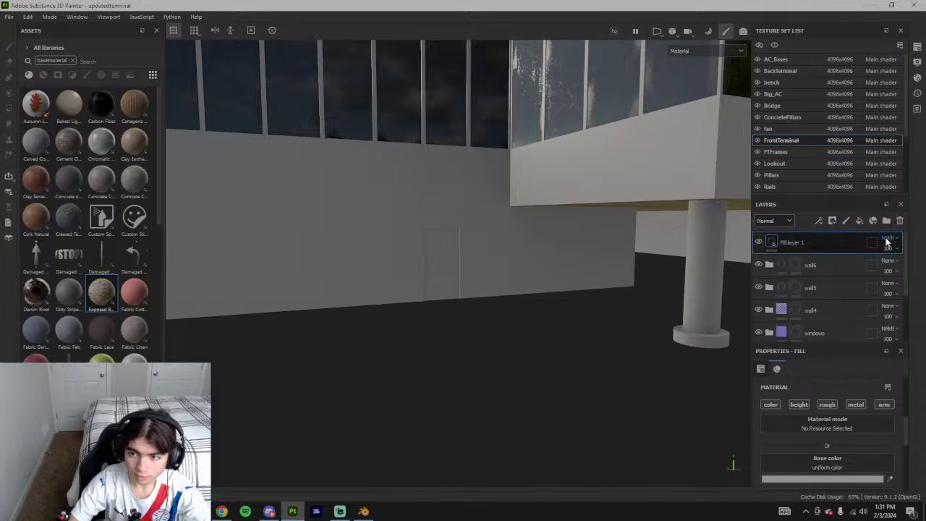
click(890, 239)
click(876, 5)
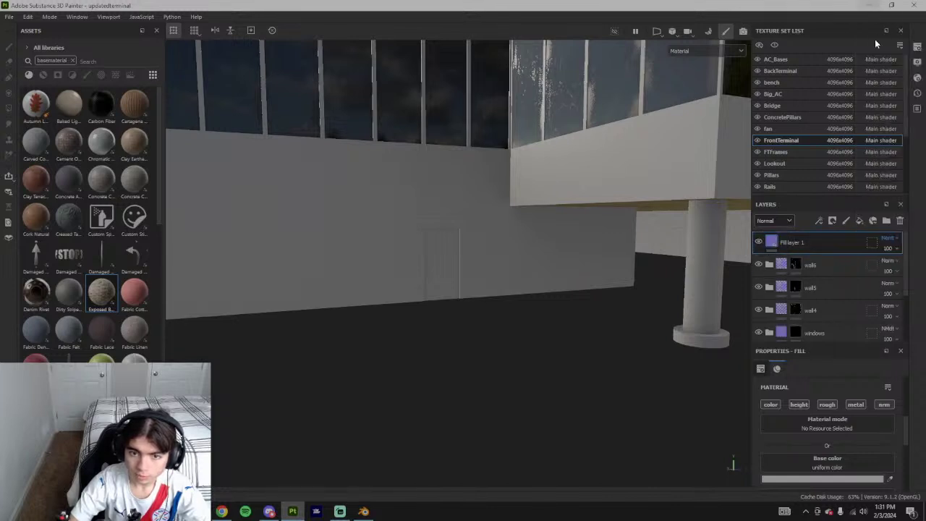
click(775, 221)
click(778, 234)
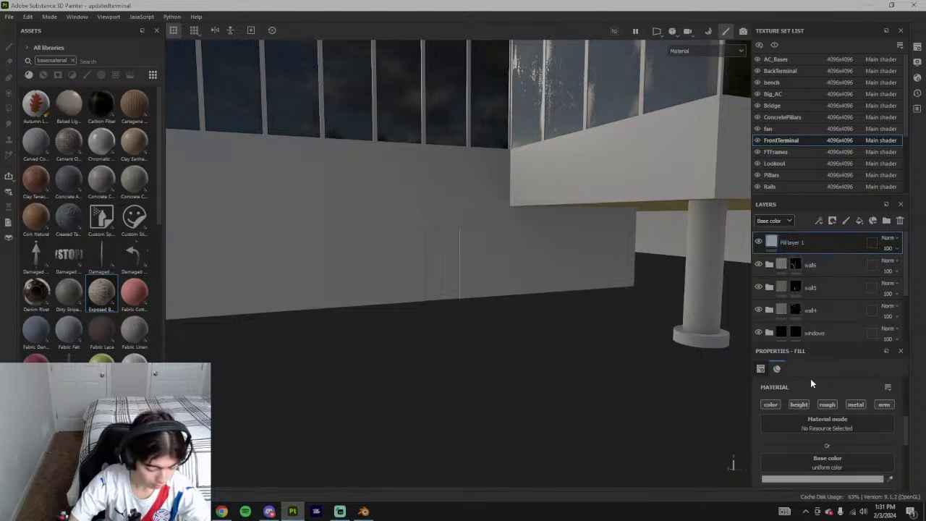
- Set the fill layer's base color to teal with hue 0.525, saturation 0.420 and value 0.566, comparing it with the reference YouTube video in the browser
click(221, 512)
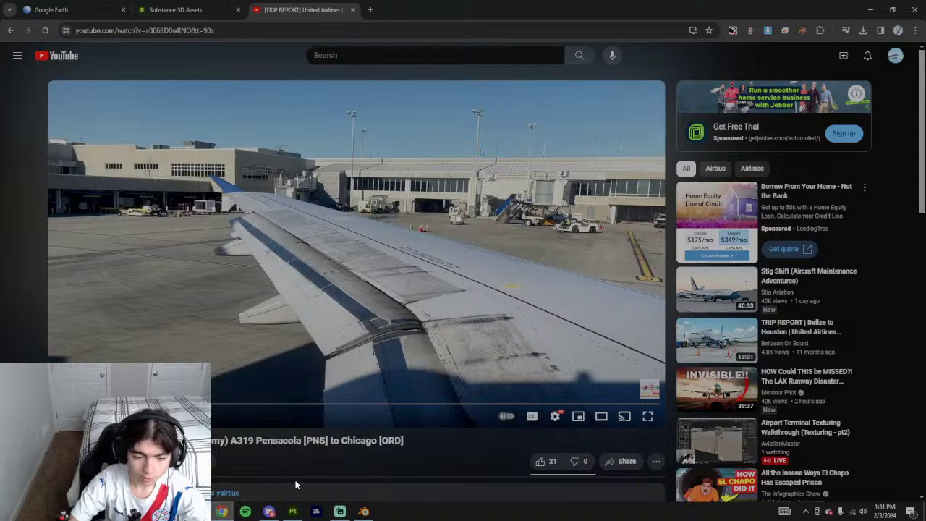
mouse_move(291, 511)
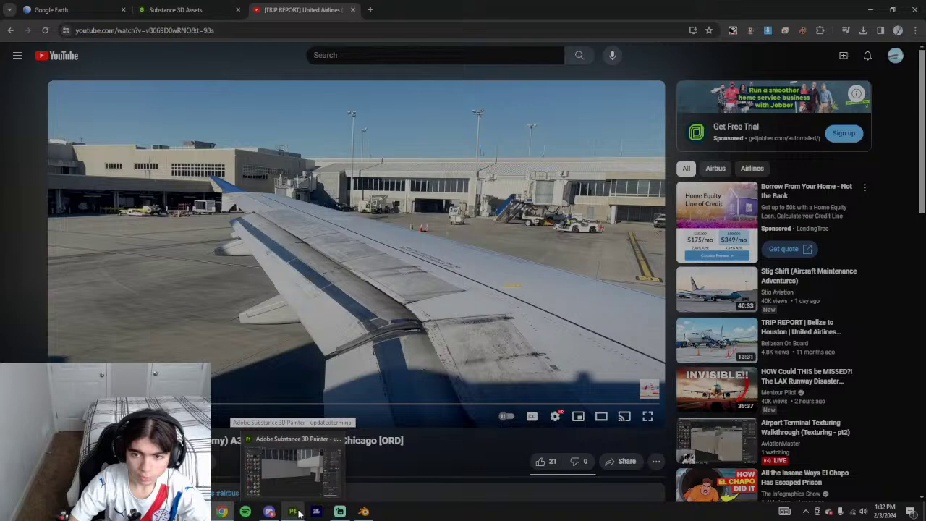
click(300, 513)
click(797, 479)
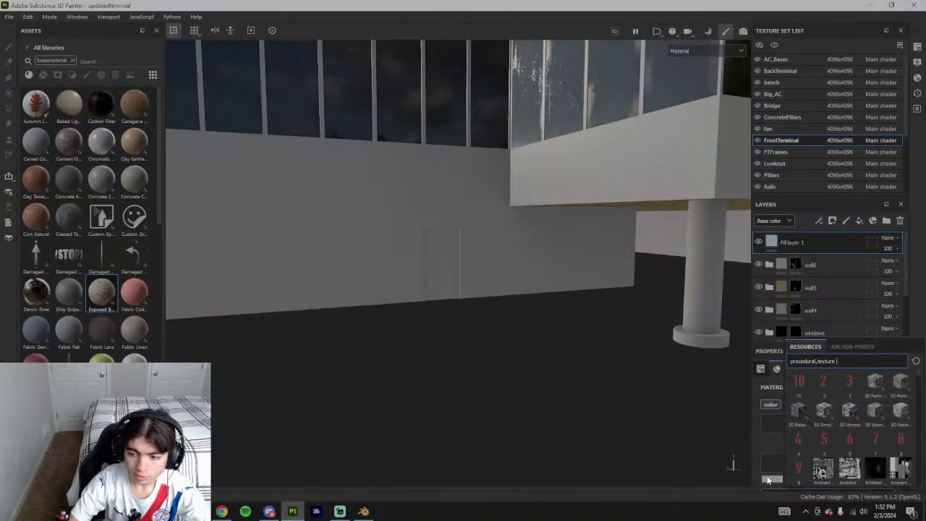
drag(806, 365, 809, 315)
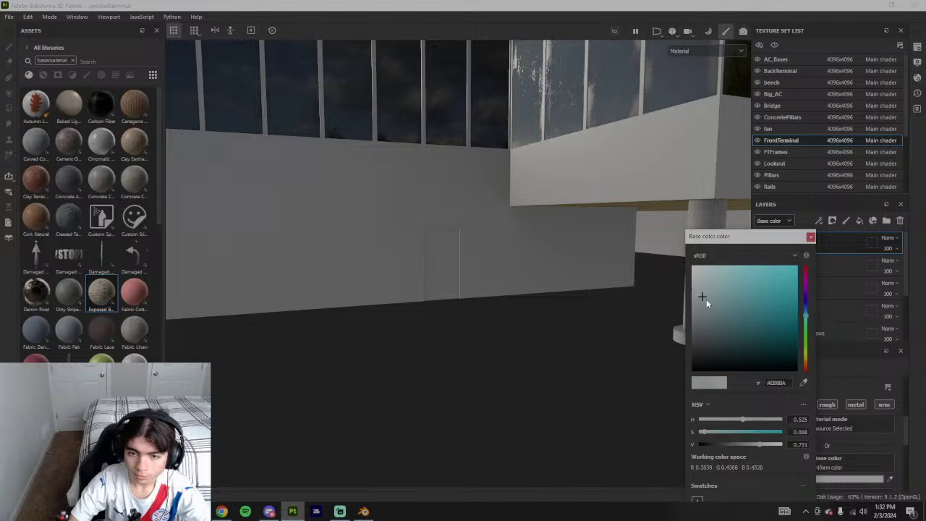
drag(707, 299, 736, 311)
click(293, 511)
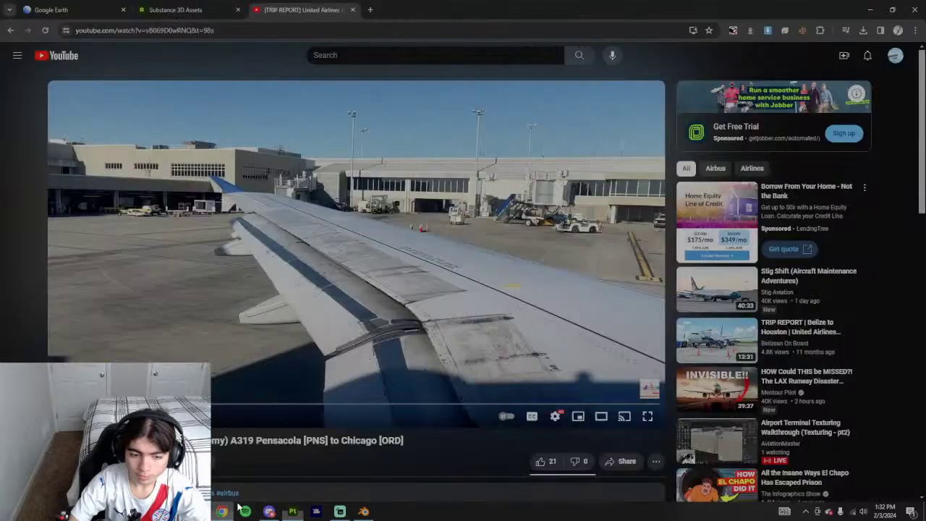
mouse_move(293, 512)
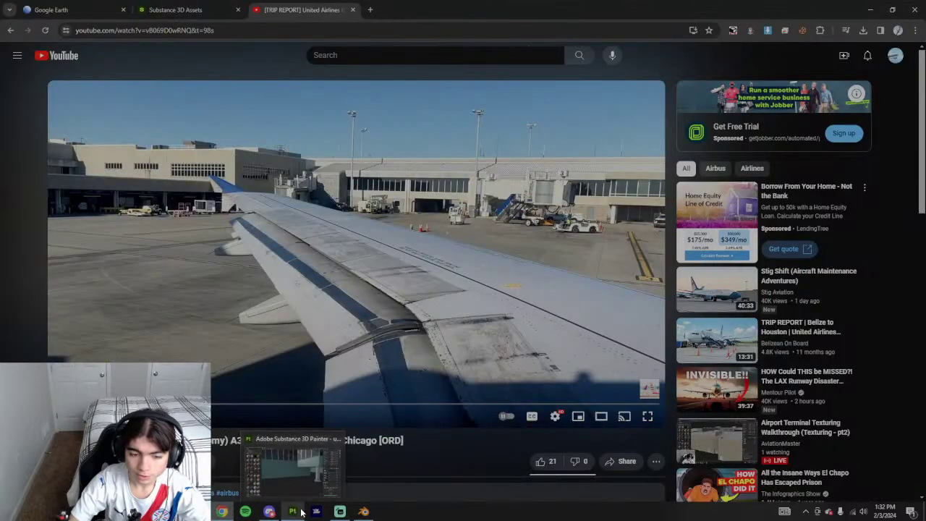
click(292, 511)
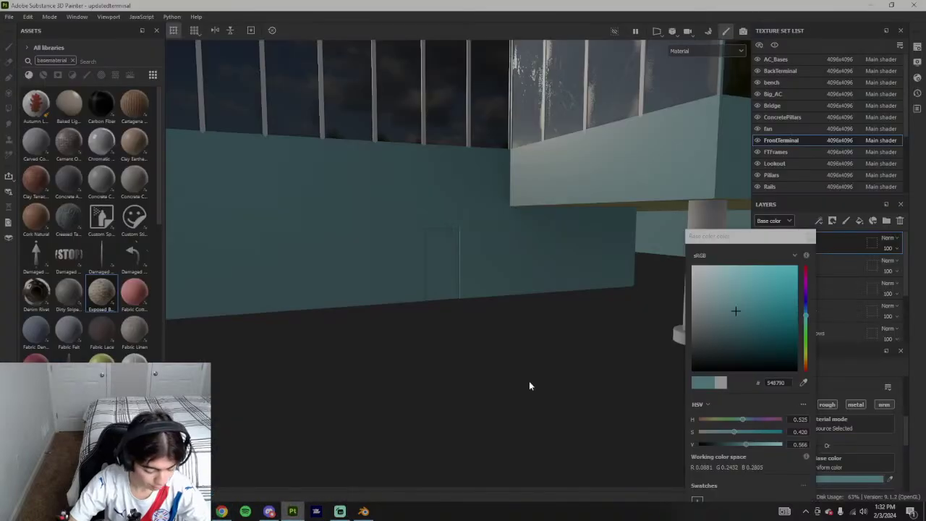
- Tone the base color down to a blue-gray with hue 0.557, saturation 0.215 and value 0.483
drag(806, 315, 809, 318)
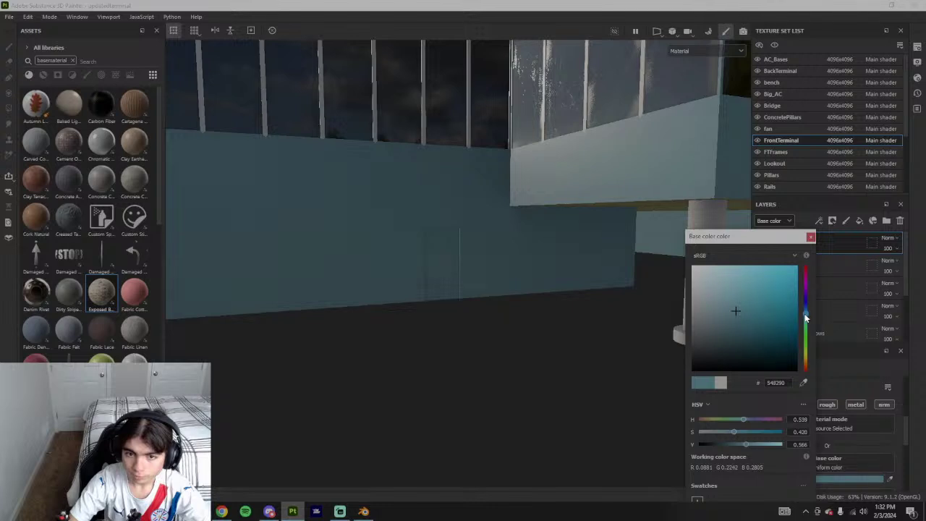
mouse_move(730, 432)
mouse_down()
mouse_move(721, 432)
mouse_move(743, 445)
mouse_up()
alt+drag(463, 427, 457, 338)
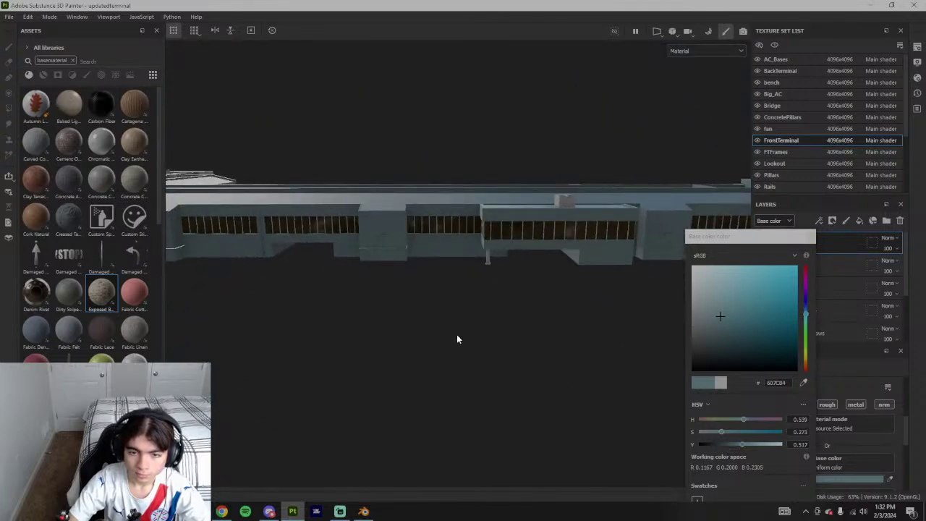
drag(723, 432, 716, 432)
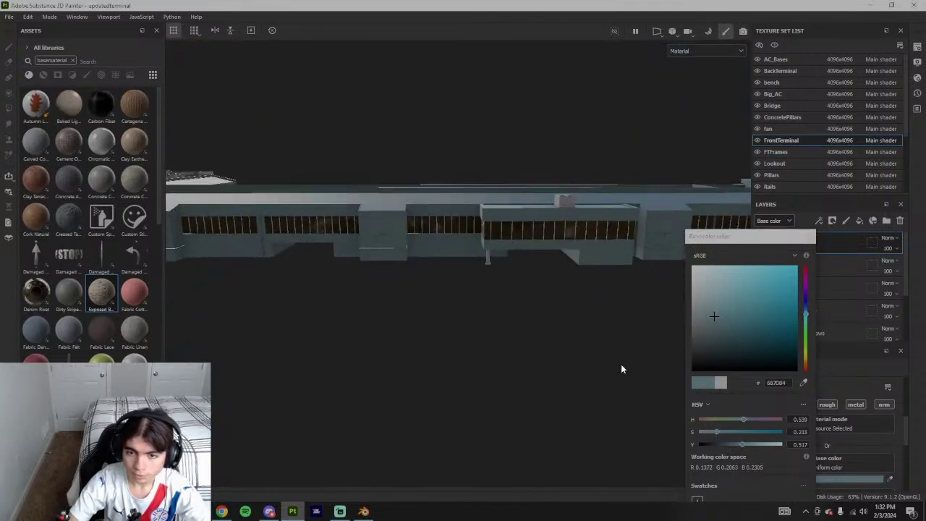
click(808, 316)
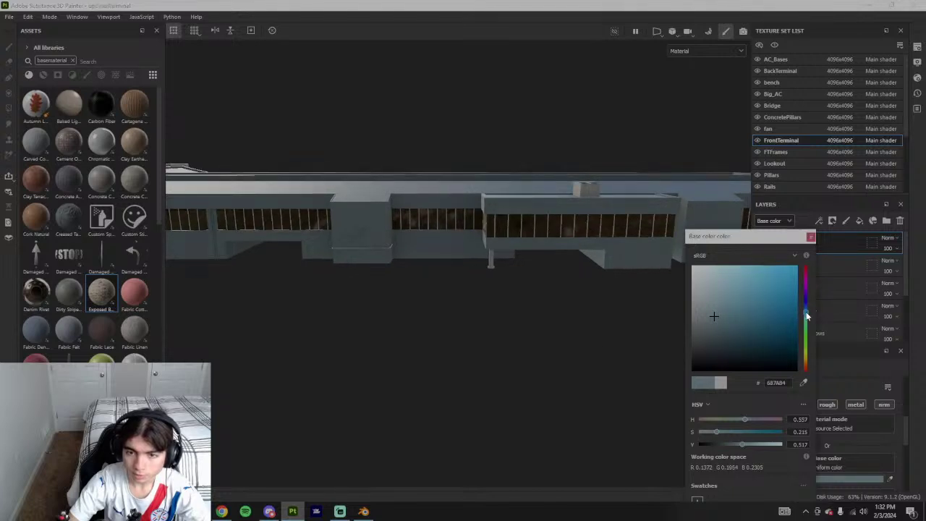
drag(735, 445, 739, 440)
alt+drag(534, 311, 468, 310)
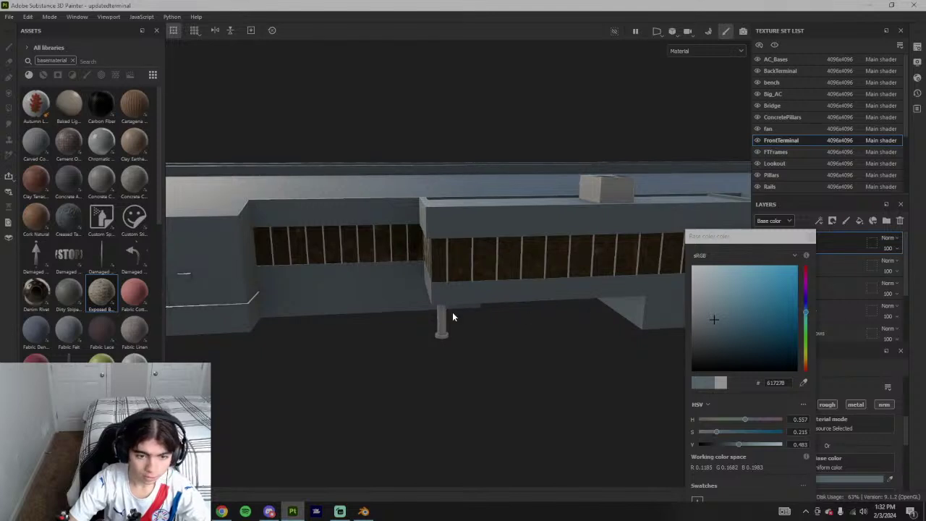
- Rotate the environment lighting and examine the fill color on the recessed wall around the door
key(shift)
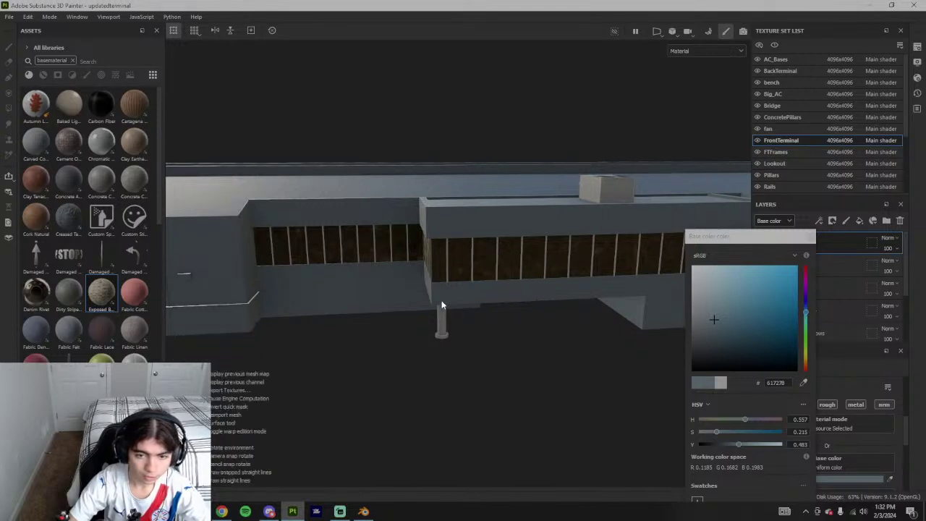
shift+right_drag(450, 308, 395, 311)
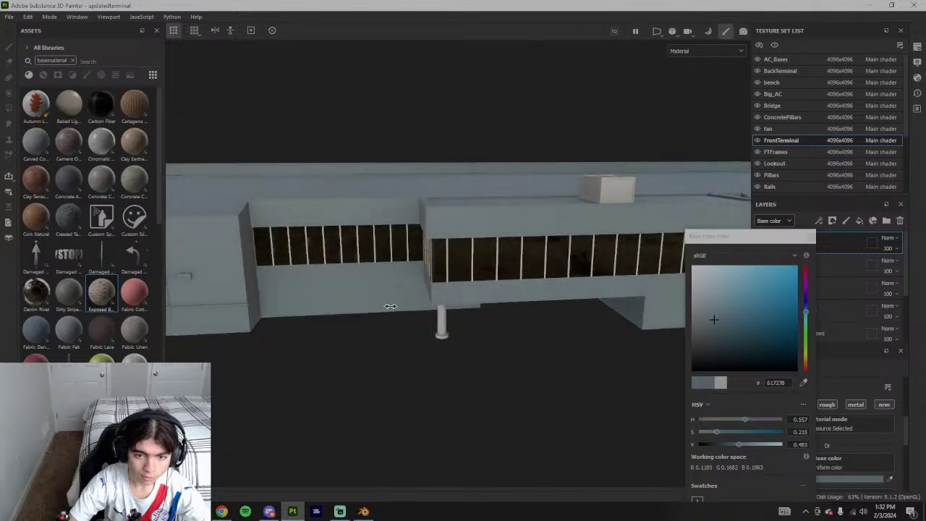
alt+drag(391, 310, 491, 284)
scroll(420, 308, up, 6)
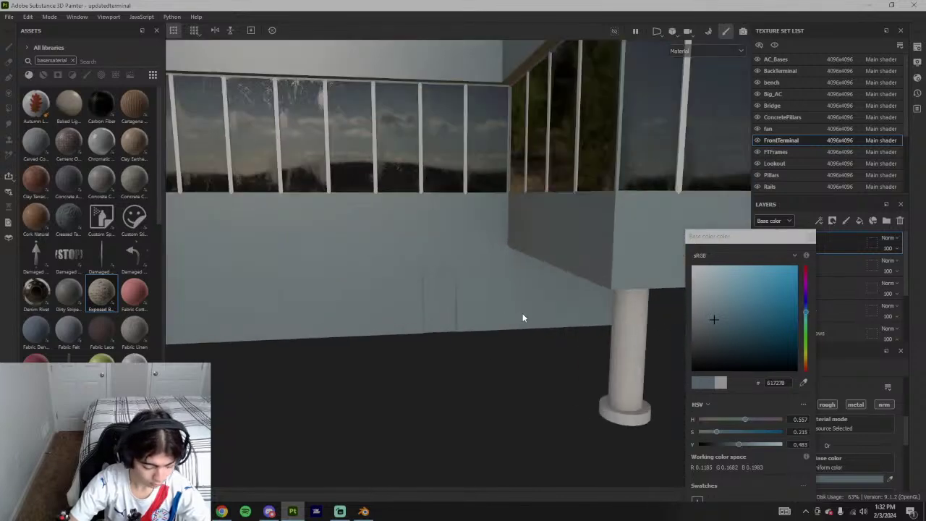
key(alt)
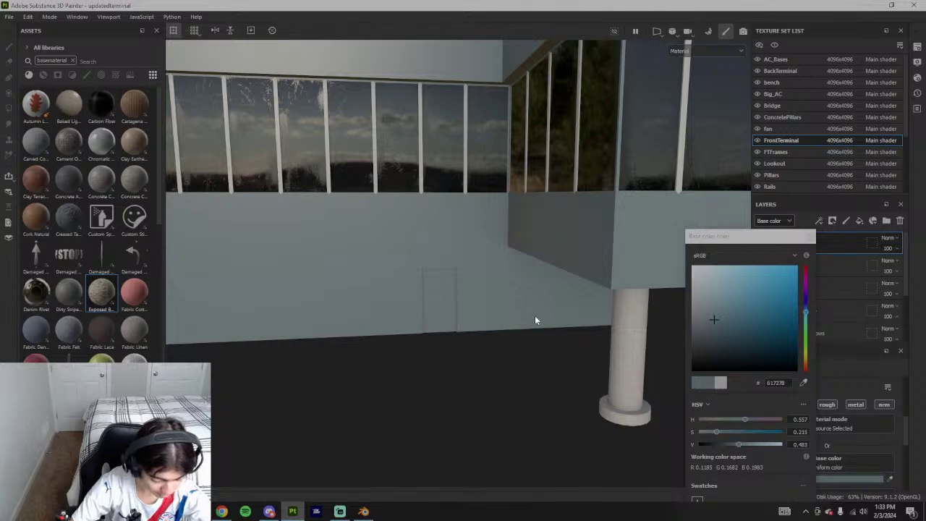
scroll(459, 302, up, 3)
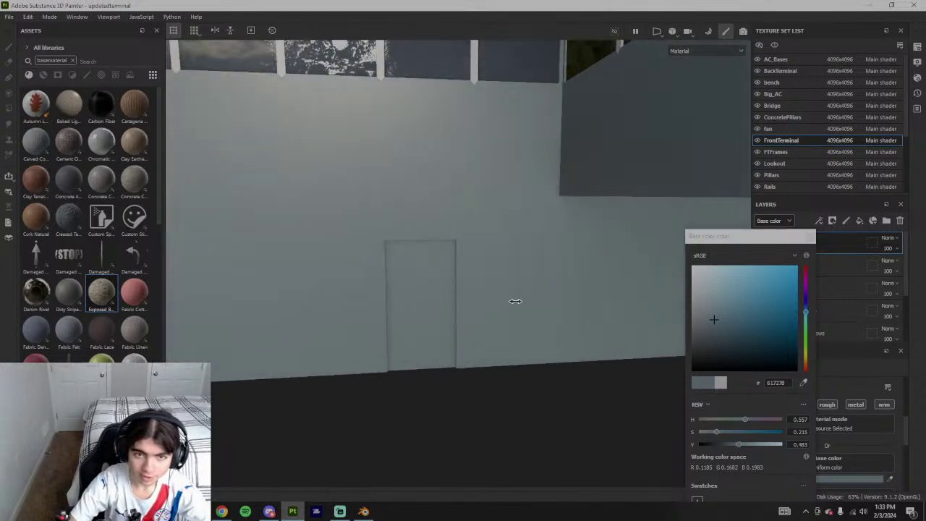
scroll(511, 309, down, 2)
alt+drag(511, 311, 508, 307)
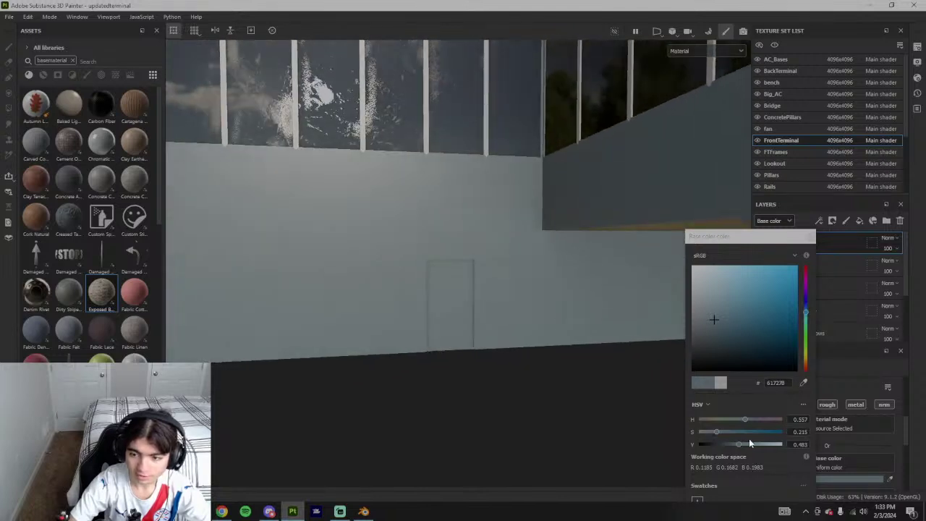
- Shift the base color's hue to 0.534, darken its value to 0.384 and close the color picker
drag(807, 313, 805, 316)
scroll(592, 397, down, 3)
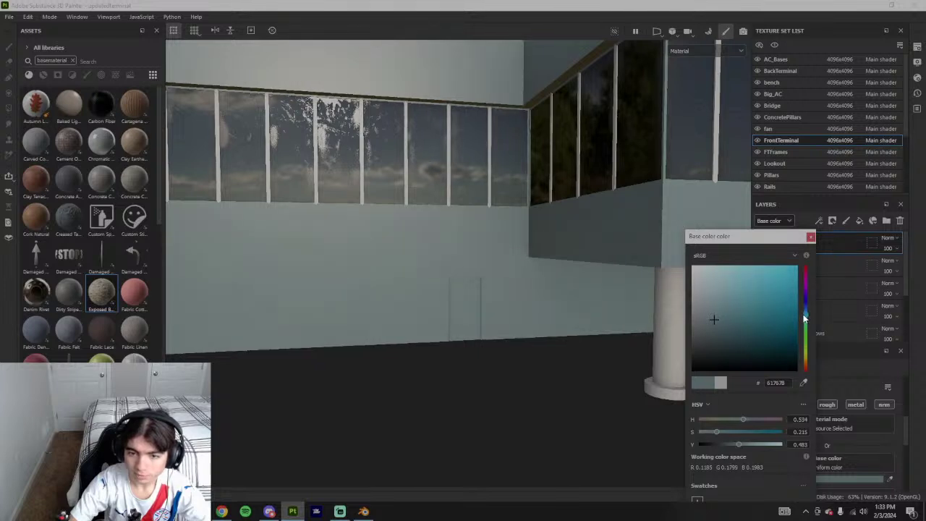
drag(738, 444, 729, 445)
alt+drag(263, 468, 457, 391)
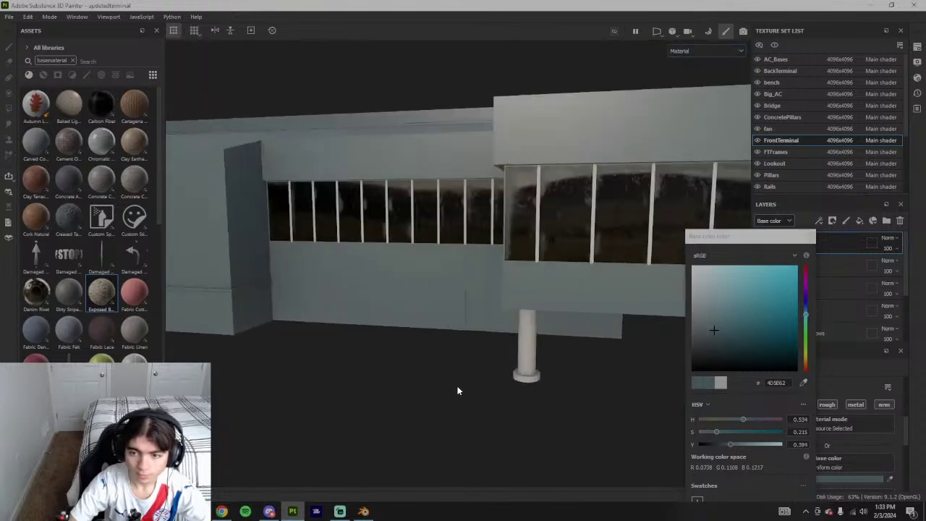
click(809, 237)
- Rename the fill layer as door and add a black mask to it
double_click(799, 244)
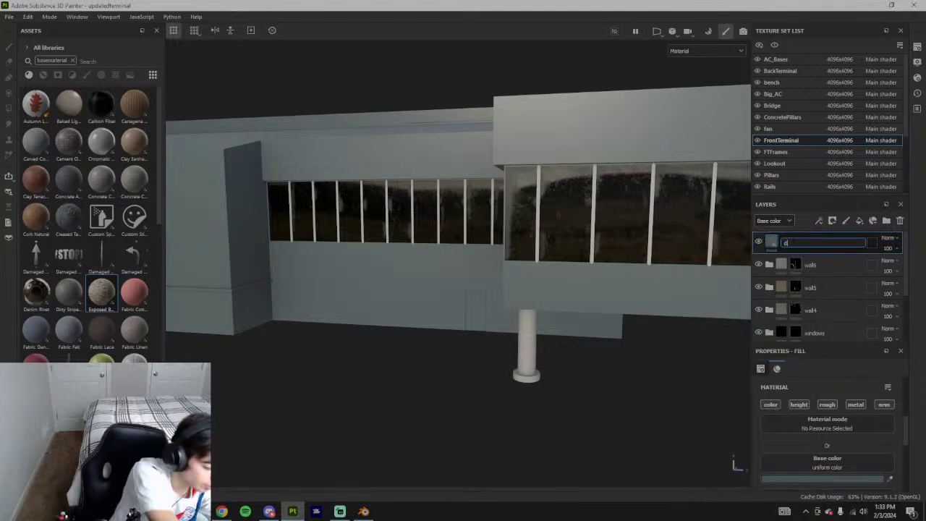
text(door)
key(Return)
right_click(794, 243)
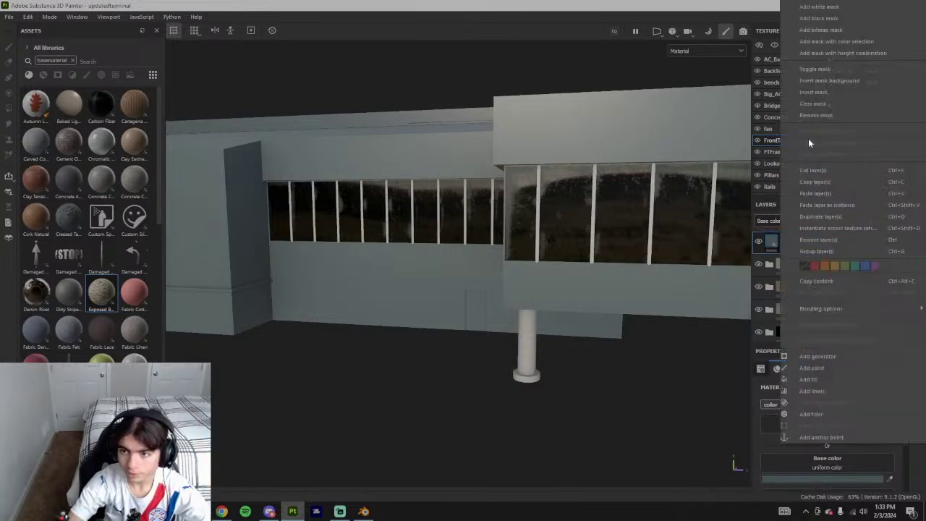
click(806, 18)
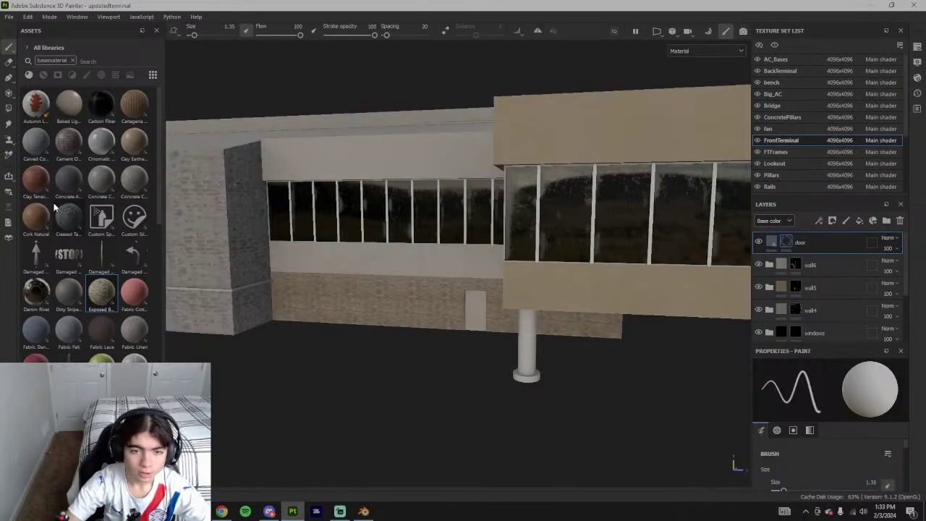
- Reveal the door layer on the door in the recessed brick wall with Polygon Fill on its mask
click(8, 108)
click(479, 299)
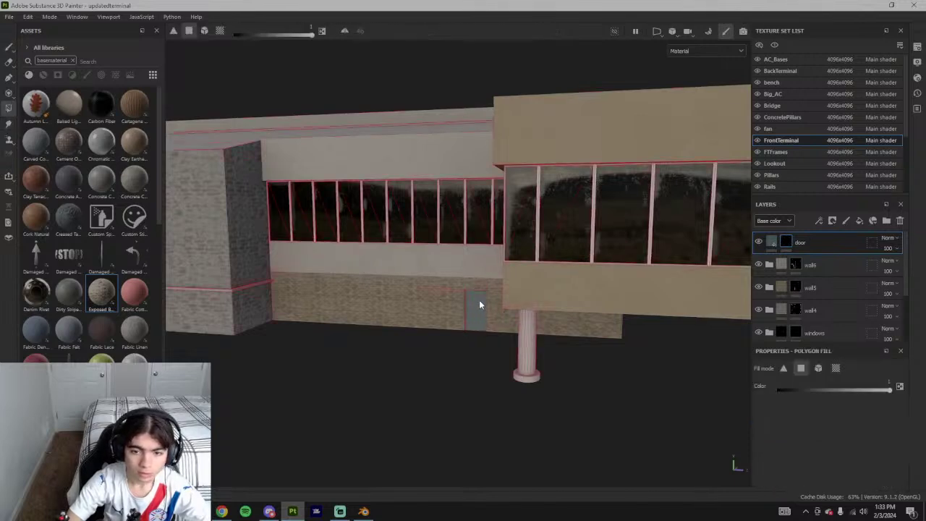
scroll(484, 348, down, 5)
alt+middle_drag(326, 345, 458, 325)
scroll(472, 326, up, 5)
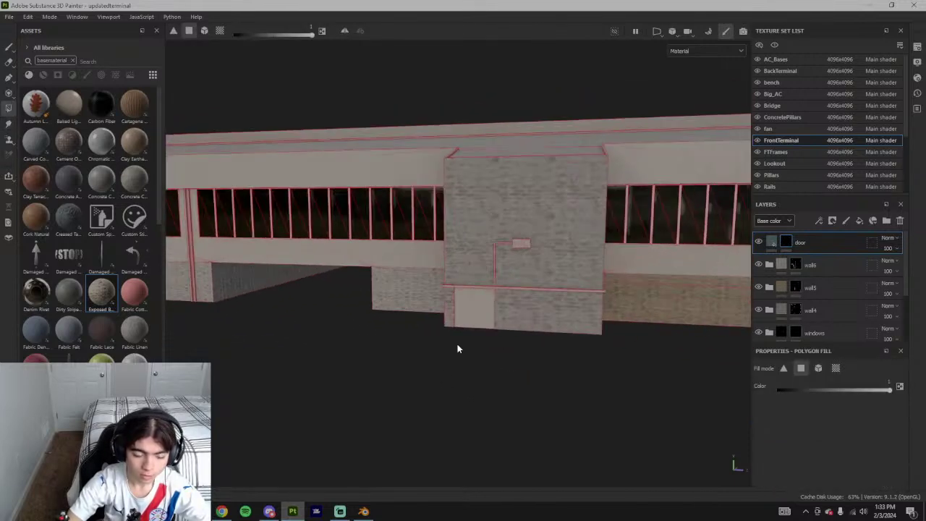
- Check the terminal facade in the reference YouTube video and in Google Earth, and return to Substance 3D Painter
click(221, 511)
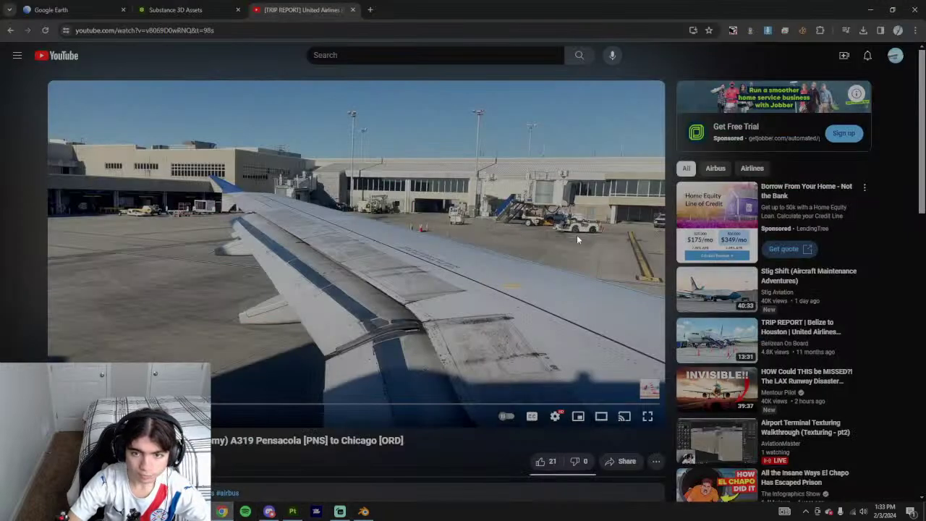
click(522, 270)
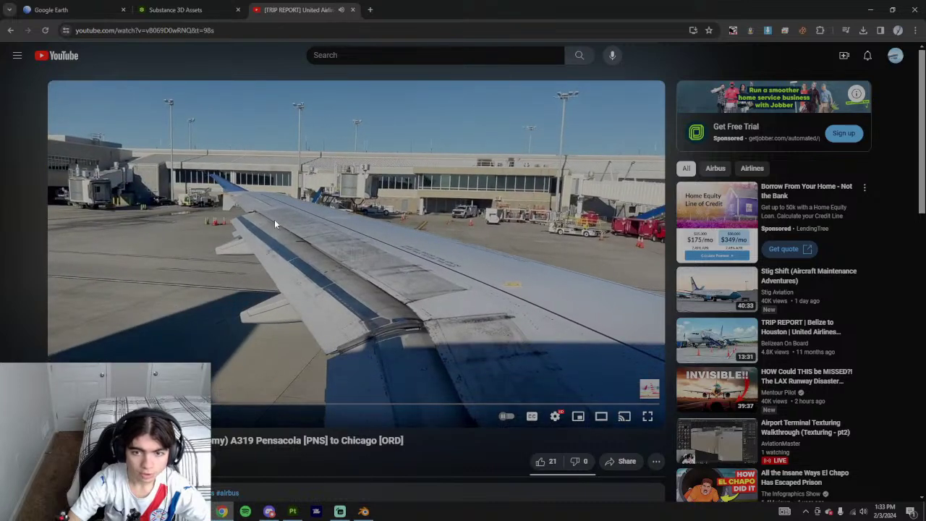
click(51, 9)
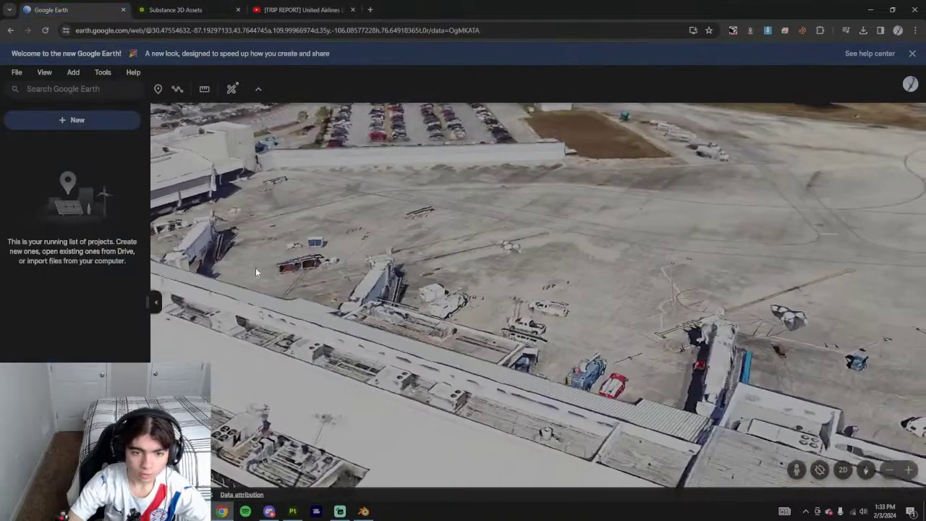
middle_drag(256, 273, 490, 193)
scroll(490, 193, up, 3)
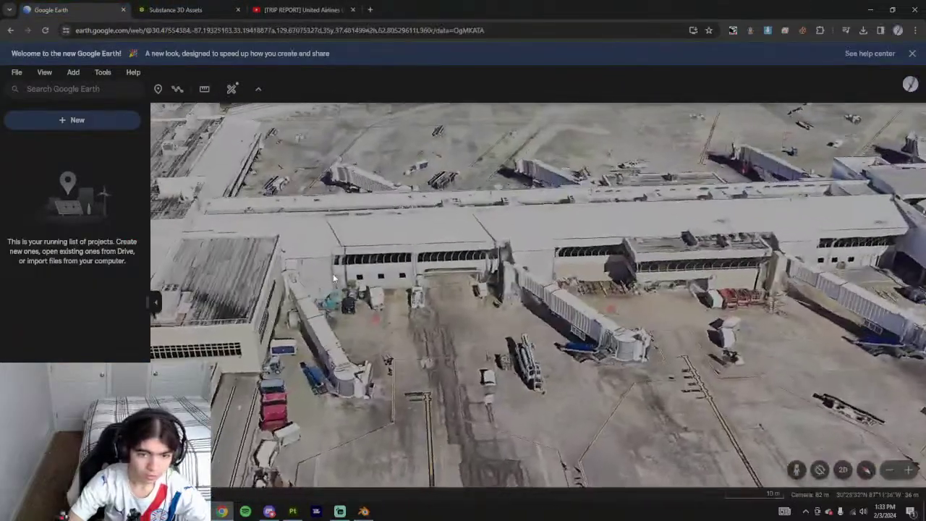
middle_drag(322, 287, 285, 282)
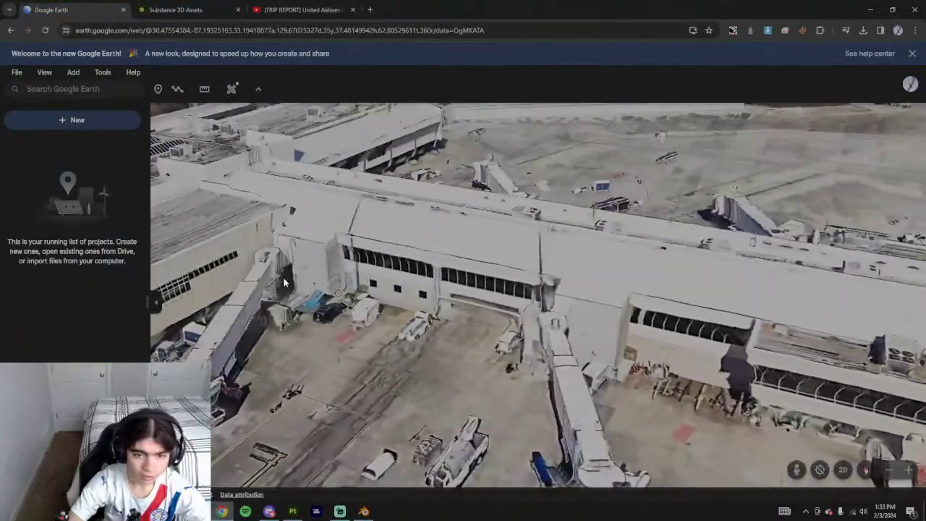
click(292, 511)
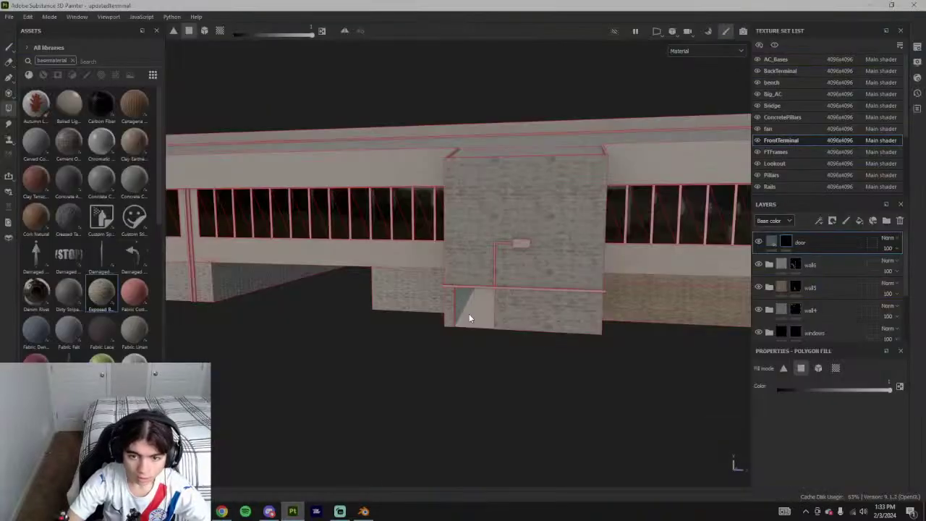
- Reveal the door layer on the doors in the other brick blocks along the facade with Polygon Fill on its mask
alt+drag(430, 331, 523, 335)
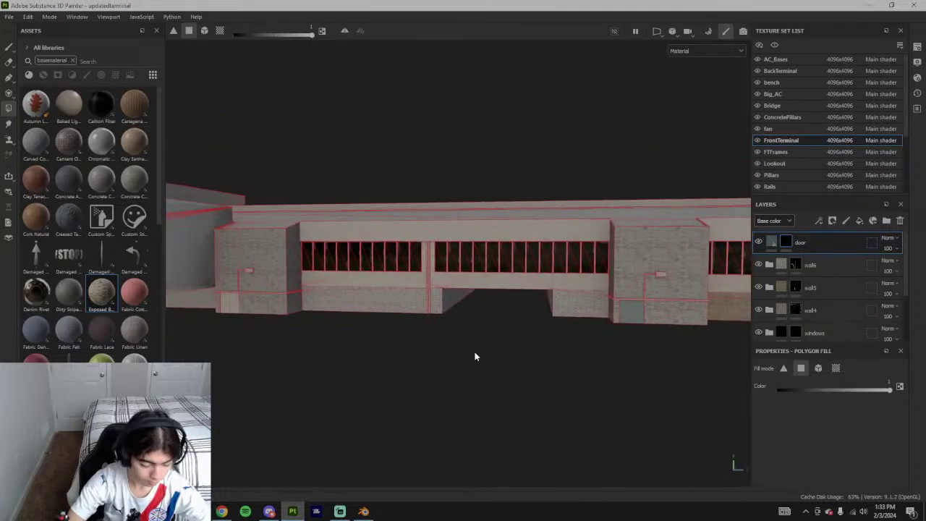
alt+drag(276, 343, 314, 311)
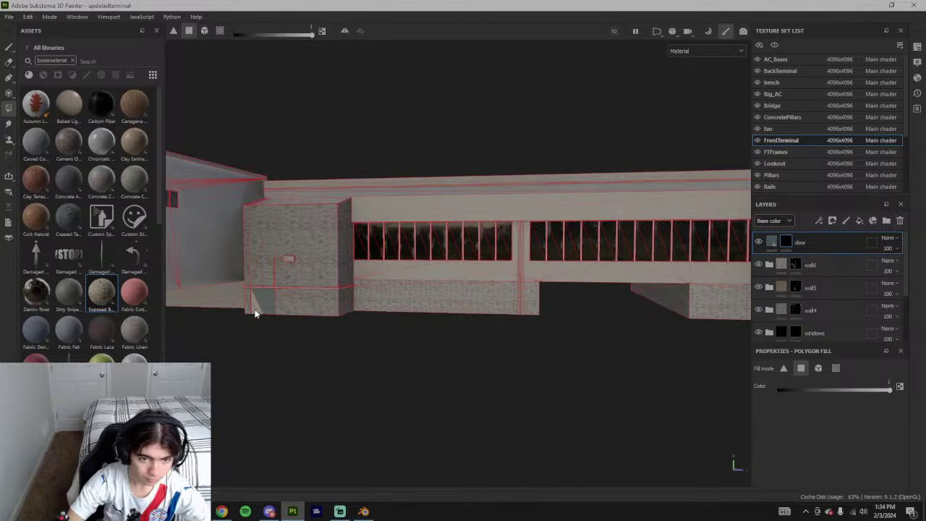
scroll(429, 360, down, 3)
alt+drag(430, 361, 529, 342)
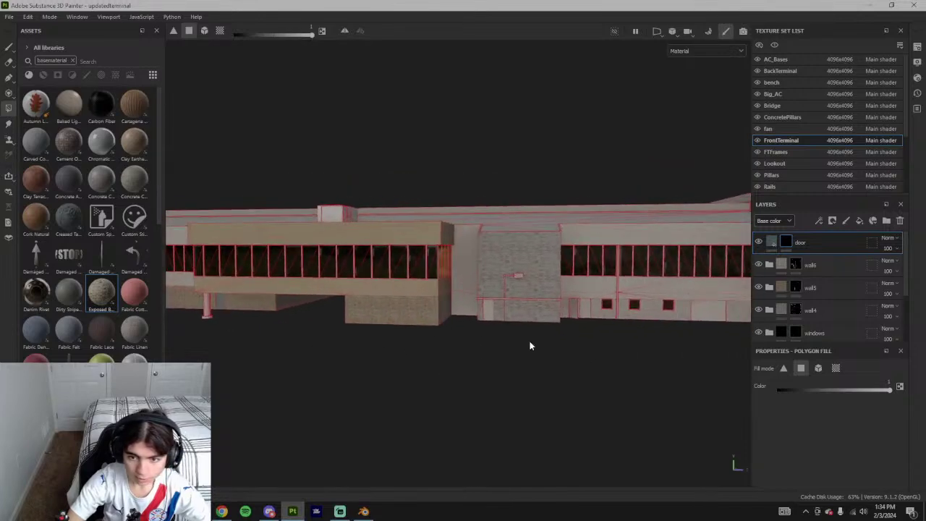
scroll(529, 342, up, 3)
alt+drag(469, 311, 547, 289)
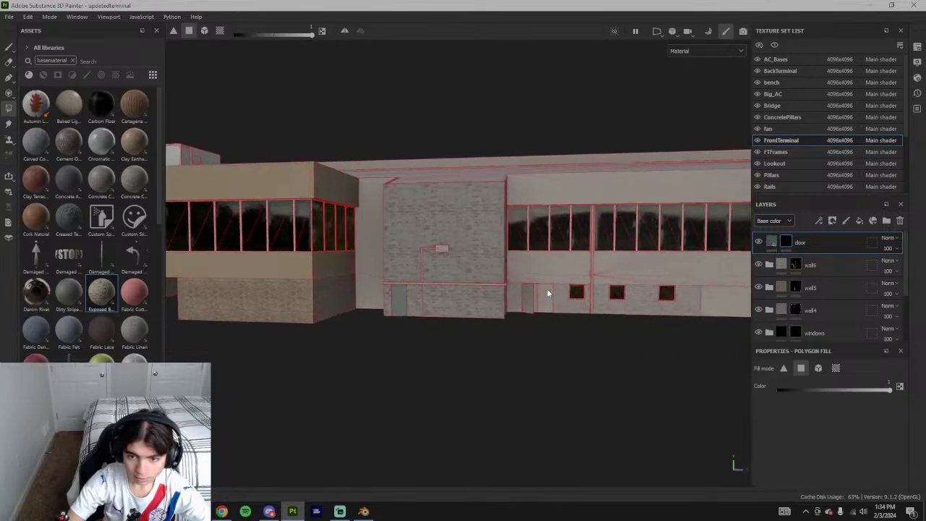
- Reveal the door layer on the closed door near the small windows and on the faces and edges of the open door leaf
scroll(551, 298, up, 3)
scroll(556, 314, up, 2)
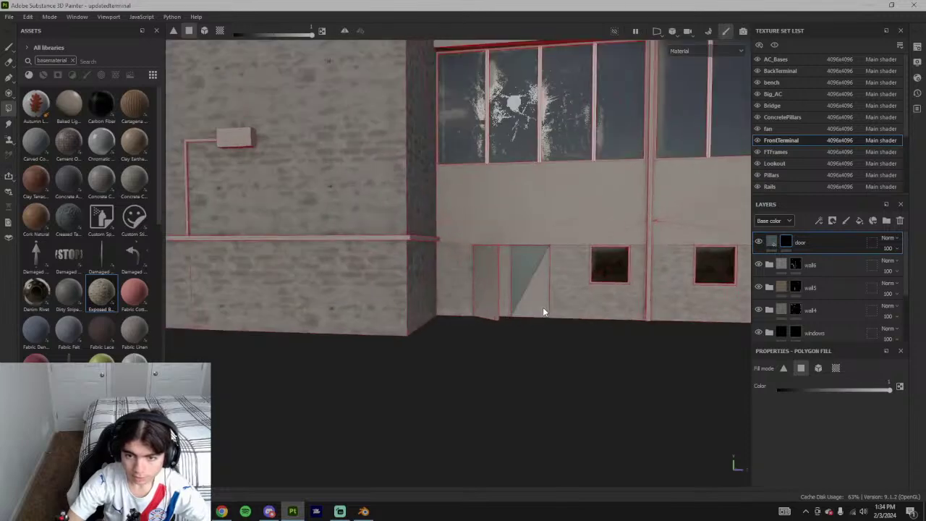
alt+drag(547, 283, 387, 335)
scroll(526, 314, up, 5)
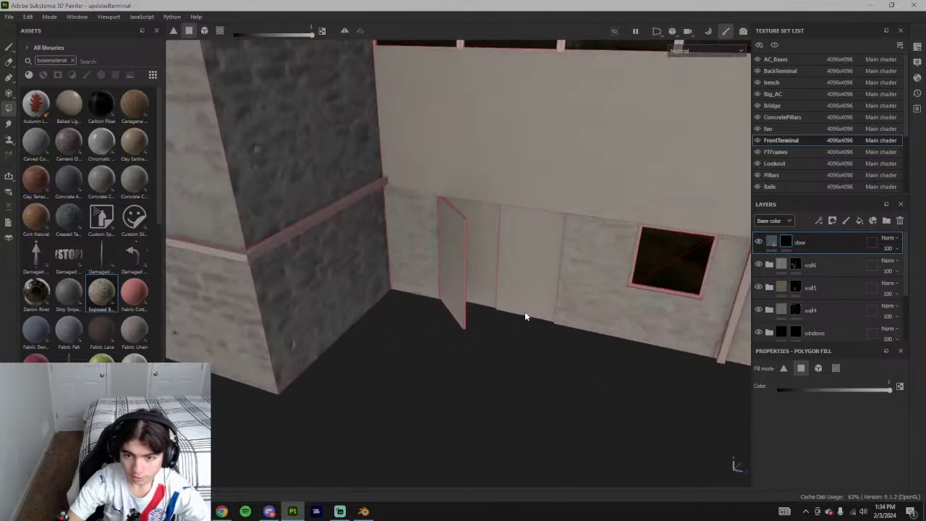
alt+drag(531, 274, 576, 238)
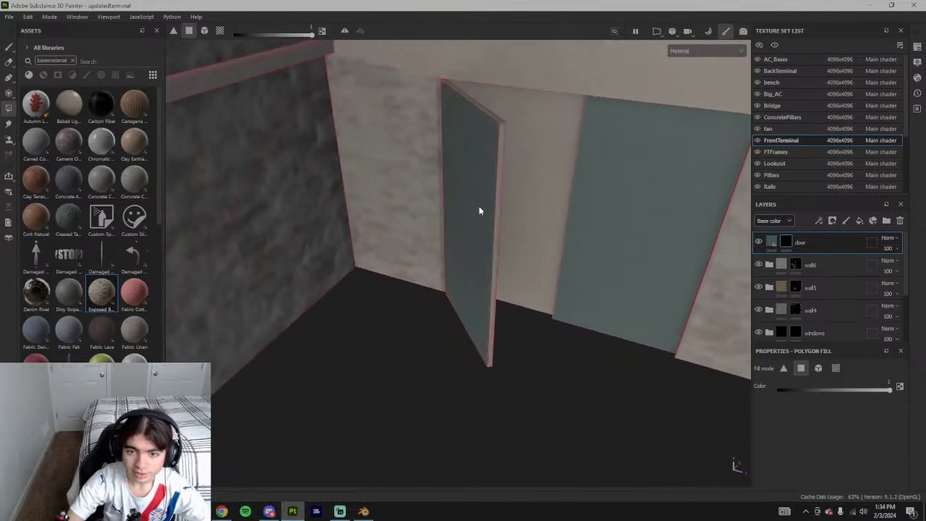
alt+drag(480, 210, 459, 244)
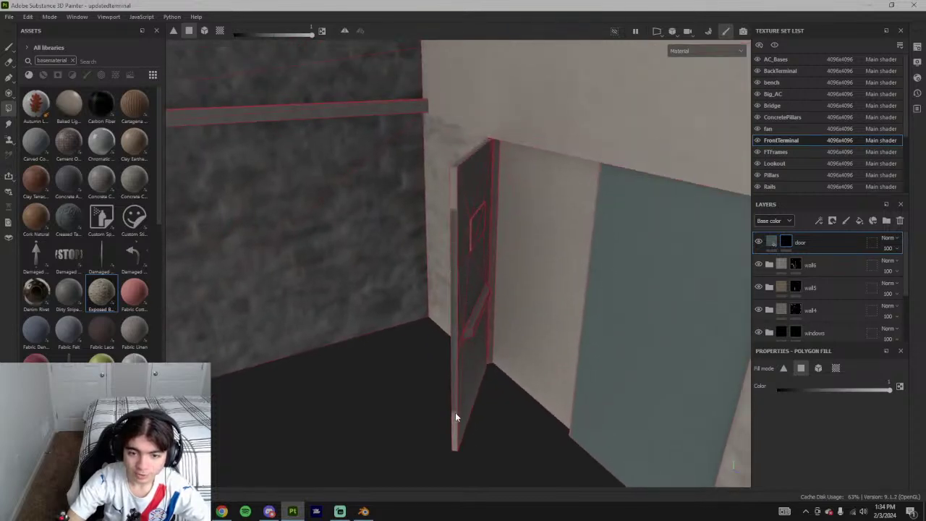
alt+drag(464, 193, 460, 179)
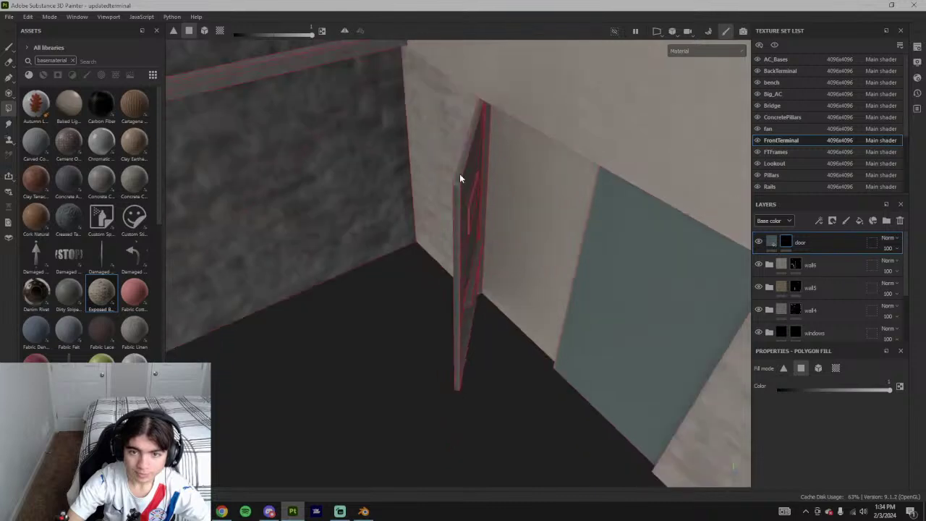
alt+drag(488, 253, 467, 198)
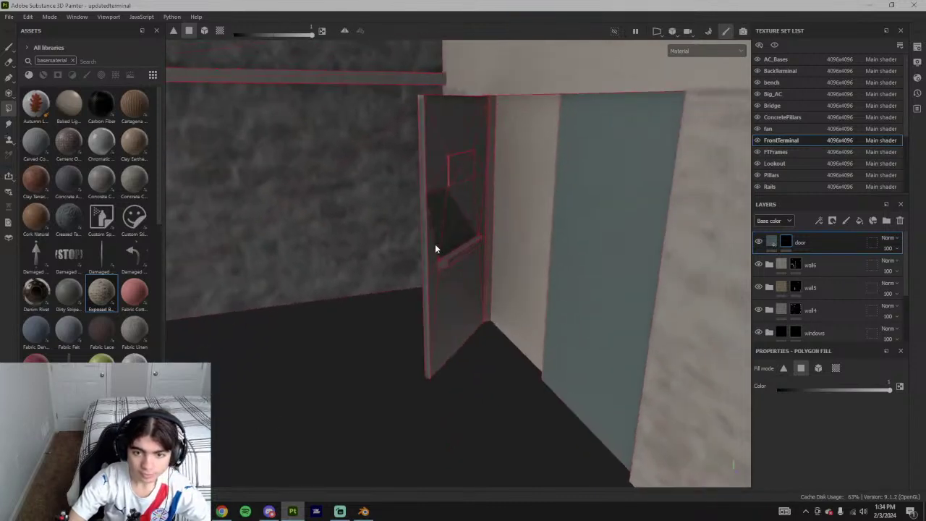
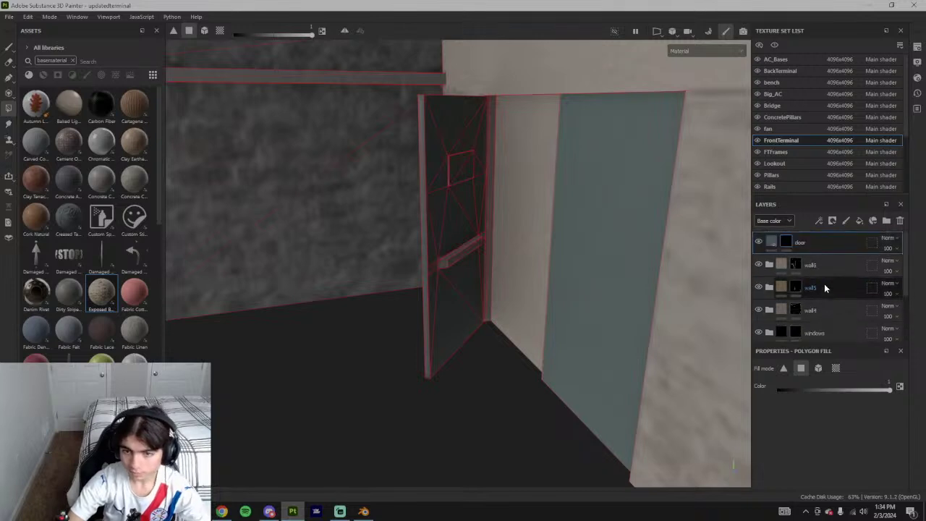
- Add a fill layer above the door layer and name it greymetal
click(859, 220)
double_click(800, 242)
text(greymetal)
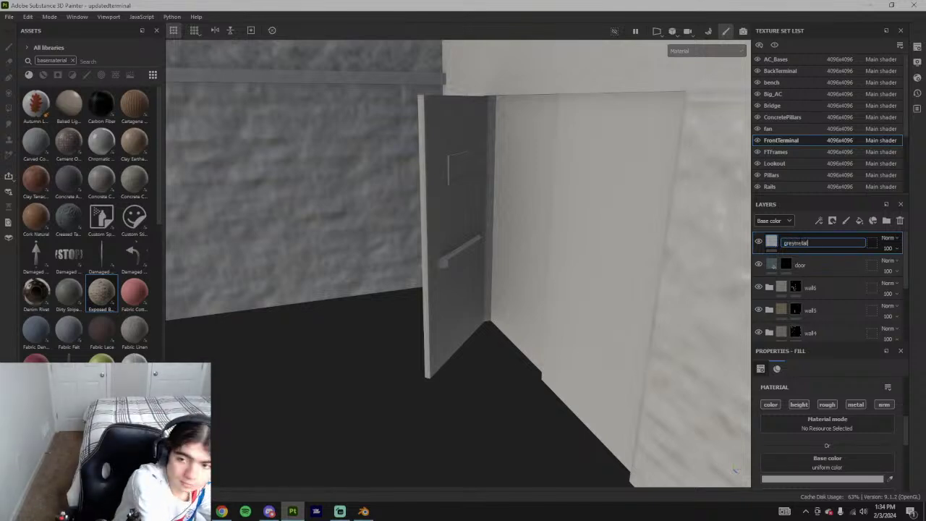
key(Return)
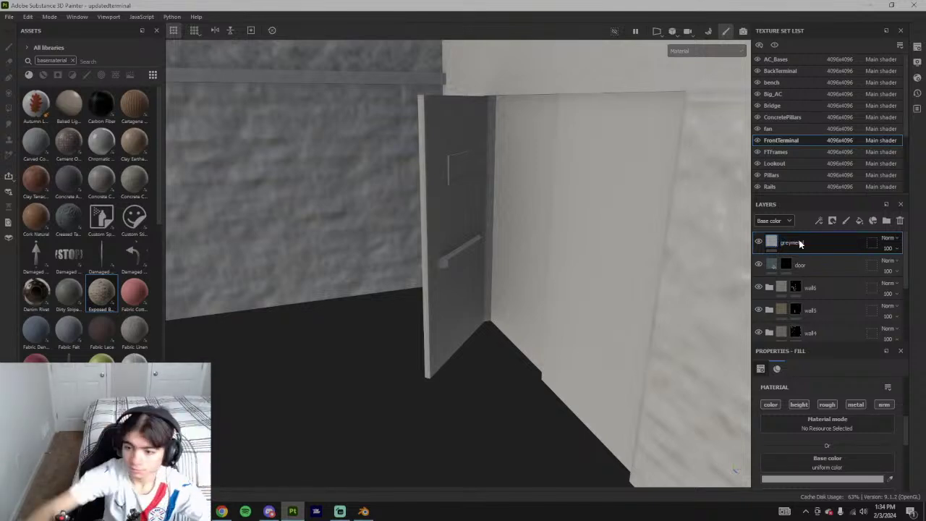
- Keep the greymetal layer's base color and set its Metallic to 1
click(794, 478)
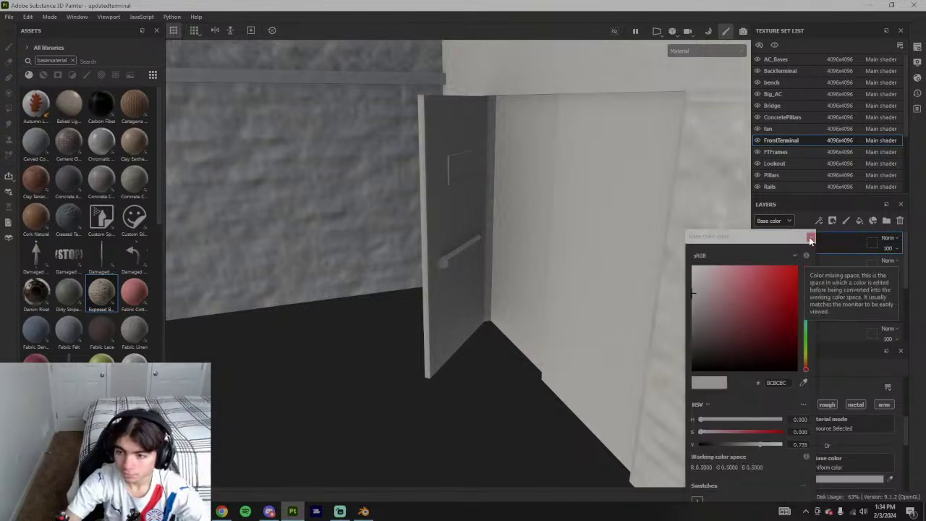
click(847, 427)
scroll(835, 454, down, 5)
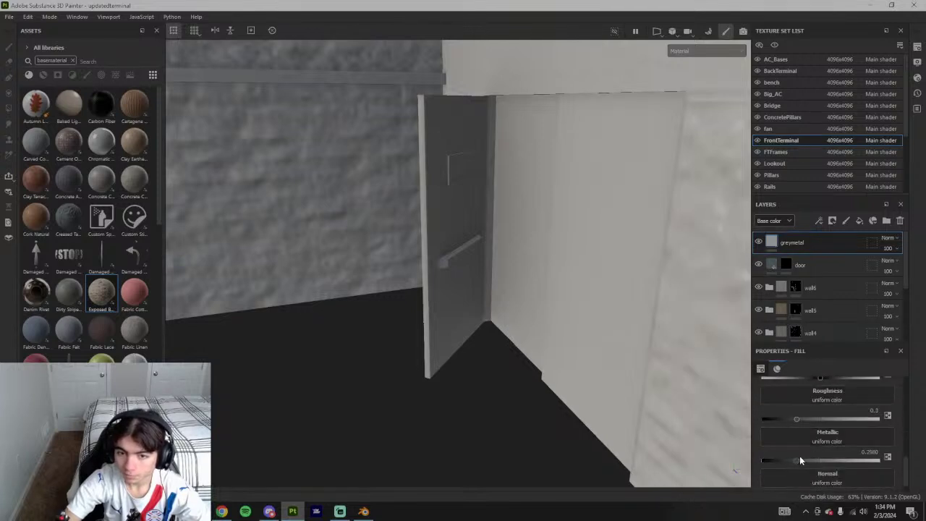
click(837, 461)
drag(839, 460, 879, 461)
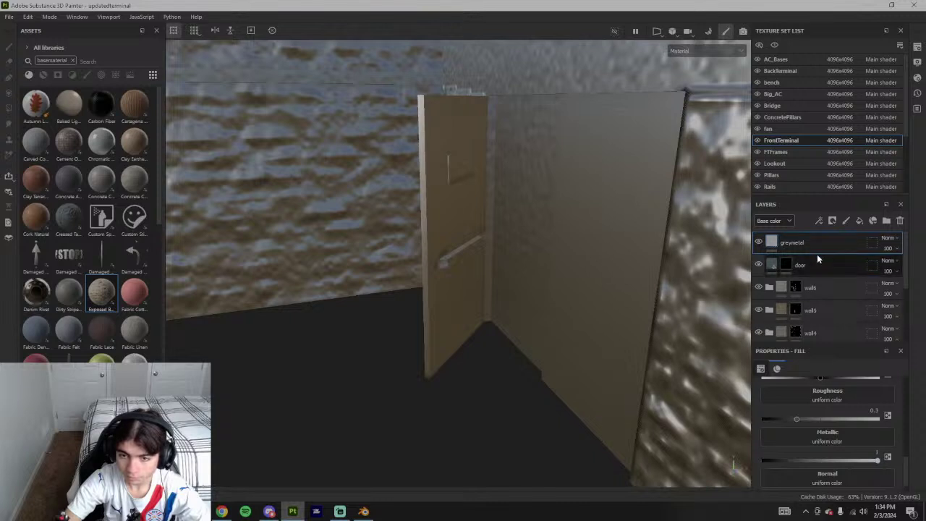
- Add a black mask to greymetal and reveal it on the open door's push bar with Polygon Fill
right_click(799, 245)
click(815, 19)
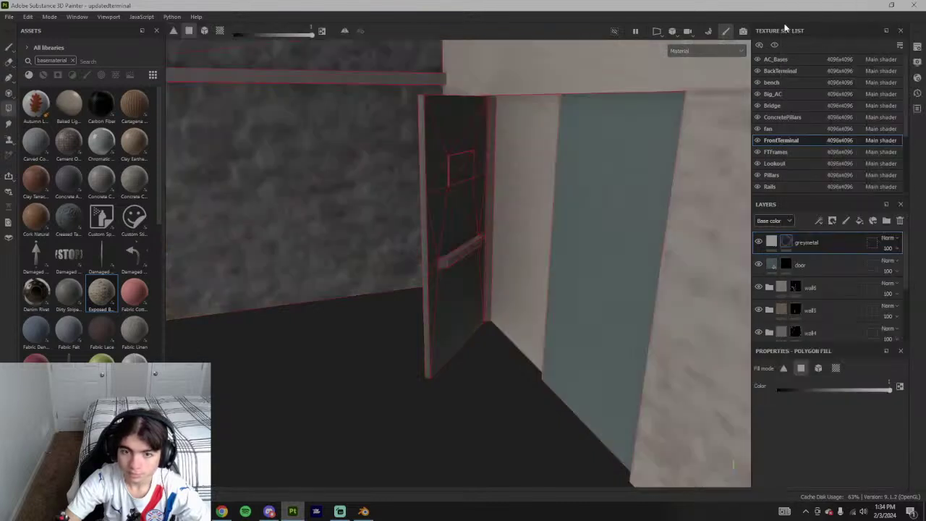
scroll(475, 269, up, 3)
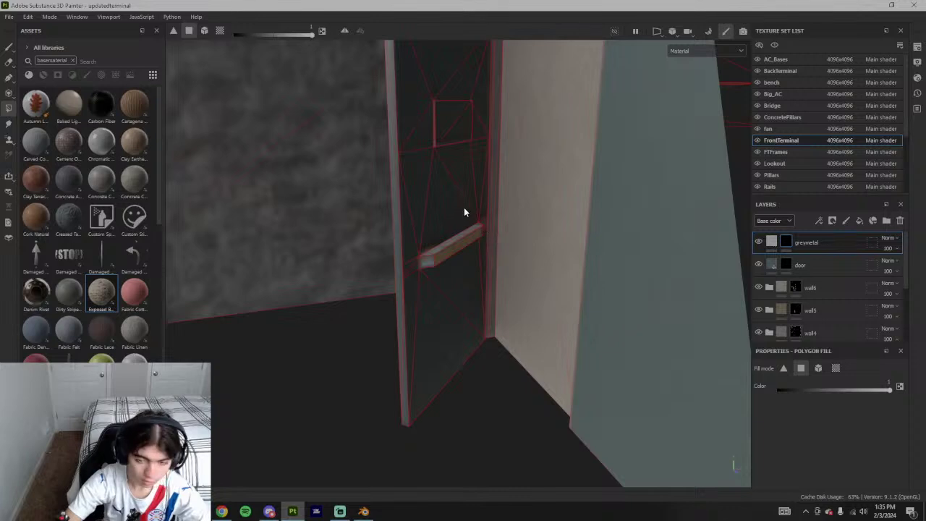
alt+drag(475, 229, 532, 240)
- Switch to the Paint tool and examine the open door from several angles, along with the lower layers in the stack
key(1)
mouse_move(456, 307)
alt+mouse_down()
mouse_move(542, 314)
mouse_move(484, 265)
mouse_move(472, 293)
mouse_move(456, 300)
mouse_move(498, 310)
mouse_move(523, 294)
mouse_move(505, 253)
mouse_move(526, 280)
alt+mouse_up()
scroll(522, 217, up, 5)
alt+middle_drag(523, 199, 511, 253)
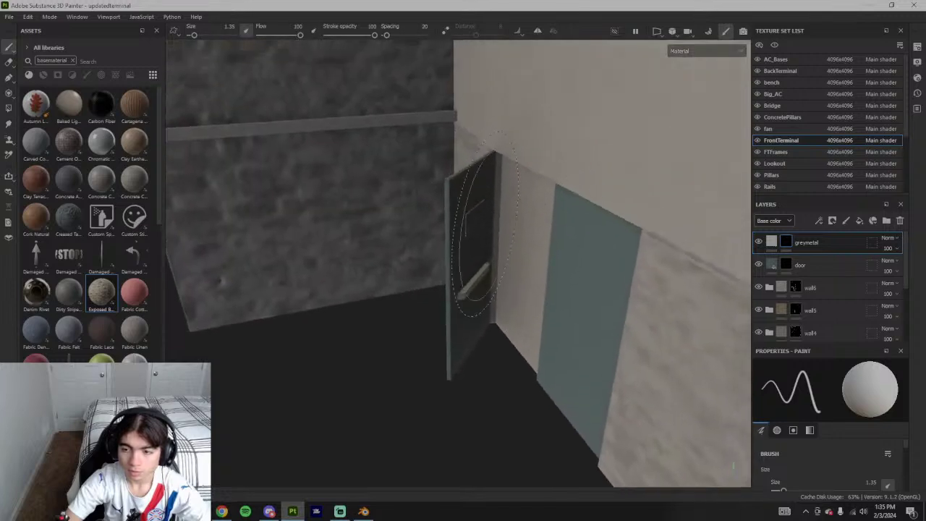
scroll(528, 265, up, 3)
scroll(555, 287, down, 6)
scroll(827, 280, down, 3)
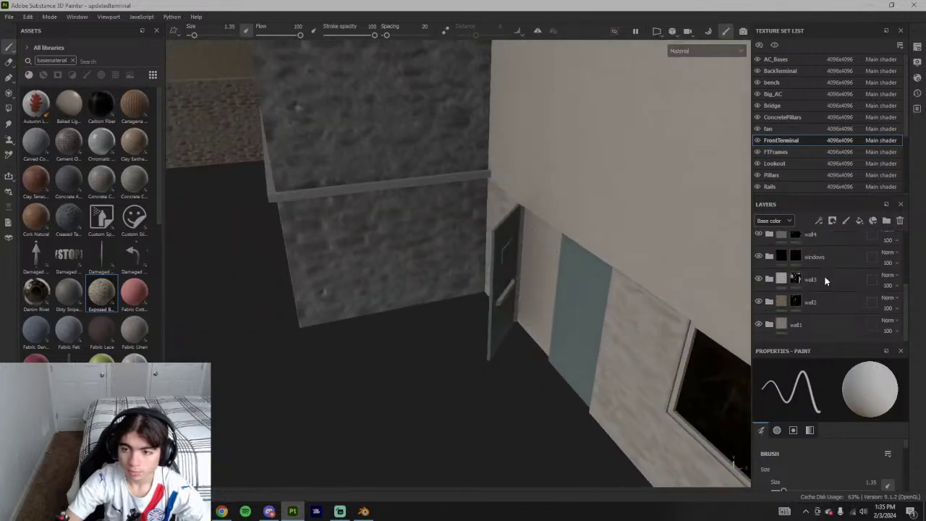
scroll(824, 287, up, 2)
click(800, 314)
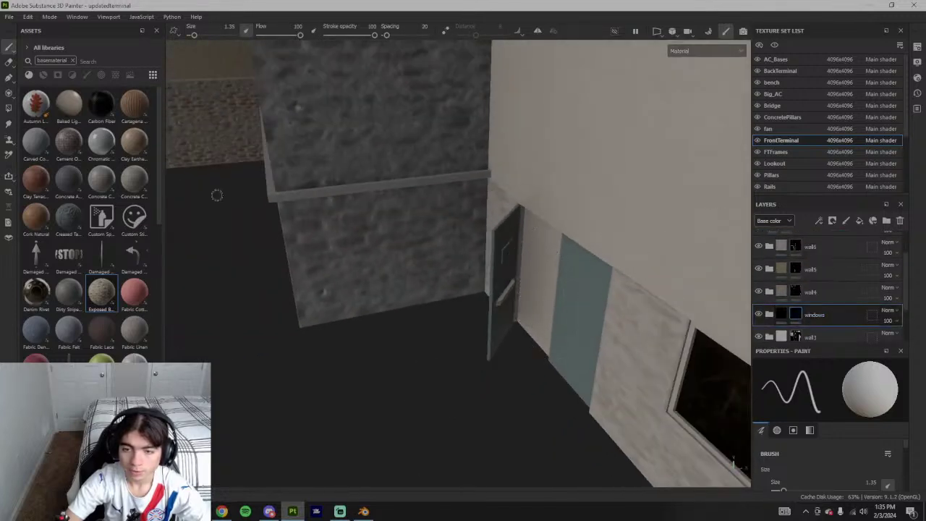
double_click(806, 317)
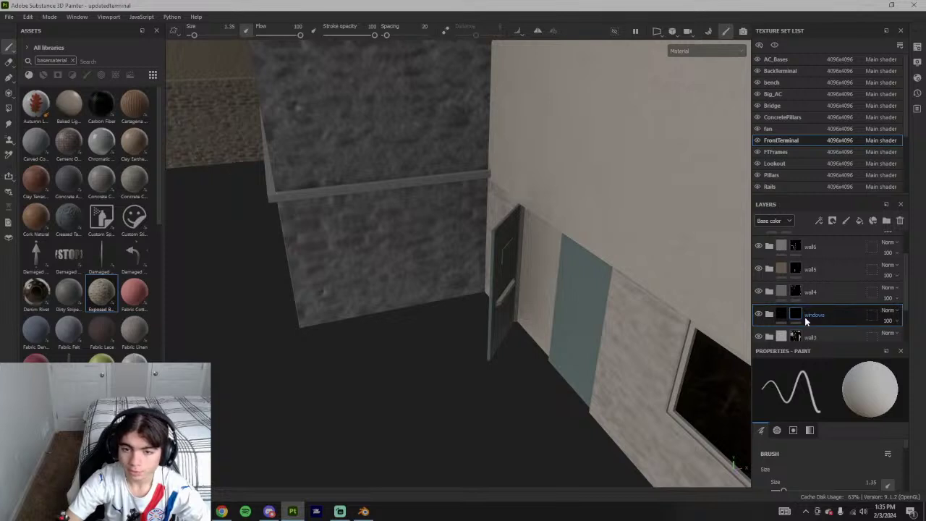
key(Return)
click(9, 62)
click(9, 48)
- Add a fill layer above greymetal and name it black
scroll(492, 290, down, 3)
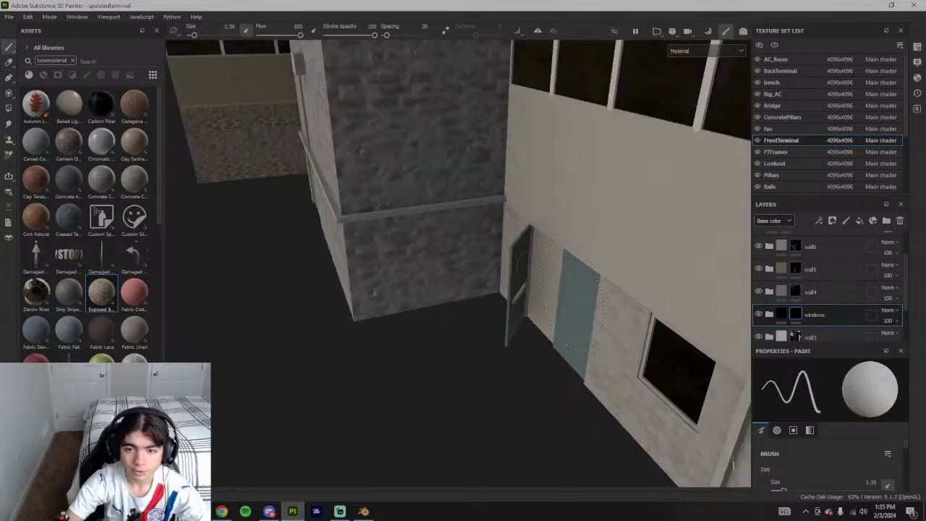
mouse_move(499, 293)
alt+mouse_down()
mouse_move(643, 261)
mouse_move(601, 246)
mouse_move(627, 289)
mouse_move(601, 333)
alt+mouse_up()
scroll(602, 246, down, 4)
scroll(622, 300, down, 4)
scroll(614, 311, up, 4)
scroll(816, 294, up, 2)
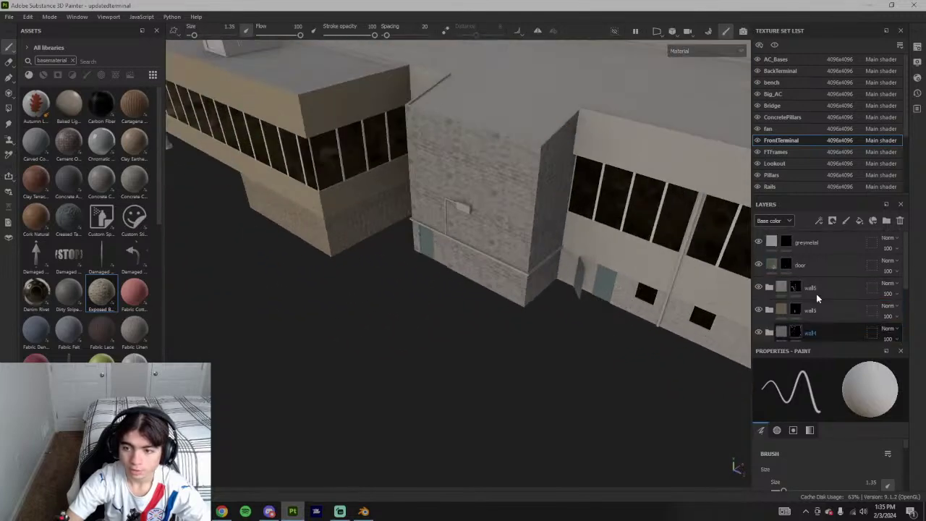
click(808, 249)
click(859, 220)
double_click(802, 241)
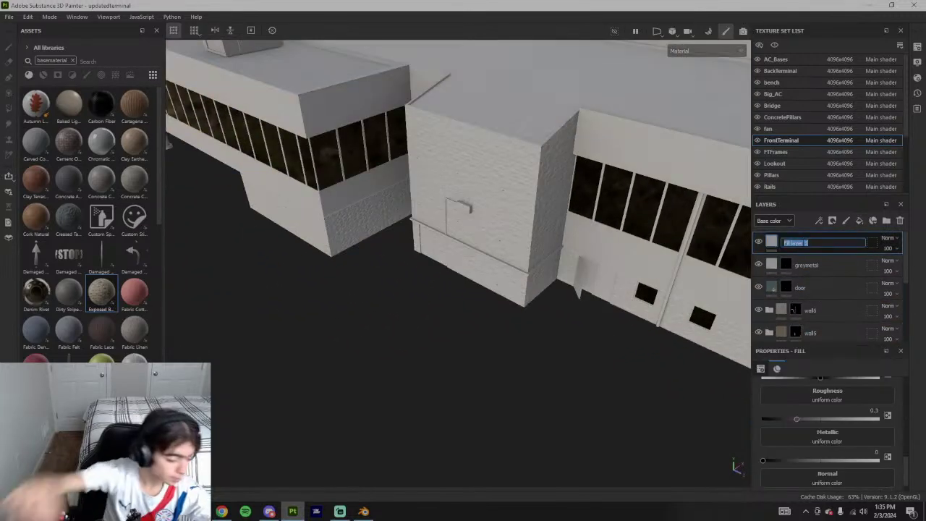
text(black)
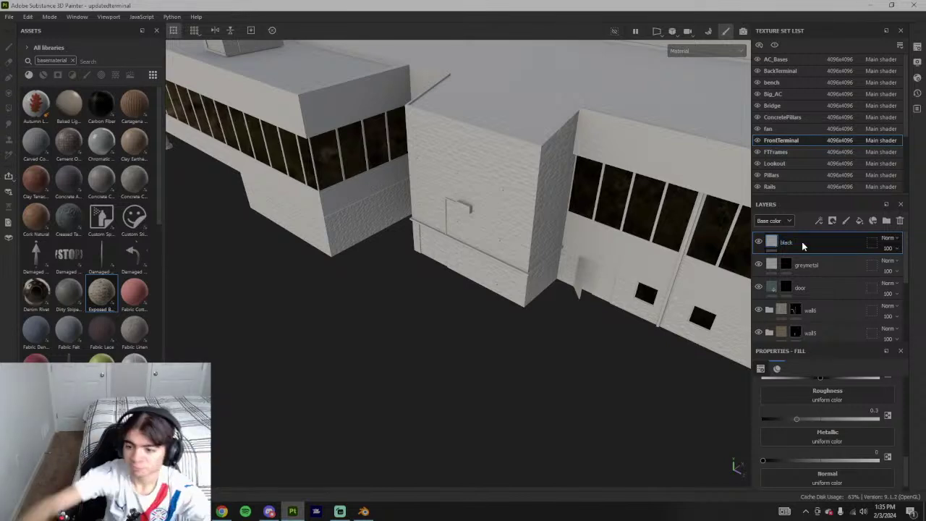
key(Return)
- Set the Height channel blending mode of the black and greymetal layers to Normal
click(781, 267)
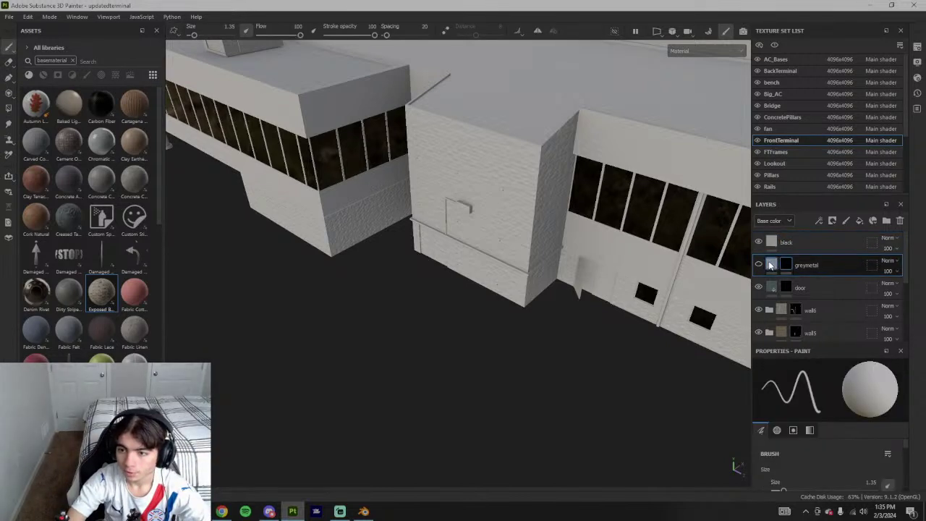
click(771, 265)
click(777, 221)
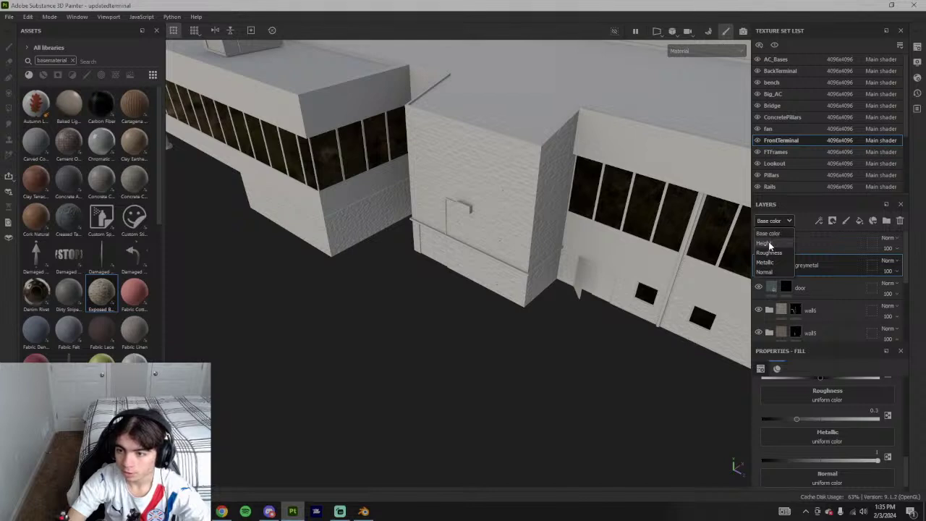
click(765, 244)
click(888, 238)
click(904, 6)
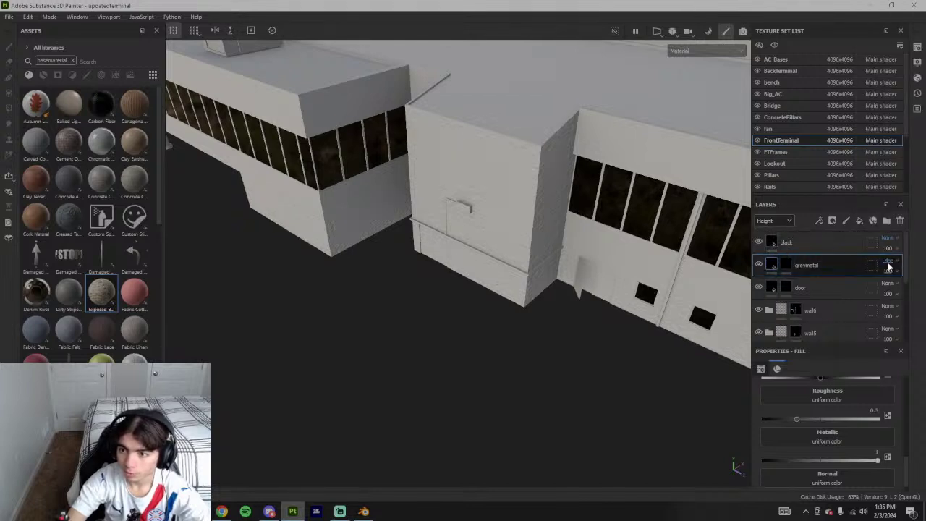
click(889, 262)
click(895, 5)
- Set the Normal channel blending mode of the black and greymetal layers to Normal, and switch the layer stack back to Base color
click(777, 221)
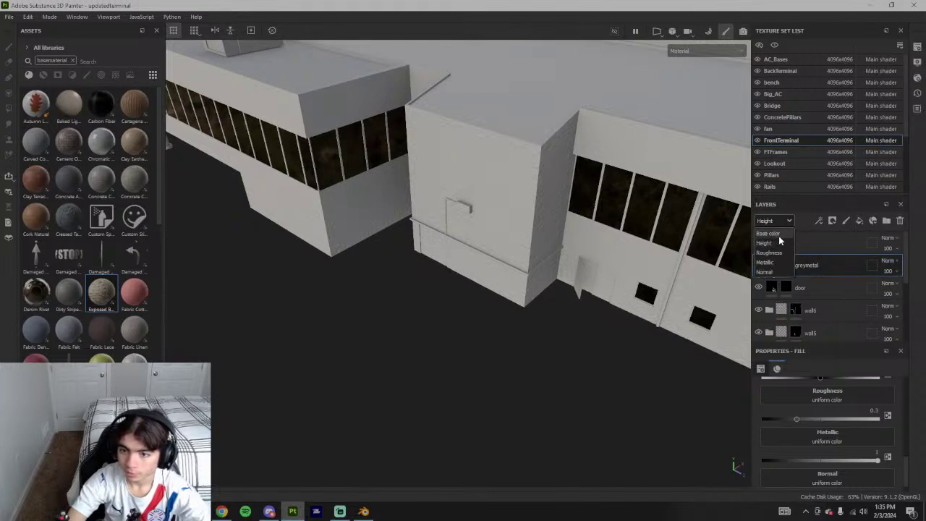
click(771, 267)
click(776, 222)
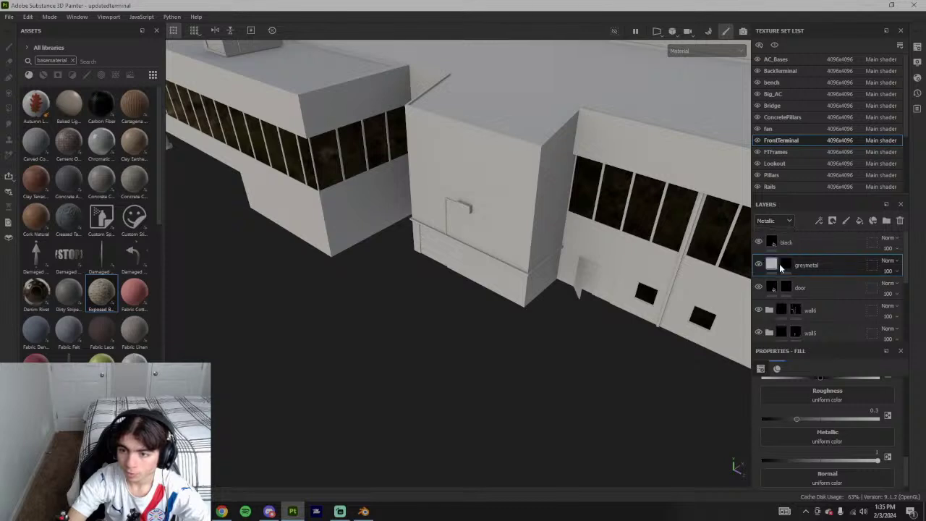
click(780, 266)
click(890, 238)
click(890, 5)
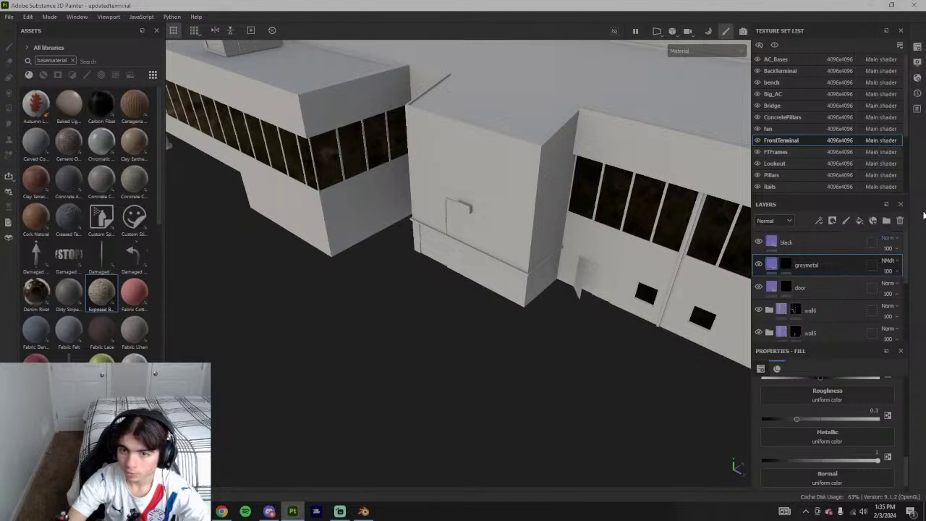
click(898, 266)
click(888, 7)
click(775, 234)
- Set the black layer's base color to pure black and close the color picker
scroll(639, 260, up, 6)
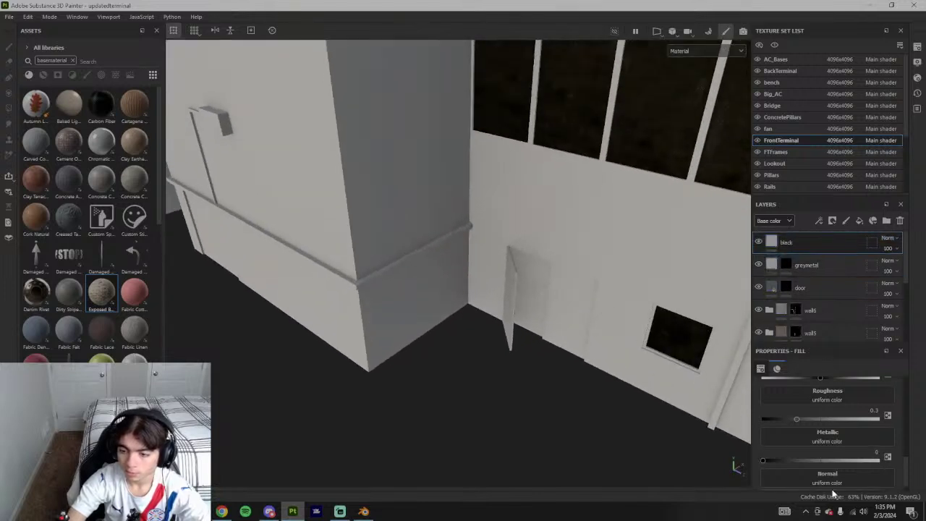
scroll(816, 448, up, 4)
click(812, 406)
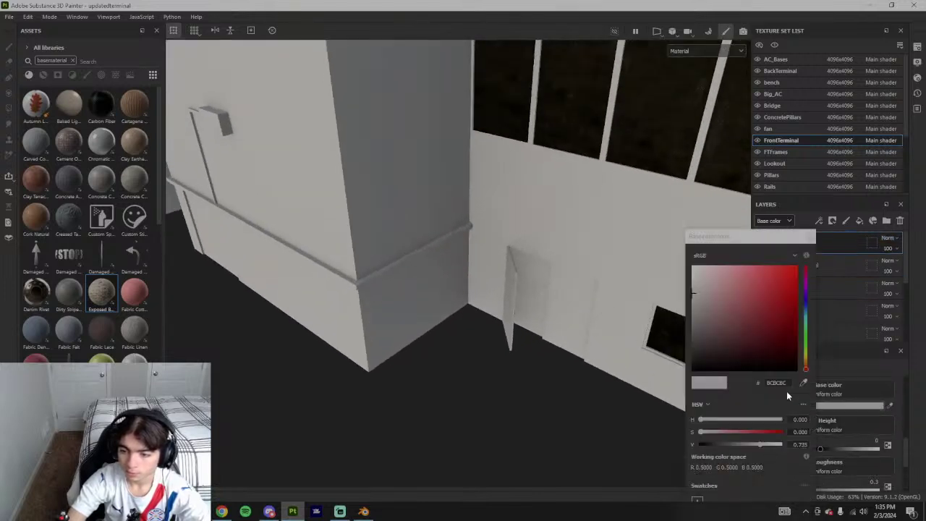
click(692, 370)
click(812, 239)
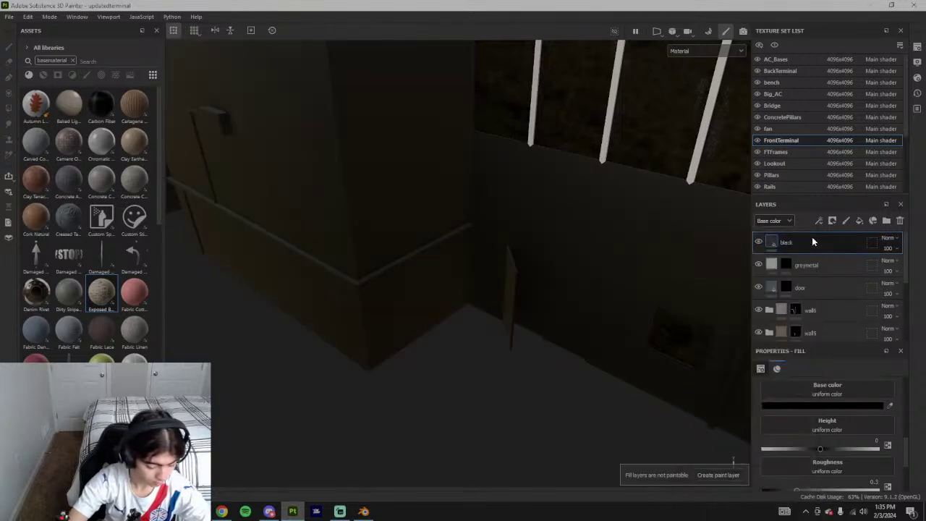
- Add a black mask to the black layer and polygon-fill the open doorway beside the teal door so it turns black
alt+drag(731, 340, 531, 225)
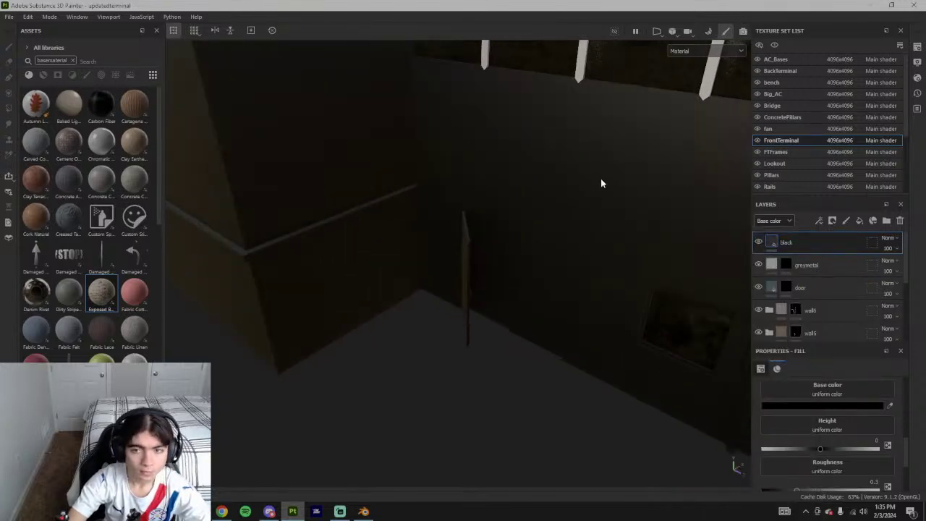
right_click(813, 249)
click(805, 20)
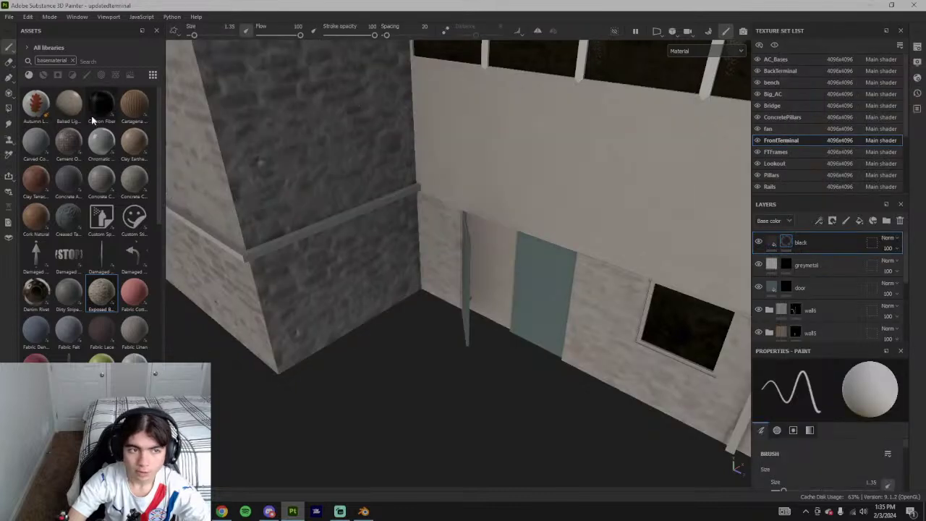
click(10, 108)
click(484, 270)
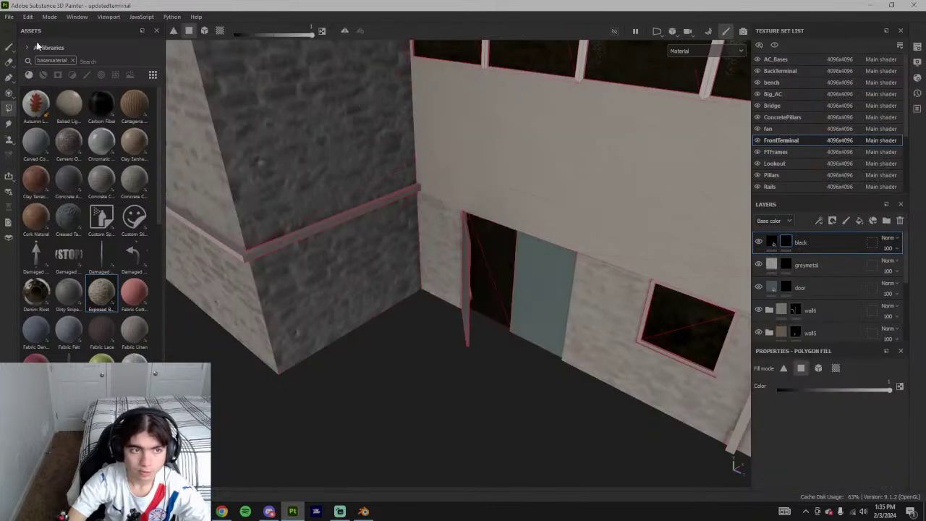
click(9, 47)
- Examine the terminal's long facade from several angles for doors and openings that still need texturing
scroll(463, 282, down, 3)
mouse_move(463, 282)
alt+mouse_down()
mouse_move(512, 257)
mouse_move(551, 269)
mouse_move(572, 262)
mouse_move(393, 265)
mouse_move(465, 297)
mouse_move(548, 302)
mouse_move(635, 285)
mouse_move(655, 297)
mouse_move(656, 314)
alt+mouse_up()
scroll(466, 297, down, 3)
scroll(628, 290, down, 1)
alt+drag(580, 295, 659, 303)
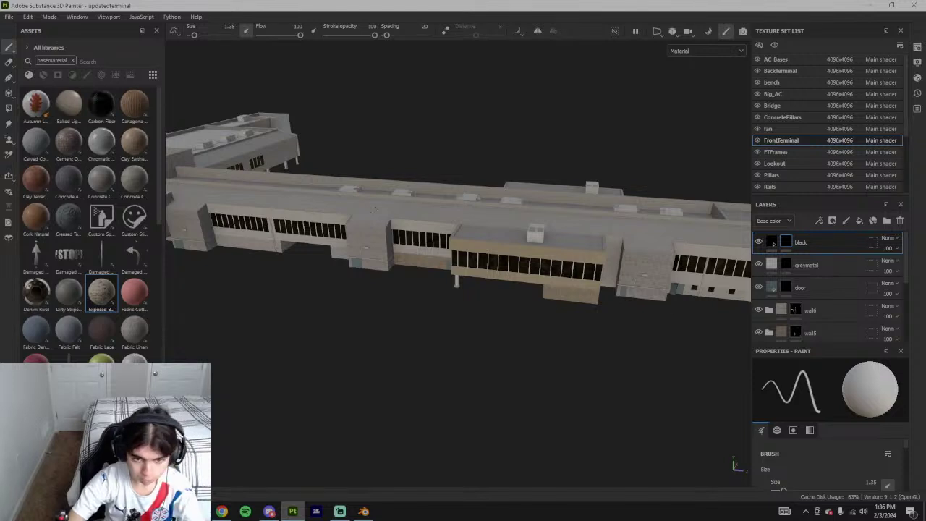
alt+drag(458, 305, 499, 298)
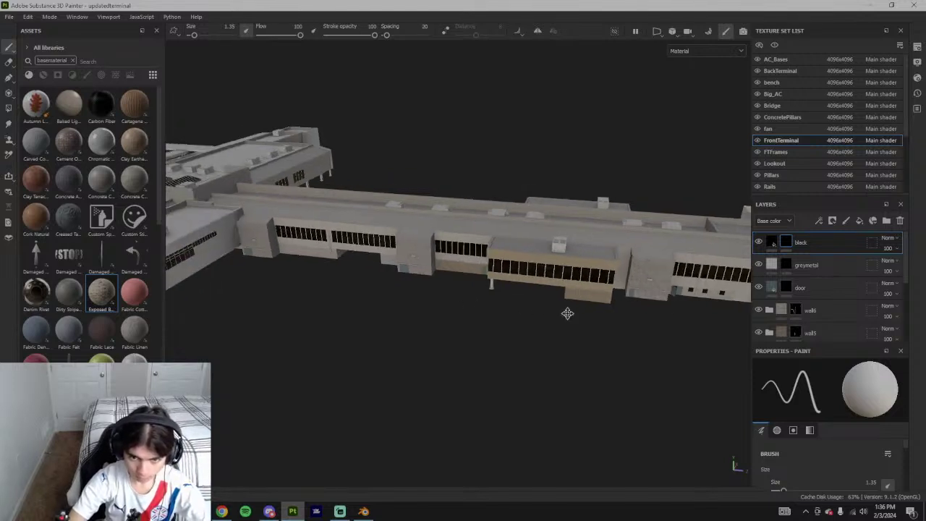
alt+middle_drag(567, 315, 637, 331)
alt+drag(564, 321, 546, 307)
alt+middle_drag(609, 351, 573, 362)
alt+drag(573, 362, 384, 444)
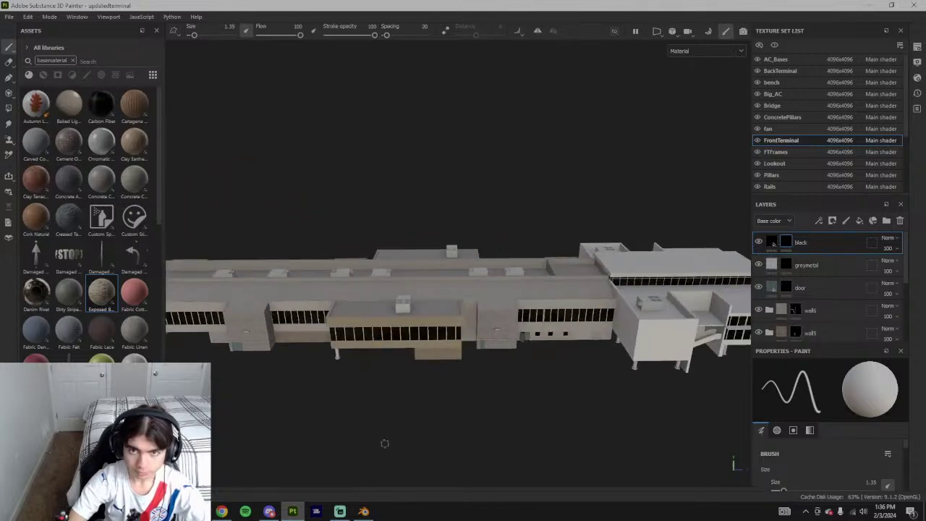
click(339, 511)
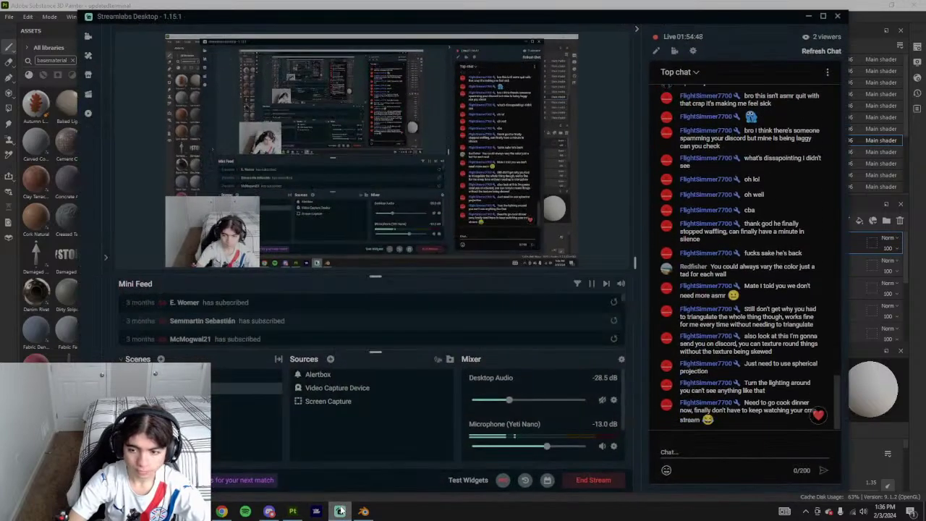
click(341, 512)
- Select the door layer's mask and polygon-fill the door faces on the brick tower and lower wall along the terminal's opposite side
alt+drag(665, 348, 362, 373)
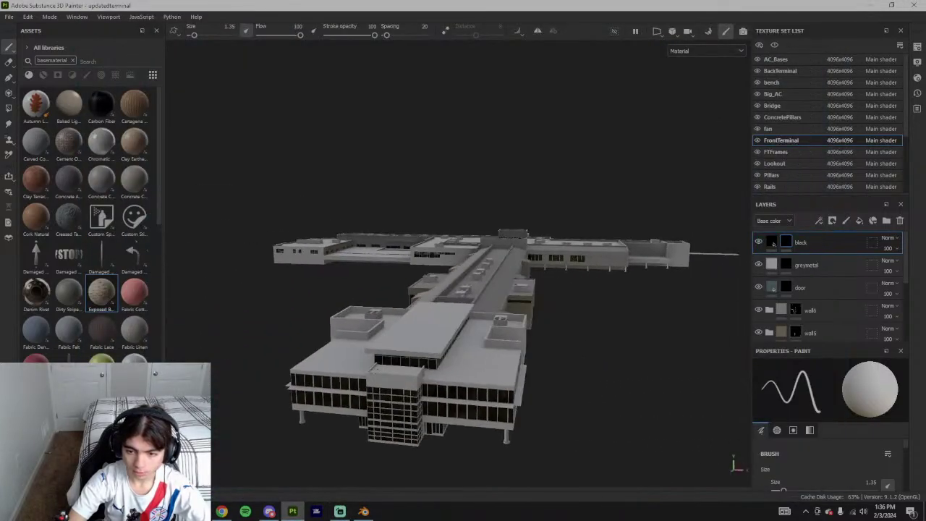
alt+drag(673, 365, 509, 388)
alt+middle_drag(509, 388, 357, 379)
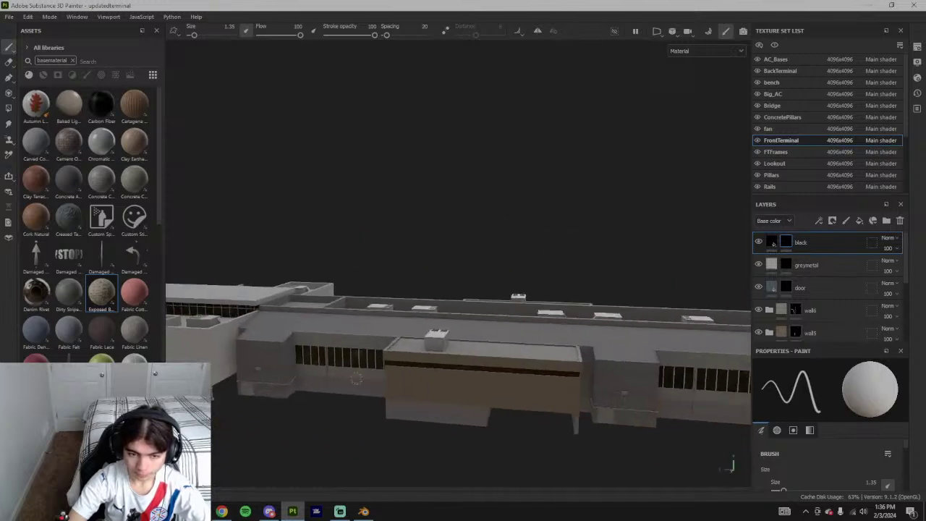
alt+middle_drag(556, 414, 655, 388)
click(788, 288)
scroll(385, 367, up, 5)
click(12, 107)
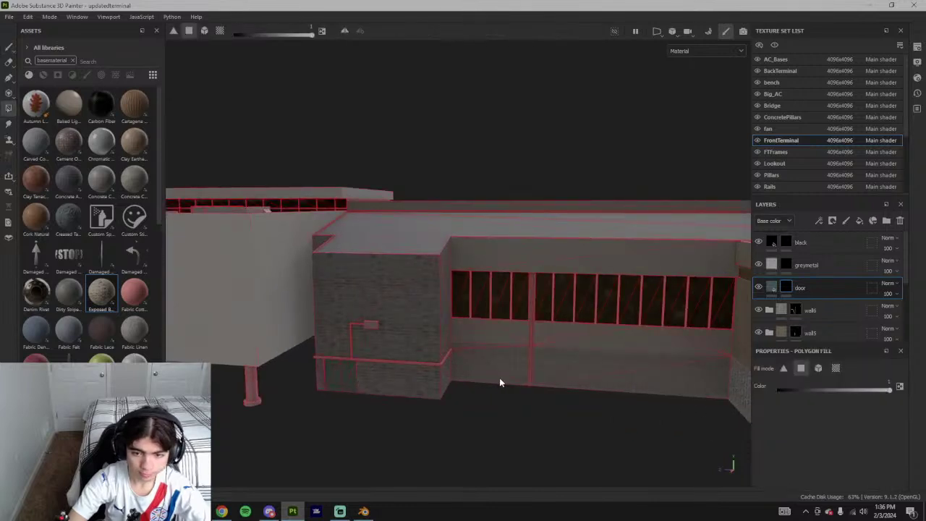
alt+drag(499, 383, 409, 331)
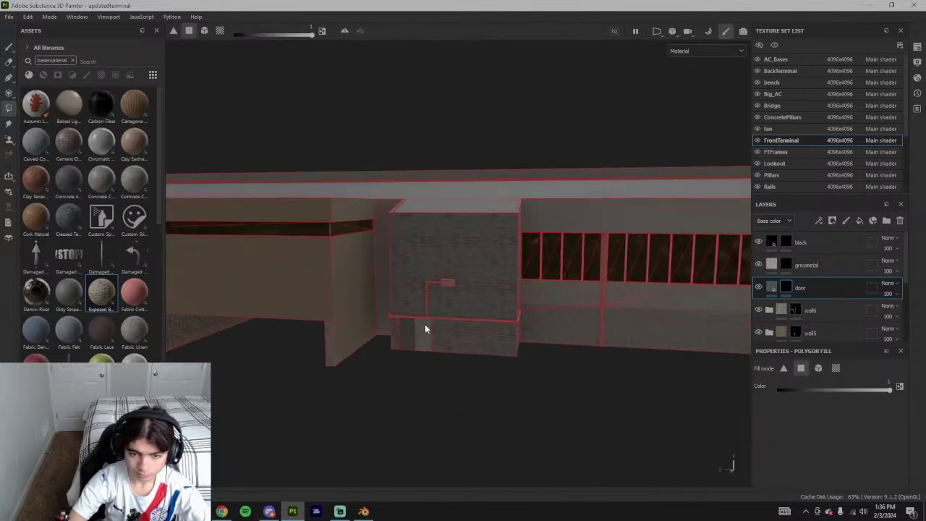
alt+drag(524, 356, 532, 326)
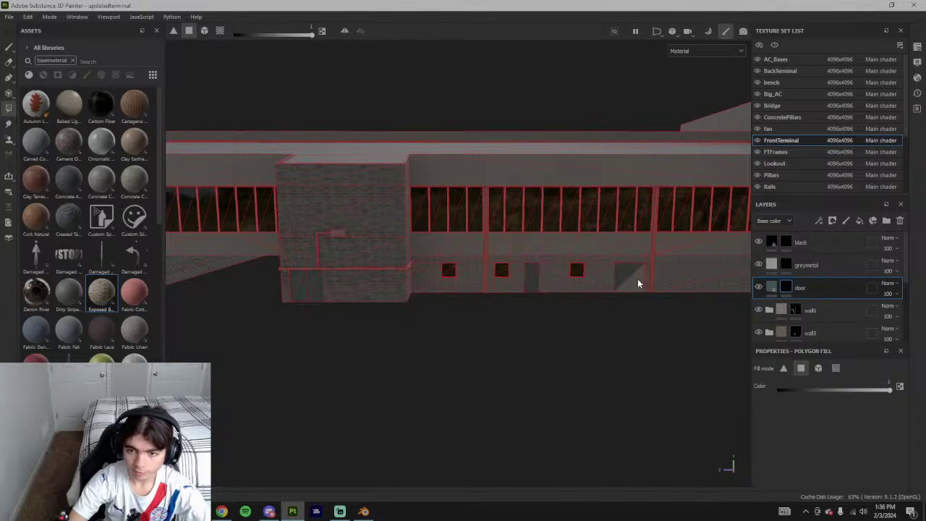
- Compare the ground-level walls and doors of the model with the terminal's 3D imagery in Google Earth
click(221, 511)
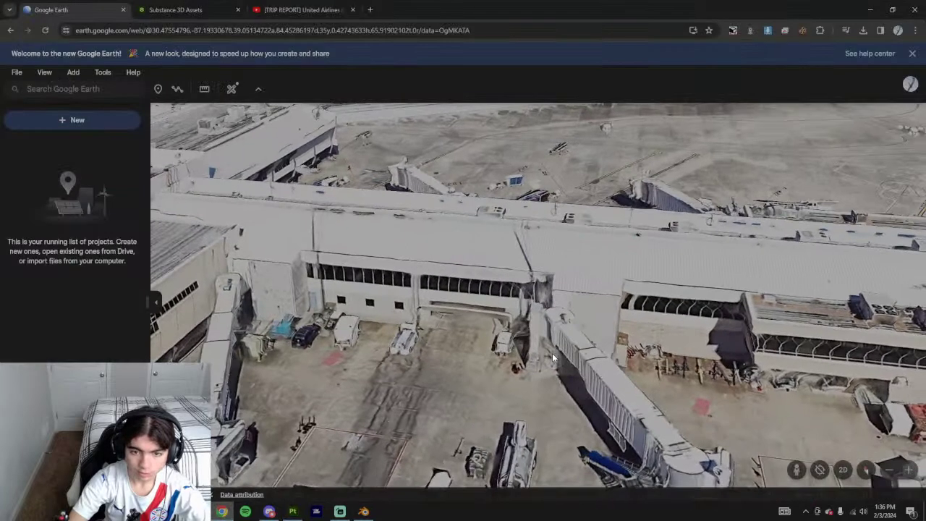
shift+drag(552, 354, 649, 370)
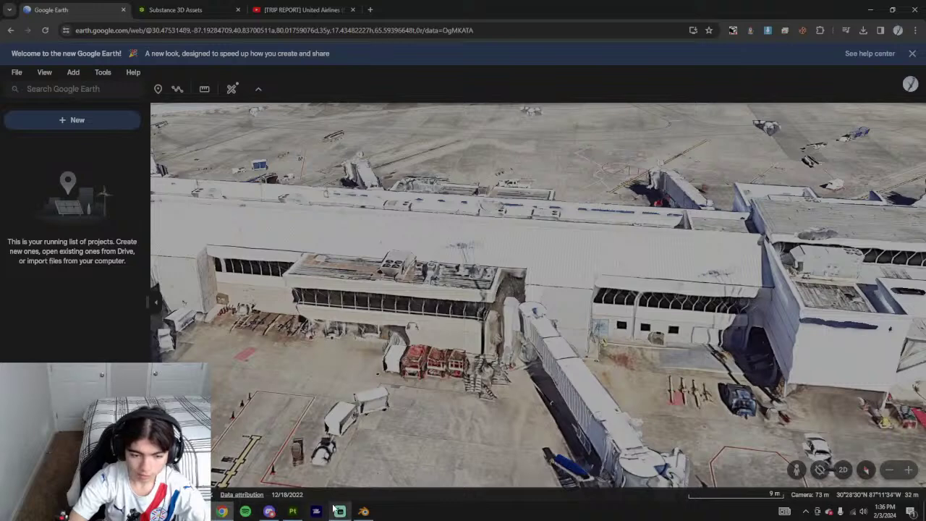
click(294, 511)
alt+drag(385, 401, 486, 355)
alt+middle_drag(486, 355, 393, 428)
scroll(411, 429, down, 4)
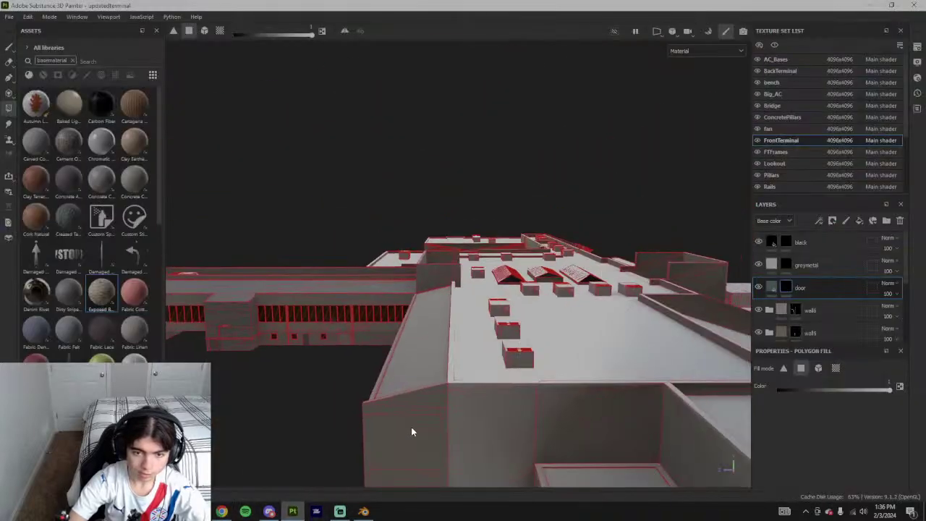
mouse_move(411, 432)
alt+mouse_down()
mouse_move(543, 362)
mouse_move(579, 325)
mouse_move(490, 368)
mouse_move(561, 309)
mouse_move(559, 297)
alt+mouse_up()
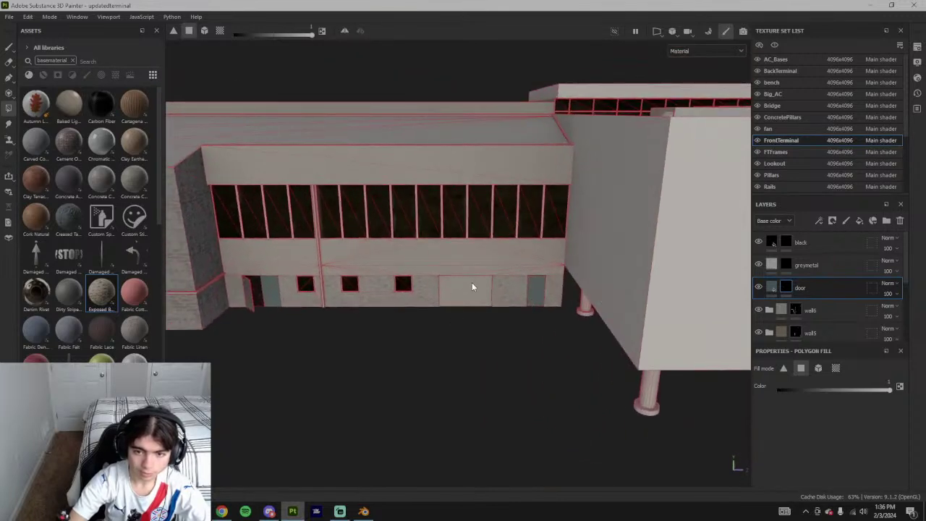
scroll(470, 295, down, 4)
alt+drag(457, 236, 467, 277)
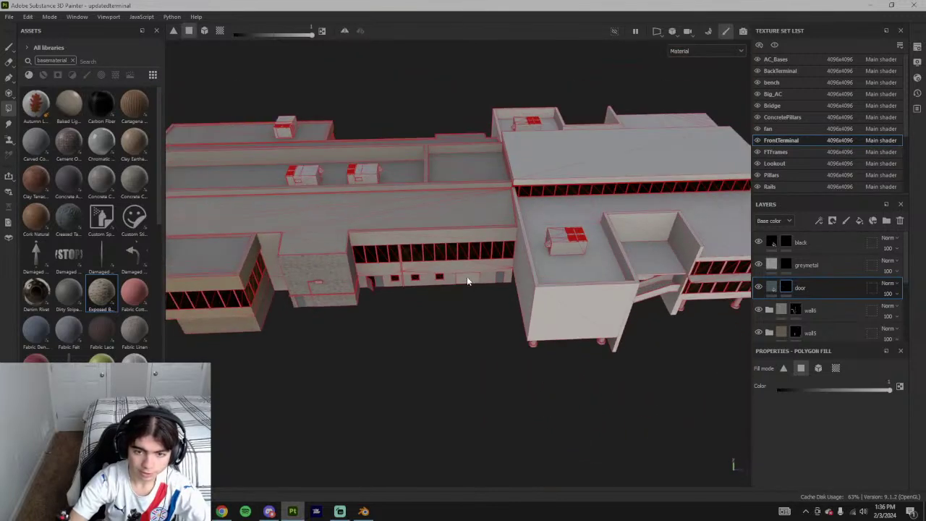
click(221, 512)
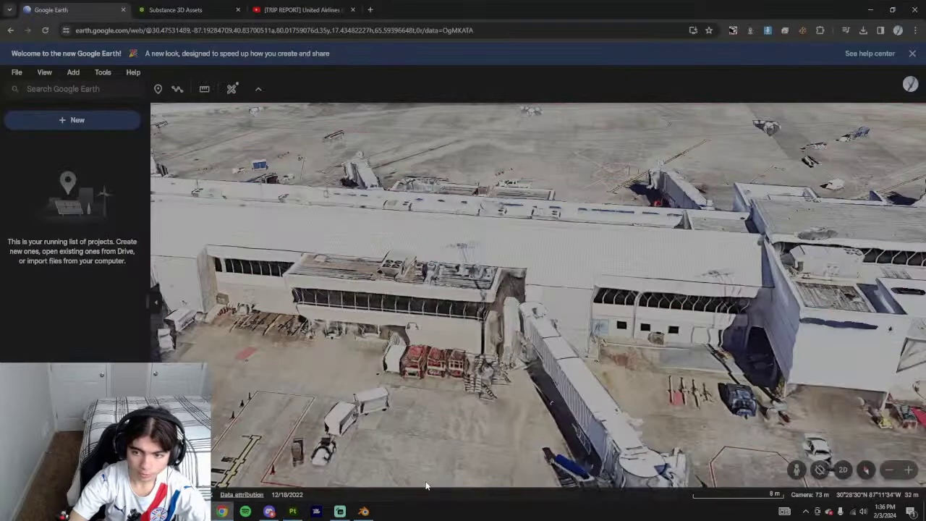
click(294, 512)
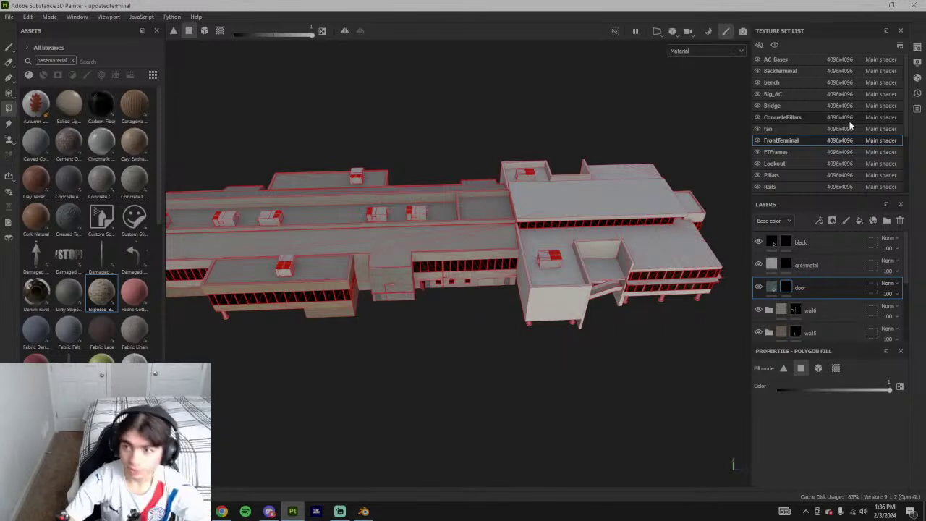
- Review the FrontTerminal texture set settings and the mesh map baking setup, and return to painting mode without baking
click(920, 50)
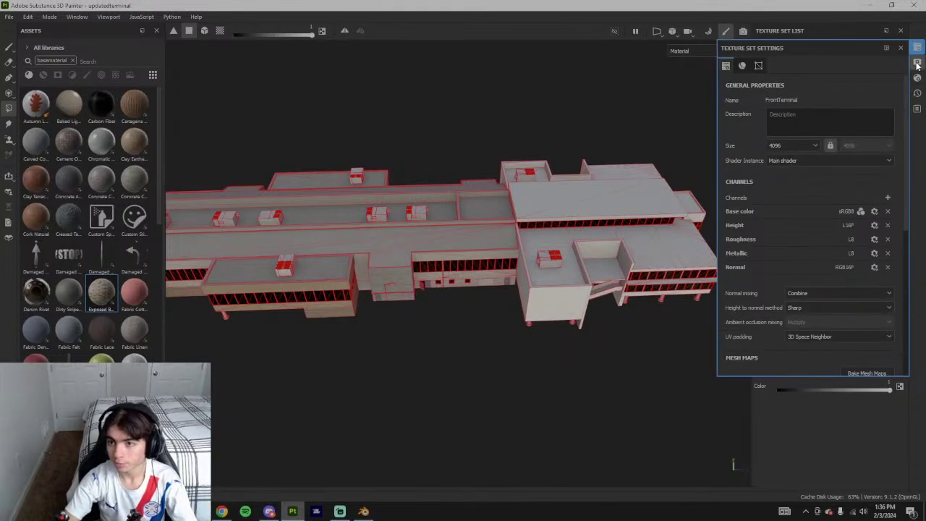
click(920, 64)
click(920, 49)
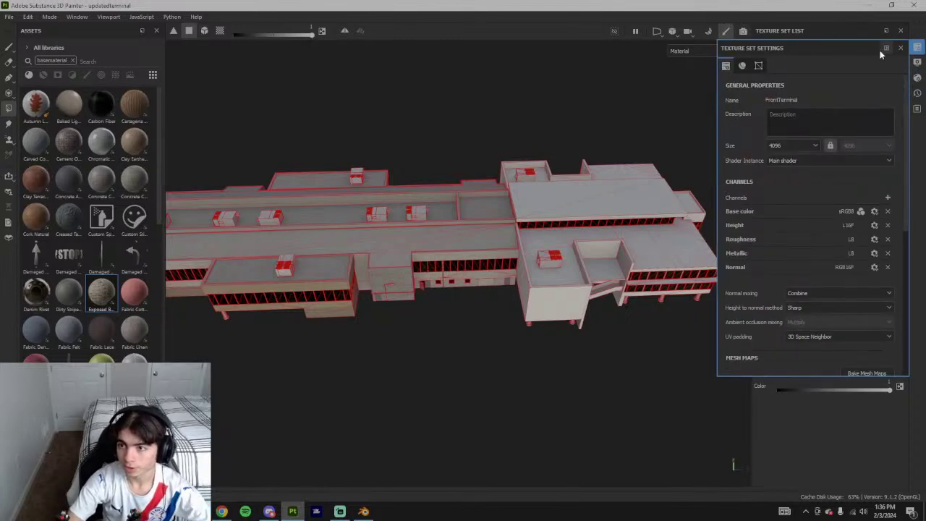
scroll(834, 311, down, 3)
click(866, 286)
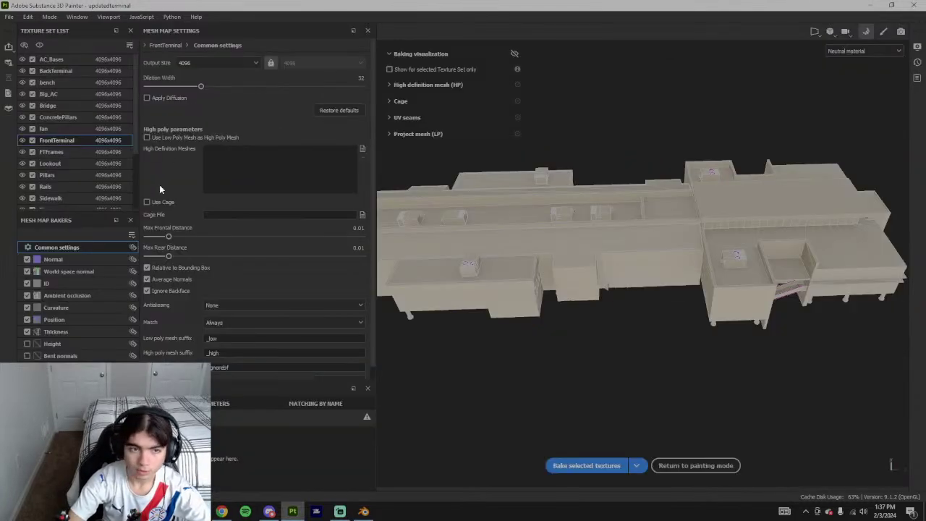
scroll(103, 195, down, 3)
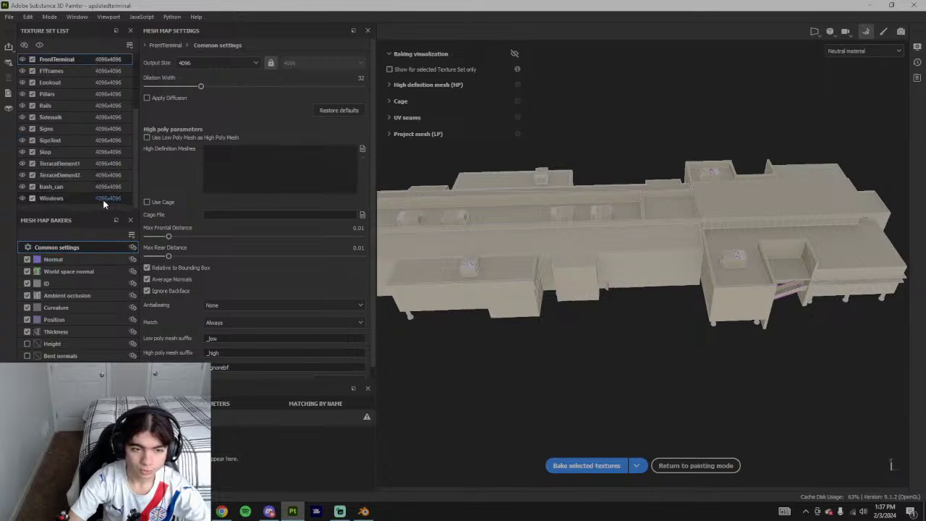
click(692, 469)
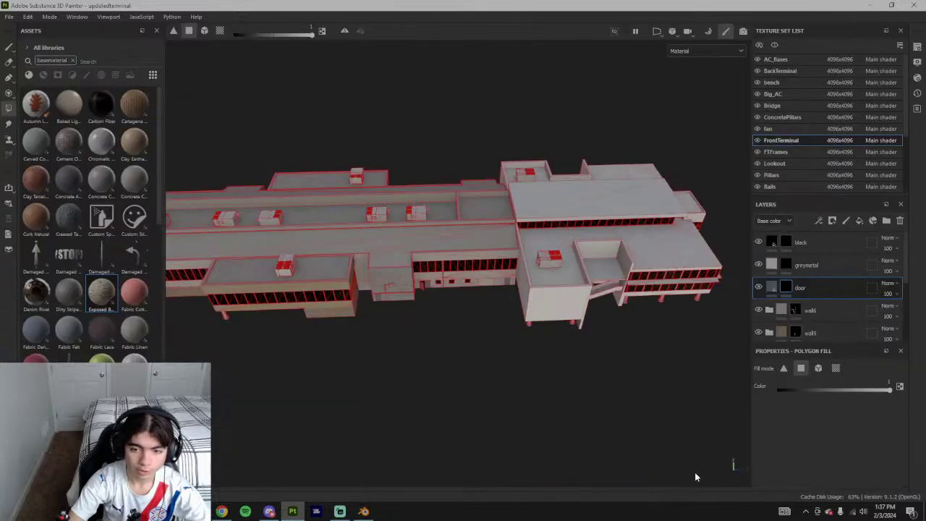
- Inspect the texture export size setting for the AC_Bases texture set and cancel the export
click(8, 16)
click(29, 152)
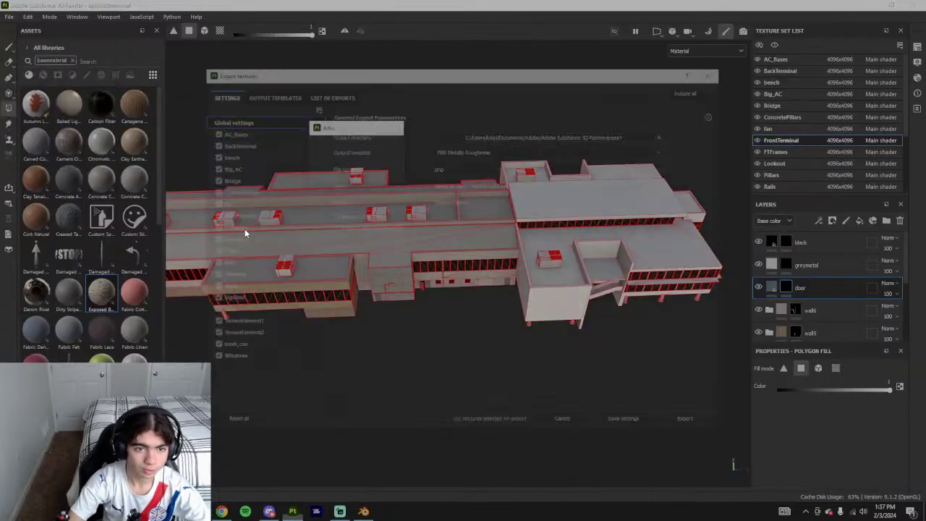
click(249, 131)
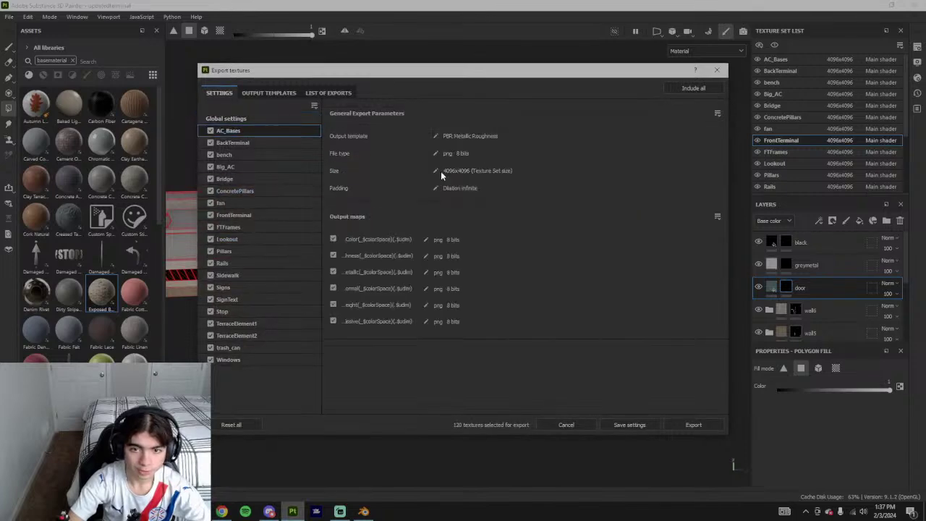
click(496, 171)
click(492, 172)
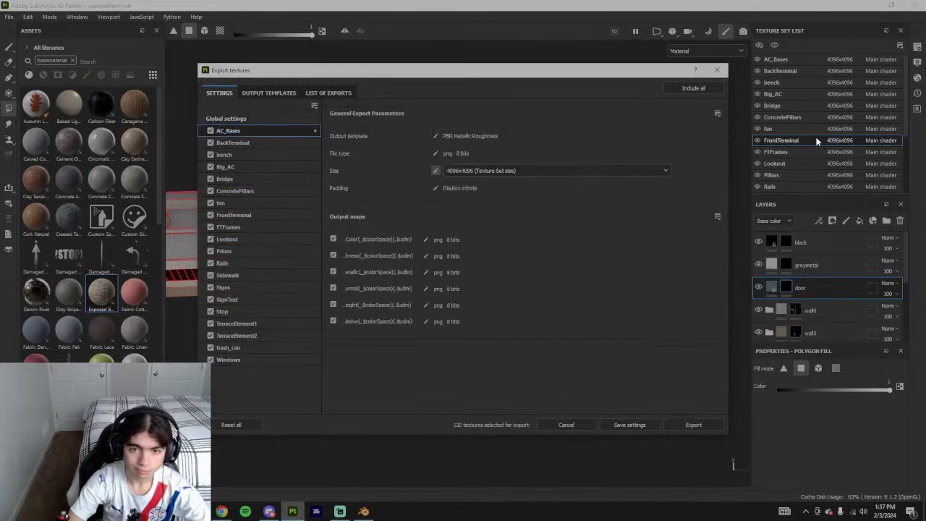
click(566, 424)
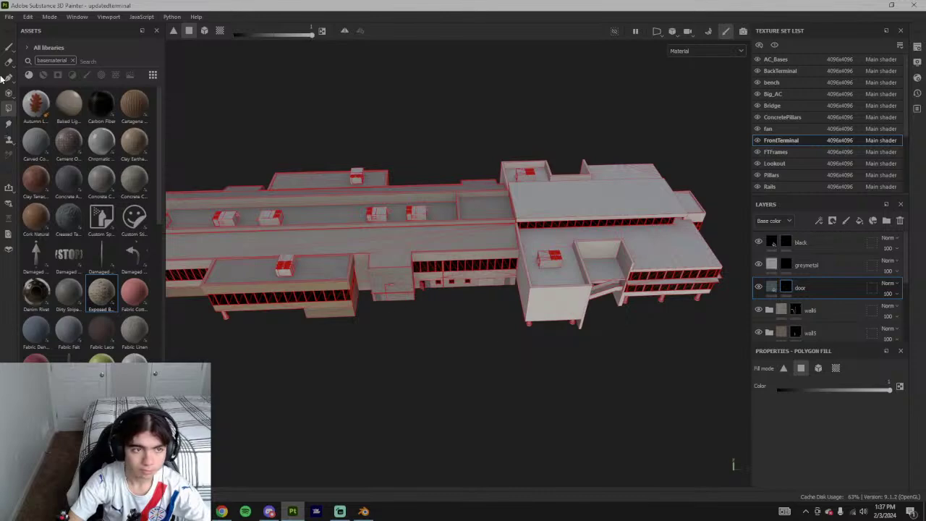
- Examine both long sides of the terminal again and check them against the opposite-side view in Google Earth
key(1)
alt+drag(466, 334, 488, 272)
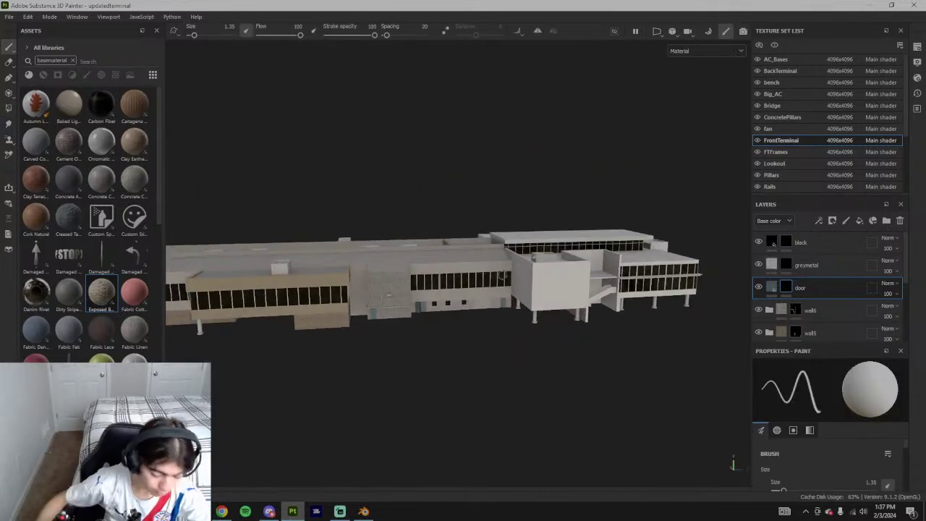
scroll(495, 321, up, 5)
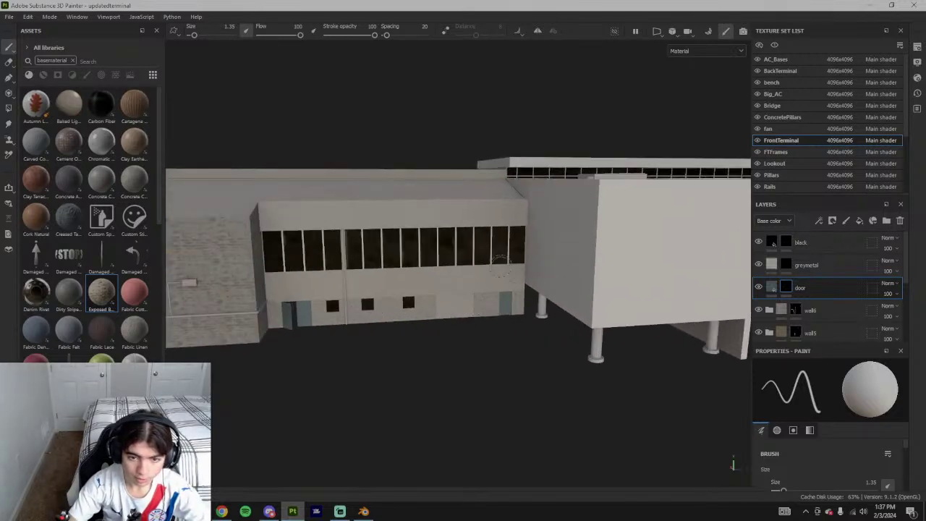
scroll(499, 262, down, 5)
alt+drag(545, 270, 604, 369)
click(222, 512)
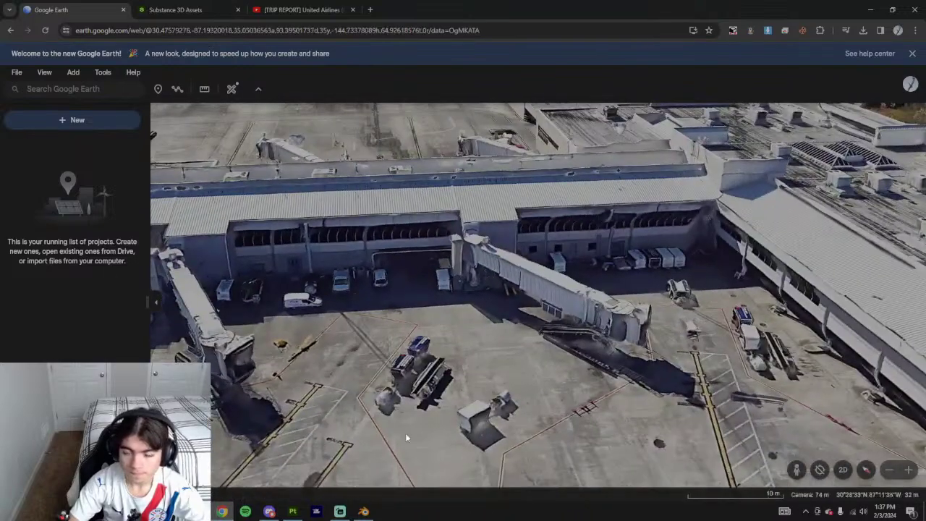
click(293, 512)
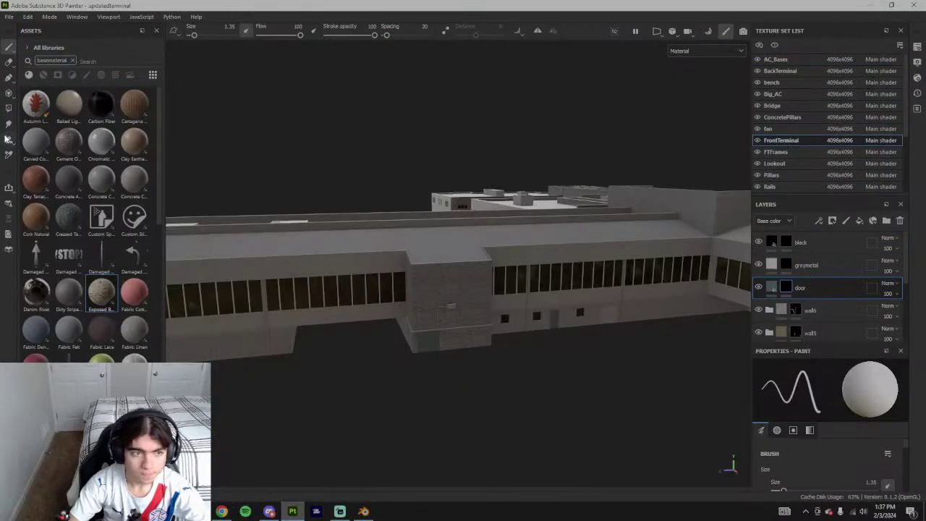
click(9, 108)
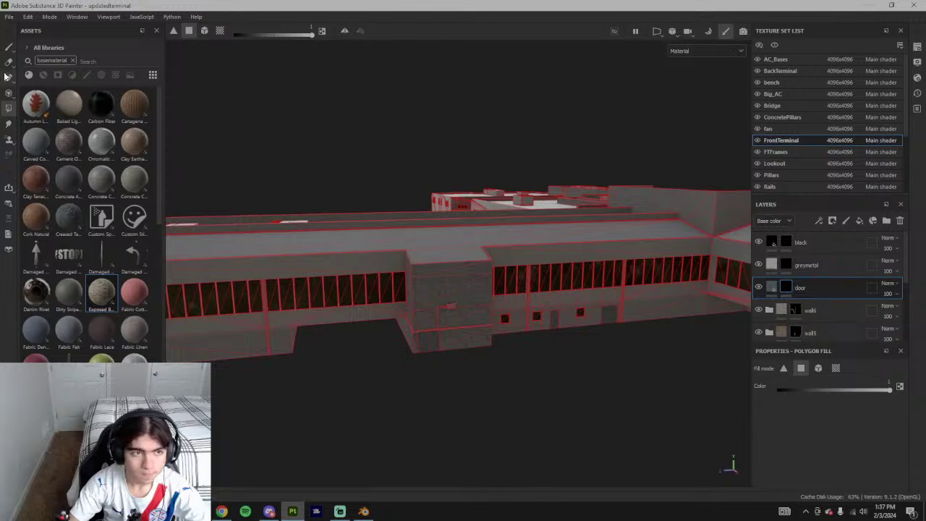
click(9, 46)
mouse_move(506, 318)
alt+mouse_down()
mouse_move(529, 326)
mouse_move(572, 378)
mouse_move(483, 320)
mouse_move(505, 317)
mouse_move(467, 246)
alt+mouse_up()
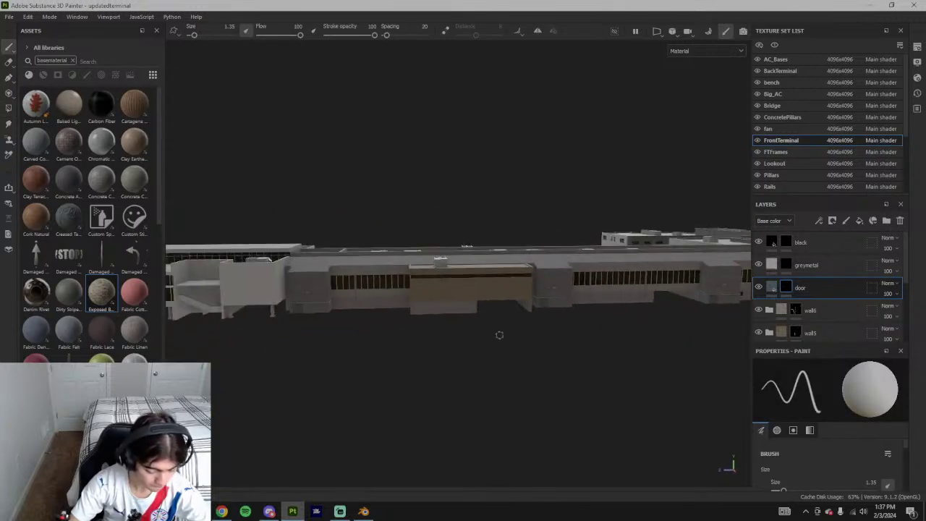
alt+drag(500, 336, 471, 340)
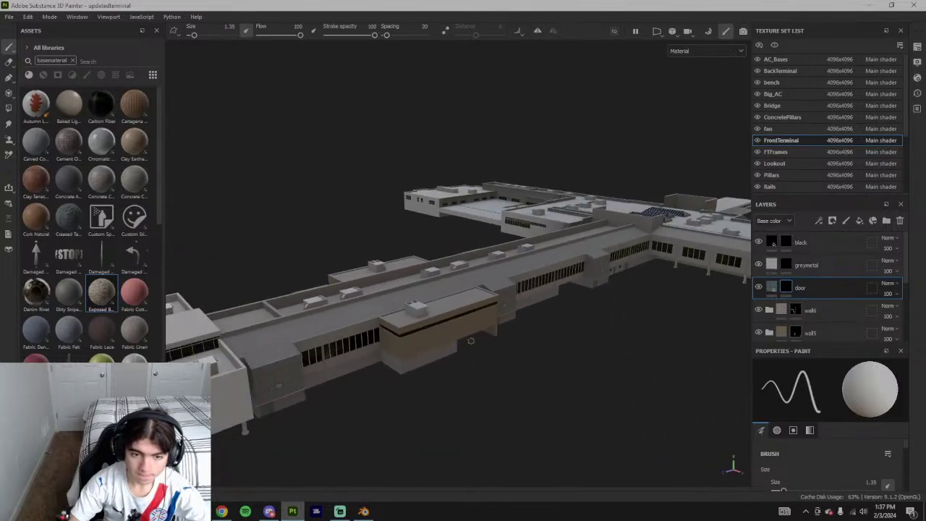
- Compare the column-supported corner wing and its ground-level walls on the model with the terminal's 3D imagery in Google Earth
alt+middle_drag(639, 322, 347, 311)
alt+drag(473, 297, 478, 318)
scroll(492, 295, up, 3)
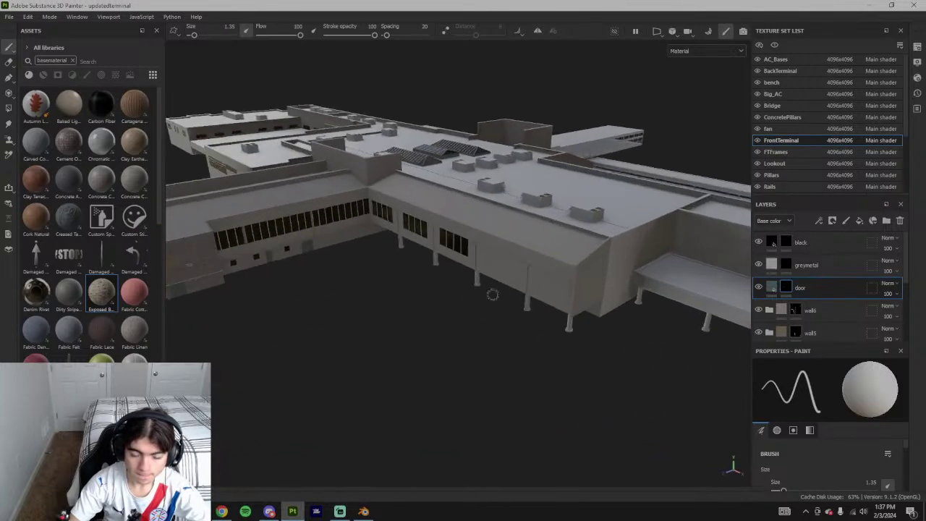
click(221, 511)
middle_drag(653, 334, 757, 272)
drag(756, 273, 492, 287)
mouse_move(492, 287)
middle_down()
mouse_move(531, 261)
mouse_move(529, 249)
middle_up()
shift+drag(528, 247, 488, 260)
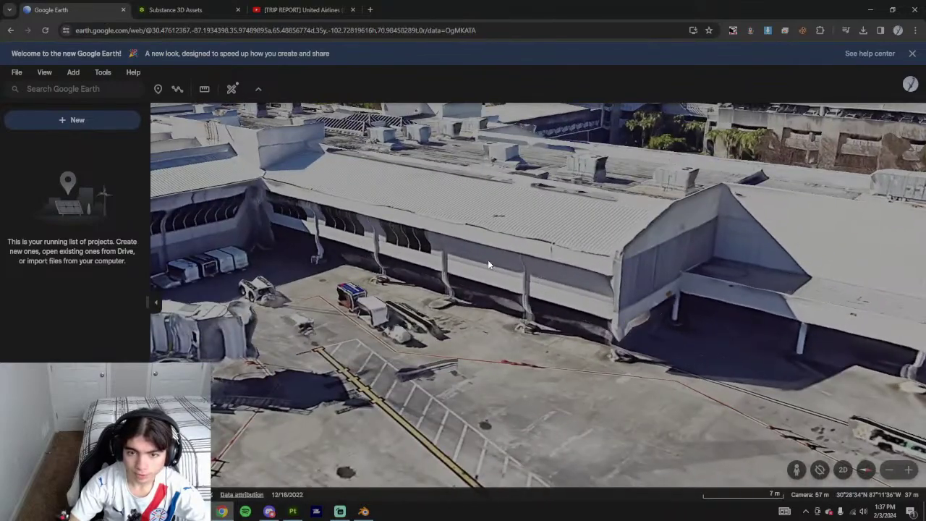
middle_drag(496, 306, 494, 297)
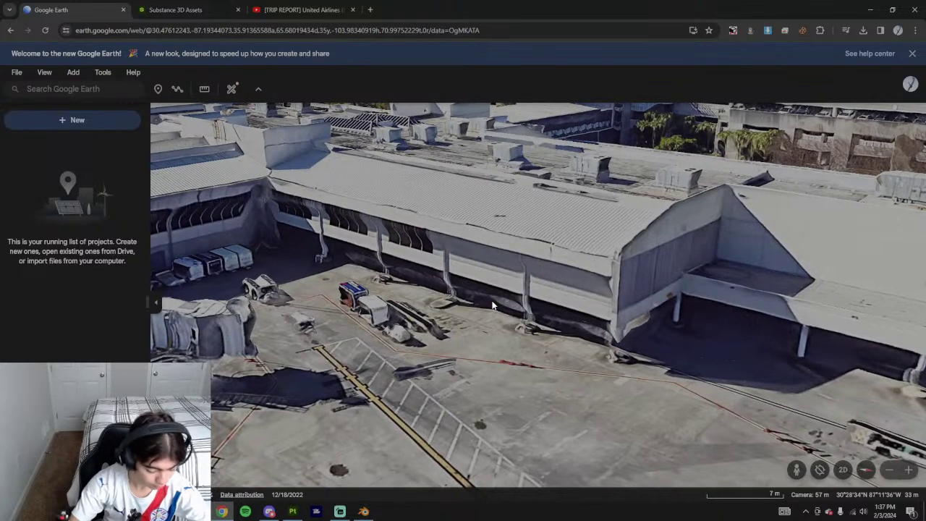
scroll(500, 302, down, 5)
middle_drag(500, 302, 490, 321)
scroll(490, 321, up, 3)
middle_drag(514, 271, 497, 296)
shift+drag(492, 304, 440, 316)
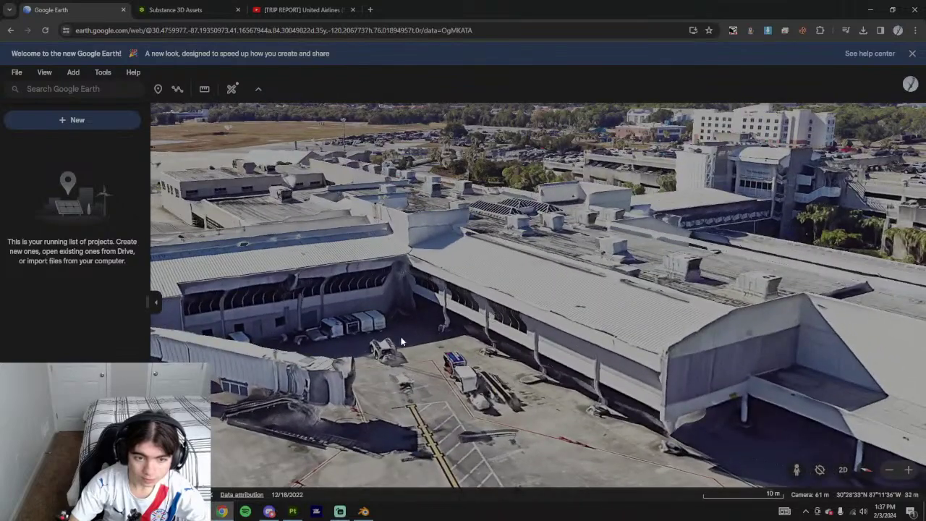
scroll(389, 321, down, 5)
scroll(301, 312, up, 1)
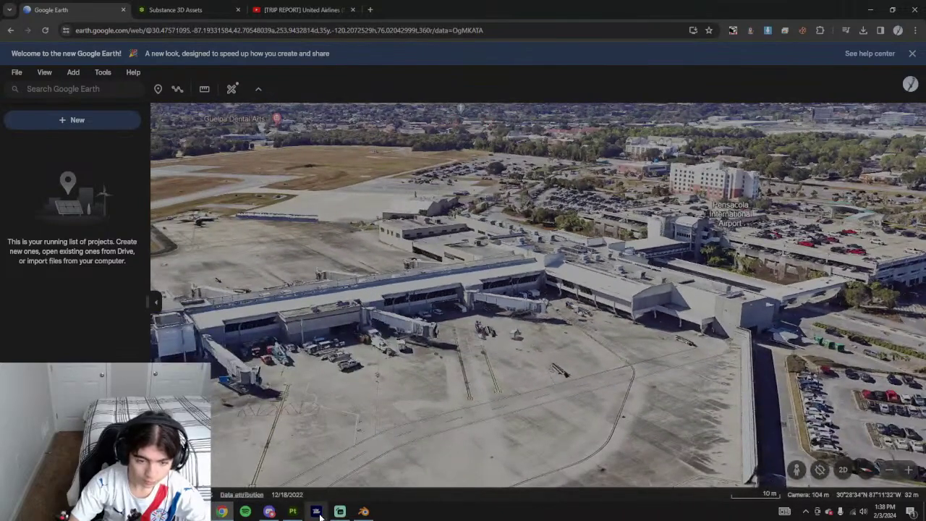
- Switch back to Substance 3D Painter and examine the ground-level doors and openings beside the brick wall section
click(293, 512)
scroll(407, 364, down, 3)
alt+drag(407, 364, 359, 366)
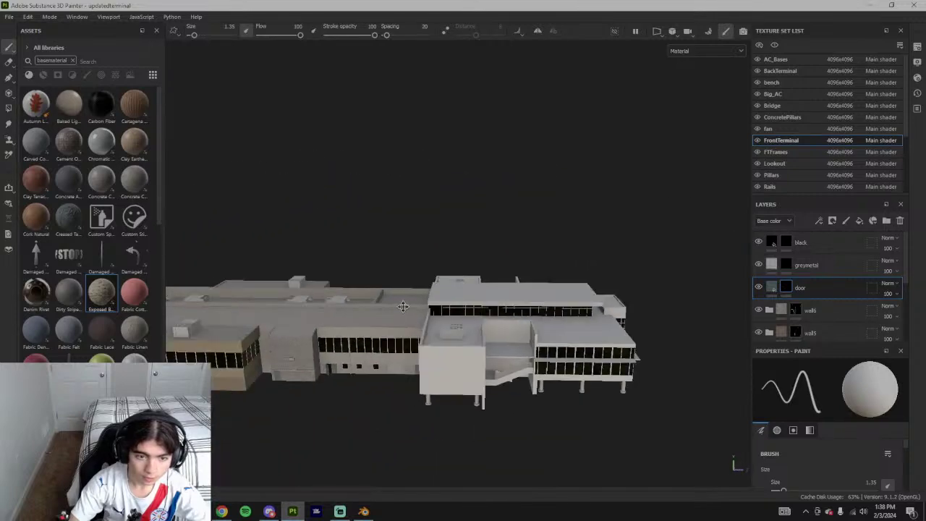
alt+middle_drag(319, 383, 426, 333)
scroll(426, 333, up, 3)
scroll(428, 333, up, 3)
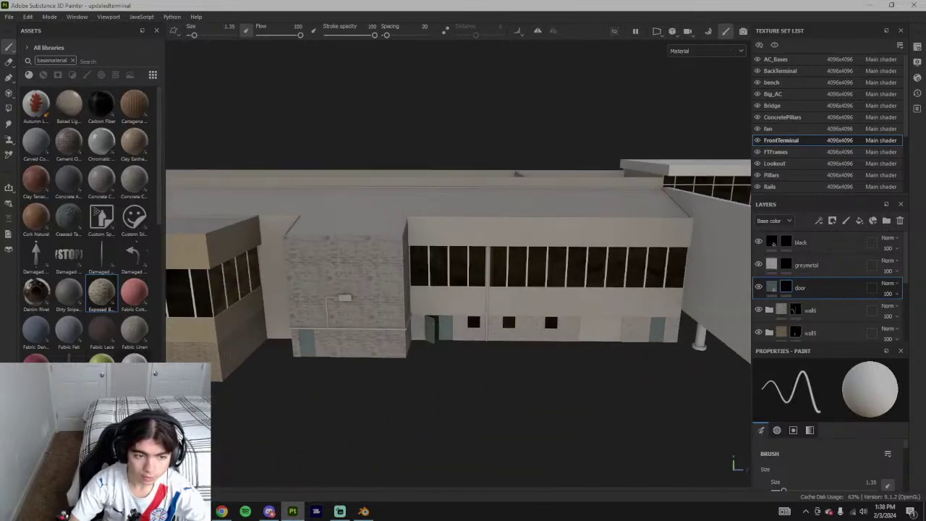
- Switch to the Substance 3D Assets site in the browser and search the library for "rollup" instead of "brick"
click(217, 513)
click(12, 79)
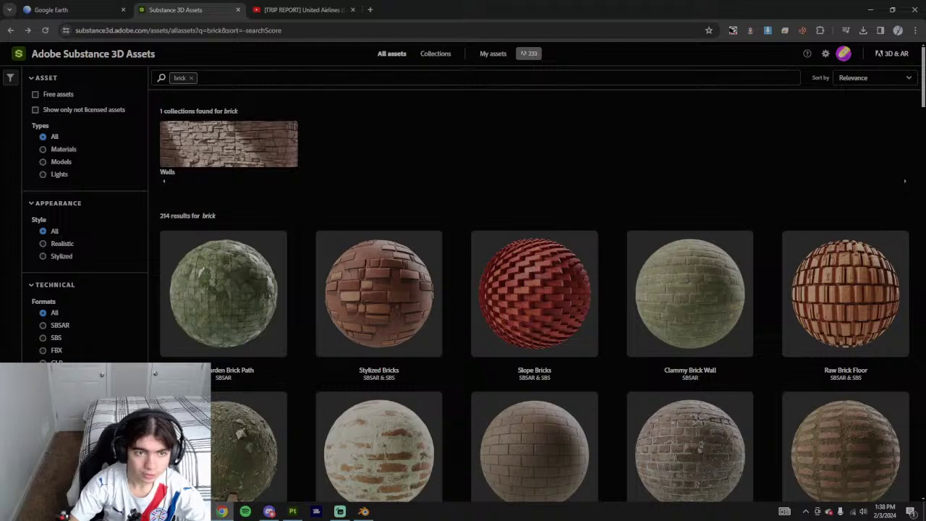
click(192, 78)
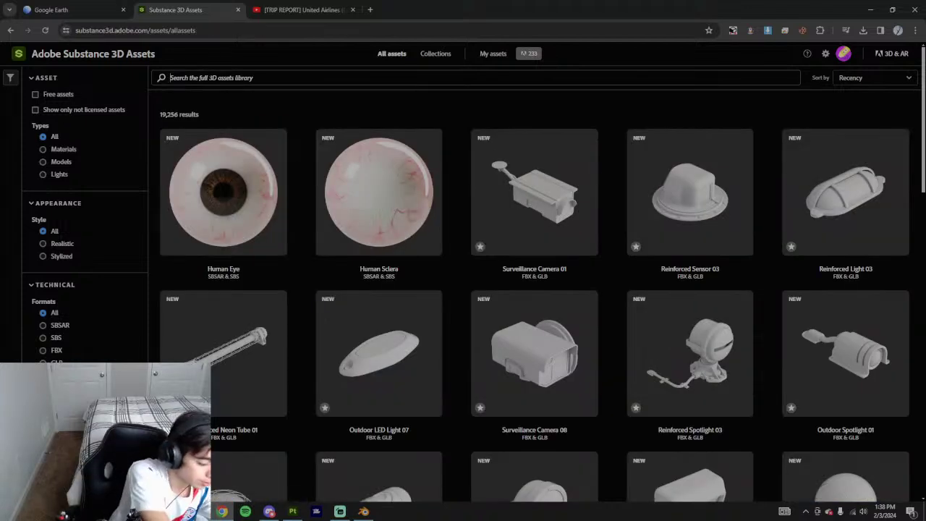
text(rollup)
key(Return)
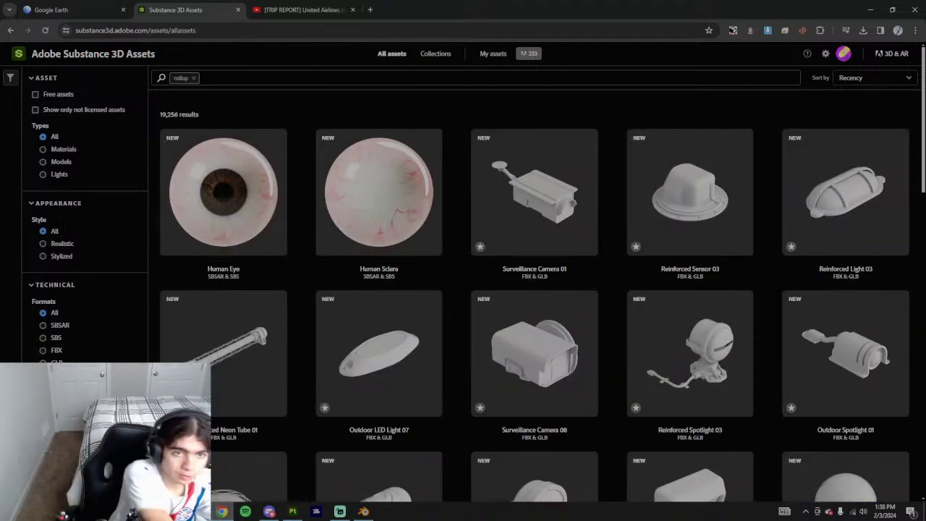
- Search the asset library for "door", preview the Rusty Metal Door material and download it as SBSAR
click(194, 78)
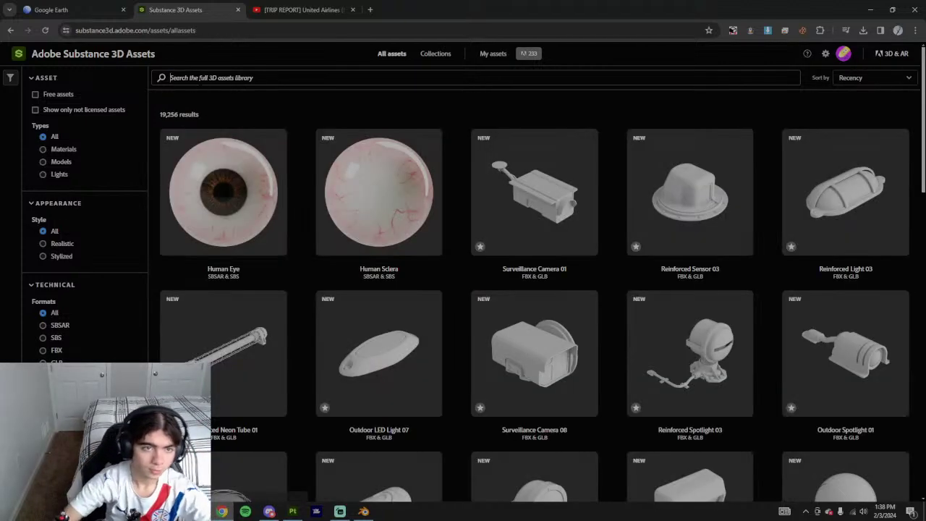
text(door)
key(Return)
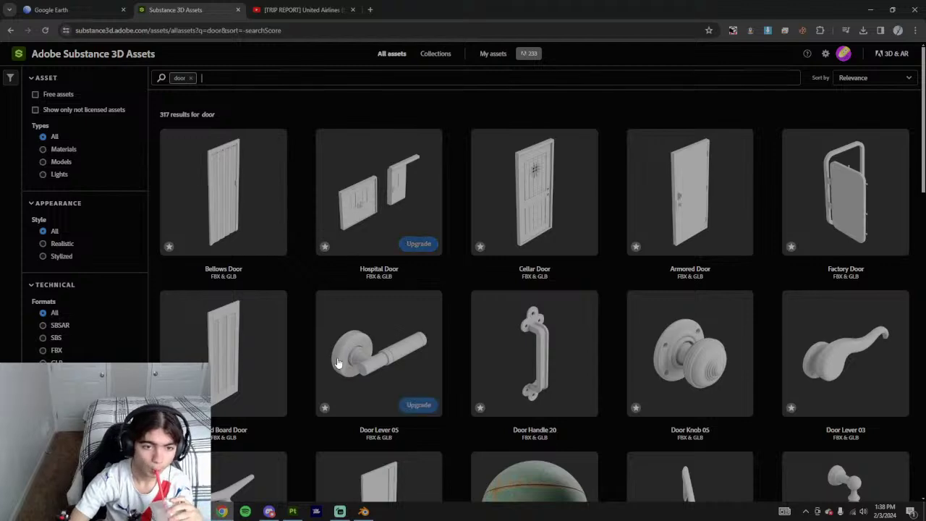
scroll(347, 366, down, 3)
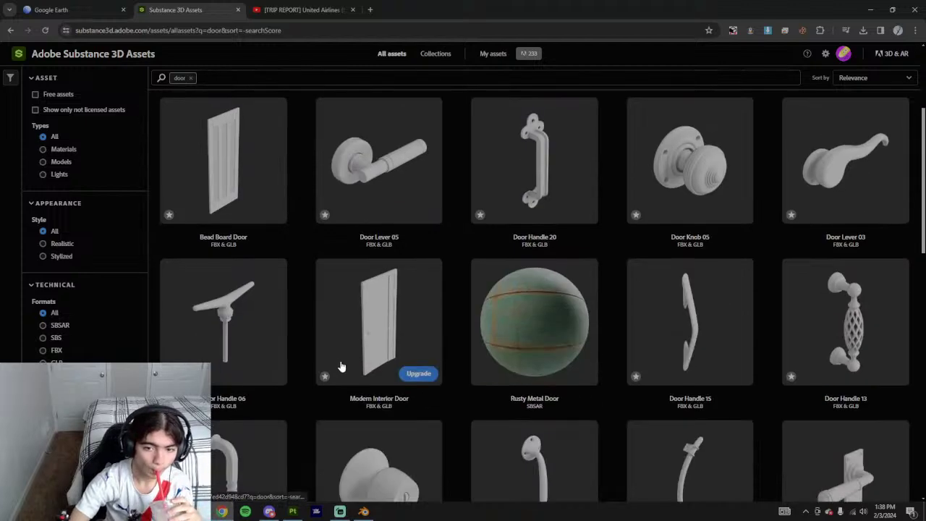
click(535, 347)
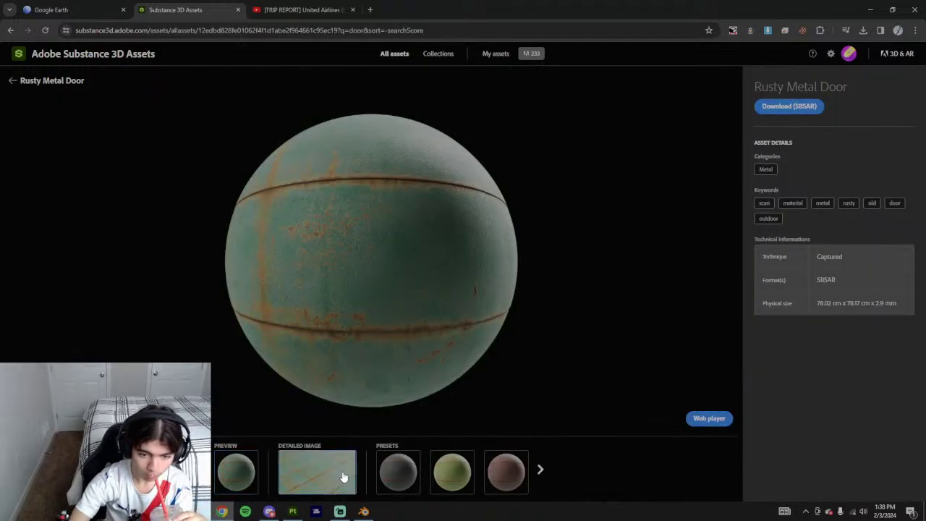
click(344, 476)
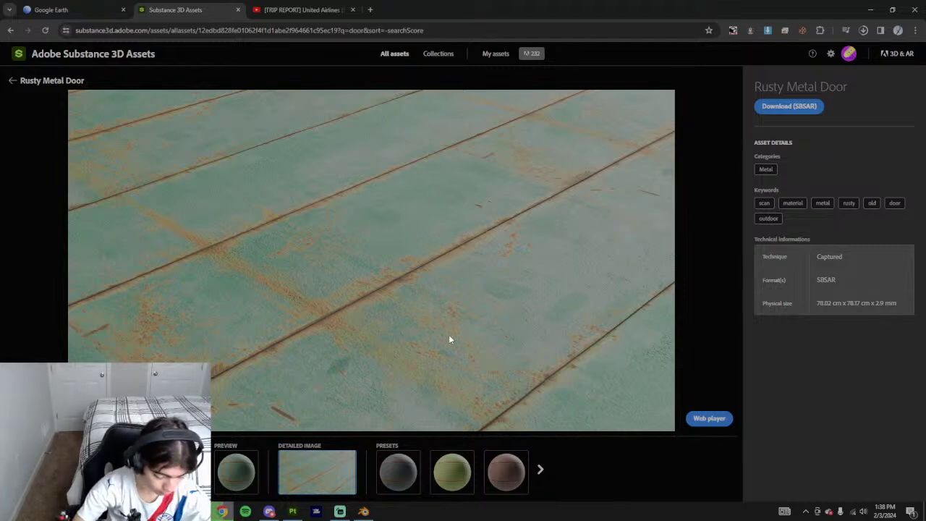
click(864, 31)
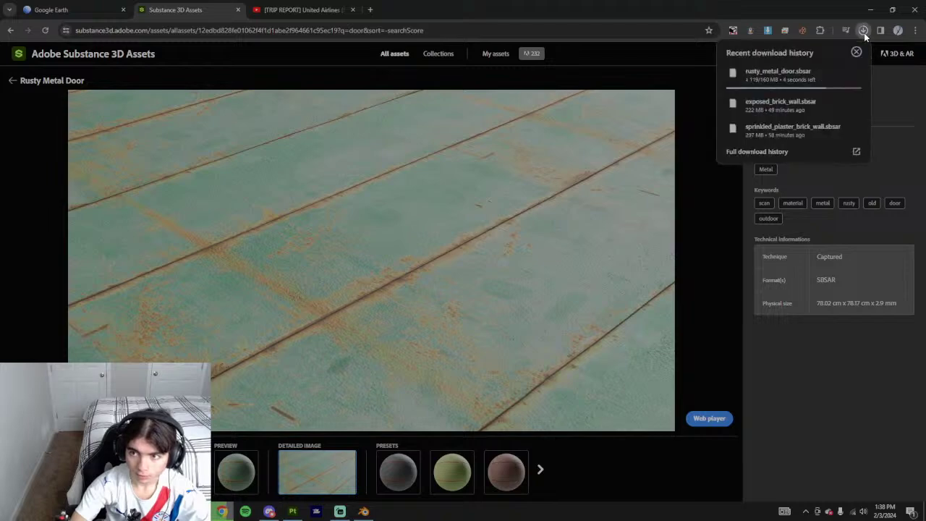
- Import rusty_metal_door.sbsar from the Downloads folder into the 'your_assets' library in Substance 3D Painter
click(293, 512)
scroll(405, 362, down, 5)
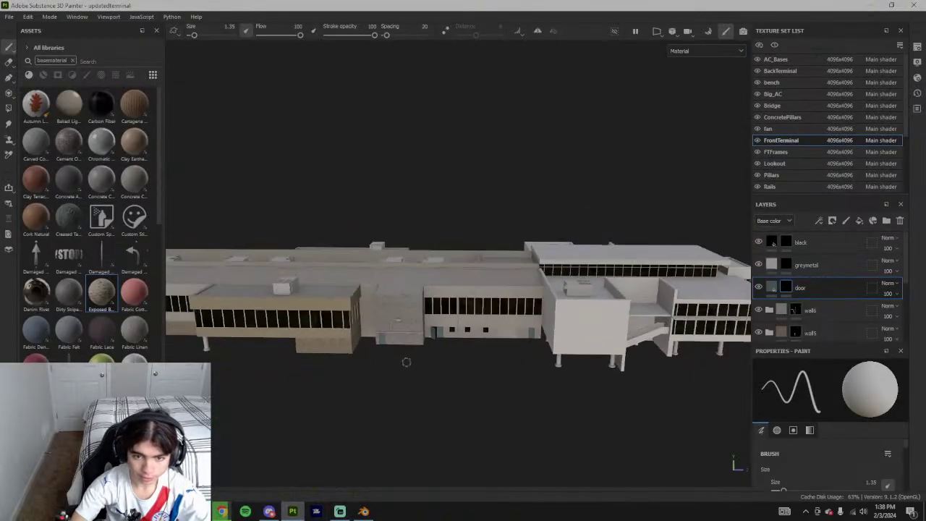
alt+drag(405, 362, 370, 371)
scroll(421, 364, down, 1)
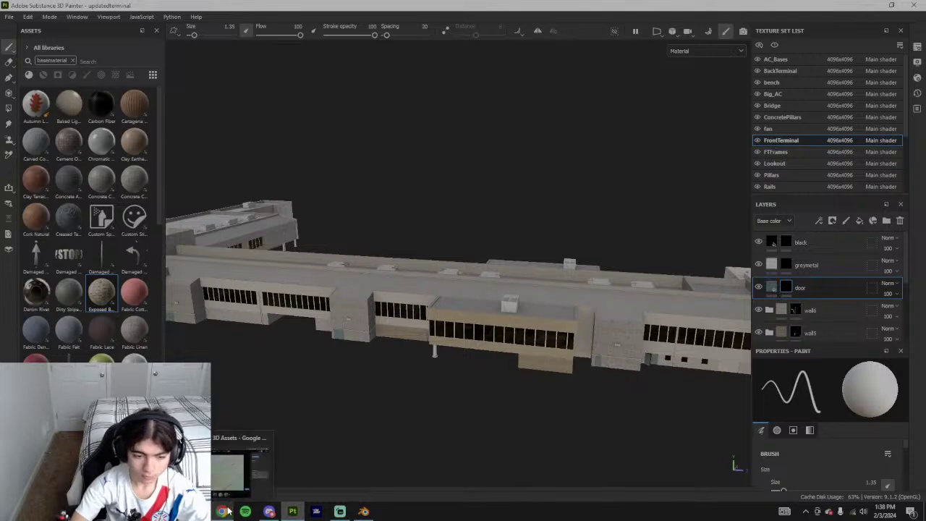
click(199, 511)
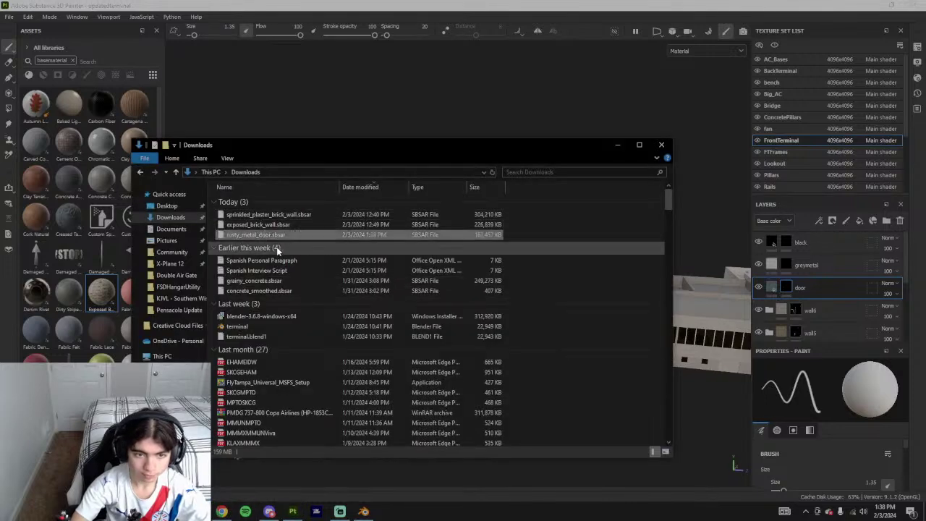
drag(258, 235, 59, 232)
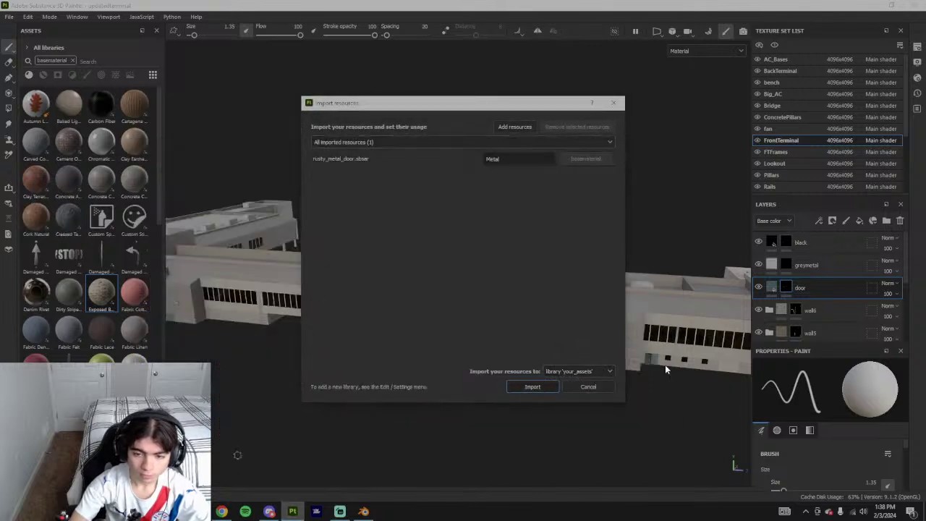
click(547, 384)
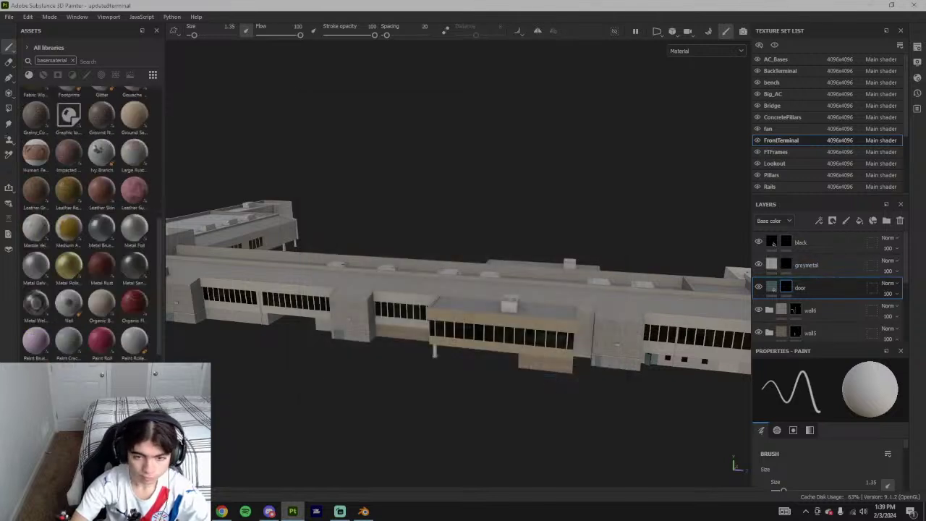
- Add the Rusty Metal Door material as a fill layer above the black layer in the FrontTerminal texture set
drag(101, 434, 797, 232)
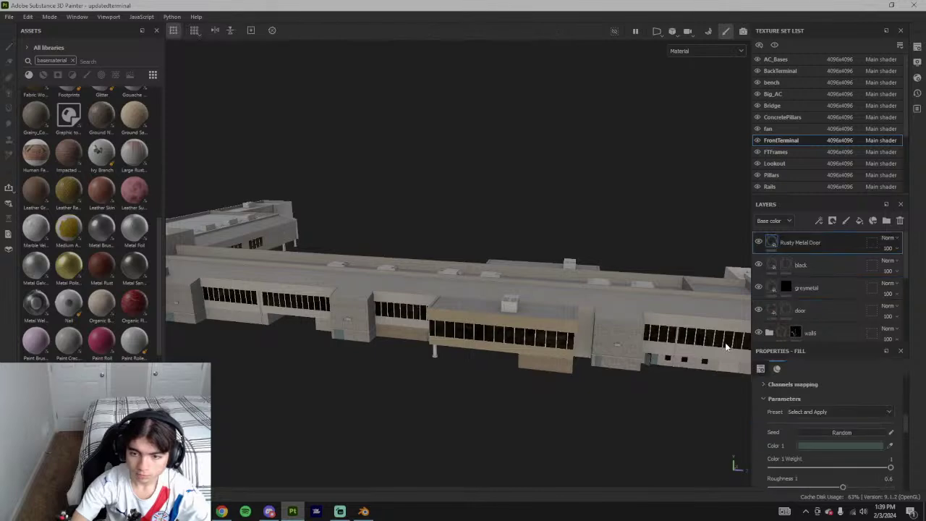
alt+middle_drag(716, 345, 498, 308)
scroll(492, 312, up, 5)
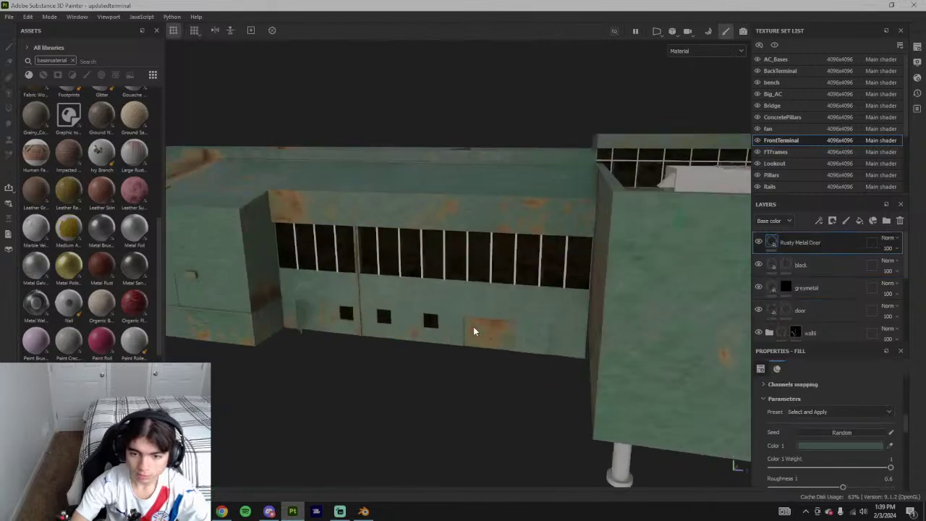
alt+drag(474, 330, 529, 312)
- Set the Rusty Metal Door layer's blending mode to Normal for the Height and Normal channels, and return to Base color
click(780, 221)
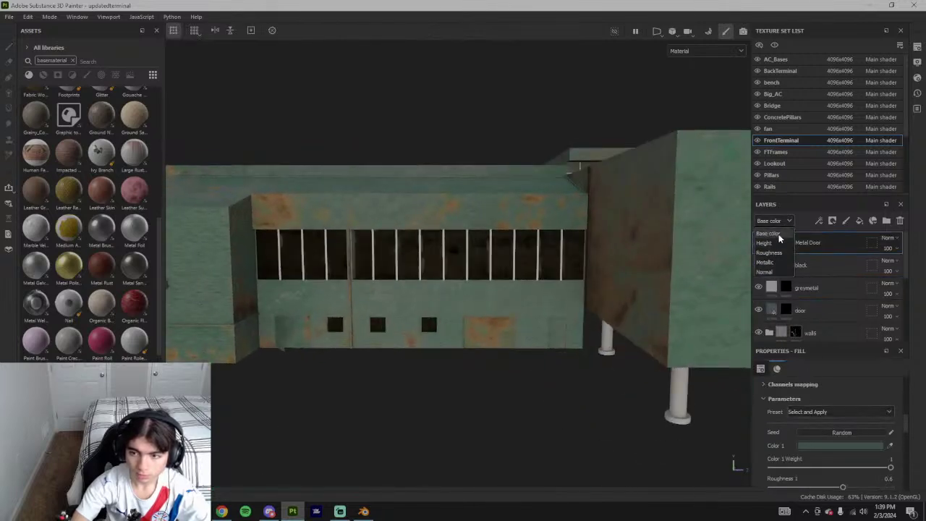
click(779, 240)
click(886, 239)
click(889, 5)
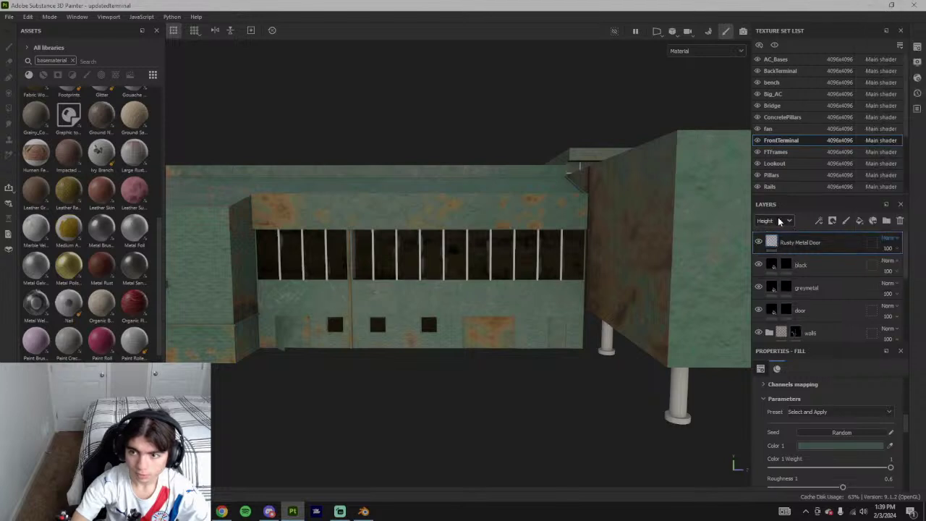
click(780, 221)
click(777, 271)
click(886, 238)
click(893, 6)
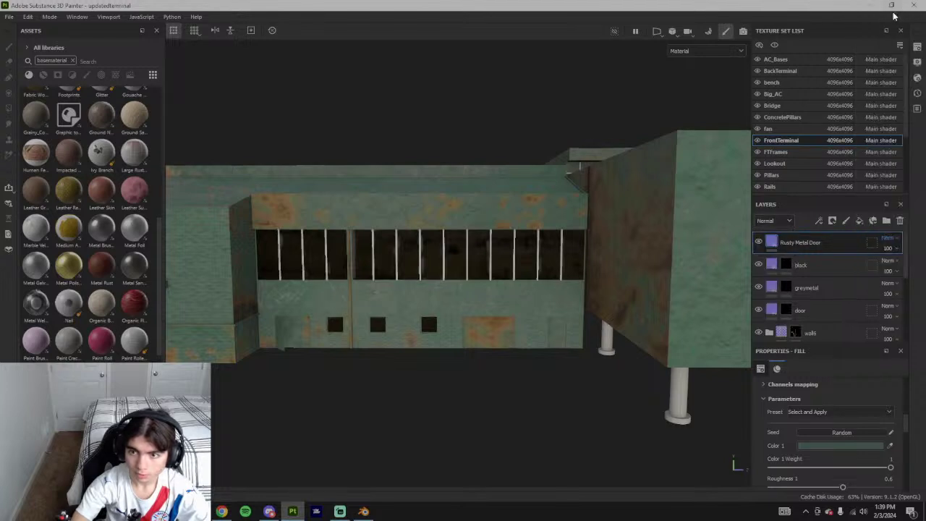
click(783, 223)
click(773, 232)
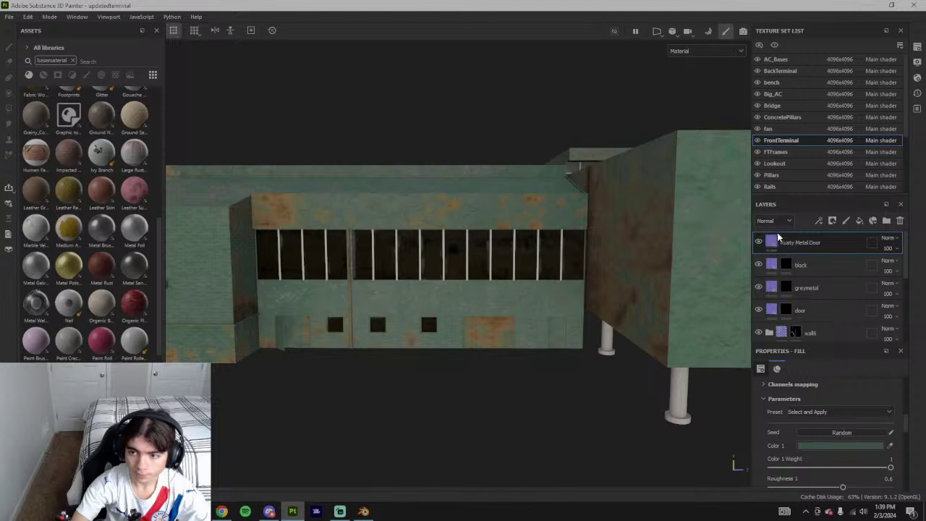
- Desaturate Color 1, Color 2 and Color 3 of the Rusty Metal Door layer to greys, with Color 2 at 5F5F5F
click(817, 445)
mouse_move(712, 335)
mouse_down()
mouse_move(678, 335)
mouse_move(693, 332)
mouse_up()
click(821, 257)
scroll(840, 437, down, 5)
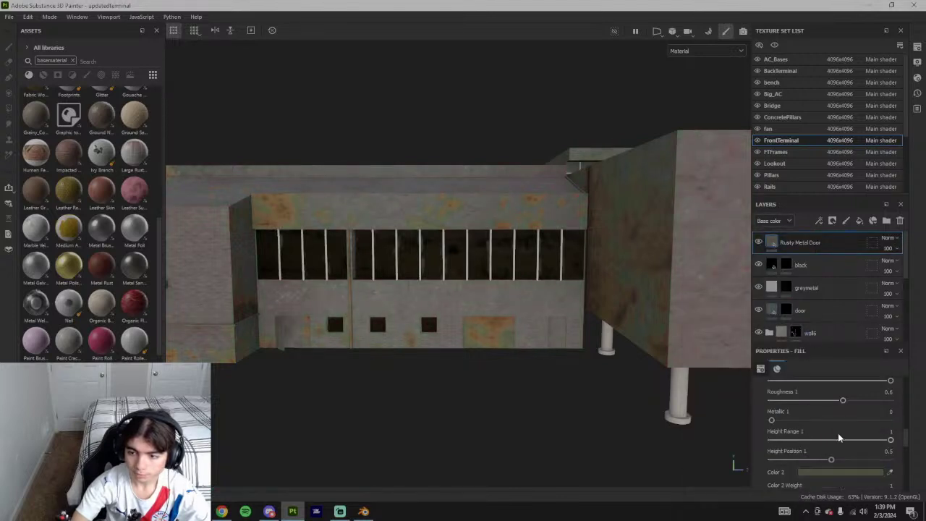
click(825, 414)
drag(747, 341, 627, 331)
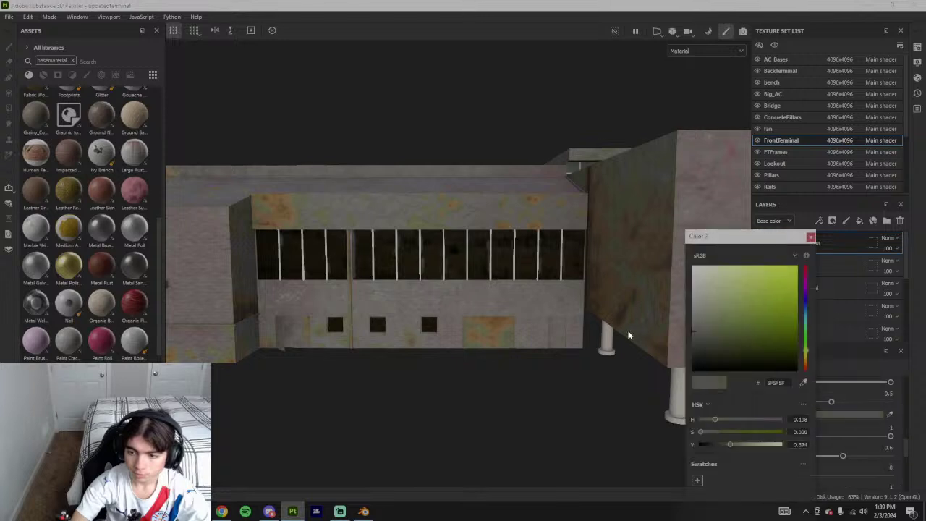
click(811, 236)
scroll(818, 402, down, 3)
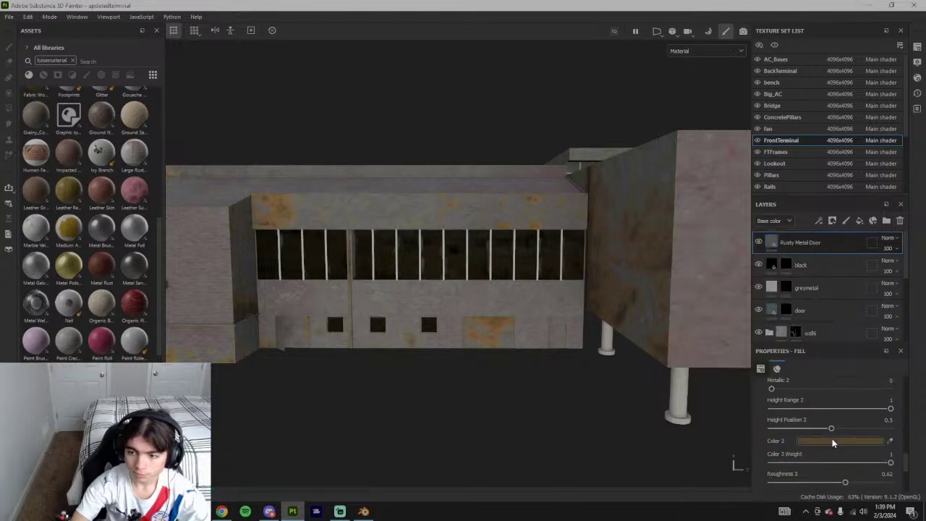
click(833, 442)
drag(729, 335, 684, 330)
click(818, 241)
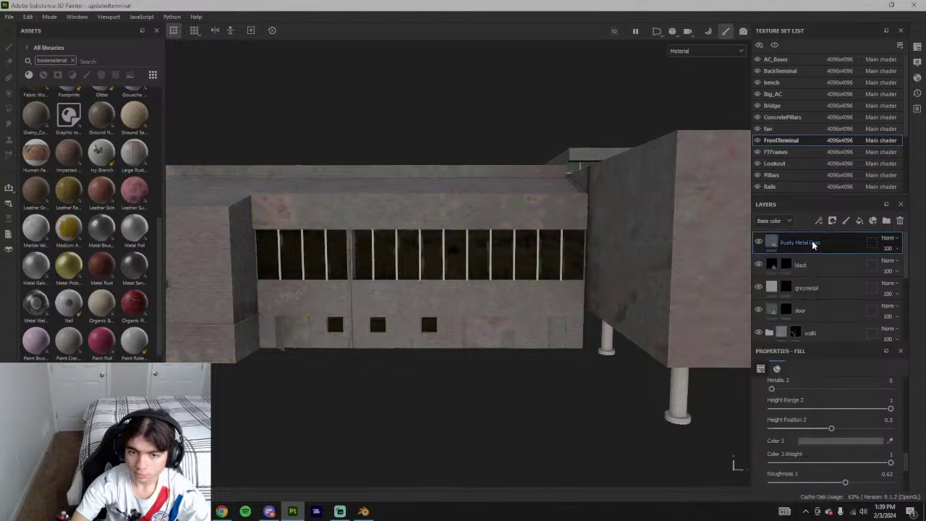
- Set the Rusty Metal Door layer's tiling to 32 and check the pattern on the terminal walls
scroll(833, 419, down, 3)
scroll(835, 427, up, 5)
click(827, 442)
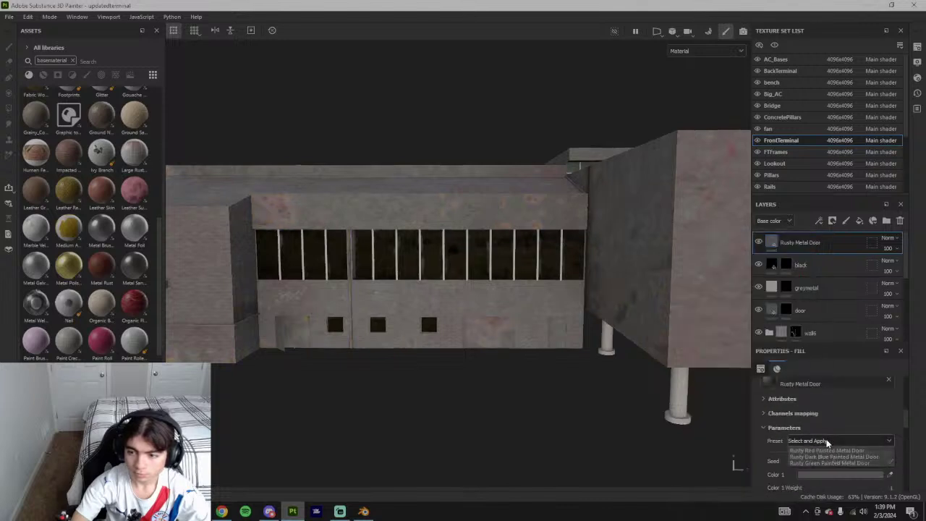
click(827, 443)
scroll(820, 453, up, 3)
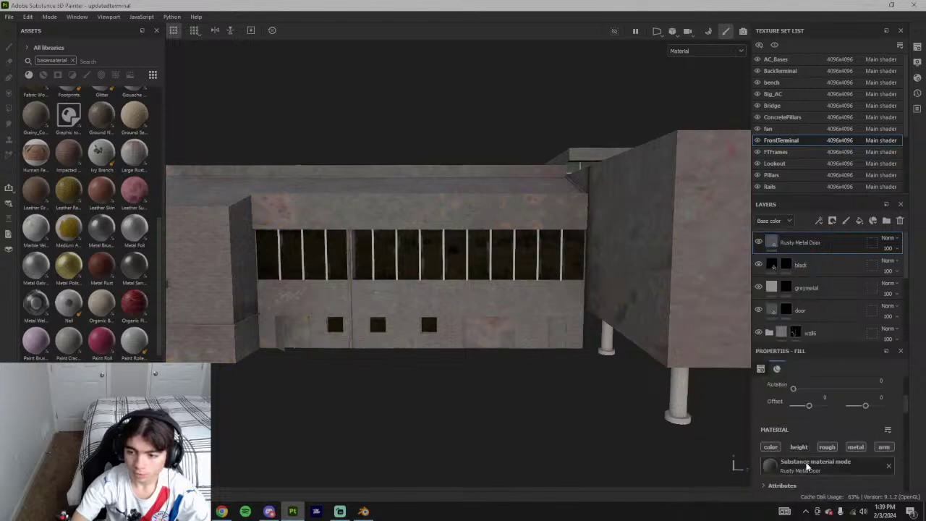
scroll(807, 434, up, 1)
drag(815, 404, 828, 404)
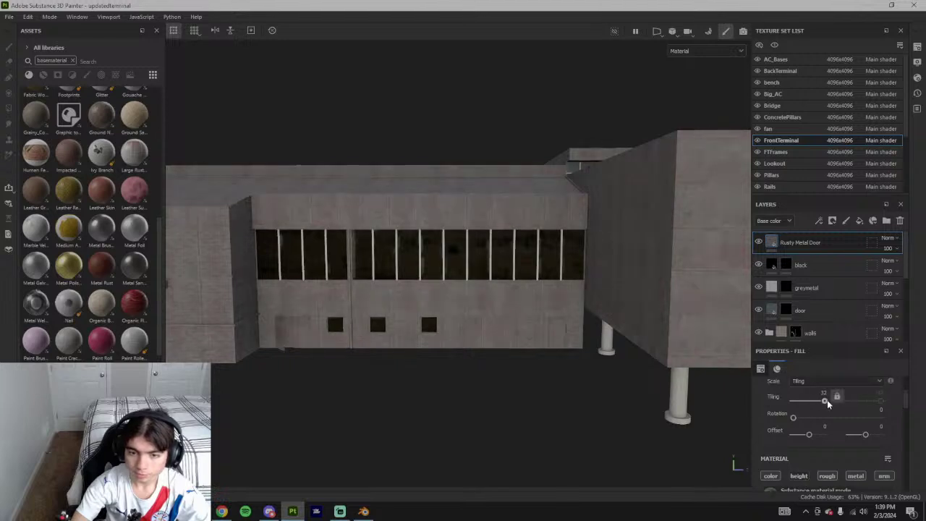
scroll(534, 407, down, 4)
alt+drag(534, 407, 553, 360)
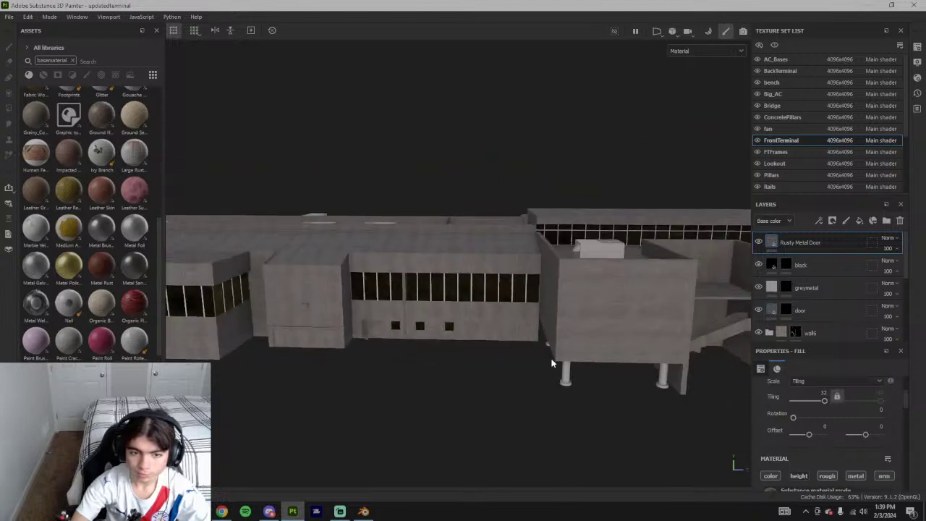
- Change the Rusty Metal Door layer's projection to Tri-planar projection
scroll(836, 414, up, 3)
click(839, 404)
click(817, 417)
click(832, 403)
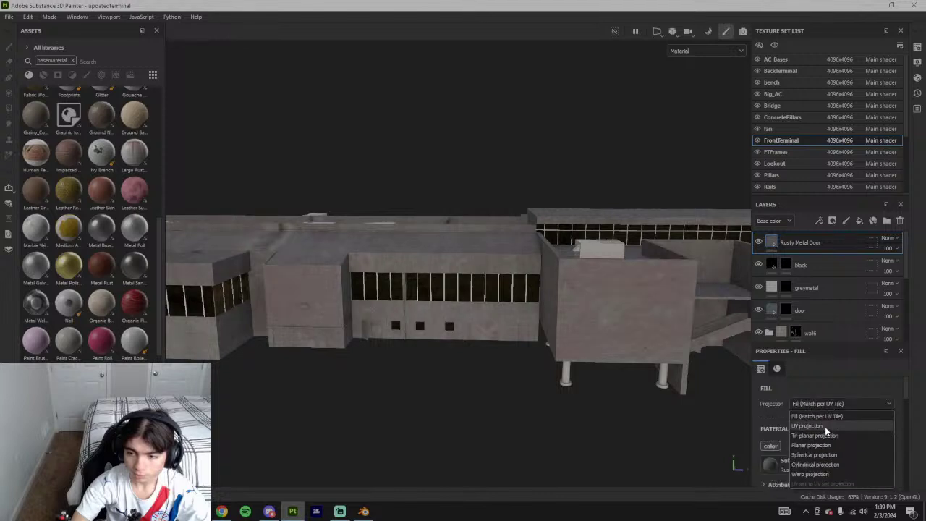
click(818, 435)
scroll(833, 449, down, 1)
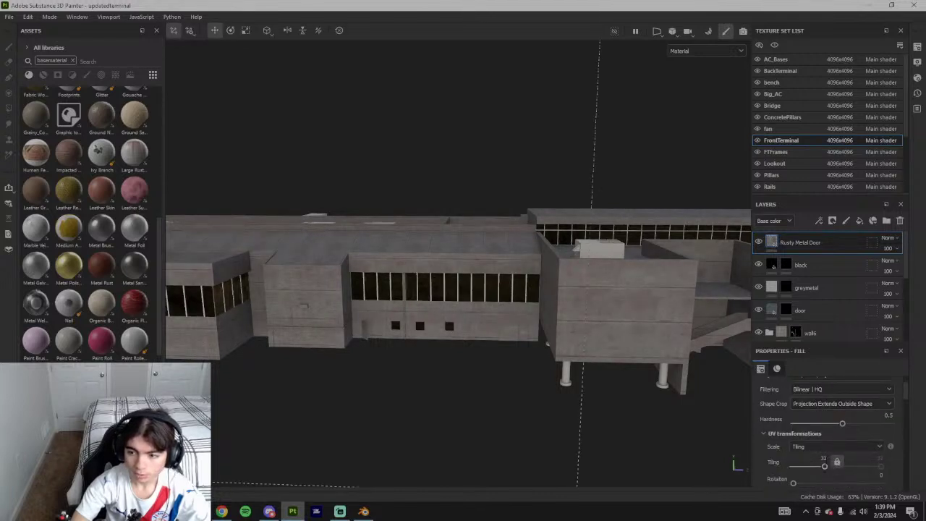
- Set the Rusty Metal Door layer's tiling to 64 and check the pattern on the lower wall
scroll(826, 465, up, 1)
scroll(825, 466, down, 1)
click(823, 459)
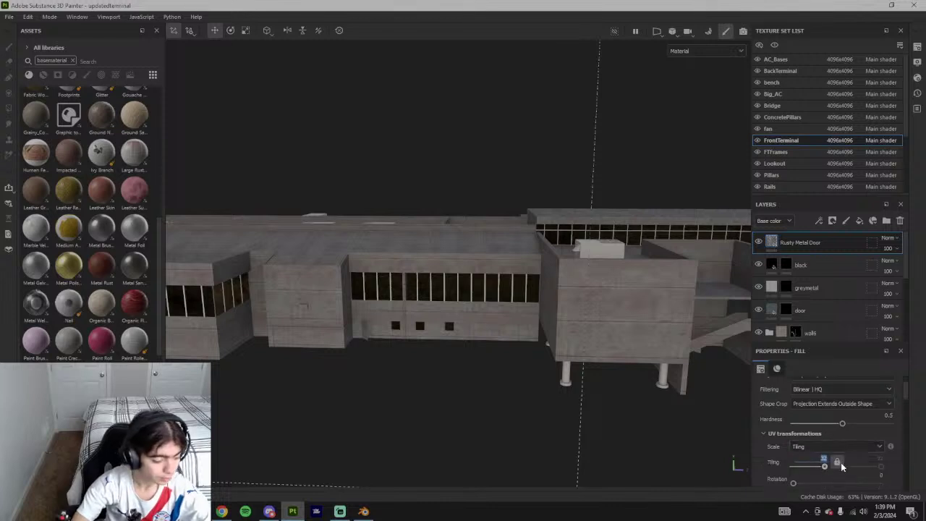
text(64)
key(Return)
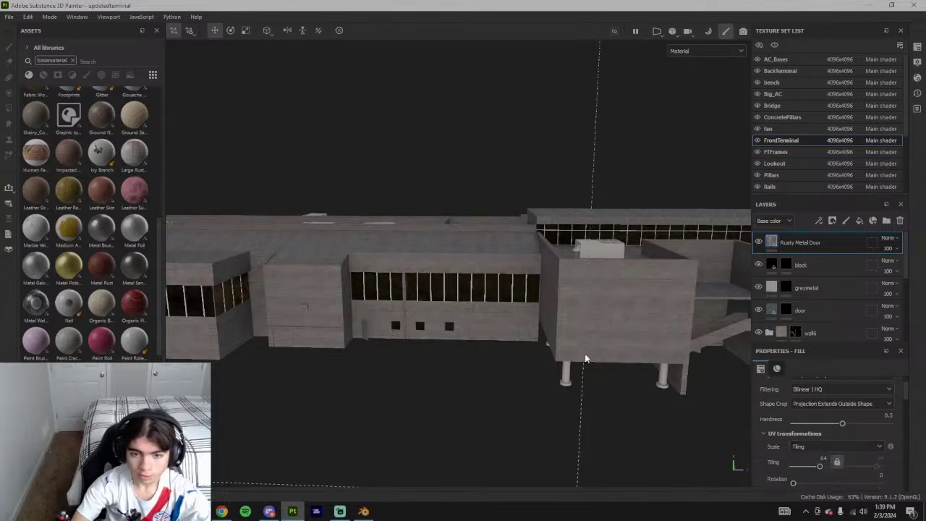
scroll(498, 330, up, 5)
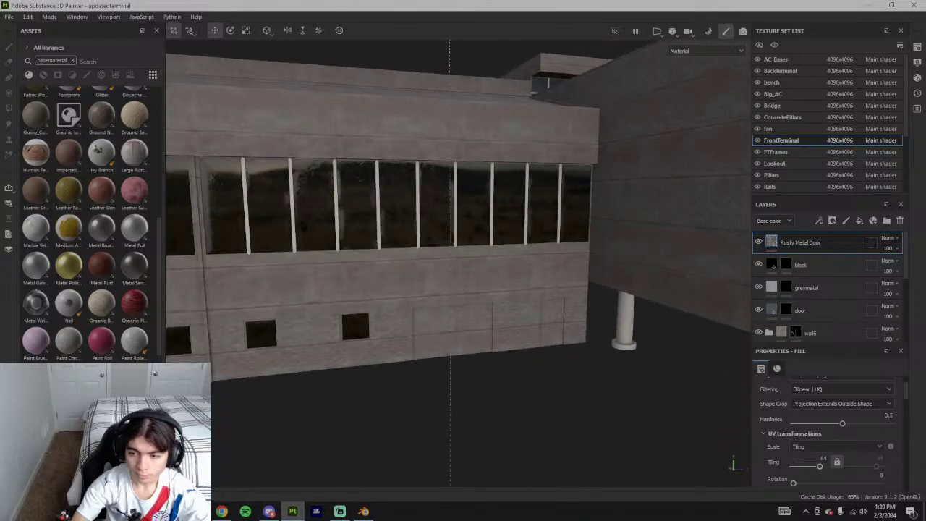
- Raise the Rusty Metal Door layer's tiling to 300 and inspect the pattern around the ground-floor openings
drag(820, 467, 825, 467)
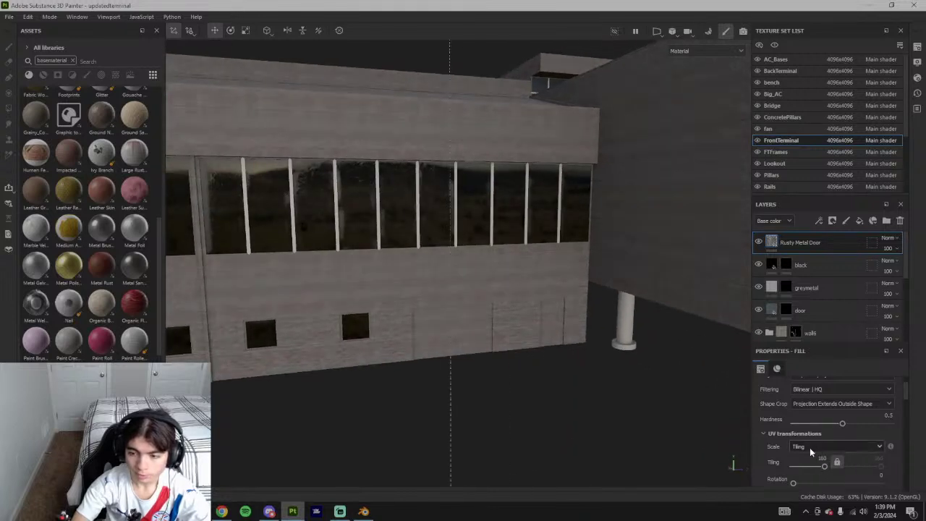
text(3)
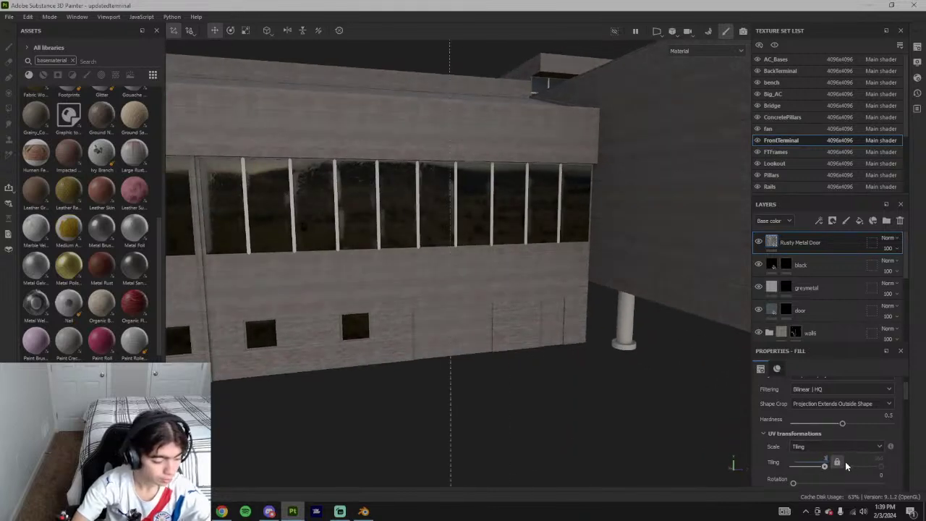
text(00)
key(Return)
scroll(495, 321, up, 5)
alt+drag(470, 338, 452, 322)
scroll(453, 324, down, 5)
scroll(840, 431, up, 1)
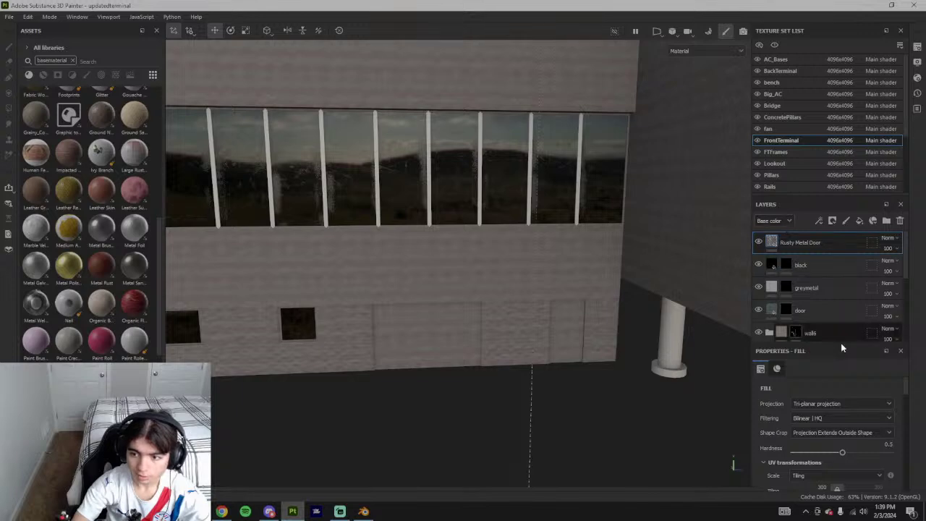
scroll(854, 429, down, 2)
scroll(854, 429, down, 1)
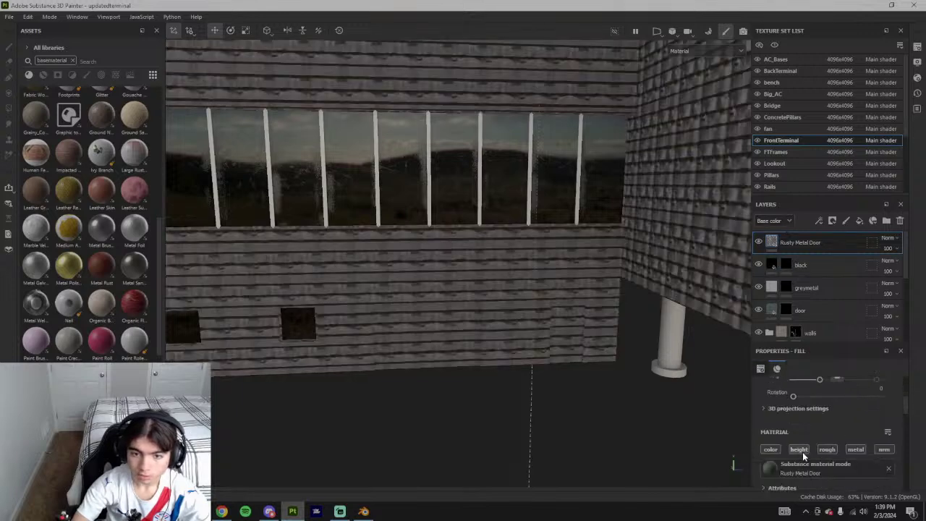
alt+drag(563, 370, 539, 354)
- Add a black mask to the Rusty Metal Door layer and rename the layer metaldoor
right_click(810, 247)
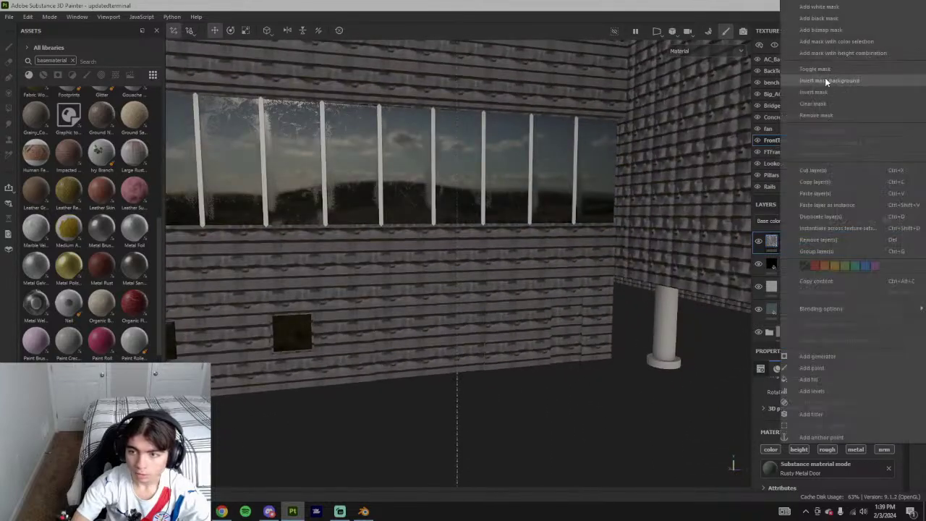
click(816, 17)
double_click(816, 242)
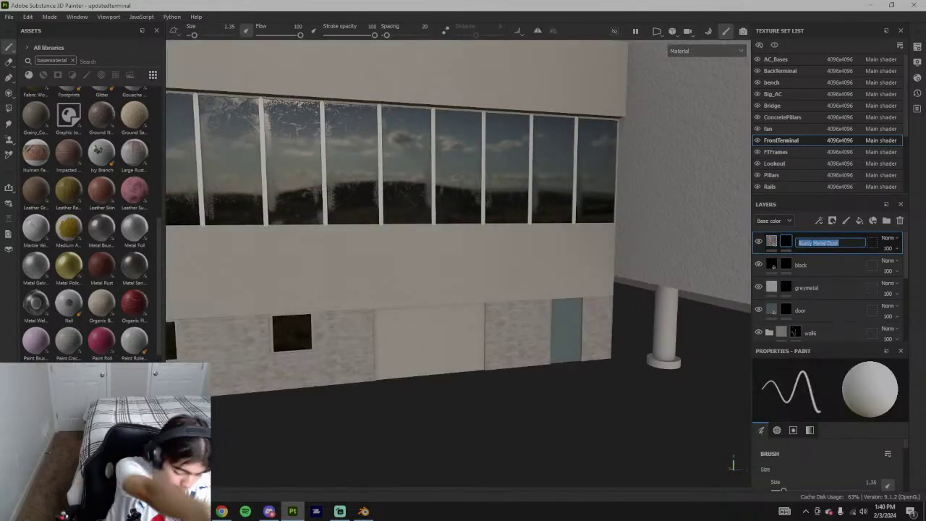
text(metaldoor)
key(Return)
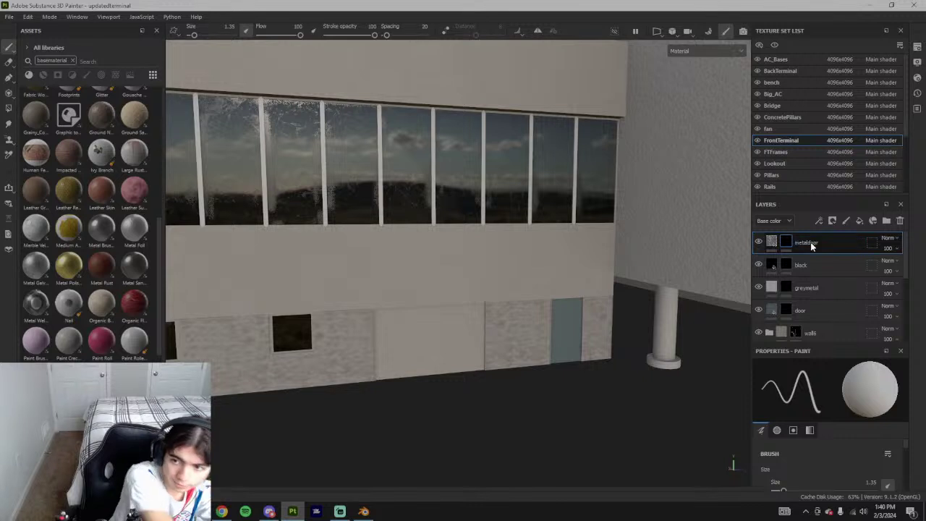
- Fill the wide roll-up door face in the metaldoor mask using Polygon Fill, and return to the Paint tool
key(4)
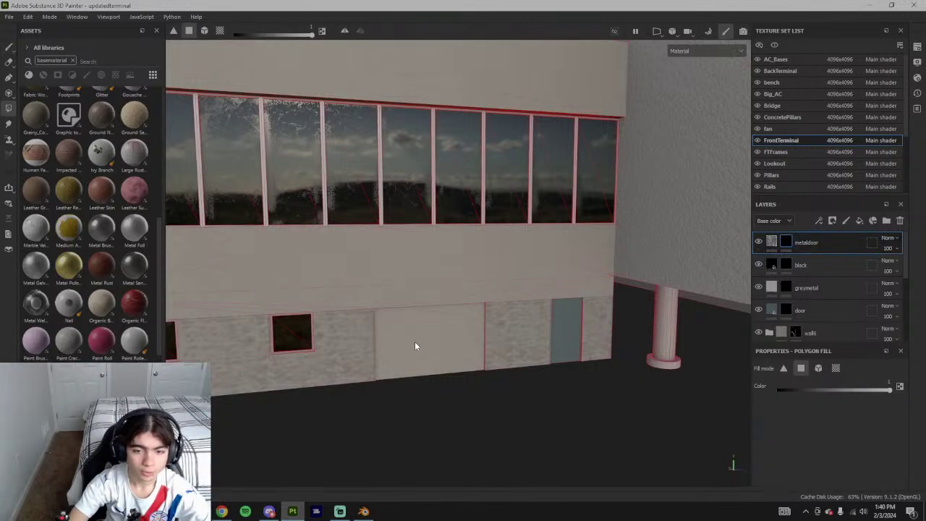
drag(415, 341, 437, 320)
click(8, 47)
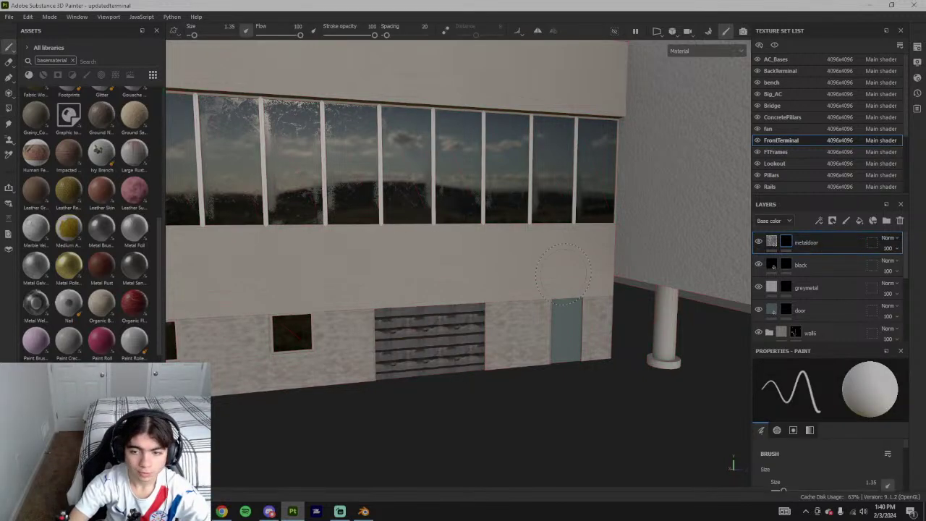
- Set the metaldoor fill's tiling to 900 and check the slats on the roll-up door
click(771, 243)
scroll(814, 442, down, 3)
scroll(821, 426, up, 2)
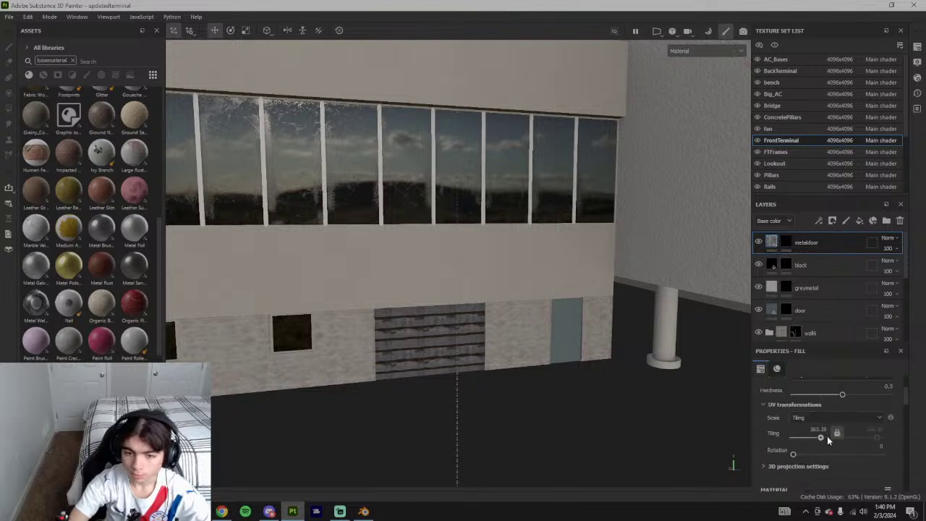
click(826, 437)
drag(818, 430, 859, 440)
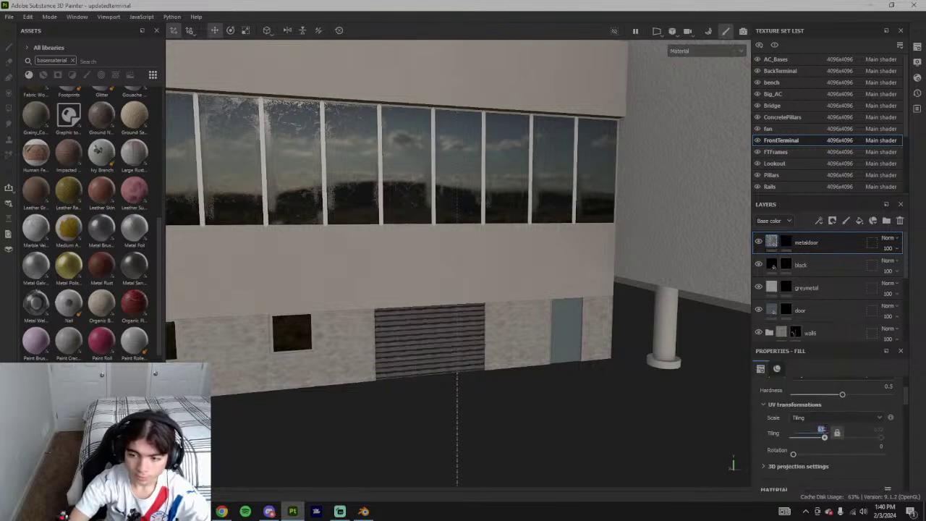
click(820, 437)
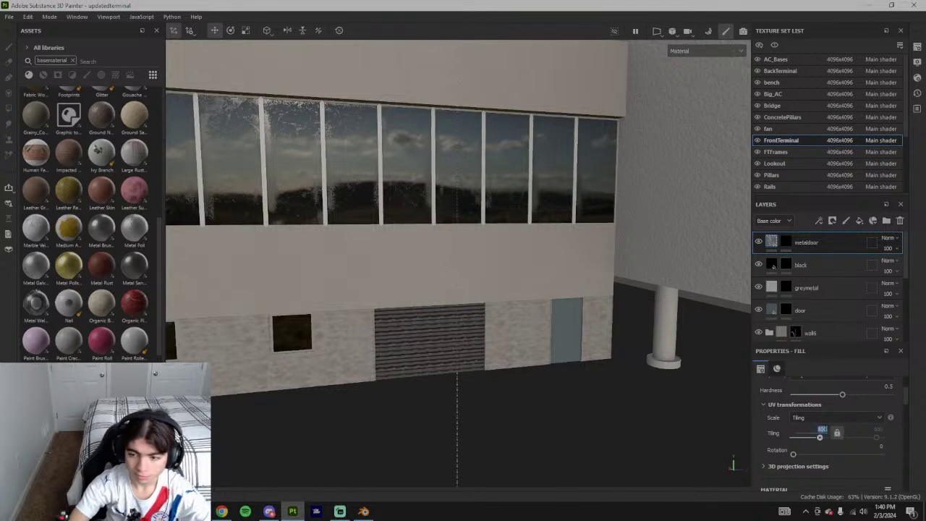
text(900)
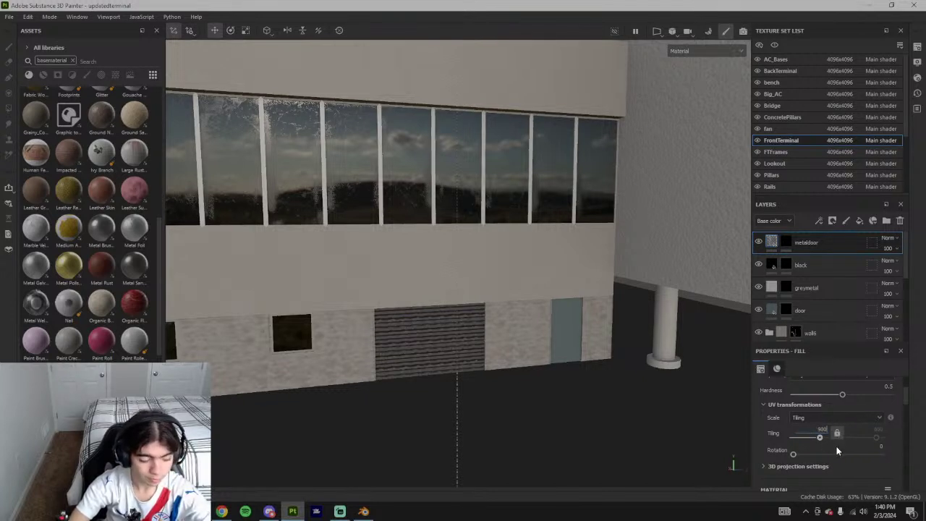
key(Return)
alt+drag(603, 360, 571, 390)
scroll(527, 360, down, 5)
scroll(493, 355, up, 5)
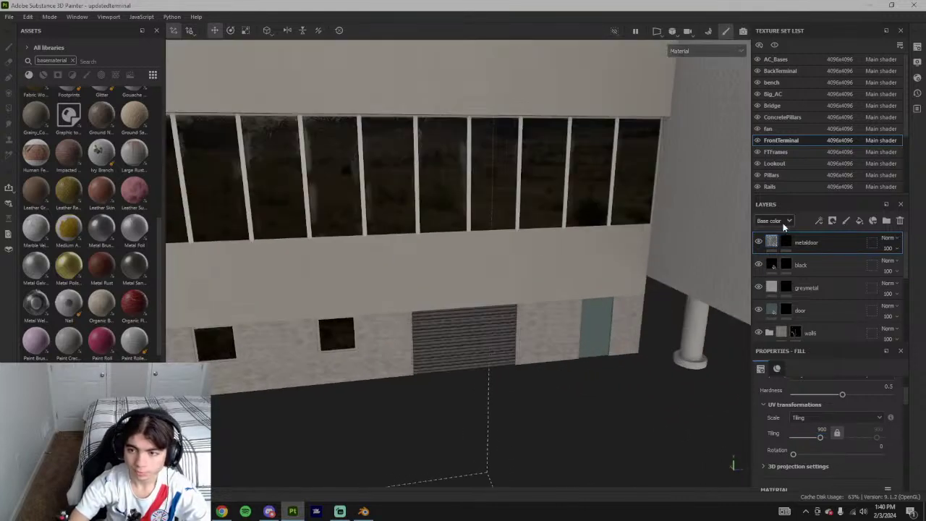
- Lower the metaldoor layer's Height channel opacity to 10 and inspect the roll-up door up close
click(784, 222)
click(776, 241)
click(889, 249)
drag(922, 267, 885, 266)
scroll(541, 320, down, 4)
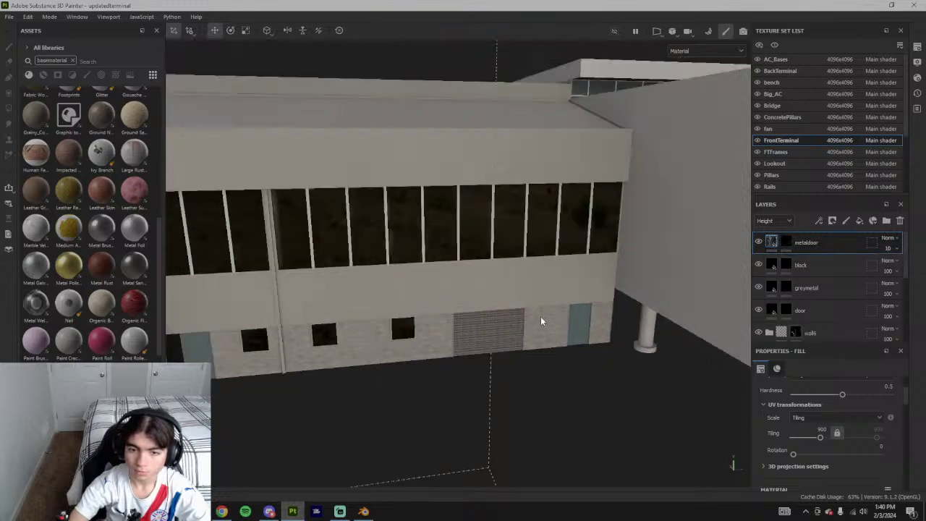
scroll(550, 330, down, 4)
alt+drag(582, 366, 475, 299)
scroll(521, 353, up, 5)
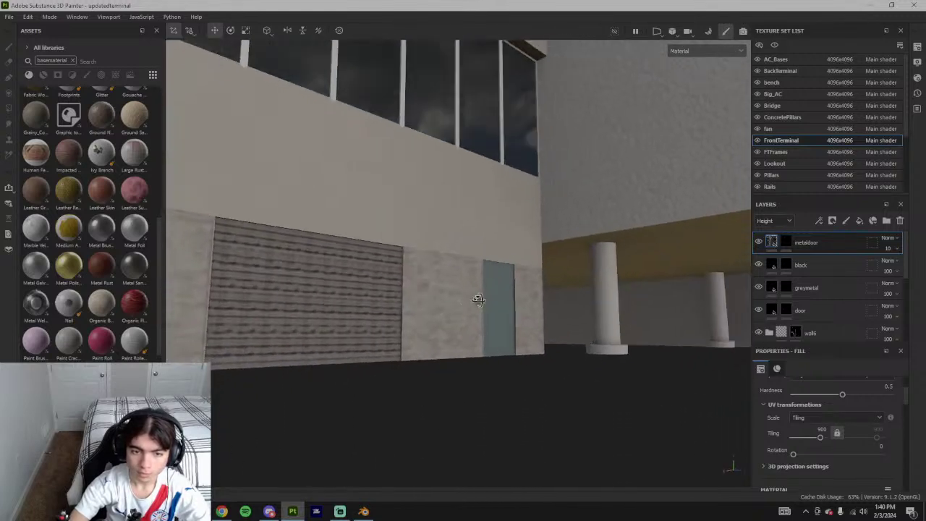
- Set the metaldoor layer's Normal channel opacity to 0
click(770, 221)
click(768, 272)
click(898, 249)
drag(903, 268, 878, 267)
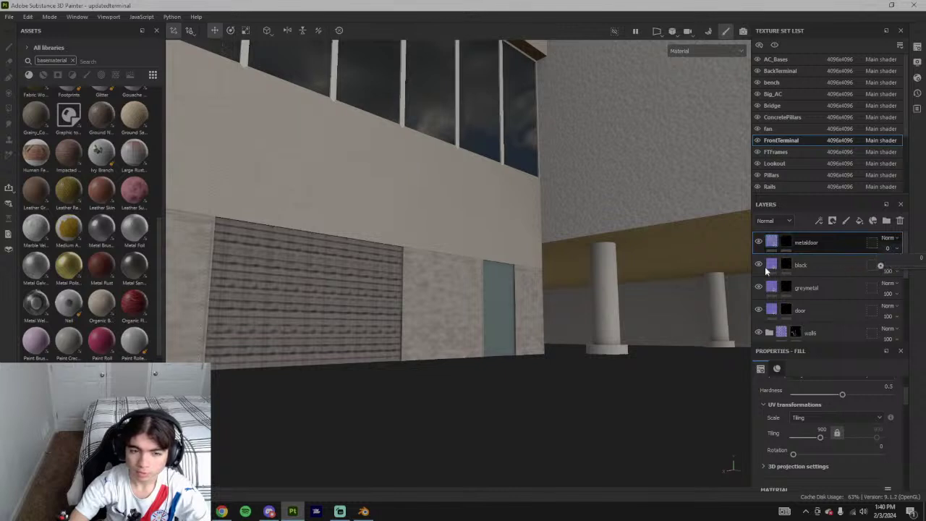
- Reduce the metaldoor layer's Metallic channel opacity to about 63
scroll(827, 434, down, 2)
click(771, 220)
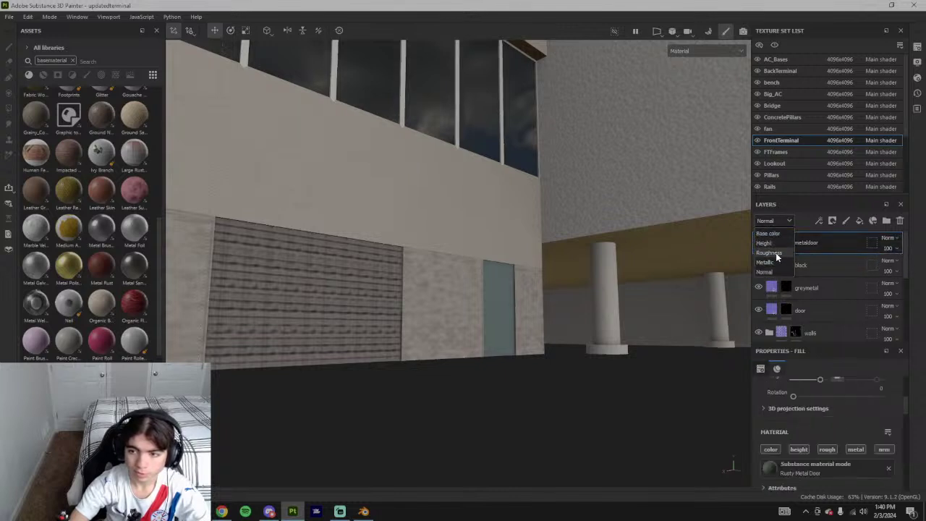
click(776, 263)
click(888, 248)
drag(889, 268, 903, 269)
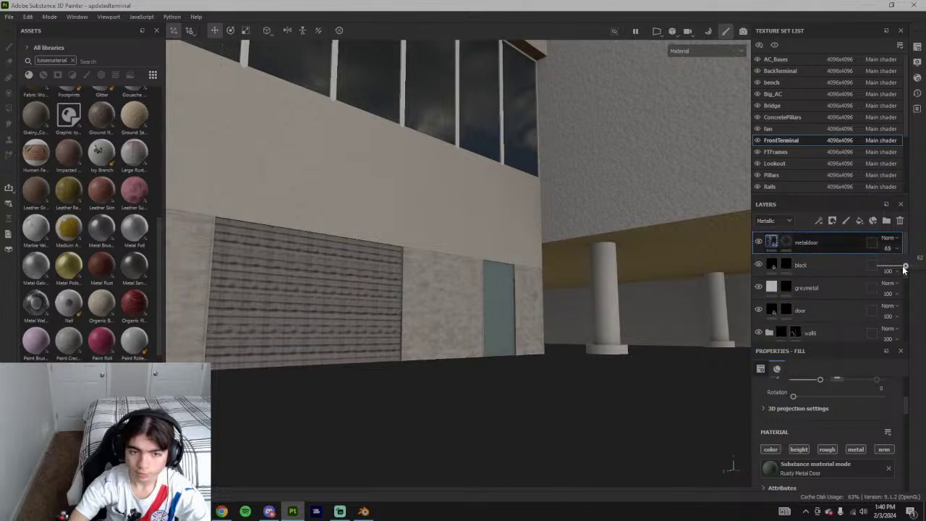
- Set the metaldoor layer's Height channel opacity to 5 and view the door from farther away
click(773, 220)
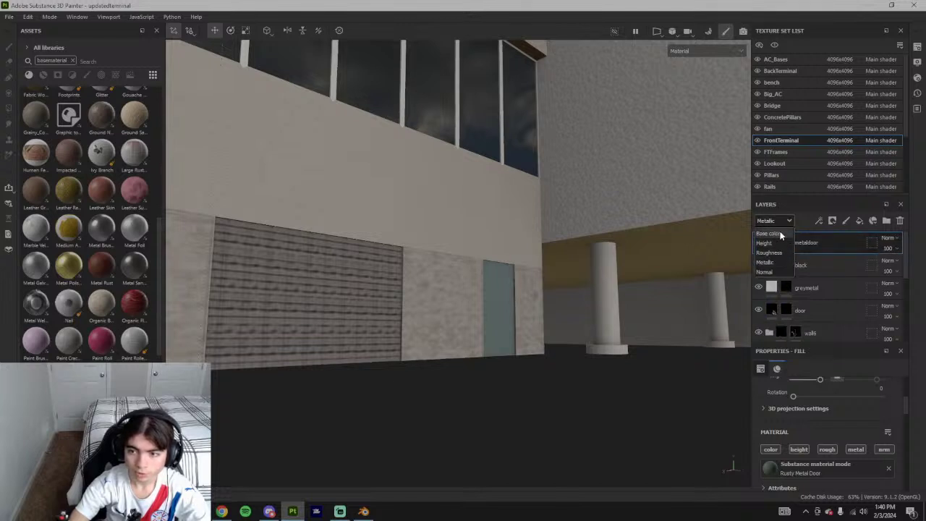
click(780, 243)
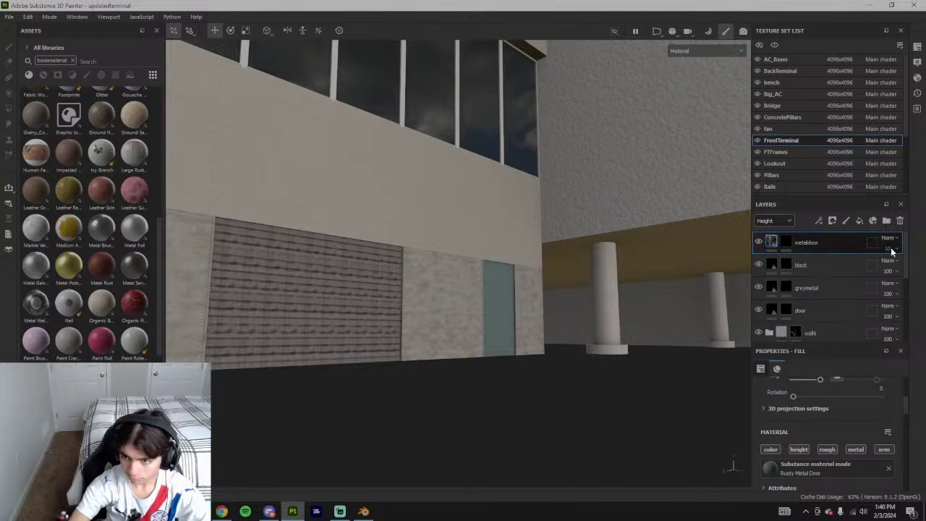
drag(885, 268, 882, 267)
scroll(468, 442, down, 5)
alt+drag(466, 443, 520, 357)
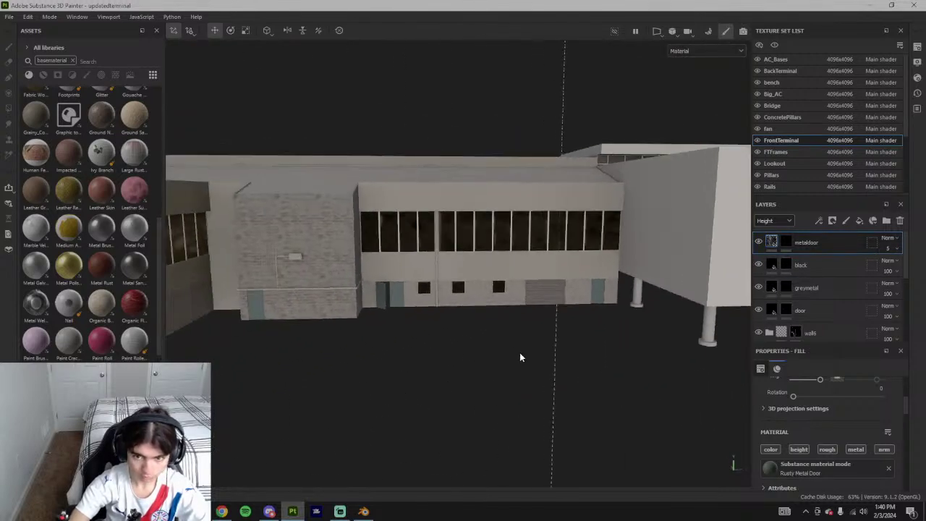
- Set the metaldoor layer's Base color opacity to 50, trying 0 first to compare the roll-up door's shade
scroll(833, 449, down, 5)
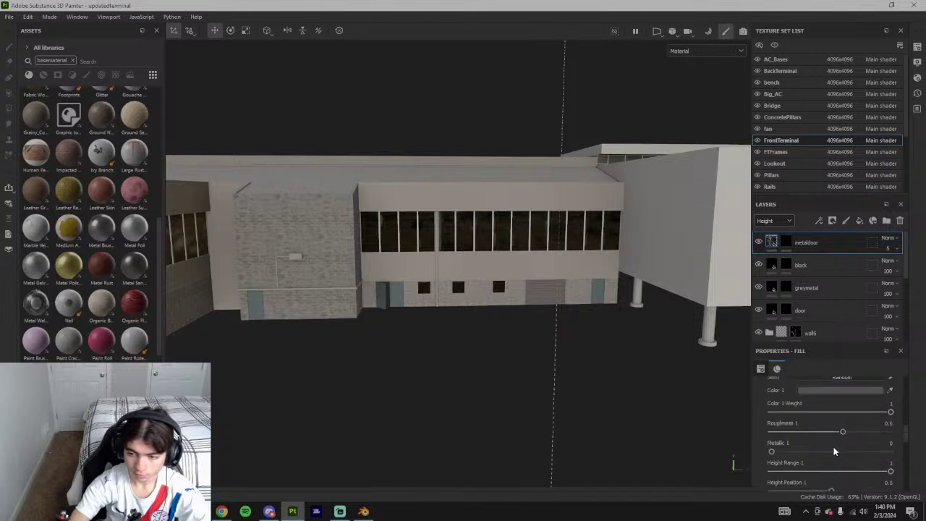
scroll(832, 446, up, 4)
click(789, 221)
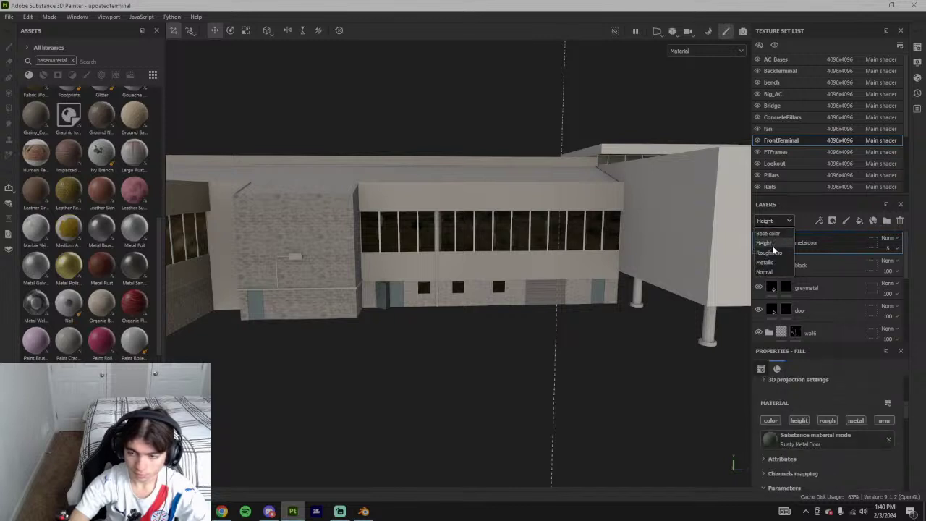
click(773, 232)
drag(891, 248, 864, 272)
scroll(537, 295, up, 8)
alt+drag(563, 294, 620, 288)
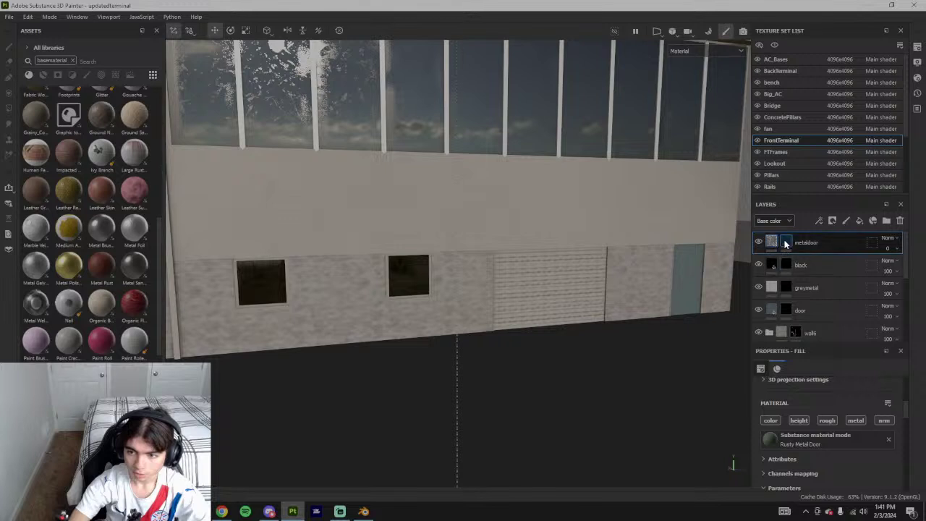
drag(883, 265, 900, 269)
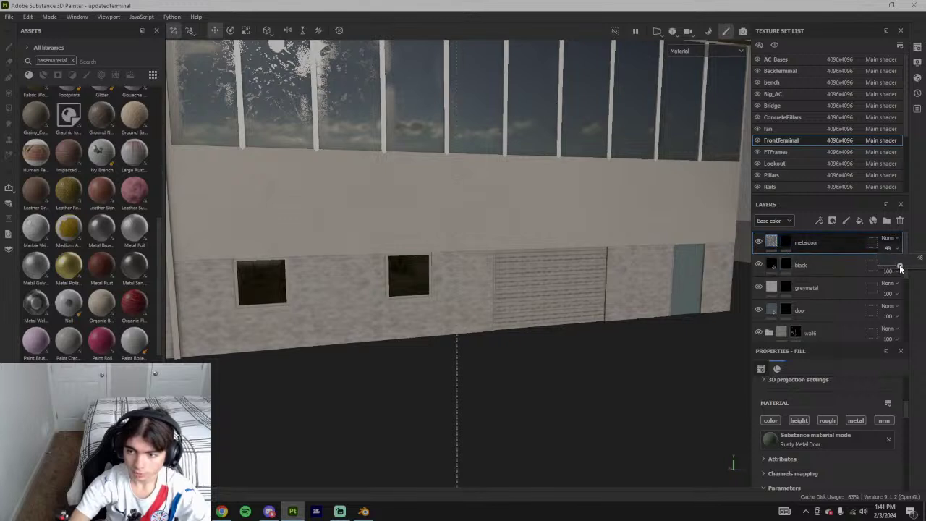
drag(901, 269, 902, 268)
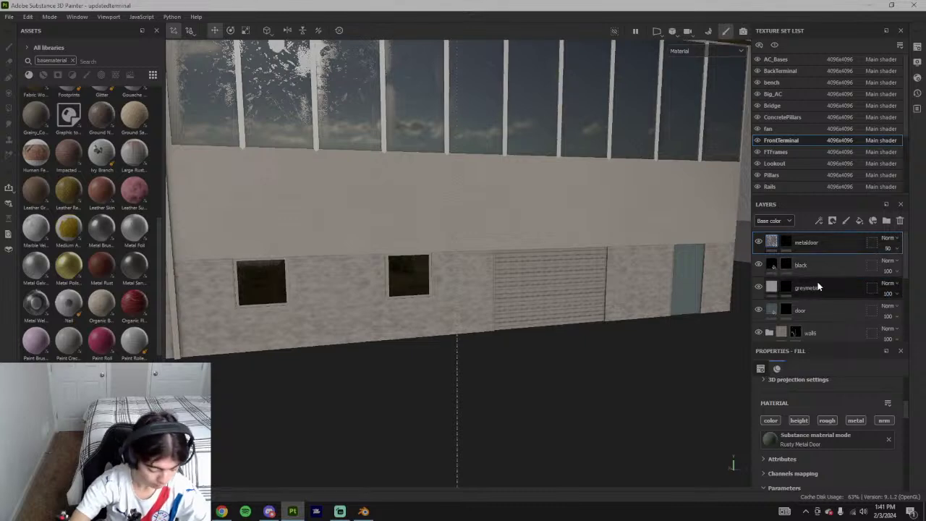
- Set the metaldoor layer's tiling to 700 and view the roll-up door along the terminal facade
scroll(604, 393, down, 6)
alt+drag(610, 393, 587, 351)
scroll(587, 350, down, 3)
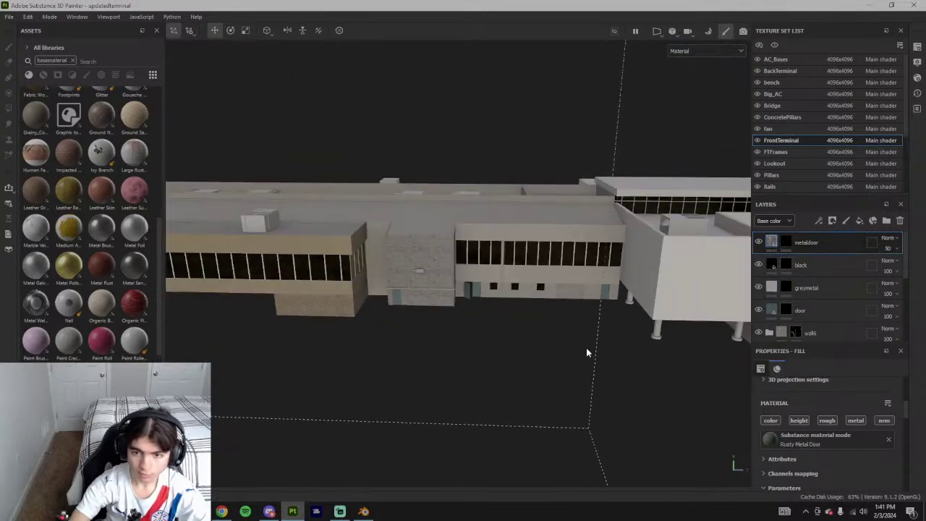
alt+middle_drag(587, 350, 596, 269)
scroll(656, 243, up, 7)
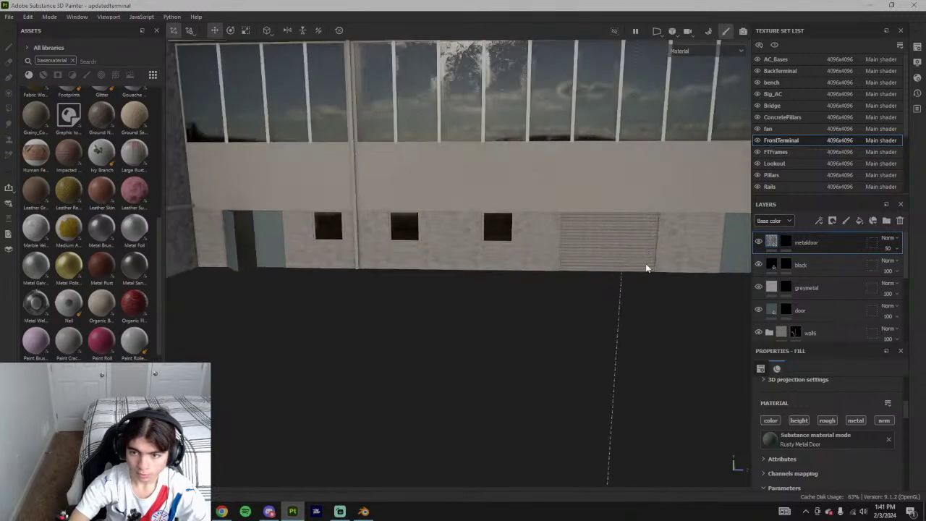
scroll(816, 430, up, 3)
scroll(817, 431, down, 2)
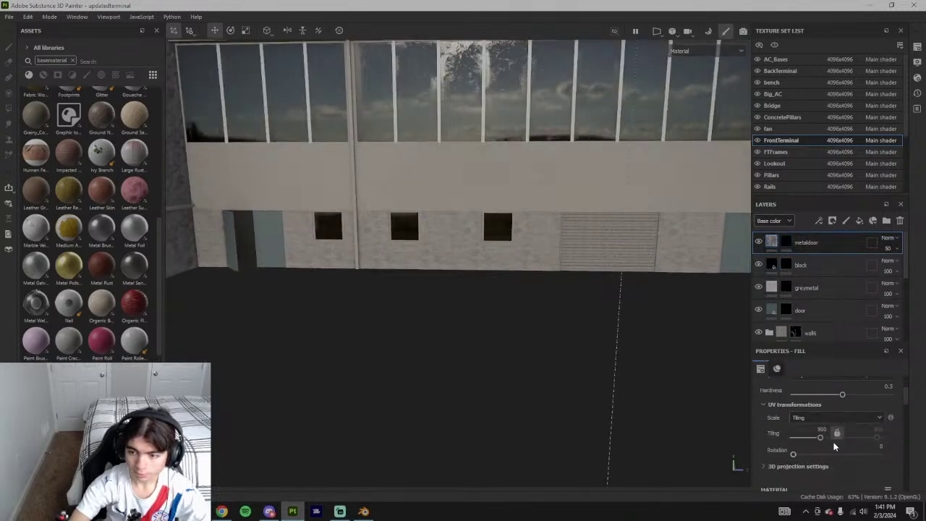
scroll(587, 388, down, 3)
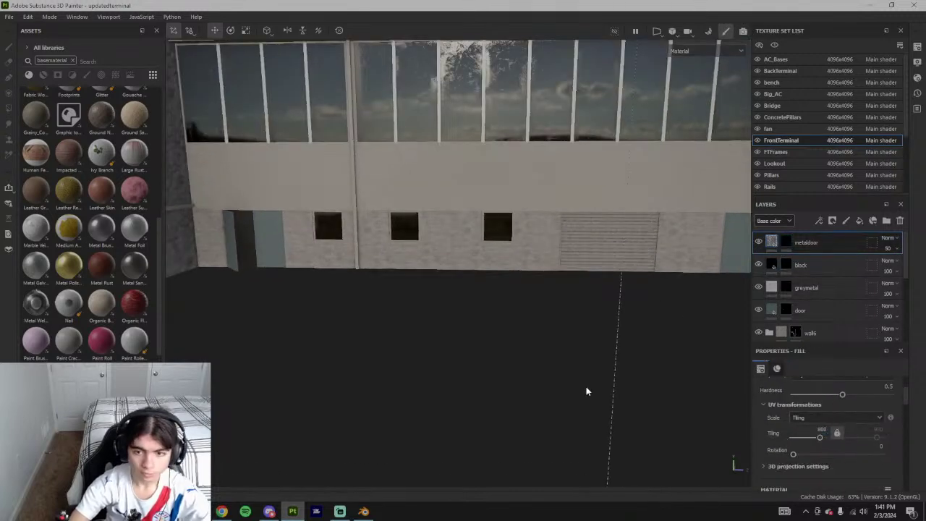
alt+drag(666, 417, 708, 408)
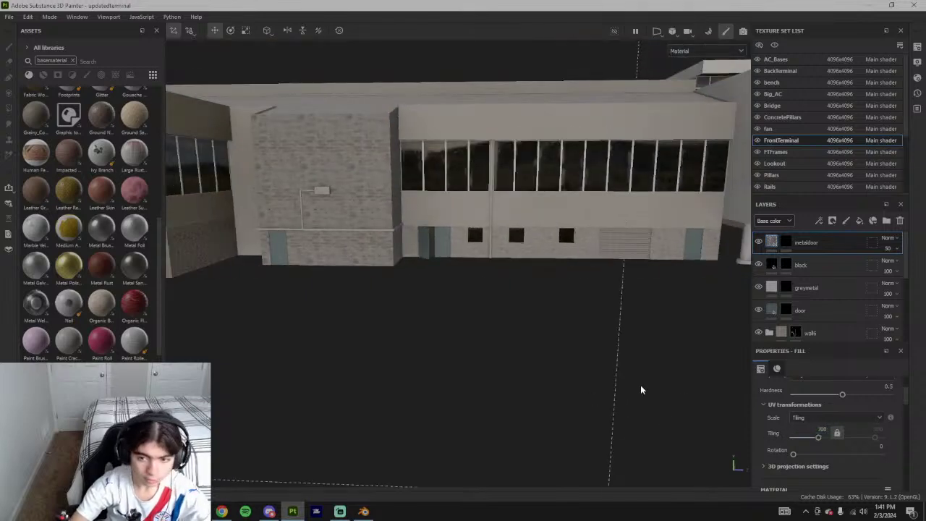
alt+drag(632, 379, 625, 348)
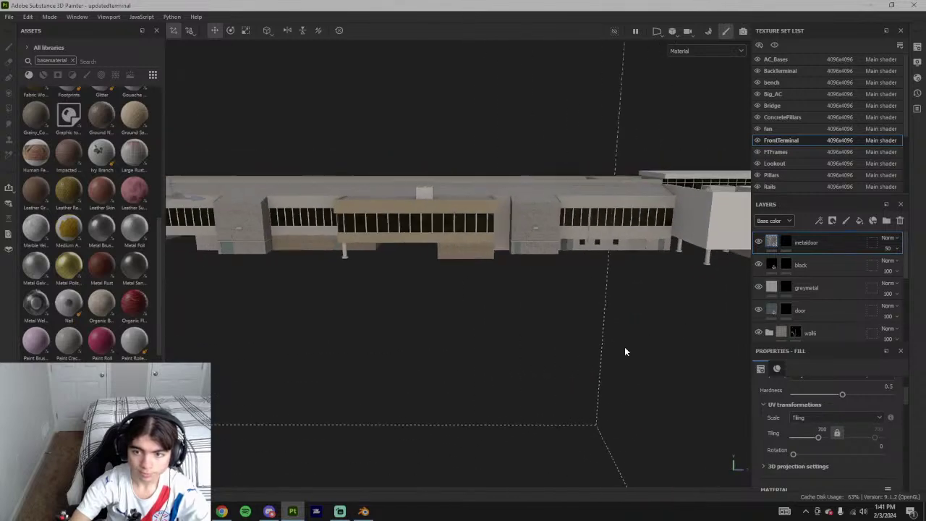
- Examine the terminal facade from above and from both ends to judge its walls, windows and openings
alt+drag(615, 304, 605, 384)
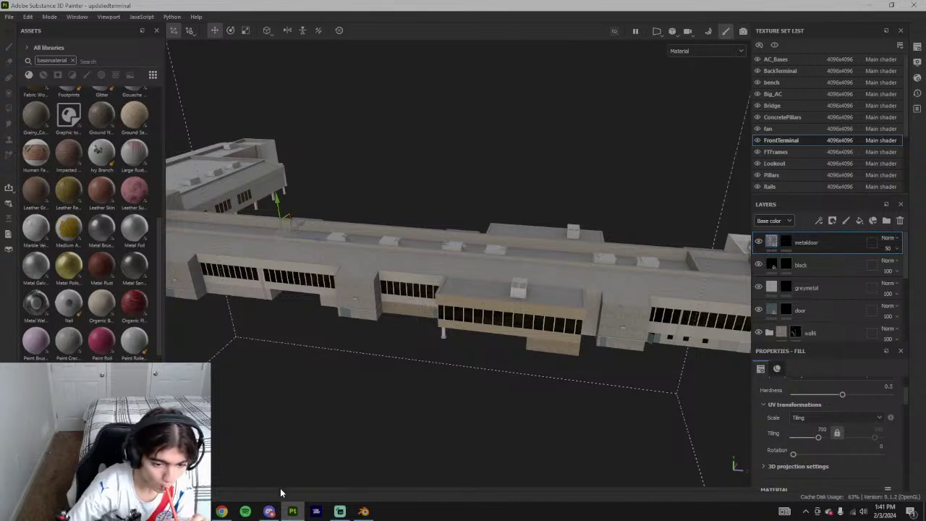
alt+drag(475, 262, 537, 292)
scroll(375, 257, up, 3)
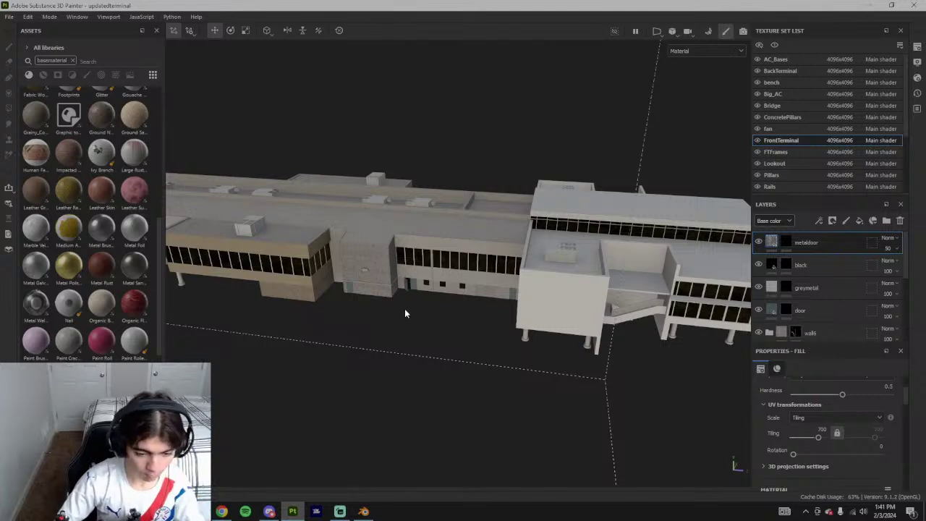
alt+drag(452, 274, 486, 259)
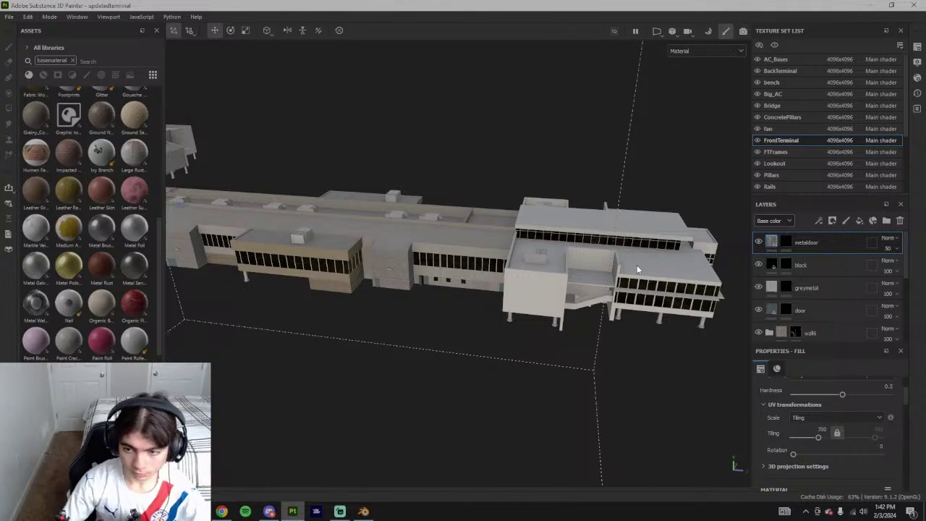
alt+drag(637, 269, 592, 351)
alt+middle_drag(432, 374, 504, 333)
mouse_move(505, 332)
alt+mouse_down()
mouse_move(511, 360)
mouse_move(523, 330)
alt+mouse_up()
scroll(589, 323, up, 2)
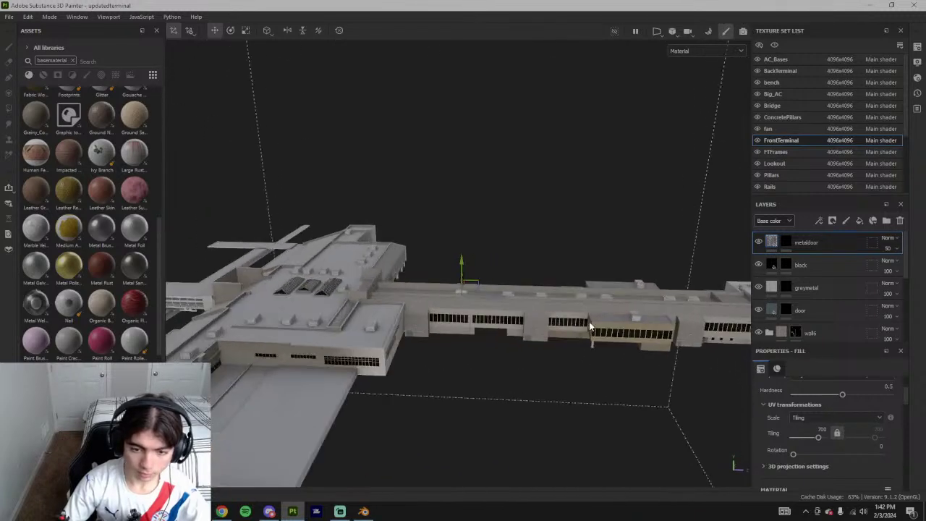
scroll(590, 325, up, 2)
scroll(598, 390, down, 3)
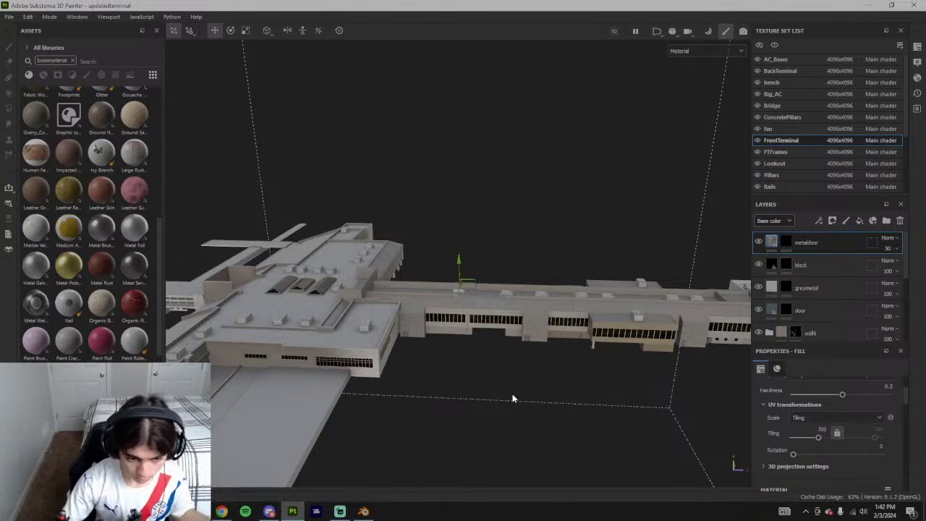
alt+drag(611, 322, 533, 335)
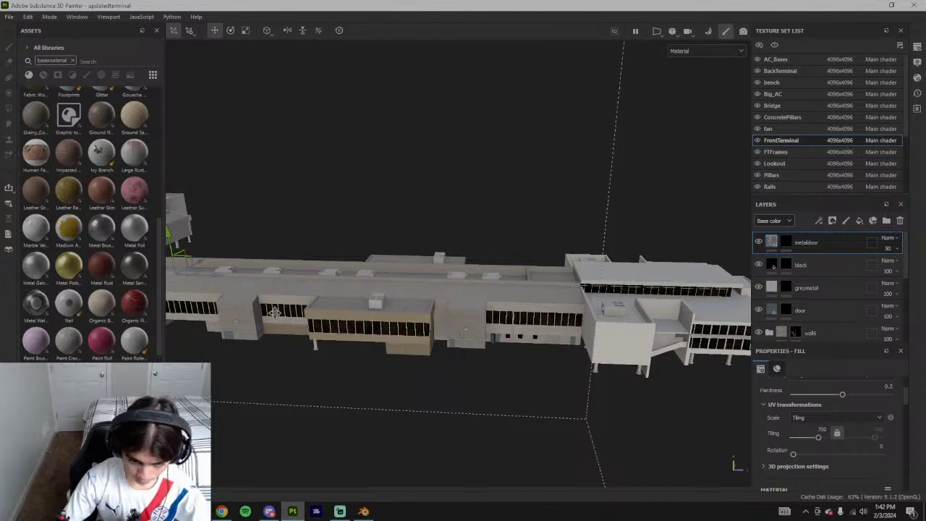
alt+drag(522, 326, 444, 320)
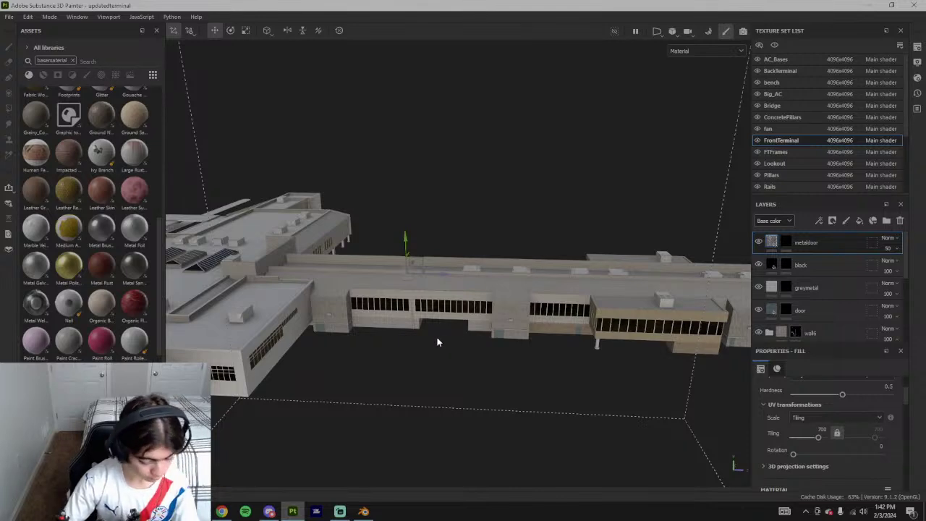
- Inspect the brick block with the blue door and the adjoining window wall, and look through the FrontTerminal layers
alt+drag(362, 298, 477, 283)
scroll(517, 316, up, 4)
scroll(343, 269, up, 3)
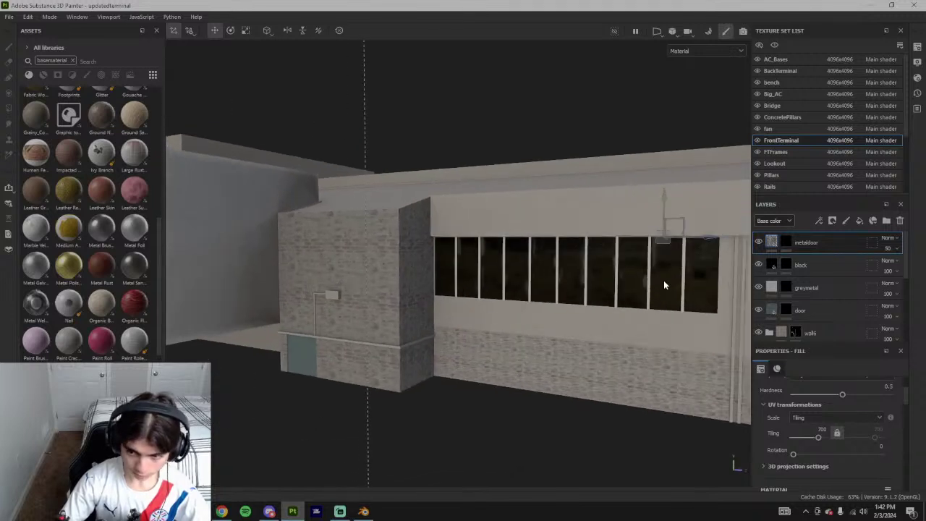
scroll(796, 290, down, 5)
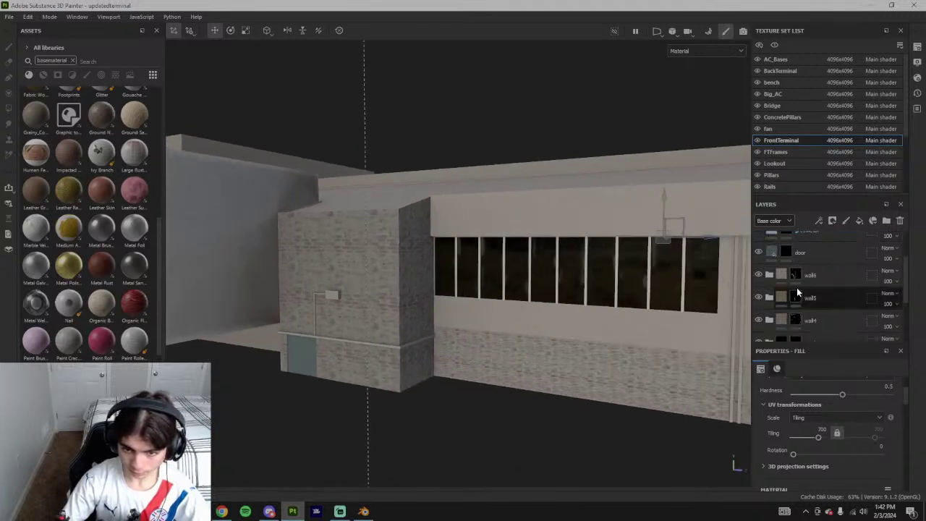
scroll(803, 295, up, 5)
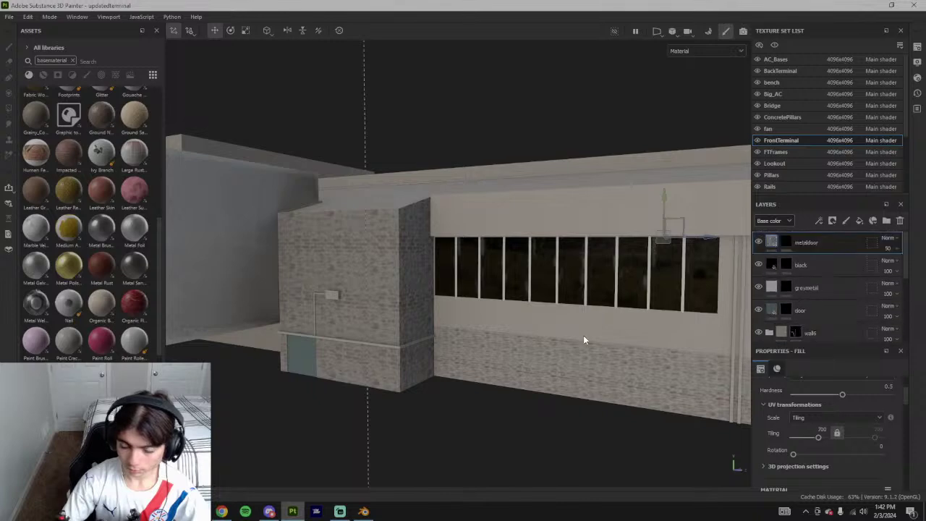
scroll(583, 335, down, 5)
alt+drag(688, 335, 472, 329)
alt+drag(559, 324, 536, 354)
- Check the terminal's look in the YouTube trip report reference in Chrome, returning to Substance 3D Painter
click(221, 512)
click(66, 10)
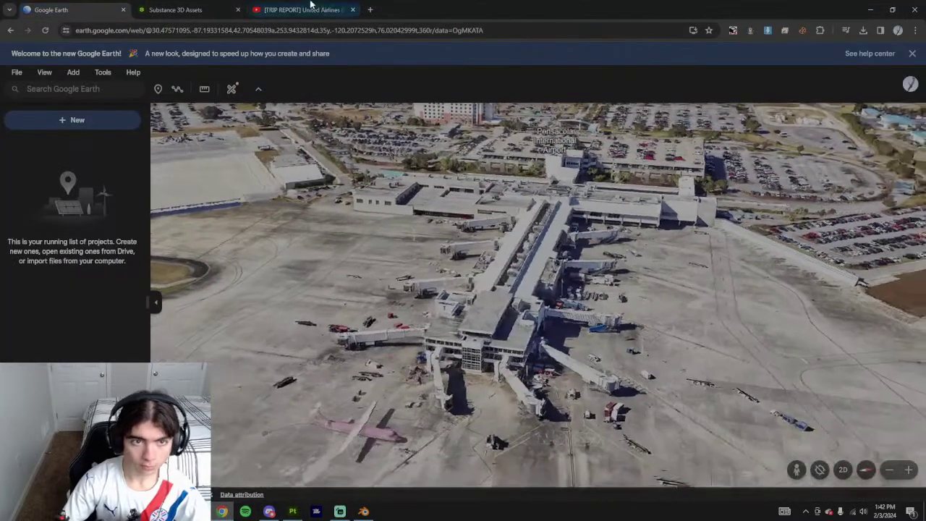
click(311, 7)
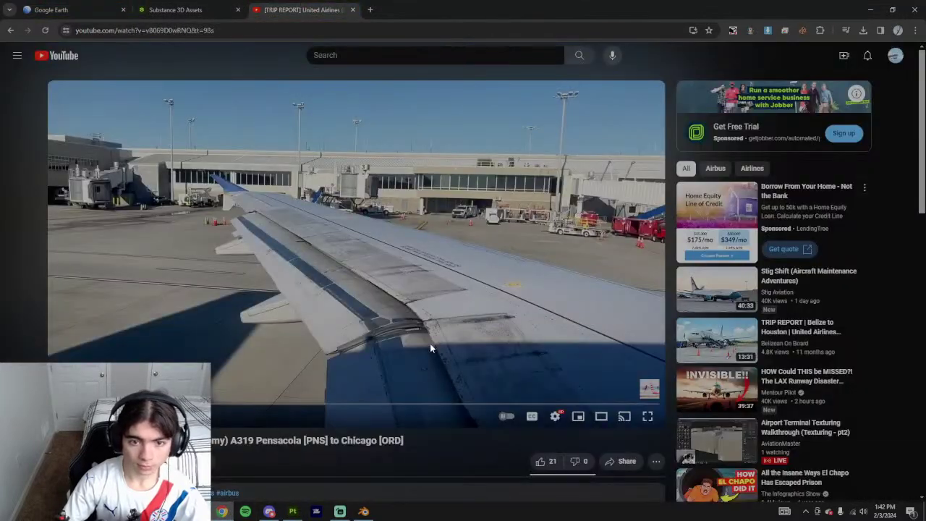
click(293, 511)
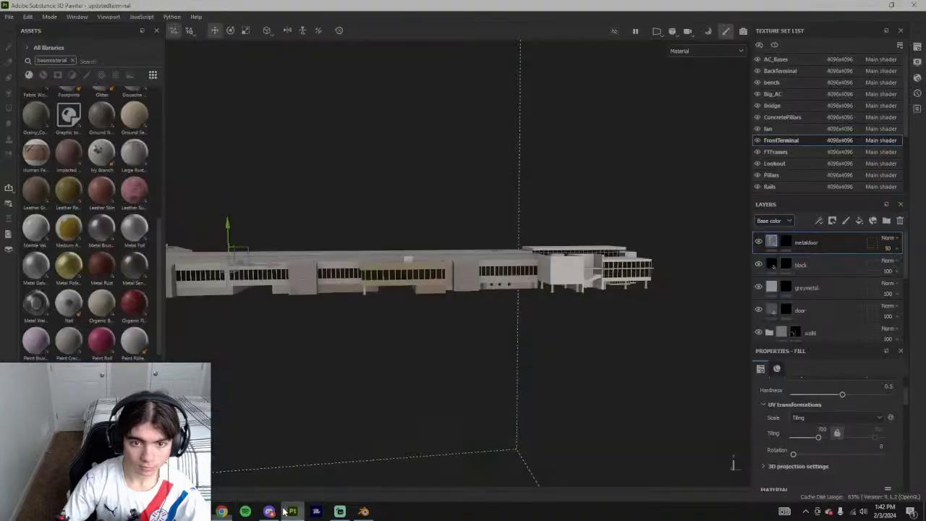
- Reduce the saturation of the door layer's base color to about 0.151
scroll(427, 302, up, 5)
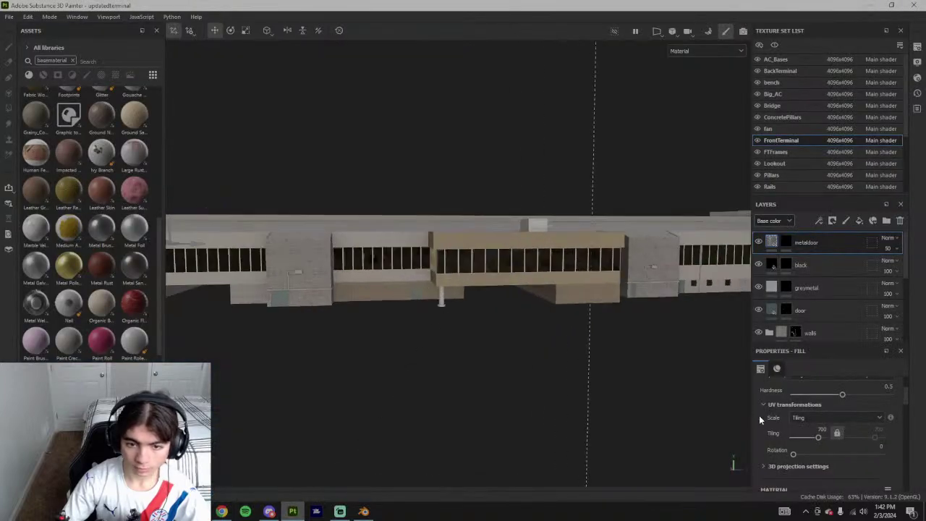
click(818, 311)
scroll(832, 454, down, 2)
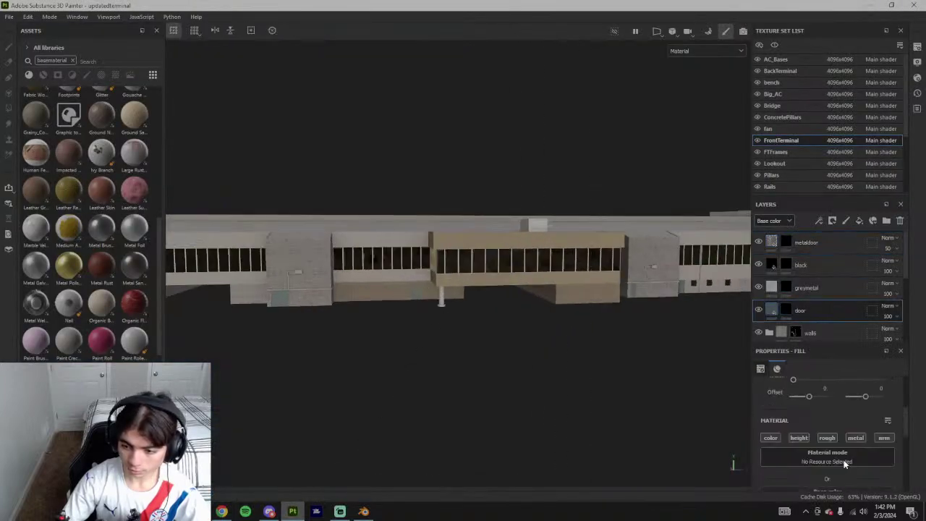
scroll(840, 463, down, 2)
click(832, 454)
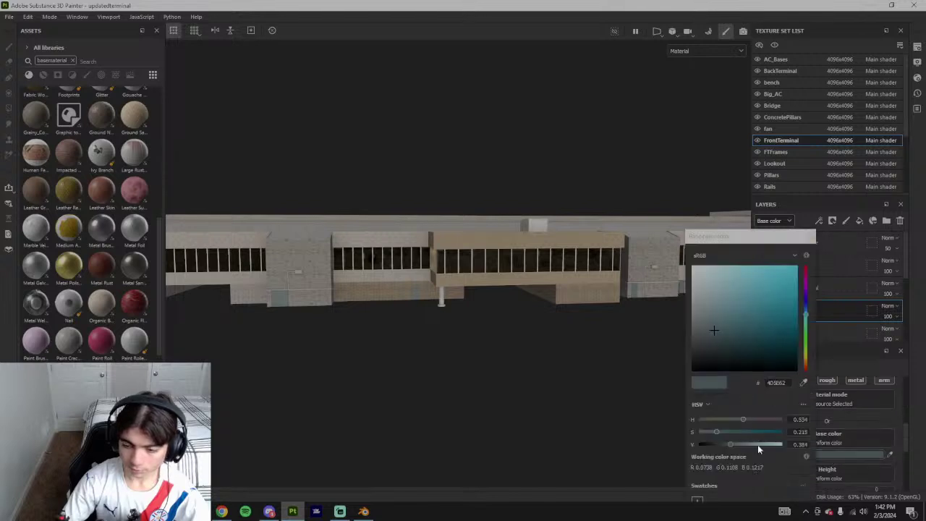
drag(723, 434, 713, 432)
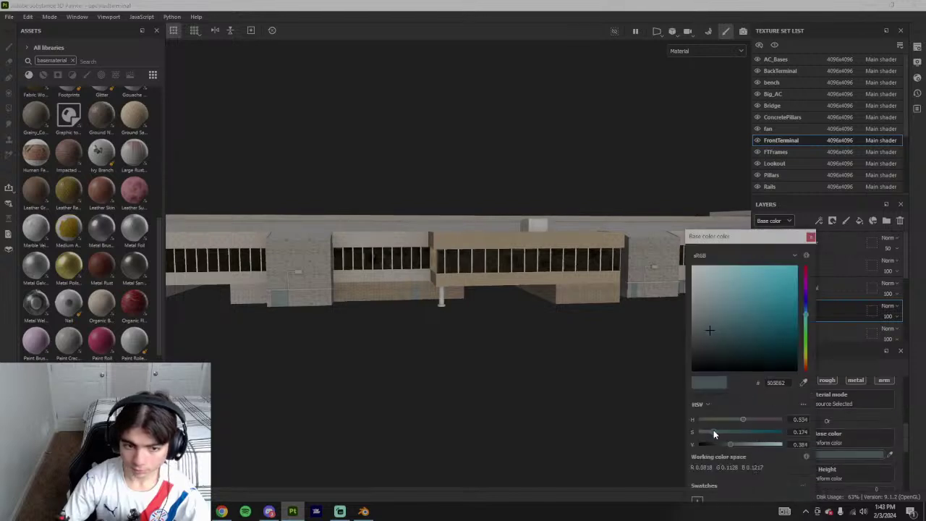
drag(713, 432, 711, 432)
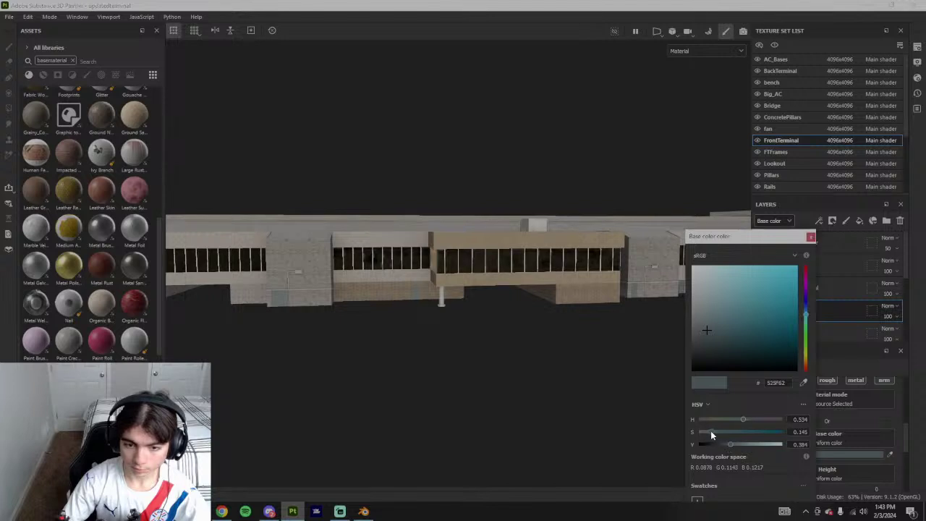
scroll(339, 328, down, 4)
alt+drag(441, 324, 480, 323)
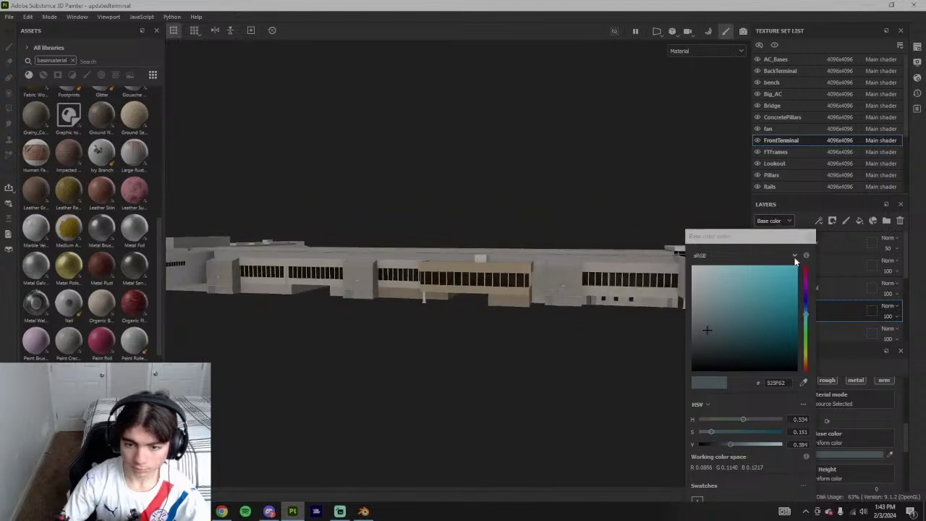
click(811, 237)
- Inspect the terminal from above and bring up the YouTube trip report reference in Chrome for comparison
scroll(620, 292, down, 3)
alt+drag(620, 291, 440, 343)
scroll(443, 347, up, 5)
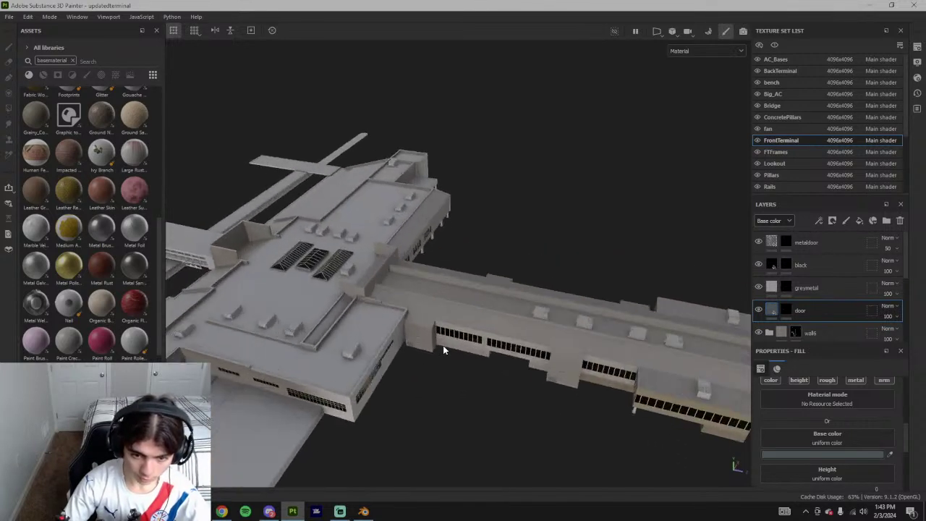
alt+drag(510, 338, 489, 311)
click(223, 511)
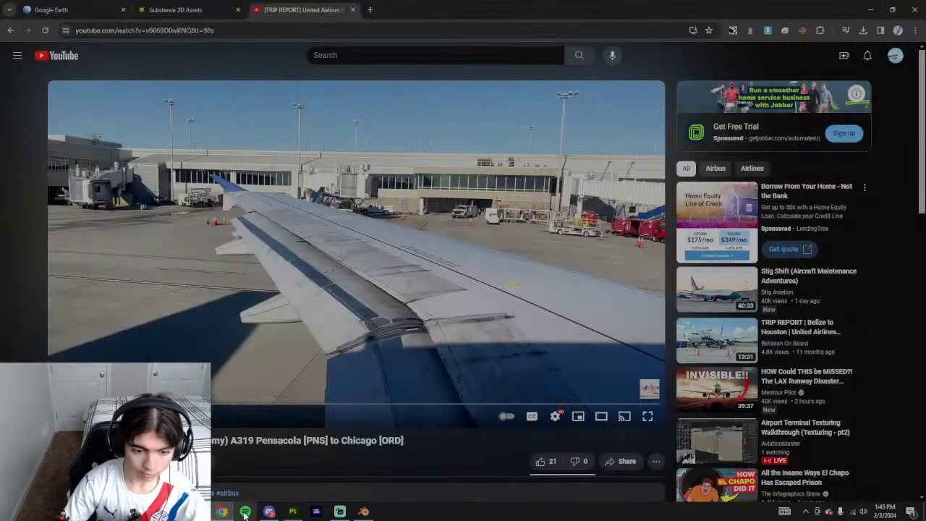
- Check the live chat in Streamlabs Desktop and select the Screen Capture source, returning to Substance 3D Painter
click(340, 512)
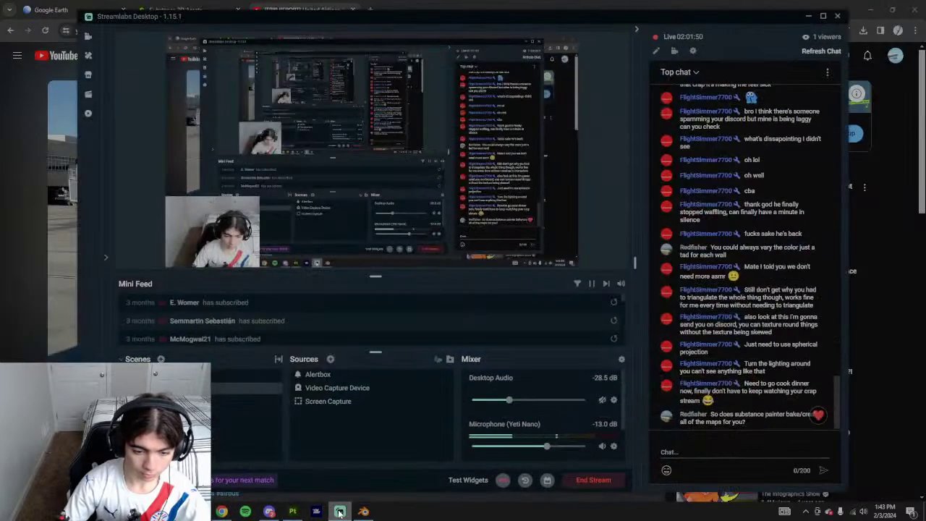
click(292, 512)
click(344, 511)
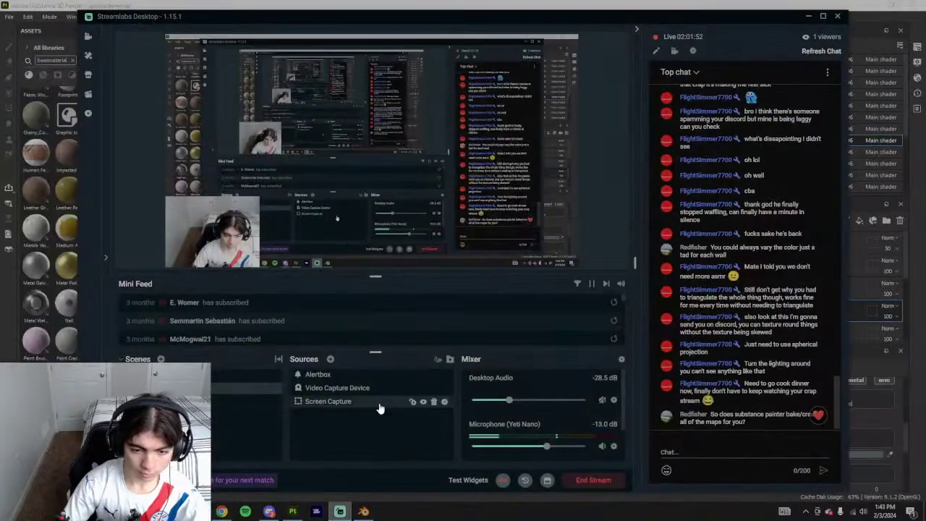
click(424, 403)
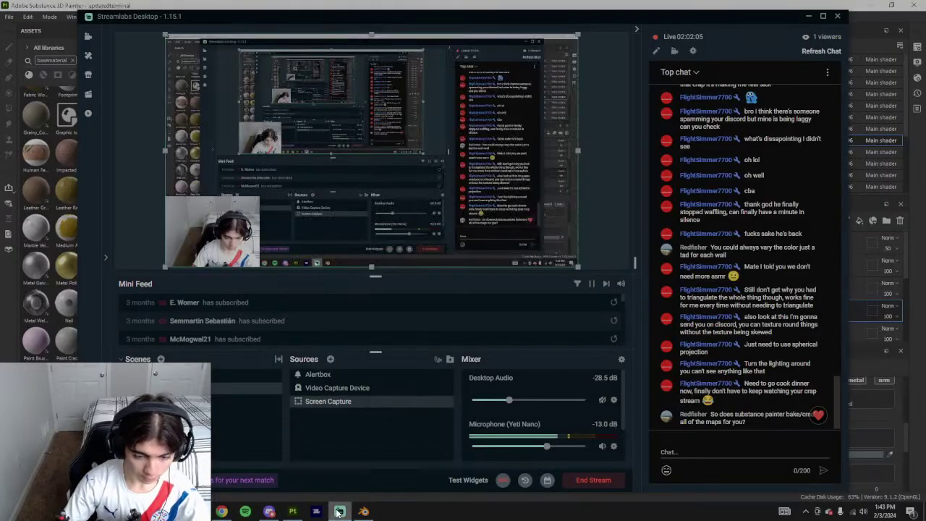
click(339, 512)
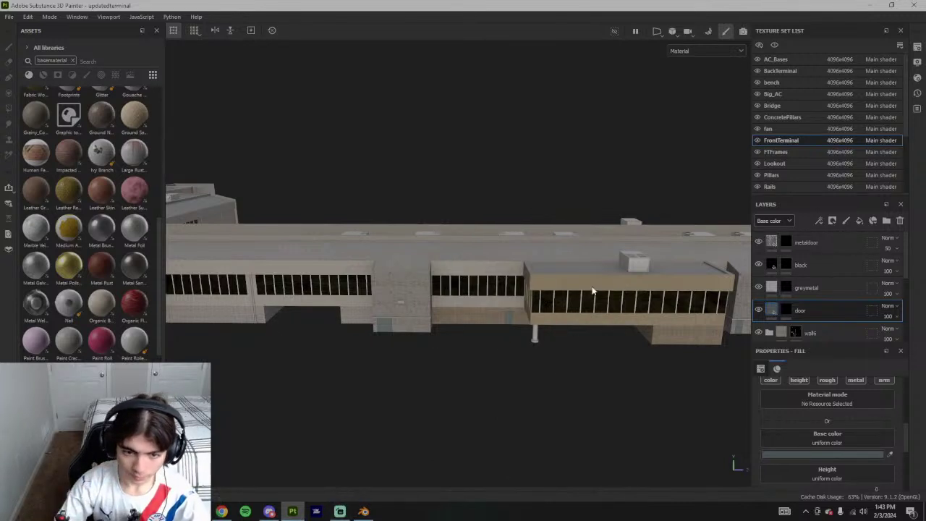
- Compare the terminal's brick walls and greyed door with the YouTube reference footage in Chrome, close up and from a distance
alt+drag(593, 293, 467, 261)
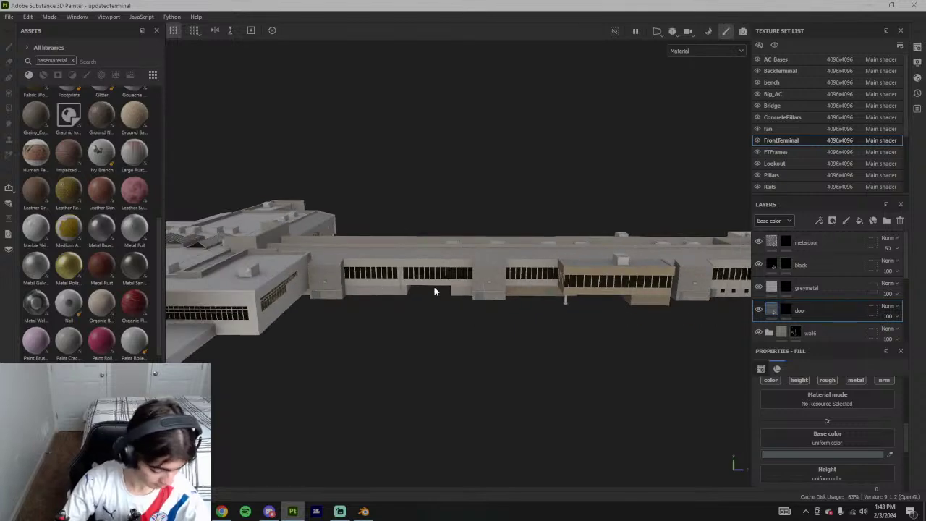
scroll(434, 292, up, 5)
click(221, 511)
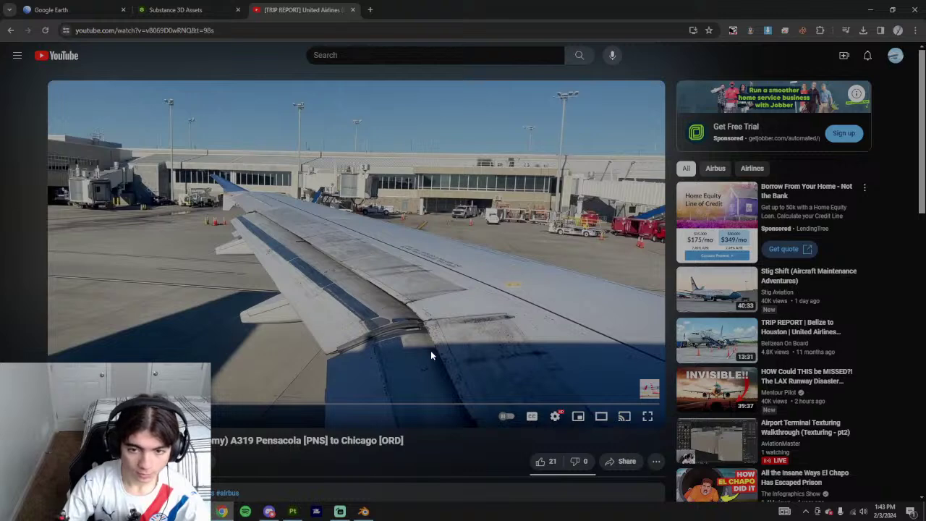
click(293, 511)
scroll(486, 308, up, 3)
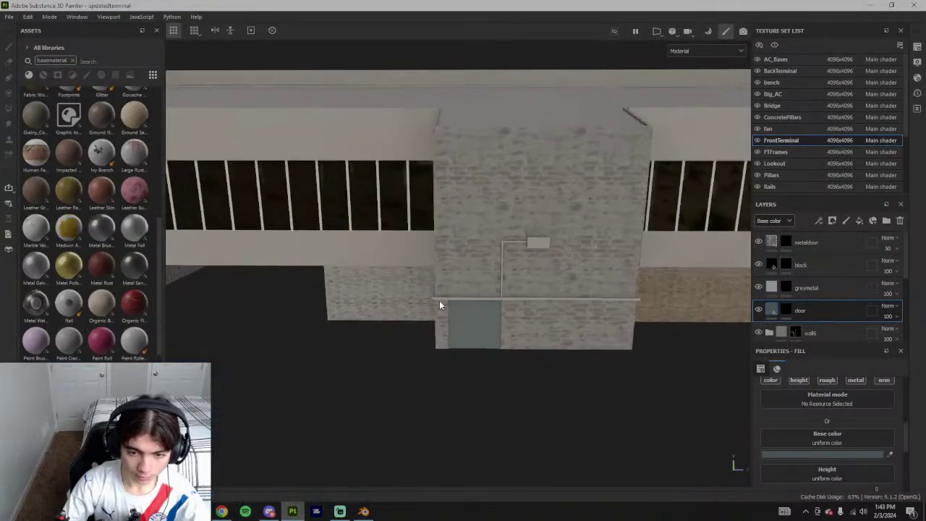
mouse_move(439, 301)
alt+mouse_down()
mouse_move(520, 283)
mouse_move(390, 350)
alt+mouse_up()
scroll(389, 350, down, 6)
alt+drag(535, 318, 483, 308)
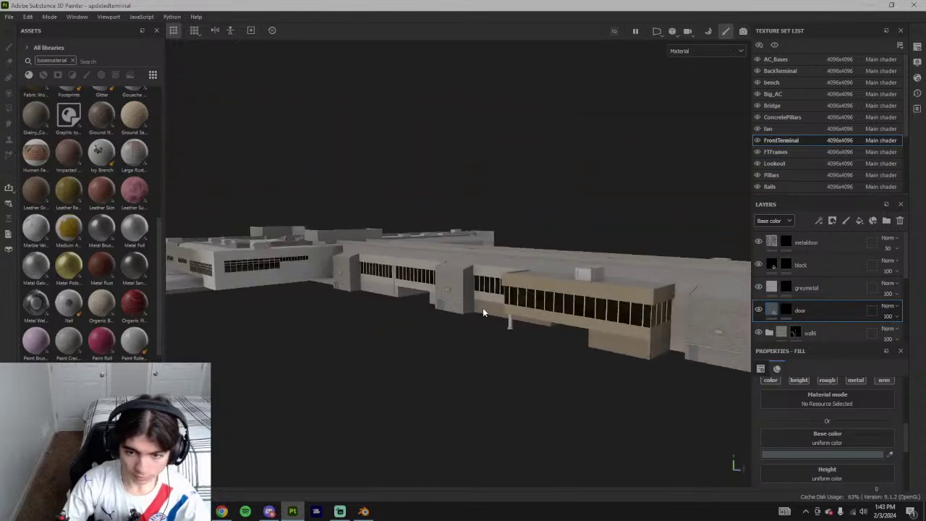
- Examine the facade from the tan window section past the brick wall and doors to the white stair block
alt+middle_drag(553, 325, 446, 315)
scroll(445, 315, down, 2)
alt+drag(445, 316, 607, 345)
alt+middle_drag(606, 341, 496, 330)
scroll(496, 318, up, 4)
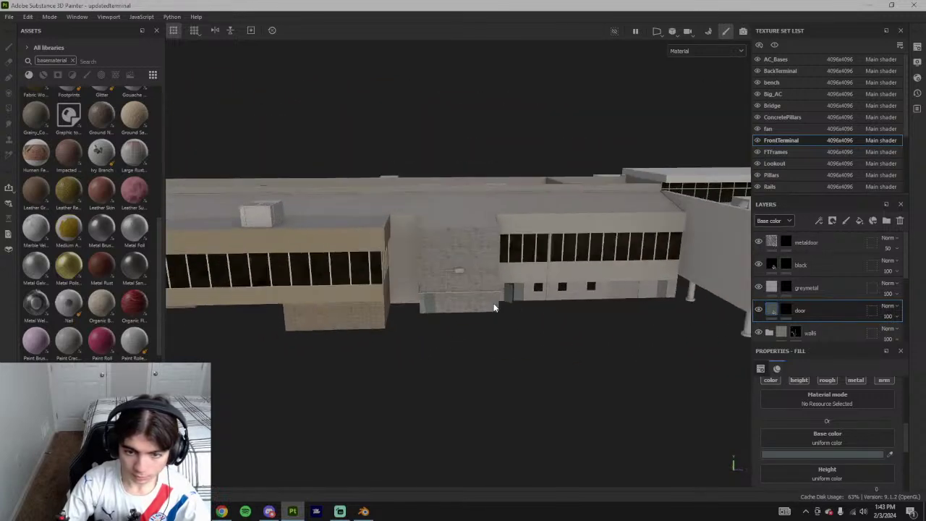
alt+middle_drag(604, 299, 351, 264)
alt+middle_drag(512, 270, 373, 258)
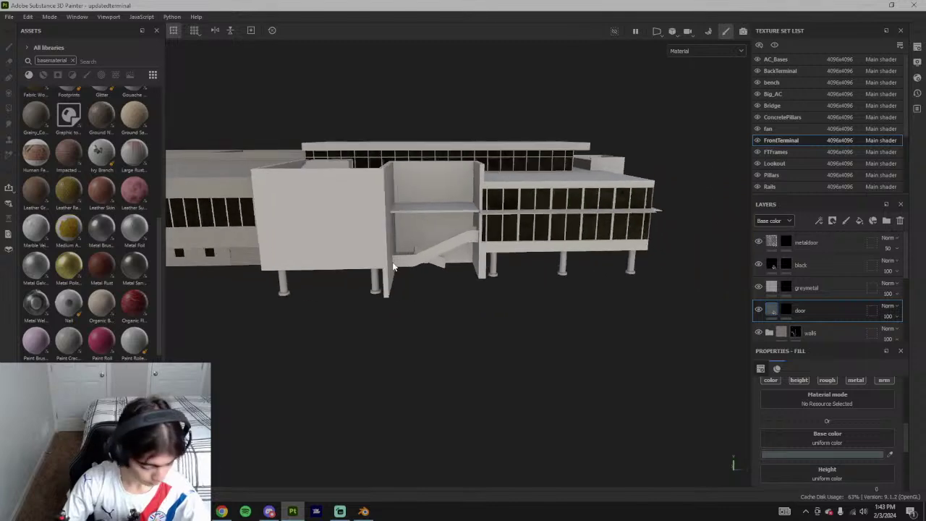
alt+drag(580, 264, 496, 215)
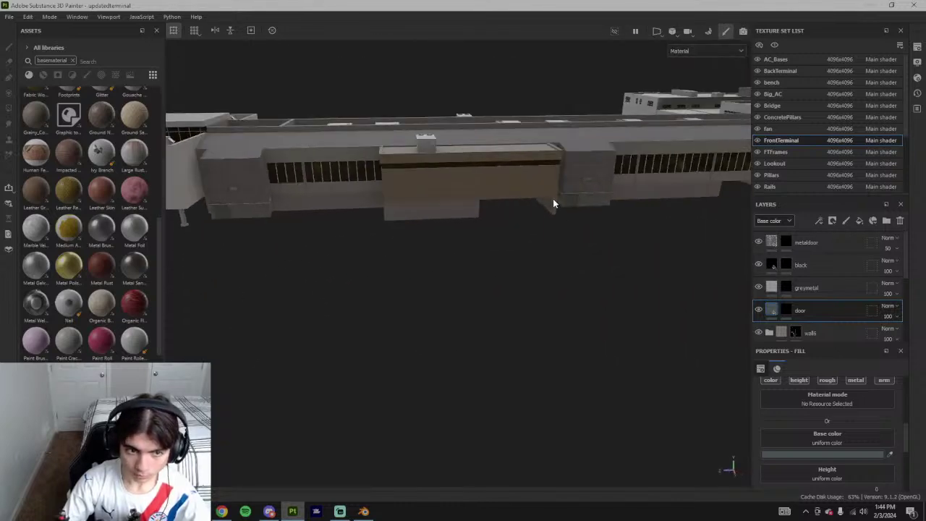
- Examine the opposite facade and the adjoining column-supported wing, both up close and from farther away
alt+drag(553, 198, 477, 254)
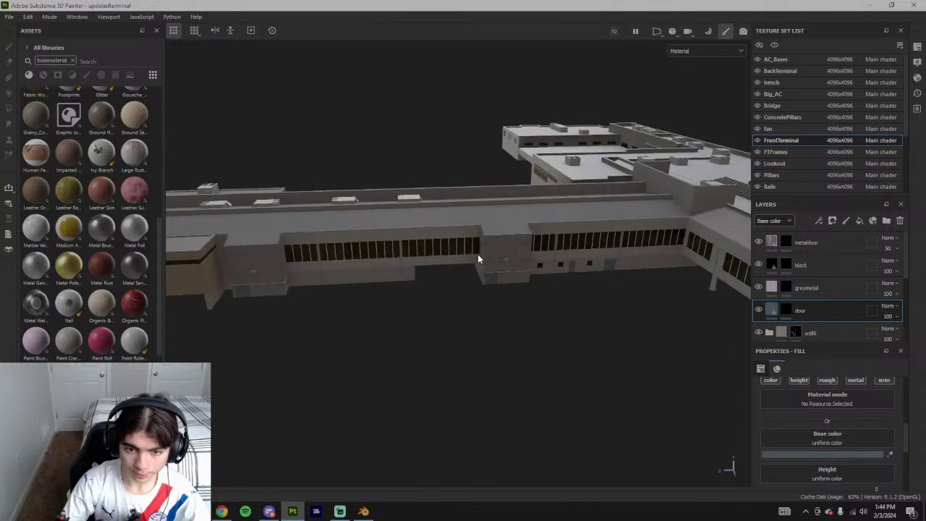
alt+drag(611, 261, 519, 257)
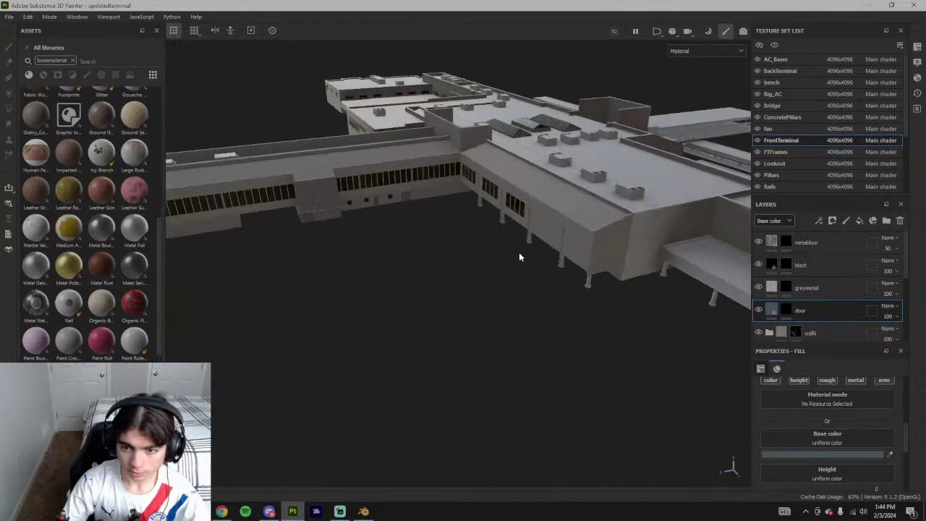
scroll(593, 253, up, 5)
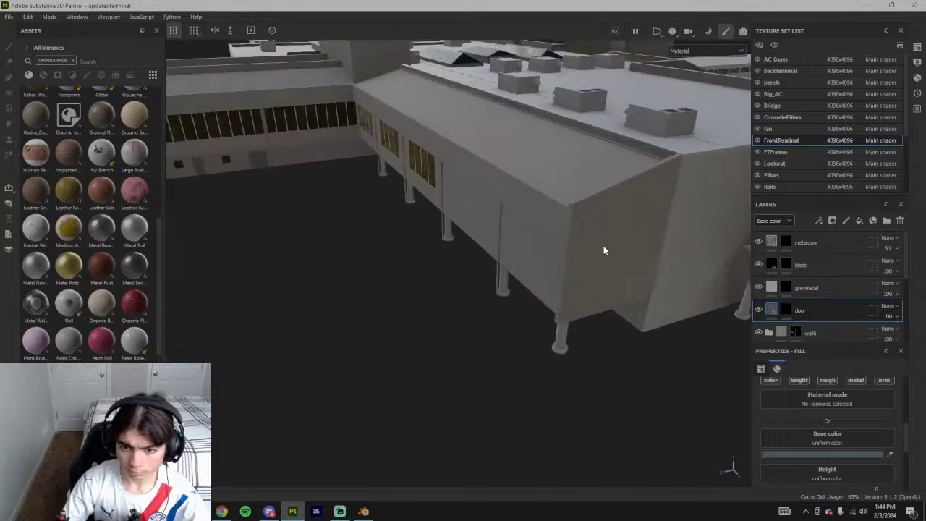
scroll(604, 251, down, 3)
scroll(590, 283, down, 5)
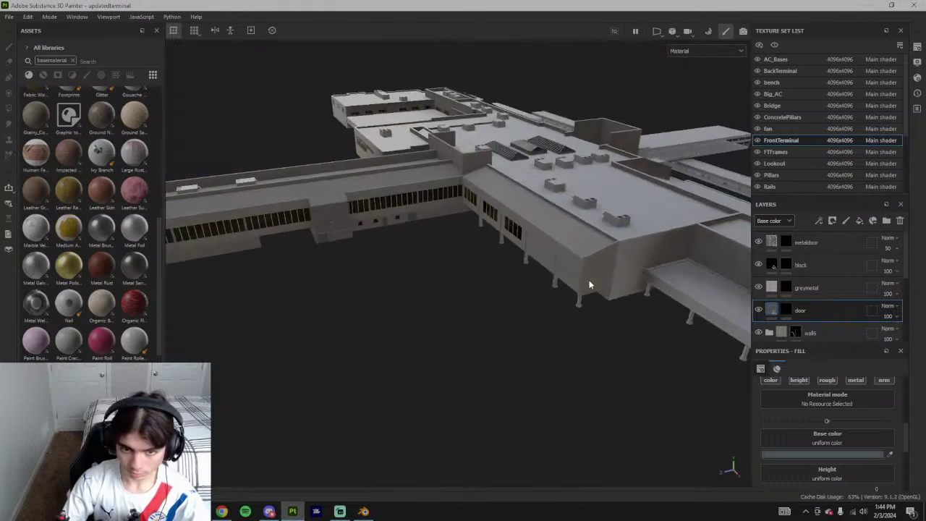
alt+drag(589, 283, 642, 305)
scroll(643, 306, down, 5)
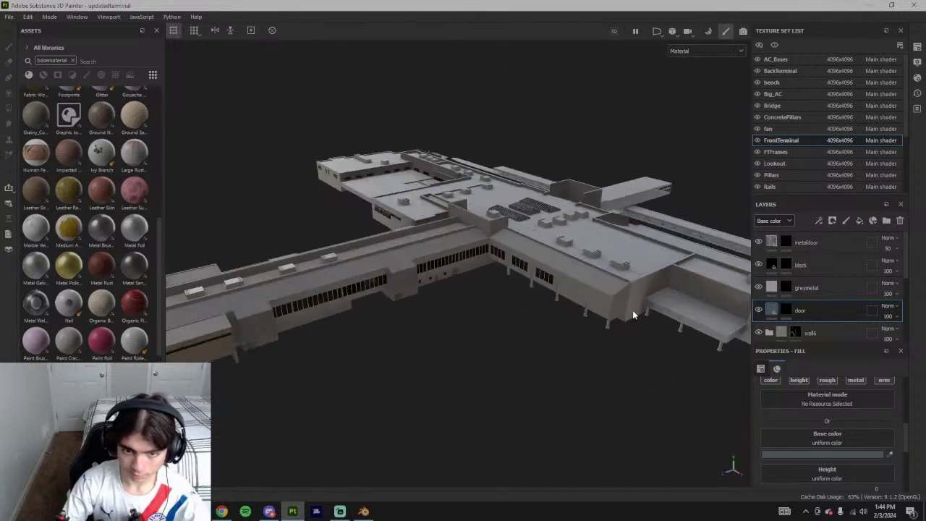
scroll(631, 310, up, 2)
scroll(631, 310, up, 2)
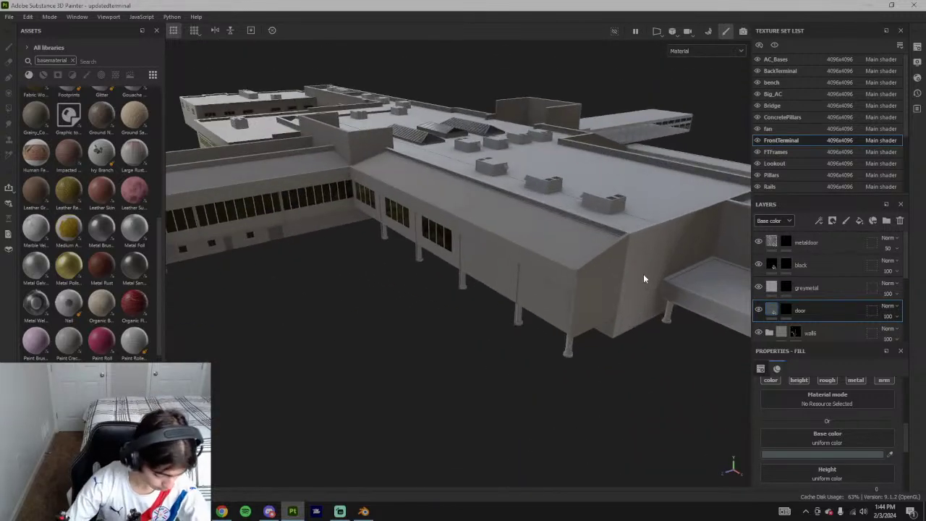
scroll(576, 262, down, 4)
- Examine the brick blocks, greyed doors and window bands along the long facade up to the stair block
alt+drag(490, 250, 503, 161)
scroll(503, 162, up, 4)
scroll(503, 162, down, 3)
alt+drag(236, 240, 635, 215)
alt+drag(347, 224, 692, 216)
alt+drag(437, 205, 557, 190)
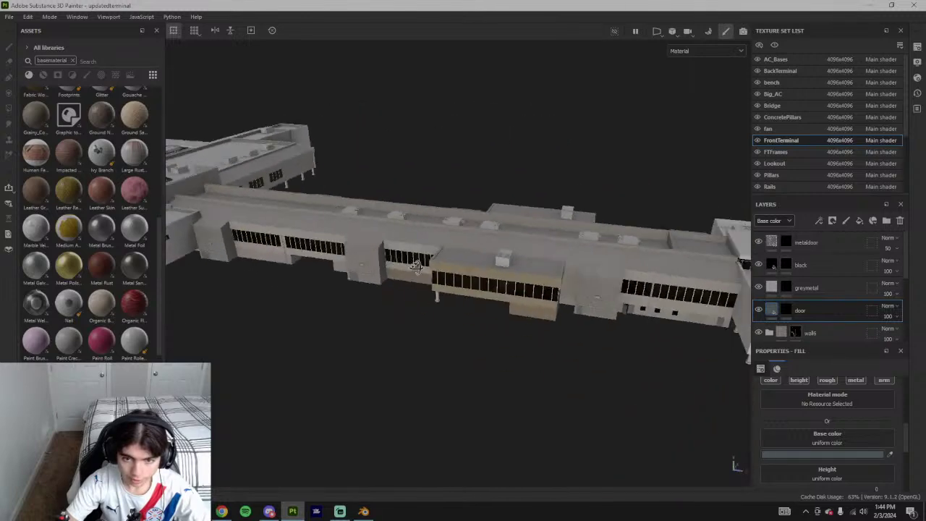
alt+drag(415, 263, 586, 300)
scroll(394, 266, up, 4)
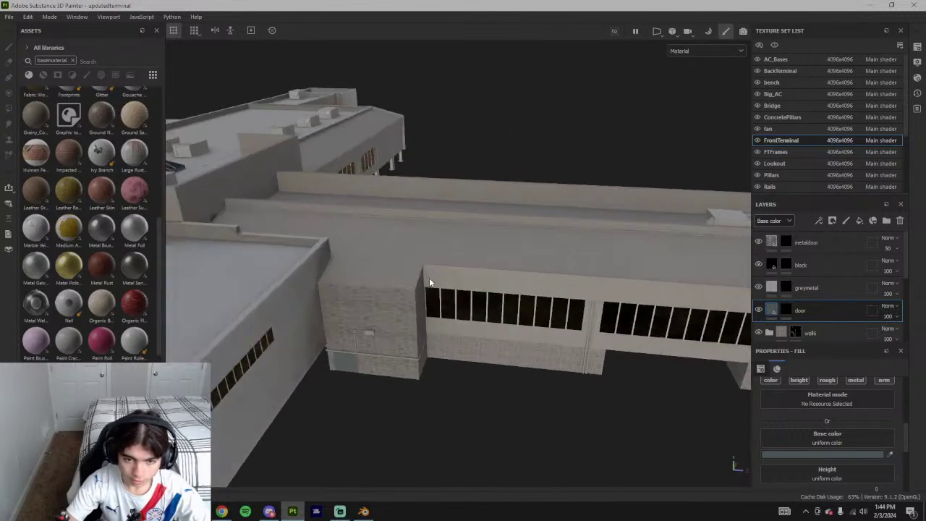
scroll(536, 301, down, 2)
alt+middle_drag(653, 312, 410, 261)
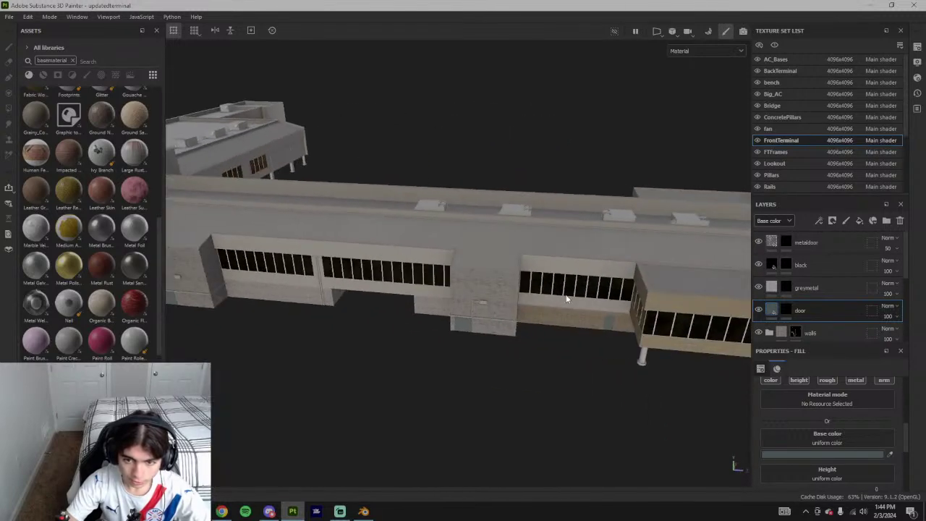
alt+middle_drag(642, 326, 363, 270)
scroll(535, 290, down, 1)
alt+middle_drag(565, 292, 327, 260)
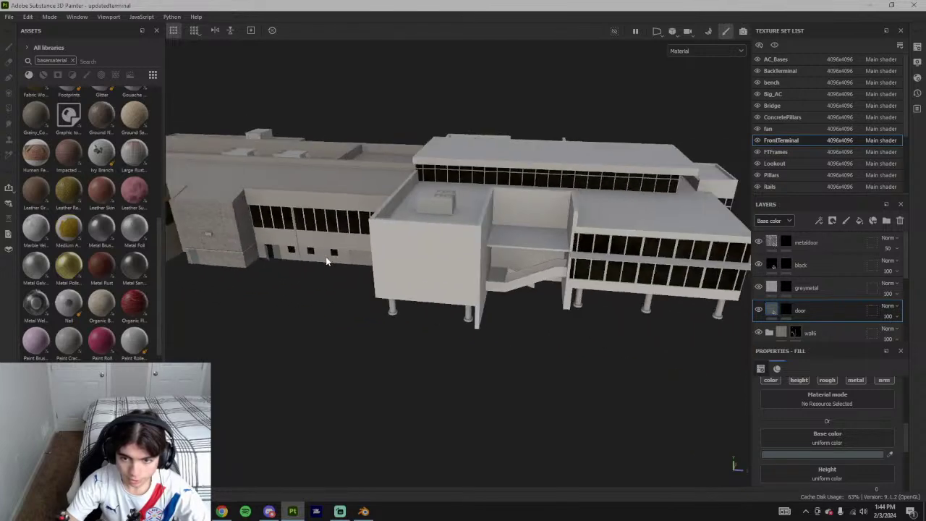
- Examine the far side of the stair block and the brick and tan walls behind it
alt+drag(599, 280, 389, 269)
alt+drag(655, 295, 420, 281)
alt+middle_drag(654, 306, 317, 285)
alt+middle_drag(684, 289, 569, 285)
scroll(567, 284, down, 2)
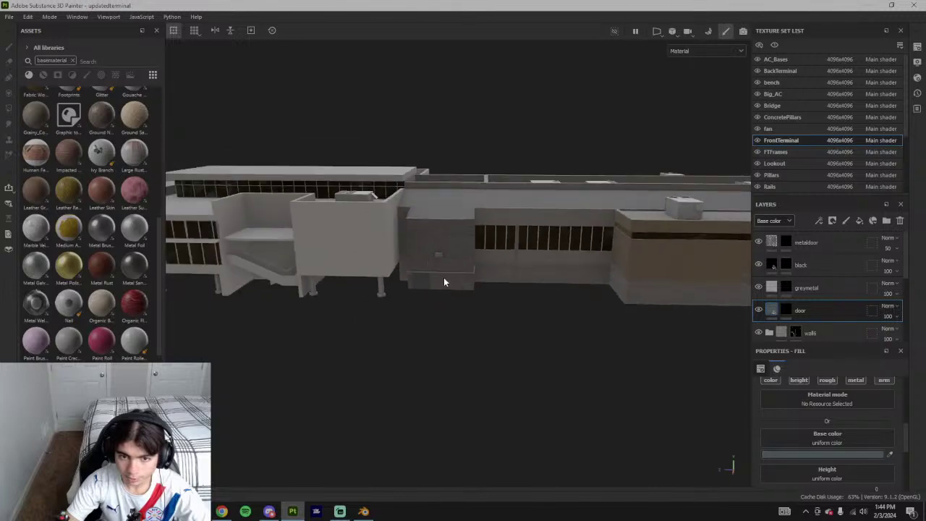
alt+drag(444, 281, 417, 288)
alt+middle_drag(543, 285, 345, 280)
alt+middle_drag(568, 292, 447, 288)
alt+drag(446, 288, 434, 244)
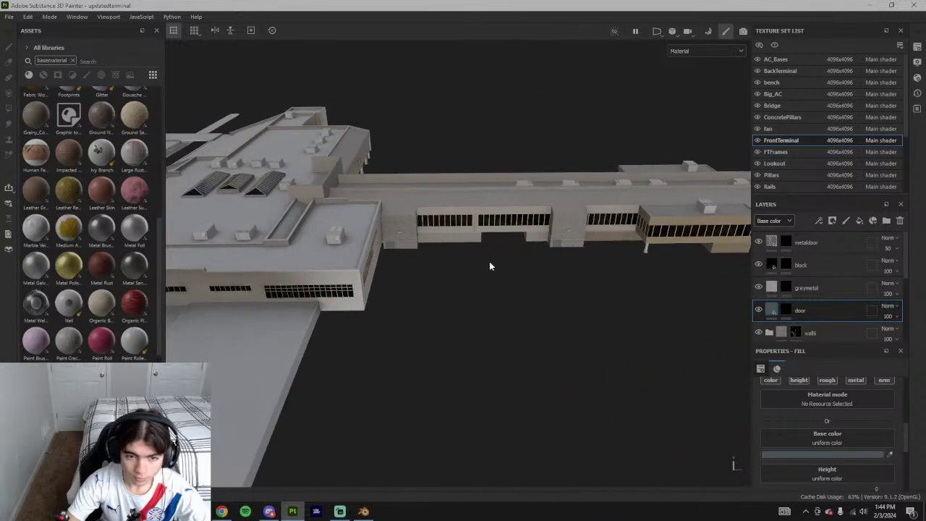
- Compare the textured walls on both sides of the long terminal wing with the rest of the building
alt+drag(490, 265, 423, 248)
alt+drag(405, 208, 490, 330)
scroll(517, 237, up, 6)
scroll(506, 302, down, 5)
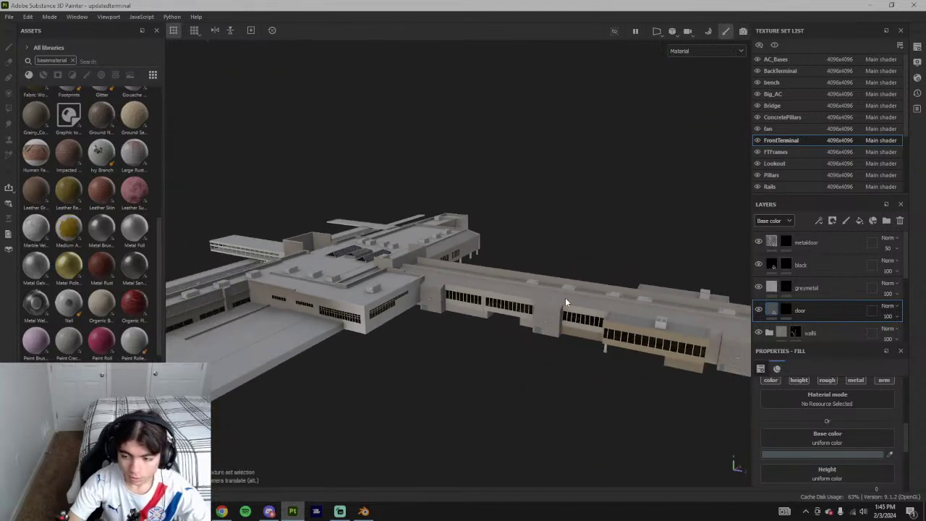
alt+drag(565, 302, 448, 308)
scroll(448, 308, up, 4)
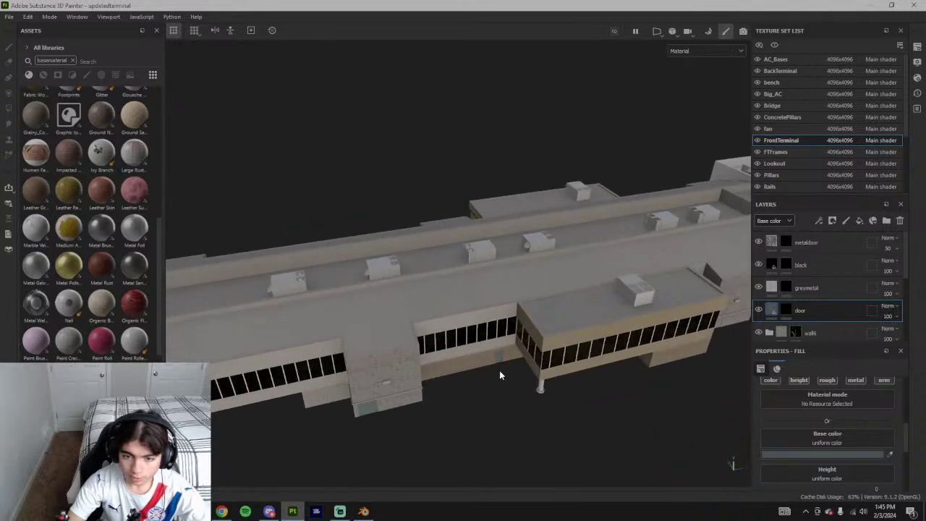
scroll(502, 372, down, 5)
alt+drag(536, 380, 394, 293)
alt+middle_drag(702, 311, 385, 284)
alt+middle_drag(638, 320, 332, 273)
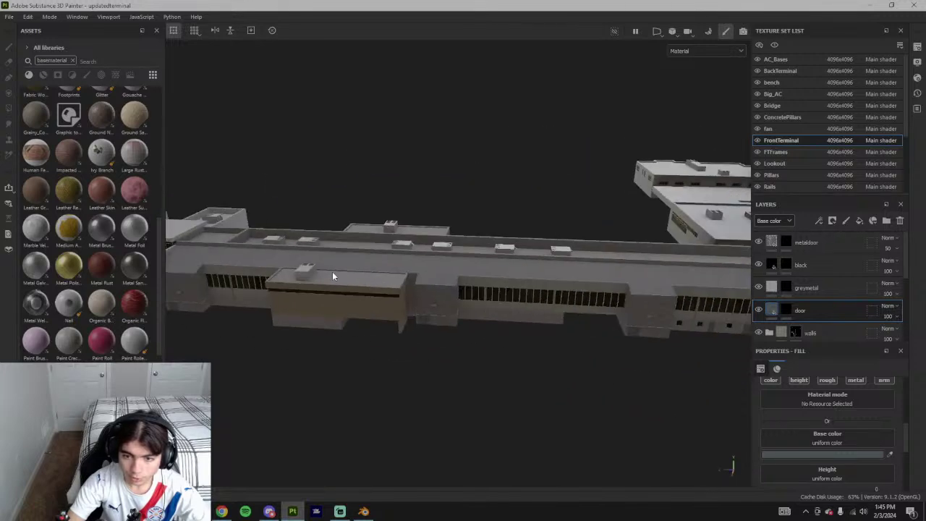
scroll(410, 282, down, 3)
alt+middle_drag(568, 288, 430, 283)
alt+drag(361, 273, 498, 275)
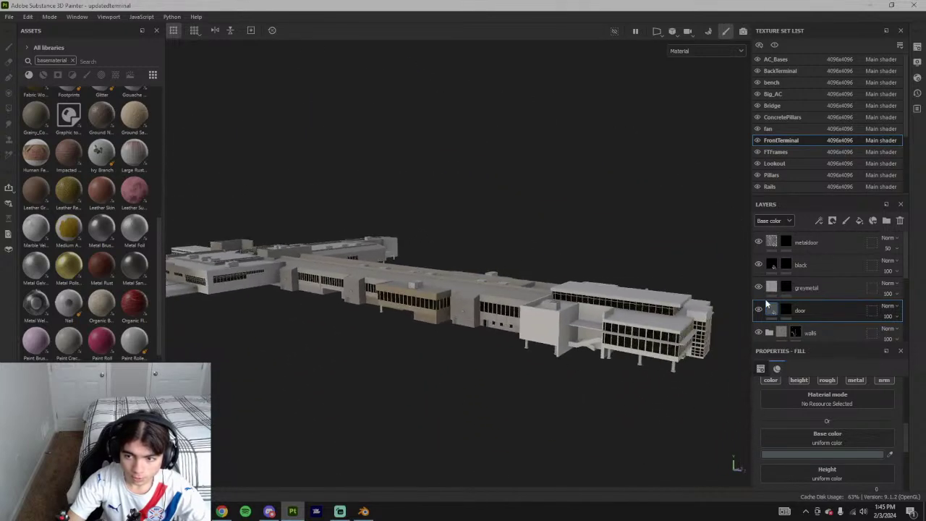
- Select the metaldoor layer and examine the whole terminal, including its roofs and jet bridges, from all sides
click(814, 247)
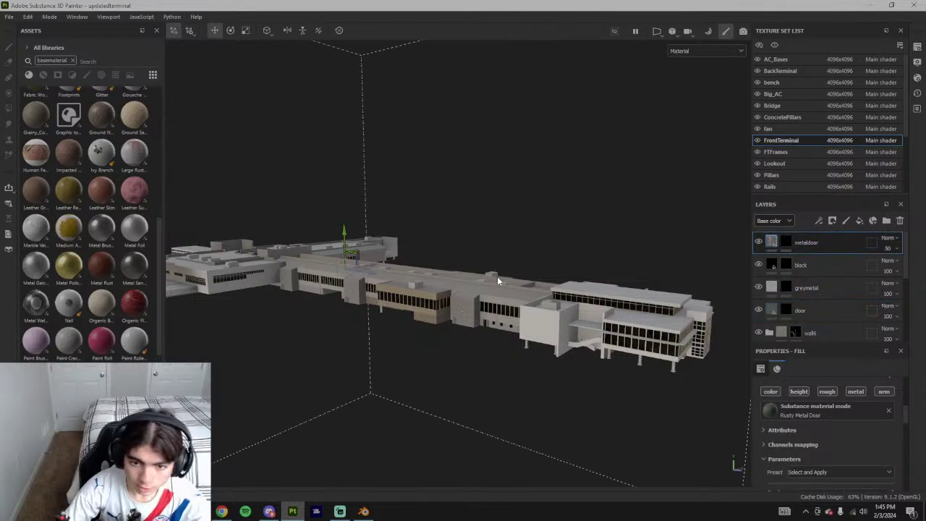
scroll(505, 284, up, 5)
alt+drag(304, 299, 376, 336)
scroll(477, 304, down, 2)
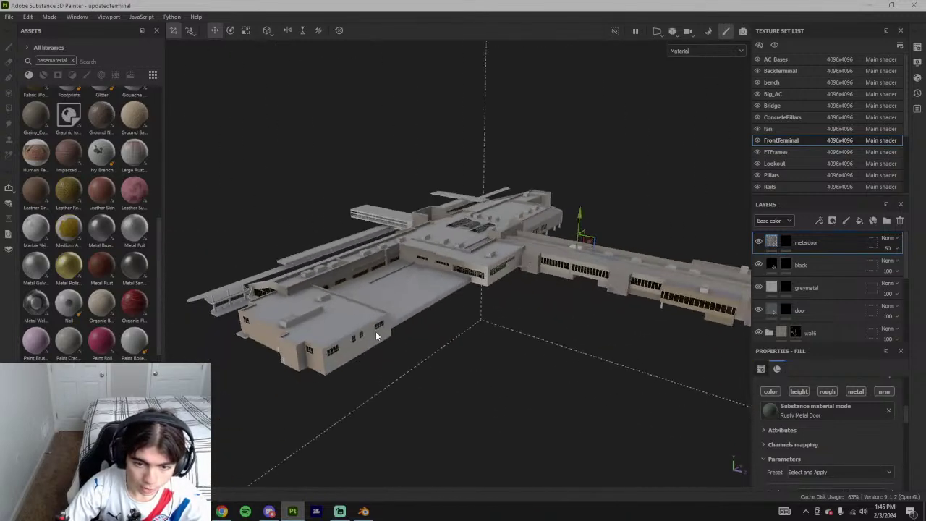
alt+drag(544, 302, 517, 297)
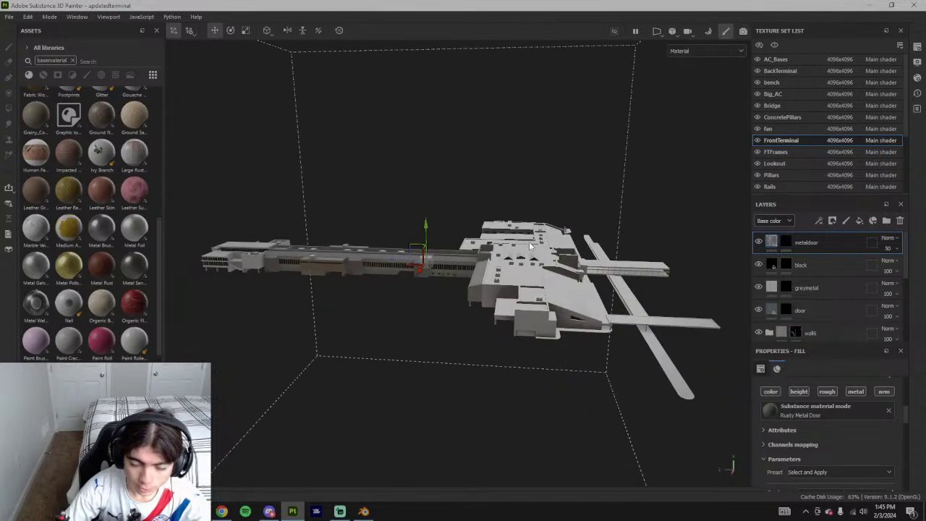
scroll(529, 328, up, 5)
scroll(536, 328, down, 4)
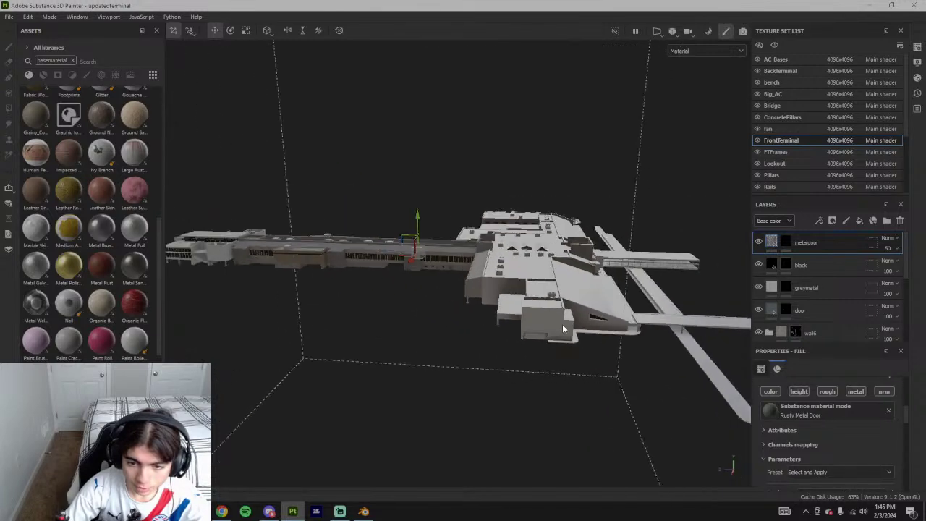
alt+drag(563, 325, 368, 287)
alt+drag(440, 266, 534, 336)
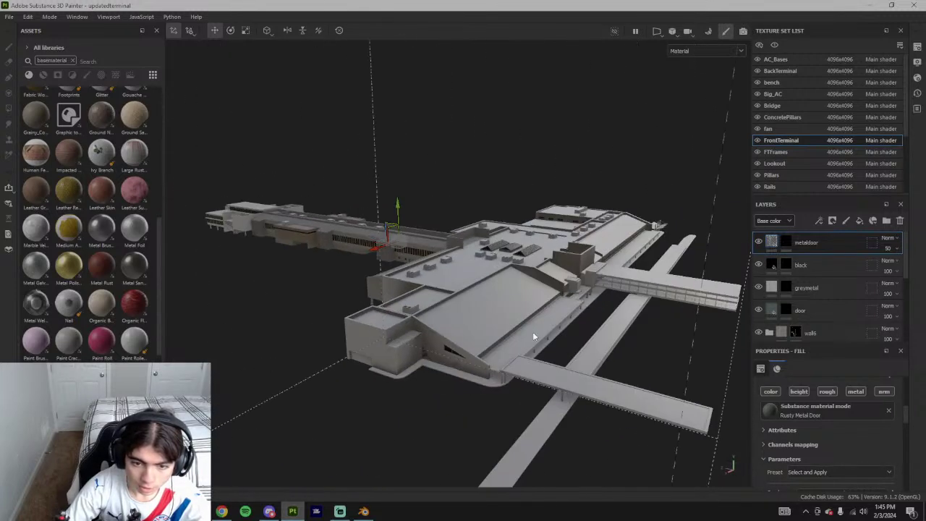
alt+drag(422, 353, 565, 373)
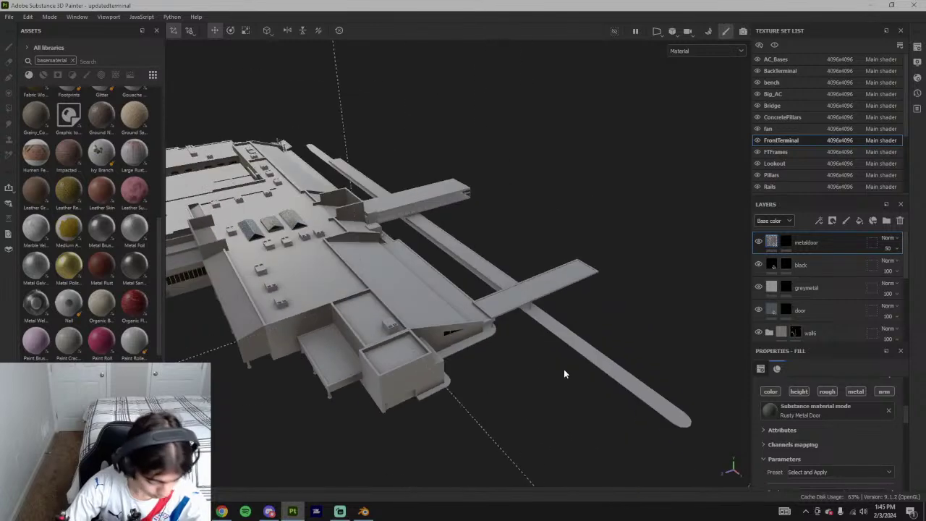
alt+drag(558, 340, 388, 322)
alt+drag(384, 243, 614, 317)
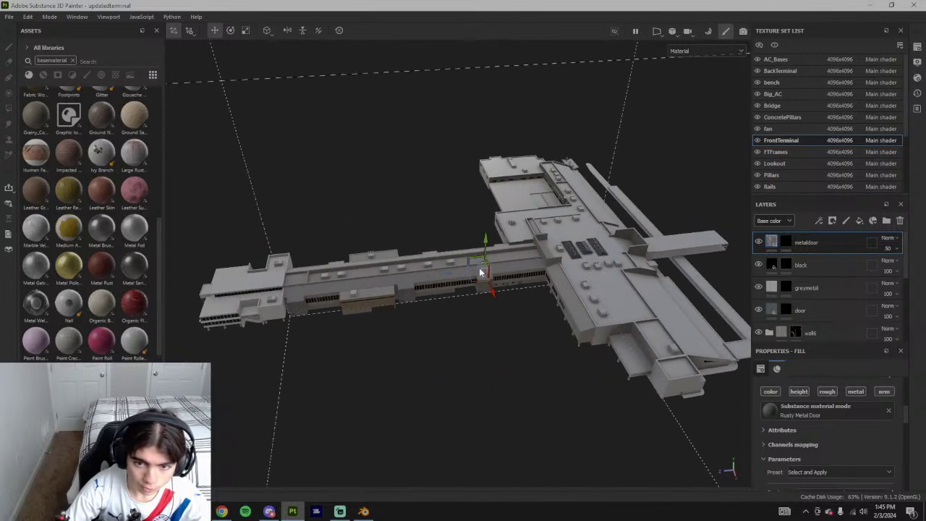
alt+drag(480, 272, 517, 307)
scroll(432, 243, up, 3)
scroll(433, 274, down, 5)
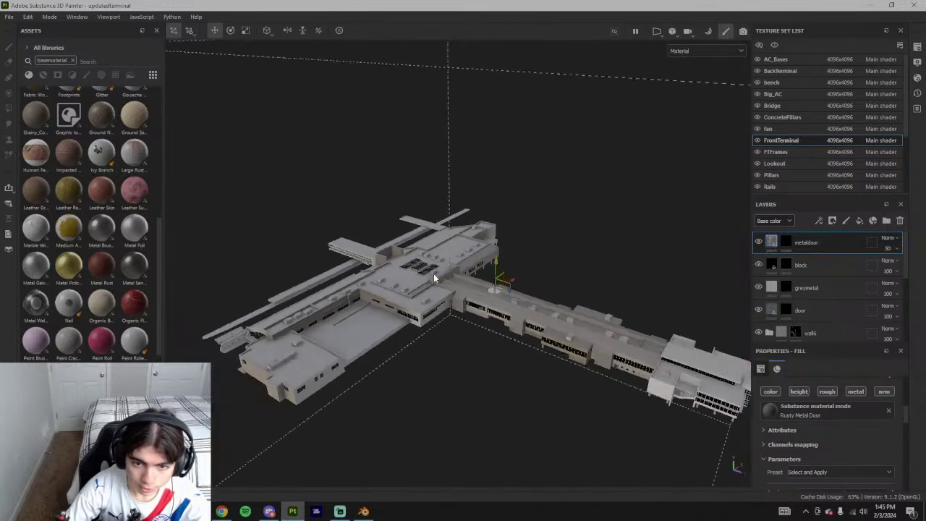
alt+drag(433, 274, 456, 394)
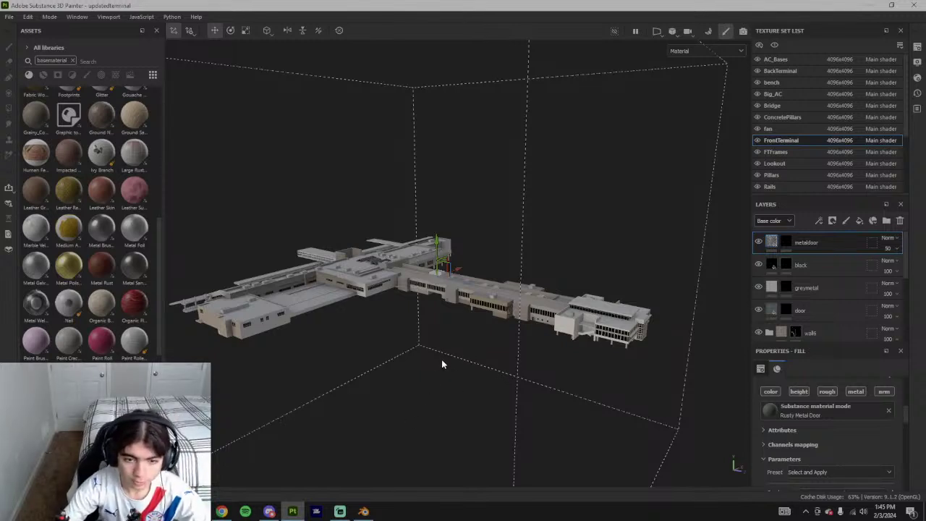
- Select the mask of the black layer in the FrontTerminal texture set for painting
click(808, 265)
scroll(342, 357, up, 5)
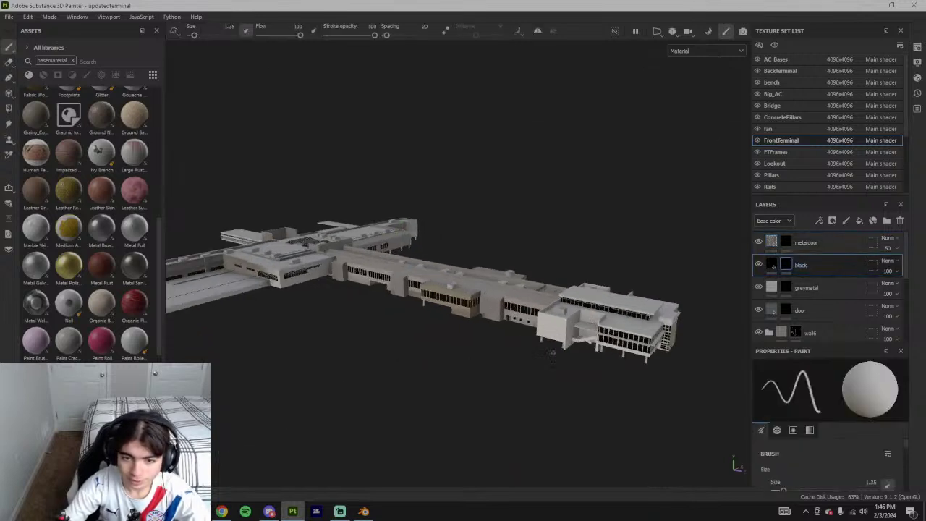